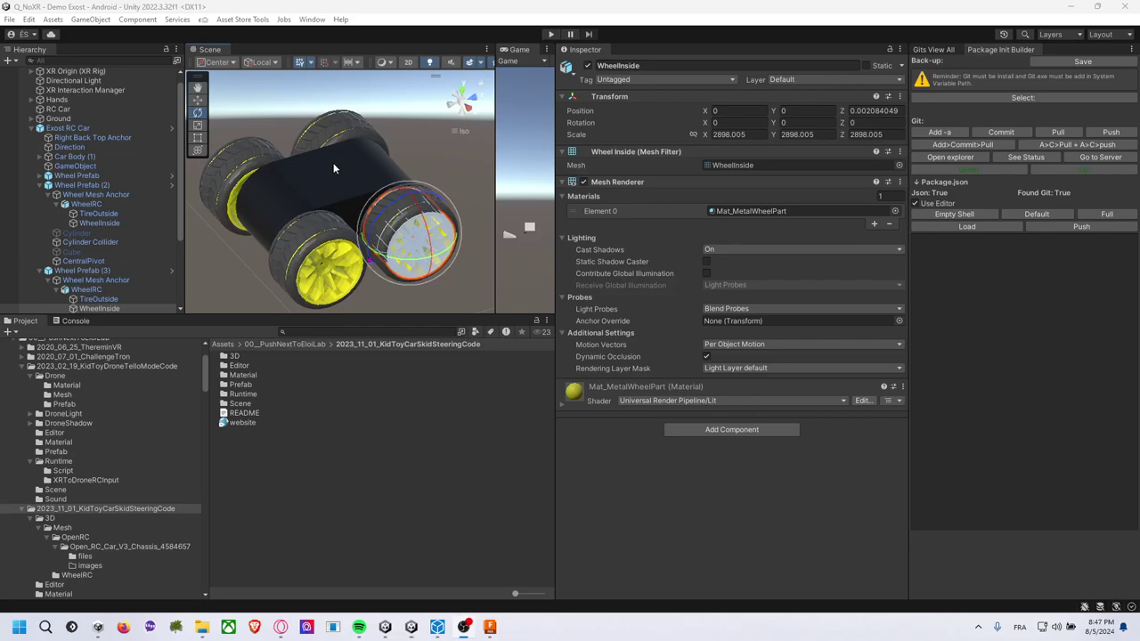
Orbit and zoom the Unity Scene view around the selected Exost RC Car.
{"action": "left_click_drag", "start_coordinate": [317, 229], "coordinate": [267, 233], "text": "alt"}
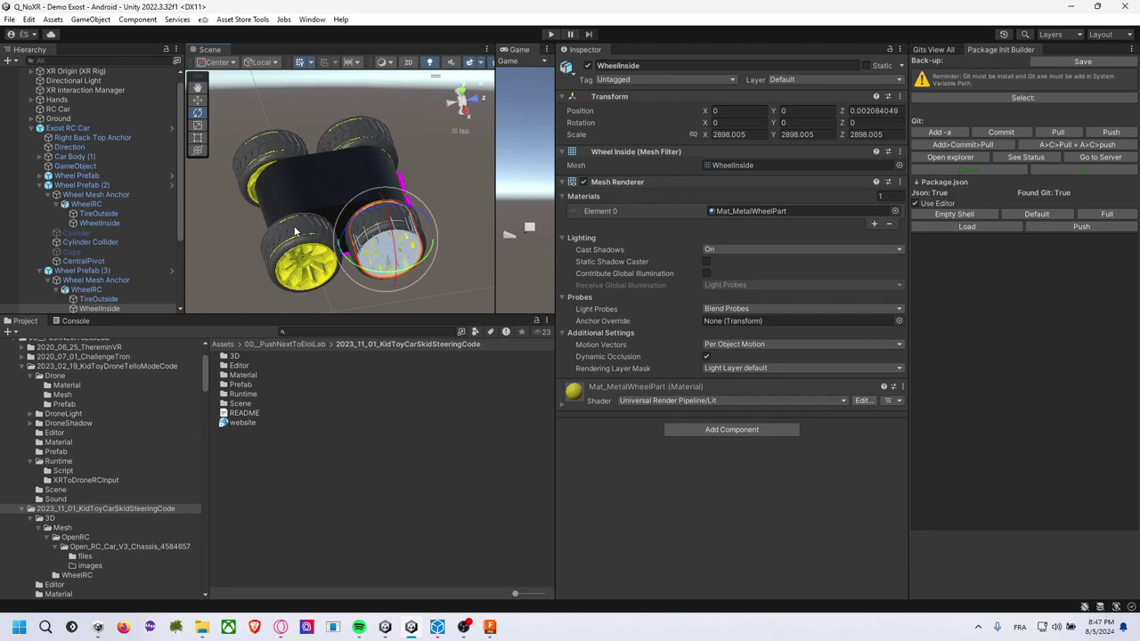
{"action": "left_click", "coordinate": [358, 200]}
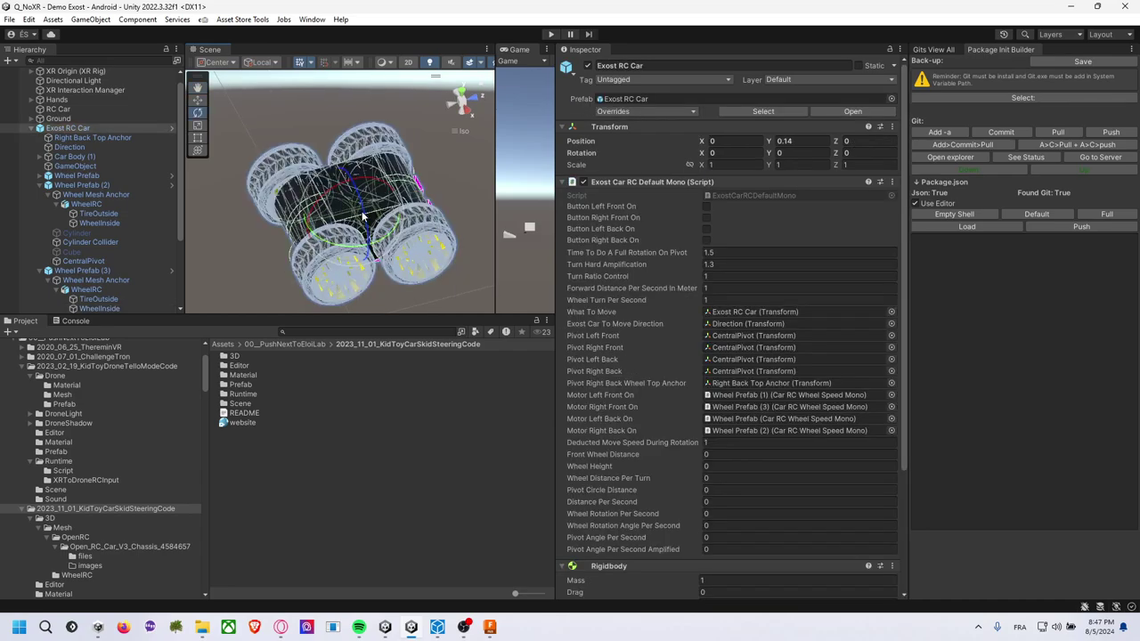
{"action": "scroll", "coordinate": [362, 217], "scroll_direction": "up", "scroll_amount": 5}
{"action": "mouse_move", "coordinate": [365, 213]}
{"action": "left_mouse_down", "text": "alt"}
{"action": "mouse_move", "coordinate": [400, 186]}
{"action": "mouse_move", "coordinate": [361, 192]}
{"action": "left_mouse_up", "text": "alt"}
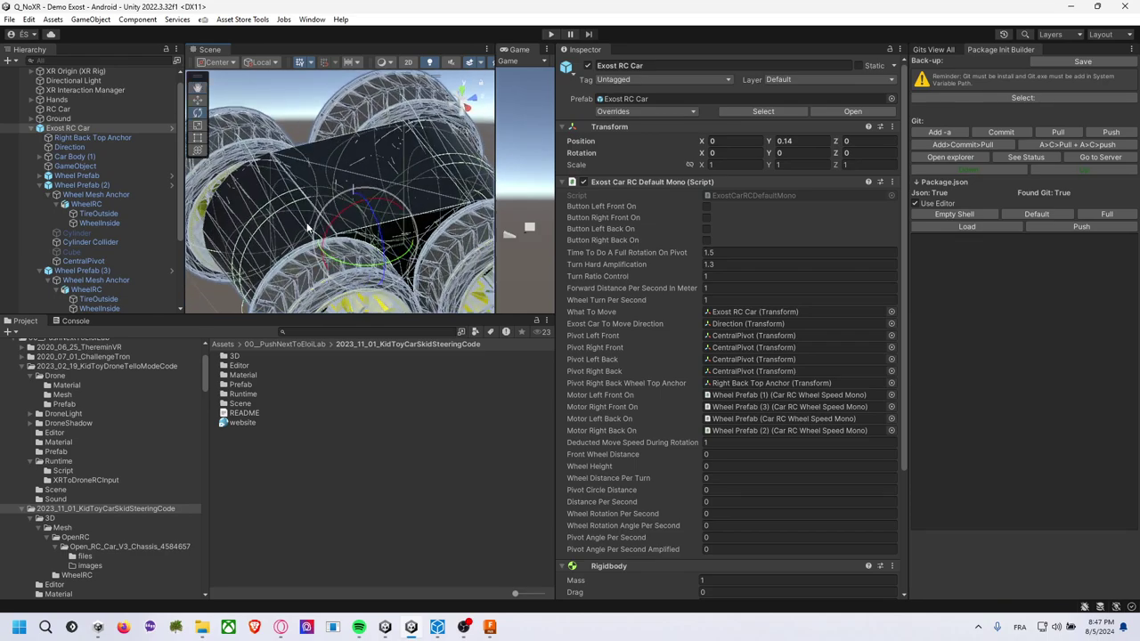
{"action": "scroll", "coordinate": [365, 196], "scroll_direction": "down", "scroll_amount": 2}
{"action": "scroll", "coordinate": [365, 196], "scroll_direction": "down", "scroll_amount": 2}
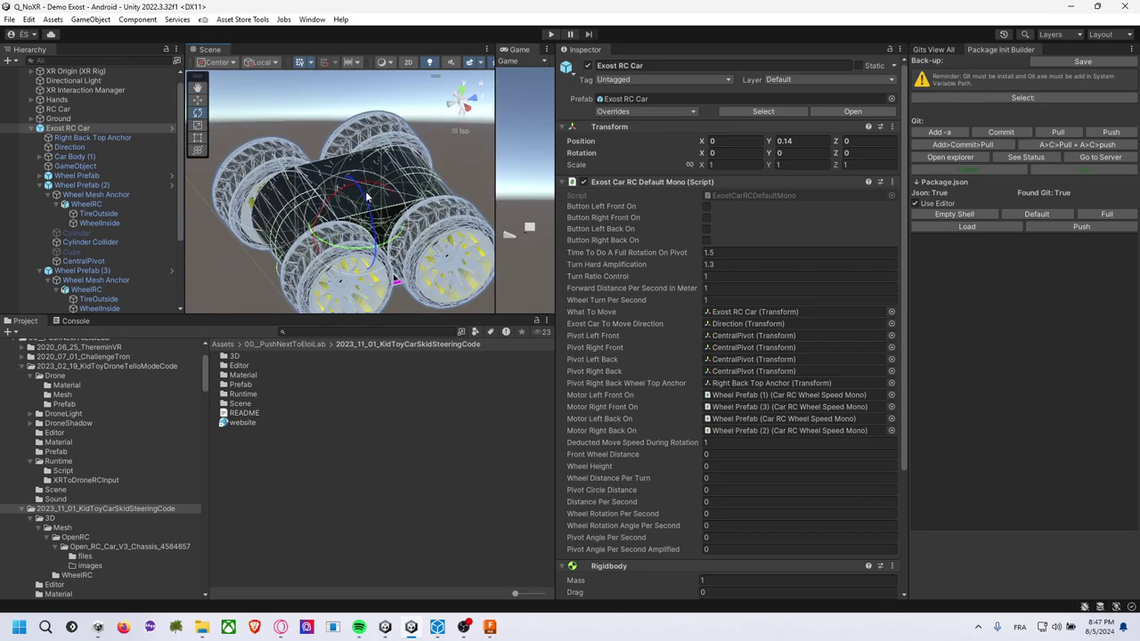
{"action": "scroll", "coordinate": [365, 196], "scroll_direction": "down", "scroll_amount": 1}
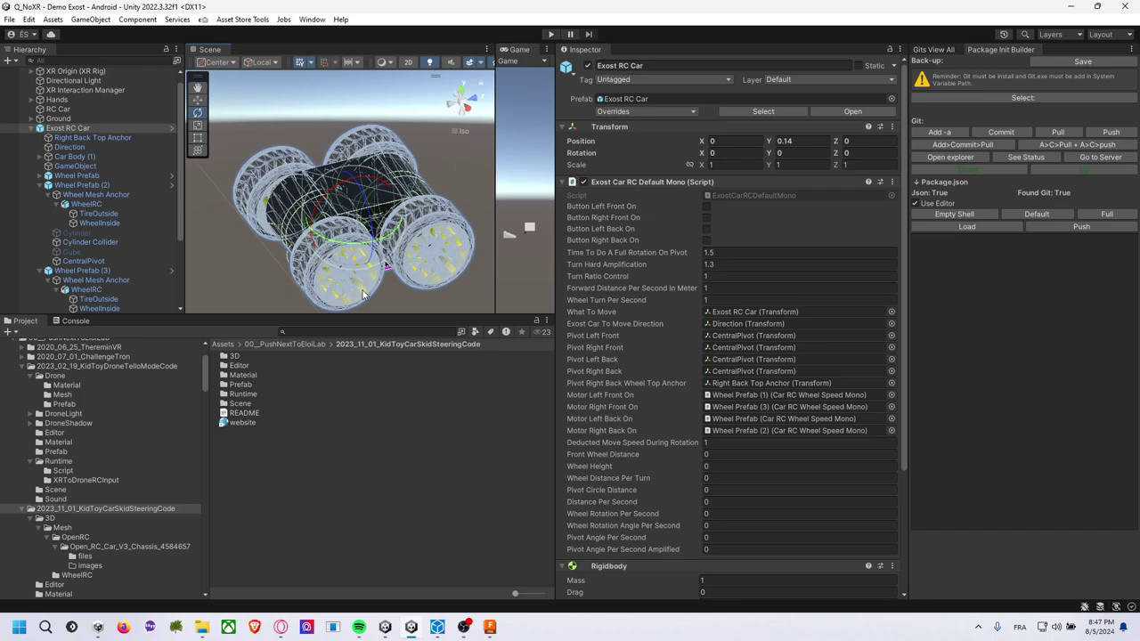
Deselect the car, turn the view slightly, and switch from Unity to Autodesk Fusion.
{"action": "left_click", "coordinate": [455, 168]}
{"action": "left_click_drag", "start_coordinate": [443, 168], "coordinate": [390, 186], "text": "alt"}
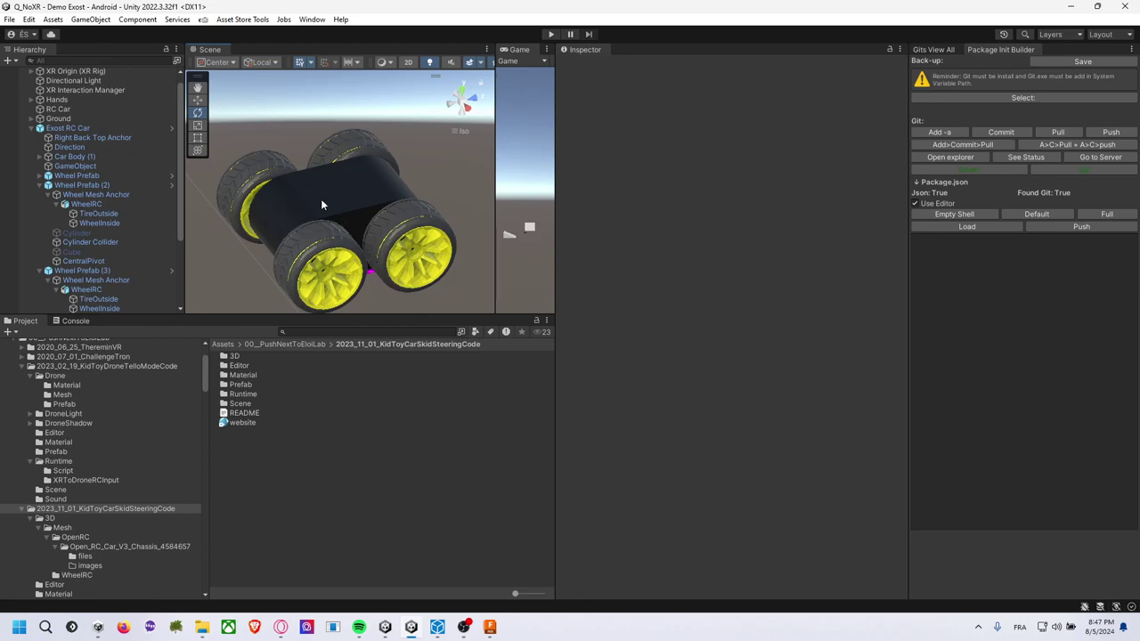
{"action": "key", "text": "alt+Tab"}
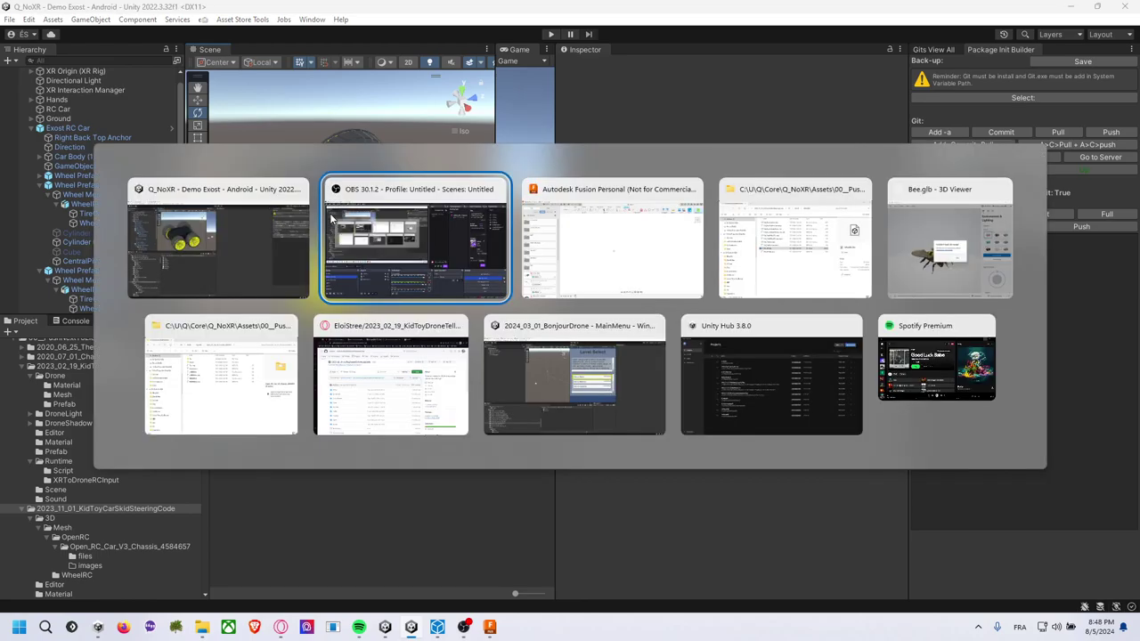
{"action": "key", "text": "alt+Tab"}
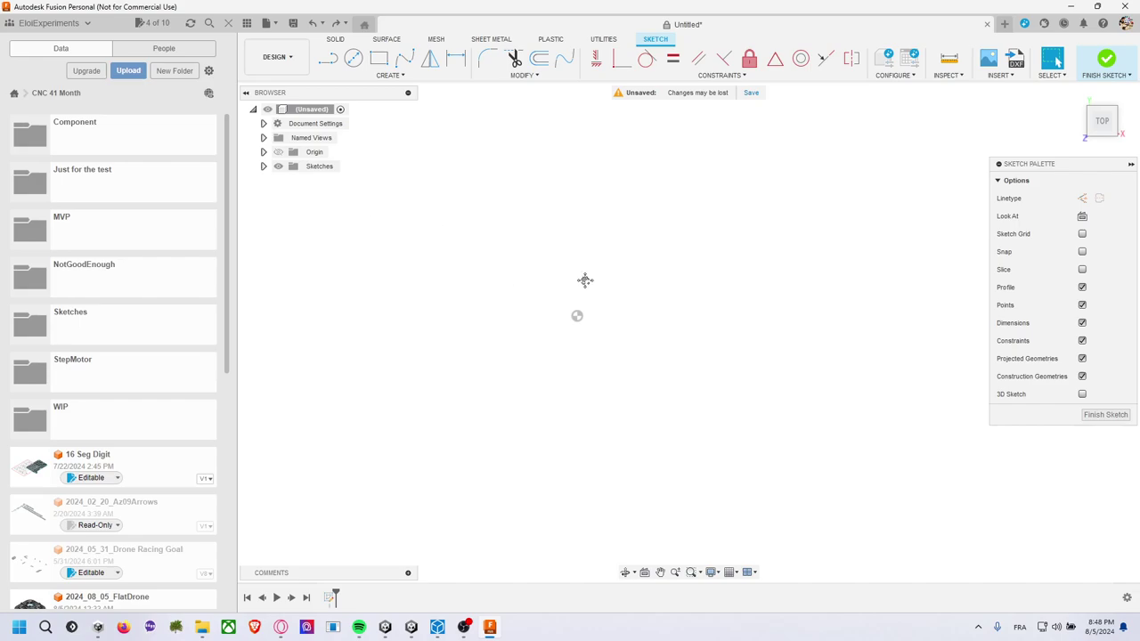
Draw a 70 mm diameter center-diameter circle at the sketch origin.
{"action": "right_click", "coordinate": [559, 285]}
{"action": "left_click", "coordinate": [580, 272]}
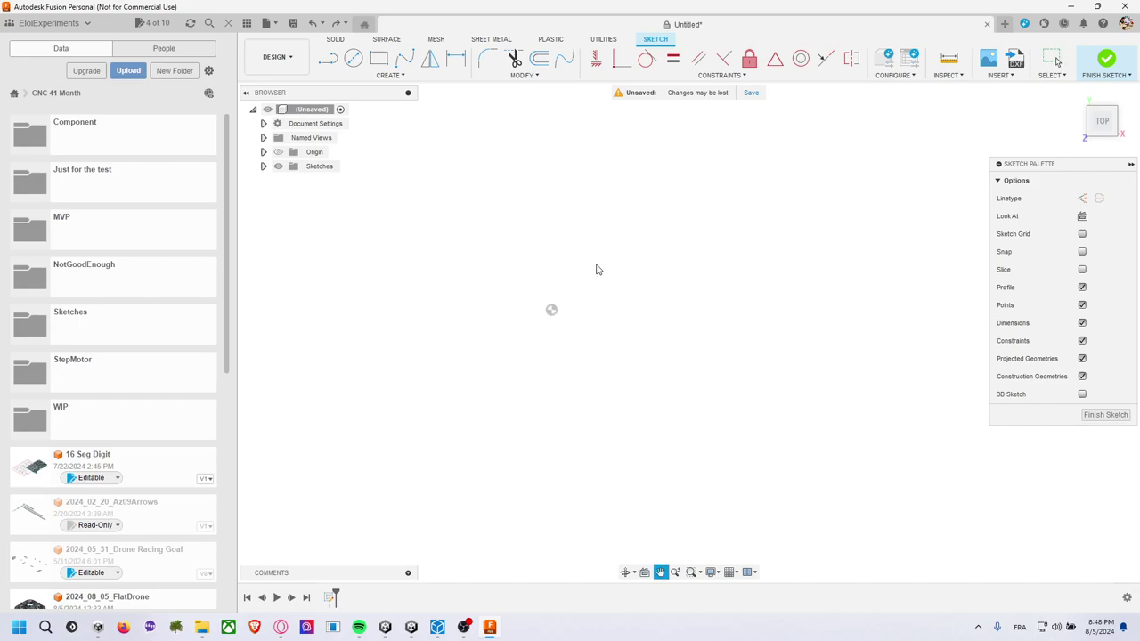
{"action": "key", "text": "Escape"}
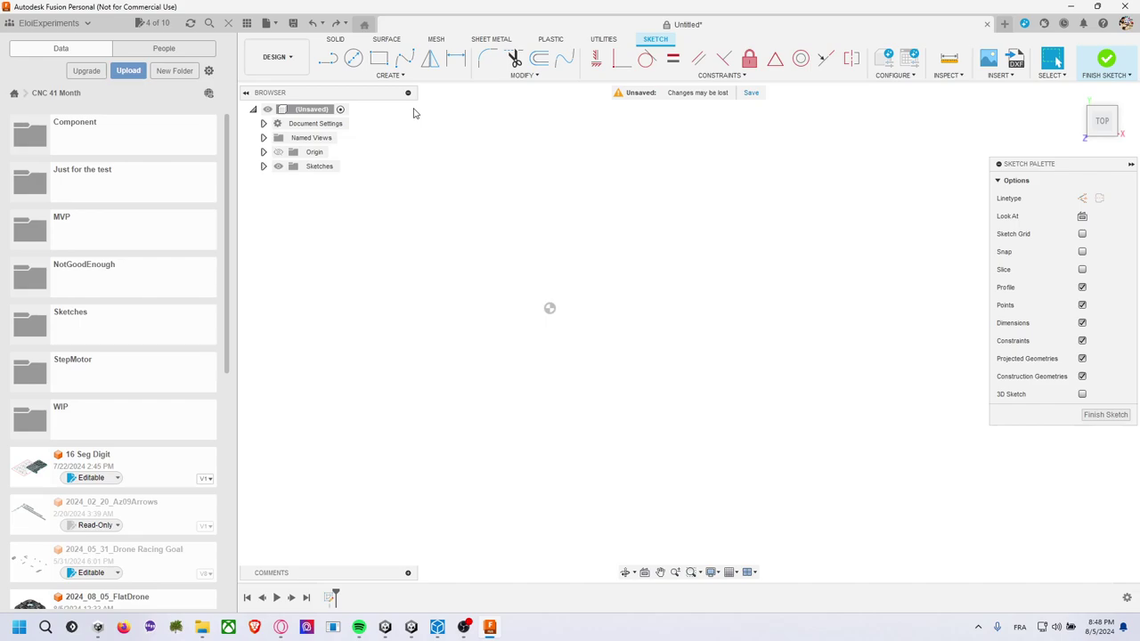
{"action": "left_click", "coordinate": [353, 58]}
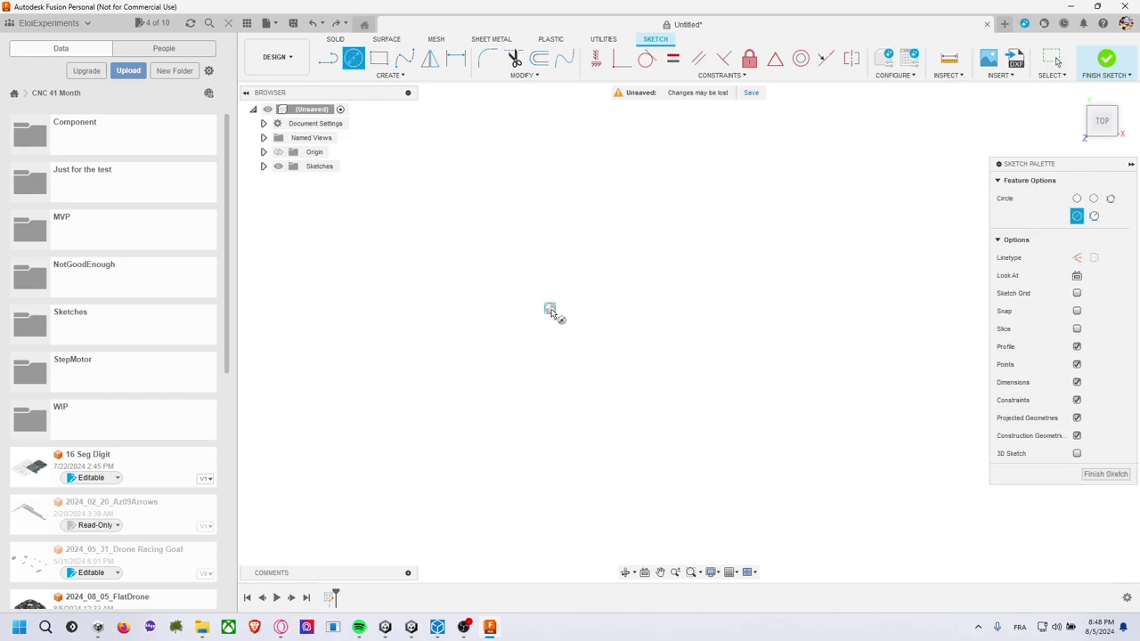
{"action": "left_click", "coordinate": [549, 309]}
{"action": "type", "text": "7"}
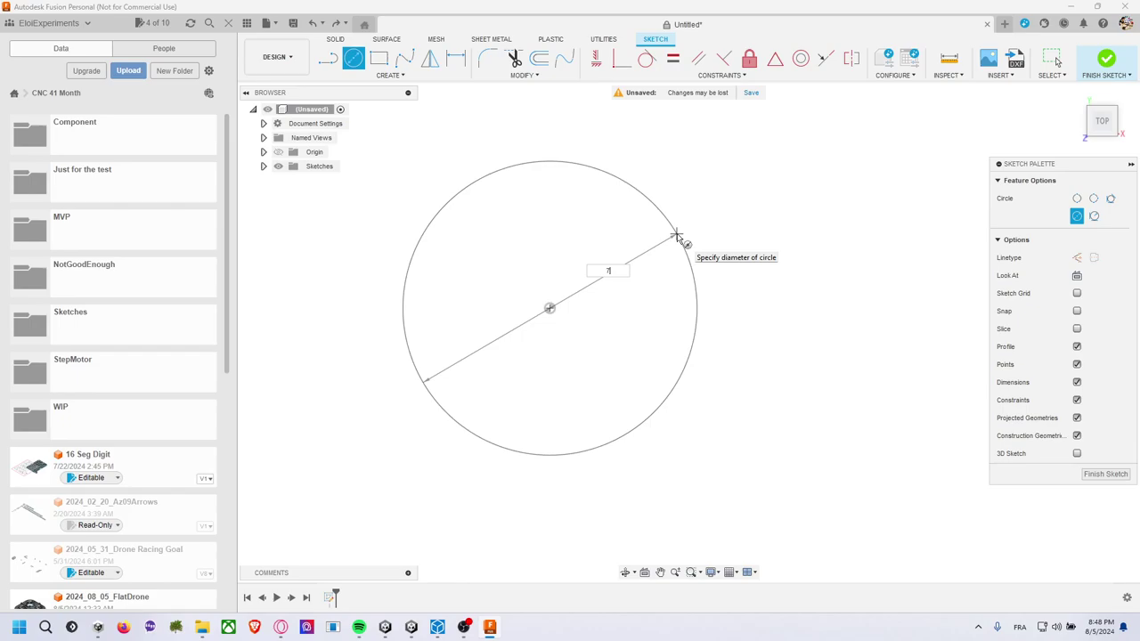
{"action": "type", "text": "0"}
{"action": "key", "text": "Return"}
{"action": "key", "text": "Escape"}
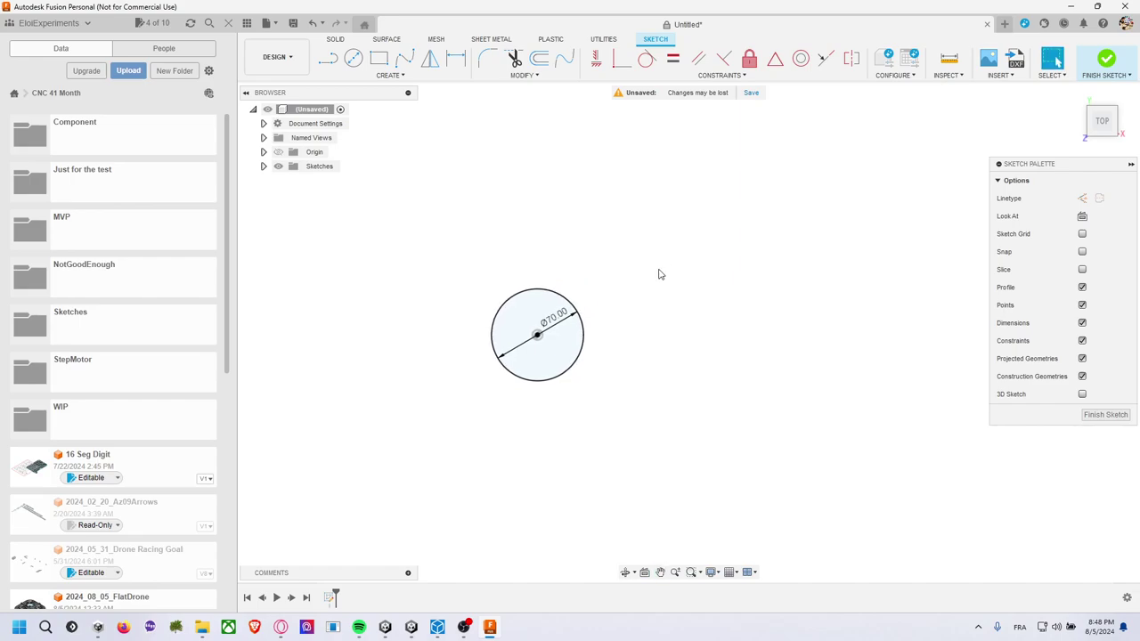
Finish the circle sketch and try an extrude, cancelling it back to the top view.
{"action": "left_click", "coordinate": [1095, 70]}
{"action": "key", "text": "e"}
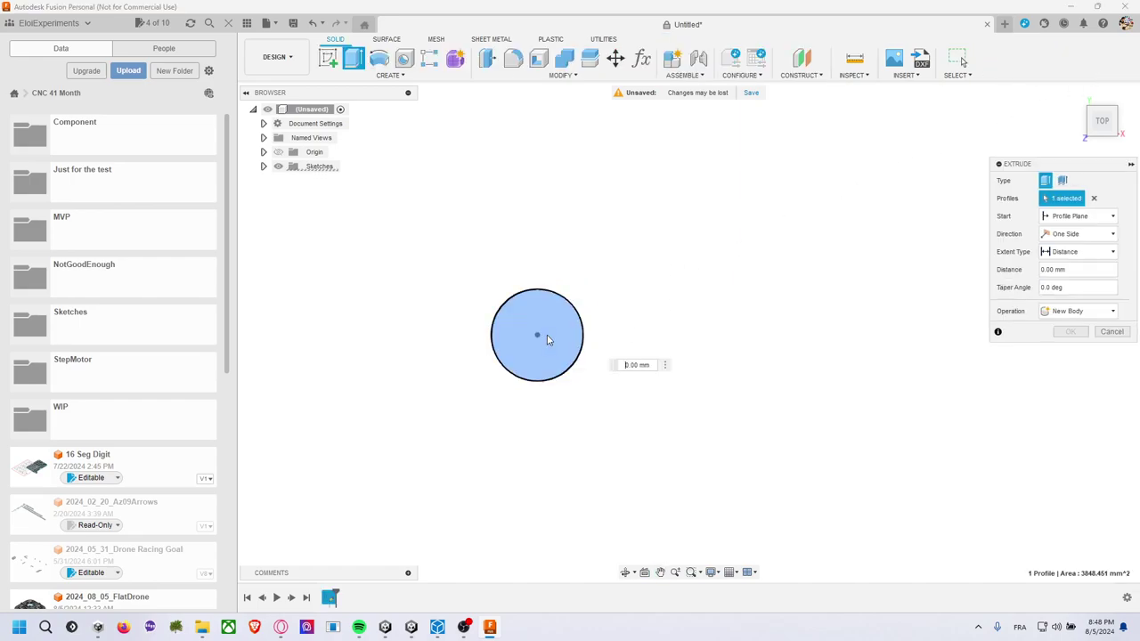
{"action": "middle_click_drag", "start_coordinate": [645, 304], "coordinate": [720, 224], "text": "shift"}
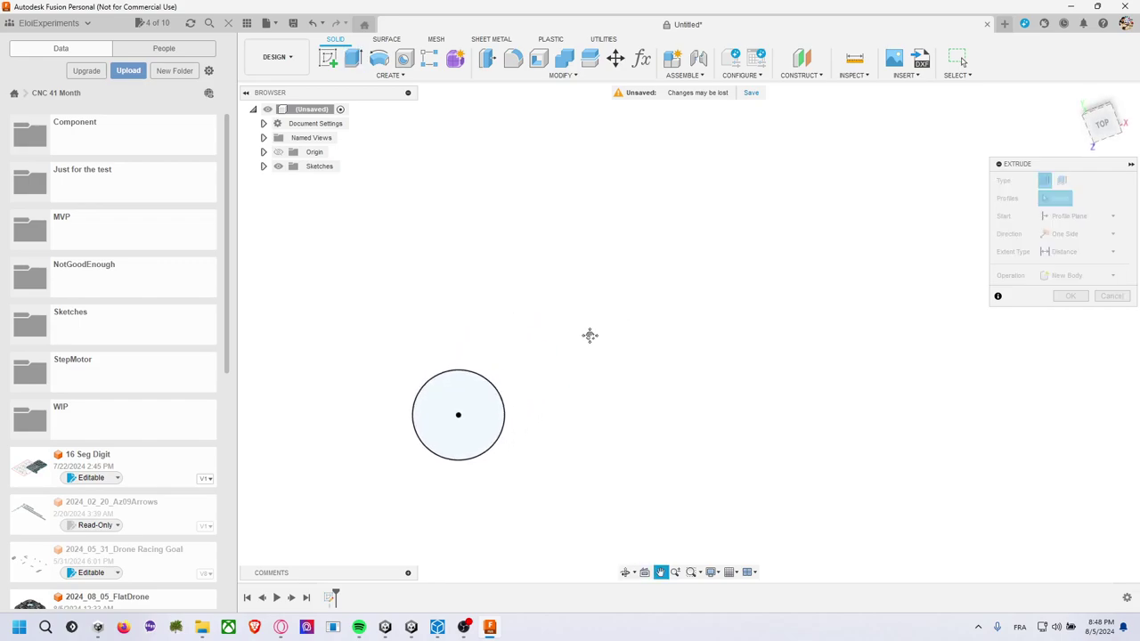
{"action": "middle_click_drag", "start_coordinate": [694, 264], "coordinate": [593, 211]}
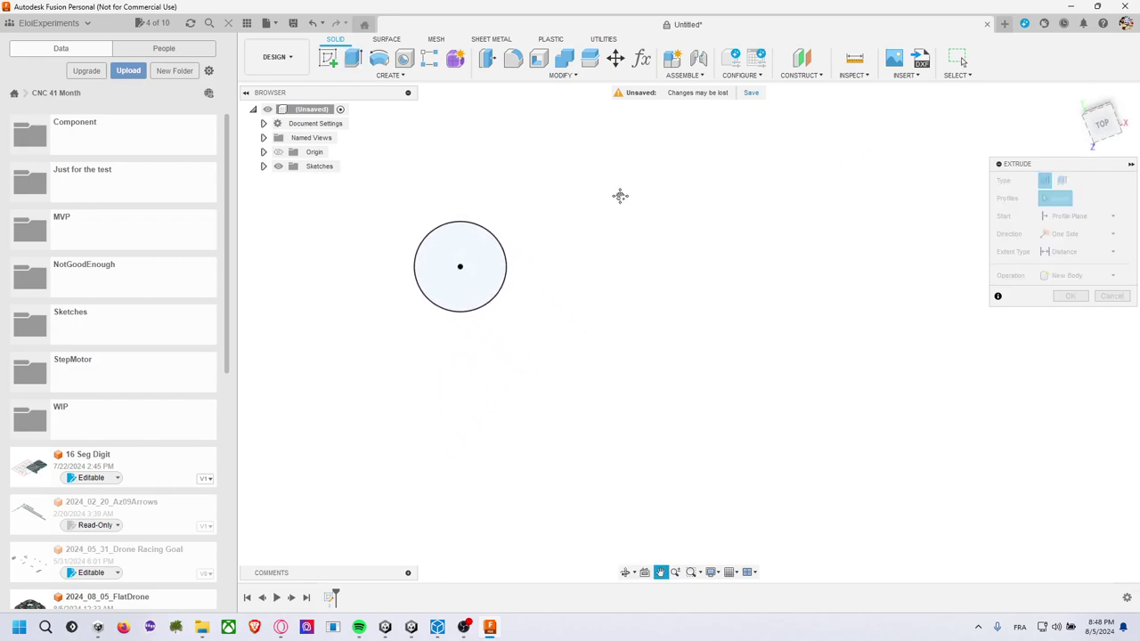
{"action": "left_click", "coordinate": [450, 263]}
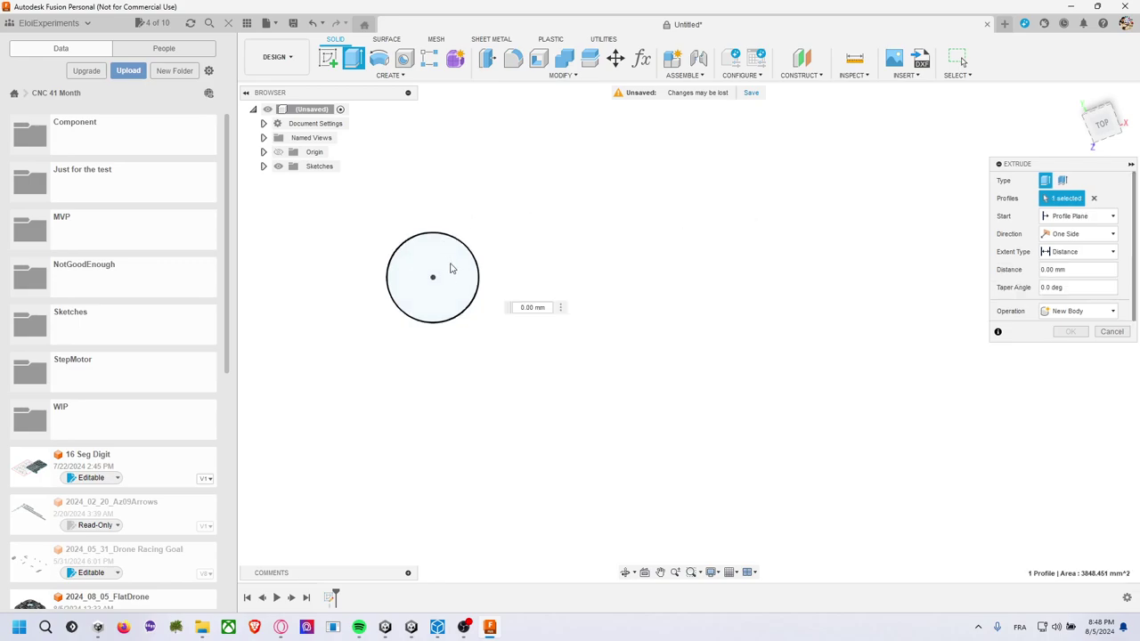
{"action": "middle_click_drag", "start_coordinate": [759, 185], "coordinate": [839, 176]}
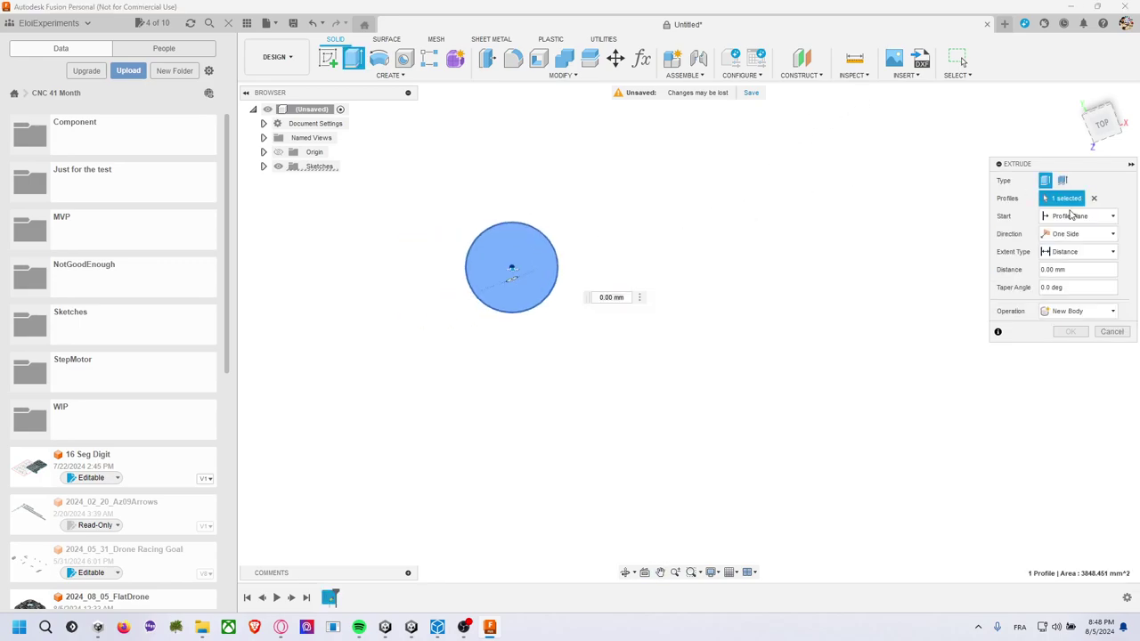
{"action": "left_click", "coordinate": [1111, 331]}
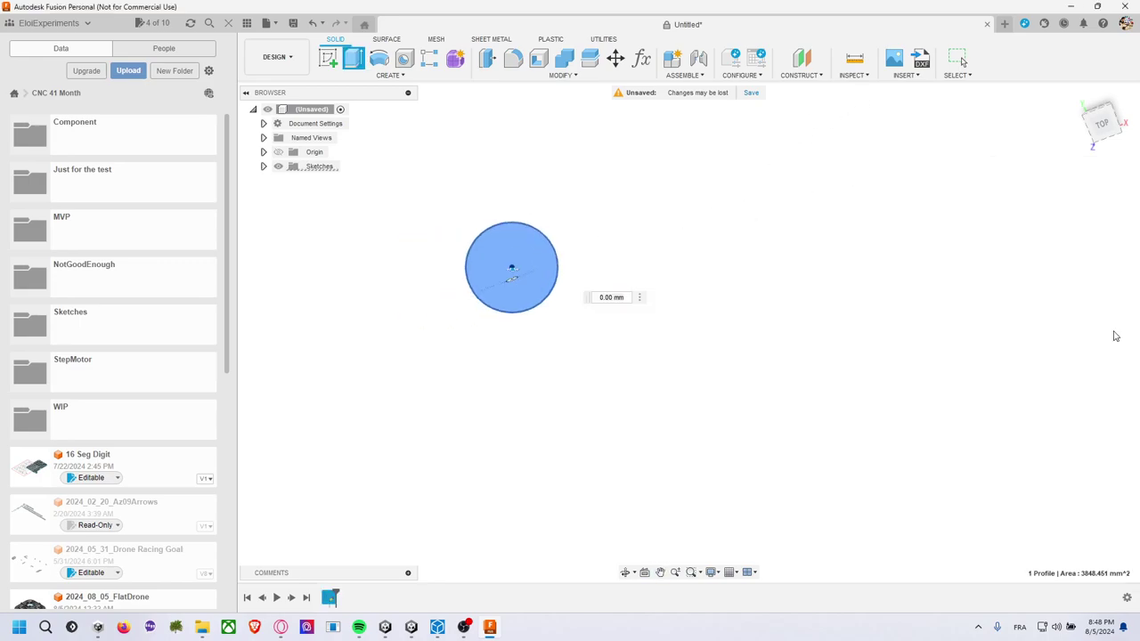
{"action": "left_click", "coordinate": [1101, 123]}
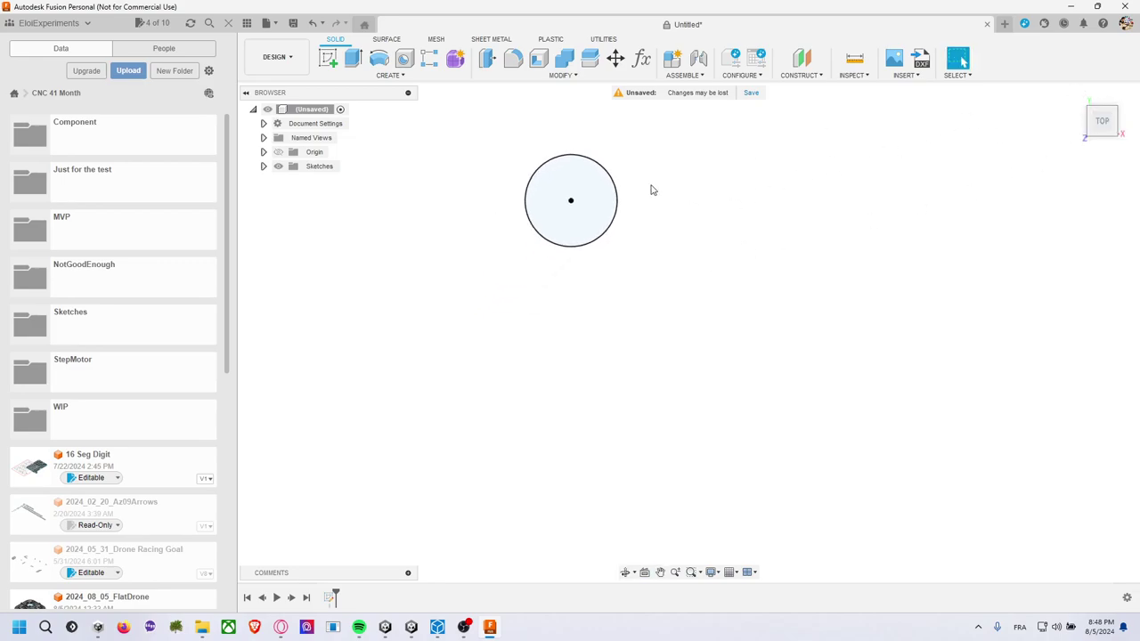
Extrude the 70 mm circle profile 10 mm into a solid disc and check it isometrically.
{"action": "key", "text": "e"}
{"action": "left_click", "coordinate": [617, 201]}
{"action": "left_click", "coordinate": [597, 202]}
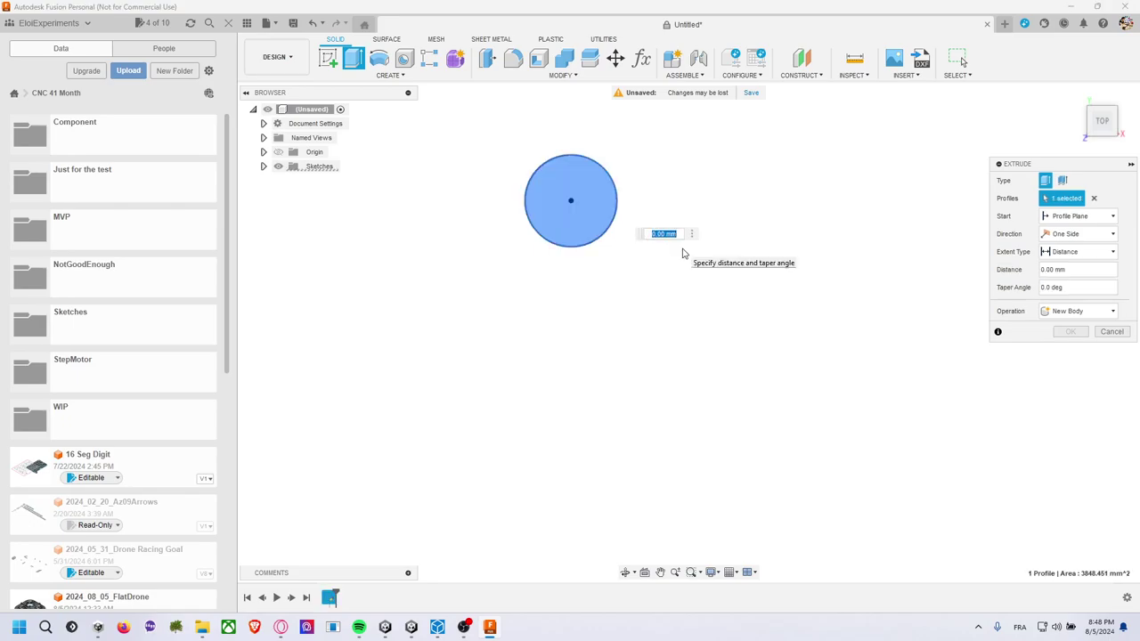
{"action": "type", "text": "10"}
{"action": "key", "text": "Return"}
{"action": "middle_click_drag", "start_coordinate": [751, 222], "coordinate": [733, 313]}
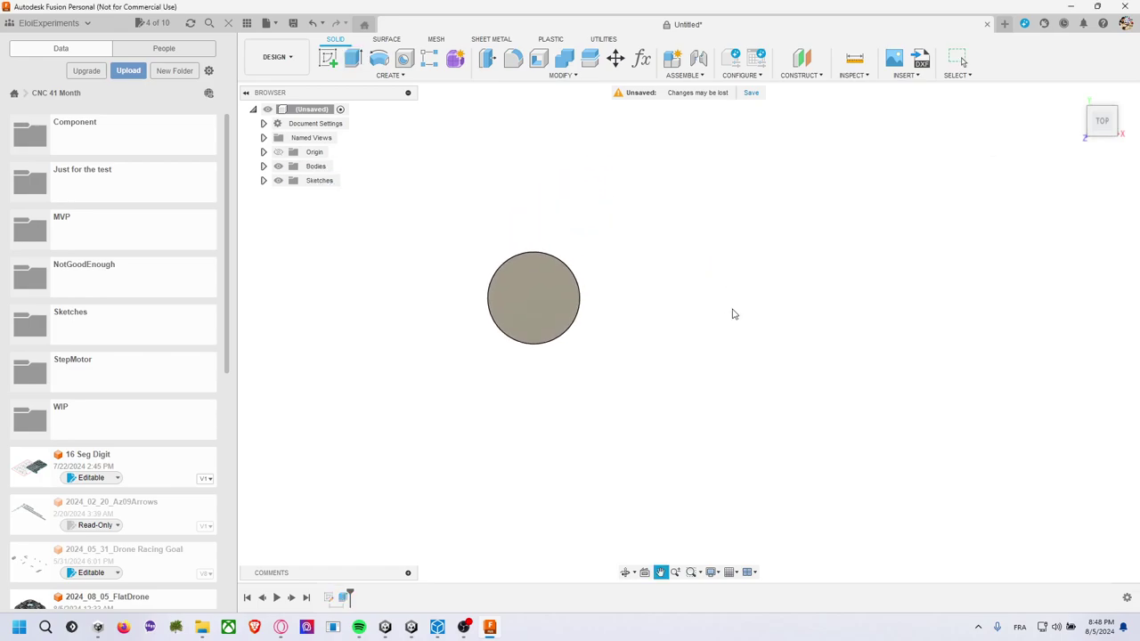
{"action": "left_click", "coordinate": [1077, 99]}
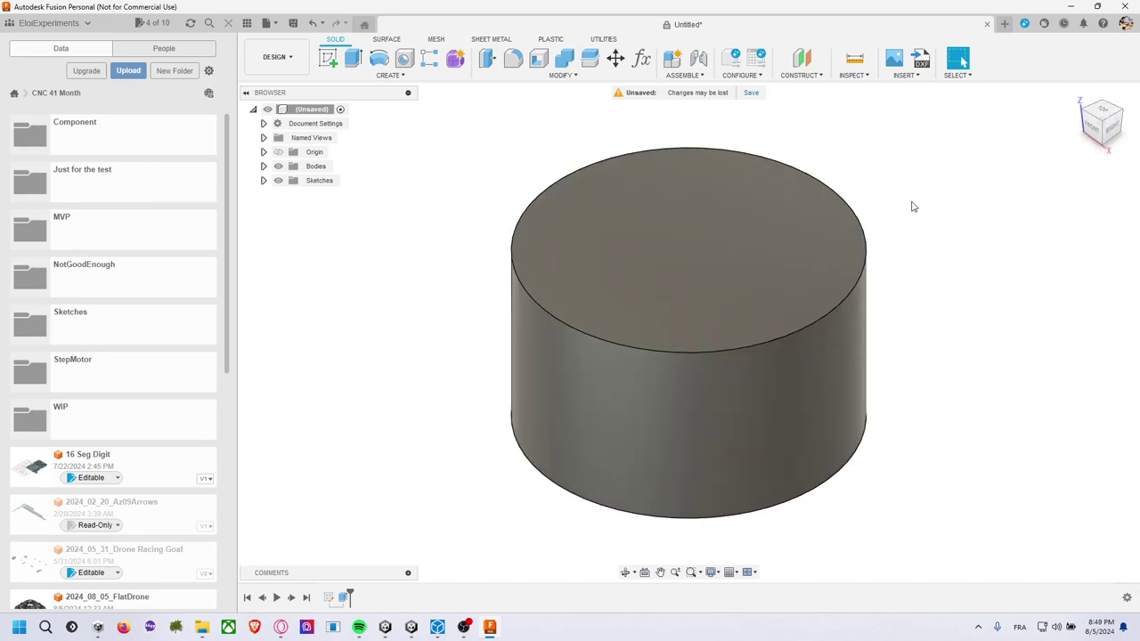
{"action": "left_click", "coordinate": [1103, 111]}
{"action": "scroll", "coordinate": [959, 260], "scroll_direction": "down", "scroll_amount": 2}
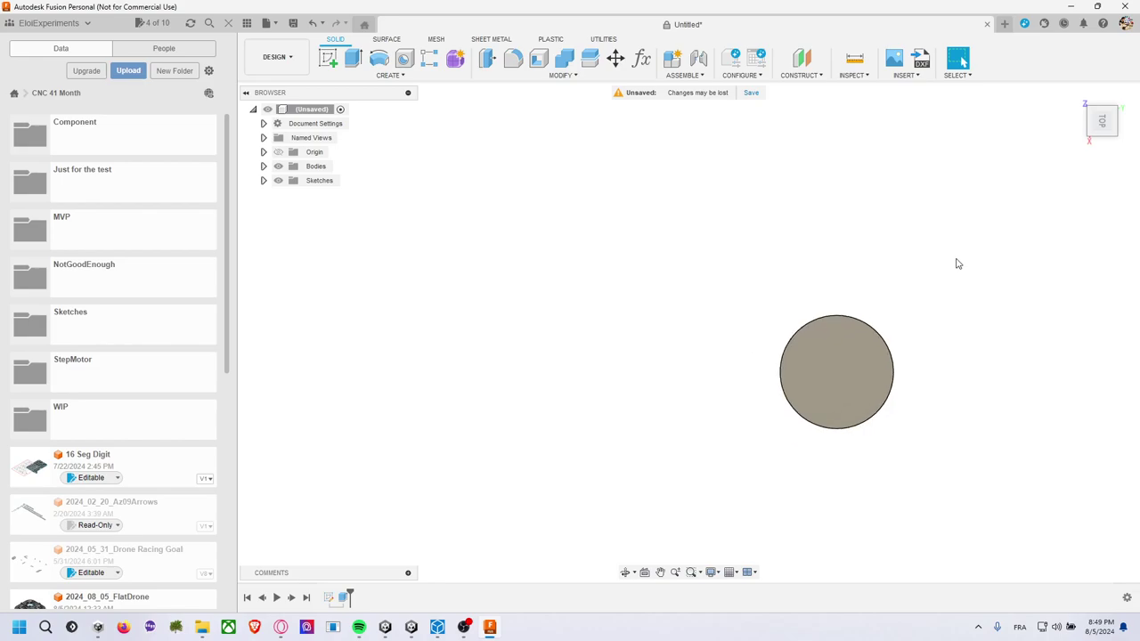
{"action": "middle_click_drag", "start_coordinate": [959, 262], "coordinate": [724, 188]}
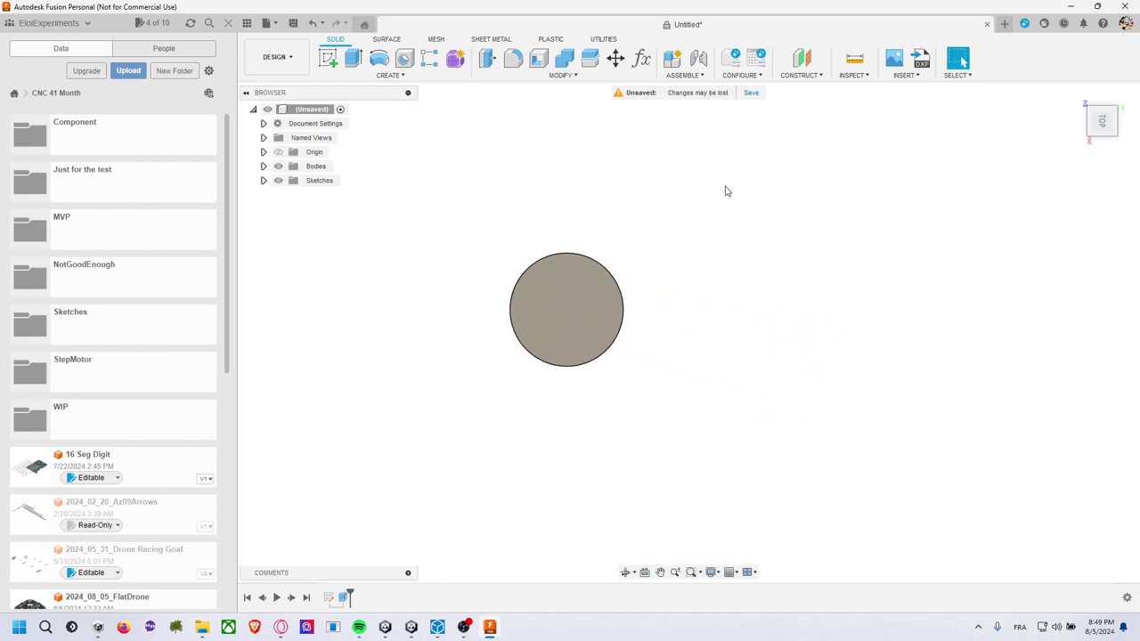
Start a new sketch on the disc's plane and draw a concentric 50 mm circle.
{"action": "left_click", "coordinate": [328, 59]}
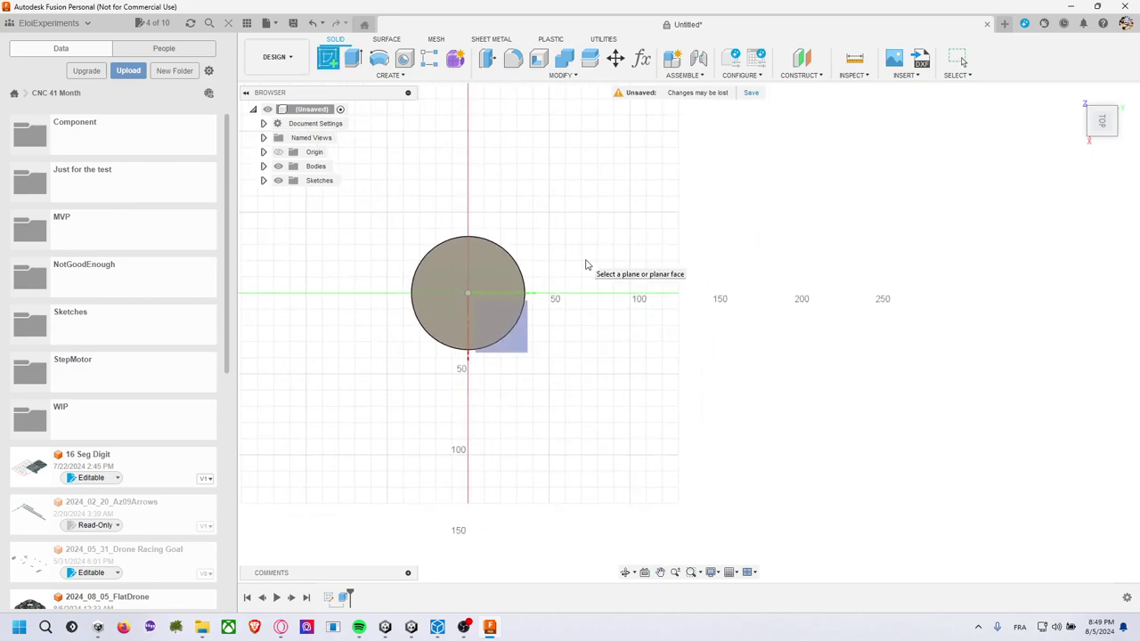
{"action": "left_click", "coordinate": [588, 270]}
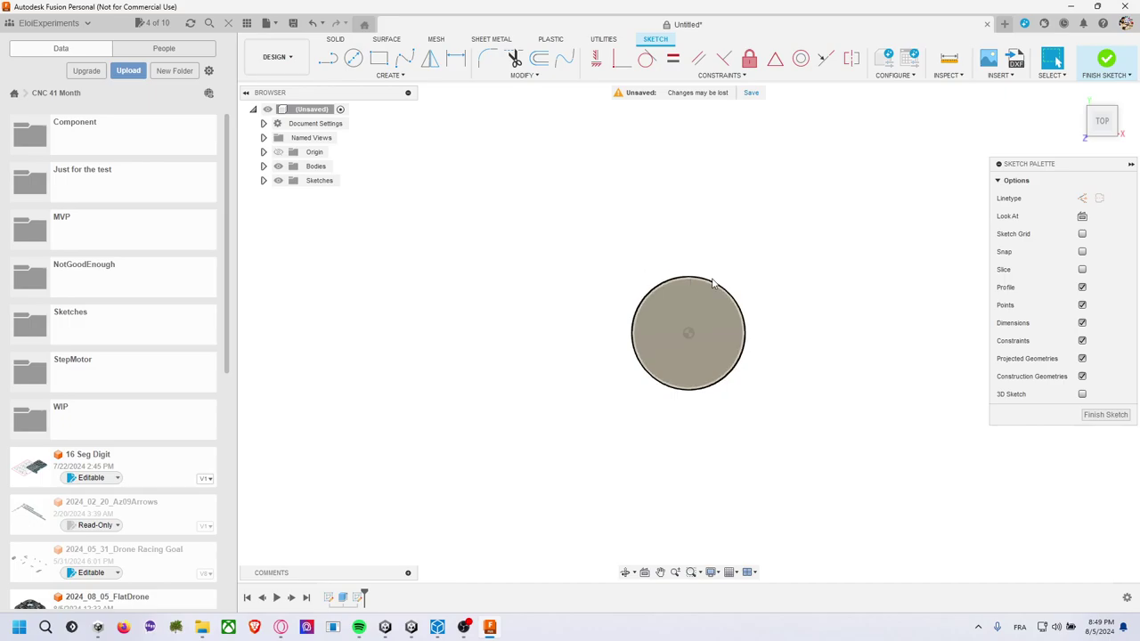
{"action": "left_click", "coordinate": [263, 179]}
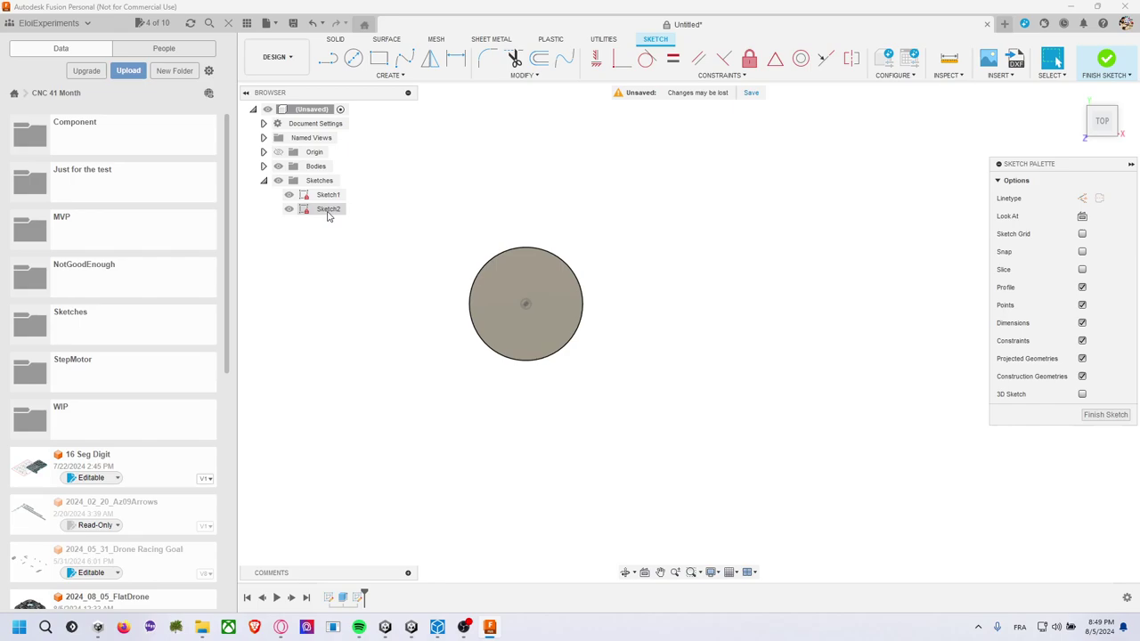
{"action": "left_click", "coordinate": [354, 59]}
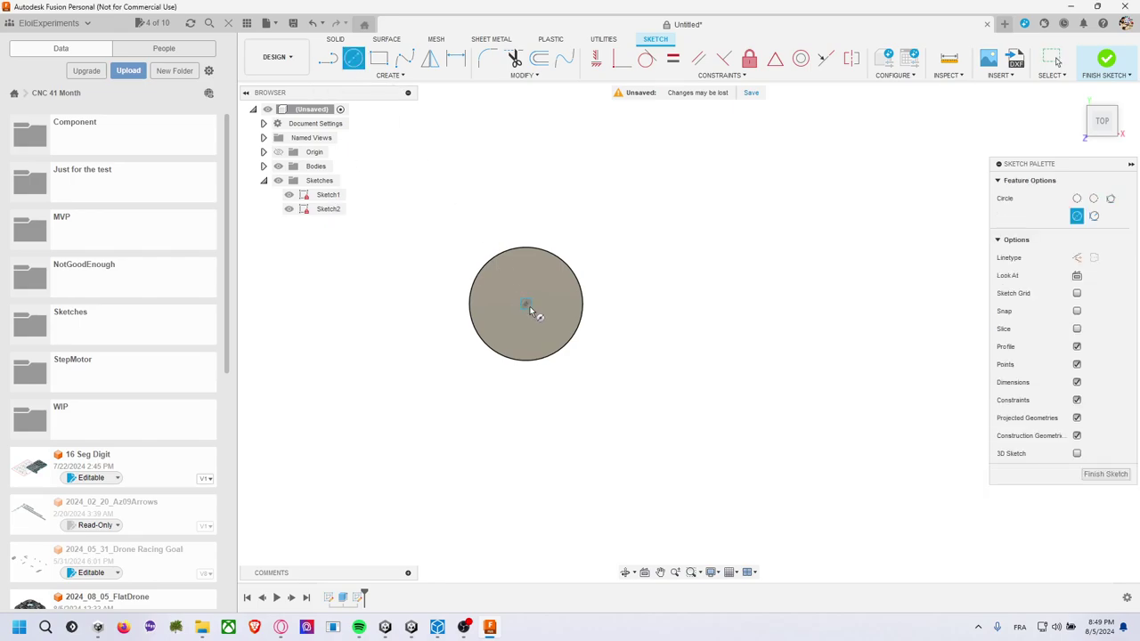
{"action": "left_click", "coordinate": [526, 304]}
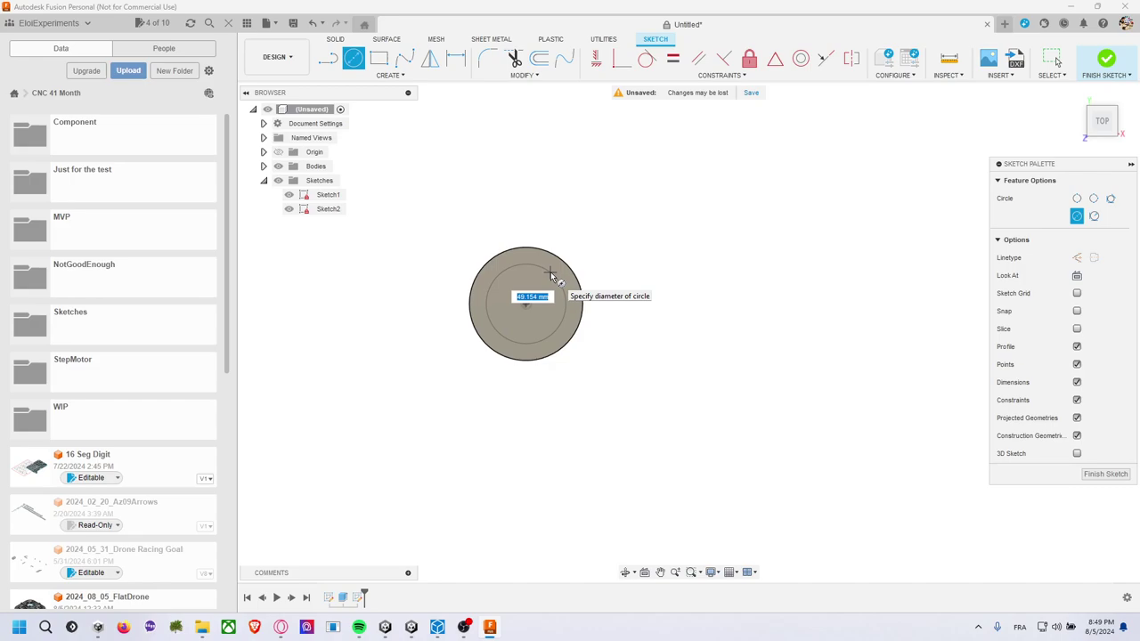
{"action": "key", "text": "Return"}
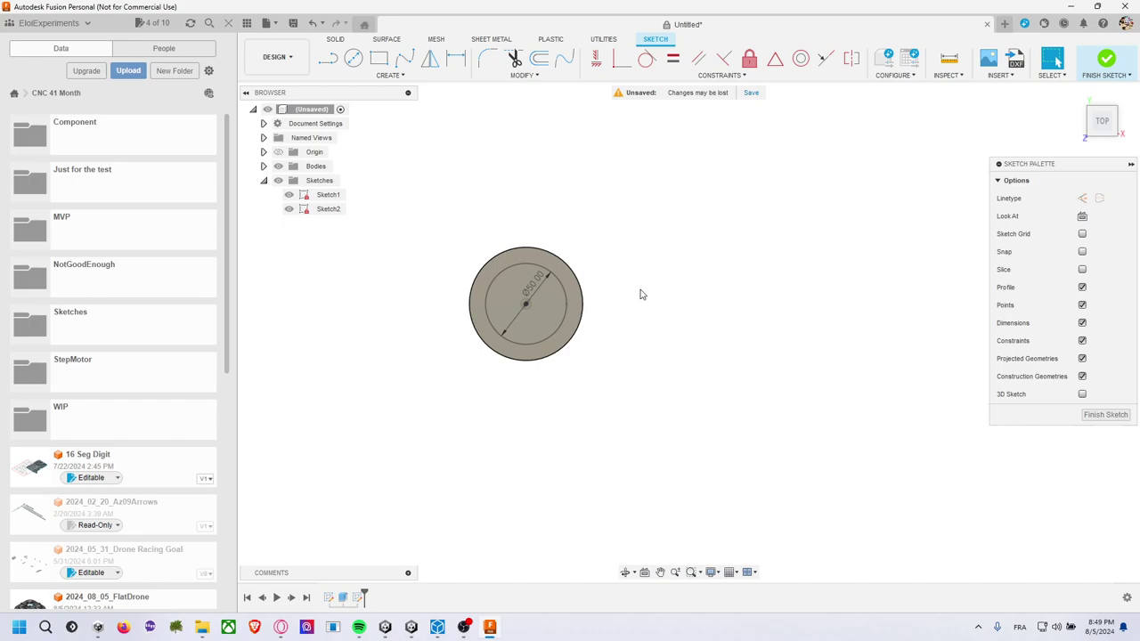
Draw a 130 mm horizontal line from the outer circle's left edge.
{"action": "left_click", "coordinate": [328, 59]}
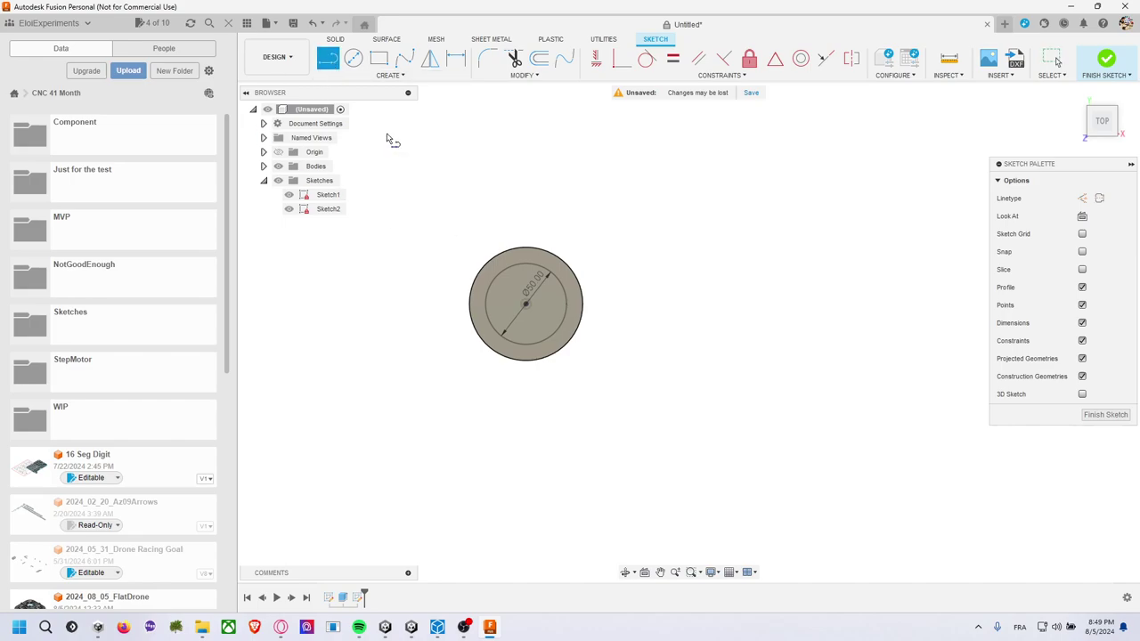
{"action": "left_click", "coordinate": [487, 303]}
{"action": "type", "text": "130"}
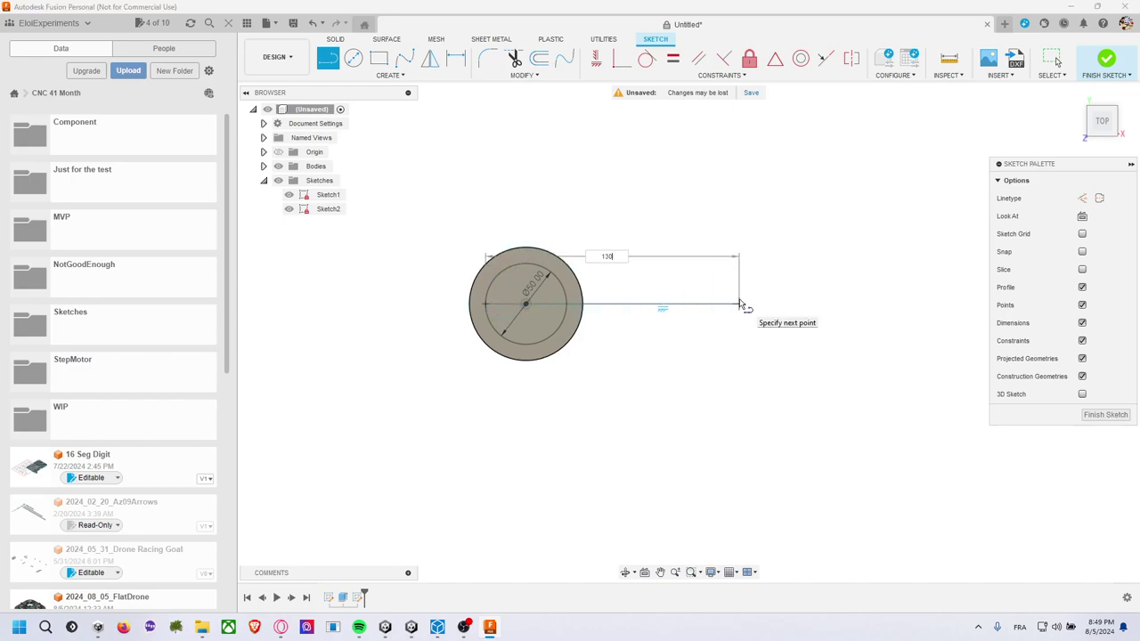
{"action": "key", "text": "Return"}
{"action": "key", "text": "Escape"}
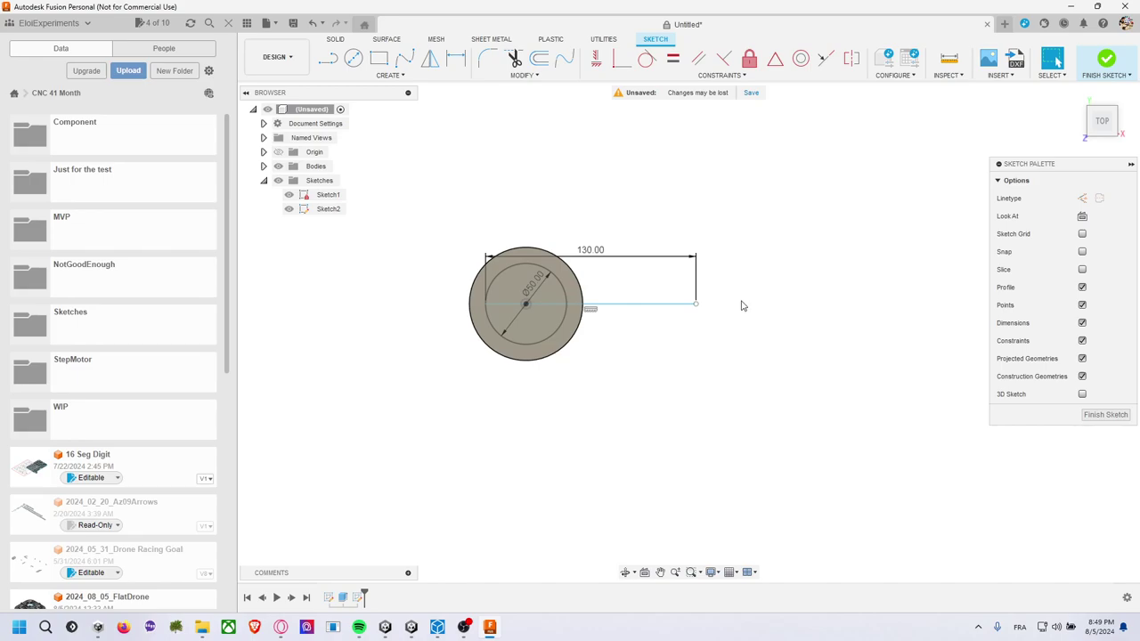
{"action": "scroll", "coordinate": [739, 307], "scroll_direction": "up", "scroll_amount": 3}
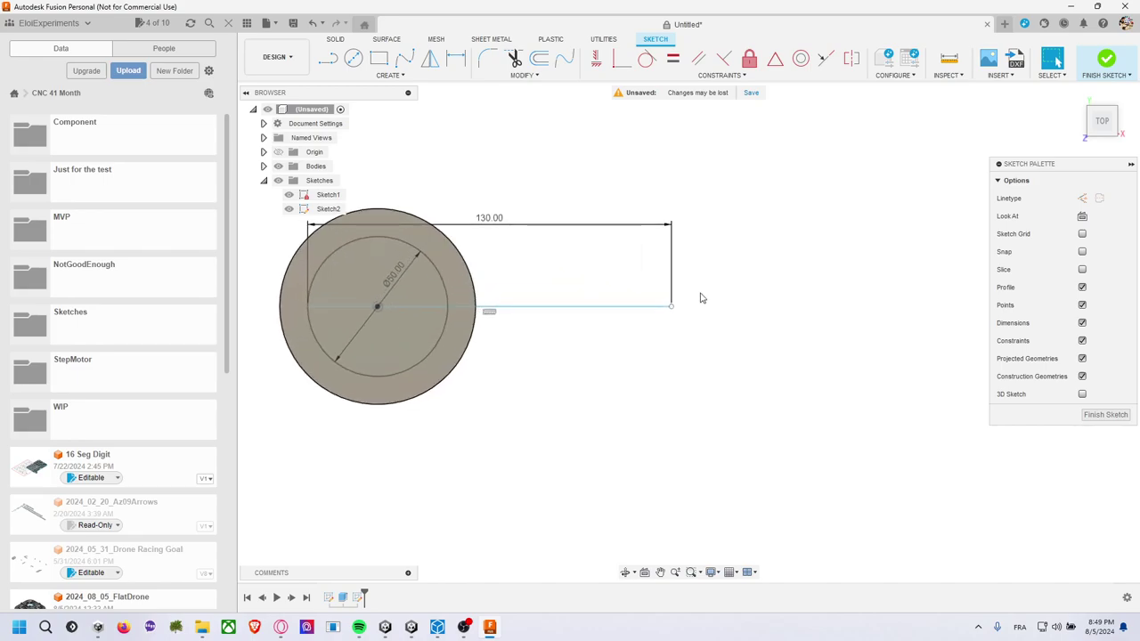
Add a 50 mm two-point circle at the line's far end.
{"action": "left_click", "coordinate": [354, 59]}
{"action": "left_click", "coordinate": [389, 75]}
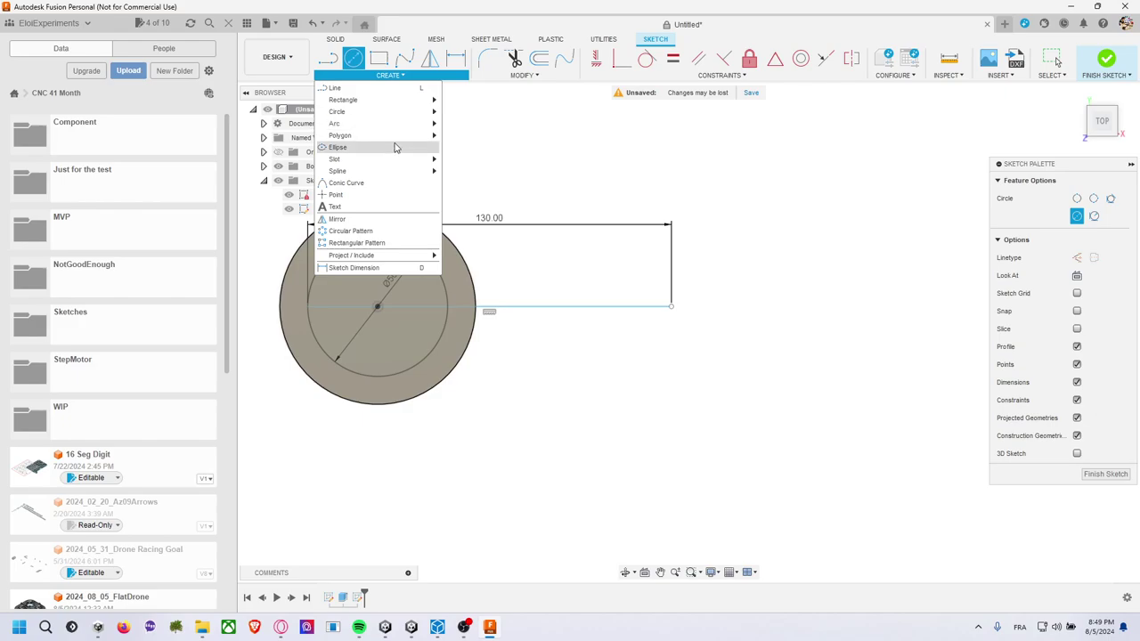
{"action": "mouse_move", "coordinate": [374, 112]}
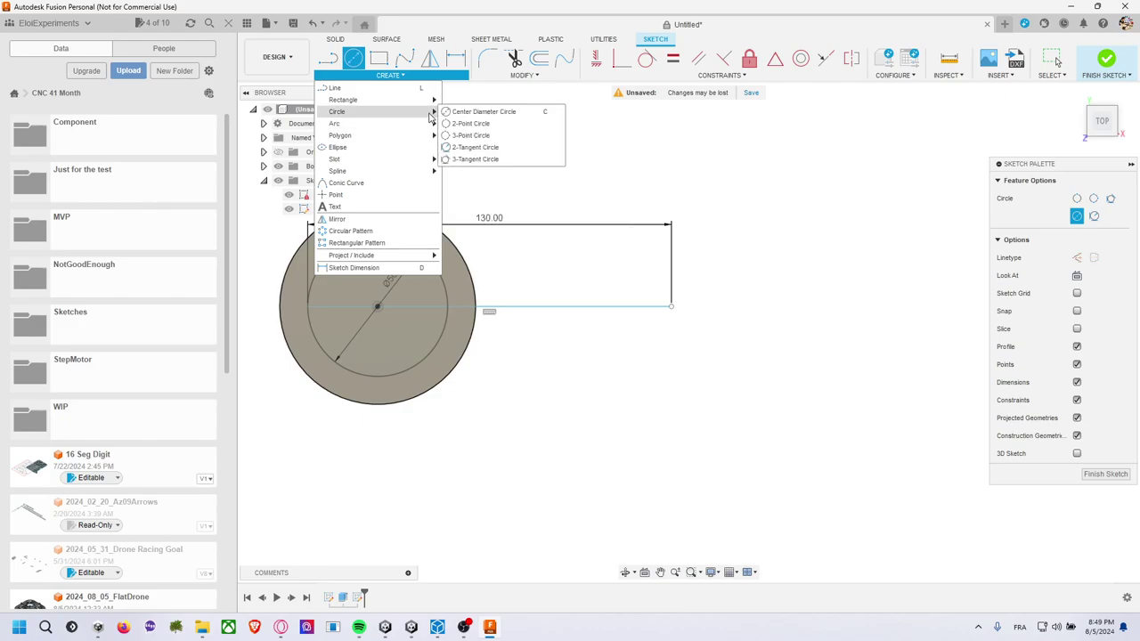
{"action": "left_click", "coordinate": [470, 123]}
{"action": "left_click", "coordinate": [671, 306]}
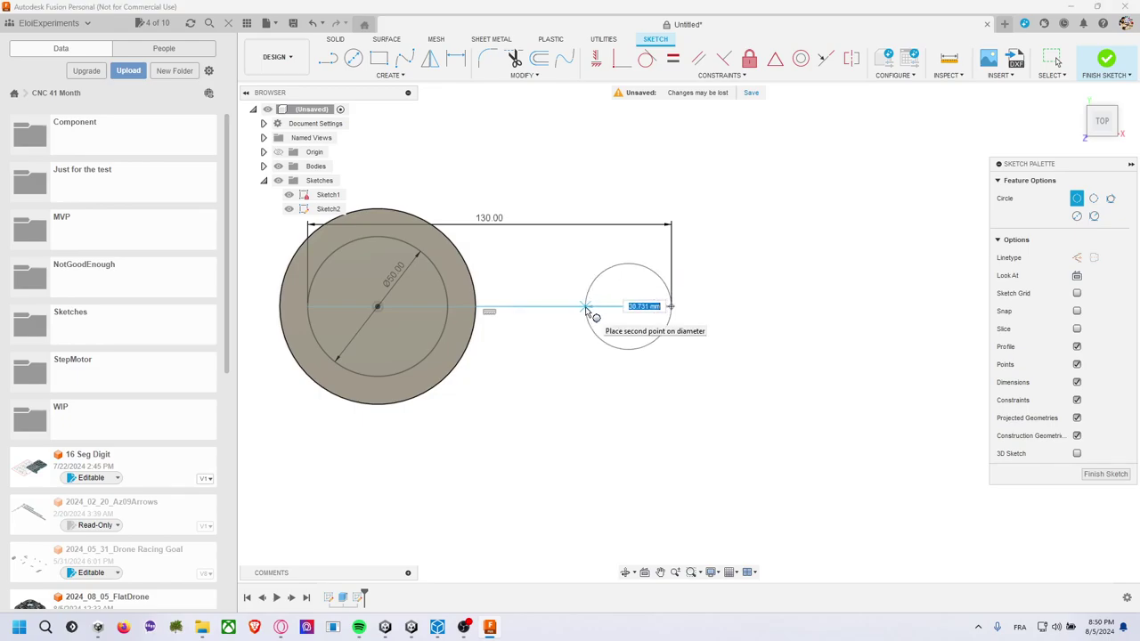
{"action": "type", "text": "50"}
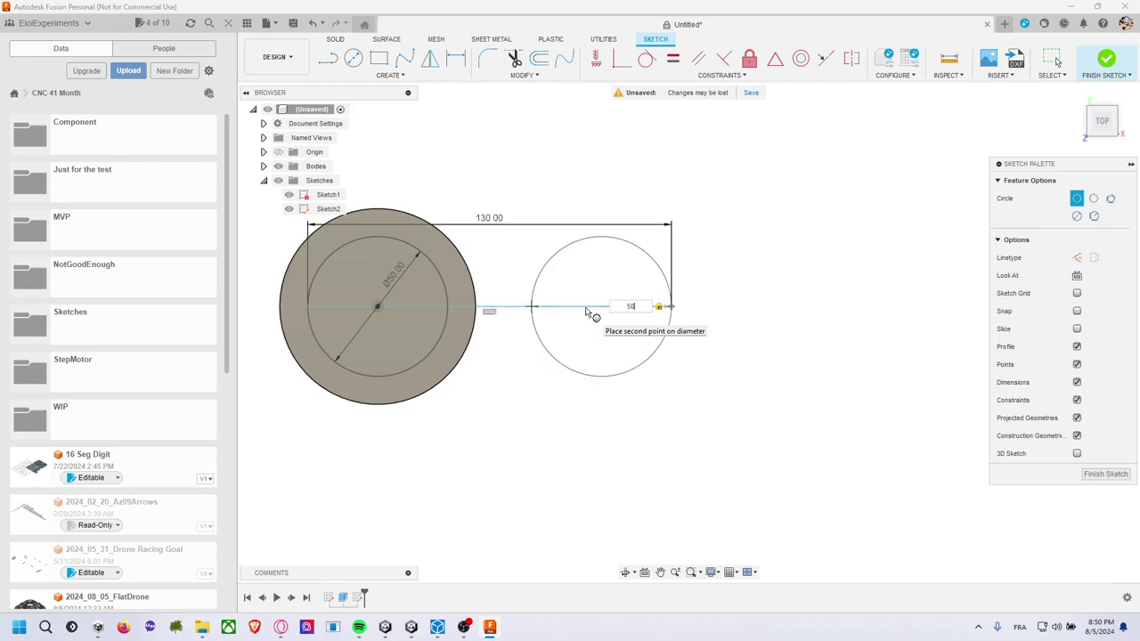
{"action": "key", "text": "Return"}
{"action": "key", "text": "Escape"}
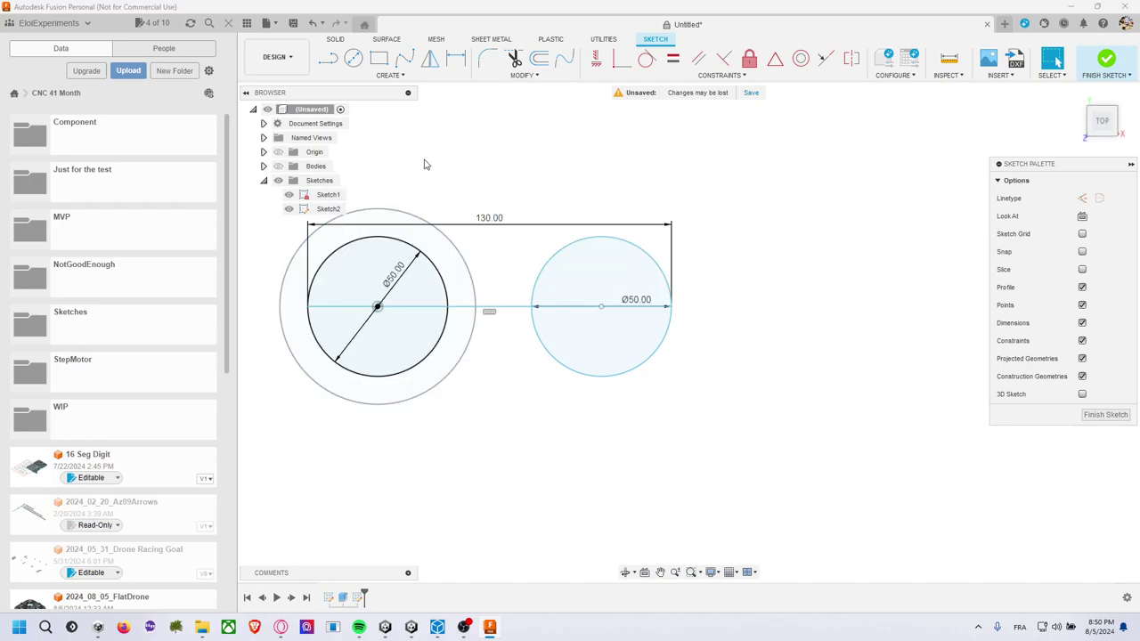
Draw top and bottom lines linking both circles, then select the 130 mm line.
{"action": "left_click", "coordinate": [327, 58]}
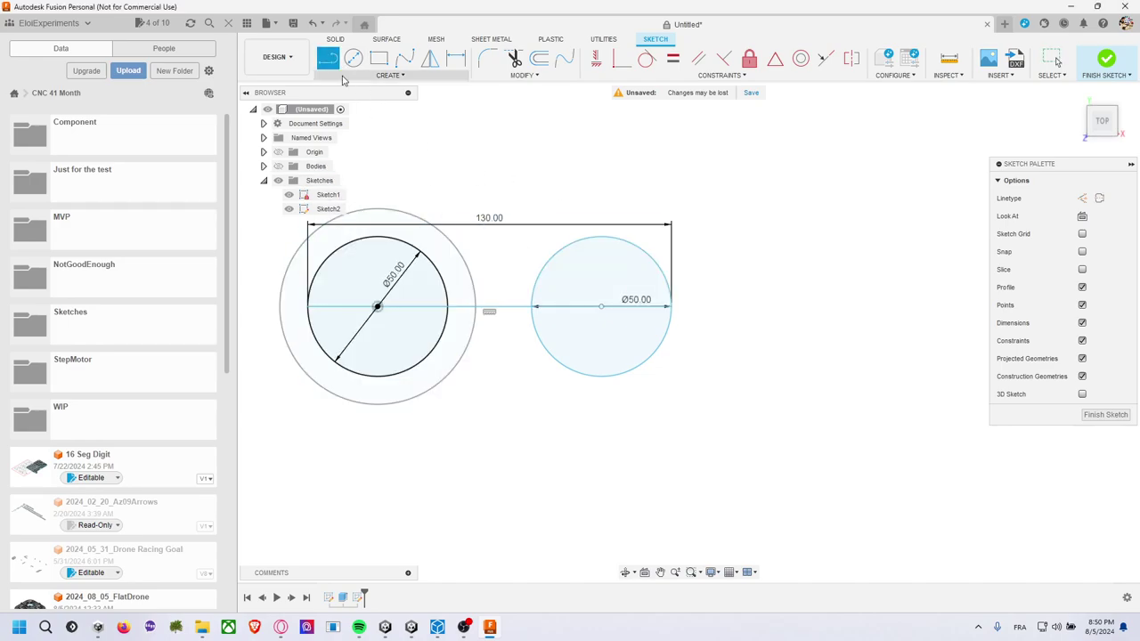
{"action": "left_click", "coordinate": [378, 306]}
{"action": "left_click", "coordinate": [379, 238]}
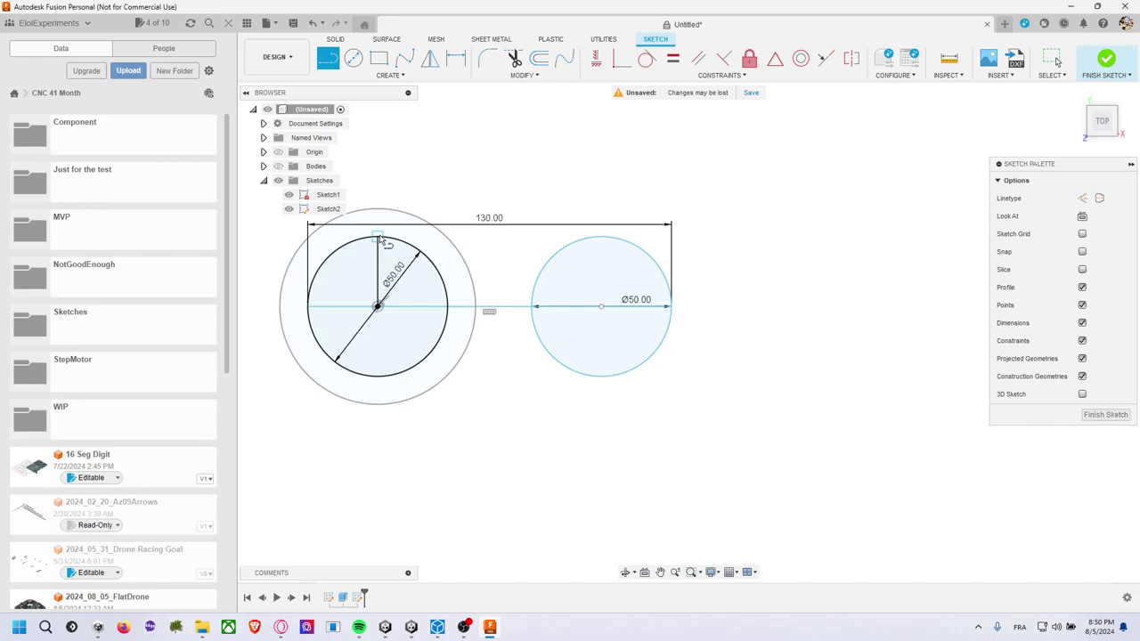
{"action": "double_click", "coordinate": [601, 238]}
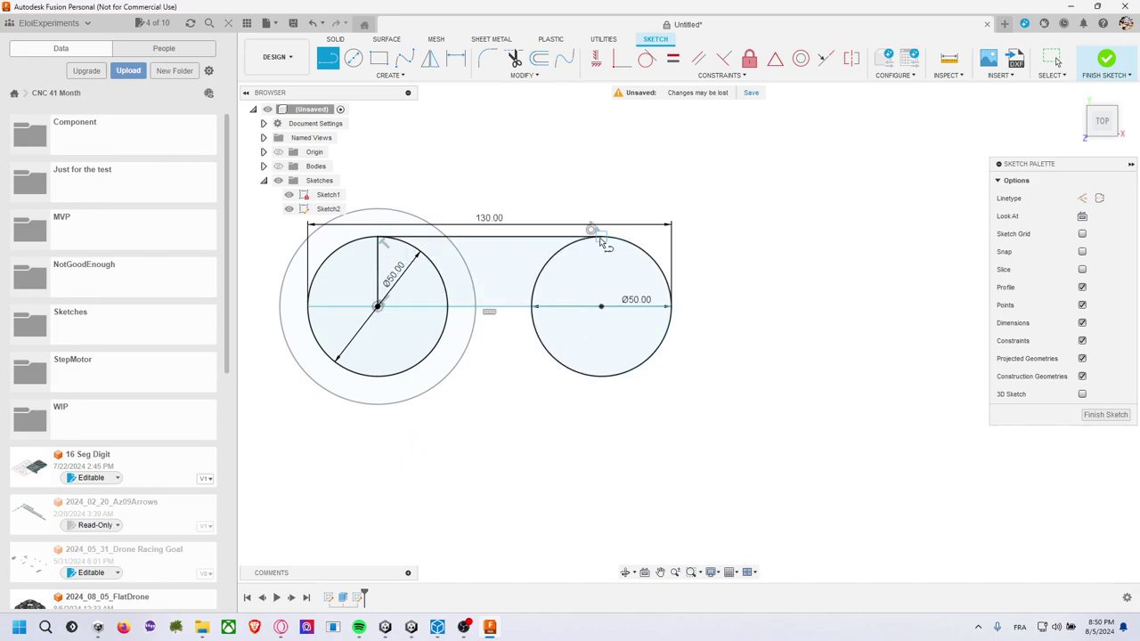
{"action": "left_click", "coordinate": [377, 306]}
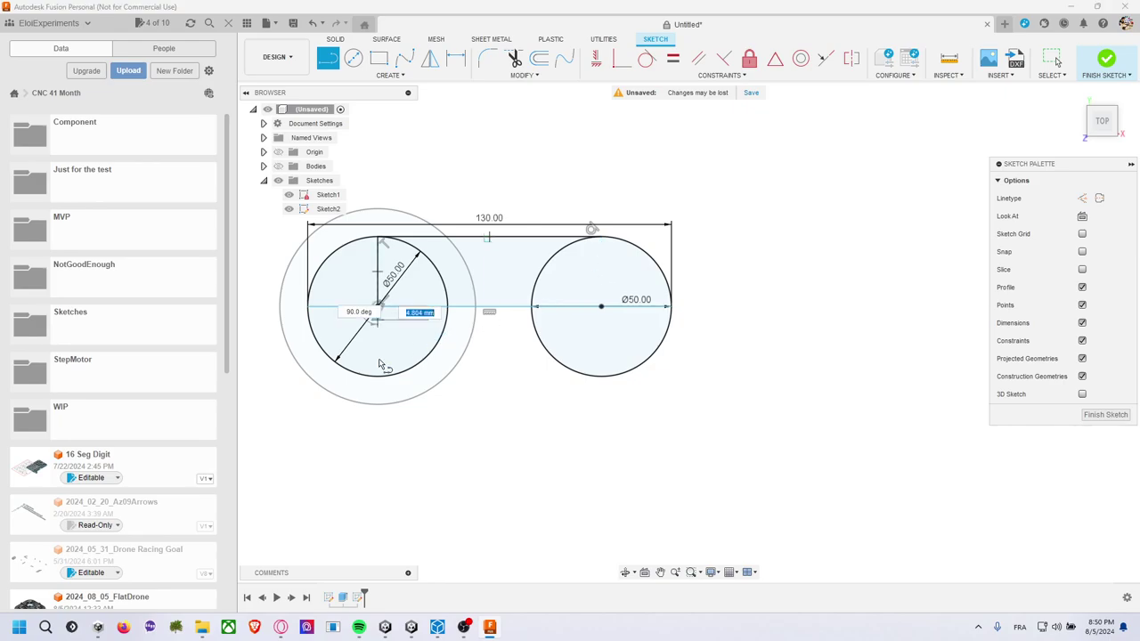
{"action": "left_click", "coordinate": [378, 376]}
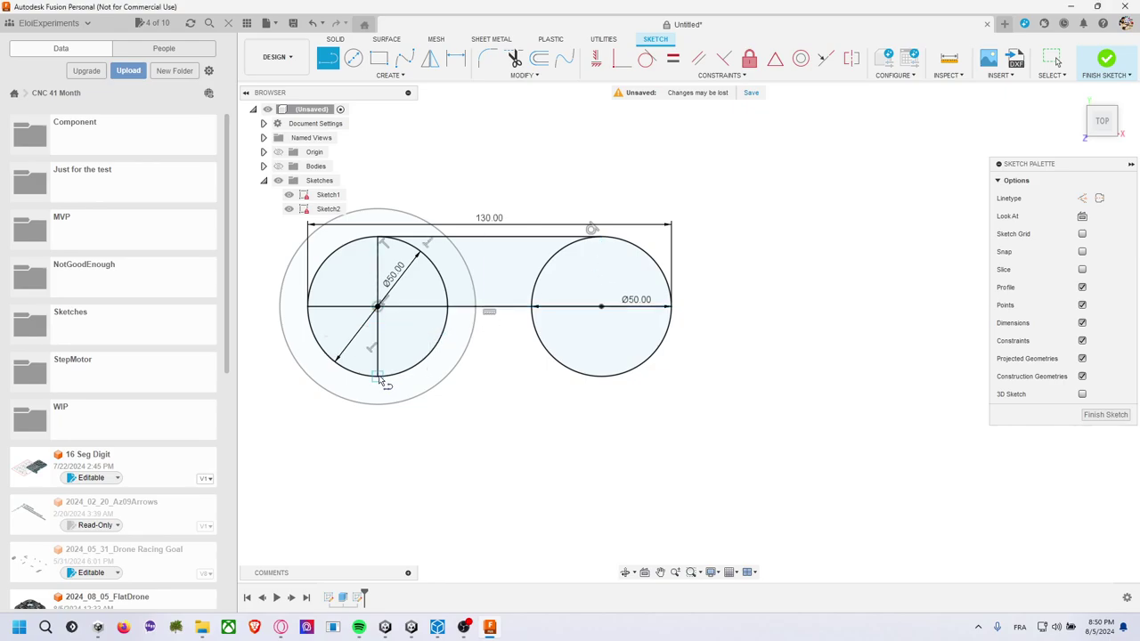
{"action": "double_click", "coordinate": [602, 376]}
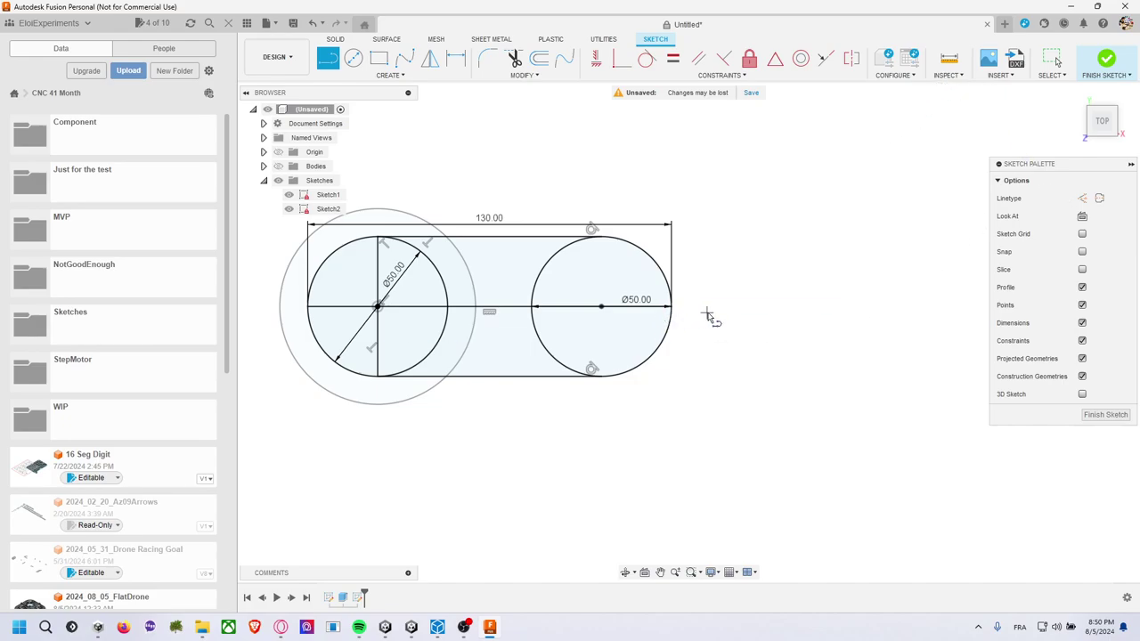
{"action": "key", "text": "Escape"}
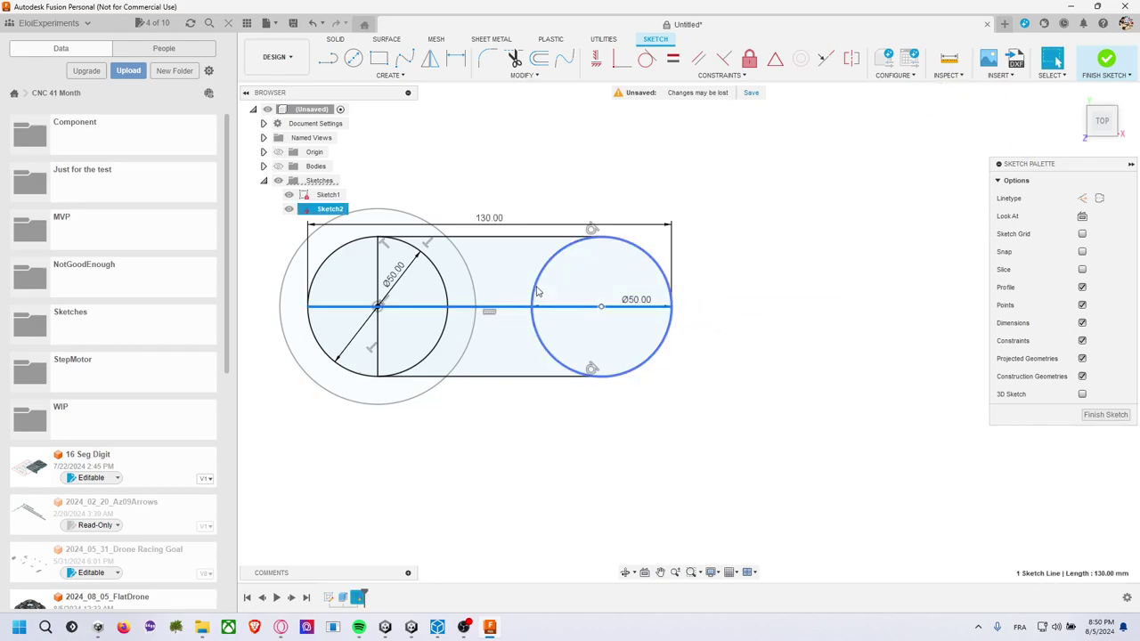
{"action": "left_click", "coordinate": [586, 310]}
{"action": "left_click", "coordinate": [588, 309]}
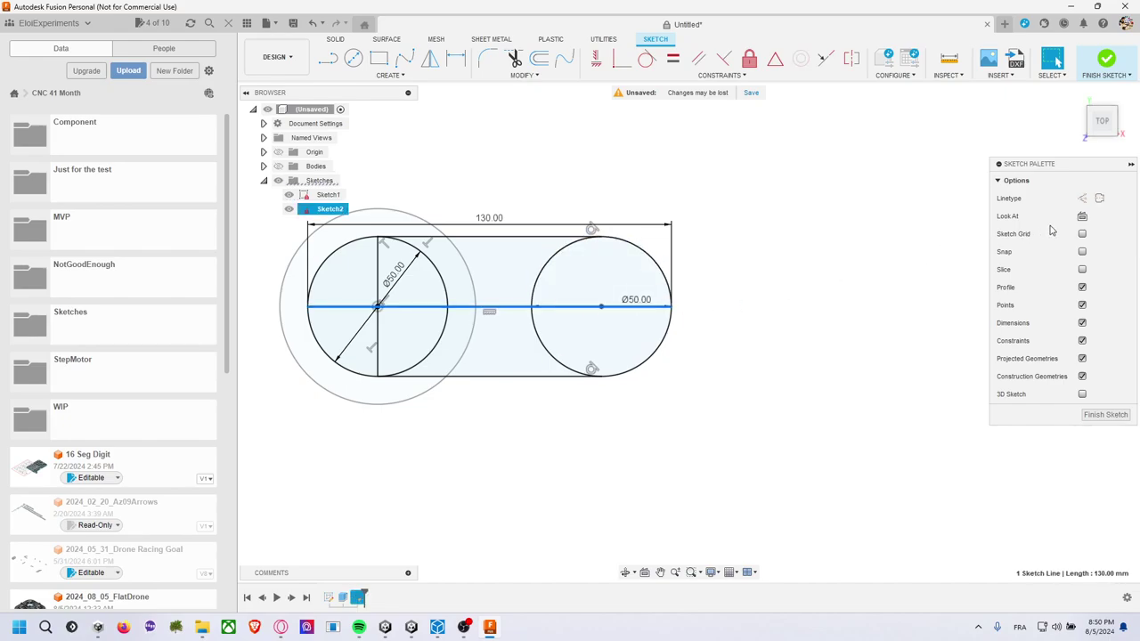
Make the horizontal and vertical centre lines construction geometry.
{"action": "left_click", "coordinate": [1082, 198]}
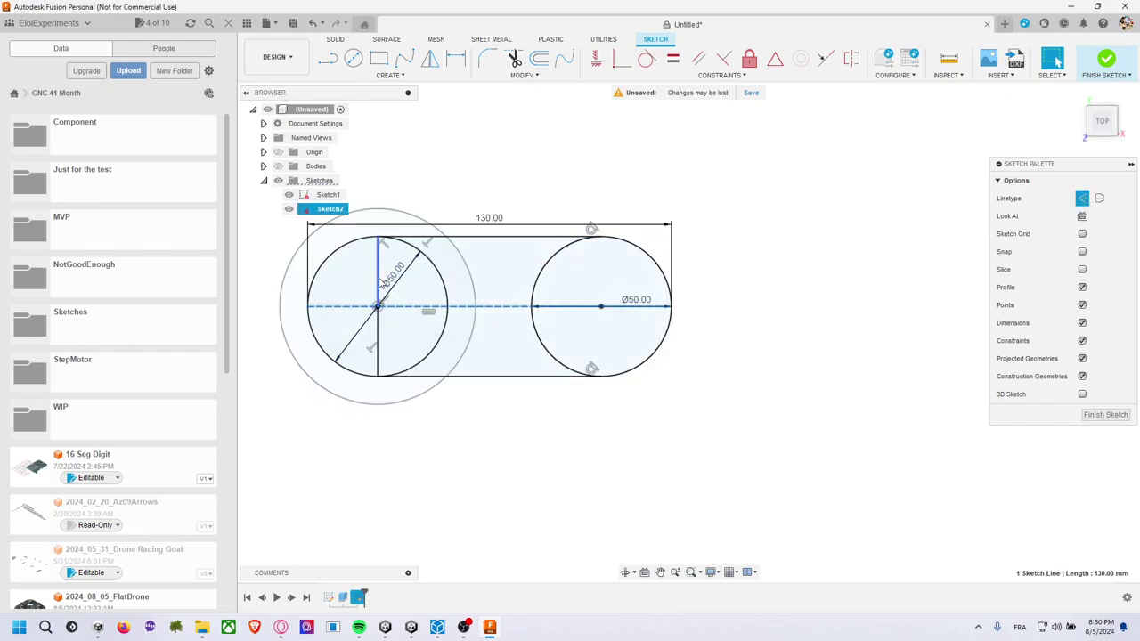
{"action": "double_click", "coordinate": [380, 343]}
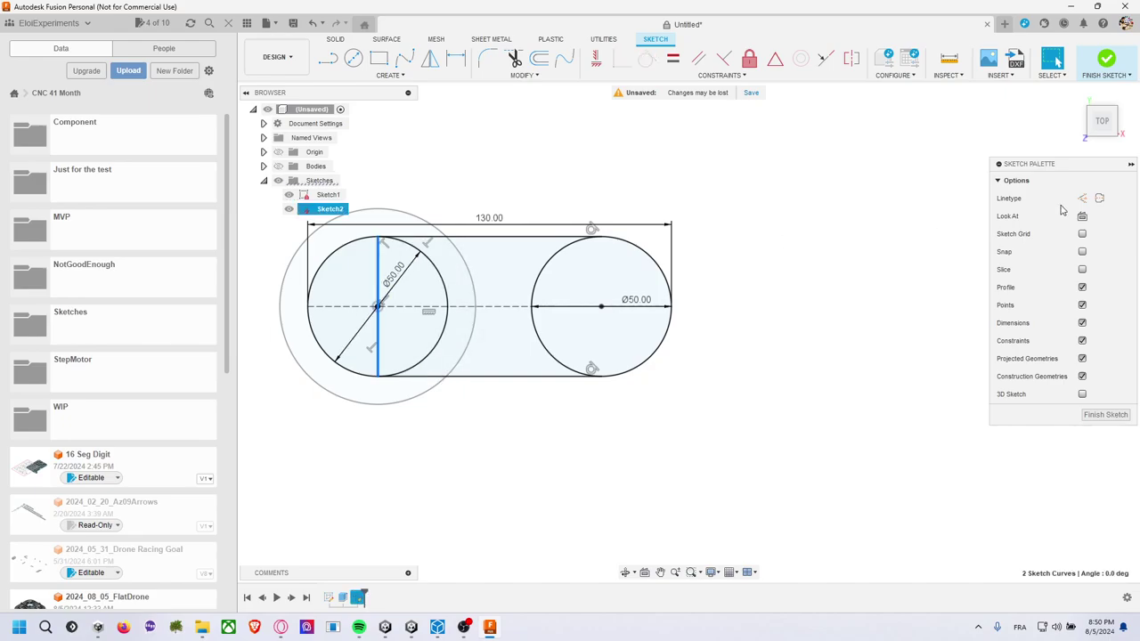
{"action": "left_click", "coordinate": [1082, 197]}
{"action": "left_click", "coordinate": [814, 282]}
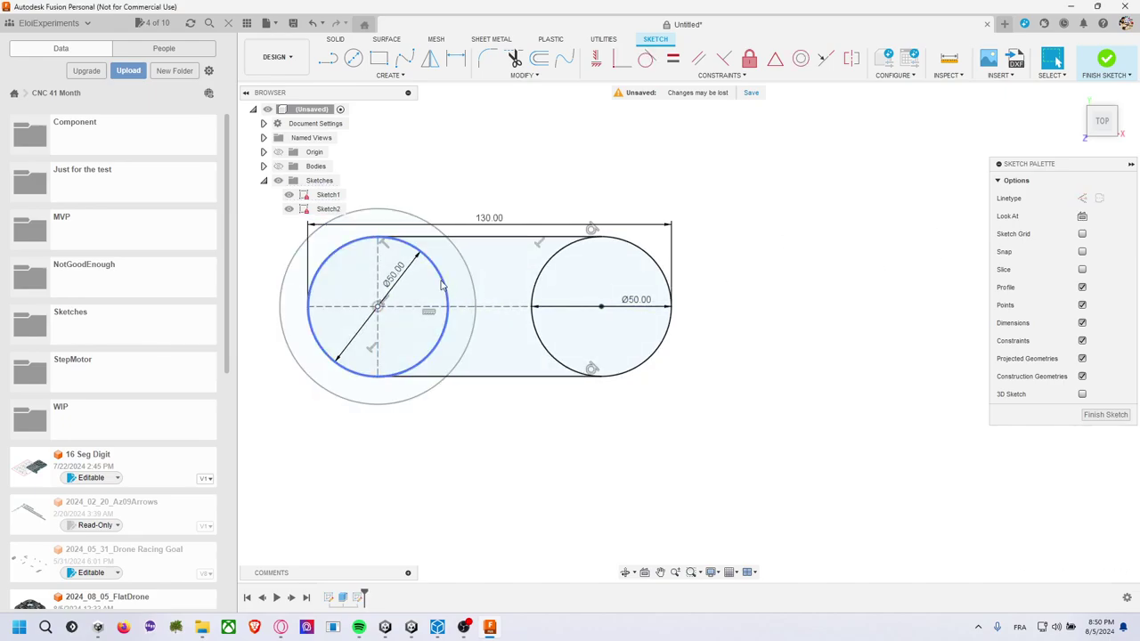
Trim both circles' inner arcs, undo the trims, and include the large outer circle.
{"action": "scroll", "coordinate": [512, 113], "scroll_direction": "up", "scroll_amount": 1}
{"action": "middle_click_drag", "start_coordinate": [574, 153], "coordinate": [625, 143]}
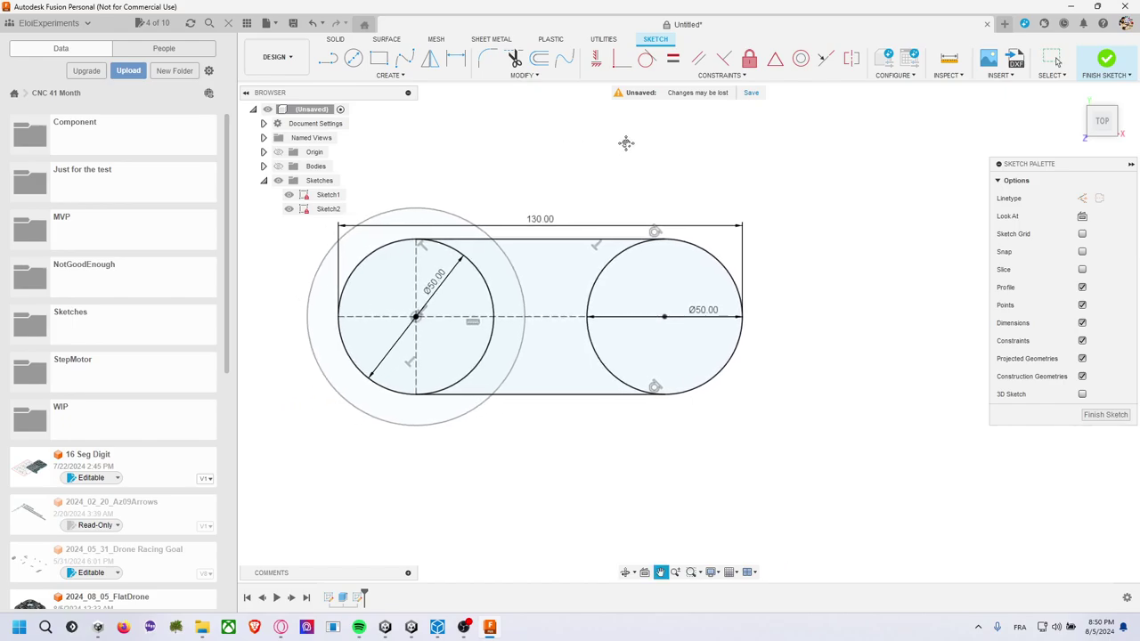
{"action": "left_click", "coordinate": [513, 58]}
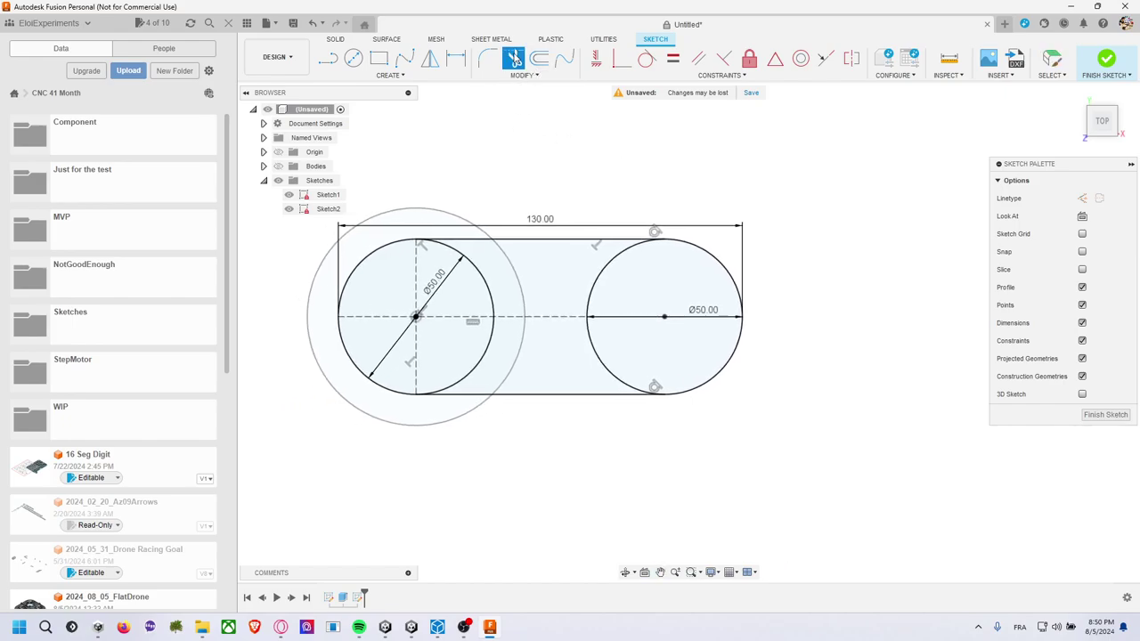
{"action": "left_click", "coordinate": [494, 298]}
{"action": "left_click", "coordinate": [598, 347]}
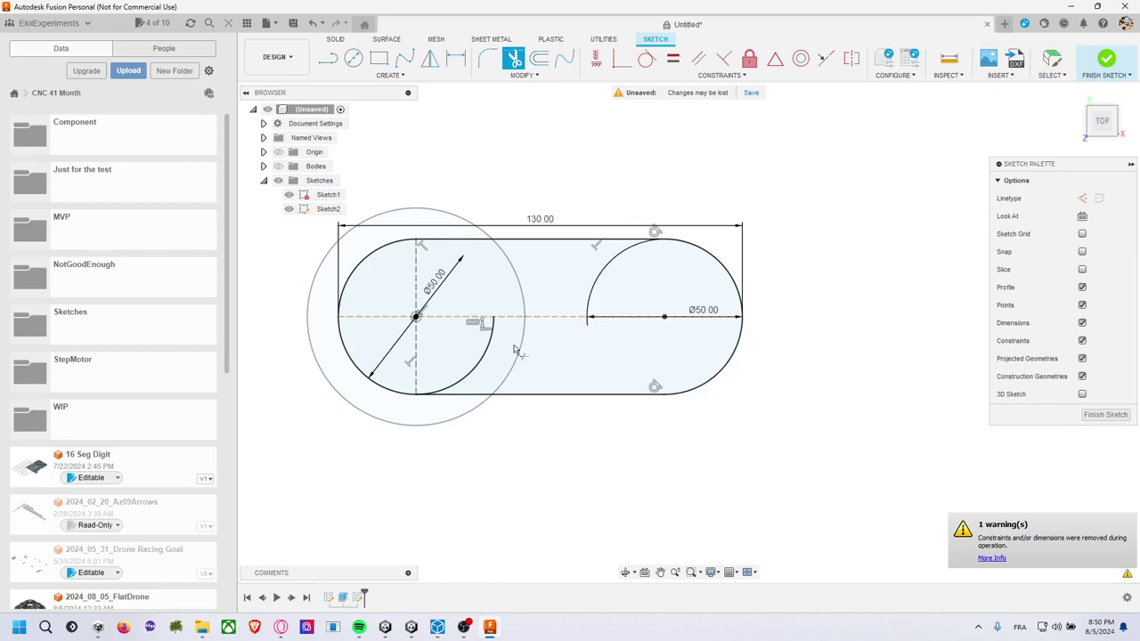
{"action": "key", "text": "Escape"}
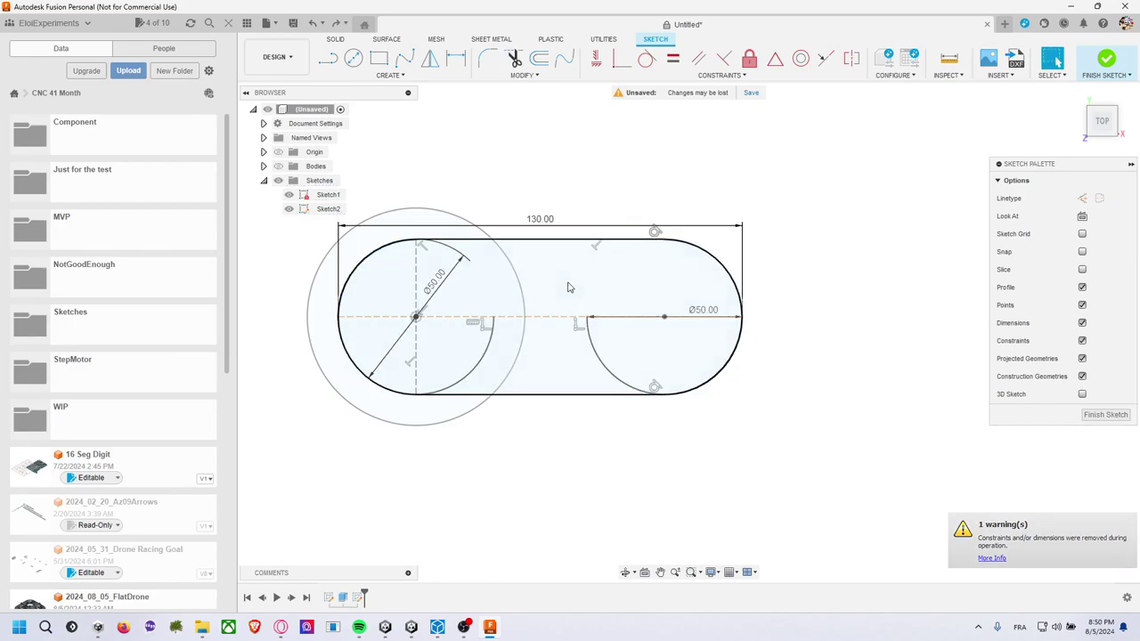
{"action": "key", "text": "ctrl+z"}
{"action": "key", "text": "ctrl+z"}
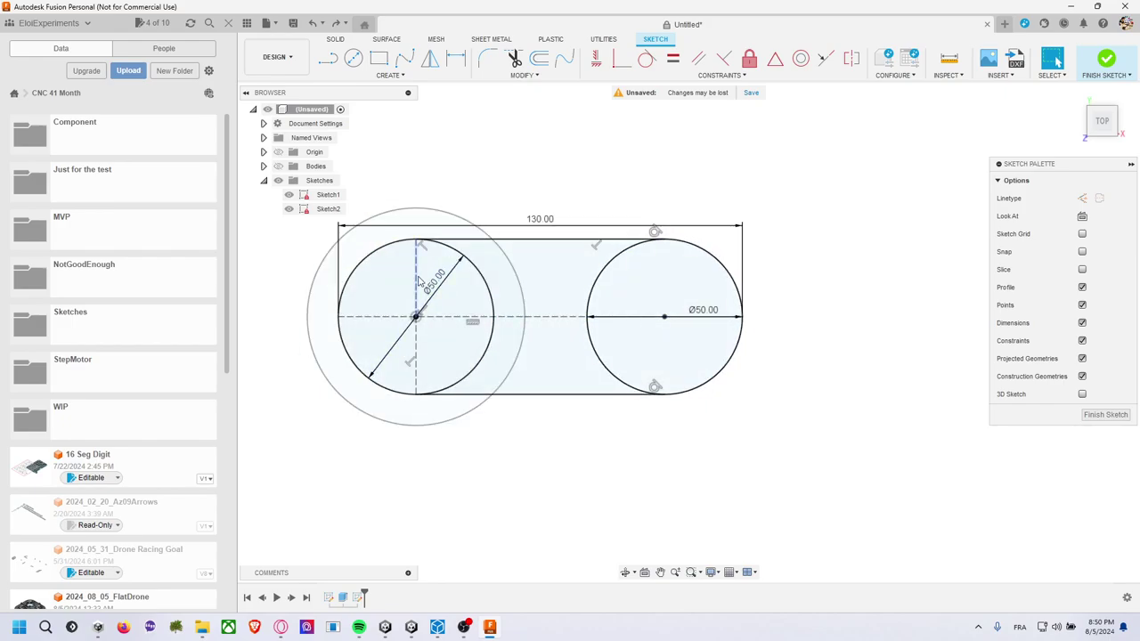
{"action": "left_click", "coordinate": [524, 292]}
Finish the slot sketch, tilt the view into 3D, and hide the cylinder body.
{"action": "left_click", "coordinate": [1105, 59]}
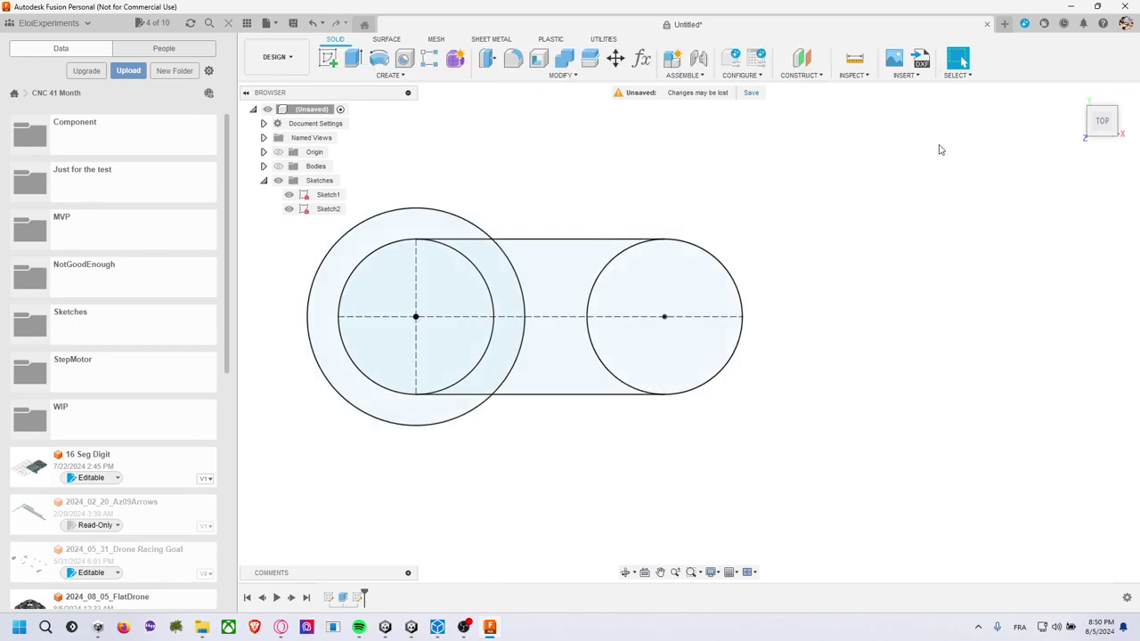
{"action": "middle_click_drag", "start_coordinate": [737, 239], "coordinate": [707, 356], "text": "shift"}
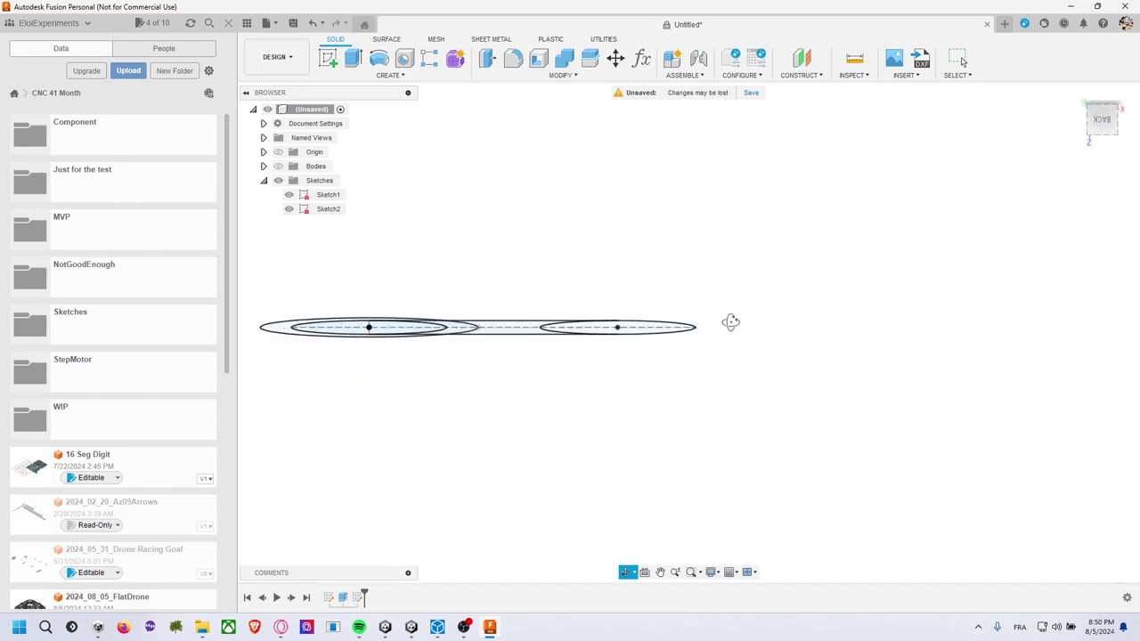
{"action": "left_click", "coordinate": [962, 61]}
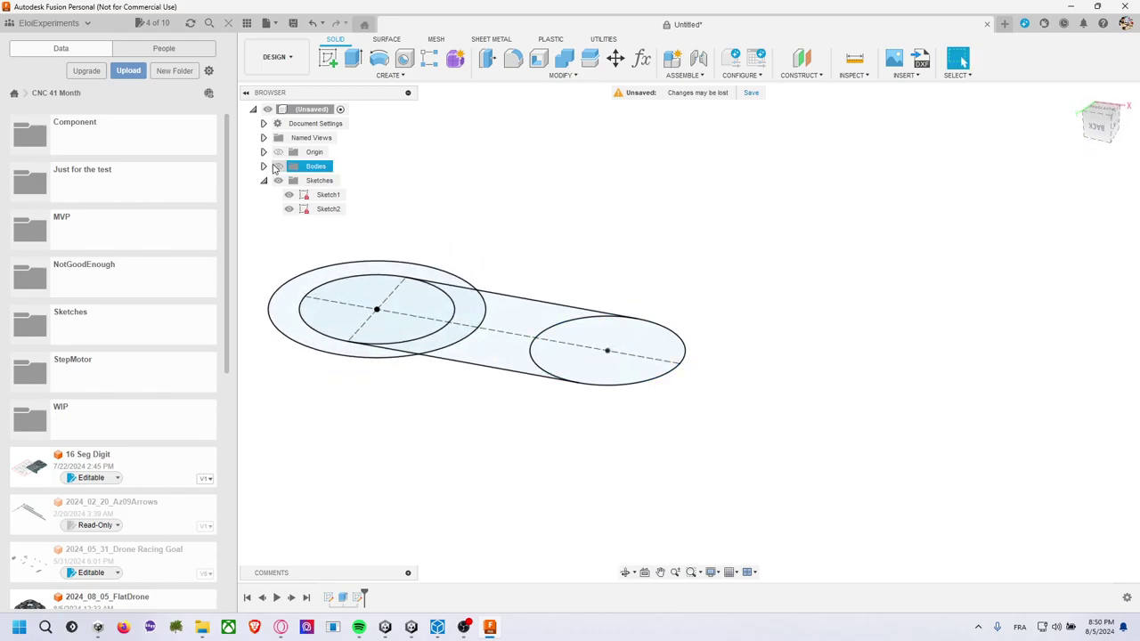
{"action": "left_click", "coordinate": [277, 167]}
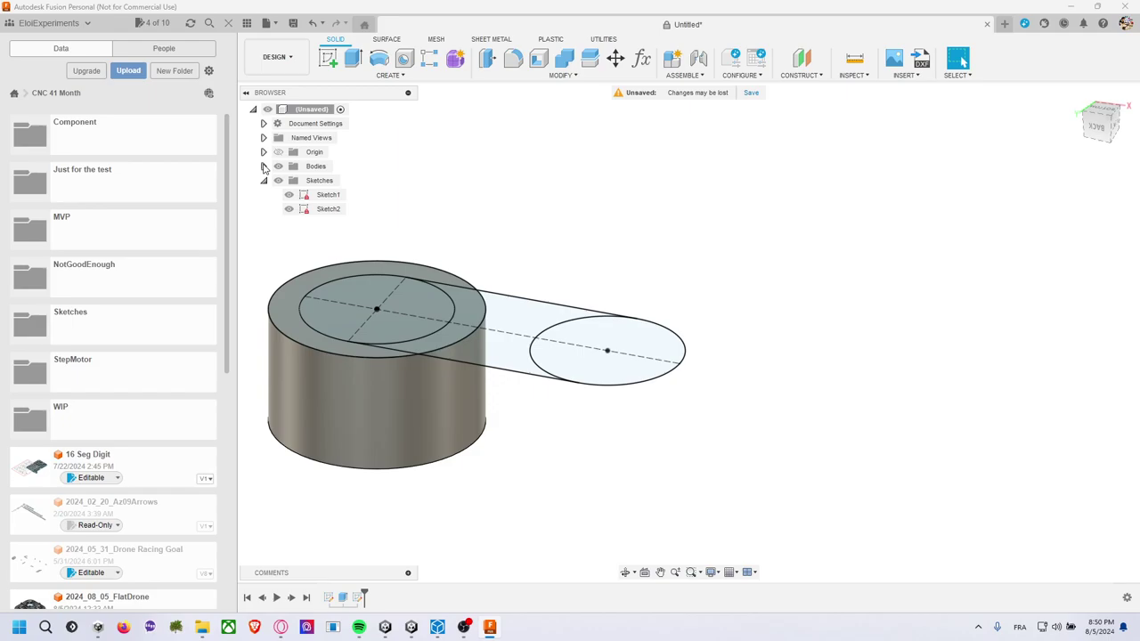
{"action": "left_click", "coordinate": [263, 167]}
{"action": "left_click", "coordinate": [288, 179]}
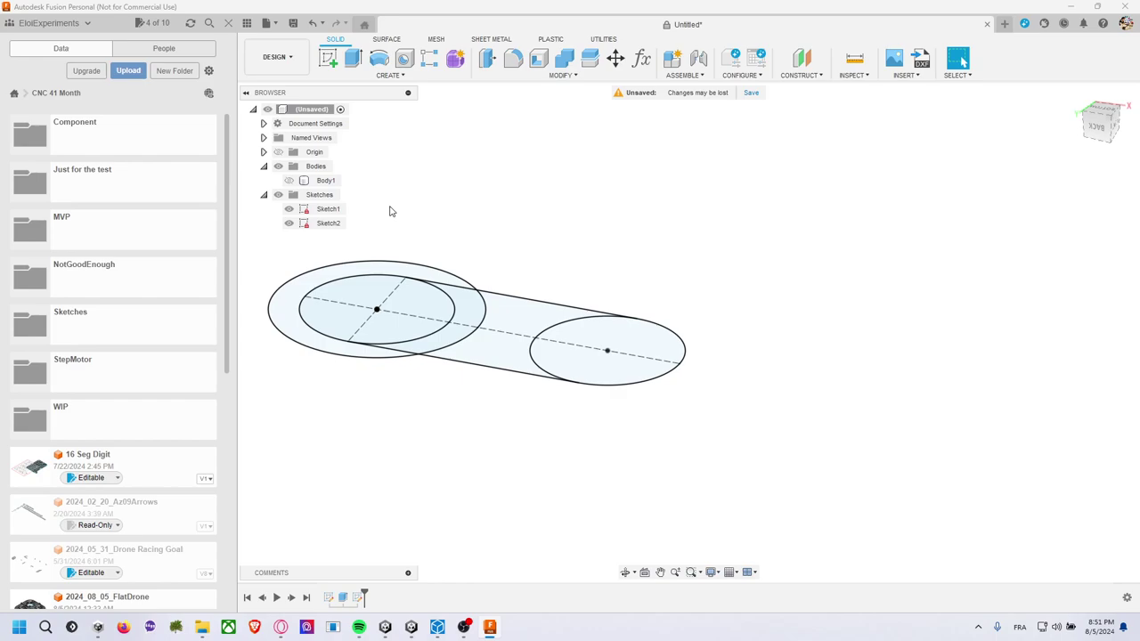
Extrude the rectangle and both circle profiles 72 mm as a new body.
{"action": "key", "text": "e"}
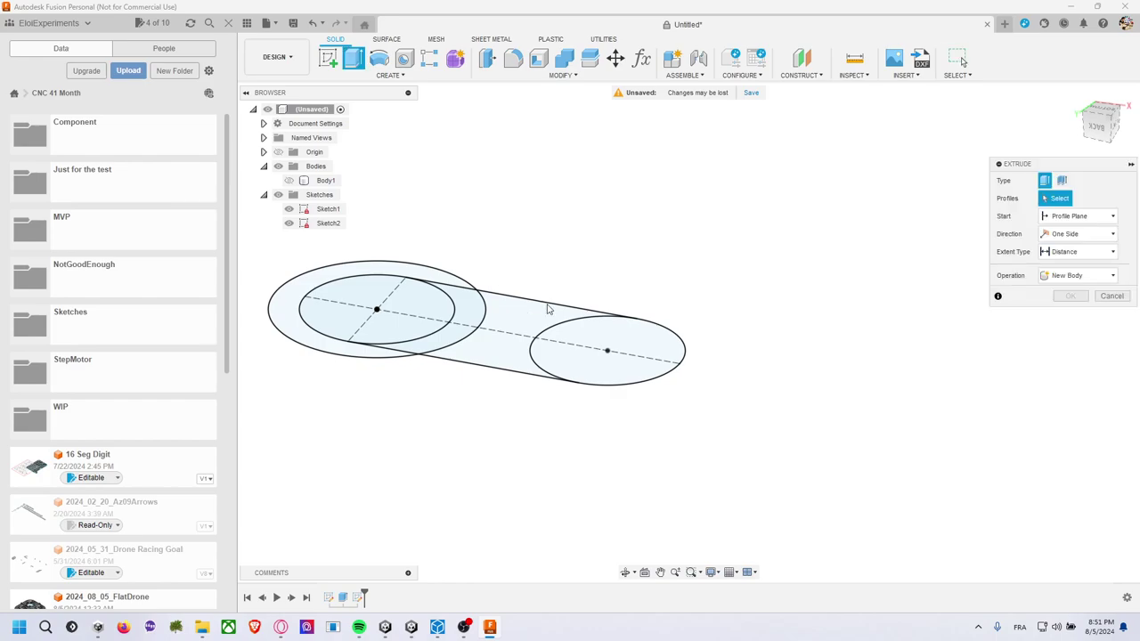
{"action": "left_click", "coordinate": [547, 320]}
{"action": "left_click", "coordinate": [615, 360]}
{"action": "left_click", "coordinate": [426, 306]}
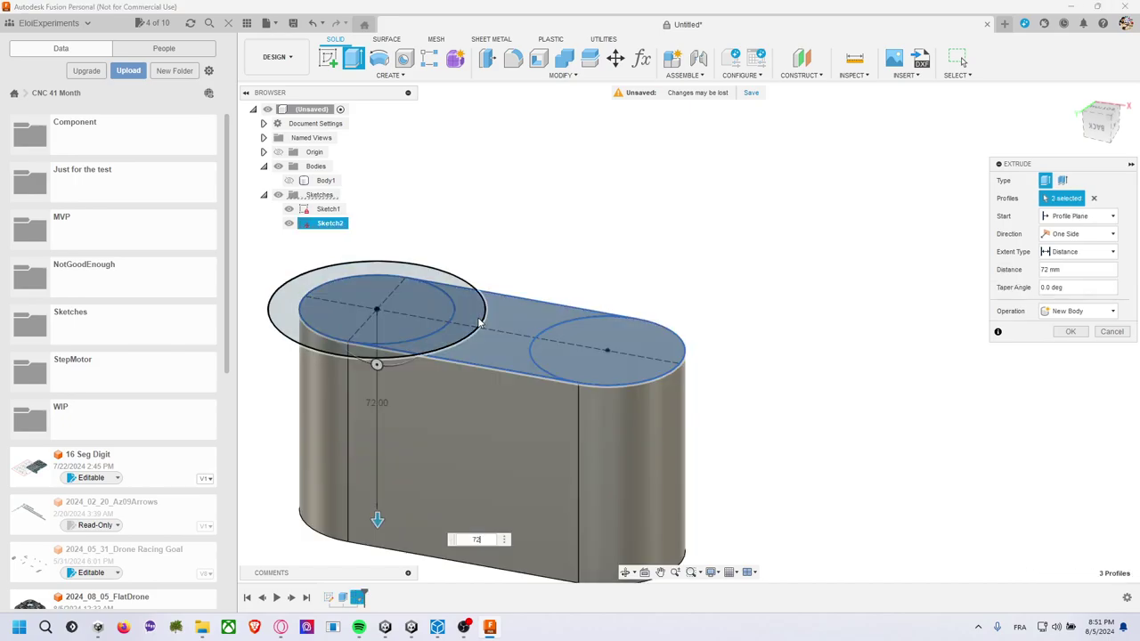
{"action": "key", "text": "Return"}
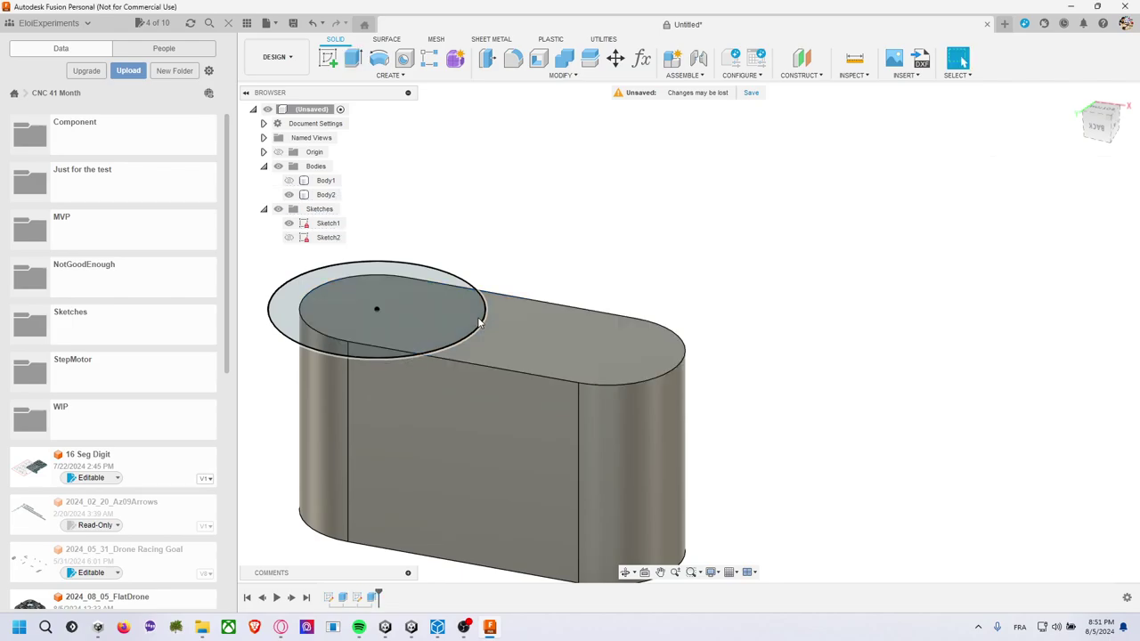
Orbit around the new Body2 to inspect it, then select it in the browser.
{"action": "middle_click_drag", "start_coordinate": [705, 276], "coordinate": [725, 224]}
{"action": "left_click", "coordinate": [652, 272]}
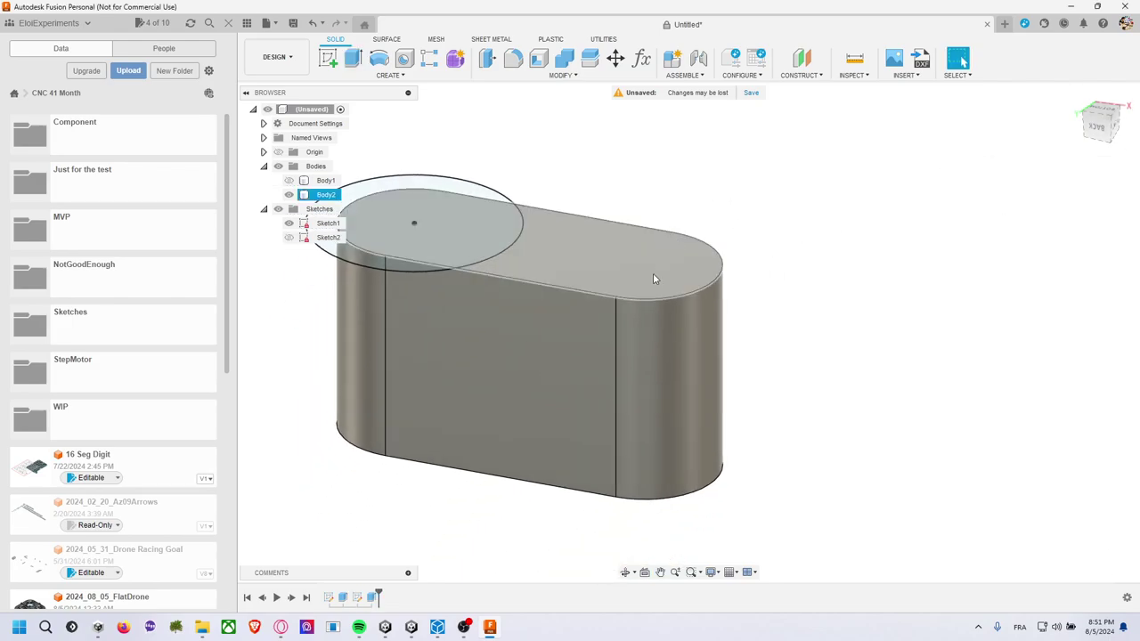
{"action": "middle_click_drag", "start_coordinate": [653, 273], "coordinate": [672, 210], "text": "shift"}
{"action": "left_click", "coordinate": [631, 178]}
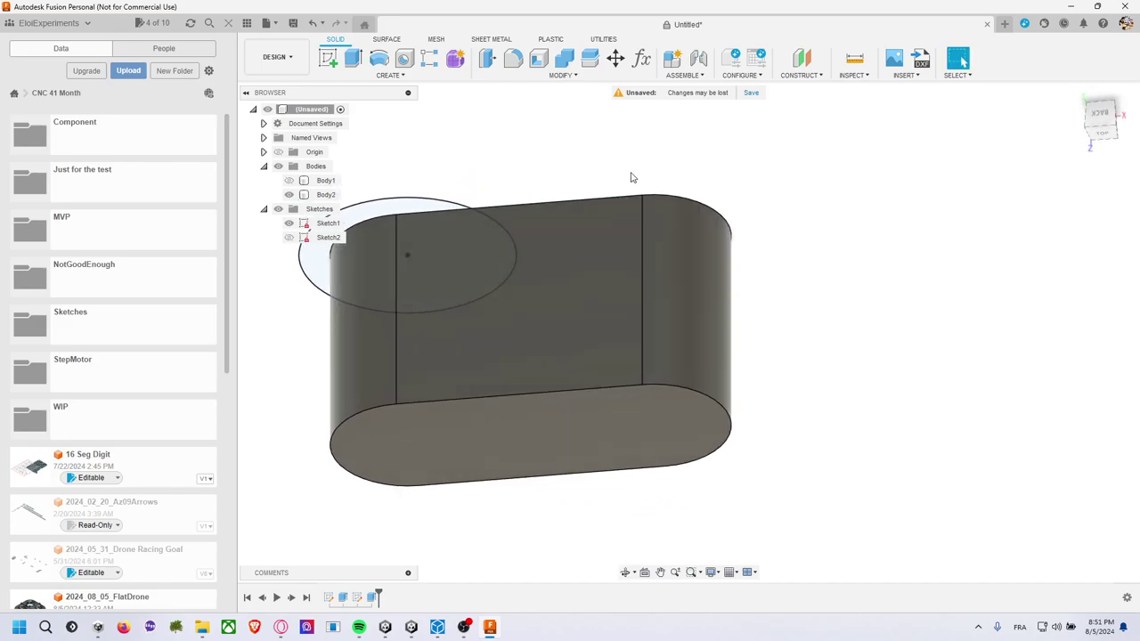
{"action": "mouse_move", "coordinate": [631, 178]}
{"action": "middle_mouse_down", "text": "shift"}
{"action": "mouse_move", "coordinate": [671, 237]}
{"action": "mouse_move", "coordinate": [684, 211]}
{"action": "mouse_move", "coordinate": [724, 207]}
{"action": "mouse_move", "coordinate": [672, 222]}
{"action": "mouse_move", "coordinate": [685, 226]}
{"action": "middle_mouse_up", "text": "shift"}
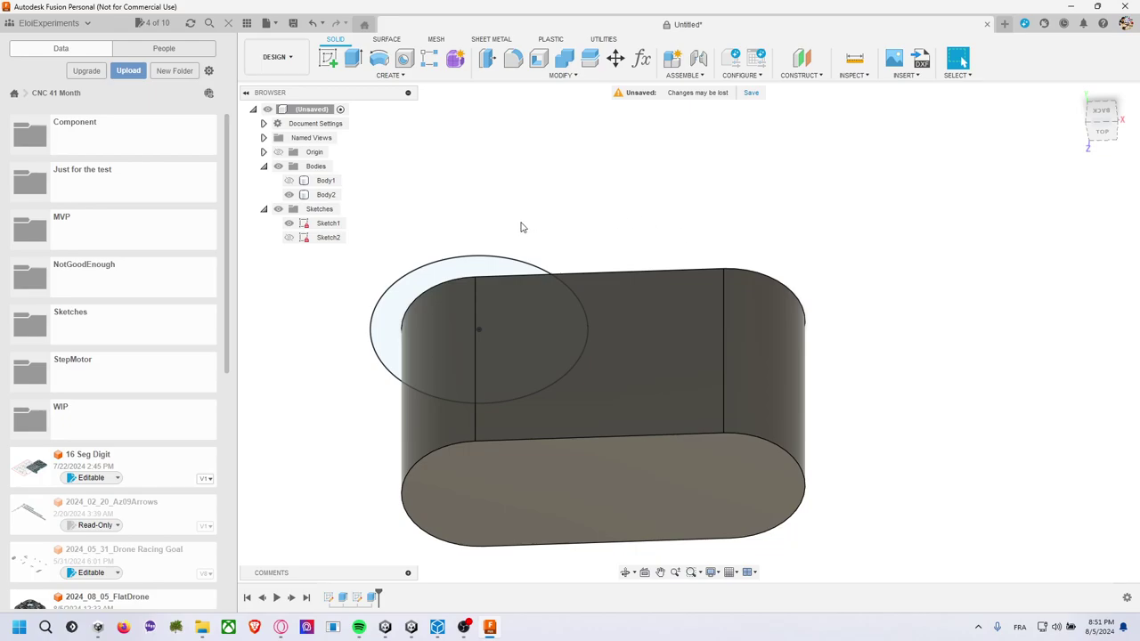
{"action": "left_click", "coordinate": [328, 195]}
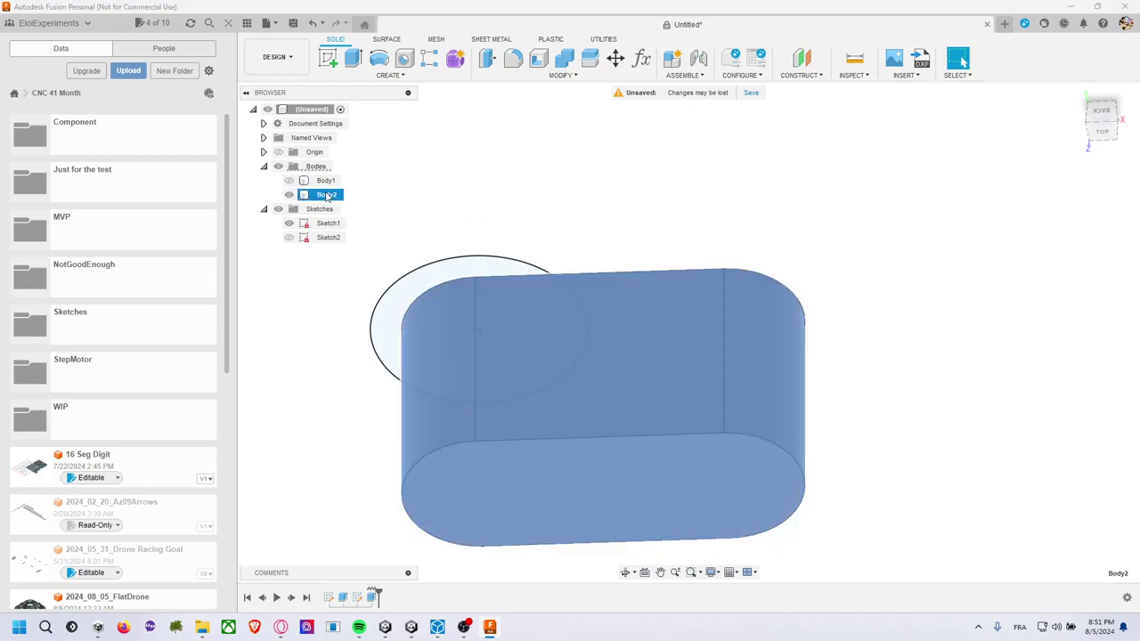
Rename the pill-shaped body Body2 to CarBody.
{"action": "double_click", "coordinate": [327, 195]}
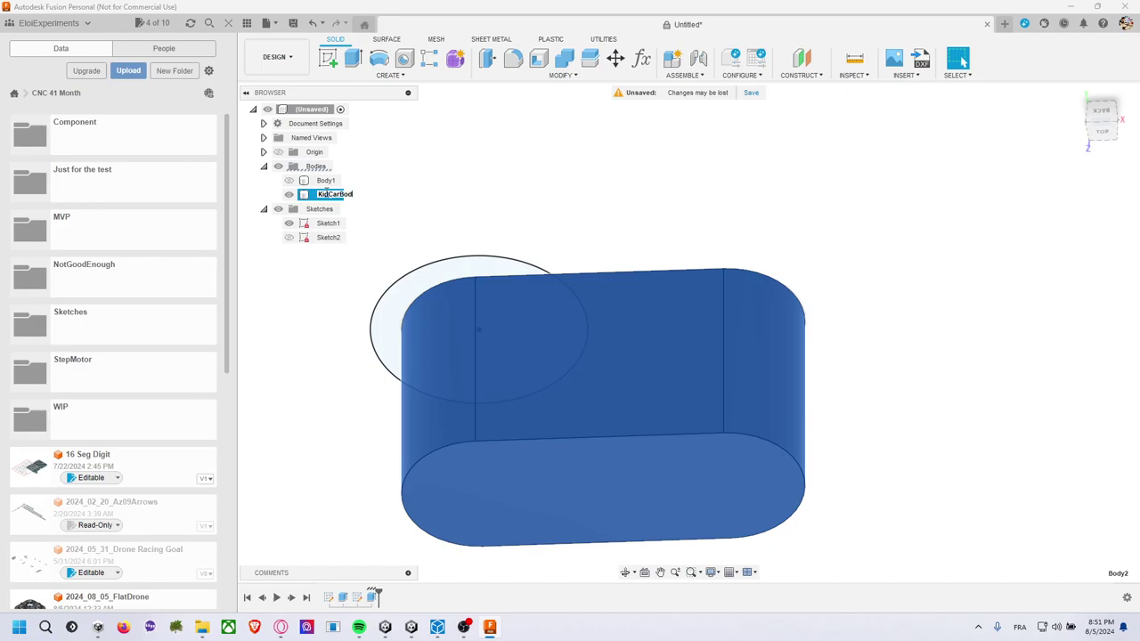
{"action": "left_click", "coordinate": [327, 181]}
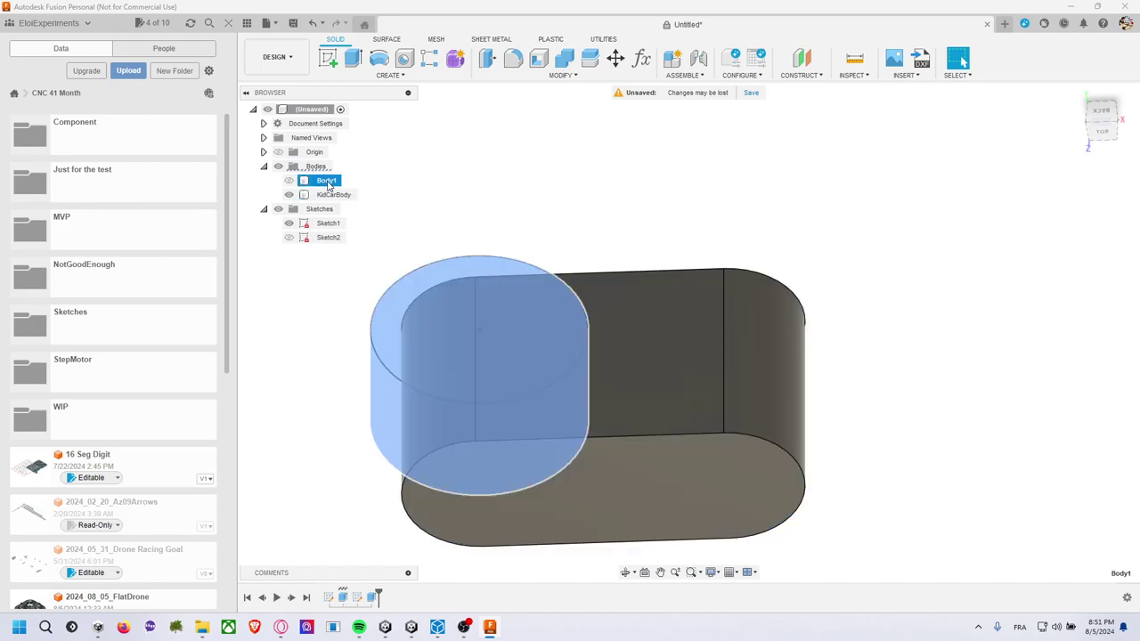
{"action": "double_click", "coordinate": [334, 195]}
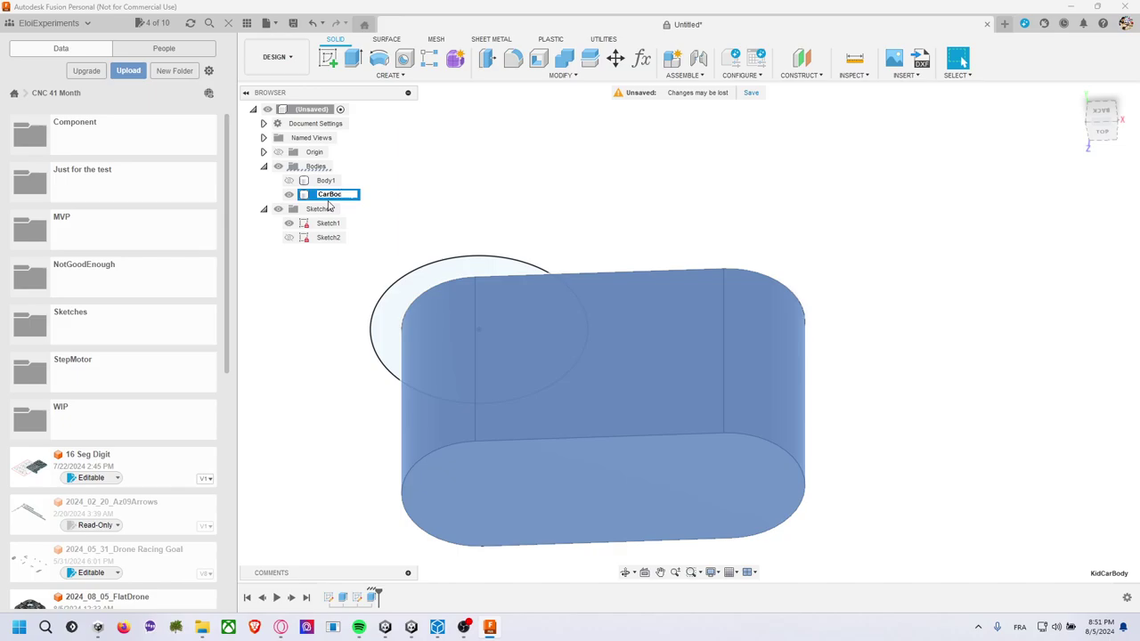
{"action": "key", "text": "Return"}
Rename the cylinder body Body1 to CarWheel and make it visible again.
{"action": "left_click", "coordinate": [332, 183]}
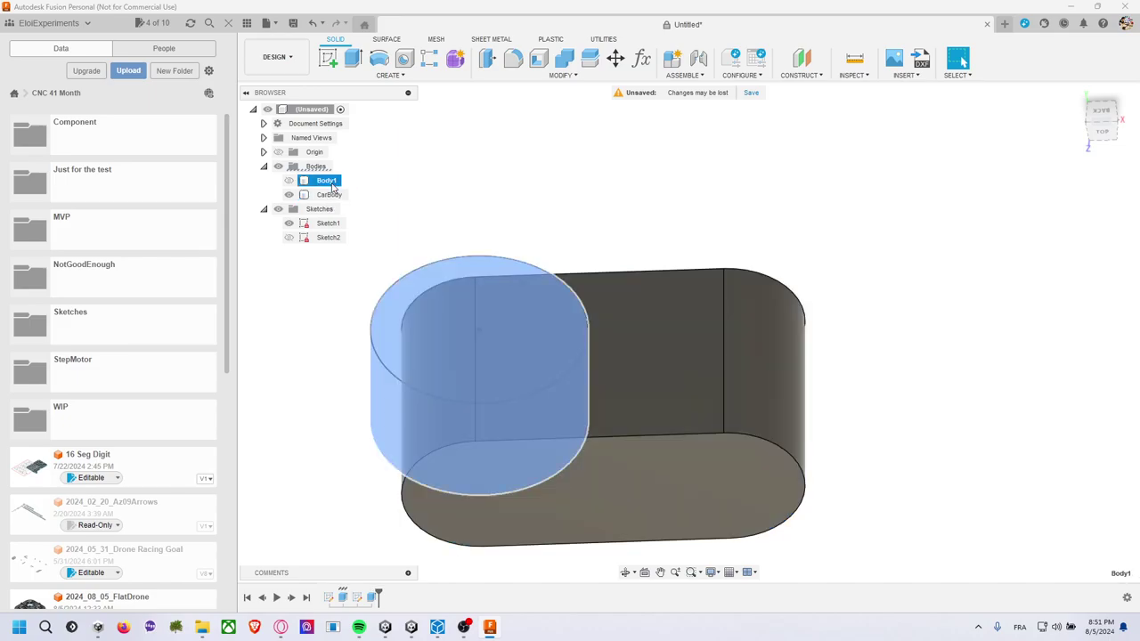
{"action": "double_click", "coordinate": [330, 181]}
{"action": "type", "text": "CarWheel"}
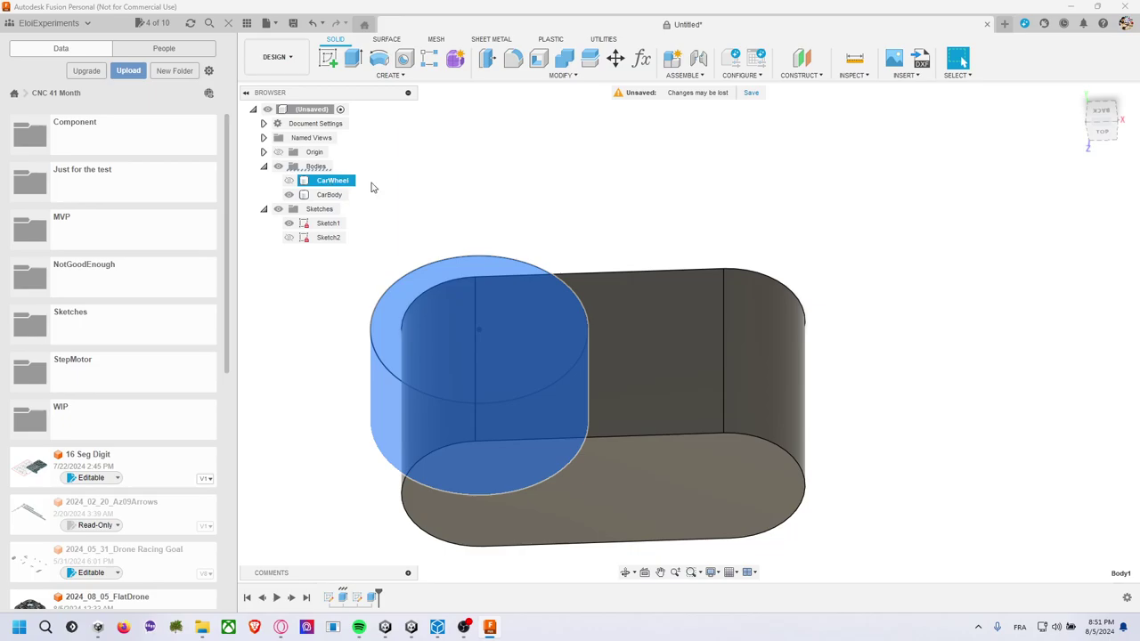
{"action": "left_click", "coordinate": [372, 187]}
{"action": "middle_click_drag", "start_coordinate": [594, 217], "coordinate": [682, 223]}
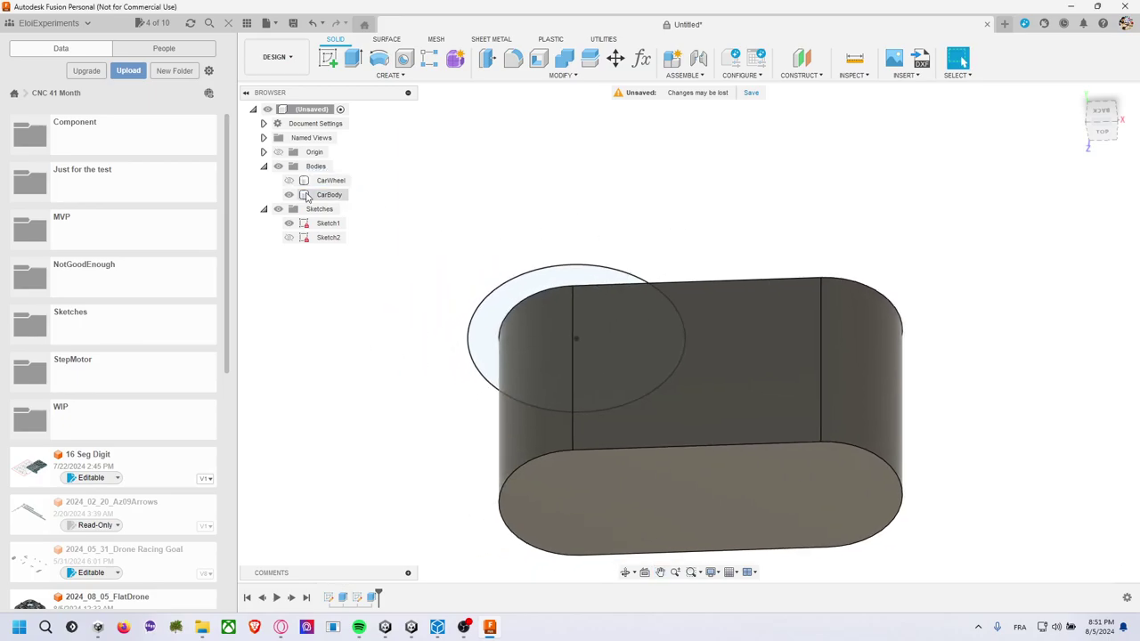
{"action": "left_click", "coordinate": [288, 180]}
{"action": "left_click", "coordinate": [581, 292]}
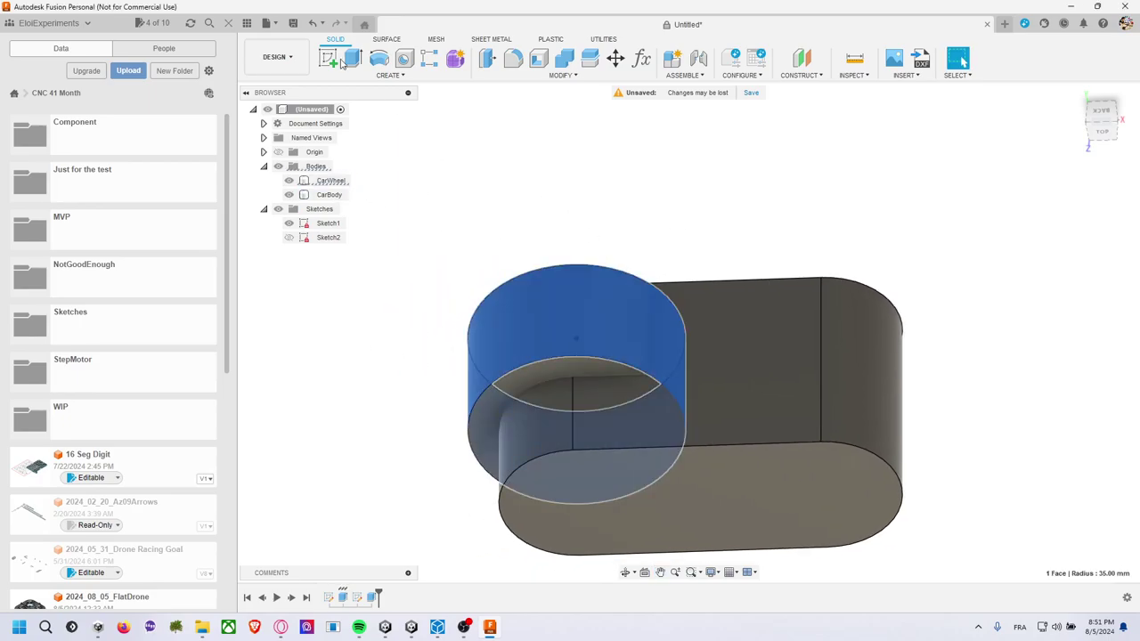
{"action": "left_click", "coordinate": [615, 58]}
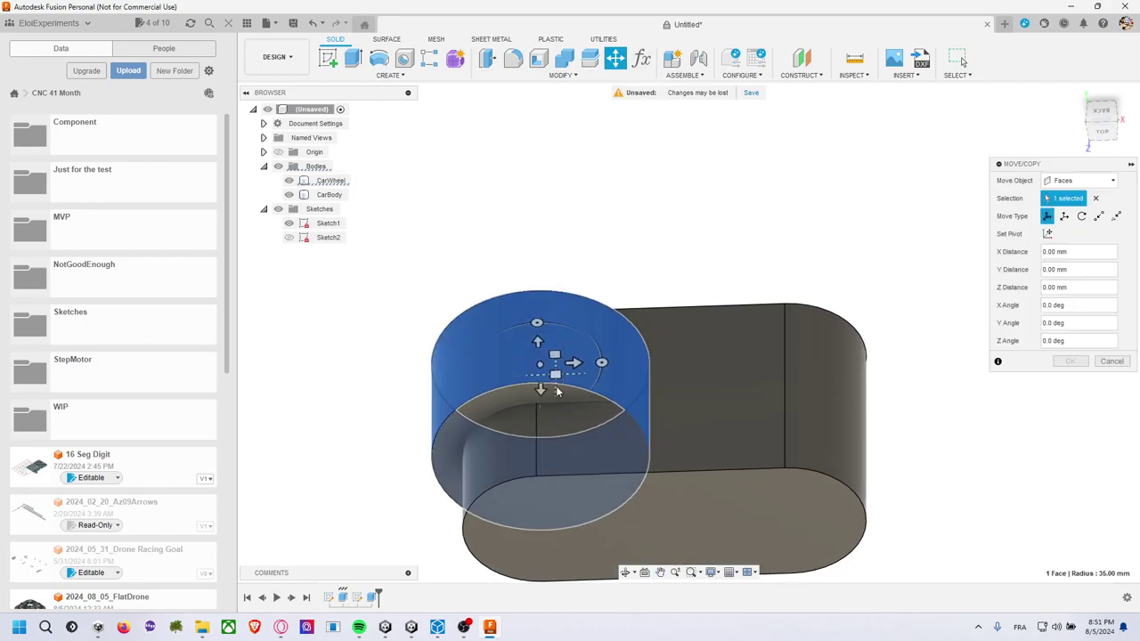
{"action": "key", "text": "Escape"}
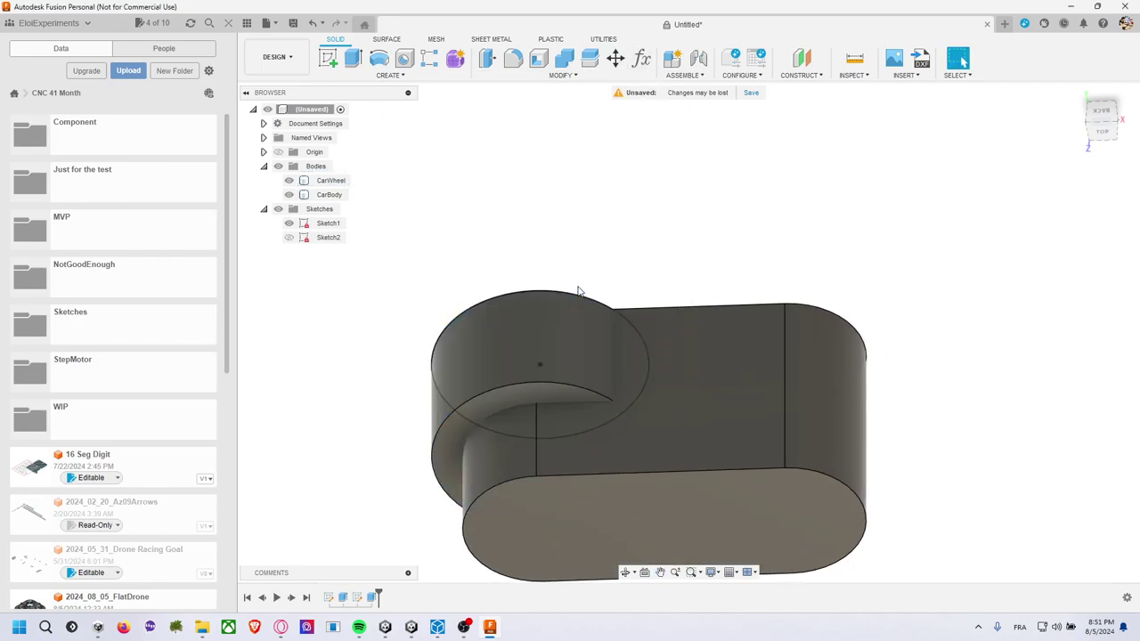
{"action": "mouse_move", "coordinate": [624, 219]}
{"action": "middle_mouse_down", "text": "shift"}
{"action": "mouse_move", "coordinate": [578, 219]}
{"action": "mouse_move", "coordinate": [644, 257]}
{"action": "mouse_move", "coordinate": [650, 293]}
{"action": "mouse_move", "coordinate": [690, 341]}
{"action": "mouse_move", "coordinate": [760, 262]}
{"action": "mouse_move", "coordinate": [679, 224]}
{"action": "mouse_move", "coordinate": [615, 216]}
{"action": "middle_mouse_up", "text": "shift"}
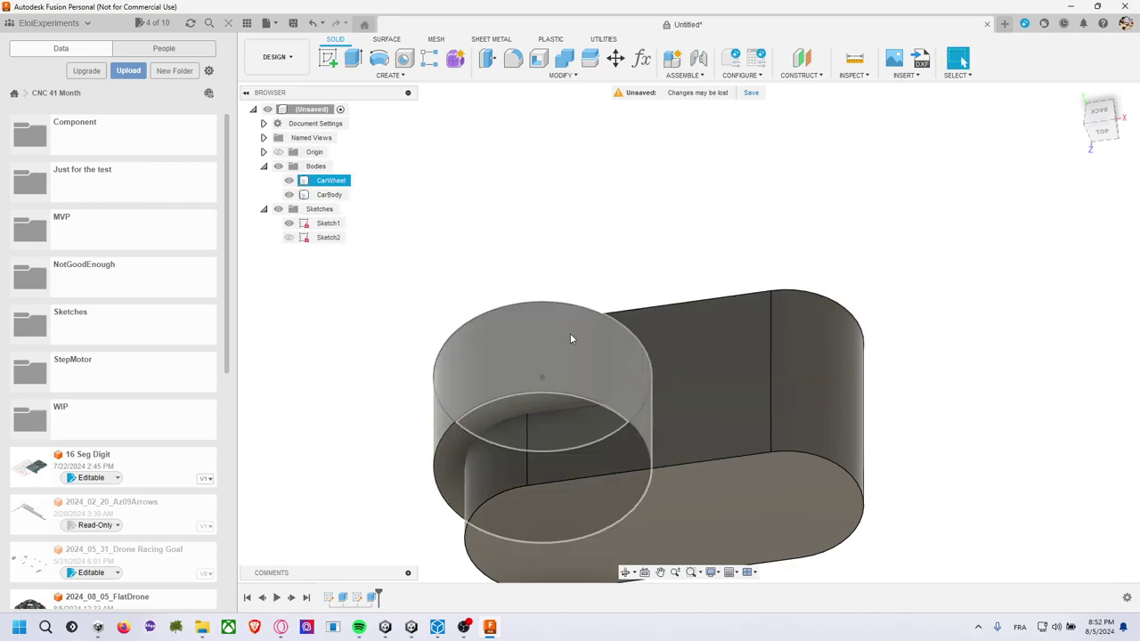
{"action": "mouse_move", "coordinate": [669, 295]}
{"action": "middle_mouse_down"}
{"action": "mouse_move", "coordinate": [689, 196]}
{"action": "mouse_move", "coordinate": [715, 176]}
{"action": "mouse_move", "coordinate": [646, 199]}
{"action": "mouse_move", "coordinate": [648, 219]}
{"action": "middle_mouse_up"}
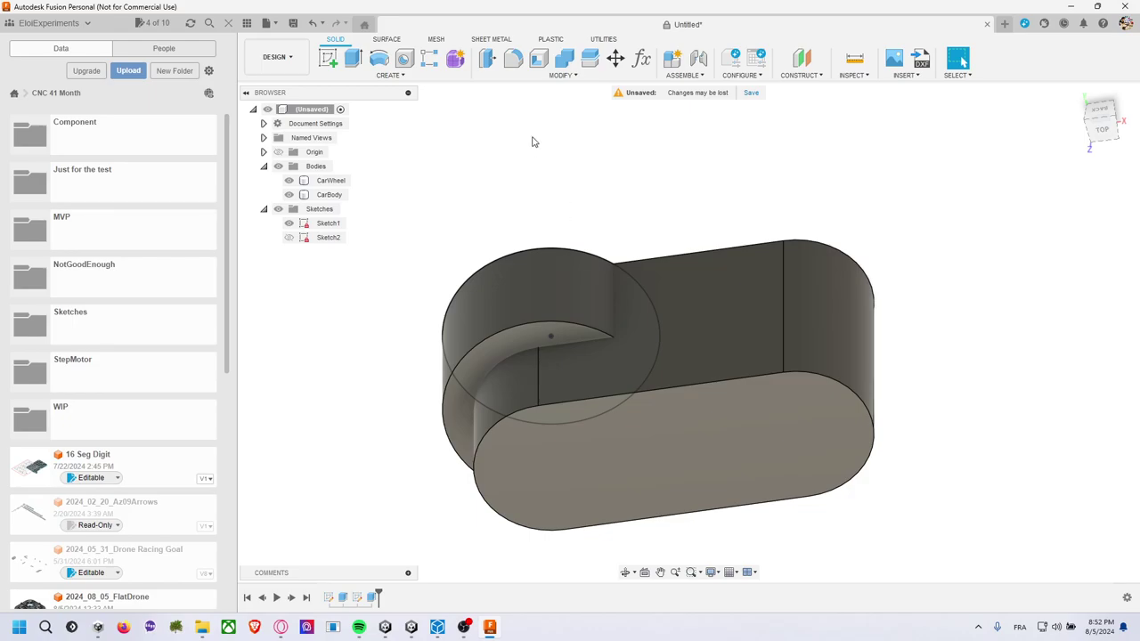
{"action": "key", "text": "m"}
{"action": "left_click", "coordinate": [566, 267]}
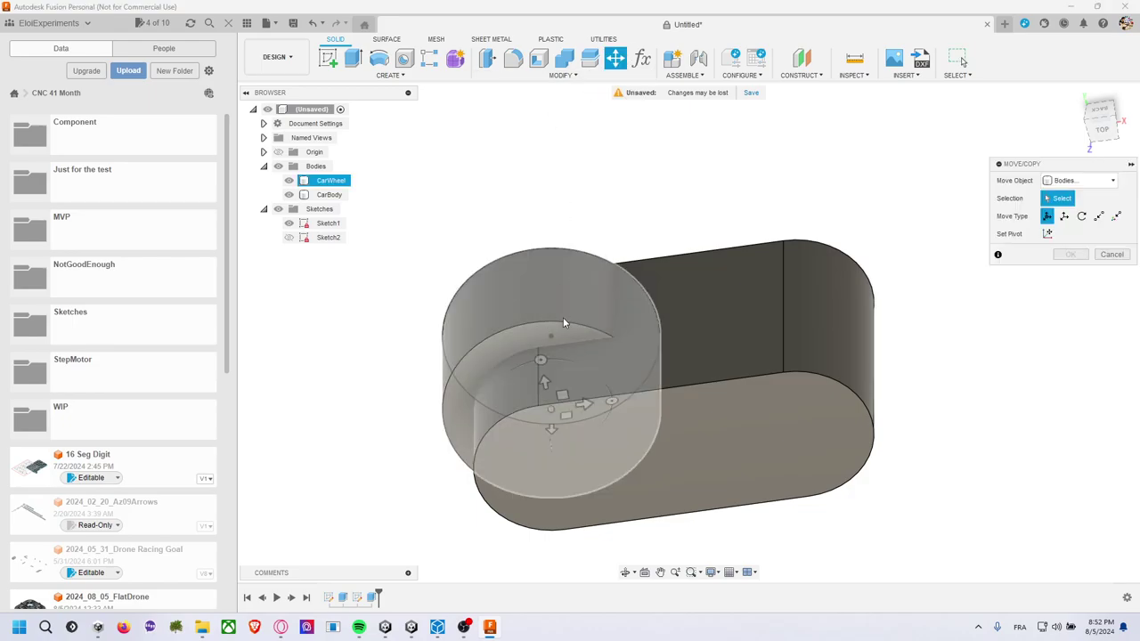
{"action": "left_click", "coordinate": [563, 317]}
{"action": "left_click", "coordinate": [789, 328]}
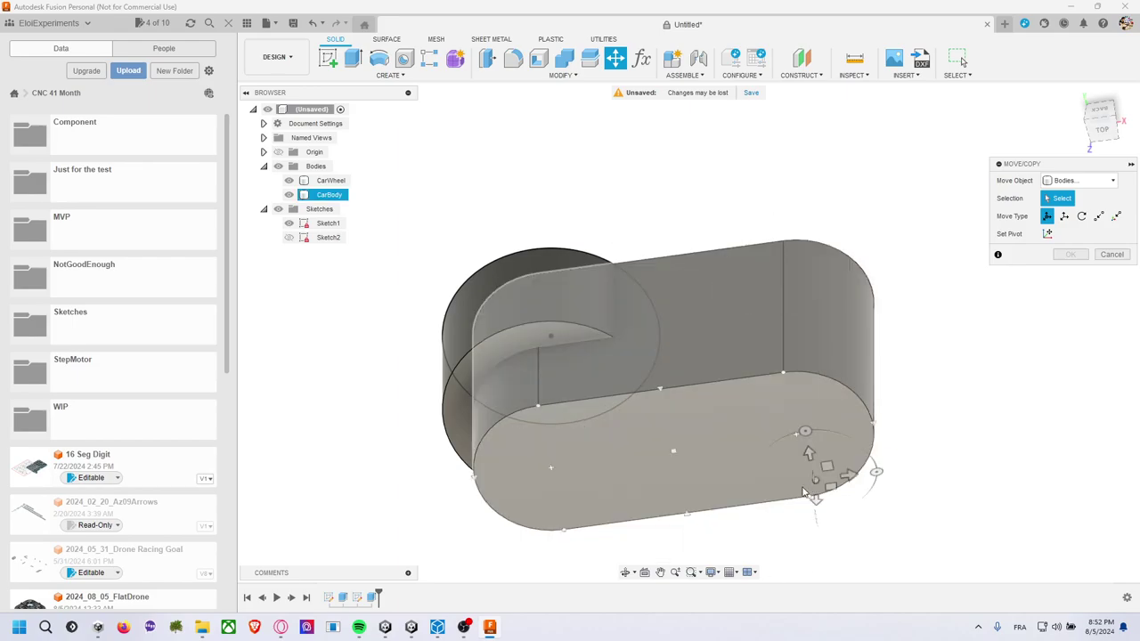
{"action": "left_click", "coordinate": [600, 203]}
{"action": "mouse_move", "coordinate": [562, 188]}
{"action": "middle_mouse_down"}
{"action": "mouse_move", "coordinate": [601, 167]}
{"action": "mouse_move", "coordinate": [629, 178]}
{"action": "mouse_move", "coordinate": [624, 191]}
{"action": "mouse_move", "coordinate": [652, 248]}
{"action": "mouse_move", "coordinate": [662, 196]}
{"action": "mouse_move", "coordinate": [654, 200]}
{"action": "middle_mouse_up"}
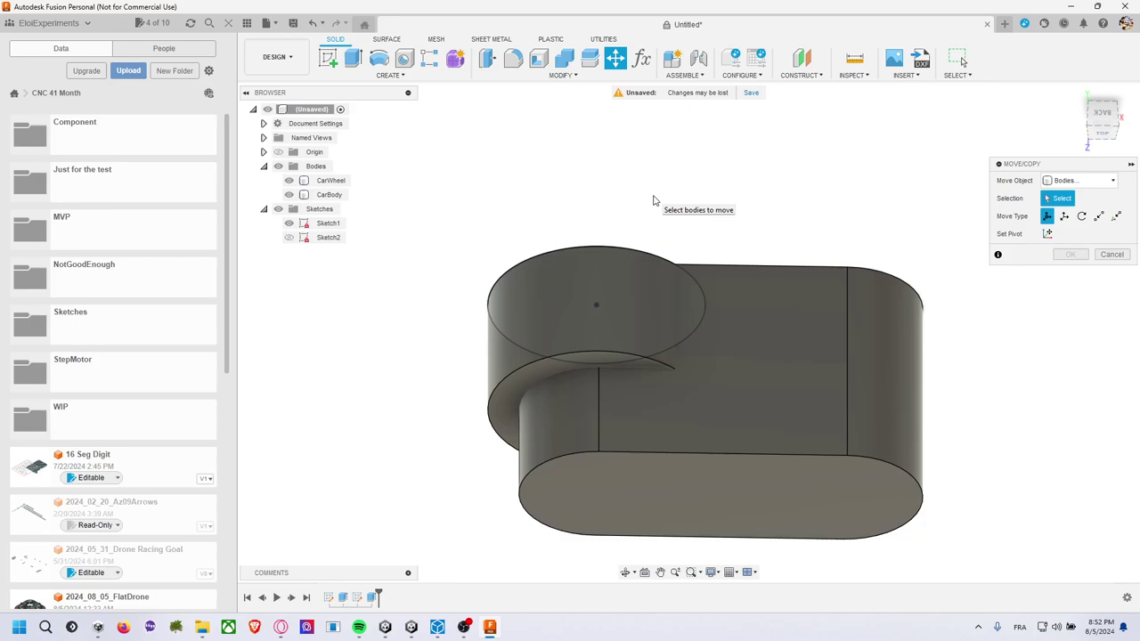
{"action": "left_click", "coordinate": [640, 263]}
{"action": "left_click", "coordinate": [678, 243]}
{"action": "left_click", "coordinate": [602, 283]}
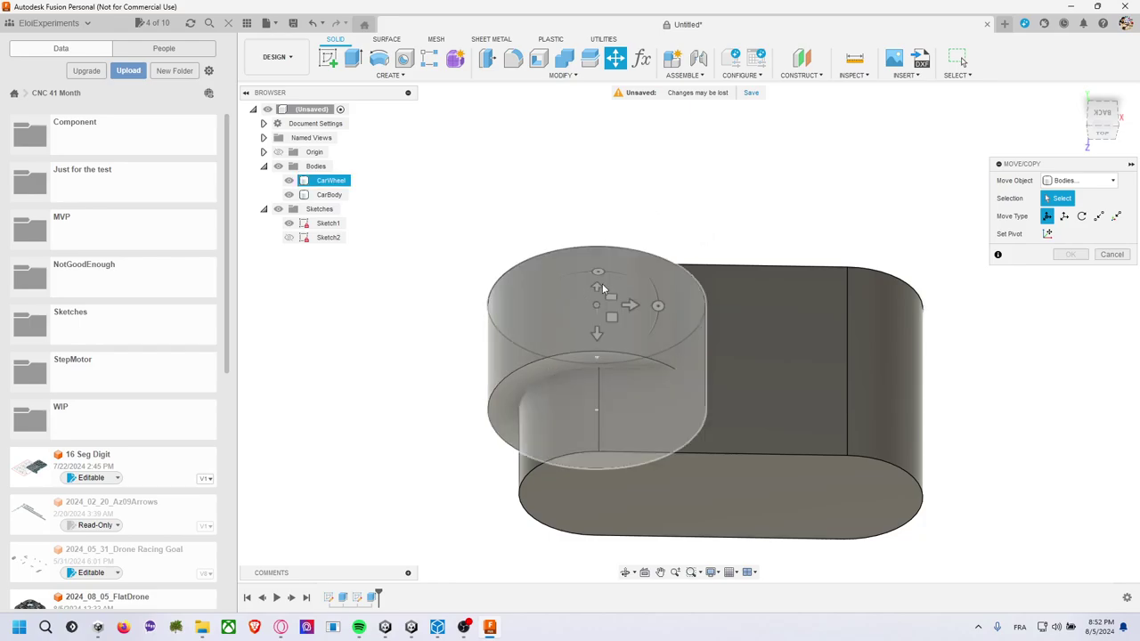
{"action": "left_click", "coordinate": [608, 218]}
{"action": "left_click", "coordinate": [321, 196]}
{"action": "left_click", "coordinate": [331, 181], "text": "ctrl"}
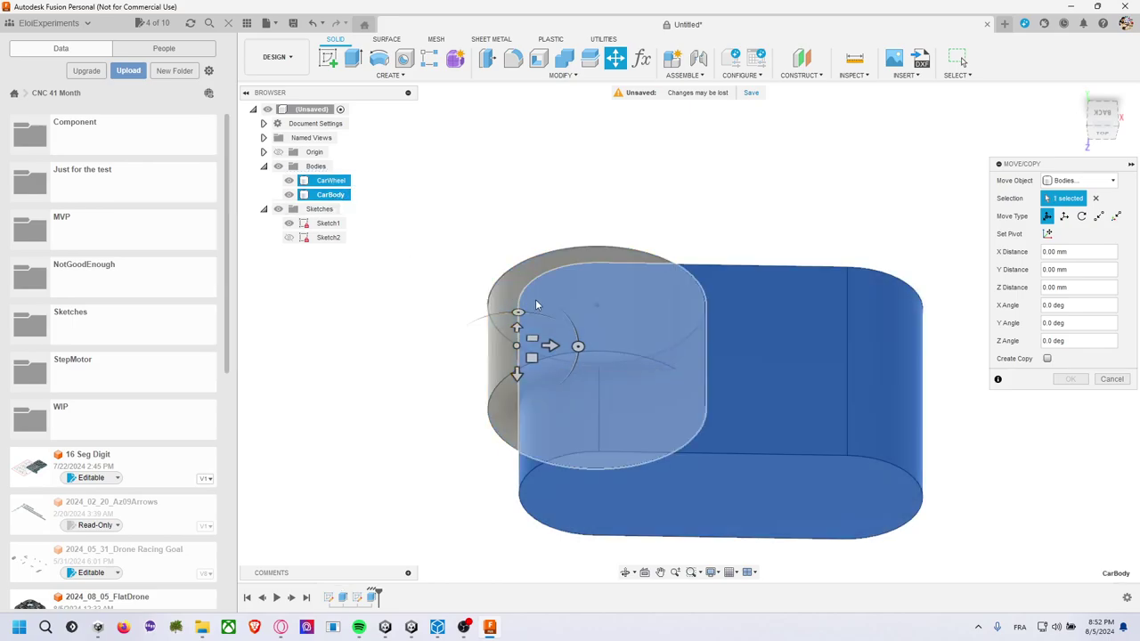
{"action": "left_click", "coordinate": [535, 299]}
{"action": "left_click", "coordinate": [1111, 382]}
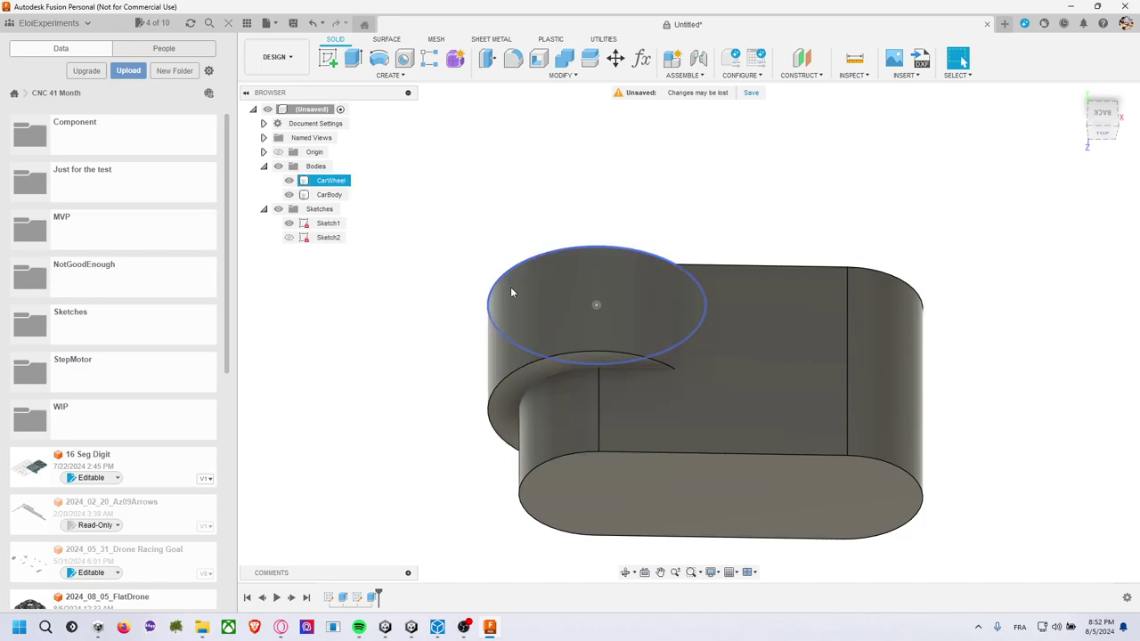
Move the CarWheel body 80 mm along Z, below the car body.
{"action": "left_click", "coordinate": [616, 58]}
{"action": "left_click", "coordinate": [503, 329]}
{"action": "left_click", "coordinate": [502, 329]}
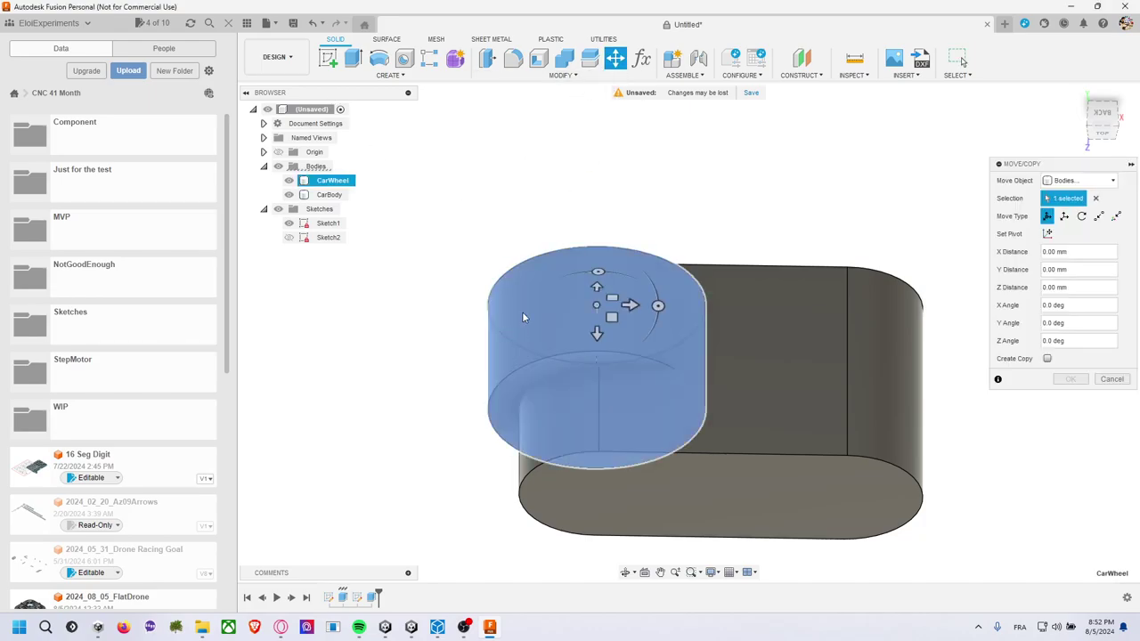
{"action": "left_click_drag", "start_coordinate": [596, 332], "coordinate": [602, 541]}
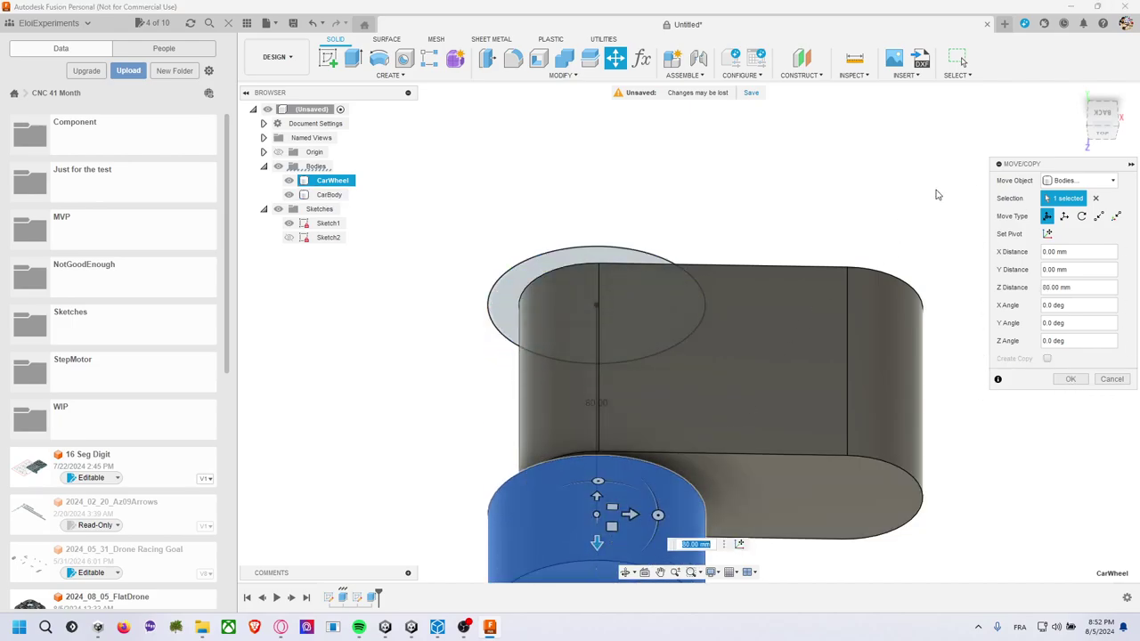
{"action": "key", "text": "Return"}
{"action": "scroll", "coordinate": [899, 257], "scroll_direction": "down", "scroll_amount": 2}
{"action": "scroll", "coordinate": [899, 257], "scroll_direction": "down", "scroll_amount": 1}
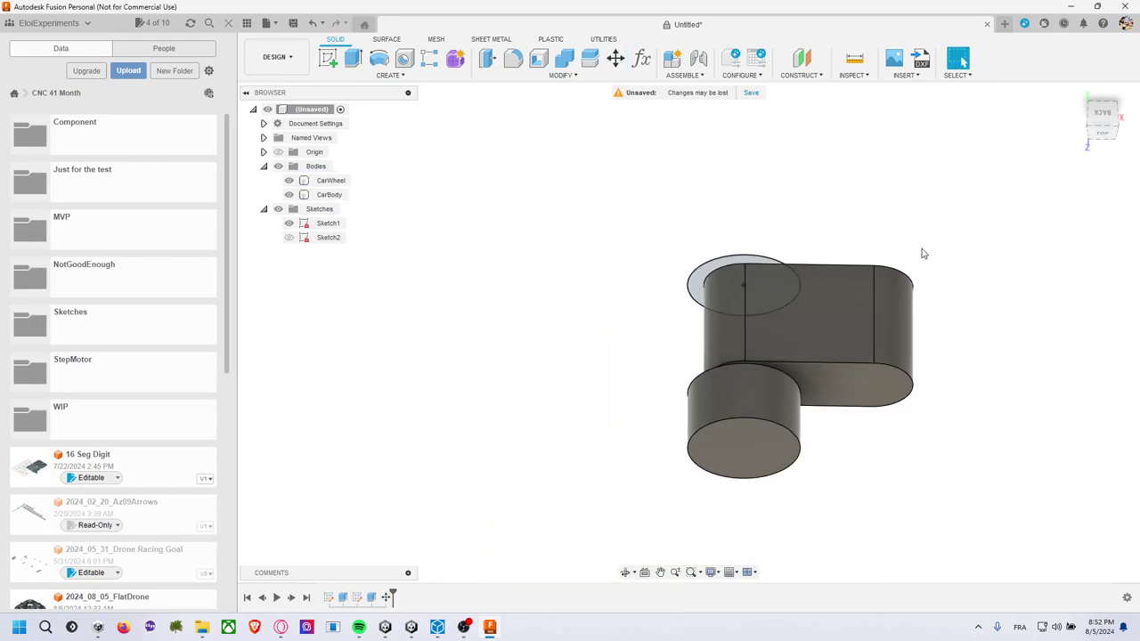
{"action": "middle_click_drag", "start_coordinate": [921, 252], "coordinate": [925, 242], "text": "shift"}
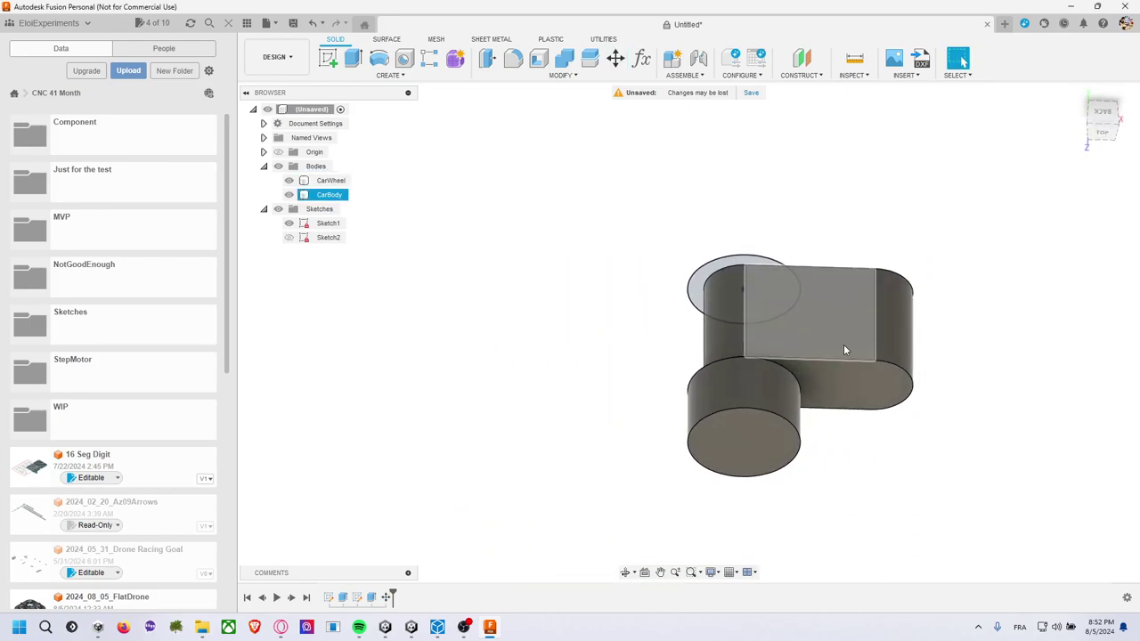
Try a 30 mm sideways move of the wheel, then restart Move/Copy on CarWheel.
{"action": "left_click", "coordinate": [743, 381]}
{"action": "key", "text": "m"}
{"action": "left_click", "coordinate": [773, 392]}
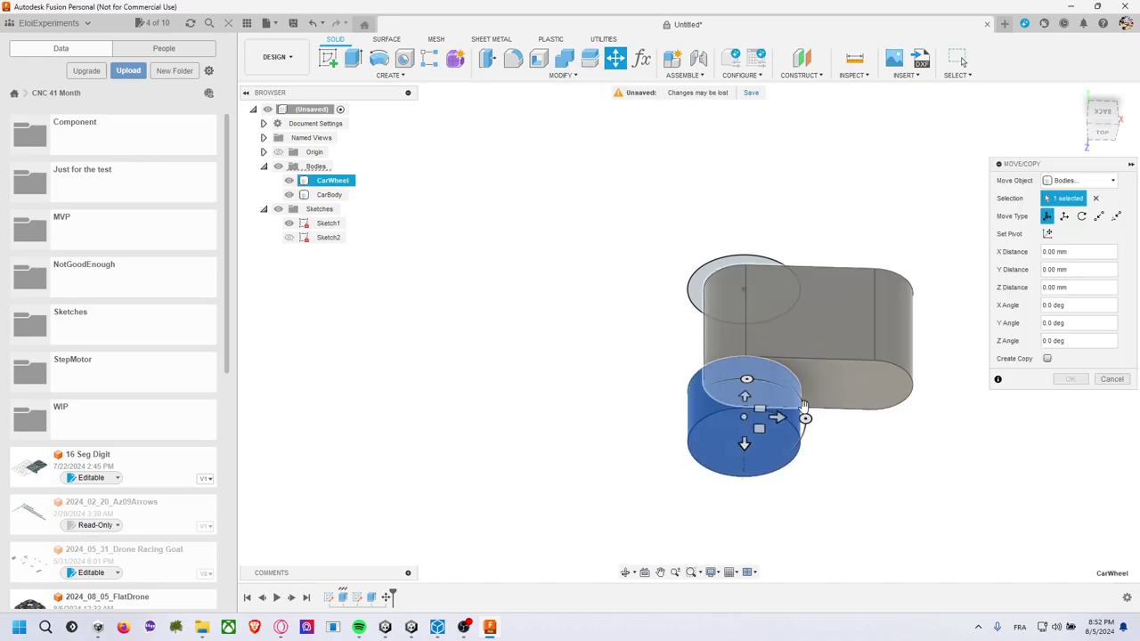
{"action": "left_click_drag", "start_coordinate": [804, 416], "coordinate": [828, 434]}
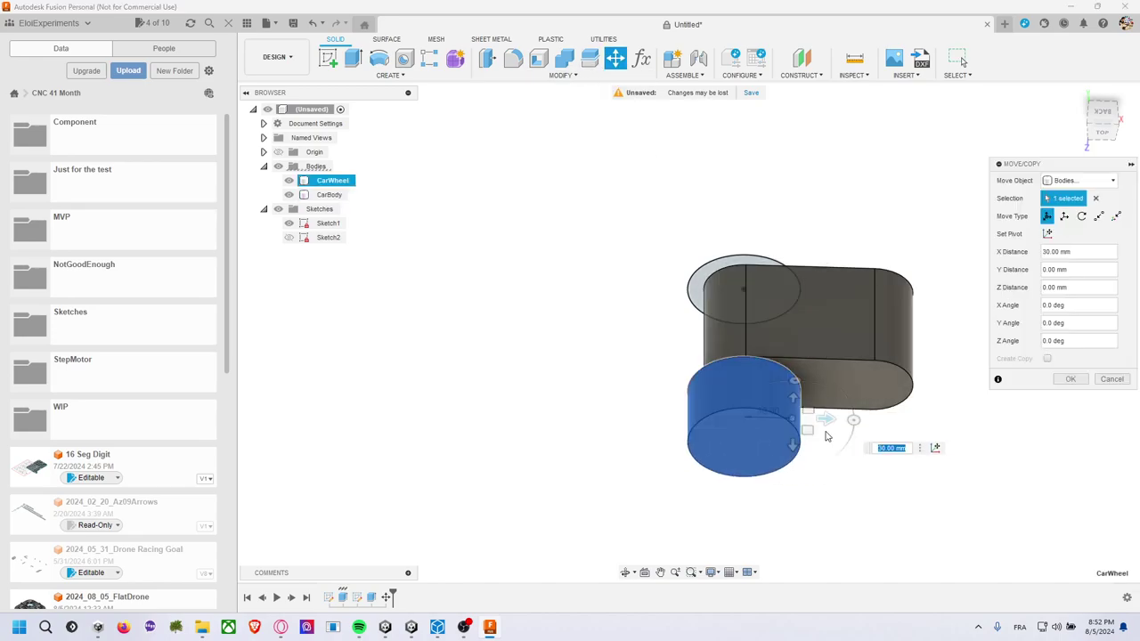
{"action": "key", "text": "Return"}
{"action": "left_click", "coordinate": [744, 440]}
{"action": "left_click", "coordinate": [550, 209]}
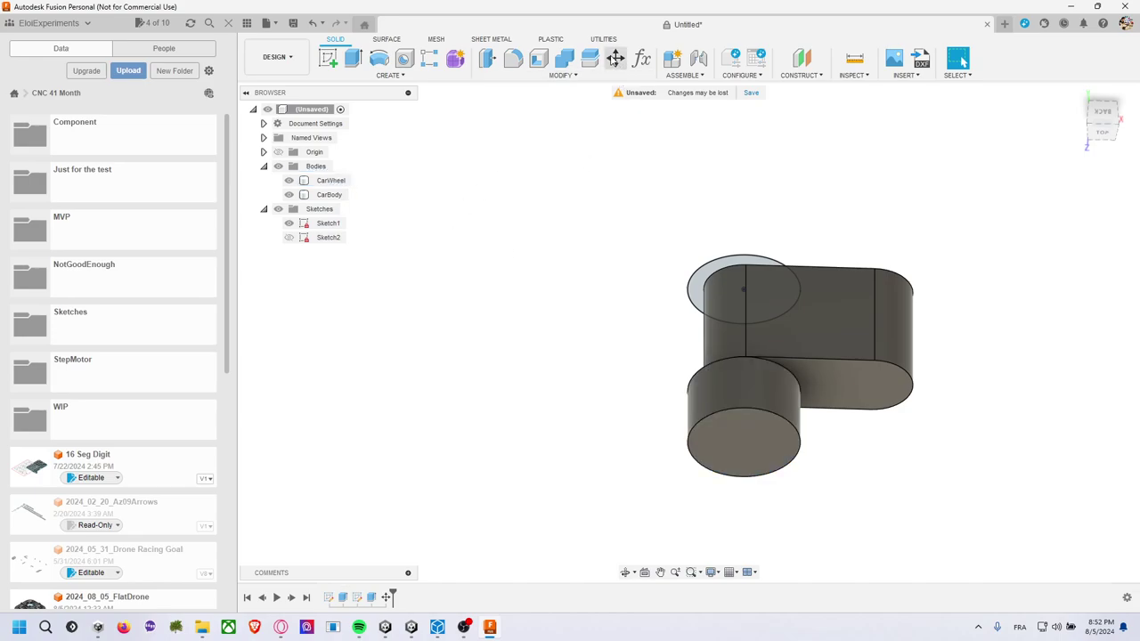
{"action": "key", "text": "m"}
{"action": "left_click", "coordinate": [724, 434]}
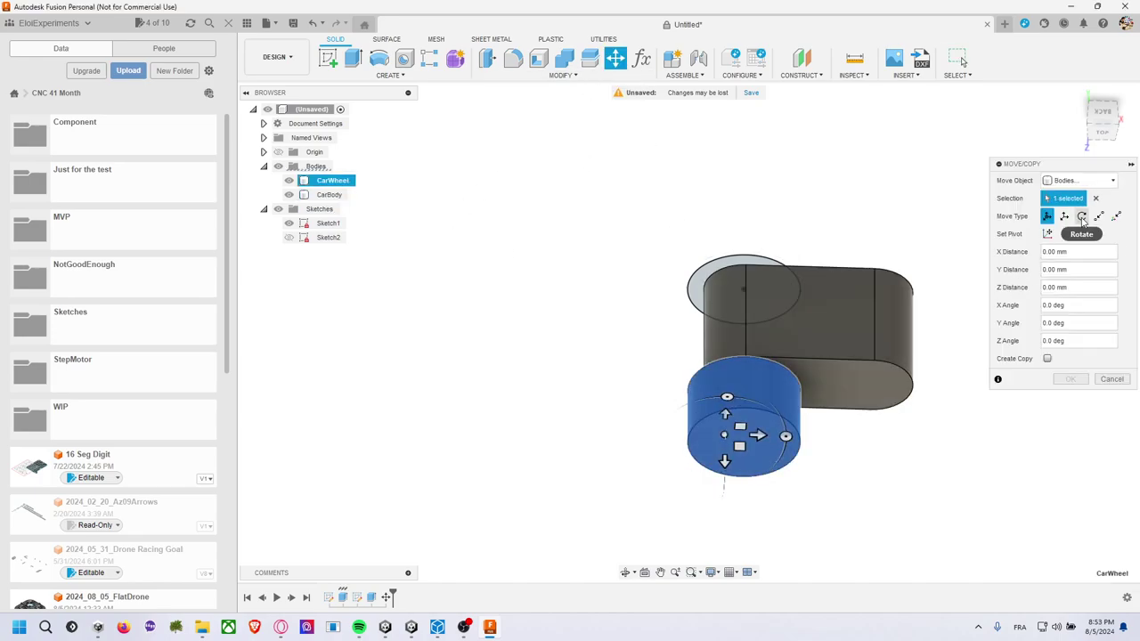
Place the wheel copy 80 mm along X beside the first wheel.
{"action": "left_click", "coordinate": [1046, 359]}
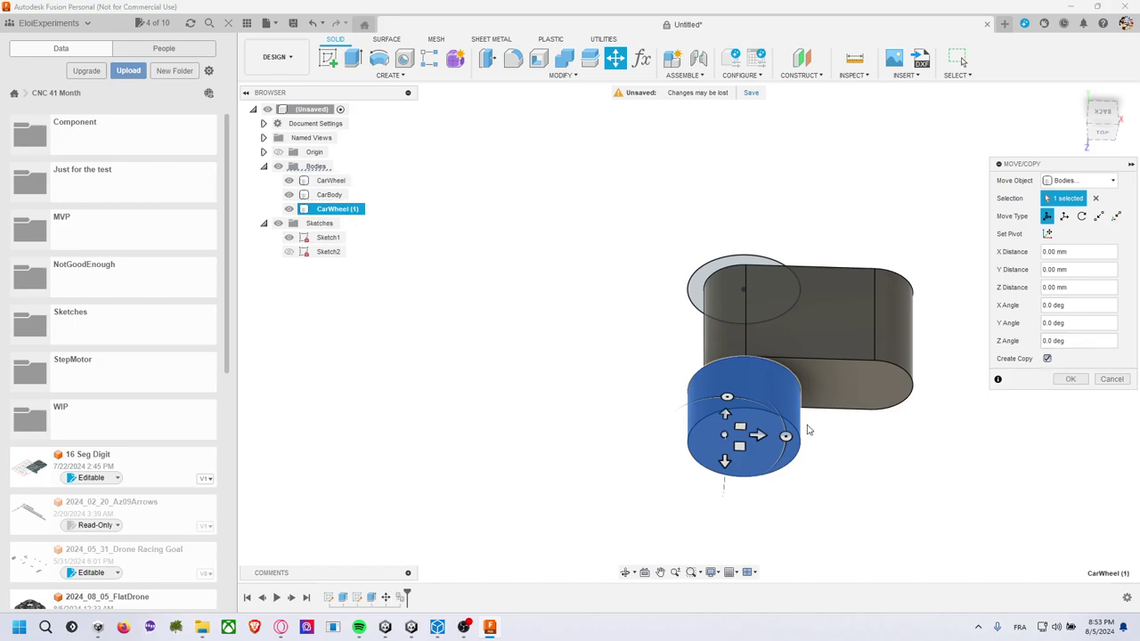
{"action": "mouse_move", "coordinate": [762, 433]}
{"action": "left_mouse_down"}
{"action": "mouse_move", "coordinate": [901, 439]}
{"action": "mouse_move", "coordinate": [884, 439]}
{"action": "left_mouse_up"}
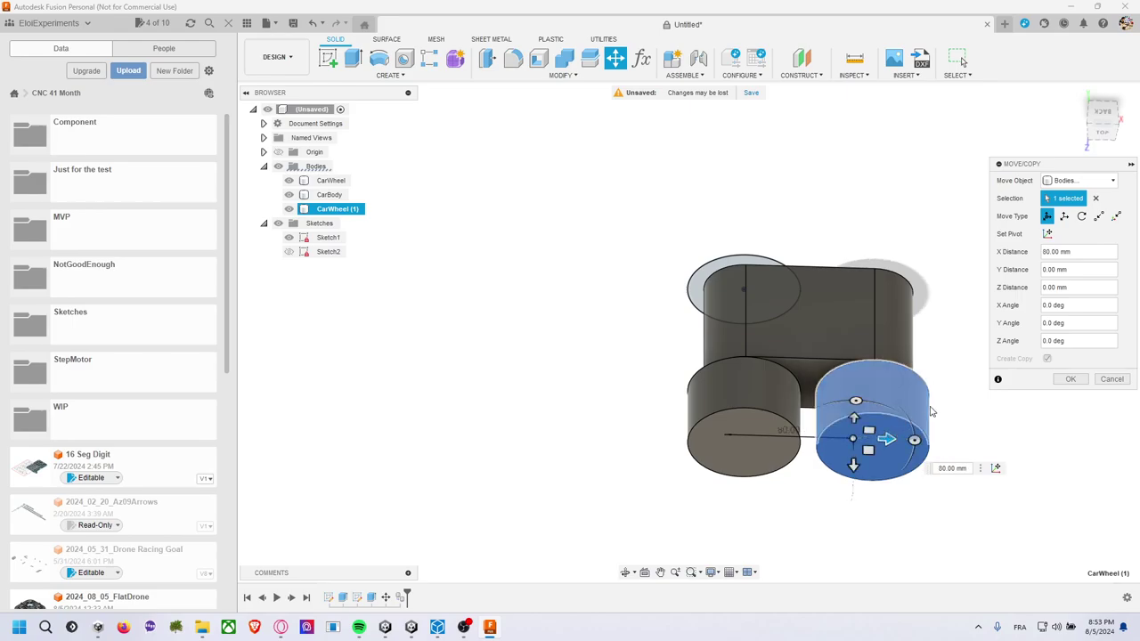
{"action": "left_click", "coordinate": [1061, 383]}
{"action": "middle_click_drag", "start_coordinate": [990, 377], "coordinate": [890, 411], "text": "shift"}
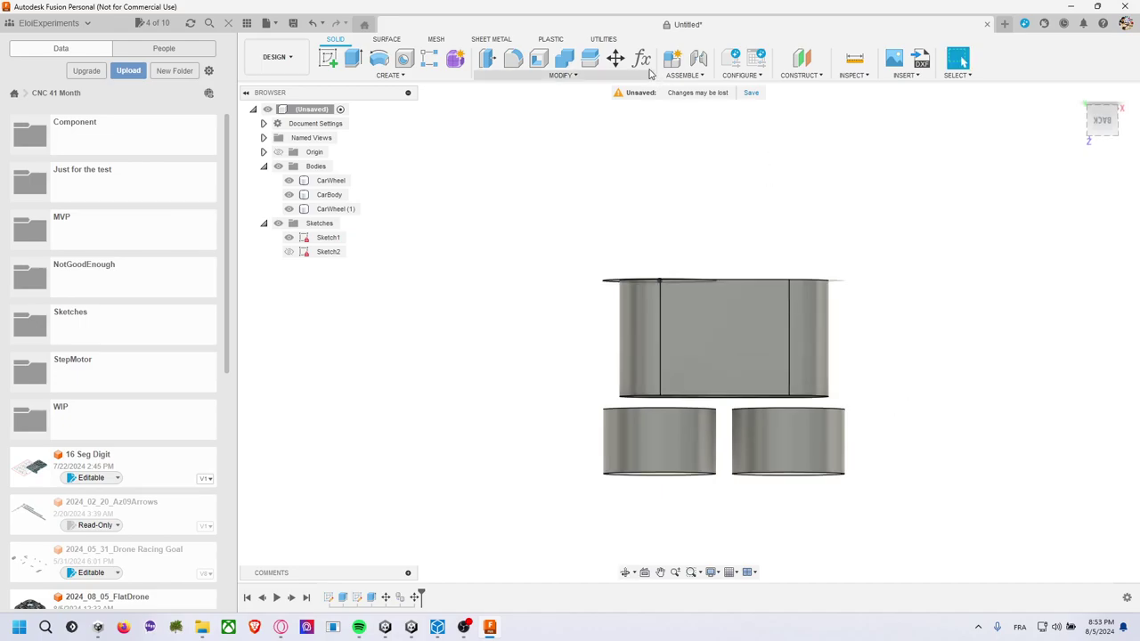
Copy both lower wheels −130 mm along Z to the car body's other side.
{"action": "key", "text": "m"}
{"action": "left_click", "coordinate": [796, 463]}
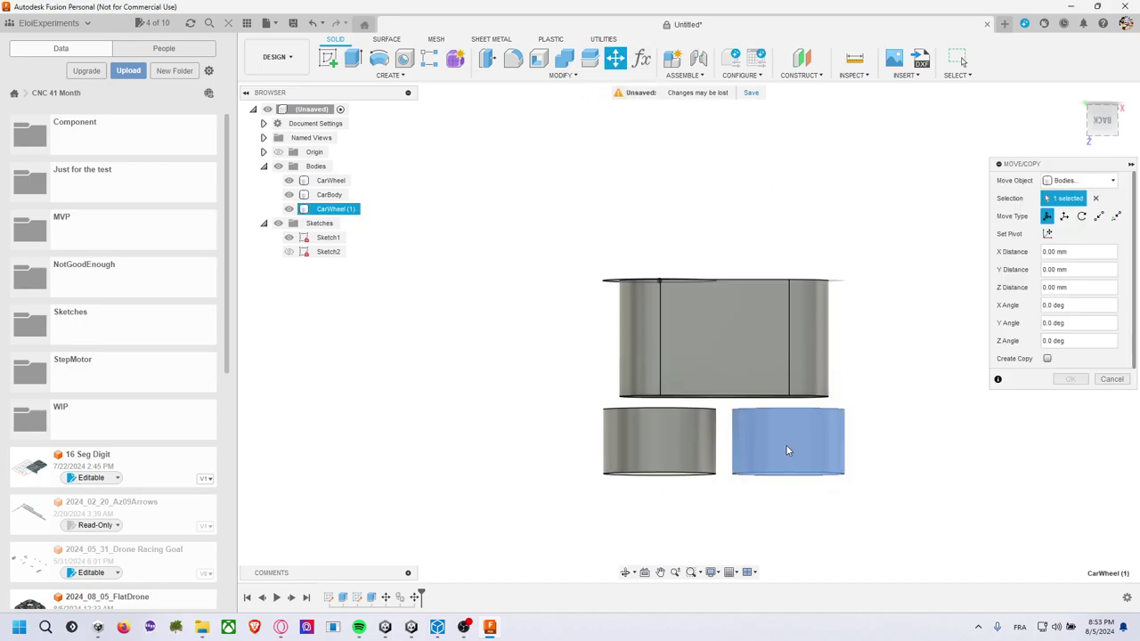
{"action": "left_click", "coordinate": [667, 436]}
{"action": "left_click", "coordinate": [1047, 359]}
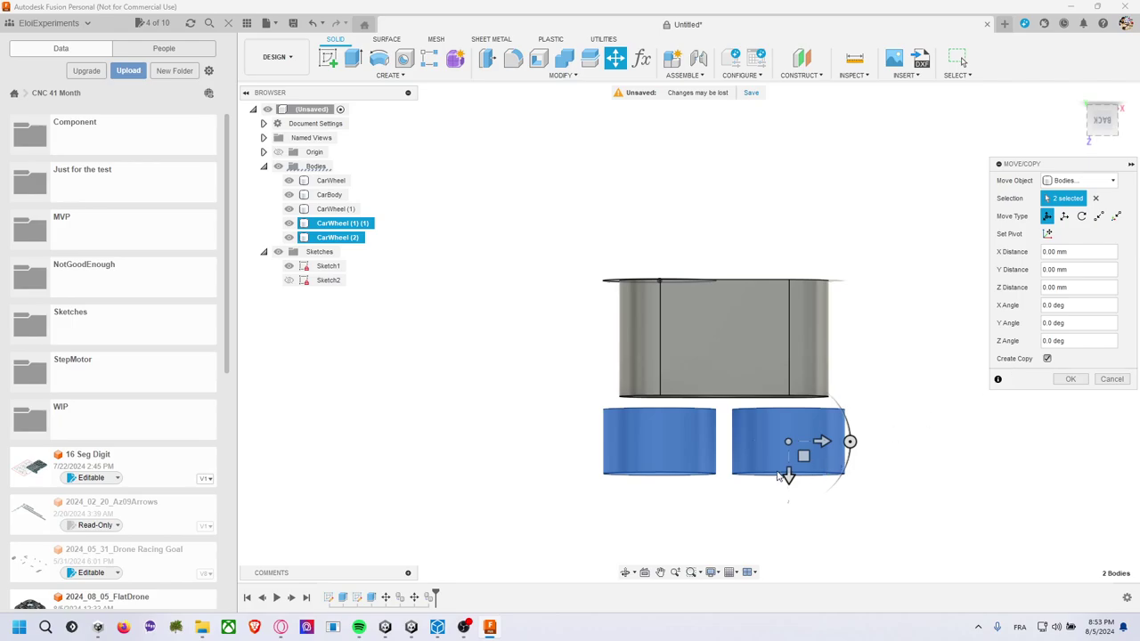
{"action": "left_click_drag", "start_coordinate": [787, 473], "coordinate": [788, 264]}
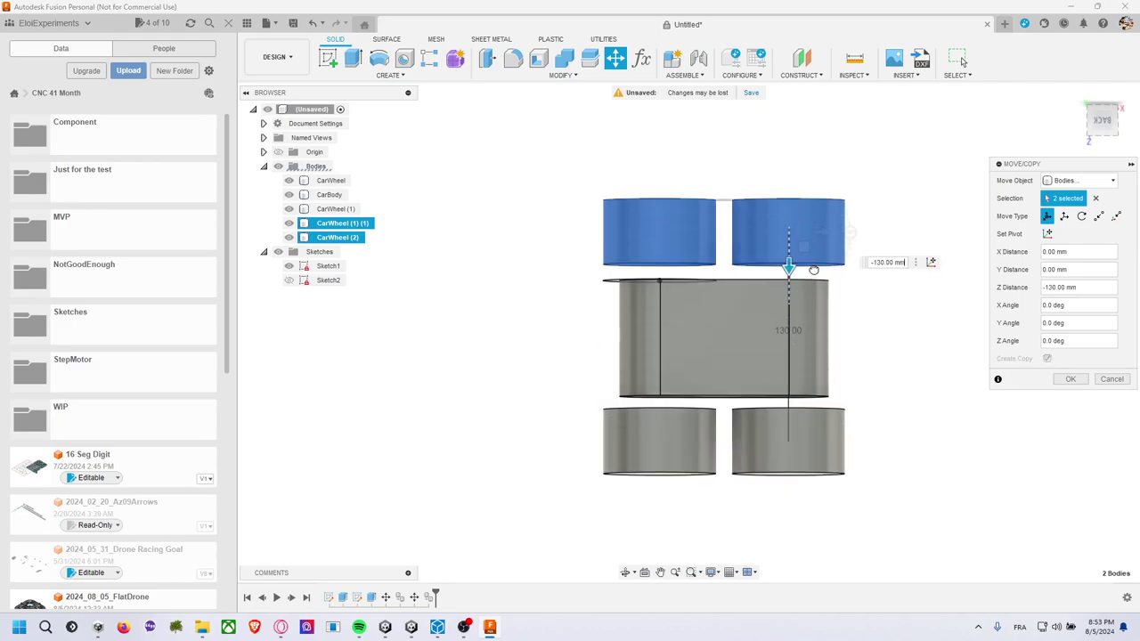
{"action": "left_click", "coordinate": [1070, 379]}
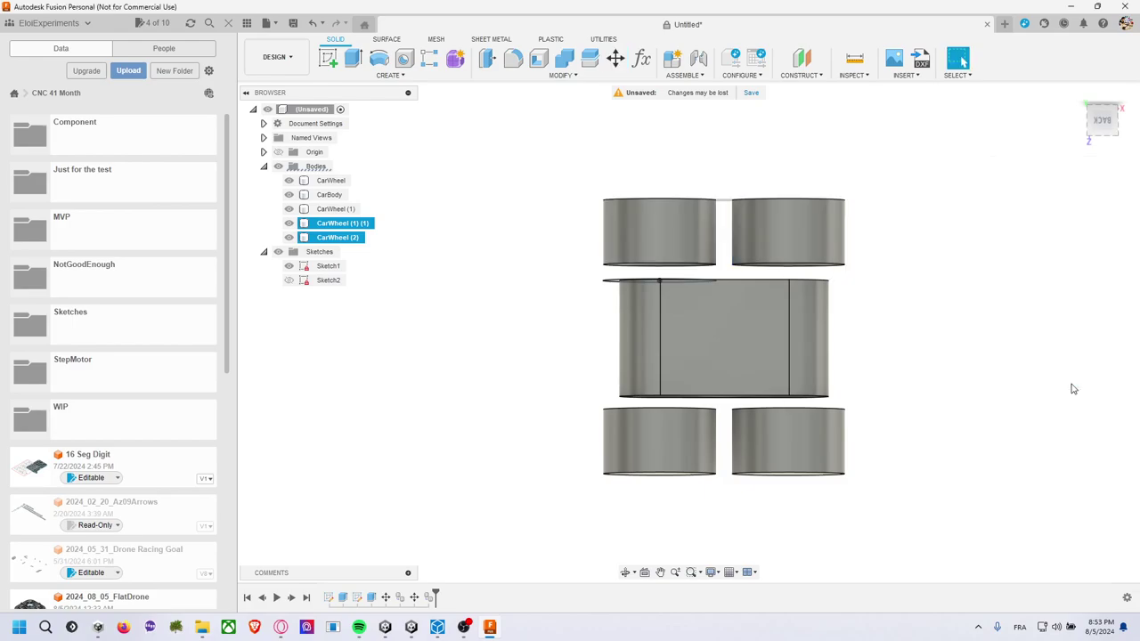
{"action": "mouse_move", "coordinate": [964, 430]}
{"action": "middle_mouse_down", "text": "shift"}
{"action": "mouse_move", "coordinate": [928, 361]}
{"action": "mouse_move", "coordinate": [944, 308]}
{"action": "mouse_move", "coordinate": [974, 333]}
{"action": "mouse_move", "coordinate": [1000, 295]}
{"action": "mouse_move", "coordinate": [976, 280]}
{"action": "mouse_move", "coordinate": [891, 277]}
{"action": "mouse_move", "coordinate": [755, 86]}
{"action": "mouse_move", "coordinate": [700, 407]}
{"action": "mouse_move", "coordinate": [643, 308]}
{"action": "mouse_move", "coordinate": [746, 386]}
{"action": "middle_mouse_up", "text": "shift"}
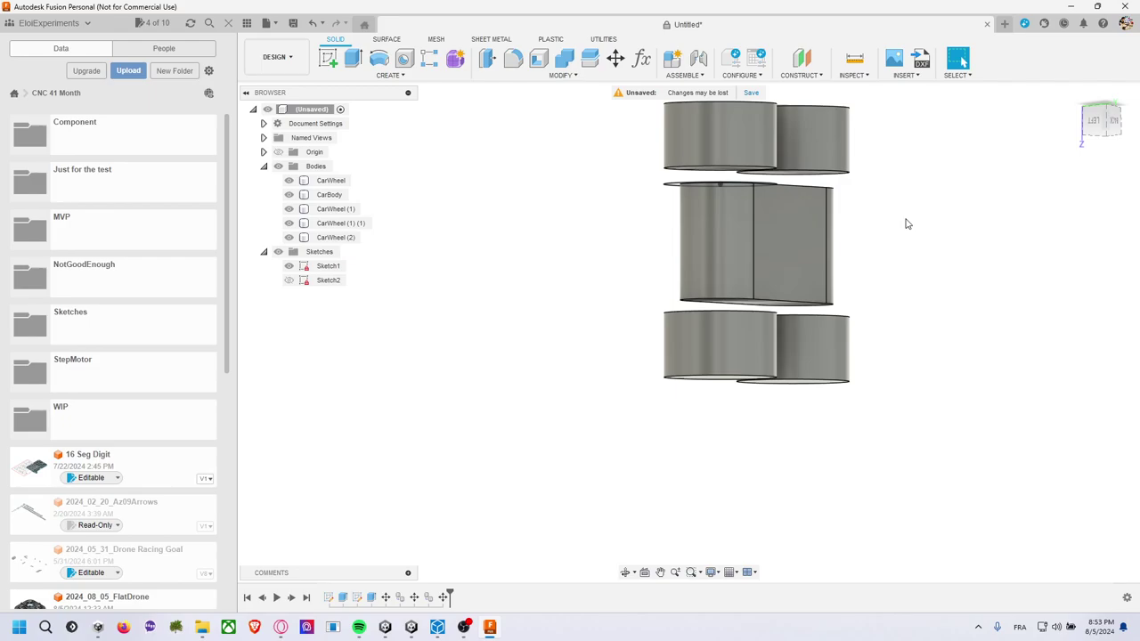
{"action": "mouse_move", "coordinate": [907, 223]}
{"action": "middle_mouse_down", "text": "shift"}
{"action": "mouse_move", "coordinate": [807, 234]}
{"action": "mouse_move", "coordinate": [706, 211]}
{"action": "mouse_move", "coordinate": [762, 225]}
{"action": "mouse_move", "coordinate": [784, 279]}
{"action": "mouse_move", "coordinate": [757, 158]}
{"action": "mouse_move", "coordinate": [766, 188]}
{"action": "mouse_move", "coordinate": [740, 175]}
{"action": "mouse_move", "coordinate": [754, 156]}
{"action": "mouse_move", "coordinate": [740, 167]}
{"action": "mouse_move", "coordinate": [758, 158]}
{"action": "mouse_move", "coordinate": [756, 190]}
{"action": "middle_mouse_up", "text": "shift"}
{"action": "scroll", "coordinate": [762, 227], "scroll_direction": "up", "scroll_amount": 2}
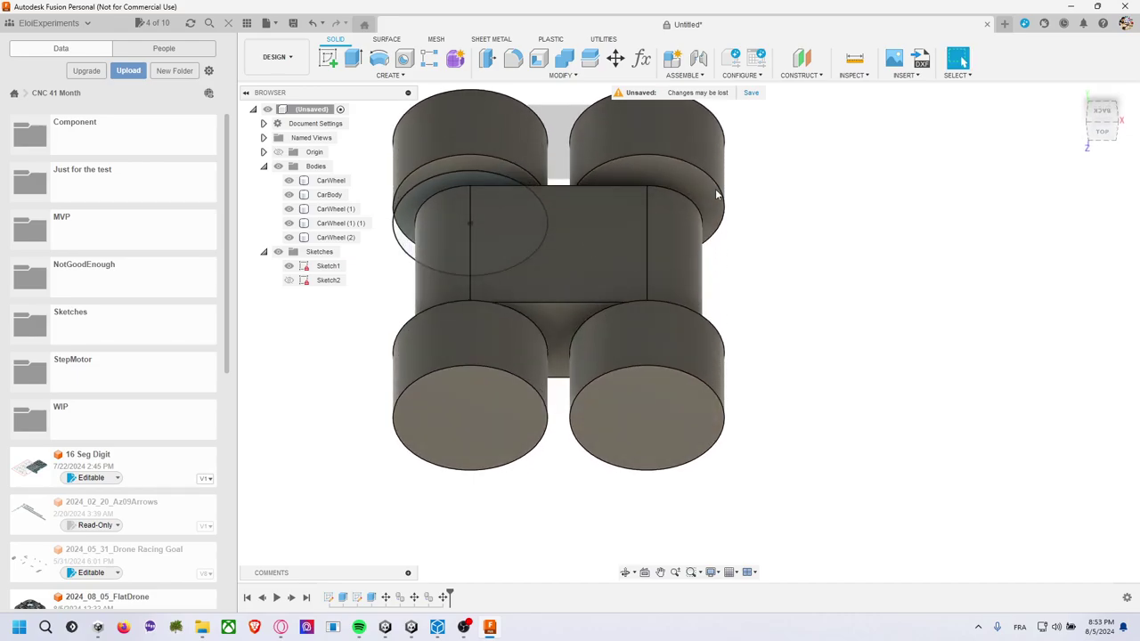
{"action": "left_click", "coordinate": [1104, 131]}
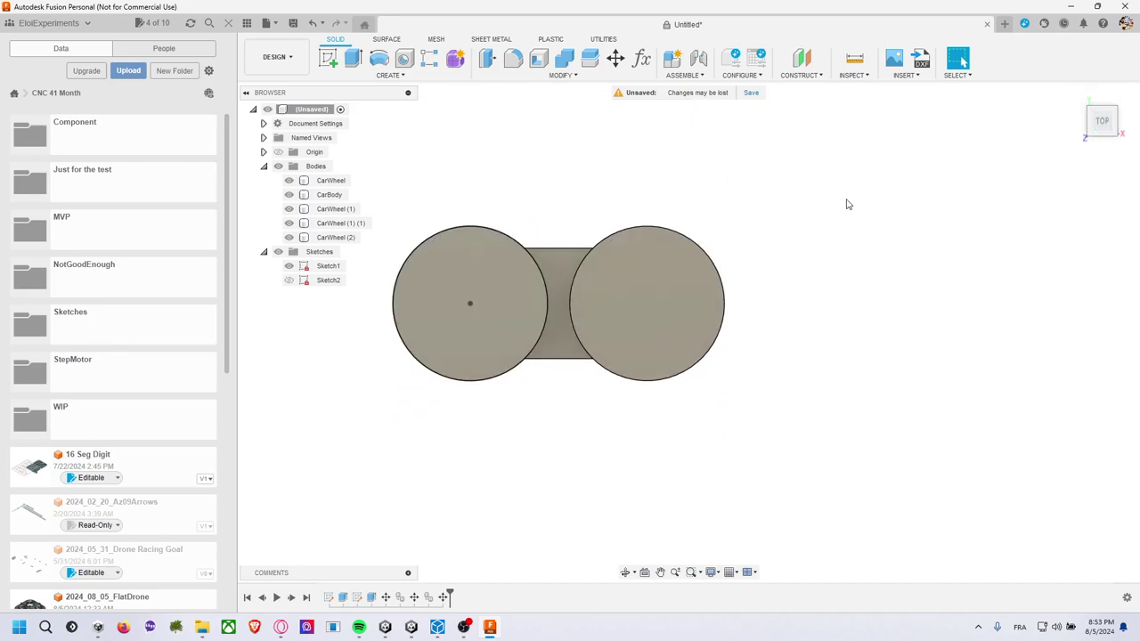
{"action": "mouse_move", "coordinate": [827, 213]}
{"action": "middle_mouse_down", "text": "shift"}
{"action": "mouse_move", "coordinate": [827, 244]}
{"action": "mouse_move", "coordinate": [787, 258]}
{"action": "mouse_move", "coordinate": [837, 221]}
{"action": "middle_mouse_up", "text": "shift"}
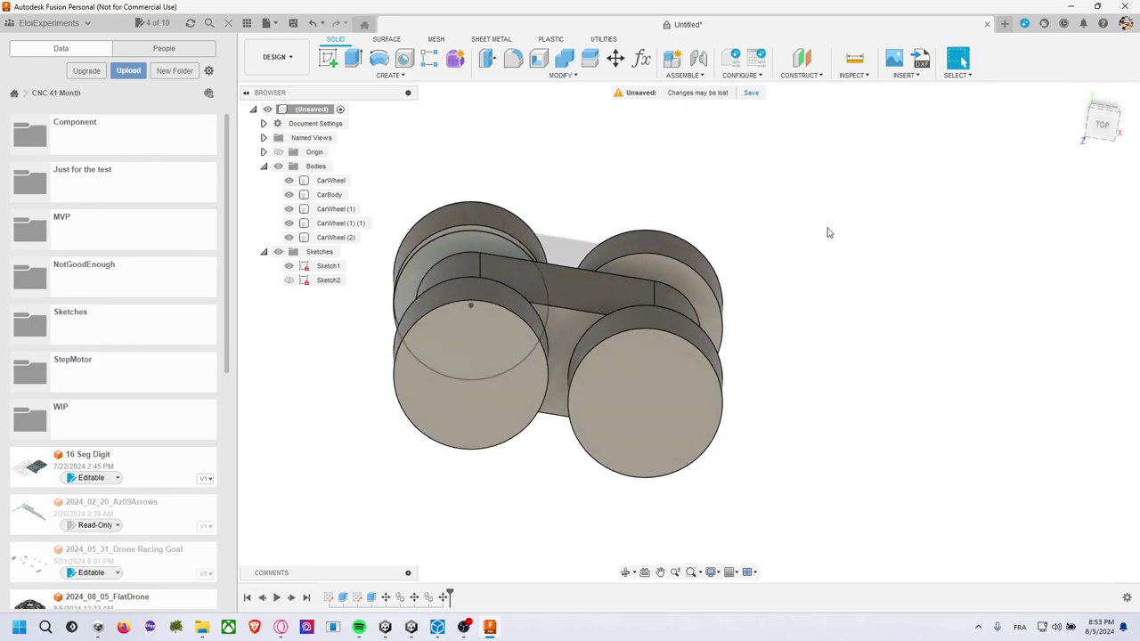
{"action": "mouse_move", "coordinate": [827, 232]}
{"action": "middle_mouse_down", "text": "shift"}
{"action": "mouse_move", "coordinate": [875, 268]}
{"action": "mouse_move", "coordinate": [845, 306]}
{"action": "mouse_move", "coordinate": [822, 268]}
{"action": "middle_mouse_up", "text": "shift"}
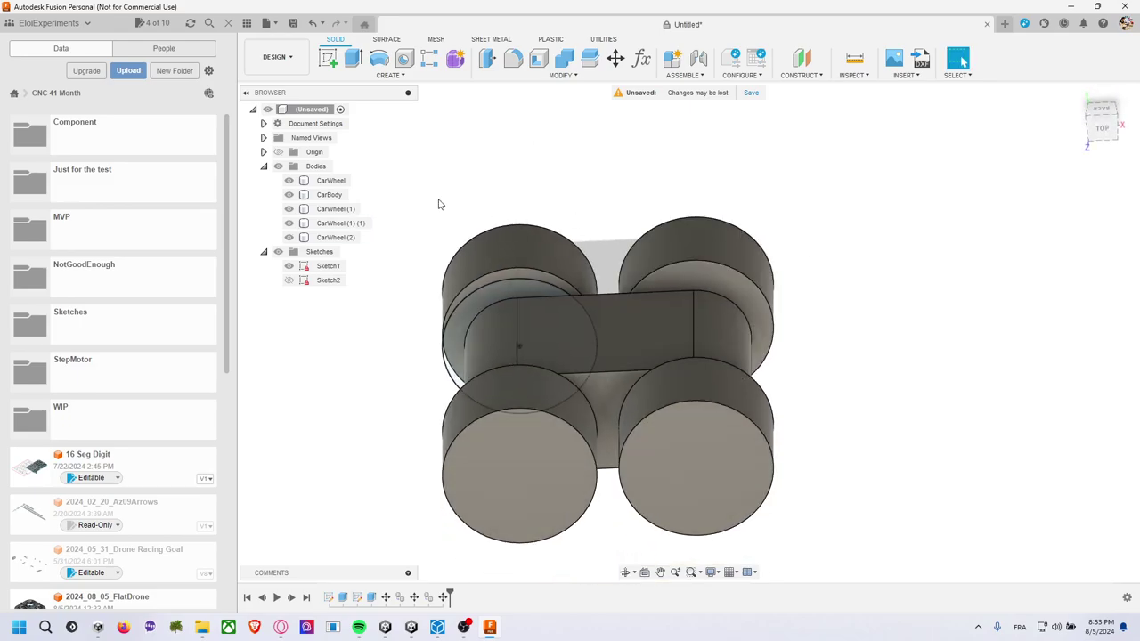
{"action": "left_click_drag", "start_coordinate": [438, 204], "coordinate": [839, 420]}
{"action": "left_click", "coordinate": [854, 323]}
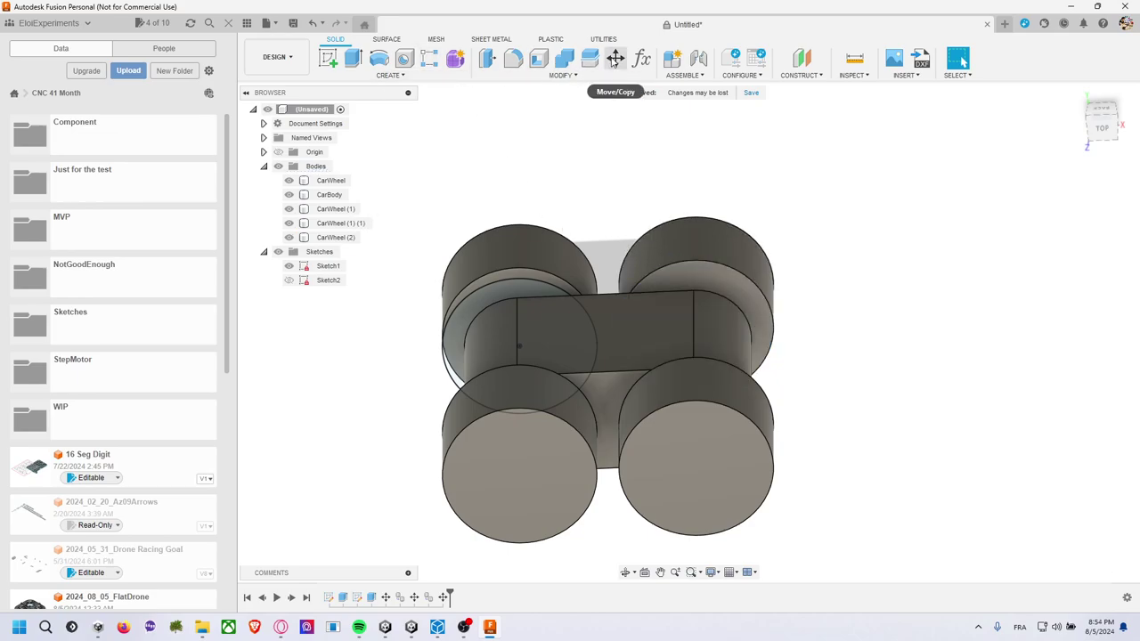
{"action": "mouse_move", "coordinate": [614, 59]}
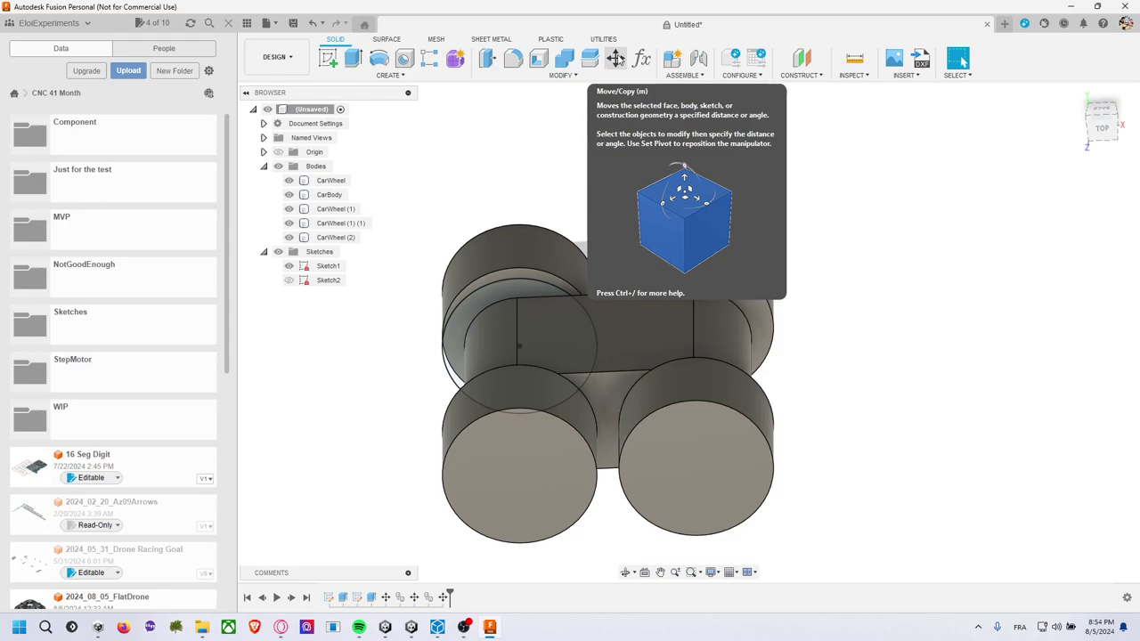
Export CarWheel via Save As Mesh as OBJ in meters, up to the Save As dialog.
{"action": "left_click", "coordinate": [705, 249]}
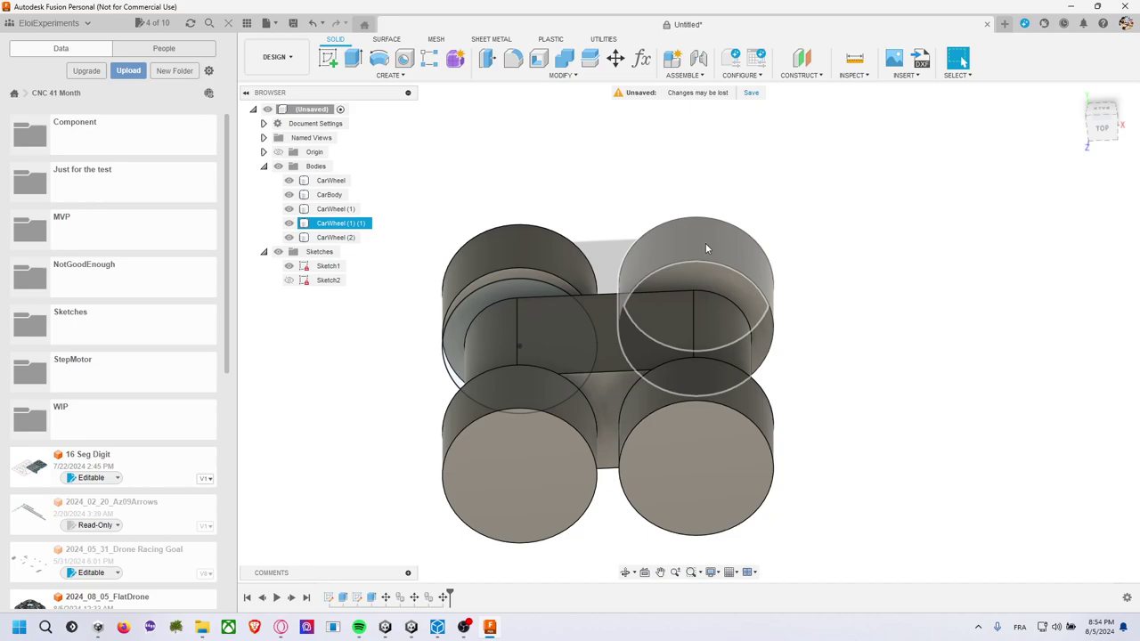
{"action": "key", "text": "Escape"}
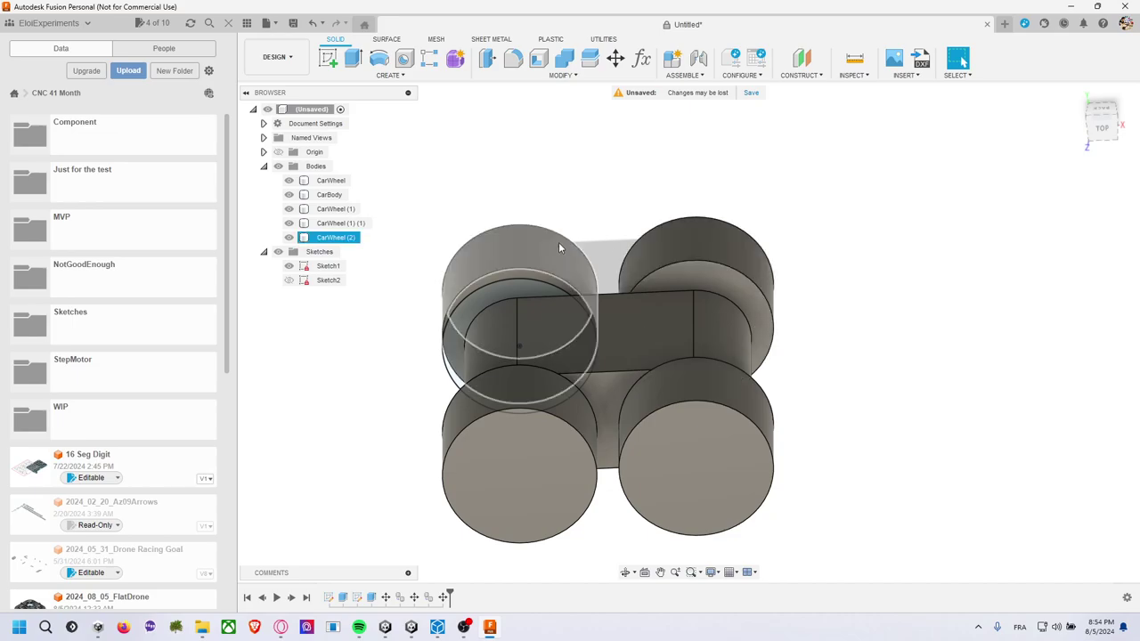
{"action": "right_click", "coordinate": [331, 182]}
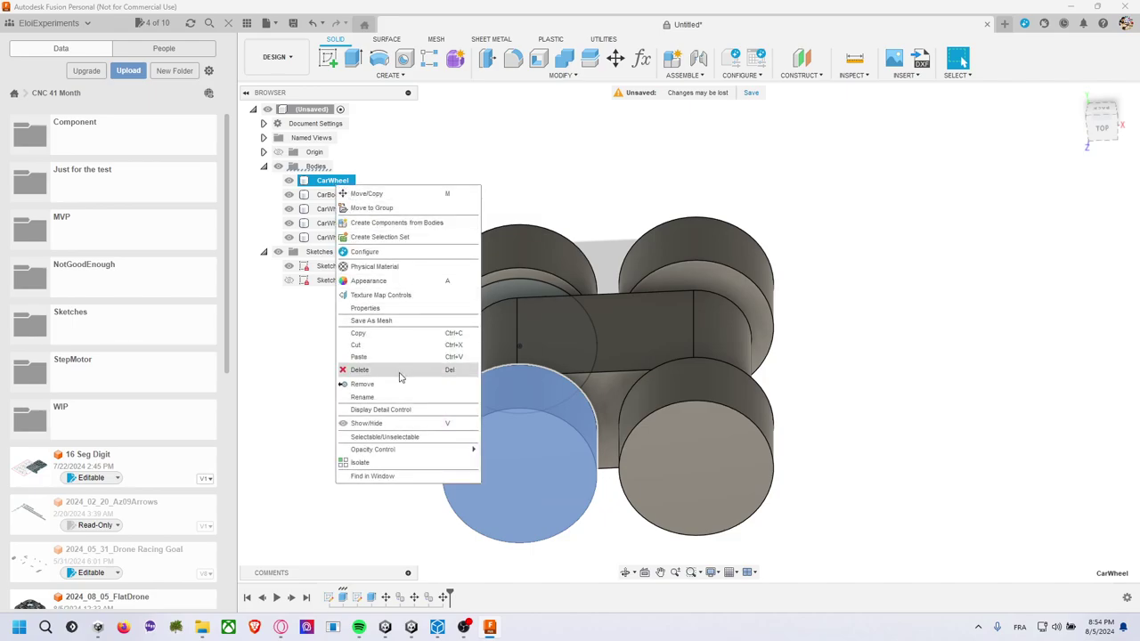
{"action": "left_click", "coordinate": [397, 321]}
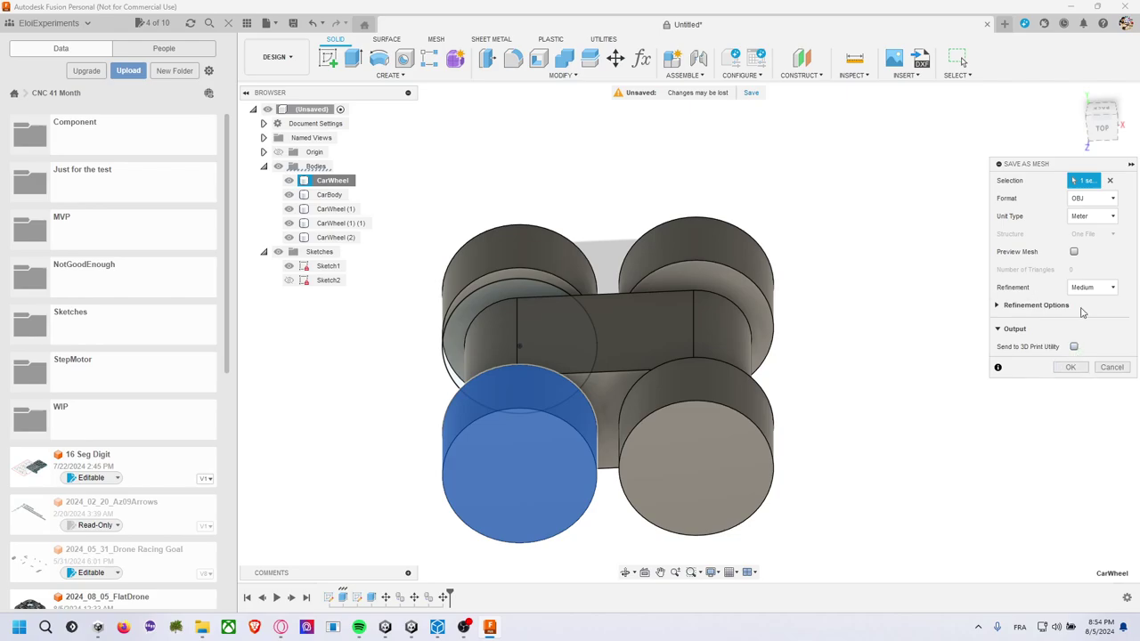
{"action": "left_click", "coordinate": [1091, 217]}
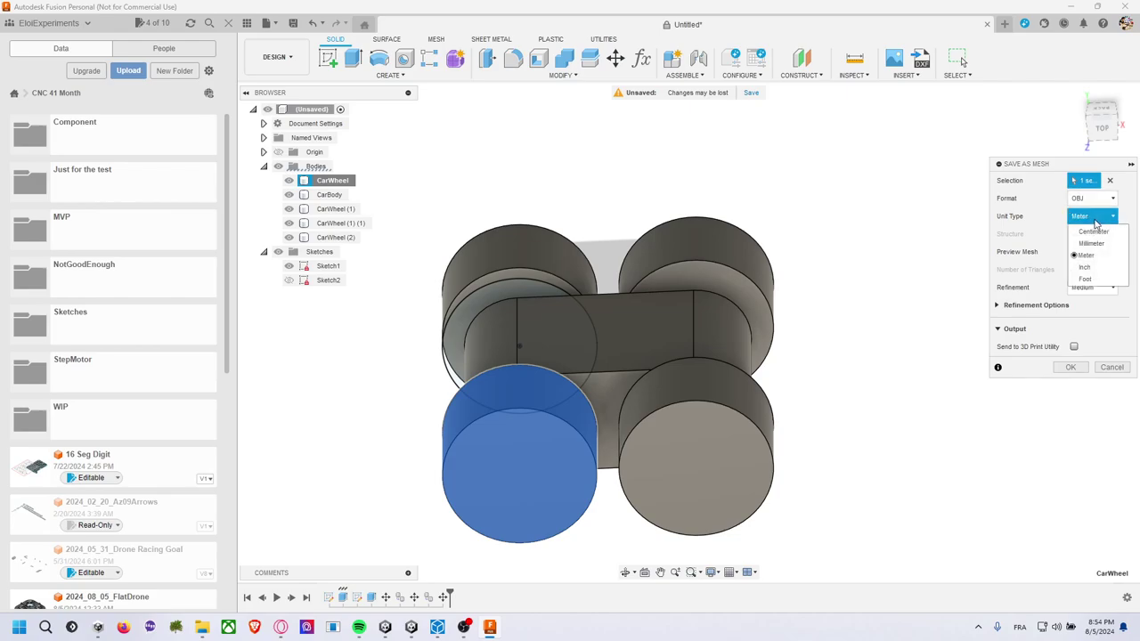
{"action": "left_click", "coordinate": [1084, 254]}
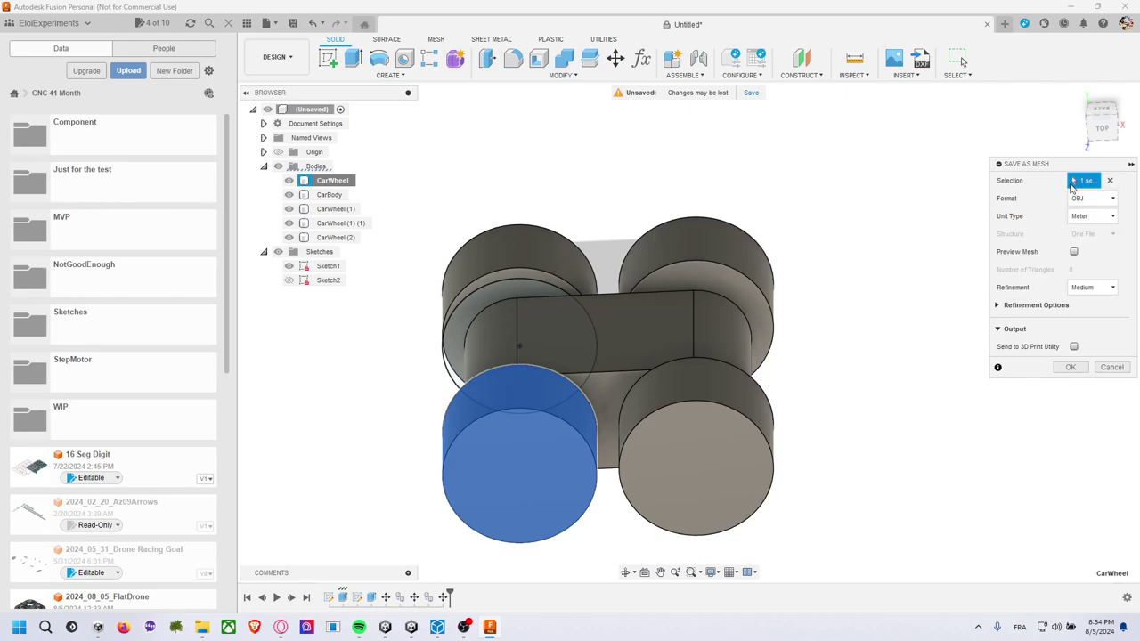
{"action": "left_click", "coordinate": [1056, 365]}
In Unity, create a new folder named PrimitiveCar inside the project's Mesh folder.
{"action": "key", "text": "alt+Tab"}
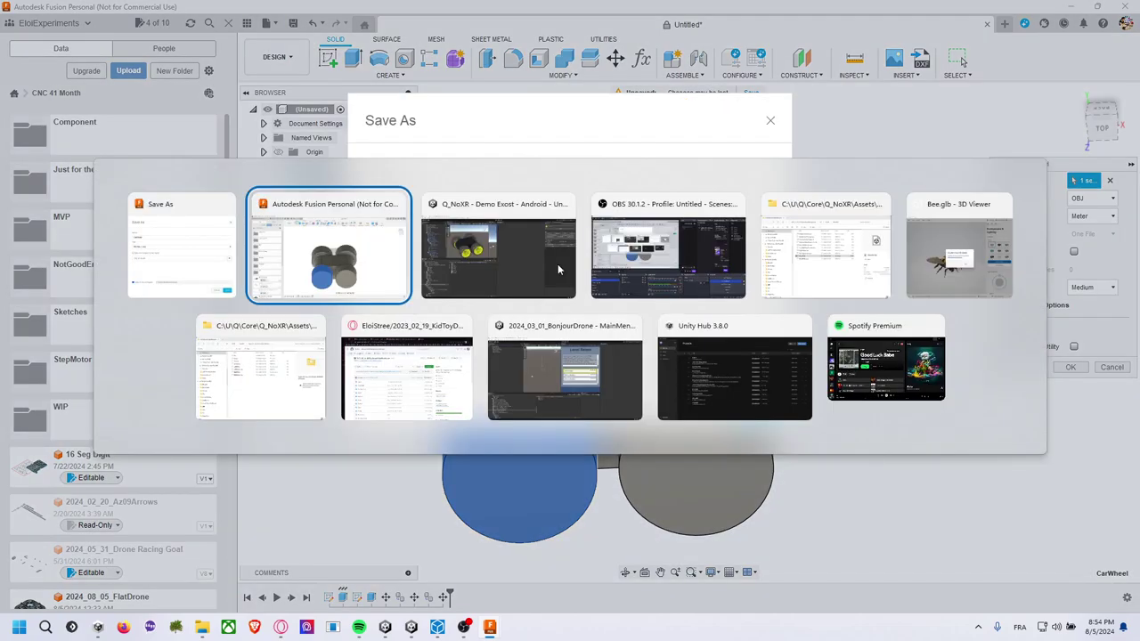
{"action": "left_click", "coordinate": [472, 267]}
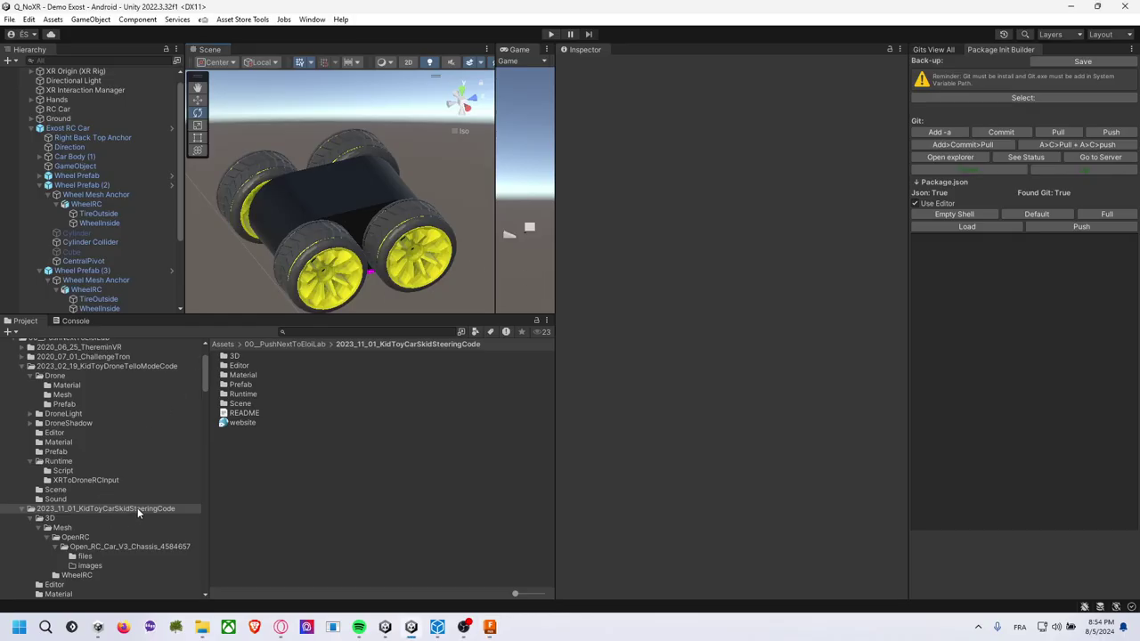
{"action": "left_click", "coordinate": [112, 528]}
{"action": "right_click", "coordinate": [280, 480]}
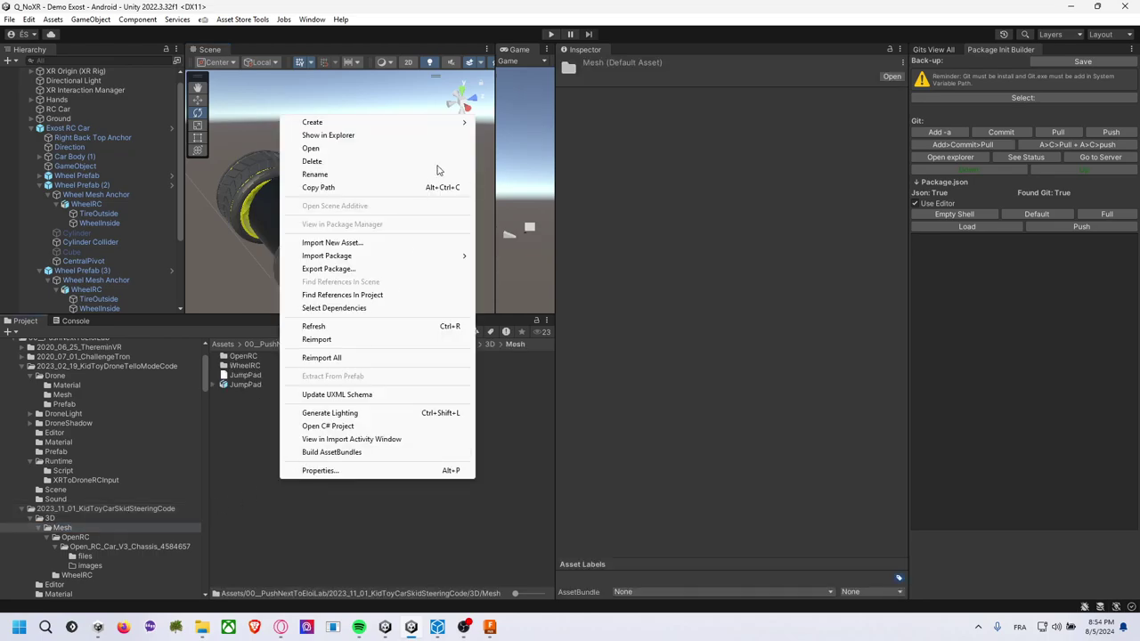
{"action": "mouse_move", "coordinate": [312, 122]}
{"action": "left_click", "coordinate": [525, 60]}
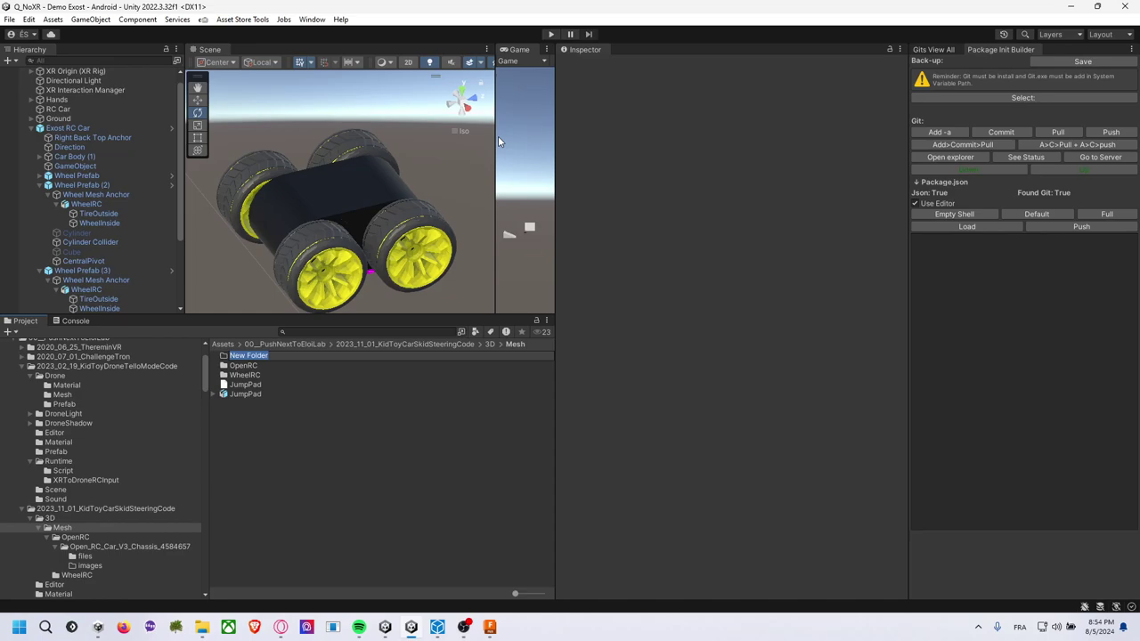
{"action": "type", "text": "PrimitiveC"}
{"action": "type", "text": "ar"}
{"action": "key", "text": "Return"}
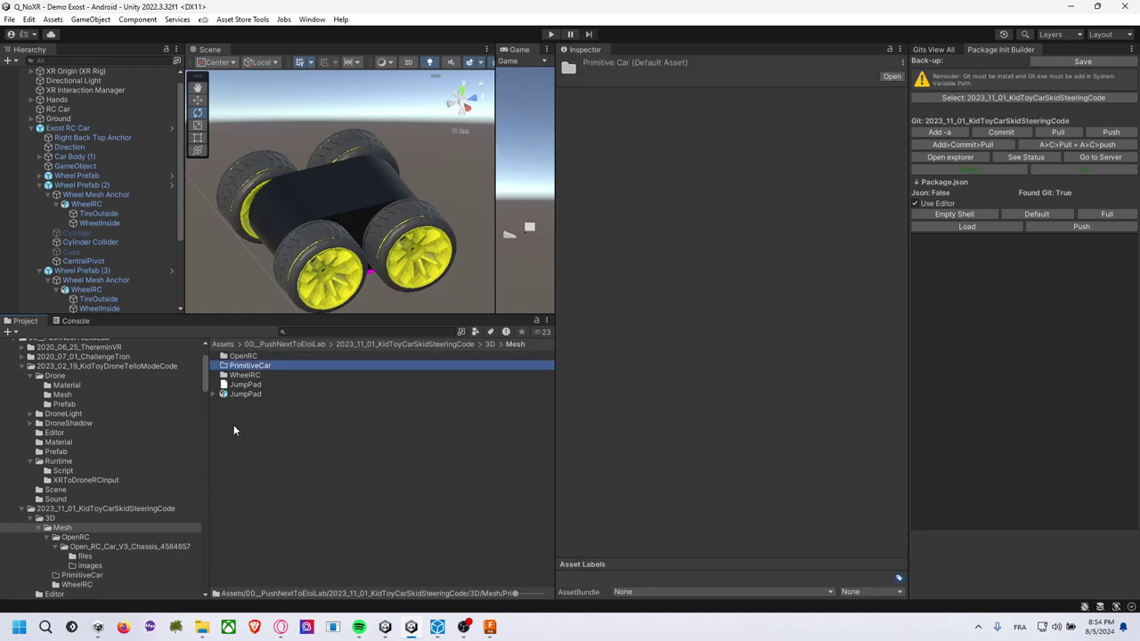
Open PrimitiveCar in File Explorer, copy its folder path, and return to Fusion's Save As dialog.
{"action": "double_click", "coordinate": [270, 366]}
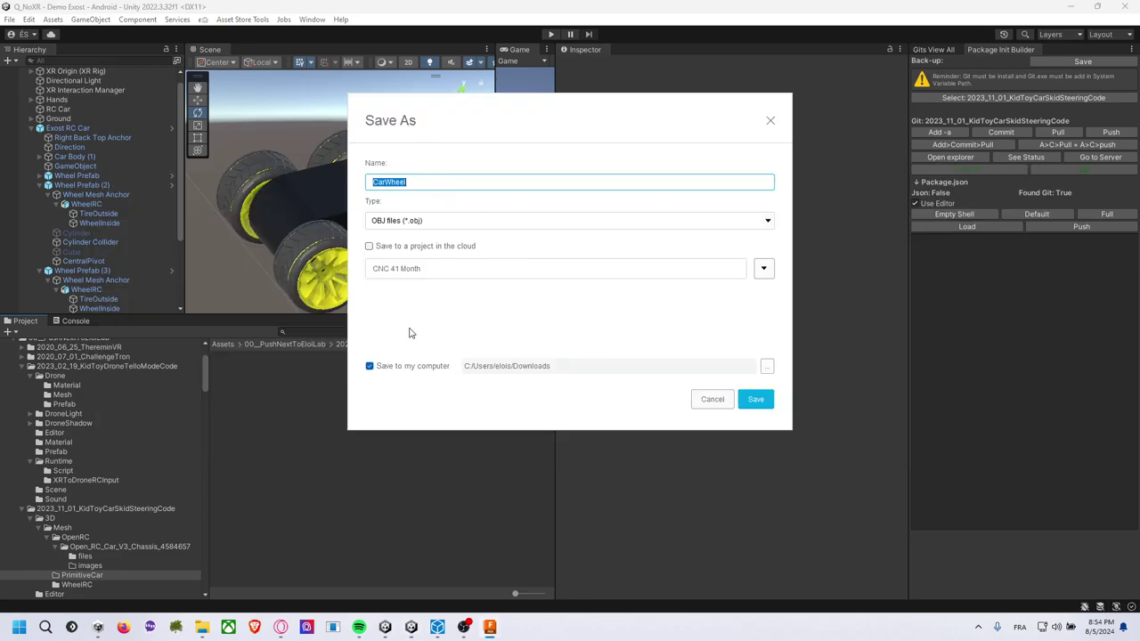
{"action": "right_click", "coordinate": [277, 401]}
{"action": "left_click", "coordinate": [357, 55]}
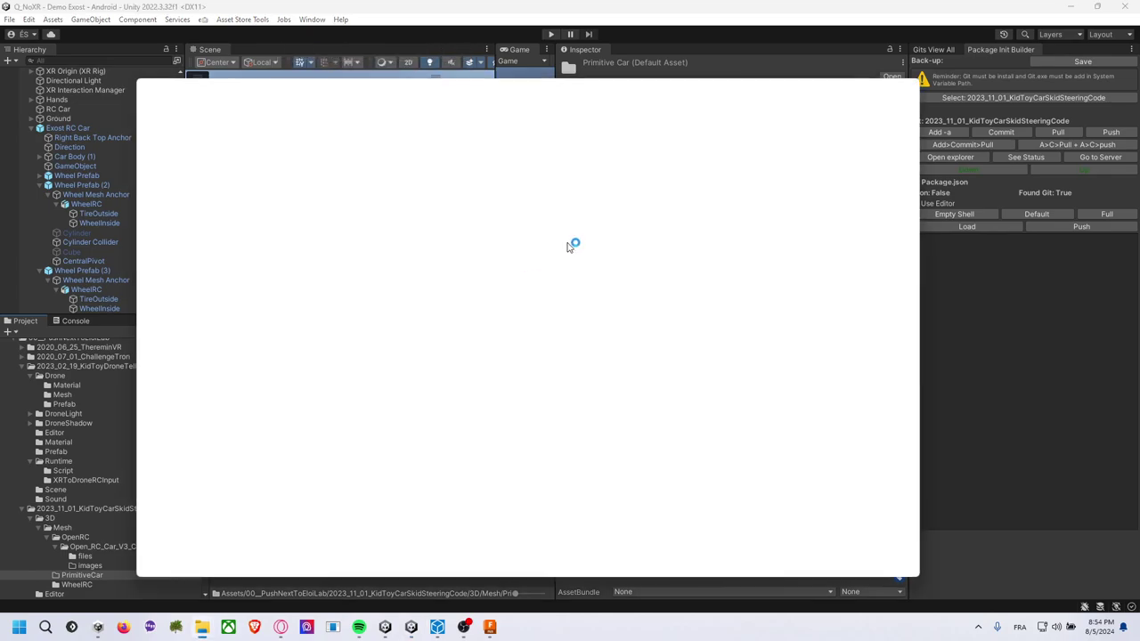
{"action": "left_click", "coordinate": [682, 119]}
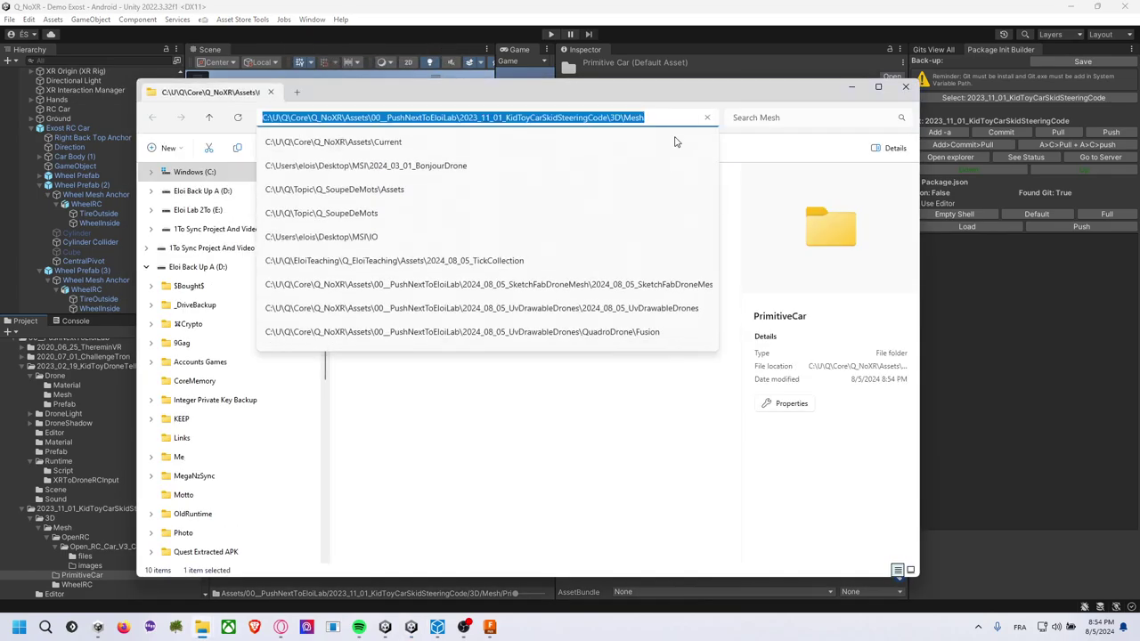
{"action": "left_click", "coordinate": [608, 453]}
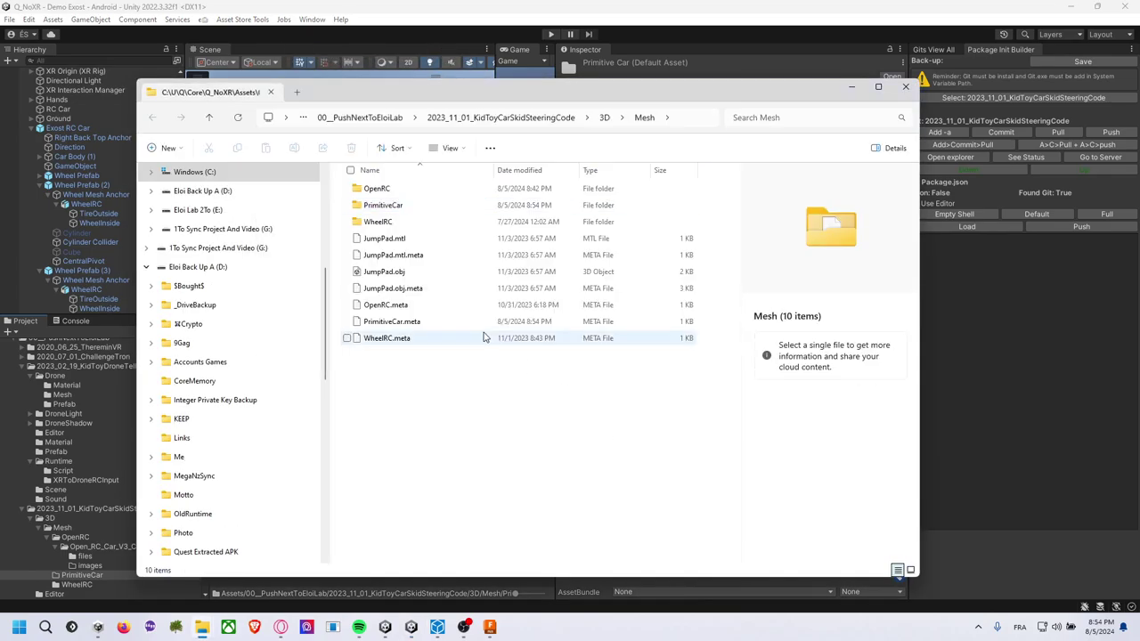
{"action": "double_click", "coordinate": [420, 207]}
{"action": "left_click", "coordinate": [669, 126]}
{"action": "key", "text": "alt+Tab"}
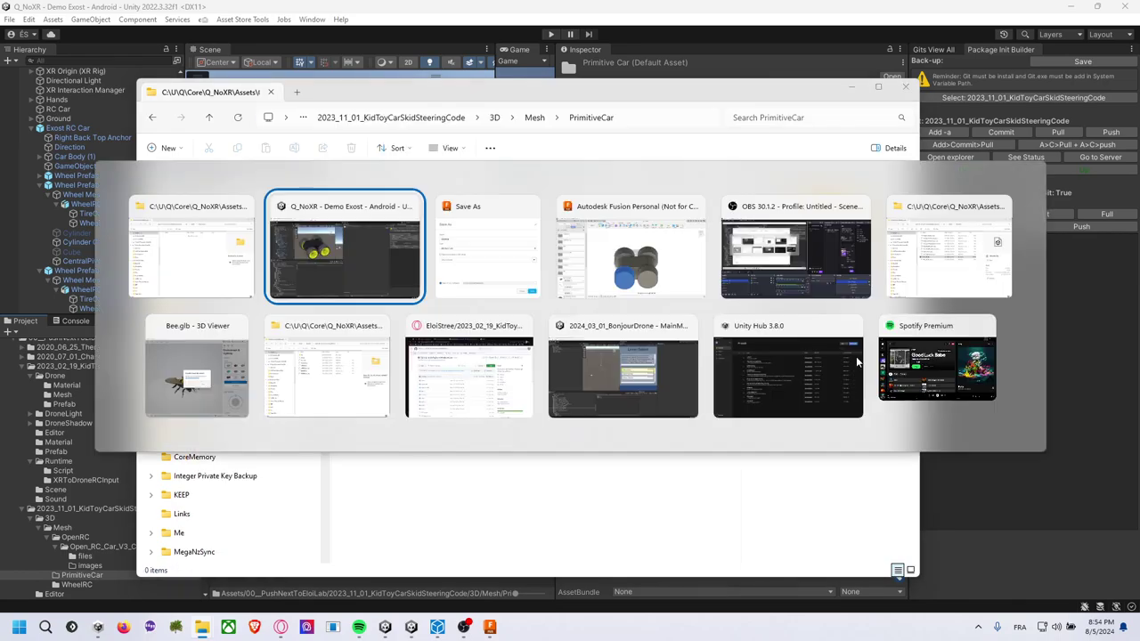
{"action": "key", "text": "alt+Tab"}
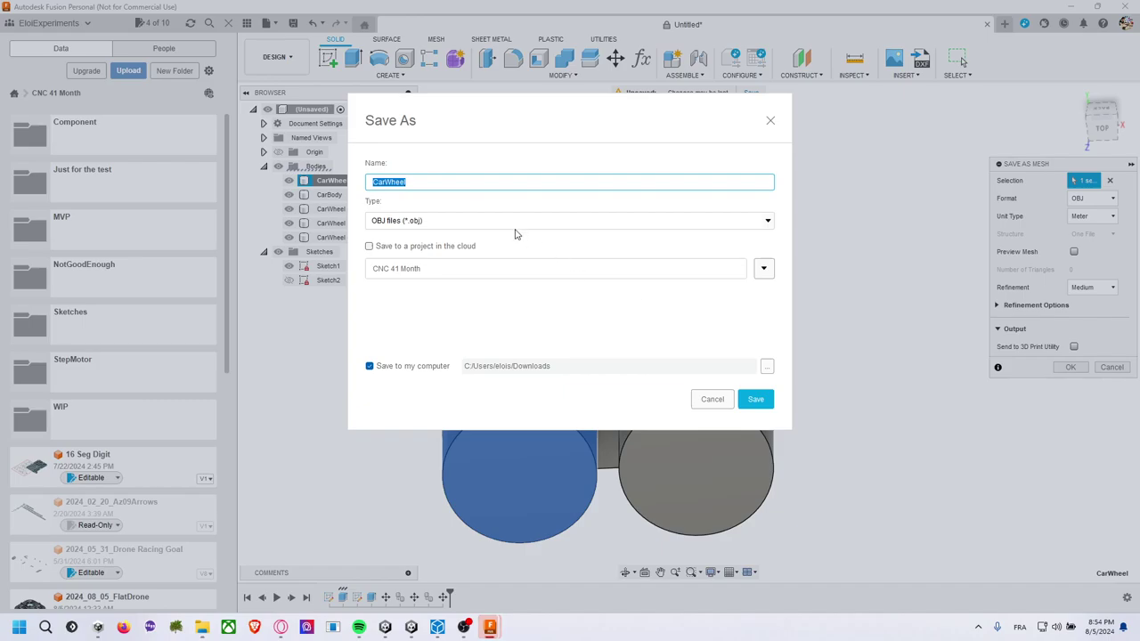
Cancel the mesh export and save the design as 2024_08_05_PrimitiveCar in CNC 41 Month.
{"action": "type", "text": "C:\\U\\Q\\Core\\Q_NoXR\\Assets\\00__PushNextToEloiLab\\2023_11_01_KidToyCarSkidSteeringCode\\3D\\Mesh\\PrimitiveCar"}
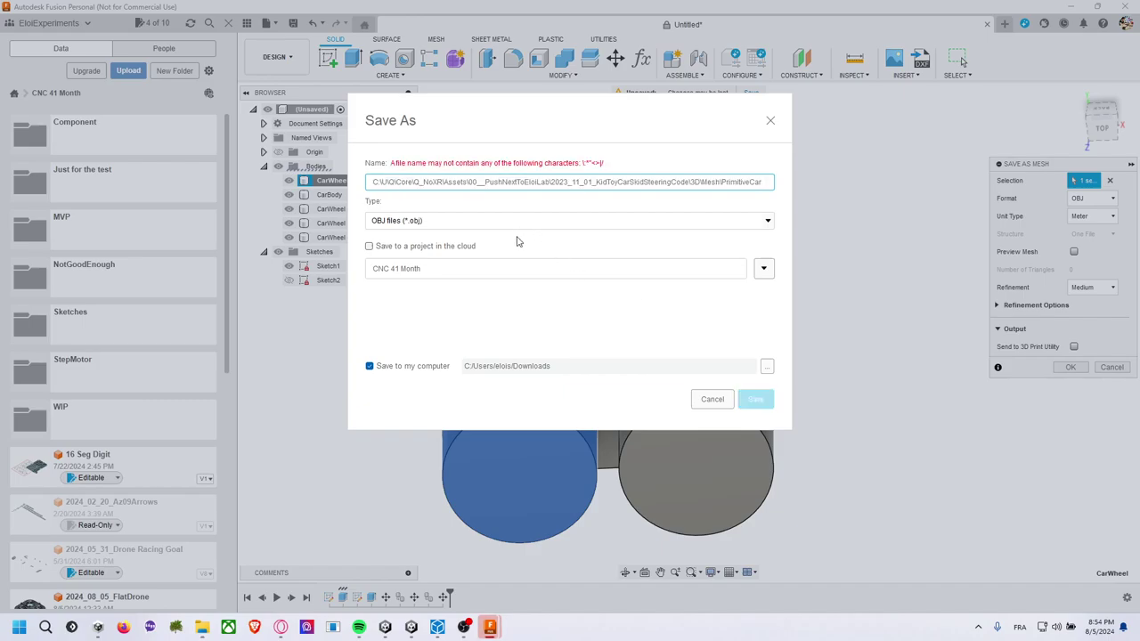
{"action": "key", "text": "Escape"}
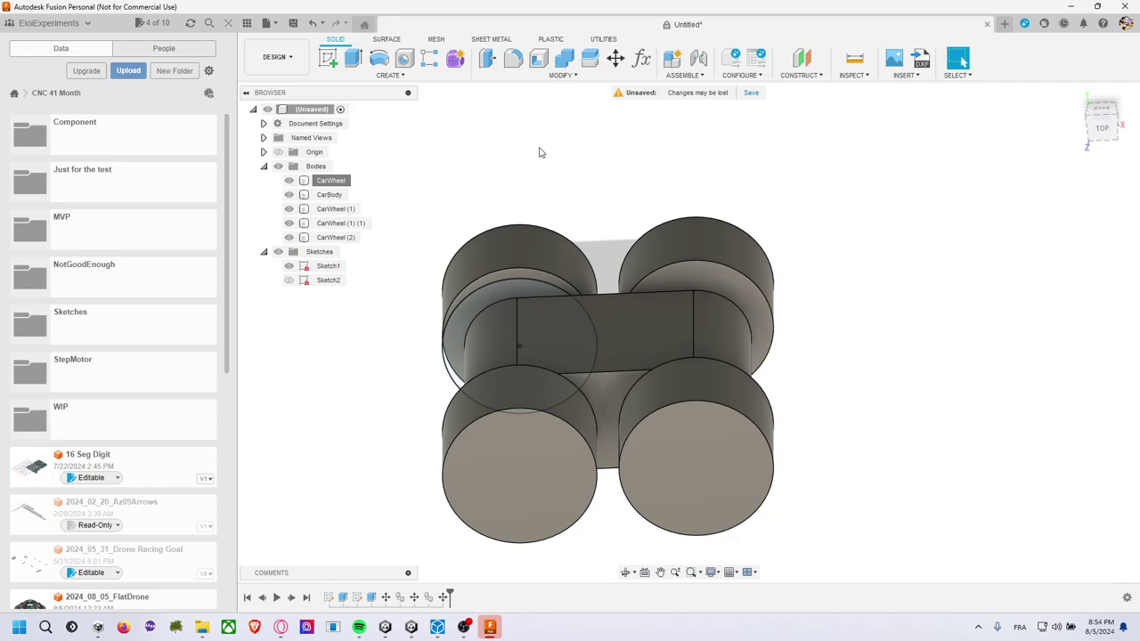
{"action": "key", "text": "ctrl+s"}
{"action": "type", "text": "2024_08_05_PrimitiveCar"}
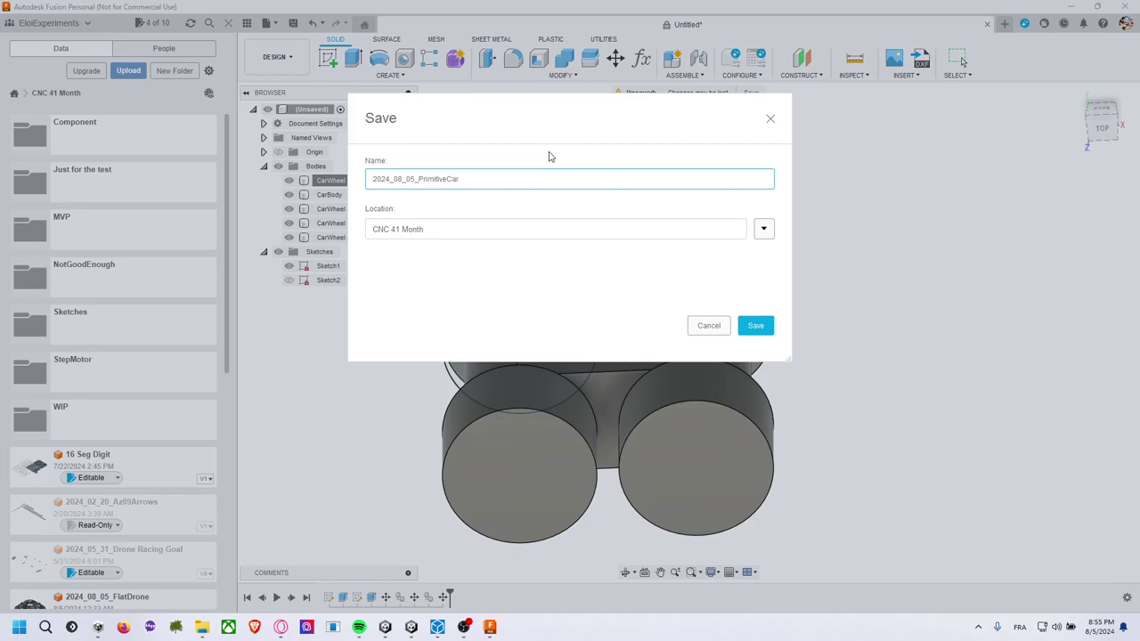
{"action": "key", "text": "Return"}
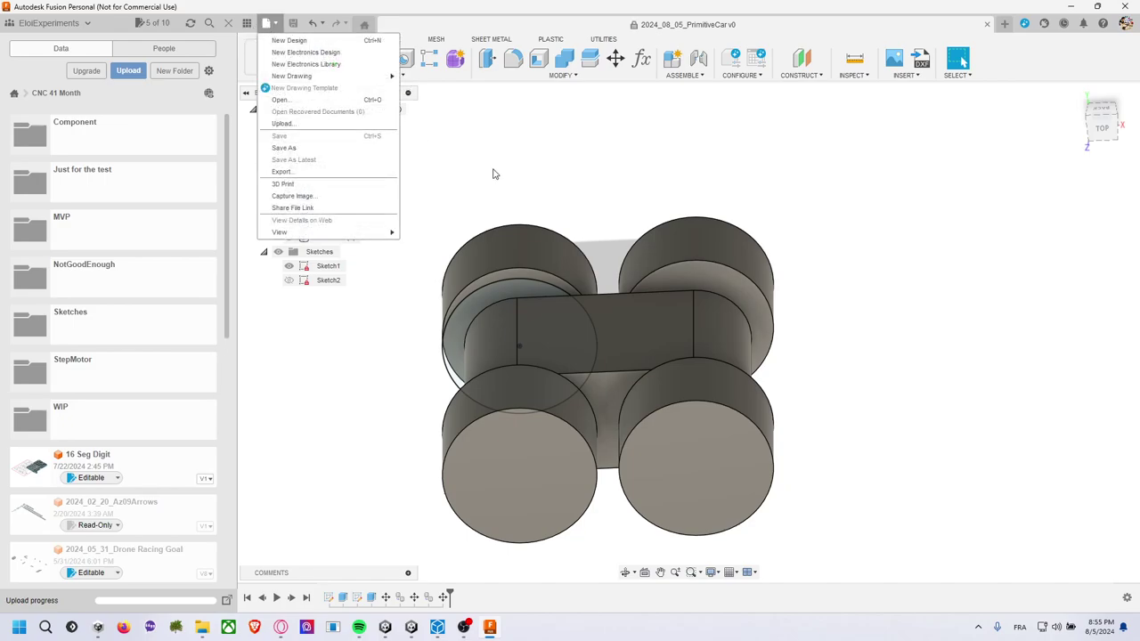
Start a Save As Mesh export of CarWheel and accept the OBJ settings.
{"action": "left_click", "coordinate": [481, 316]}
{"action": "left_click", "coordinate": [332, 180]}
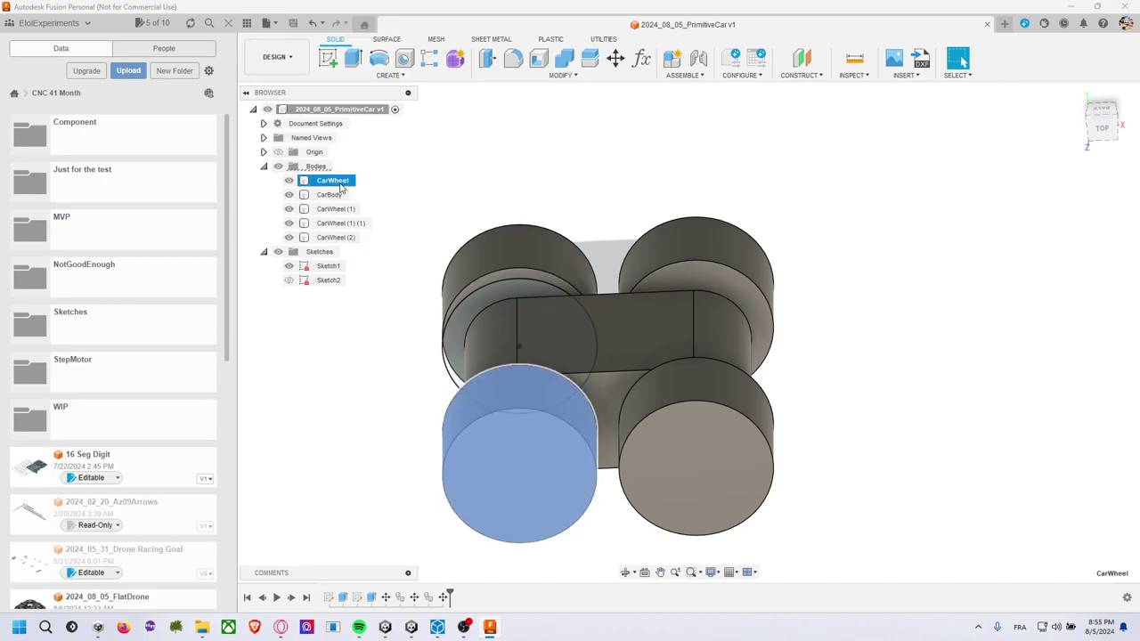
{"action": "right_click", "coordinate": [336, 183]}
{"action": "left_click", "coordinate": [389, 319]}
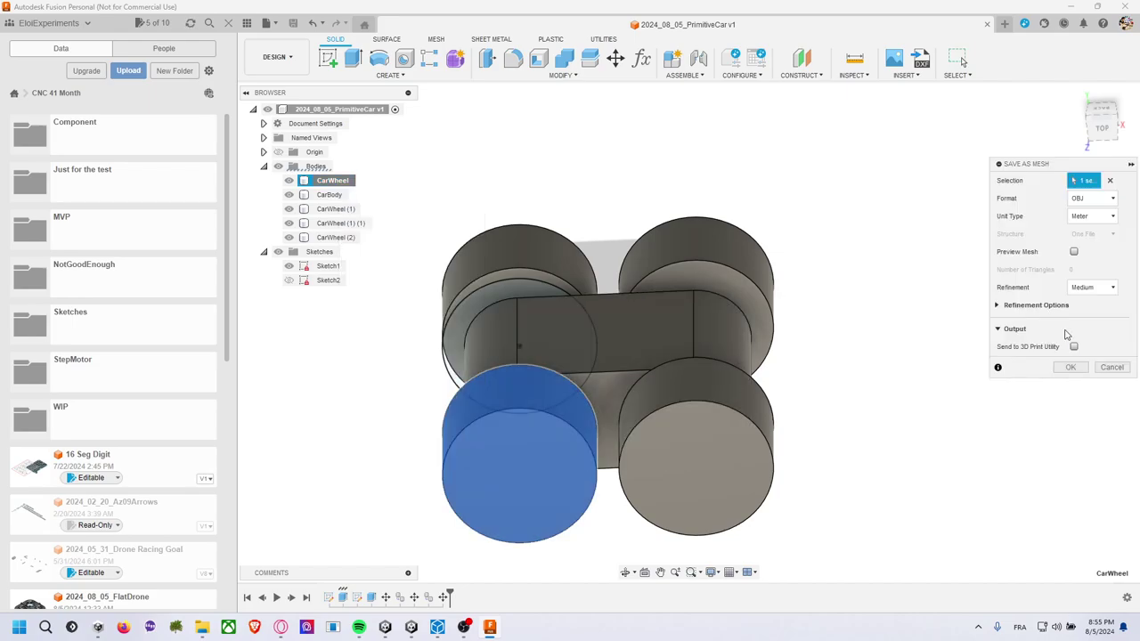
{"action": "left_click", "coordinate": [1071, 367]}
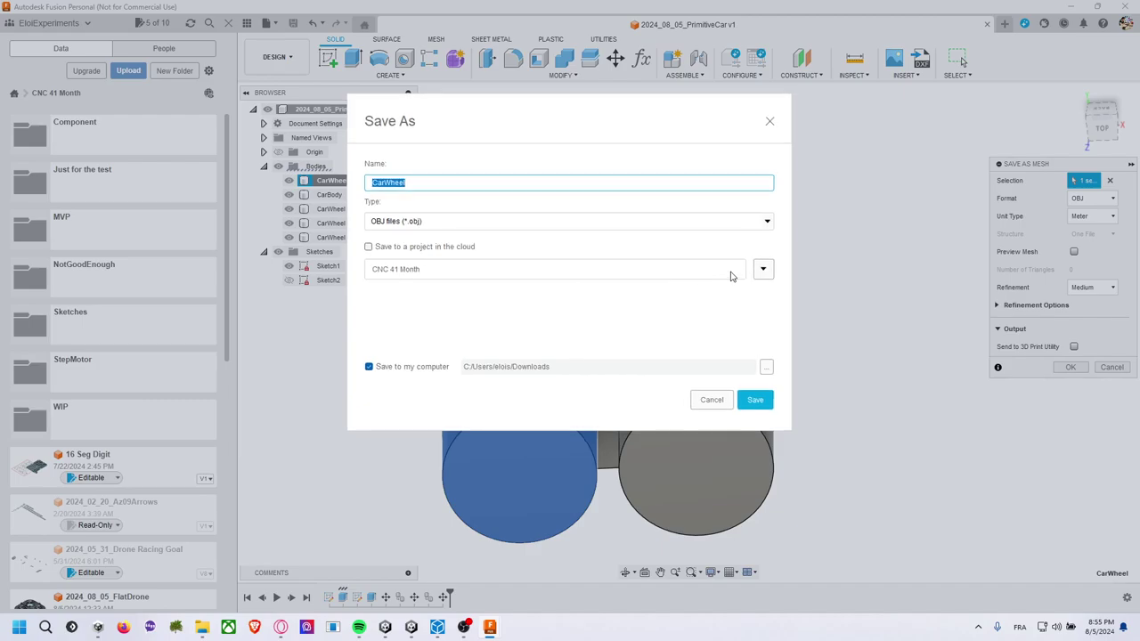
Save CarWheel.obj to the pasted PrimitiveCar folder path on the computer.
{"action": "left_click", "coordinate": [757, 272]}
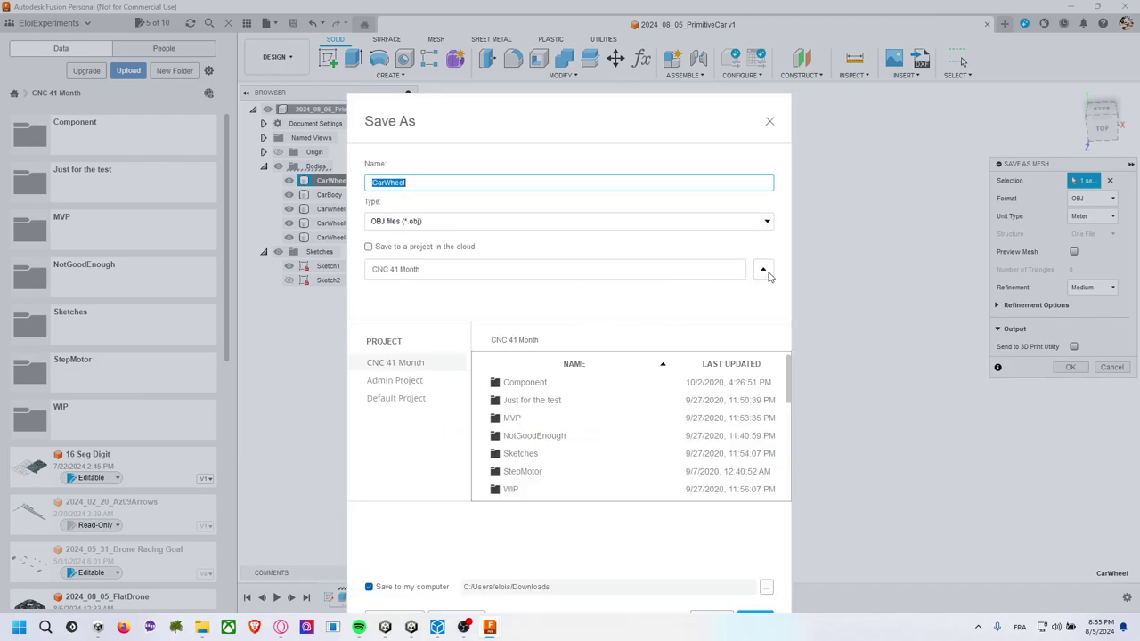
{"action": "left_click", "coordinate": [763, 270]}
{"action": "left_click", "coordinate": [767, 373]}
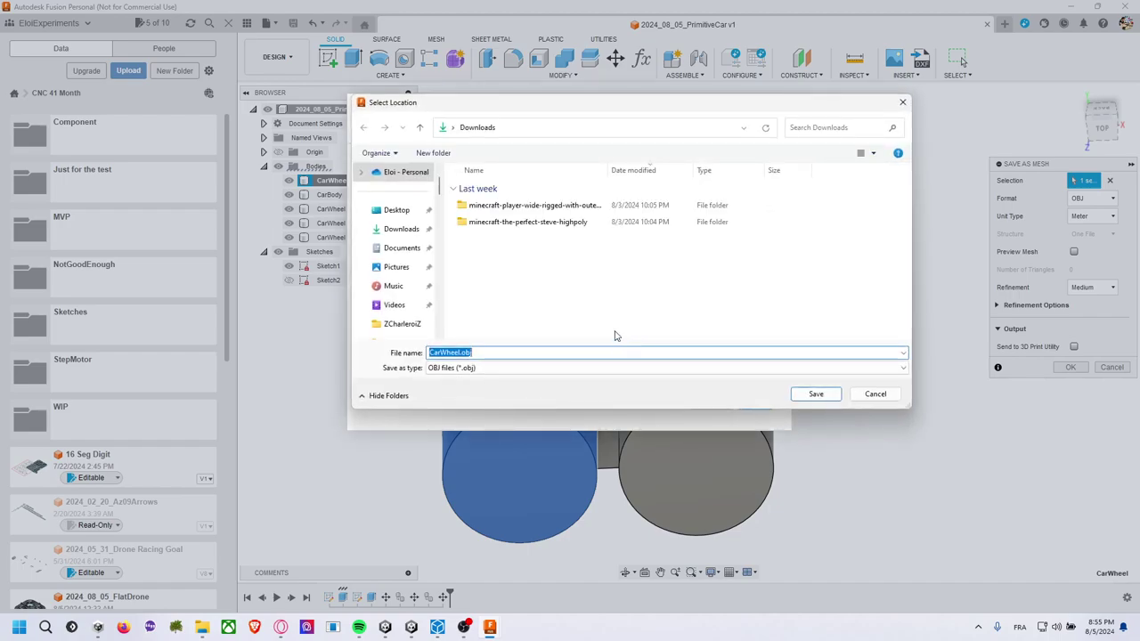
{"action": "left_click", "coordinate": [578, 127]}
{"action": "type", "text": "C:\\U\\Q\\Core\\Q_NoXR\\Assets\\00__PushNextToEloiLab\\2023_11_01_KidToyCarSkidSteeringCode\\3D\\Mesh\\PrimitiveCar"}
{"action": "key", "text": "Return"}
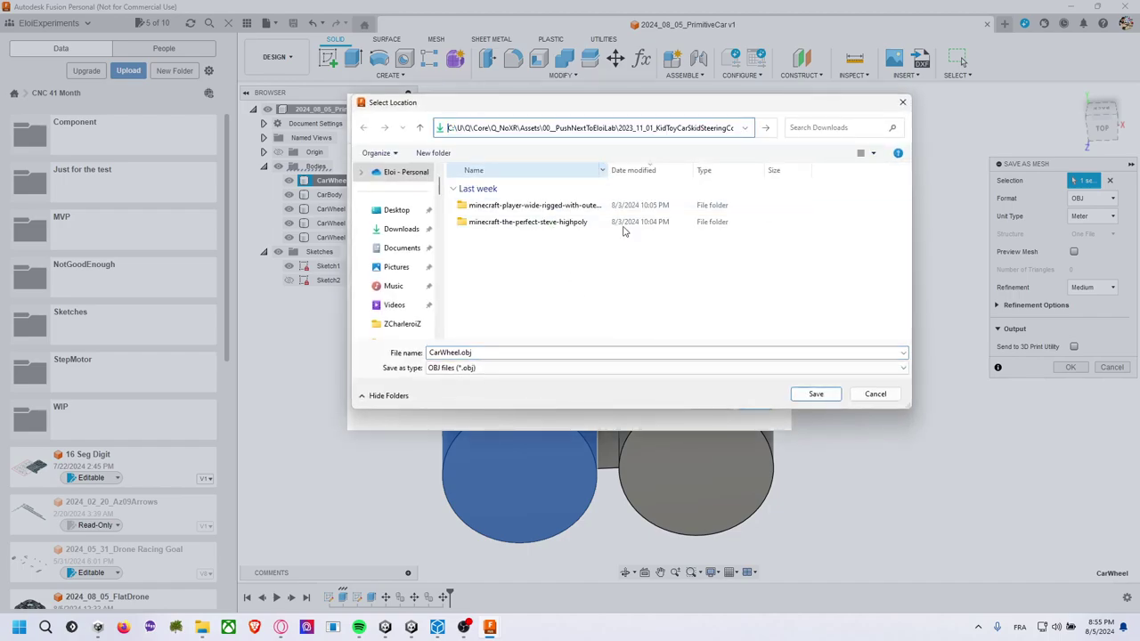
{"action": "left_click", "coordinate": [795, 394]}
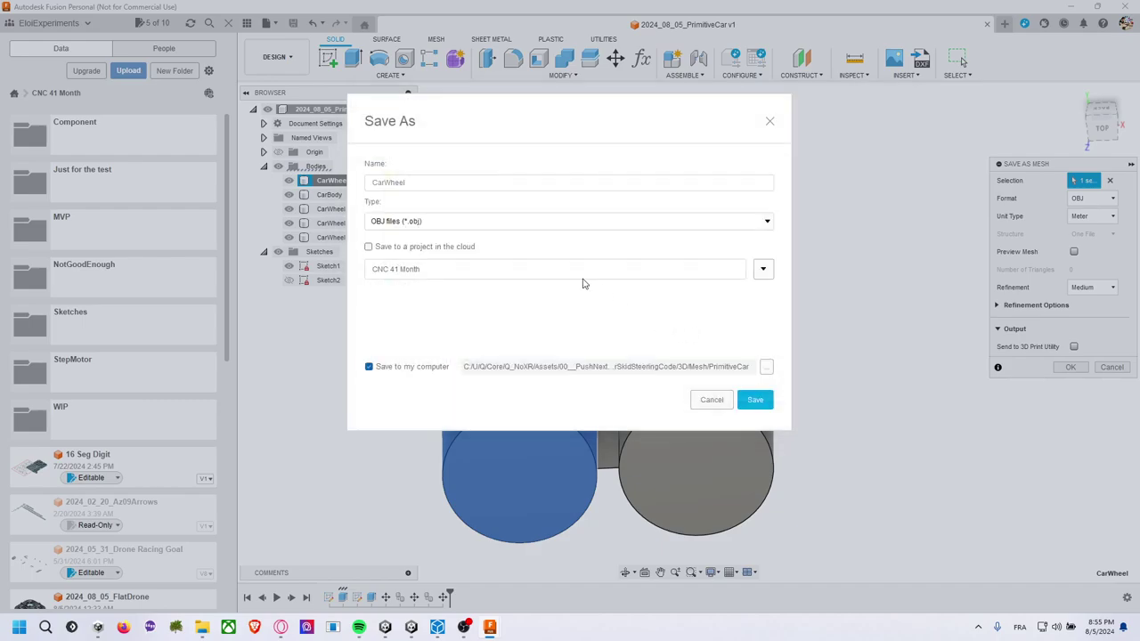
{"action": "left_click", "coordinate": [754, 400]}
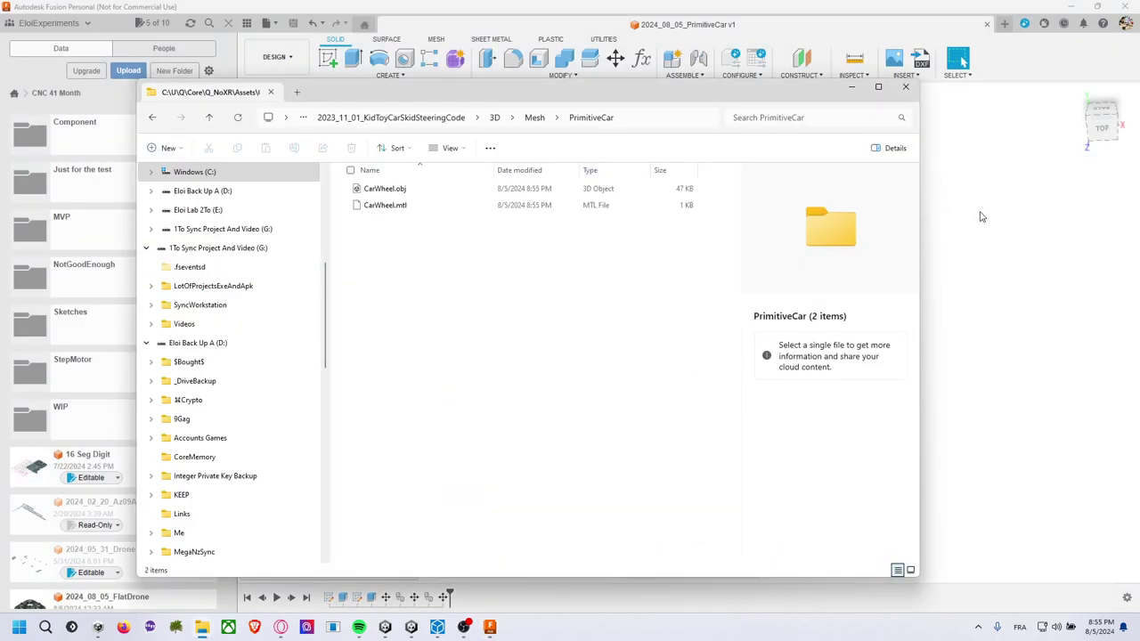
{"action": "key", "text": "alt+F4"}
{"action": "left_click", "coordinate": [334, 196]}
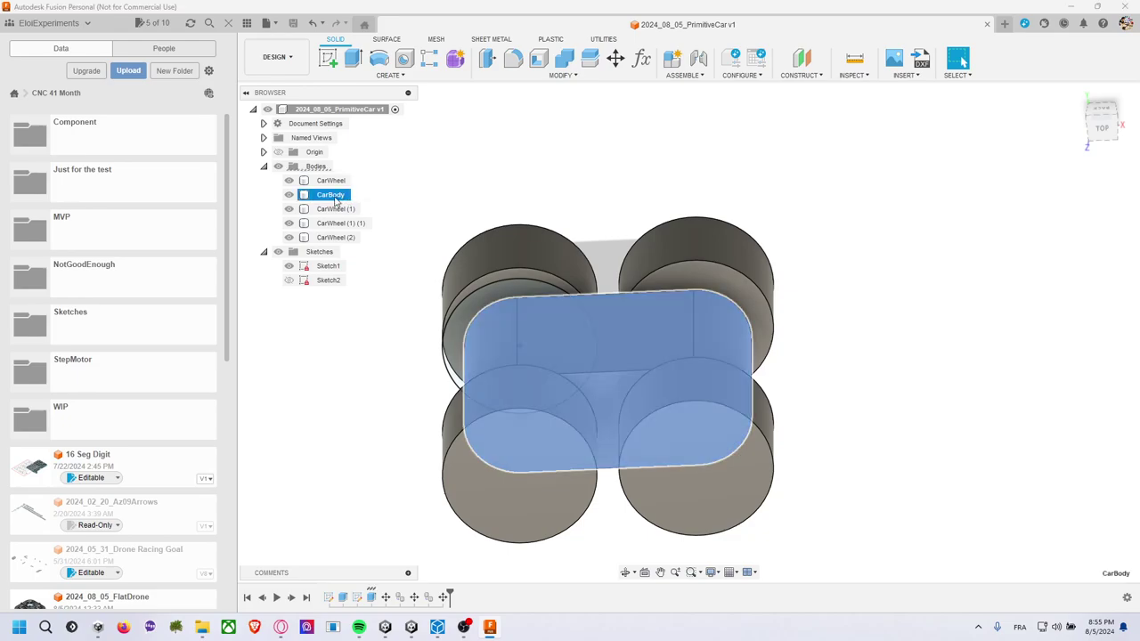
Save CarBody as CarBody.obj and CarBody.mtl in the PrimitiveCar folder using Save As Mesh.
{"action": "right_click", "coordinate": [334, 199]}
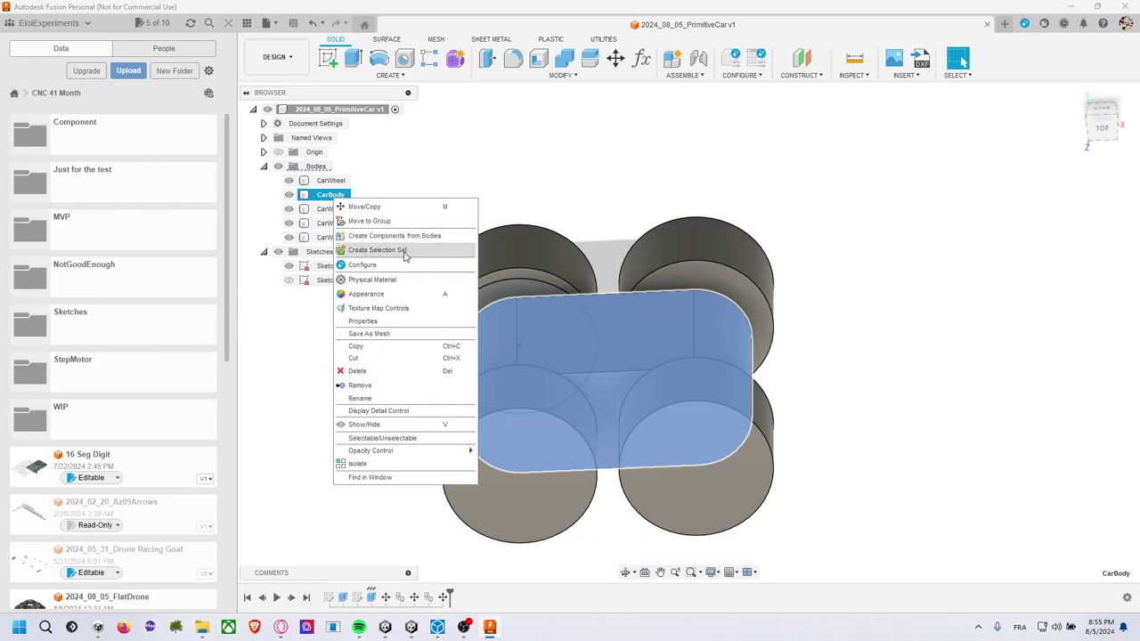
{"action": "left_click", "coordinate": [398, 335]}
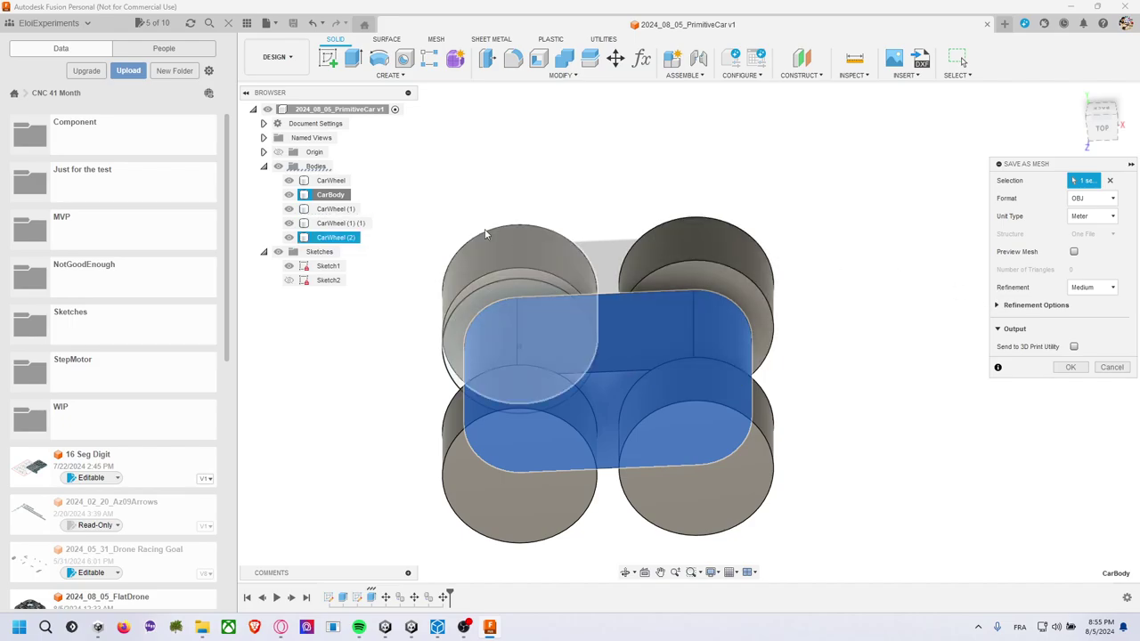
{"action": "left_click", "coordinate": [1071, 368]}
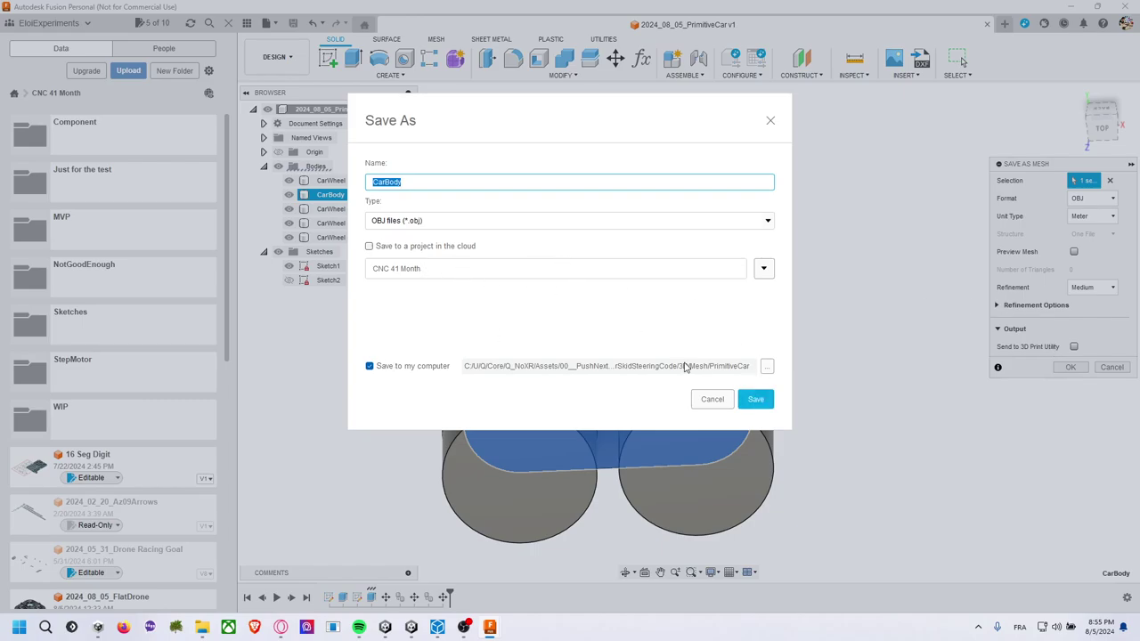
{"action": "left_click", "coordinate": [755, 399]}
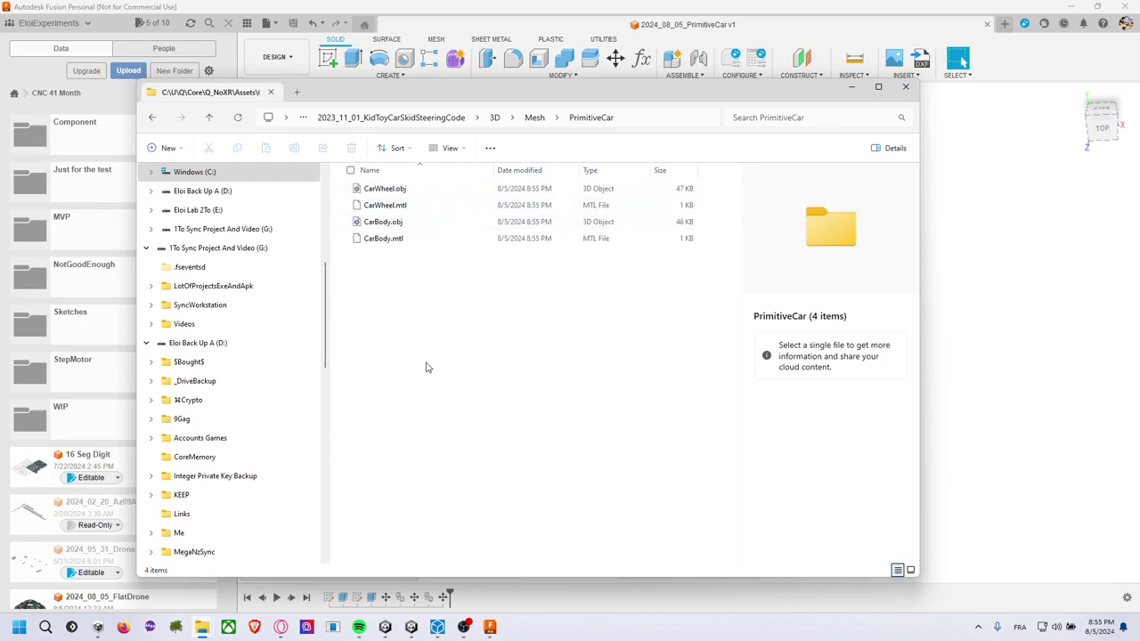
Review the four CarWheel and CarBody OBJ/MTL files, then close Explorer and the 2024_08_05_PrimitiveCar design.
{"action": "right_click", "coordinate": [437, 334]}
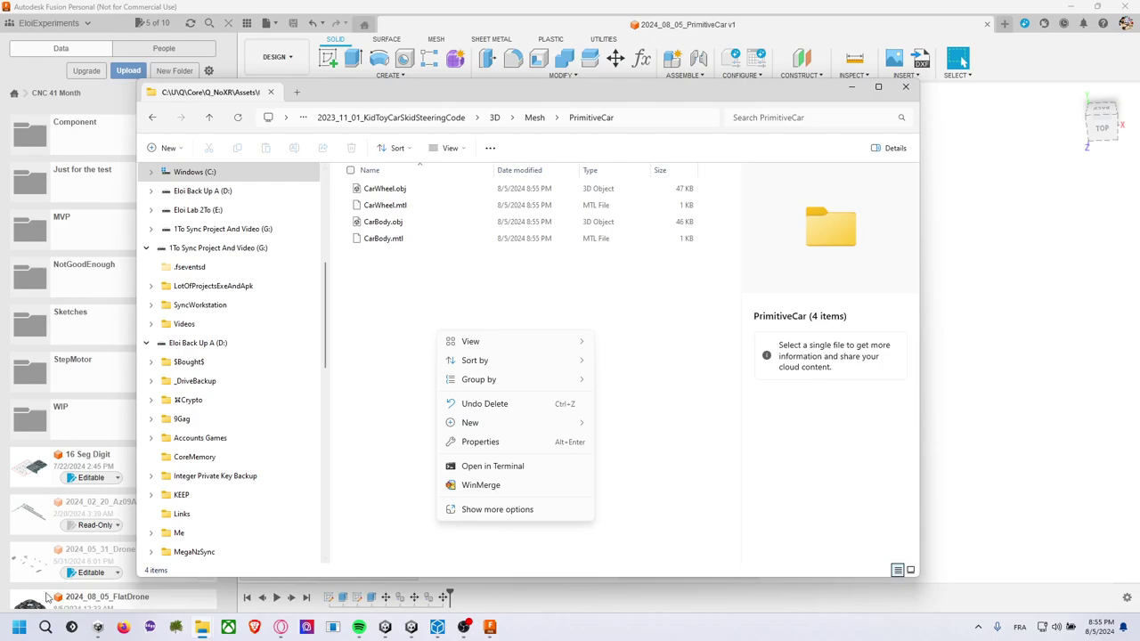
{"action": "left_click", "coordinate": [626, 116]}
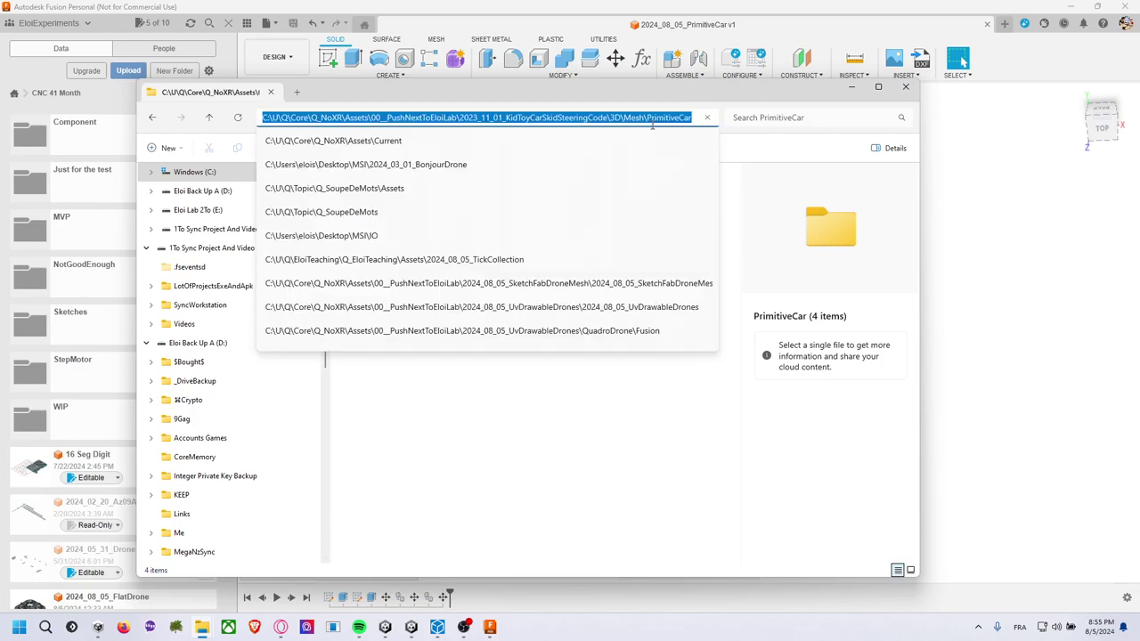
{"action": "left_click", "coordinate": [601, 487]}
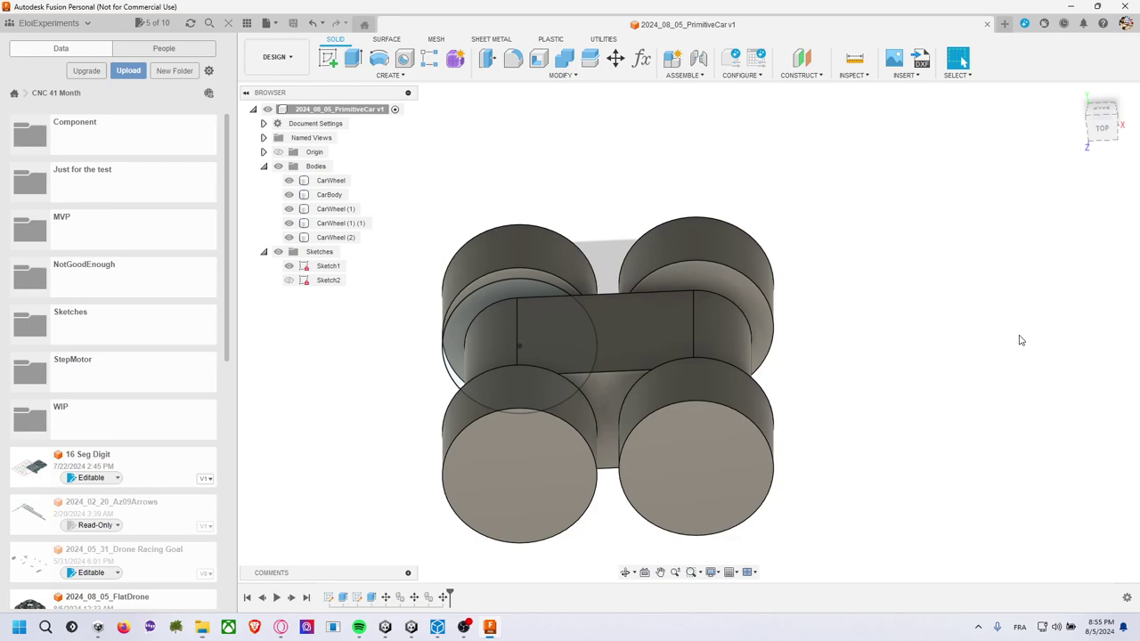
{"action": "left_click", "coordinate": [1024, 346]}
{"action": "left_click", "coordinate": [1126, 9]}
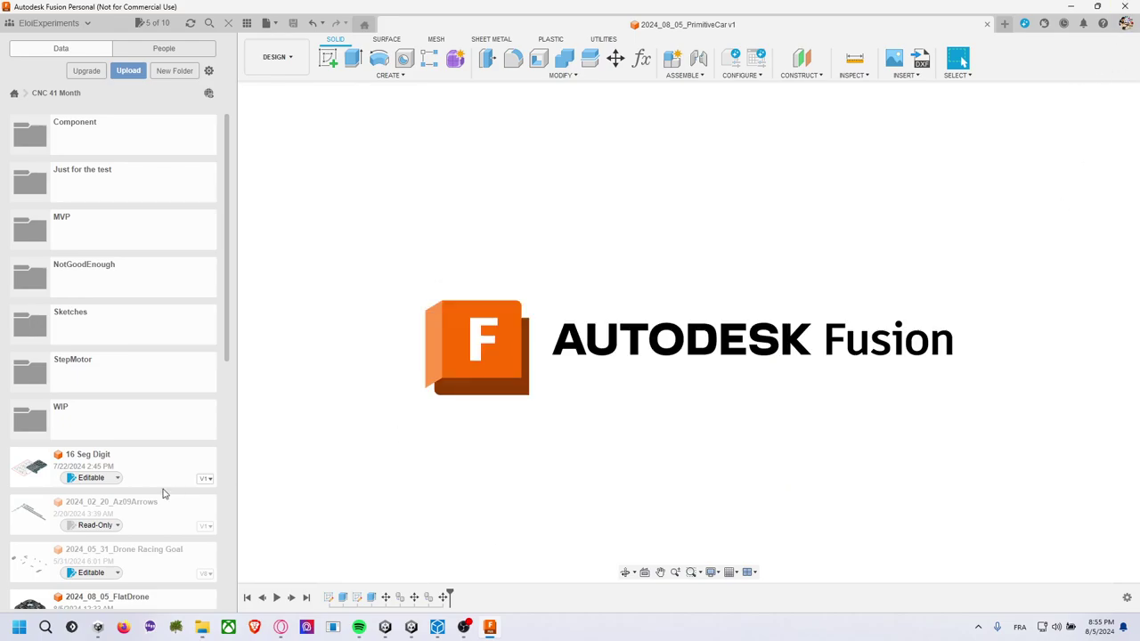
Launch Blender 4.1 and delete the default camera, cube and light.
{"action": "left_click", "coordinate": [17, 627]}
{"action": "type", "text": "blender"}
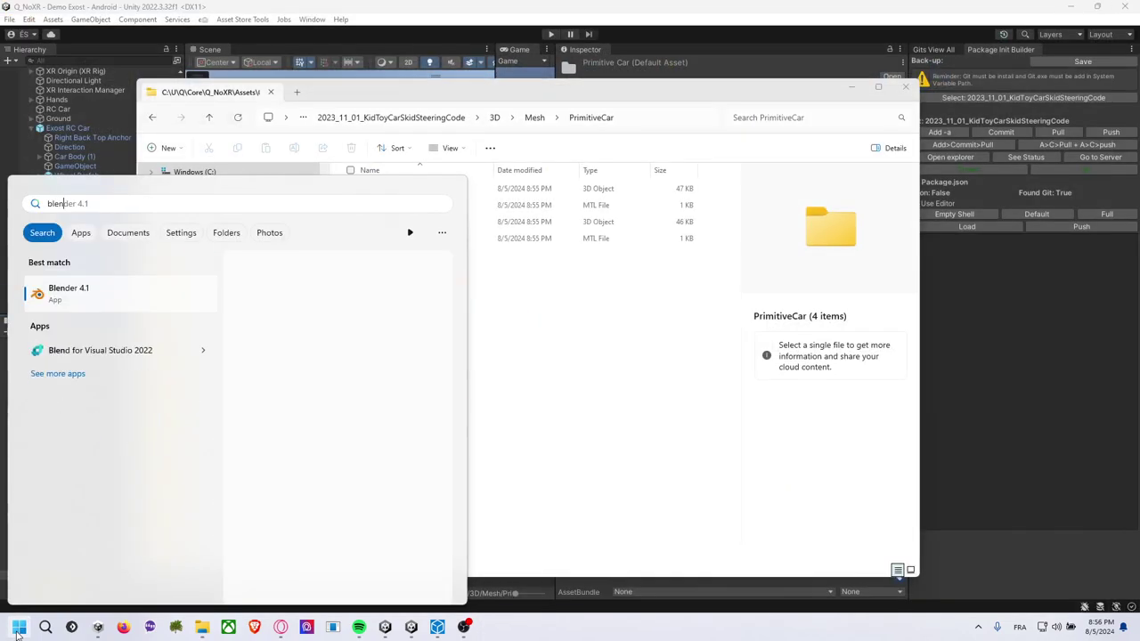
{"action": "left_click", "coordinate": [18, 628]}
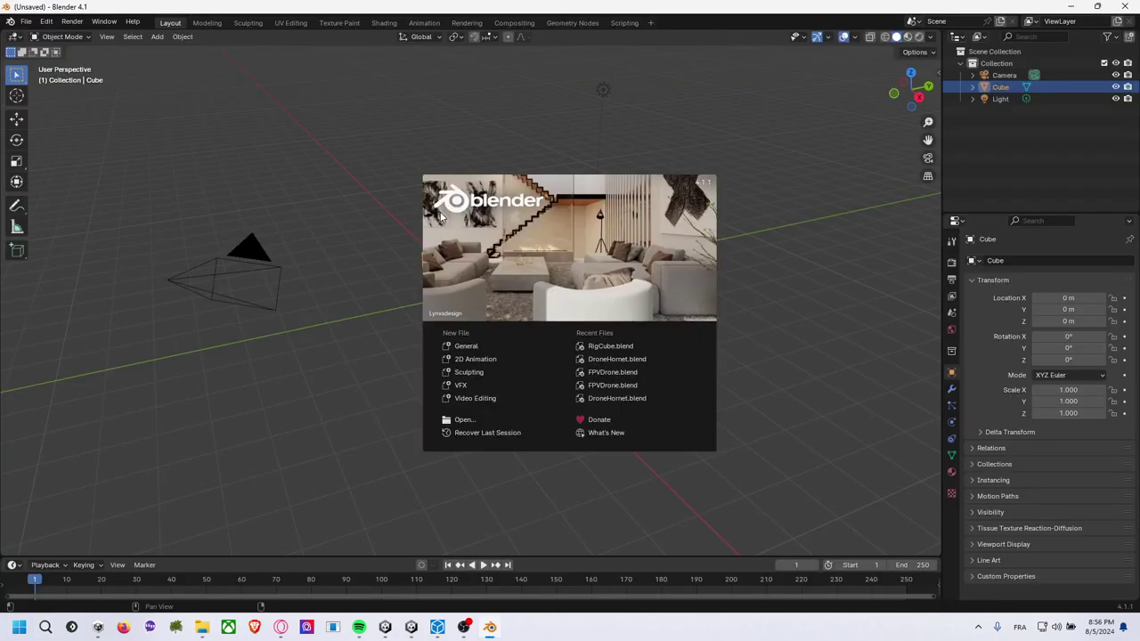
{"action": "left_click", "coordinate": [256, 159]}
{"action": "key", "text": "a"}
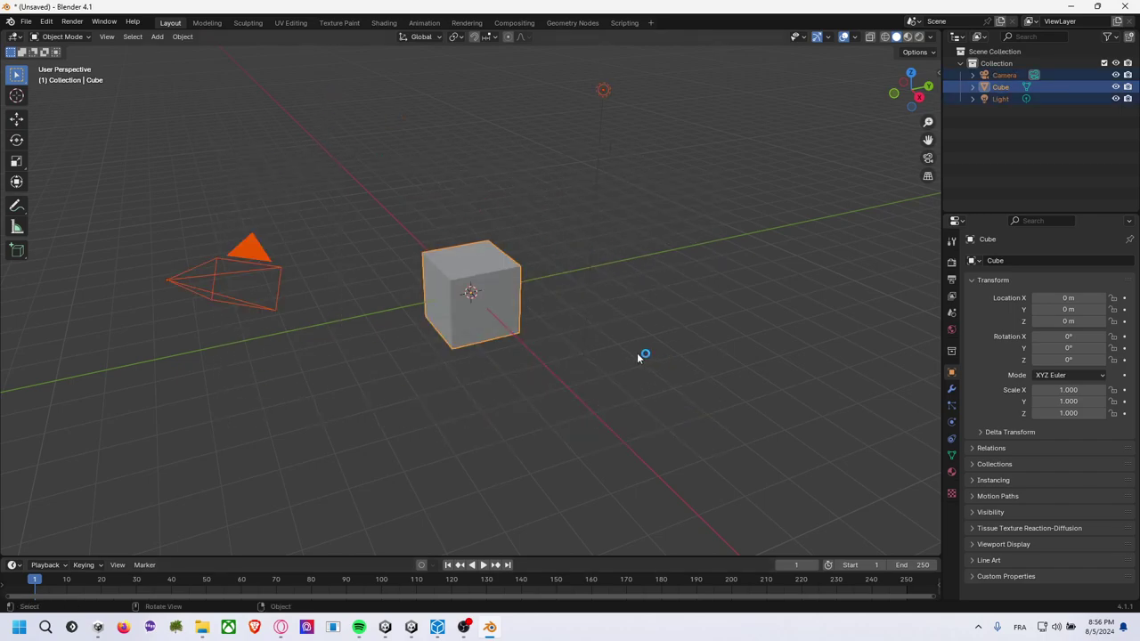
{"action": "key", "text": "Delete"}
Import CarBody.obj and CarWheel.obj from the PrimitiveCar folder as Wavefront OBJ.
{"action": "left_click", "coordinate": [26, 20]}
{"action": "mouse_move", "coordinate": [46, 189]}
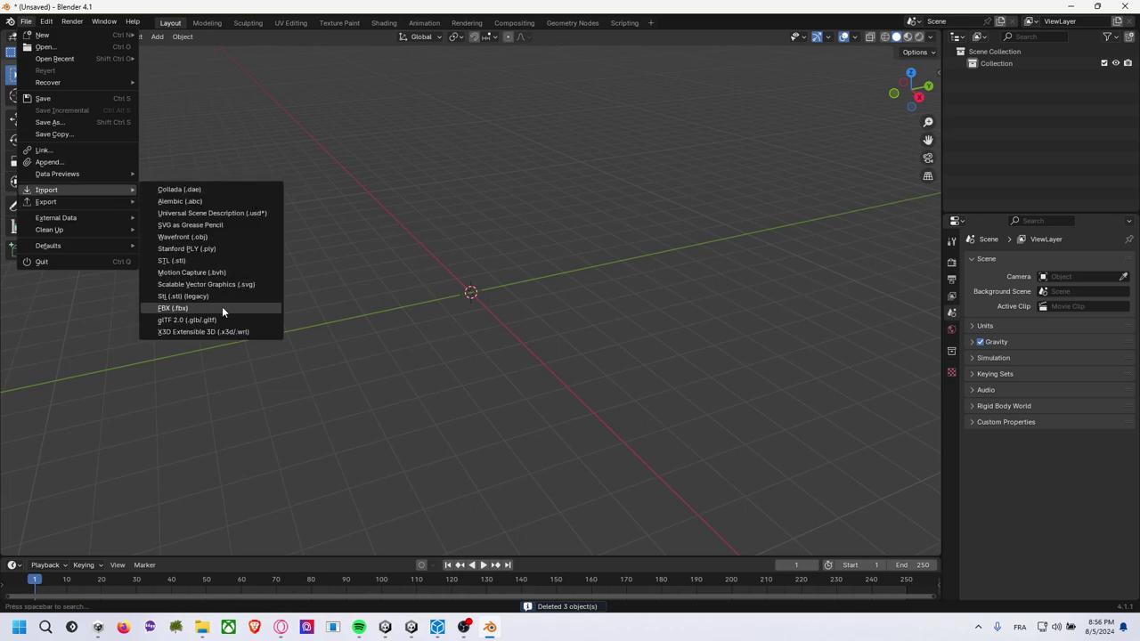
{"action": "left_click", "coordinate": [216, 235]}
{"action": "left_click", "coordinate": [615, 147]}
{"action": "key", "text": "ctrl+v"}
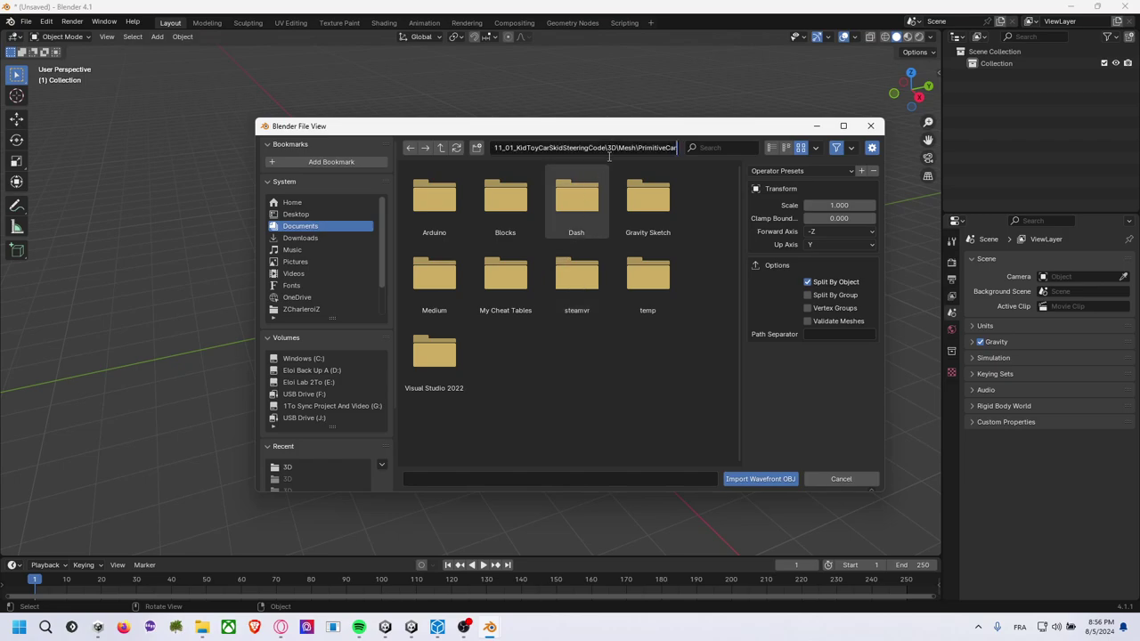
{"action": "key", "text": "Return"}
{"action": "left_click", "coordinate": [505, 204]}
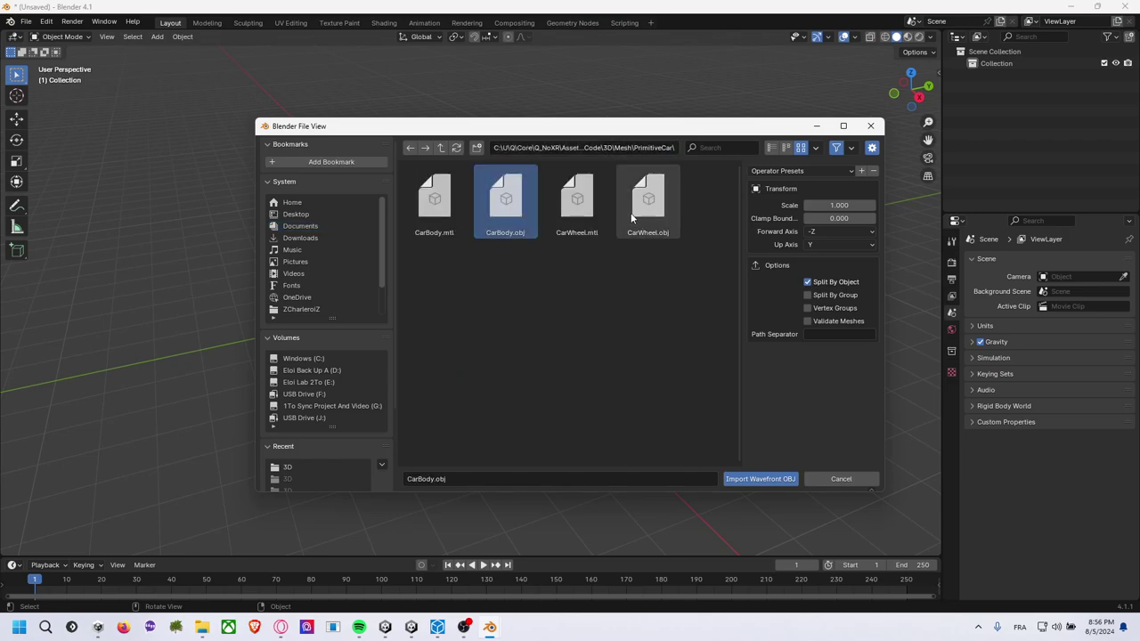
{"action": "left_click", "coordinate": [648, 200], "text": "ctrl"}
{"action": "left_click", "coordinate": [762, 480]}
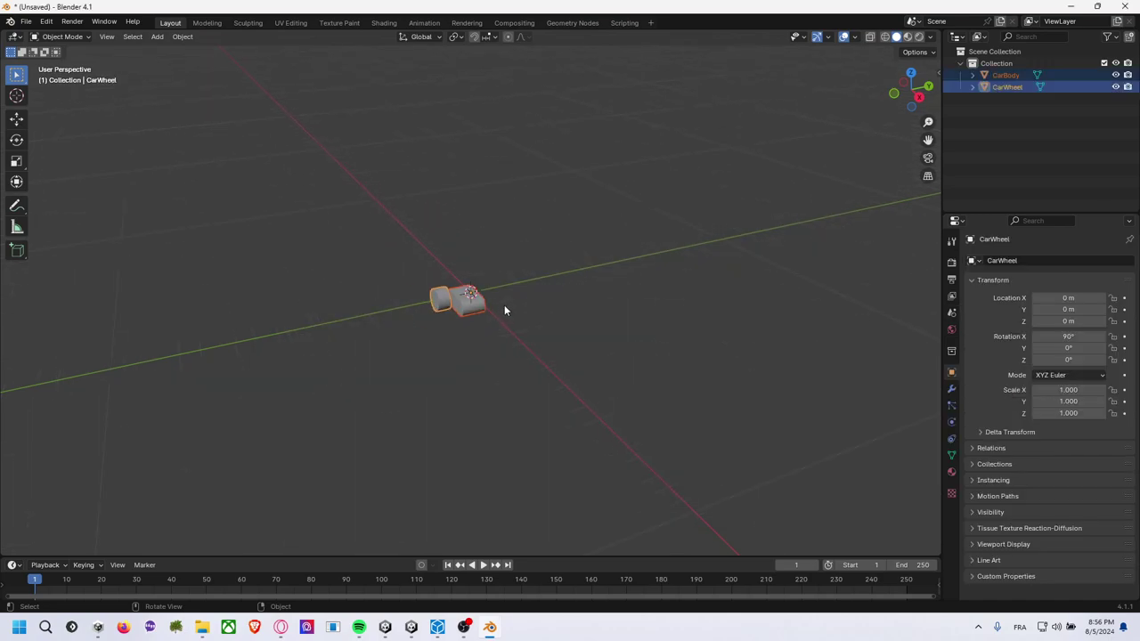
Zoom around the imported car, then add and delete a reference cube at the origin.
{"action": "scroll", "coordinate": [504, 303], "scroll_direction": "down", "scroll_amount": 2}
{"action": "scroll", "coordinate": [536, 277], "scroll_direction": "down", "scroll_amount": 5}
{"action": "scroll", "coordinate": [520, 266], "scroll_direction": "up", "scroll_amount": 5}
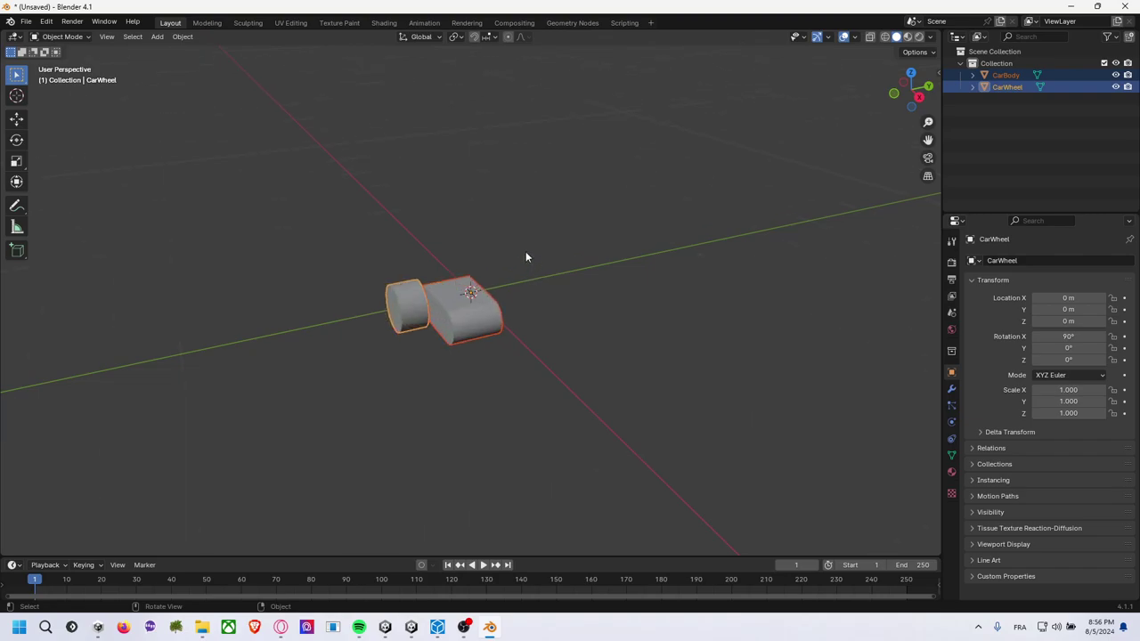
{"action": "scroll", "coordinate": [525, 251], "scroll_direction": "down", "scroll_amount": 5}
{"action": "left_click", "coordinate": [410, 201]}
{"action": "left_click", "coordinate": [158, 36]}
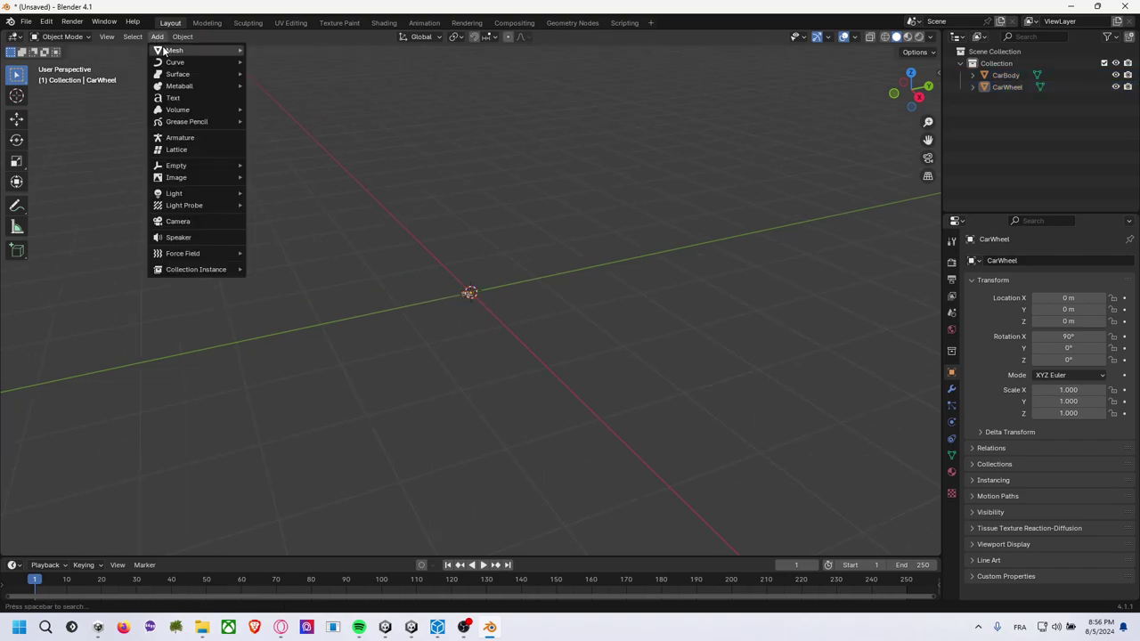
{"action": "left_click", "coordinate": [269, 62]}
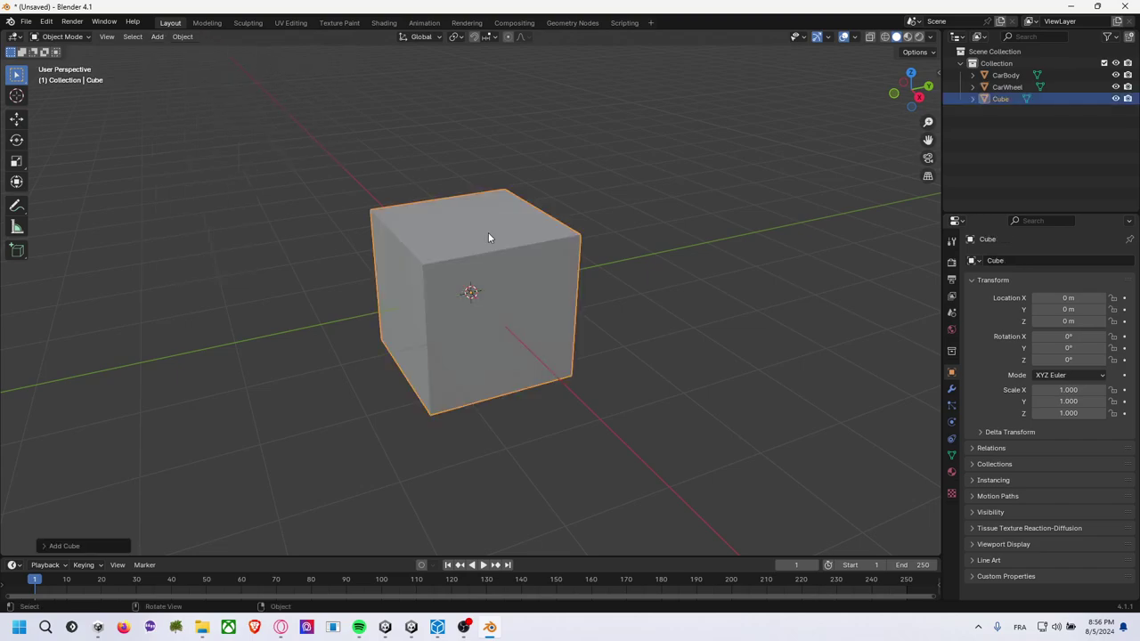
{"action": "key", "text": "Delete"}
Select CarWheel and switch to Top Orthographic view via the gizmo's Z axis.
{"action": "scroll", "coordinate": [484, 294], "scroll_direction": "up", "scroll_amount": 5}
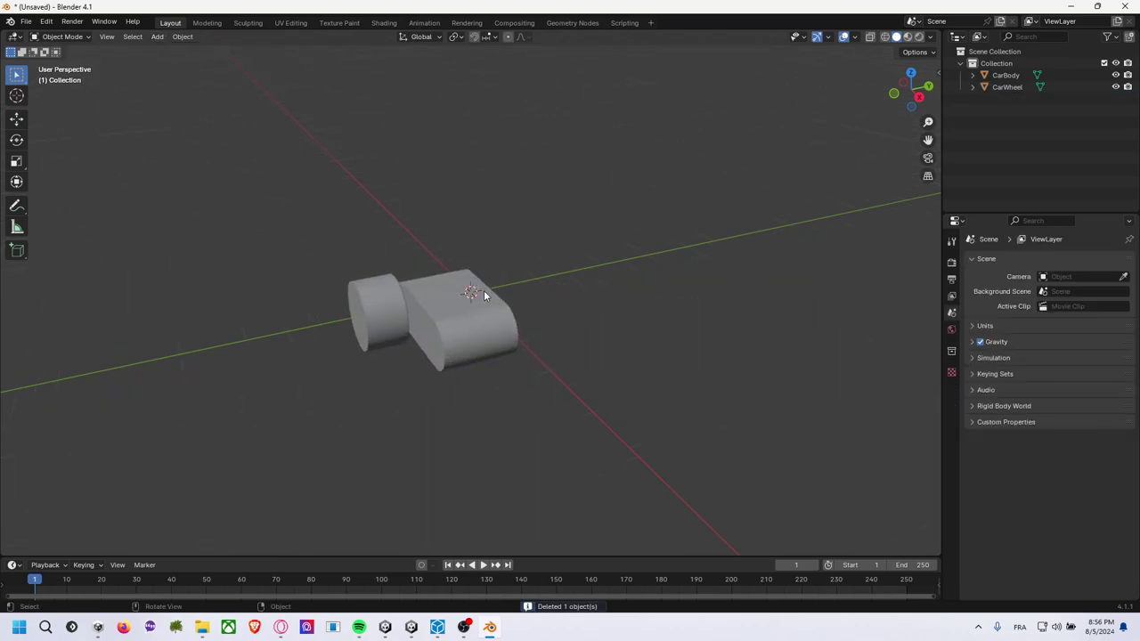
{"action": "scroll", "coordinate": [485, 294], "scroll_direction": "up", "scroll_amount": 2}
{"action": "middle_click_drag", "start_coordinate": [578, 257], "coordinate": [562, 287]}
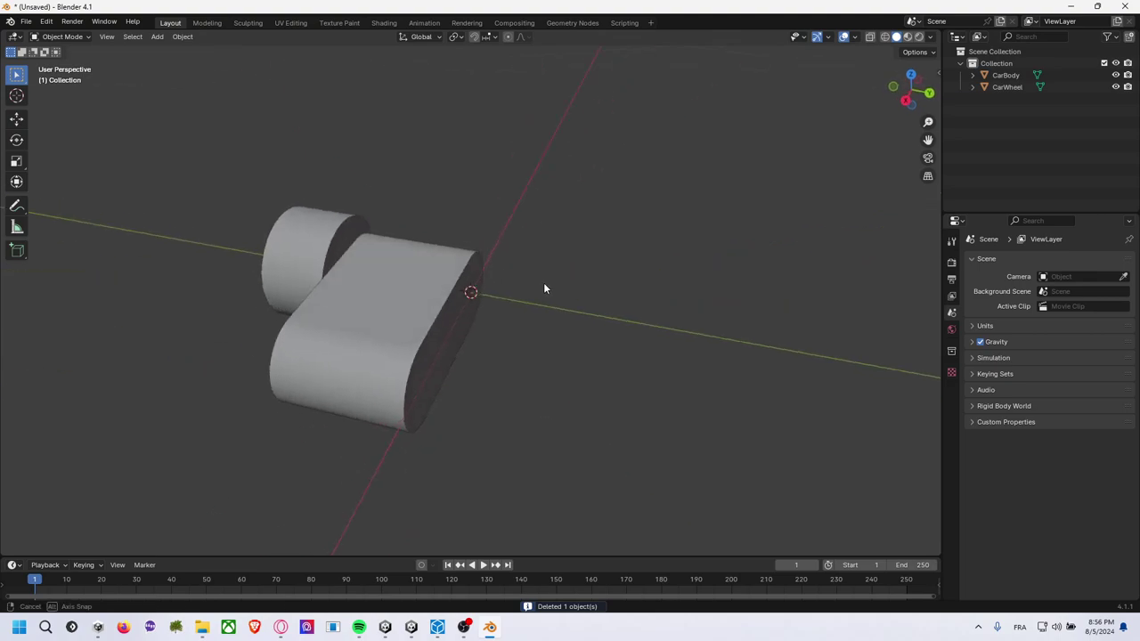
{"action": "left_click", "coordinate": [287, 306]}
{"action": "middle_click_drag", "start_coordinate": [415, 254], "coordinate": [407, 269]}
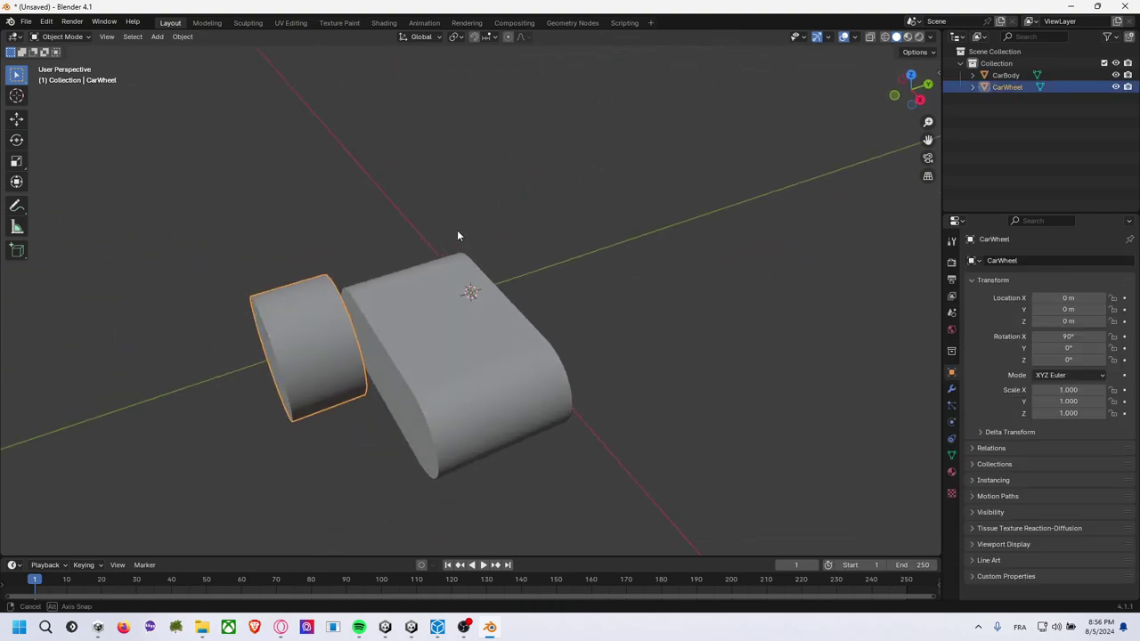
{"action": "left_click", "coordinate": [407, 269]}
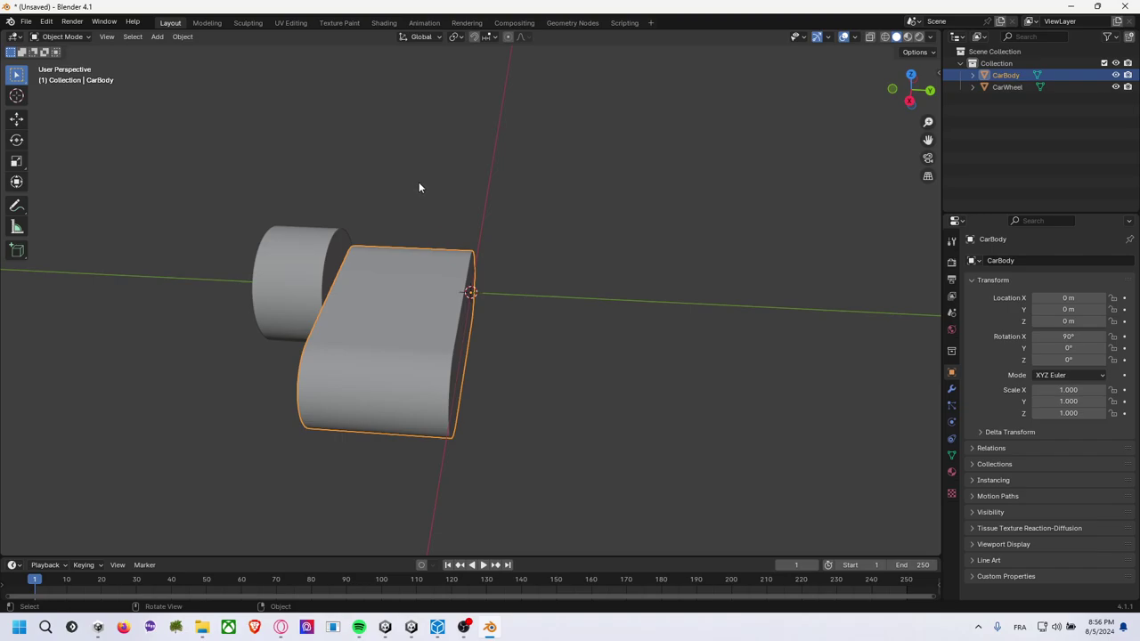
{"action": "left_click", "coordinate": [419, 187]}
{"action": "mouse_move", "coordinate": [411, 192]}
{"action": "middle_mouse_down"}
{"action": "mouse_move", "coordinate": [402, 199]}
{"action": "mouse_move", "coordinate": [415, 223]}
{"action": "middle_mouse_up"}
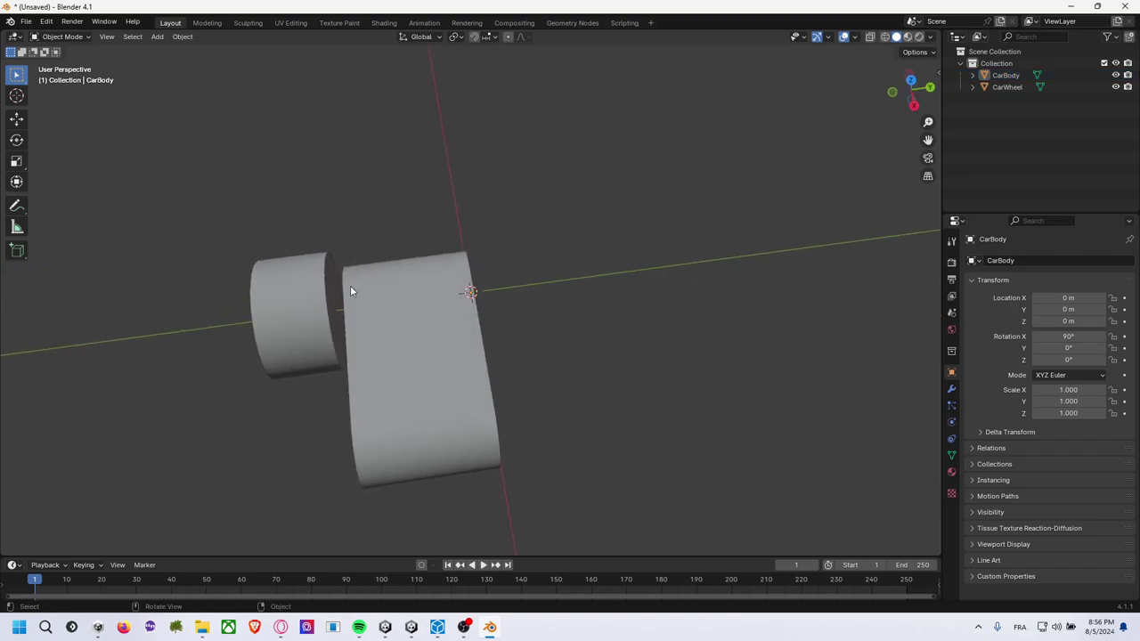
{"action": "left_click", "coordinate": [320, 286]}
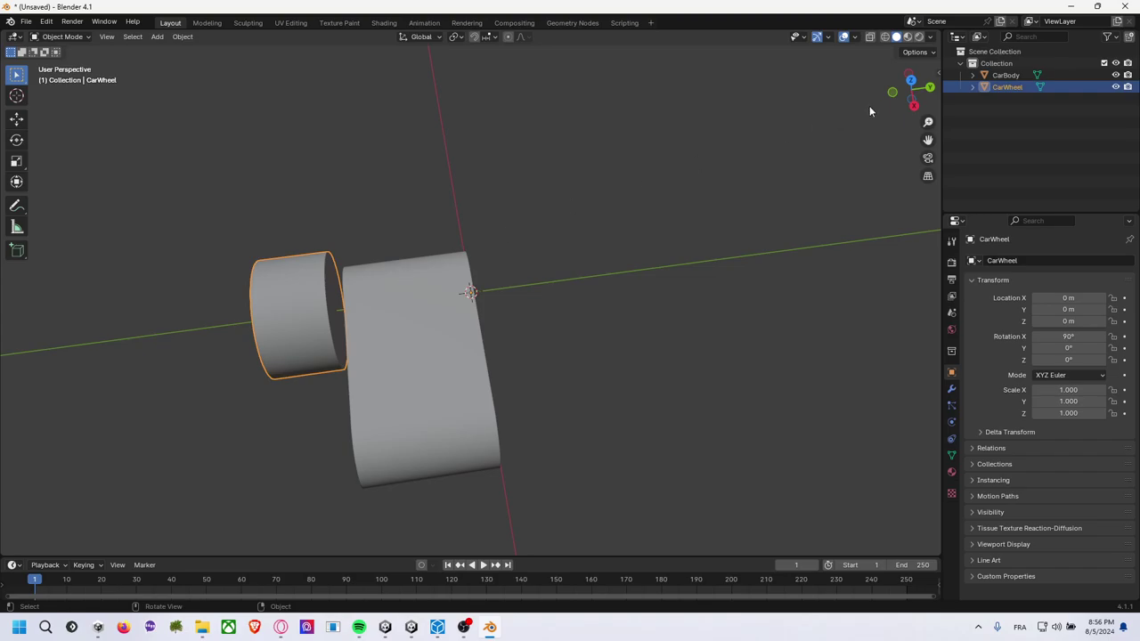
{"action": "left_click", "coordinate": [910, 80]}
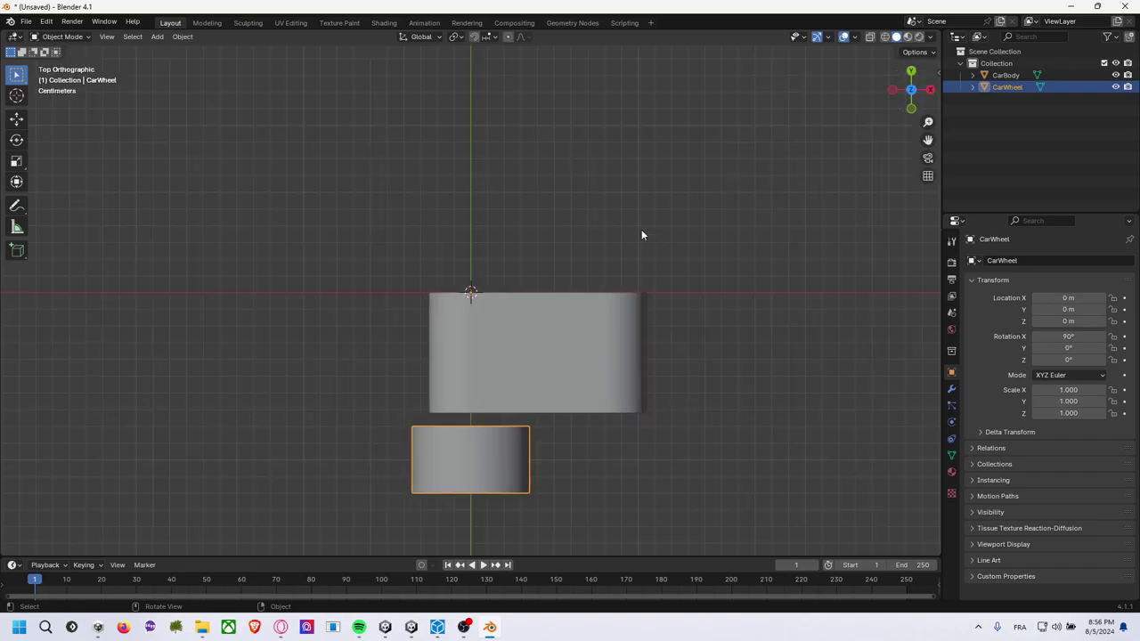
Enter Edit Mode on CarWheel and select all of its geometry.
{"action": "left_click", "coordinate": [18, 118]}
{"action": "left_click", "coordinate": [61, 37]}
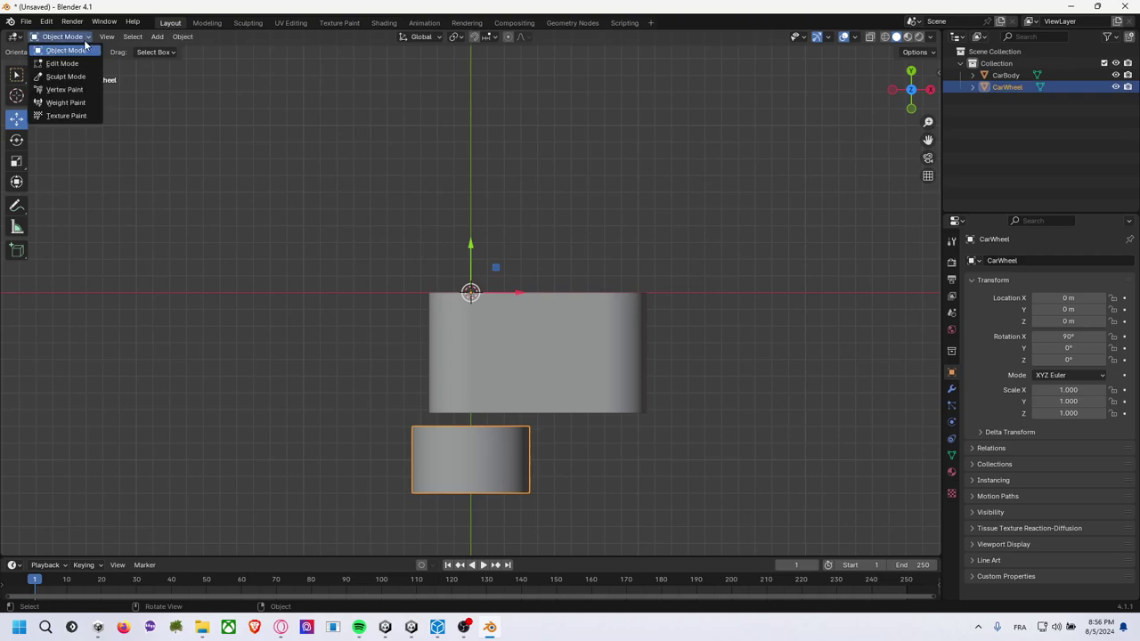
{"action": "left_click", "coordinate": [85, 62]}
{"action": "left_click_drag", "start_coordinate": [375, 408], "coordinate": [613, 524]}
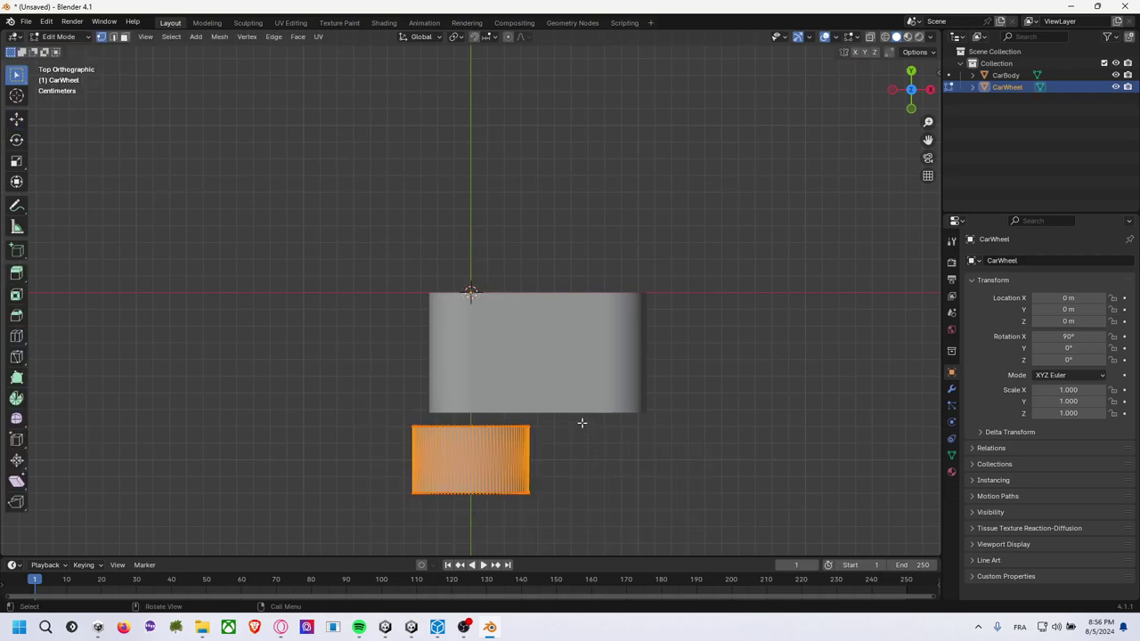
{"action": "left_click", "coordinate": [606, 436]}
{"action": "key", "text": "a"}
Move the wheel mesh up along Y until its top edge sits on the X axis.
{"action": "left_click", "coordinate": [18, 120]}
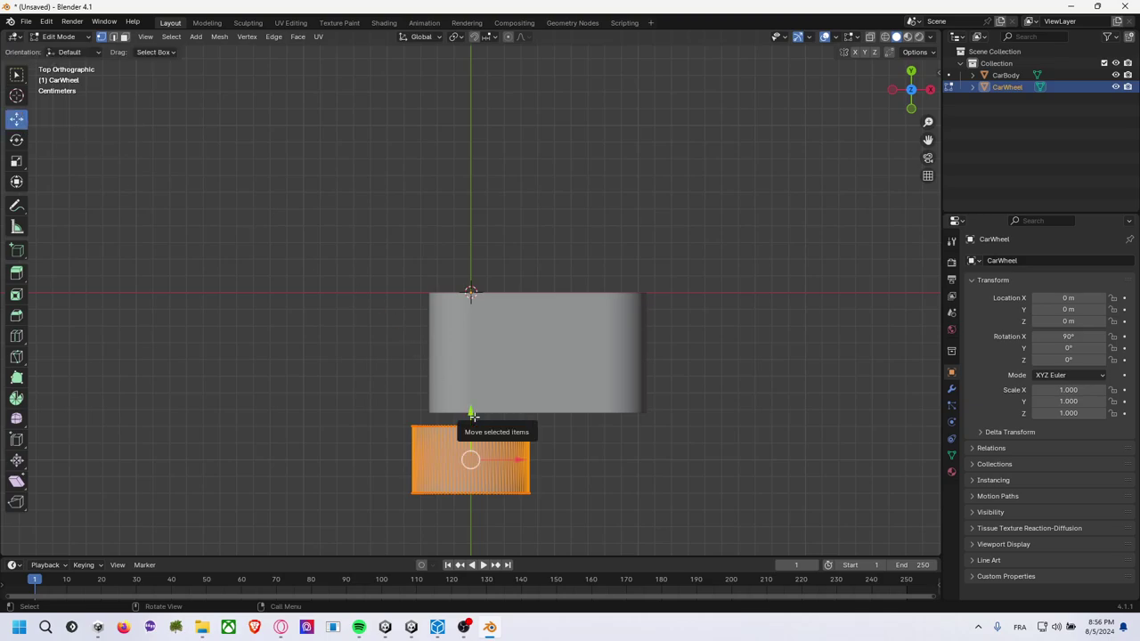
{"action": "left_click_drag", "start_coordinate": [472, 413], "coordinate": [507, 281]}
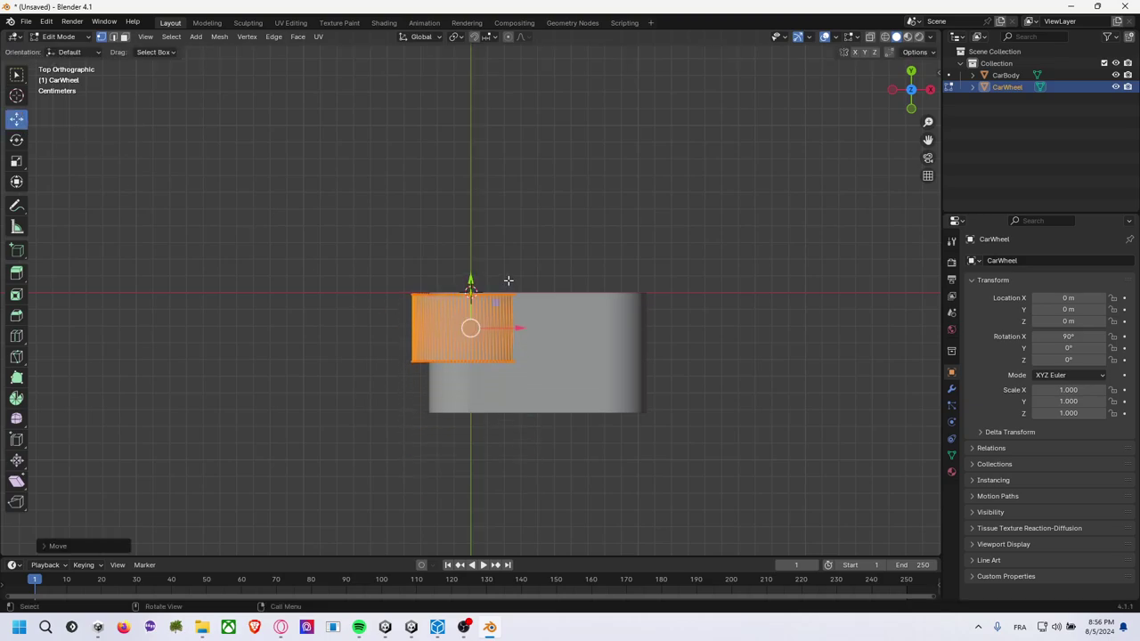
{"action": "scroll", "coordinate": [478, 428], "scroll_direction": "up", "scroll_amount": 6}
{"action": "scroll", "coordinate": [478, 428], "scroll_direction": "up", "scroll_amount": 6}
{"action": "scroll", "coordinate": [478, 429], "scroll_direction": "down", "scroll_amount": 3}
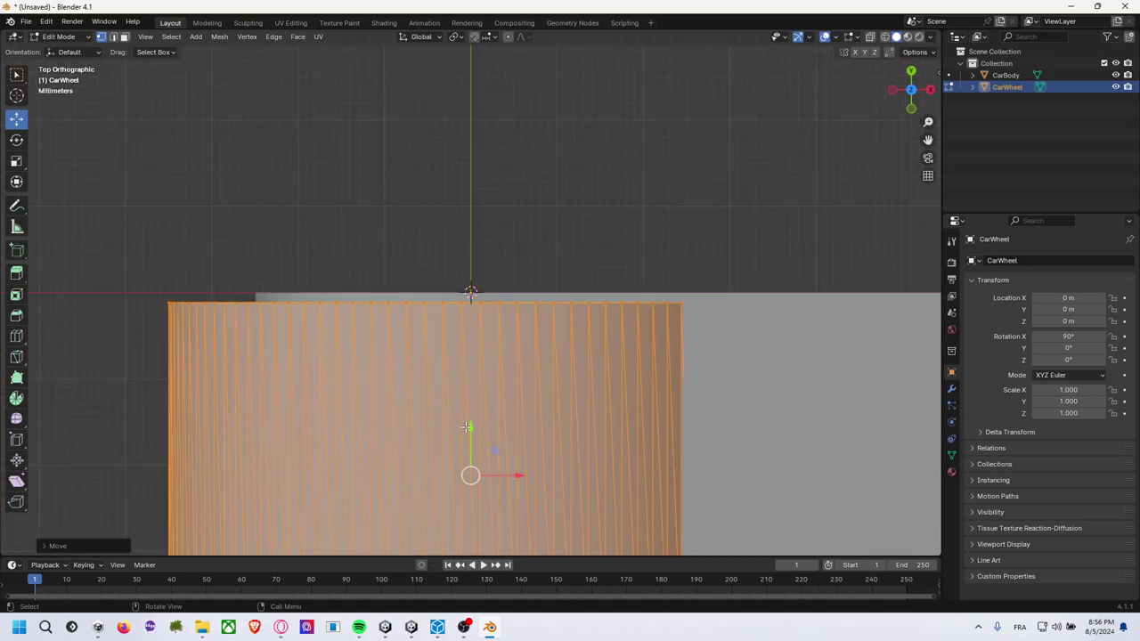
{"action": "left_click_drag", "start_coordinate": [467, 428], "coordinate": [468, 416]}
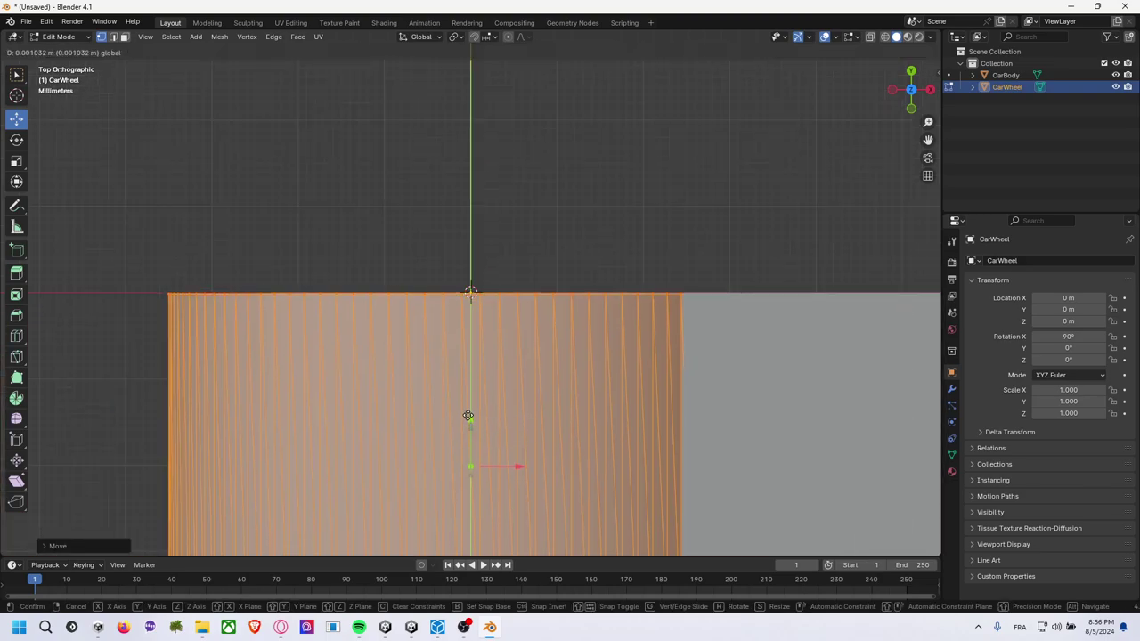
{"action": "left_click", "coordinate": [573, 251]}
{"action": "scroll", "coordinate": [584, 258], "scroll_direction": "down", "scroll_amount": 8}
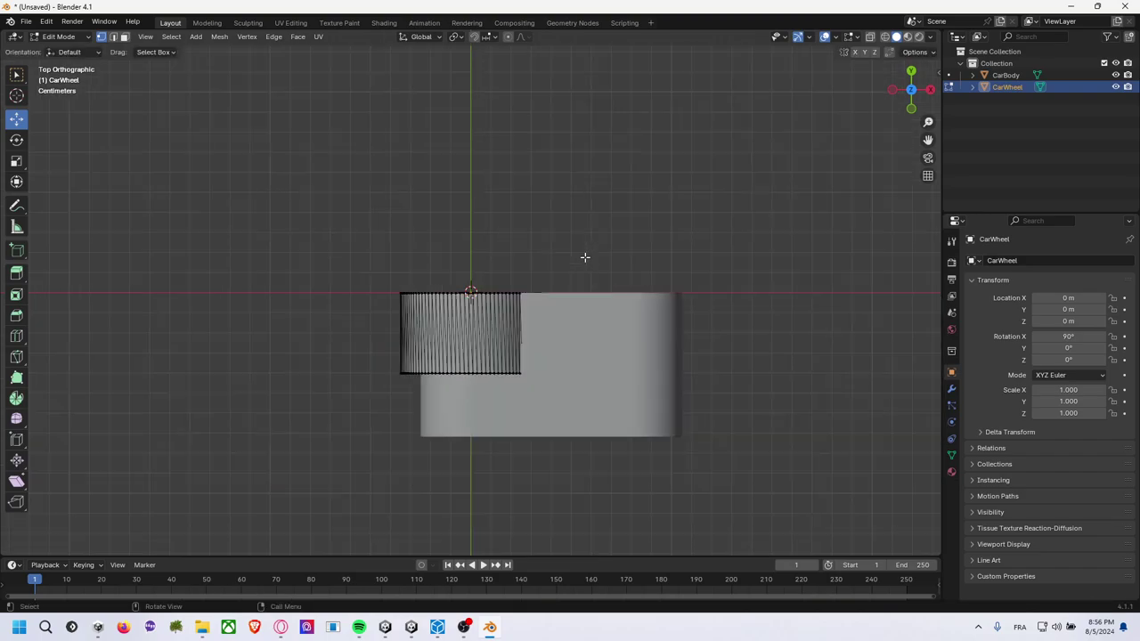
{"action": "scroll", "coordinate": [585, 257], "scroll_direction": "up", "scroll_amount": 2}
{"action": "scroll", "coordinate": [560, 262], "scroll_direction": "up", "scroll_amount": 3}
{"action": "mouse_move", "coordinate": [554, 262]}
{"action": "middle_mouse_down"}
{"action": "mouse_move", "coordinate": [496, 244]}
{"action": "mouse_move", "coordinate": [383, 167]}
{"action": "mouse_move", "coordinate": [534, 222]}
{"action": "middle_mouse_up"}
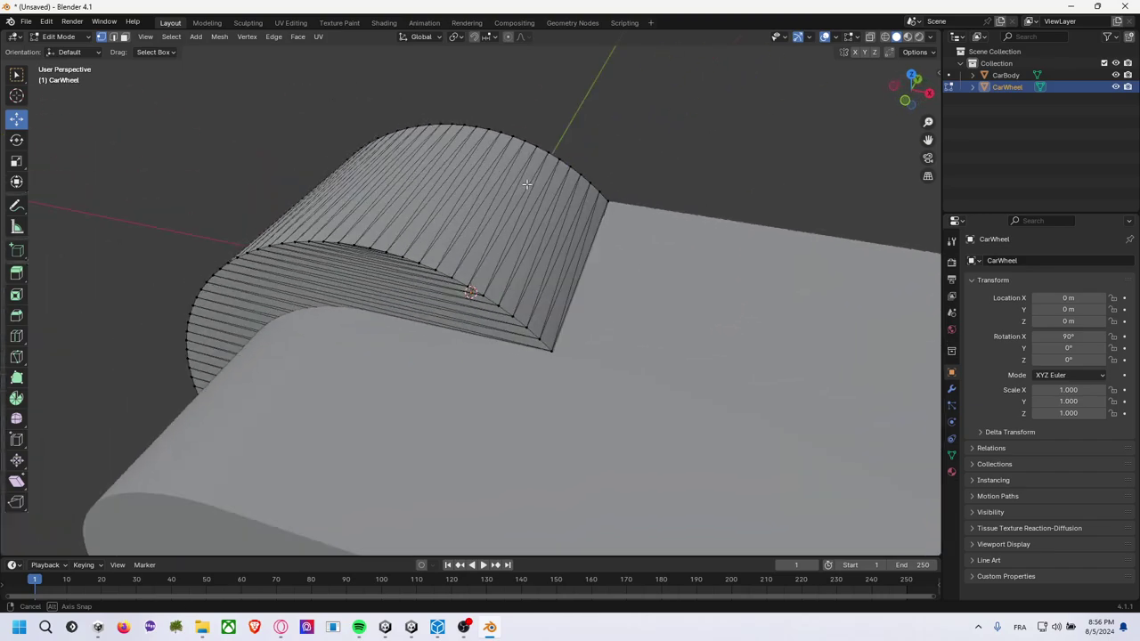
Hide the car body and select a first edge on the wheel's top rim in edge mode.
{"action": "left_click", "coordinate": [1116, 75]}
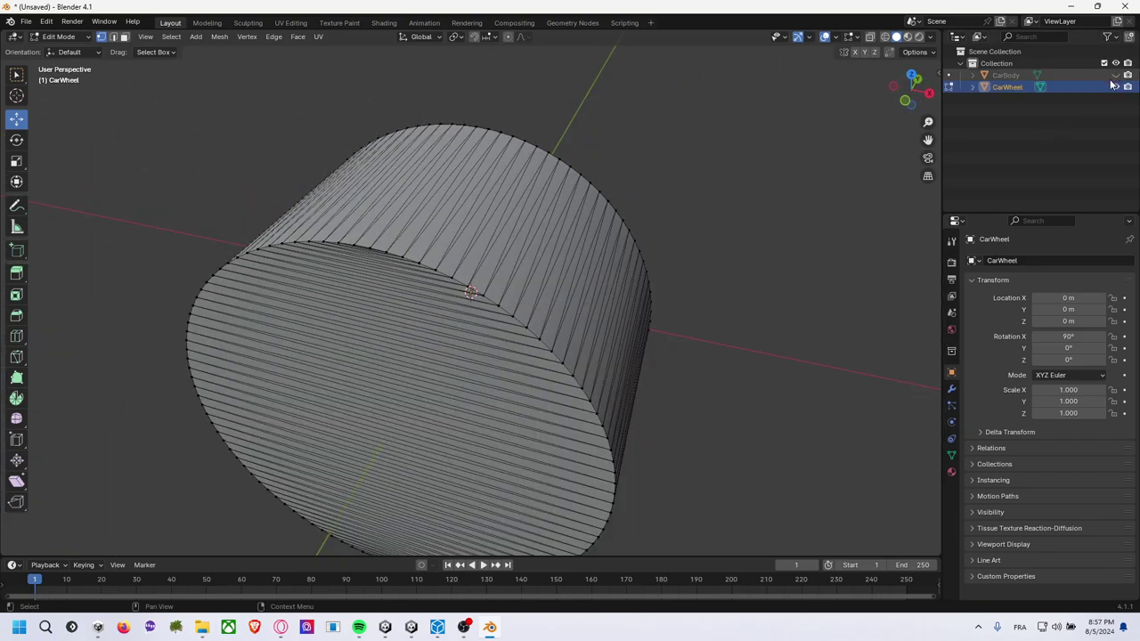
{"action": "left_click", "coordinate": [904, 103]}
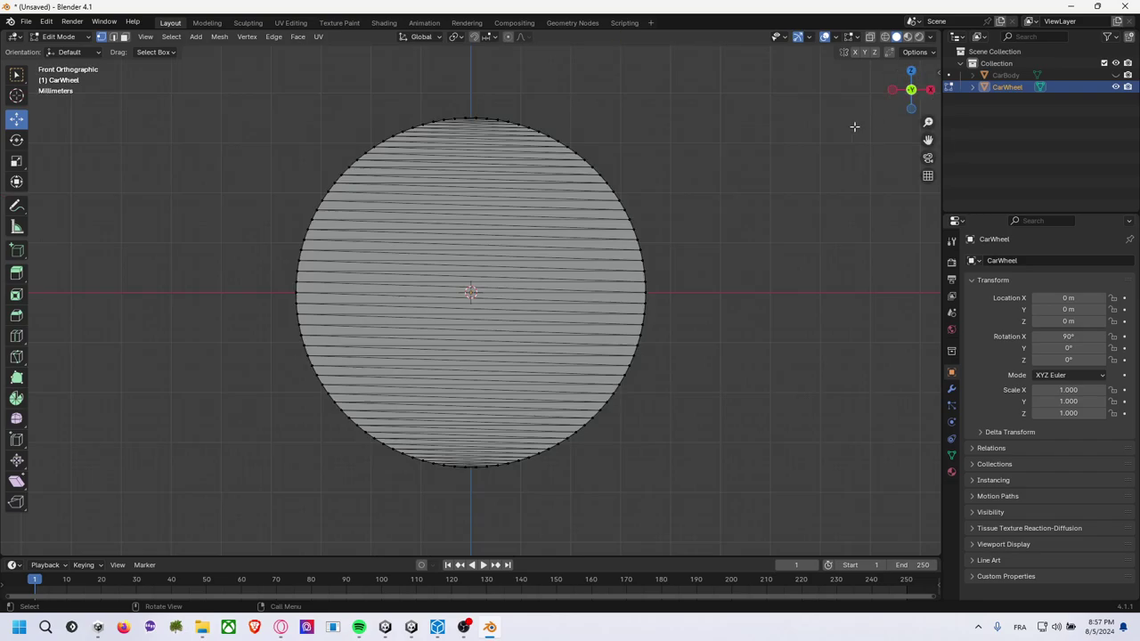
{"action": "mouse_move", "coordinate": [672, 146]}
{"action": "middle_mouse_down"}
{"action": "mouse_move", "coordinate": [607, 155]}
{"action": "mouse_move", "coordinate": [593, 234]}
{"action": "mouse_move", "coordinate": [682, 318]}
{"action": "mouse_move", "coordinate": [700, 217]}
{"action": "mouse_move", "coordinate": [663, 128]}
{"action": "mouse_move", "coordinate": [686, 139]}
{"action": "middle_mouse_up"}
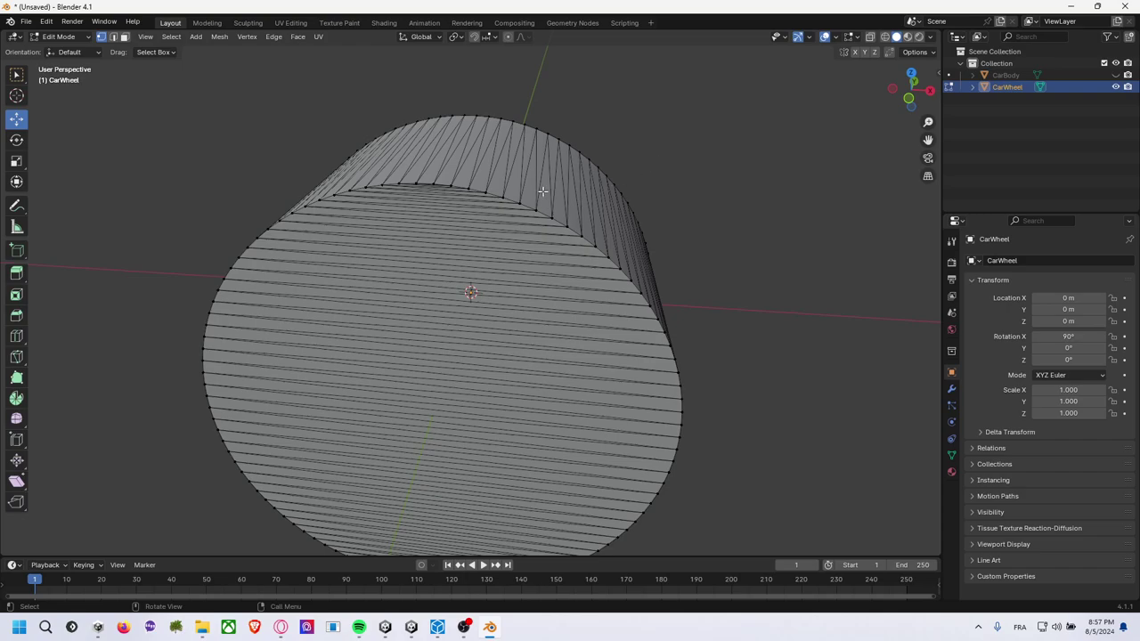
{"action": "left_click", "coordinate": [497, 197]}
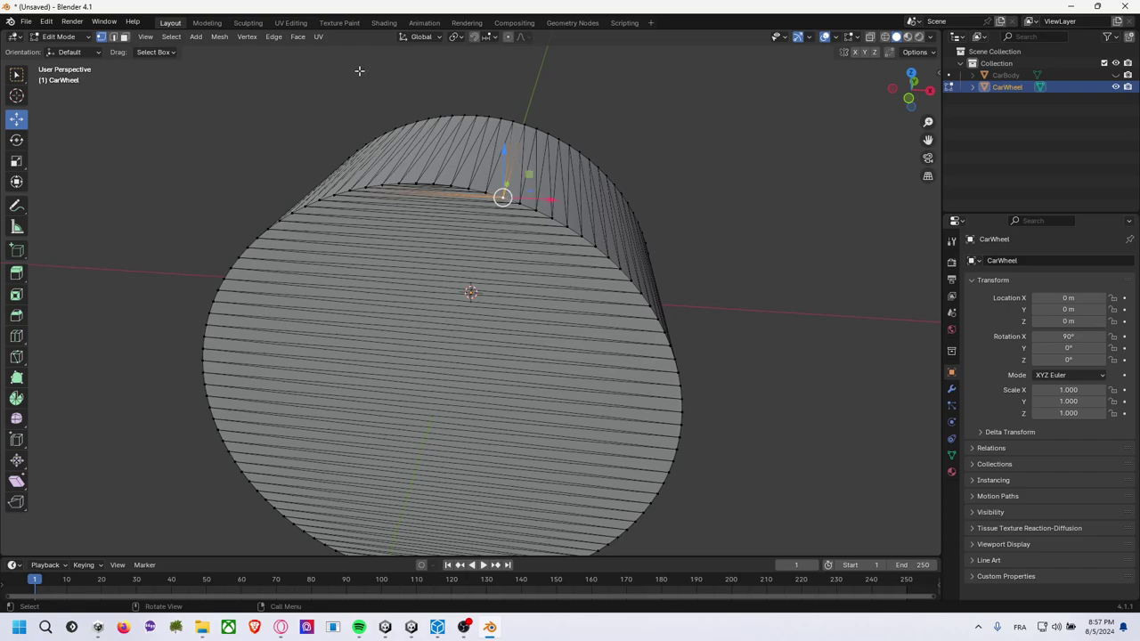
{"action": "left_click", "coordinate": [113, 36]}
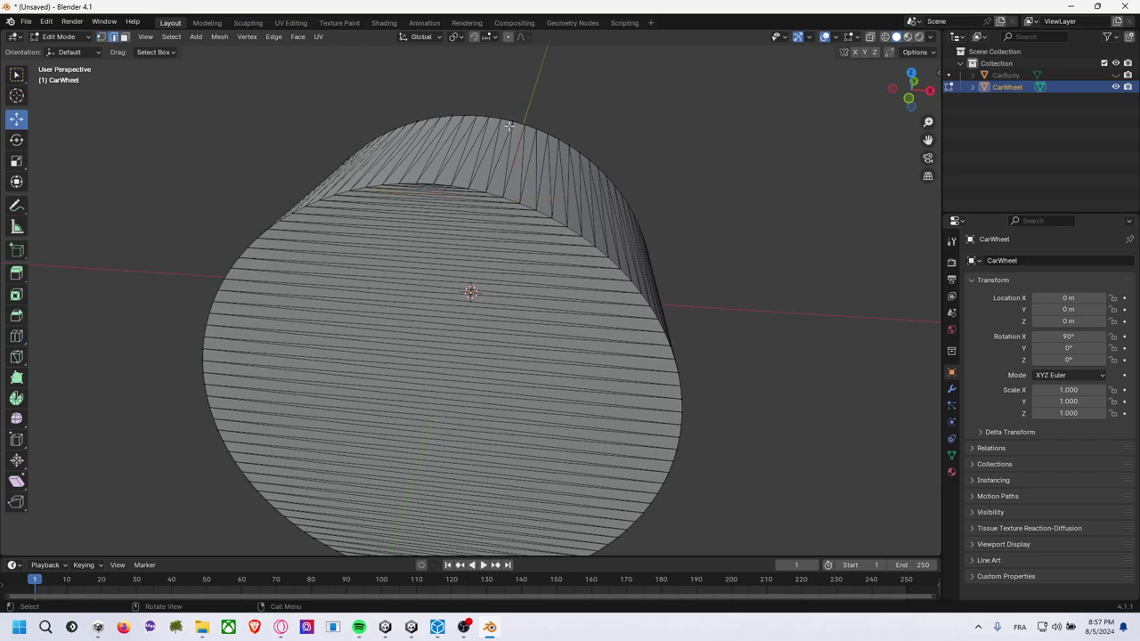
{"action": "left_click", "coordinate": [505, 195]}
Extend the shortest-path edge selection down and along the wheel's lower rim.
{"action": "scroll", "coordinate": [577, 252], "scroll_direction": "down", "scroll_amount": 3}
{"action": "scroll", "coordinate": [579, 254], "scroll_direction": "up", "scroll_amount": 3}
{"action": "mouse_move", "coordinate": [578, 254]}
{"action": "middle_mouse_down"}
{"action": "mouse_move", "coordinate": [597, 210]}
{"action": "mouse_move", "coordinate": [556, 377]}
{"action": "middle_mouse_up"}
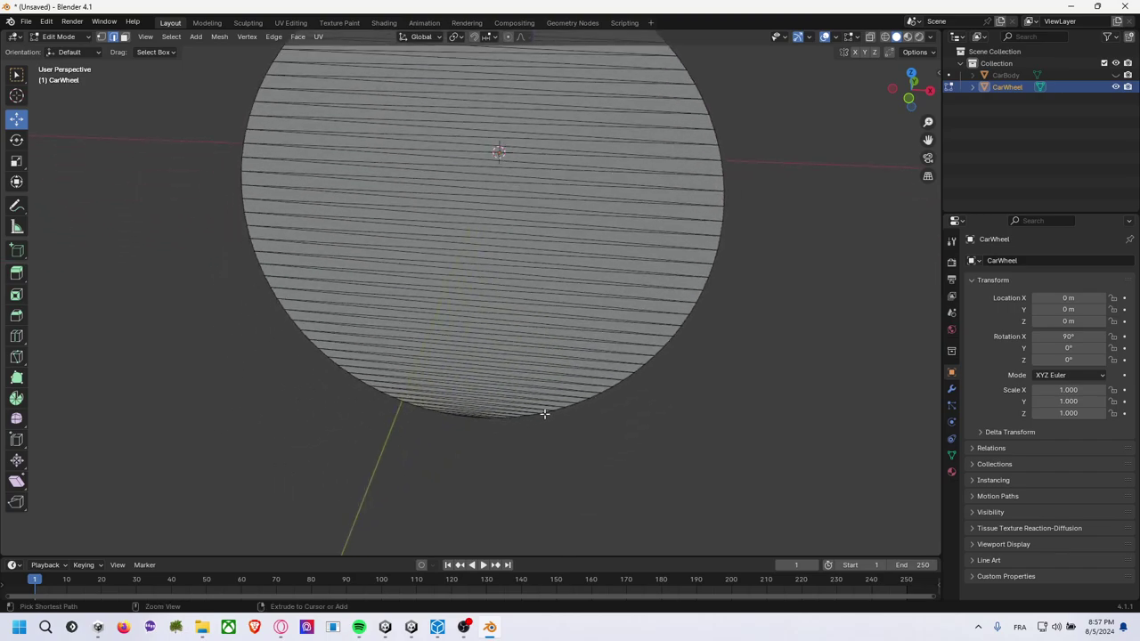
{"action": "left_click", "coordinate": [545, 412], "text": "ctrl"}
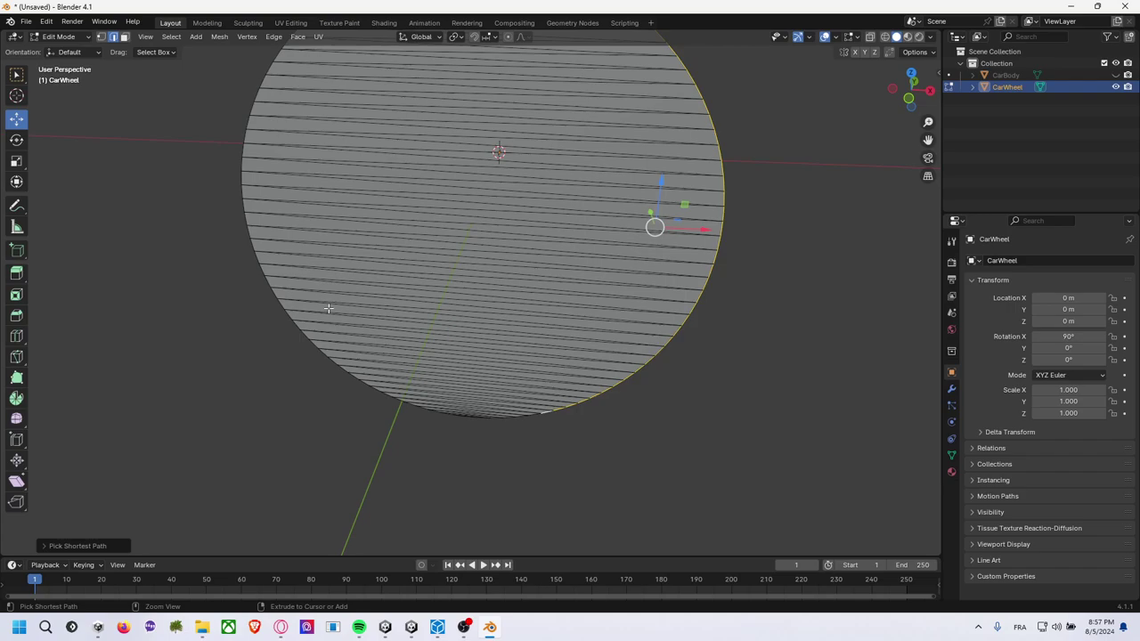
{"action": "left_click", "coordinate": [259, 257], "text": "ctrl"}
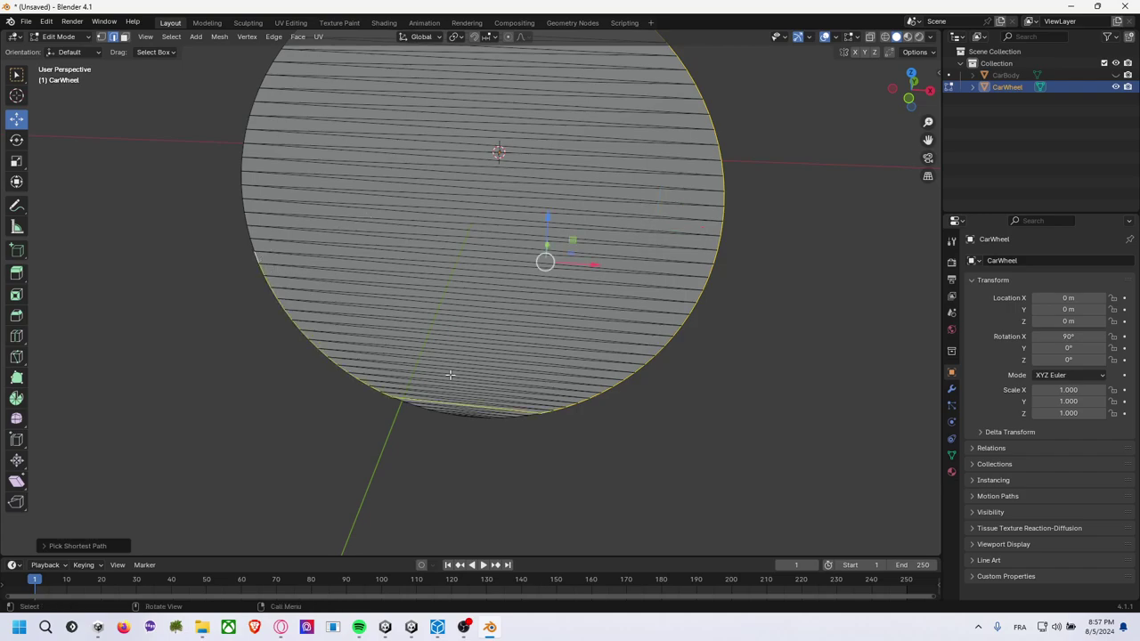
{"action": "left_click", "coordinate": [487, 409], "text": "ctrl"}
{"action": "key", "text": "KP_Decimal"}
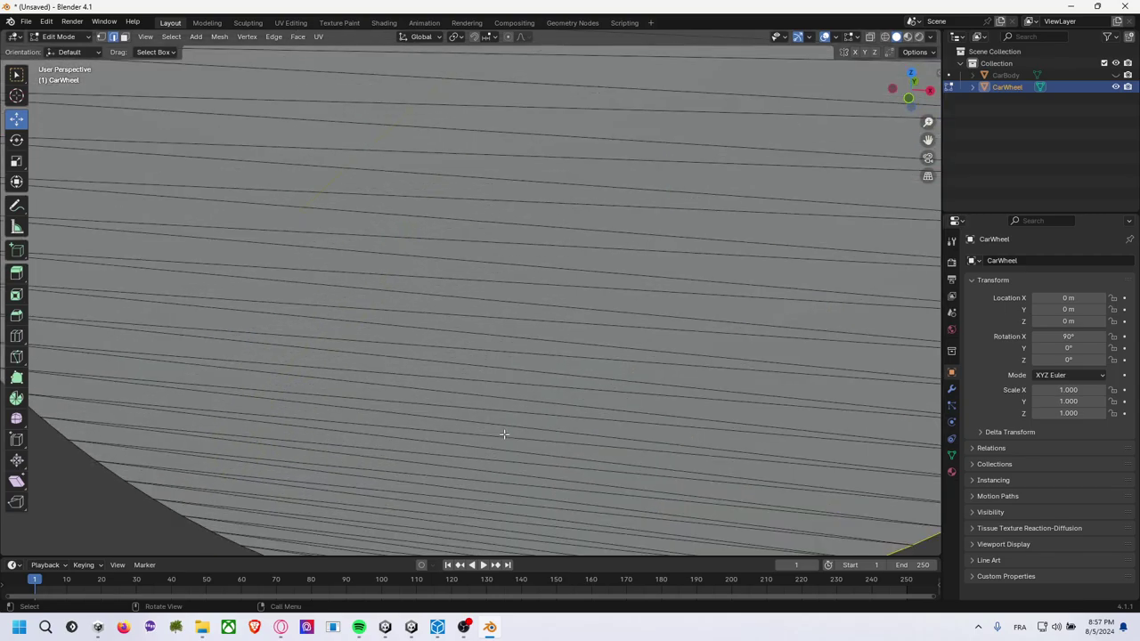
{"action": "scroll", "coordinate": [512, 429], "scroll_direction": "down", "scroll_amount": 4}
{"action": "middle_click_drag", "start_coordinate": [514, 419], "coordinate": [530, 376]}
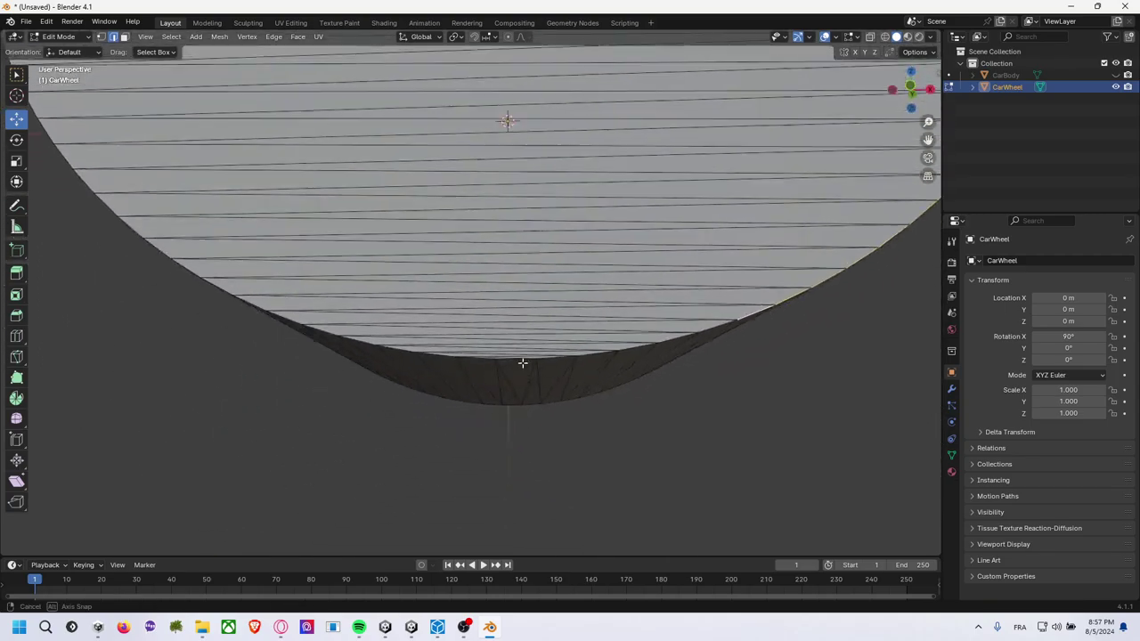
{"action": "left_click", "coordinate": [551, 374], "text": "ctrl"}
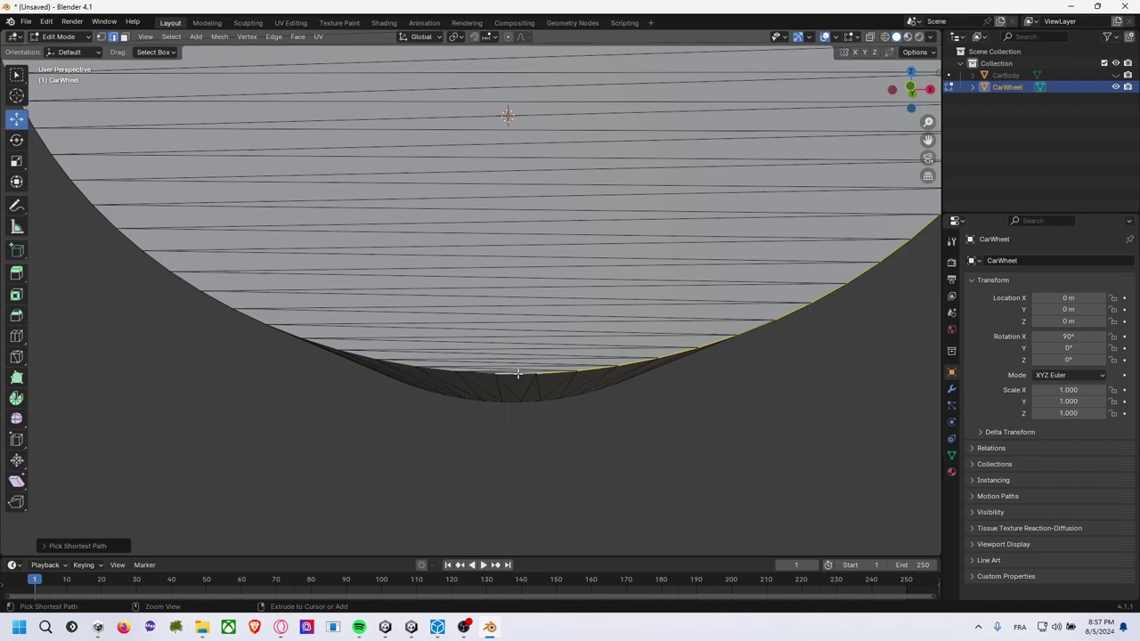
Close the shortest-path selection around the rest of the cap's circular rim.
{"action": "scroll", "coordinate": [518, 272], "scroll_direction": "down", "scroll_amount": 5}
{"action": "middle_click_drag", "start_coordinate": [518, 272], "coordinate": [310, 196]}
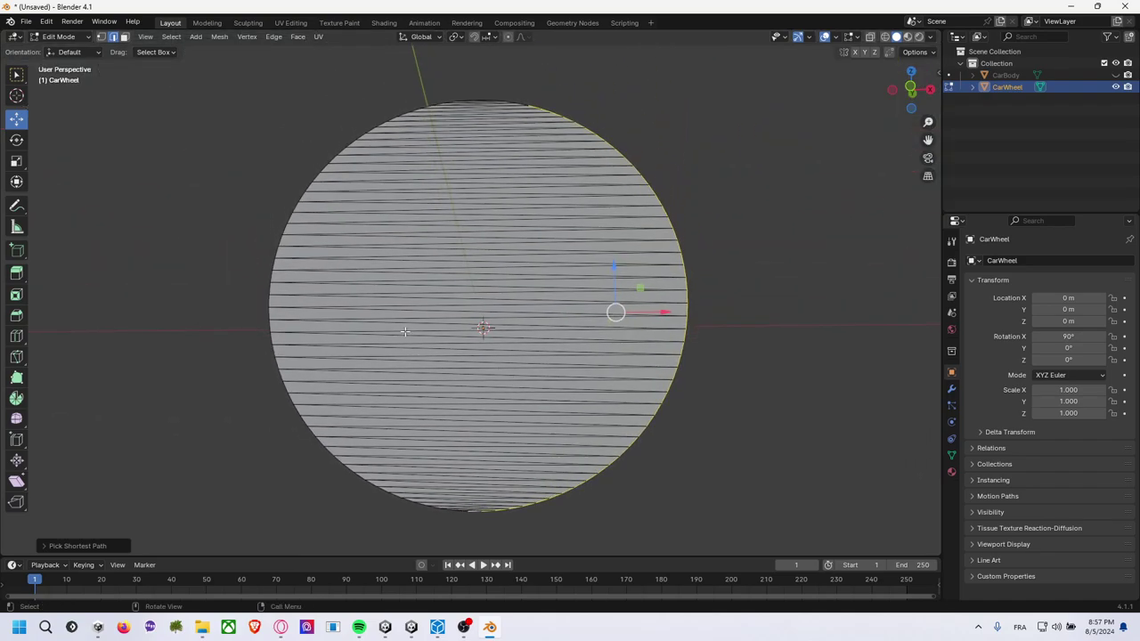
{"action": "left_click", "coordinate": [302, 195], "text": "ctrl"}
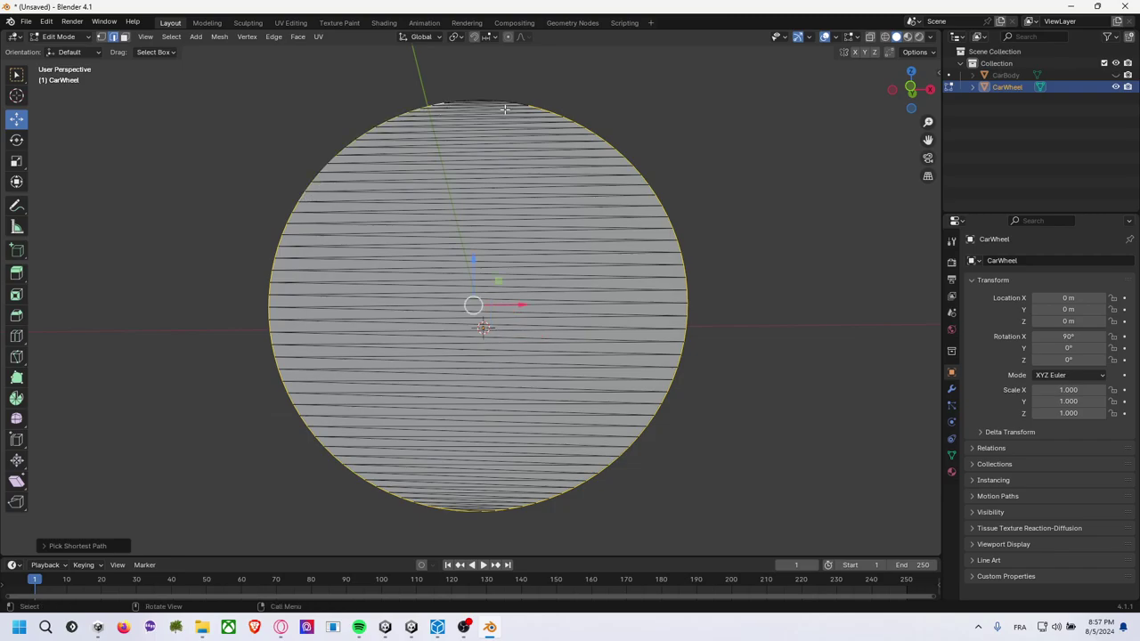
{"action": "scroll", "coordinate": [518, 109], "scroll_direction": "up", "scroll_amount": 3}
{"action": "mouse_move", "coordinate": [518, 108]}
{"action": "middle_mouse_down"}
{"action": "mouse_move", "coordinate": [513, 164]}
{"action": "mouse_move", "coordinate": [428, 155]}
{"action": "middle_mouse_up"}
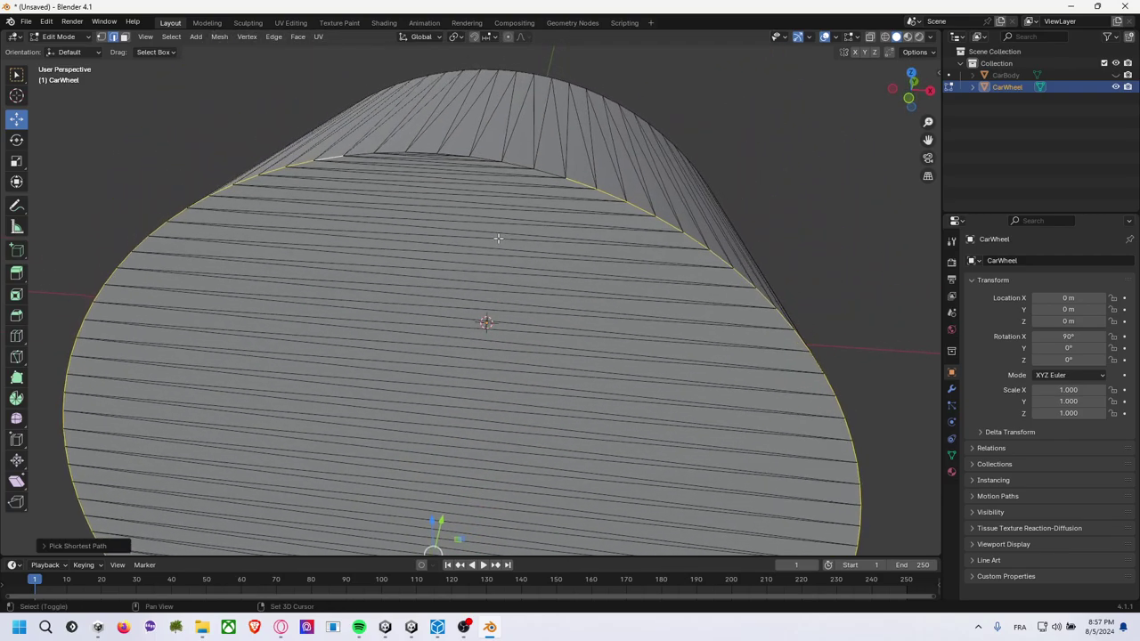
{"action": "left_click", "coordinate": [424, 153], "text": "ctrl"}
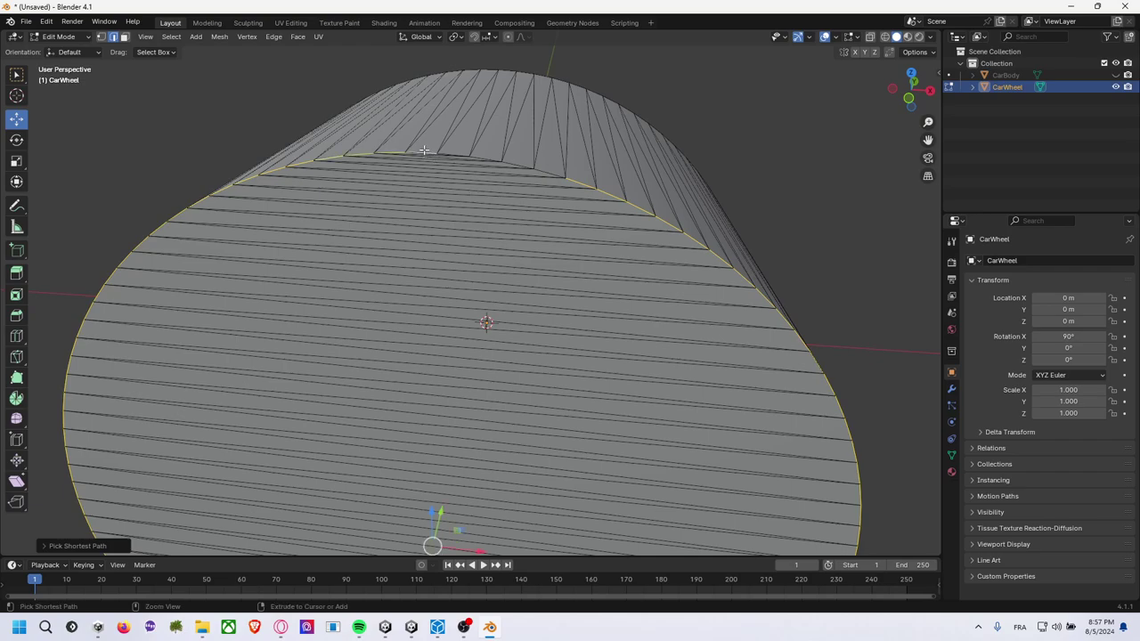
{"action": "left_click", "coordinate": [550, 171], "text": "ctrl"}
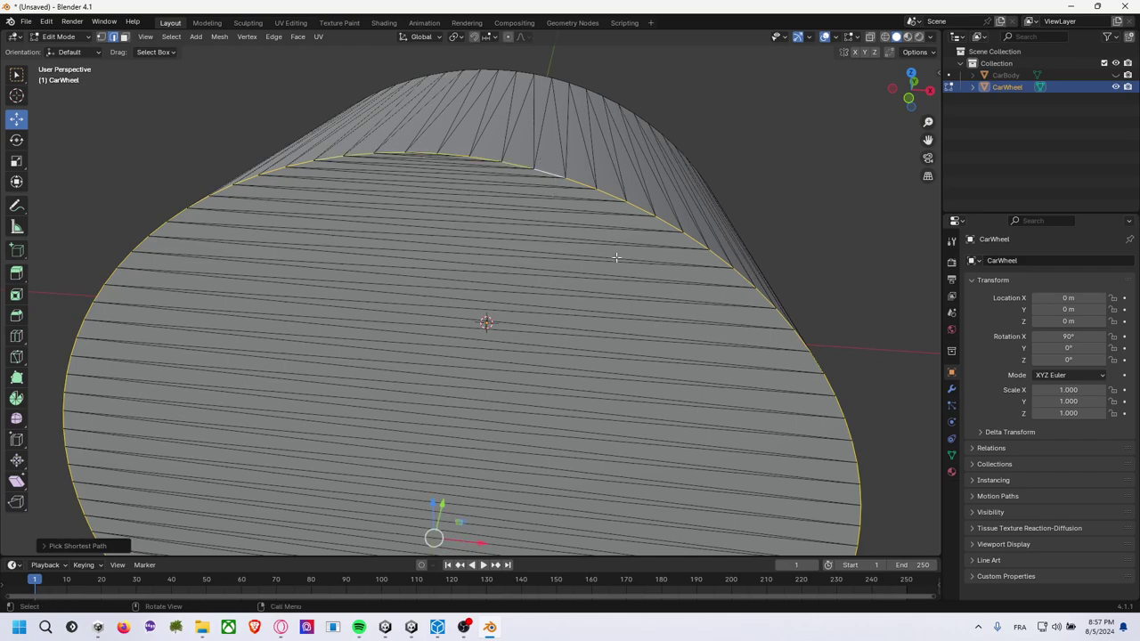
Mark the selected rim loop as a UV seam.
{"action": "key", "text": "F3"}
{"action": "type", "text": "lo"}
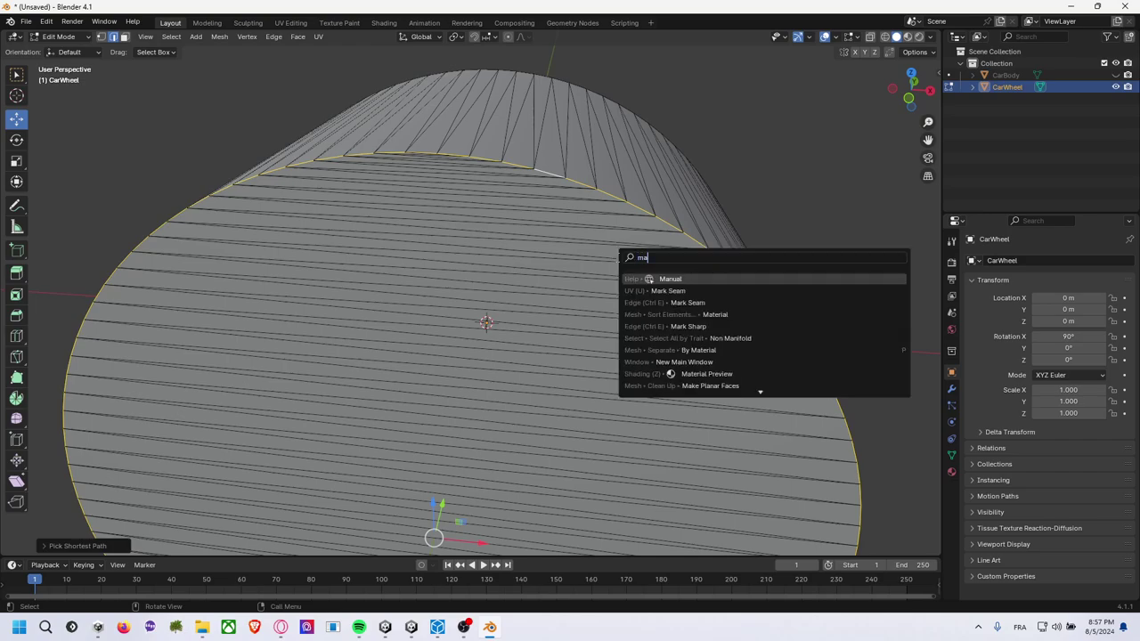
{"action": "type", "text": "op"}
{"action": "key", "text": "Return"}
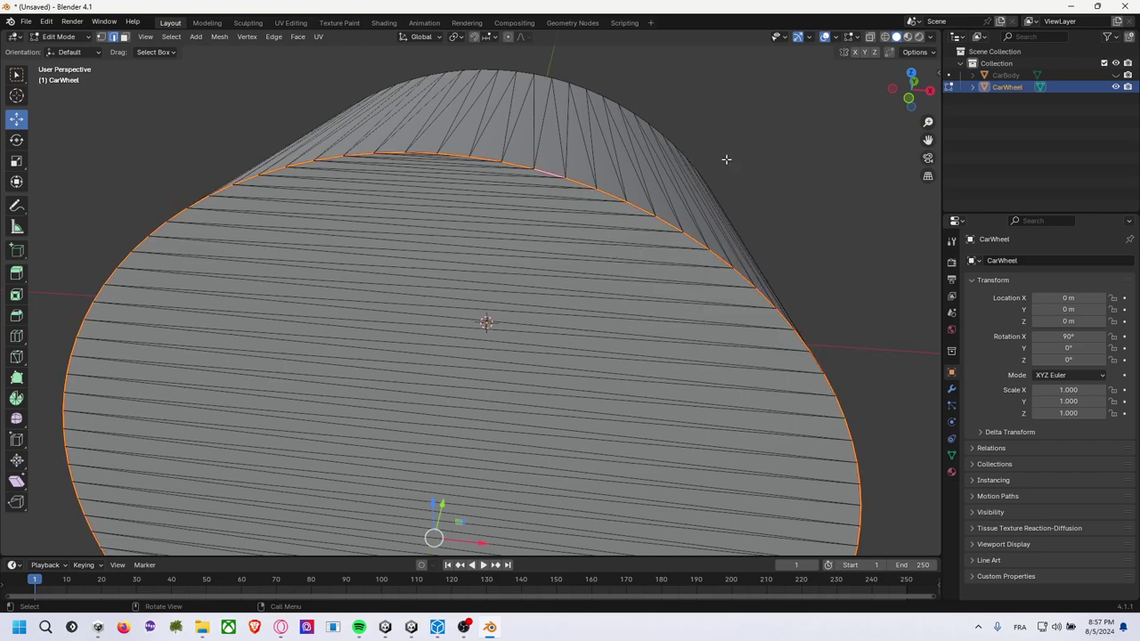
{"action": "mouse_move", "coordinate": [725, 158]}
{"action": "middle_mouse_down"}
{"action": "mouse_move", "coordinate": [738, 201]}
{"action": "mouse_move", "coordinate": [679, 193]}
{"action": "mouse_move", "coordinate": [675, 171]}
{"action": "middle_mouse_up"}
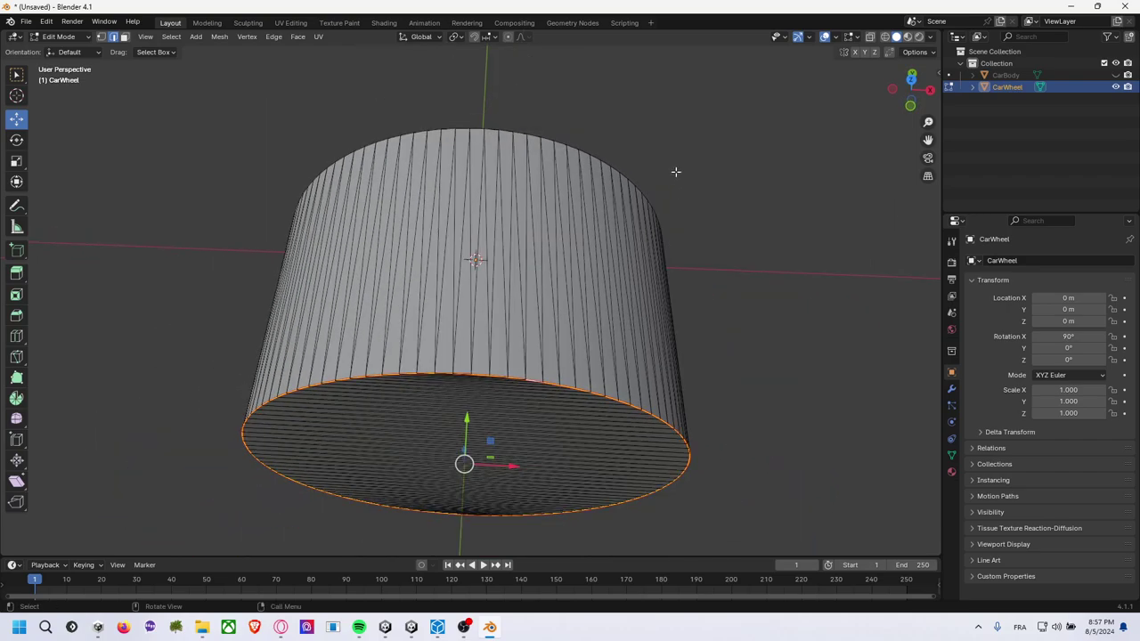
{"action": "middle_click_drag", "start_coordinate": [502, 226], "coordinate": [498, 256]}
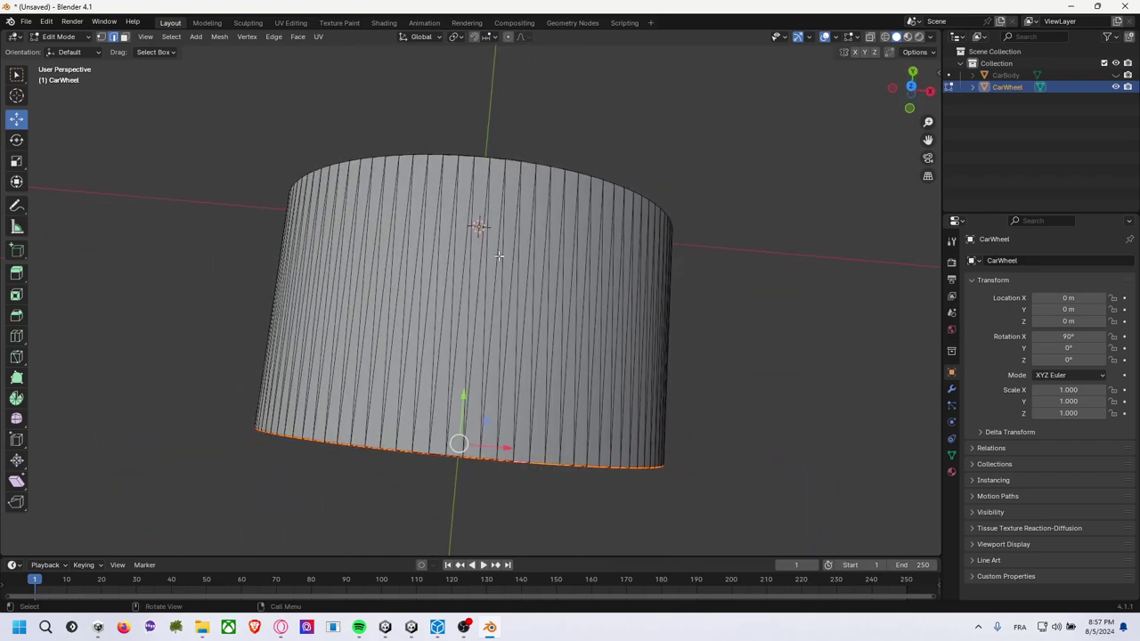
In top orthographic view, knife-cut an edge from the bottom rim to the top rim.
{"action": "left_click", "coordinate": [910, 86]}
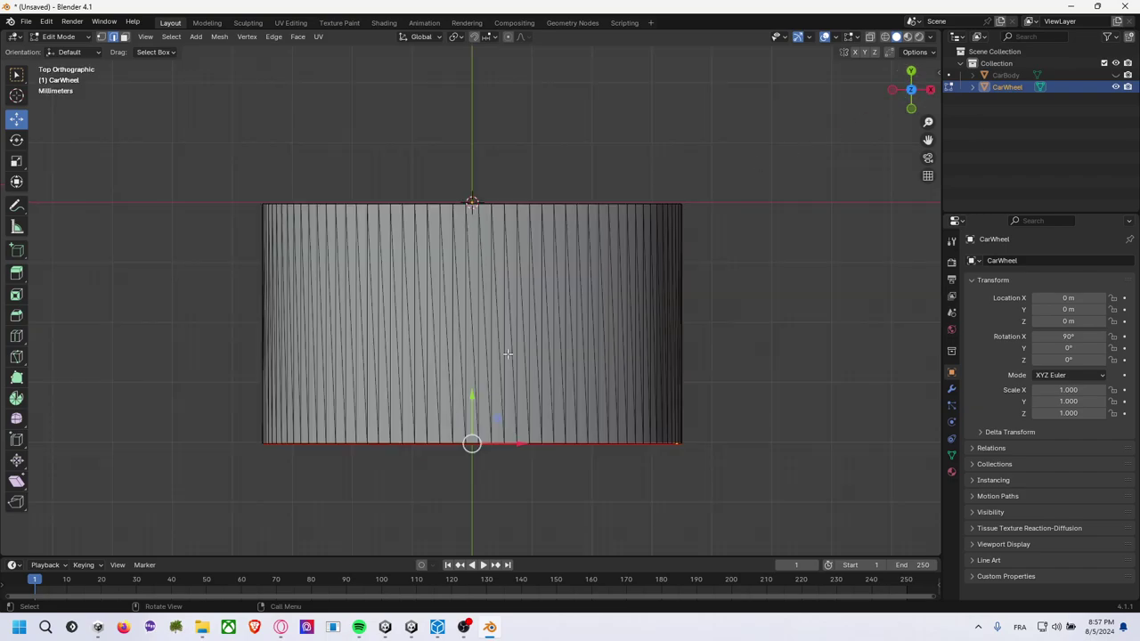
{"action": "scroll", "coordinate": [481, 387], "scroll_direction": "up", "scroll_amount": 3}
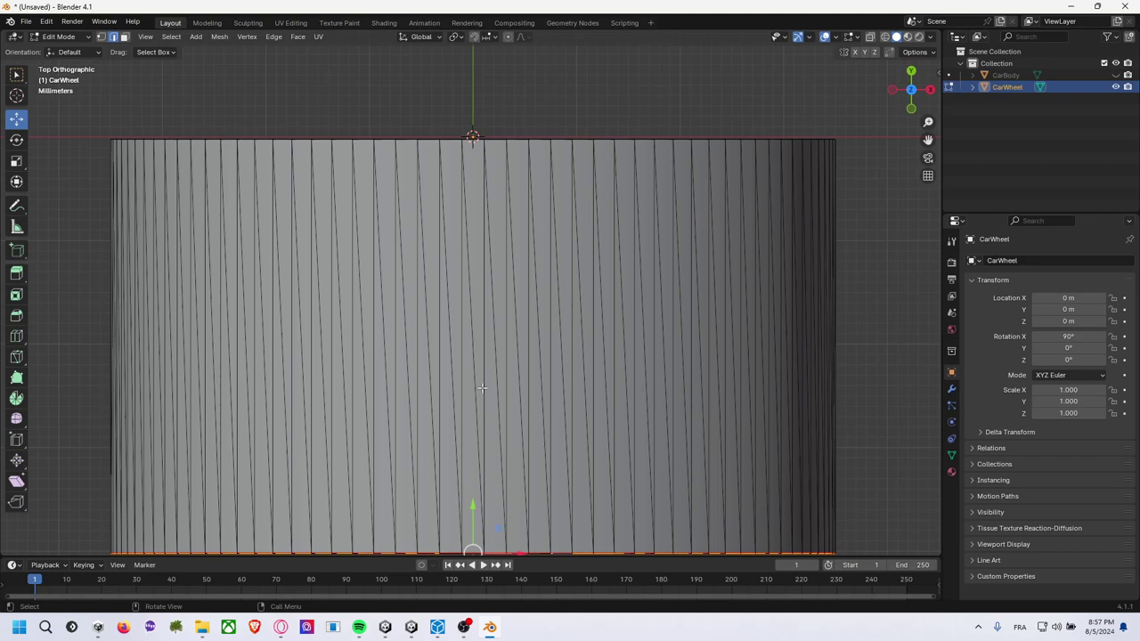
{"action": "key", "text": "k"}
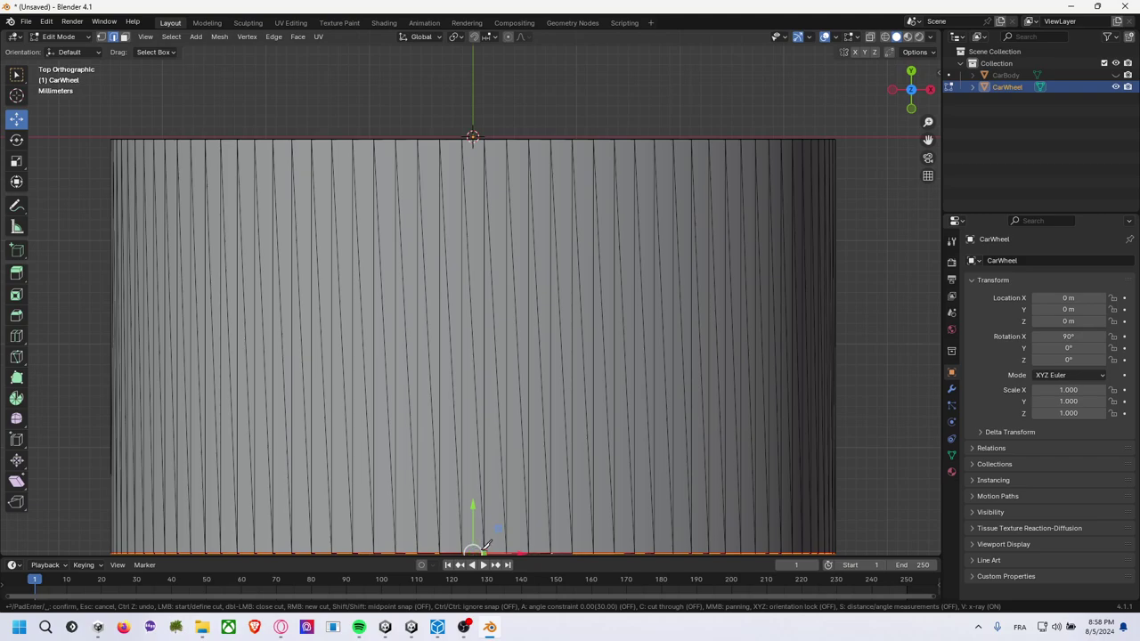
{"action": "left_click", "coordinate": [483, 551]}
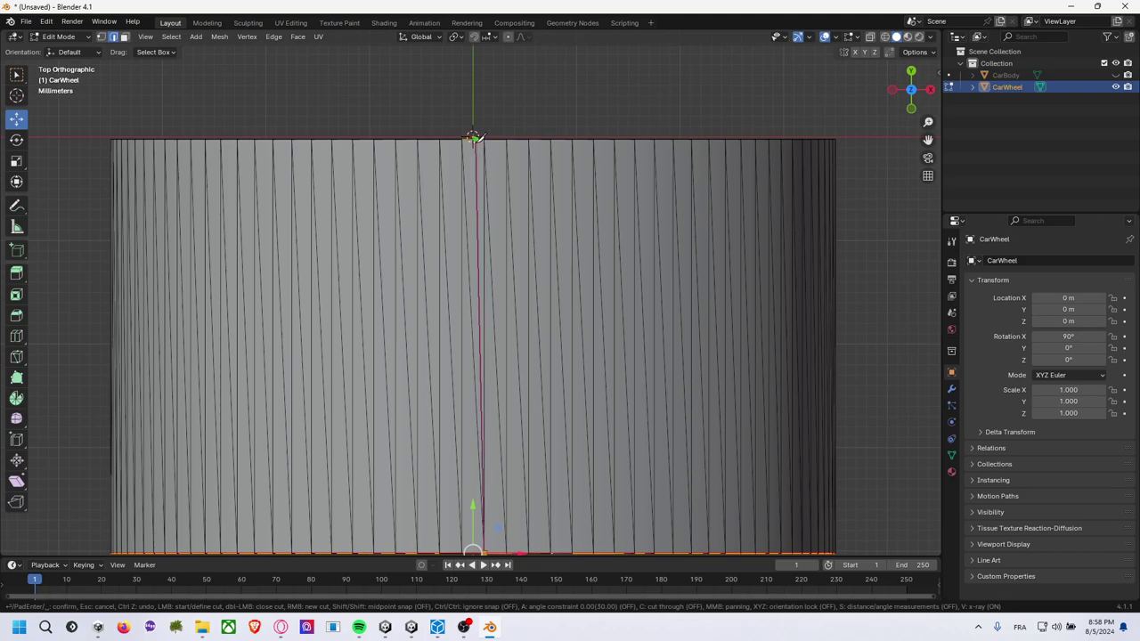
{"action": "left_click", "coordinate": [491, 140]}
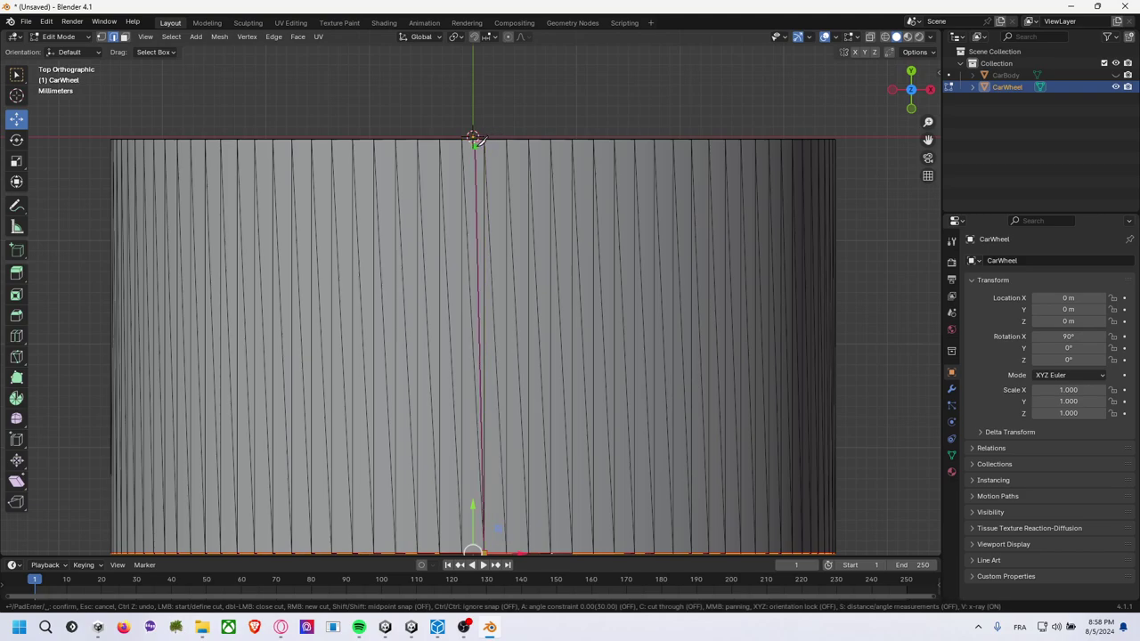
{"action": "key", "text": "Return"}
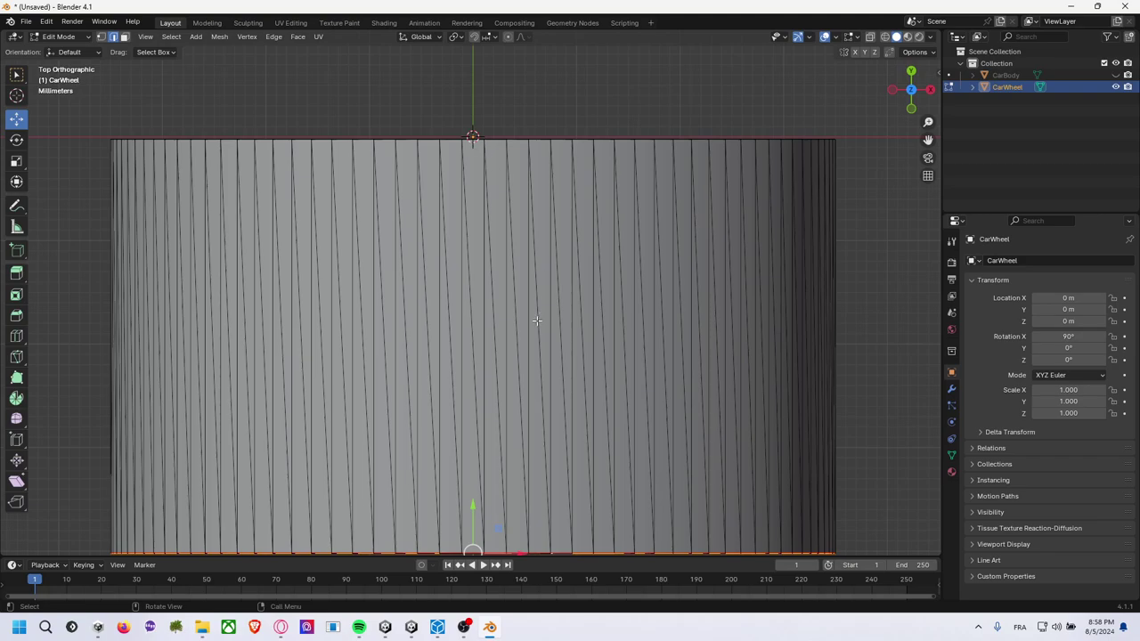
{"action": "scroll", "coordinate": [501, 323], "scroll_direction": "down", "scroll_amount": 2}
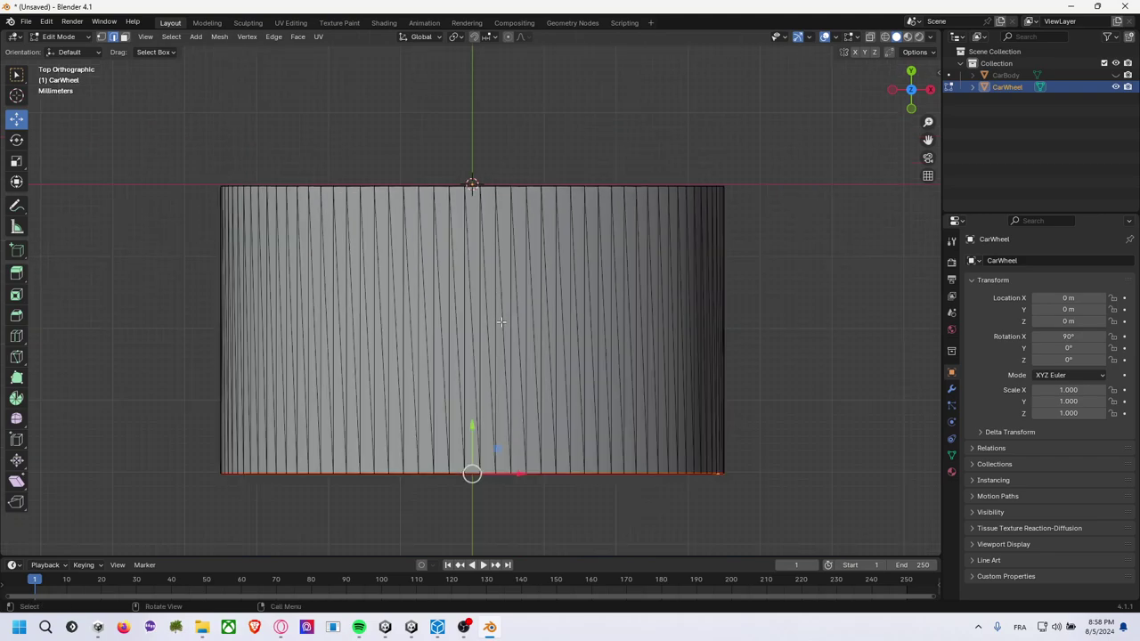
{"action": "key", "text": "k"}
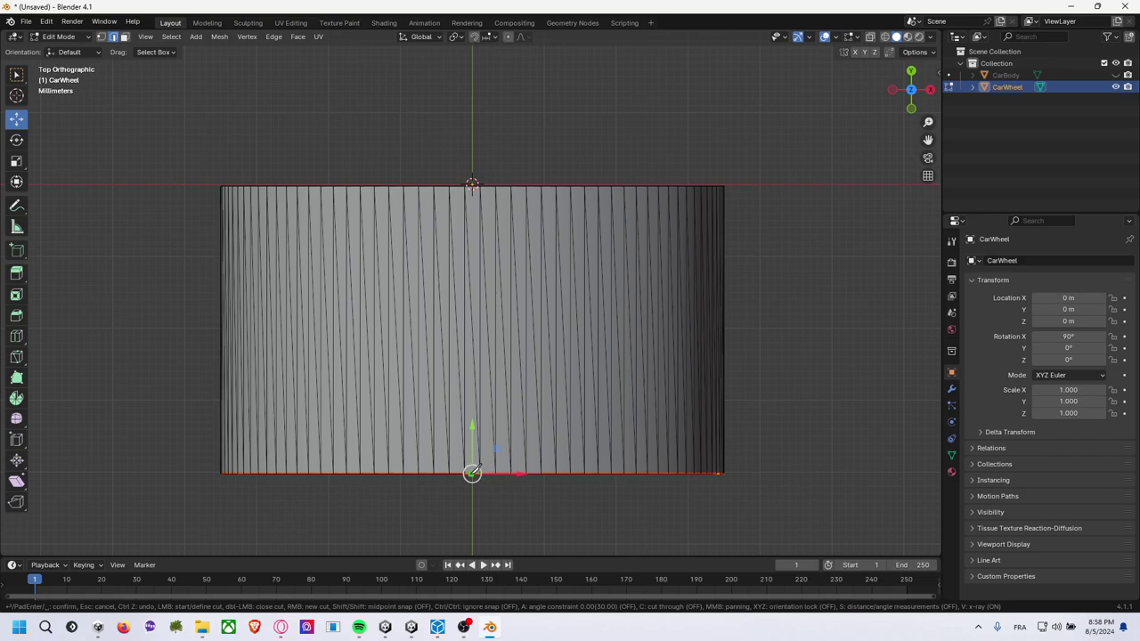
{"action": "key", "text": "Escape"}
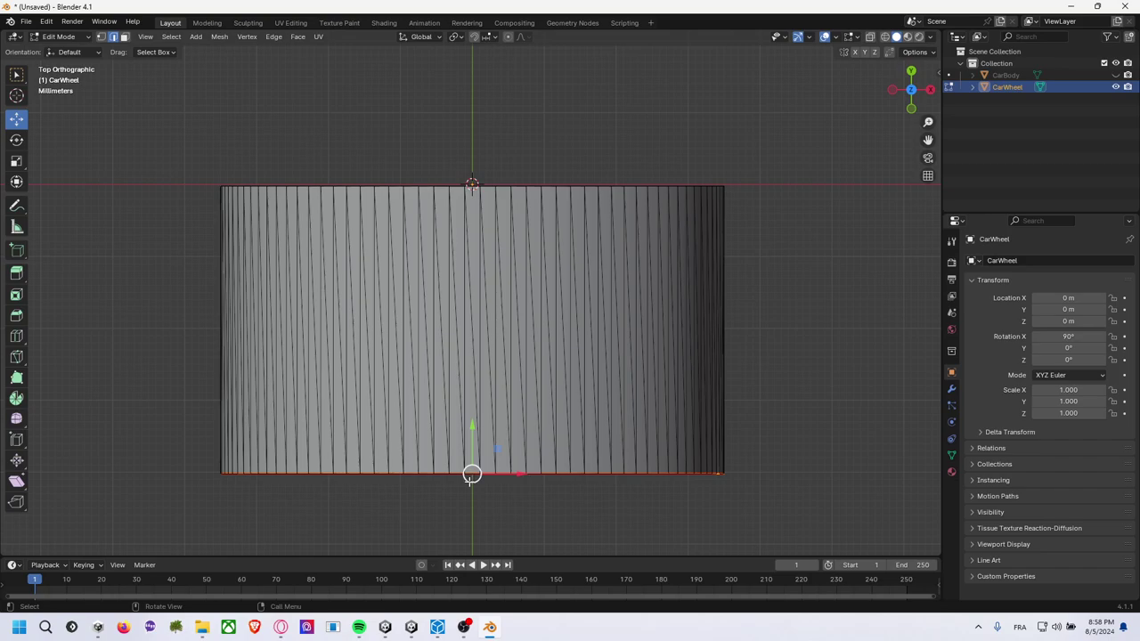
Knife-cut a vertical edge between the bottom and top centre vertices and mark it as a seam.
{"action": "key", "text": "k"}
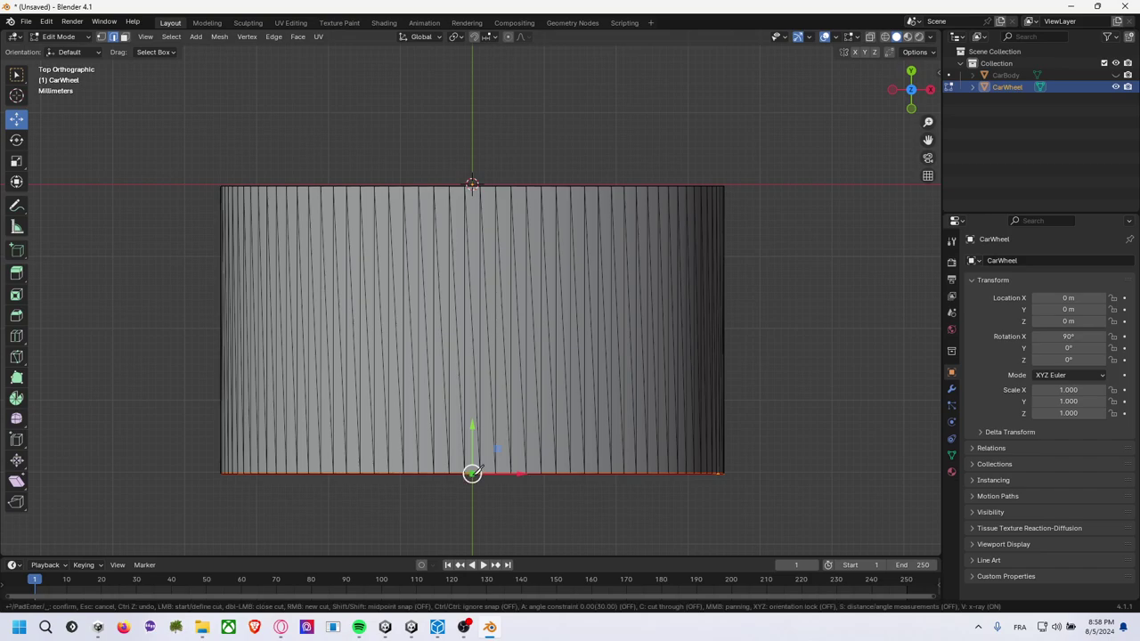
{"action": "left_click", "coordinate": [472, 472]}
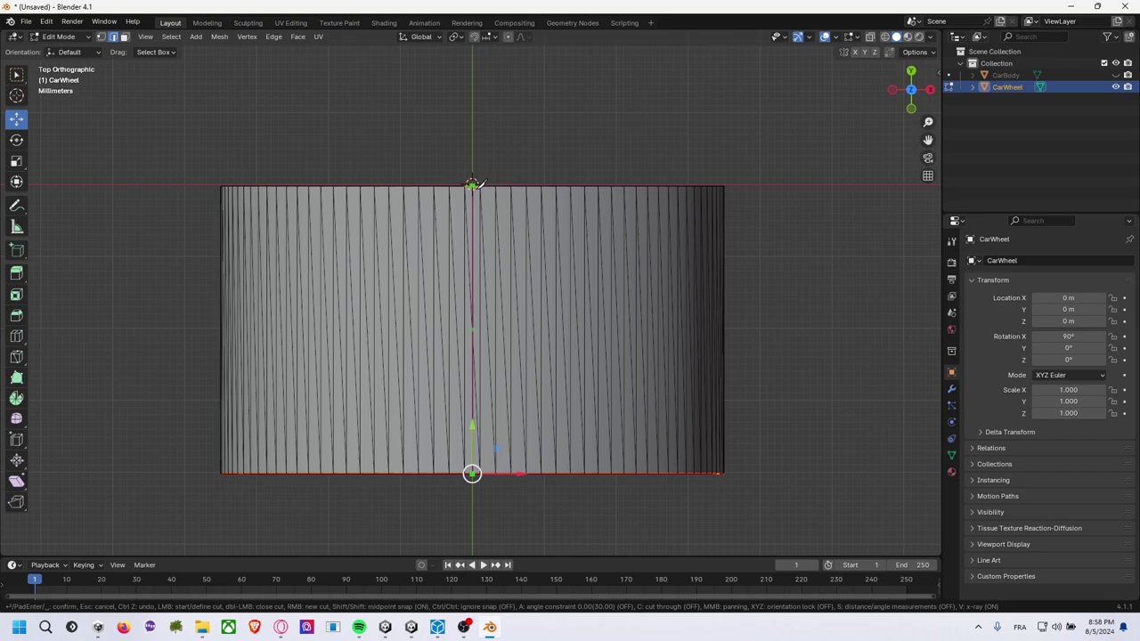
{"action": "left_click", "coordinate": [472, 184]}
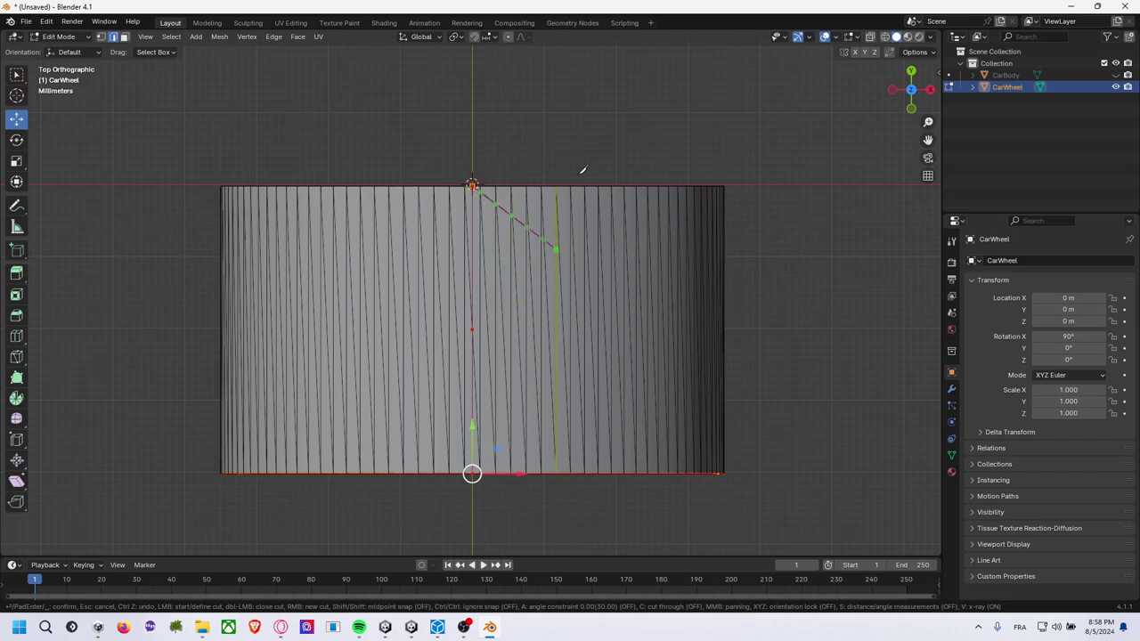
{"action": "key", "text": "Return"}
{"action": "scroll", "coordinate": [496, 221], "scroll_direction": "up", "scroll_amount": 1}
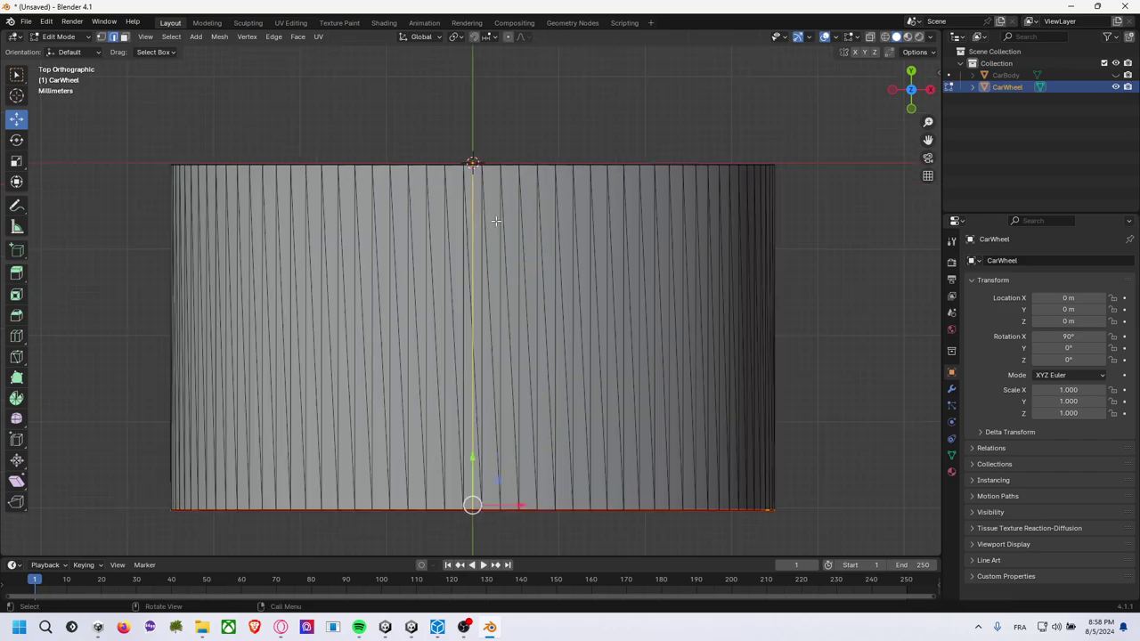
{"action": "scroll", "coordinate": [496, 220], "scroll_direction": "up", "scroll_amount": 1}
{"action": "scroll", "coordinate": [496, 221], "scroll_direction": "down", "scroll_amount": 2}
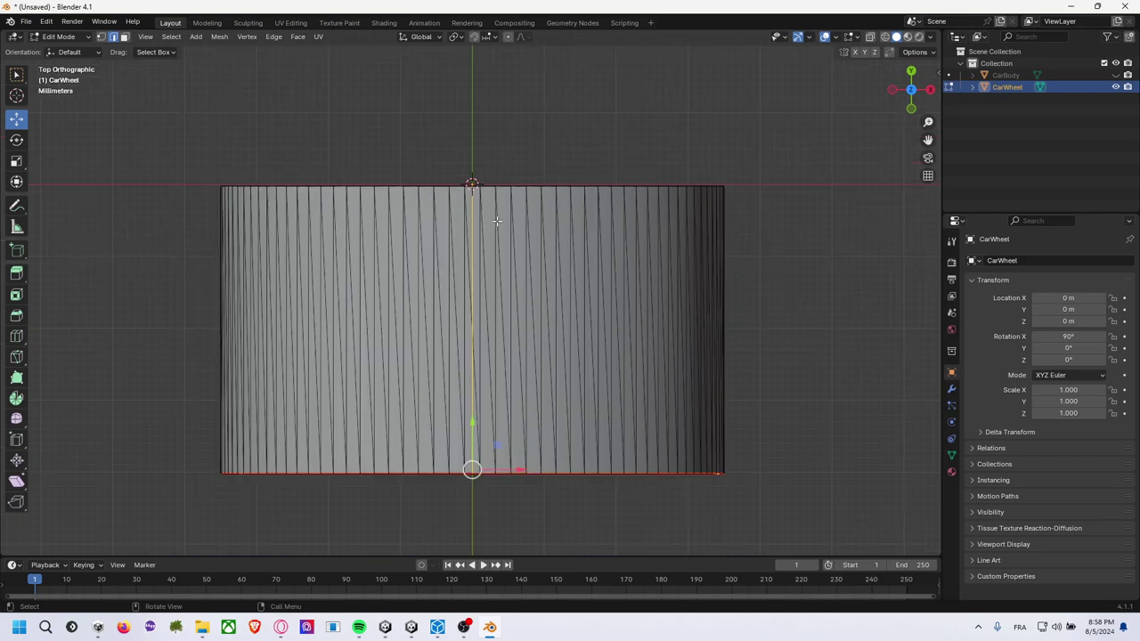
{"action": "key", "text": "F3"}
{"action": "key", "text": "Return"}
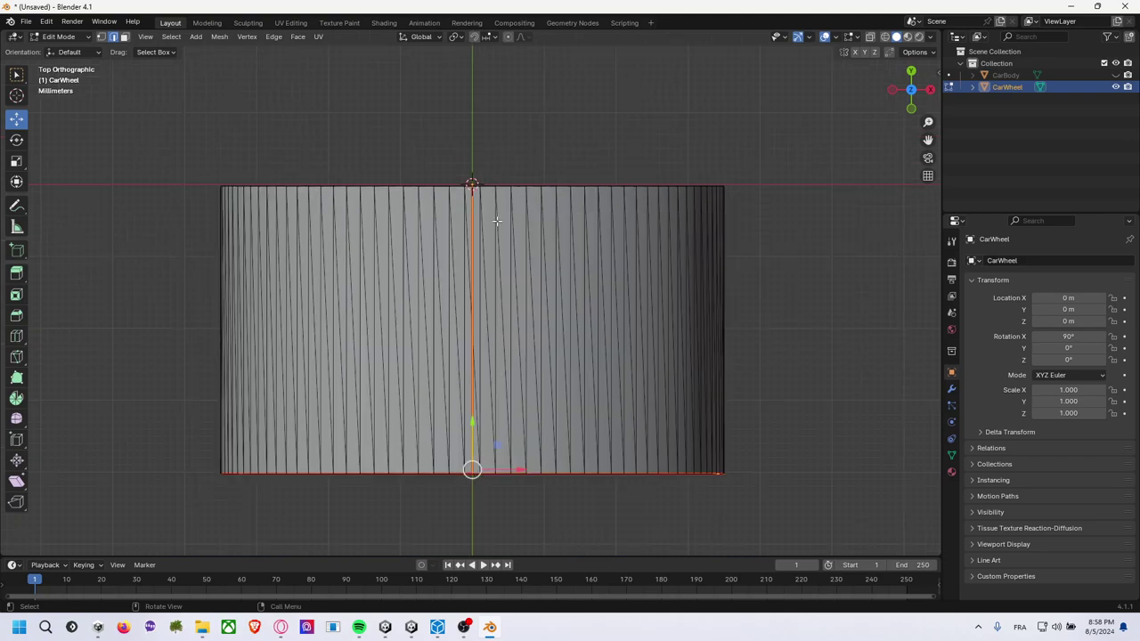
Shortest-path select edges along the cylinder's top rim.
{"action": "middle_click_drag", "start_coordinate": [580, 146], "coordinate": [595, 205]}
{"action": "scroll", "coordinate": [425, 373], "scroll_direction": "up", "scroll_amount": 2}
{"action": "scroll", "coordinate": [426, 373], "scroll_direction": "up", "scroll_amount": 3}
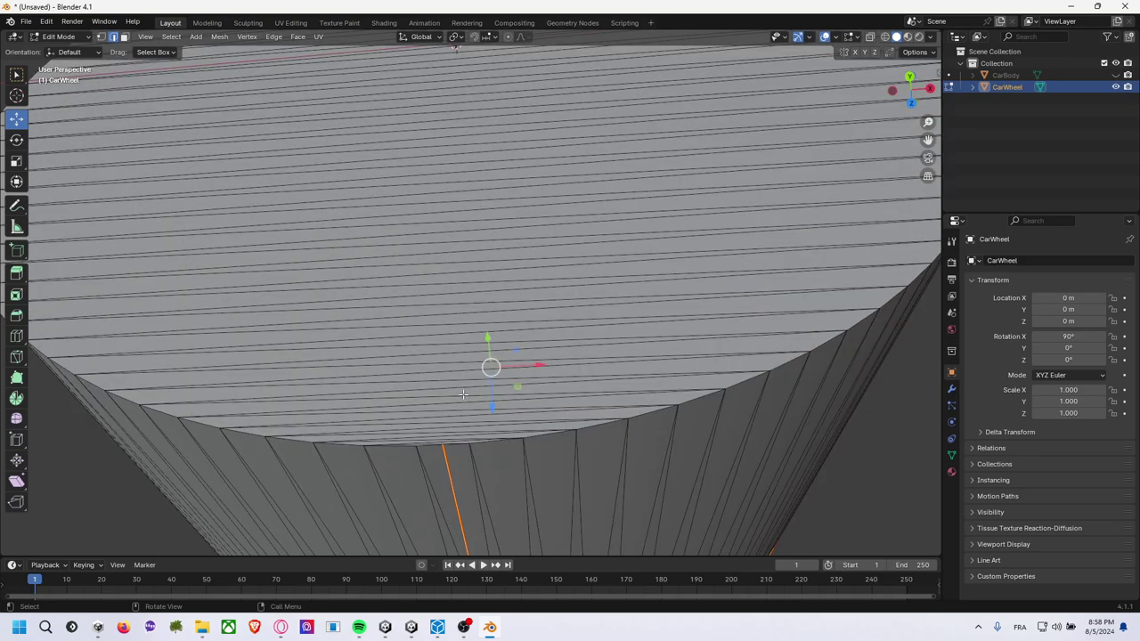
{"action": "middle_click_drag", "start_coordinate": [455, 444], "coordinate": [462, 451]}
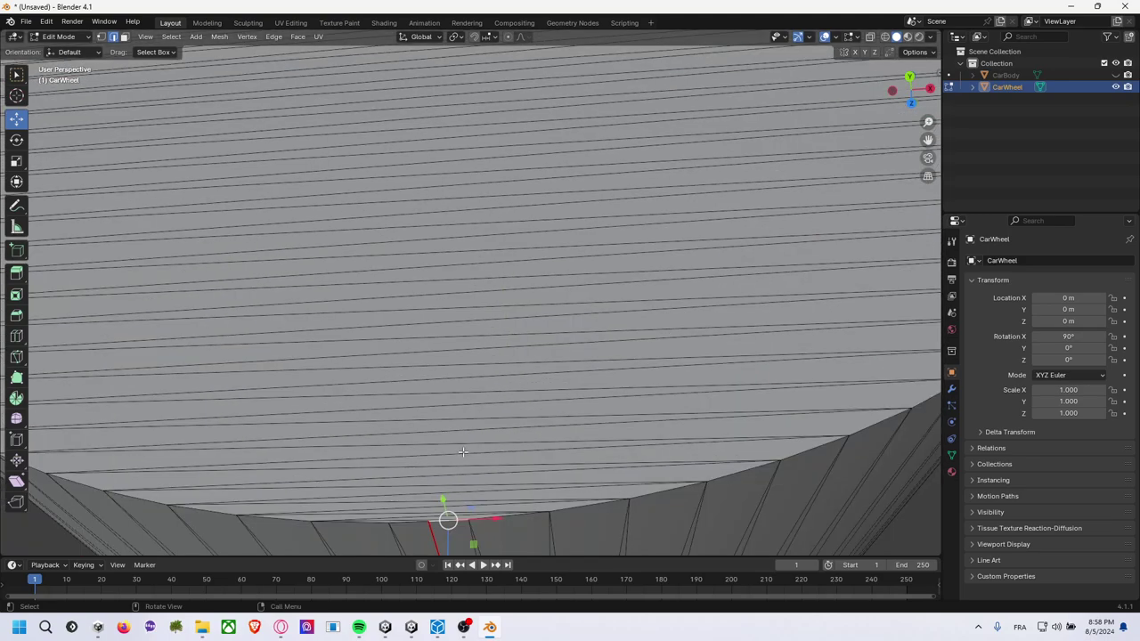
{"action": "scroll", "coordinate": [468, 449], "scroll_direction": "down", "scroll_amount": 5}
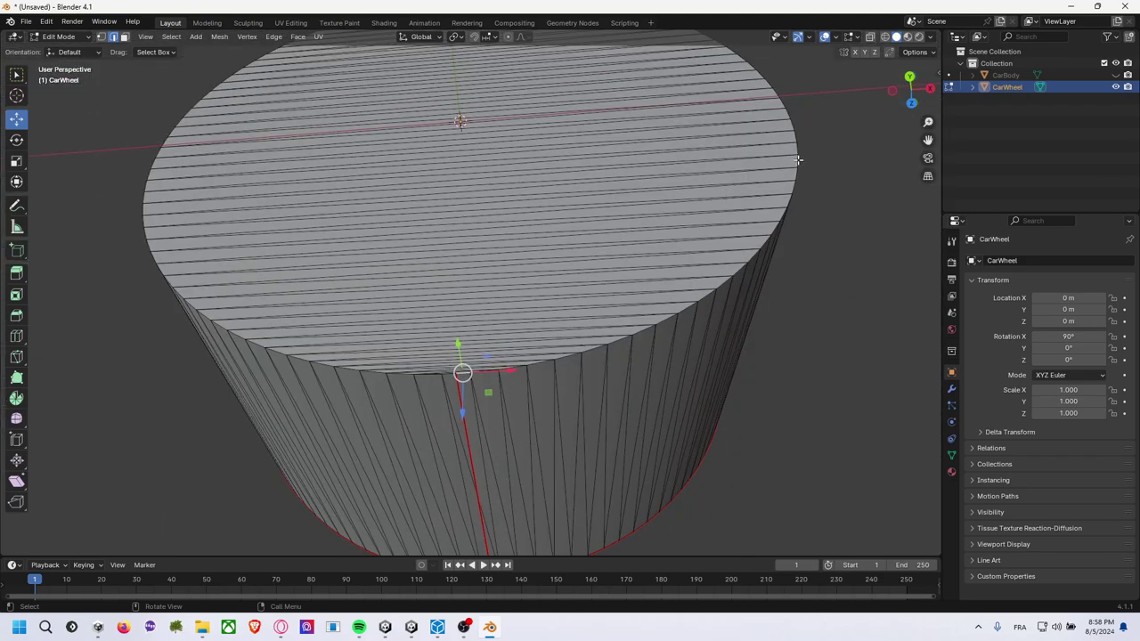
{"action": "key", "text": "ctrl"}
{"action": "key", "text": "ctrl+c"}
{"action": "left_click", "coordinate": [798, 145], "text": "ctrl"}
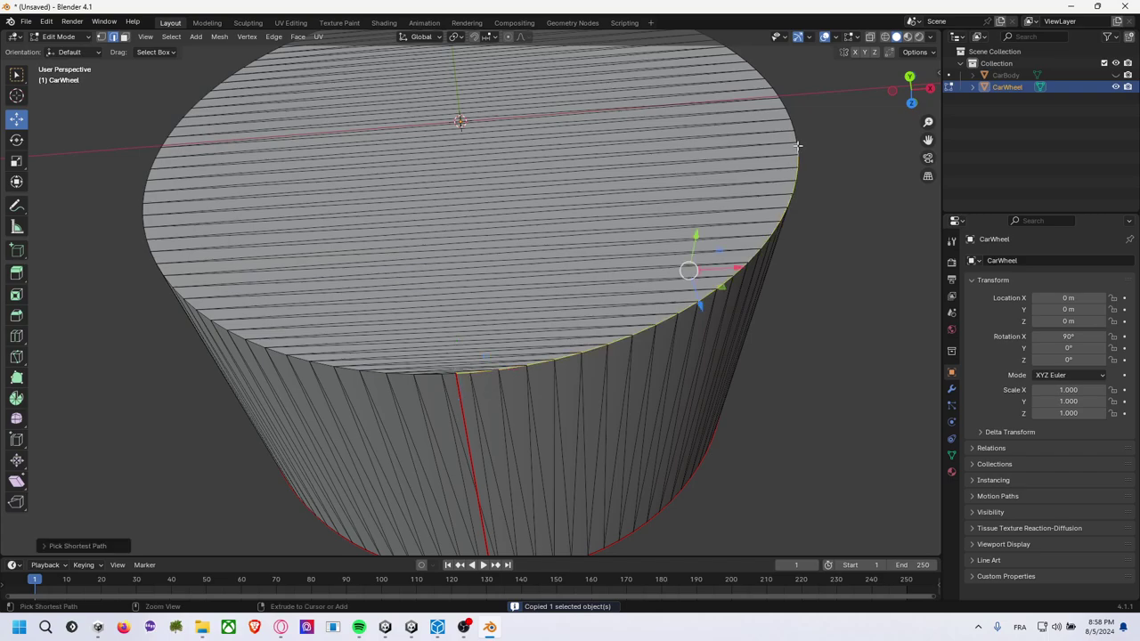
{"action": "middle_click_drag", "start_coordinate": [798, 145], "coordinate": [667, 143]}
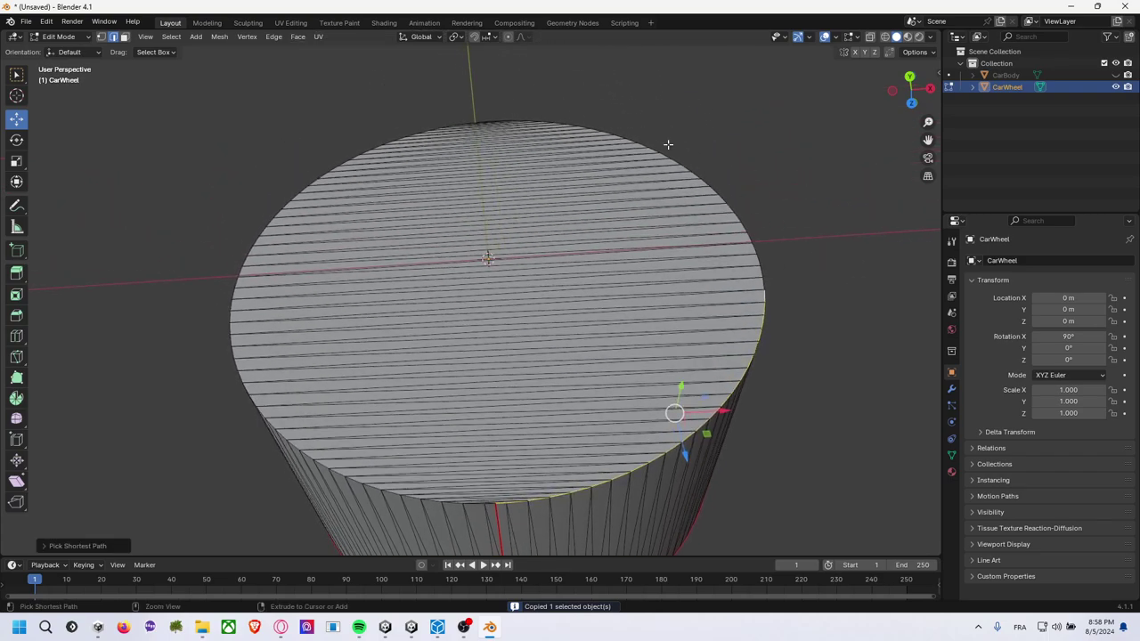
{"action": "left_click", "coordinate": [601, 132], "text": "ctrl"}
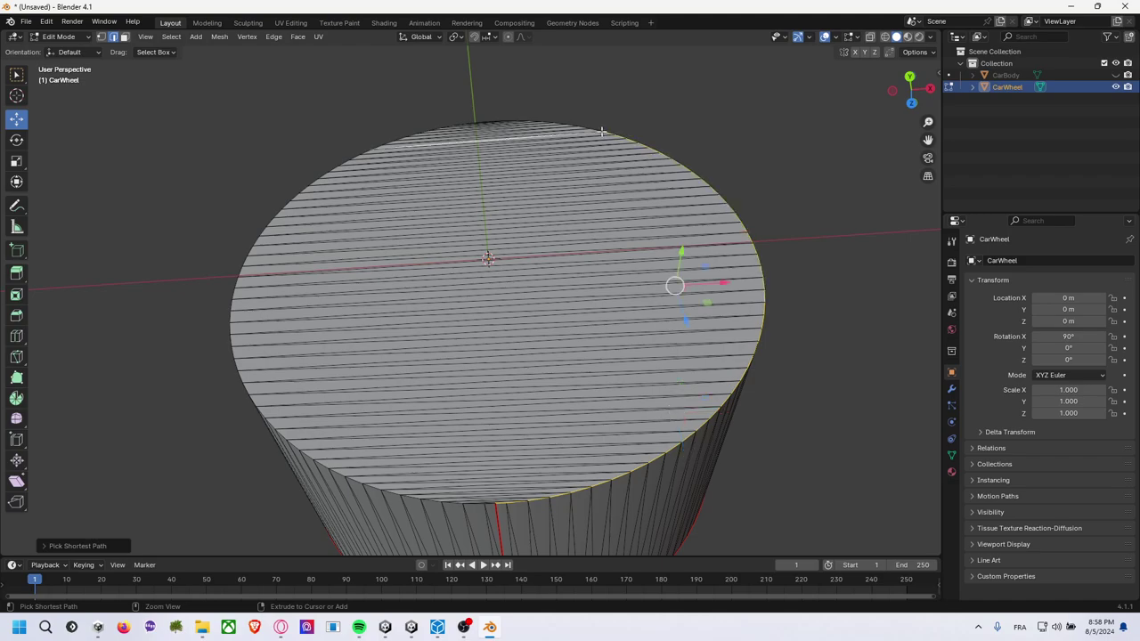
{"action": "left_click", "coordinate": [604, 130], "text": "ctrl"}
{"action": "left_click", "coordinate": [606, 132], "text": "ctrl"}
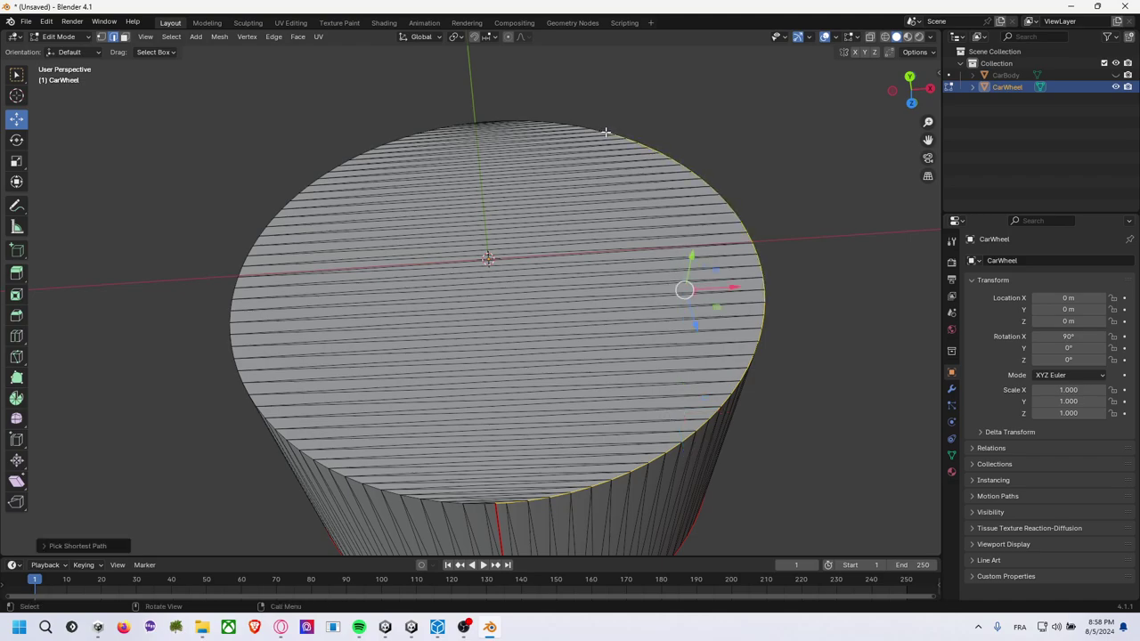
Select the entire top rim loop with the F3 'sel' search, then deselect to reveal its seam.
{"action": "scroll", "coordinate": [611, 284], "scroll_direction": "up", "scroll_amount": 2}
{"action": "scroll", "coordinate": [611, 284], "scroll_direction": "up", "scroll_amount": 3}
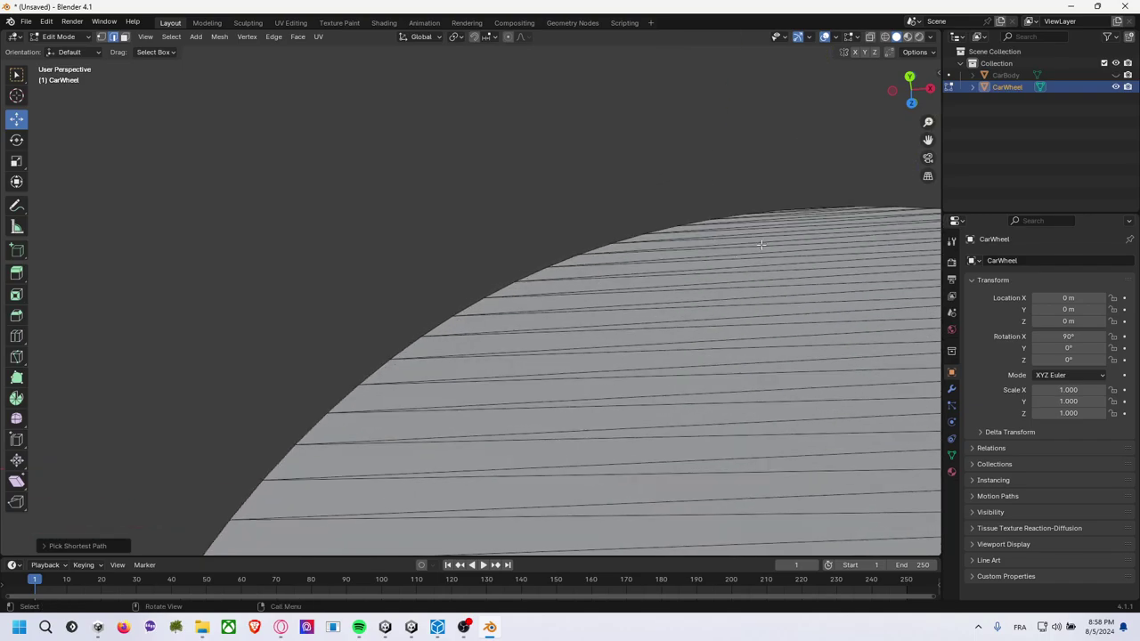
{"action": "mouse_move", "coordinate": [611, 283]}
{"action": "middle_mouse_down"}
{"action": "mouse_move", "coordinate": [793, 219]}
{"action": "mouse_move", "coordinate": [805, 236]}
{"action": "middle_mouse_up"}
{"action": "scroll", "coordinate": [794, 219], "scroll_direction": "up", "scroll_amount": 2}
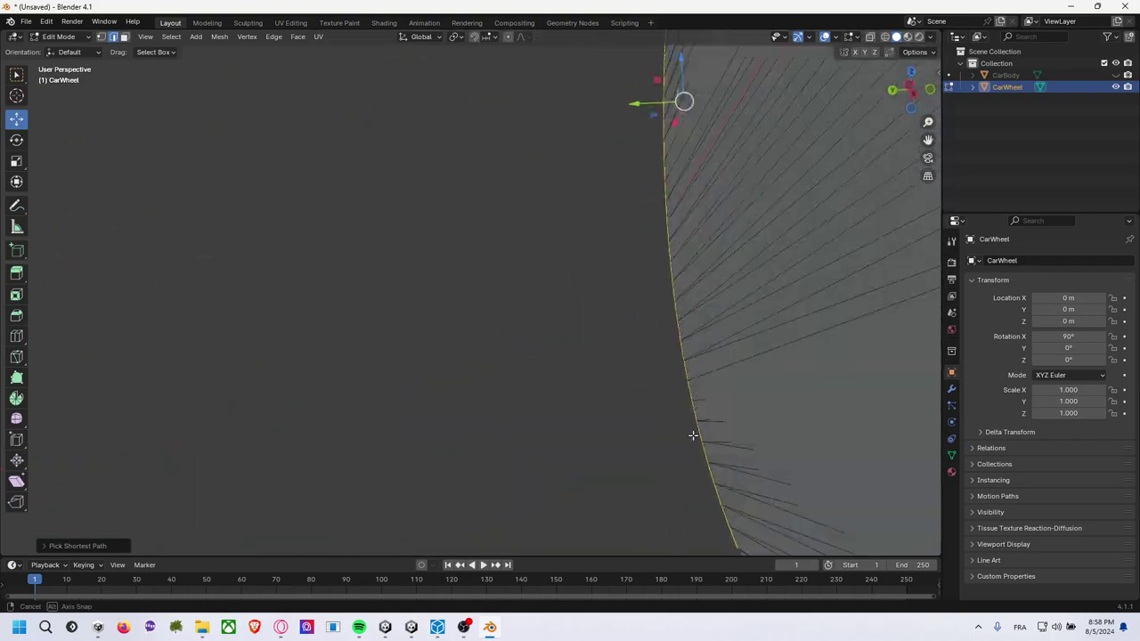
{"action": "scroll", "coordinate": [804, 236], "scroll_direction": "down", "scroll_amount": 4}
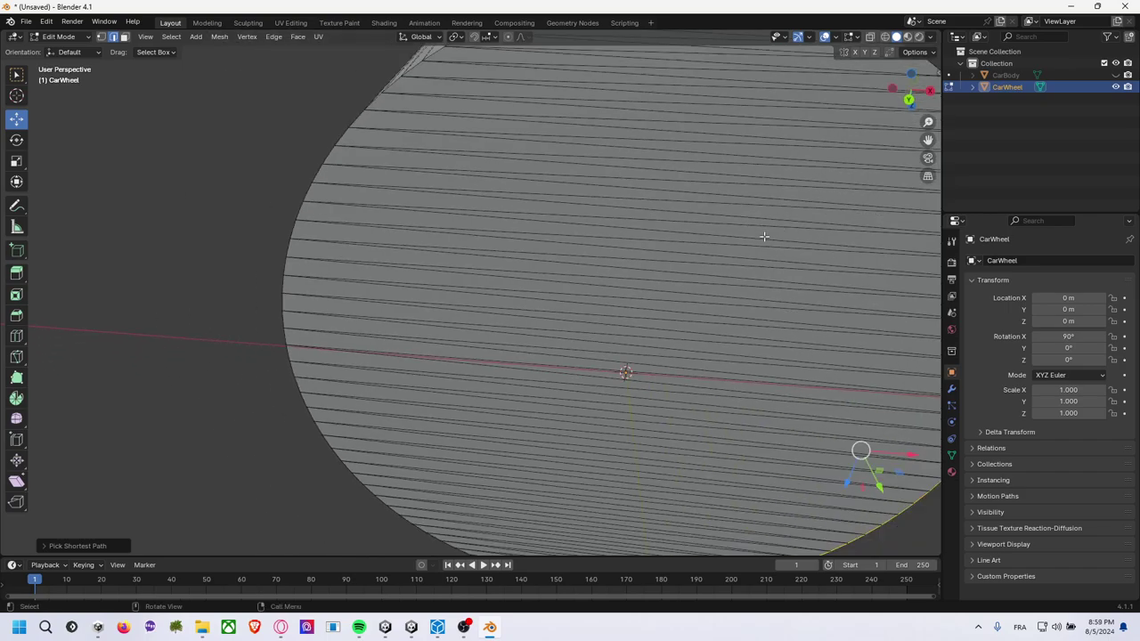
{"action": "scroll", "coordinate": [774, 234], "scroll_direction": "down", "scroll_amount": 3}
{"action": "middle_click_drag", "start_coordinate": [775, 233], "coordinate": [612, 289]}
{"action": "scroll", "coordinate": [612, 288], "scroll_direction": "up", "scroll_amount": 3}
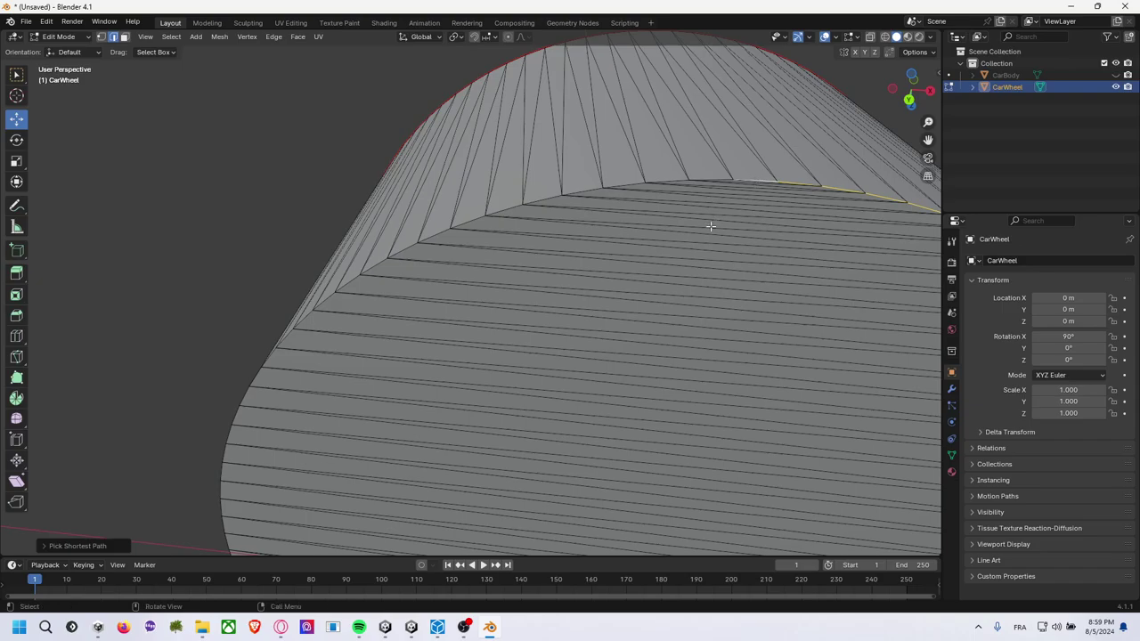
{"action": "scroll", "coordinate": [709, 226], "scroll_direction": "down", "scroll_amount": 3}
{"action": "mouse_move", "coordinate": [686, 353]}
{"action": "middle_mouse_down"}
{"action": "mouse_move", "coordinate": [684, 117]}
{"action": "mouse_move", "coordinate": [592, 364]}
{"action": "mouse_move", "coordinate": [539, 390]}
{"action": "mouse_move", "coordinate": [553, 240]}
{"action": "middle_mouse_up"}
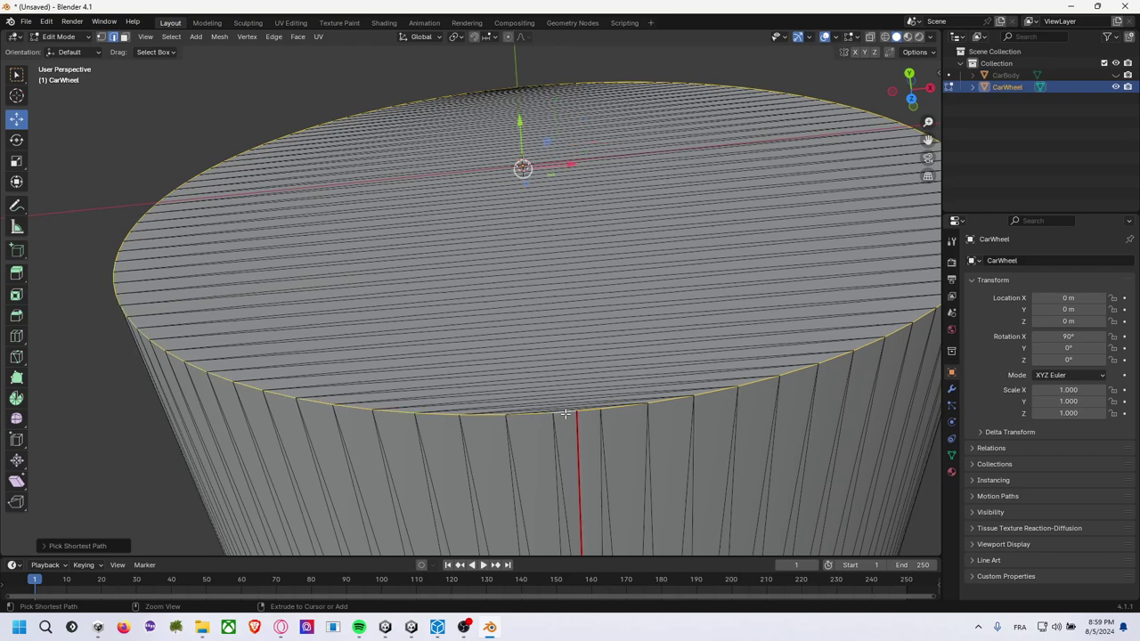
{"action": "scroll", "coordinate": [553, 239], "scroll_direction": "down", "scroll_amount": 3}
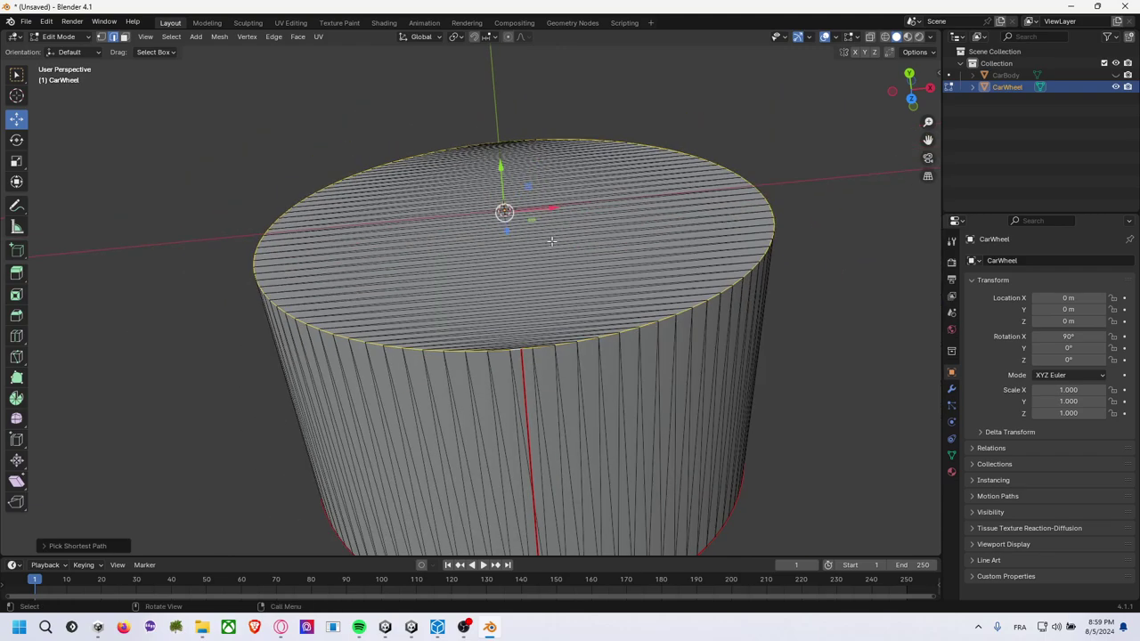
{"action": "key", "text": "F3"}
{"action": "type", "text": "sel"}
{"action": "key", "text": "Return"}
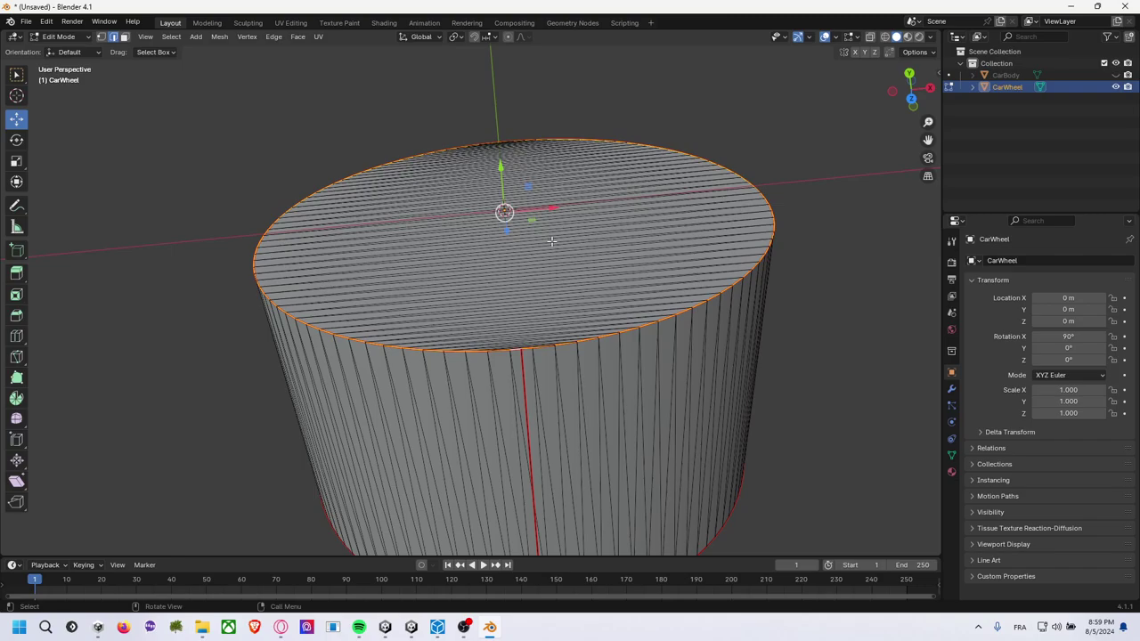
{"action": "left_click", "coordinate": [843, 243]}
{"action": "mouse_move", "coordinate": [811, 234]}
{"action": "middle_mouse_down"}
{"action": "mouse_move", "coordinate": [733, 284]}
{"action": "mouse_move", "coordinate": [509, 279]}
{"action": "mouse_move", "coordinate": [804, 226]}
{"action": "mouse_move", "coordinate": [796, 247]}
{"action": "middle_mouse_up"}
{"action": "scroll", "coordinate": [701, 281], "scroll_direction": "down", "scroll_amount": 3}
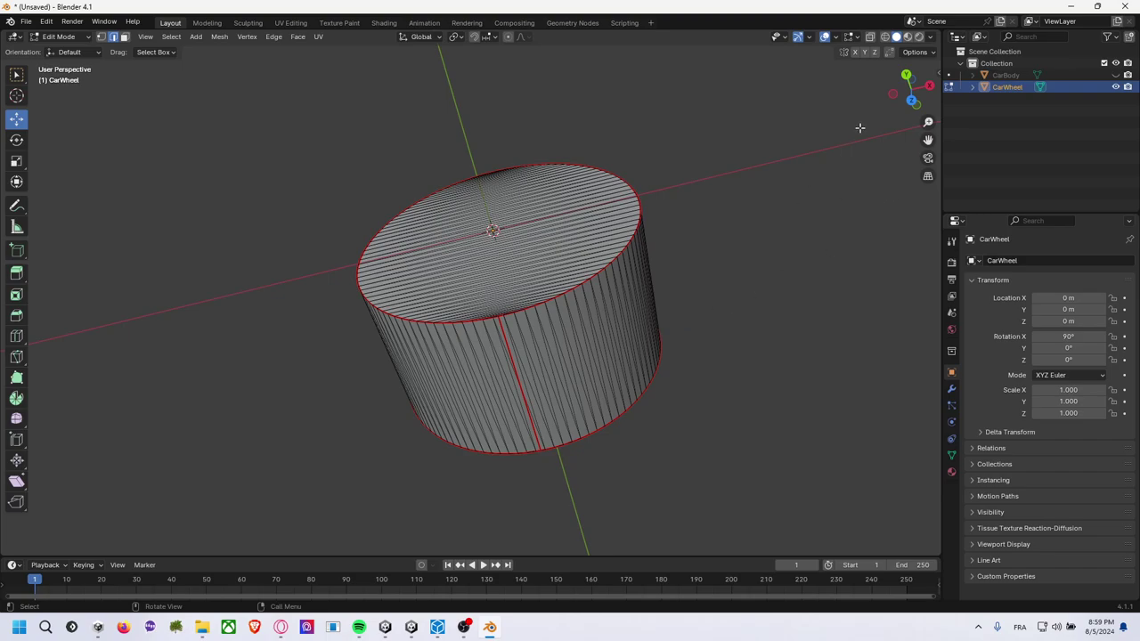
Split the view vertically and turn the right area into a widened UV Editor.
{"action": "right_click", "coordinate": [644, 30]}
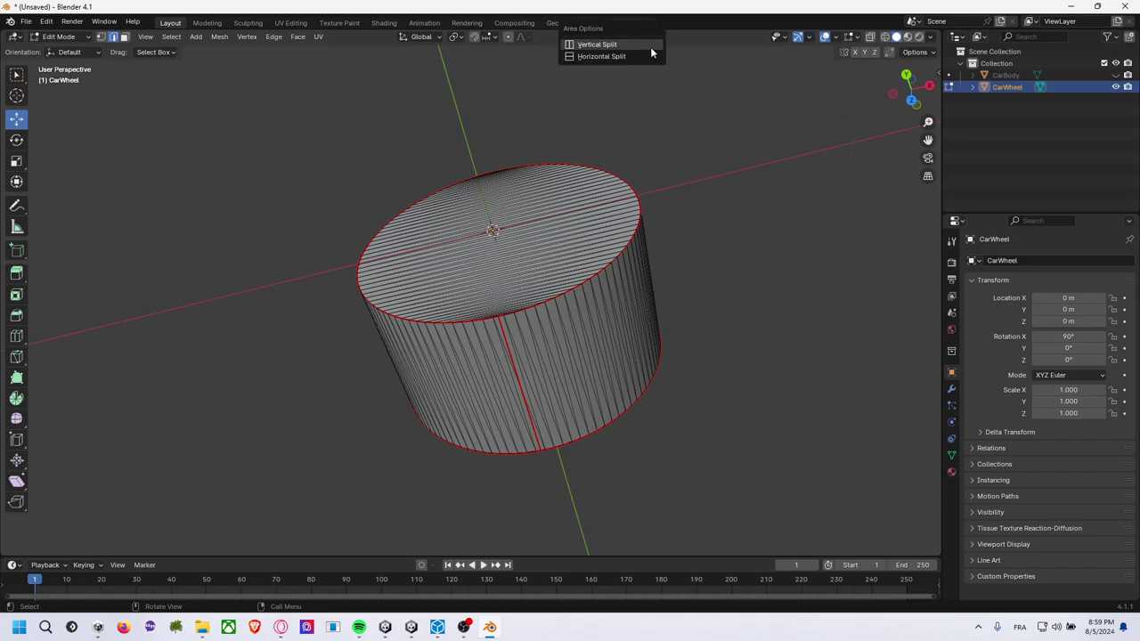
{"action": "left_click", "coordinate": [650, 46]}
{"action": "left_click", "coordinate": [634, 108]}
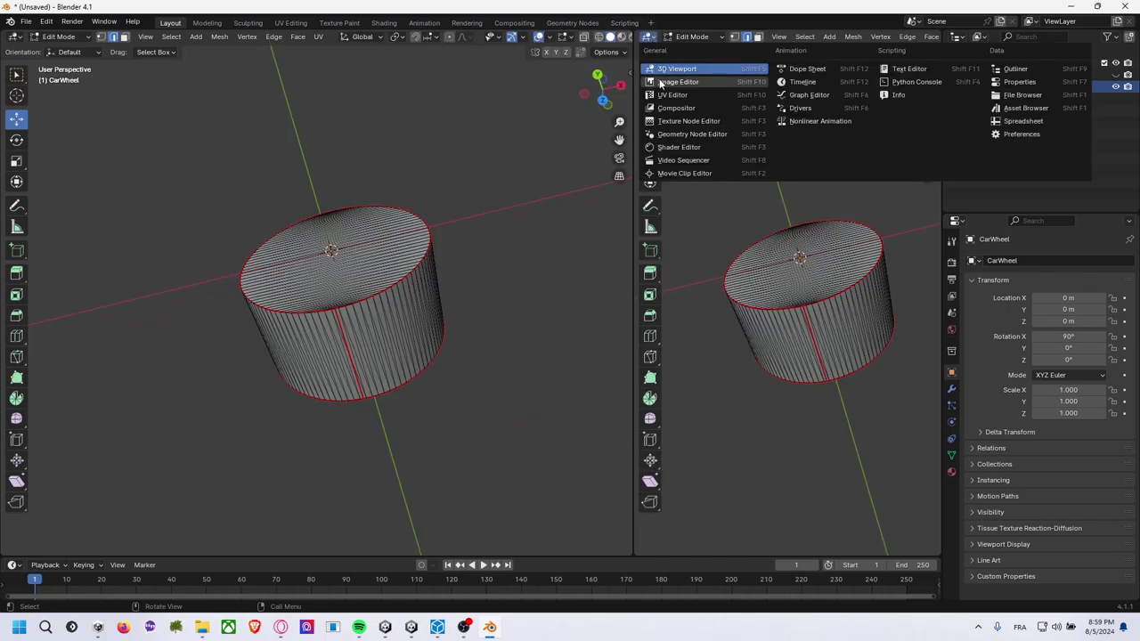
{"action": "left_click", "coordinate": [646, 37]}
{"action": "left_click", "coordinate": [675, 94]}
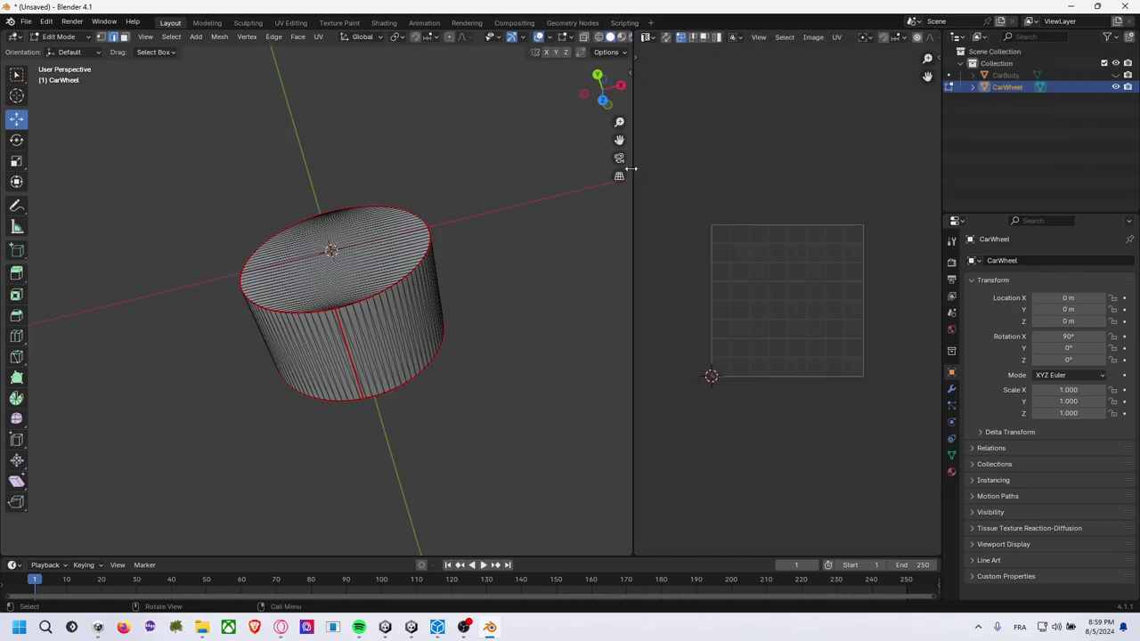
{"action": "left_click_drag", "start_coordinate": [631, 167], "coordinate": [542, 174]}
Select the whole wheel and unwrap it along the seams into a side strip and two caps.
{"action": "key", "text": "a"}
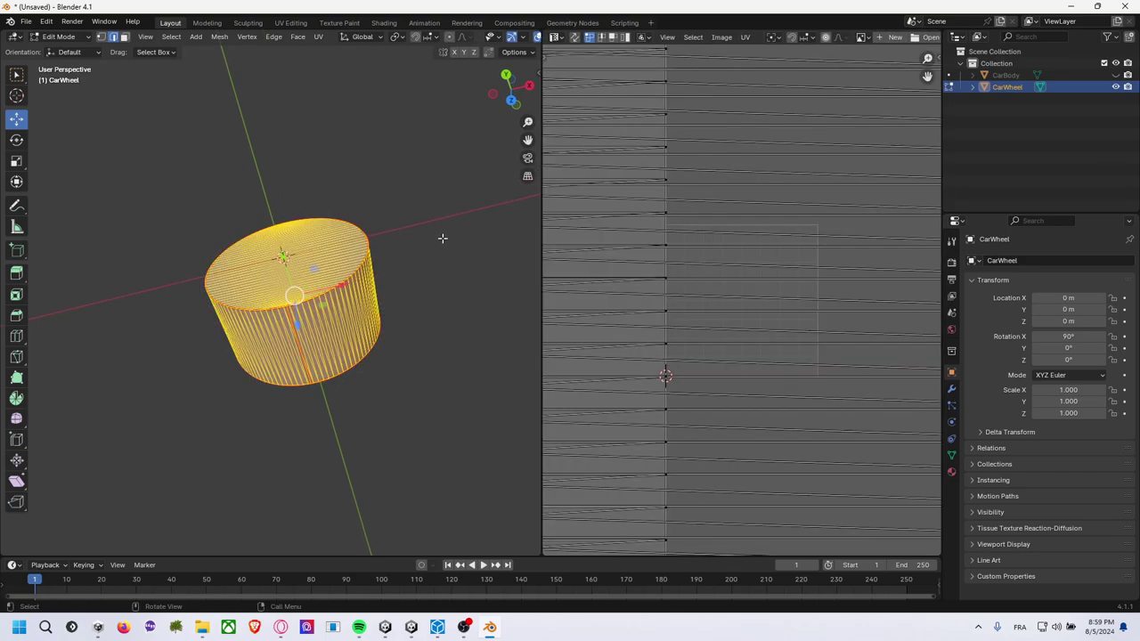
{"action": "scroll", "coordinate": [720, 242], "scroll_direction": "down", "scroll_amount": 8}
{"action": "scroll", "coordinate": [719, 242], "scroll_direction": "down", "scroll_amount": 7}
{"action": "scroll", "coordinate": [721, 249], "scroll_direction": "up", "scroll_amount": 9}
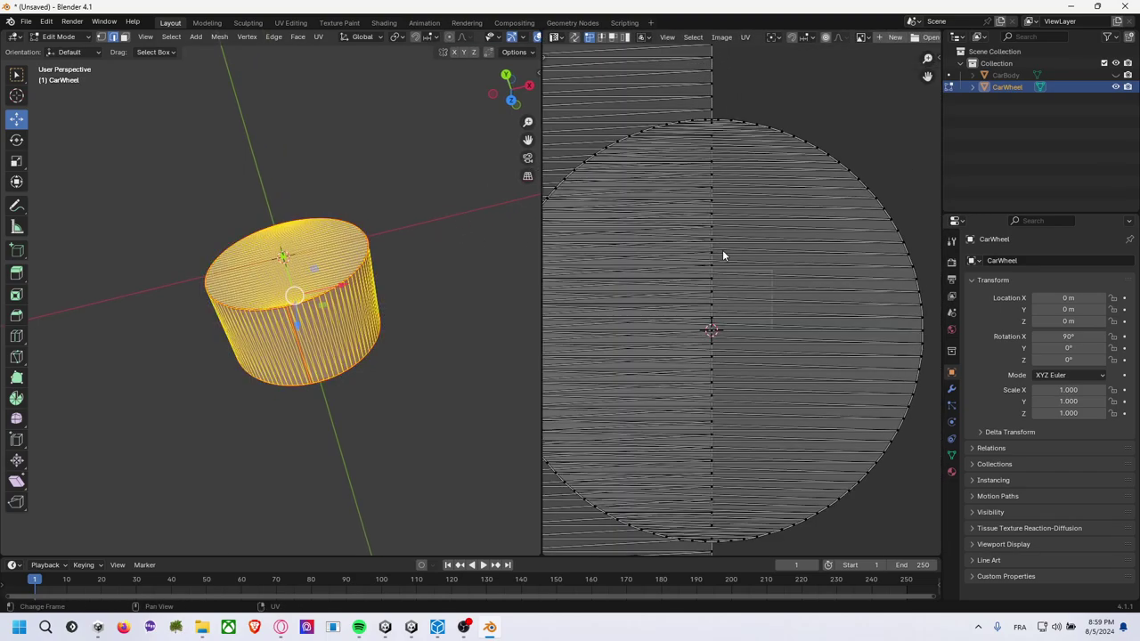
{"action": "scroll", "coordinate": [722, 249], "scroll_direction": "up", "scroll_amount": 5}
{"action": "key", "text": "u"}
{"action": "left_click", "coordinate": [720, 250]}
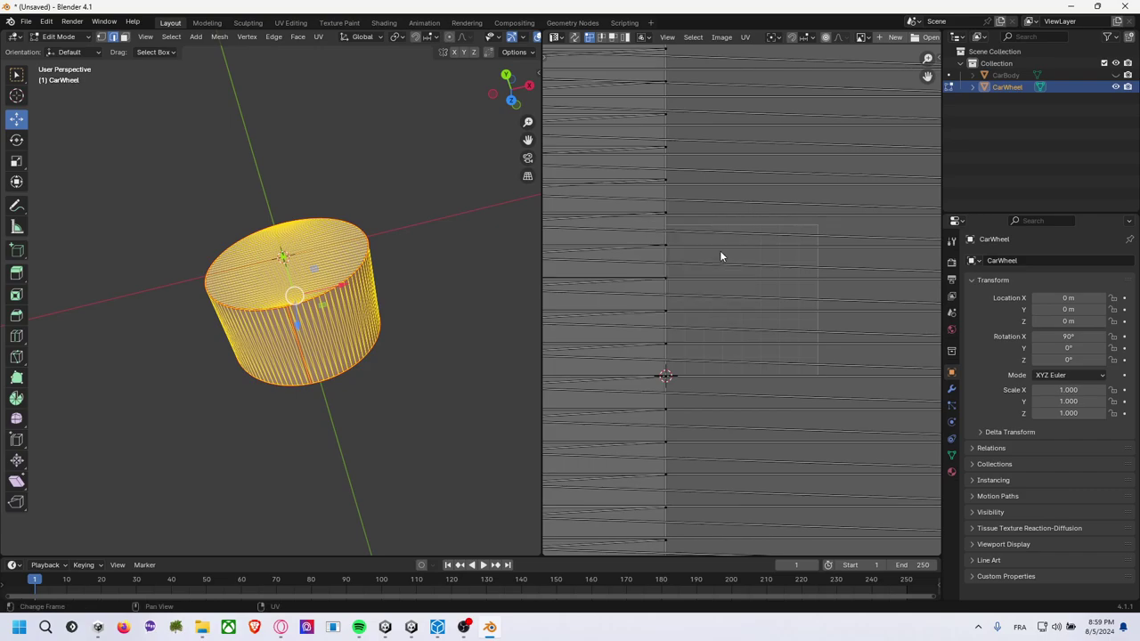
{"action": "key", "text": "a"}
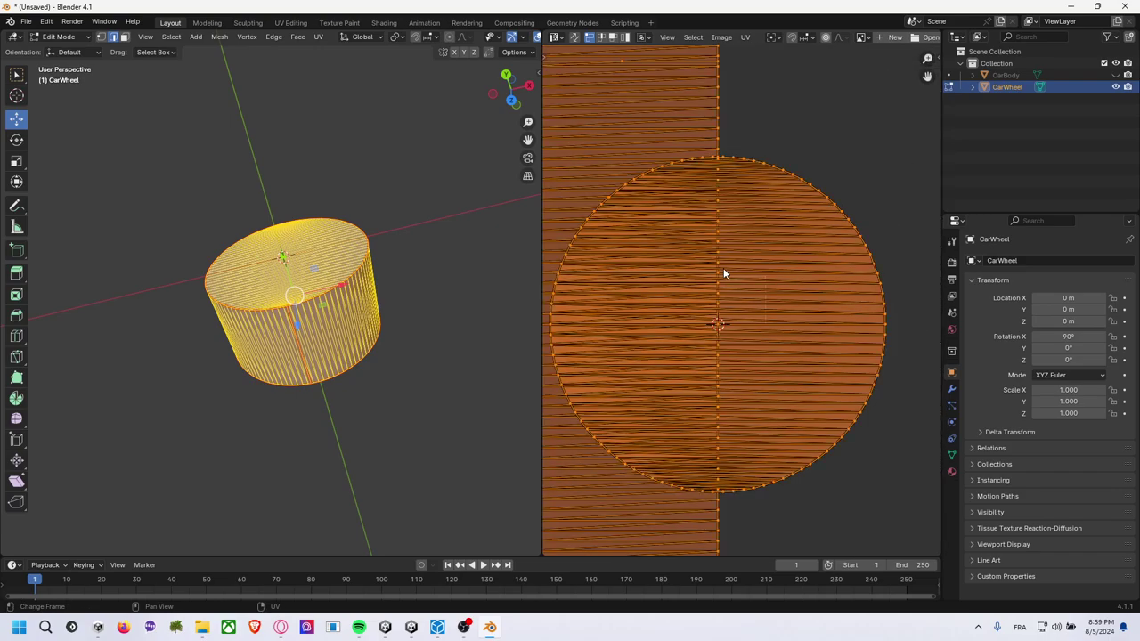
{"action": "key", "text": "u"}
{"action": "left_click", "coordinate": [723, 268]}
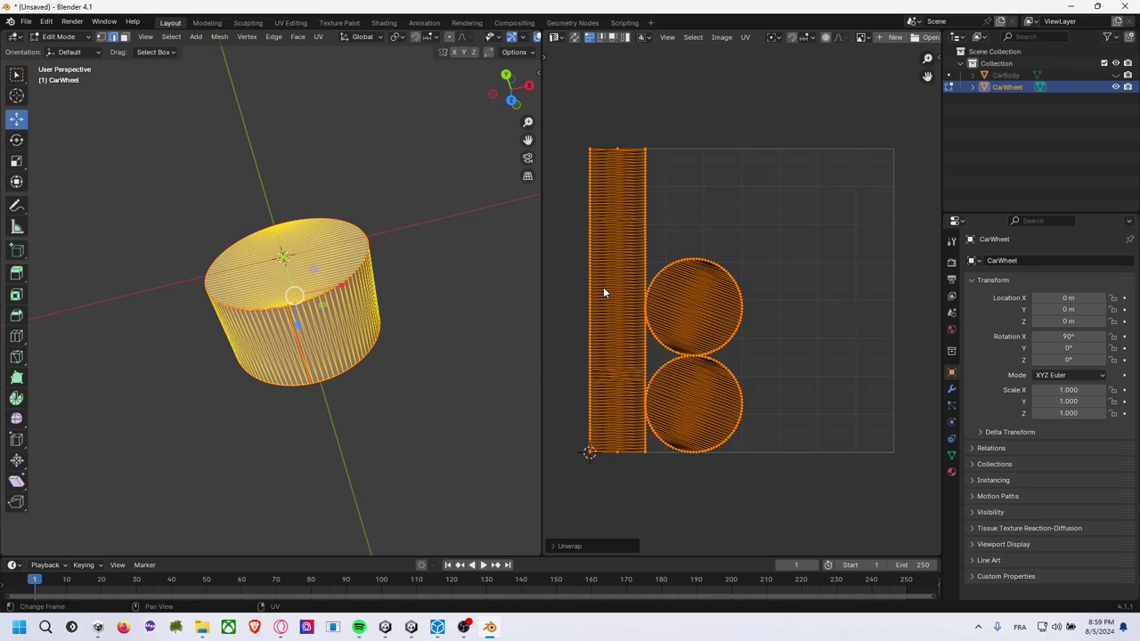
Shrink the wheel's UV islands slightly and clear the selection.
{"action": "key", "text": "s"}
{"action": "left_click", "coordinate": [743, 235]}
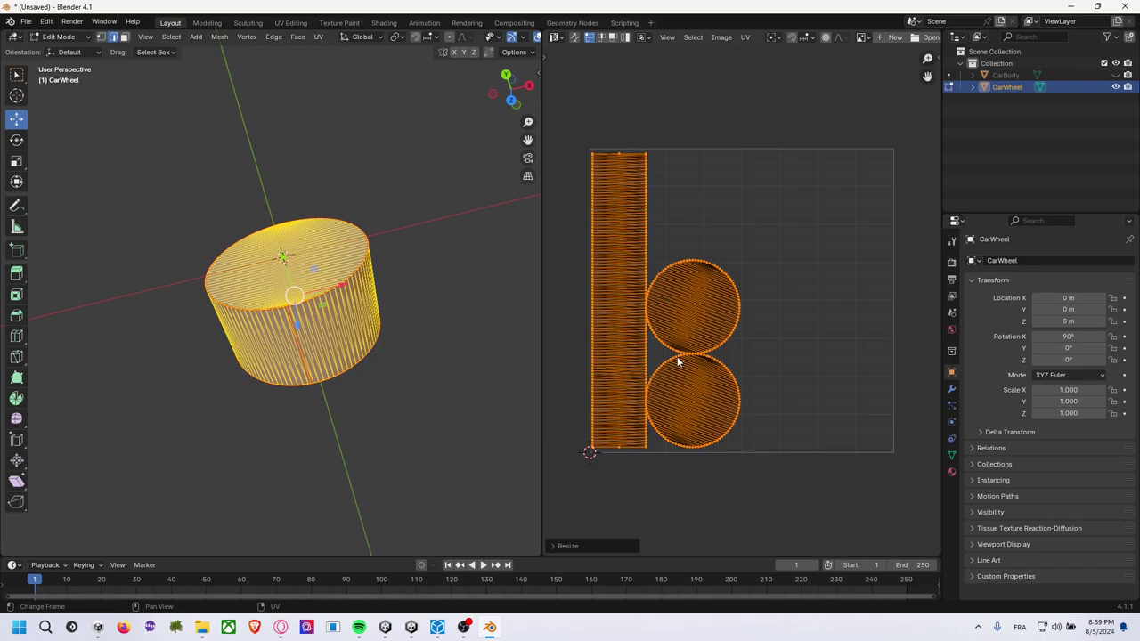
{"action": "left_click", "coordinate": [780, 290]}
{"action": "scroll", "coordinate": [780, 305], "scroll_direction": "up", "scroll_amount": 3}
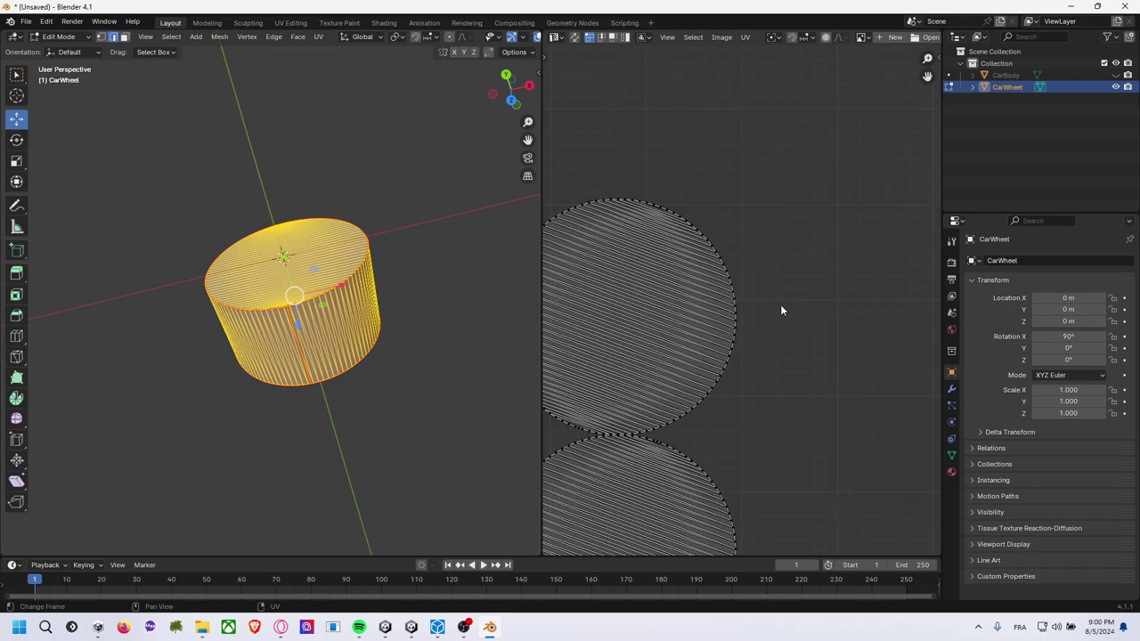
{"action": "scroll", "coordinate": [780, 304], "scroll_direction": "down", "scroll_amount": 2}
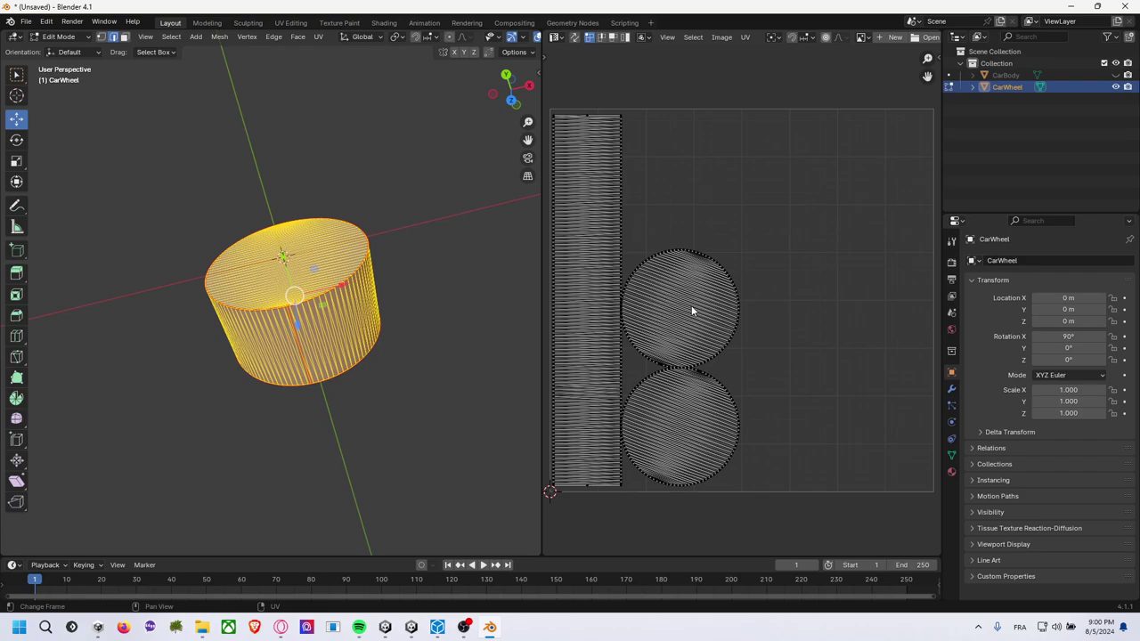
Move the upper circle island higher and the lower circle island into the middle, then deselect all.
{"action": "key", "text": "l"}
{"action": "key", "text": "g"}
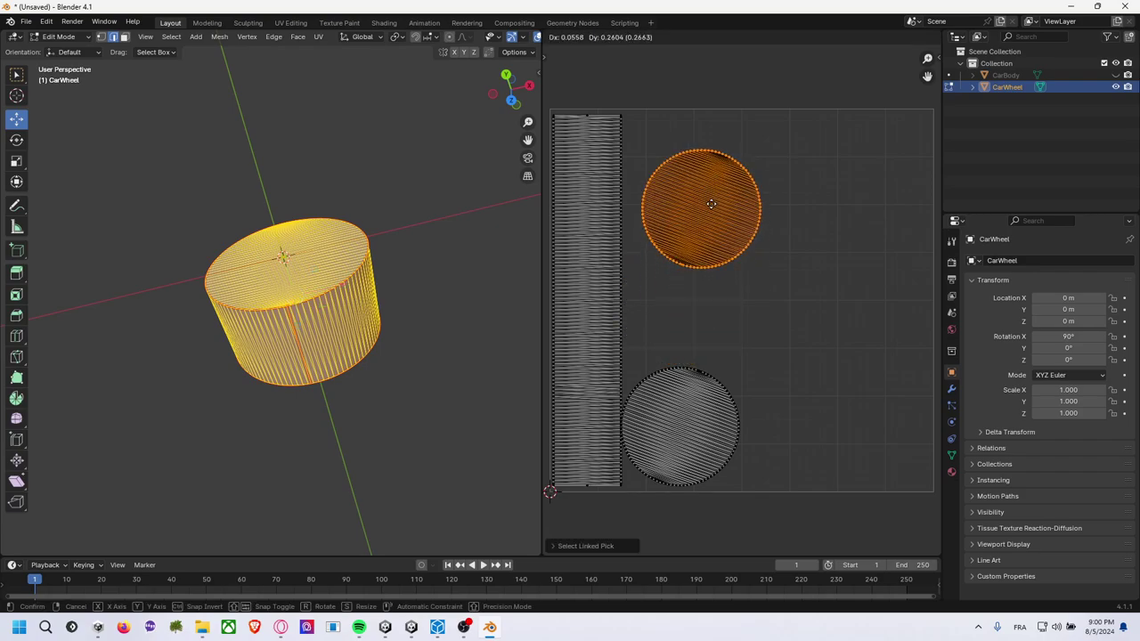
{"action": "left_click", "coordinate": [702, 175]}
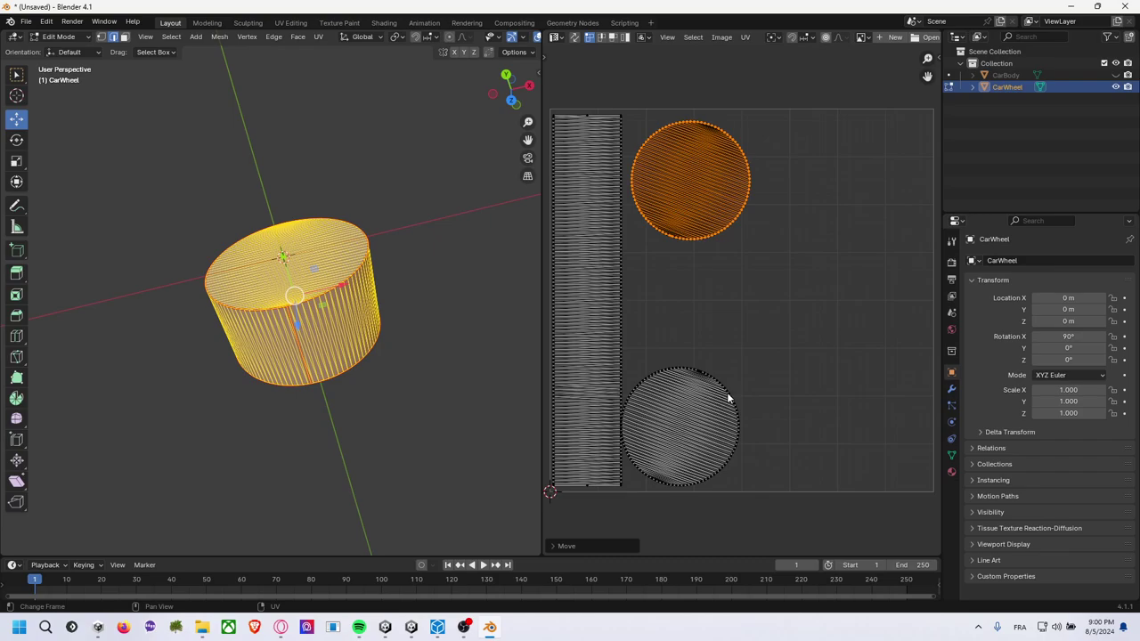
{"action": "left_click", "coordinate": [783, 382]}
{"action": "key", "text": "l"}
{"action": "key", "text": "g"}
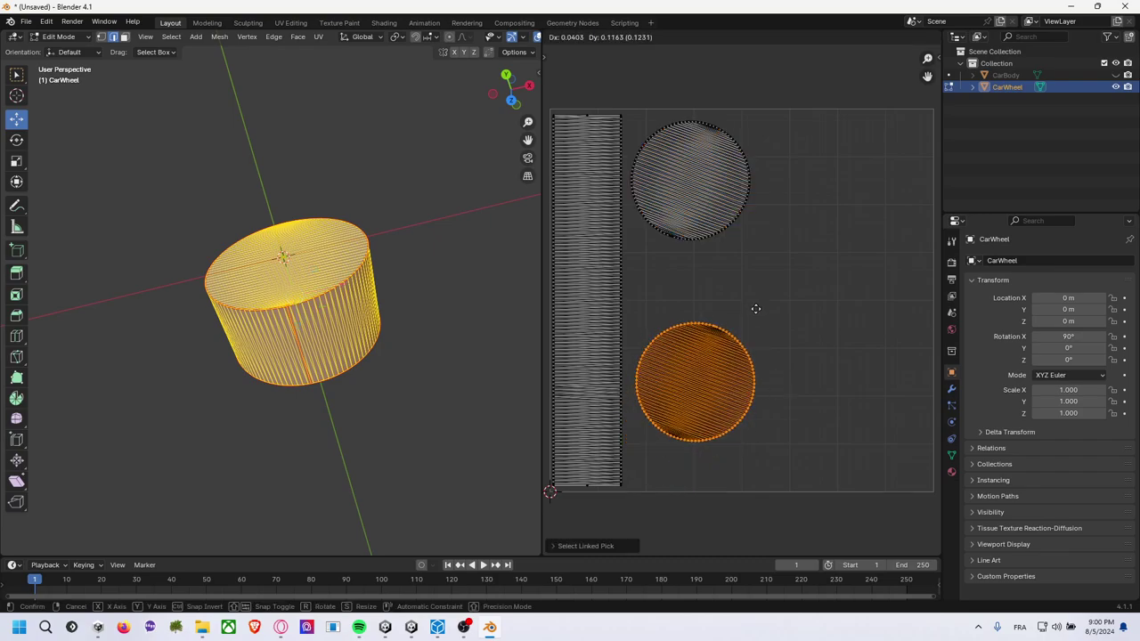
{"action": "left_click", "coordinate": [748, 299]}
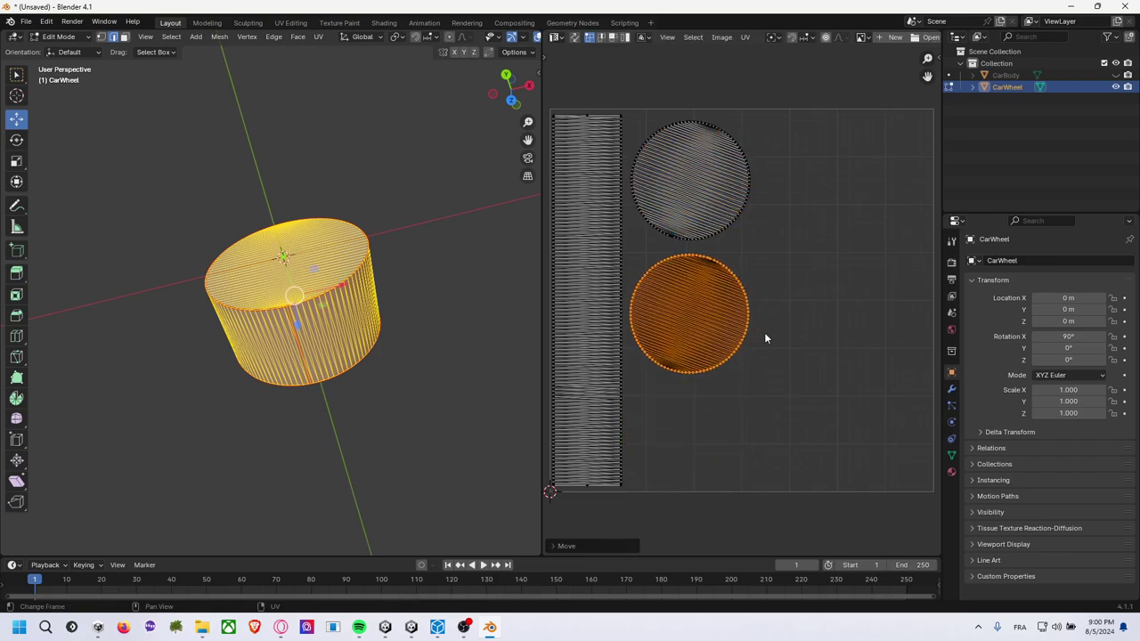
{"action": "scroll", "coordinate": [767, 333], "scroll_direction": "down", "scroll_amount": 3}
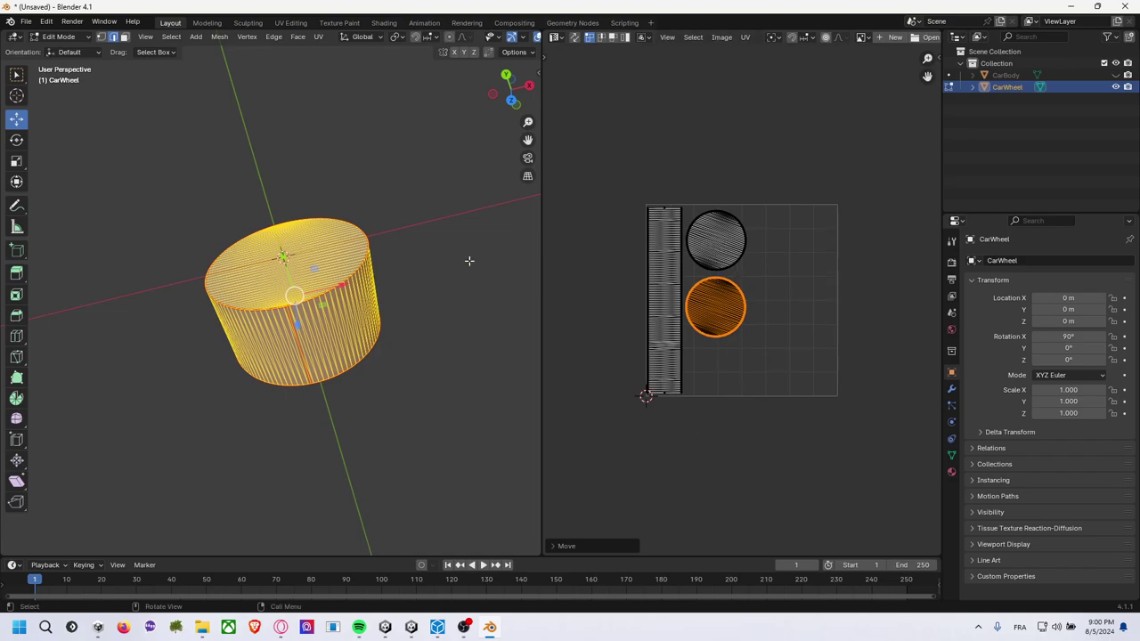
{"action": "key", "text": "alt+a"}
{"action": "scroll", "coordinate": [399, 267], "scroll_direction": "down", "scroll_amount": 4}
{"action": "scroll", "coordinate": [402, 268], "scroll_direction": "down", "scroll_amount": 4}
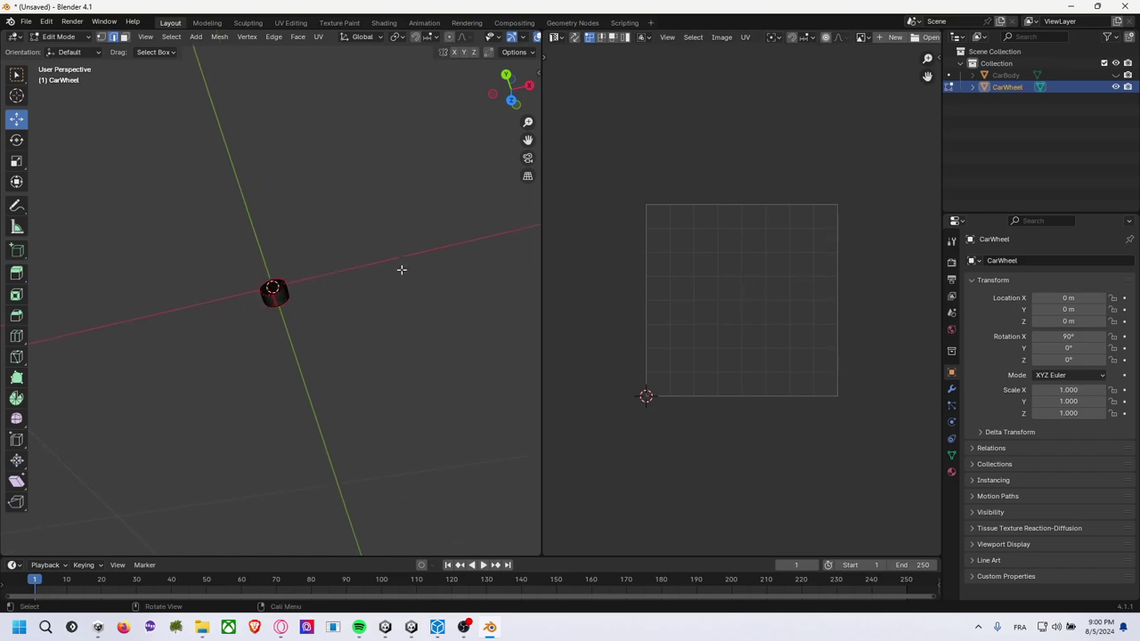
{"action": "scroll", "coordinate": [383, 268], "scroll_direction": "up", "scroll_amount": 4}
{"action": "scroll", "coordinate": [349, 254], "scroll_direction": "up", "scroll_amount": 4}
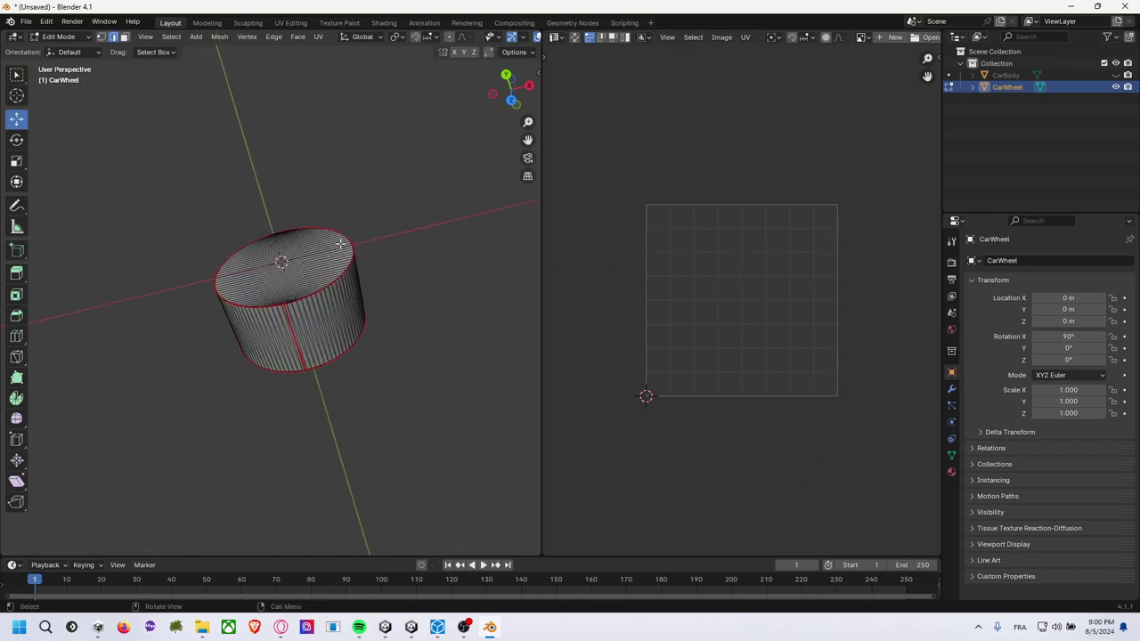
Return to Object Mode, then show CarBody and hide CarWheel in the Outliner.
{"action": "left_click", "coordinate": [59, 37]}
{"action": "left_click", "coordinate": [60, 47]}
{"action": "scroll", "coordinate": [367, 196], "scroll_direction": "down", "scroll_amount": 3}
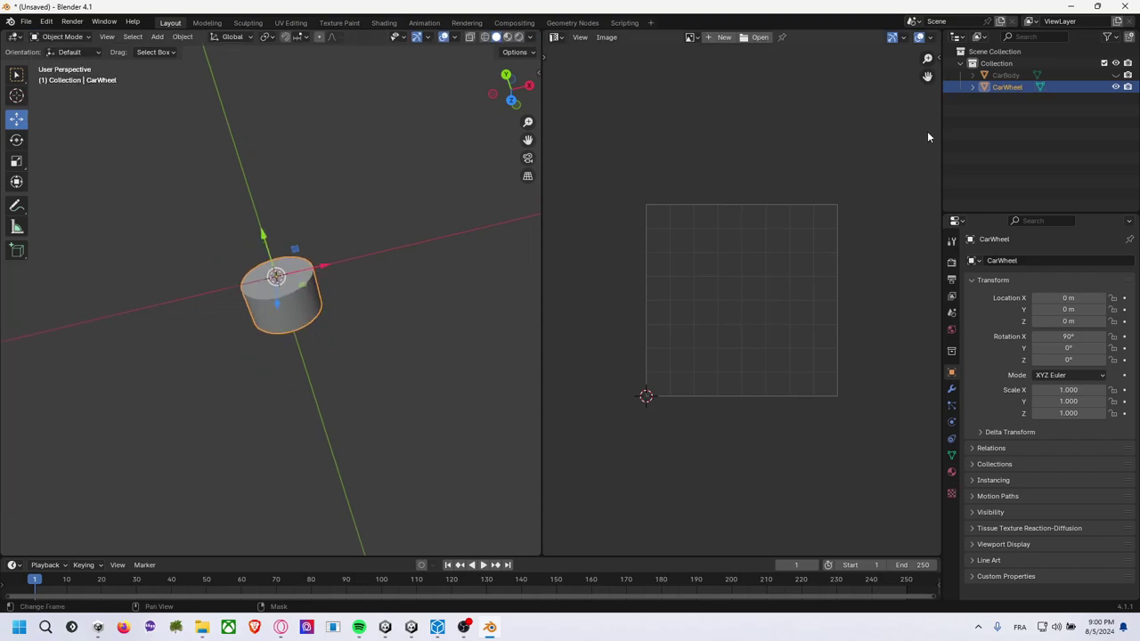
{"action": "left_click", "coordinate": [1104, 76]}
{"action": "left_click", "coordinate": [1115, 75]}
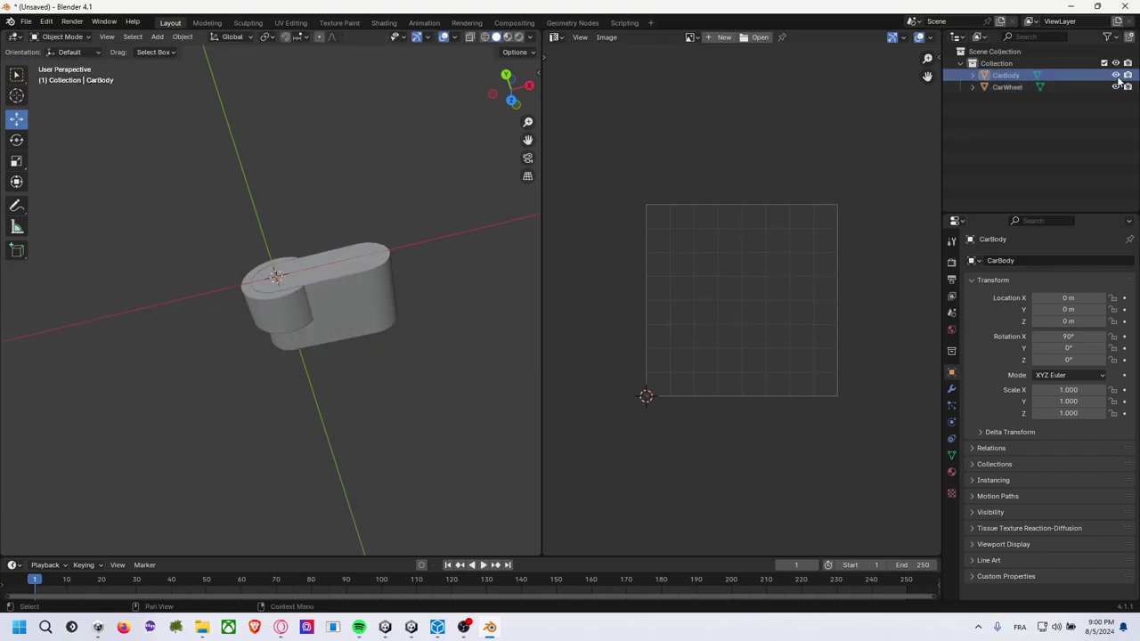
{"action": "left_click", "coordinate": [1114, 86]}
{"action": "scroll", "coordinate": [403, 272], "scroll_direction": "up", "scroll_amount": 1}
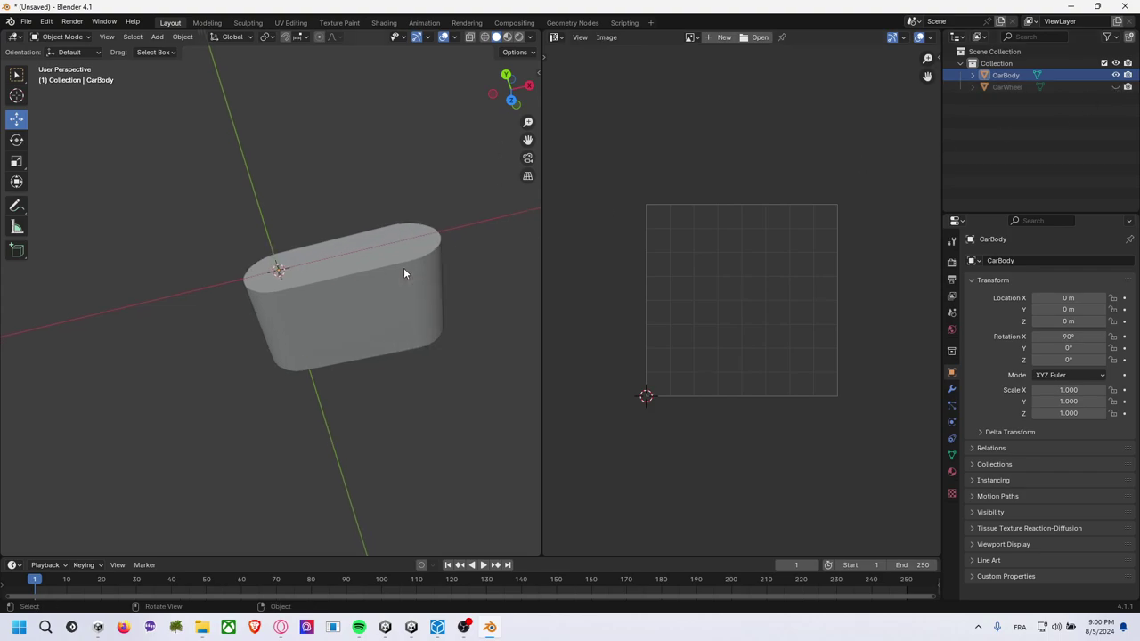
{"action": "scroll", "coordinate": [278, 260], "scroll_direction": "up", "scroll_amount": 2}
Orbit around the car body and select it in the viewport.
{"action": "mouse_move", "coordinate": [406, 436]}
{"action": "middle_mouse_down"}
{"action": "mouse_move", "coordinate": [415, 279]}
{"action": "mouse_move", "coordinate": [404, 463]}
{"action": "middle_mouse_up"}
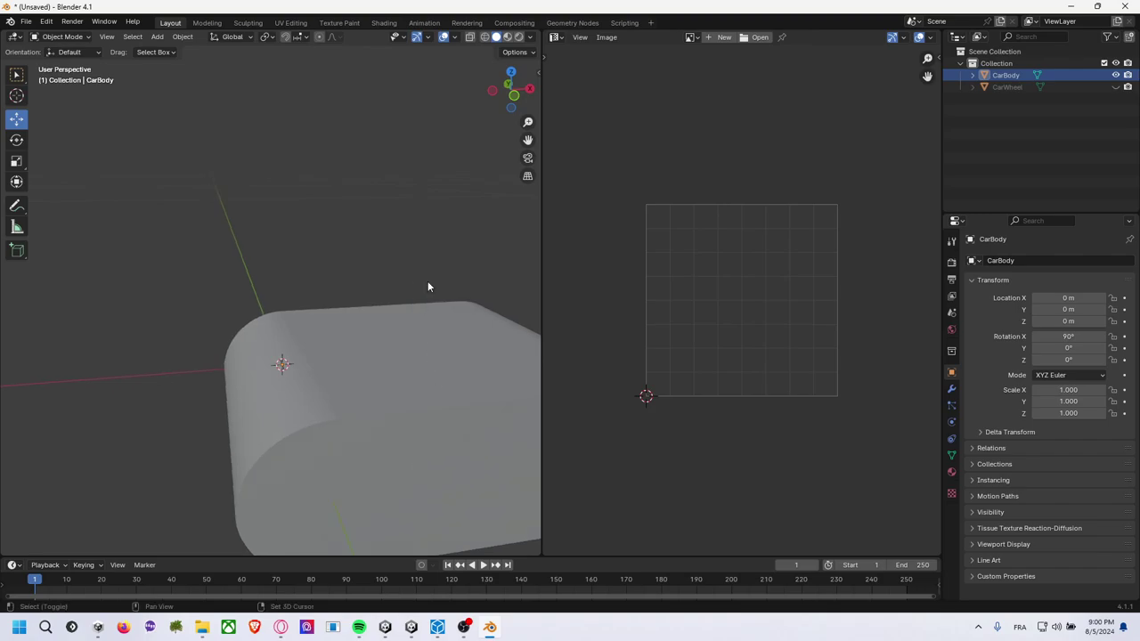
{"action": "mouse_move", "coordinate": [427, 281]}
{"action": "middle_mouse_down"}
{"action": "mouse_move", "coordinate": [502, 252]}
{"action": "mouse_move", "coordinate": [410, 350]}
{"action": "mouse_move", "coordinate": [360, 368]}
{"action": "mouse_move", "coordinate": [381, 341]}
{"action": "middle_mouse_up"}
{"action": "left_click", "coordinate": [381, 341]}
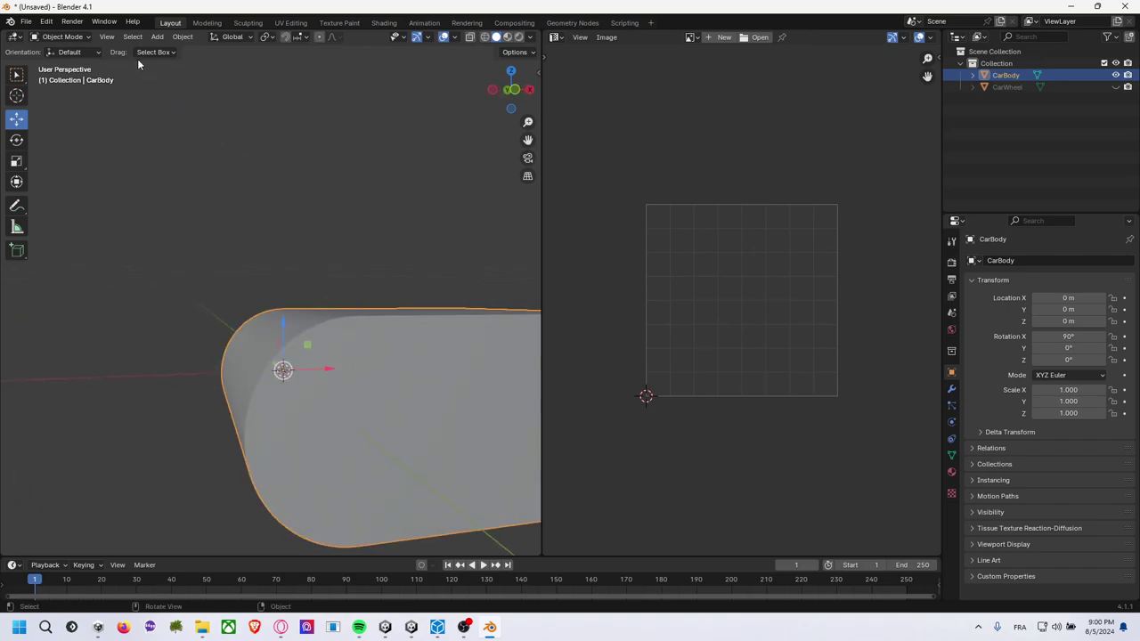
{"action": "left_click", "coordinate": [80, 41]}
Put the car body in Edit Mode and snap the view to Back, then Left orthographic.
{"action": "left_click", "coordinate": [77, 59]}
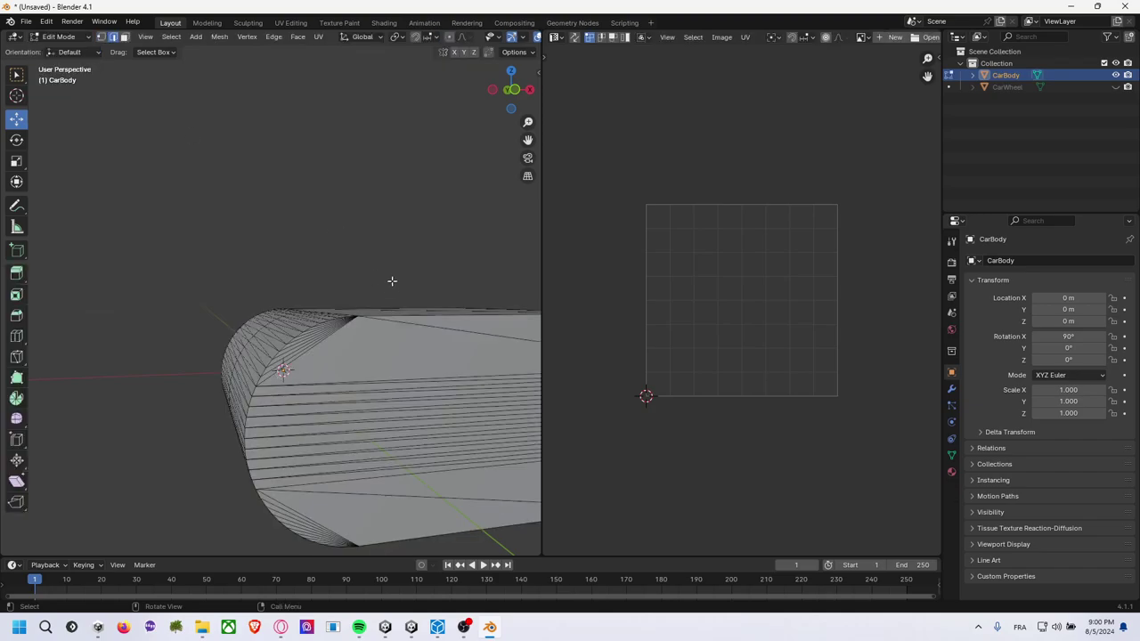
{"action": "mouse_move", "coordinate": [392, 277]}
{"action": "middle_mouse_down"}
{"action": "mouse_move", "coordinate": [379, 256]}
{"action": "mouse_move", "coordinate": [281, 269]}
{"action": "middle_mouse_up"}
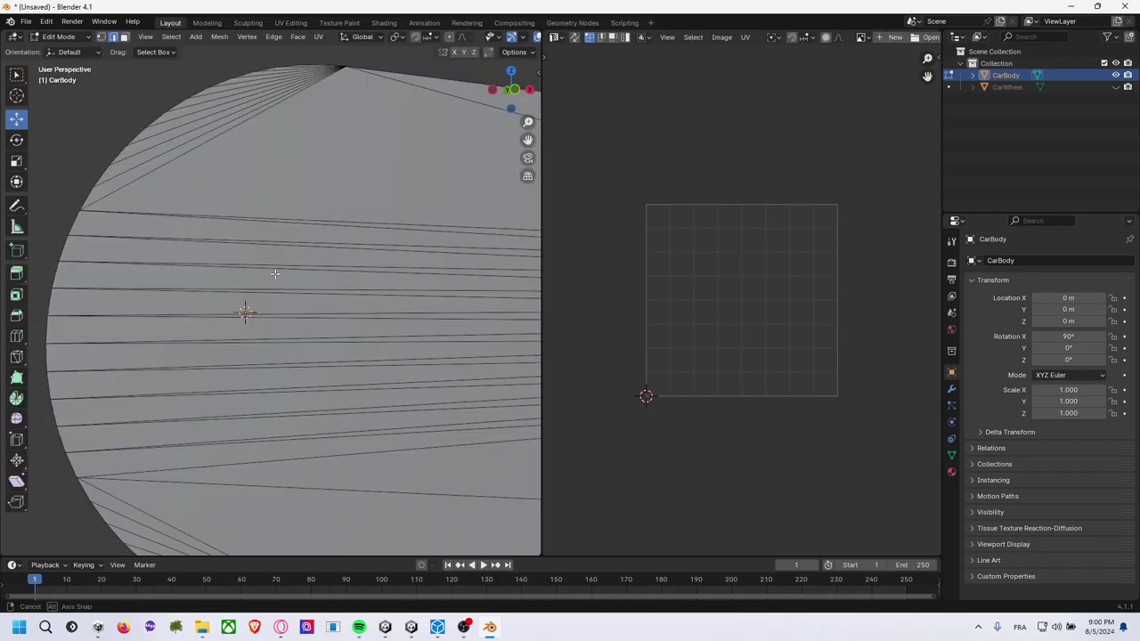
{"action": "scroll", "coordinate": [285, 272], "scroll_direction": "down", "scroll_amount": 2}
{"action": "mouse_move", "coordinate": [389, 299]}
{"action": "middle_mouse_down"}
{"action": "mouse_move", "coordinate": [361, 345]}
{"action": "mouse_move", "coordinate": [394, 311]}
{"action": "mouse_move", "coordinate": [371, 333]}
{"action": "middle_mouse_up"}
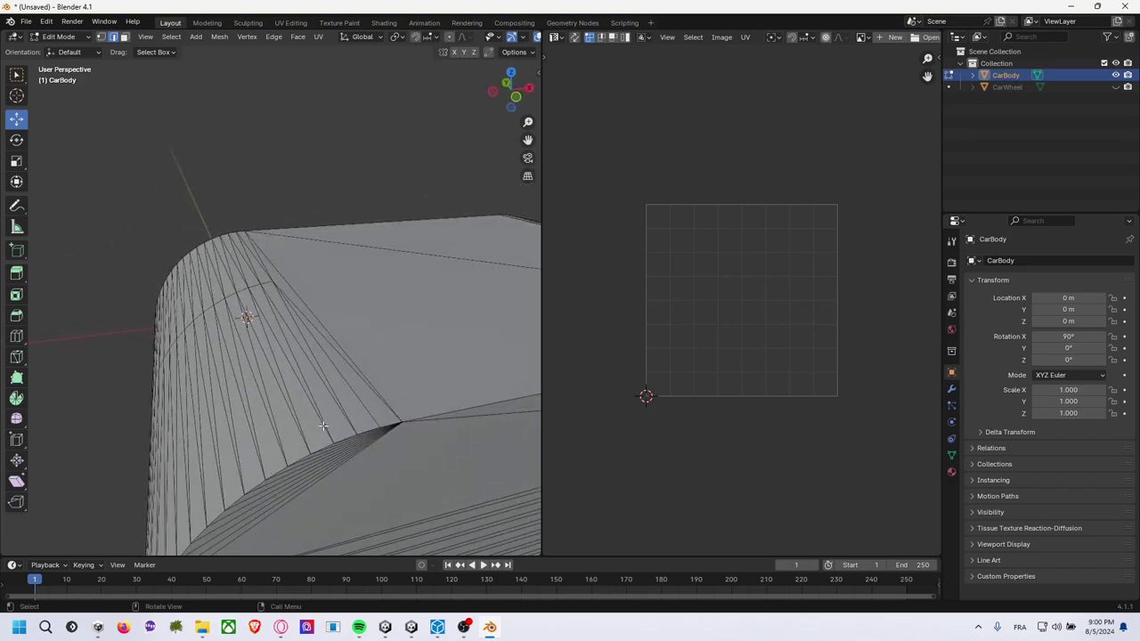
{"action": "mouse_move", "coordinate": [325, 426]}
{"action": "middle_mouse_down"}
{"action": "mouse_move", "coordinate": [287, 346]}
{"action": "mouse_move", "coordinate": [347, 372]}
{"action": "mouse_move", "coordinate": [345, 385]}
{"action": "middle_mouse_up"}
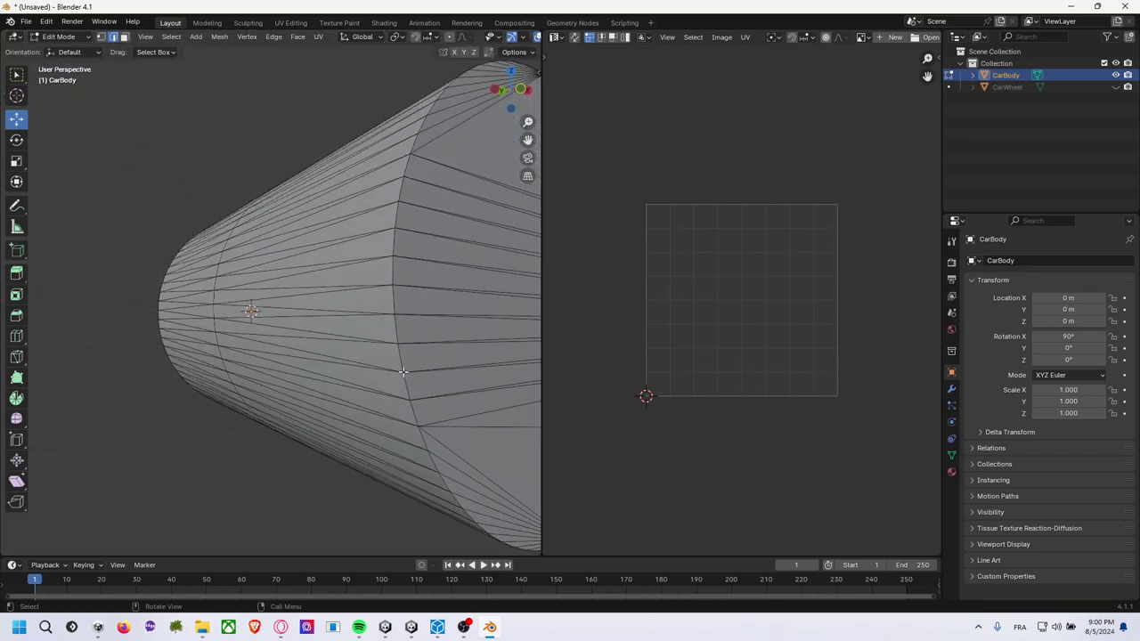
{"action": "left_click", "coordinate": [489, 94]}
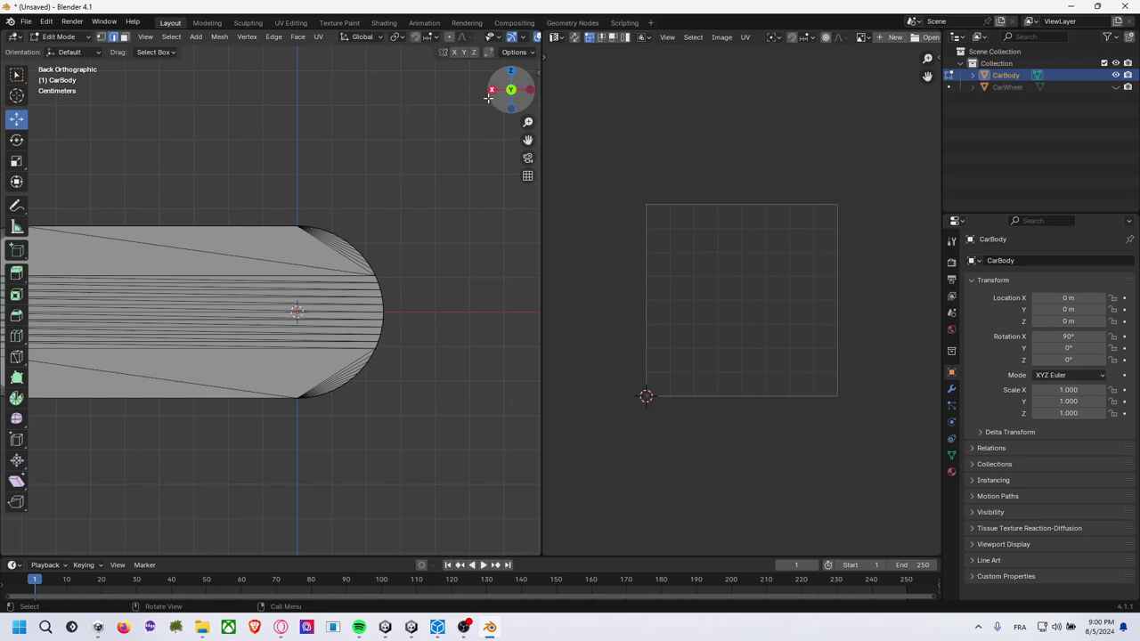
{"action": "left_click", "coordinate": [529, 96]}
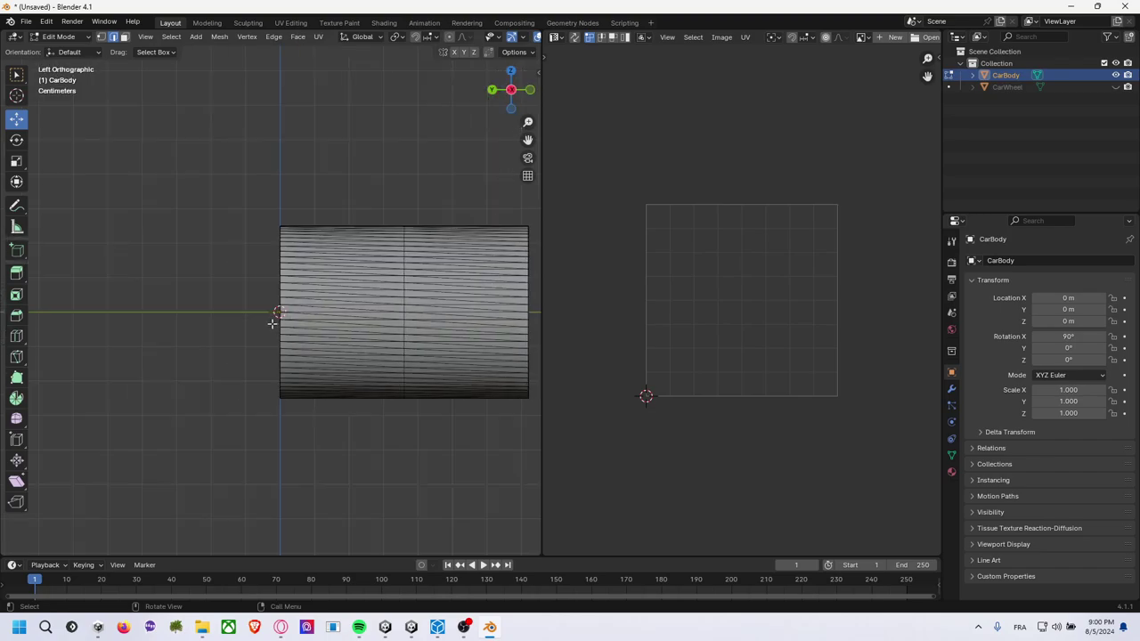
Zoom and pan along the body's side and select two horizontal side edges.
{"action": "scroll", "coordinate": [509, 317], "scroll_direction": "up", "scroll_amount": 2}
{"action": "scroll", "coordinate": [430, 346], "scroll_direction": "up", "scroll_amount": 3}
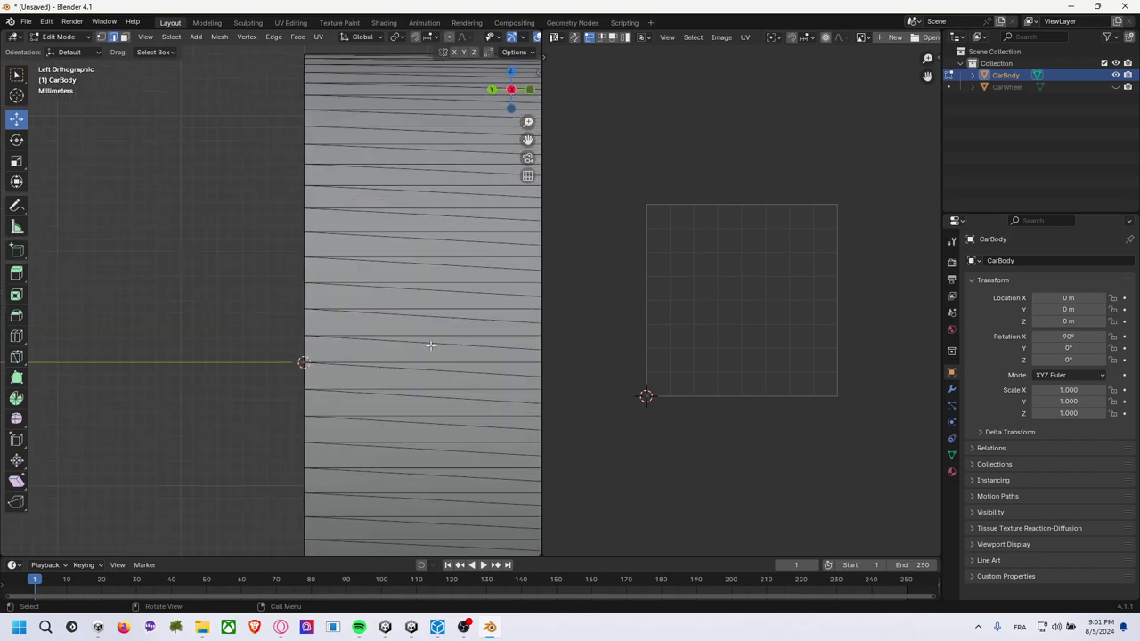
{"action": "scroll", "coordinate": [356, 389], "scroll_direction": "up", "scroll_amount": 4}
{"action": "middle_click_drag", "start_coordinate": [337, 435], "coordinate": [53, 272], "text": "shift"}
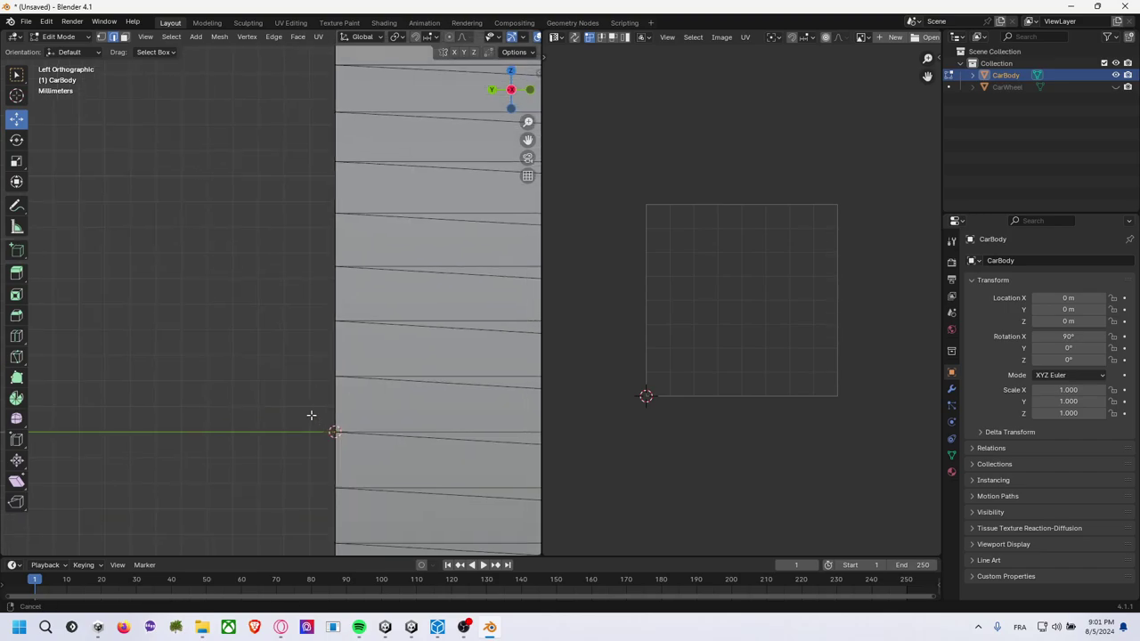
{"action": "scroll", "coordinate": [114, 285], "scroll_direction": "down", "scroll_amount": 4}
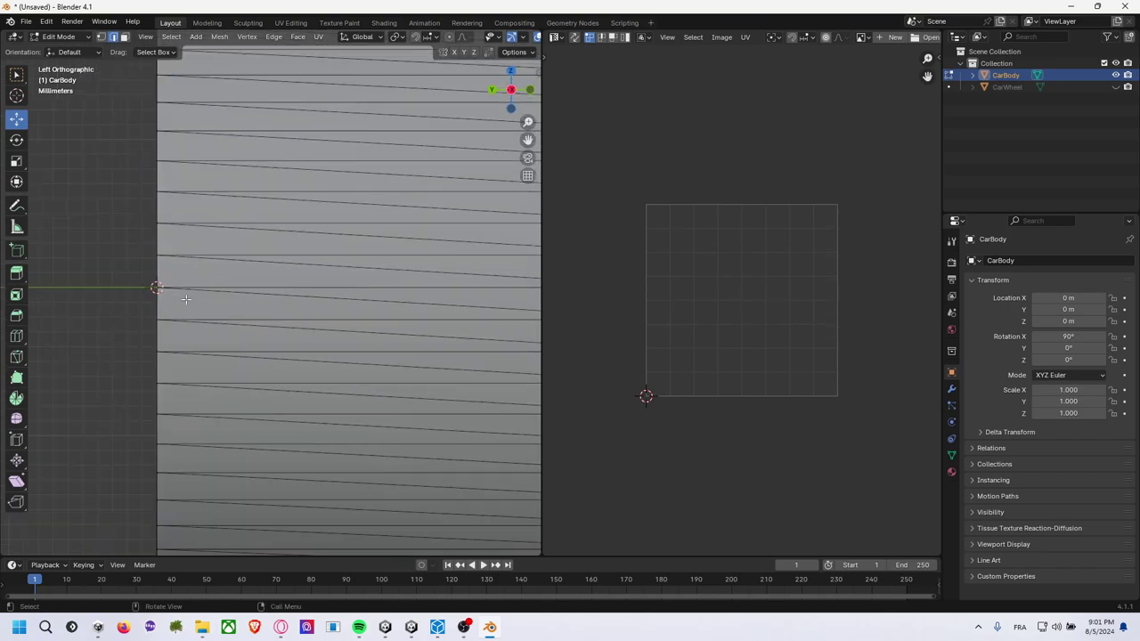
{"action": "scroll", "coordinate": [366, 320], "scroll_direction": "down", "scroll_amount": 2}
{"action": "middle_click_drag", "start_coordinate": [382, 320], "coordinate": [220, 320], "text": "shift"}
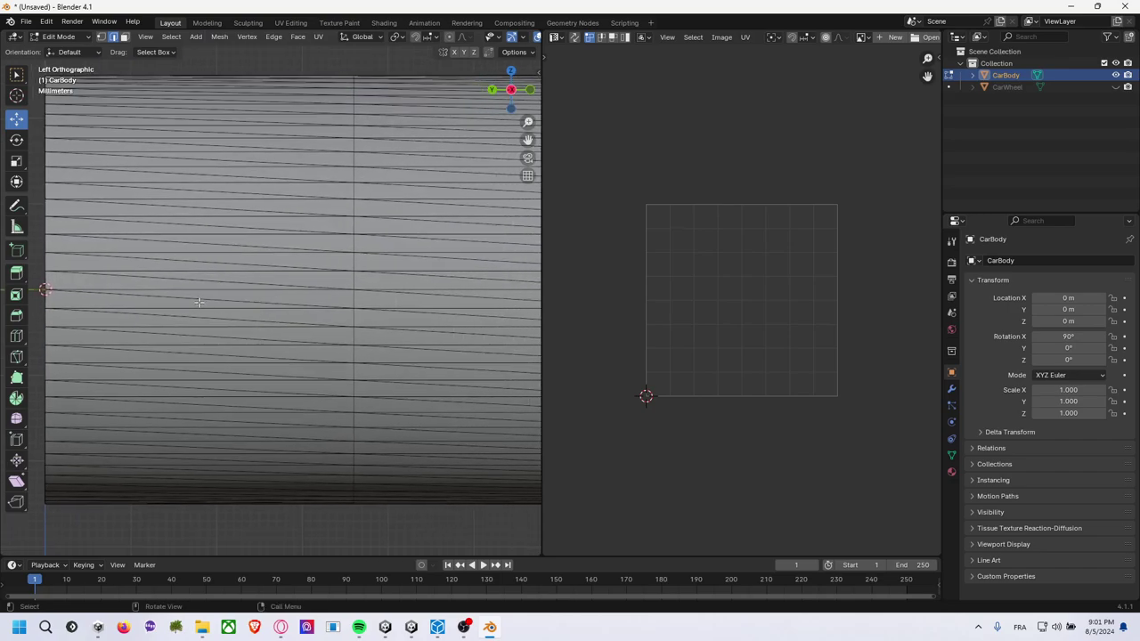
{"action": "left_click", "coordinate": [385, 289]}
{"action": "left_click", "coordinate": [410, 289]}
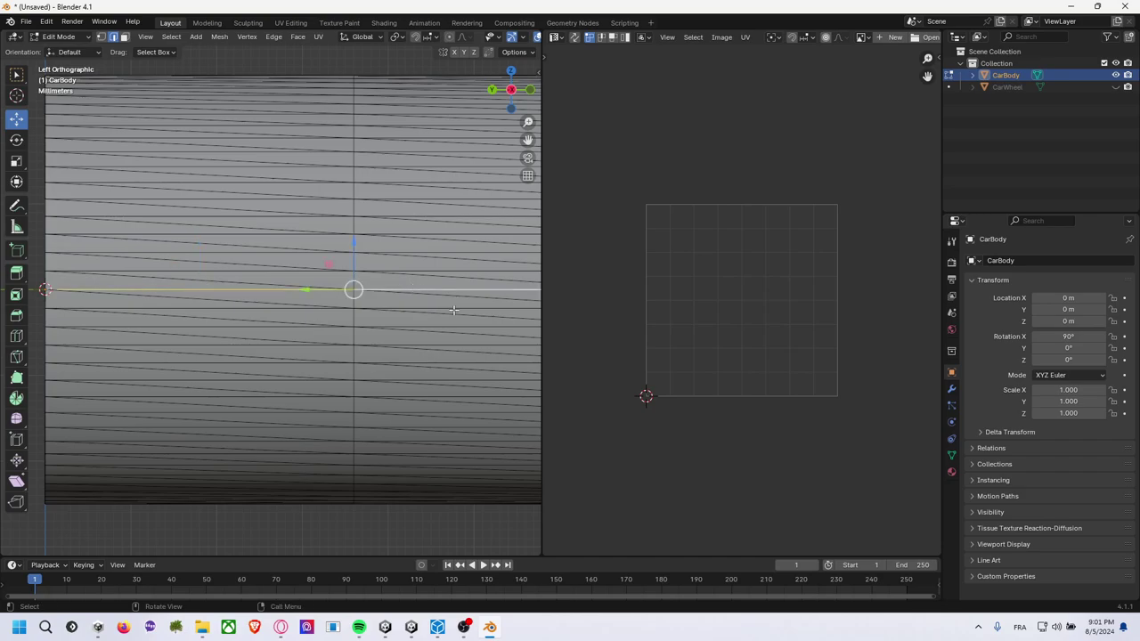
{"action": "mouse_move", "coordinate": [454, 310]}
{"action": "middle_mouse_down"}
{"action": "mouse_move", "coordinate": [357, 309]}
{"action": "mouse_move", "coordinate": [385, 311]}
{"action": "middle_mouse_up"}
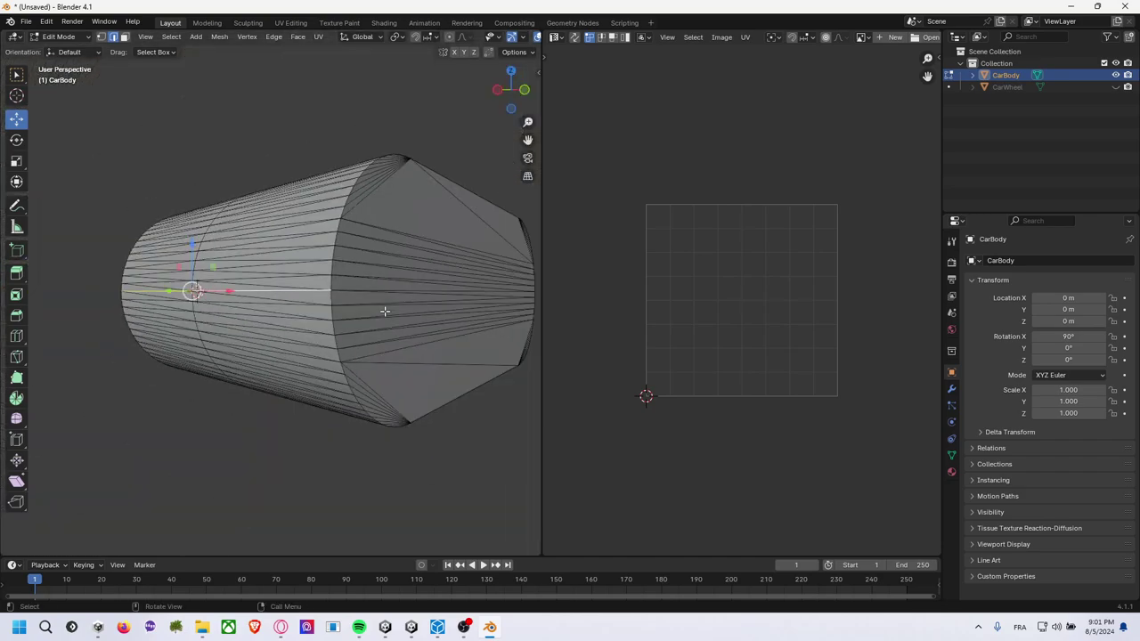
Mark the selected side edge as a seam.
{"action": "key", "text": "F3"}
{"action": "type", "text": "seam"}
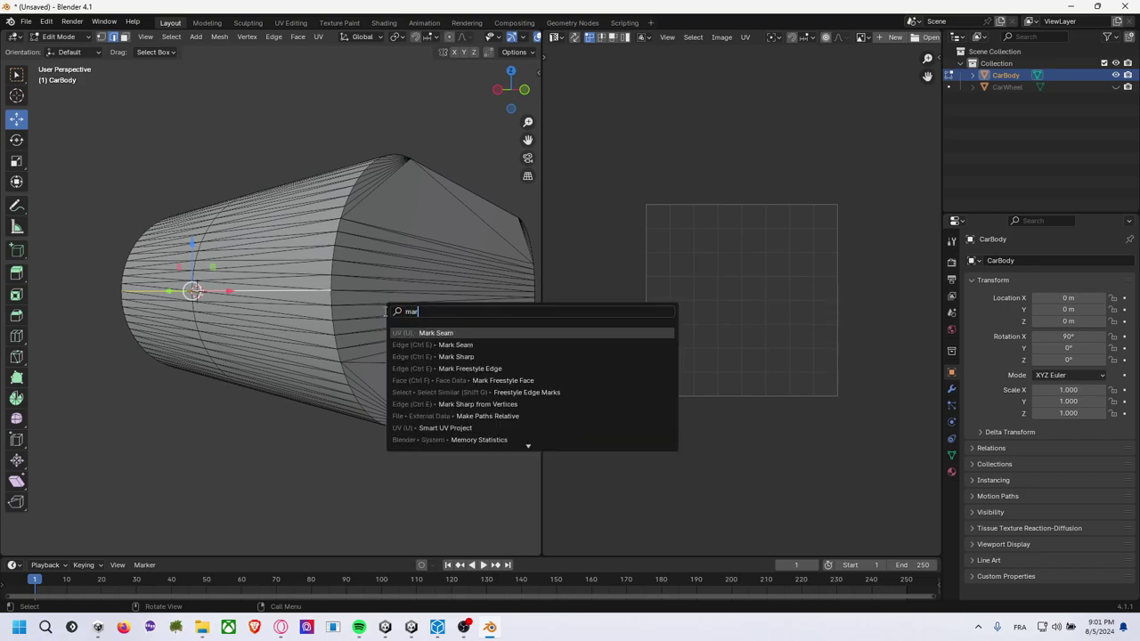
{"action": "key", "text": "Return"}
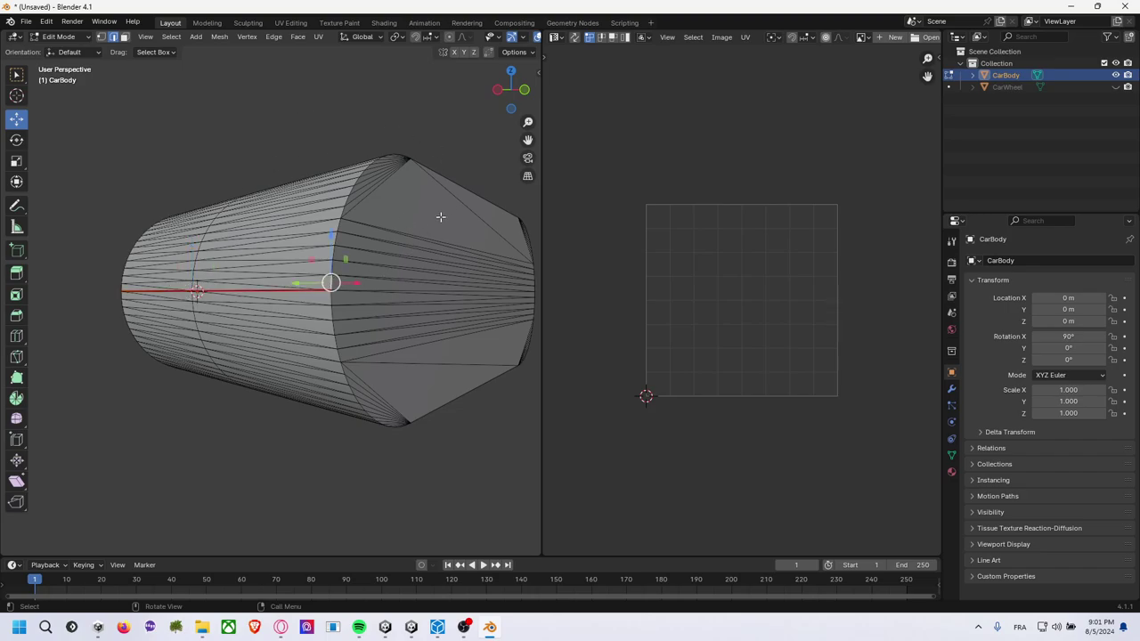
Select the edge loop around the rounded end's rim using shortest-path picks.
{"action": "middle_click_drag", "start_coordinate": [437, 219], "coordinate": [352, 243]}
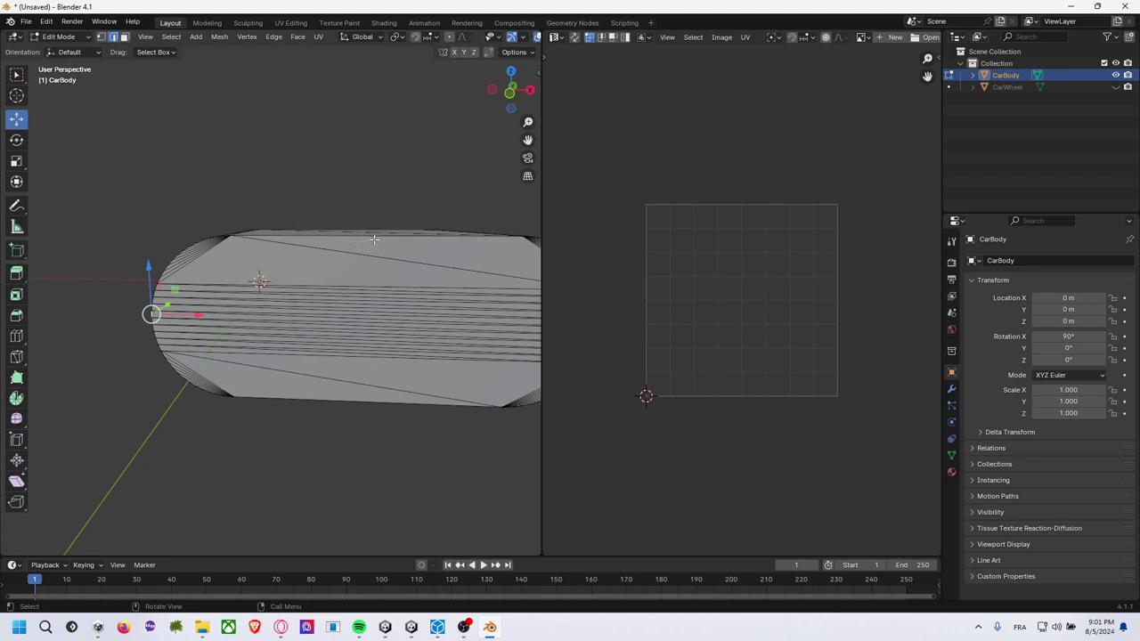
{"action": "left_click", "coordinate": [376, 237], "text": "alt"}
{"action": "left_click", "coordinate": [388, 237], "text": "ctrl"}
{"action": "mouse_move", "coordinate": [390, 239]}
{"action": "middle_mouse_down"}
{"action": "mouse_move", "coordinate": [392, 254]}
{"action": "mouse_move", "coordinate": [488, 236]}
{"action": "middle_mouse_up"}
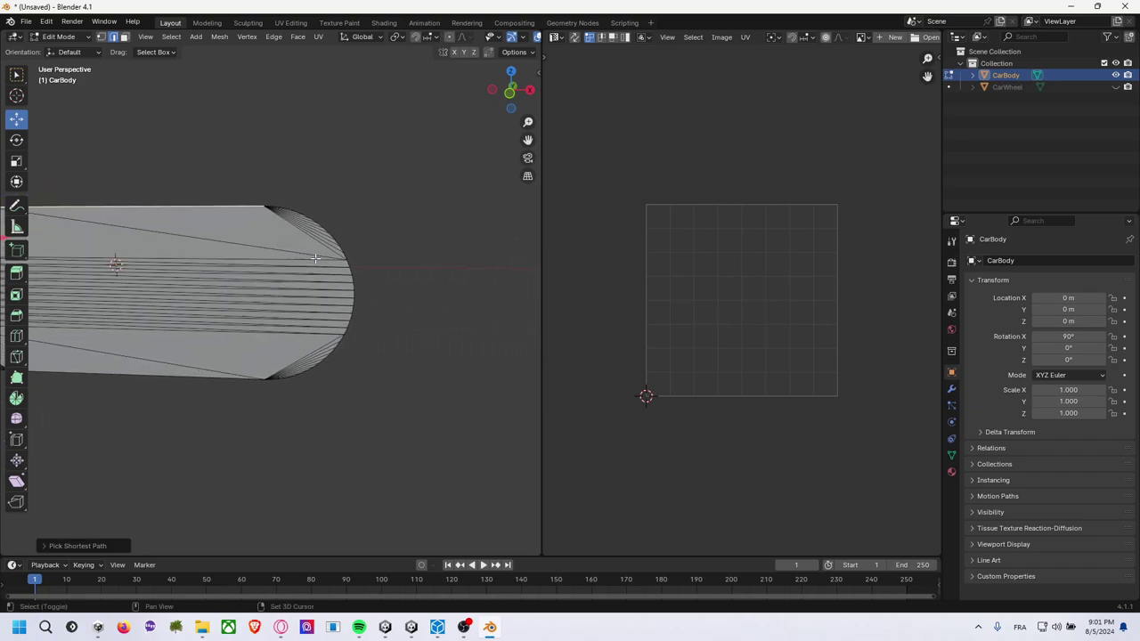
{"action": "left_click", "coordinate": [491, 214], "text": "ctrl"}
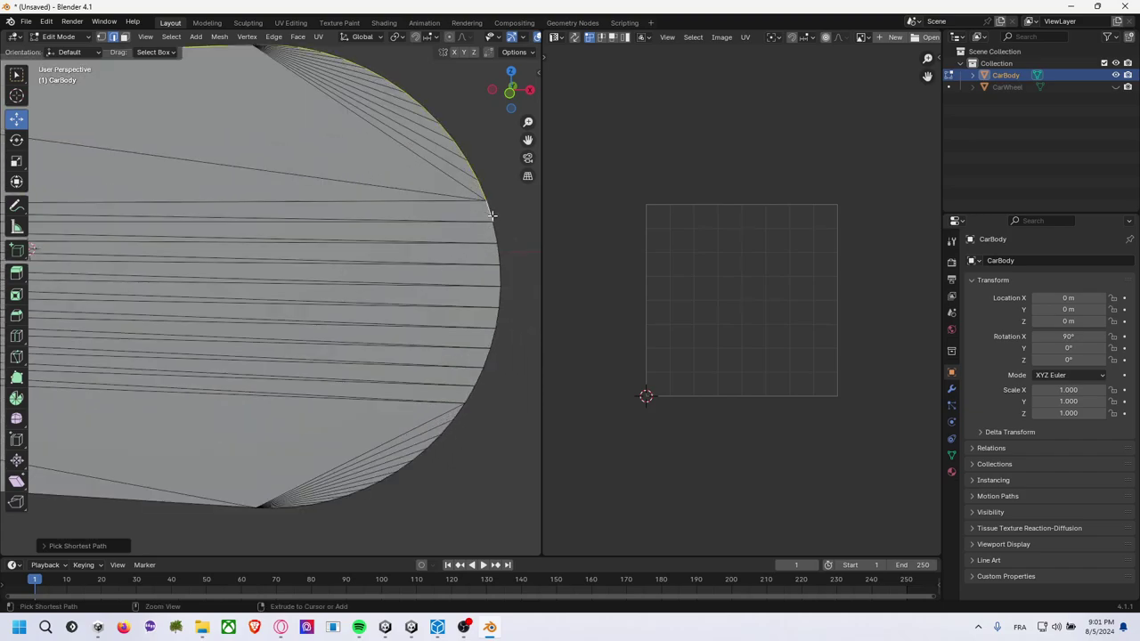
{"action": "left_click", "coordinate": [405, 470], "text": "ctrl"}
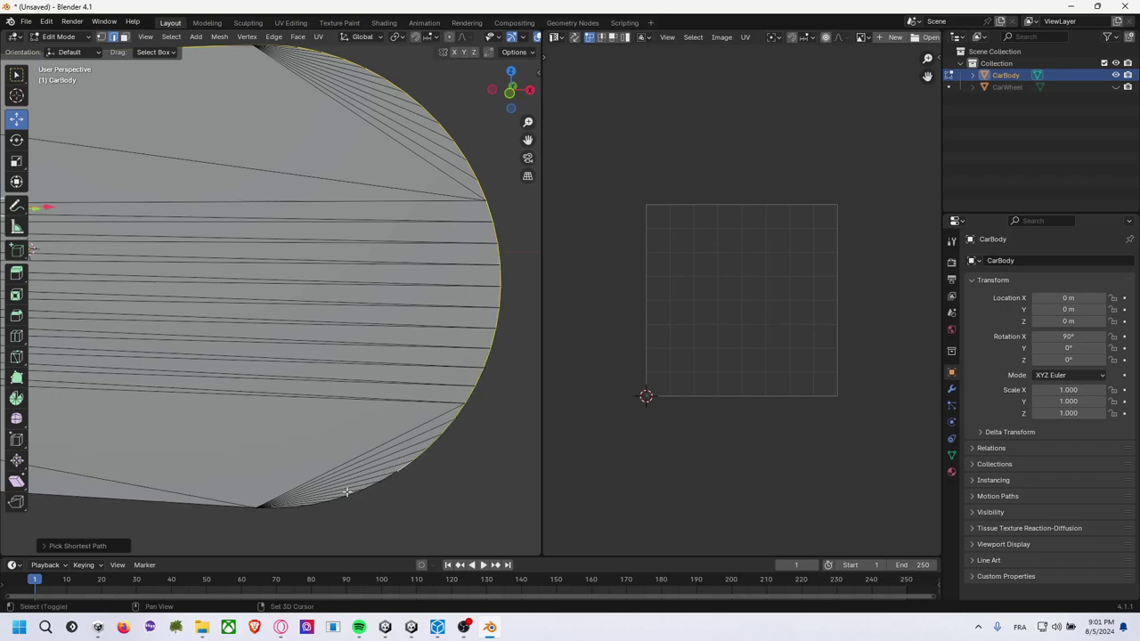
{"action": "middle_click_drag", "start_coordinate": [405, 470], "coordinate": [426, 340], "text": "ctrl"}
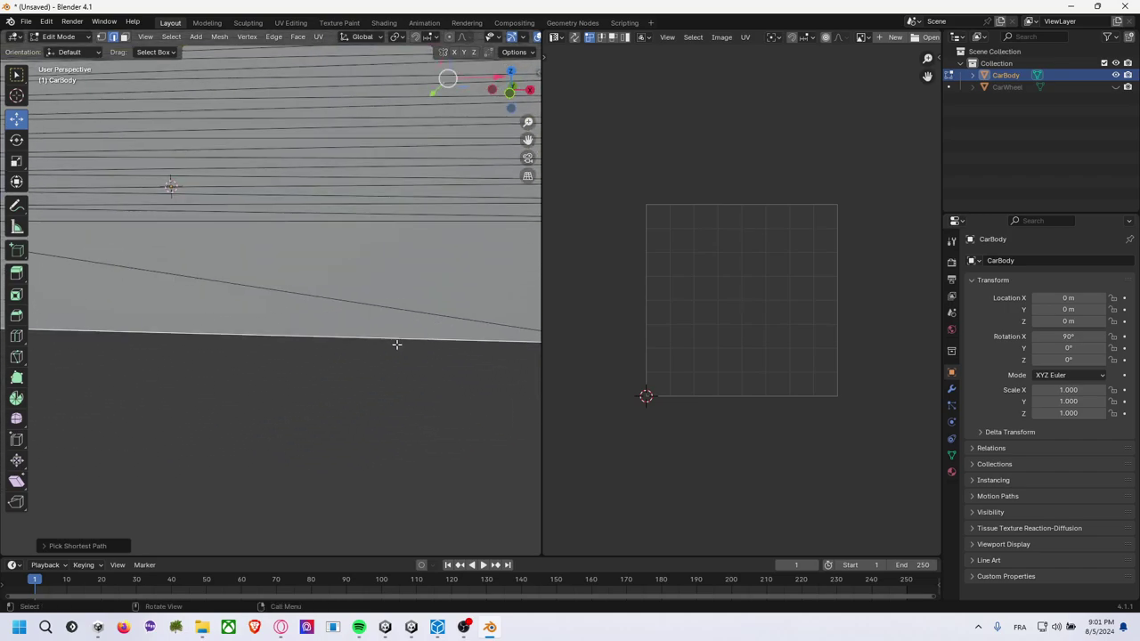
{"action": "scroll", "coordinate": [395, 341], "scroll_direction": "down", "scroll_amount": 5}
{"action": "middle_click_drag", "start_coordinate": [386, 356], "coordinate": [414, 294]}
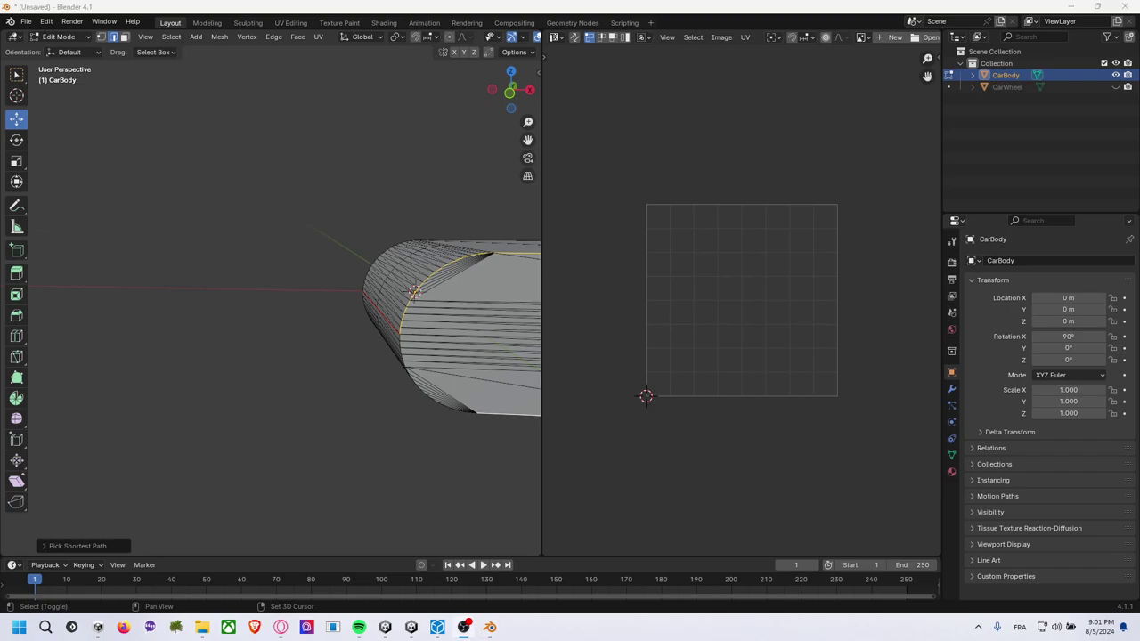
{"action": "mouse_move", "coordinate": [265, 432]}
{"action": "middle_mouse_down"}
{"action": "mouse_move", "coordinate": [289, 415]}
{"action": "mouse_move", "coordinate": [228, 348]}
{"action": "mouse_move", "coordinate": [294, 343]}
{"action": "middle_mouse_up"}
{"action": "left_click", "coordinate": [233, 354], "text": "ctrl"}
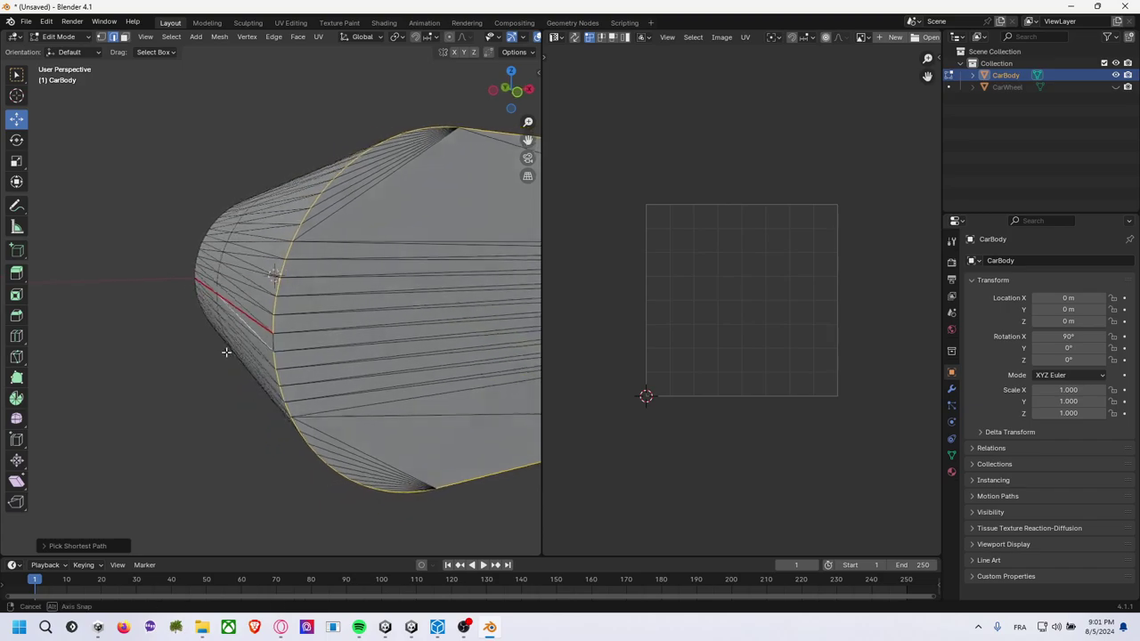
{"action": "left_click", "coordinate": [300, 341], "text": "ctrl"}
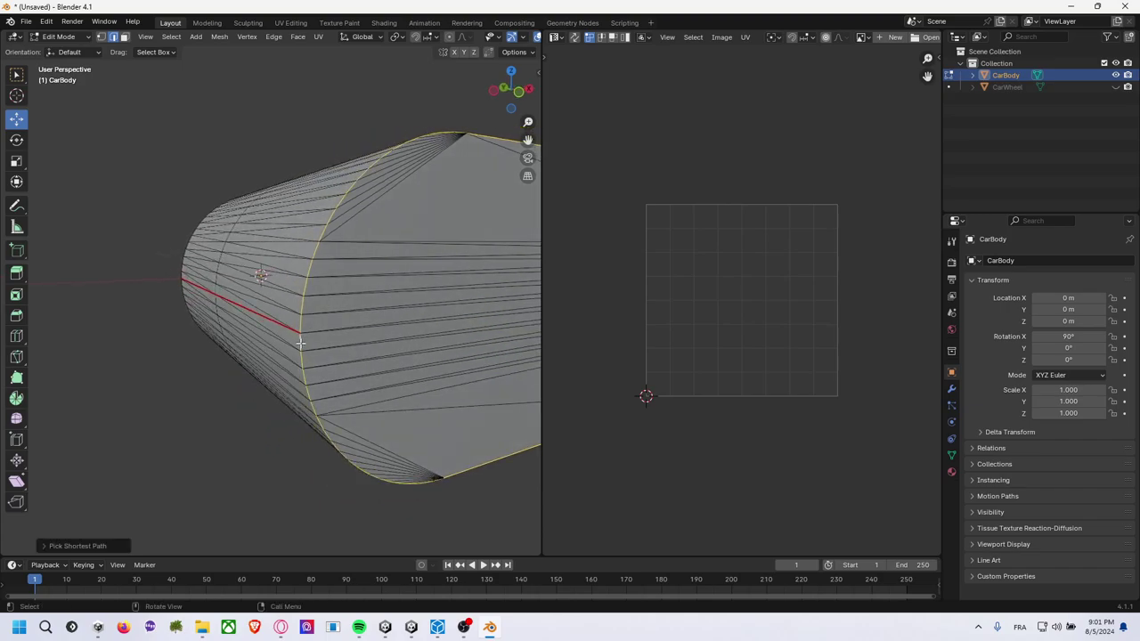
{"action": "key", "text": "F3"}
Mark the selected rim edges as a seam with Mark Seam.
{"action": "type", "text": "mark"}
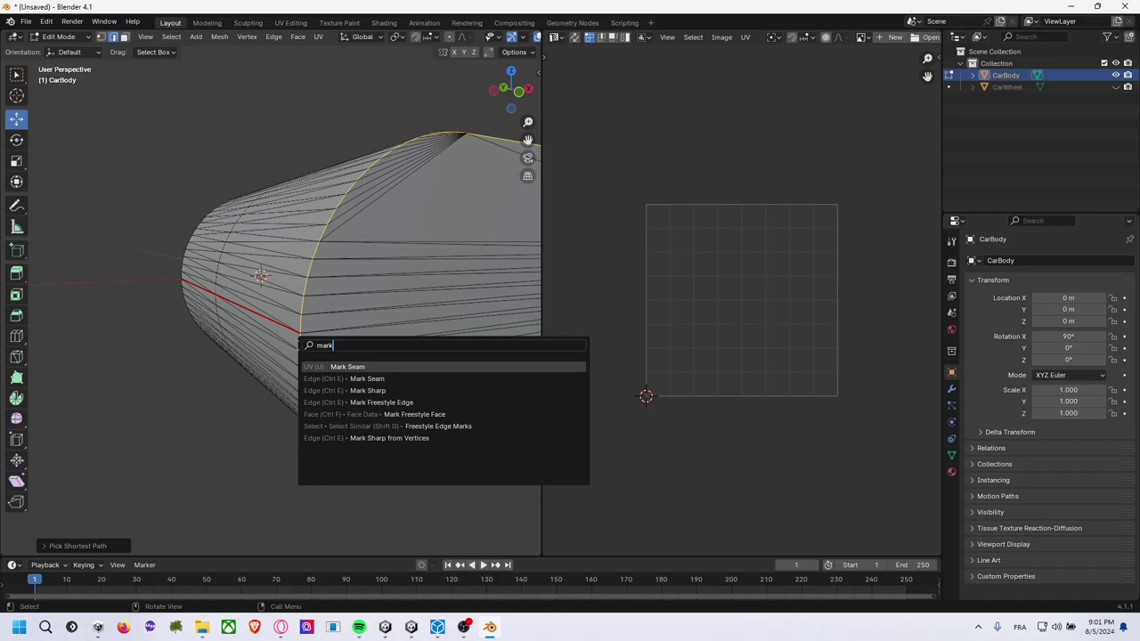
{"action": "key", "text": "Return"}
{"action": "mouse_move", "coordinate": [173, 228]}
{"action": "middle_mouse_down"}
{"action": "mouse_move", "coordinate": [394, 234]}
{"action": "mouse_move", "coordinate": [362, 280]}
{"action": "middle_mouse_up"}
{"action": "middle_click_drag", "start_coordinate": [330, 322], "coordinate": [313, 349]}
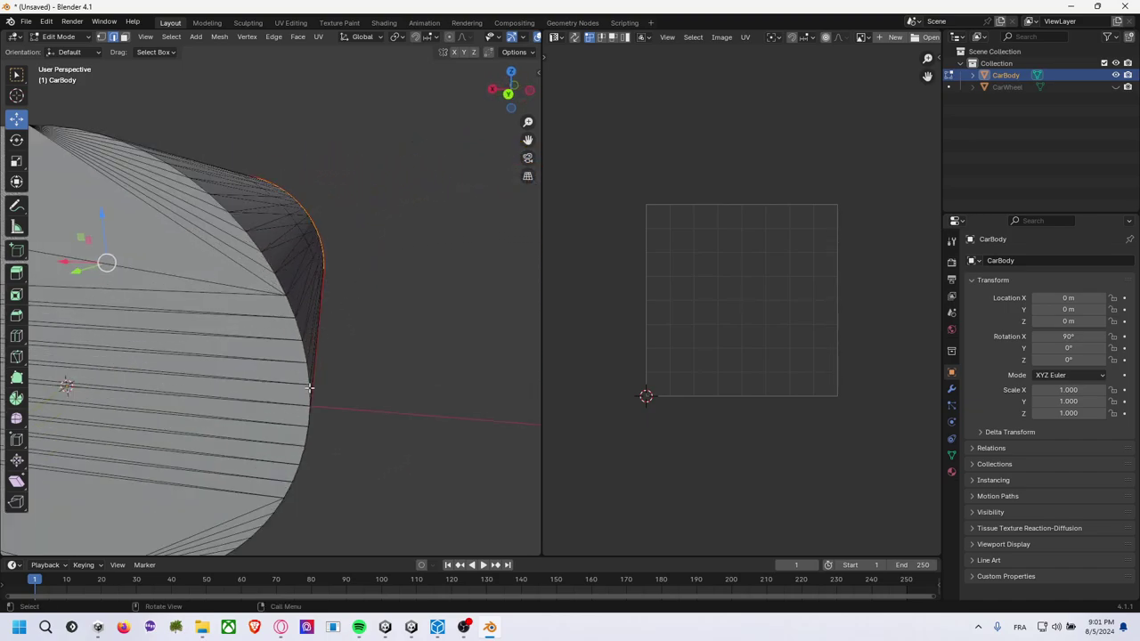
Select the other rounded end's rim and the long bottom edge runs.
{"action": "left_click", "coordinate": [308, 395]}
{"action": "mouse_move", "coordinate": [308, 394]}
{"action": "middle_mouse_down"}
{"action": "mouse_move", "coordinate": [241, 396]}
{"action": "mouse_move", "coordinate": [281, 286]}
{"action": "mouse_move", "coordinate": [214, 392]}
{"action": "middle_mouse_up"}
{"action": "left_click", "coordinate": [259, 287], "text": "ctrl"}
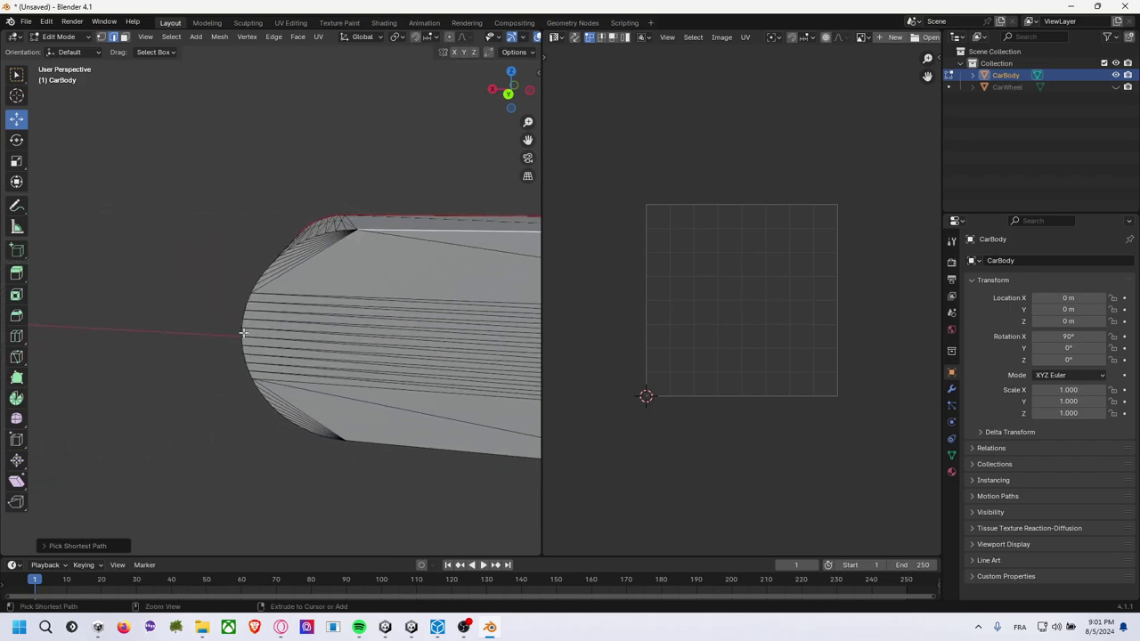
{"action": "left_click", "coordinate": [239, 331], "text": "ctrl"}
{"action": "left_click", "coordinate": [363, 442], "text": "ctrl"}
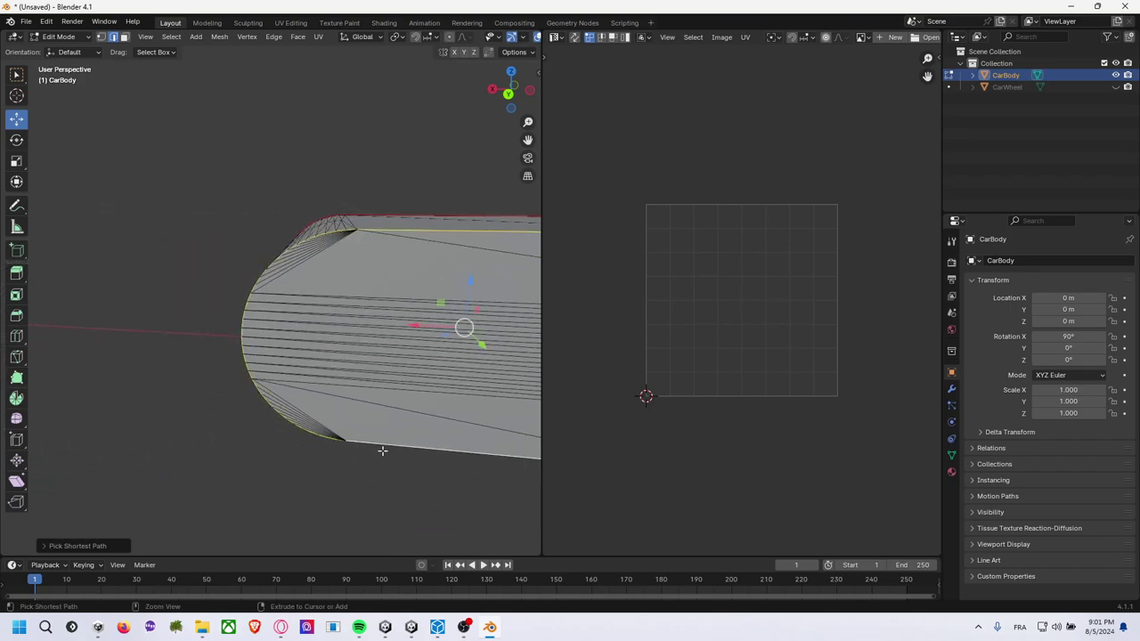
{"action": "mouse_move", "coordinate": [433, 490]}
{"action": "middle_mouse_down"}
{"action": "mouse_move", "coordinate": [127, 433]}
{"action": "mouse_move", "coordinate": [538, 430]}
{"action": "mouse_move", "coordinate": [301, 288]}
{"action": "middle_mouse_up"}
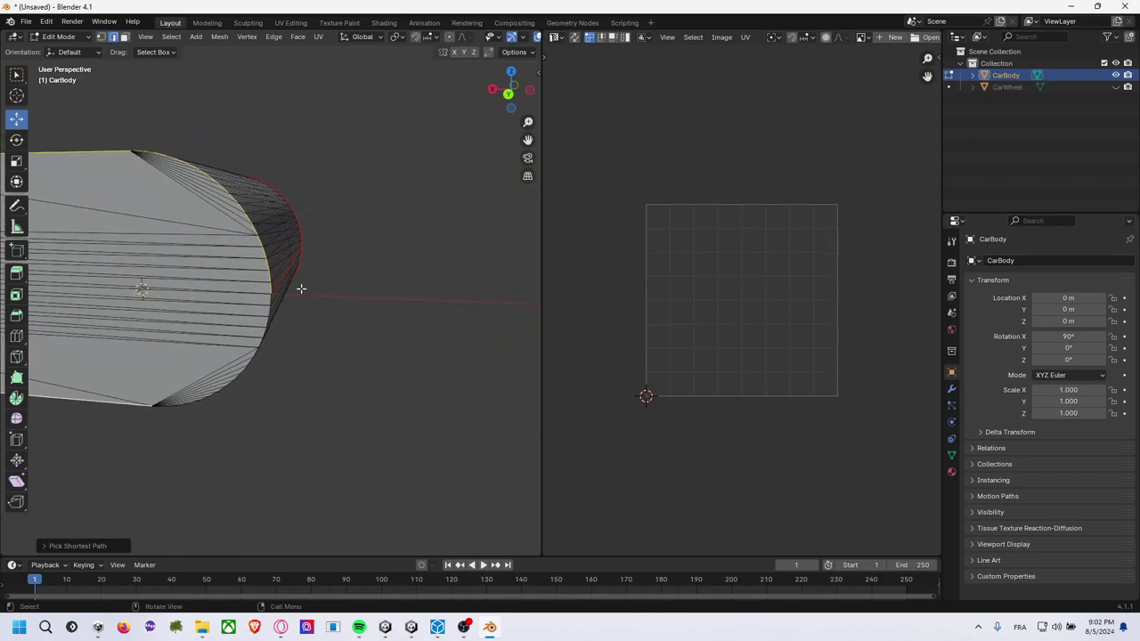
{"action": "left_click", "coordinate": [273, 300], "text": "ctrl"}
{"action": "mouse_move", "coordinate": [305, 368]}
{"action": "middle_mouse_down"}
{"action": "mouse_move", "coordinate": [377, 435]}
{"action": "mouse_move", "coordinate": [374, 452]}
{"action": "middle_mouse_up"}
Mark those edges as seams and deselect everything.
{"action": "key", "text": "F3"}
{"action": "type", "text": "seam"}
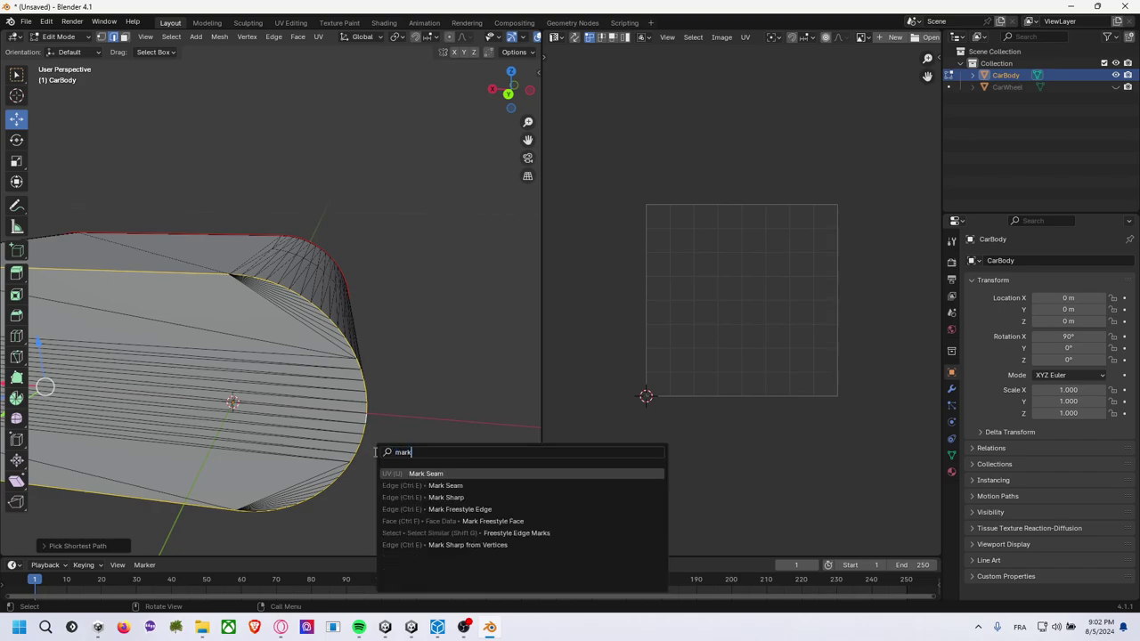
{"action": "key", "text": "Return"}
{"action": "key", "text": "alt+a"}
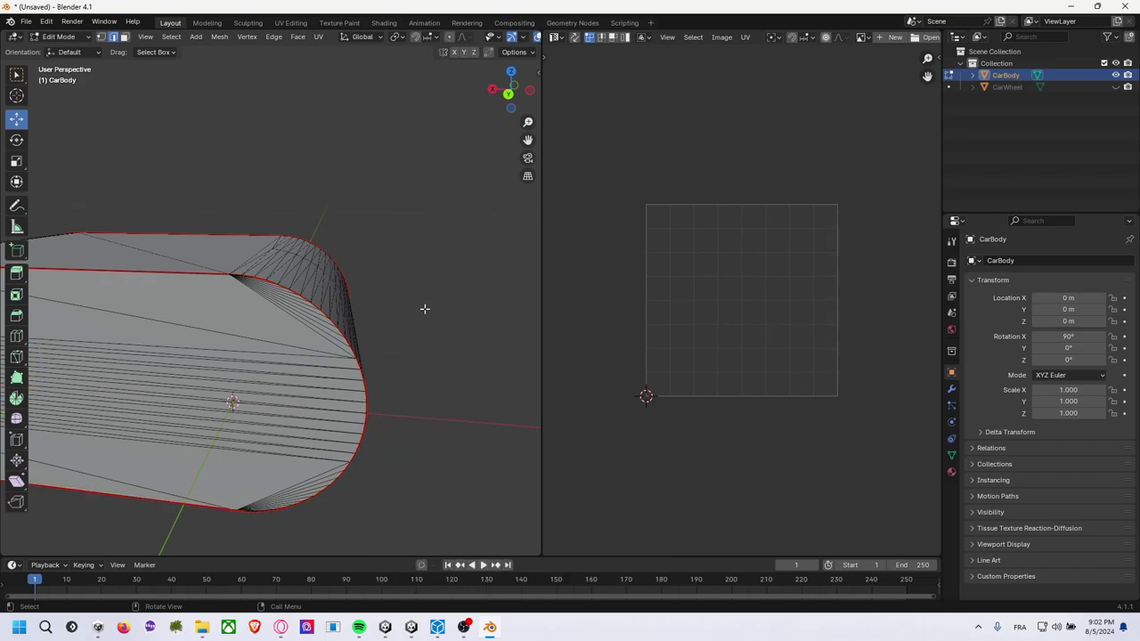
{"action": "mouse_move", "coordinate": [424, 308]}
{"action": "middle_mouse_down"}
{"action": "mouse_move", "coordinate": [336, 411]}
{"action": "mouse_move", "coordinate": [466, 283]}
{"action": "mouse_move", "coordinate": [400, 321]}
{"action": "mouse_move", "coordinate": [428, 326]}
{"action": "middle_mouse_up"}
Select the whole car body and unwrap it along its seams.
{"action": "key", "text": "a"}
{"action": "key", "text": "a"}
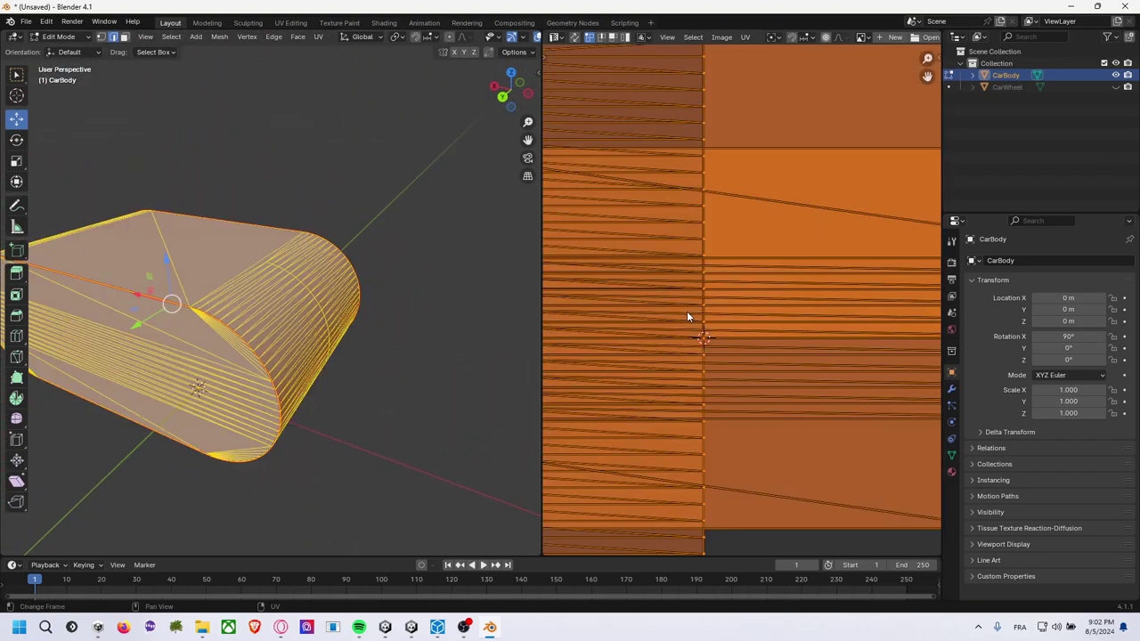
{"action": "scroll", "coordinate": [686, 311], "scroll_direction": "down", "scroll_amount": 4}
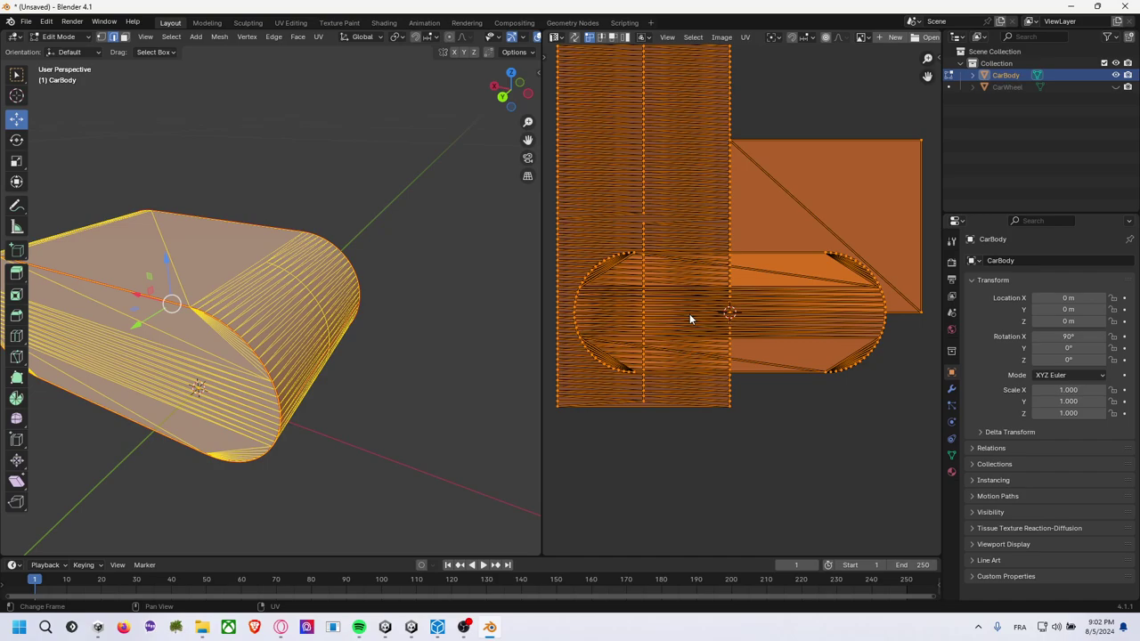
{"action": "key", "text": "u"}
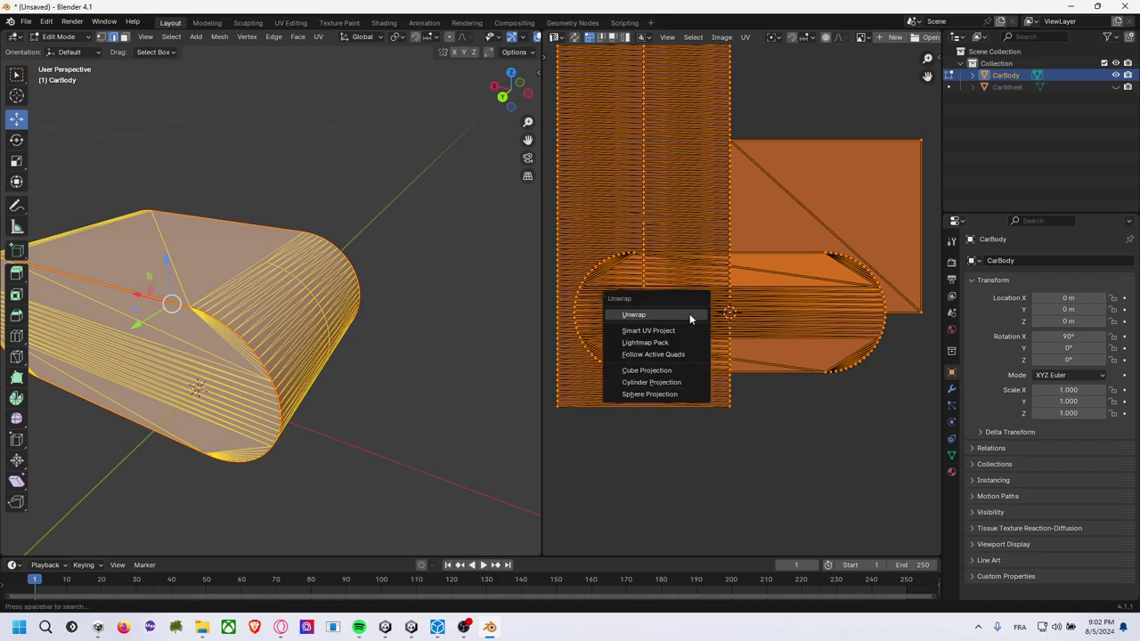
{"action": "left_click", "coordinate": [689, 316]}
{"action": "scroll", "coordinate": [753, 330], "scroll_direction": "up", "scroll_amount": 3}
{"action": "scroll", "coordinate": [753, 334], "scroll_direction": "up", "scroll_amount": 4}
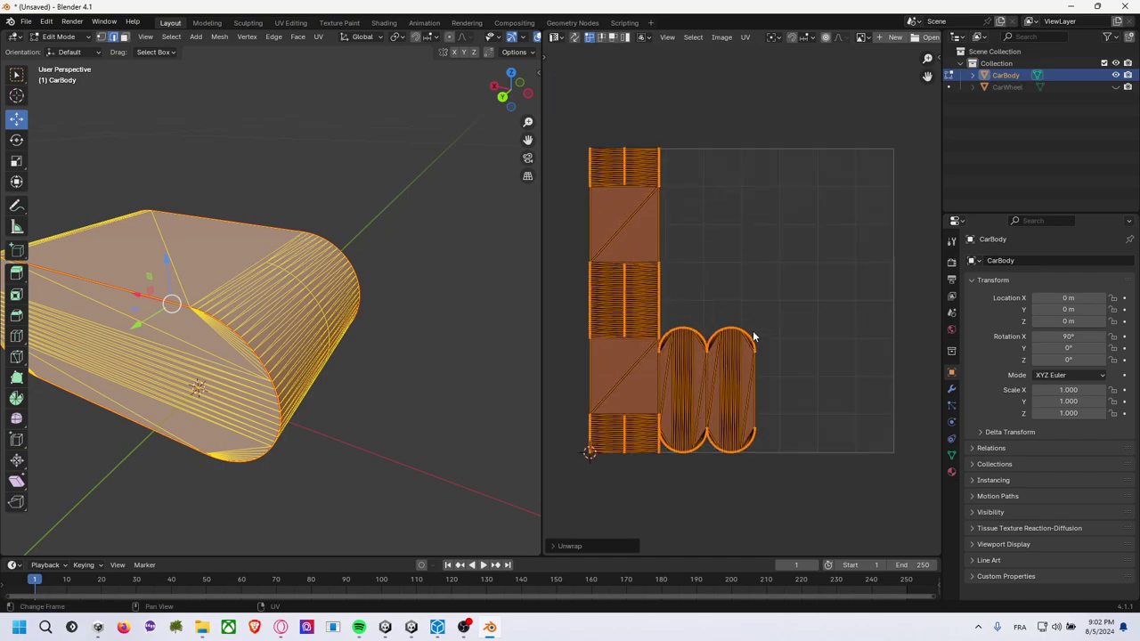
Scale the UV islands and begin moving them along the X axis.
{"action": "key", "text": "g"}
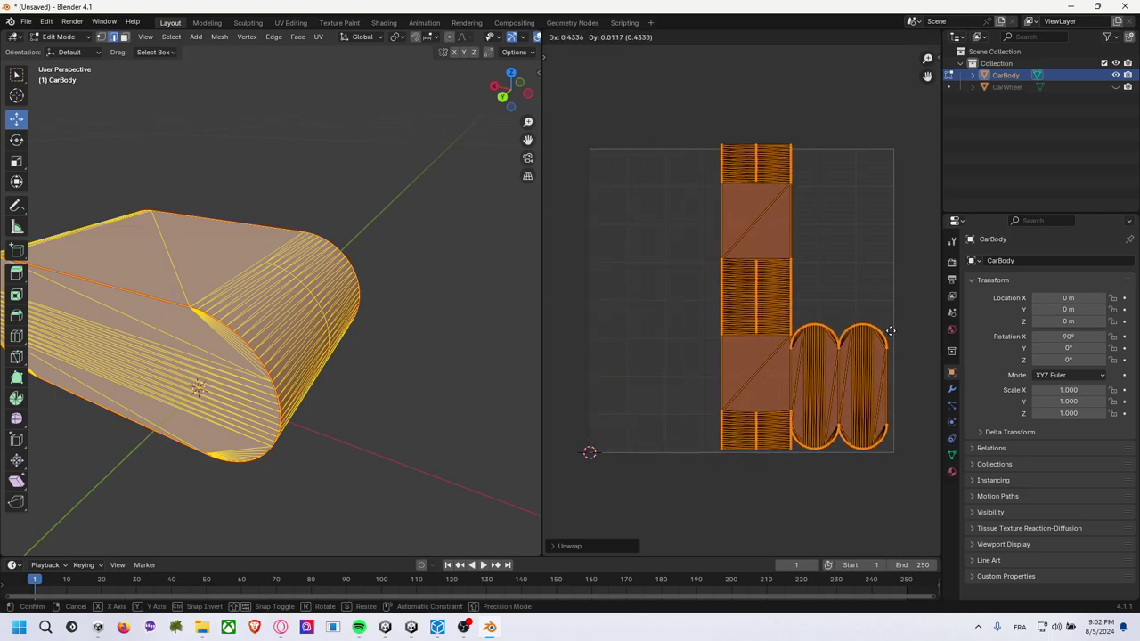
{"action": "key", "text": "Escape"}
{"action": "key", "text": "s"}
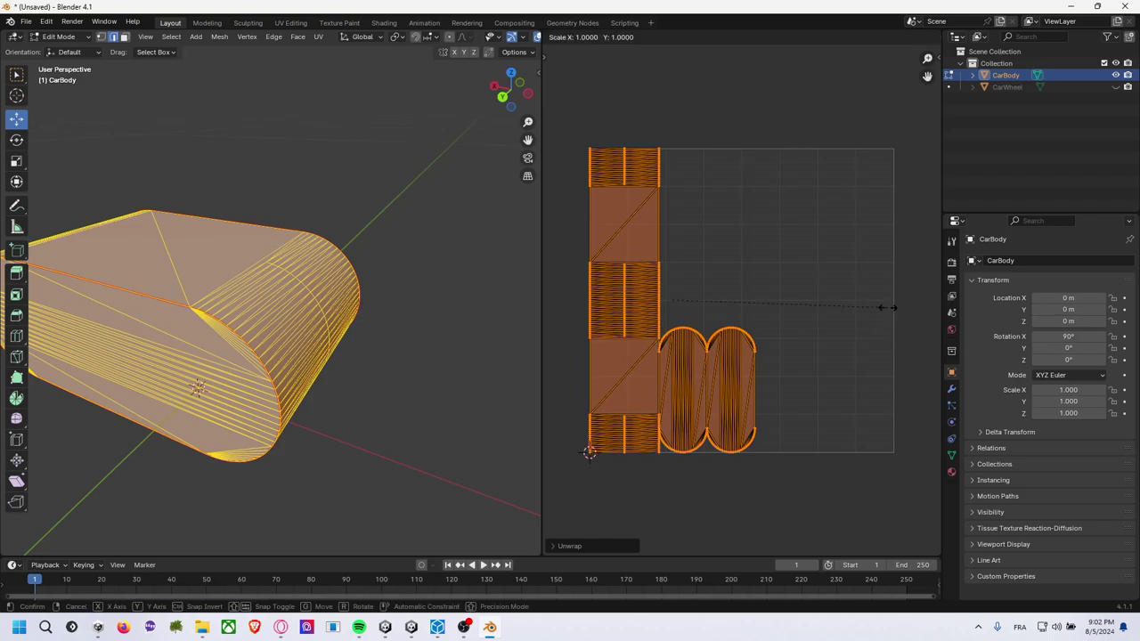
{"action": "left_click", "coordinate": [879, 308]}
{"action": "key", "text": "g"}
{"action": "key", "text": "x"}
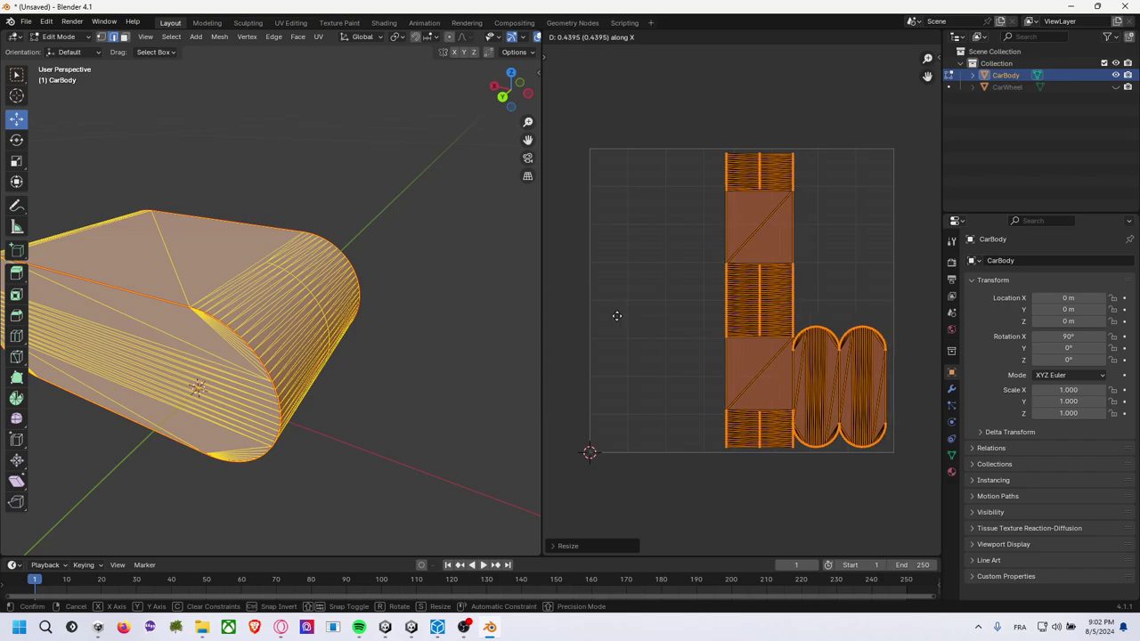
Confirm the islands' shift to the right, then reposition both cap islands.
{"action": "left_click", "coordinate": [616, 315]}
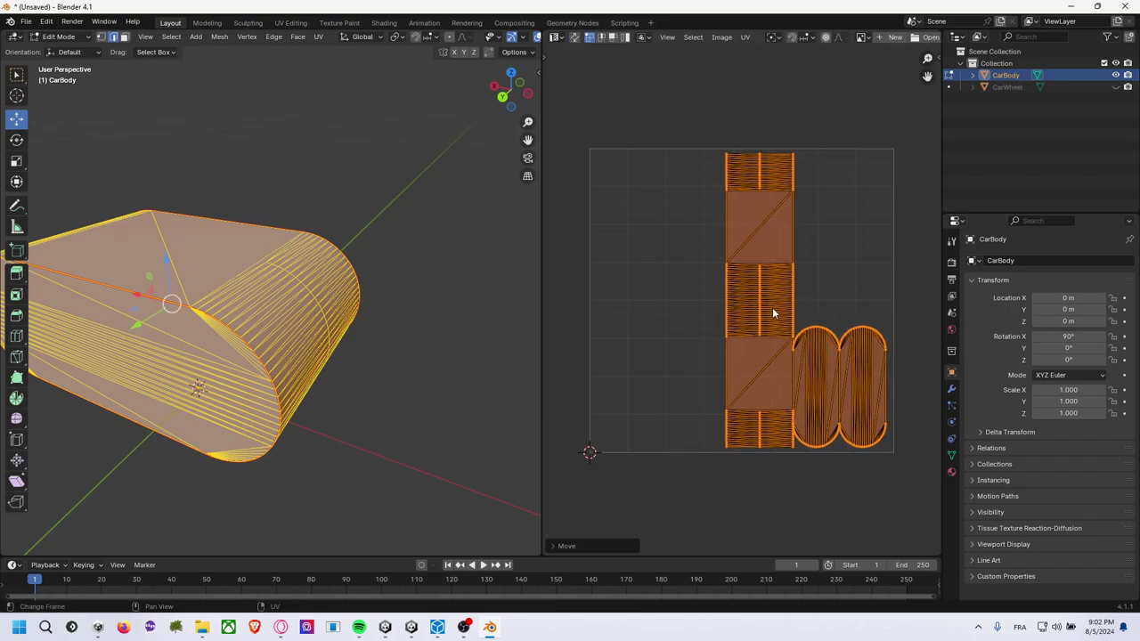
{"action": "left_click", "coordinate": [865, 307]}
{"action": "scroll", "coordinate": [869, 307], "scroll_direction": "up", "scroll_amount": 3}
{"action": "middle_click_drag", "start_coordinate": [853, 268], "coordinate": [681, 220]}
{"action": "key", "text": "l"}
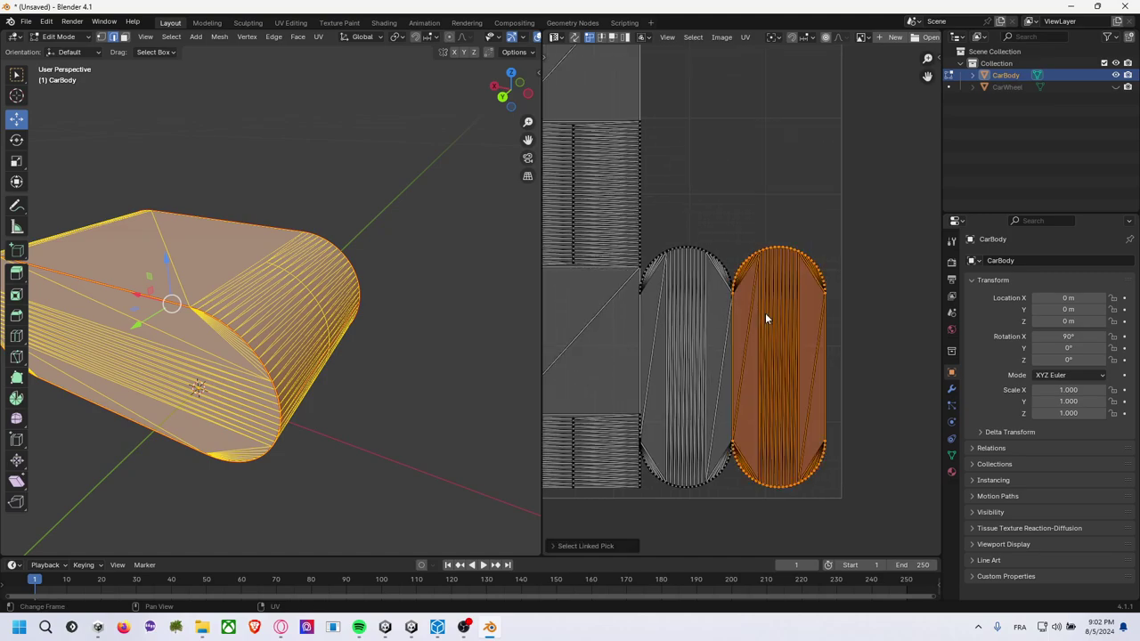
{"action": "key", "text": "g"}
{"action": "left_click", "coordinate": [761, 318]}
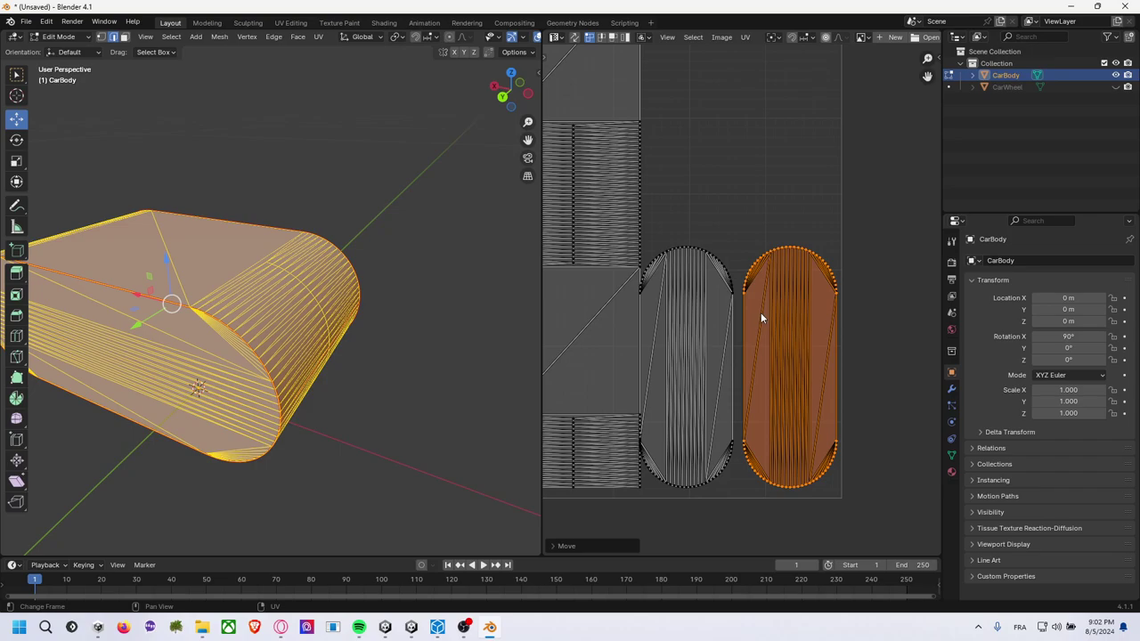
{"action": "key", "text": "l"}
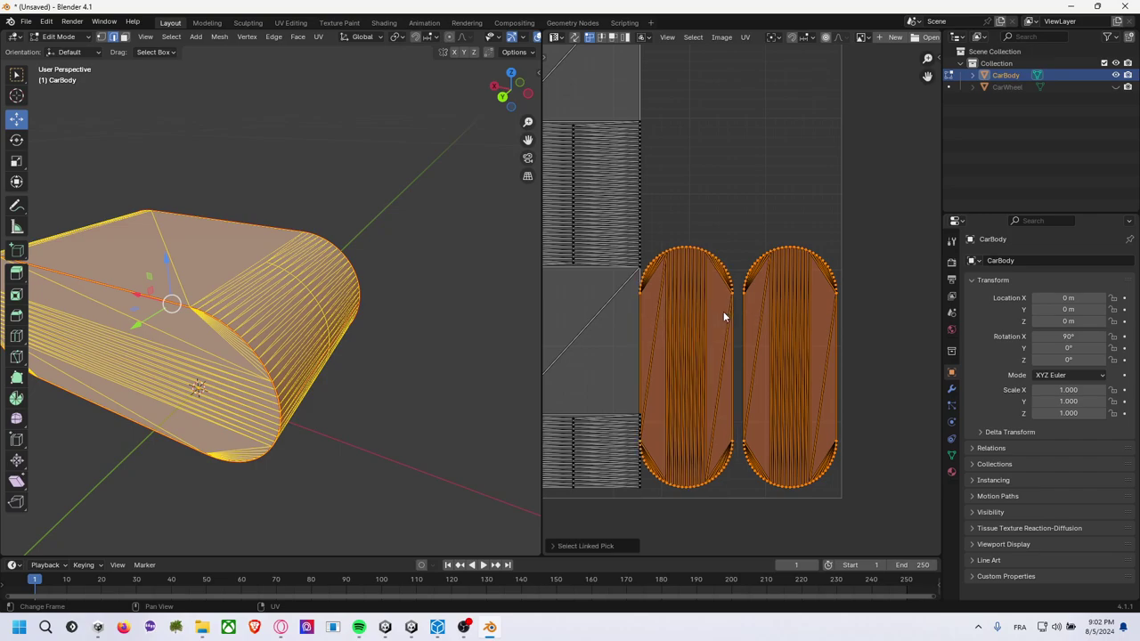
{"action": "key", "text": "g"}
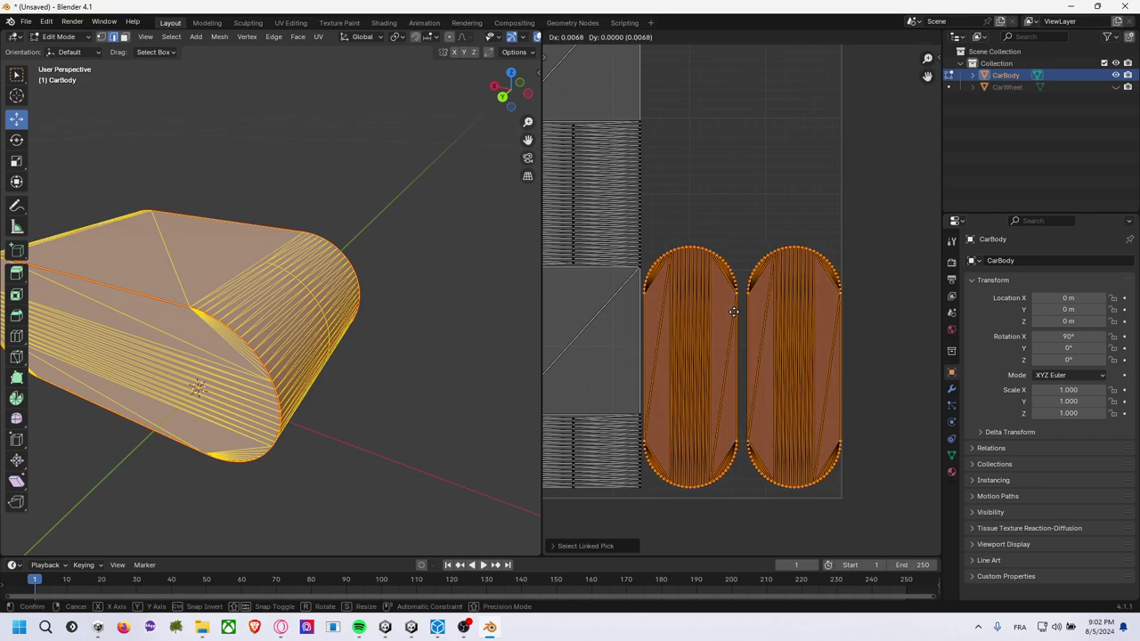
{"action": "left_click", "coordinate": [734, 311]}
Nudge the right cap island and move it upward.
{"action": "key", "text": "alt+a"}
{"action": "key", "text": "l"}
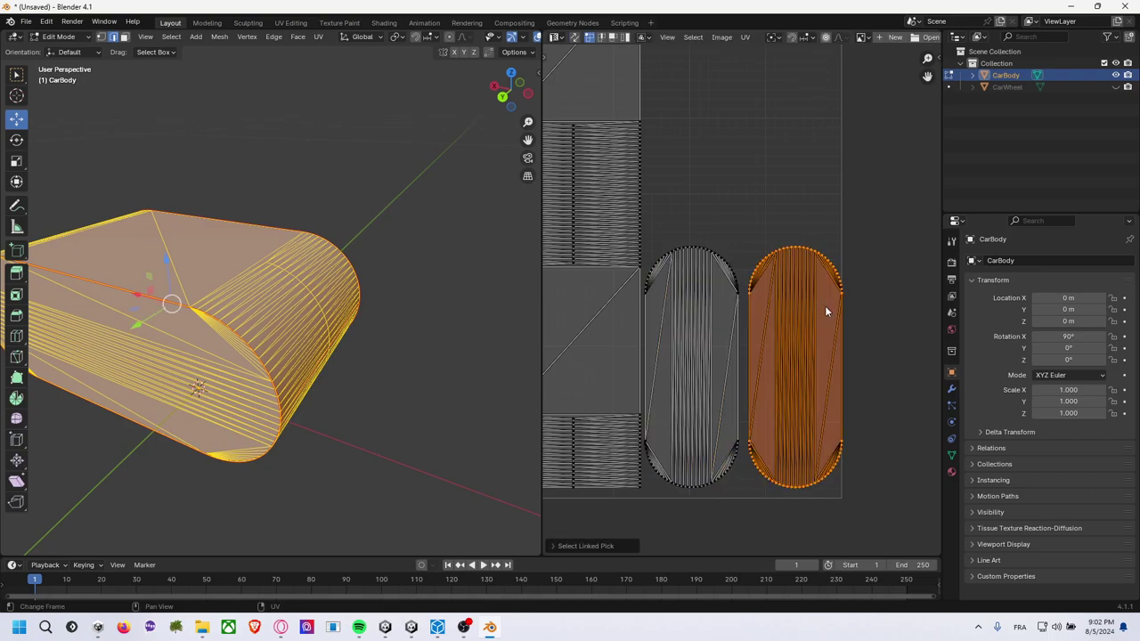
{"action": "key", "text": "g"}
{"action": "left_click", "coordinate": [821, 306]}
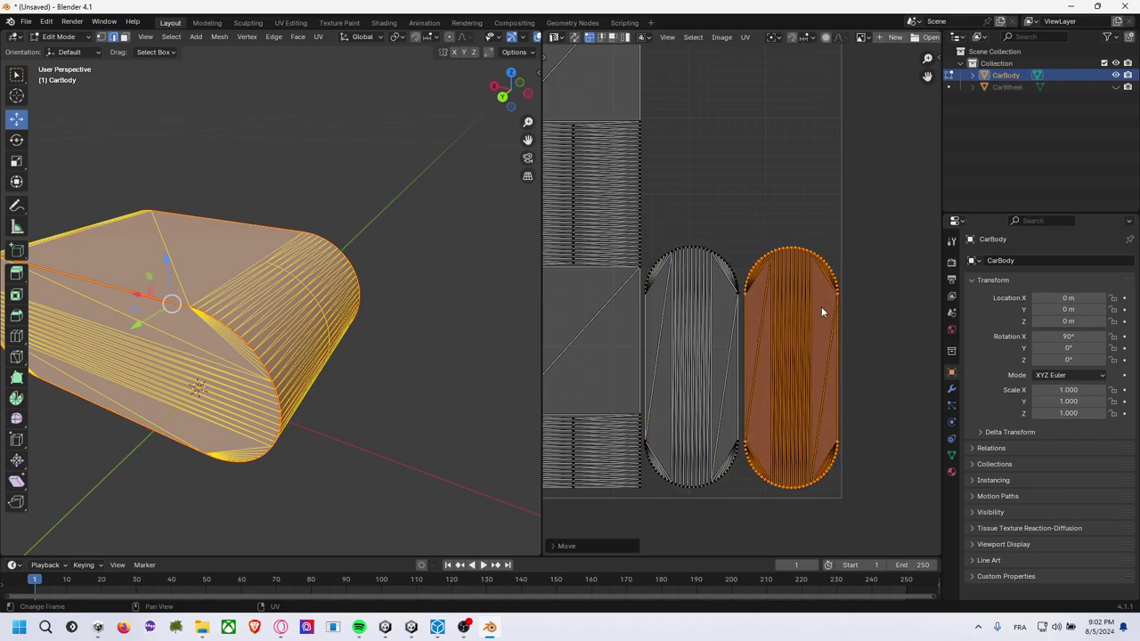
{"action": "scroll", "coordinate": [821, 306], "scroll_direction": "down", "scroll_amount": 4}
{"action": "key", "text": "g"}
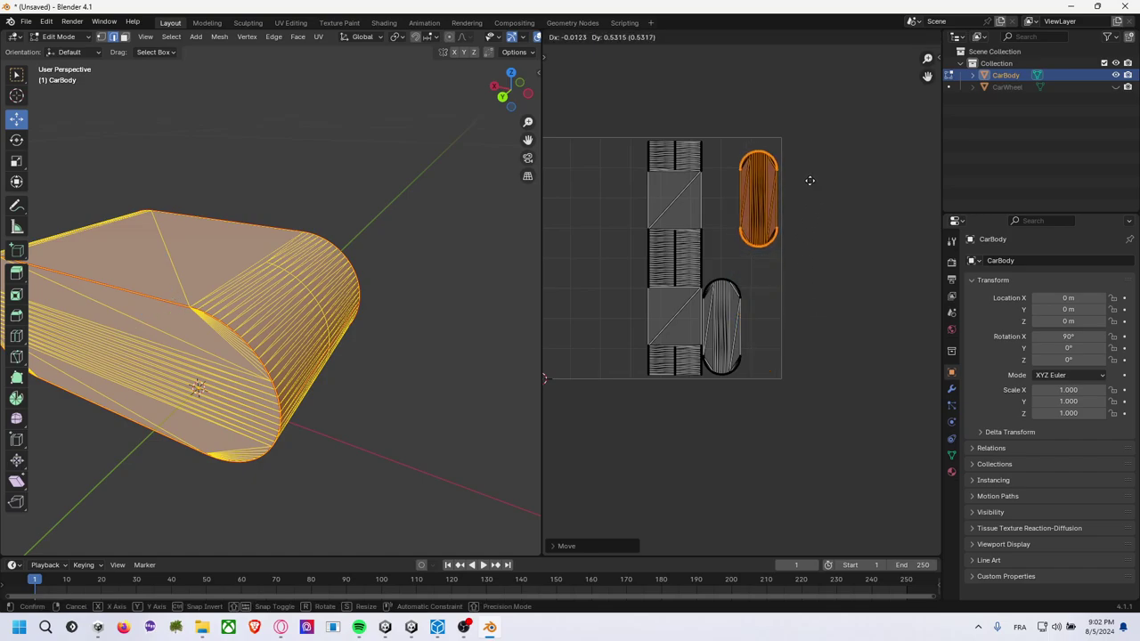
{"action": "left_click", "coordinate": [807, 185]}
{"action": "left_click", "coordinate": [721, 308], "text": "shift"}
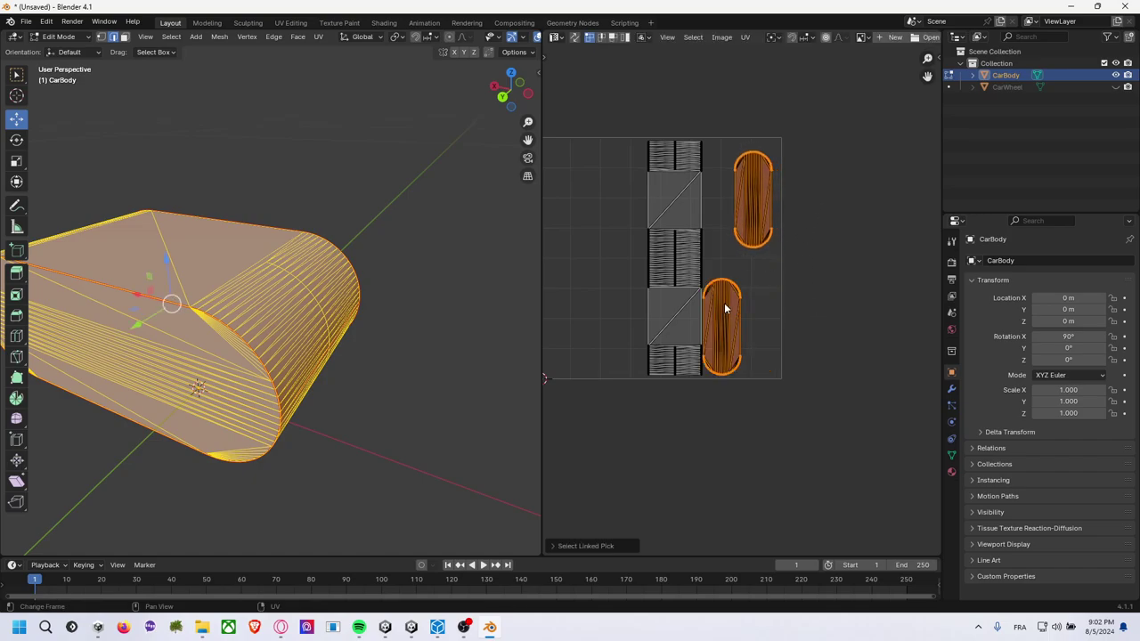
{"action": "left_click", "coordinate": [787, 303]}
Move the lower rounded cap island to the right.
{"action": "key", "text": "l"}
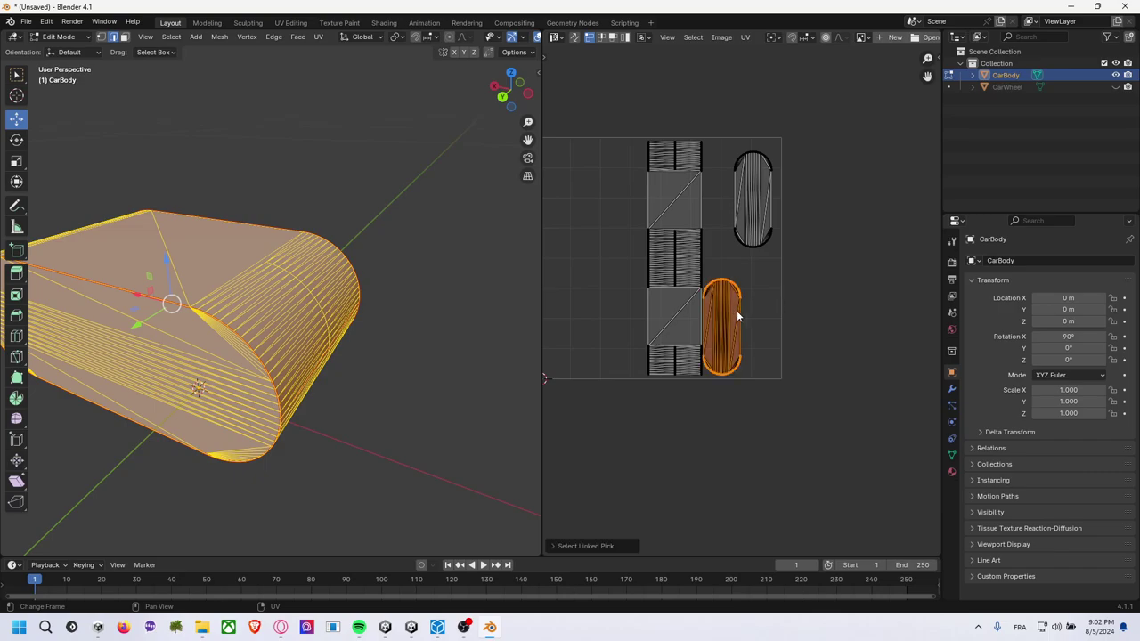
{"action": "key", "text": "g"}
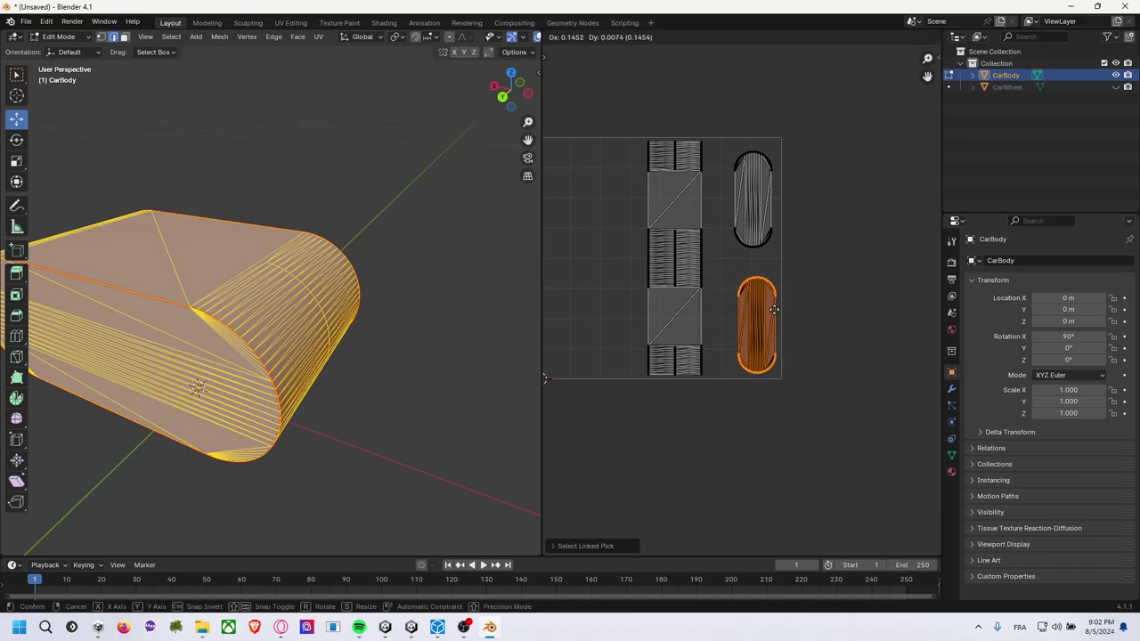
{"action": "left_click", "coordinate": [788, 251]}
{"action": "left_click", "coordinate": [787, 251]}
{"action": "scroll", "coordinate": [791, 233], "scroll_direction": "up", "scroll_amount": 1}
{"action": "scroll", "coordinate": [791, 232], "scroll_direction": "up", "scroll_amount": 1}
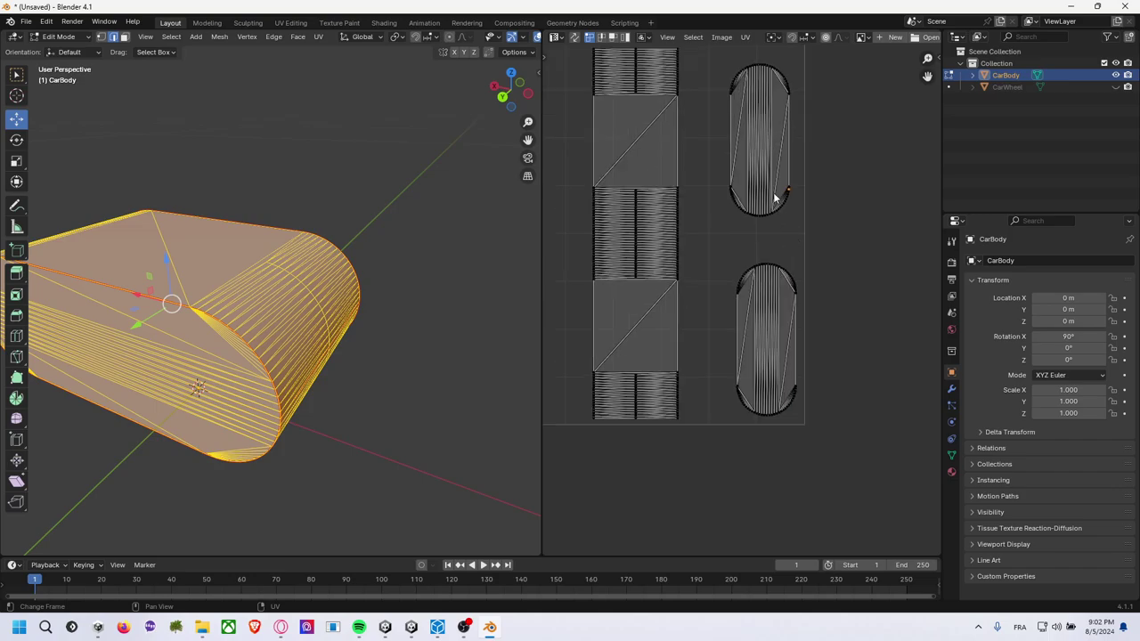
Place the upper rounded cap island beside the side strips.
{"action": "key", "text": "l"}
{"action": "middle_click_drag", "start_coordinate": [811, 211], "coordinate": [803, 292]}
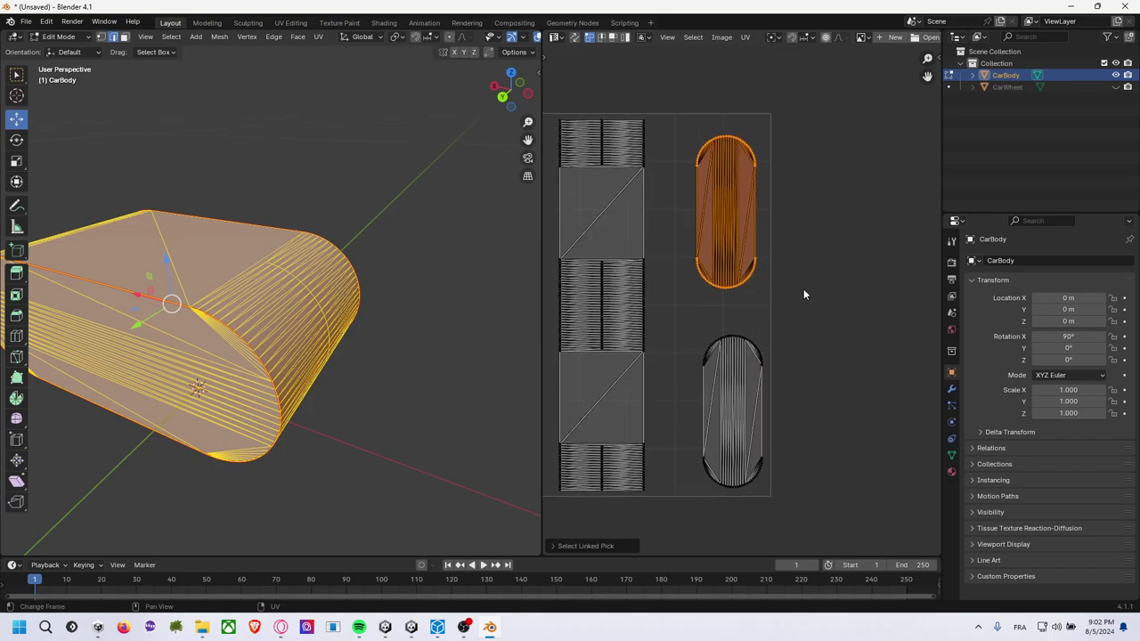
{"action": "key", "text": "g"}
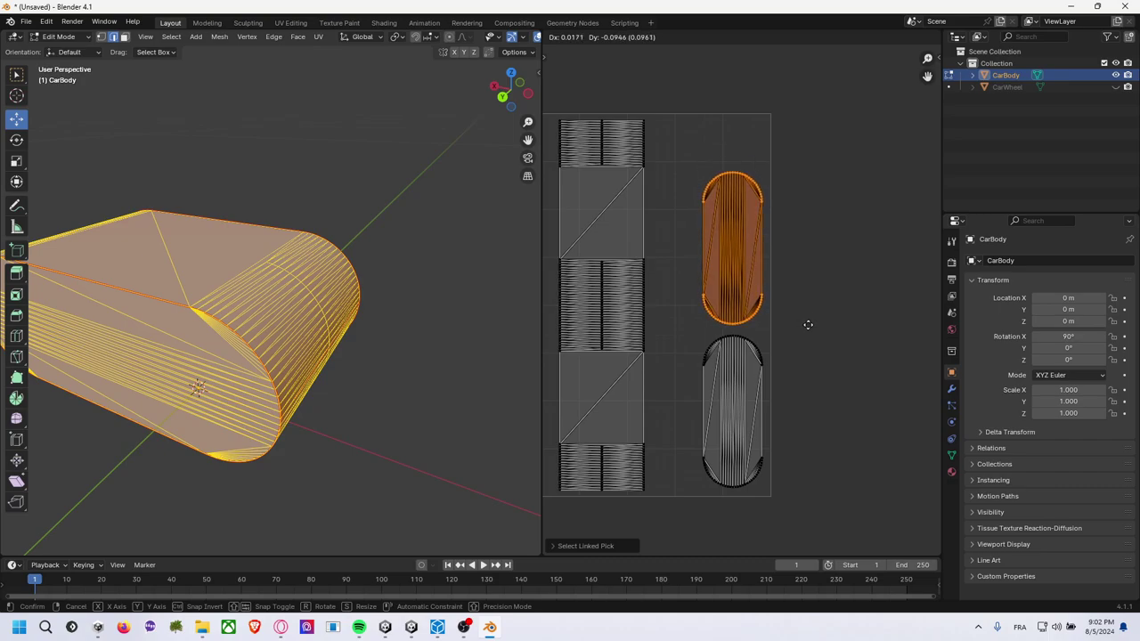
{"action": "left_click", "coordinate": [808, 324]}
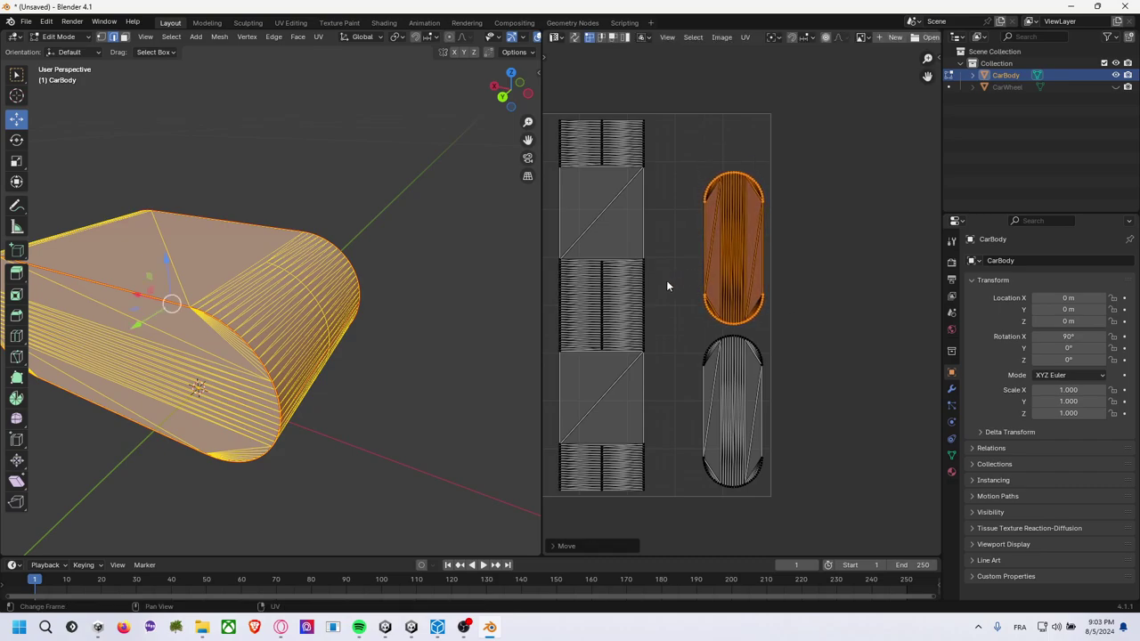
{"action": "middle_click_drag", "start_coordinate": [673, 281], "coordinate": [728, 321]}
{"action": "key", "text": "g"}
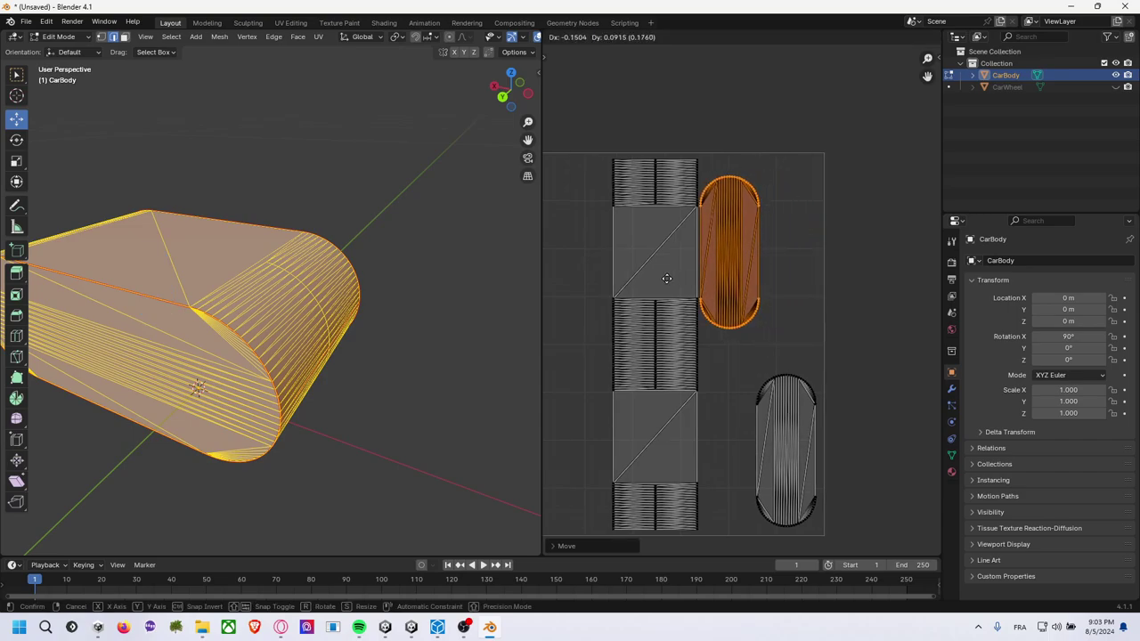
{"action": "left_click", "coordinate": [666, 279]}
Tuck the lower cap island under the upper one, stacking them beside the strips.
{"action": "key", "text": "l"}
{"action": "key", "text": "g"}
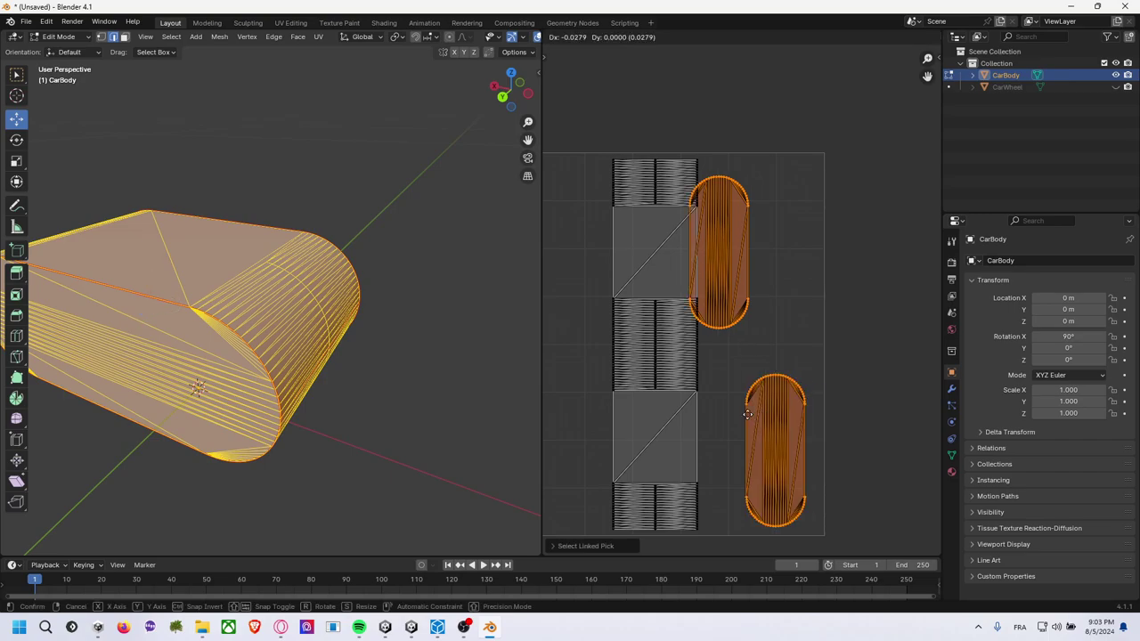
{"action": "left_click", "coordinate": [756, 404]}
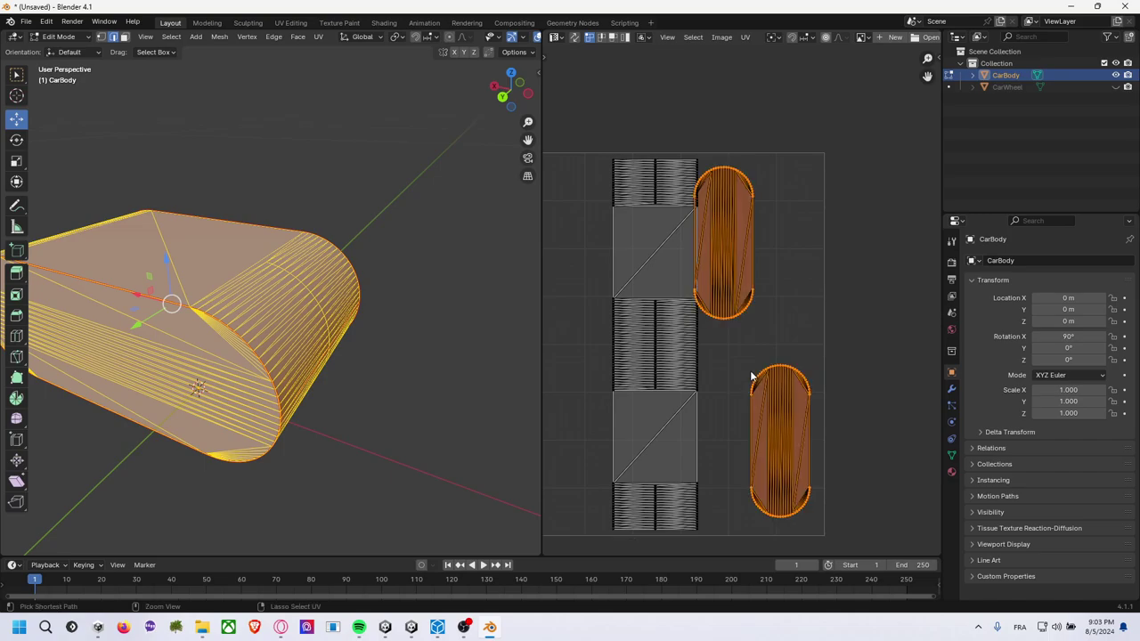
{"action": "key", "text": "ctrl+z"}
{"action": "key", "text": "alt+a"}
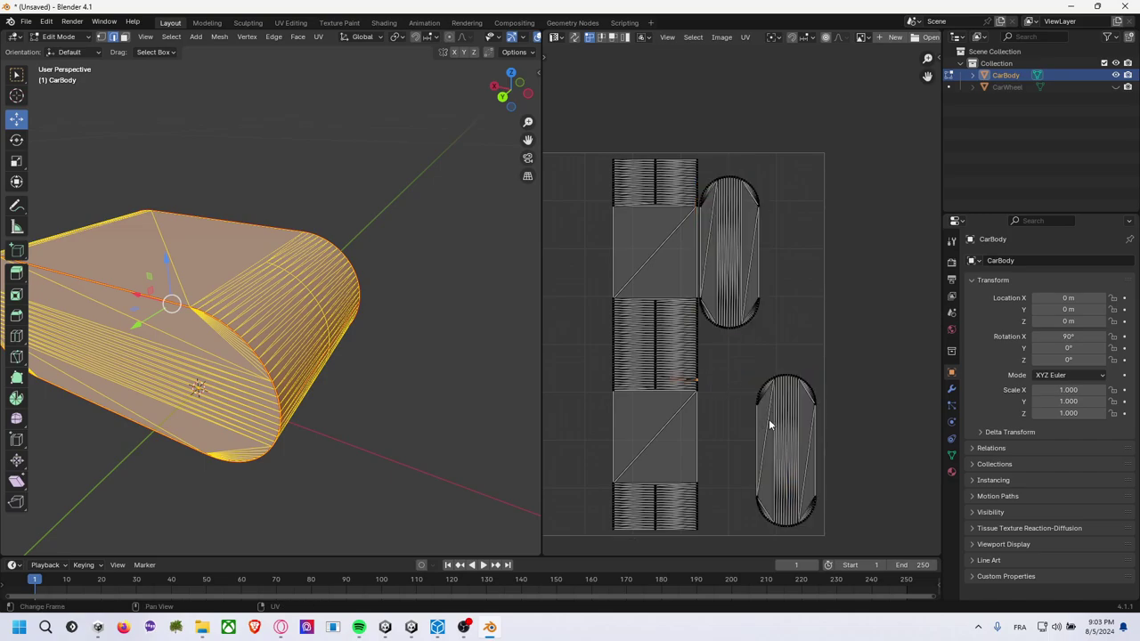
{"action": "key", "text": "l"}
{"action": "key", "text": "g"}
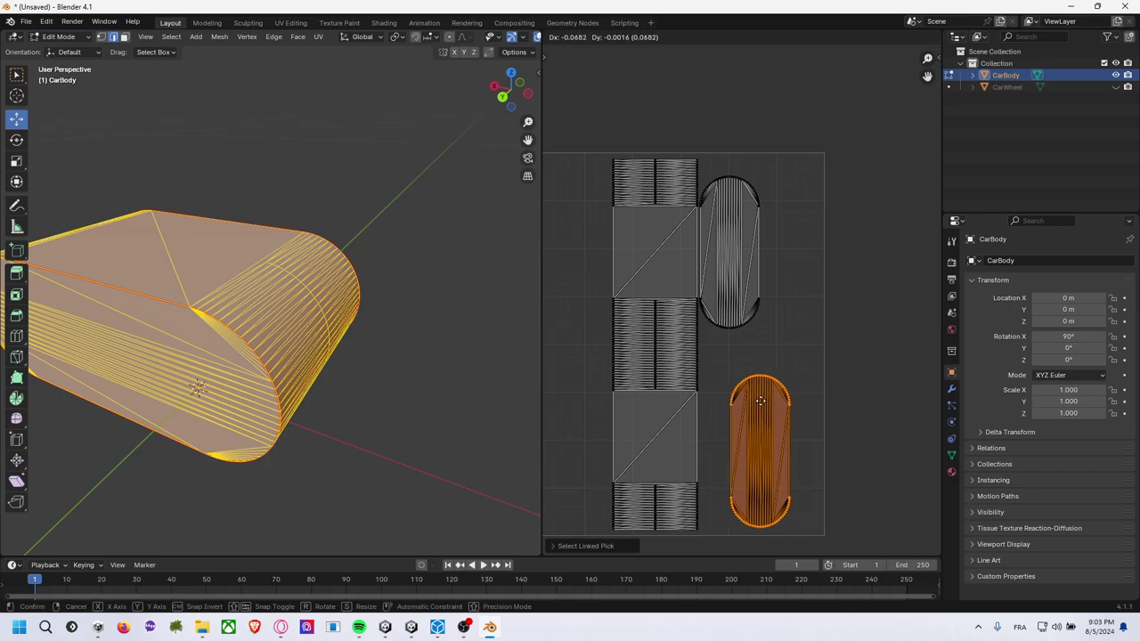
{"action": "left_click", "coordinate": [749, 387]}
{"action": "left_click", "coordinate": [811, 385]}
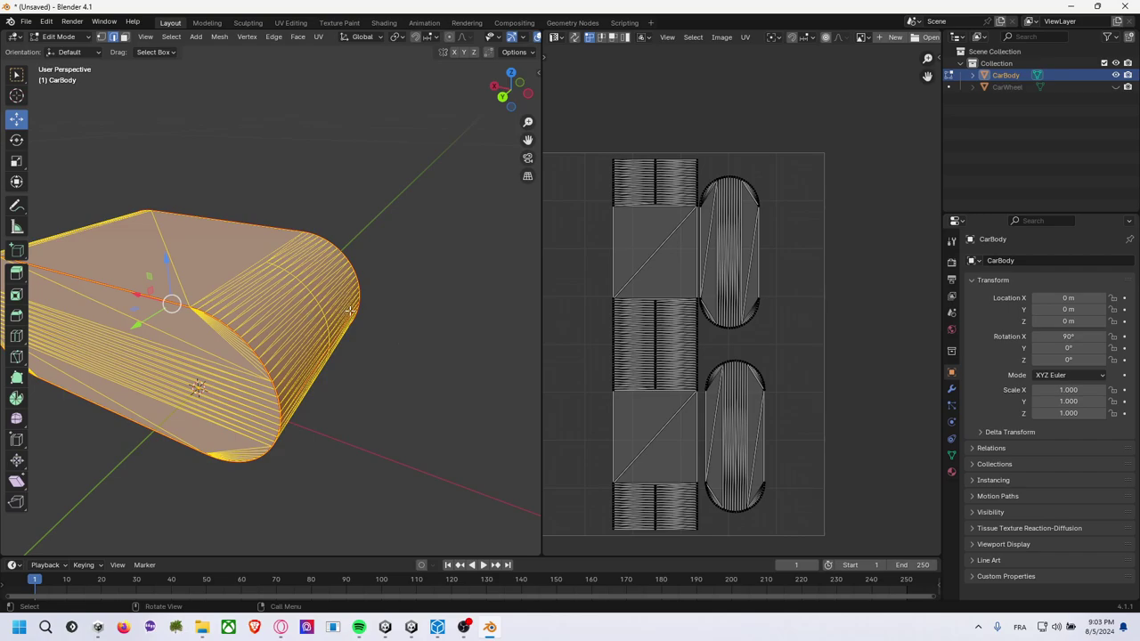
{"action": "key", "text": "alt+a"}
{"action": "middle_click_drag", "start_coordinate": [367, 292], "coordinate": [272, 337]}
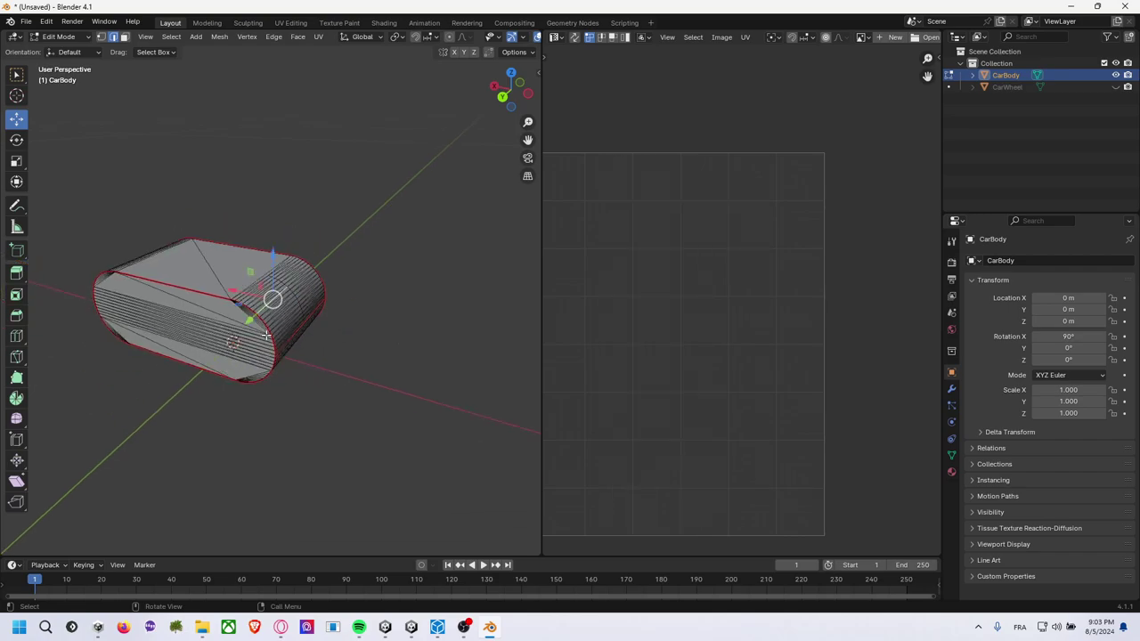
{"action": "left_click", "coordinate": [267, 336], "text": "alt"}
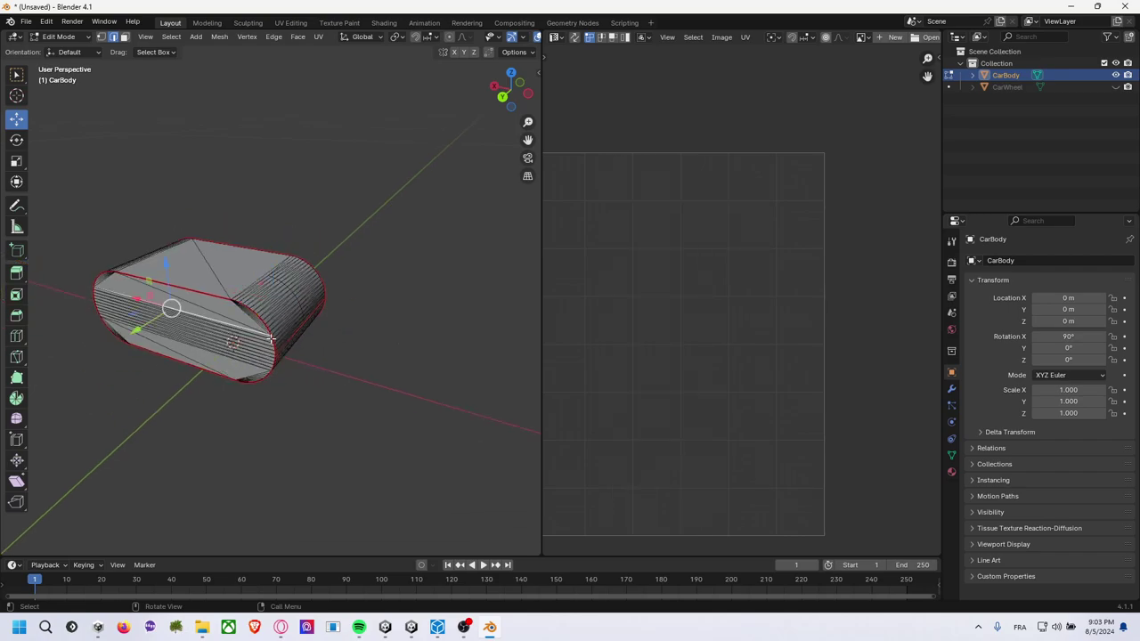
{"action": "left_click", "coordinate": [123, 37]}
{"action": "scroll", "coordinate": [260, 294], "scroll_direction": "up", "scroll_amount": 3}
{"action": "left_click", "coordinate": [312, 342], "text": "alt"}
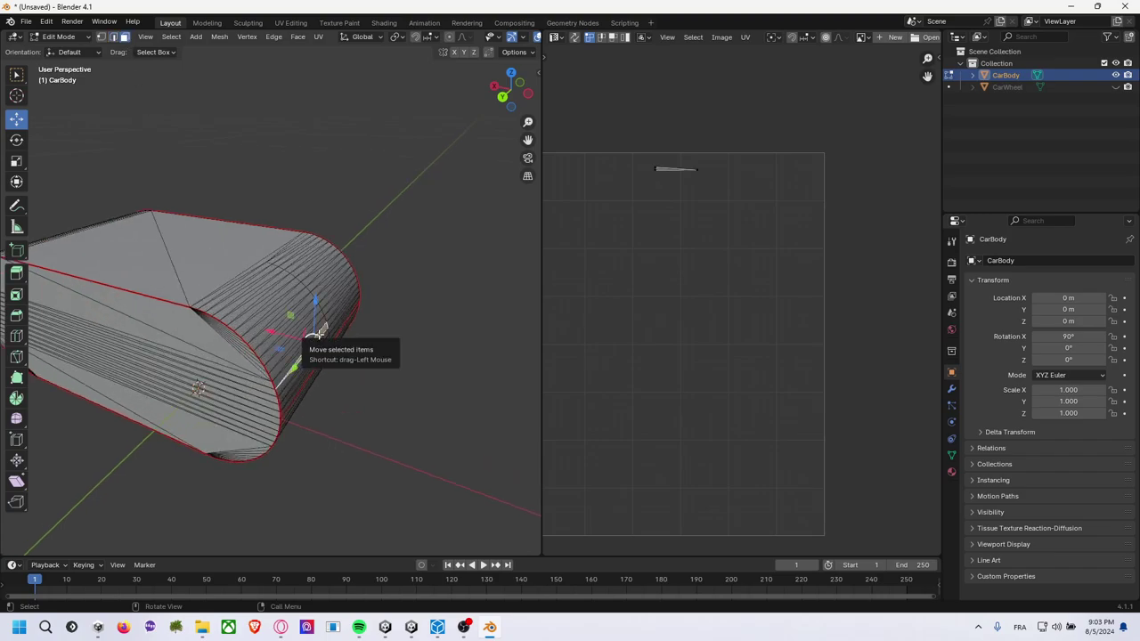
{"action": "left_click", "coordinate": [196, 276]}
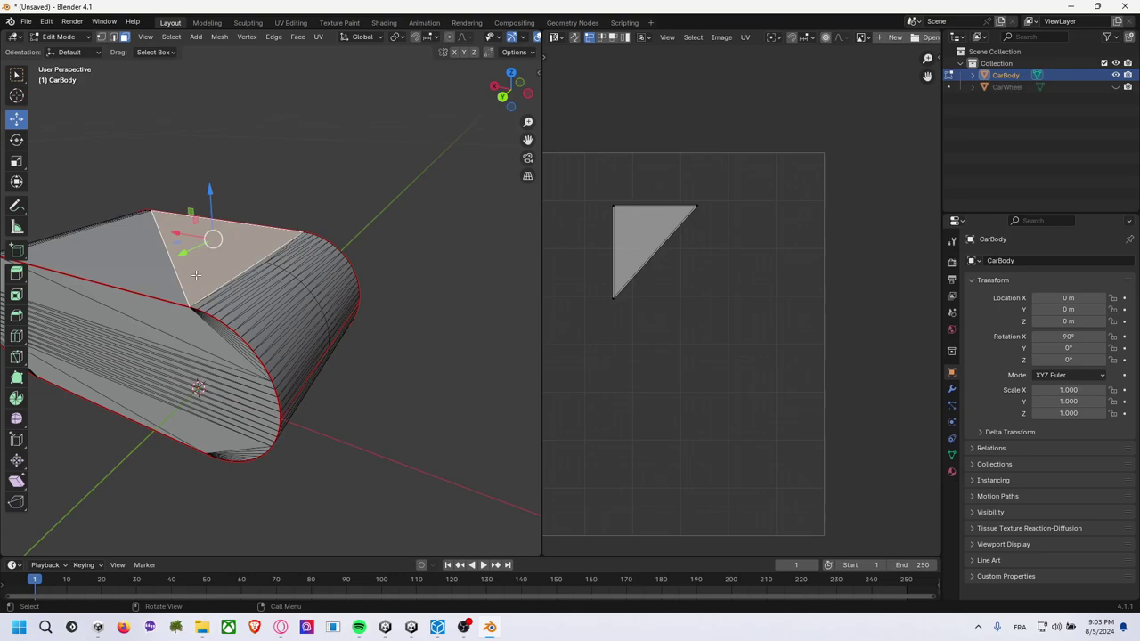
{"action": "left_click", "coordinate": [162, 323]}
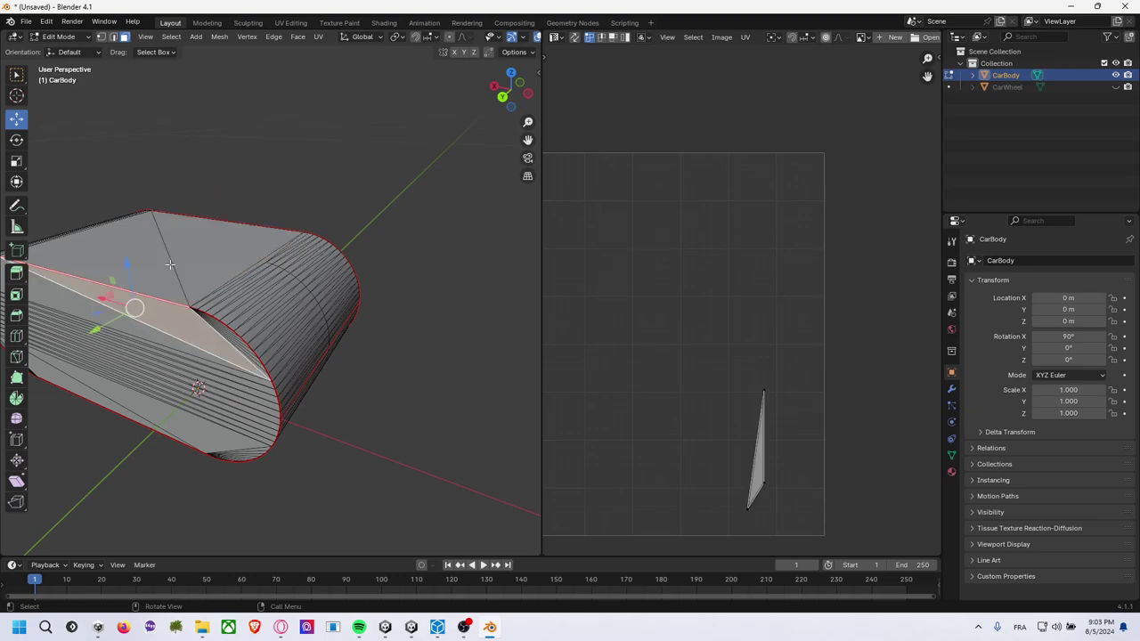
{"action": "left_click", "coordinate": [198, 263]}
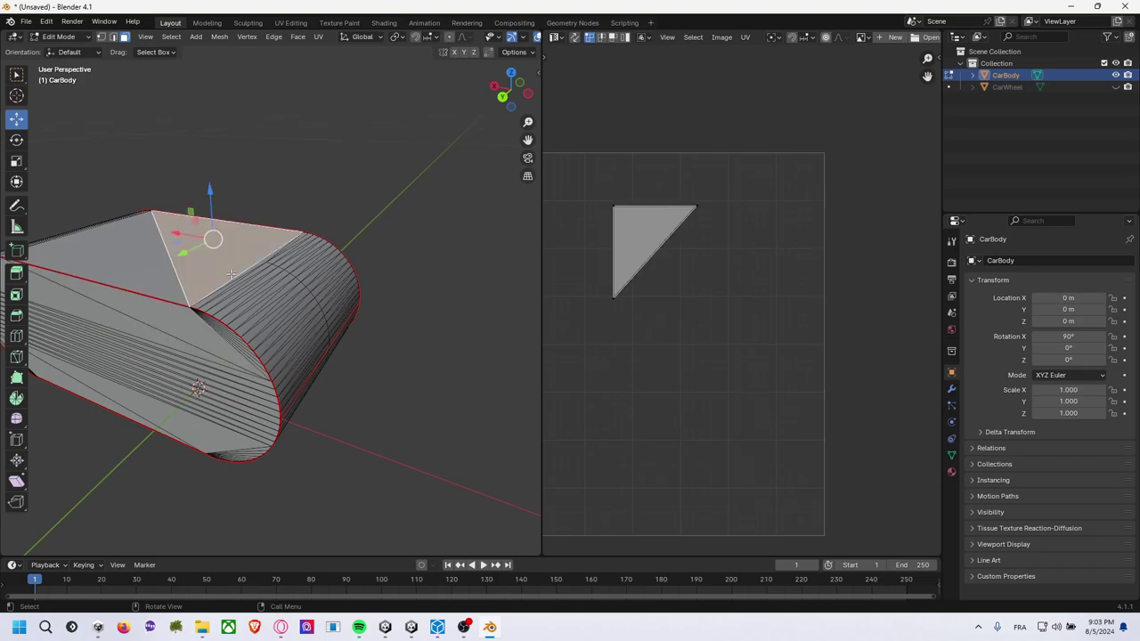
{"action": "left_click", "coordinate": [432, 291]}
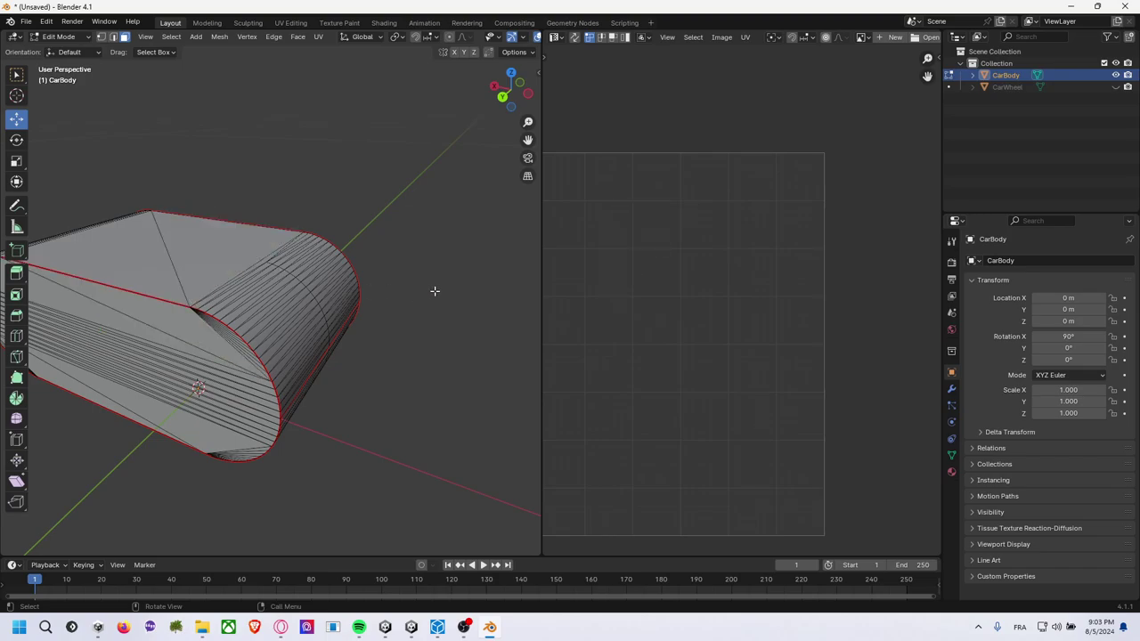
{"action": "key", "text": "a"}
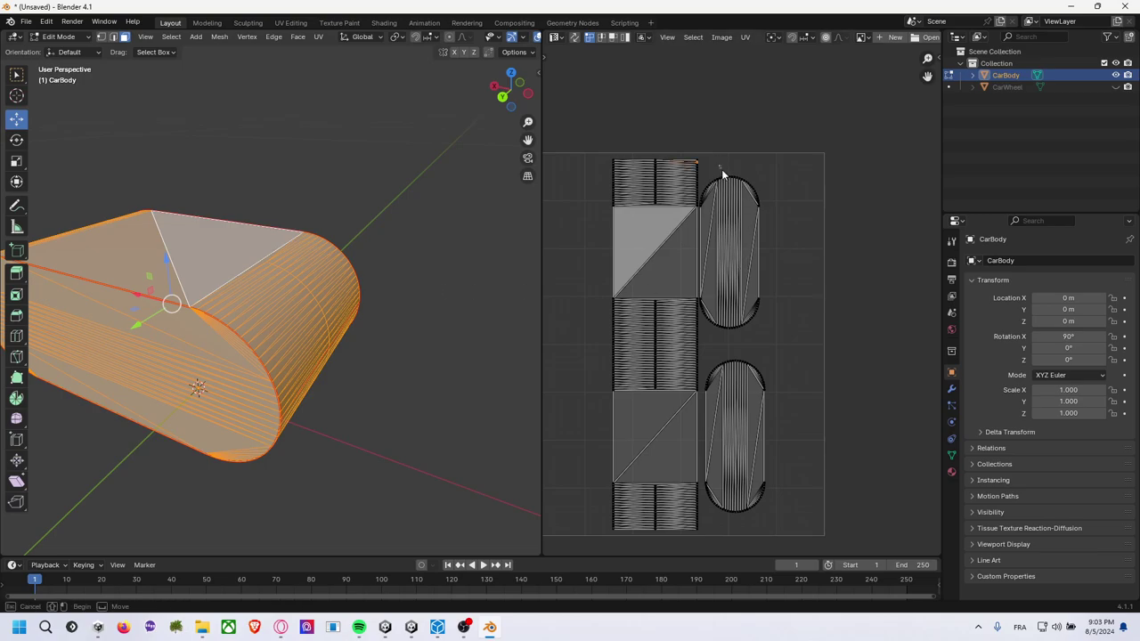
{"action": "left_click", "coordinate": [725, 175]}
{"action": "left_click", "coordinate": [773, 203]}
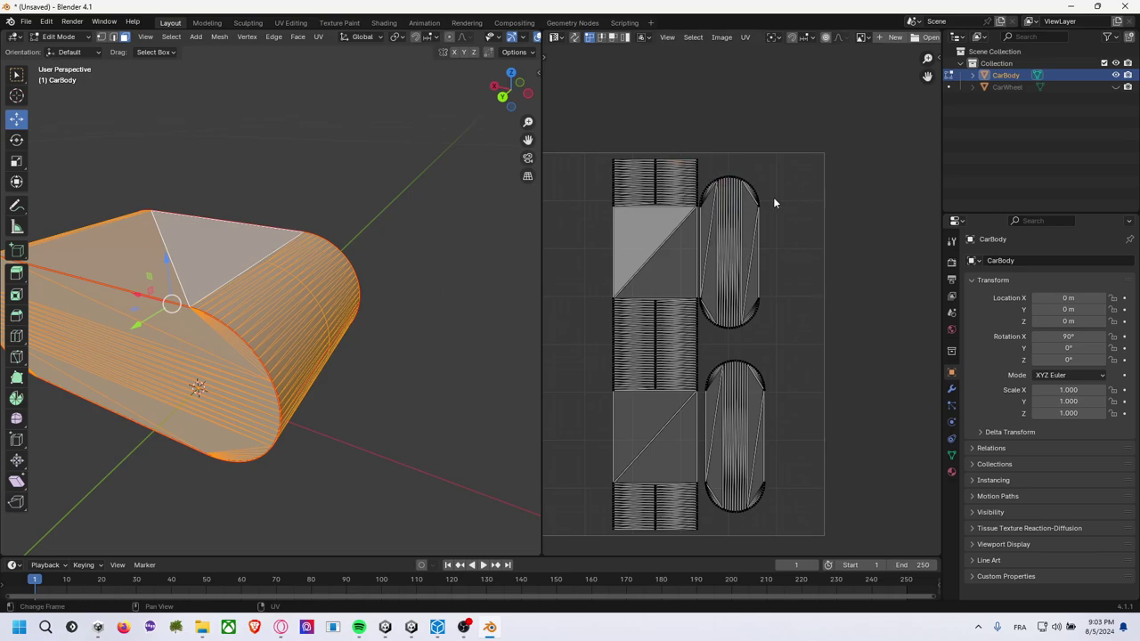
{"action": "left_click", "coordinate": [402, 389]}
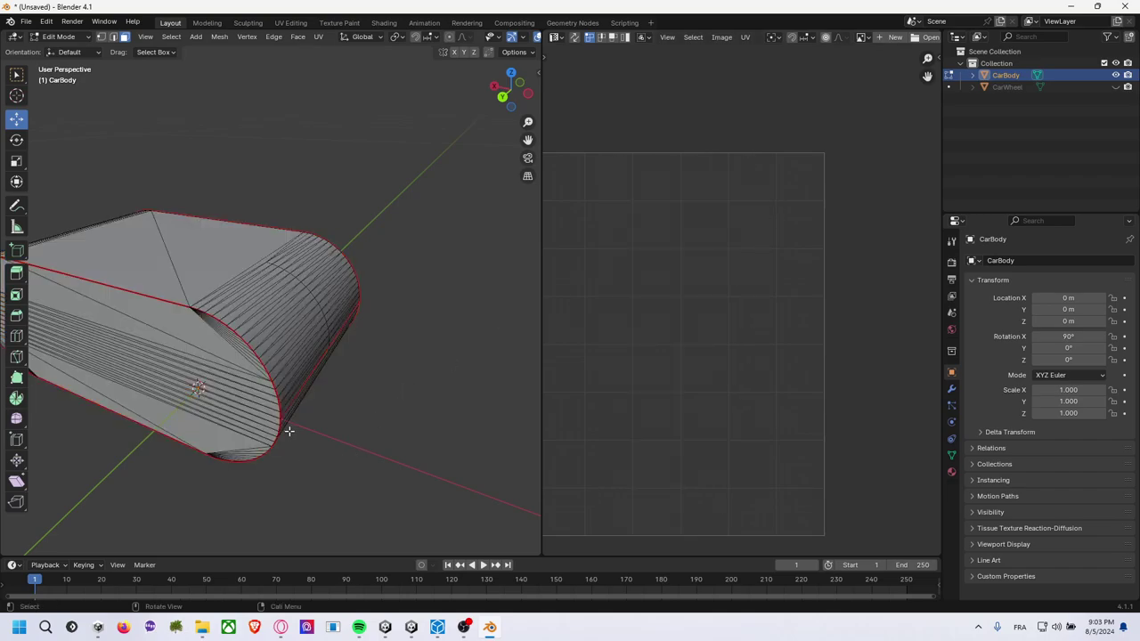
{"action": "left_click", "coordinate": [272, 381], "text": "alt"}
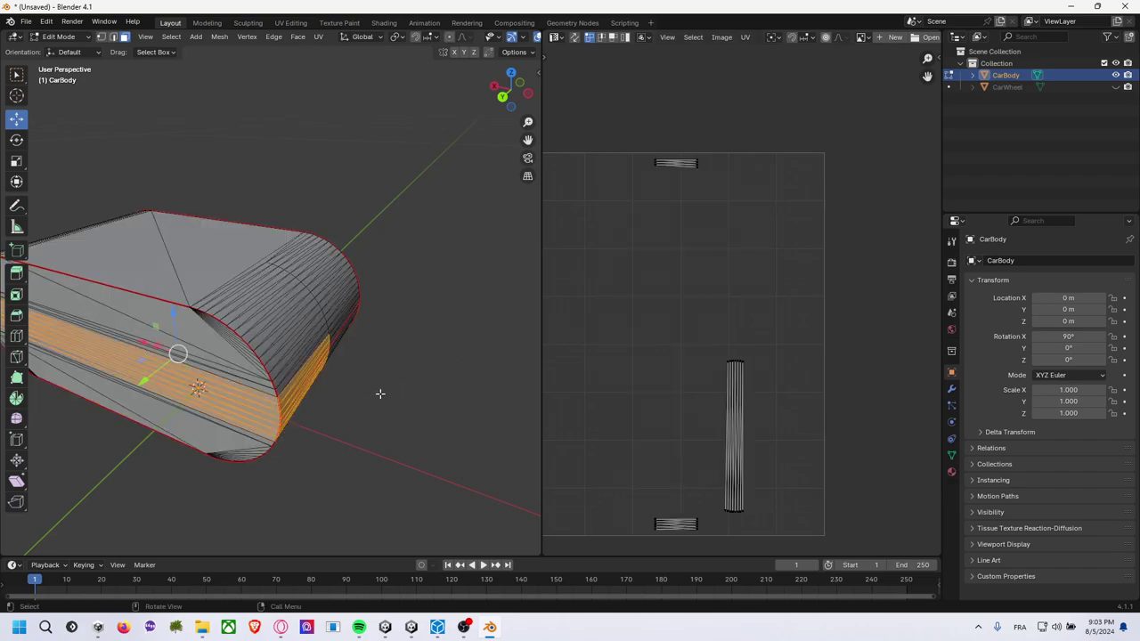
{"action": "scroll", "coordinate": [376, 396], "scroll_direction": "down", "scroll_amount": 2}
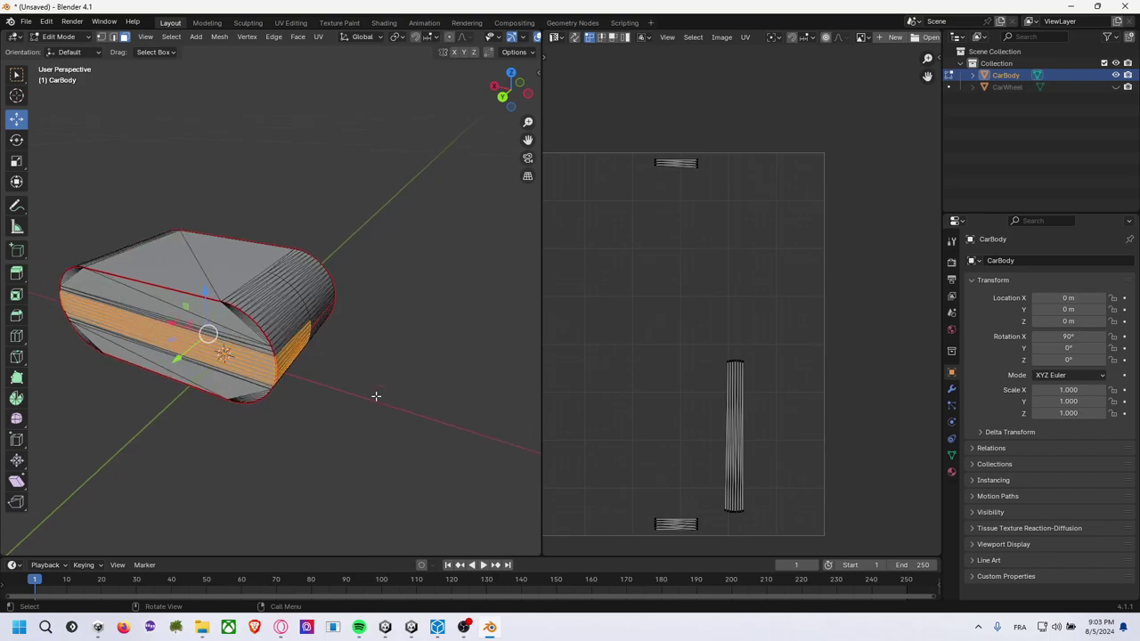
{"action": "left_click", "coordinate": [311, 386]}
{"action": "left_click", "coordinate": [259, 369], "text": "alt"}
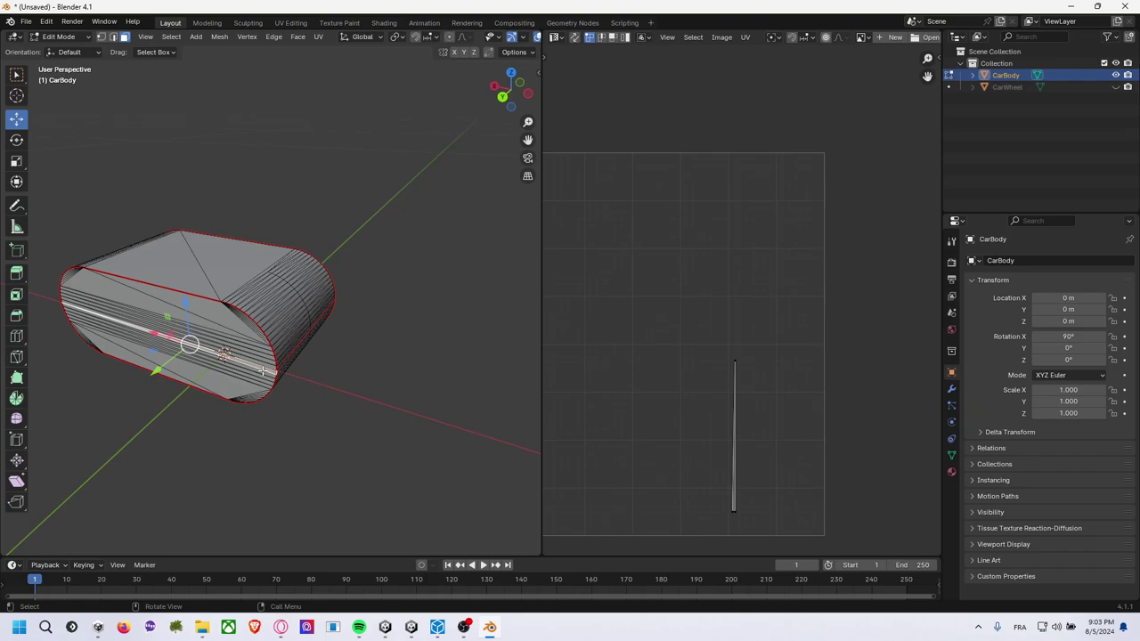
{"action": "key", "text": "alt+a"}
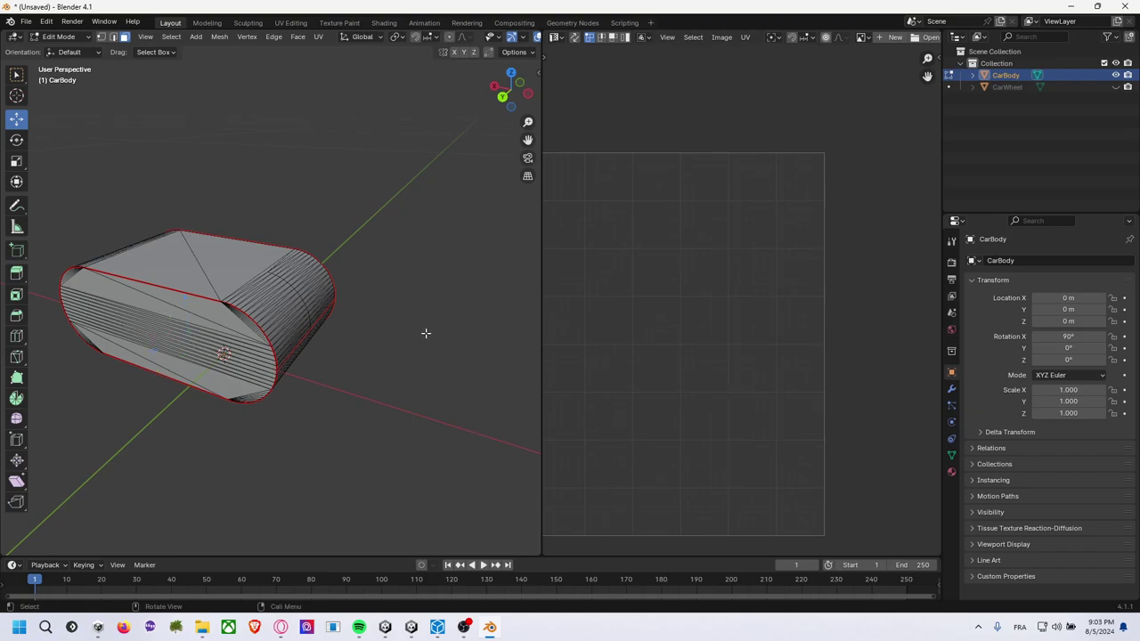
{"action": "key", "text": "a"}
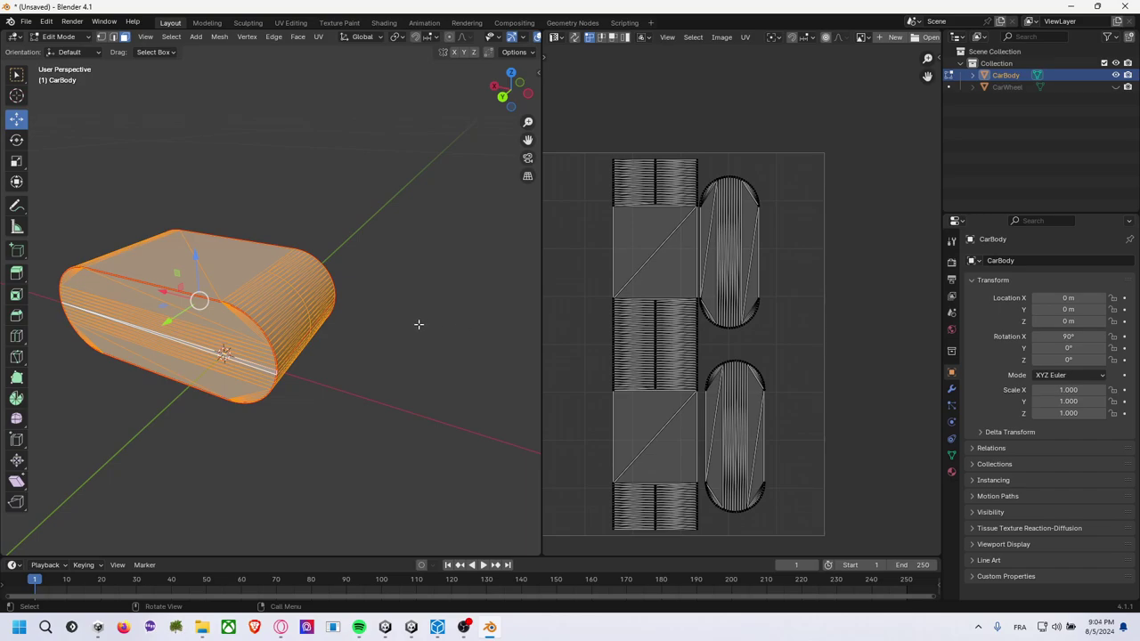
Nudge the upper rounded UV island slightly to the right.
{"action": "middle_click_drag", "start_coordinate": [418, 324], "coordinate": [433, 325]}
{"action": "key", "text": "l"}
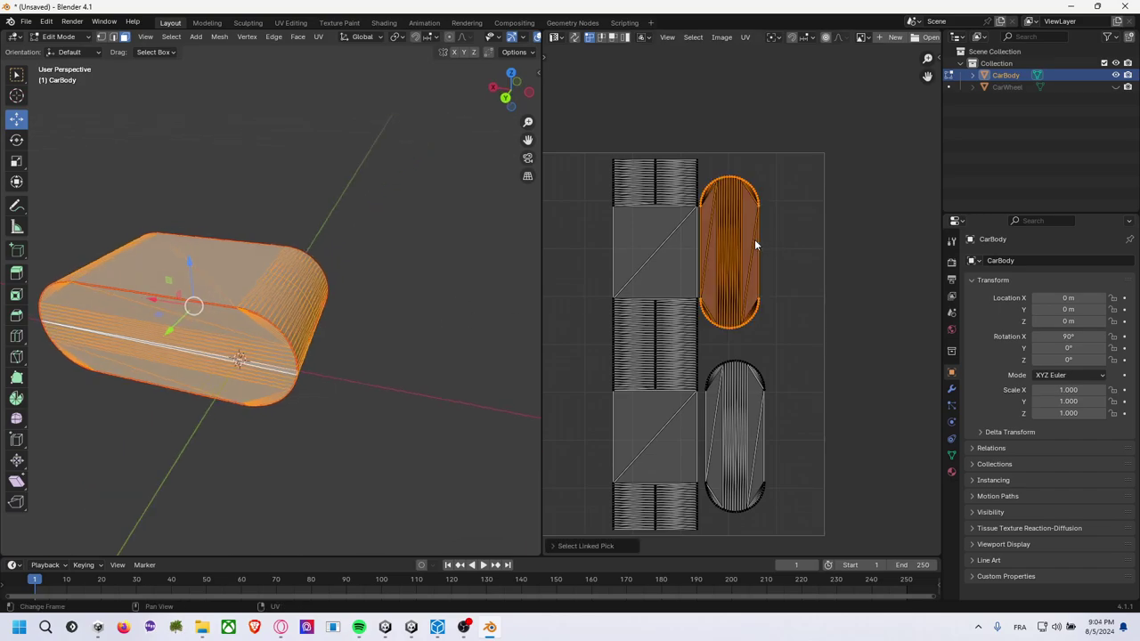
{"action": "key", "text": "g"}
{"action": "left_click_drag", "start_coordinate": [755, 239], "coordinate": [759, 246]}
{"action": "scroll", "coordinate": [759, 246], "scroll_direction": "down", "scroll_amount": 2}
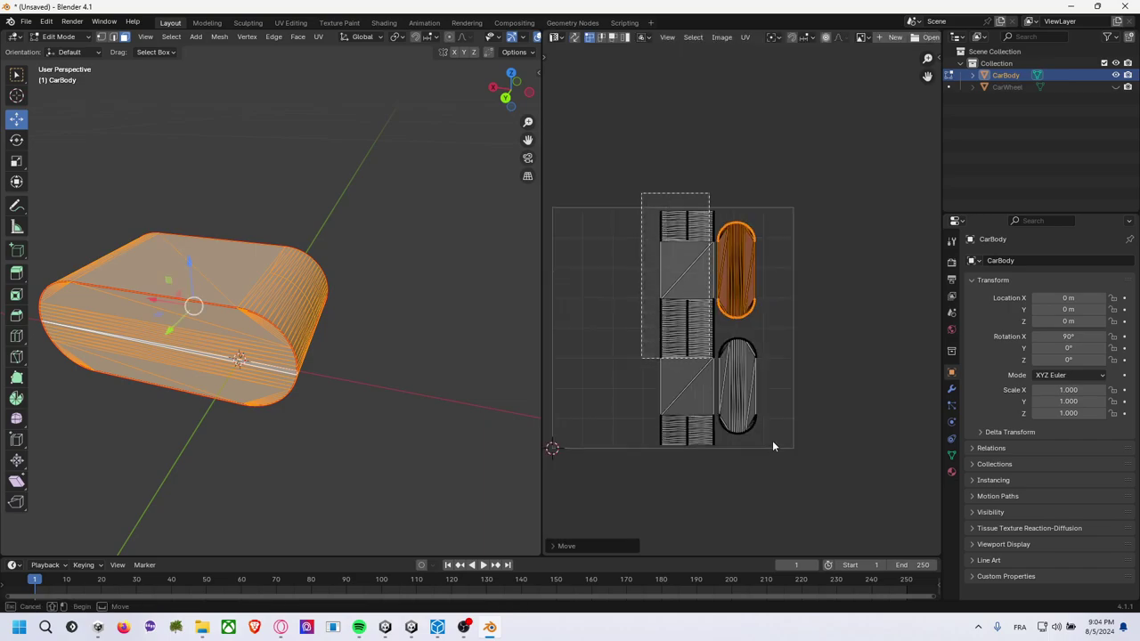
Select all the body's UV islands and slide them along X until flush with the right edge.
{"action": "left_click_drag", "start_coordinate": [639, 192], "coordinate": [775, 448]}
{"action": "key", "text": "h"}
{"action": "key", "text": "alt+h"}
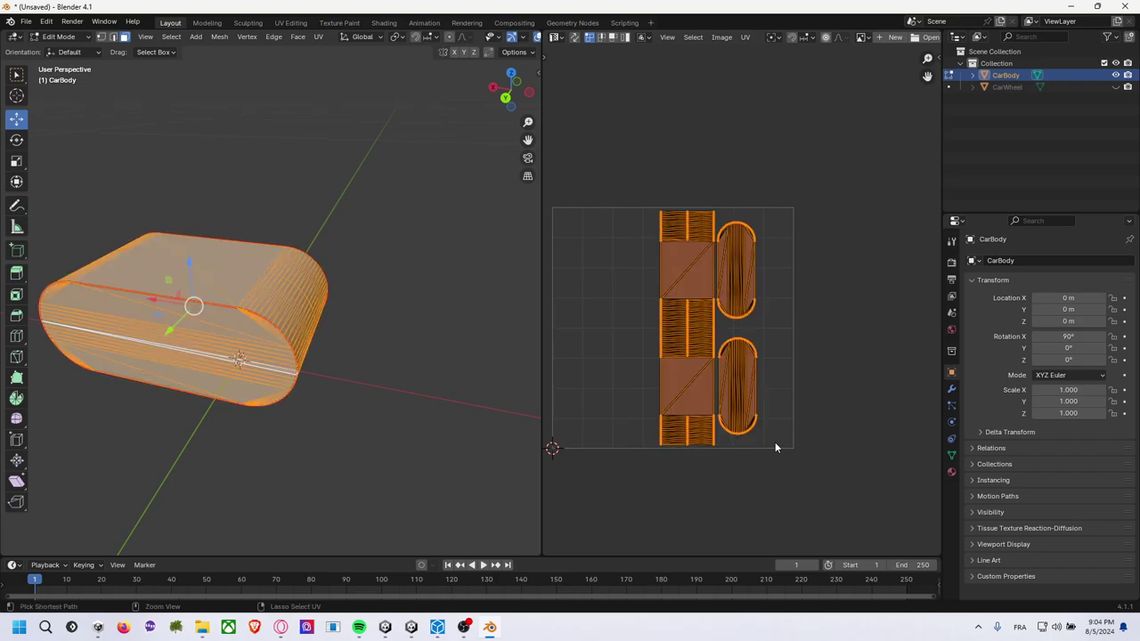
{"action": "key", "text": "g"}
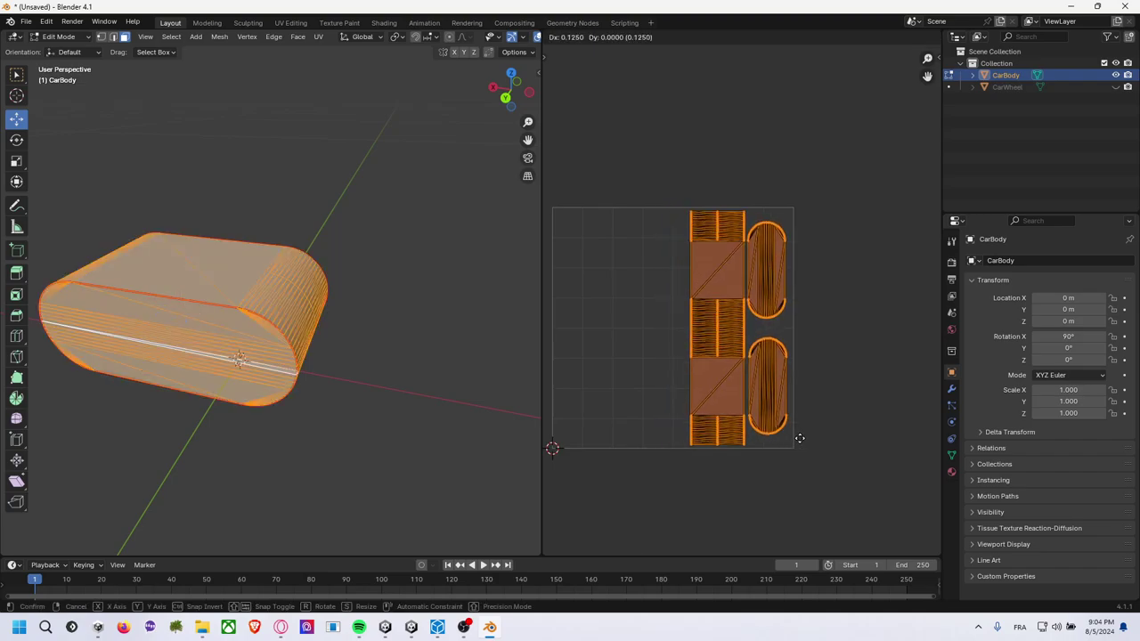
{"action": "key", "text": "x"}
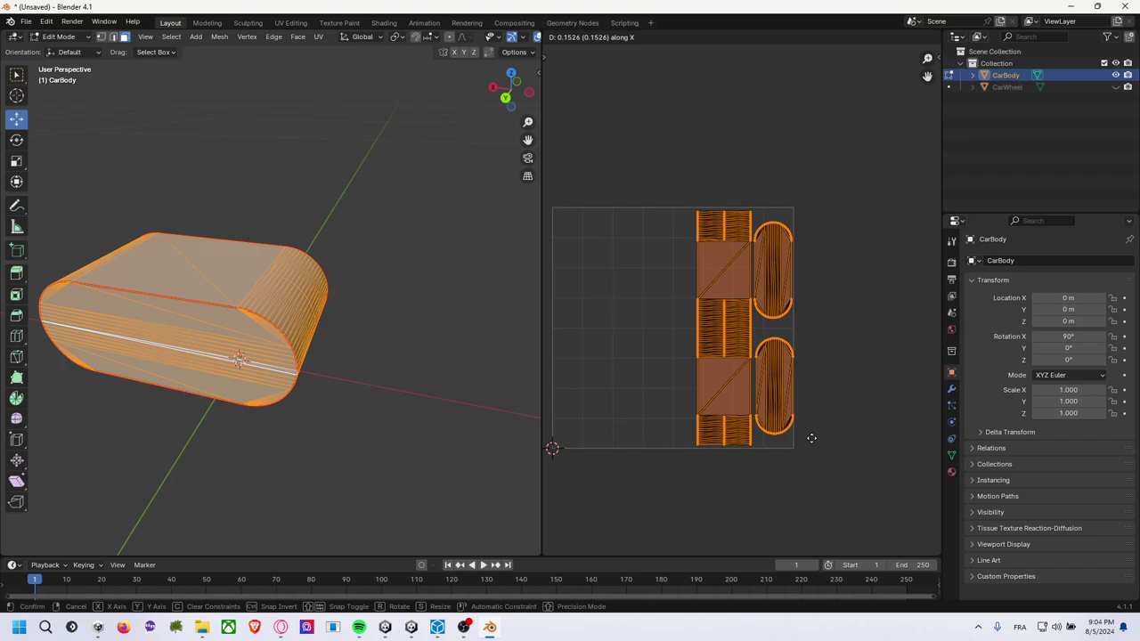
{"action": "left_click", "coordinate": [811, 442]}
{"action": "left_click", "coordinate": [440, 295]}
{"action": "mouse_move", "coordinate": [440, 294]}
{"action": "middle_mouse_down"}
{"action": "mouse_move", "coordinate": [402, 285]}
{"action": "mouse_move", "coordinate": [184, 122]}
{"action": "middle_mouse_up"}
Switch from Edit Mode back to Object Mode.
{"action": "left_click", "coordinate": [78, 38]}
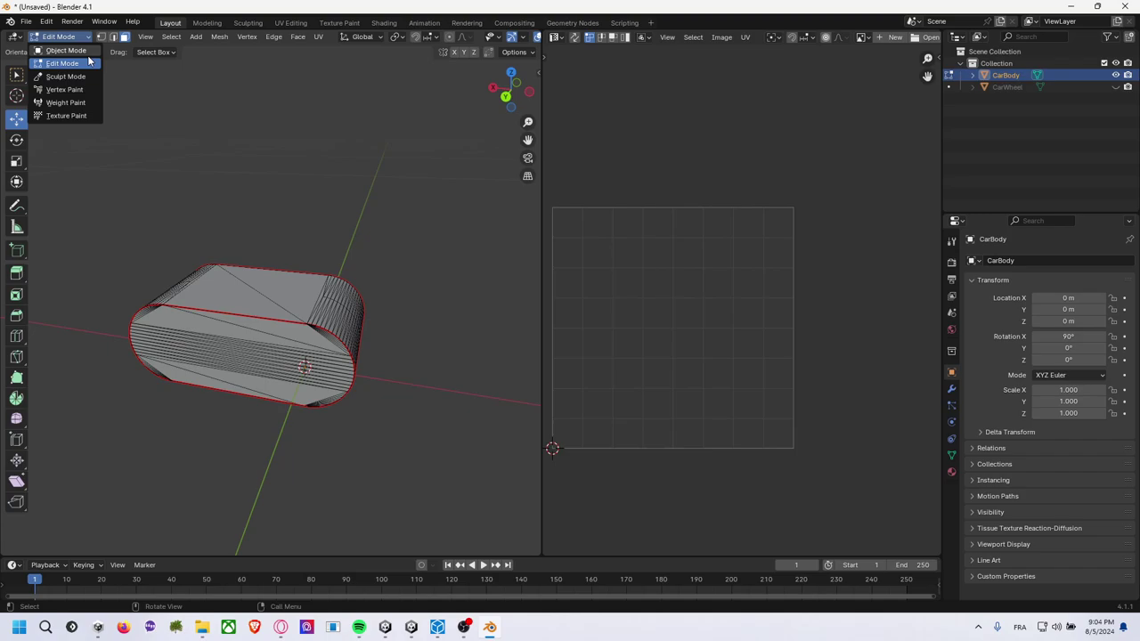
{"action": "left_click", "coordinate": [62, 49]}
{"action": "scroll", "coordinate": [293, 197], "scroll_direction": "down", "scroll_amount": 4}
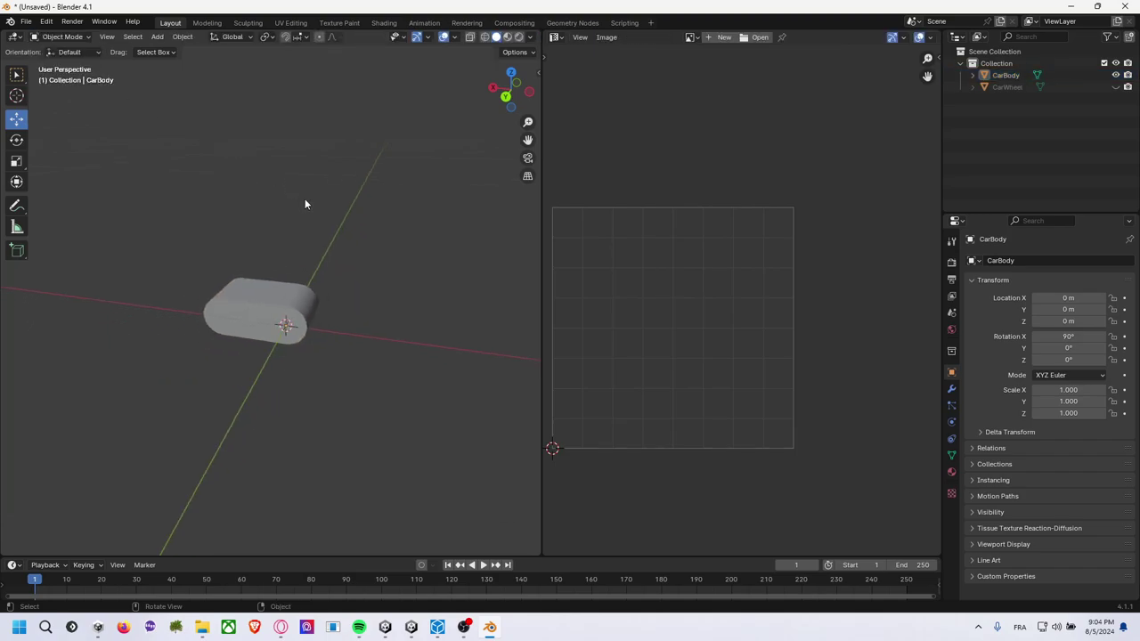
Unhide CarWheel and move it along Y to -0.26597 m, clear of the body.
{"action": "left_click", "coordinate": [1116, 86]}
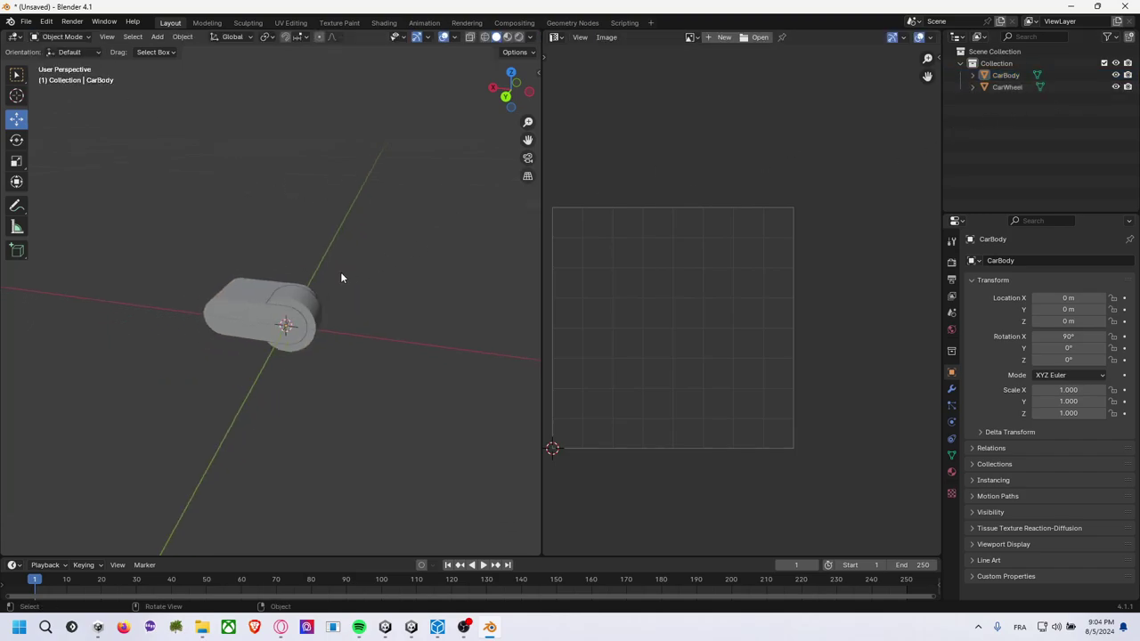
{"action": "left_click", "coordinate": [285, 326]}
{"action": "left_click_drag", "start_coordinate": [270, 355], "coordinate": [350, 298]}
{"action": "middle_click_drag", "start_coordinate": [378, 289], "coordinate": [387, 337]}
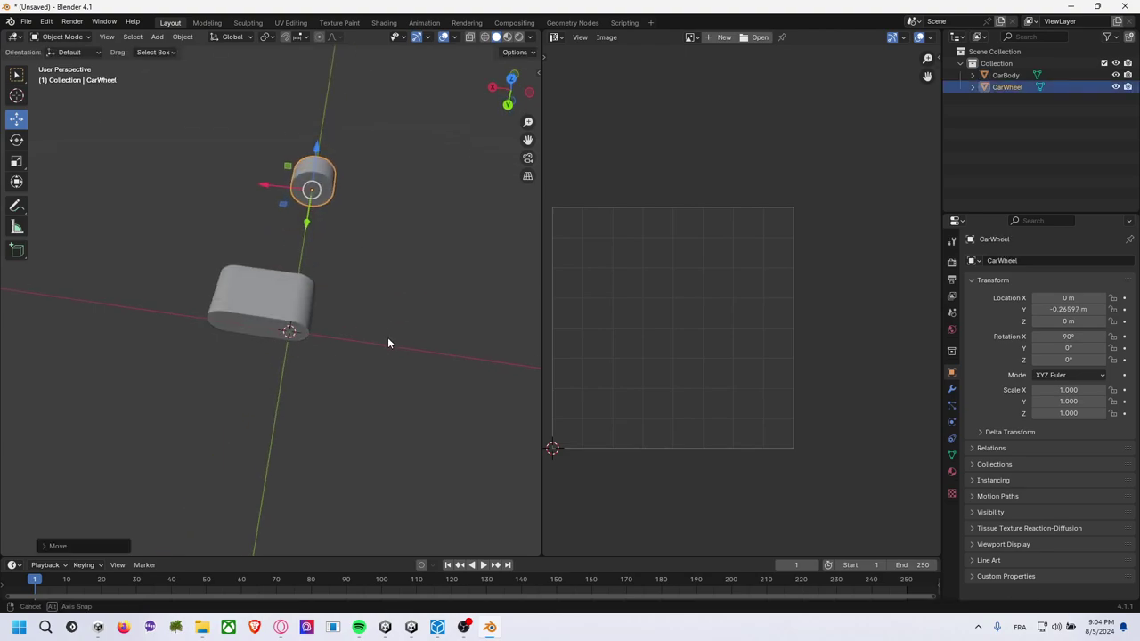
{"action": "left_click", "coordinate": [294, 295]}
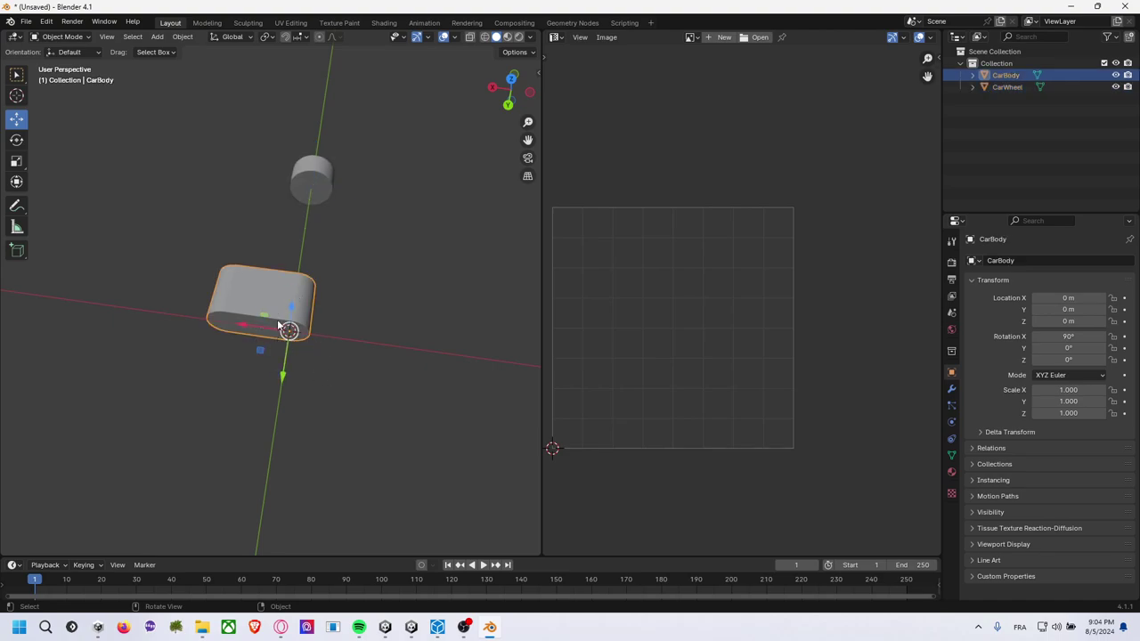
{"action": "mouse_move", "coordinate": [282, 326]}
{"action": "middle_mouse_down"}
{"action": "mouse_move", "coordinate": [345, 347]}
{"action": "mouse_move", "coordinate": [445, 309]}
{"action": "mouse_move", "coordinate": [445, 234]}
{"action": "mouse_move", "coordinate": [451, 321]}
{"action": "mouse_move", "coordinate": [392, 328]}
{"action": "mouse_move", "coordinate": [375, 313]}
{"action": "middle_mouse_up"}
Set CarBody's origin with Origin to Center of Mass (Surface) via F3 search 'mass'.
{"action": "key", "text": "F3"}
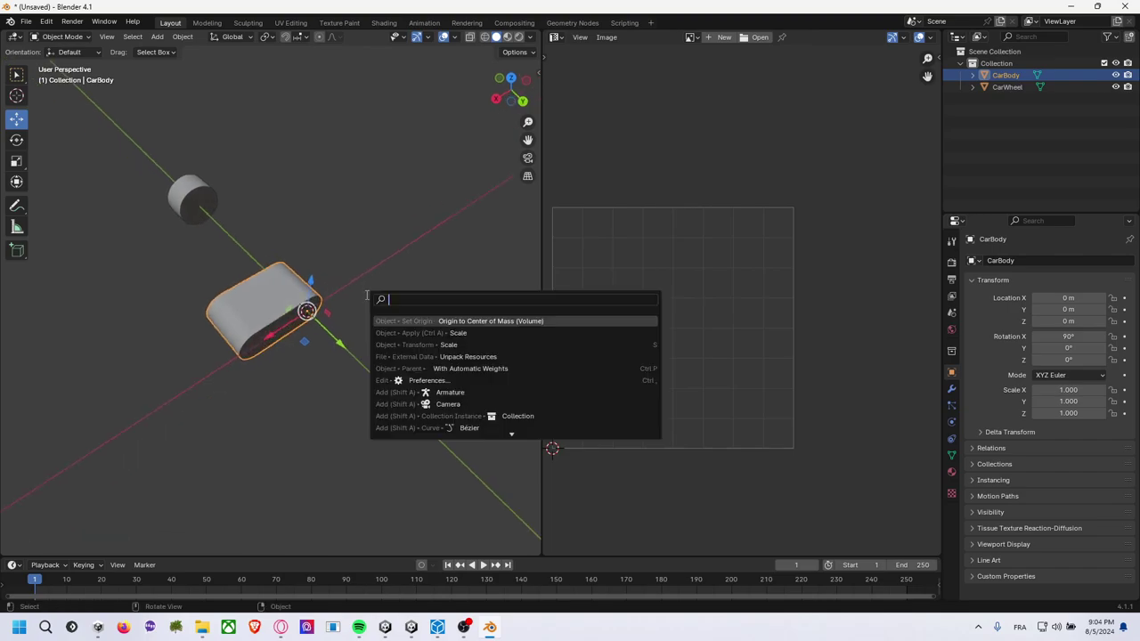
{"action": "type", "text": "mass"}
{"action": "key", "text": "Down"}
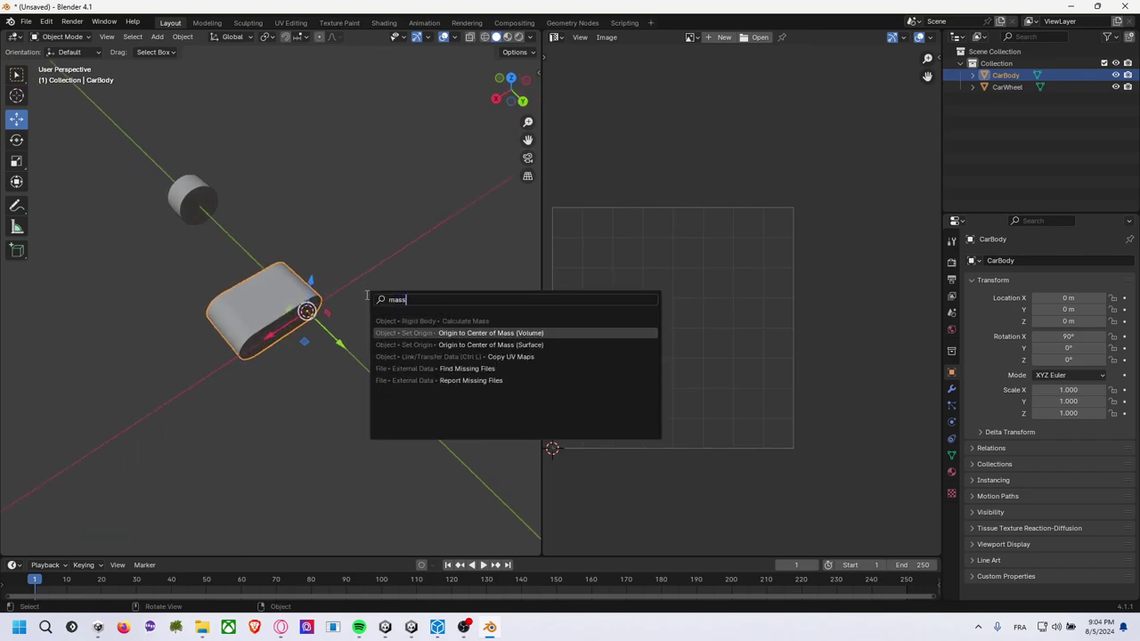
{"action": "key", "text": "Down"}
{"action": "key", "text": "Up"}
{"action": "key", "text": "Down"}
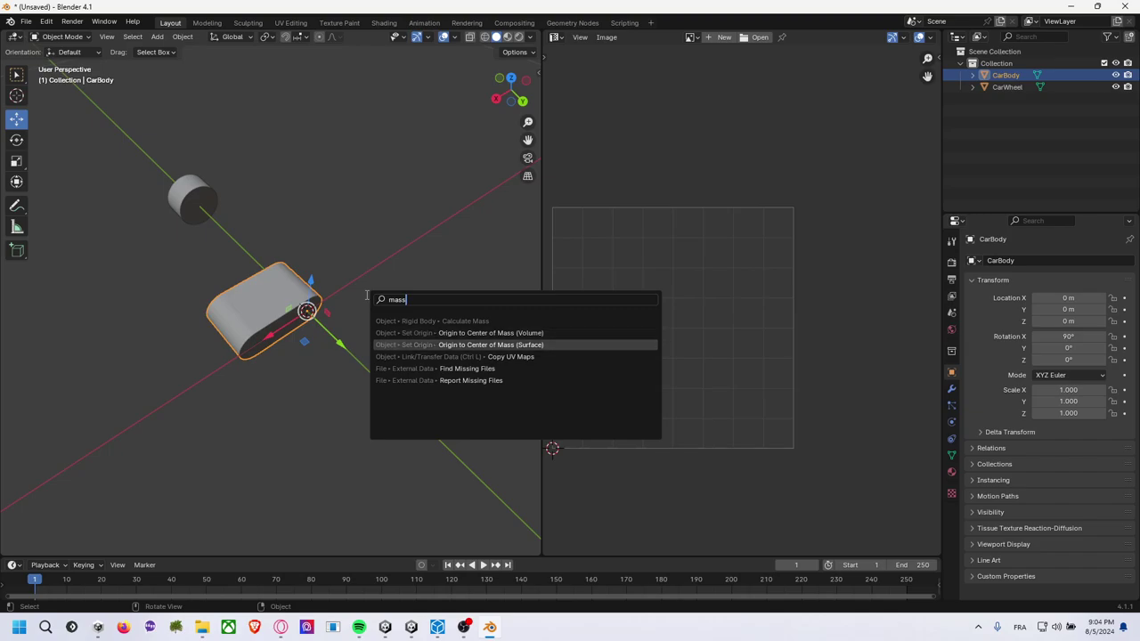
{"action": "key", "text": "Return"}
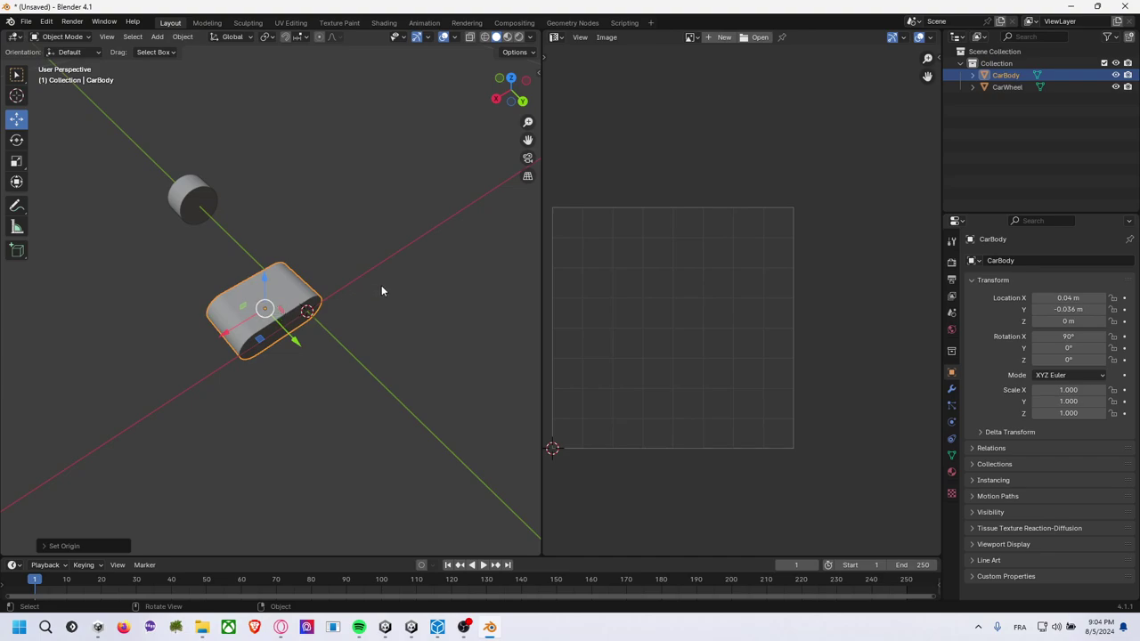
Slide CarBody along Y back to about 0 m (0.000123 m), leaving the wheel apart.
{"action": "left_click", "coordinate": [381, 290]}
{"action": "middle_click_drag", "start_coordinate": [354, 269], "coordinate": [177, 253]}
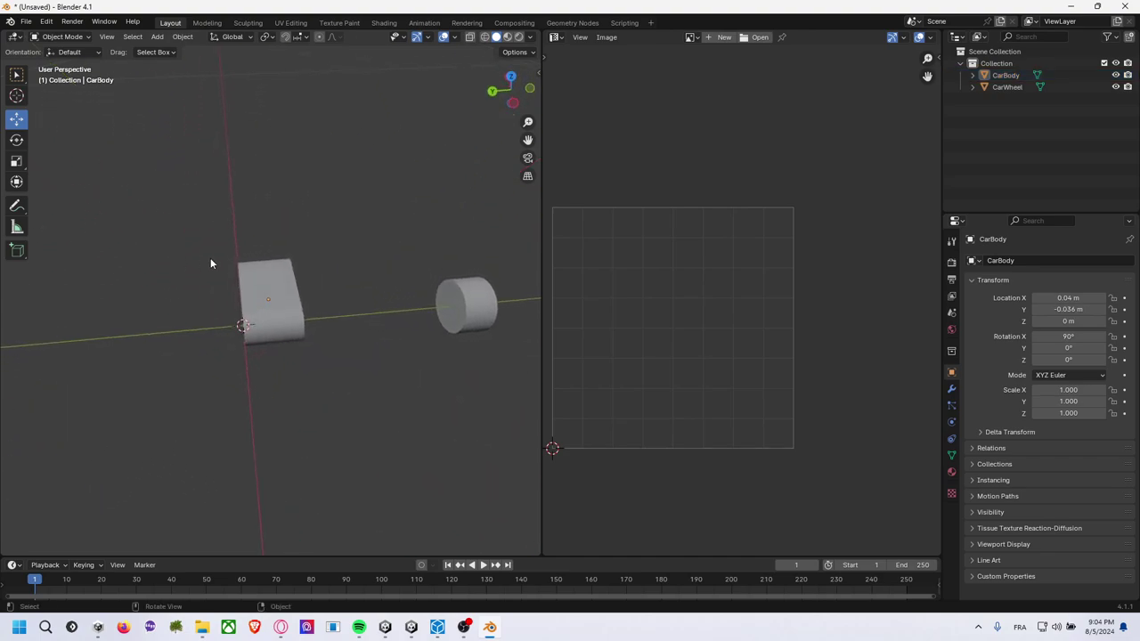
{"action": "left_click", "coordinate": [251, 298]}
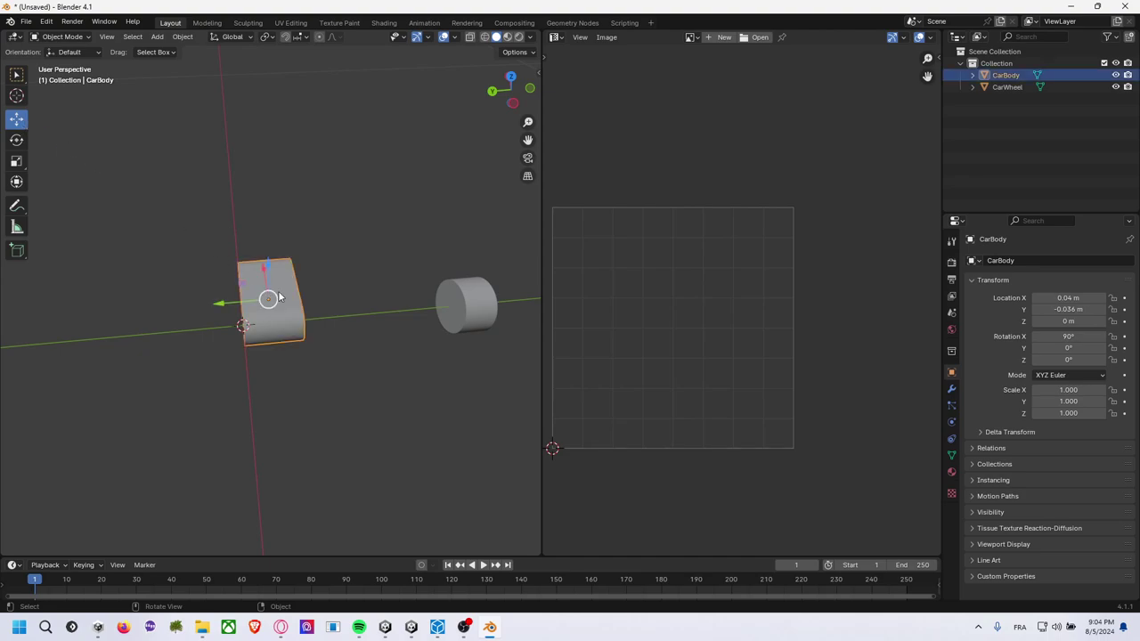
{"action": "mouse_move", "coordinate": [226, 304]}
{"action": "left_mouse_down"}
{"action": "mouse_move", "coordinate": [187, 308]}
{"action": "mouse_move", "coordinate": [233, 304]}
{"action": "left_mouse_up"}
{"action": "left_click", "coordinate": [305, 280]}
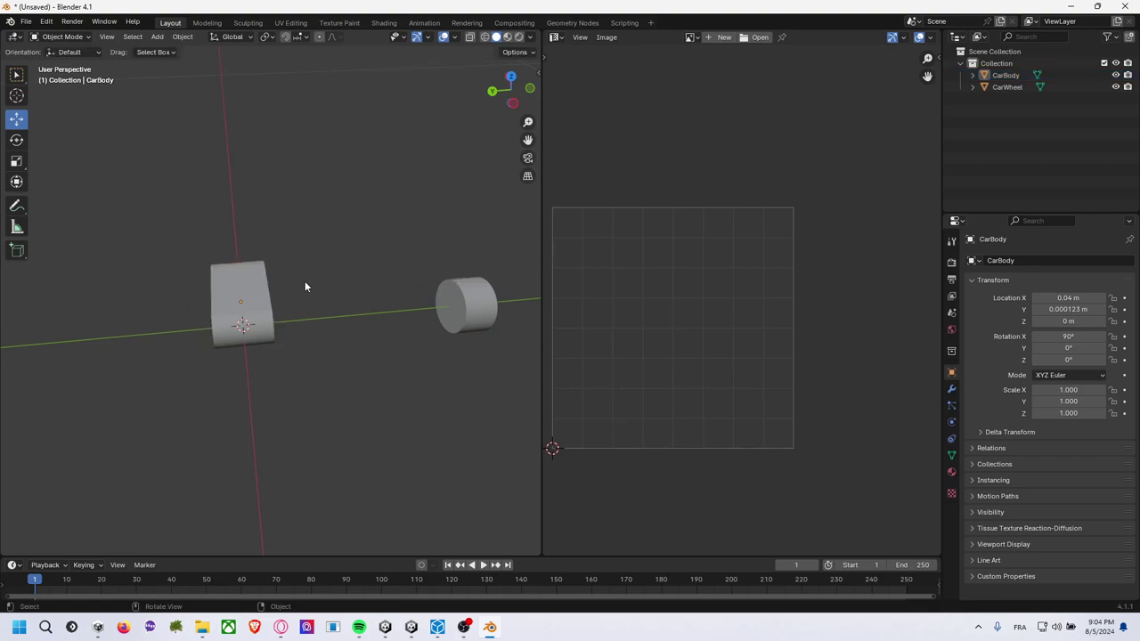
{"action": "mouse_move", "coordinate": [304, 280]}
{"action": "middle_mouse_down"}
{"action": "mouse_move", "coordinate": [445, 302]}
{"action": "mouse_move", "coordinate": [521, 234]}
{"action": "mouse_move", "coordinate": [511, 256]}
{"action": "mouse_move", "coordinate": [519, 275]}
{"action": "middle_mouse_up"}
{"action": "left_click", "coordinate": [279, 319]}
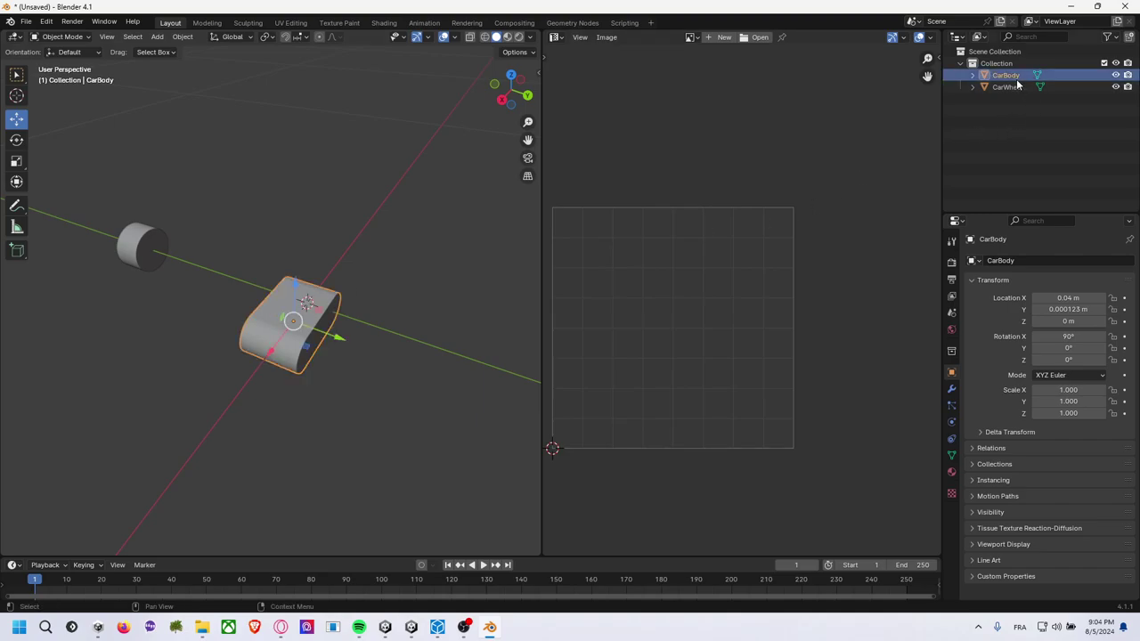
{"action": "left_click", "coordinate": [370, 278]}
{"action": "left_click", "coordinate": [142, 245]}
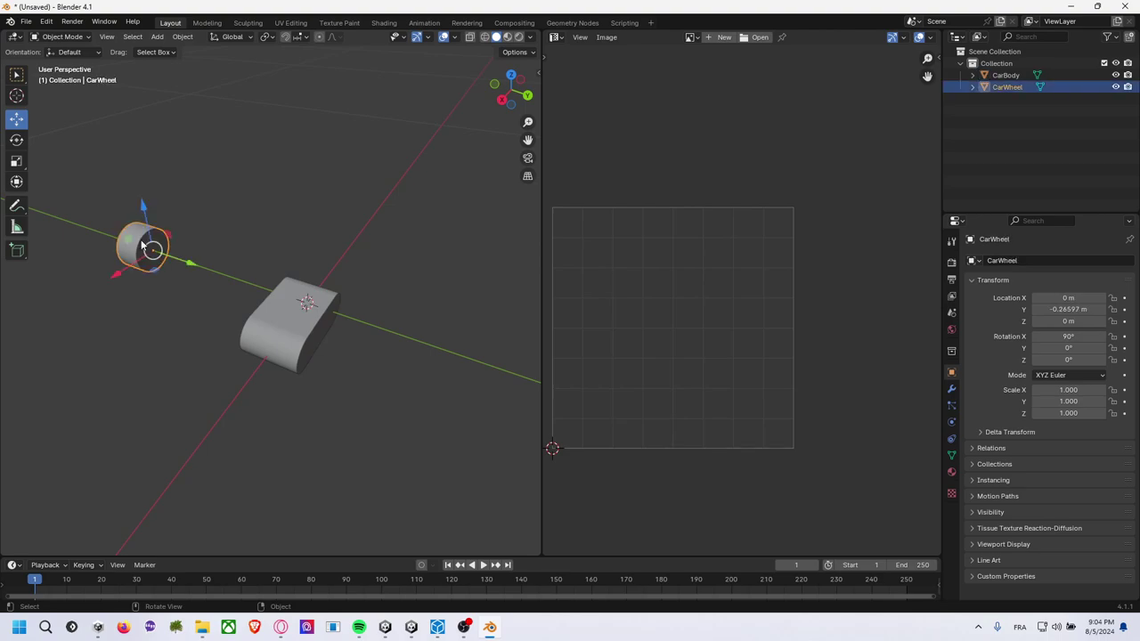
{"action": "left_click", "coordinate": [287, 303]}
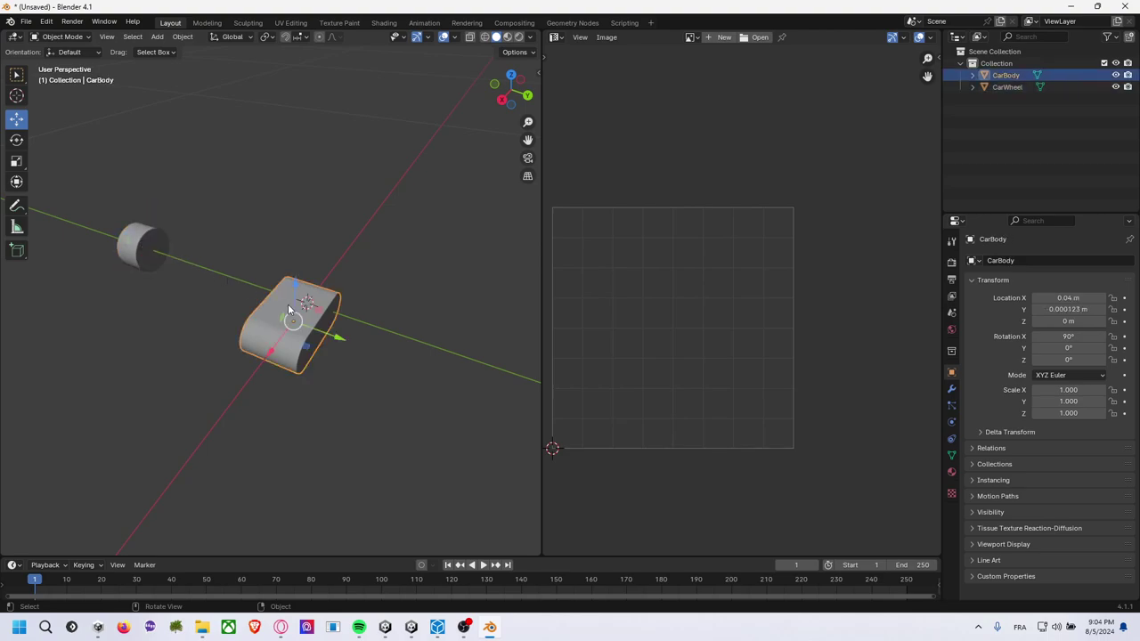
{"action": "left_click", "coordinate": [374, 276]}
Select CarBody and CarWheel, enter Edit Mode on both, and select all geometry.
{"action": "key", "text": "a"}
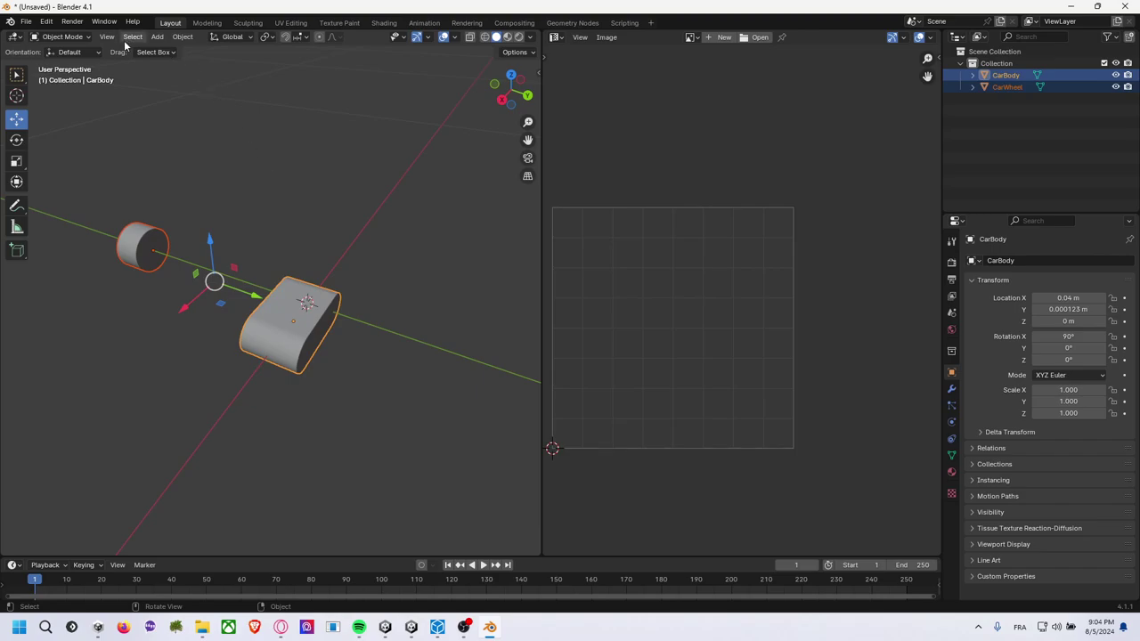
{"action": "left_click", "coordinate": [78, 38]}
{"action": "left_click", "coordinate": [71, 62]}
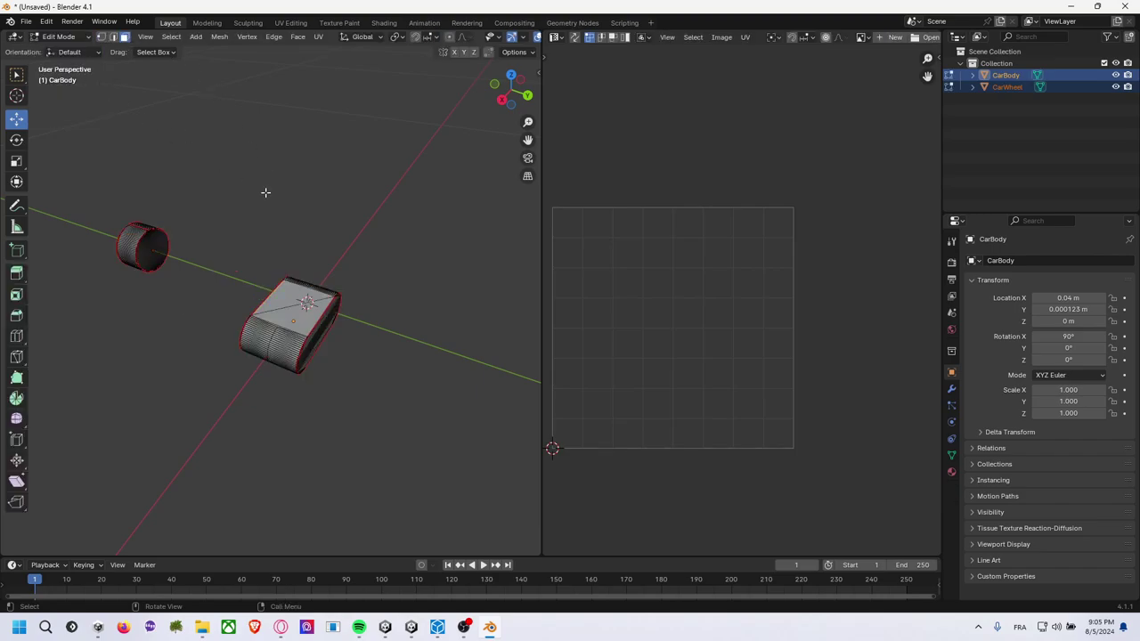
{"action": "key", "text": "a"}
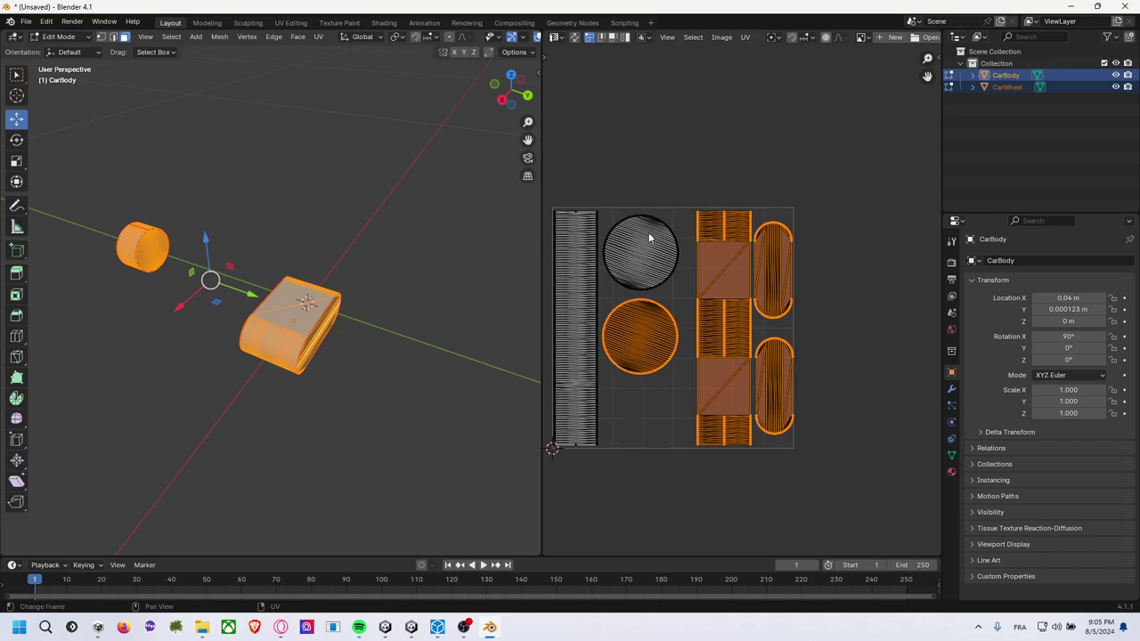
Select the upper circular UV island and rotate it slightly.
{"action": "scroll", "coordinate": [630, 237], "scroll_direction": "up", "scroll_amount": 5}
{"action": "middle_click_drag", "start_coordinate": [562, 233], "coordinate": [844, 367]}
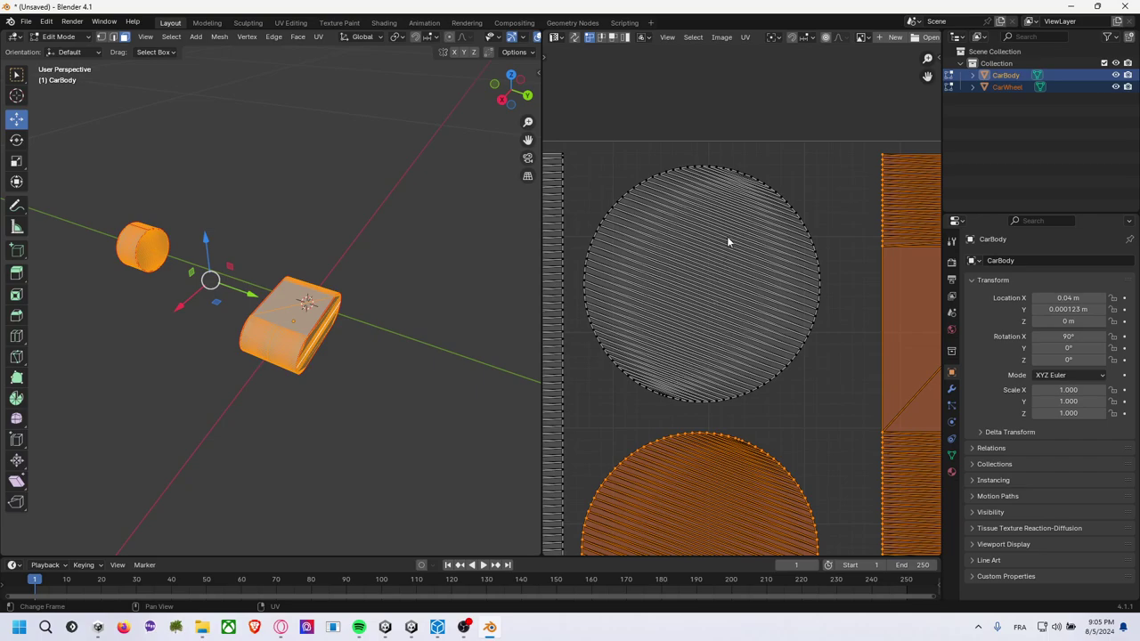
{"action": "left_click_drag", "start_coordinate": [584, 154], "coordinate": [820, 420]}
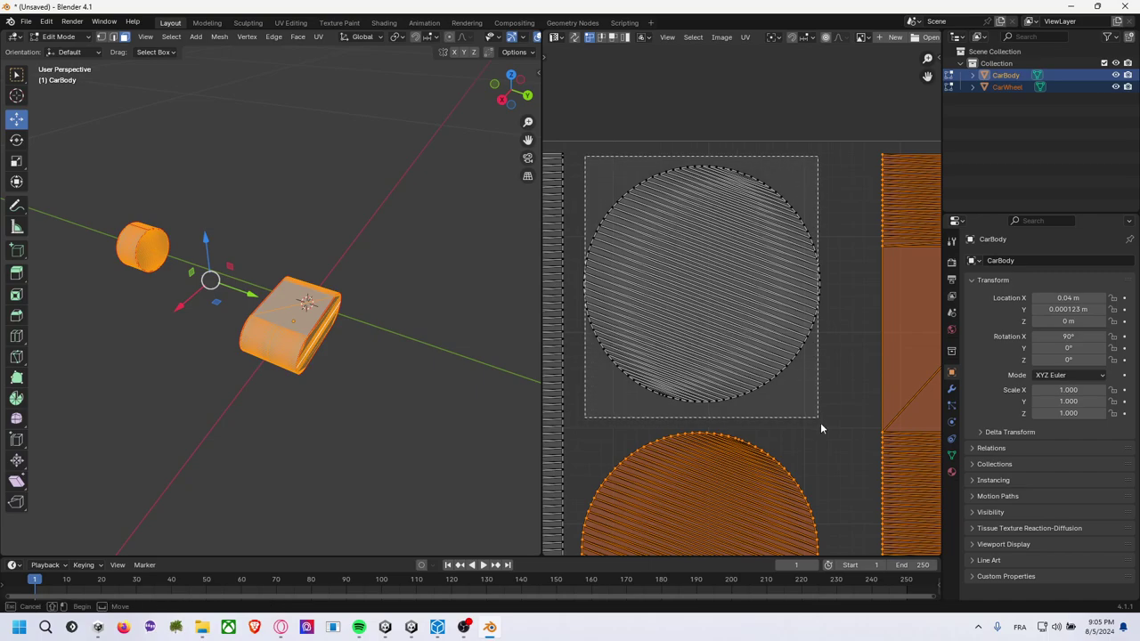
{"action": "left_click", "coordinate": [589, 143]}
{"action": "left_click_drag", "start_coordinate": [576, 134], "coordinate": [846, 421]}
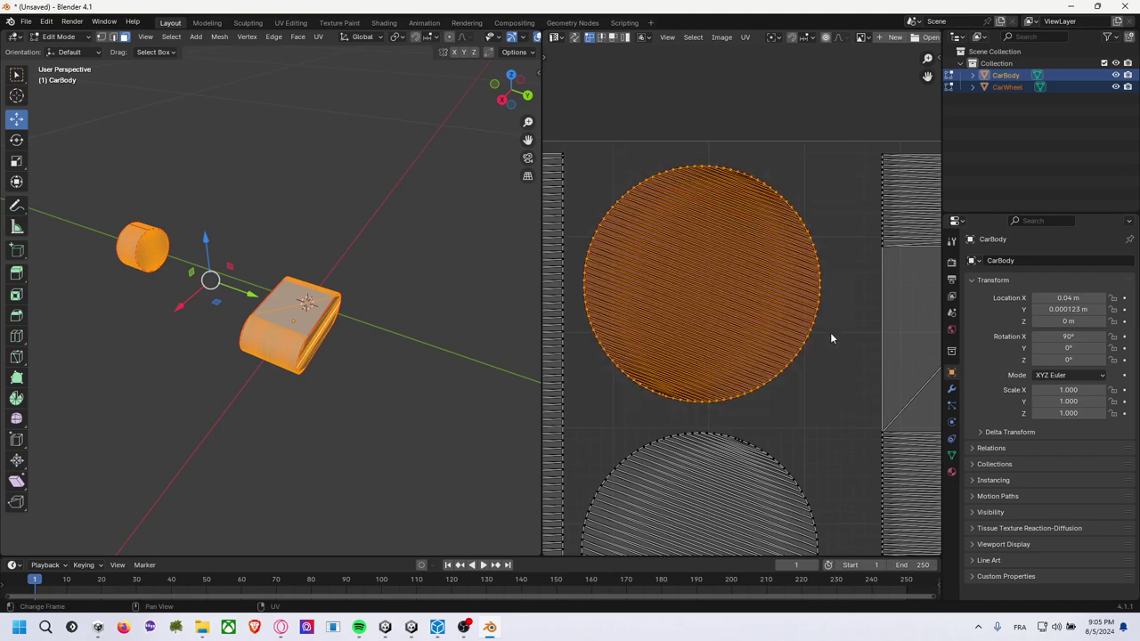
{"action": "scroll", "coordinate": [799, 268], "scroll_direction": "up", "scroll_amount": 3}
{"action": "scroll", "coordinate": [799, 268], "scroll_direction": "down", "scroll_amount": 1}
{"action": "scroll", "coordinate": [799, 268], "scroll_direction": "down", "scroll_amount": 1}
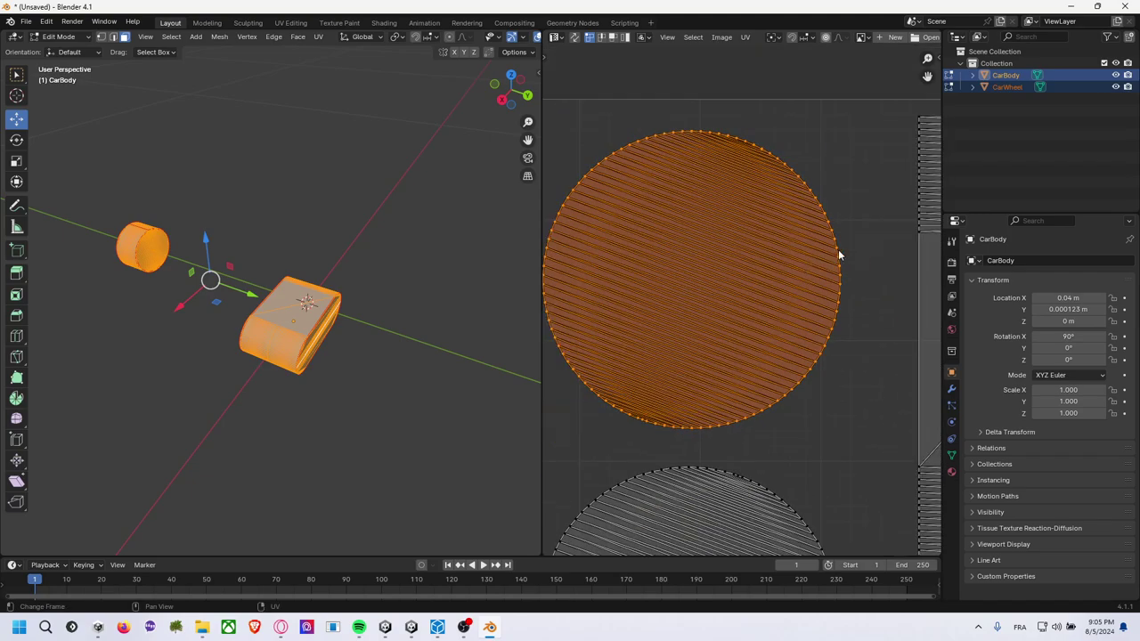
{"action": "key", "text": "t"}
{"action": "left_click", "coordinate": [851, 225]}
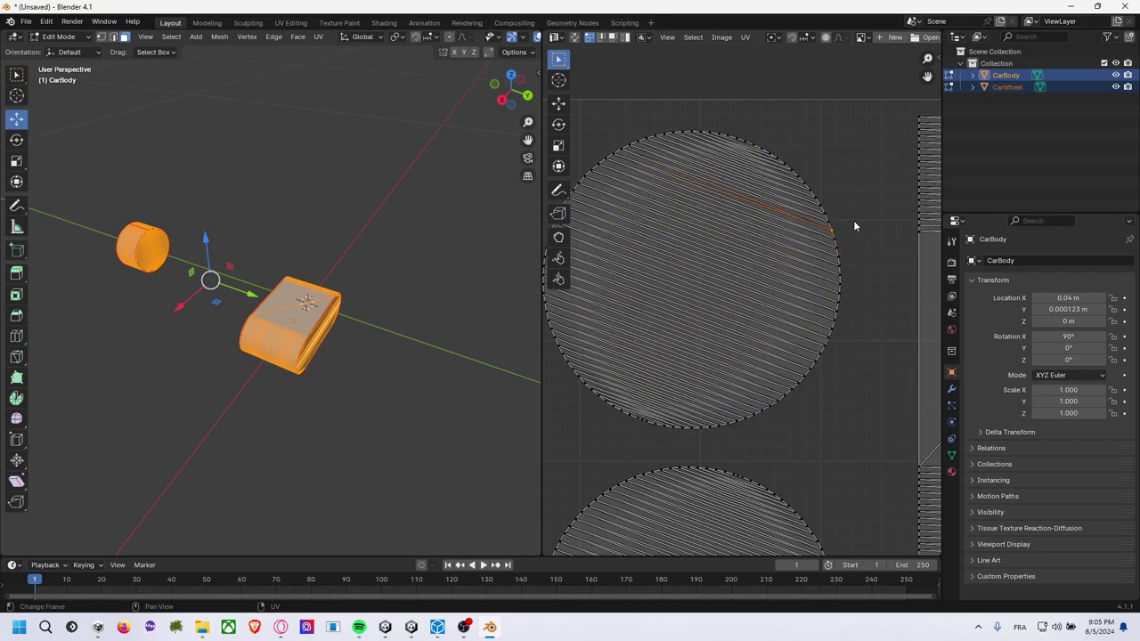
{"action": "key", "text": "l"}
{"action": "key", "text": "r"}
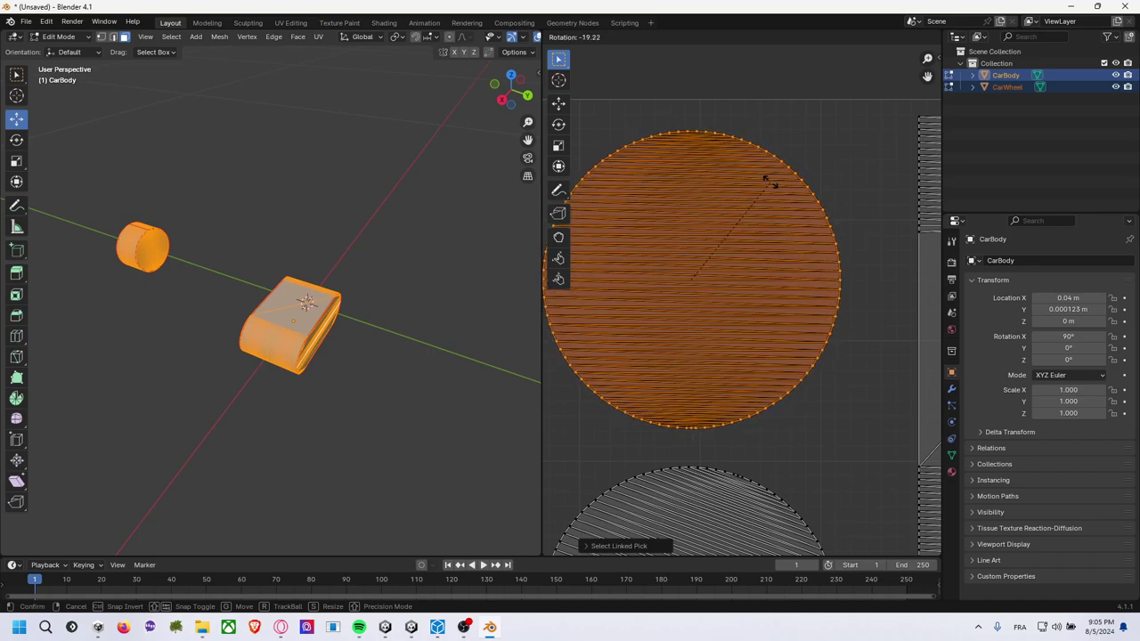
{"action": "left_click", "coordinate": [768, 183]}
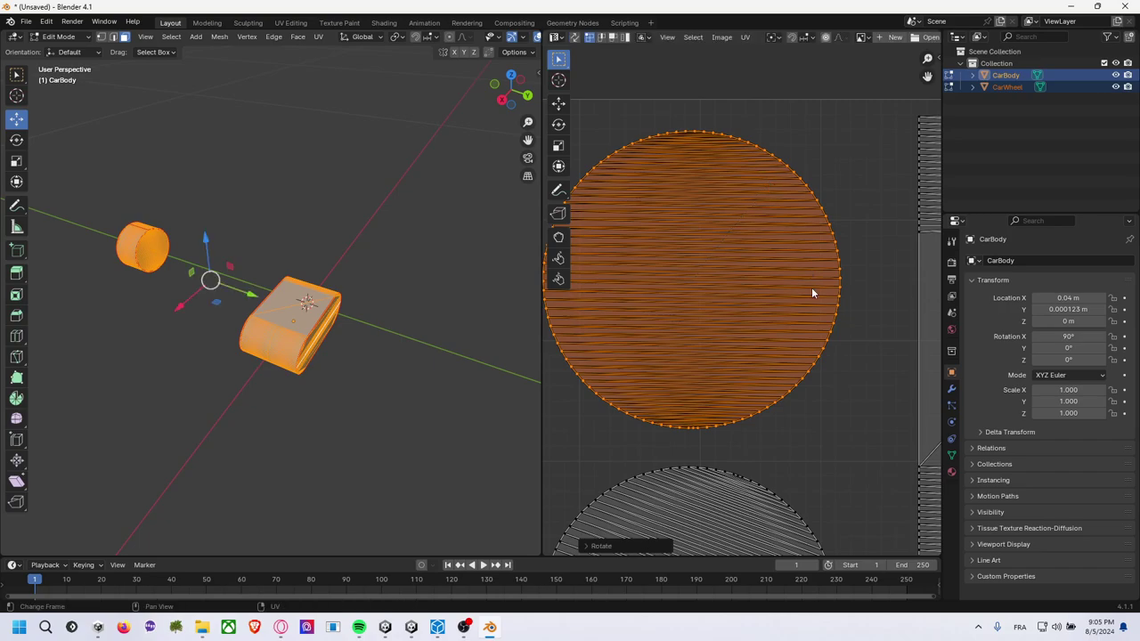
Rotate the lower circular UV island a few degrees so its stripes lie level, then zoom out.
{"action": "scroll", "coordinate": [811, 287], "scroll_direction": "down", "scroll_amount": 2}
{"action": "middle_click_drag", "start_coordinate": [797, 396], "coordinate": [796, 308]}
{"action": "scroll", "coordinate": [771, 329], "scroll_direction": "up", "scroll_amount": 3}
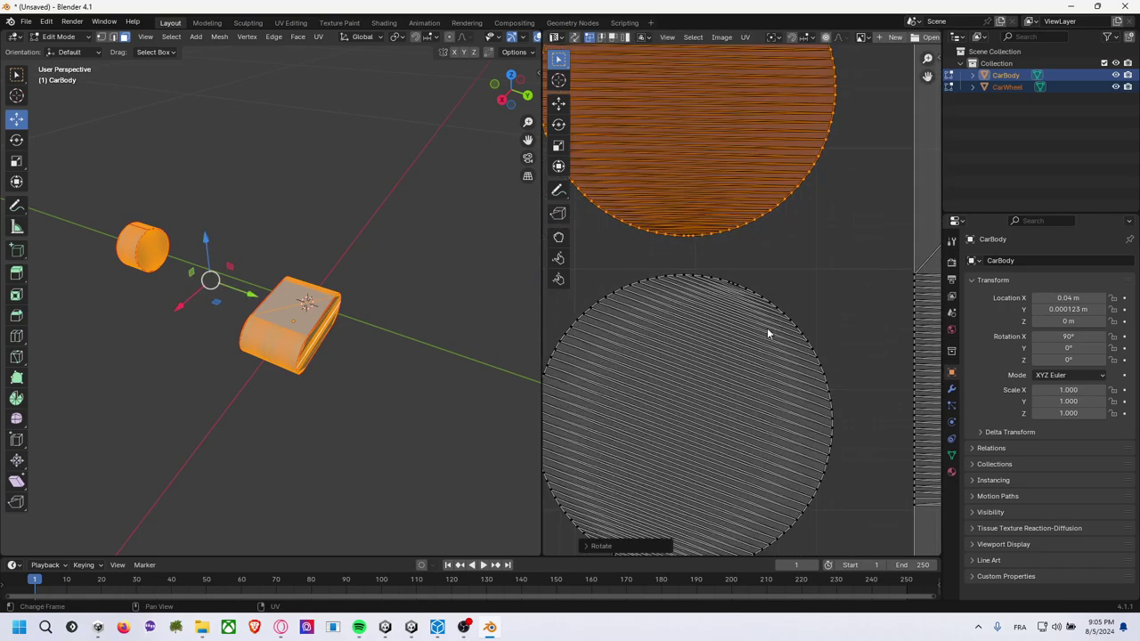
{"action": "key", "text": "l"}
{"action": "middle_click_drag", "start_coordinate": [846, 323], "coordinate": [855, 270], "text": "shift"}
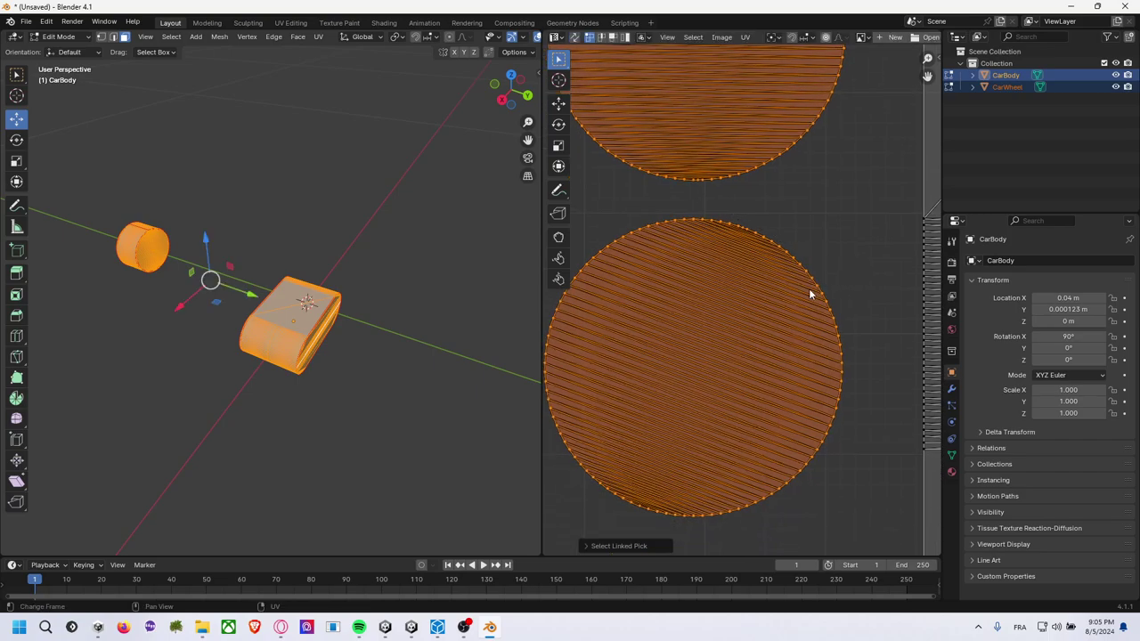
{"action": "key", "text": "alt+a"}
{"action": "key", "text": "l"}
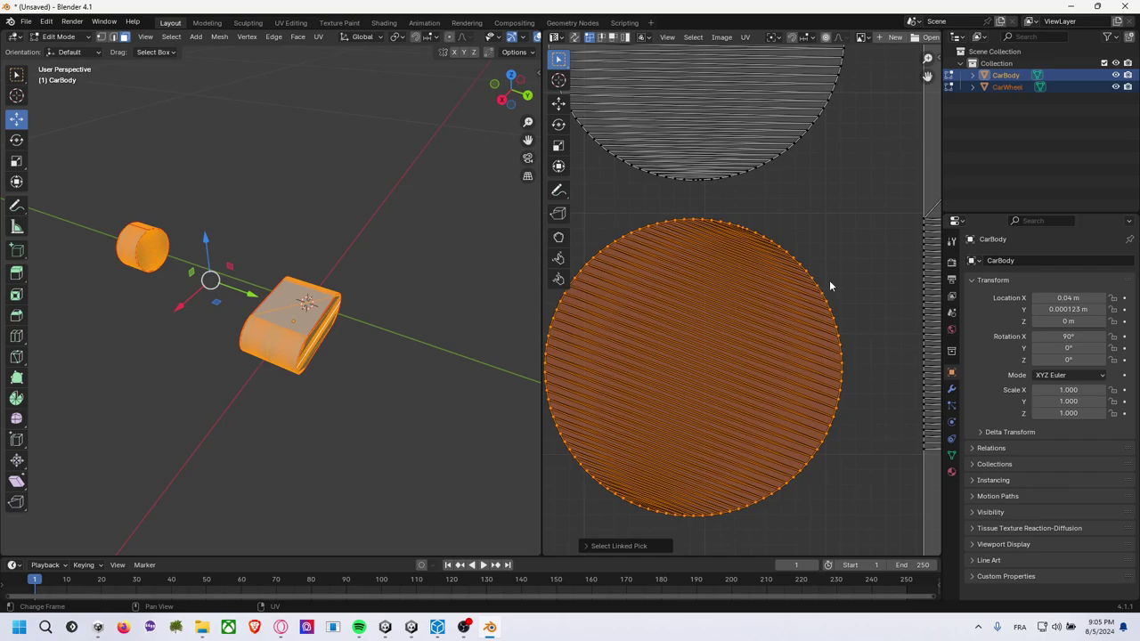
{"action": "key", "text": "r"}
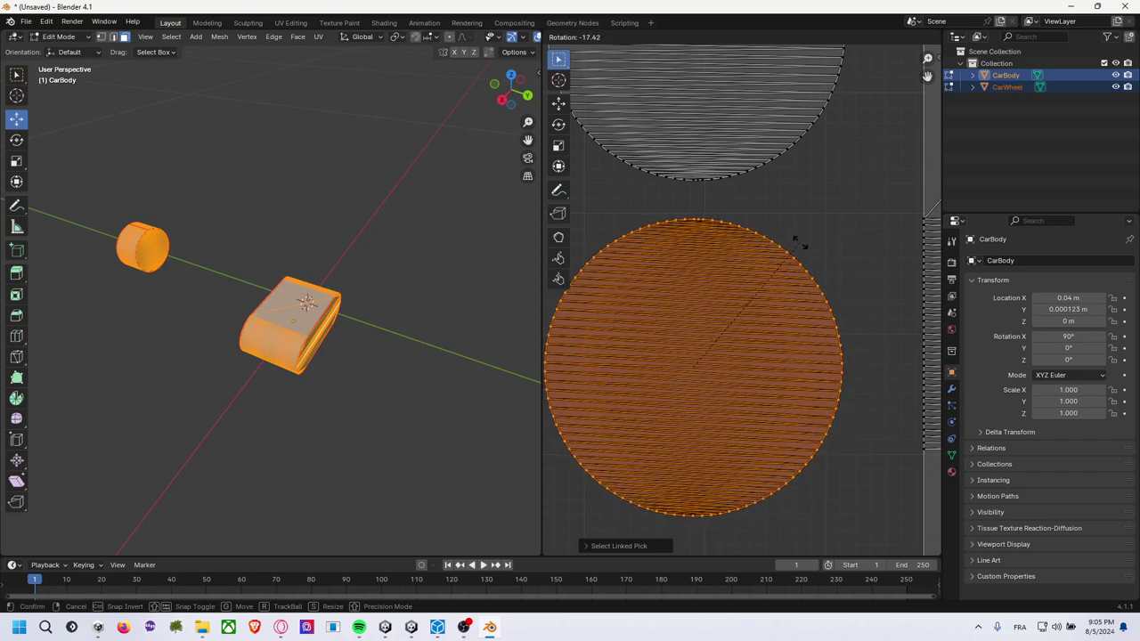
{"action": "left_click", "coordinate": [757, 237]}
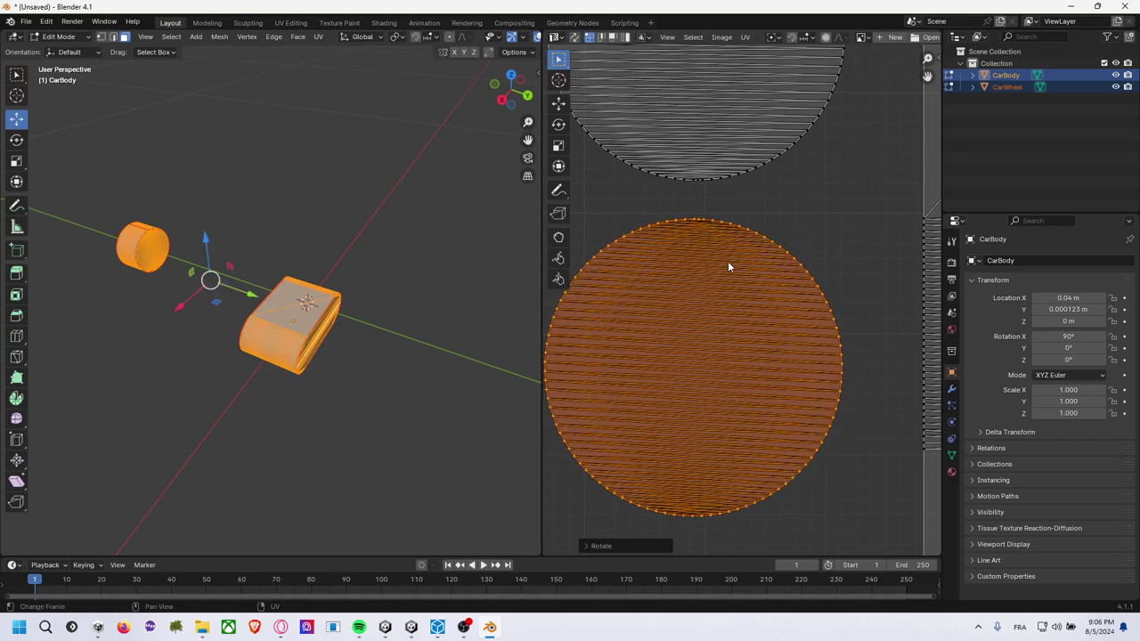
{"action": "key", "text": "r"}
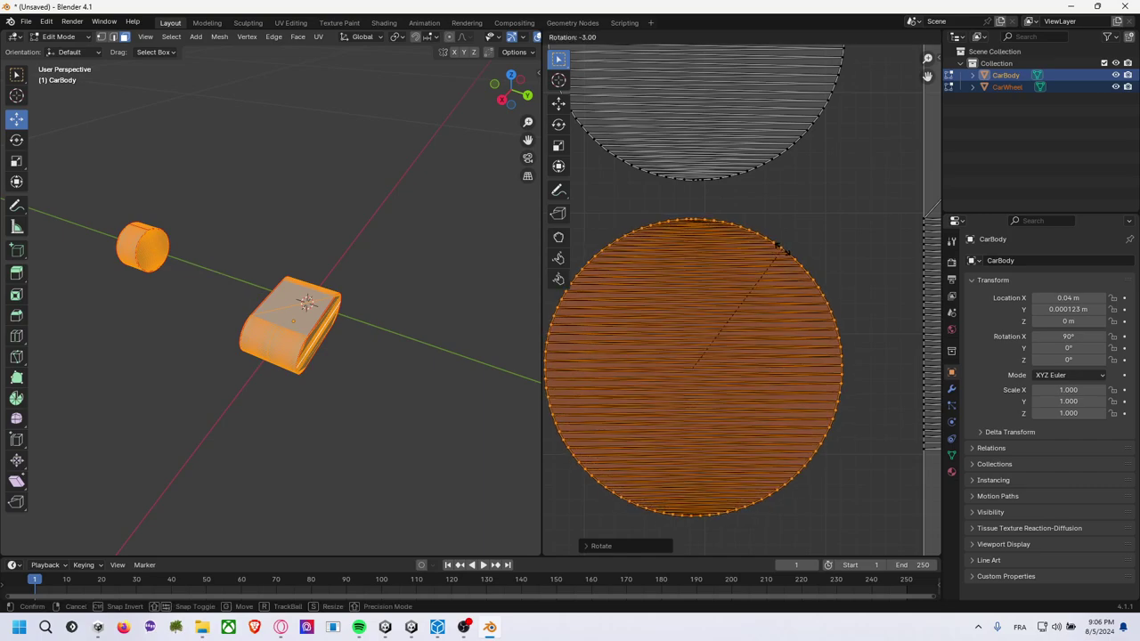
{"action": "left_click", "coordinate": [784, 249]}
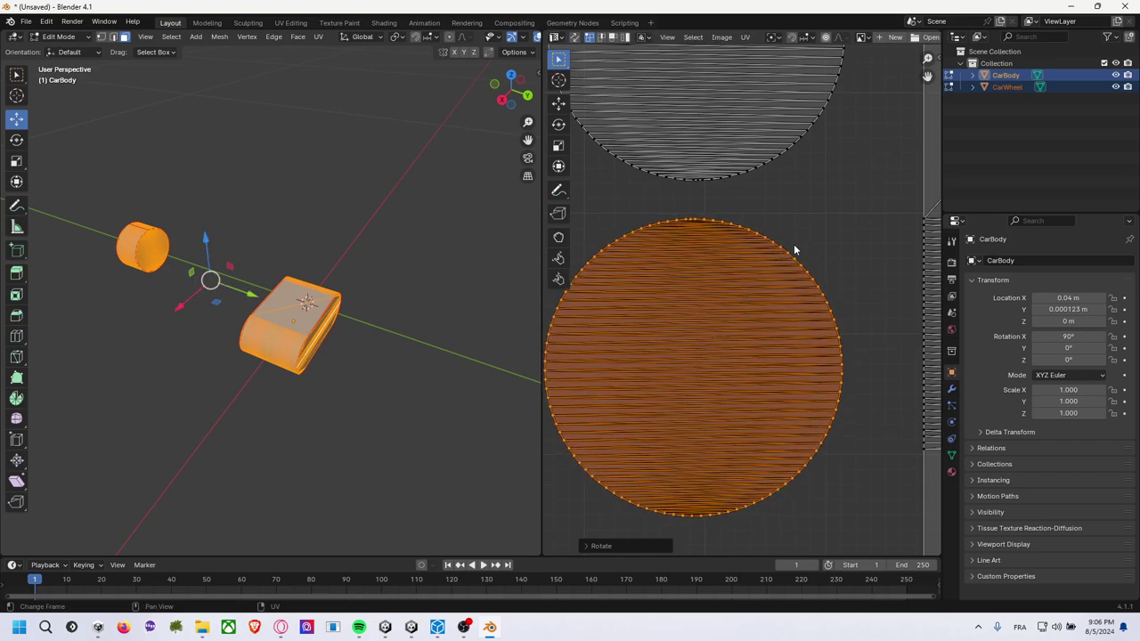
{"action": "left_click", "coordinate": [804, 244]}
{"action": "scroll", "coordinate": [792, 252], "scroll_direction": "down", "scroll_amount": 3}
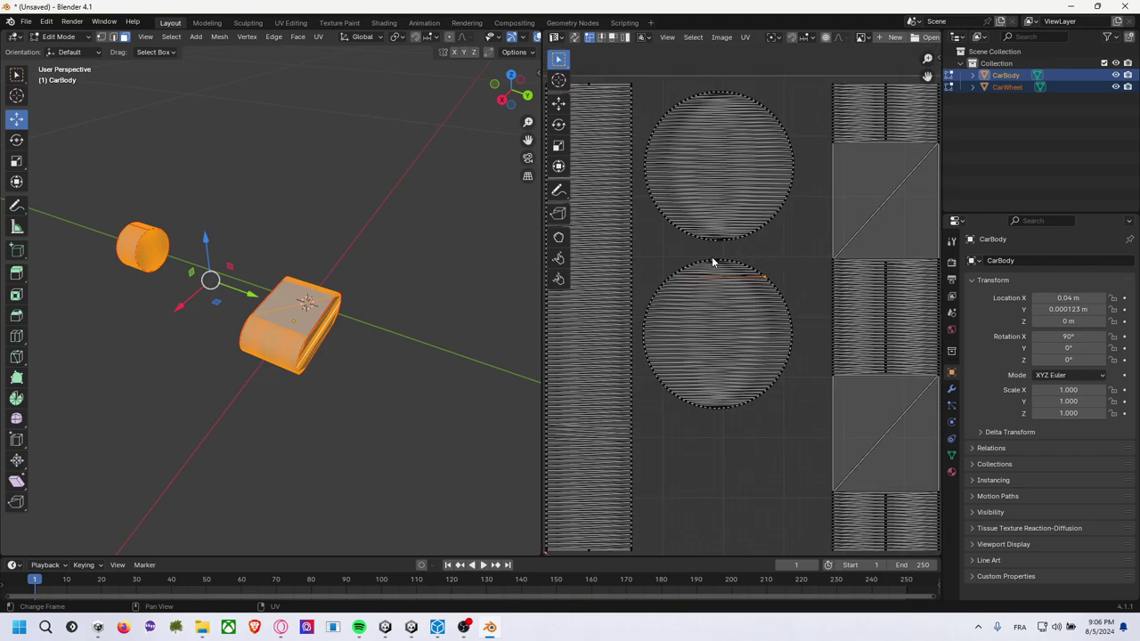
Rotate the upper circular UV island about -175°, nearly half a turn.
{"action": "middle_click_drag", "start_coordinate": [753, 273], "coordinate": [821, 256]}
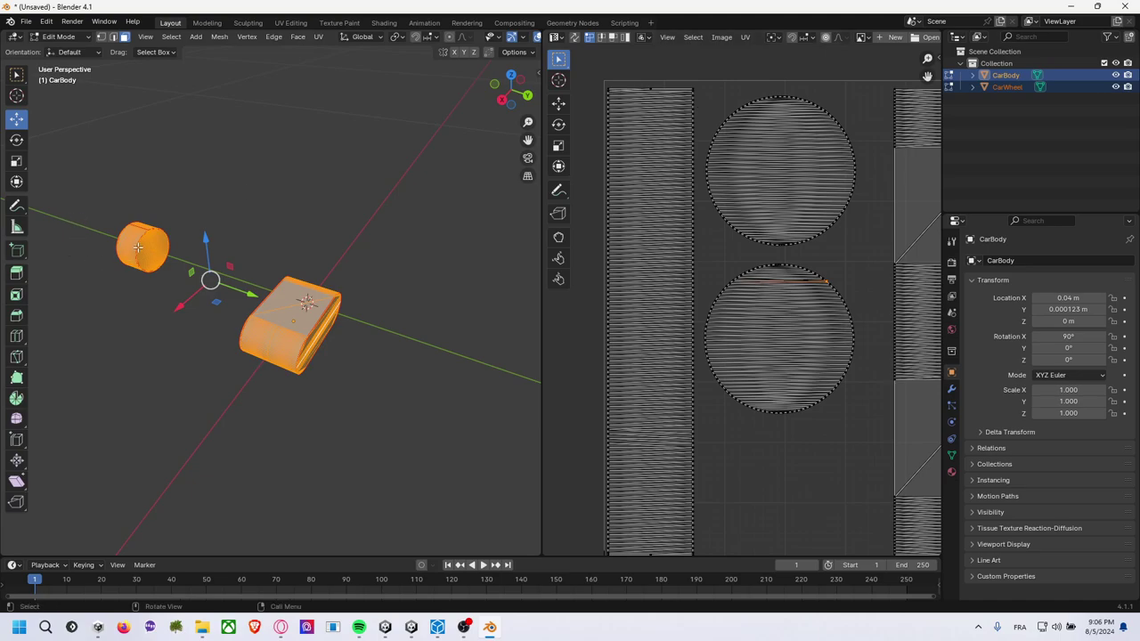
{"action": "key", "text": "l"}
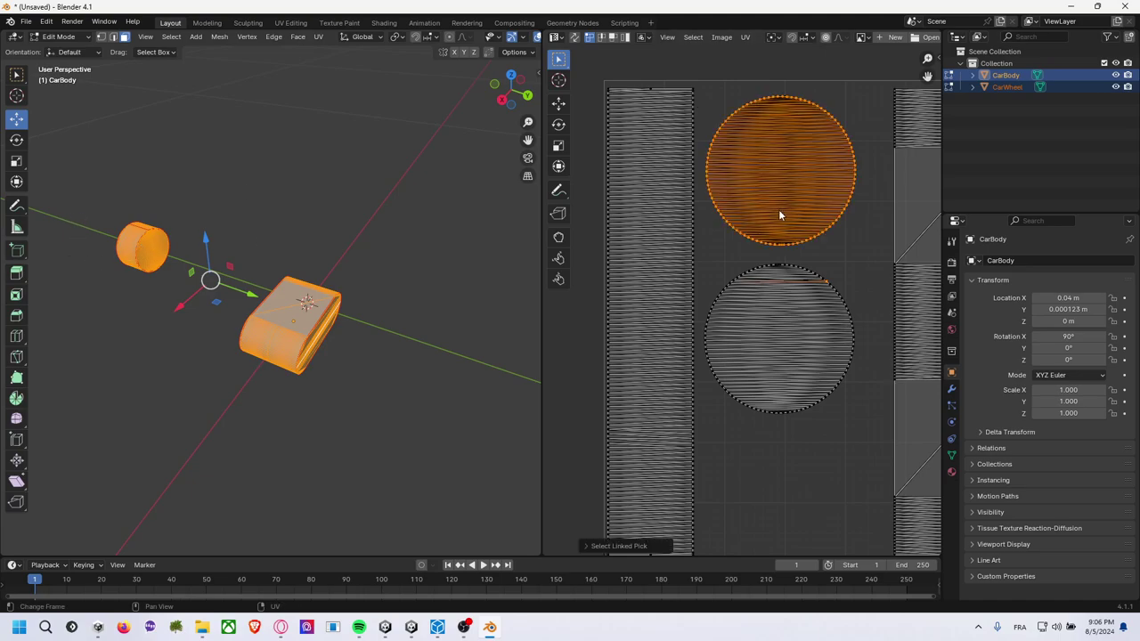
{"action": "key", "text": "g"}
{"action": "key", "text": "Escape"}
{"action": "left_click", "coordinate": [863, 237]}
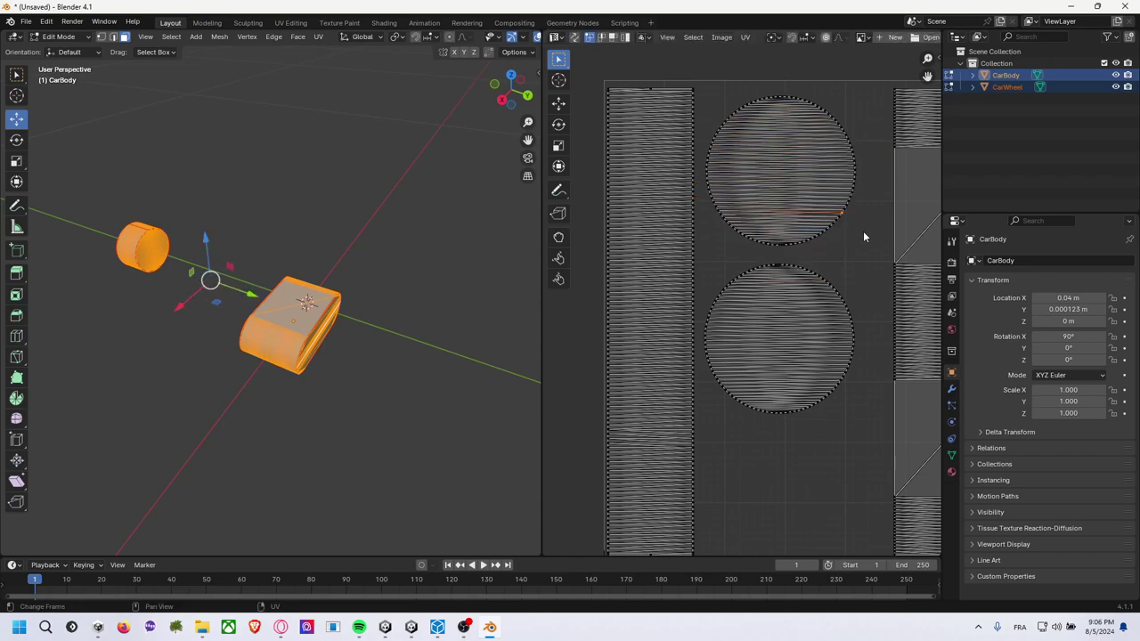
{"action": "key", "text": "l"}
{"action": "key", "text": "r"}
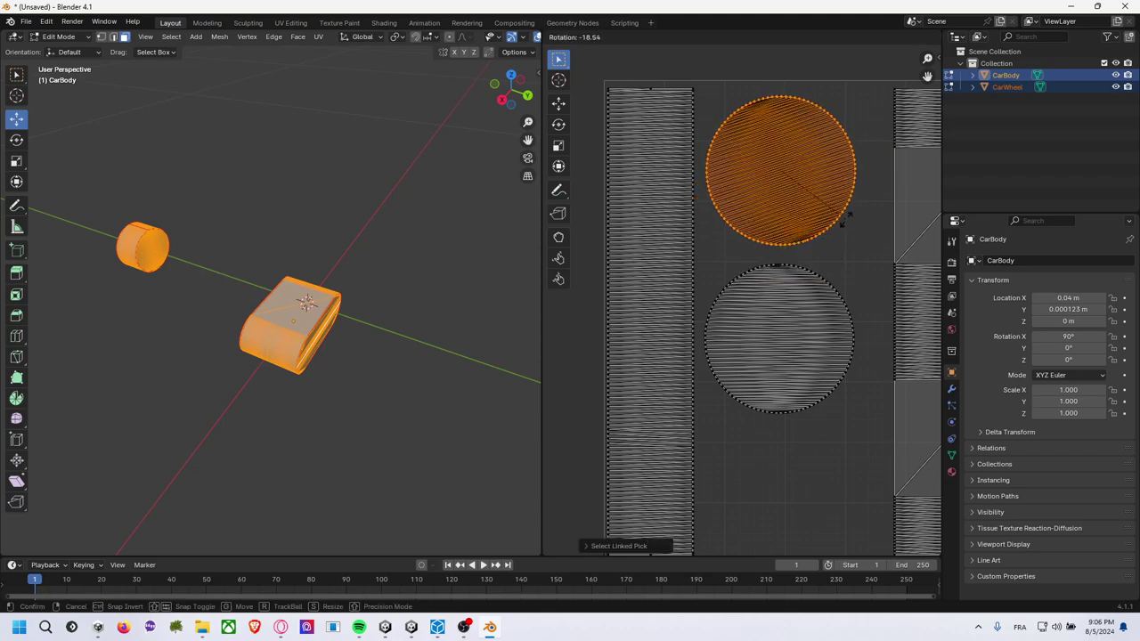
{"action": "left_click", "coordinate": [719, 83]}
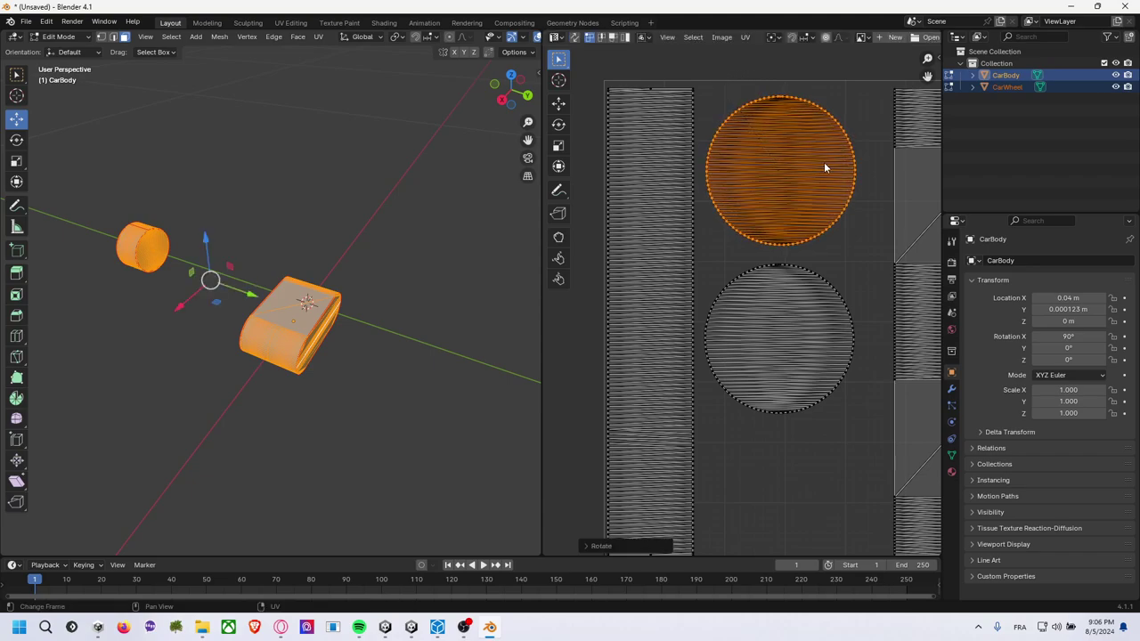
Fine-tune the upper island's rotation and nudge it sideways, then review both circle islands.
{"action": "scroll", "coordinate": [823, 162], "scroll_direction": "up", "scroll_amount": 3}
{"action": "scroll", "coordinate": [894, 201], "scroll_direction": "up", "scroll_amount": 1}
{"action": "middle_click_drag", "start_coordinate": [796, 223], "coordinate": [815, 428]}
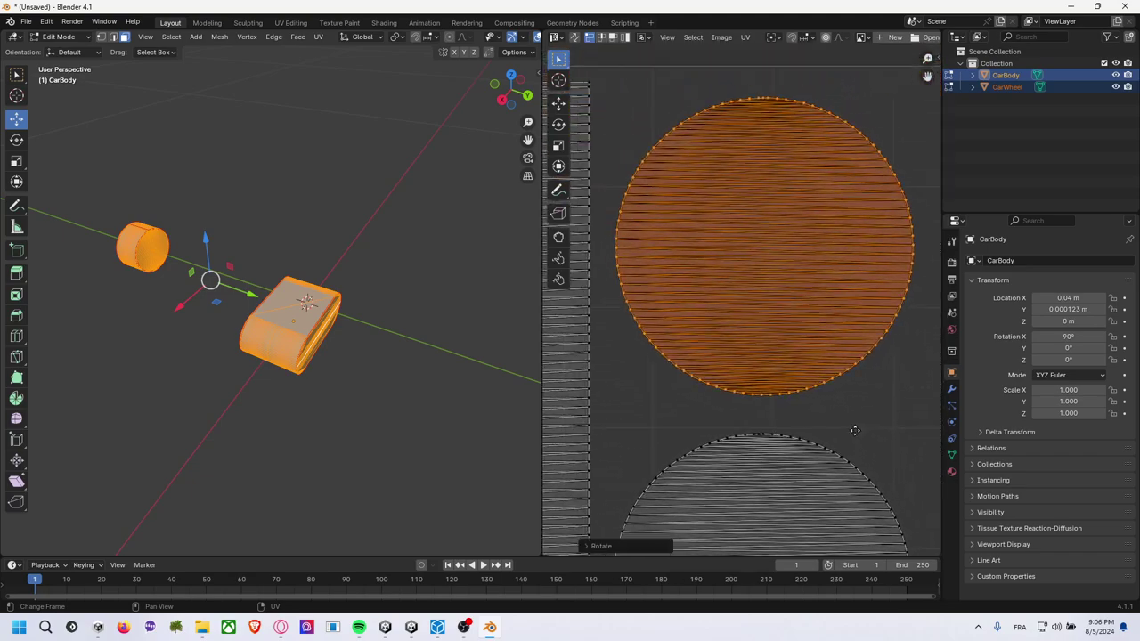
{"action": "key", "text": "r"}
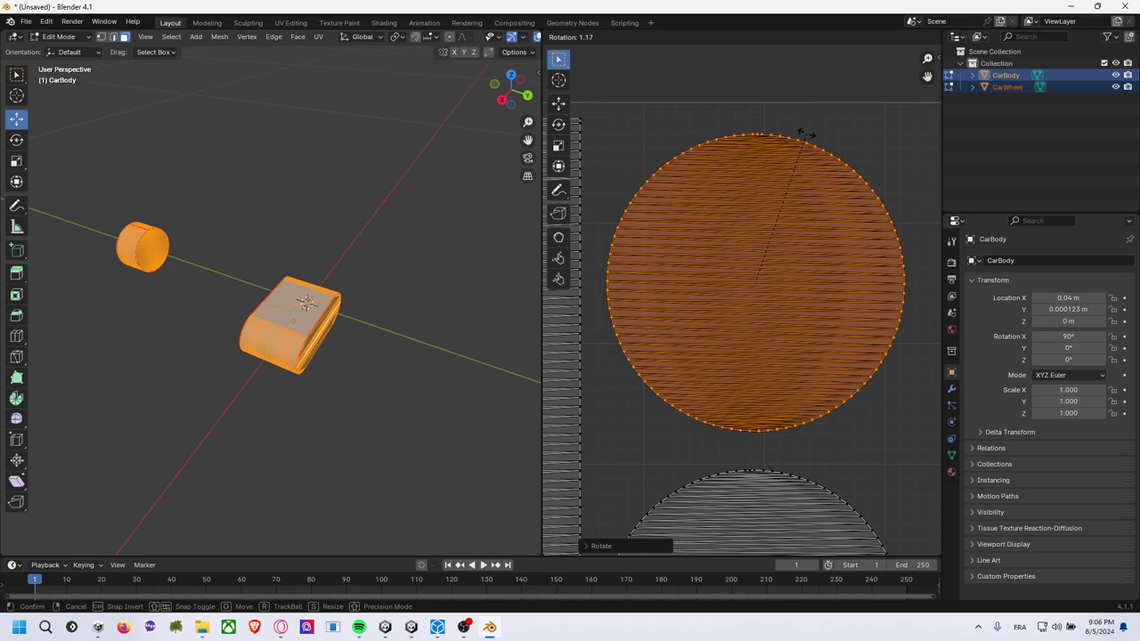
{"action": "left_click", "coordinate": [808, 134]}
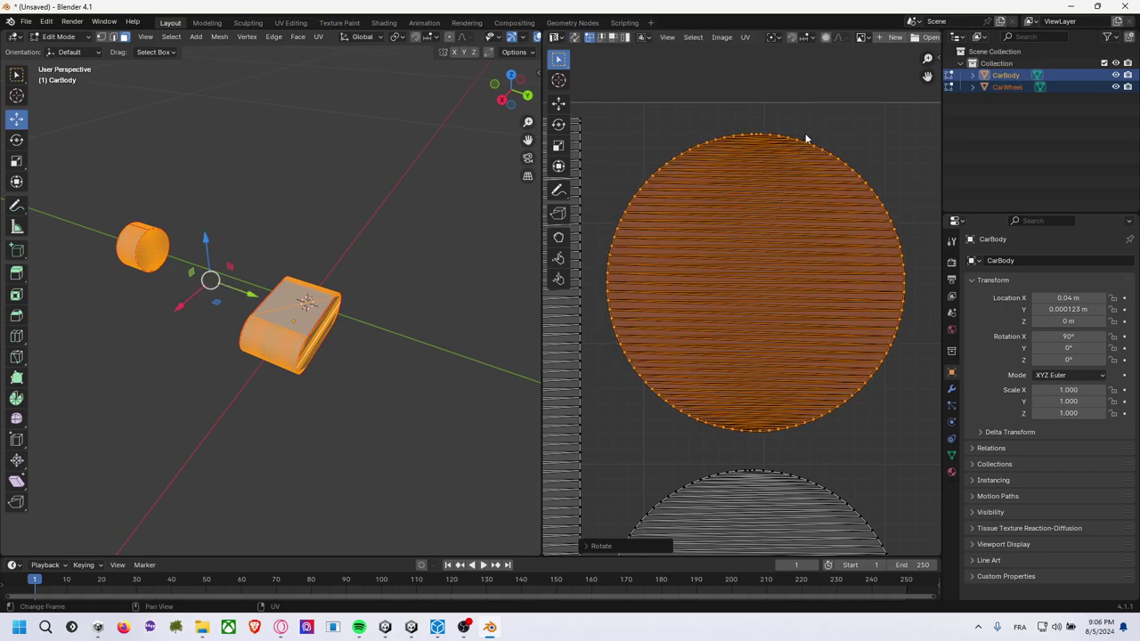
{"action": "key", "text": "g"}
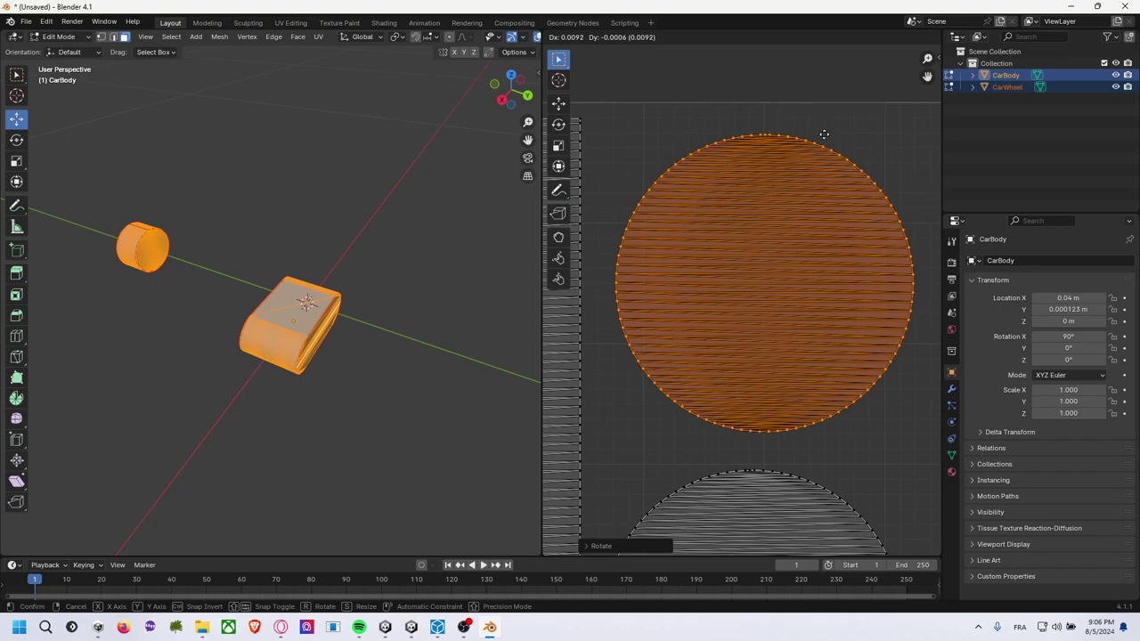
{"action": "left_click", "coordinate": [824, 134]}
{"action": "scroll", "coordinate": [824, 138], "scroll_direction": "down", "scroll_amount": 5}
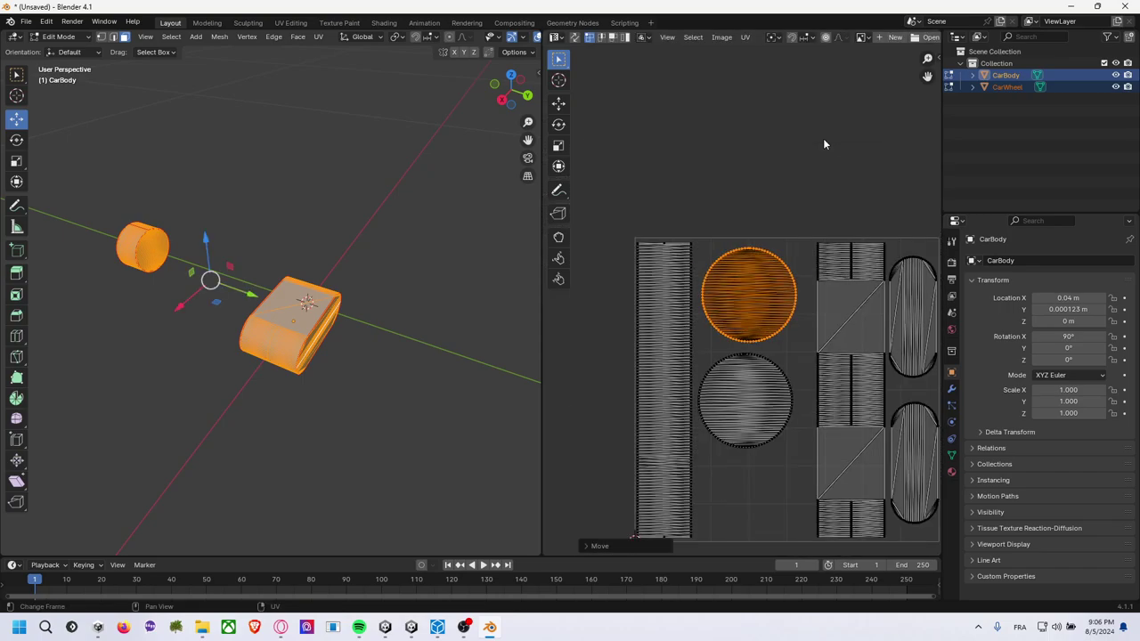
{"action": "scroll", "coordinate": [775, 284], "scroll_direction": "down", "scroll_amount": 2}
{"action": "scroll", "coordinate": [776, 288], "scroll_direction": "up", "scroll_amount": 2}
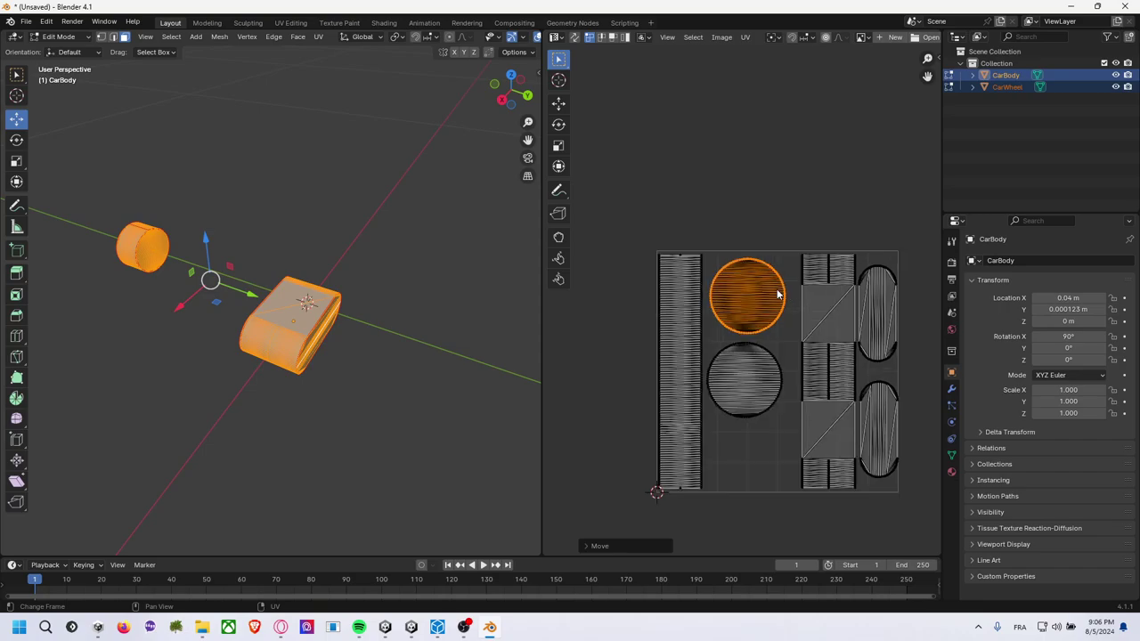
{"action": "scroll", "coordinate": [777, 288], "scroll_direction": "up", "scroll_amount": 1}
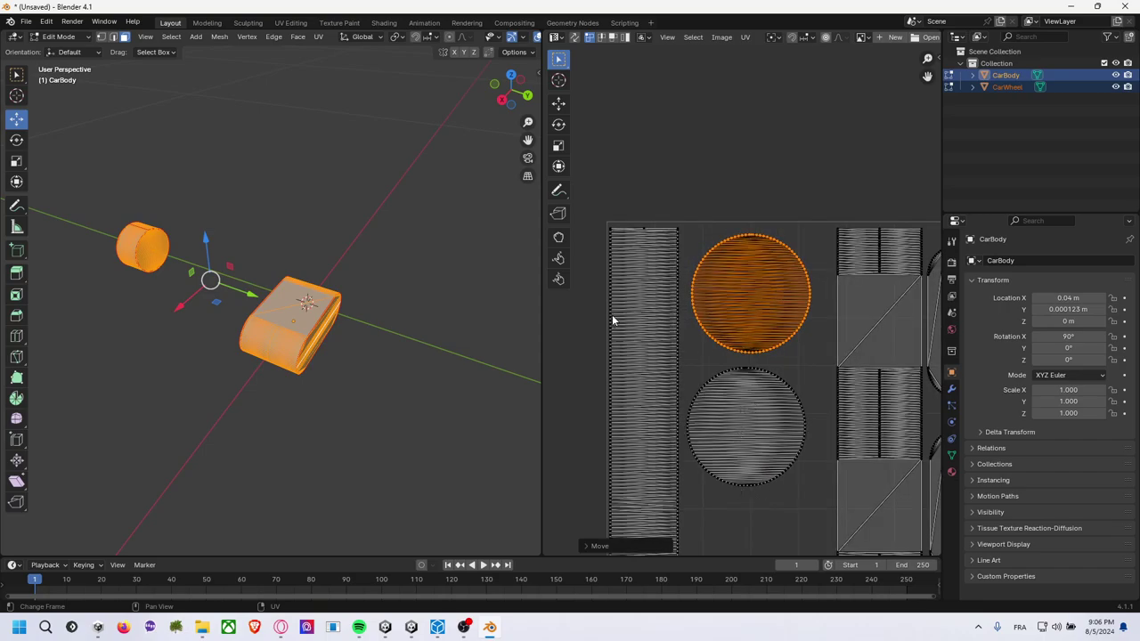
{"action": "scroll", "coordinate": [774, 428], "scroll_direction": "up", "scroll_amount": 5}
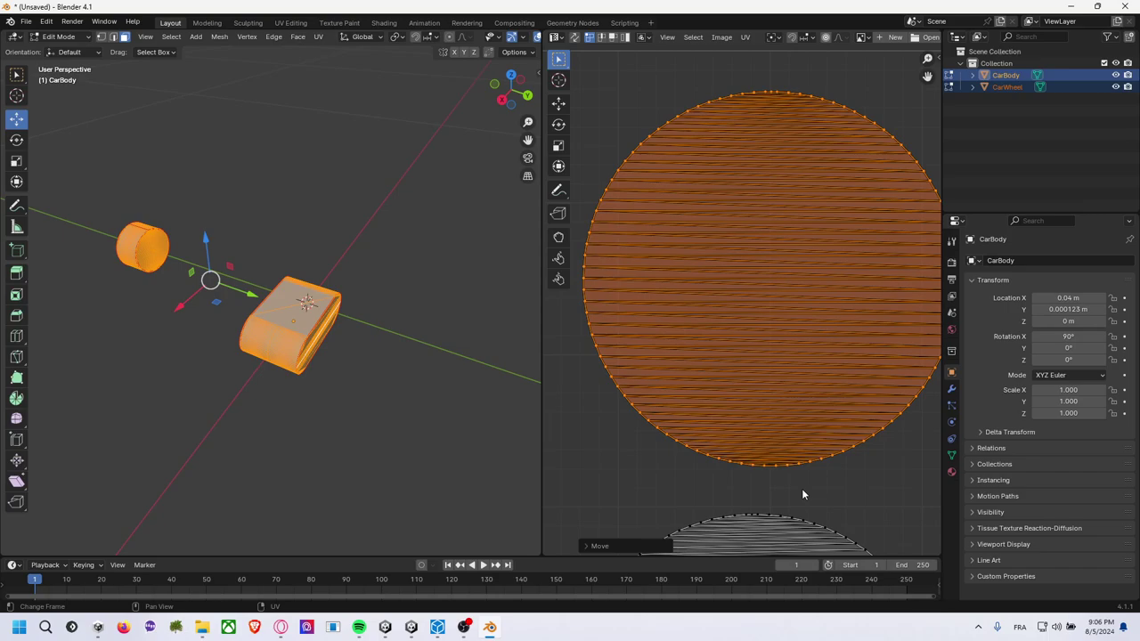
{"action": "middle_click_drag", "start_coordinate": [801, 488], "coordinate": [805, 316]}
{"action": "scroll", "coordinate": [804, 316], "scroll_direction": "down", "scroll_amount": 3}
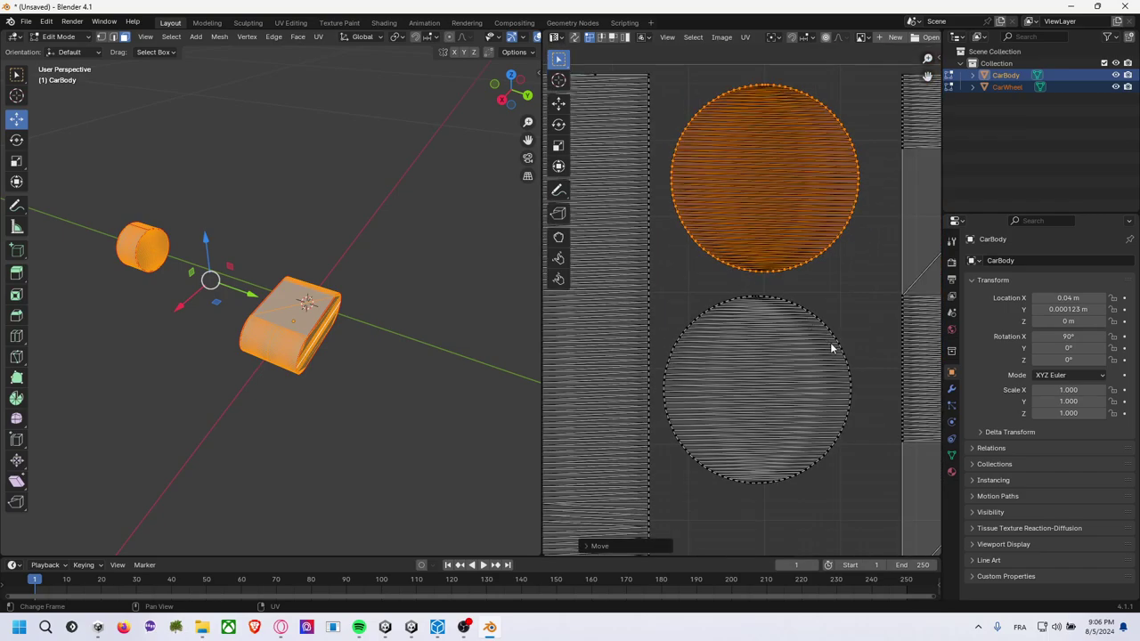
{"action": "scroll", "coordinate": [835, 359], "scroll_direction": "up", "scroll_amount": 3}
{"action": "scroll", "coordinate": [835, 360], "scroll_direction": "up", "scroll_amount": 2}
{"action": "middle_click_drag", "start_coordinate": [835, 360], "coordinate": [749, 245]}
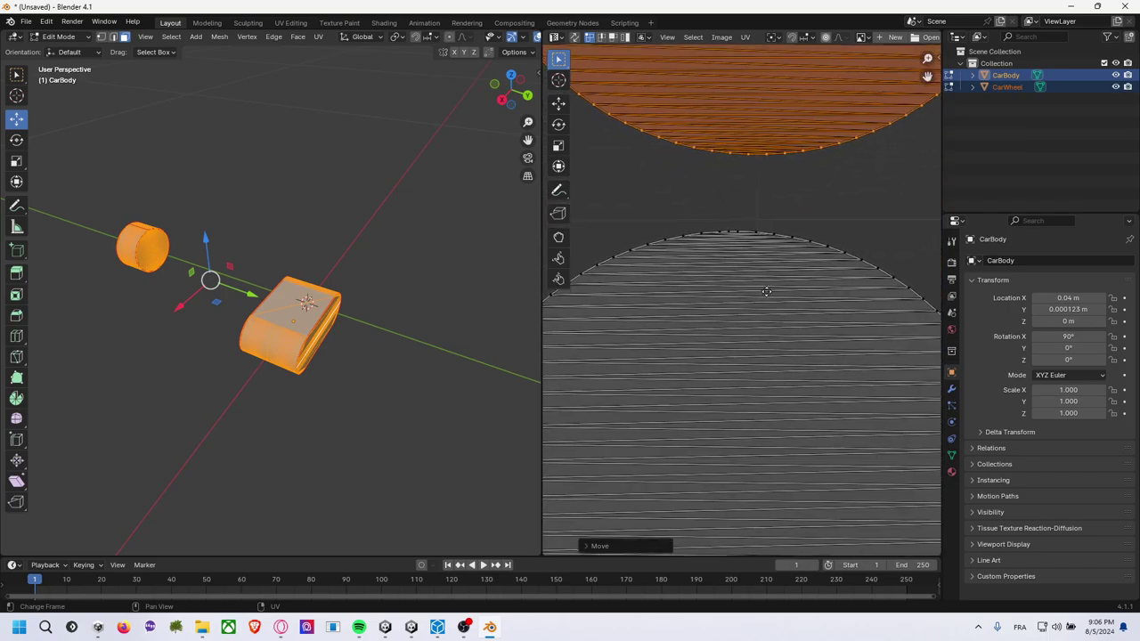
{"action": "scroll", "coordinate": [728, 390], "scroll_direction": "down", "scroll_amount": 3}
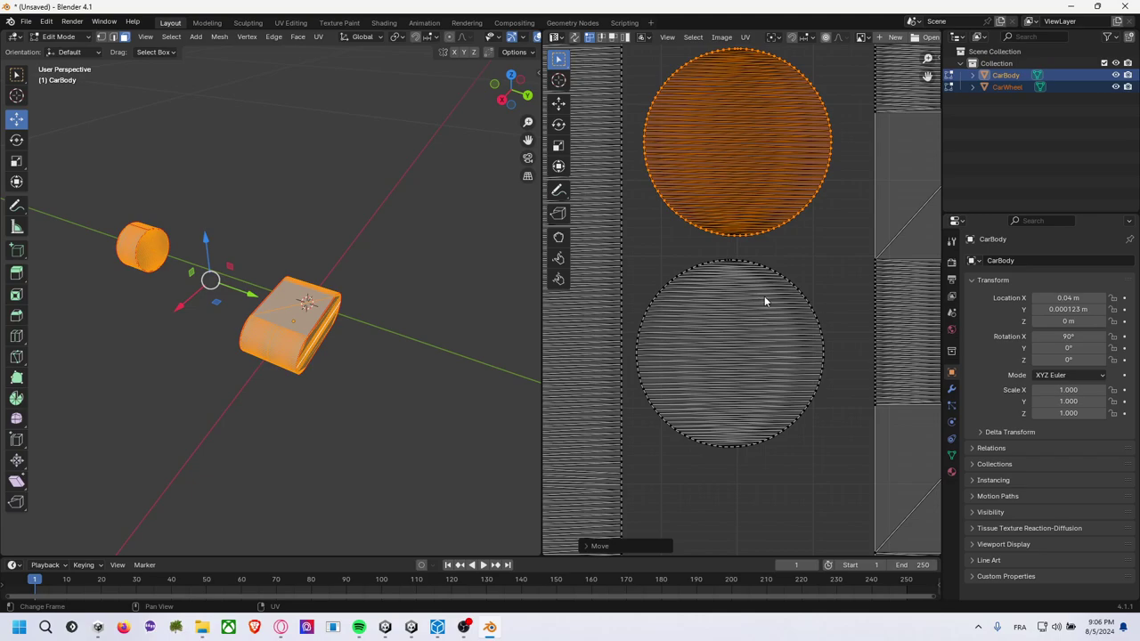
Try a quarter-turn rotation of the lower circle island, then undo it.
{"action": "left_click", "coordinate": [780, 303]}
{"action": "key", "text": "l"}
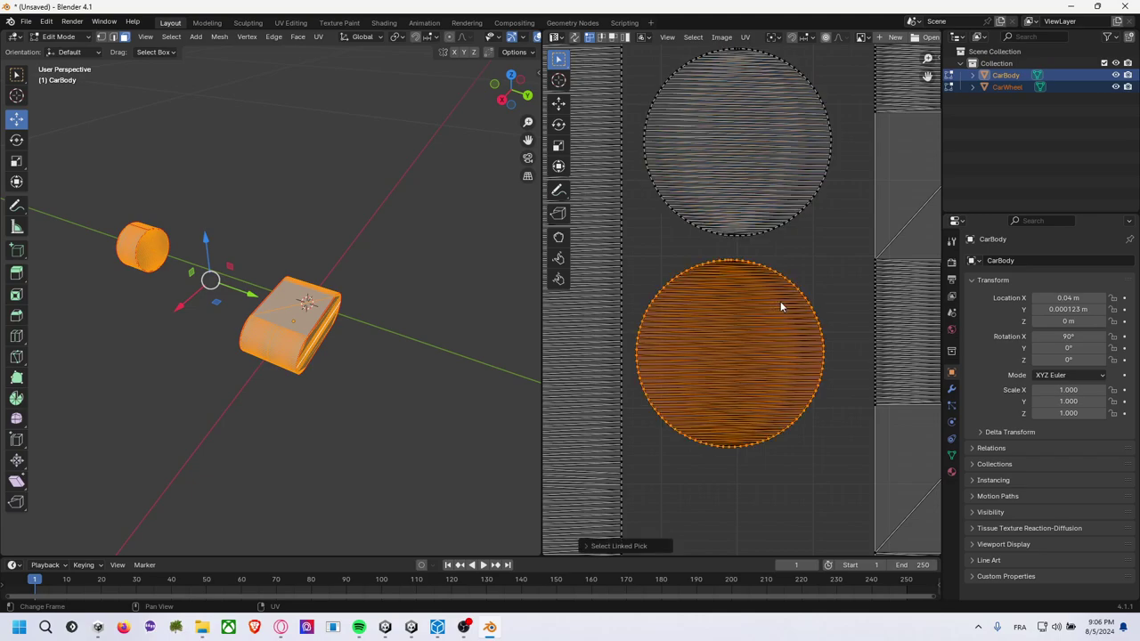
{"action": "key", "text": "r"}
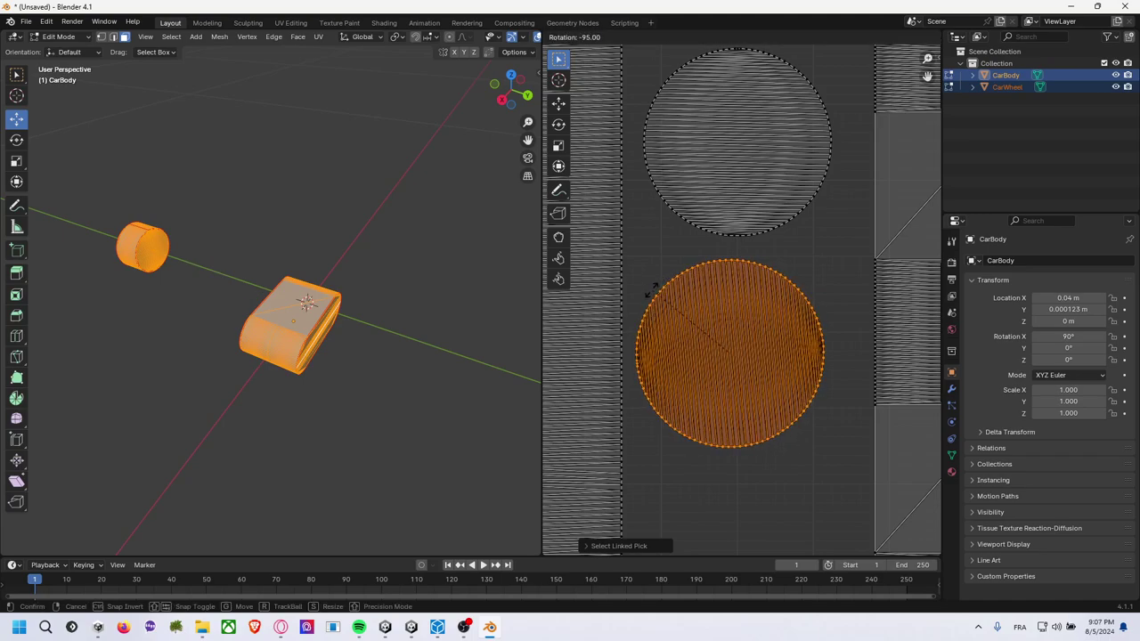
{"action": "left_click", "coordinate": [670, 291]}
{"action": "scroll", "coordinate": [726, 333], "scroll_direction": "up", "scroll_amount": 4}
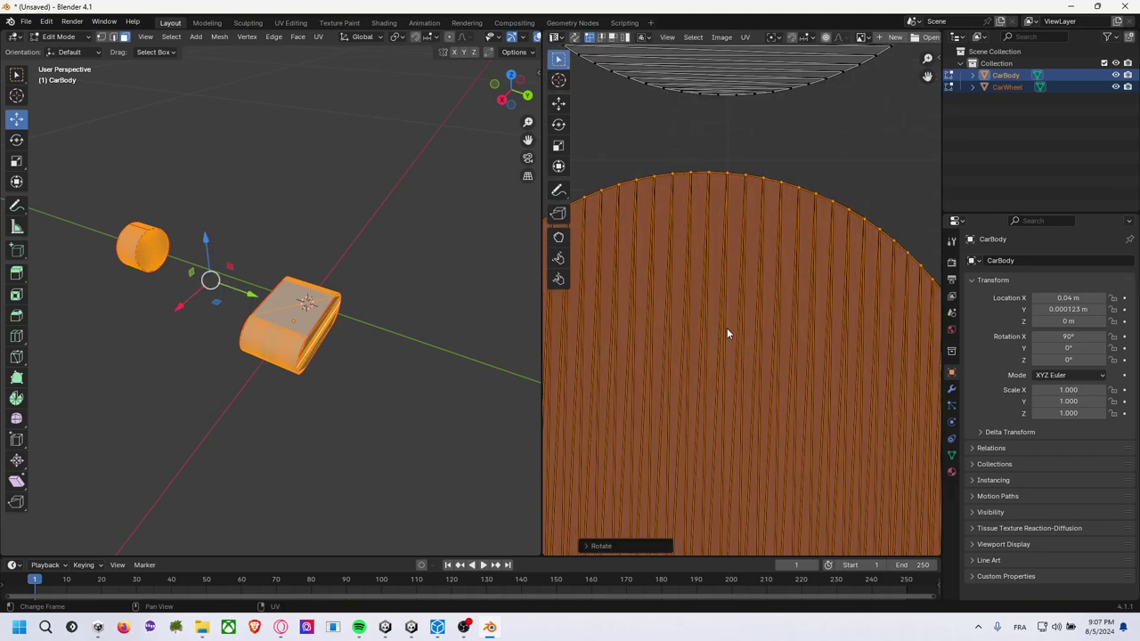
{"action": "scroll", "coordinate": [720, 322], "scroll_direction": "down", "scroll_amount": 3}
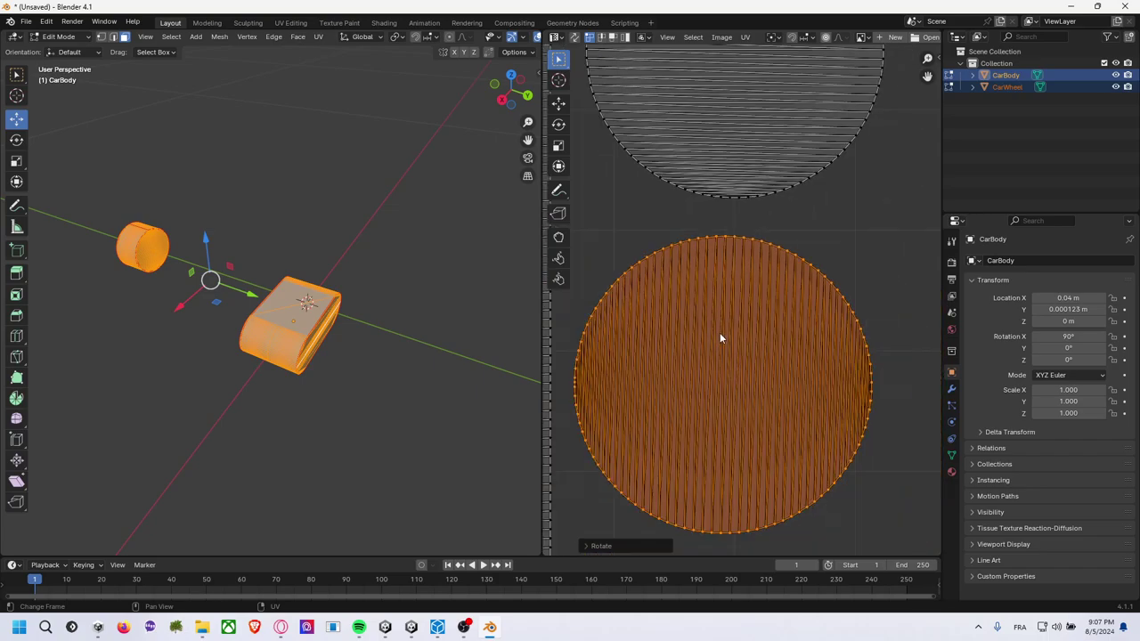
{"action": "scroll", "coordinate": [726, 343], "scroll_direction": "up", "scroll_amount": 3}
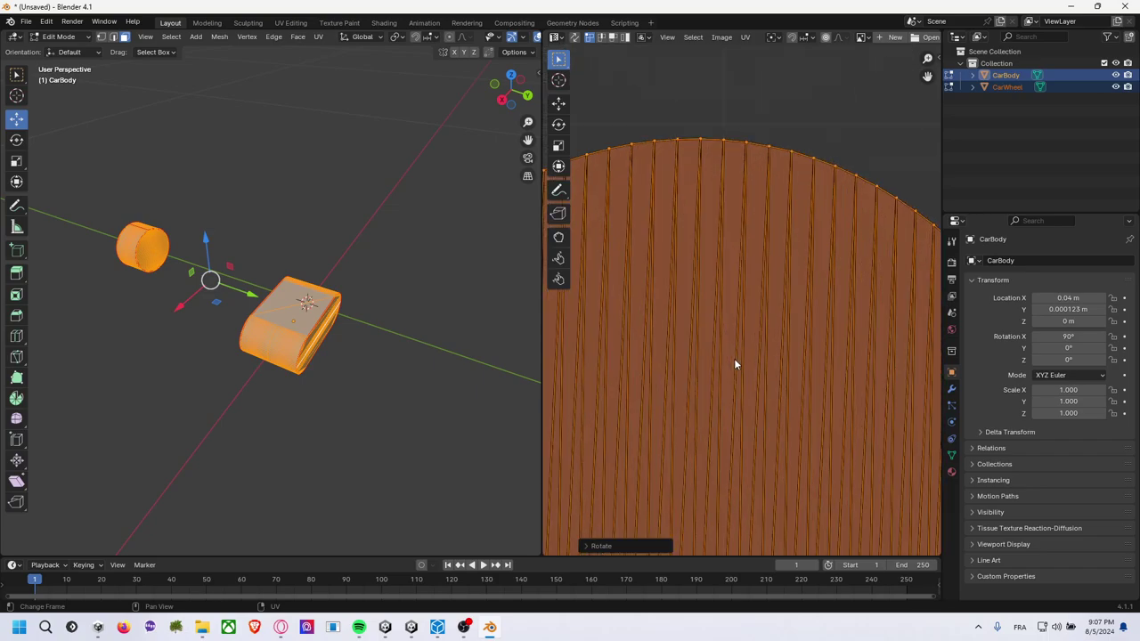
{"action": "scroll", "coordinate": [735, 364], "scroll_direction": "down", "scroll_amount": 4}
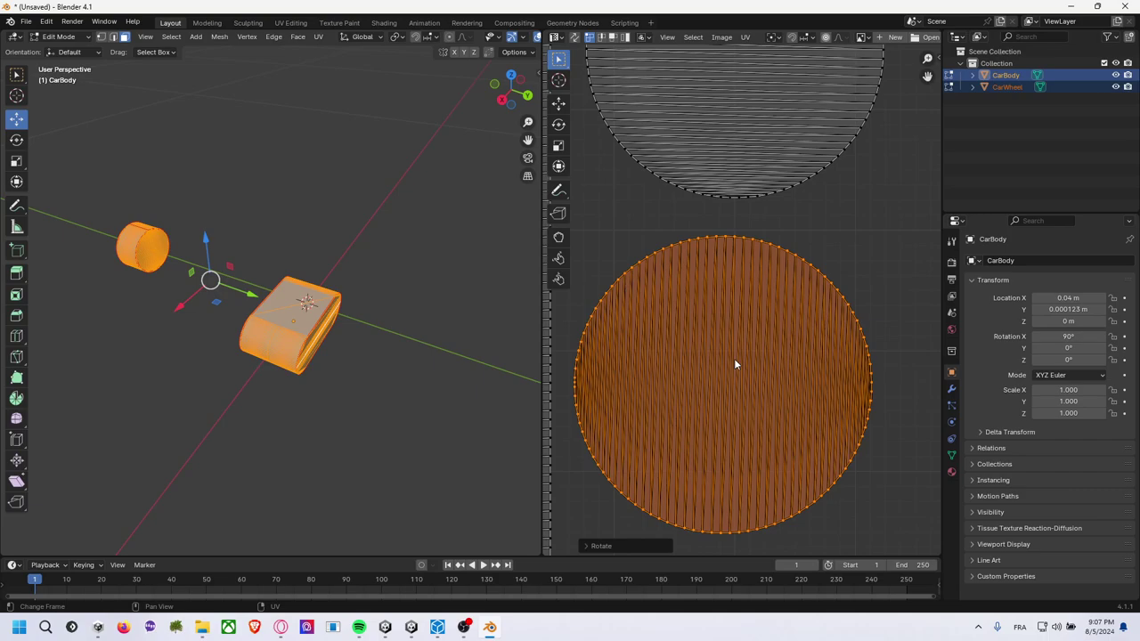
{"action": "key", "text": "ctrl+z"}
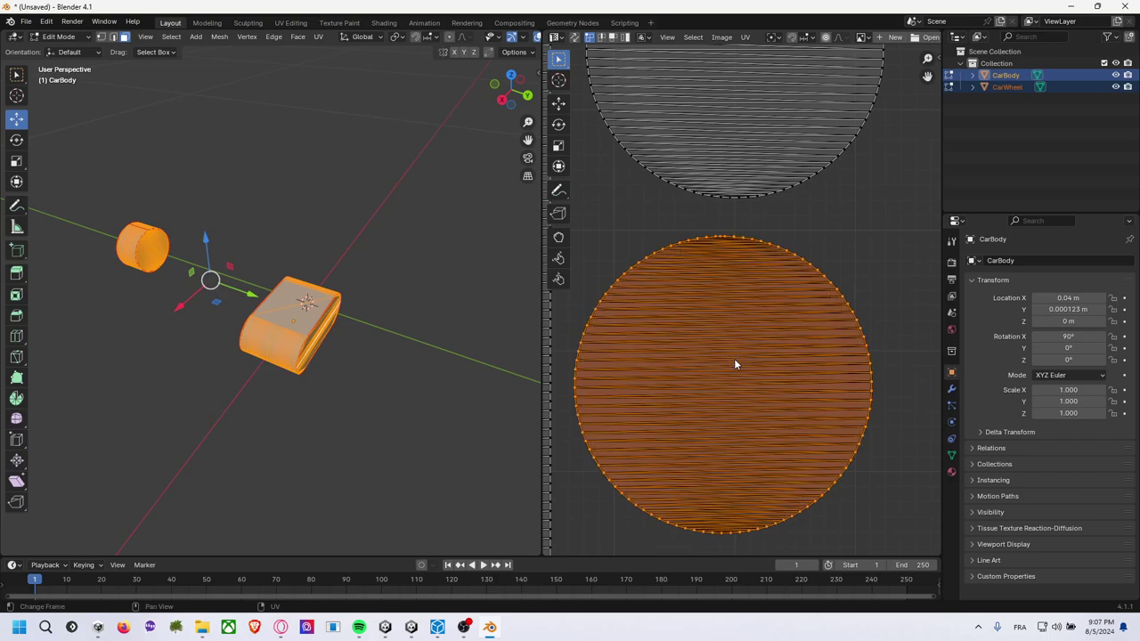
Move the lower circular island slightly right and up, just below the upper circle.
{"action": "left_click", "coordinate": [835, 280]}
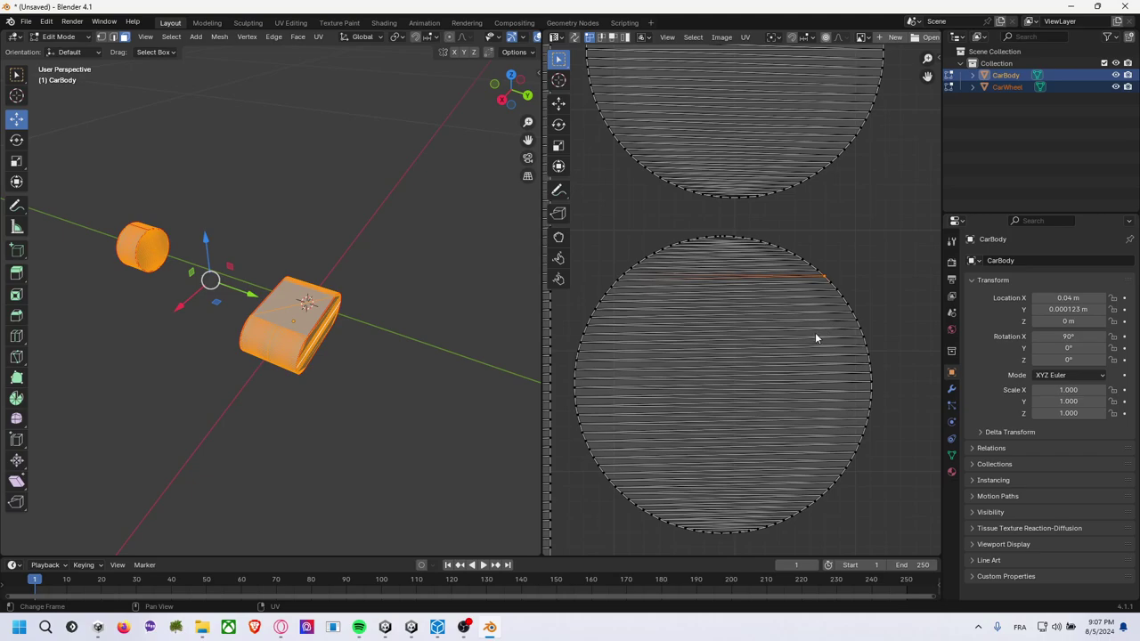
{"action": "key", "text": "l"}
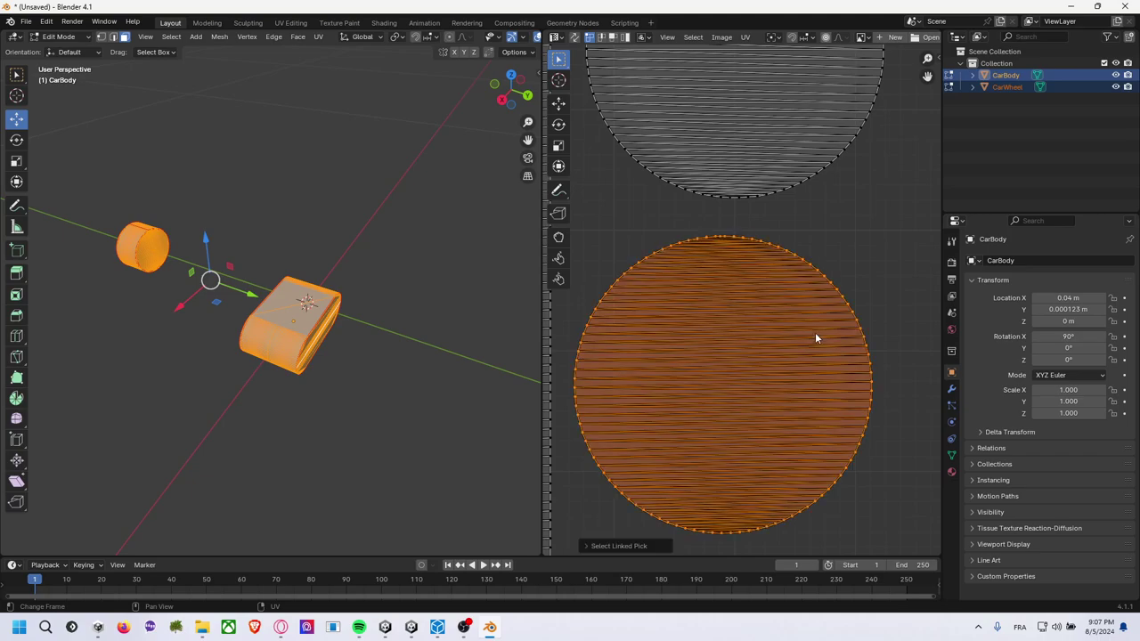
{"action": "key", "text": "g"}
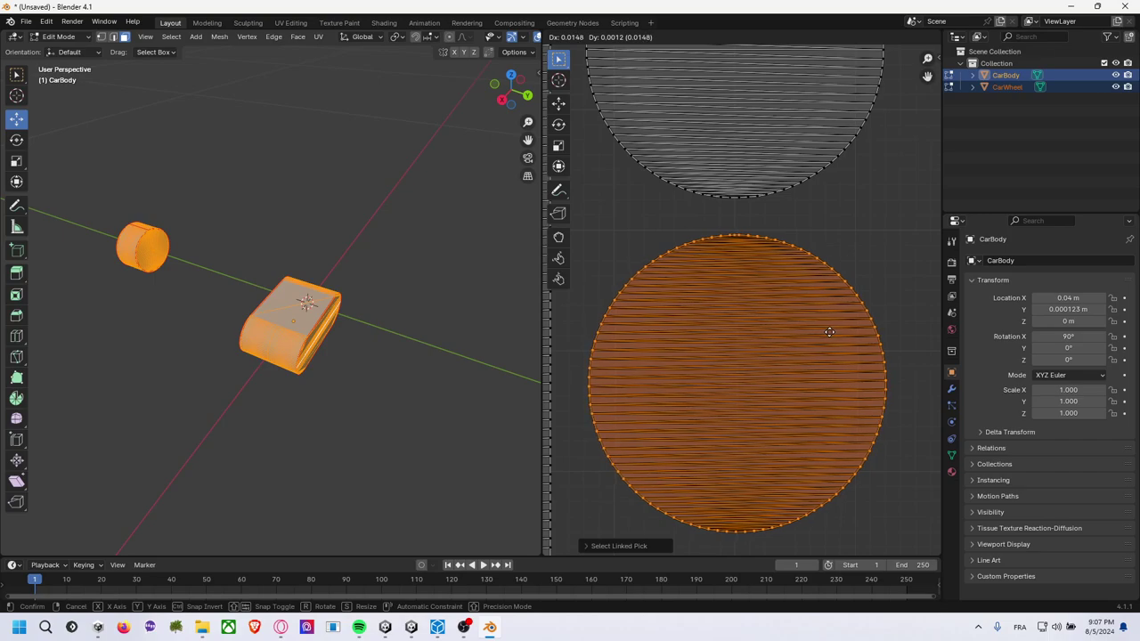
{"action": "left_click", "coordinate": [829, 332]}
{"action": "middle_click_drag", "start_coordinate": [868, 219], "coordinate": [809, 341]}
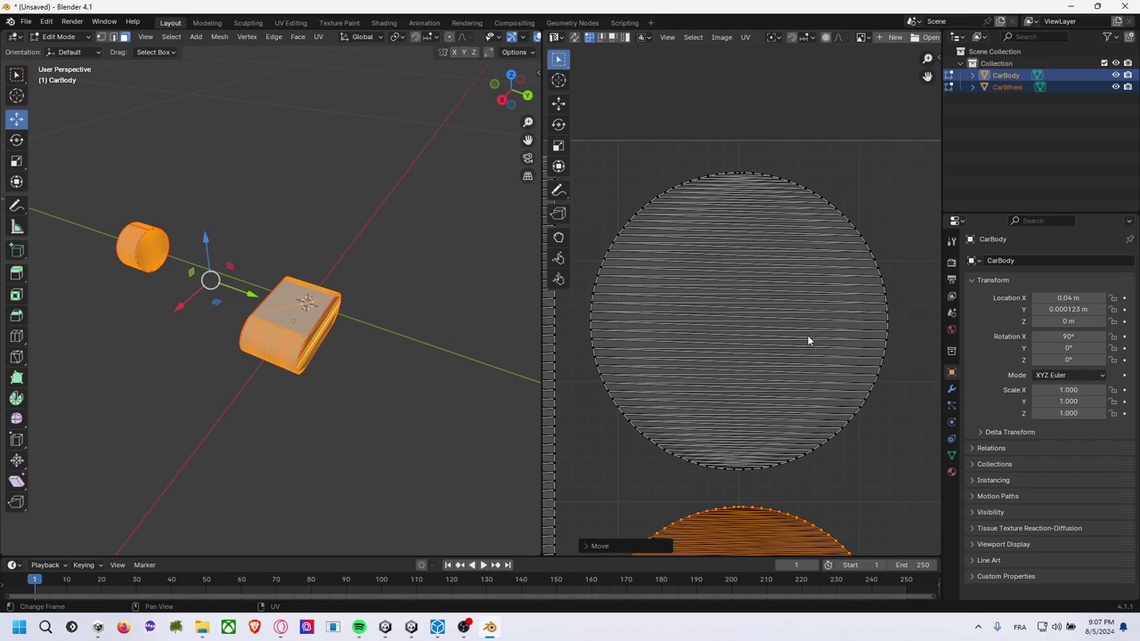
{"action": "middle_click_drag", "start_coordinate": [843, 479], "coordinate": [856, 210]}
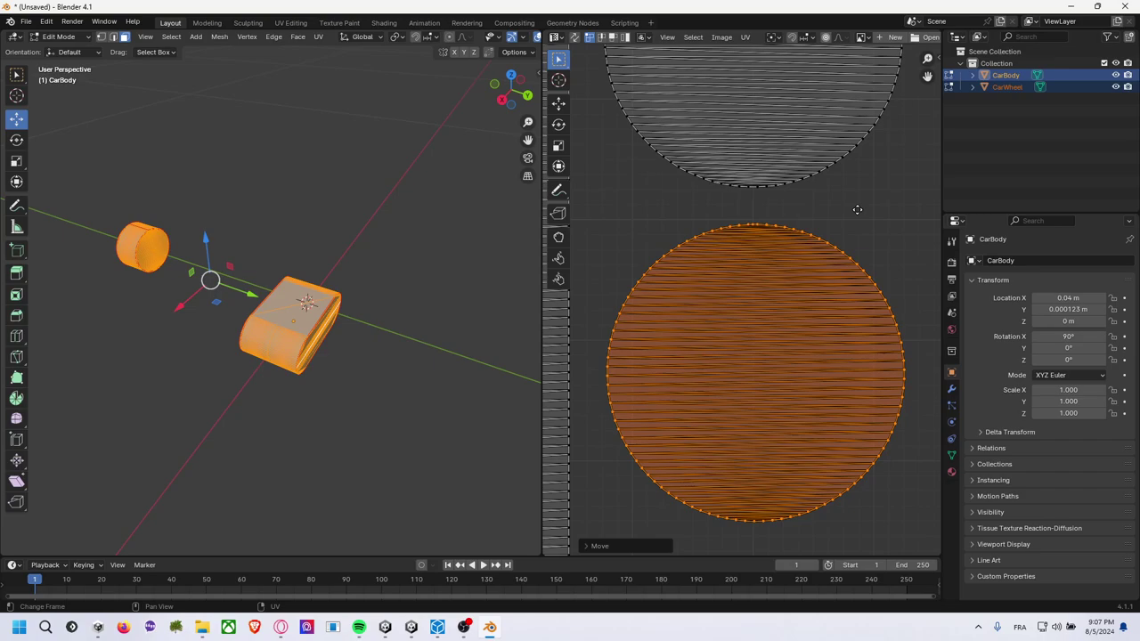
Inspect a couple of UV circle edges, then deselect the whole car body mesh.
{"action": "scroll", "coordinate": [856, 210], "scroll_direction": "down", "scroll_amount": 5}
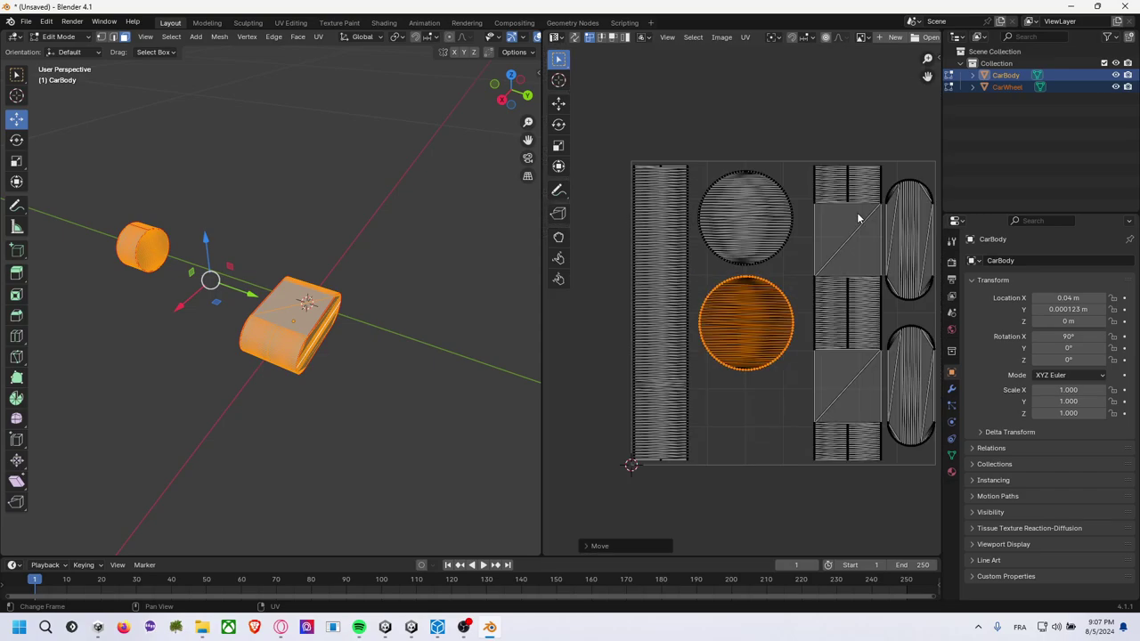
{"action": "left_click", "coordinate": [801, 272]}
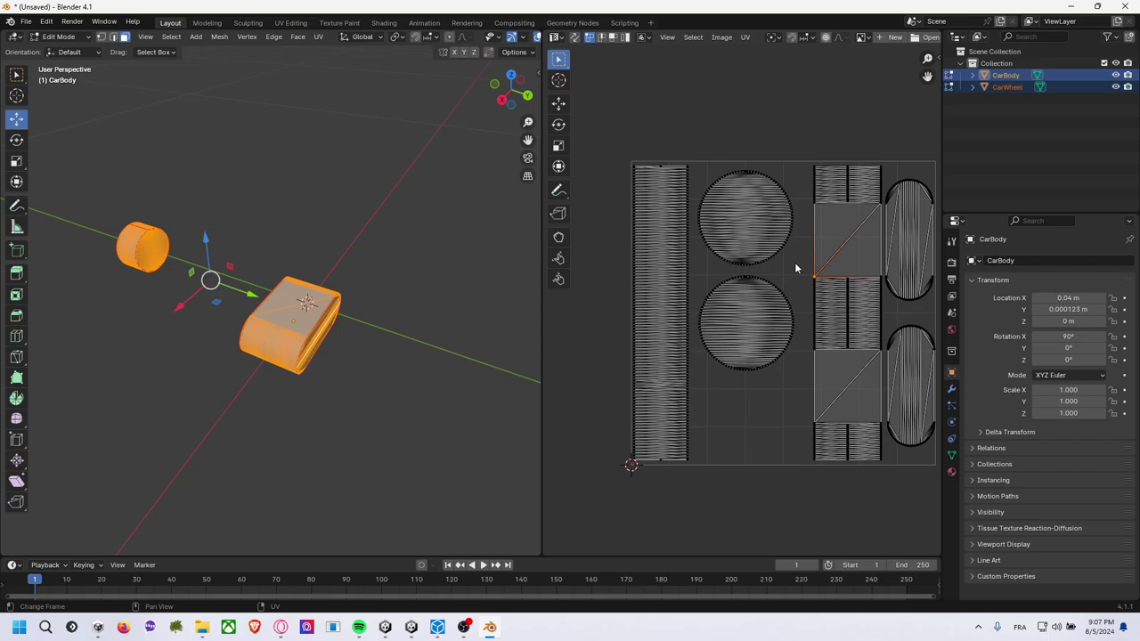
{"action": "middle_click_drag", "start_coordinate": [779, 267], "coordinate": [738, 279]}
{"action": "left_click", "coordinate": [745, 186]}
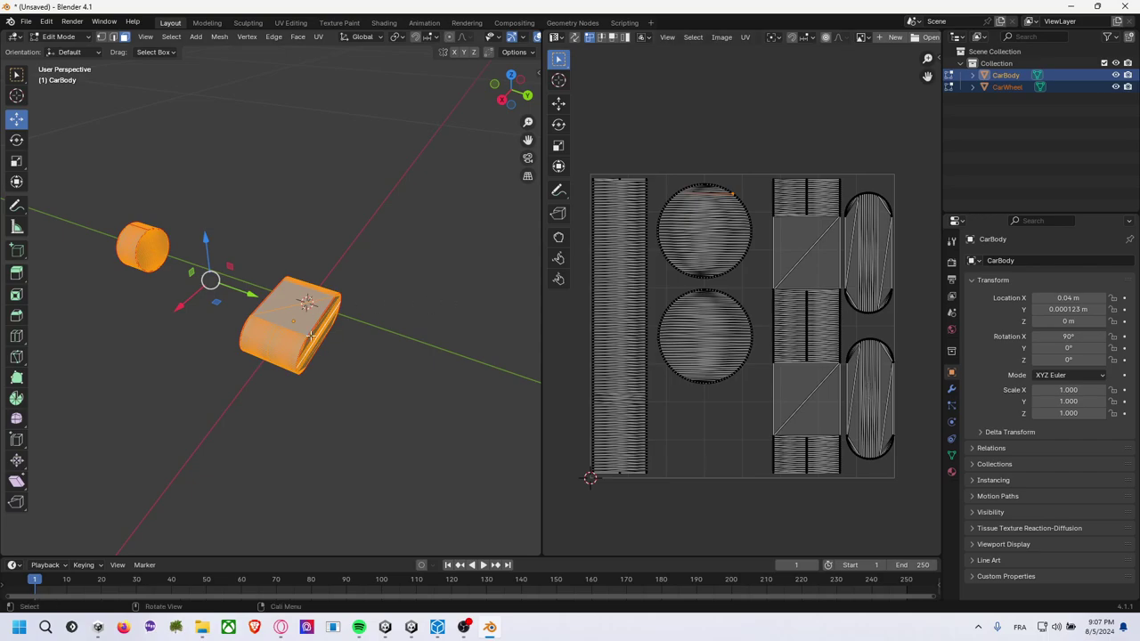
{"action": "left_click", "coordinate": [411, 277]}
{"action": "middle_click_drag", "start_coordinate": [402, 275], "coordinate": [383, 262]}
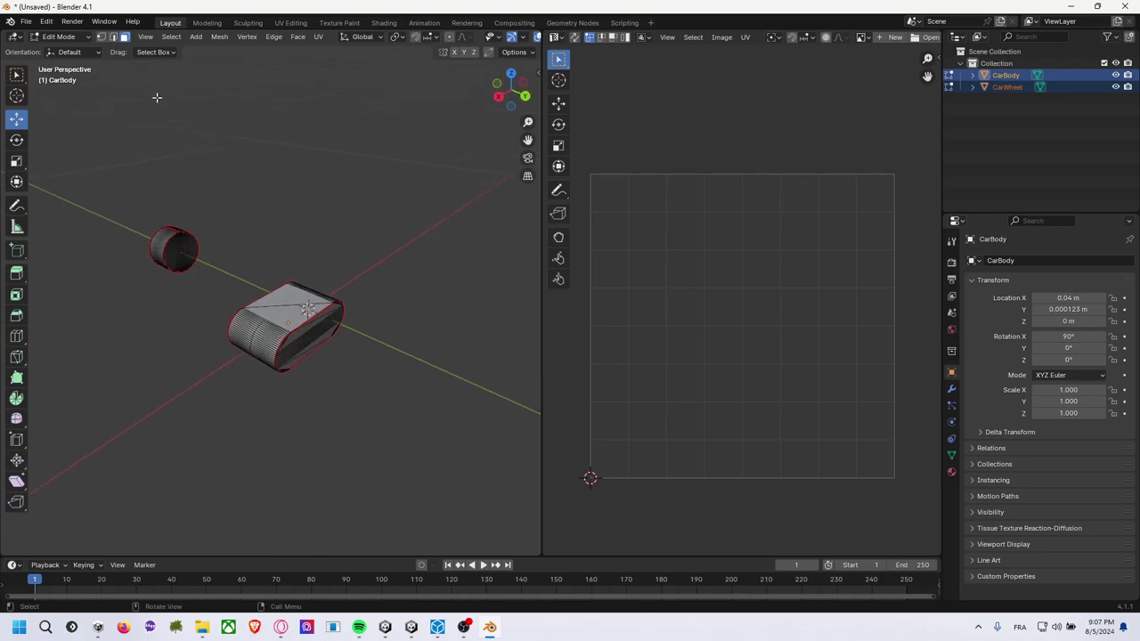
Switch both car parts back to Object Mode.
{"action": "left_click", "coordinate": [59, 36]}
{"action": "left_click", "coordinate": [79, 50]}
{"action": "middle_click_drag", "start_coordinate": [249, 163], "coordinate": [242, 172]}
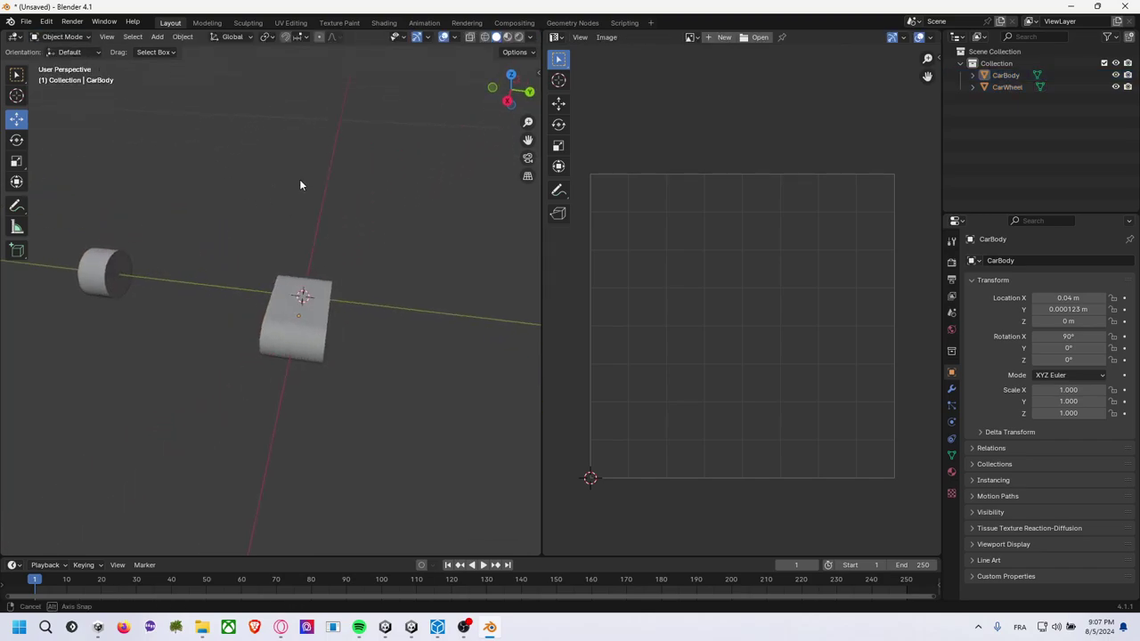
Save the scene as ToyCar.blend in the PrimitiveCar mesh folder.
{"action": "key", "text": "ctrl+s"}
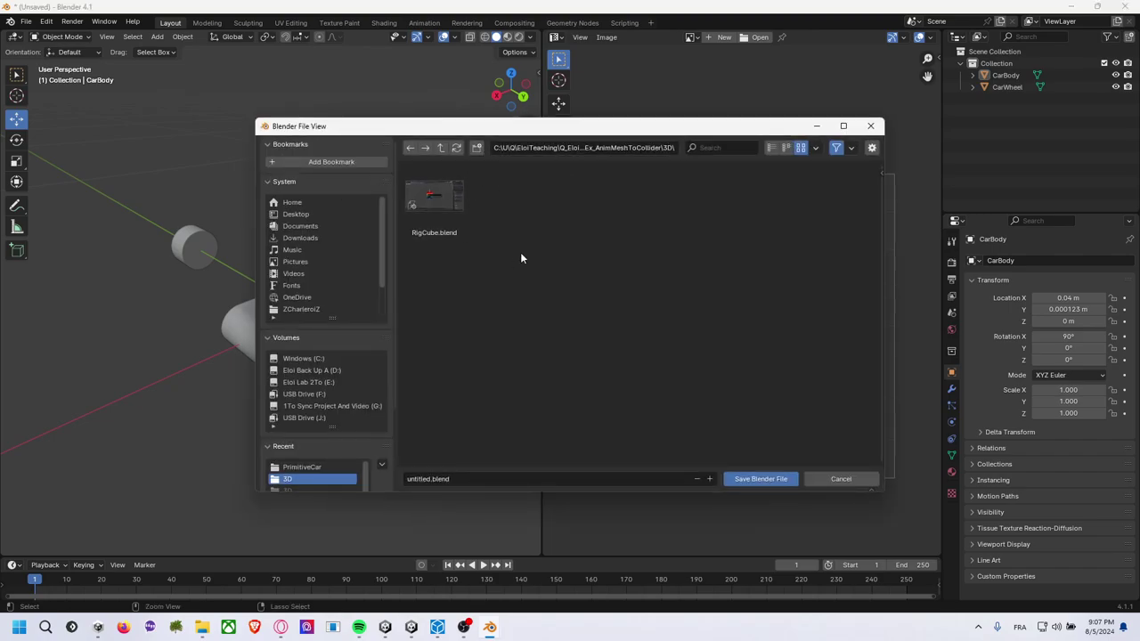
{"action": "left_click", "coordinate": [655, 152]}
{"action": "key", "text": "ctrl+v"}
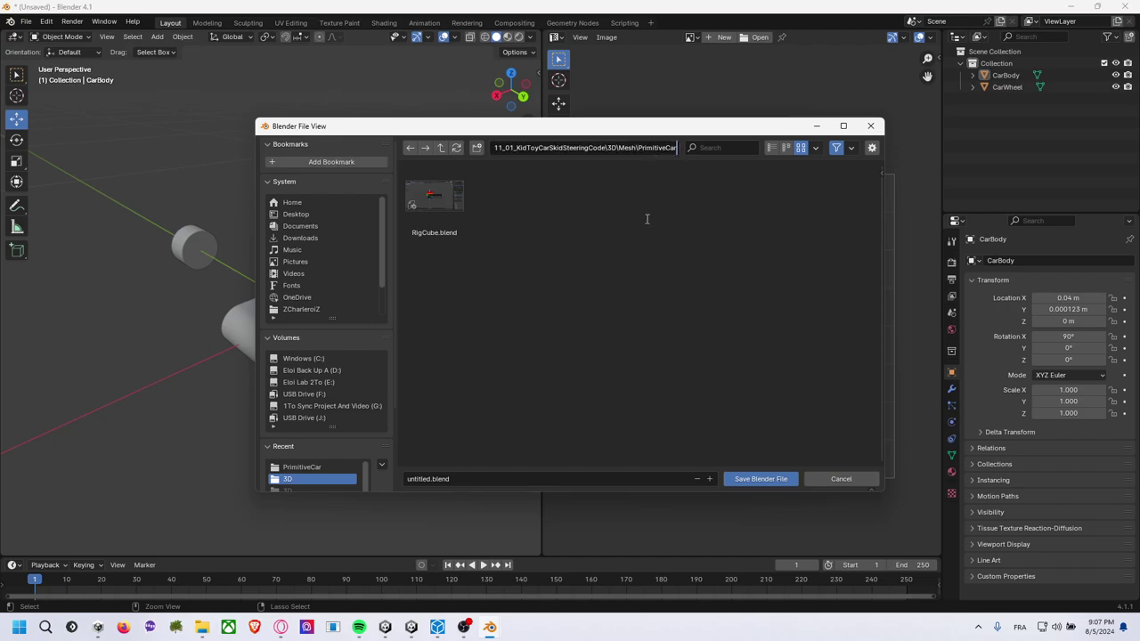
{"action": "key", "text": "Return"}
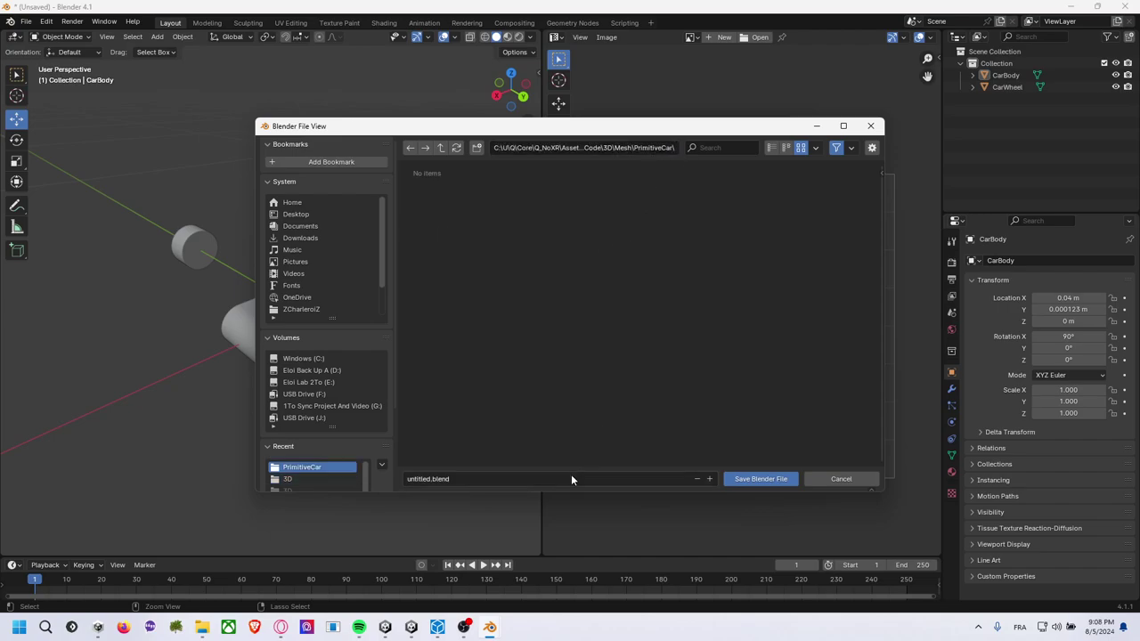
{"action": "left_click", "coordinate": [572, 478]}
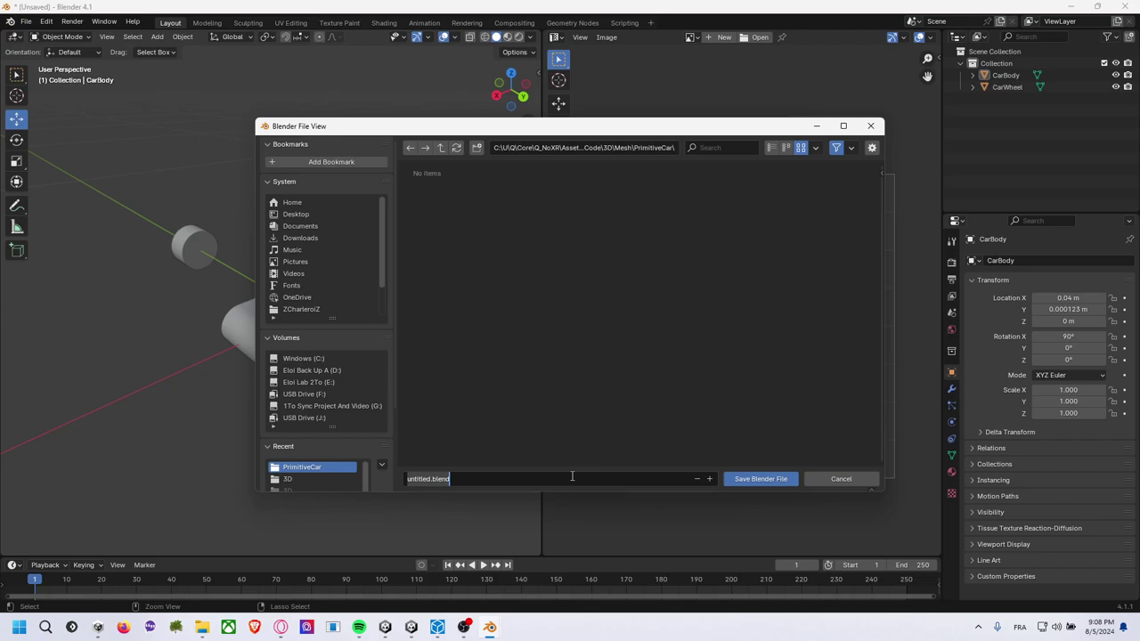
{"action": "type", "text": "Car"}
{"action": "key", "text": "BackSpace"}
{"action": "key", "text": "BackSpace"}
{"action": "key", "text": "BackSpace"}
{"action": "type", "text": "To"}
{"action": "type", "text": "yCar"}
{"action": "left_click", "coordinate": [761, 479]}
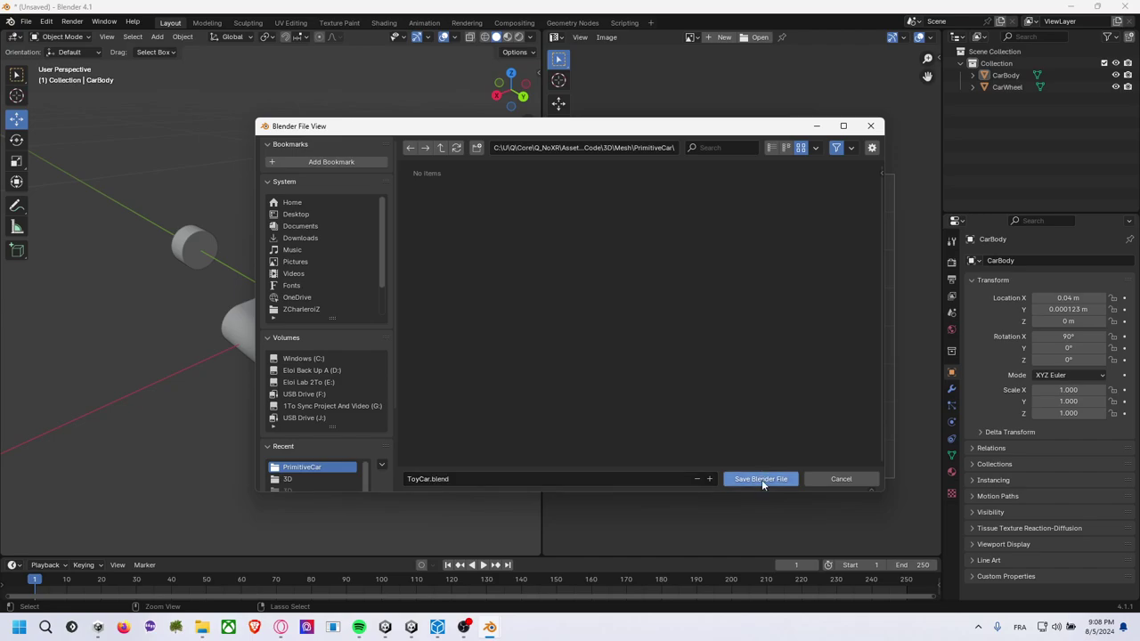
{"action": "left_click", "coordinate": [762, 479]}
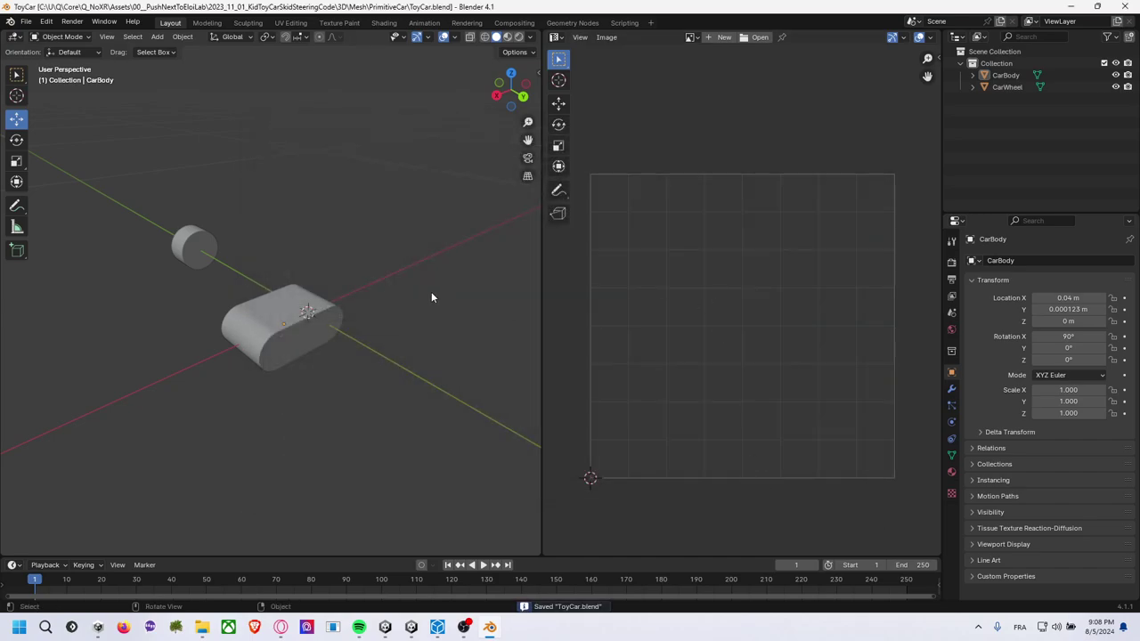
Expand CarBody and CarWheel in the Outliner, select only CarWheel, and open File > Export.
{"action": "left_click", "coordinate": [971, 86]}
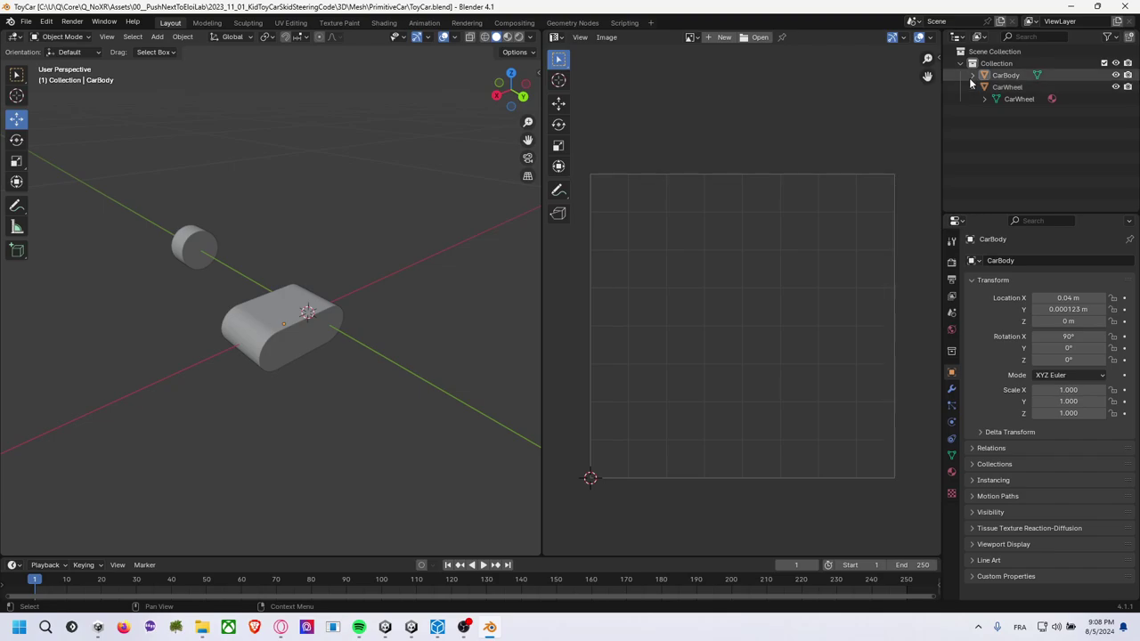
{"action": "left_click", "coordinate": [972, 75]}
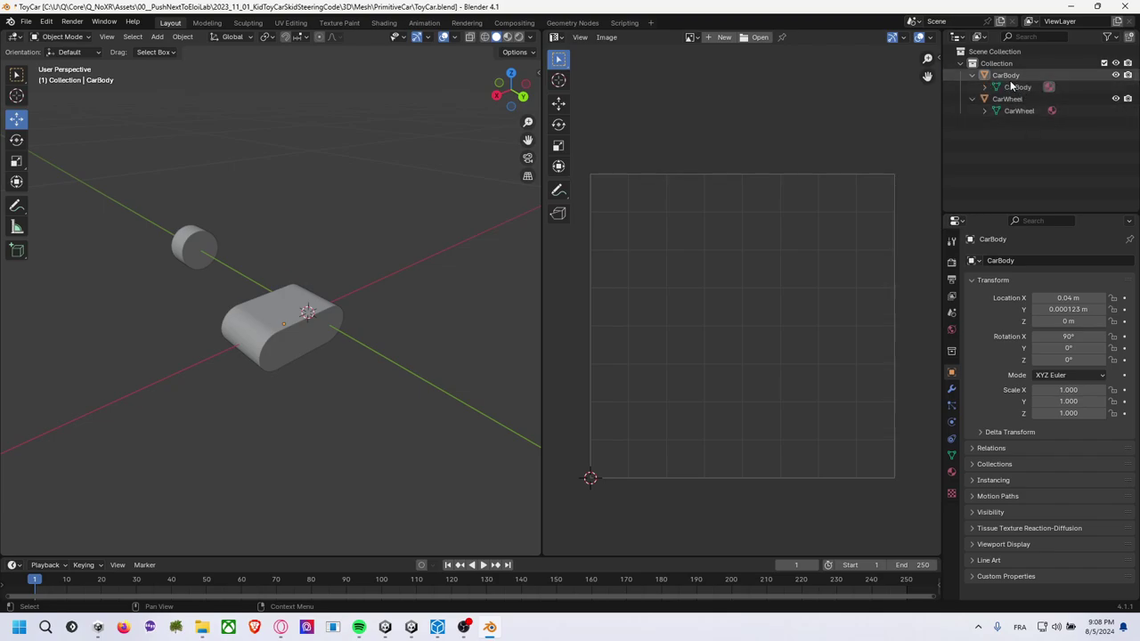
{"action": "left_click", "coordinate": [1010, 76]}
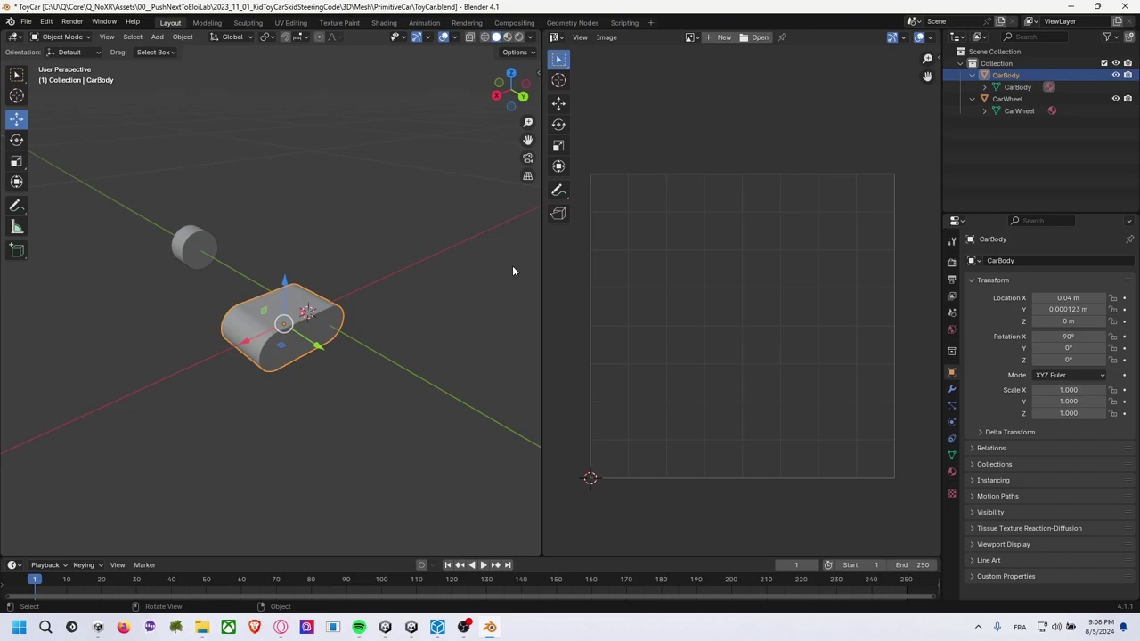
{"action": "left_click", "coordinate": [194, 246]}
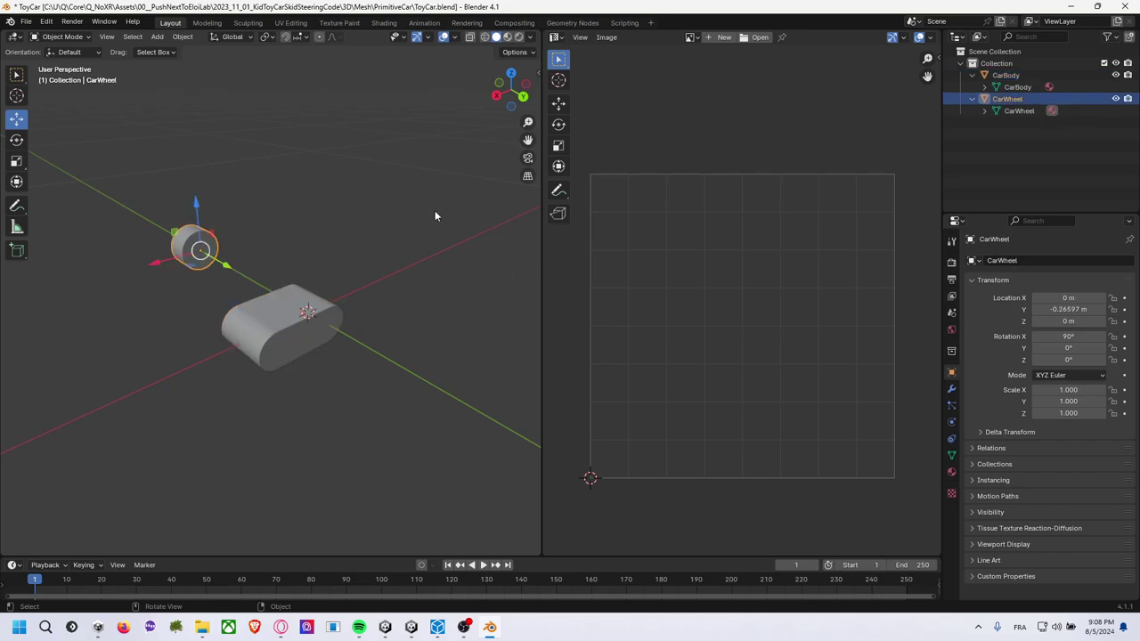
{"action": "right_click", "coordinate": [995, 101]}
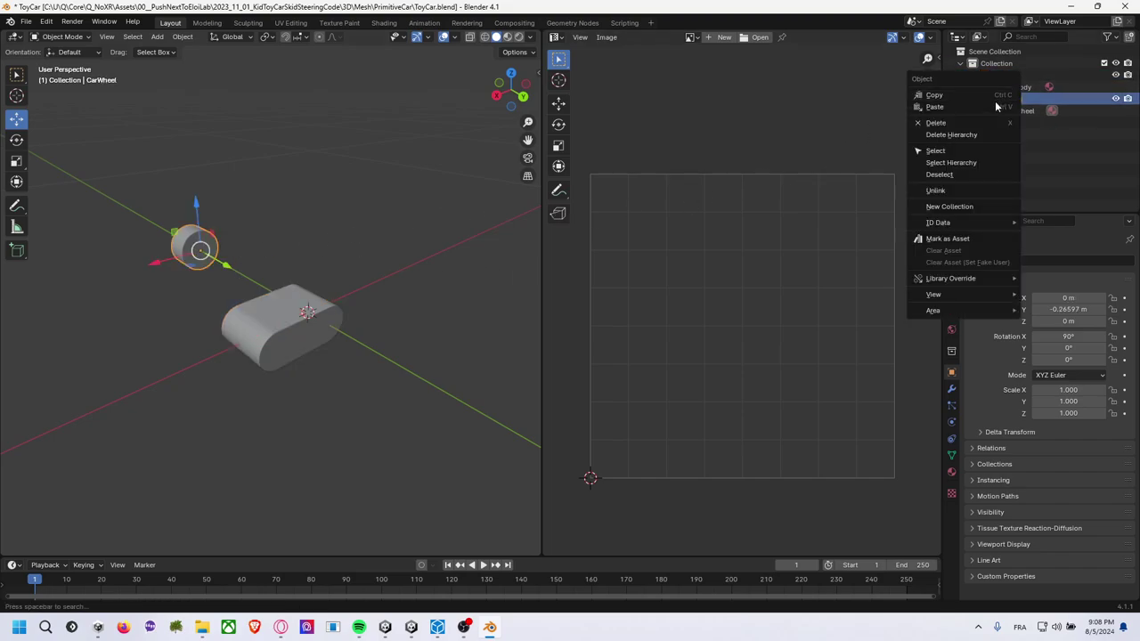
{"action": "left_click", "coordinate": [215, 240]}
{"action": "left_click", "coordinate": [201, 249]}
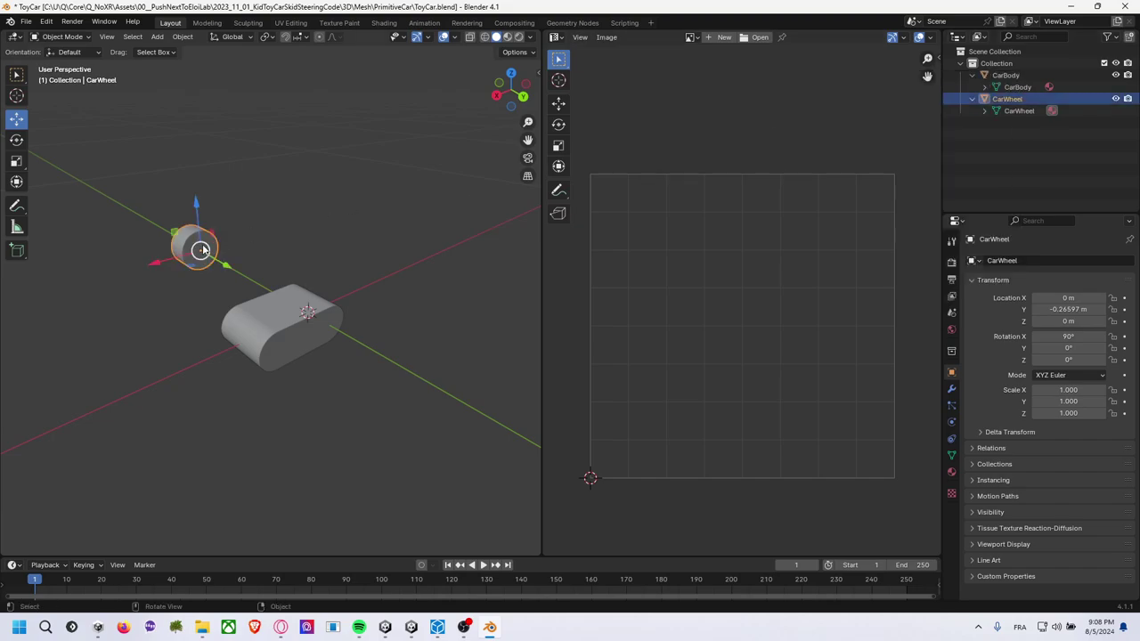
{"action": "left_click", "coordinate": [26, 20]}
{"action": "mouse_move", "coordinate": [54, 202]}
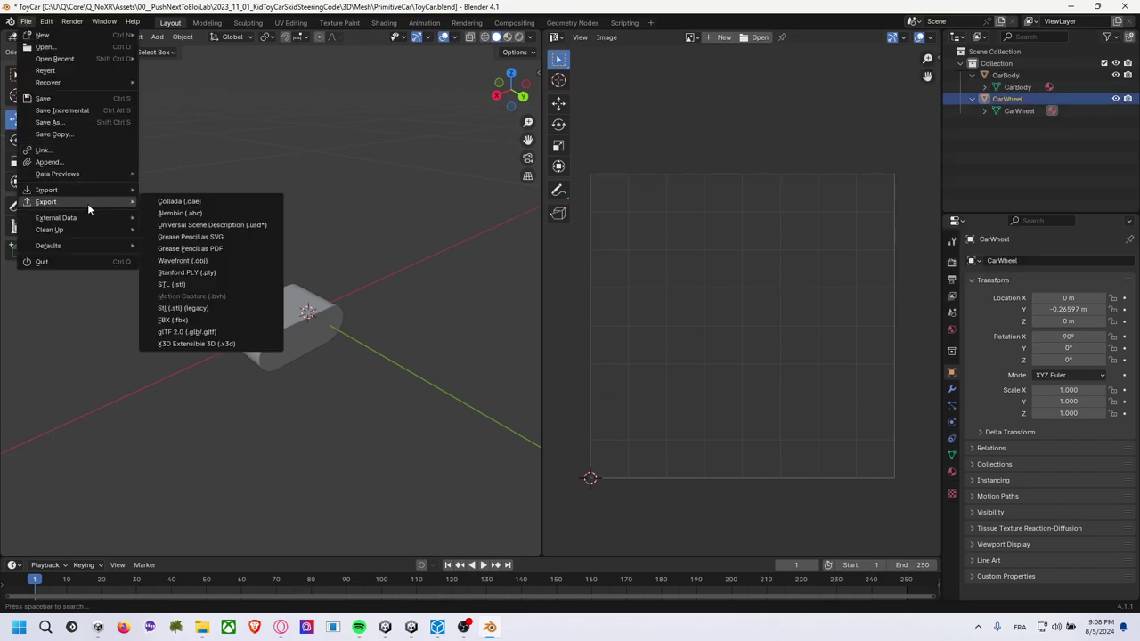
Export the selected CarWheel alone as ToyCarWheel.fbx with Limit to Selected Objects on.
{"action": "left_click", "coordinate": [203, 319]}
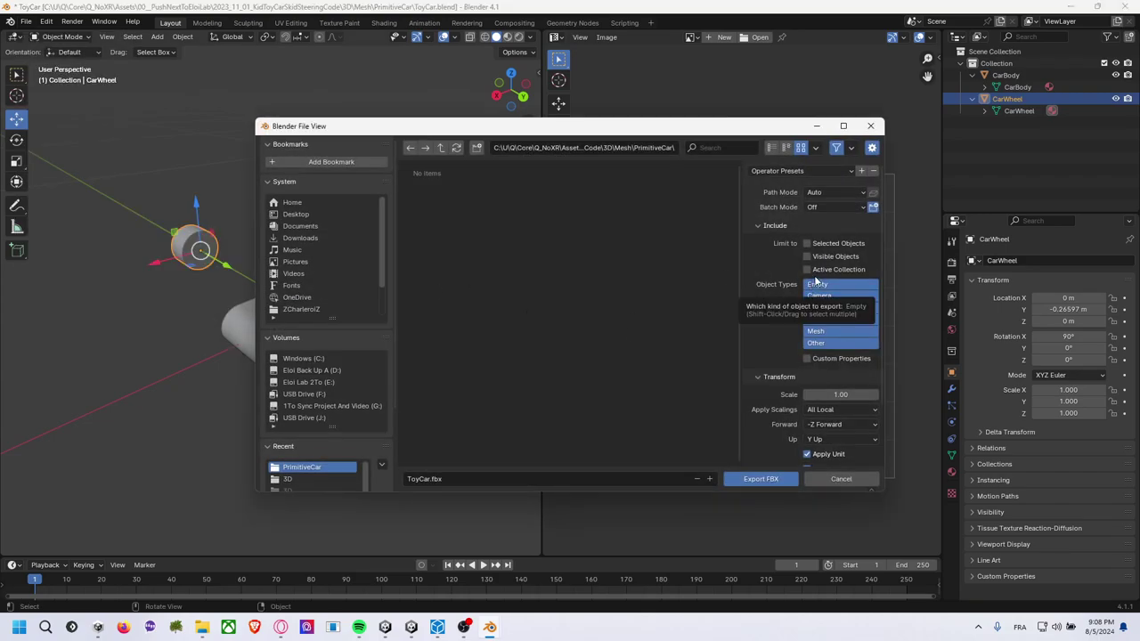
{"action": "left_click", "coordinate": [807, 243]}
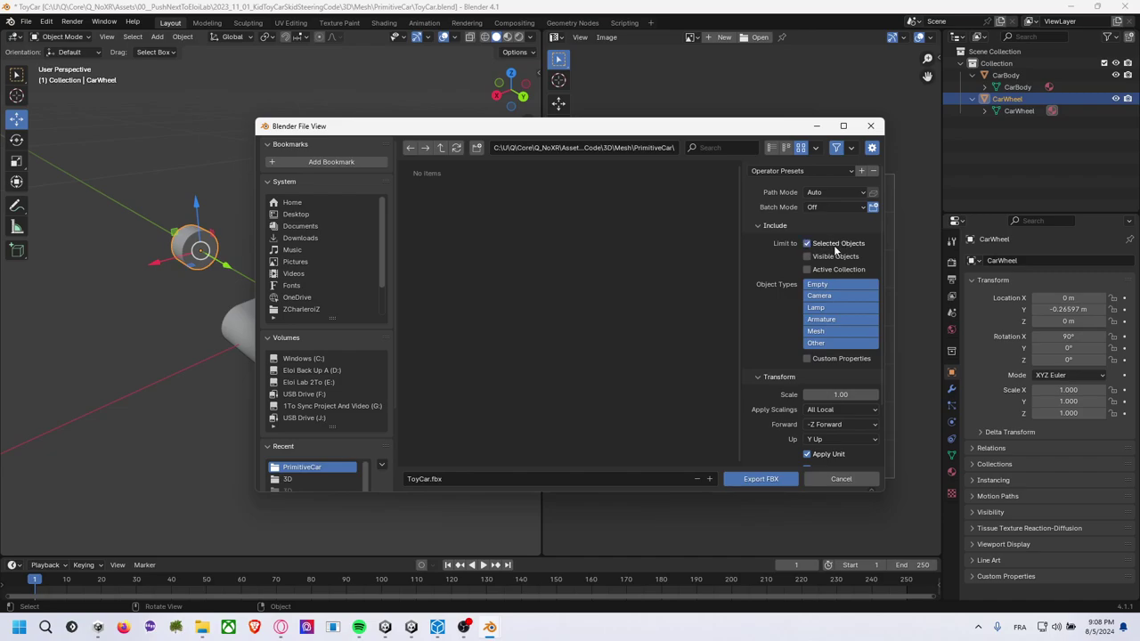
{"action": "left_click", "coordinate": [499, 482]}
{"action": "key", "text": "Home"}
{"action": "key", "text": "Right"}
{"action": "key", "text": "Right"}
{"action": "key", "text": "Right"}
{"action": "type", "text": "Wheel"}
{"action": "left_click", "coordinate": [761, 479]}
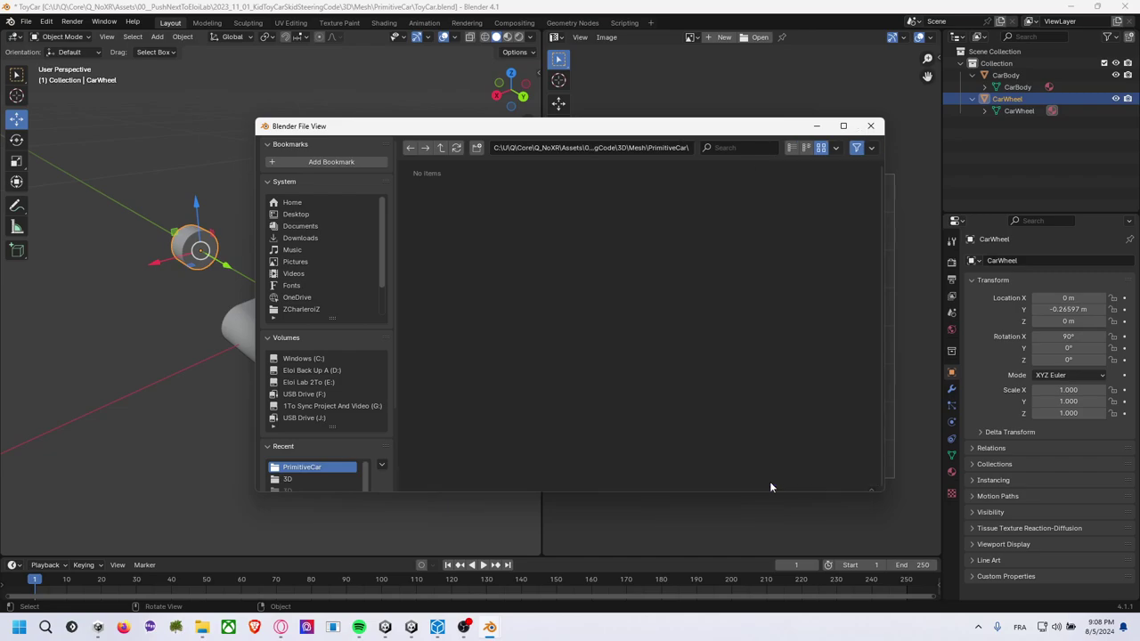
Select CarBody and start an FBX export renamed from ToyCarWheel.fbx to ToyCarBody.fbx.
{"action": "left_click", "coordinate": [1002, 76]}
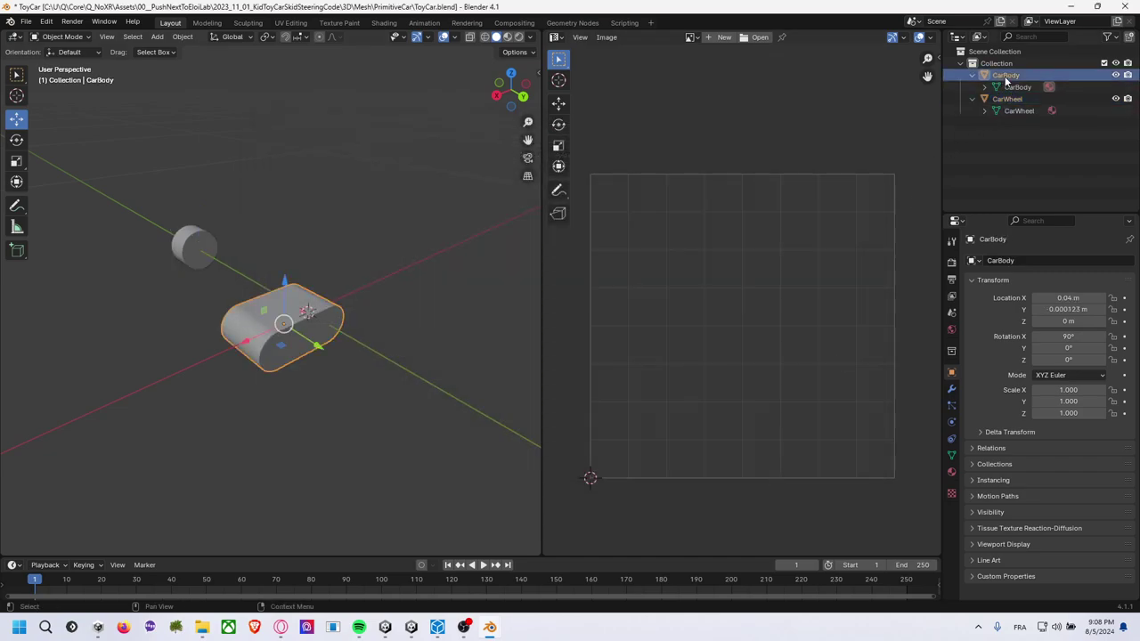
{"action": "left_click", "coordinate": [26, 21]}
{"action": "mouse_move", "coordinate": [46, 201]}
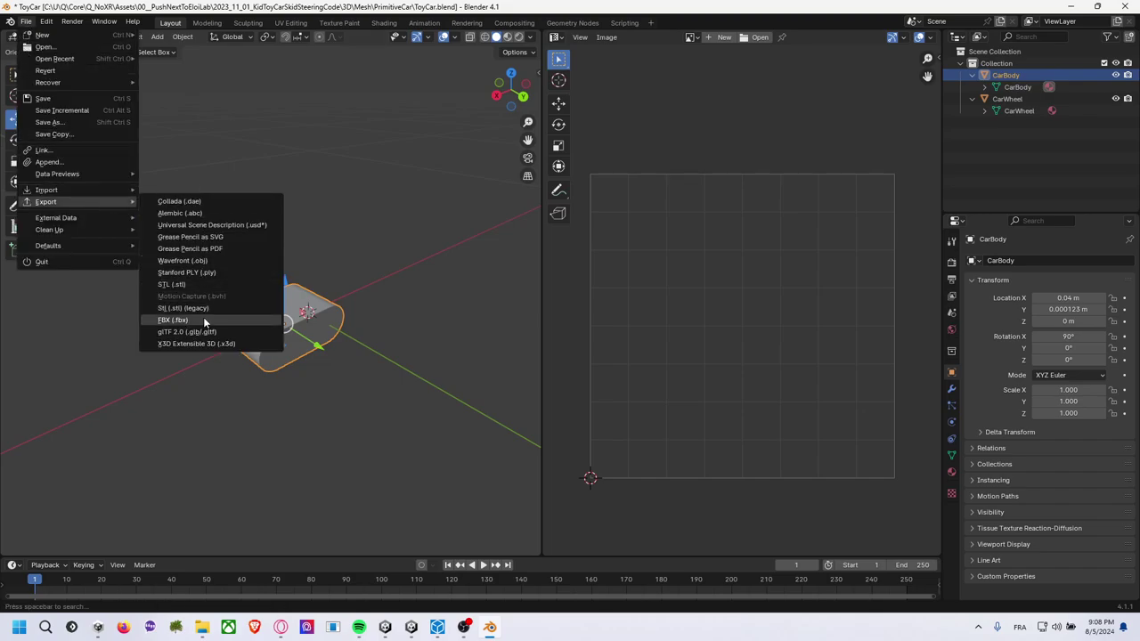
{"action": "left_click", "coordinate": [203, 318]}
{"action": "left_click", "coordinate": [434, 200]}
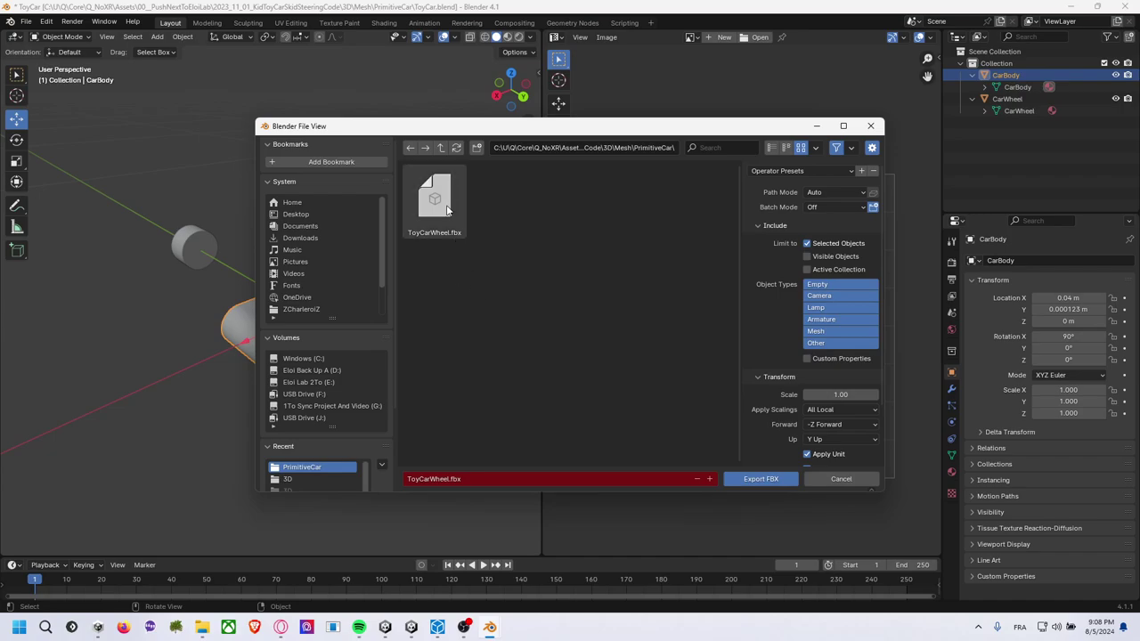
{"action": "left_click", "coordinate": [446, 478]}
{"action": "left_click", "coordinate": [444, 479]}
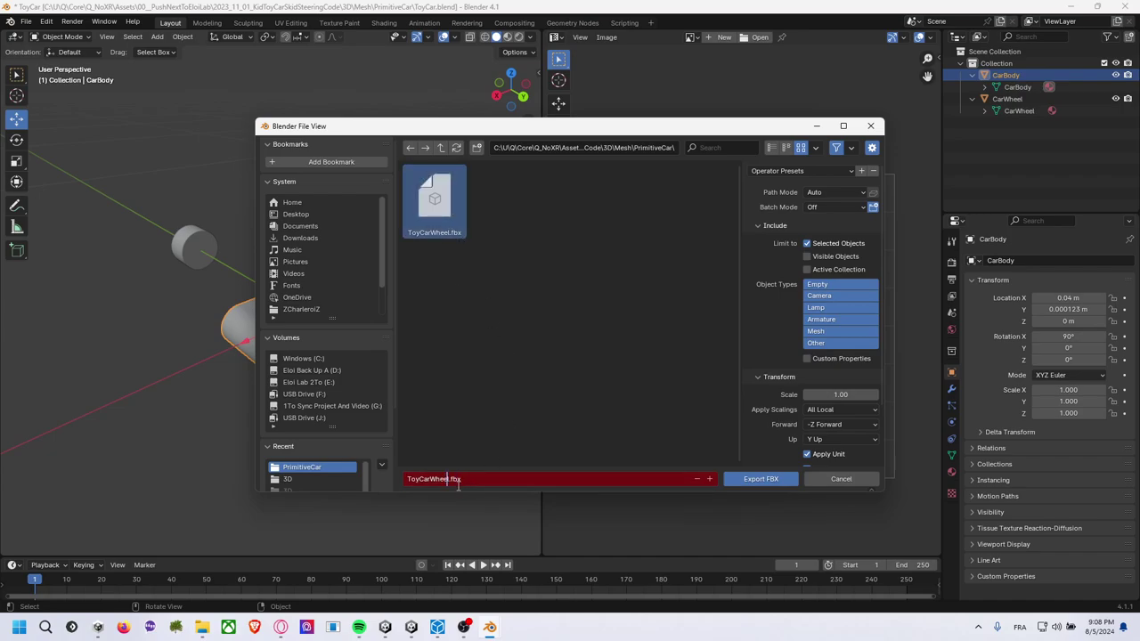
{"action": "key", "text": "BackSpace"}
{"action": "key", "text": "BackSpace"}
{"action": "key", "text": "BackSpace"}
{"action": "key", "text": "BackSpace"}
{"action": "type", "text": "Bo"}
{"action": "type", "text": "dy"}
Finish the ToyCarBody.fbx export, then select body and wheel in Edit Mode with all UVs selected.
{"action": "left_click", "coordinate": [760, 478]}
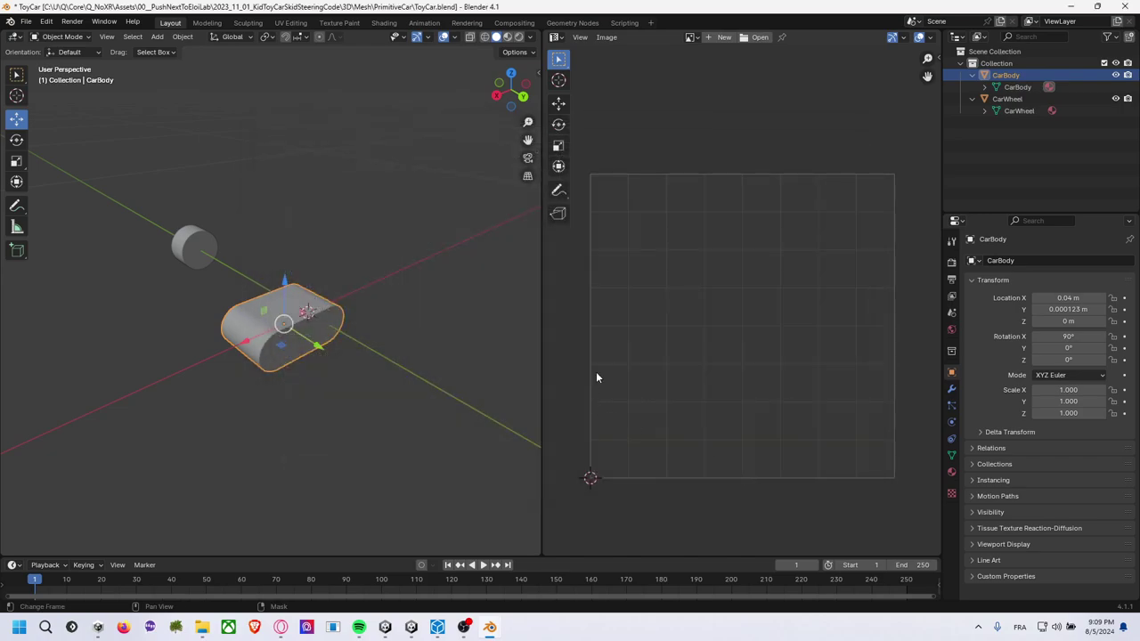
{"action": "key", "text": "a"}
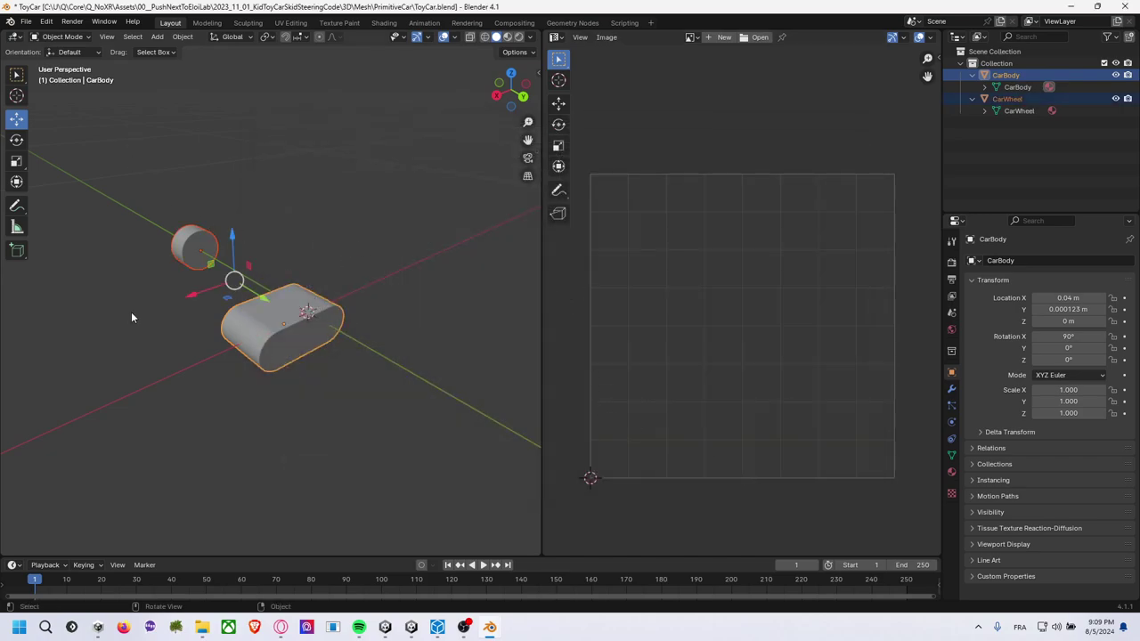
{"action": "left_click", "coordinate": [82, 40]}
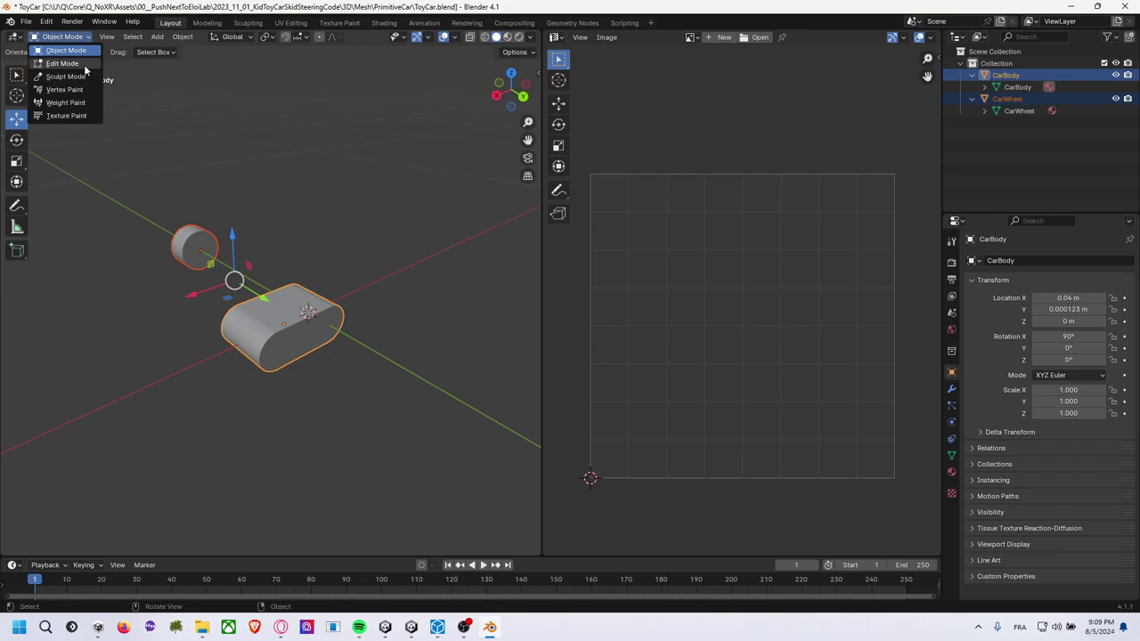
{"action": "left_click", "coordinate": [83, 63]}
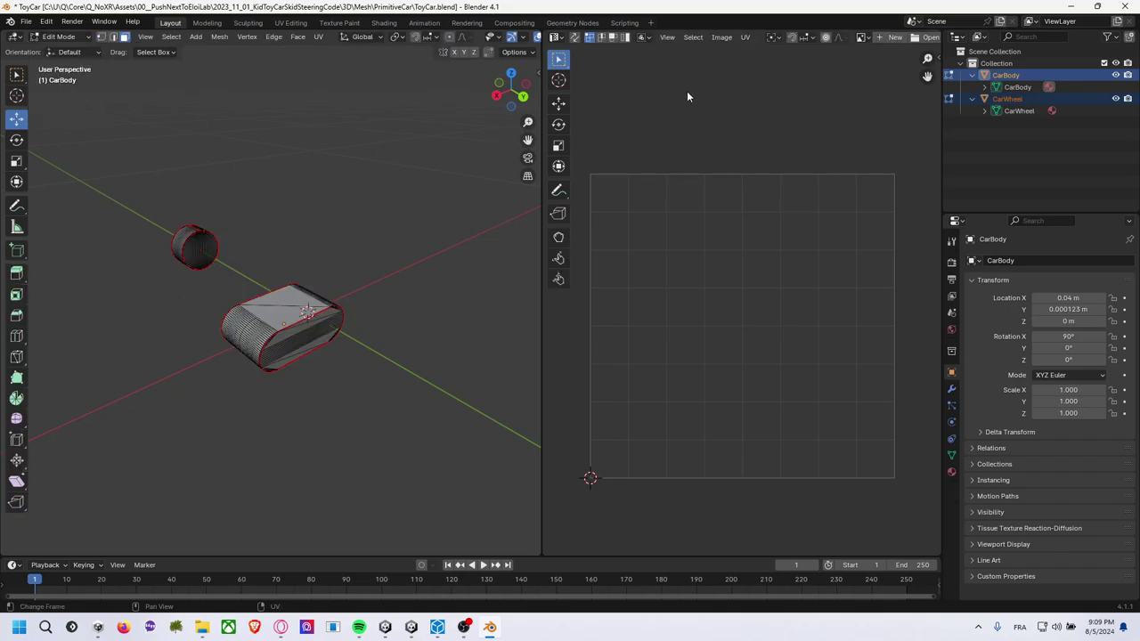
{"action": "key", "text": "a"}
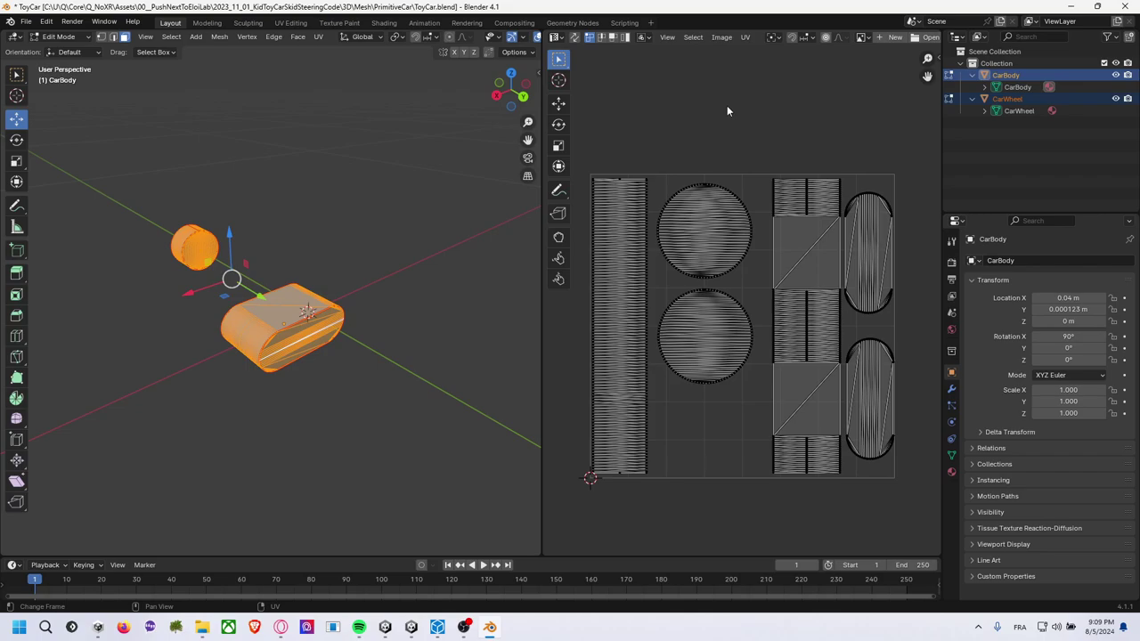
{"action": "key", "text": "a"}
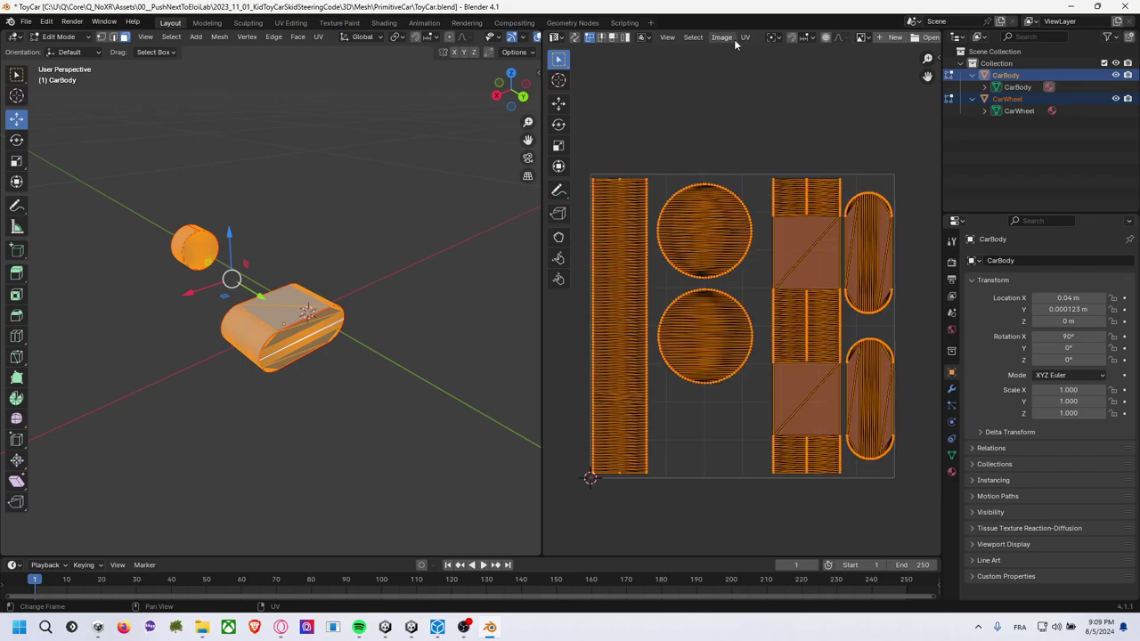
Export the UV layout as CarBody CarWheel.png, width 2048 and height 2045.
{"action": "left_click", "coordinate": [743, 38]}
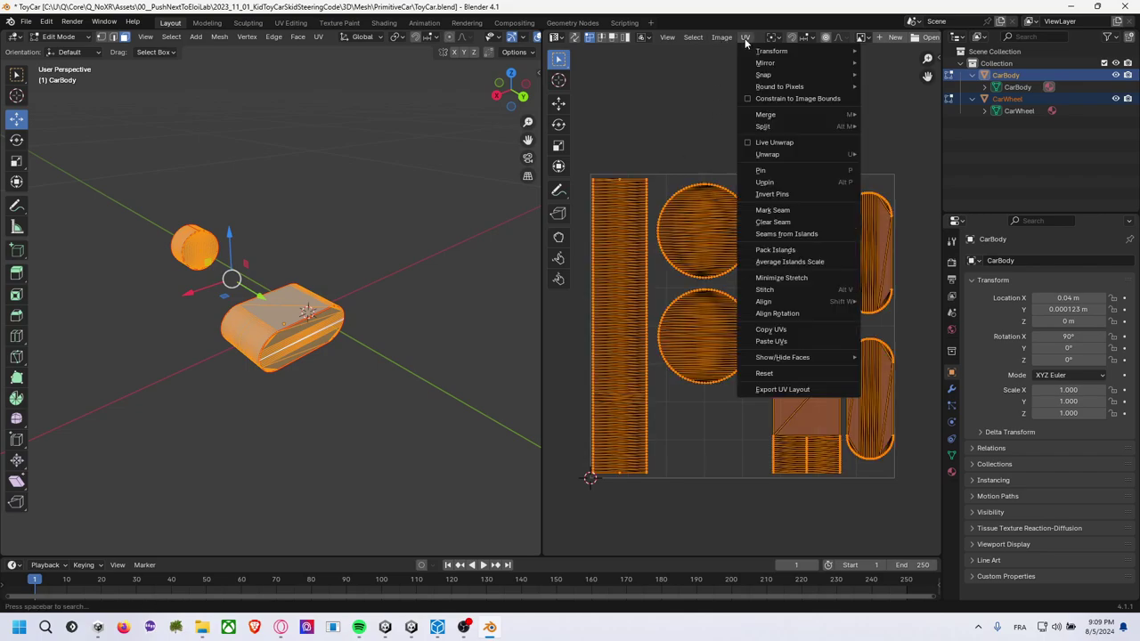
{"action": "left_click", "coordinate": [780, 389]}
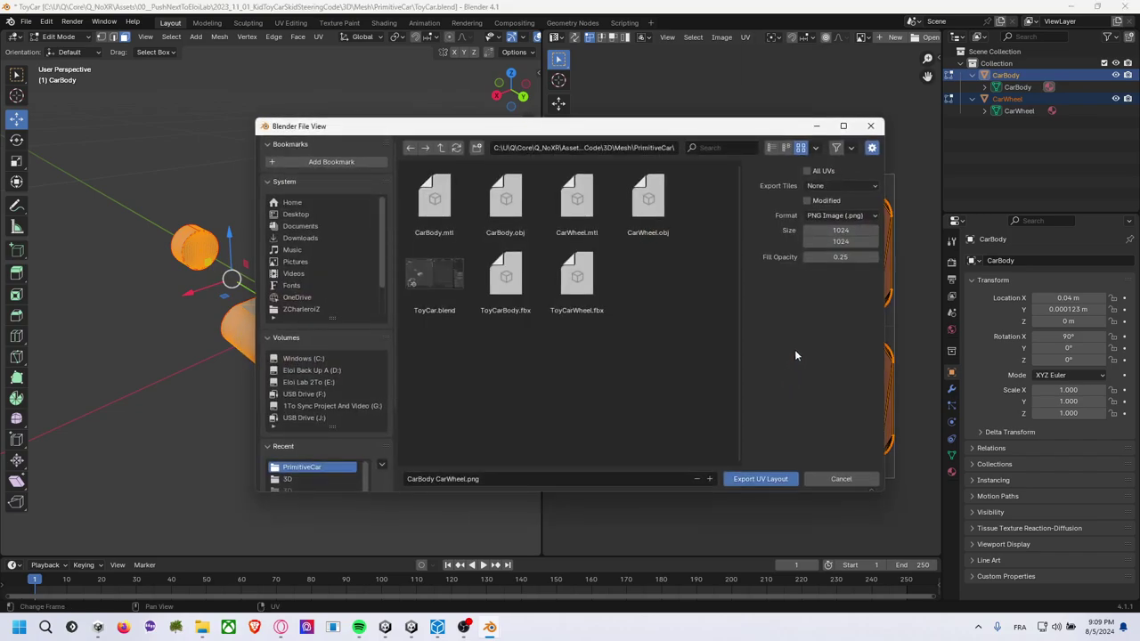
{"action": "left_click", "coordinate": [854, 229]}
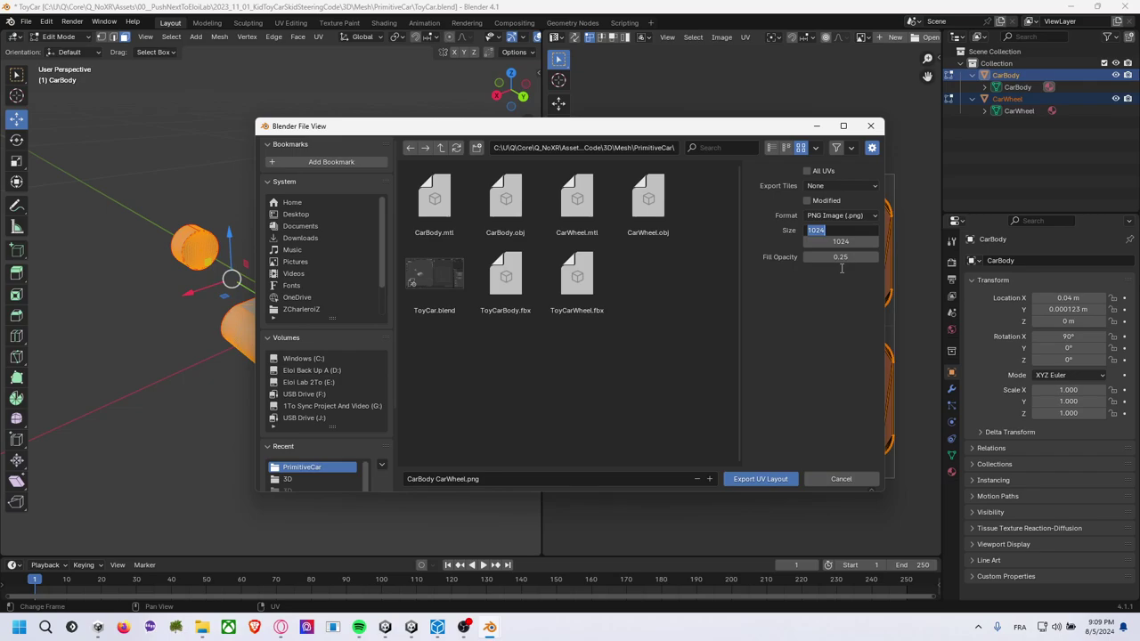
{"action": "type", "text": "2048"}
{"action": "key", "text": "Return"}
{"action": "left_click", "coordinate": [854, 241]}
{"action": "type", "text": "2"}
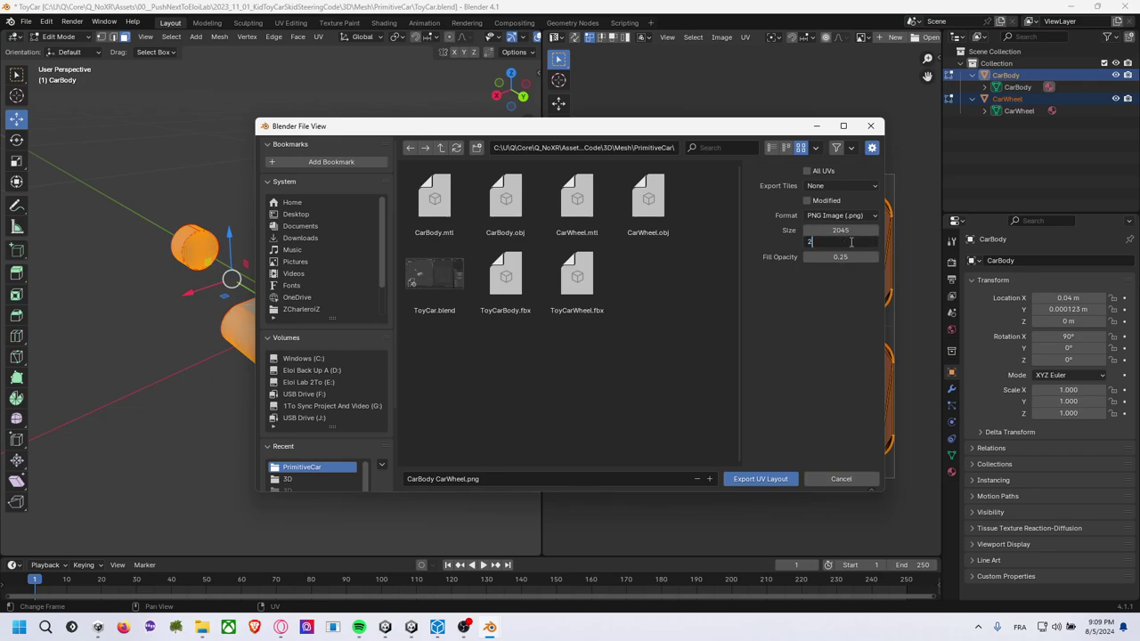
{"action": "type", "text": "045"}
{"action": "key", "text": "Return"}
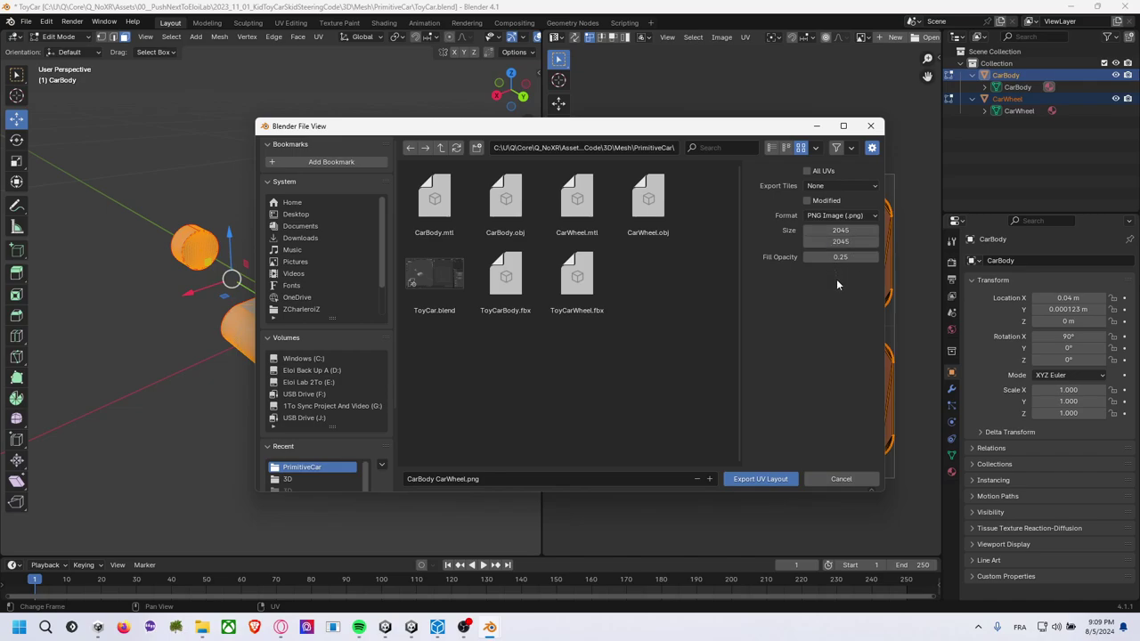
{"action": "left_click", "coordinate": [771, 480]}
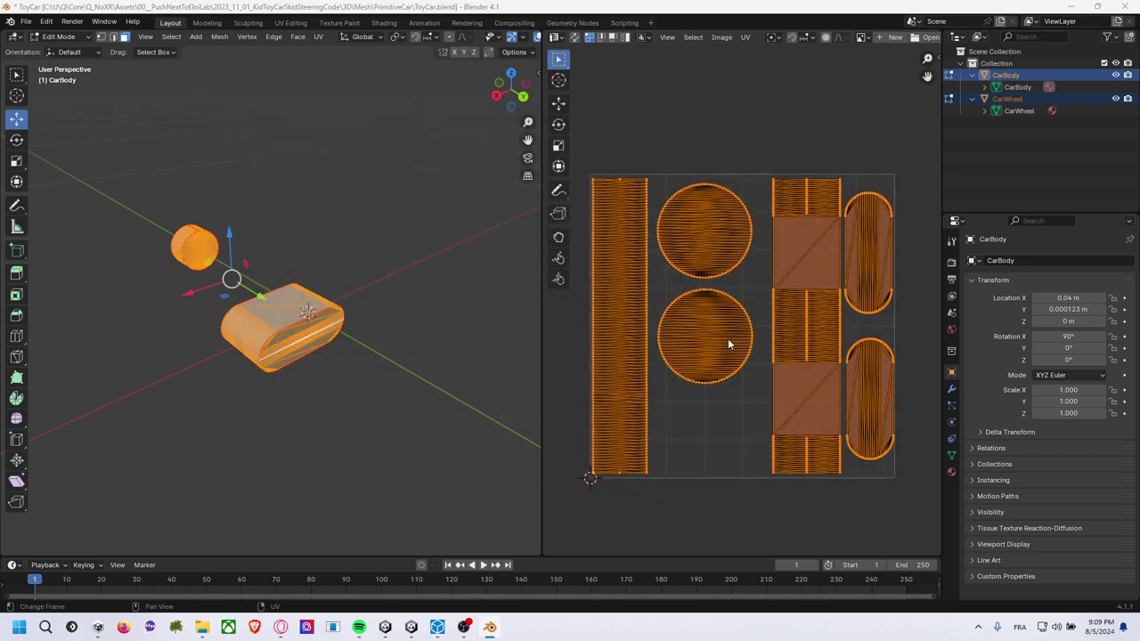
{"action": "key", "text": "alt+Tab"}
{"action": "key", "text": "alt+Tab"}
{"action": "key", "text": "alt+Tab"}
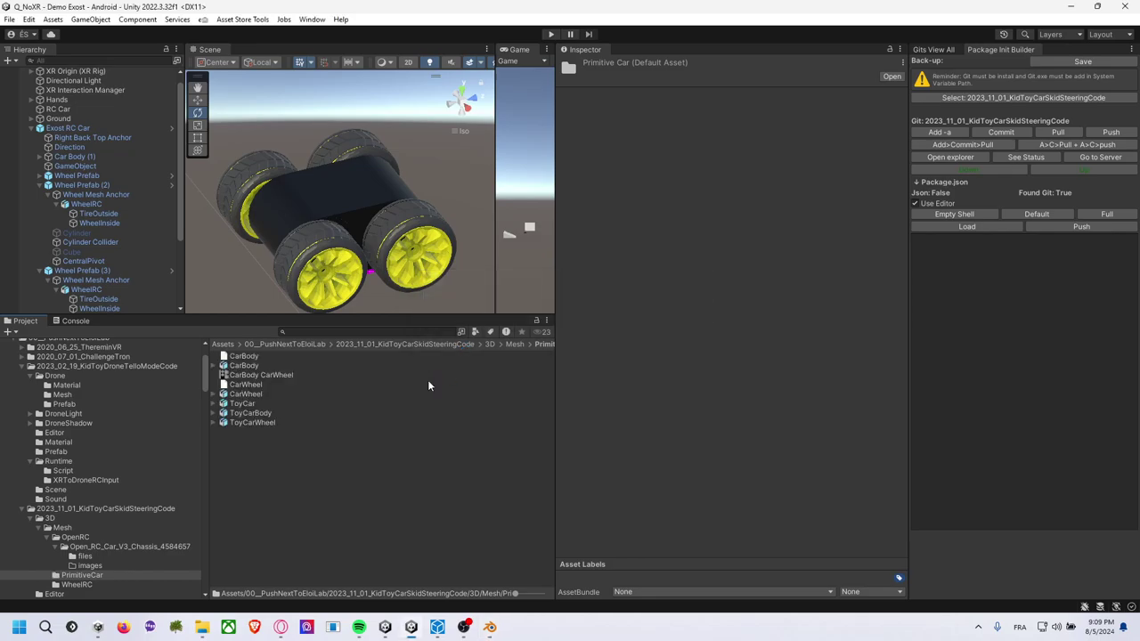
Inspect the import settings of ToyCar, ToyCarBody, ToyCarWheel and the CarBody CarWheel texture.
{"action": "left_click", "coordinate": [242, 404]}
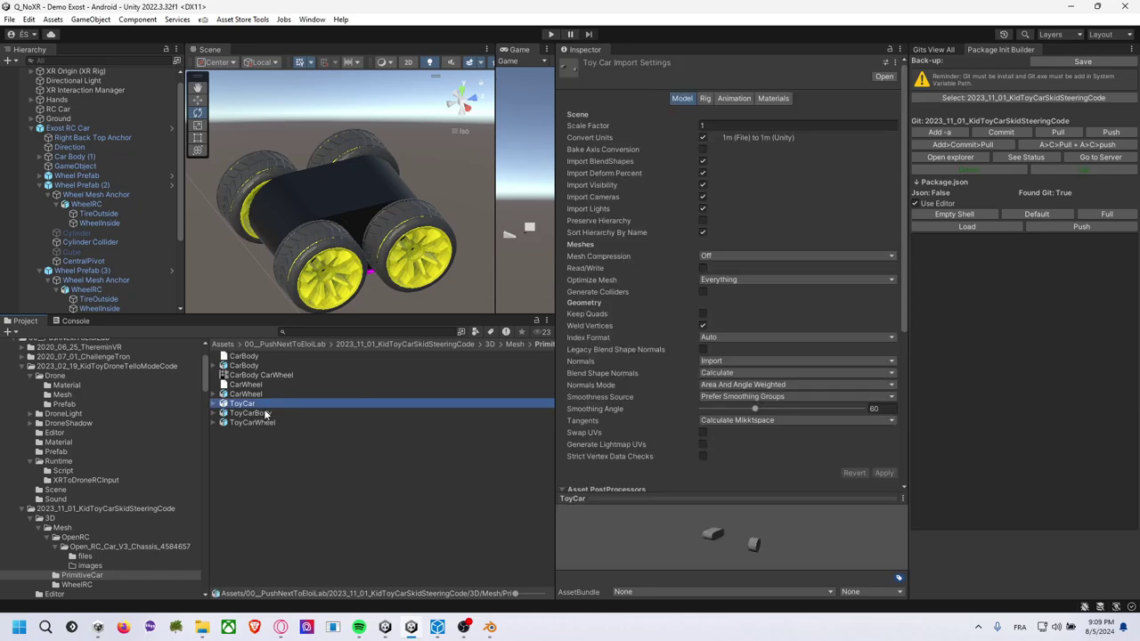
{"action": "left_click", "coordinate": [264, 414]}
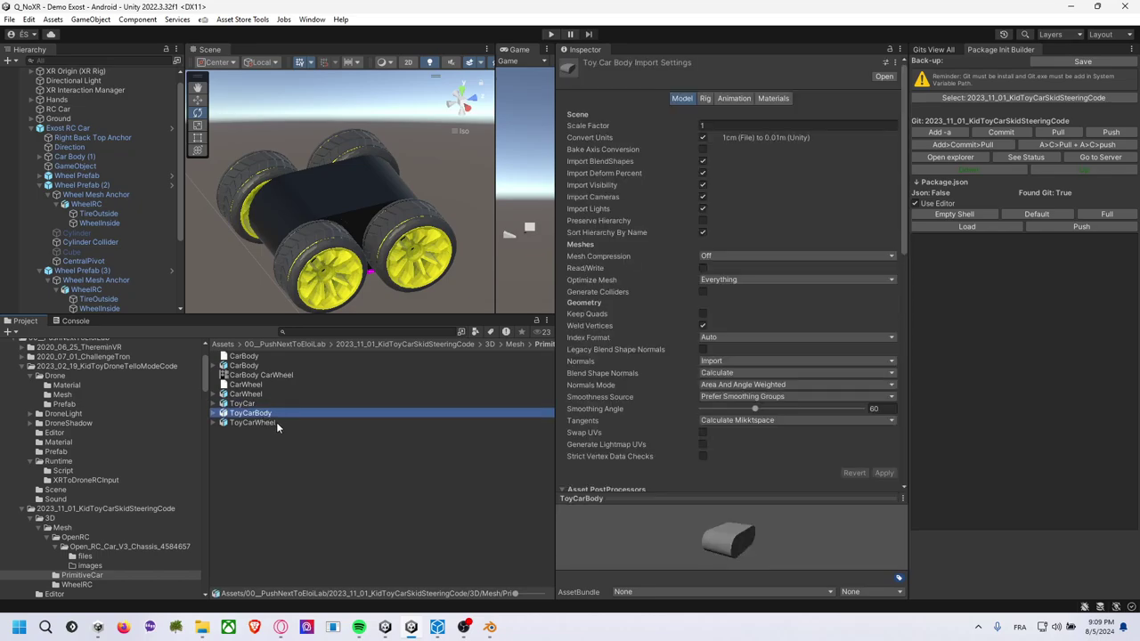
{"action": "left_click", "coordinate": [276, 423]}
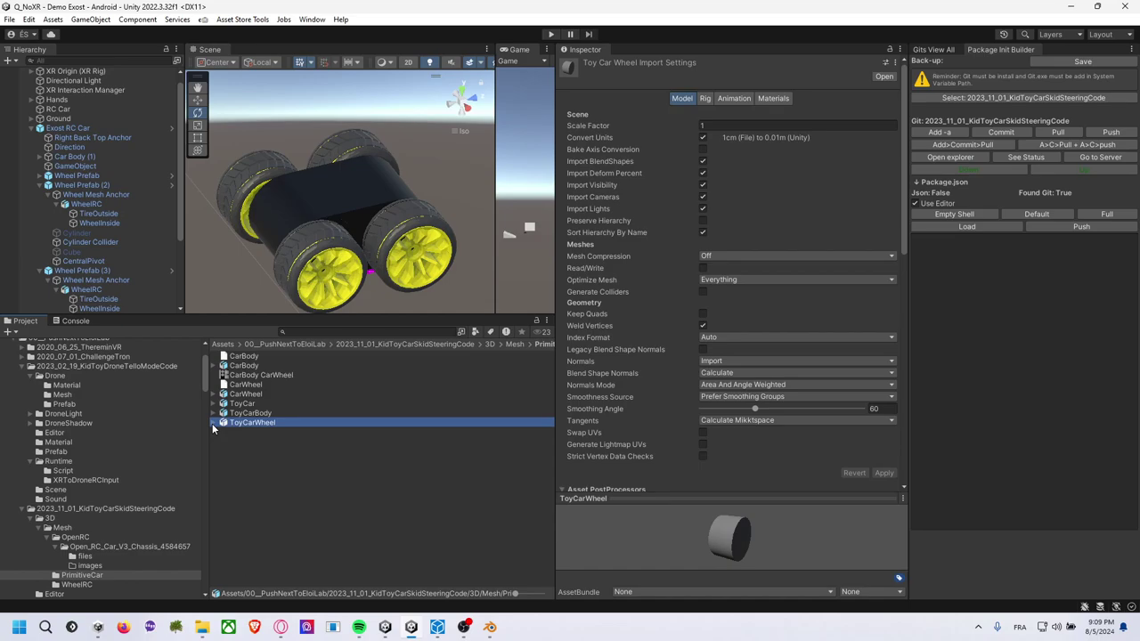
{"action": "left_click", "coordinate": [260, 376]}
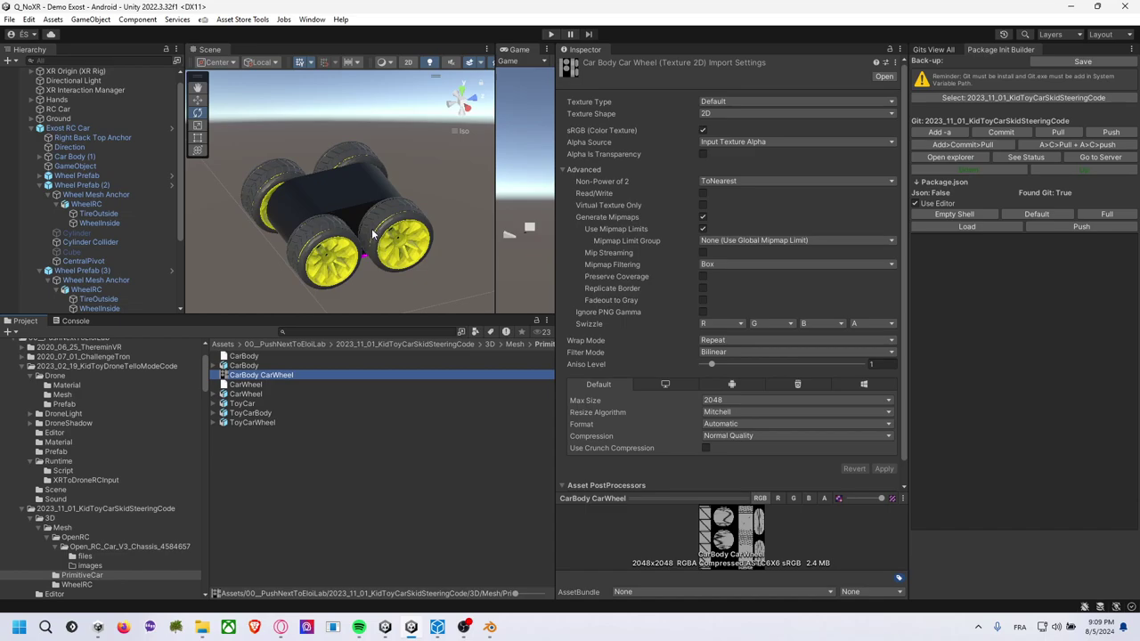
{"action": "scroll", "coordinate": [423, 227], "scroll_direction": "down", "scroll_amount": 3}
{"action": "scroll", "coordinate": [420, 222], "scroll_direction": "down", "scroll_amount": 2}
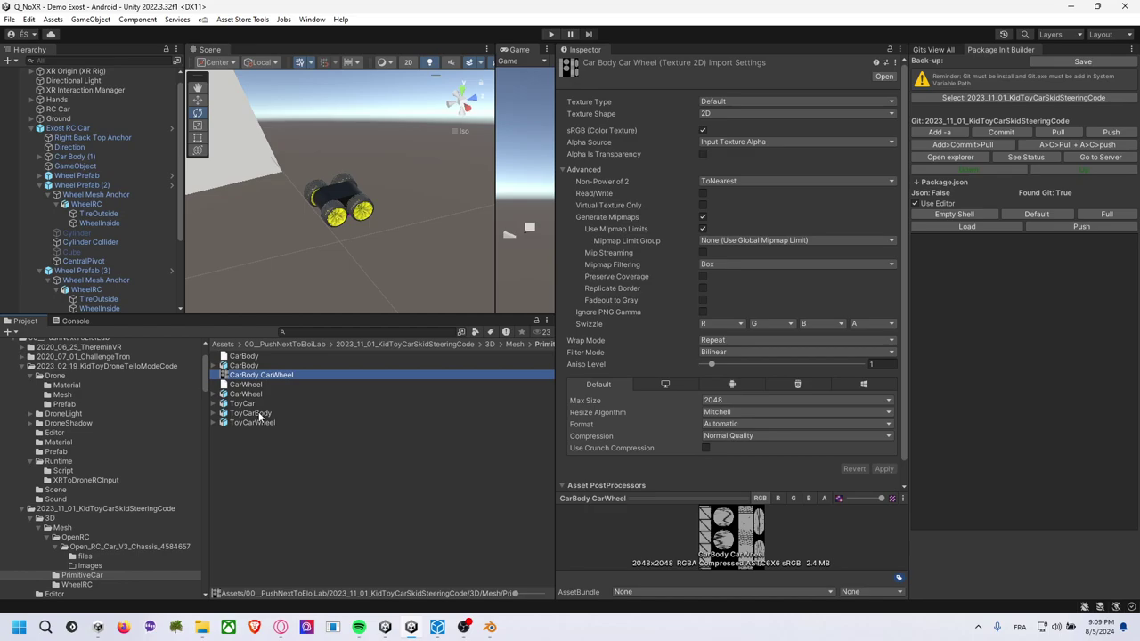
Create an empty object in the Hierarchy named Mesh Car Toy.
{"action": "left_click", "coordinate": [33, 130]}
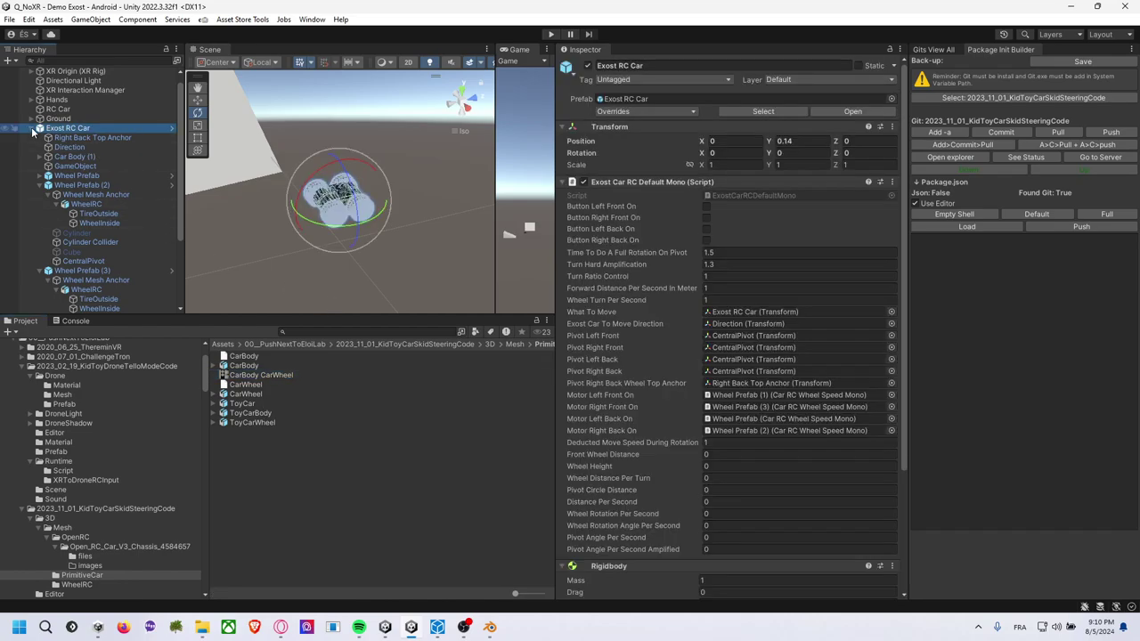
{"action": "left_click", "coordinate": [33, 131]}
{"action": "right_click", "coordinate": [60, 229]}
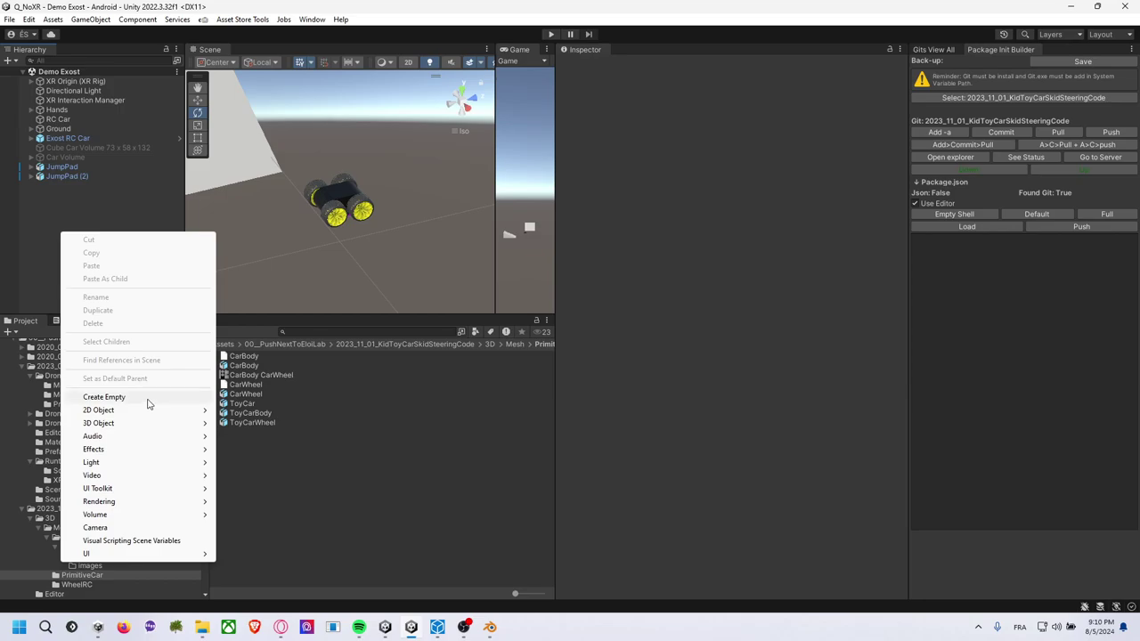
{"action": "left_click", "coordinate": [104, 397]}
{"action": "type", "text": "Graphi"}
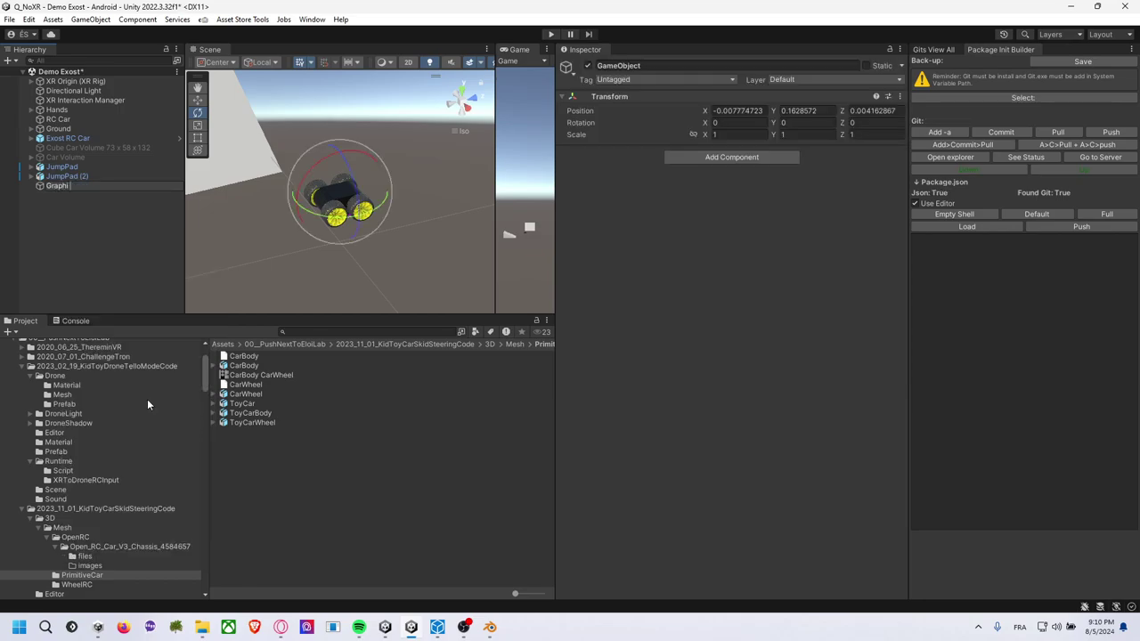
{"action": "key", "text": "ctrl+a"}
{"action": "type", "text": "Mesh Car T"}
{"action": "type", "text": "oy"}
{"action": "key", "text": "Return"}
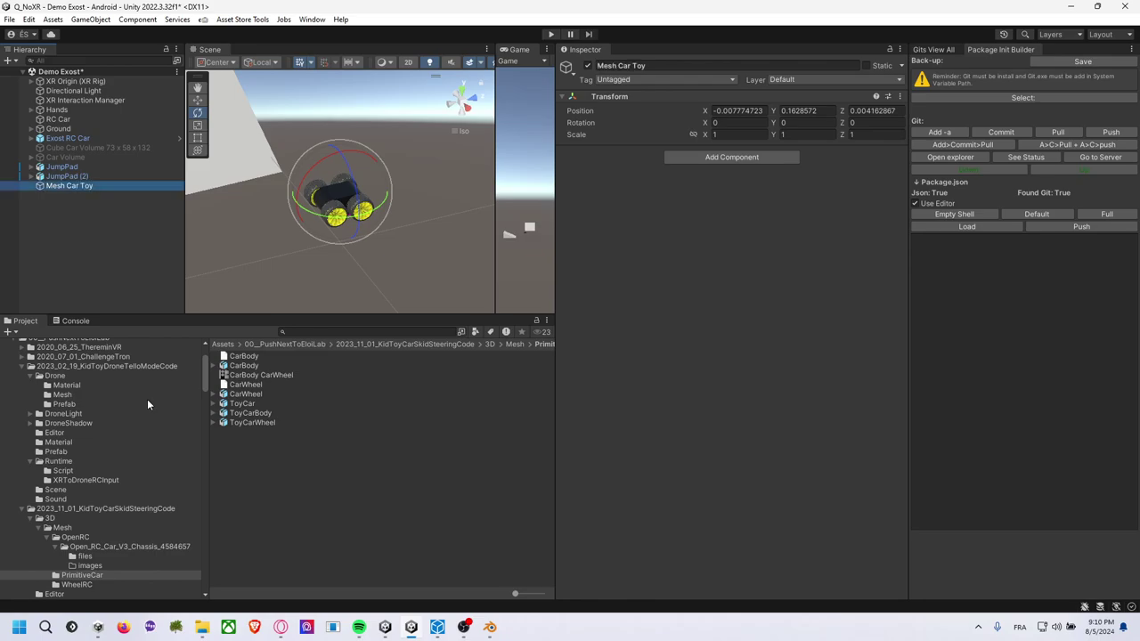
Raise Mesh Car Toy to Z 0.239 with the Move tool.
{"action": "left_click", "coordinate": [110, 194]}
{"action": "left_click", "coordinate": [97, 186]}
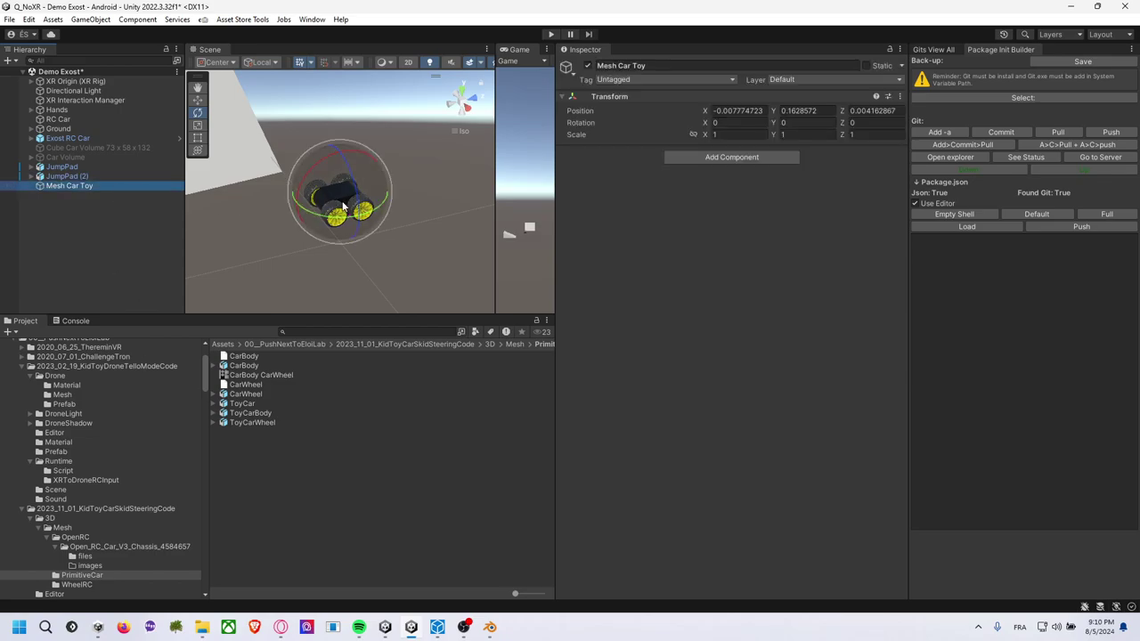
{"action": "left_click", "coordinate": [201, 101]}
{"action": "left_click_drag", "start_coordinate": [353, 170], "coordinate": [447, 205]}
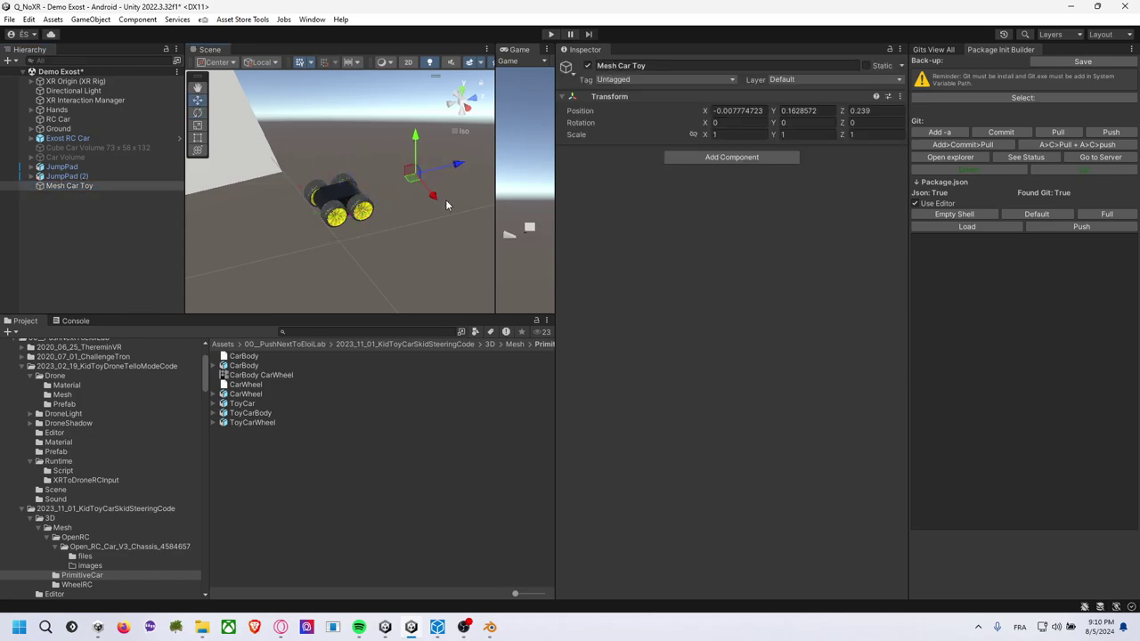
{"action": "middle_click_drag", "start_coordinate": [447, 205], "coordinate": [391, 238]}
Bring the ToyCarBody model into the scene as a child of Mesh Car Toy.
{"action": "left_click_drag", "start_coordinate": [253, 413], "coordinate": [91, 187]}
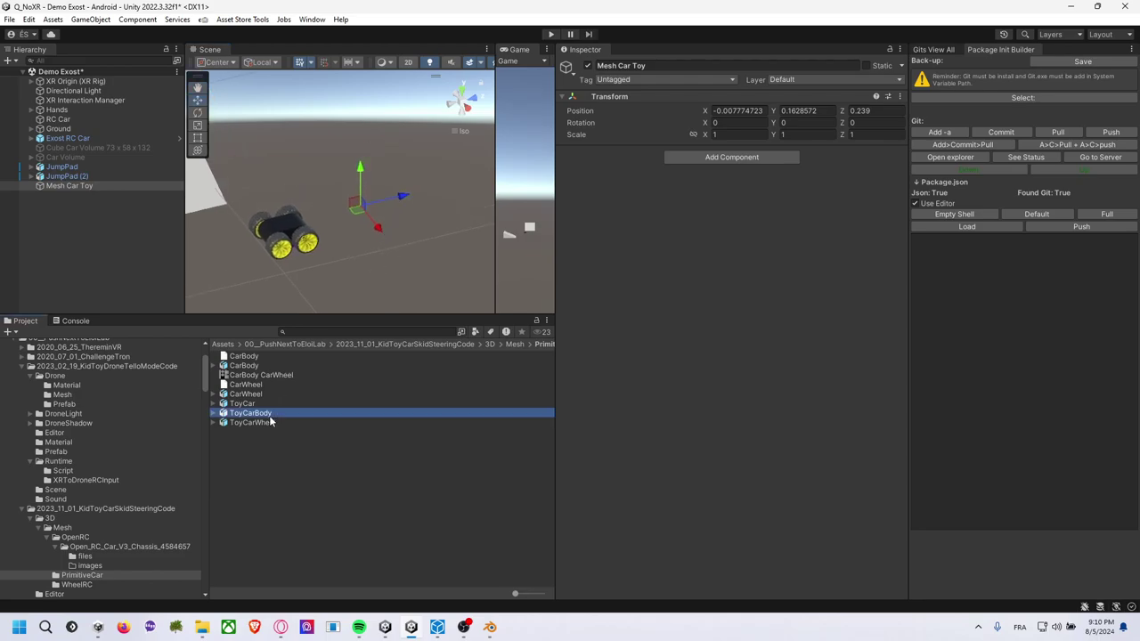
{"action": "left_click", "coordinate": [90, 188]}
{"action": "left_click", "coordinate": [90, 195]}
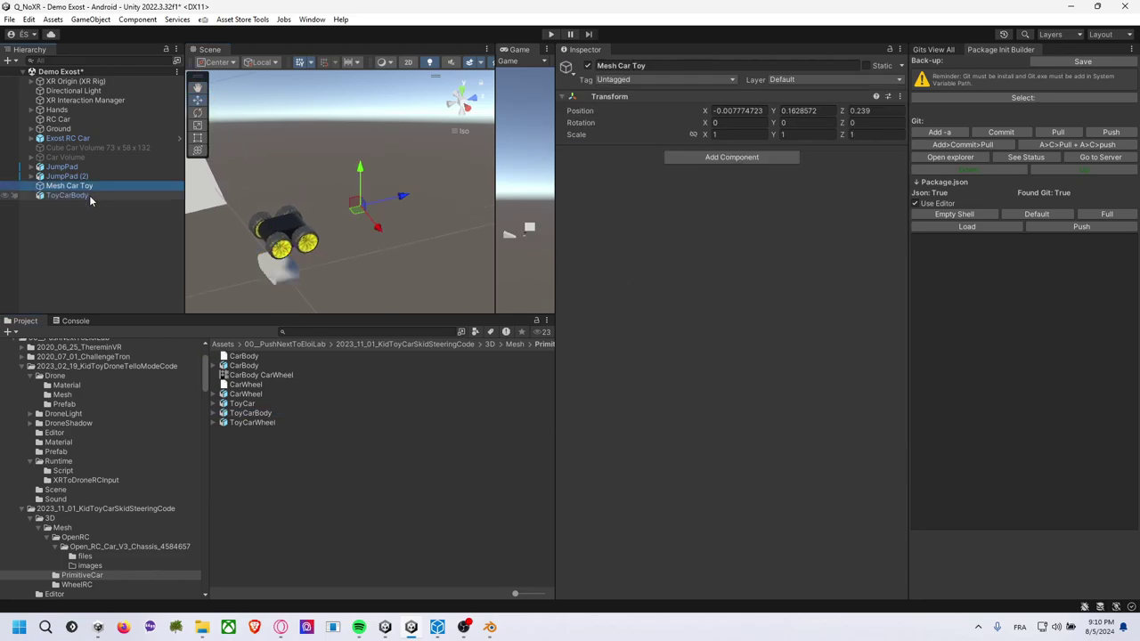
{"action": "left_click_drag", "start_coordinate": [89, 196], "coordinate": [95, 187]}
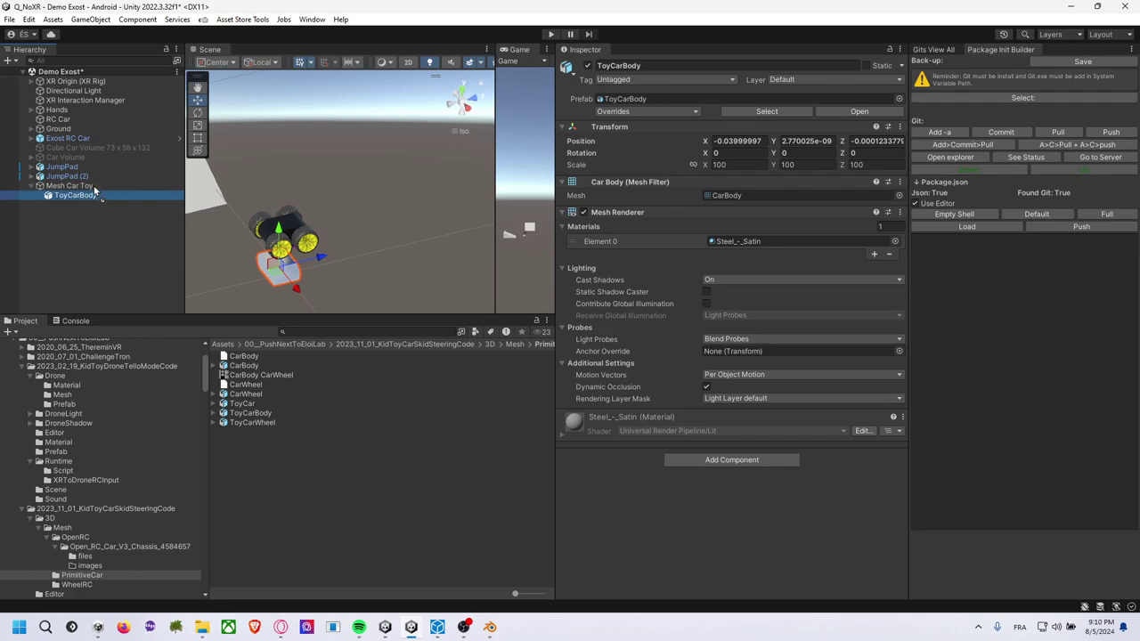
Reset ToyCarBody's position to 0, 0, 0.
{"action": "left_click", "coordinate": [735, 141]}
{"action": "left_click", "coordinate": [808, 130]}
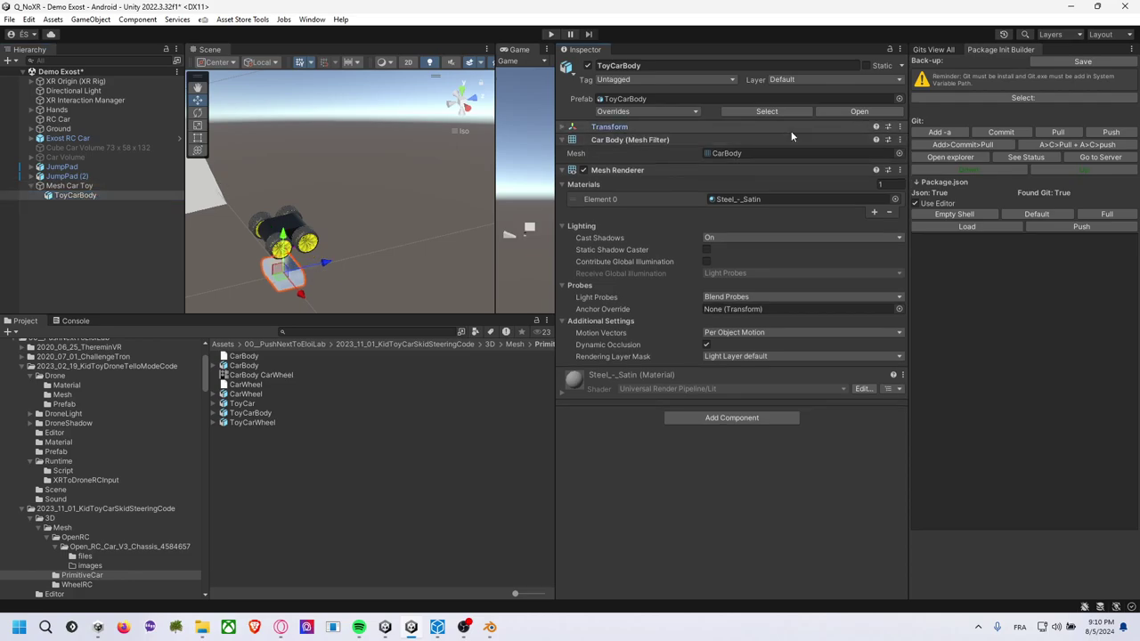
{"action": "left_click", "coordinate": [791, 129]}
{"action": "type", "text": "0"}
{"action": "key", "text": "Tab"}
{"action": "type", "text": "0"}
{"action": "key", "text": "Tab"}
{"action": "type", "text": "0"}
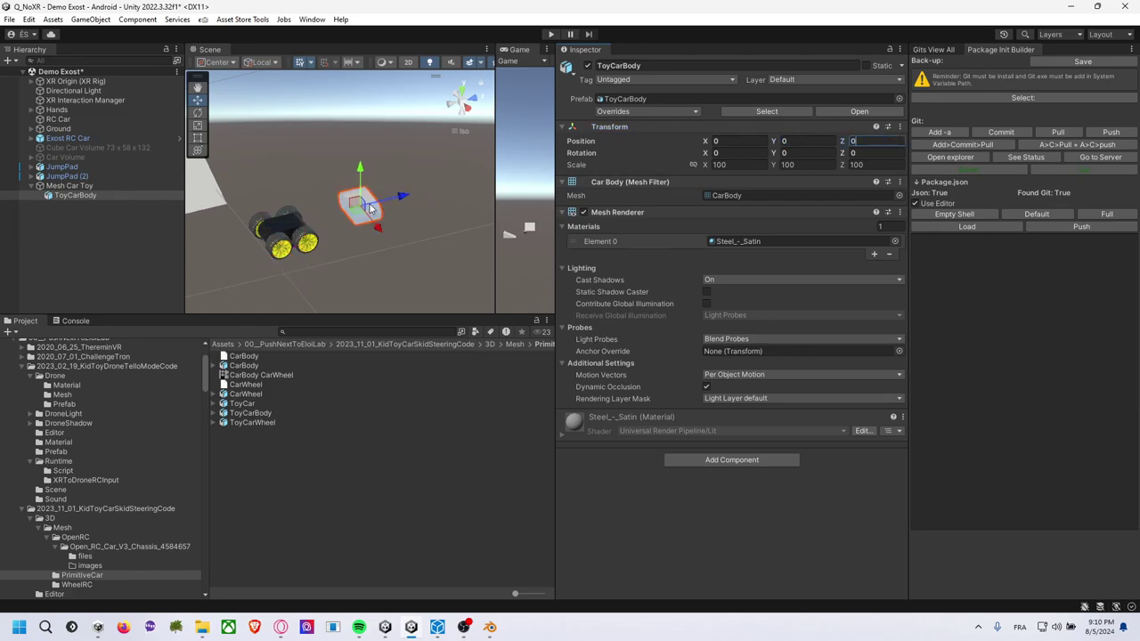
{"action": "left_click", "coordinate": [134, 184]}
{"action": "left_click", "coordinate": [129, 195]}
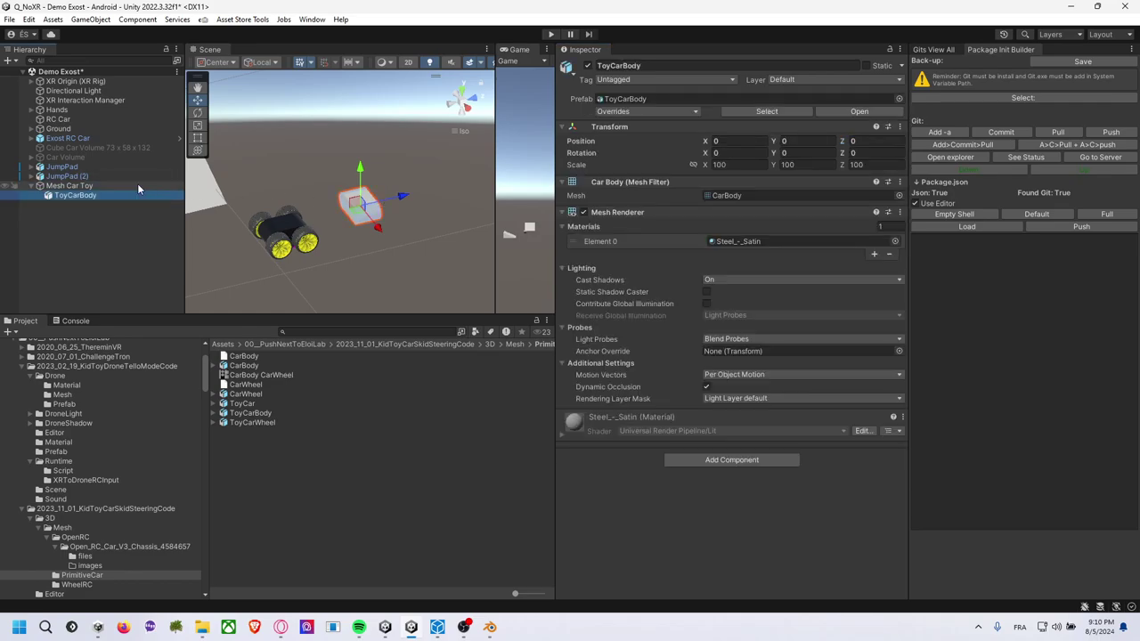
{"action": "left_click", "coordinate": [137, 184]}
{"action": "key", "text": "alt+Tab"}
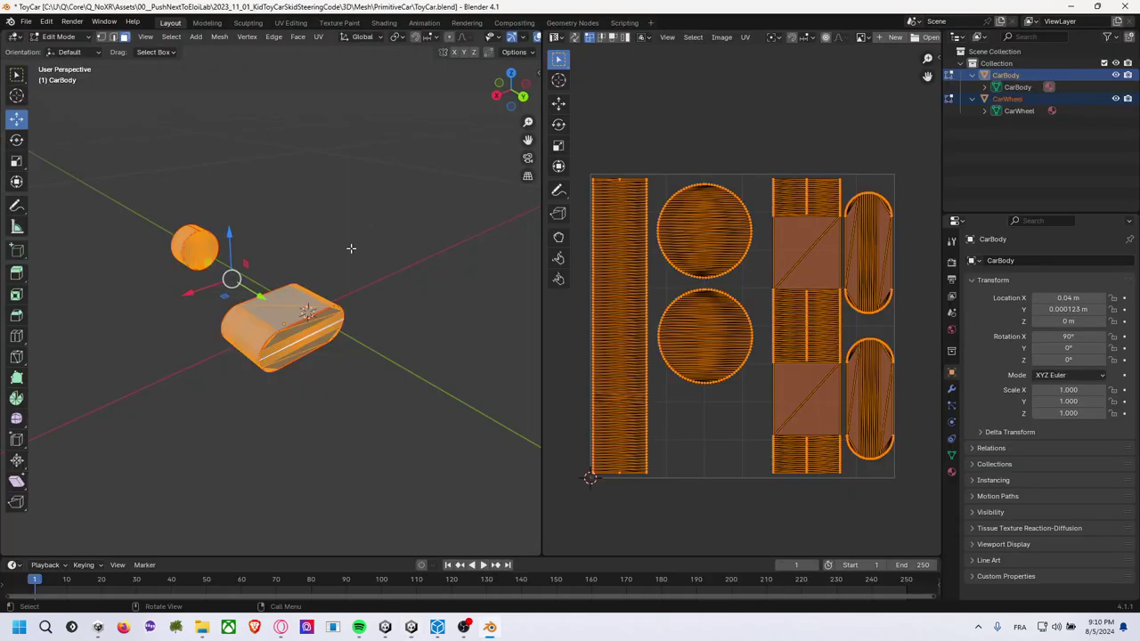
Orbit around CarBody in Object Mode, then return to Edit Mode on the body mesh.
{"action": "left_click", "coordinate": [351, 249]}
{"action": "left_click", "coordinate": [75, 40]}
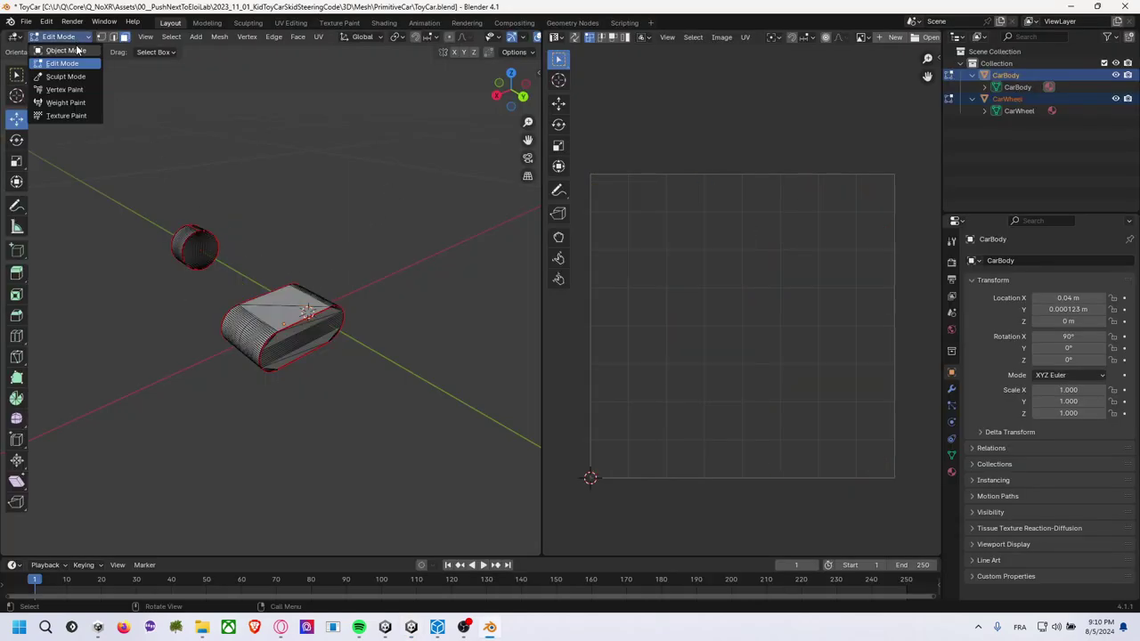
{"action": "left_click", "coordinate": [65, 50]}
{"action": "left_click", "coordinate": [295, 328]}
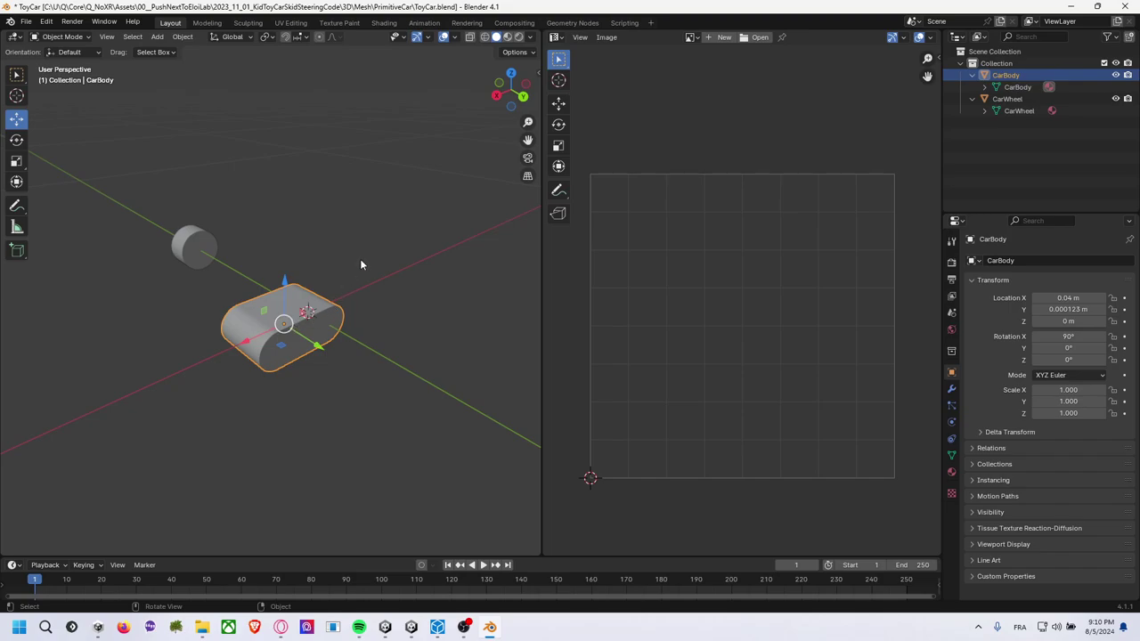
{"action": "middle_click_drag", "start_coordinate": [360, 259], "coordinate": [365, 299]}
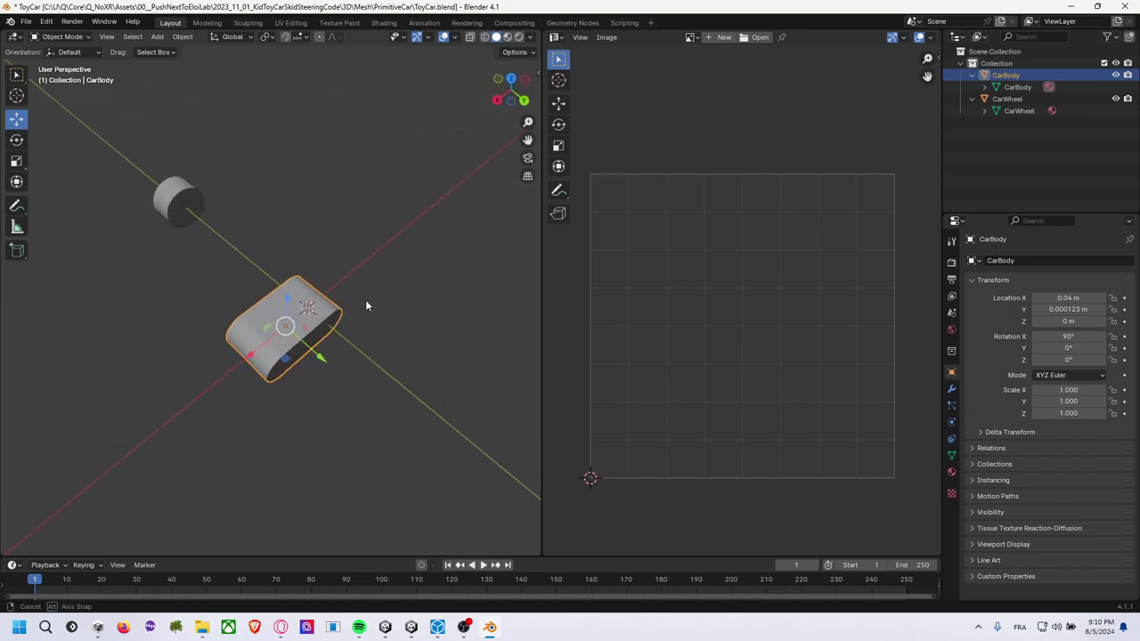
{"action": "left_click", "coordinate": [86, 40]}
{"action": "left_click", "coordinate": [83, 62]}
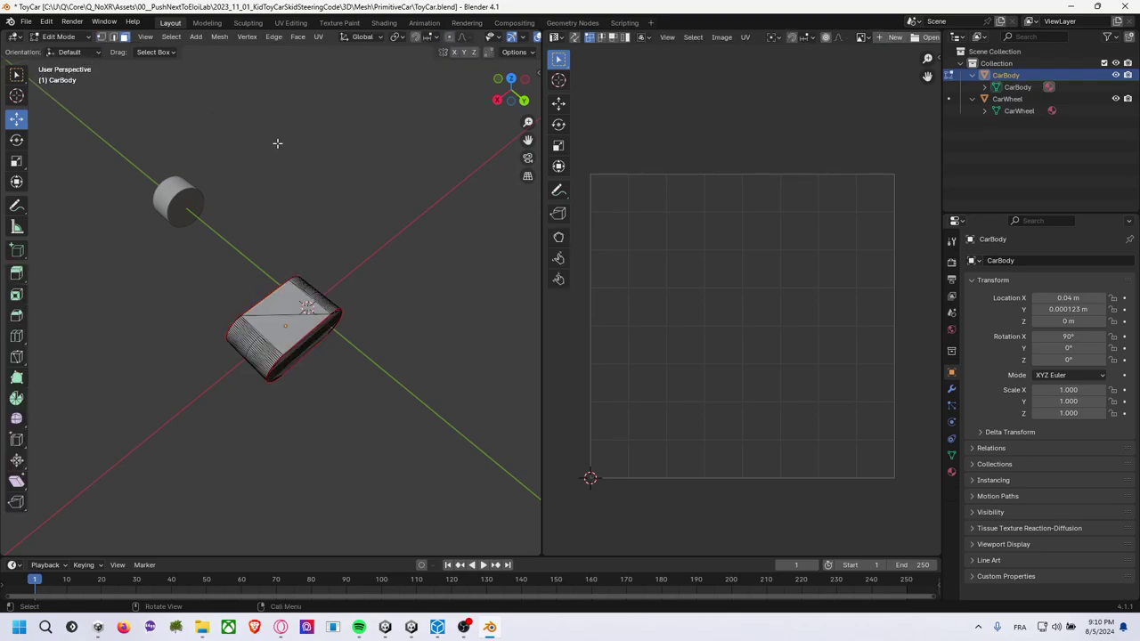
{"action": "key", "text": "alt+Tab"}
{"action": "left_click", "coordinate": [106, 197]}
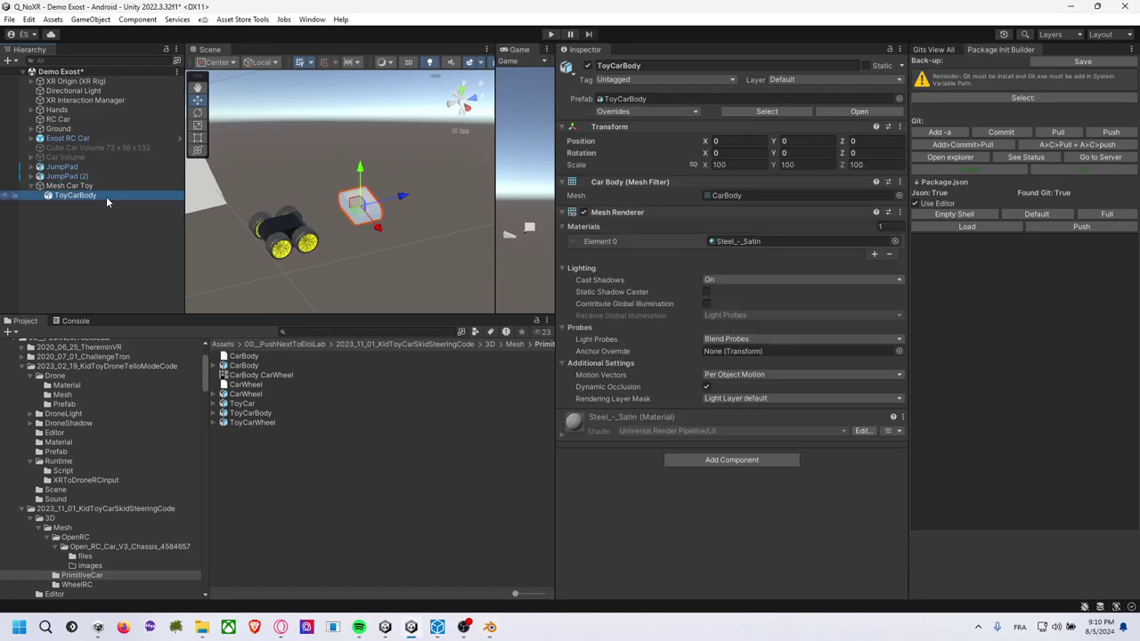
{"action": "key", "text": "alt+Tab"}
Try rotating the whole body mesh 90° about Z and inspect the result.
{"action": "key", "text": "a"}
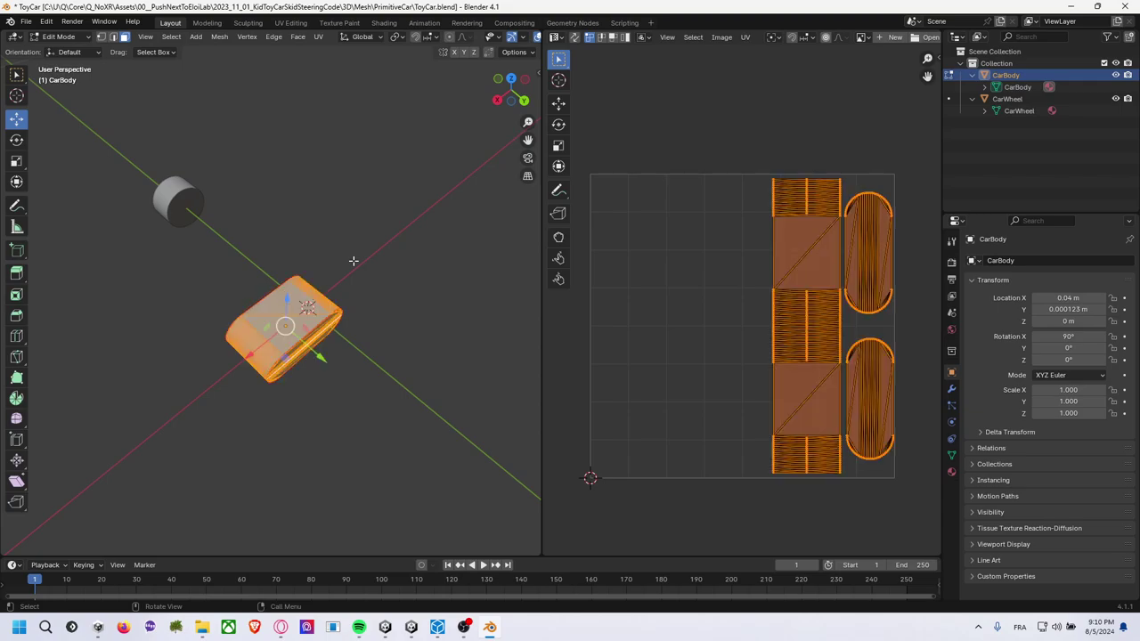
{"action": "key", "text": "r"}
{"action": "key", "text": "x"}
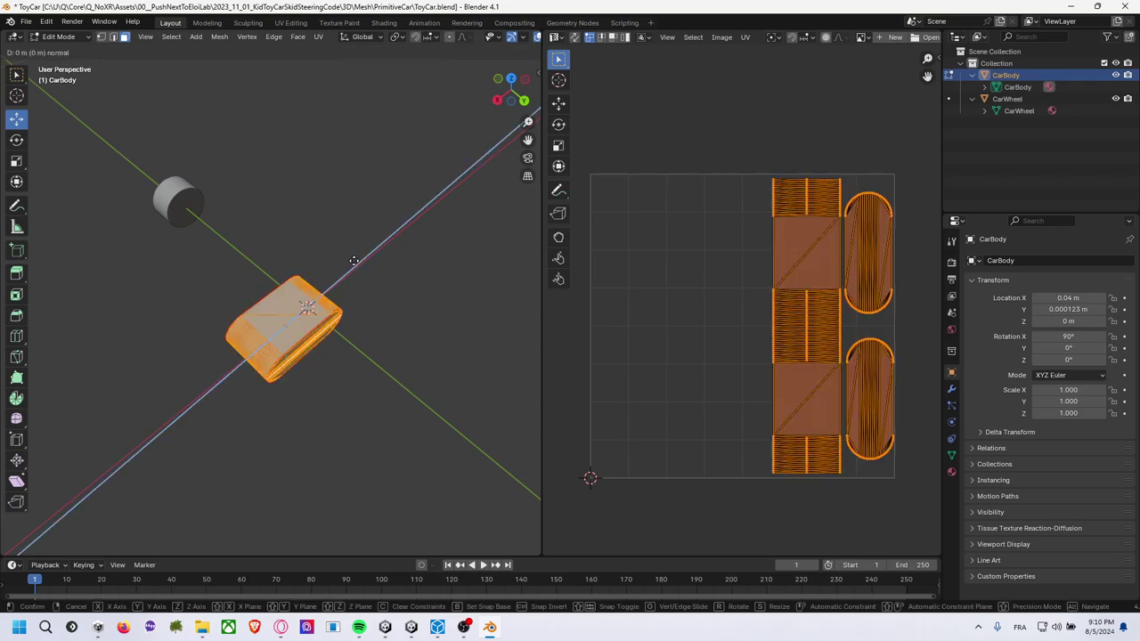
{"action": "key", "text": "x"}
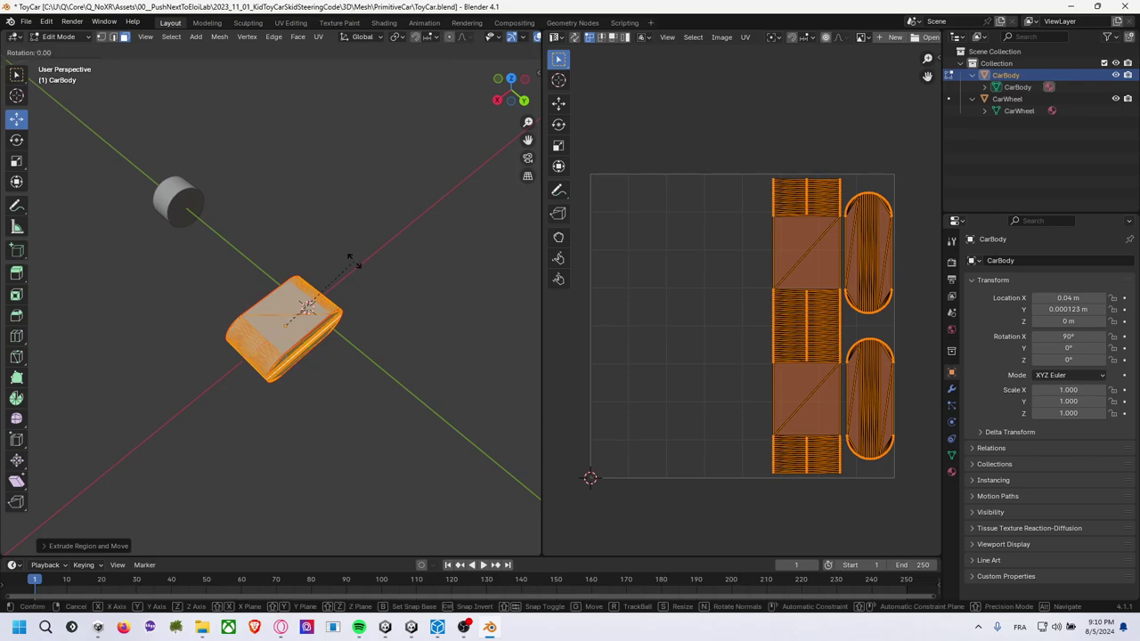
{"action": "type", "text": "z"}
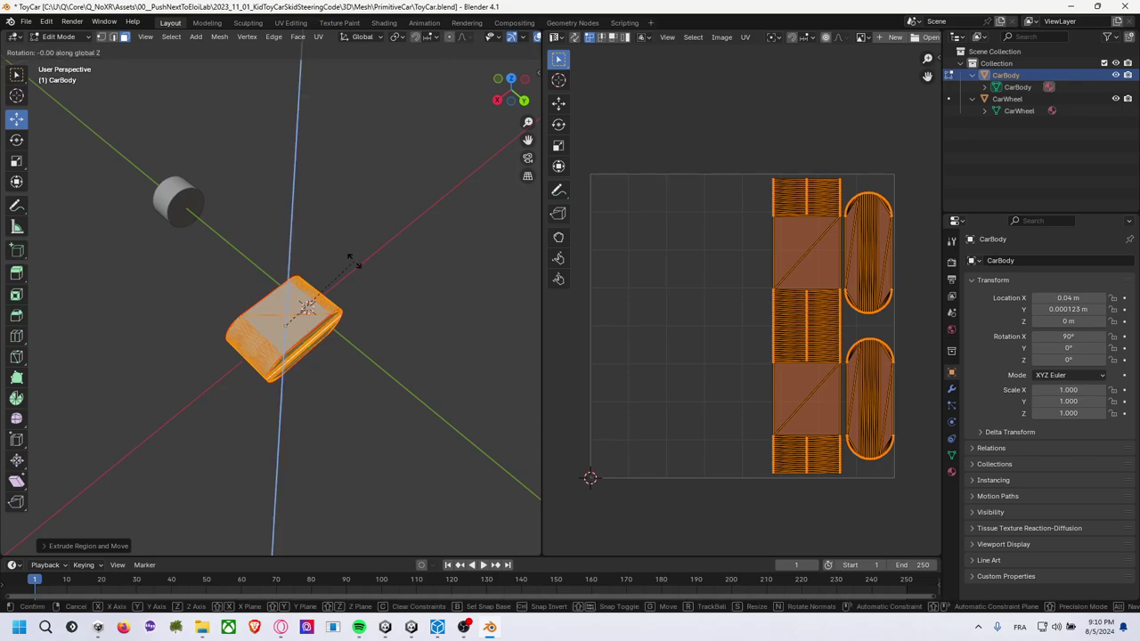
{"action": "type", "text": "900"}
{"action": "key", "text": "BackSpace"}
{"action": "key", "text": "Return"}
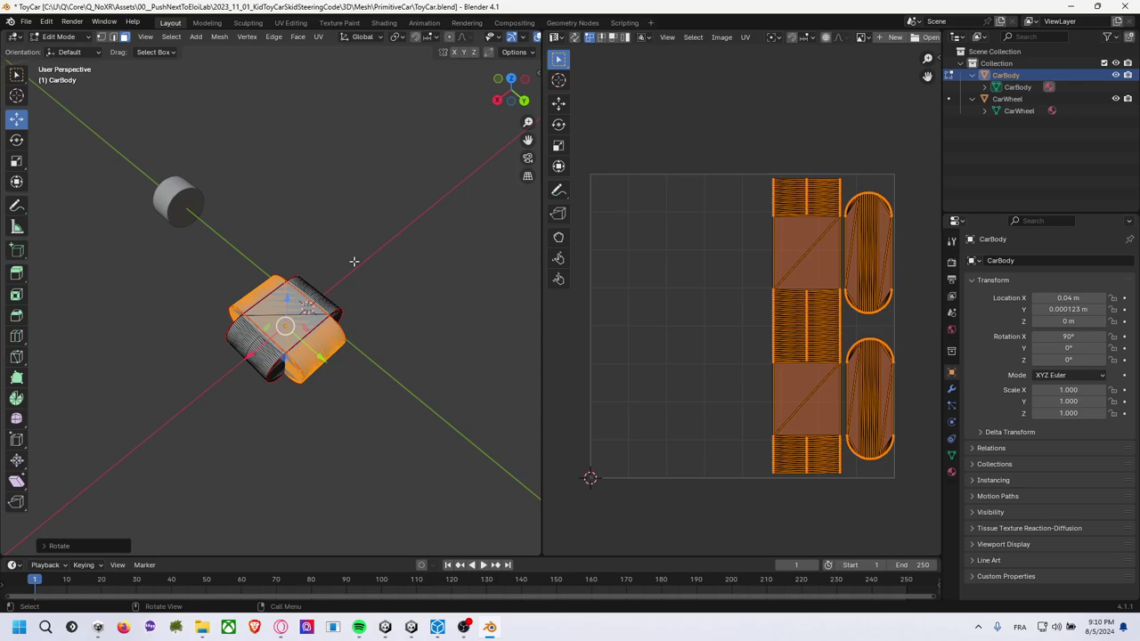
{"action": "middle_click_drag", "start_coordinate": [377, 325], "coordinate": [364, 292]}
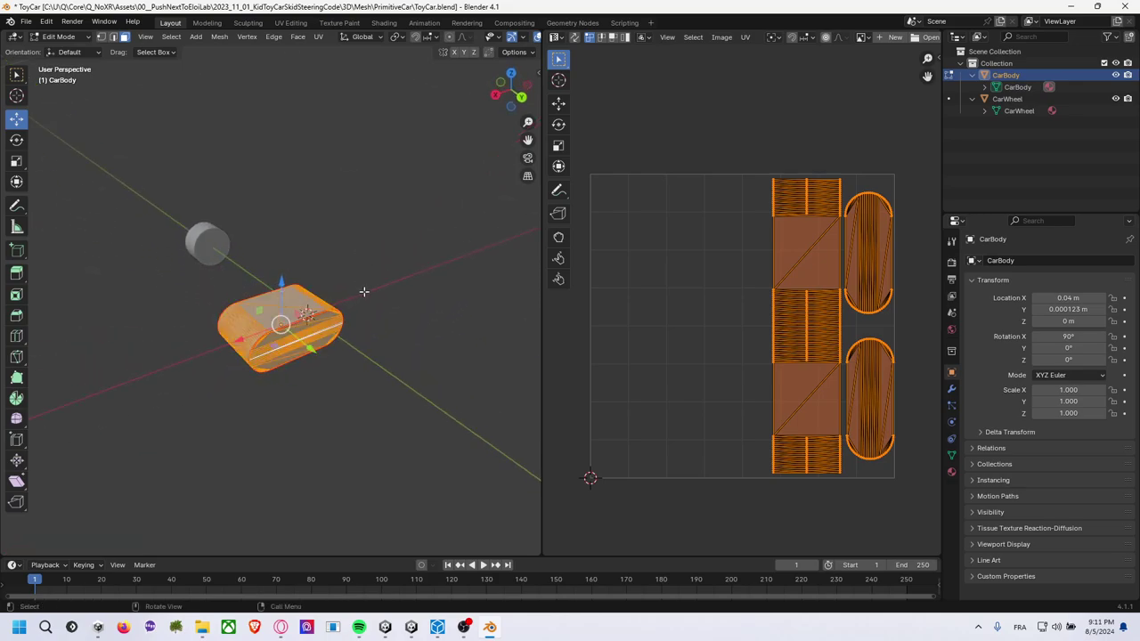
{"action": "key", "text": "shift+d"}
{"action": "key", "text": "Escape"}
Reselect the whole body mesh, rotate it 90° about global Z, and save ToyCar.blend.
{"action": "key", "text": "alt+a"}
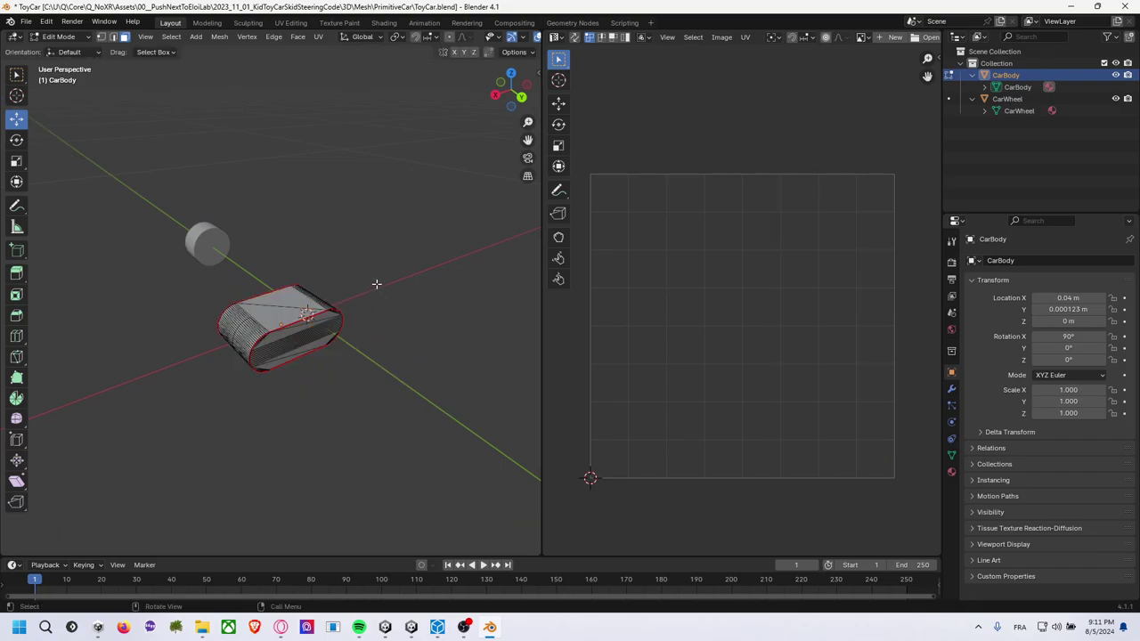
{"action": "key", "text": "a"}
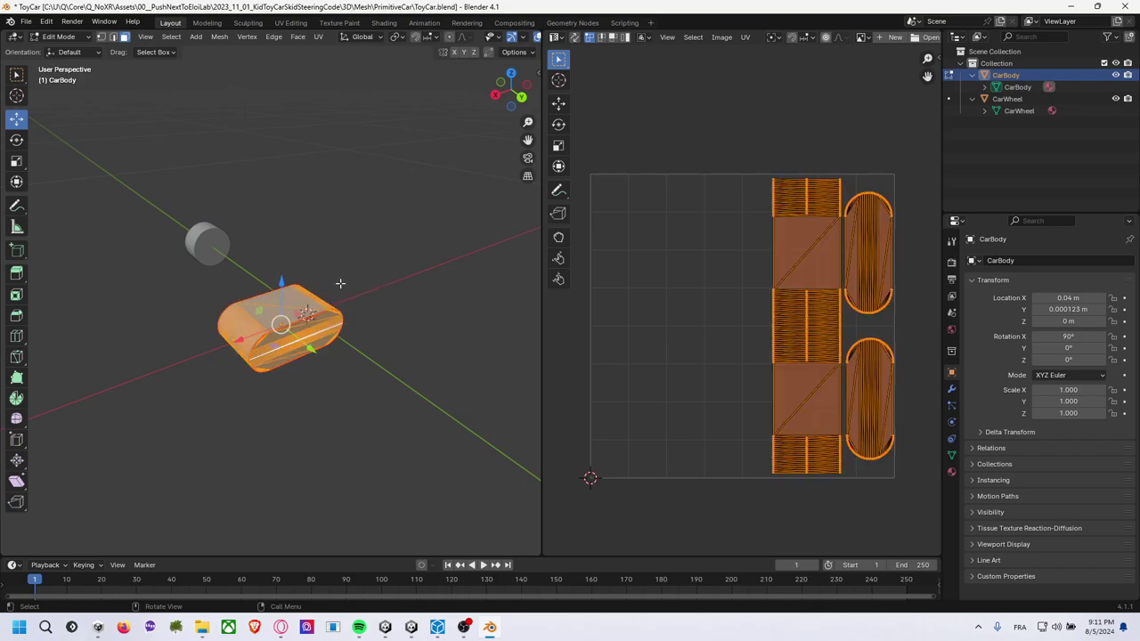
{"action": "key", "text": "r"}
{"action": "type", "text": "z"}
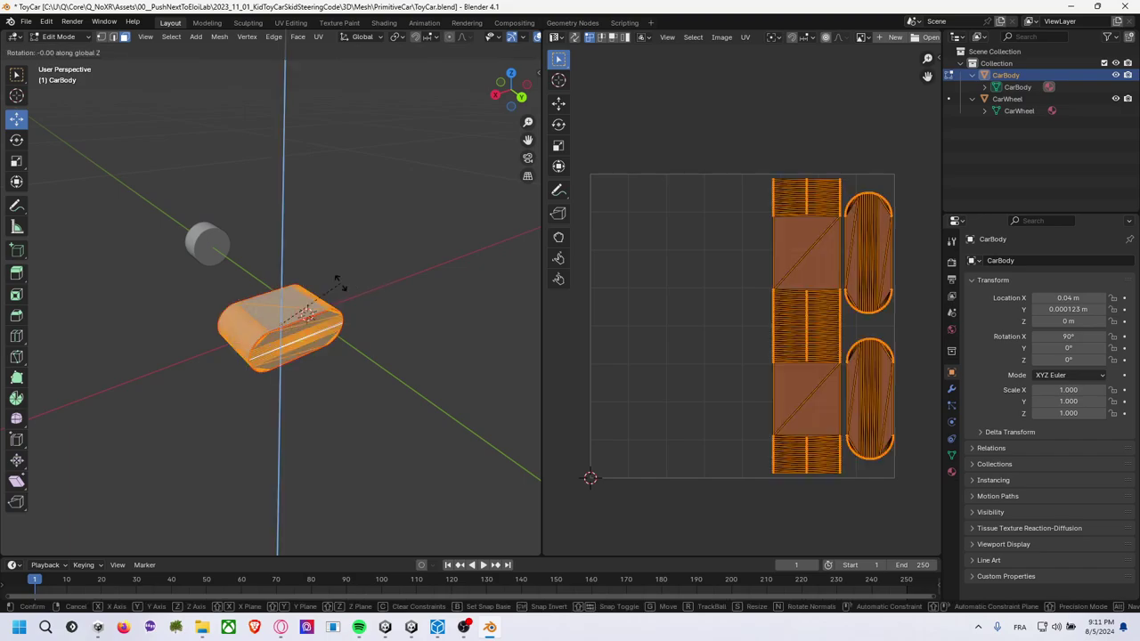
{"action": "type", "text": "90"}
{"action": "key", "text": "Return"}
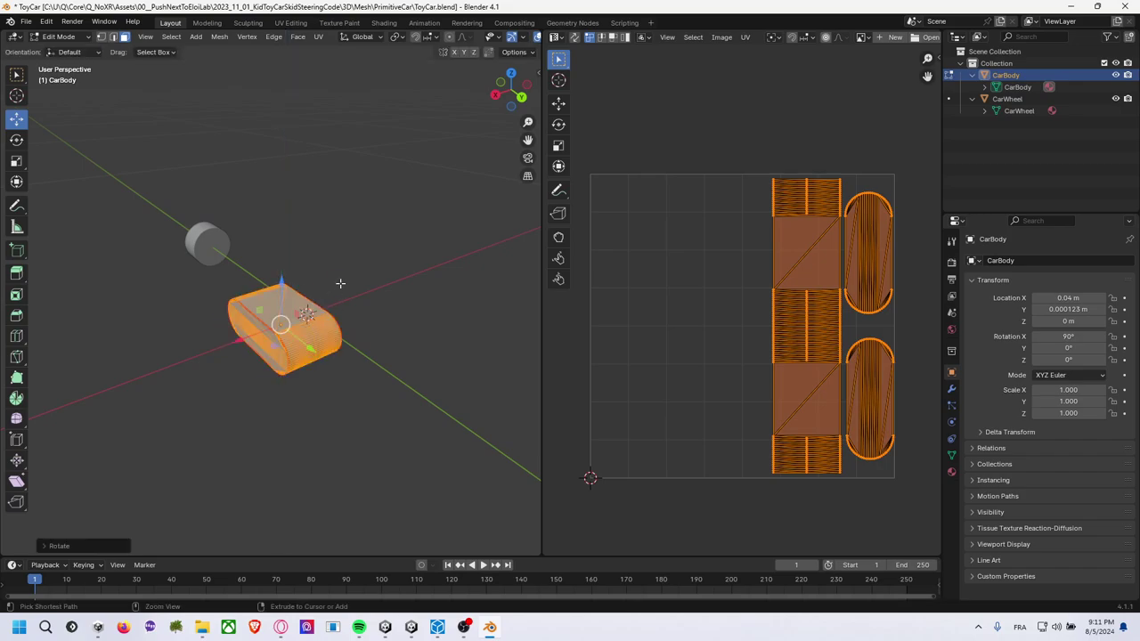
{"action": "key", "text": "ctrl+s"}
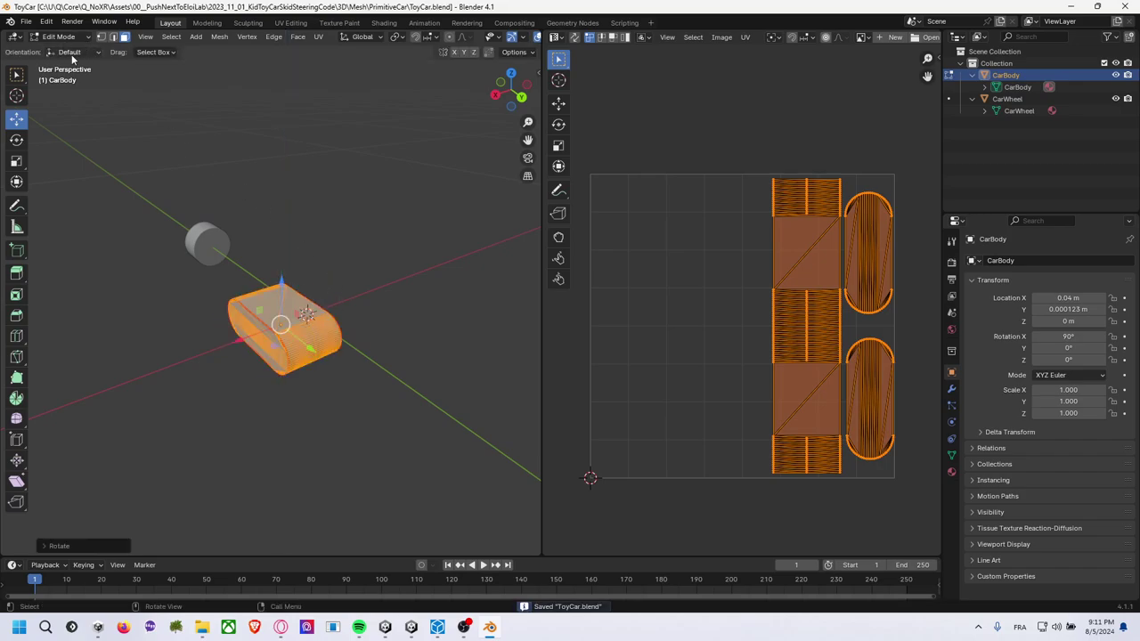
Re-export the rotated car body over ToyCarBody.fbx.
{"action": "left_click", "coordinate": [25, 21]}
{"action": "mouse_move", "coordinate": [46, 201]}
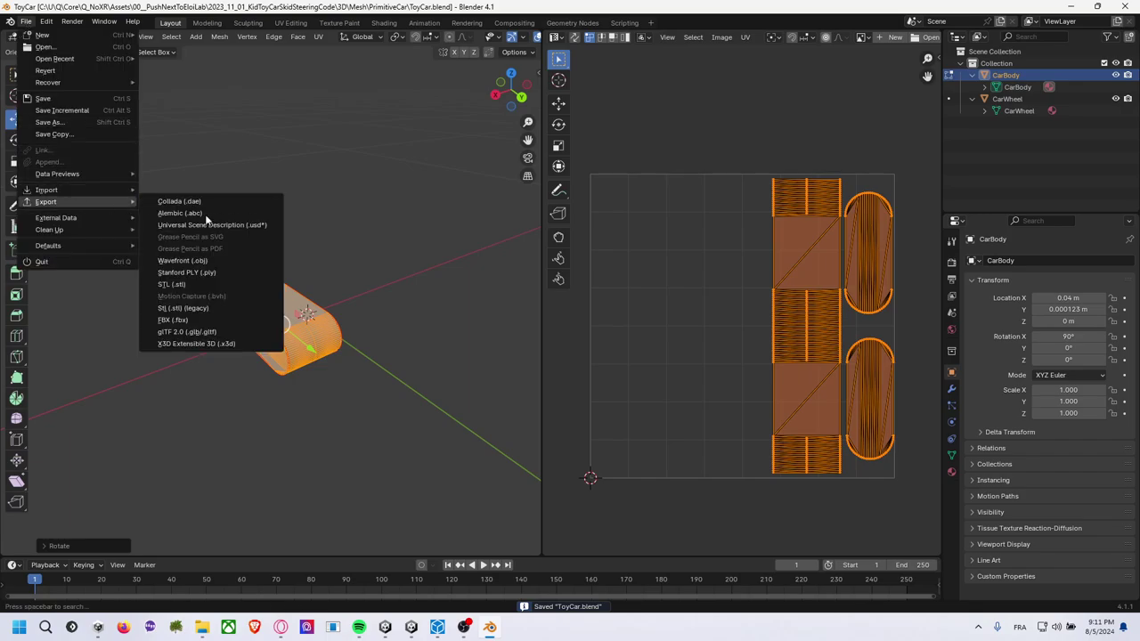
{"action": "left_click", "coordinate": [206, 322]}
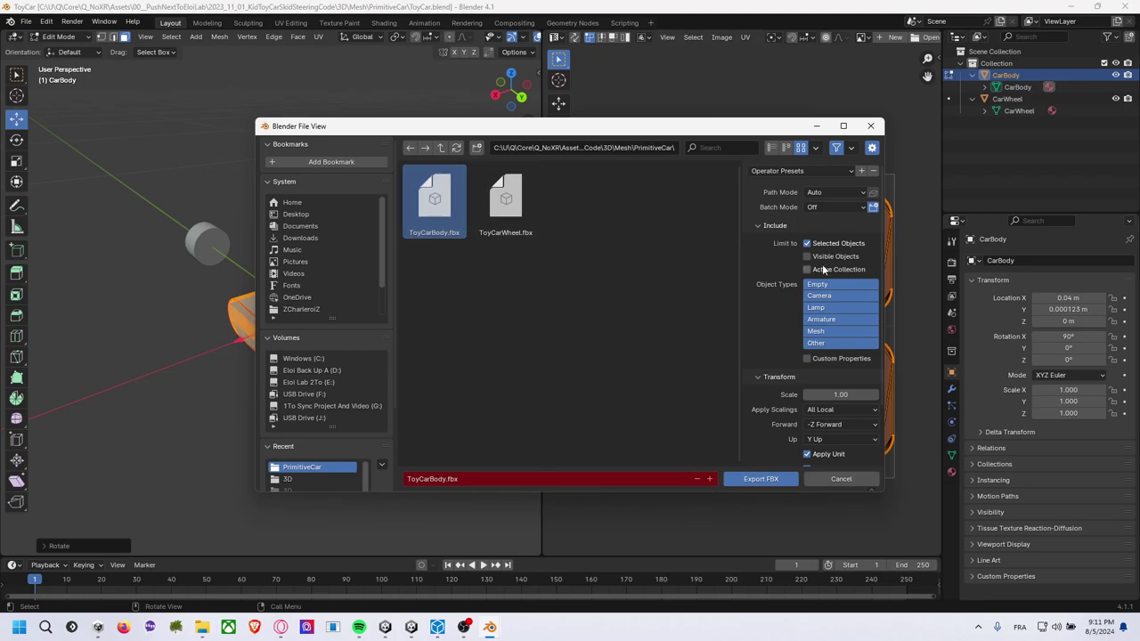
{"action": "left_click", "coordinate": [780, 479]}
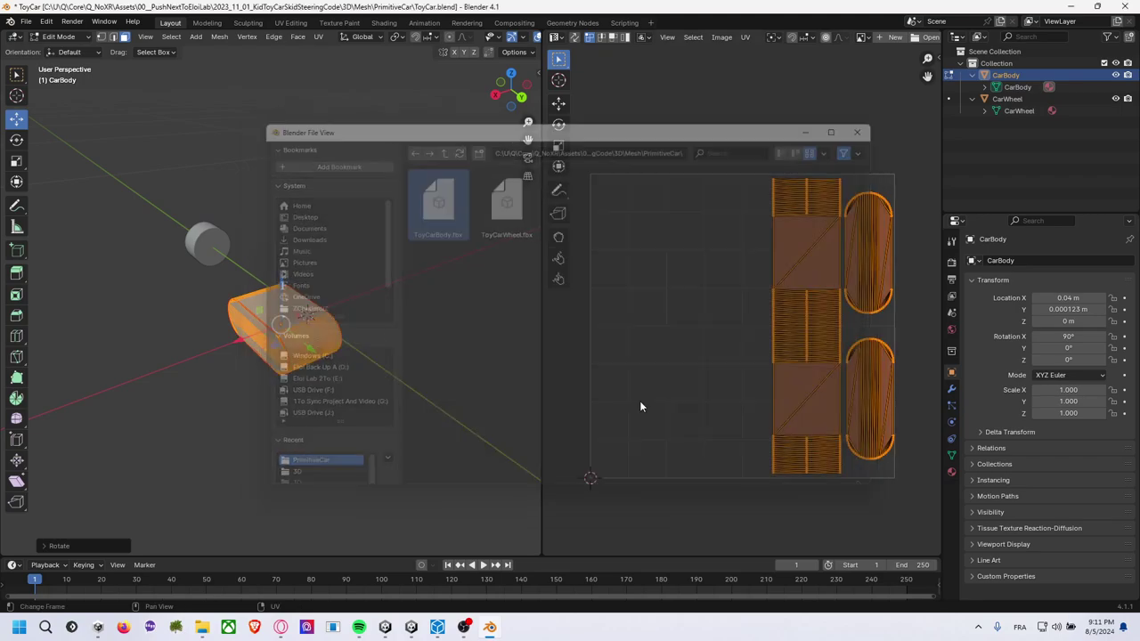
{"action": "key", "text": "alt+Tab"}
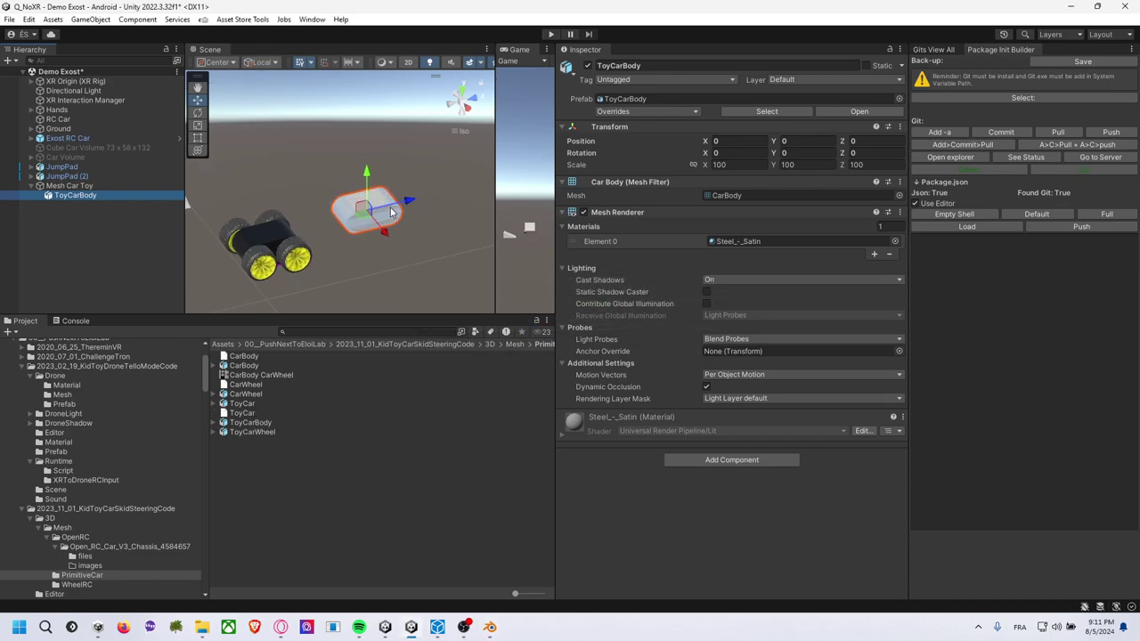
Apply the CarBody CarWheel material to the car body and add ToyCarWheel under Mesh Car Toy.
{"action": "key", "text": "f"}
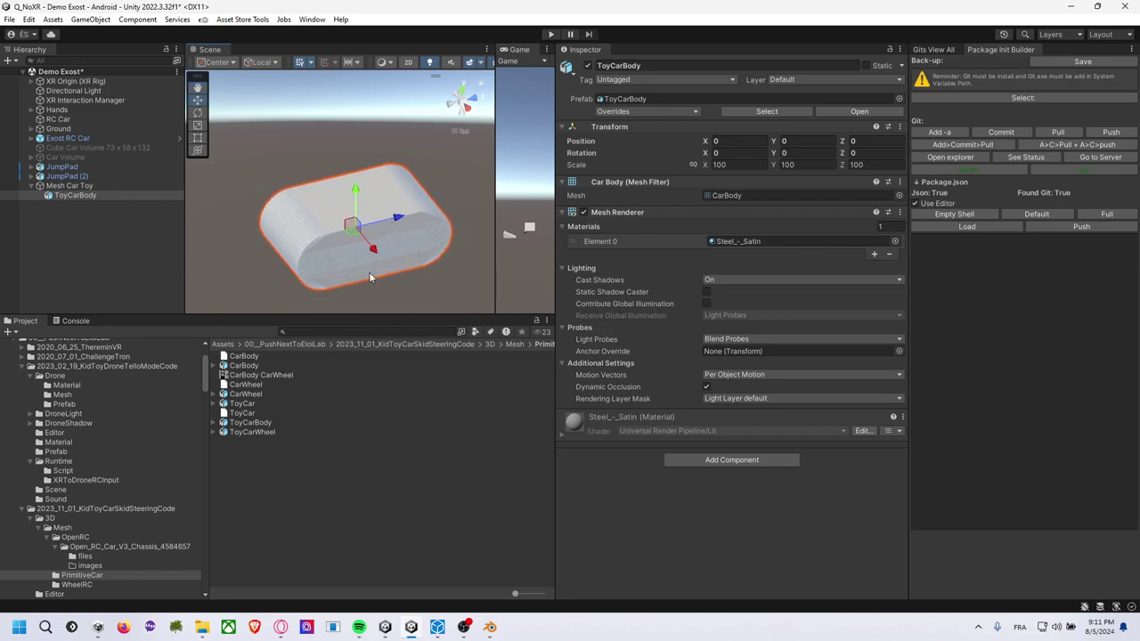
{"action": "left_click_drag", "start_coordinate": [289, 377], "coordinate": [341, 243]}
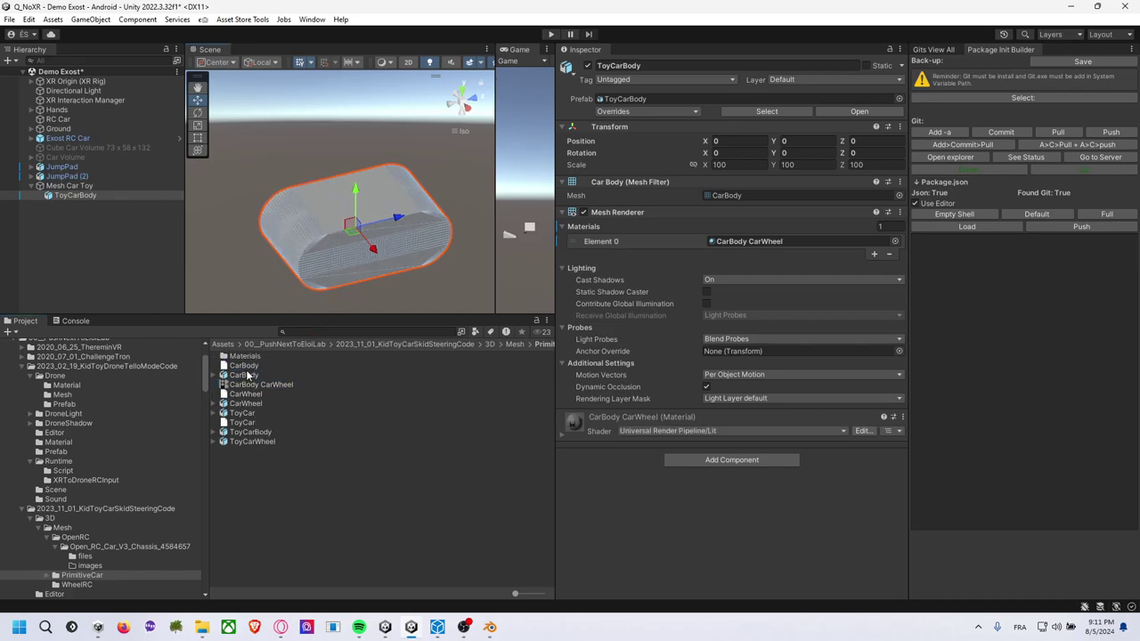
{"action": "left_click", "coordinate": [260, 443]}
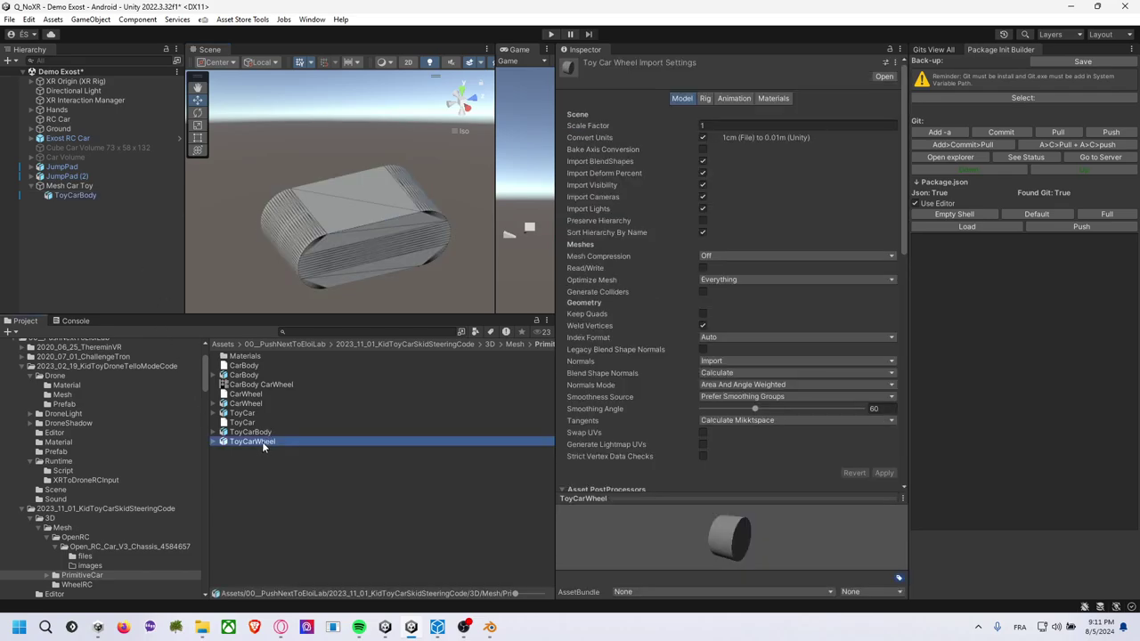
{"action": "left_click_drag", "start_coordinate": [261, 441], "coordinate": [97, 191]}
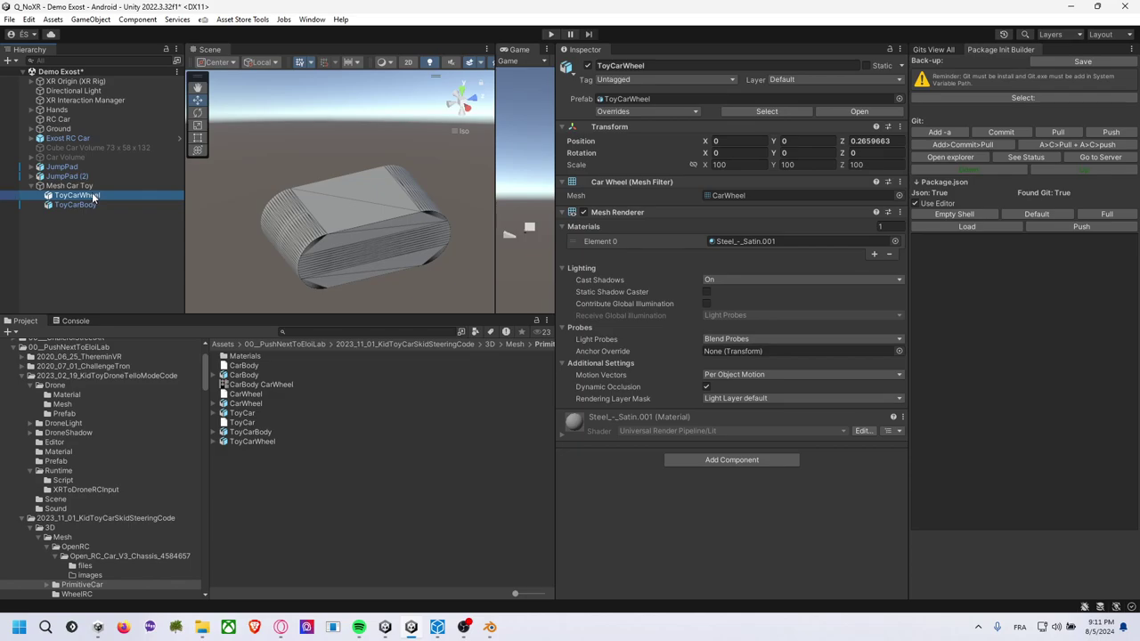
Apply the CarBody CarWheel material to the ToyCarWheel object.
{"action": "left_click", "coordinate": [320, 214]}
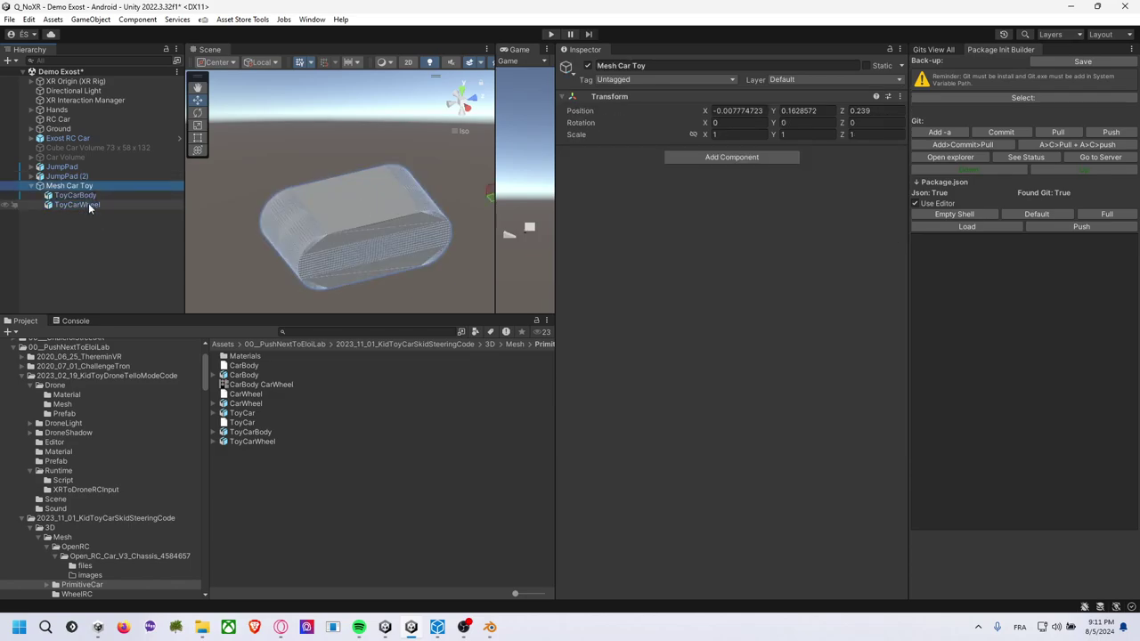
{"action": "left_click", "coordinate": [321, 214]}
{"action": "key", "text": "f"}
{"action": "scroll", "coordinate": [320, 218], "scroll_direction": "down", "scroll_amount": 3}
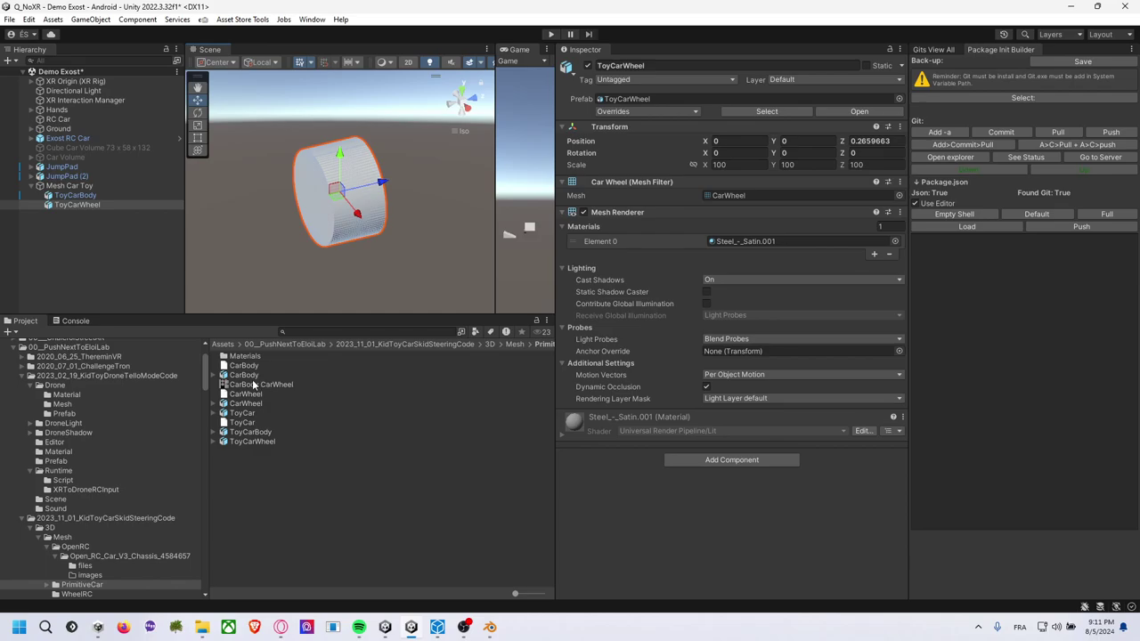
{"action": "scroll", "coordinate": [321, 199], "scroll_direction": "down", "scroll_amount": 2}
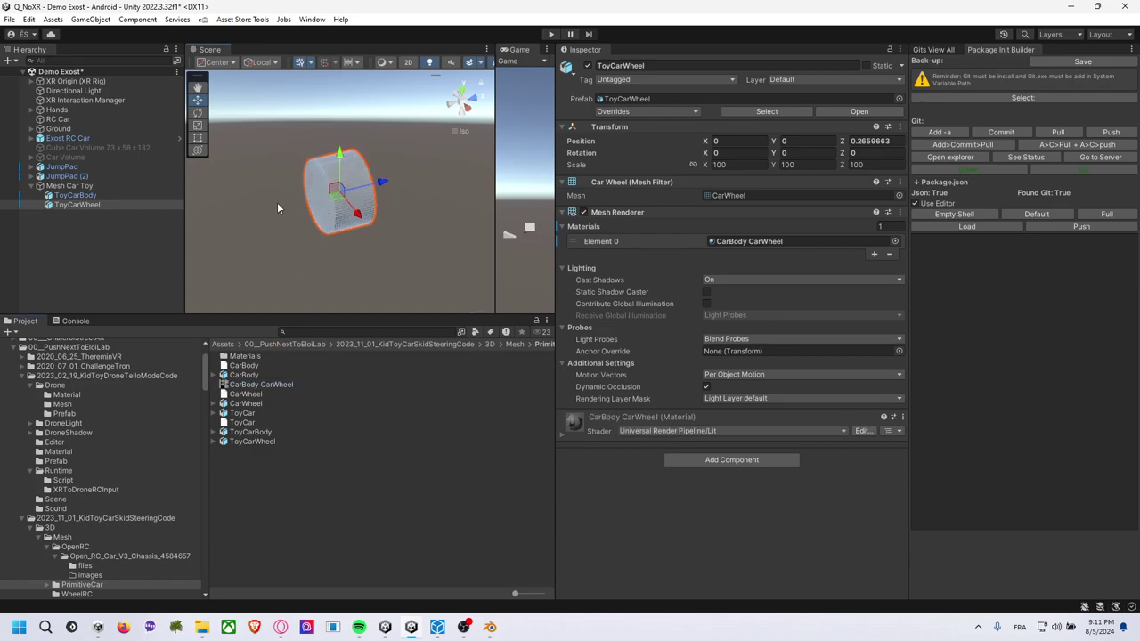
{"action": "middle_click_drag", "start_coordinate": [277, 202], "coordinate": [385, 204]}
{"action": "scroll", "coordinate": [384, 206], "scroll_direction": "down", "scroll_amount": 1}
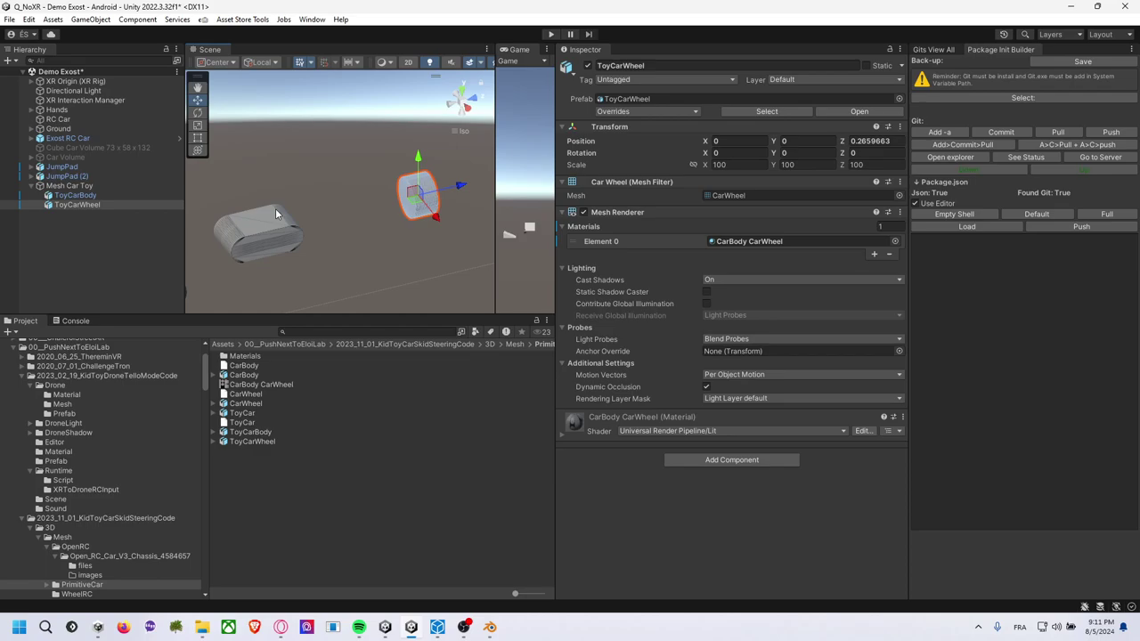
Set the tool handle position to Pivot with ToyCarWheel selected.
{"action": "left_click", "coordinate": [89, 204]}
{"action": "left_click", "coordinate": [90, 195]}
{"action": "left_click", "coordinate": [89, 205]}
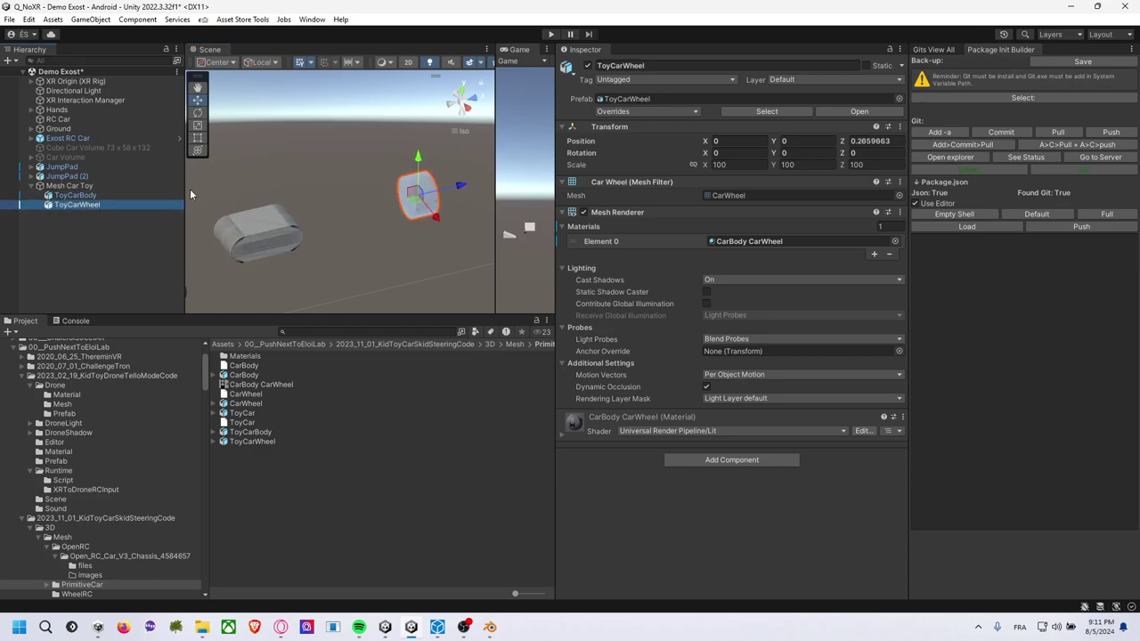
{"action": "left_click", "coordinate": [217, 62]}
{"action": "left_click", "coordinate": [227, 92]}
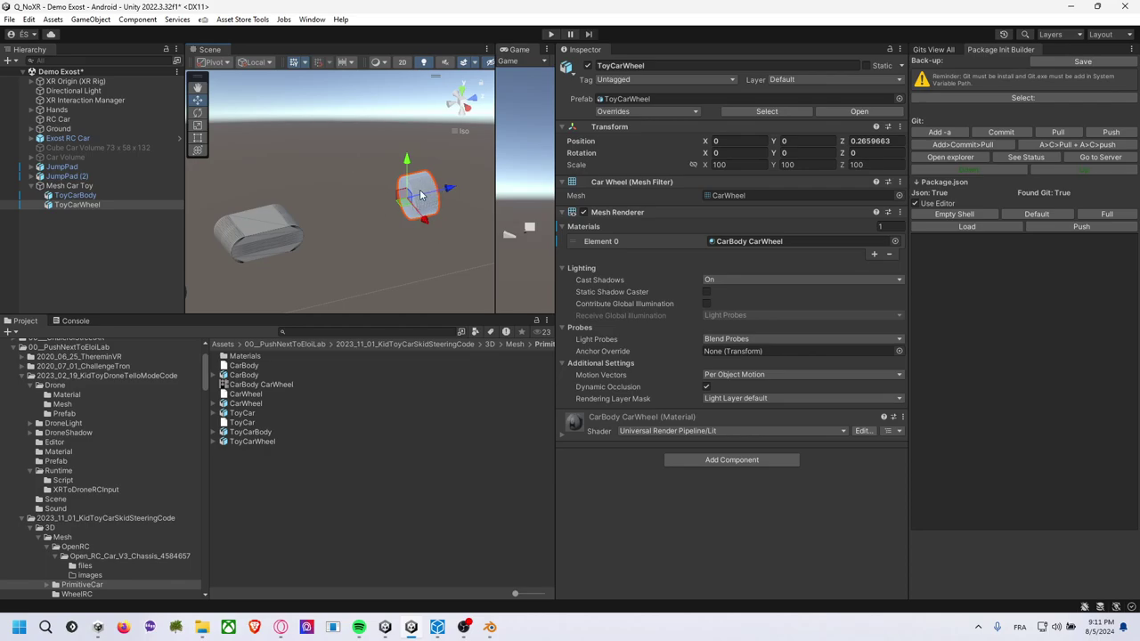
{"action": "key", "text": "alt+Tab"}
{"action": "left_click", "coordinate": [230, 257]}
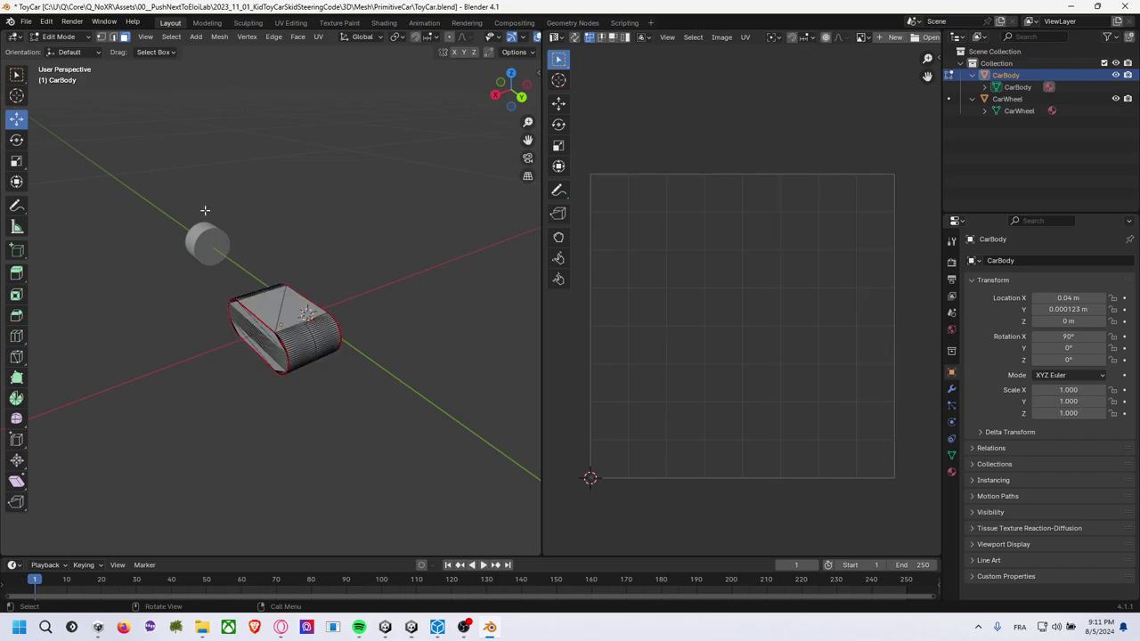
Select CarWheel, rotate its mesh 90° about Z in Edit Mode, and save the file.
{"action": "left_click", "coordinate": [80, 37]}
{"action": "left_click", "coordinate": [66, 50]}
{"action": "left_click", "coordinate": [216, 241]}
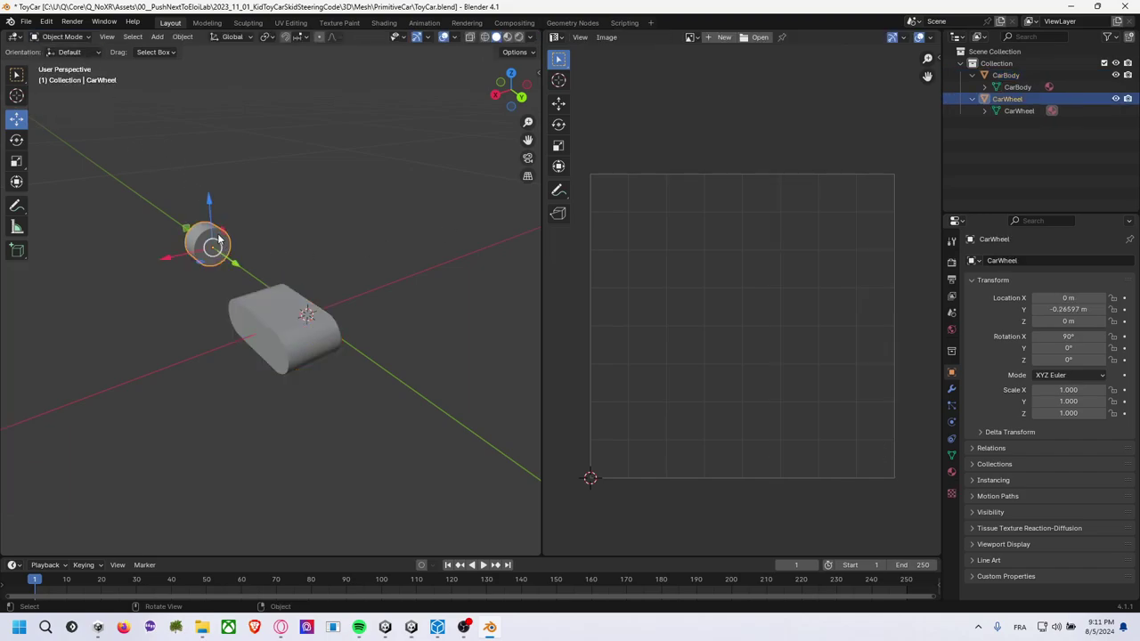
{"action": "left_click", "coordinate": [61, 37]}
{"action": "left_click", "coordinate": [68, 66]}
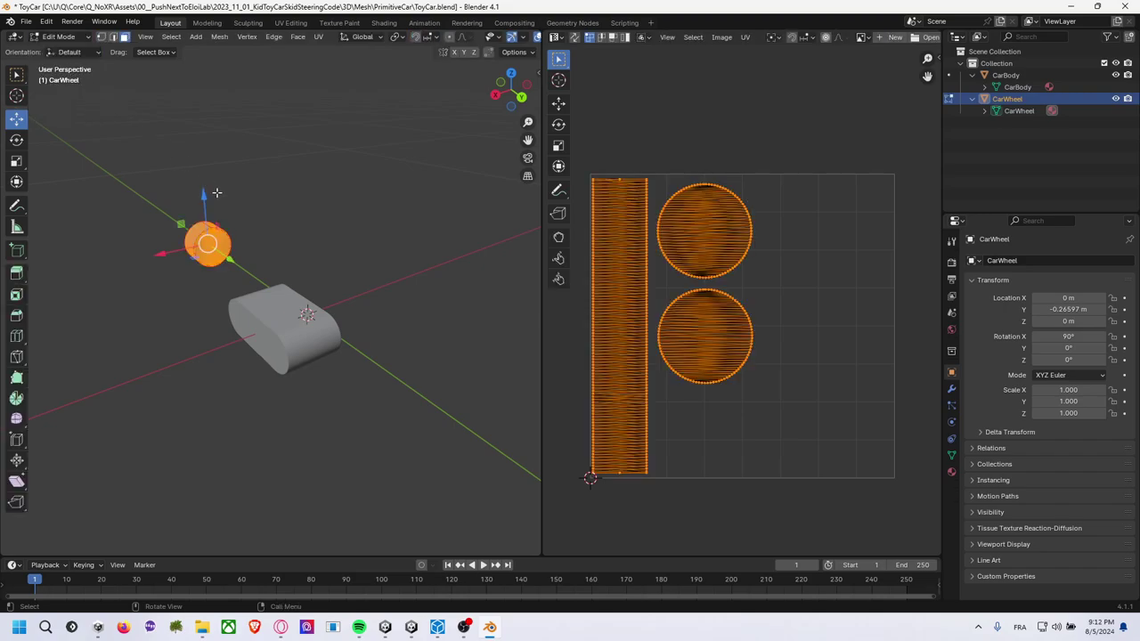
{"action": "key", "text": "r"}
{"action": "type", "text": "z"}
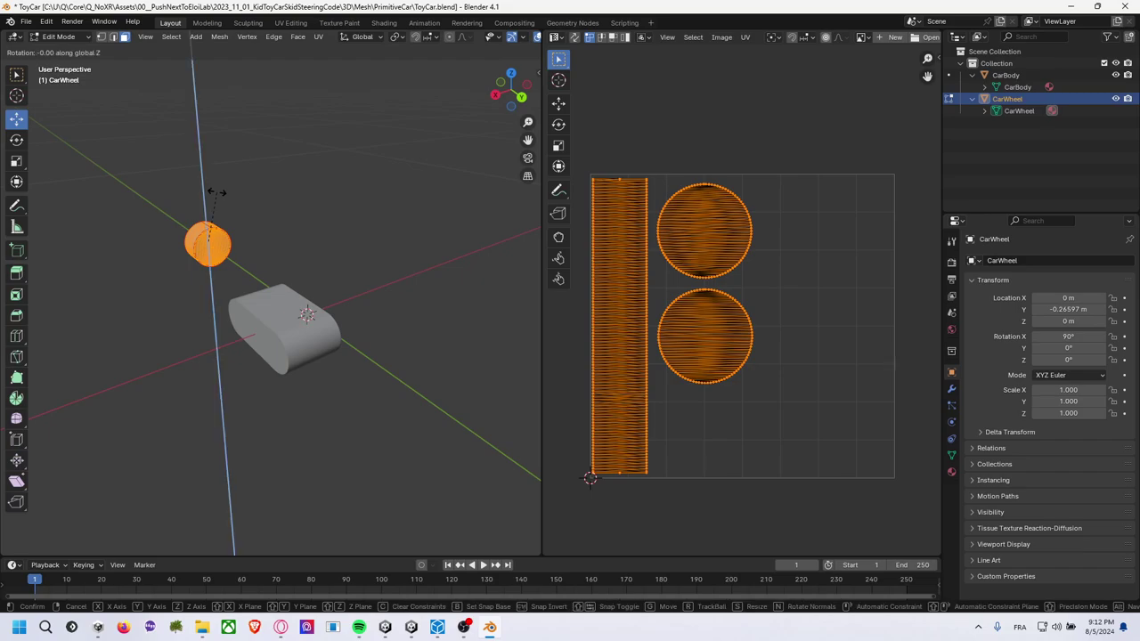
{"action": "type", "text": "90"}
{"action": "key", "text": "Return"}
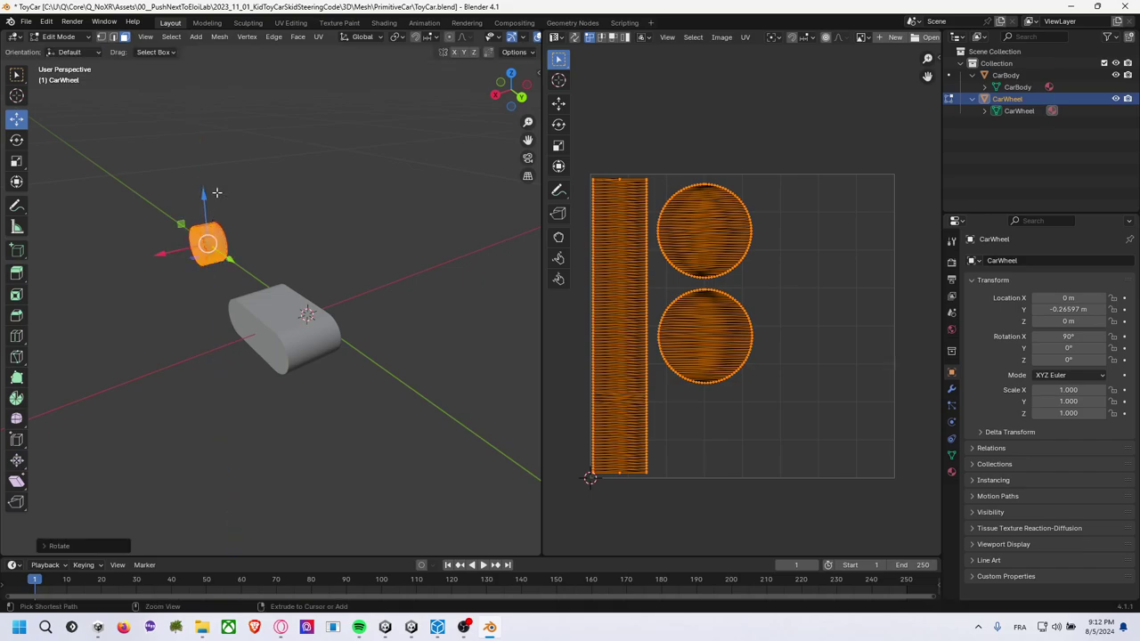
{"action": "key", "text": "ctrl+s"}
Return the wheel to Object Mode and export it over ToyCarWheel.fbx.
{"action": "key", "text": "alt+Tab"}
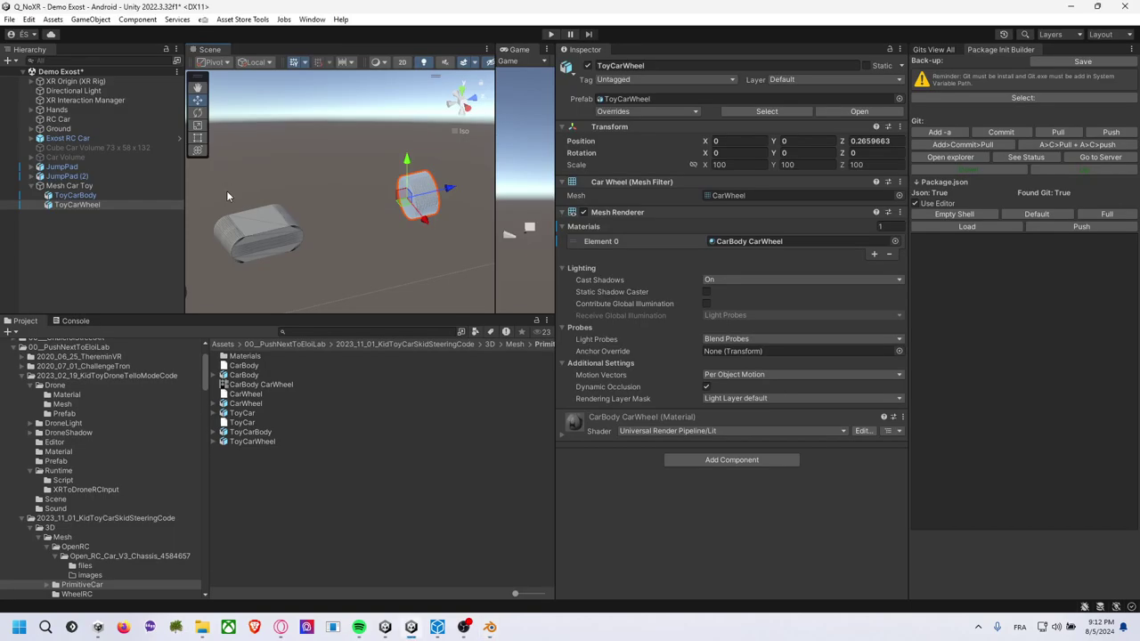
{"action": "key", "text": "alt+Tab"}
{"action": "left_click", "coordinate": [70, 36]}
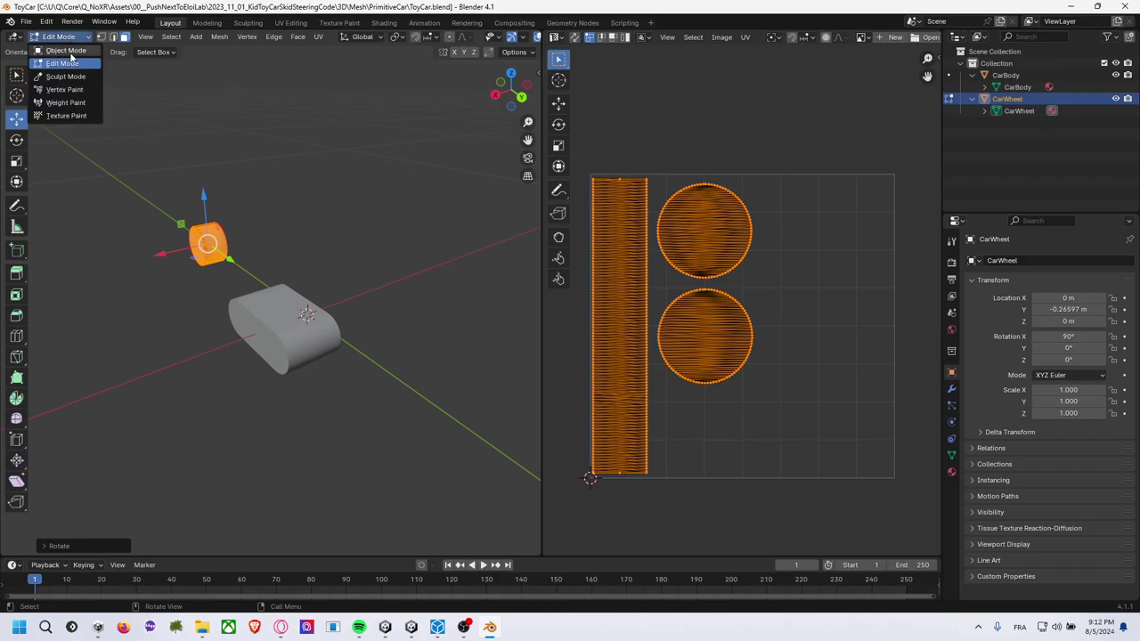
{"action": "left_click", "coordinate": [55, 48]}
{"action": "left_click", "coordinate": [25, 21]}
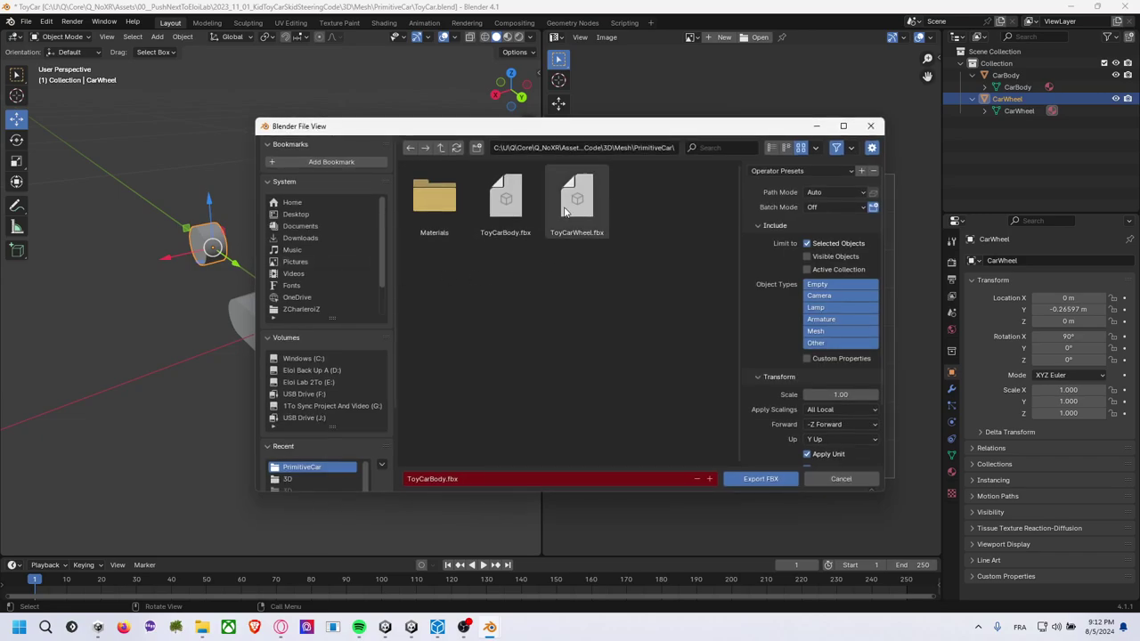
{"action": "left_click", "coordinate": [576, 201]}
{"action": "left_click", "coordinate": [759, 478]}
Orbit and zoom the Unity scene view around the re-imported ToyCarWheel.
{"action": "key", "text": "alt+Tab"}
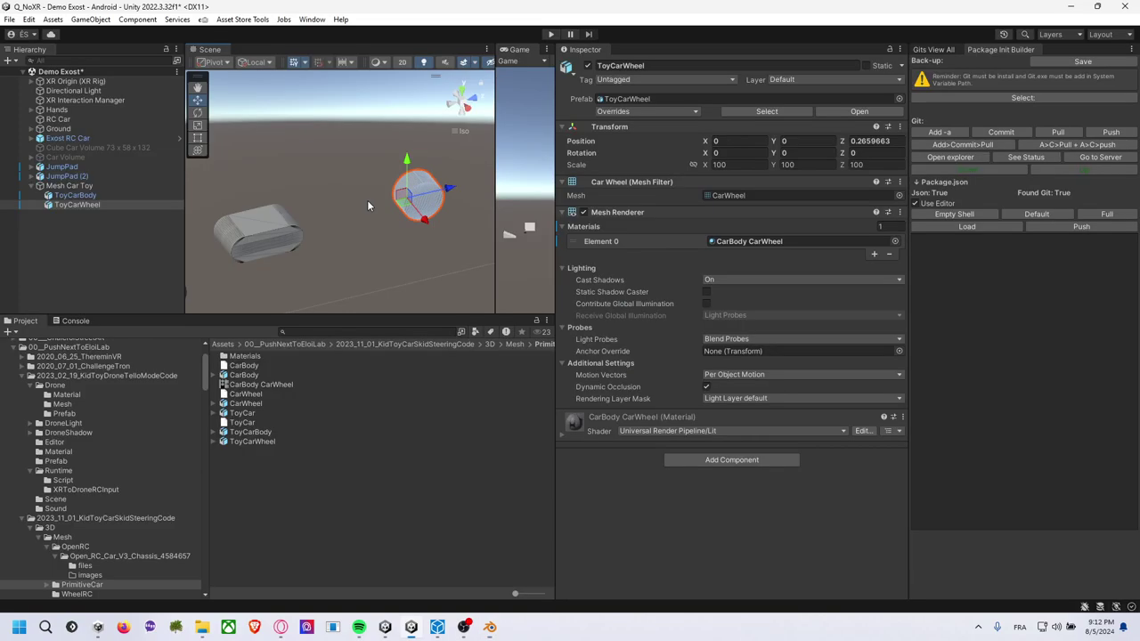
{"action": "mouse_move", "coordinate": [337, 205]}
{"action": "left_mouse_down", "text": "alt"}
{"action": "mouse_move", "coordinate": [600, 195]}
{"action": "mouse_move", "coordinate": [327, 131]}
{"action": "mouse_move", "coordinate": [134, 249]}
{"action": "mouse_move", "coordinate": [495, 361]}
{"action": "mouse_move", "coordinate": [270, 343]}
{"action": "mouse_move", "coordinate": [303, 199]}
{"action": "left_mouse_up", "text": "alt"}
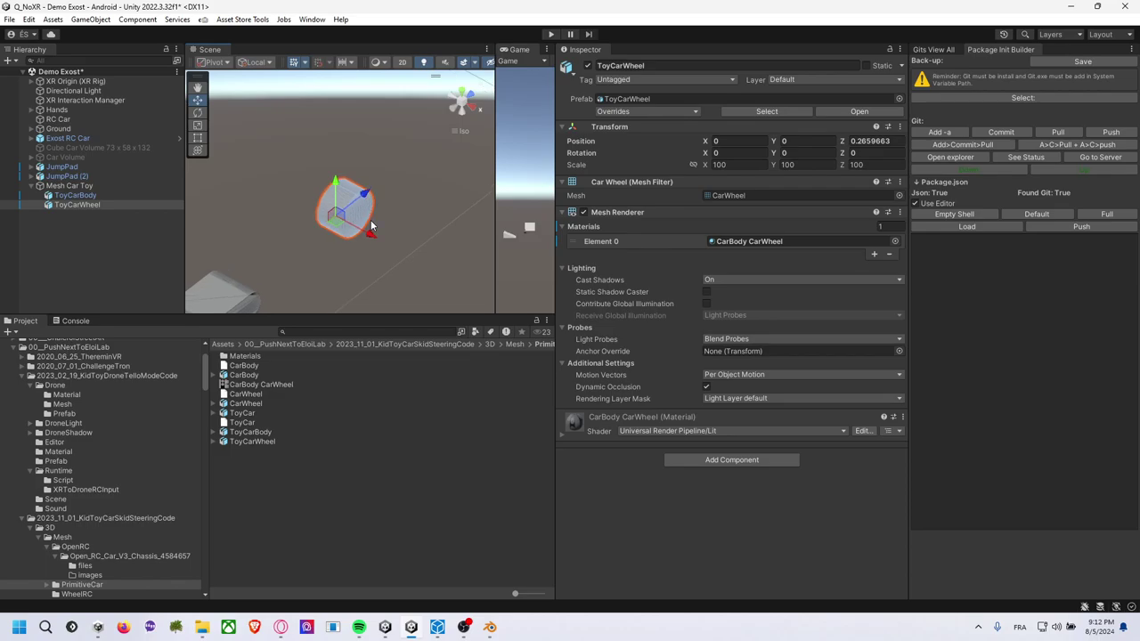
{"action": "scroll", "coordinate": [356, 213], "scroll_direction": "up", "scroll_amount": 5}
{"action": "scroll", "coordinate": [372, 224], "scroll_direction": "down", "scroll_amount": 3}
{"action": "scroll", "coordinate": [370, 223], "scroll_direction": "down", "scroll_amount": 2}
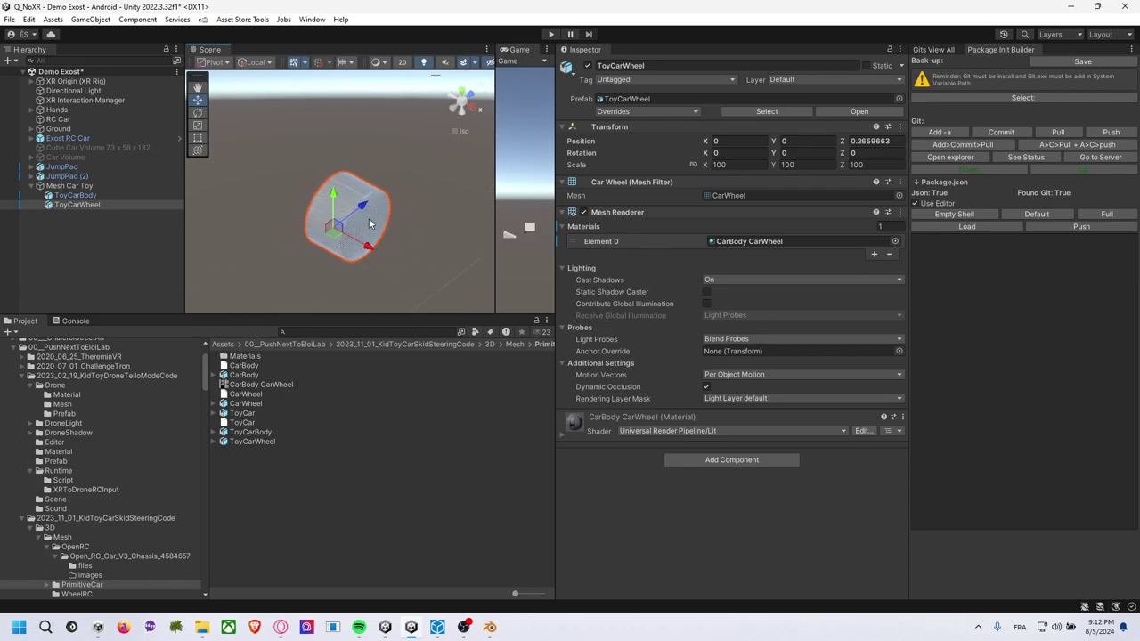
{"action": "scroll", "coordinate": [369, 221], "scroll_direction": "down", "scroll_amount": 2}
{"action": "key", "text": "alt+Tab"}
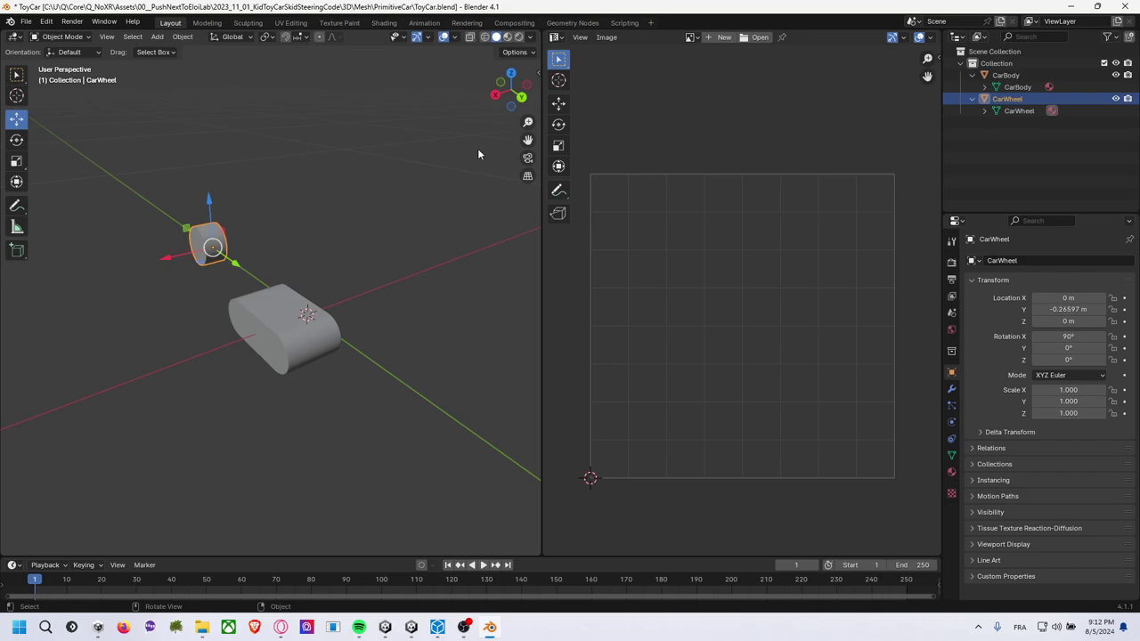
Orbit around the car model, then settle on a straight top-down view.
{"action": "left_click_drag", "start_coordinate": [504, 94], "coordinate": [443, 124]}
{"action": "mouse_move", "coordinate": [443, 129]}
{"action": "middle_mouse_down"}
{"action": "mouse_move", "coordinate": [325, 360]}
{"action": "mouse_move", "coordinate": [400, 276]}
{"action": "middle_mouse_up"}
{"action": "left_click", "coordinate": [510, 74]}
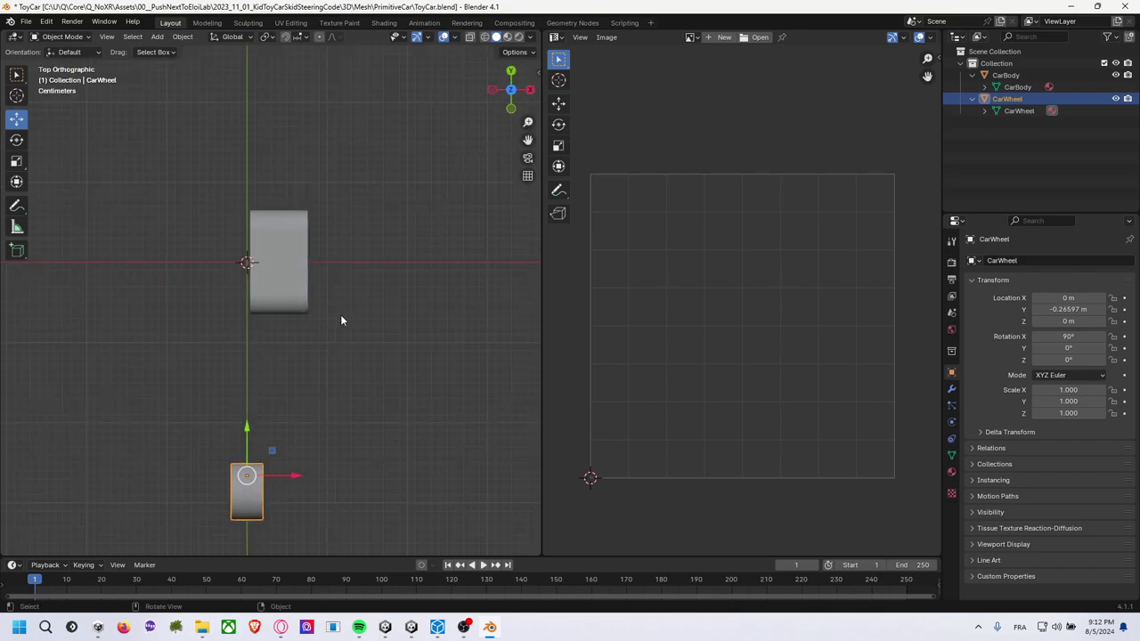
{"action": "middle_click_drag", "start_coordinate": [363, 424], "coordinate": [320, 406]}
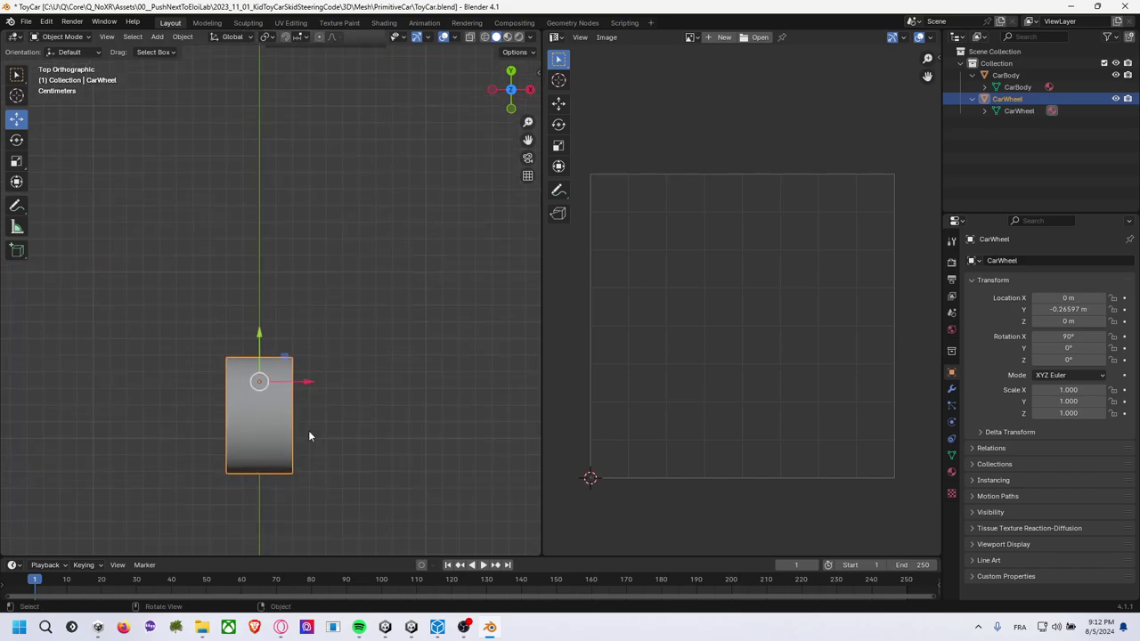
{"action": "left_click", "coordinate": [511, 83]}
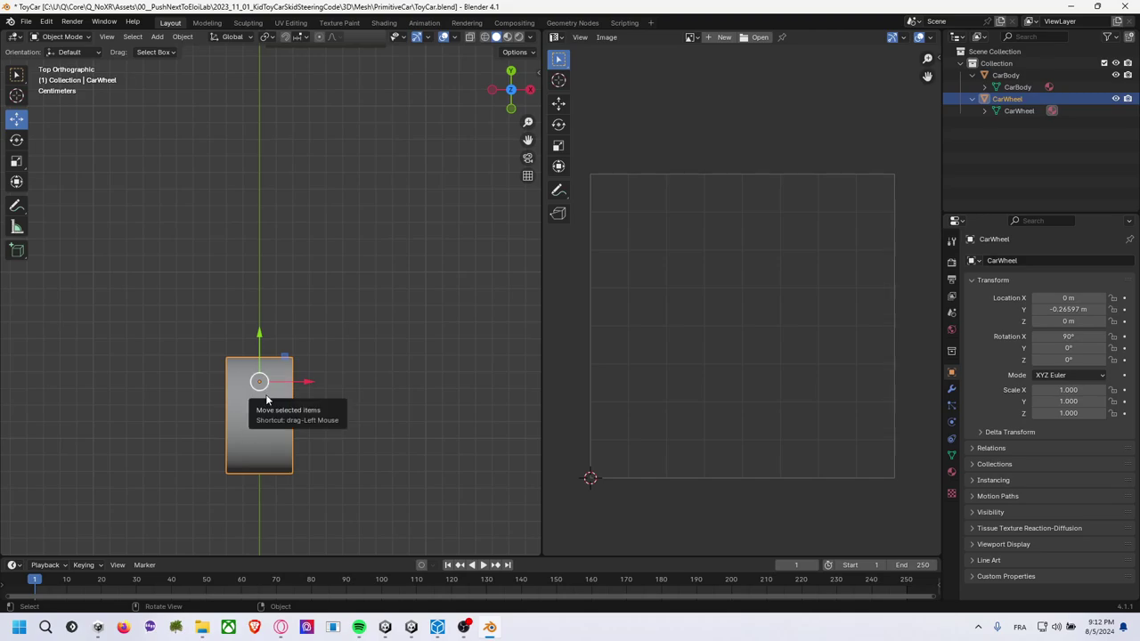
Put CarWheel into Edit Mode and turn its whole mesh a further 90° about Z.
{"action": "left_click", "coordinate": [79, 37]}
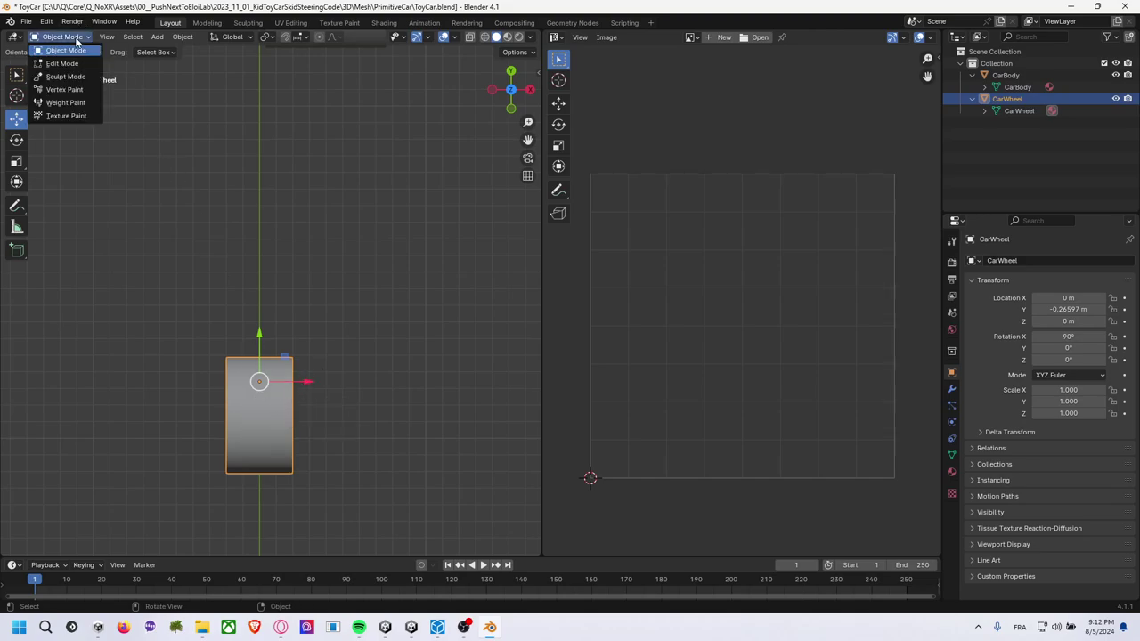
{"action": "left_click", "coordinate": [78, 61]}
{"action": "key", "text": "Tab"}
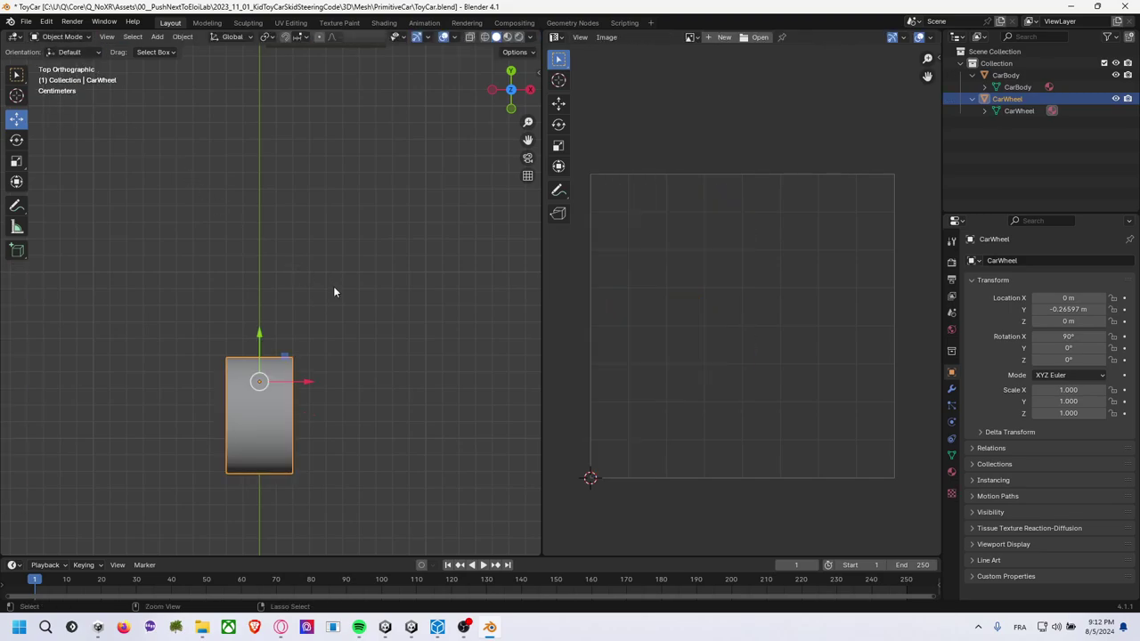
{"action": "left_click", "coordinate": [63, 37]}
{"action": "left_click", "coordinate": [62, 63]}
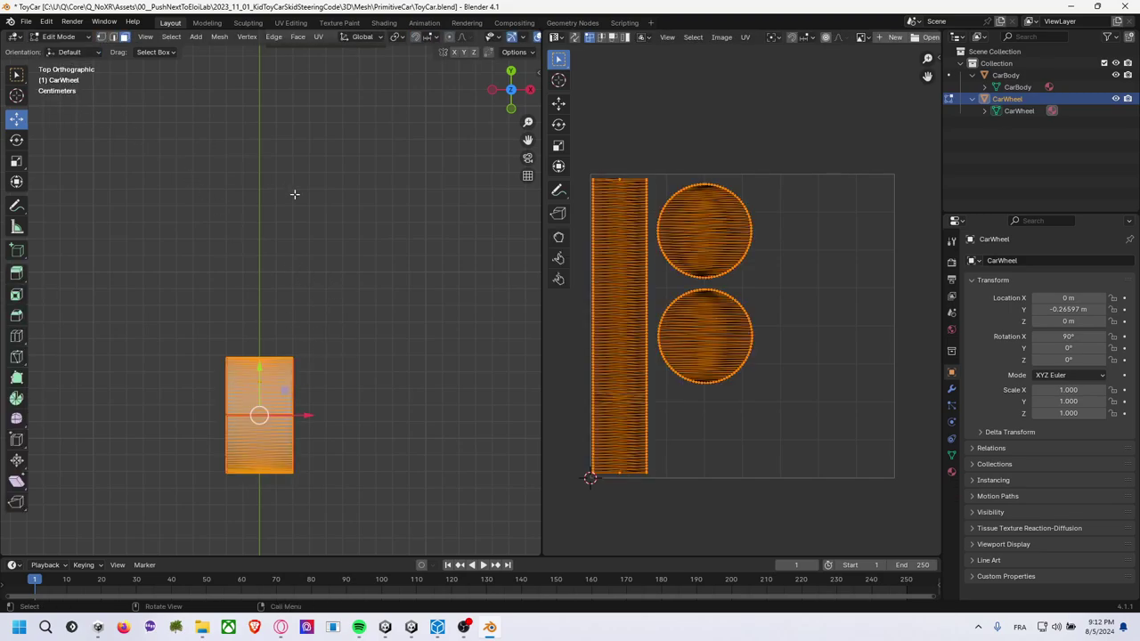
{"action": "key", "text": "Tab"}
{"action": "key", "text": "Tab"}
{"action": "key", "text": "ctrl+z"}
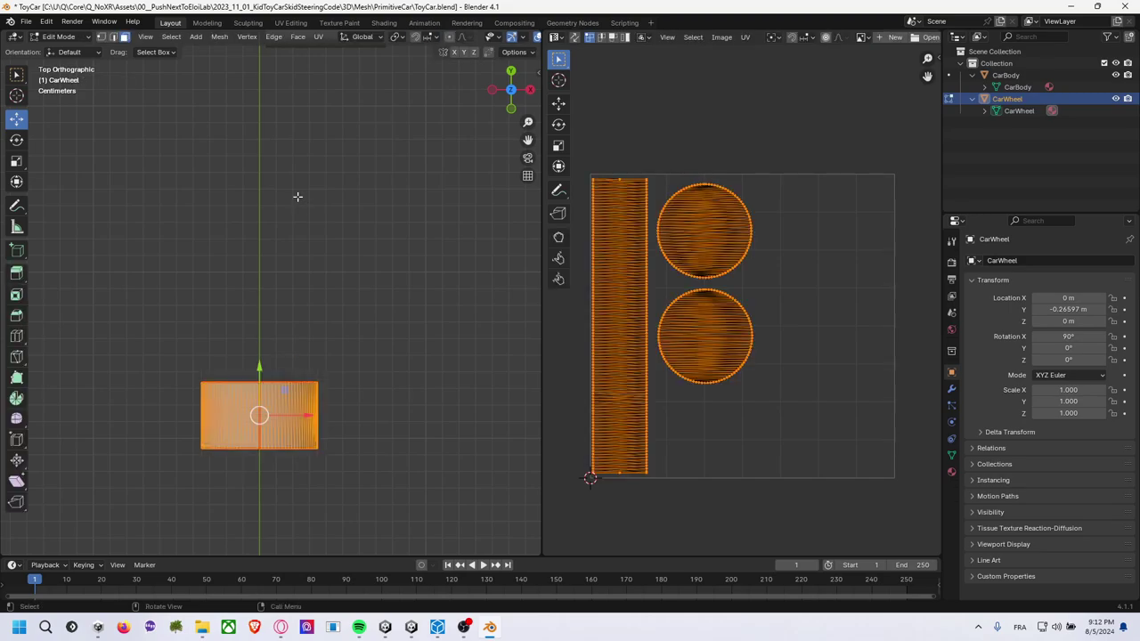
{"action": "left_click", "coordinate": [75, 36]}
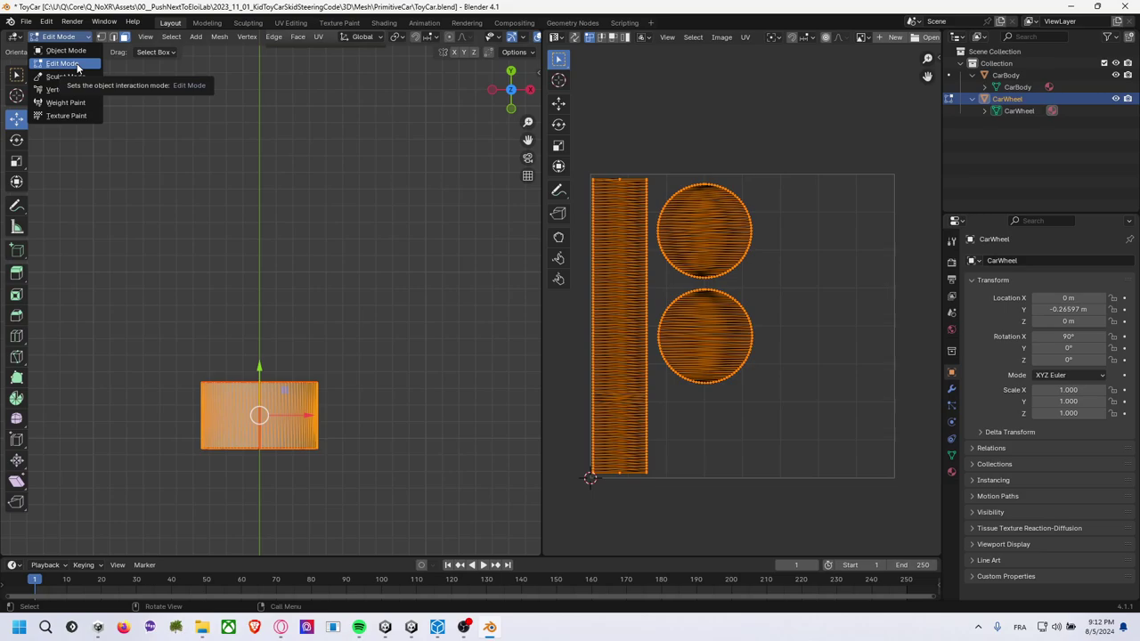
{"action": "left_click", "coordinate": [77, 64]}
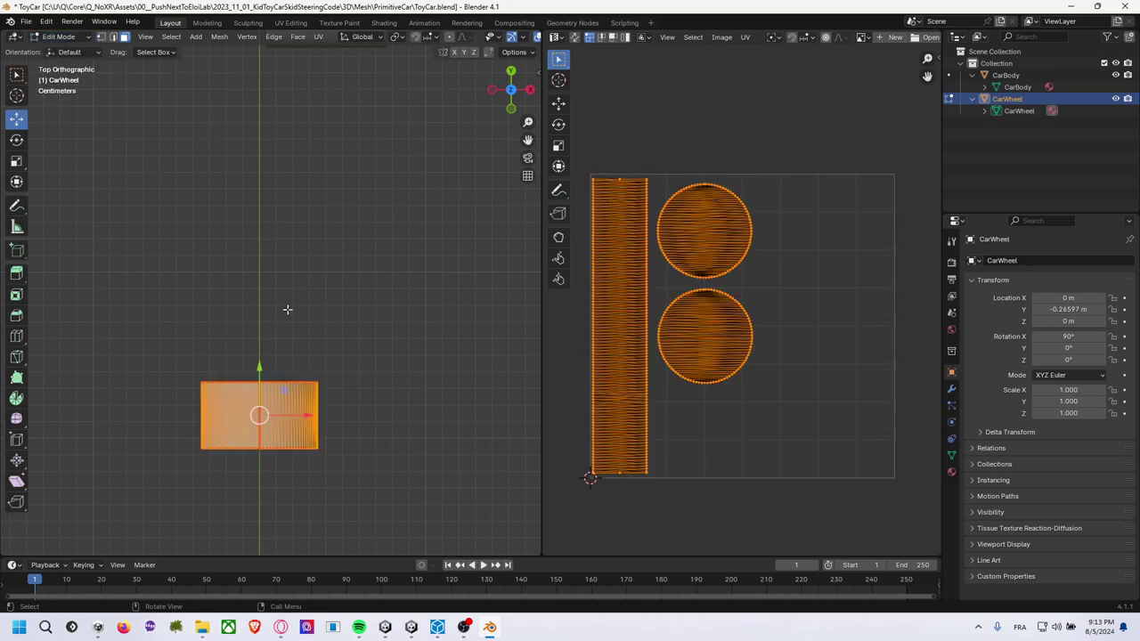
Search the operator list for 'rotate' and browse the rotate-related results.
{"action": "key", "text": "F3"}
{"action": "type", "text": "r"}
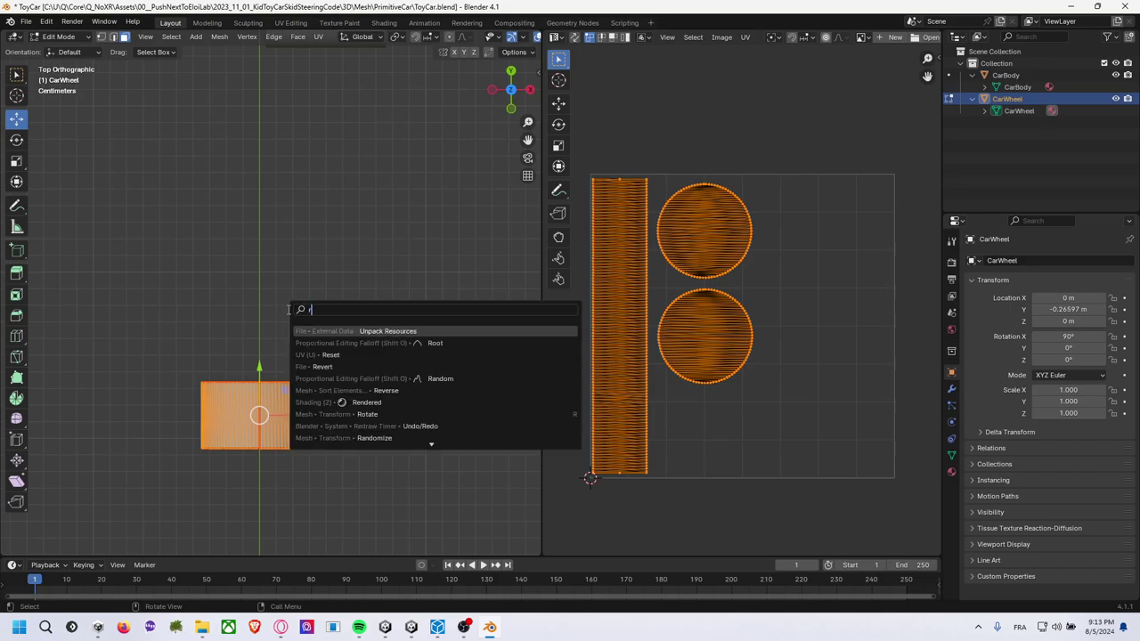
{"action": "type", "text": "otatre"}
{"action": "key", "text": "BackSpace"}
{"action": "key", "text": "BackSpace"}
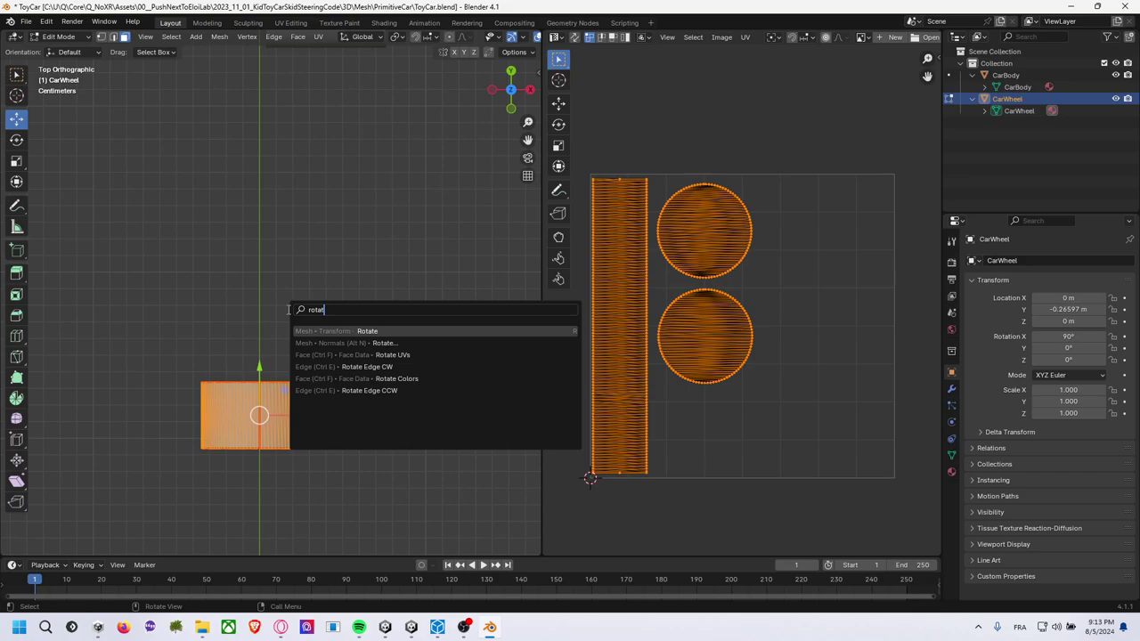
{"action": "key", "text": "Down"}
{"action": "key", "text": "Down"}
{"action": "key", "text": "Down"}
{"action": "key", "text": "BackSpace"}
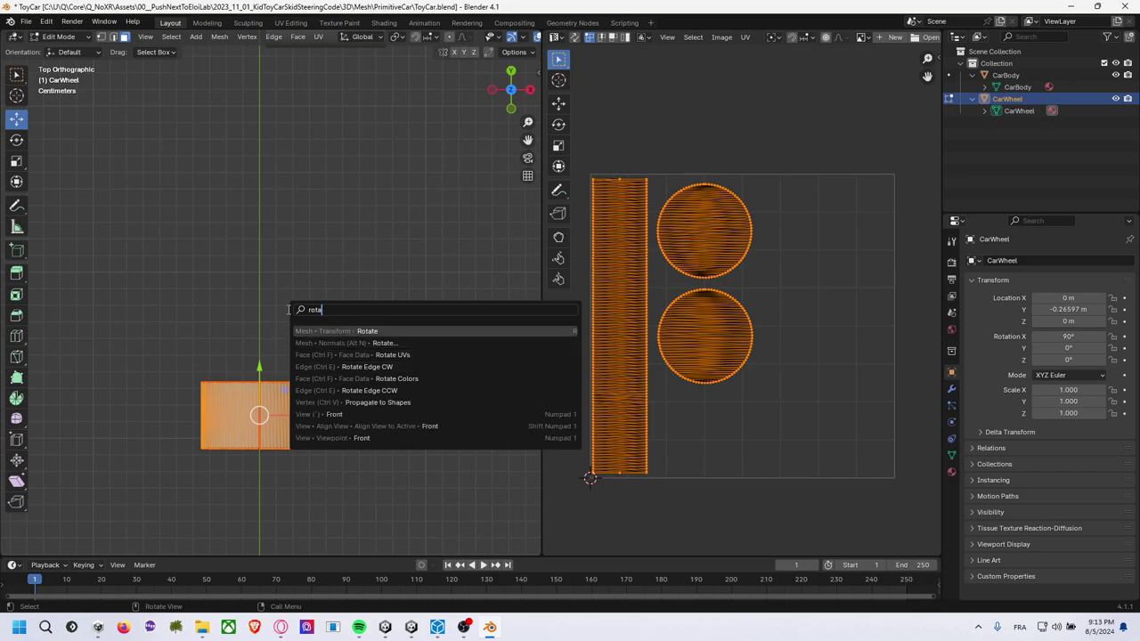
{"action": "key", "text": "BackSpace"}
{"action": "key", "text": "BackSpace"}
{"action": "key", "text": "BackSpace"}
{"action": "key", "text": "BackSpace"}
{"action": "type", "text": "ro"}
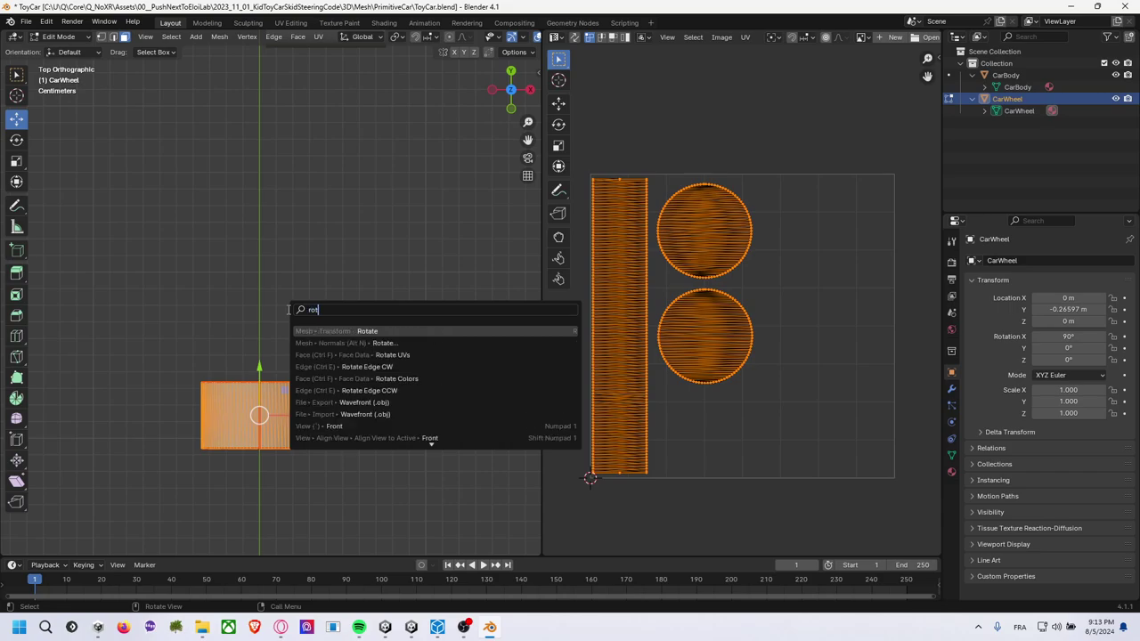
{"action": "type", "text": "tate"}
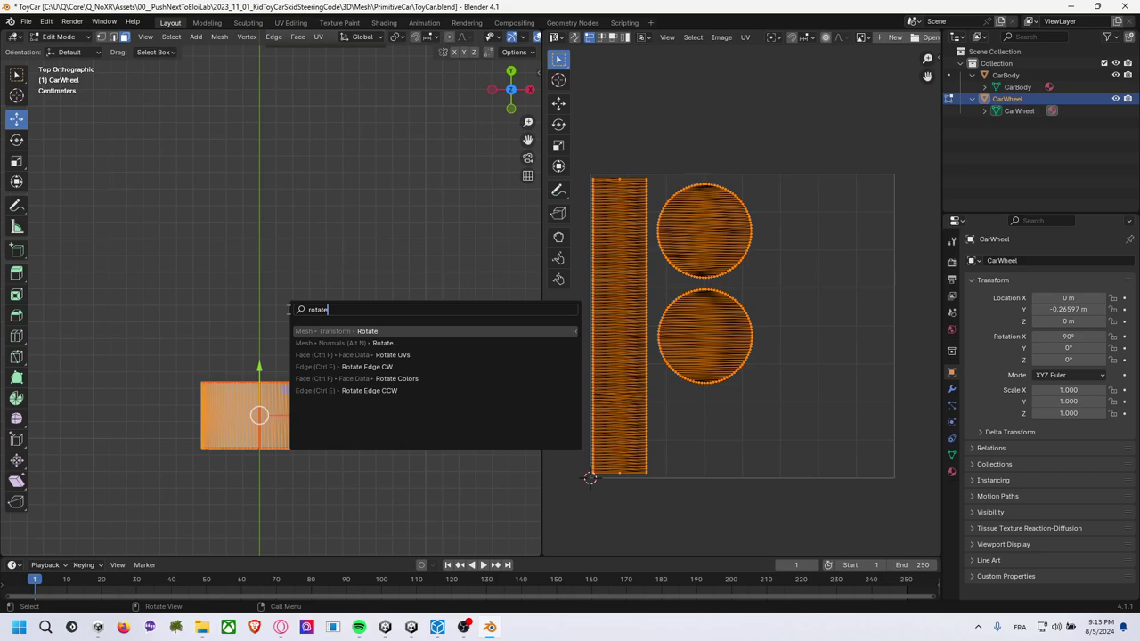
{"action": "key", "text": "Down"}
{"action": "key", "text": "Down"}
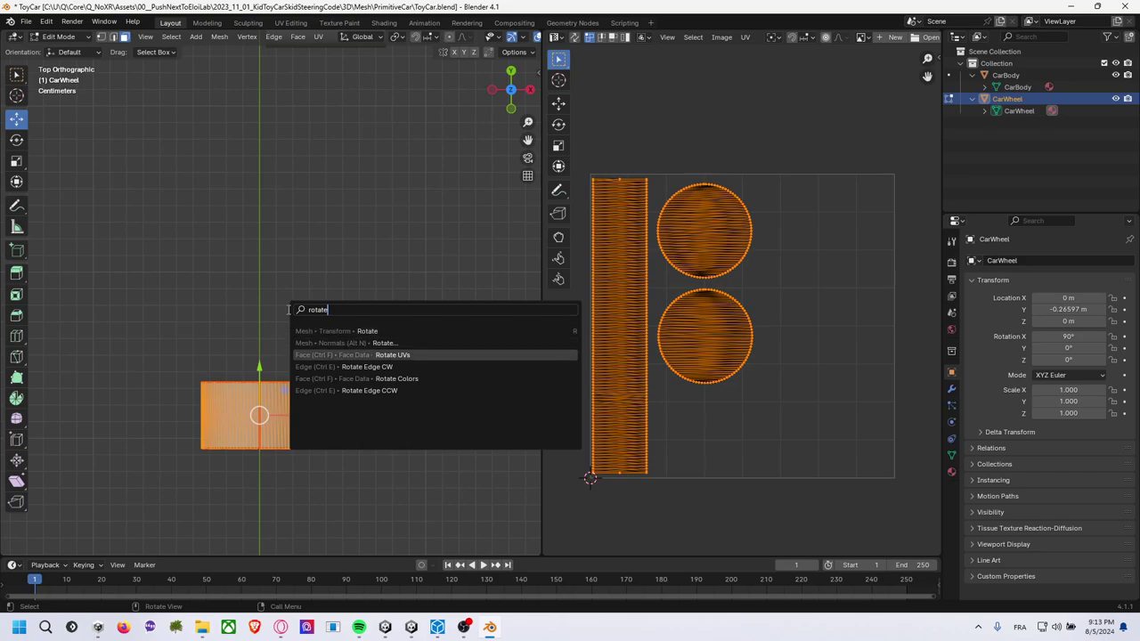
{"action": "key", "text": "Down"}
{"action": "key", "text": "Down"}
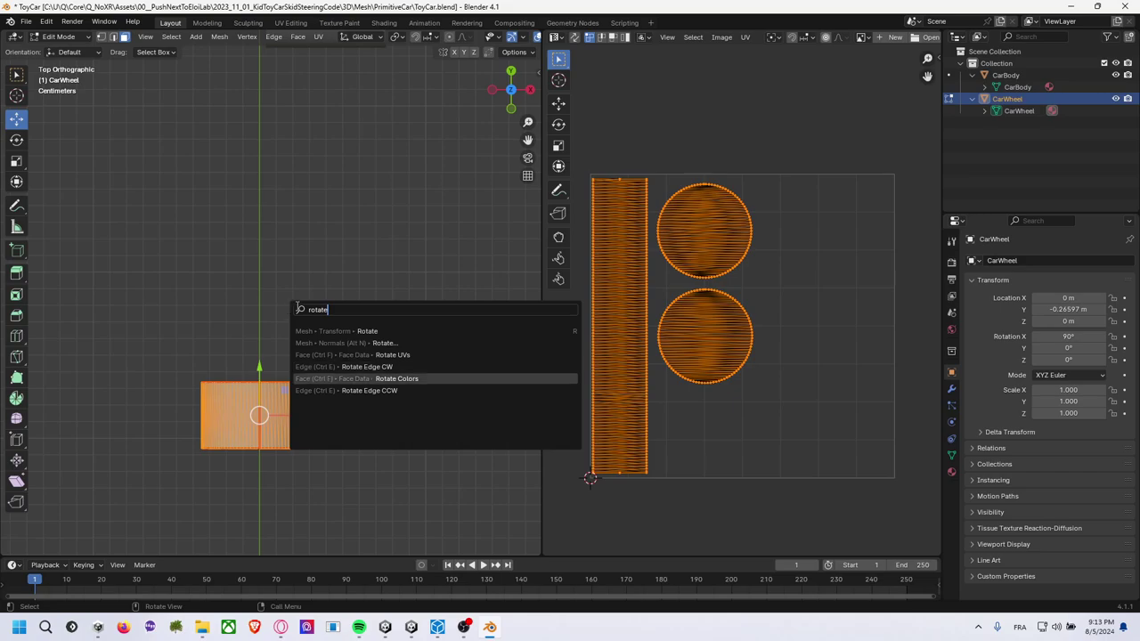
Close the search, zoom in, and start a free rotation of the wheel mesh.
{"action": "key", "text": "Return"}
{"action": "scroll", "coordinate": [243, 389], "scroll_direction": "up", "scroll_amount": 3}
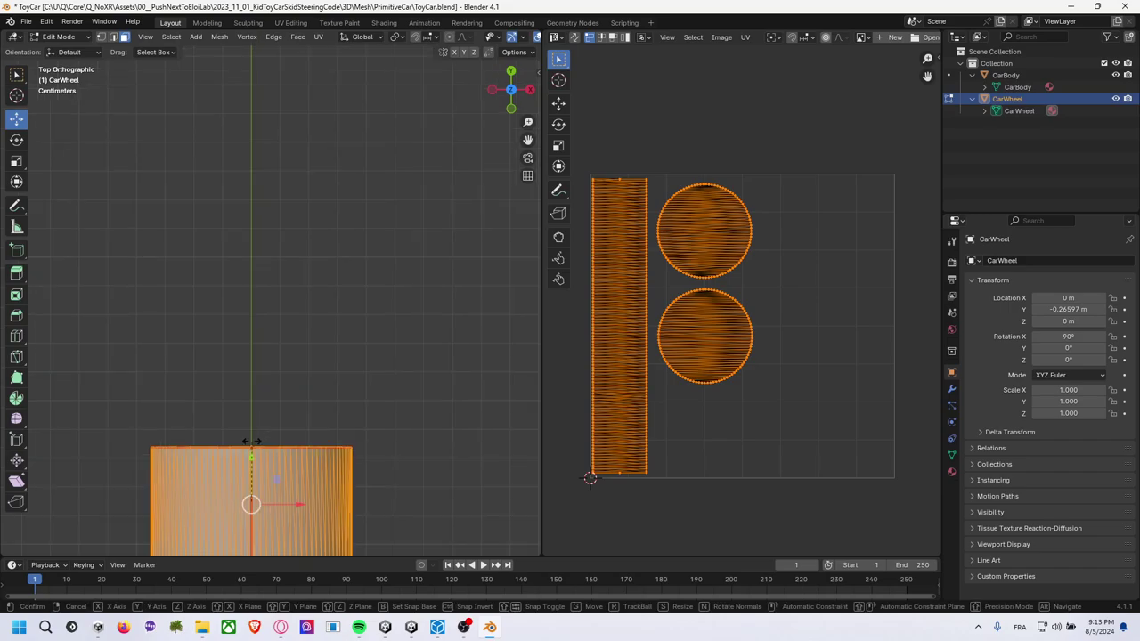
{"action": "key", "text": "r"}
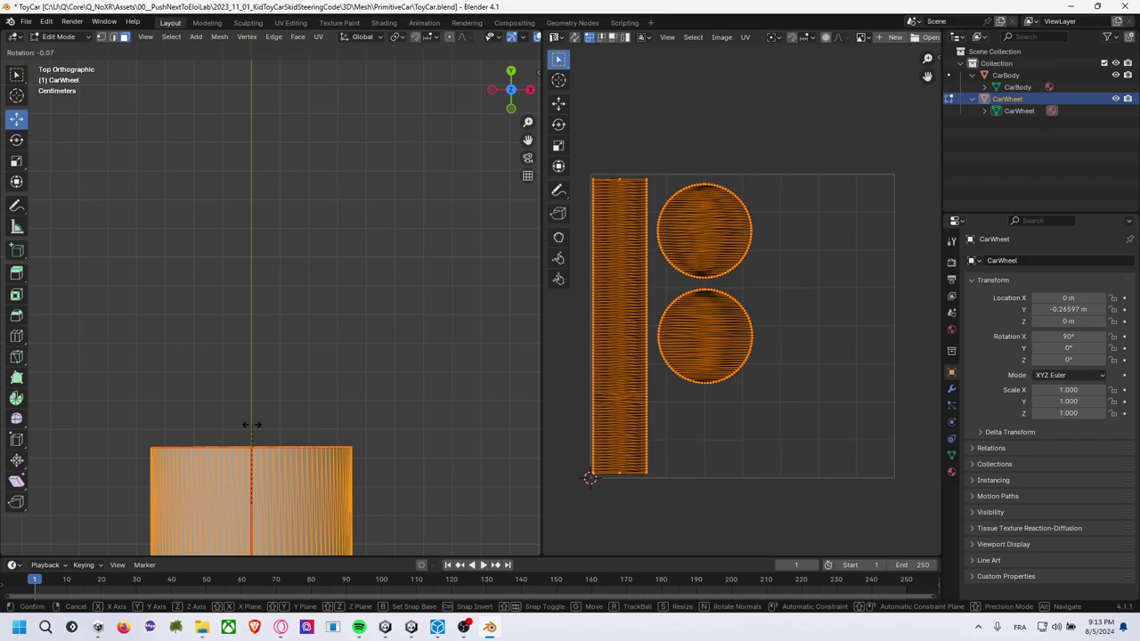
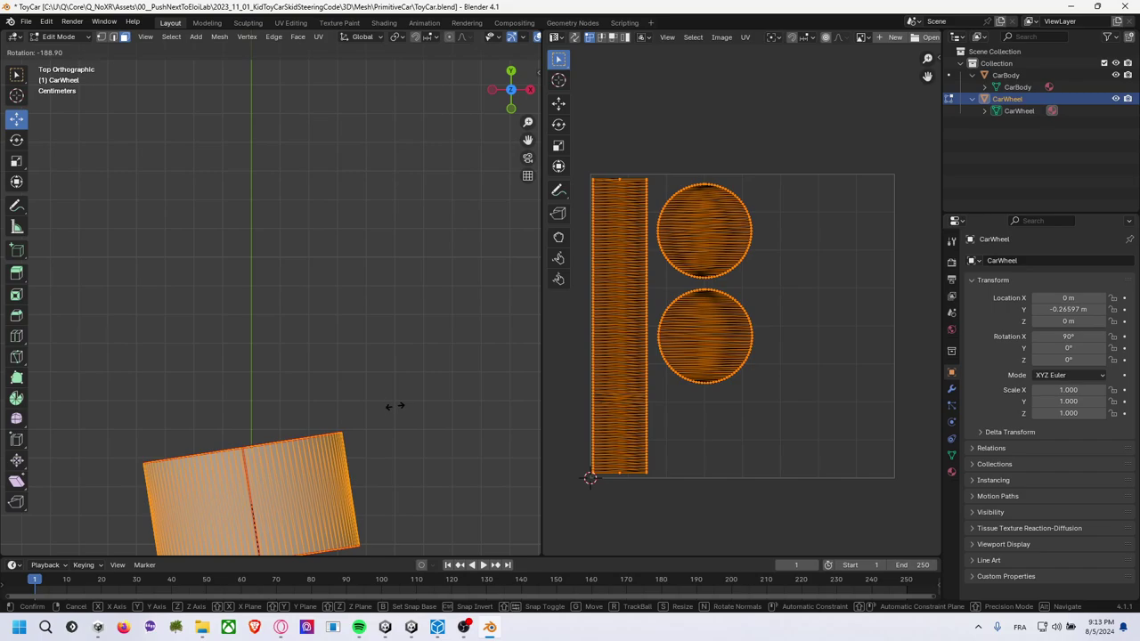
Cancel the wheel's in-progress rotation and zoom the view out.
{"action": "right_click", "coordinate": [393, 407]}
{"action": "scroll", "coordinate": [345, 405], "scroll_direction": "down", "scroll_amount": 2}
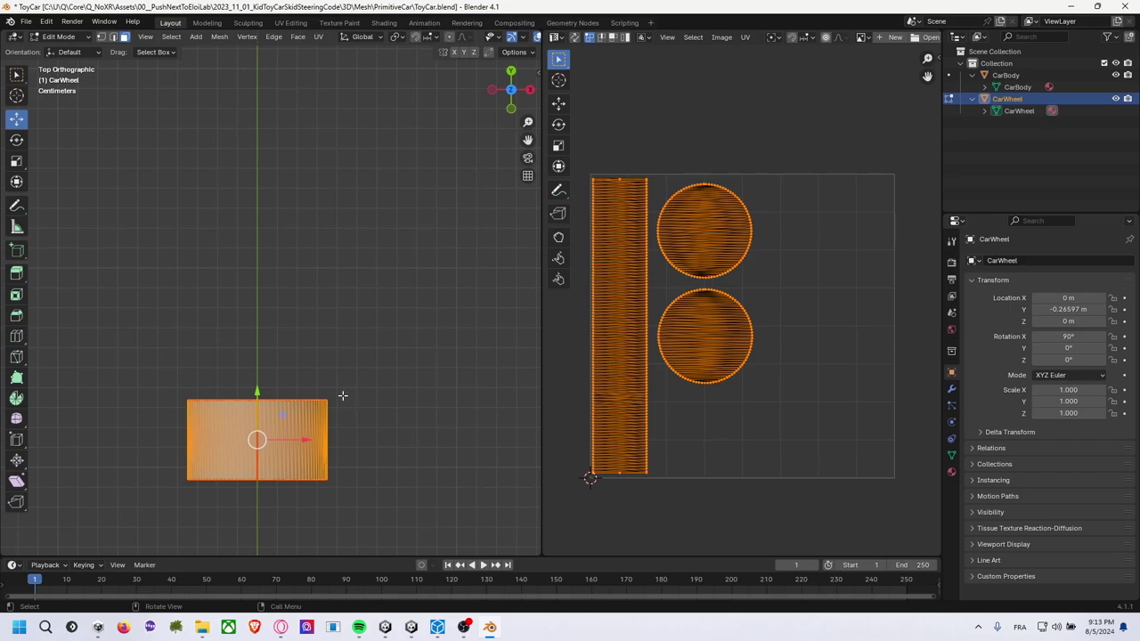
{"action": "scroll", "coordinate": [343, 394], "scroll_direction": "down", "scroll_amount": 3}
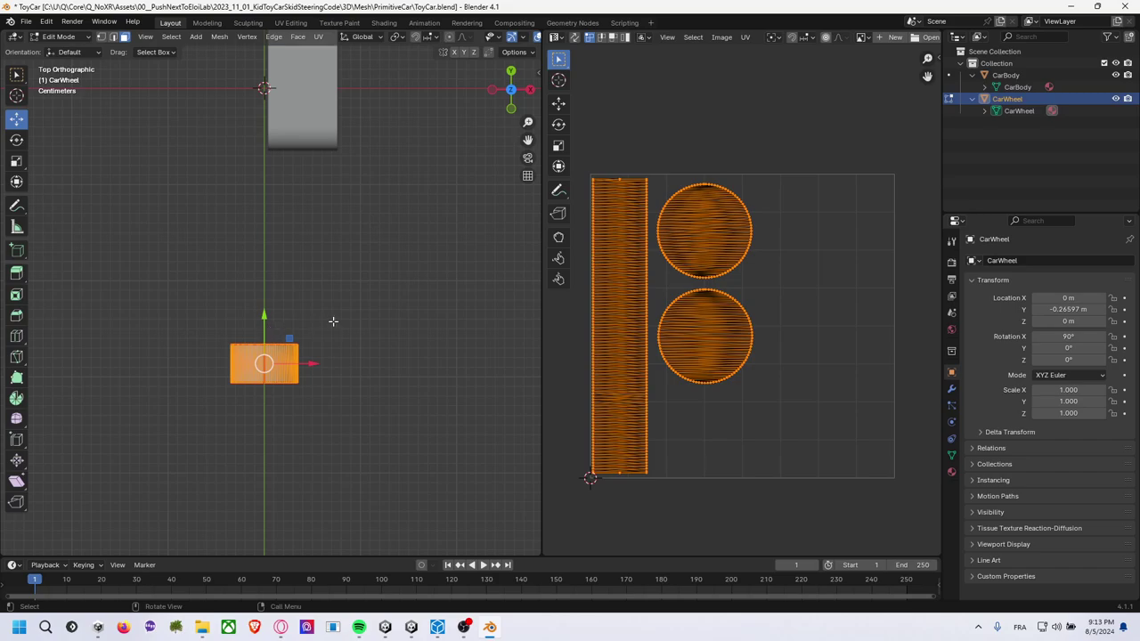
Try a search in the F3 command menu, then close it without running anything.
{"action": "key", "text": "F3"}
{"action": "type", "text": "g"}
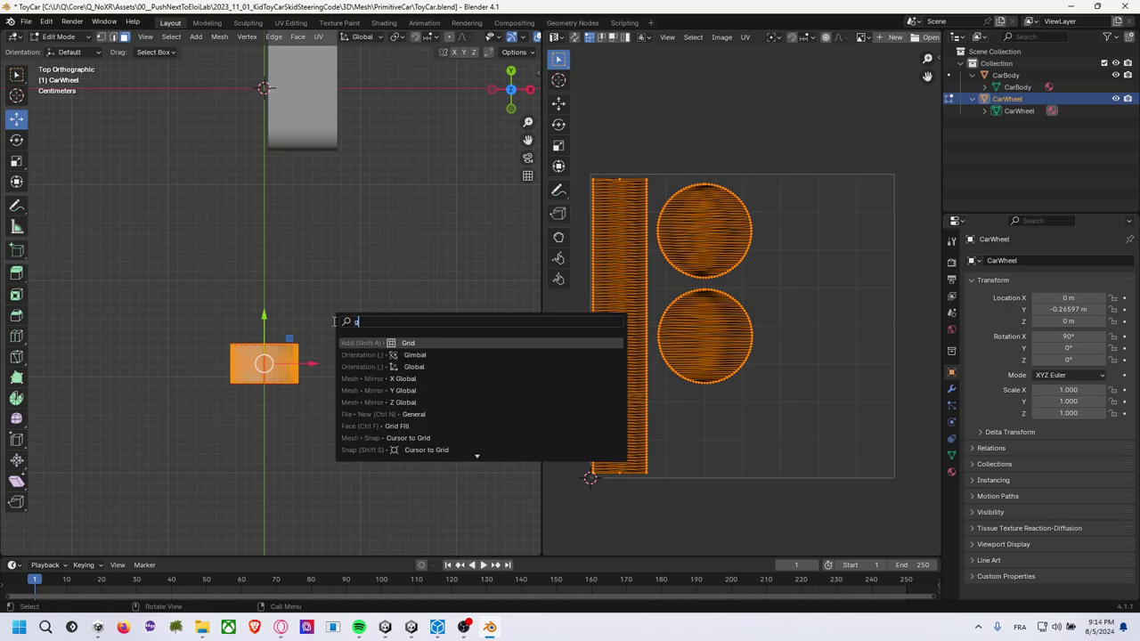
{"action": "type", "text": "r"}
{"action": "key", "text": "BackSpace"}
{"action": "type", "text": "rap"}
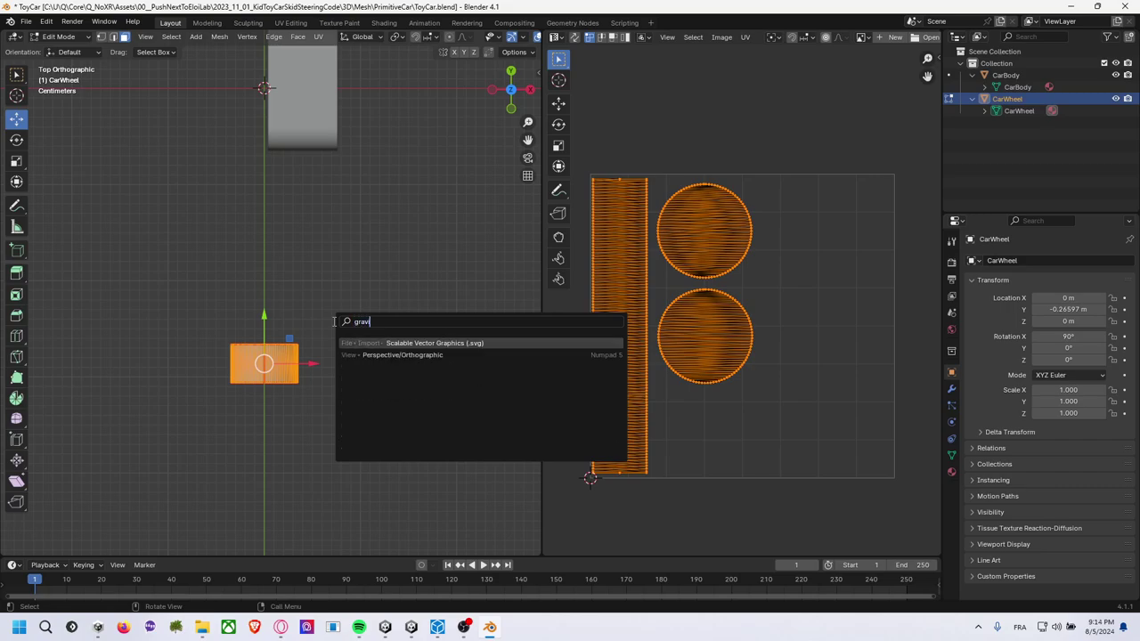
{"action": "key", "text": "BackSpace"}
{"action": "key", "text": "BackSpace"}
{"action": "key", "text": "BackSpace"}
{"action": "key", "text": "BackSpace"}
{"action": "type", "text": "mass"}
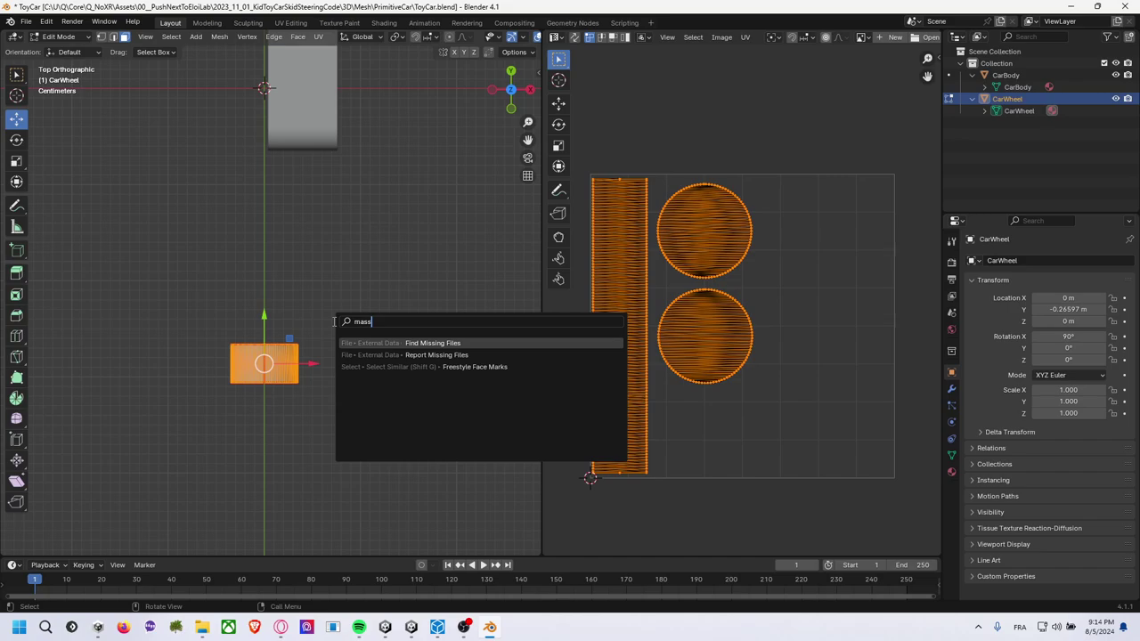
{"action": "key", "text": "BackSpace"}
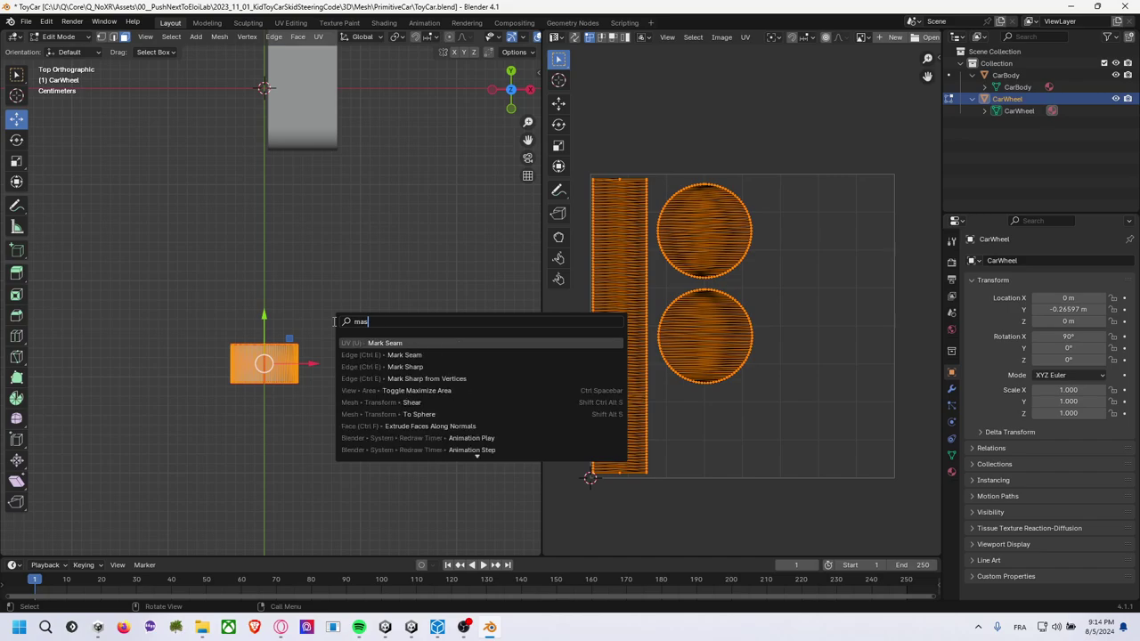
{"action": "type", "text": "s"}
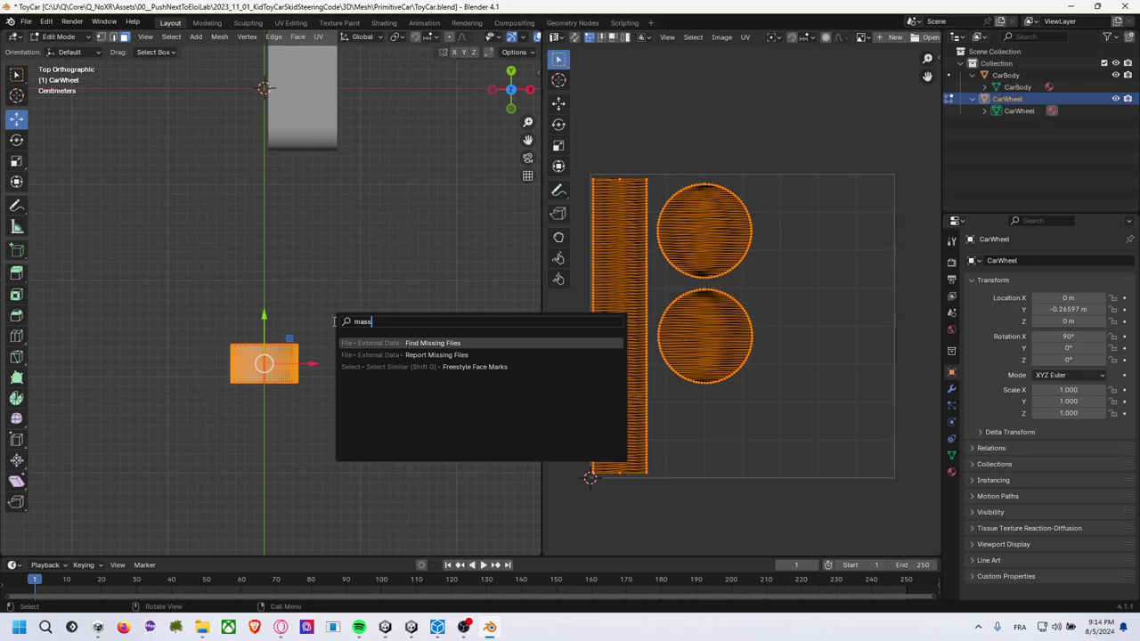
{"action": "key", "text": "Escape"}
In Object Mode, set the CarWheel's origin to Center of Mass (Surface).
{"action": "left_click", "coordinate": [58, 37]}
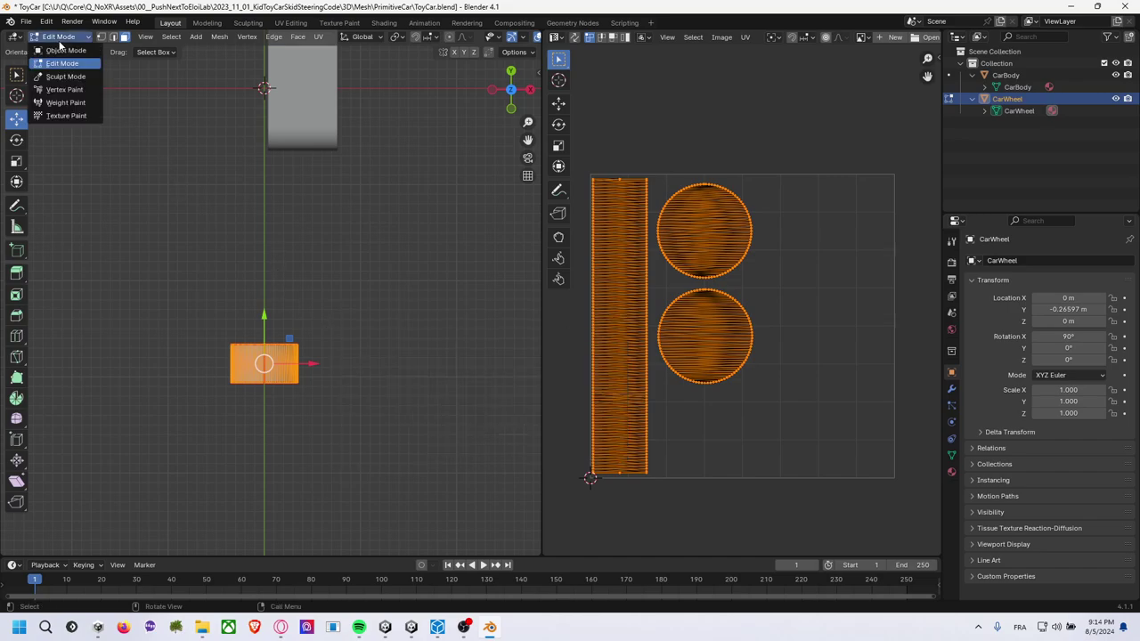
{"action": "left_click", "coordinate": [67, 51]}
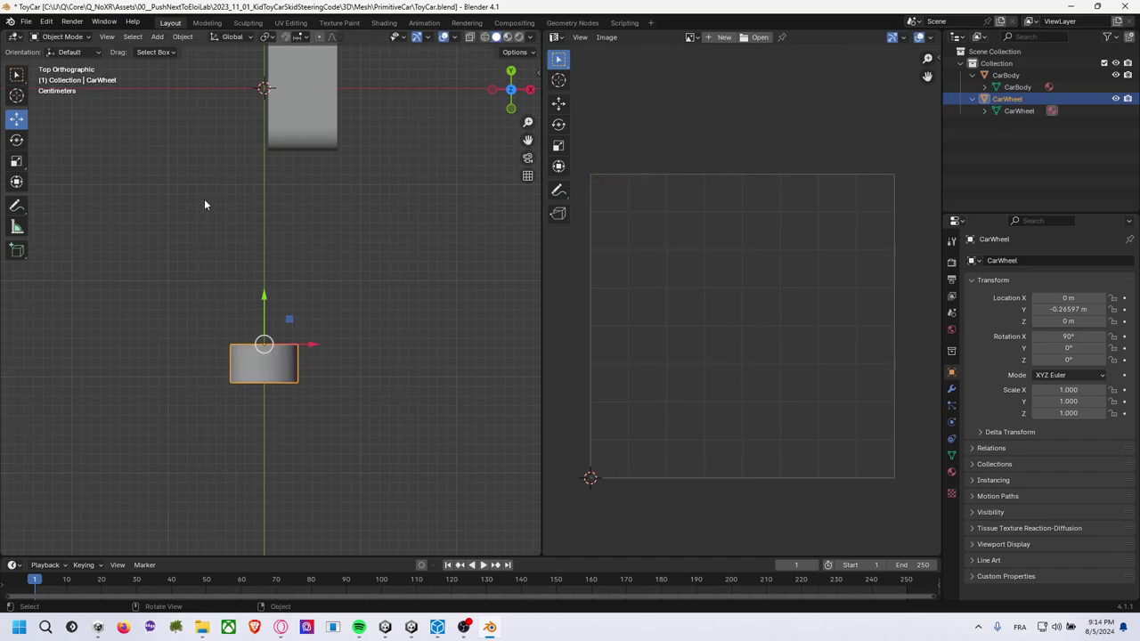
{"action": "key", "text": "F3"}
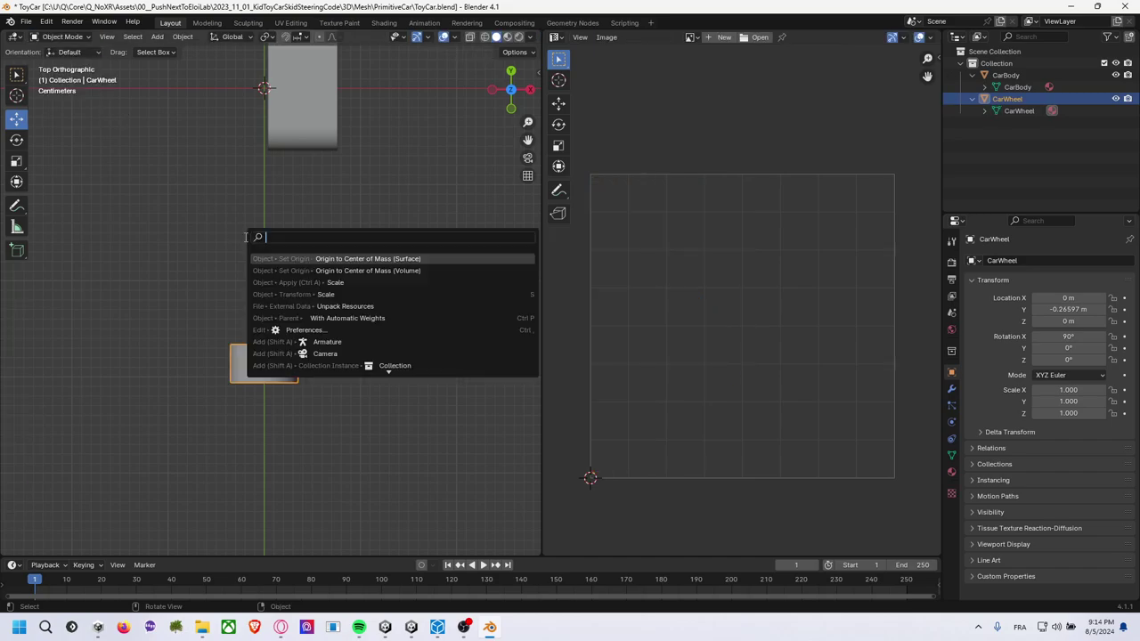
{"action": "type", "text": "mass"}
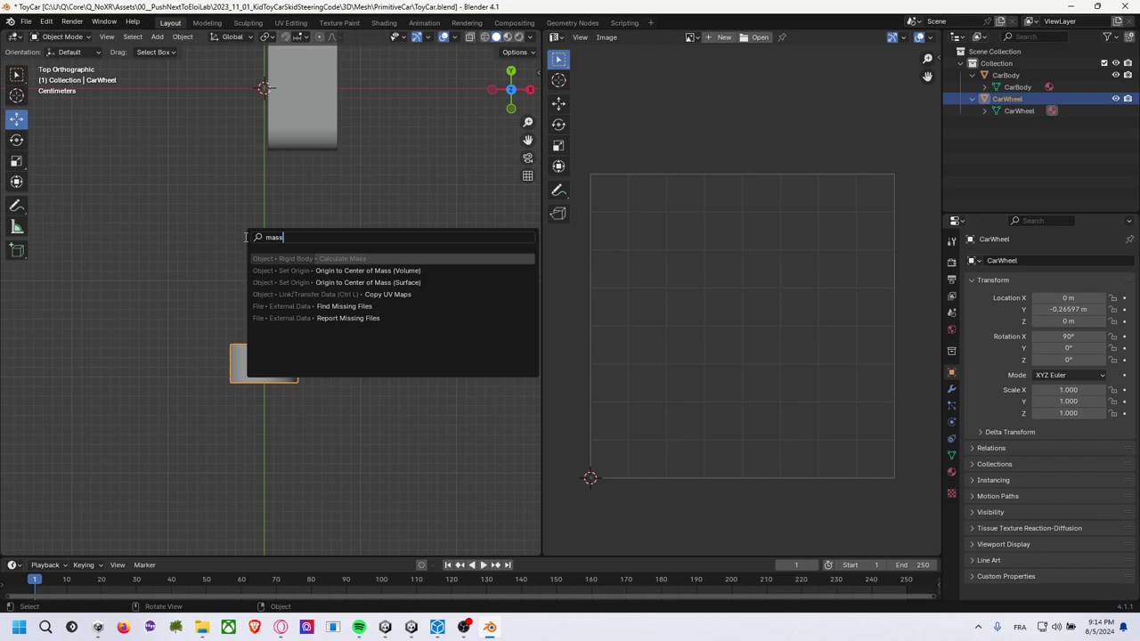
{"action": "key", "text": "Down"}
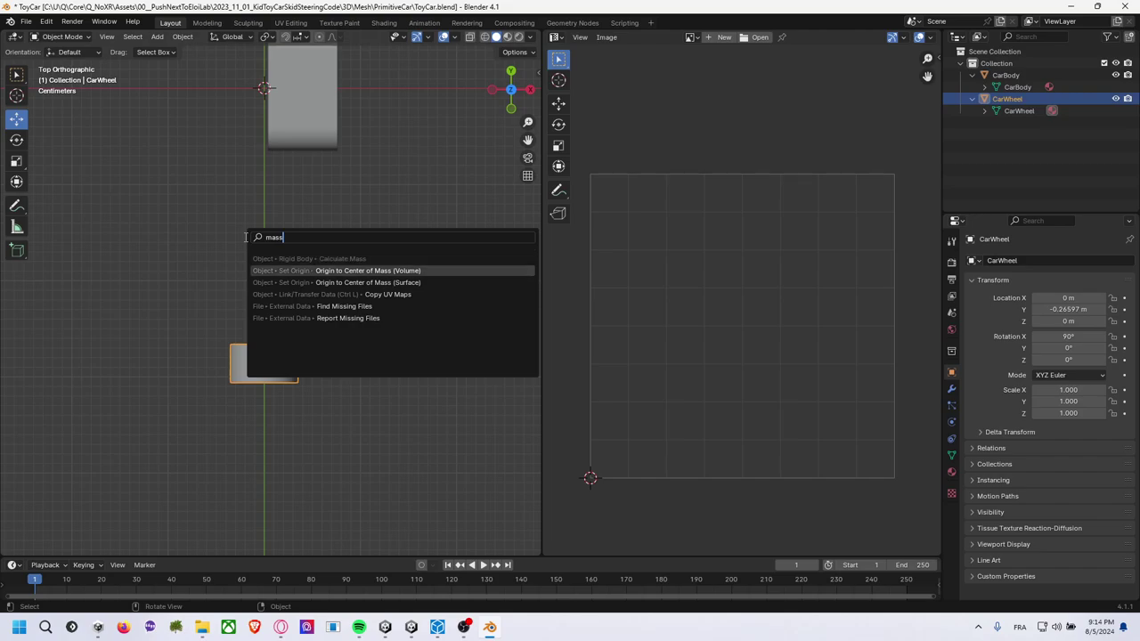
{"action": "key", "text": "Down"}
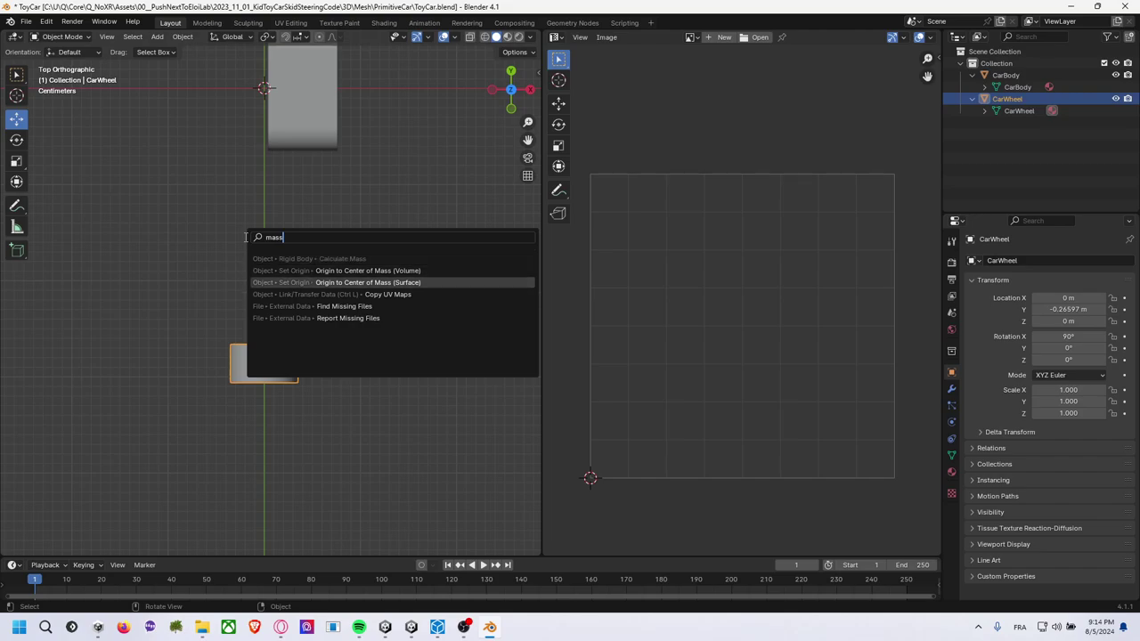
{"action": "key", "text": "Return"}
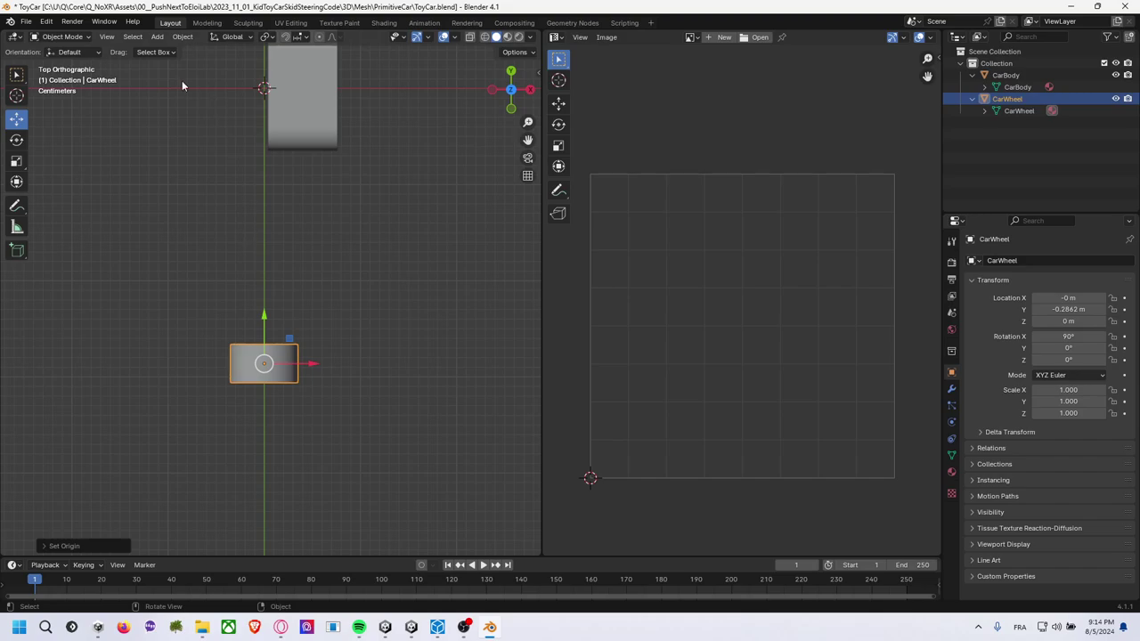
Rotate the wheel mesh 90° in Edit Mode and save ToyCar.blend.
{"action": "left_click", "coordinate": [60, 37]}
{"action": "left_click", "coordinate": [55, 68]}
{"action": "key", "text": "r"}
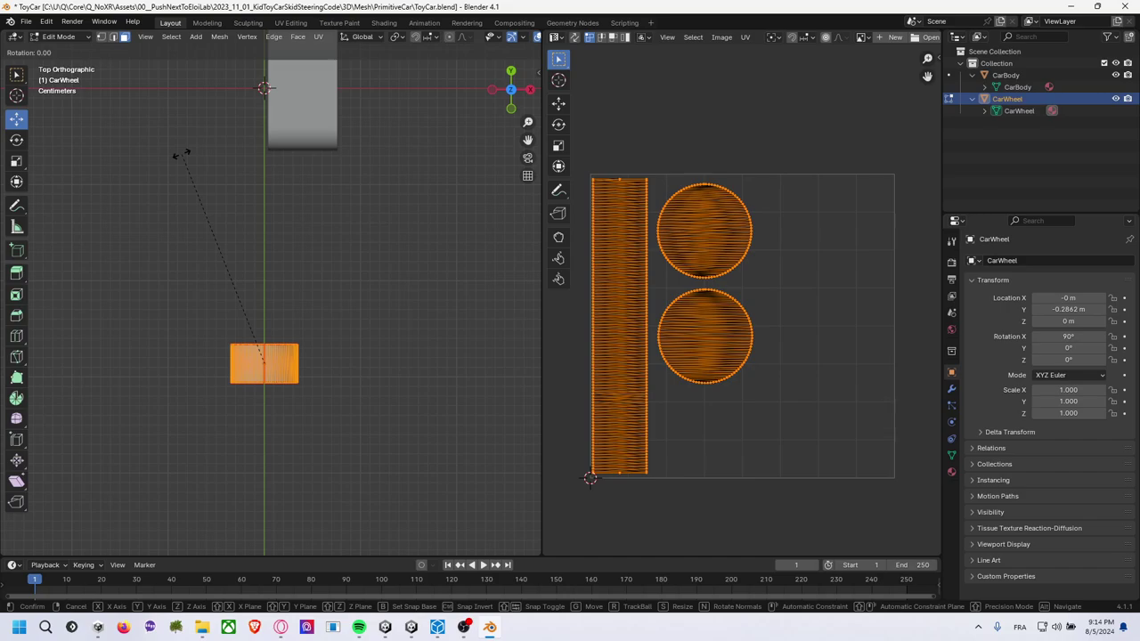
{"action": "type", "text": "90"}
{"action": "key", "text": "Return"}
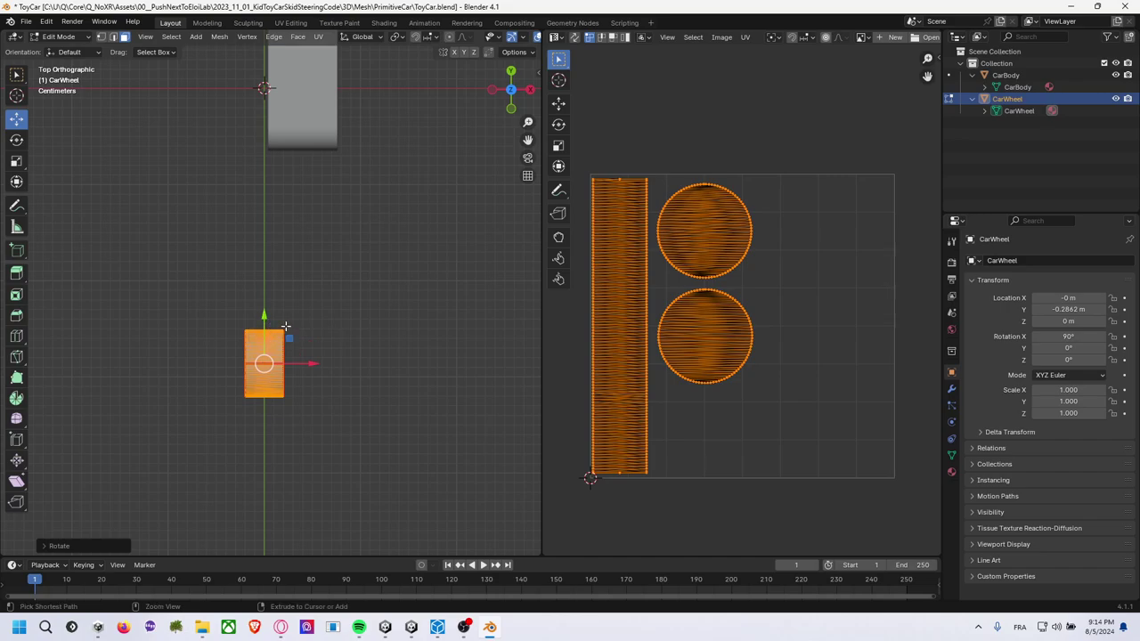
{"action": "key", "text": "ctrl+s"}
Slide the wheel mesh along X, save again, and switch to Unity.
{"action": "scroll", "coordinate": [304, 363], "scroll_direction": "up", "scroll_amount": 5}
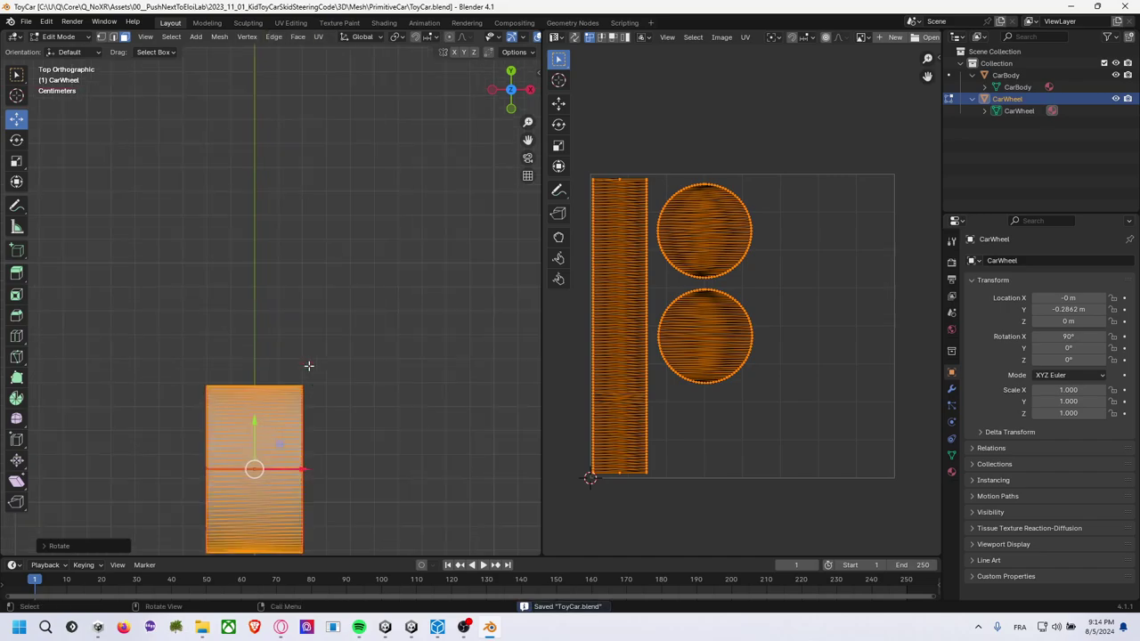
{"action": "middle_click_drag", "start_coordinate": [333, 436], "coordinate": [308, 320], "text": "shift"}
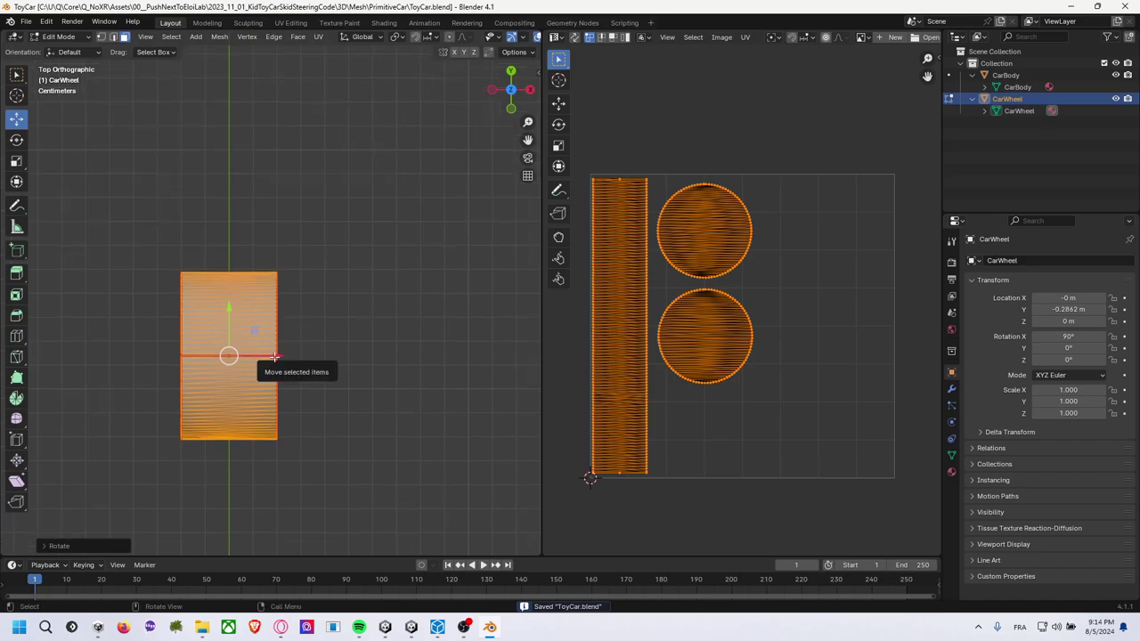
{"action": "left_click_drag", "start_coordinate": [274, 356], "coordinate": [327, 364]}
{"action": "key", "text": "ctrl+s"}
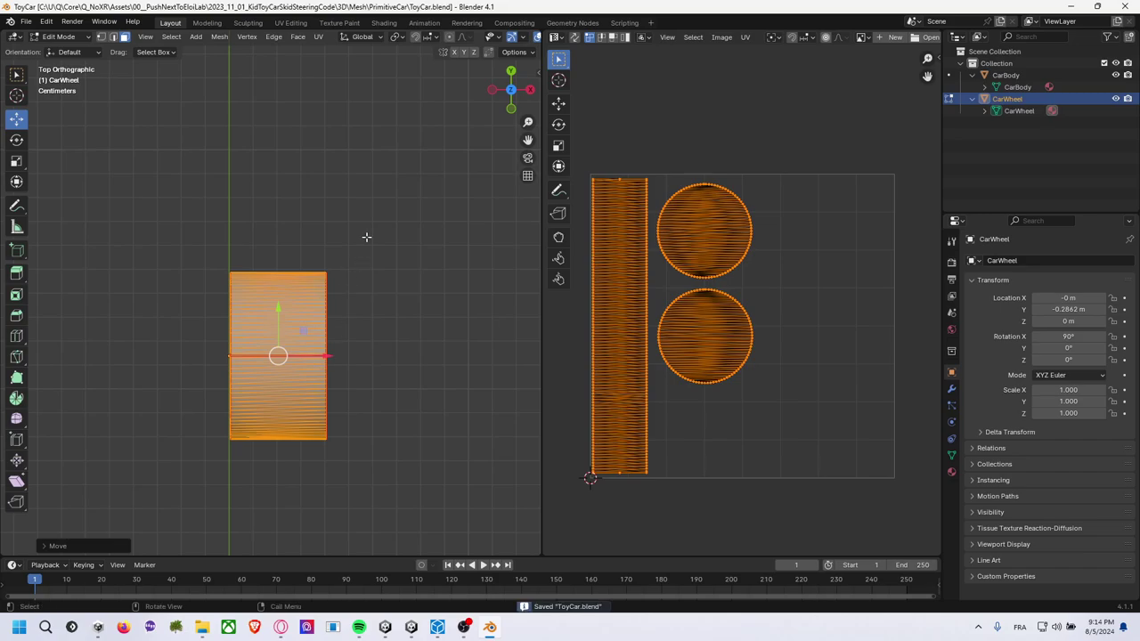
{"action": "key", "text": "alt+Tab"}
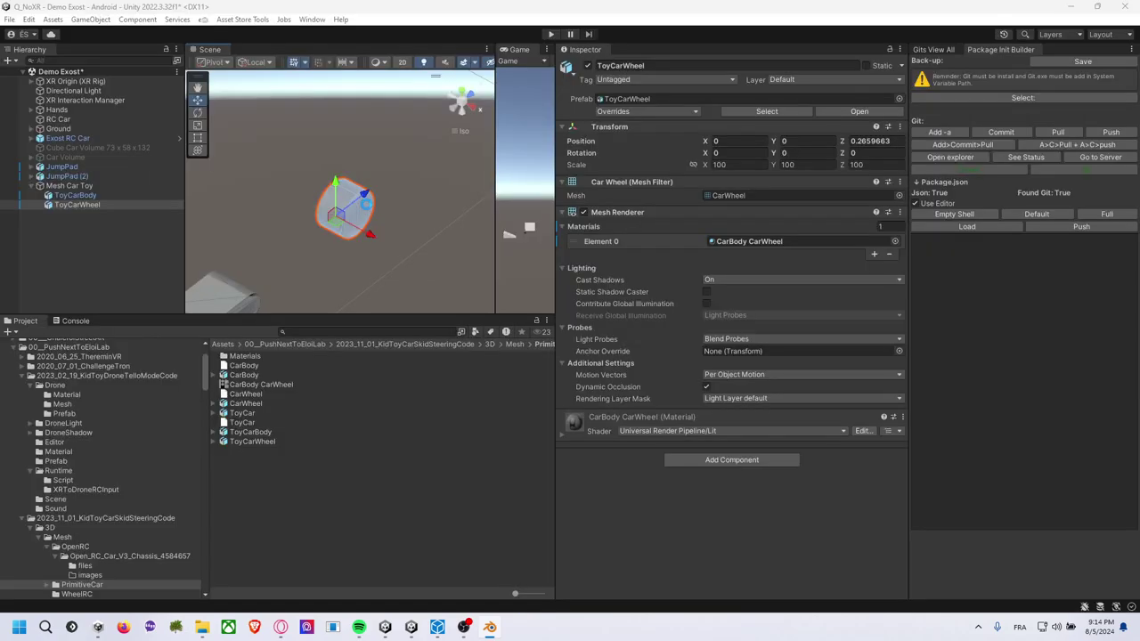
Back in Blender, export the CarWheel in Object Mode over ToyCarWheel.fbx.
{"action": "key", "text": "alt+Tab"}
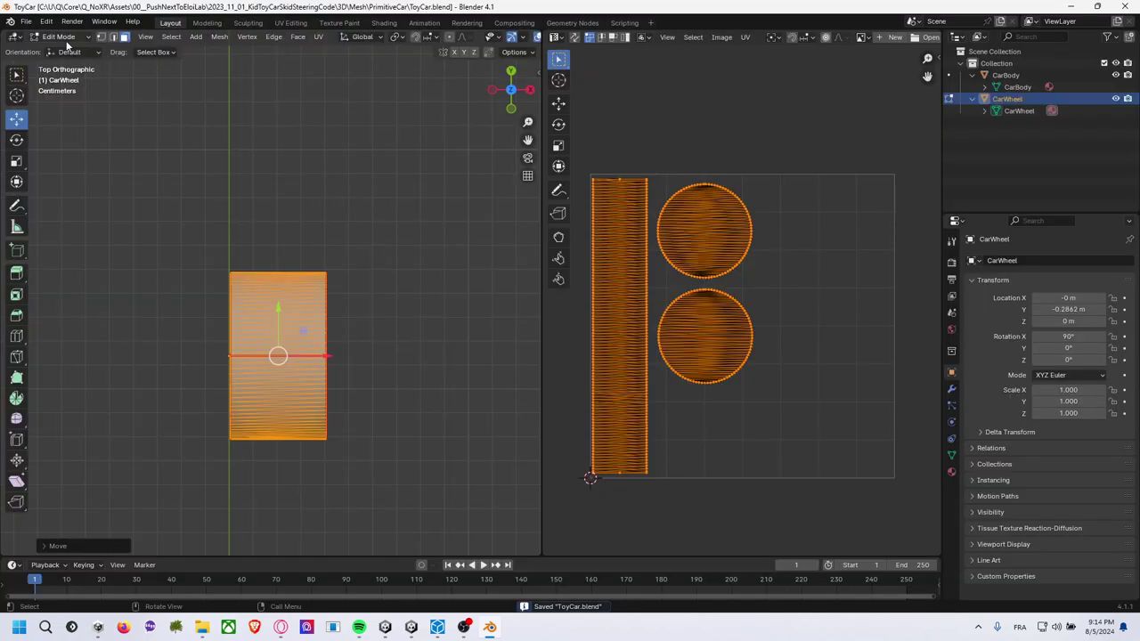
{"action": "left_click", "coordinate": [59, 37]}
{"action": "left_click", "coordinate": [43, 44]}
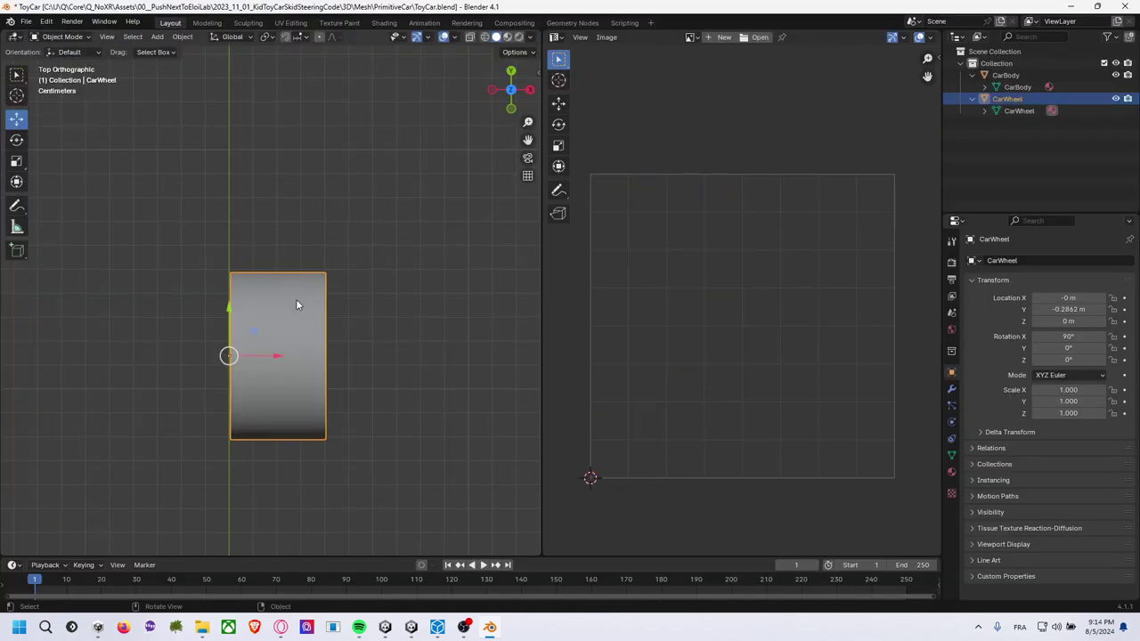
{"action": "left_click", "coordinate": [26, 22]}
{"action": "mouse_move", "coordinate": [45, 201]}
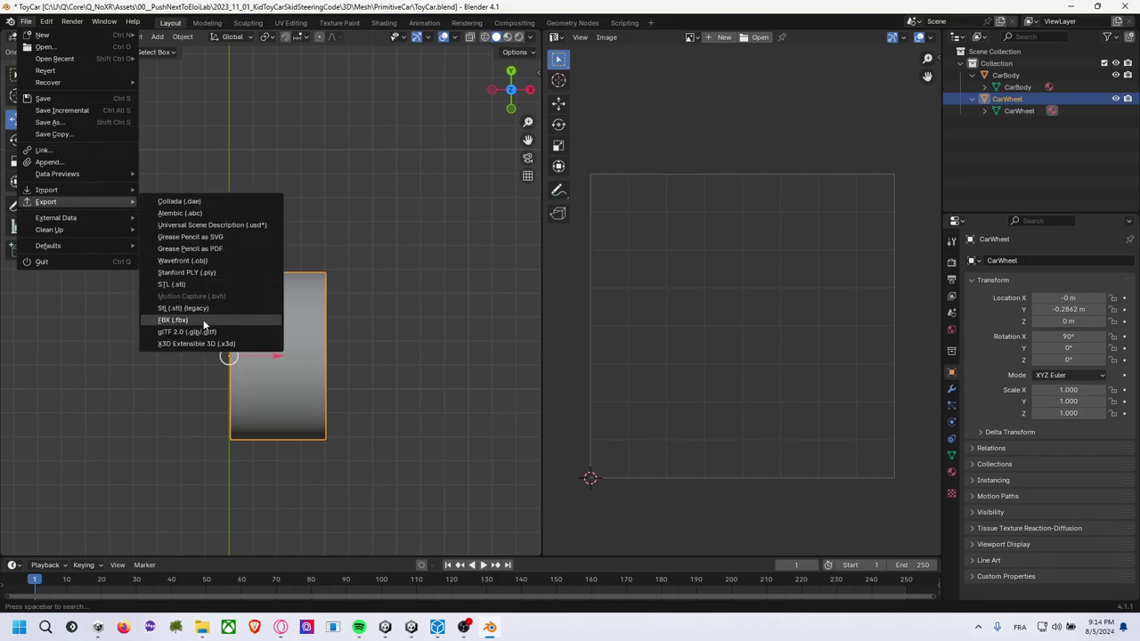
{"action": "left_click", "coordinate": [203, 325]}
{"action": "left_click", "coordinate": [577, 200]}
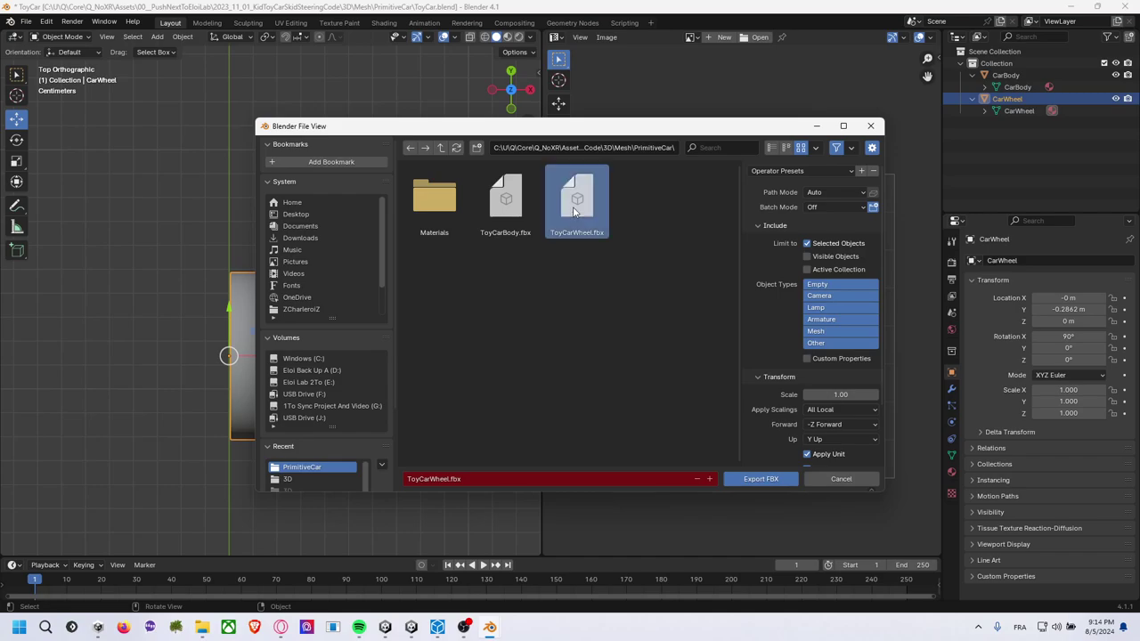
{"action": "left_click", "coordinate": [748, 480]}
Orbit the Unity scene to view the re-exported wheel from the side, then return to Blender.
{"action": "key", "text": "alt+Tab"}
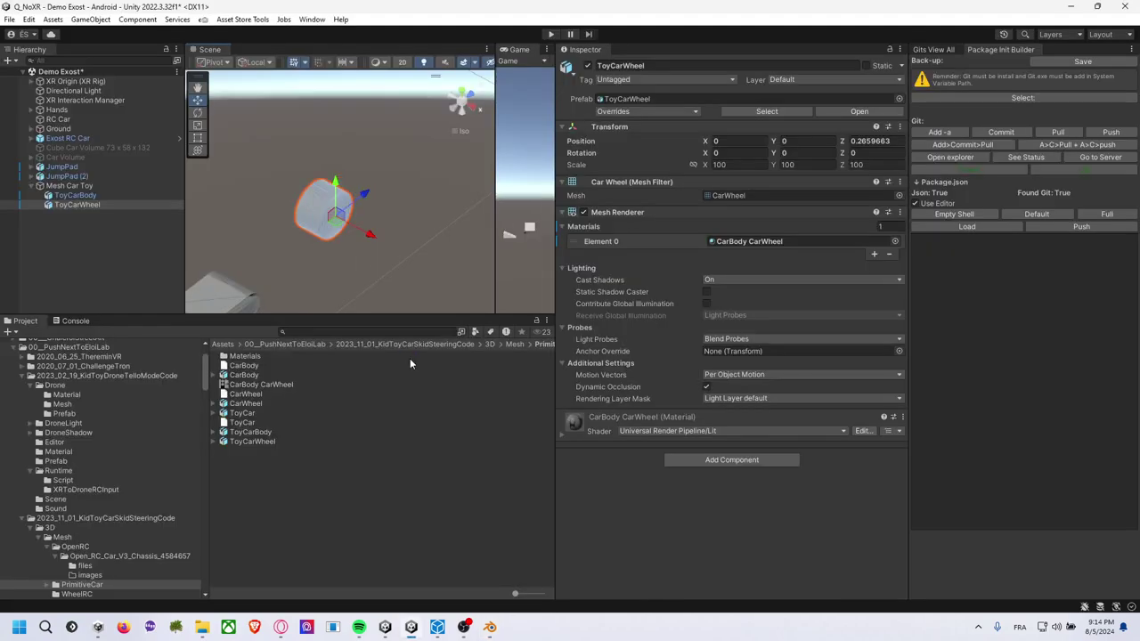
{"action": "mouse_move", "coordinate": [329, 246]}
{"action": "left_mouse_down", "text": "alt"}
{"action": "mouse_move", "coordinate": [521, 260]}
{"action": "mouse_move", "coordinate": [475, 304]}
{"action": "mouse_move", "coordinate": [530, 293]}
{"action": "mouse_move", "coordinate": [505, 288]}
{"action": "left_mouse_up", "text": "alt"}
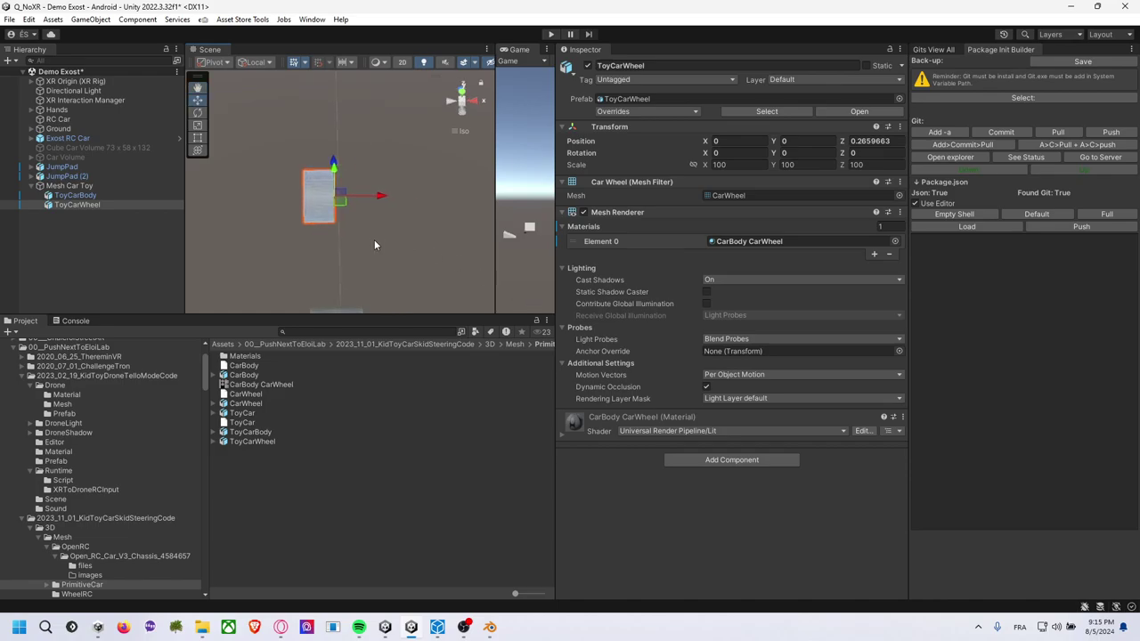
{"action": "key", "text": "alt+Tab"}
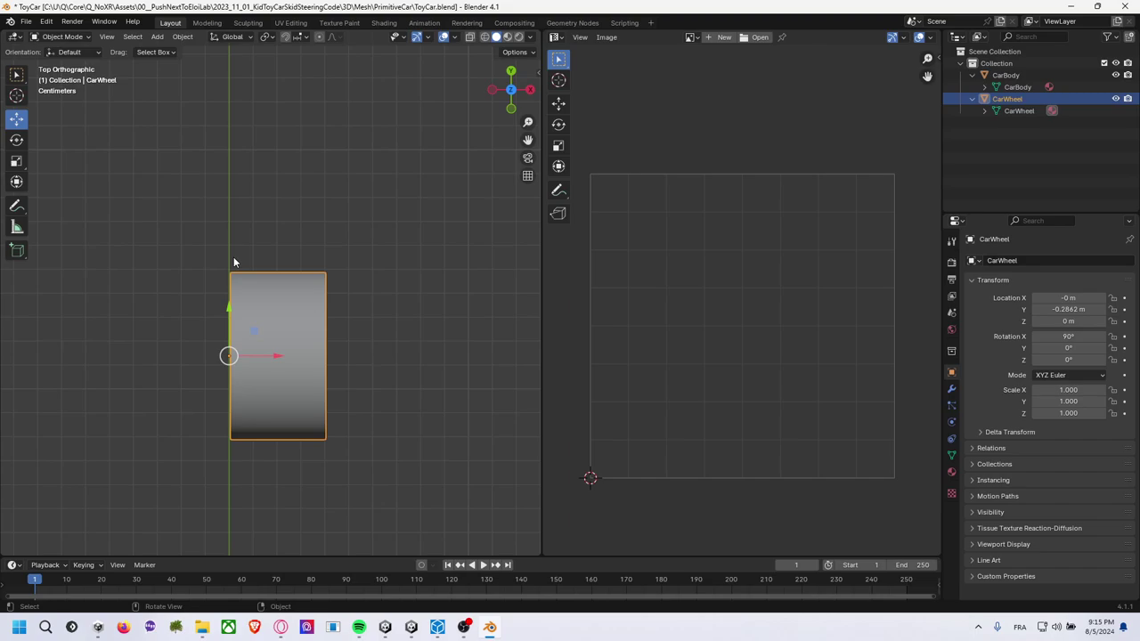
Shift the wheel mesh left along X in Edit Mode, deselect it and save ToyCar.blend.
{"action": "left_click", "coordinate": [60, 37]}
{"action": "left_click", "coordinate": [62, 55]}
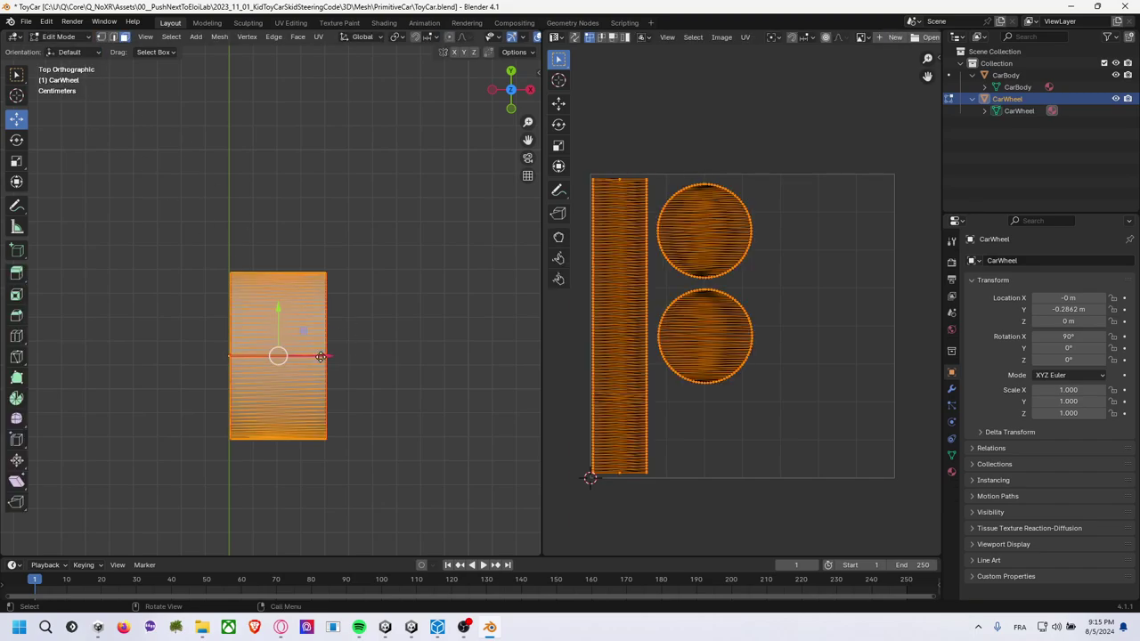
{"action": "left_click_drag", "start_coordinate": [326, 358], "coordinate": [224, 361]}
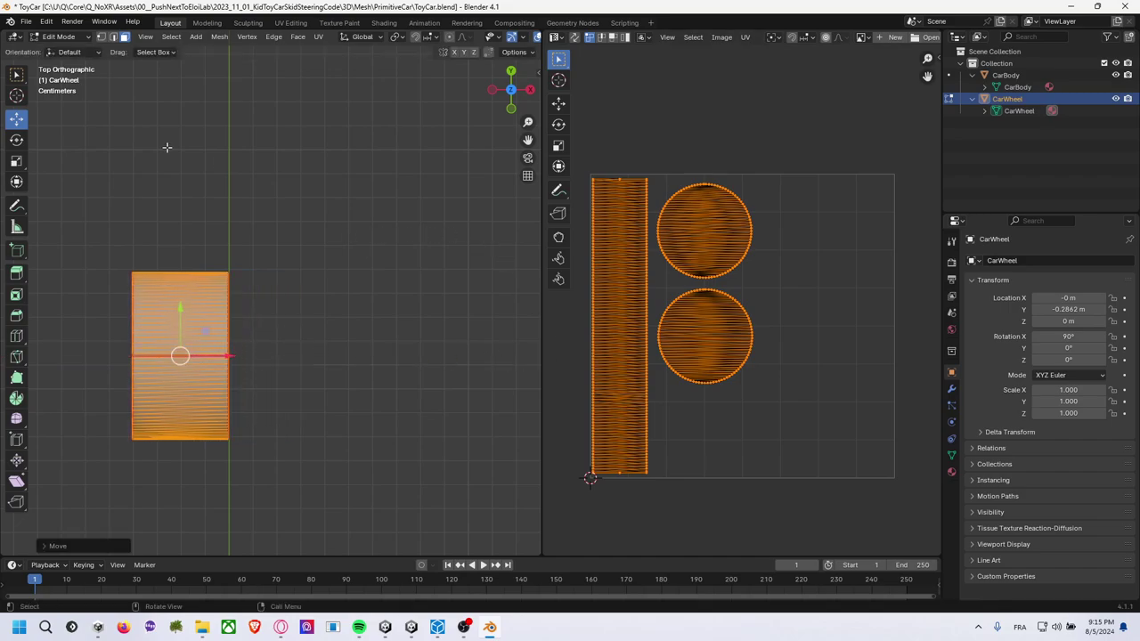
{"action": "left_click", "coordinate": [126, 86]}
{"action": "key", "text": "ctrl+s"}
Re-export the wheel as ToyCarWheel.fbx and bring Unity back to the front.
{"action": "left_click", "coordinate": [26, 20]}
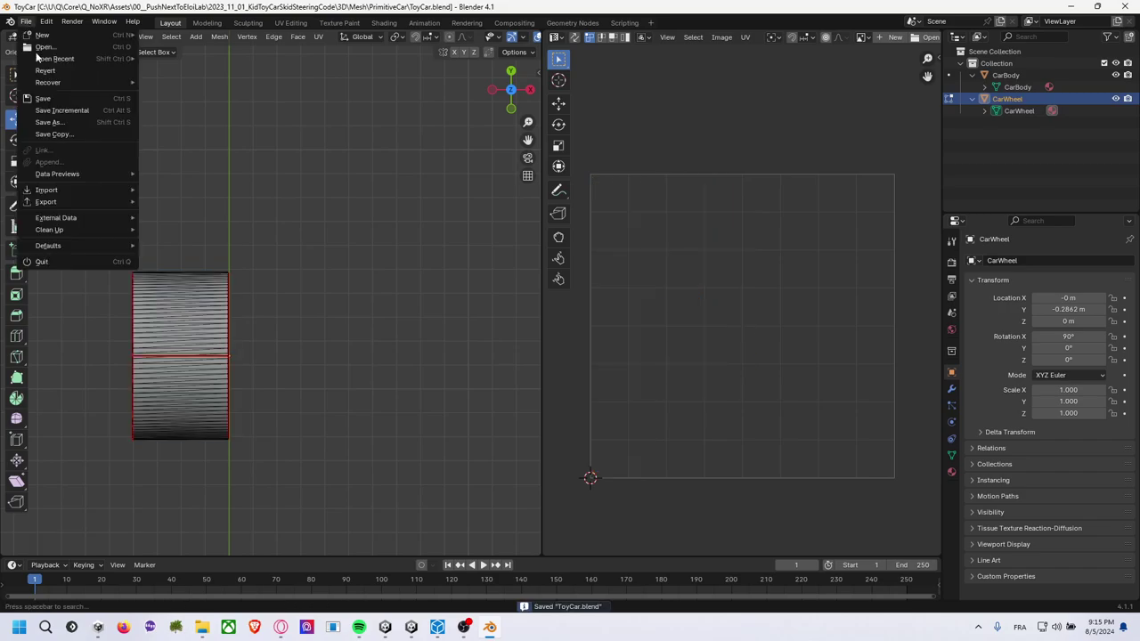
{"action": "mouse_move", "coordinate": [46, 201]}
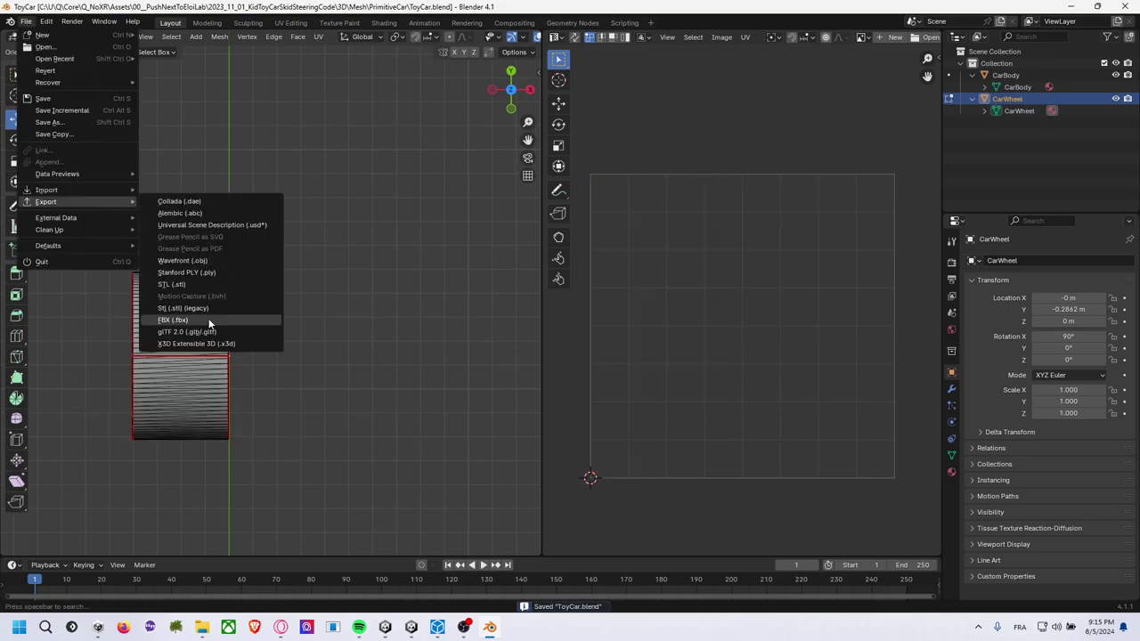
{"action": "left_click", "coordinate": [213, 321]}
{"action": "left_click", "coordinate": [577, 200]}
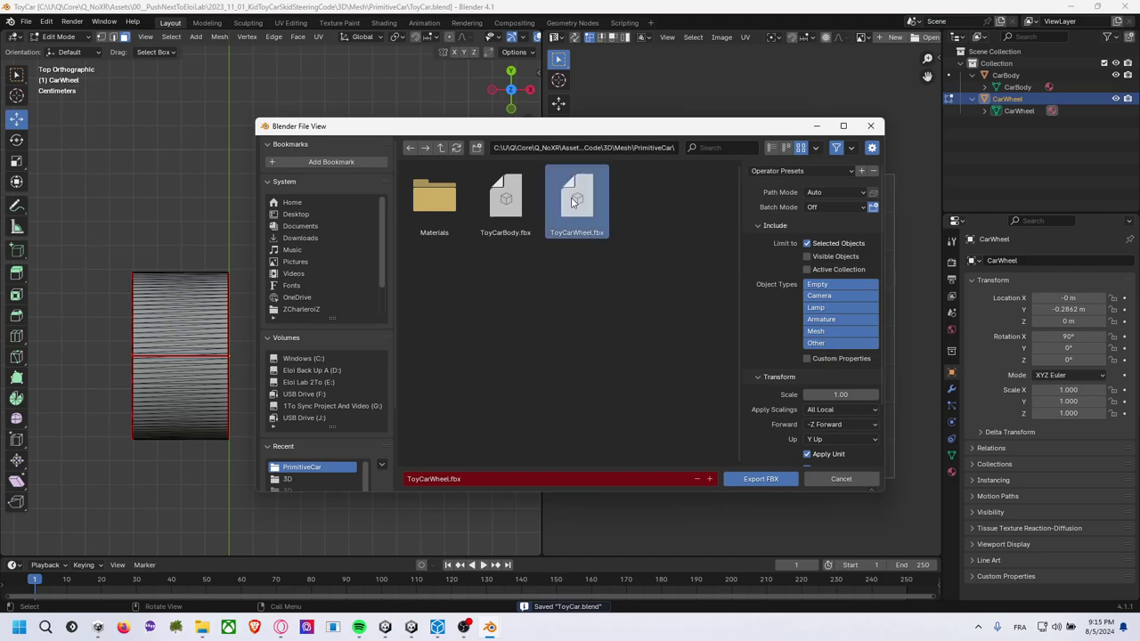
{"action": "left_click", "coordinate": [760, 480]}
{"action": "key", "text": "alt+Tab"}
{"action": "left_click", "coordinate": [346, 271]}
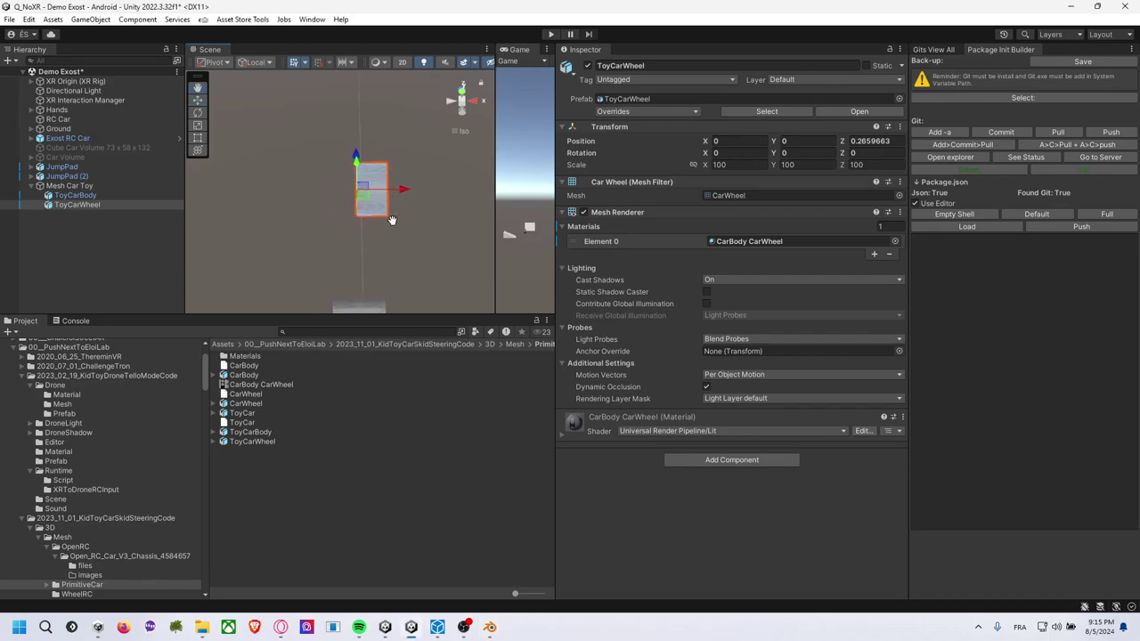
Orbit and zoom the Scene view to check the updated ToyCarWheel.
{"action": "mouse_move", "coordinate": [369, 220]}
{"action": "left_mouse_down", "text": "alt"}
{"action": "mouse_move", "coordinate": [429, 176]}
{"action": "mouse_move", "coordinate": [384, 184]}
{"action": "left_mouse_up", "text": "alt"}
{"action": "scroll", "coordinate": [394, 195], "scroll_direction": "up", "scroll_amount": 3}
{"action": "scroll", "coordinate": [394, 195], "scroll_direction": "up", "scroll_amount": 3}
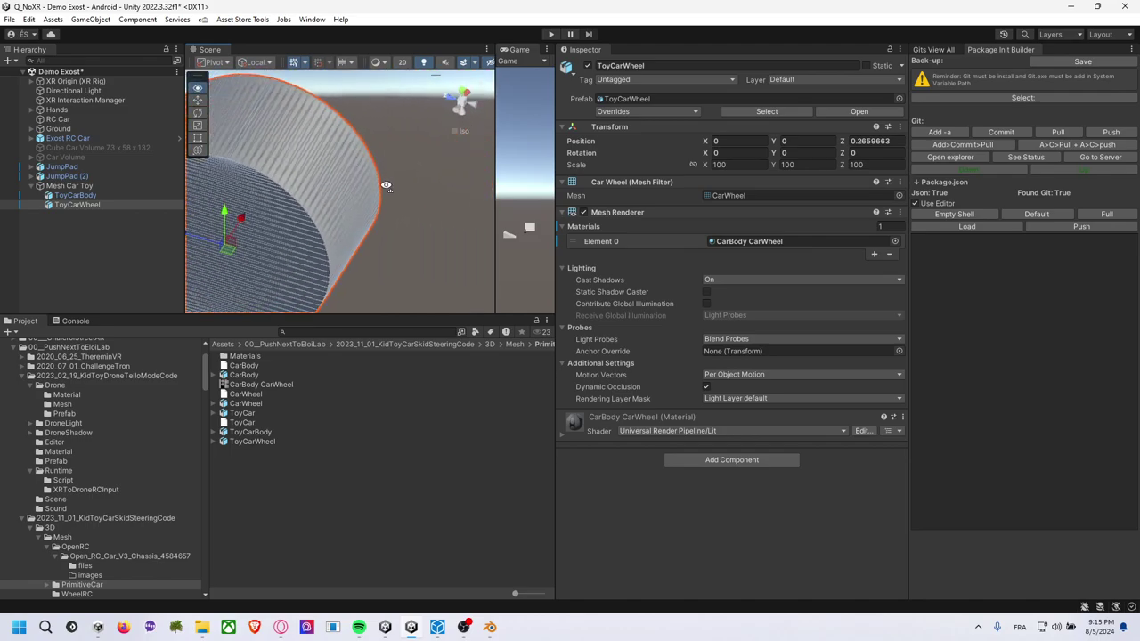
{"action": "scroll", "coordinate": [384, 185], "scroll_direction": "down", "scroll_amount": 3}
{"action": "scroll", "coordinate": [384, 184], "scroll_direction": "down", "scroll_amount": 2}
{"action": "scroll", "coordinate": [384, 185], "scroll_direction": "down", "scroll_amount": 2}
{"action": "mouse_move", "coordinate": [387, 187]}
{"action": "middle_mouse_down"}
{"action": "mouse_move", "coordinate": [310, 178]}
{"action": "mouse_move", "coordinate": [288, 156]}
{"action": "middle_mouse_up"}
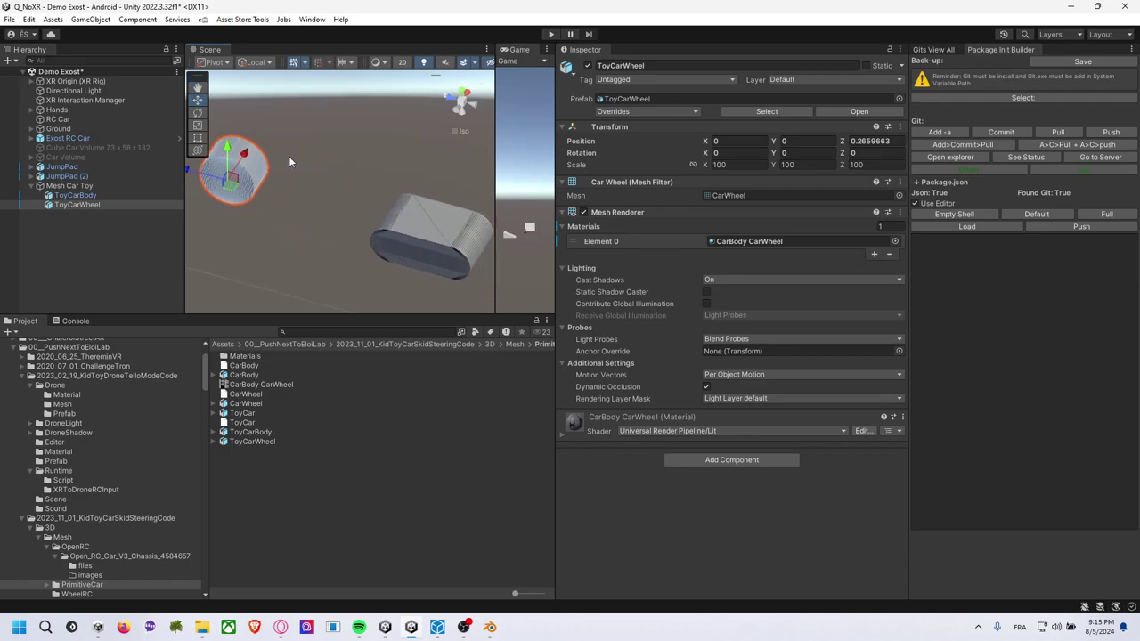
Look down on the car parts, selecting the ToyCarWheel and then the ToyCarBody.
{"action": "left_click", "coordinate": [331, 172]}
{"action": "middle_click_drag", "start_coordinate": [331, 173], "coordinate": [314, 174]}
{"action": "left_click_drag", "start_coordinate": [314, 174], "coordinate": [292, 189], "text": "alt"}
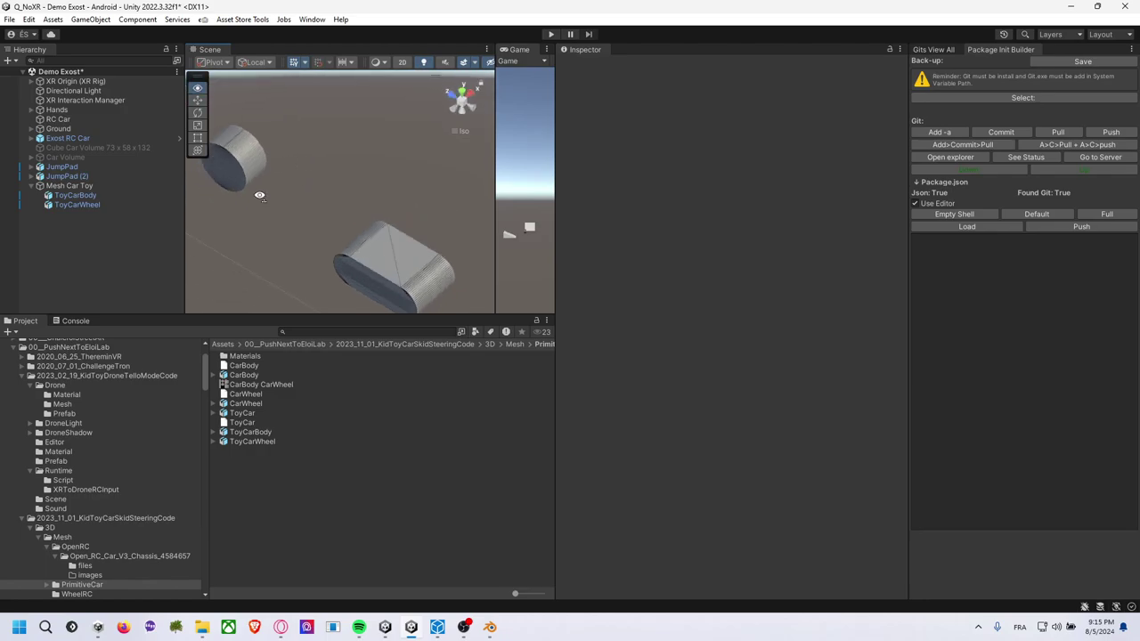
{"action": "middle_click_drag", "start_coordinate": [292, 189], "coordinate": [314, 190]}
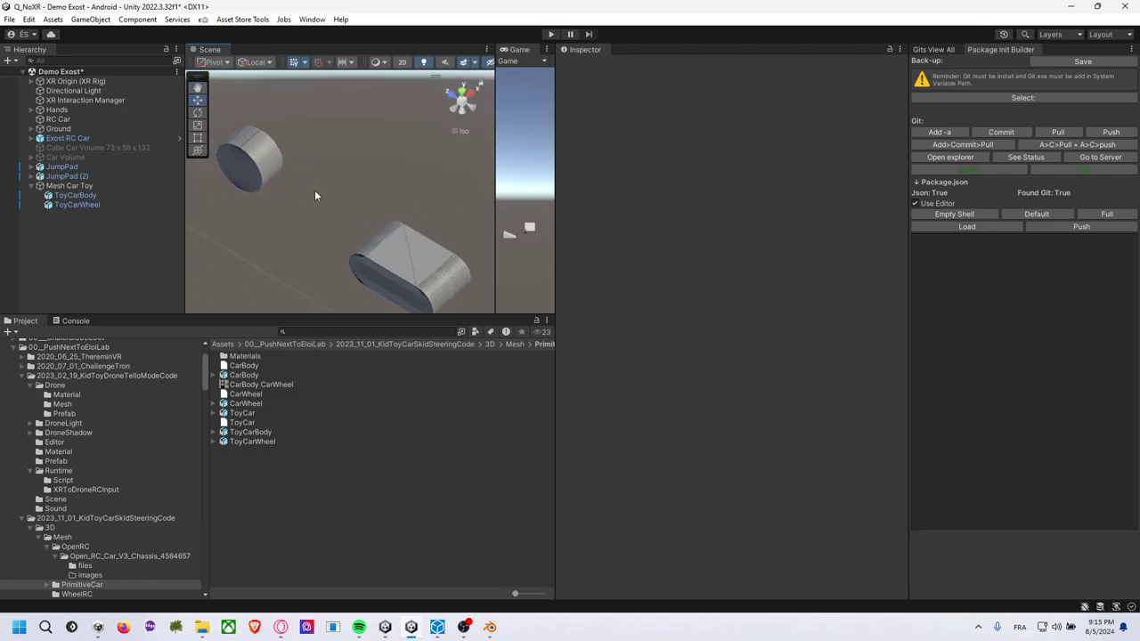
{"action": "left_click", "coordinate": [244, 149]}
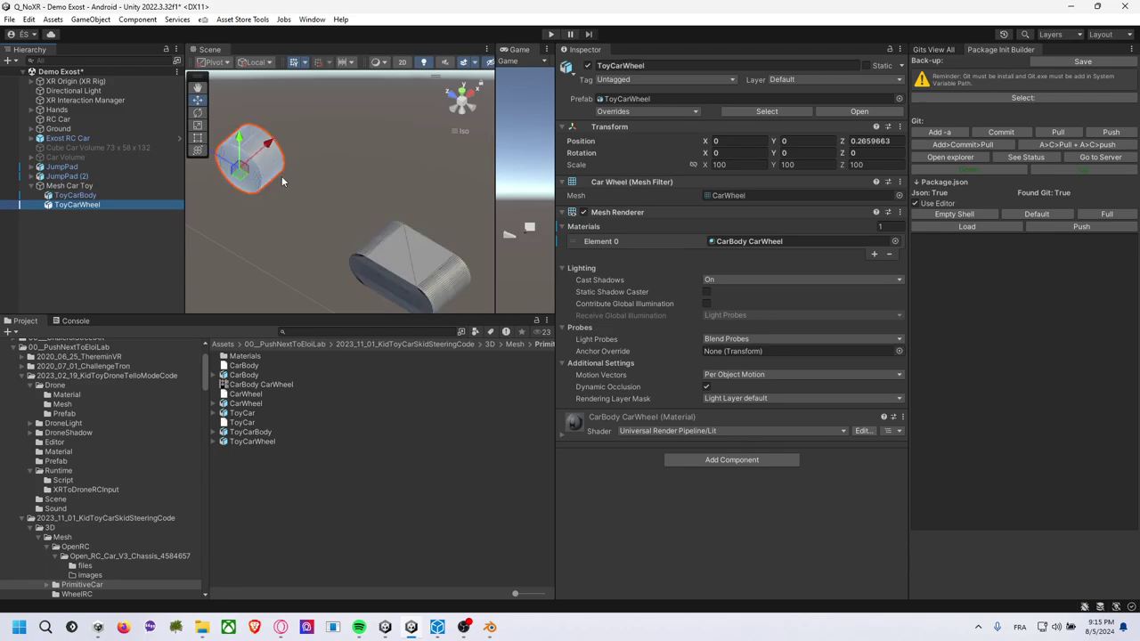
{"action": "scroll", "coordinate": [281, 181], "scroll_direction": "down", "scroll_amount": 3}
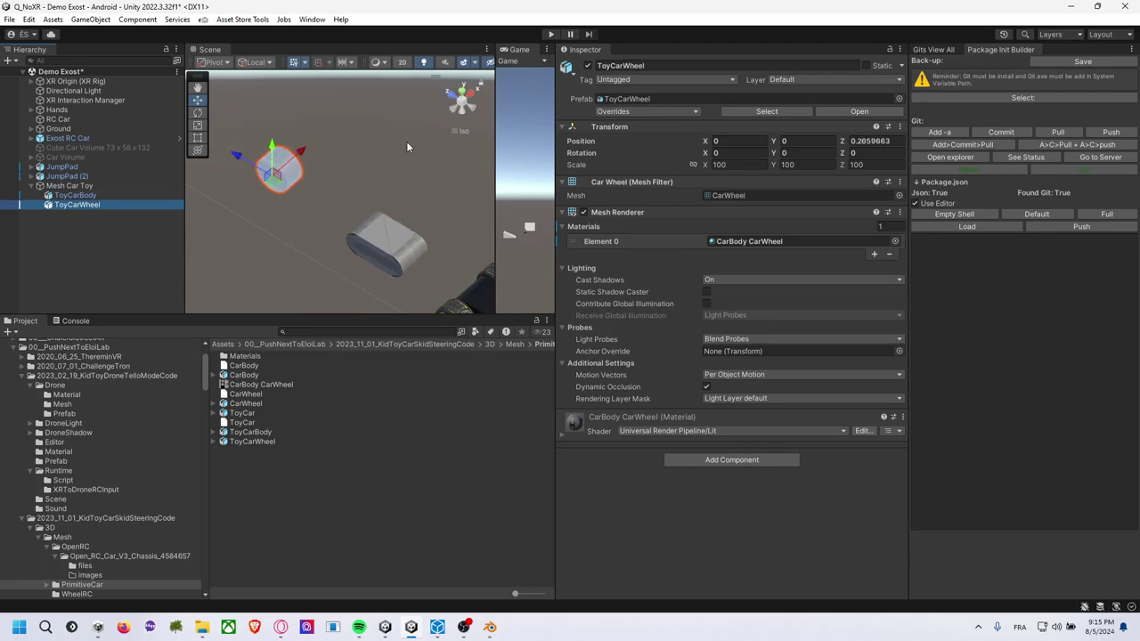
{"action": "middle_click_drag", "start_coordinate": [406, 140], "coordinate": [323, 125]}
{"action": "left_click", "coordinate": [321, 182]}
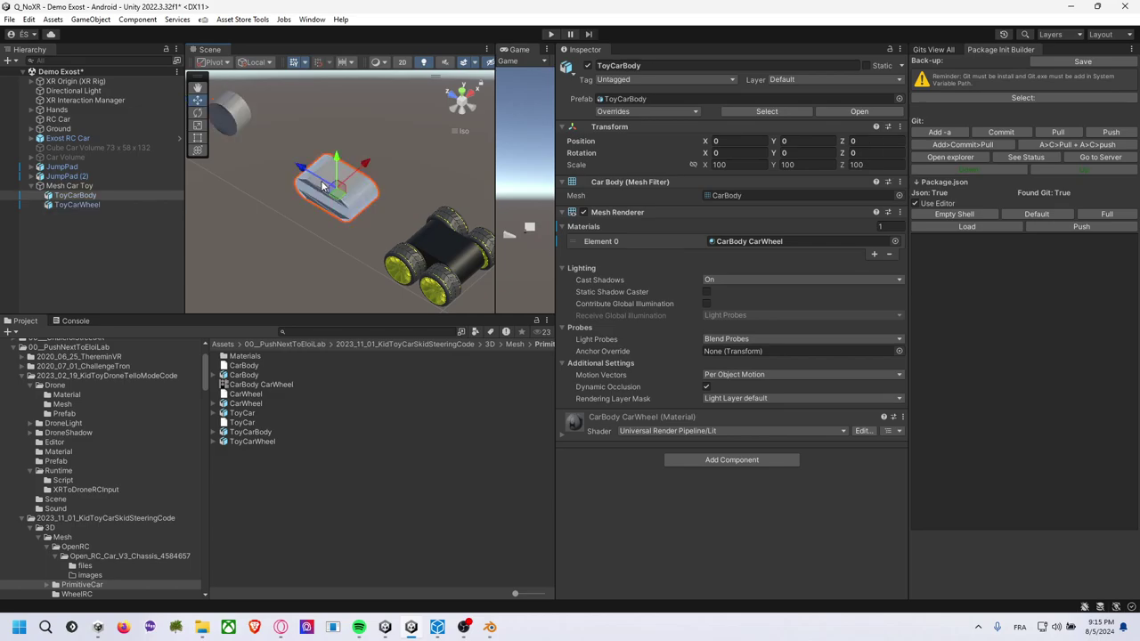
Reveal the CarBody CarWheel texture's folder in File Explorer from the Project panel.
{"action": "left_click", "coordinate": [77, 196]}
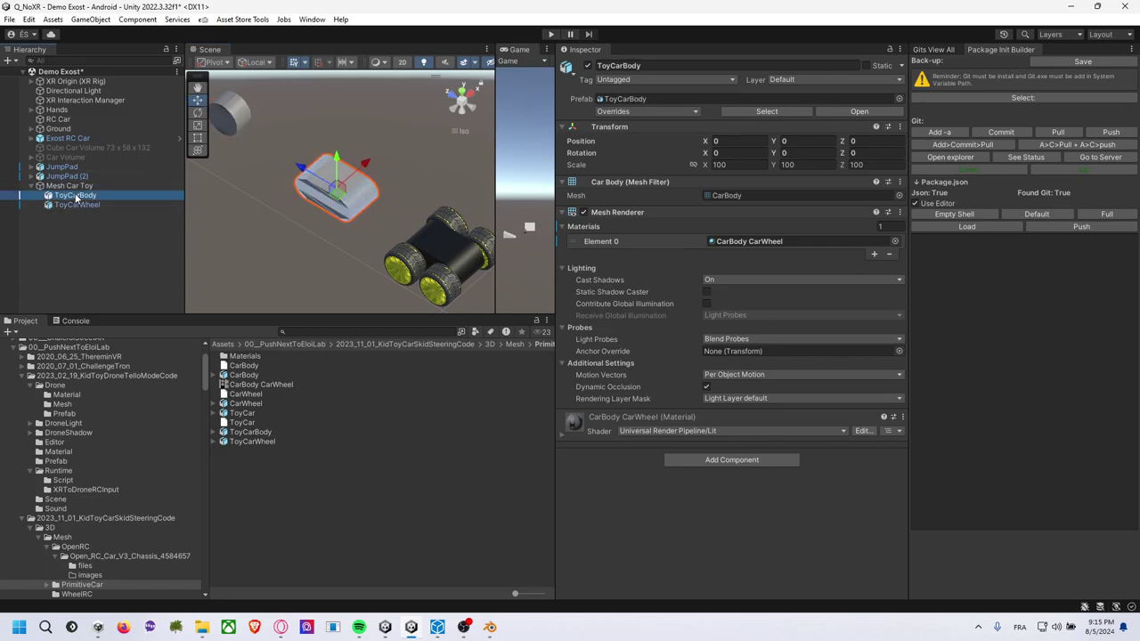
{"action": "right_click", "coordinate": [76, 198]}
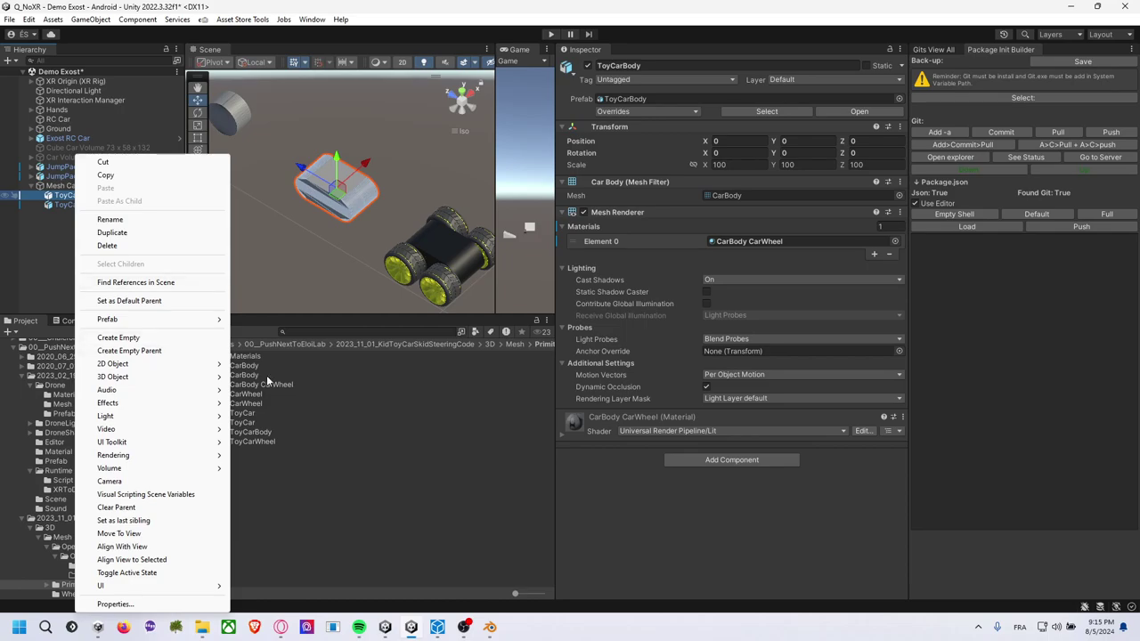
{"action": "left_click", "coordinate": [56, 235]}
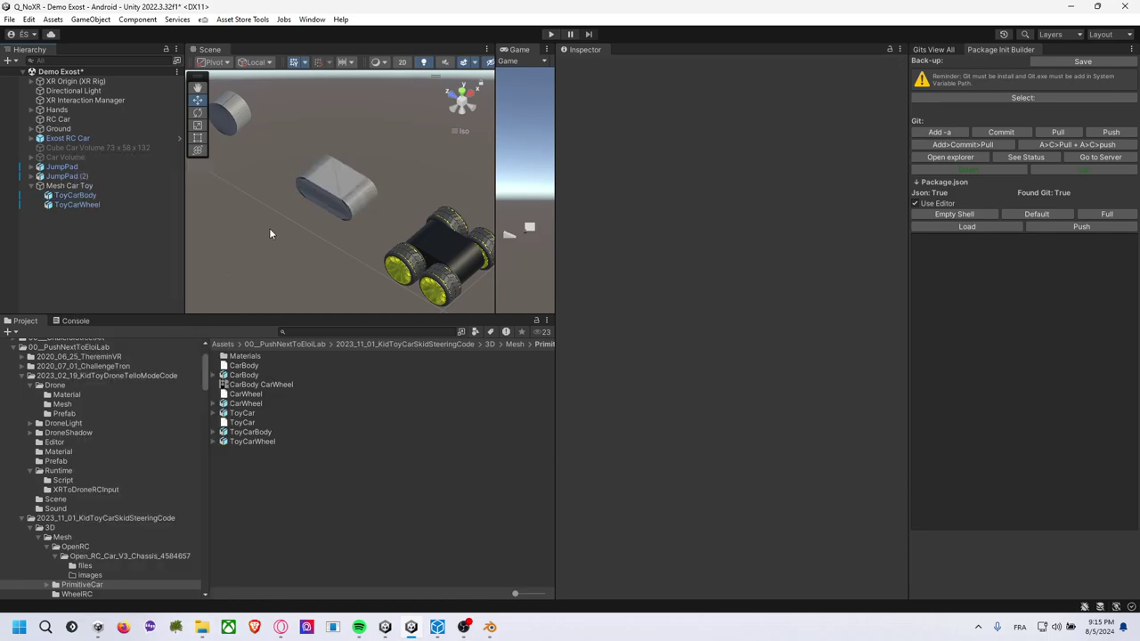
{"action": "middle_click_drag", "start_coordinate": [270, 230], "coordinate": [303, 262]}
{"action": "right_click", "coordinate": [266, 384]}
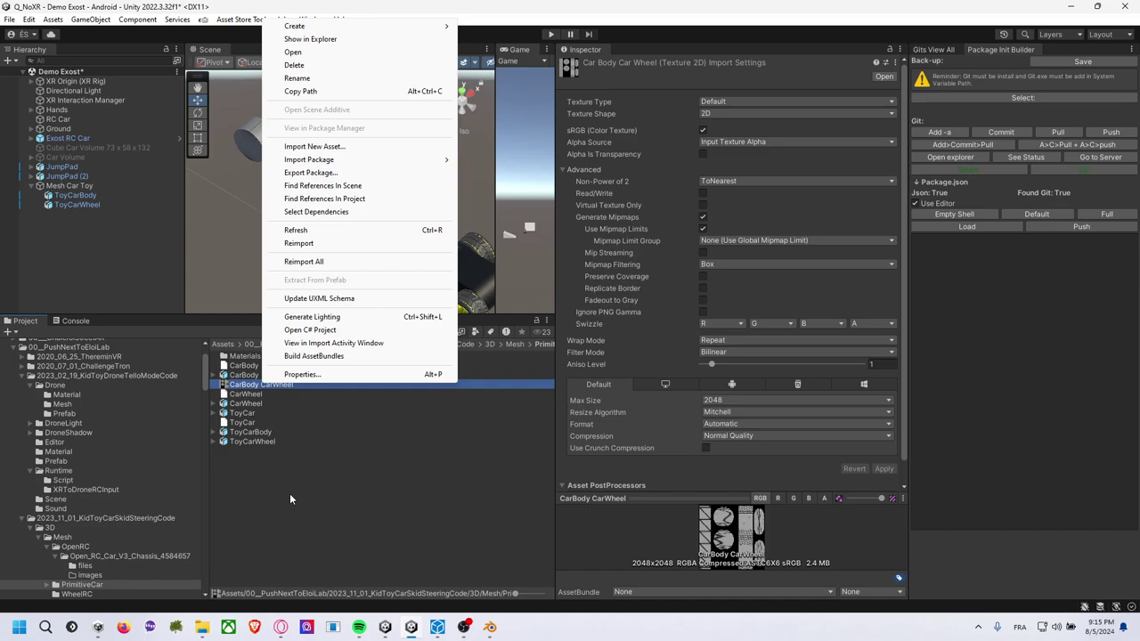
{"action": "right_click", "coordinate": [281, 471]}
{"action": "left_click", "coordinate": [347, 126]}
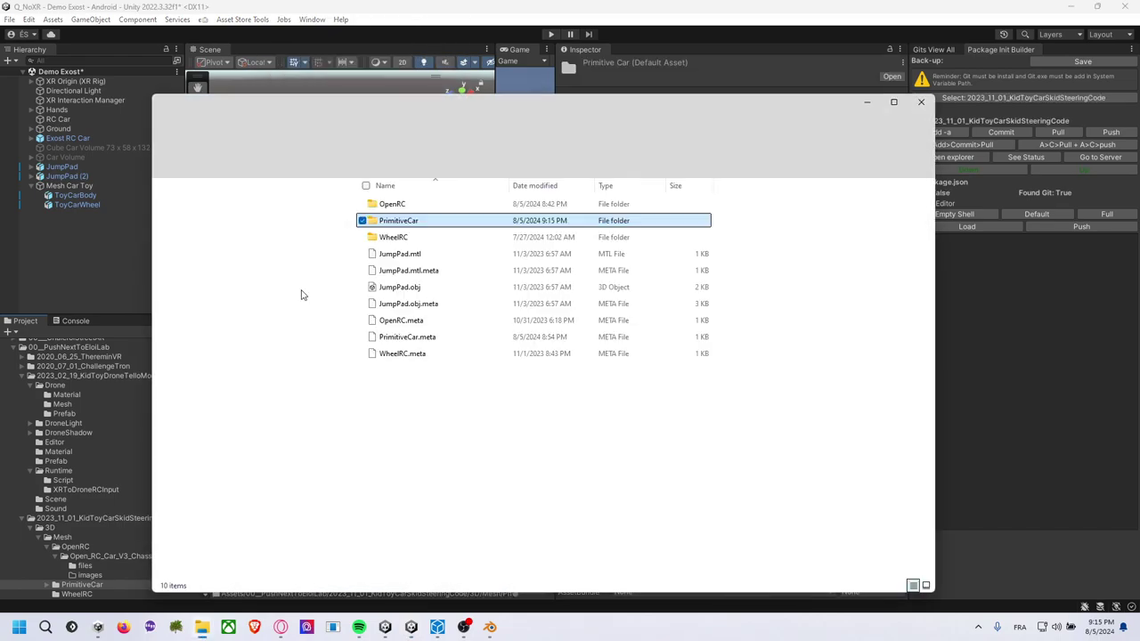
{"action": "key", "text": "alt+Tab"}
Select the CarBody CarWheel texture and launch Krita from Windows search.
{"action": "left_click", "coordinate": [270, 396]}
{"action": "left_click", "coordinate": [259, 384]}
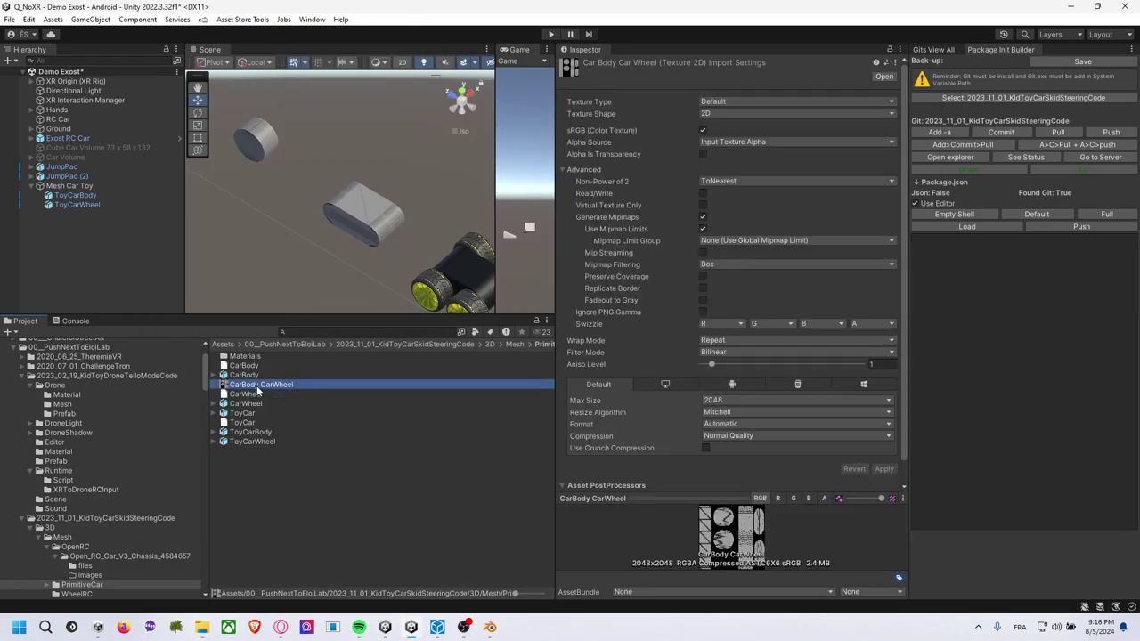
{"action": "key", "text": "alt+Tab"}
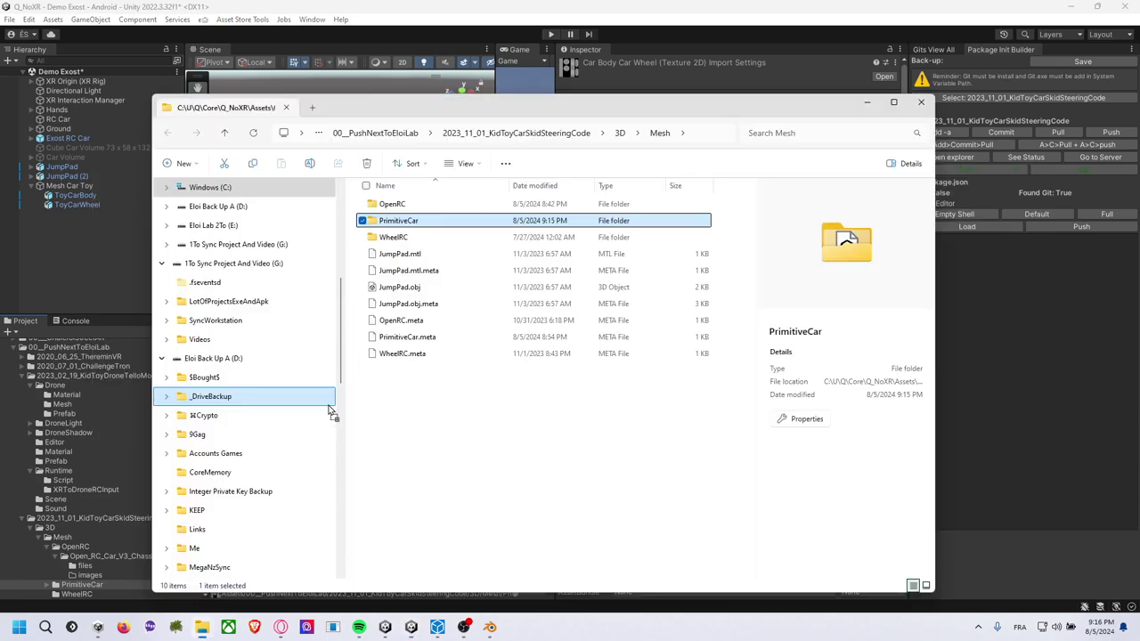
{"action": "key", "text": "super"}
{"action": "type", "text": "kri"}
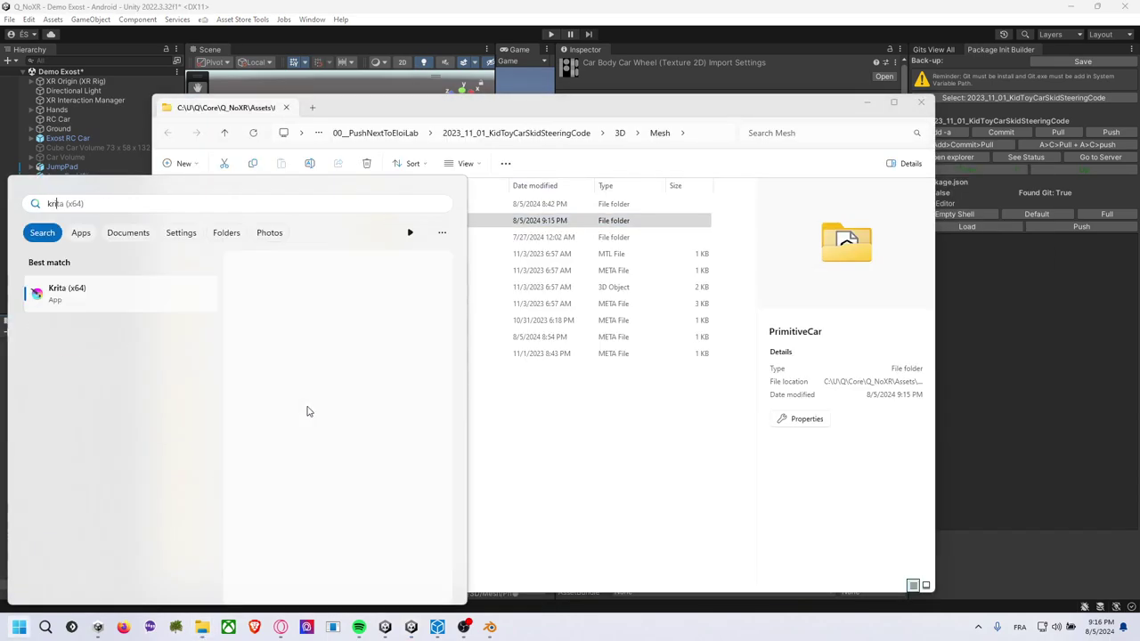
{"action": "type", "text": "ta"}
{"action": "key", "text": "Return"}
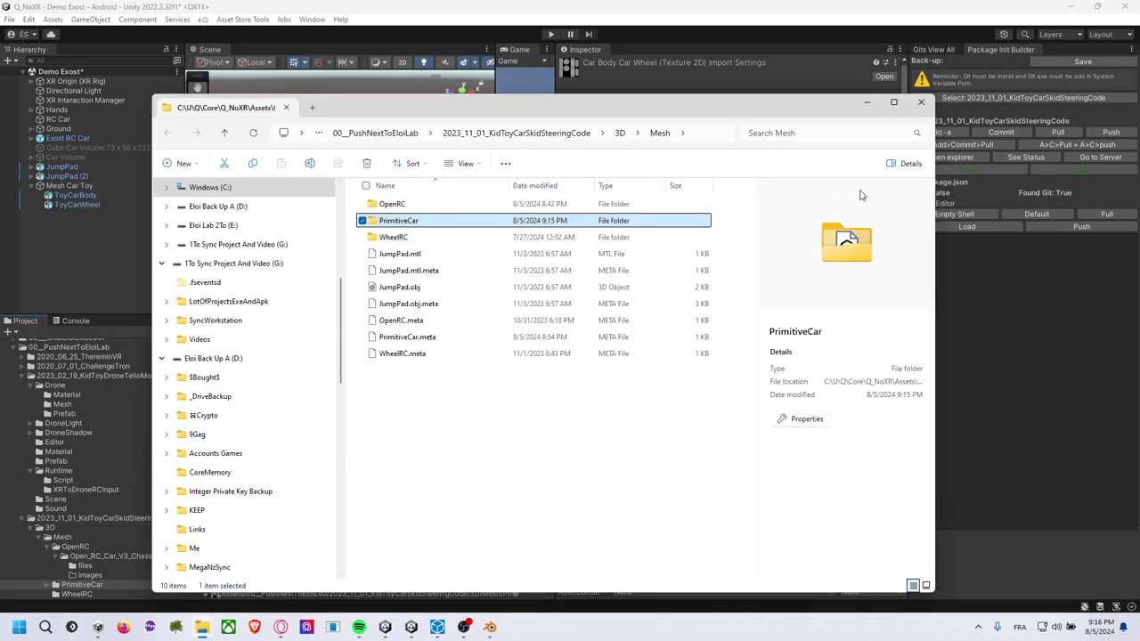
Open the PrimitiveCar folder in File Explorer and select CarBody CarWheel.png.
{"action": "left_click", "coordinate": [920, 101]}
{"action": "right_click", "coordinate": [259, 491]}
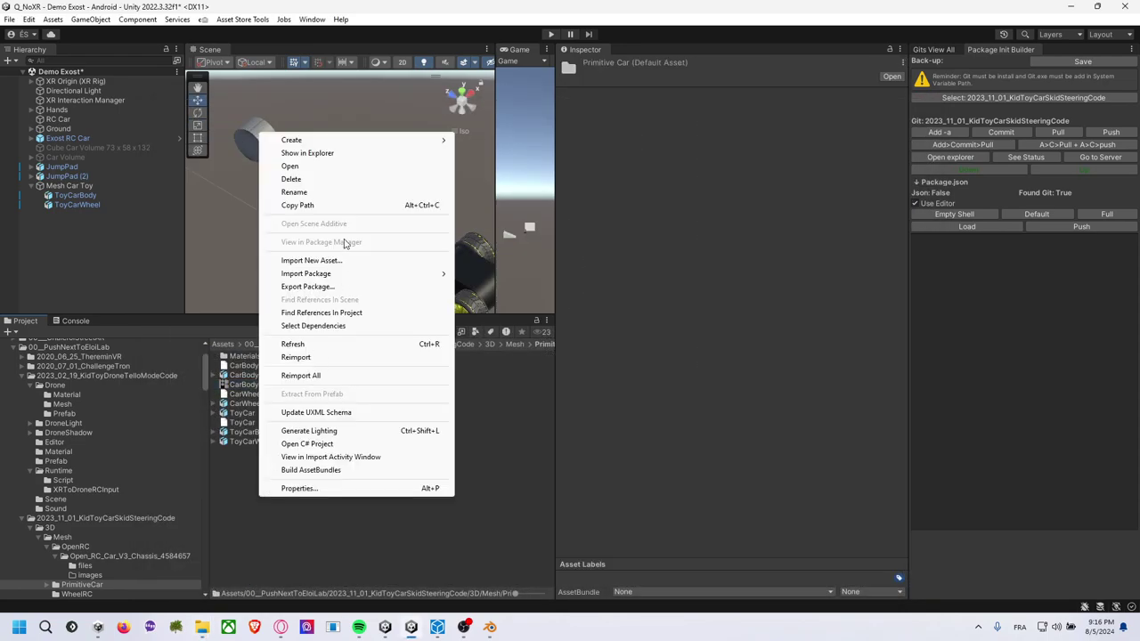
{"action": "left_click", "coordinate": [347, 155]}
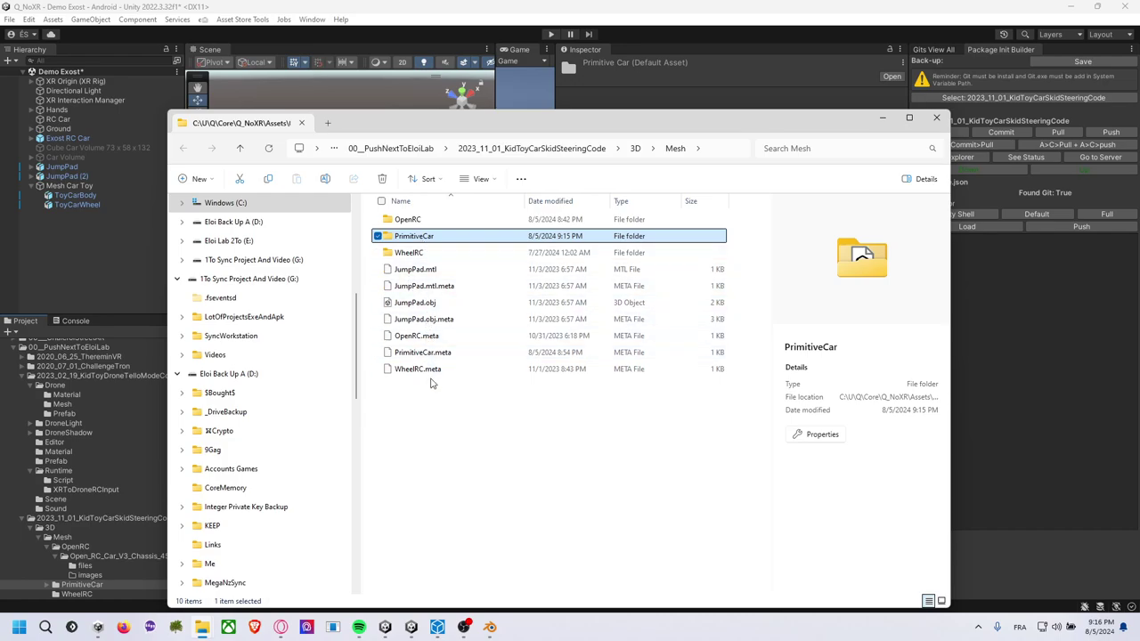
{"action": "double_click", "coordinate": [428, 238]}
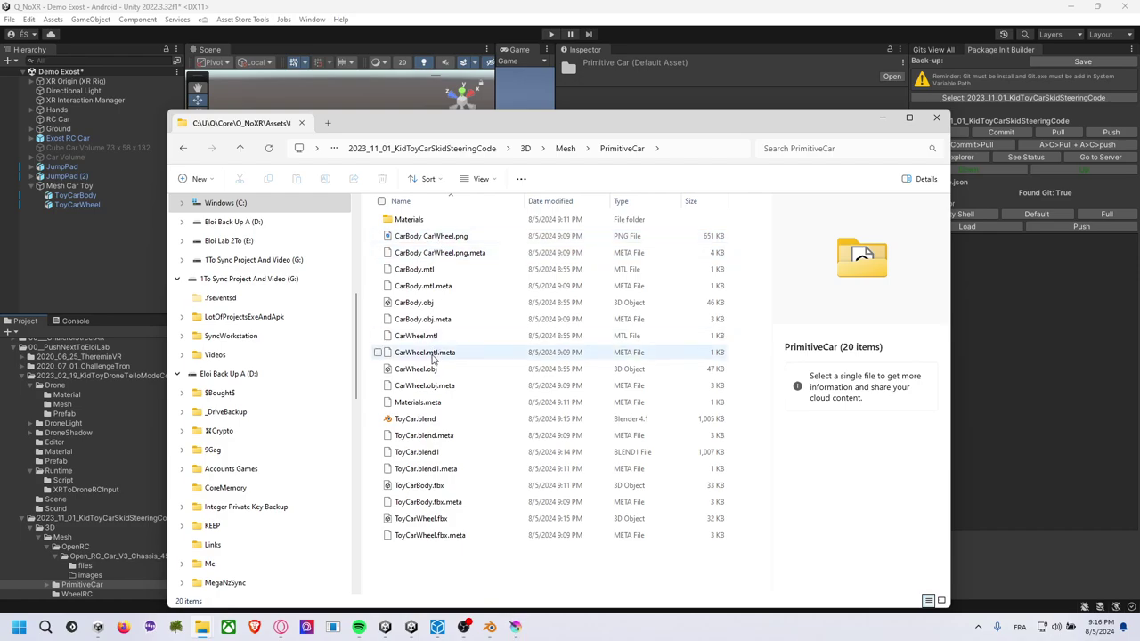
{"action": "left_click", "coordinate": [436, 237]}
Open CarBody CarWheel.png in Krita by dragging it in from File Explorer.
{"action": "left_click", "coordinate": [526, 629]}
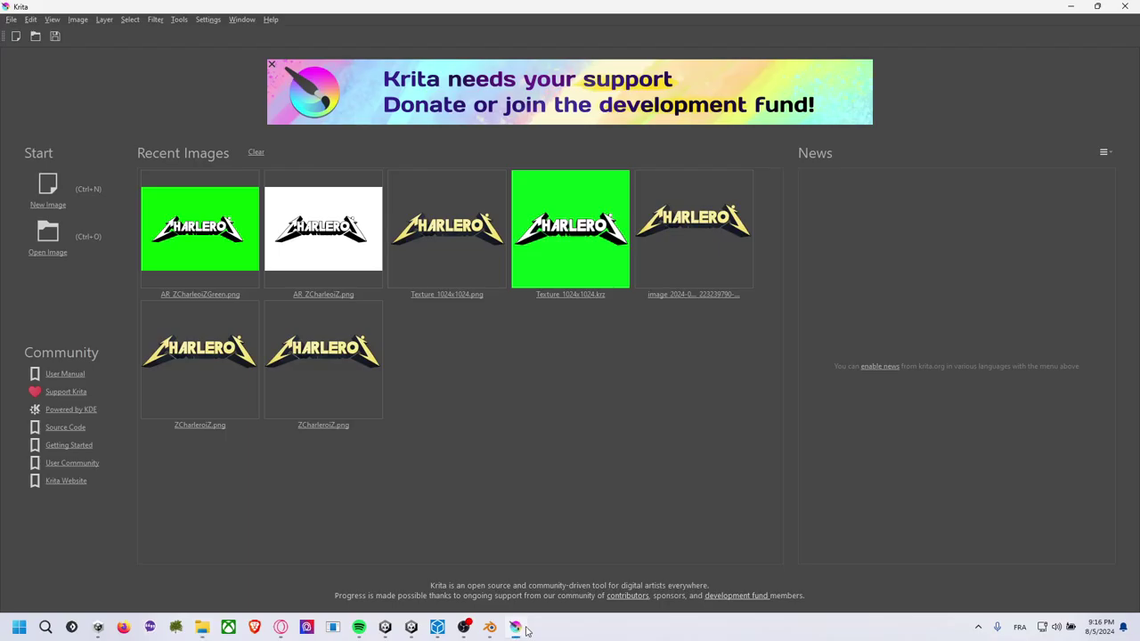
{"action": "key", "text": "alt+Tab"}
{"action": "mouse_move", "coordinate": [457, 237]}
{"action": "left_mouse_down"}
{"action": "mouse_move", "coordinate": [532, 400]}
{"action": "mouse_move", "coordinate": [532, 428]}
{"action": "left_mouse_up"}
{"action": "key", "text": "alt+Tab"}
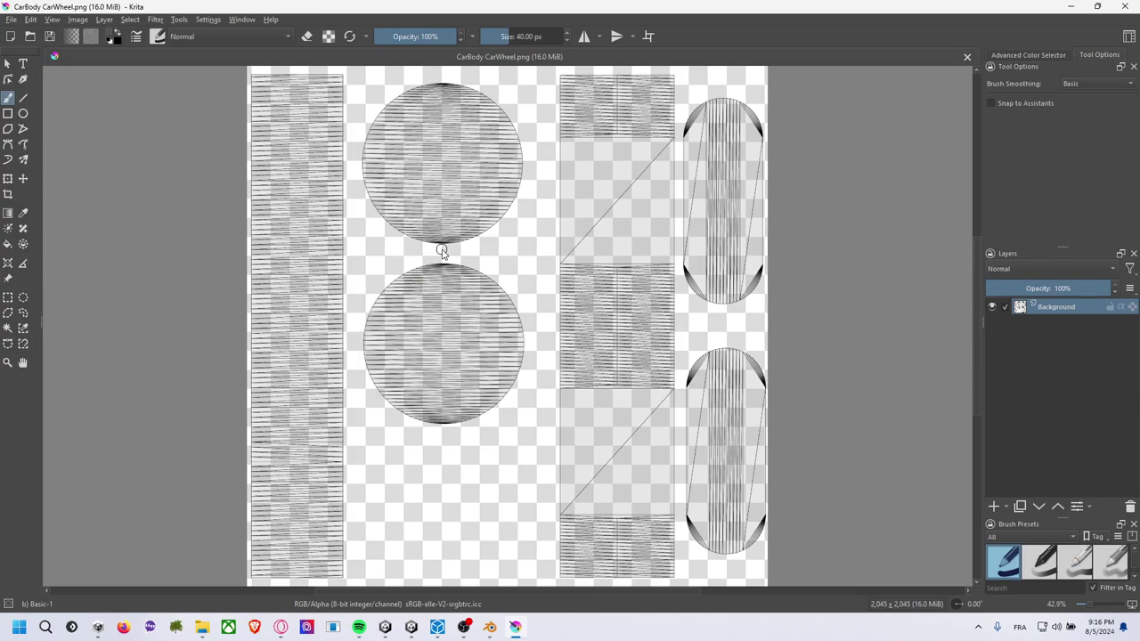
{"action": "scroll", "coordinate": [442, 251], "scroll_direction": "up", "scroll_amount": 5, "text": "ctrl"}
{"action": "scroll", "coordinate": [440, 248], "scroll_direction": "down", "scroll_amount": 4, "text": "ctrl"}
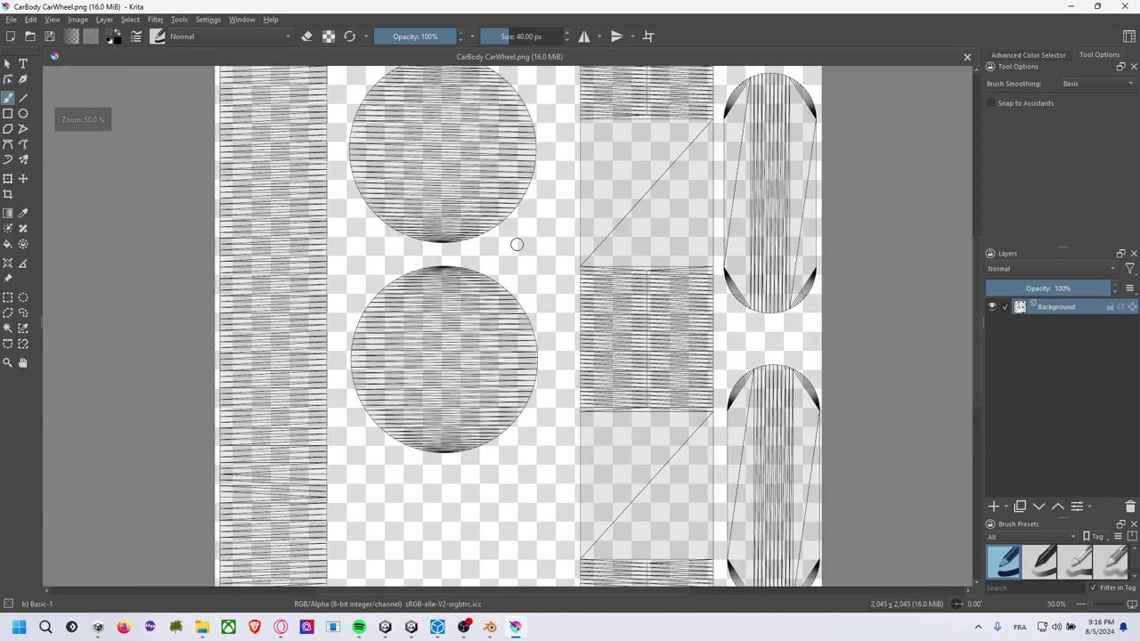
{"action": "mouse_move", "coordinate": [513, 258]}
{"action": "left_mouse_down", "text": "shift"}
{"action": "mouse_move", "coordinate": [512, 270]}
{"action": "mouse_move", "coordinate": [508, 257]}
{"action": "left_mouse_up", "text": "shift"}
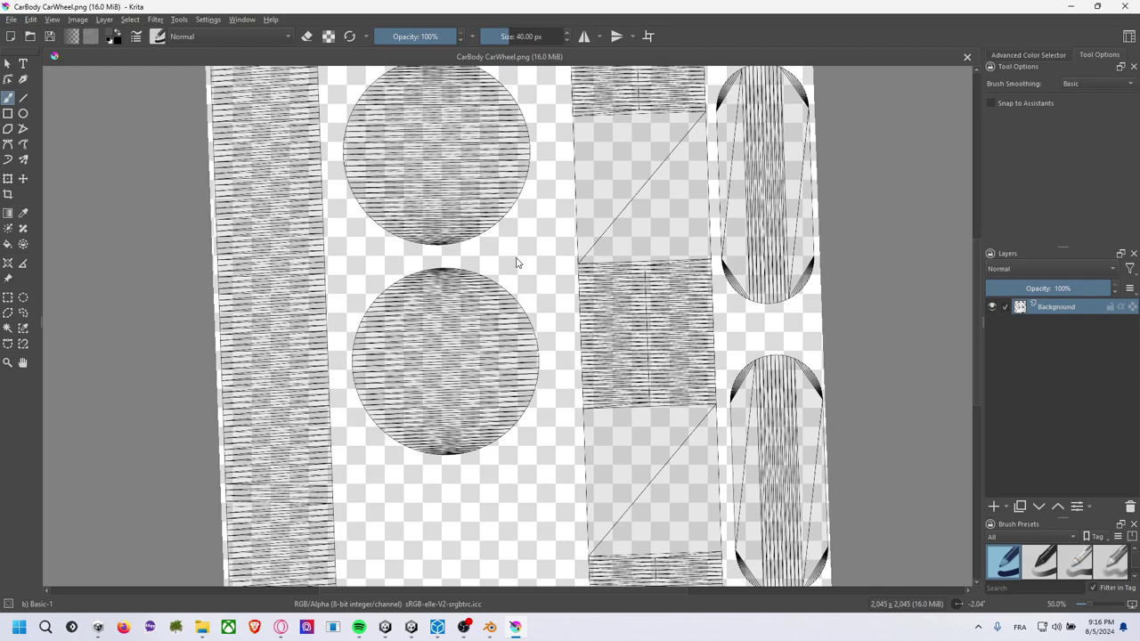
Save a copy as CarBodyCarWheelColor.png, accepting the PNG options.
{"action": "key", "text": "ctrl+shift+s"}
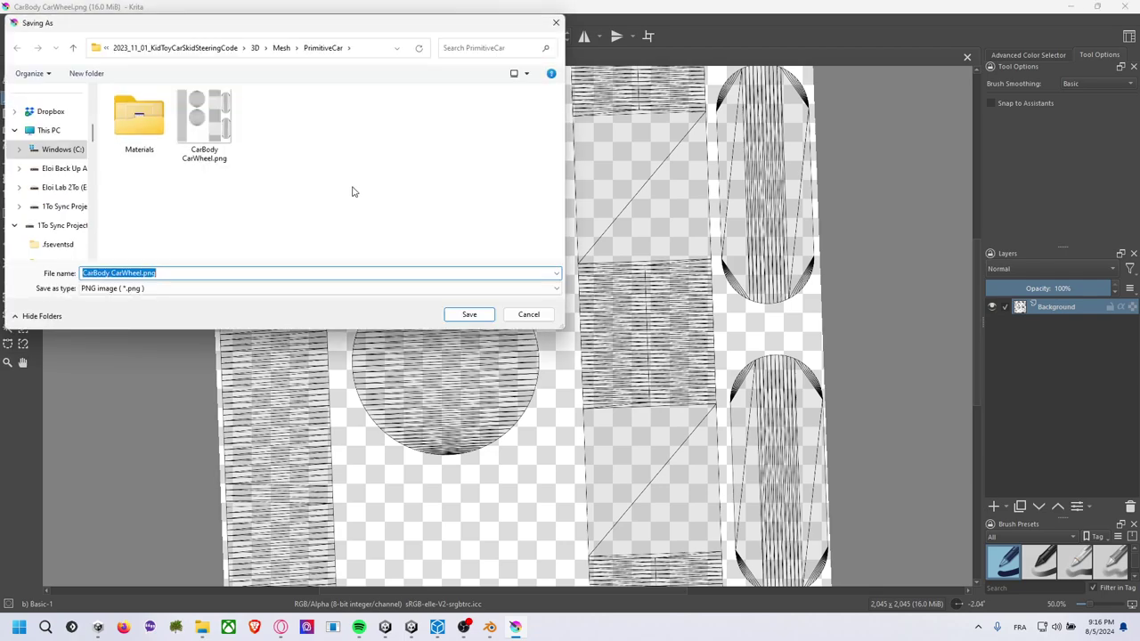
{"action": "key", "text": "End"}
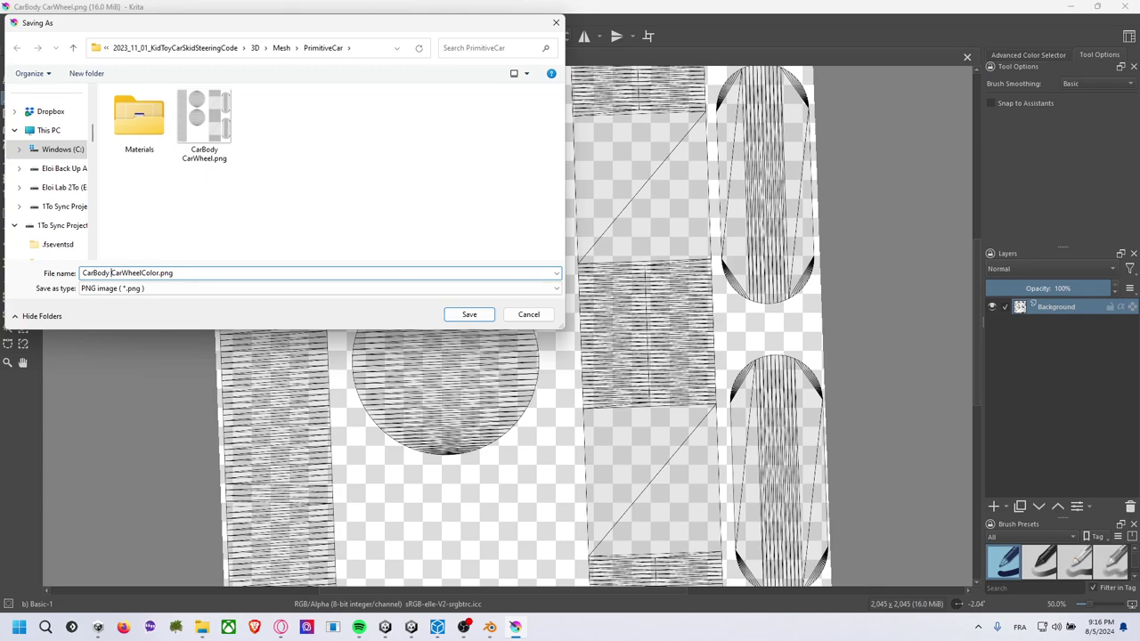
{"action": "key", "text": "BackSpace"}
{"action": "left_click", "coordinate": [470, 314]}
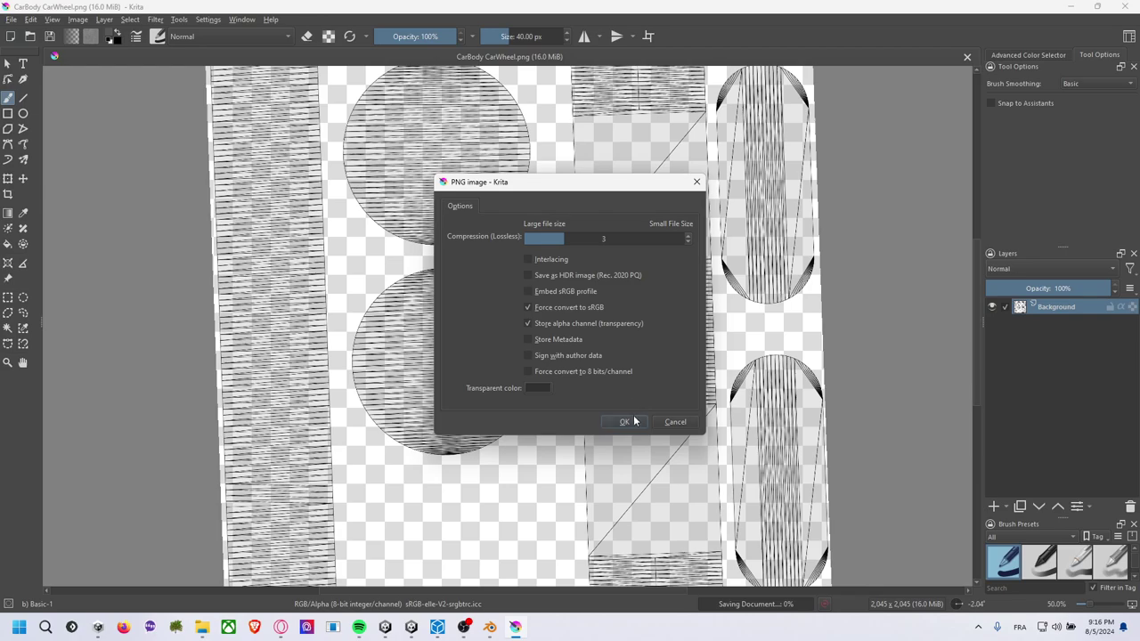
{"action": "left_click", "coordinate": [626, 421]}
{"action": "scroll", "coordinate": [801, 436], "scroll_direction": "down", "scroll_amount": 2}
{"action": "scroll", "coordinate": [802, 436], "scroll_direction": "up", "scroll_amount": 1}
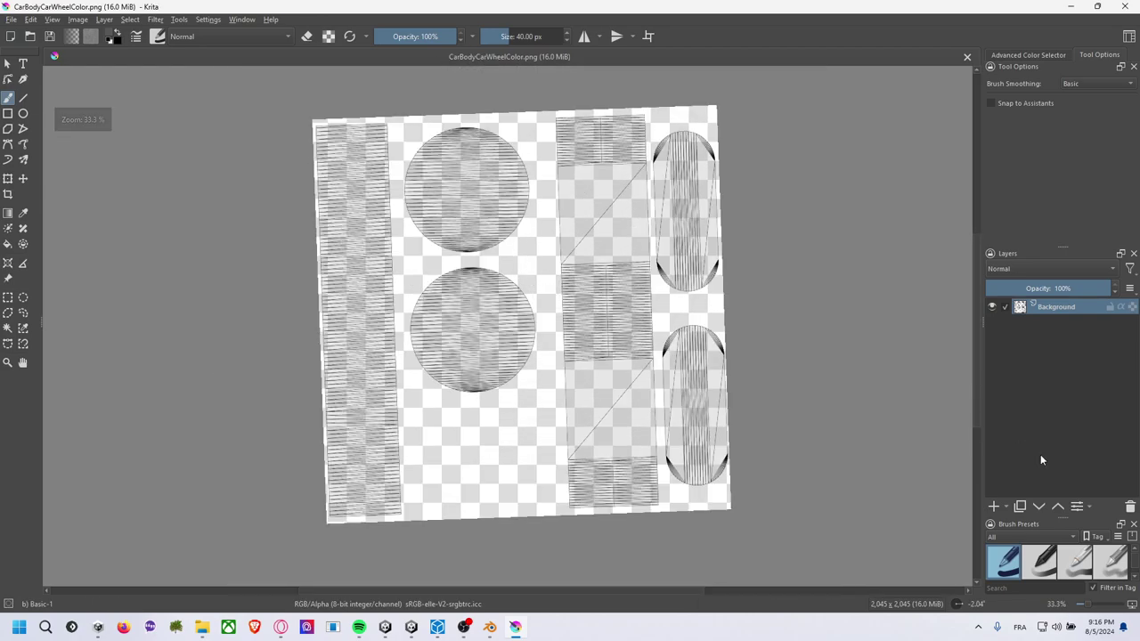
Add Paint Layer 1 above Background and pick the Contiguous Selection tool.
{"action": "left_click", "coordinate": [994, 506]}
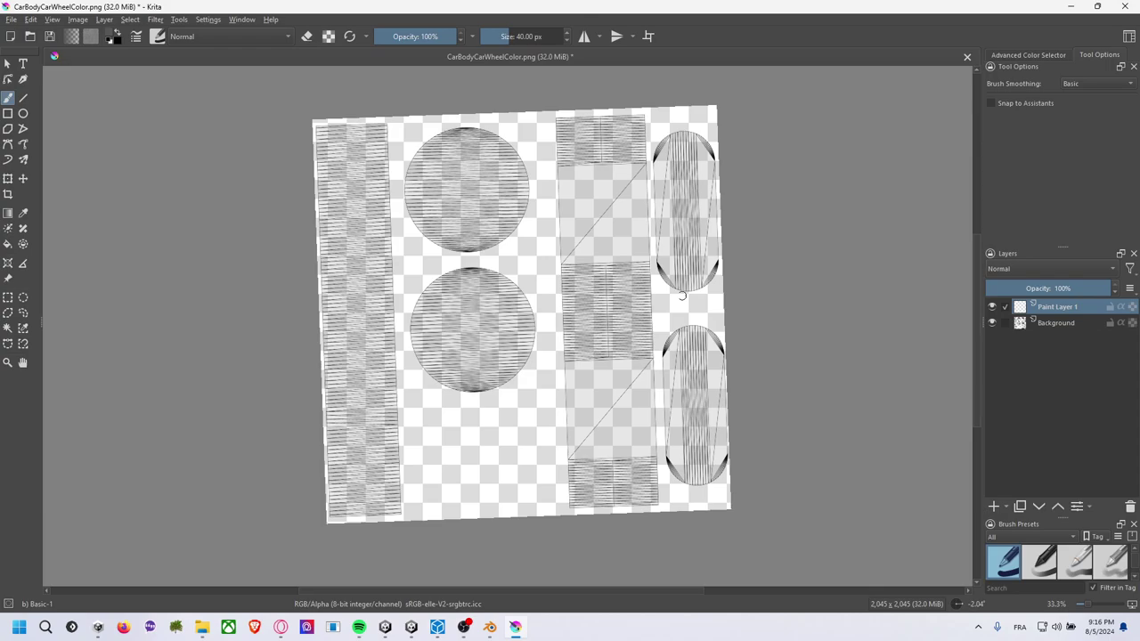
{"action": "left_click", "coordinate": [7, 329]}
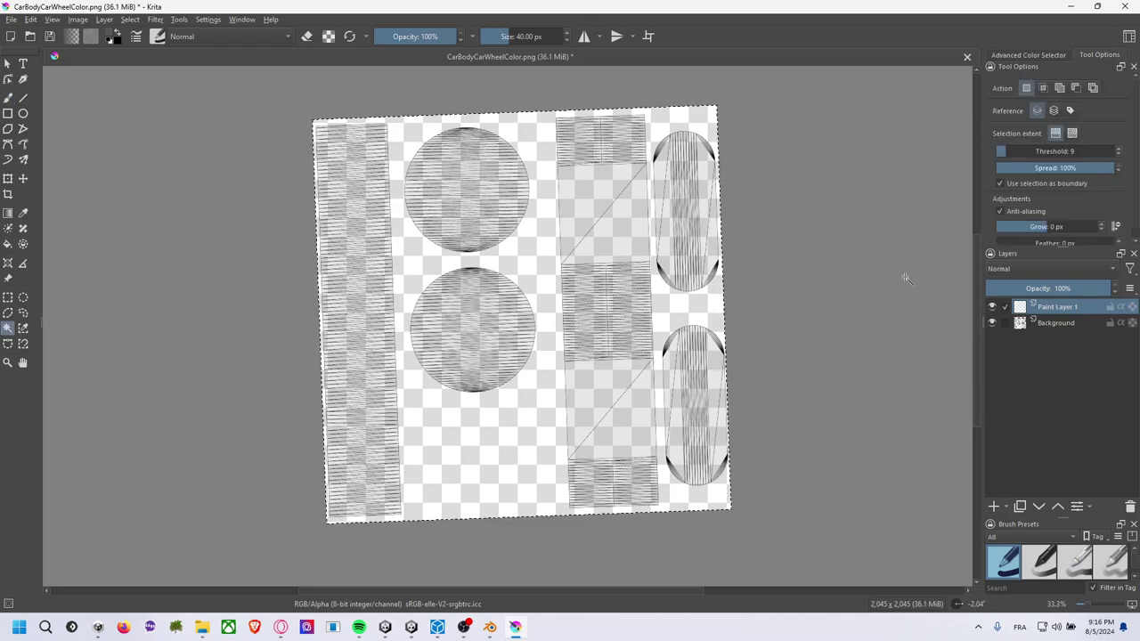
{"action": "left_click", "coordinate": [1052, 326]}
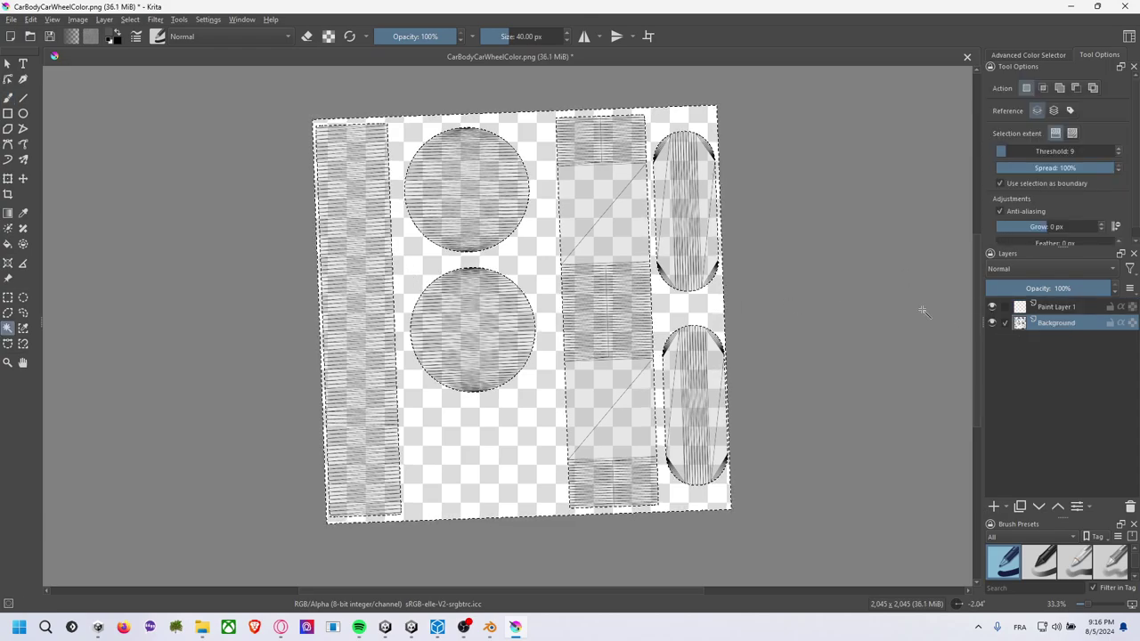
{"action": "left_click", "coordinate": [1035, 308]}
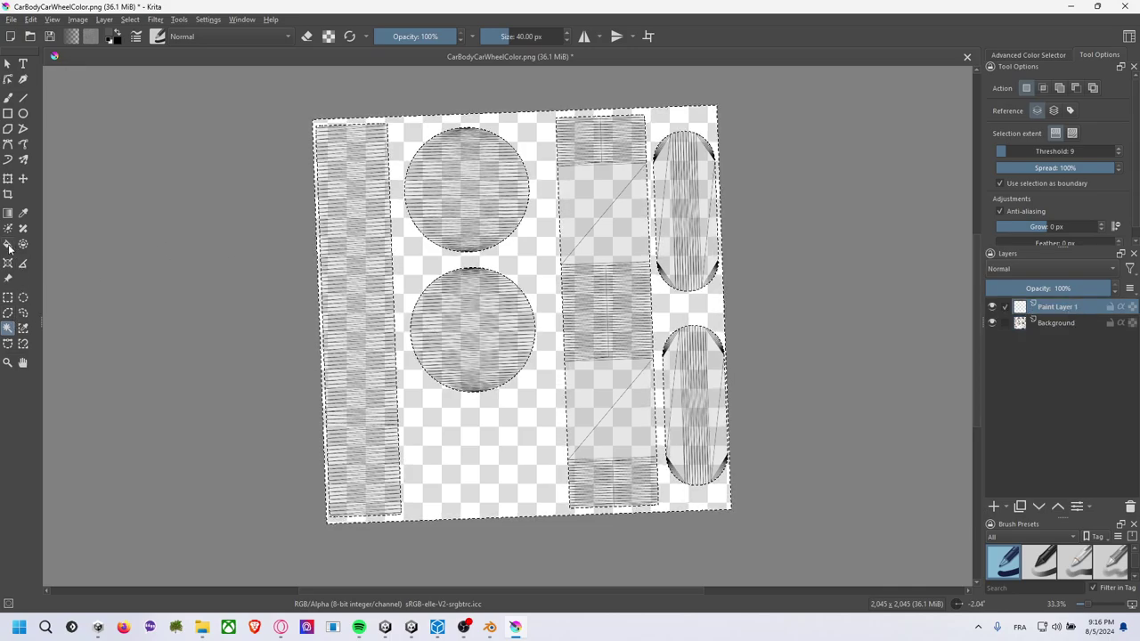
Switch to the Fill tool and set the foreground colour to pink Lineart Red (#fa6982).
{"action": "key", "text": "f"}
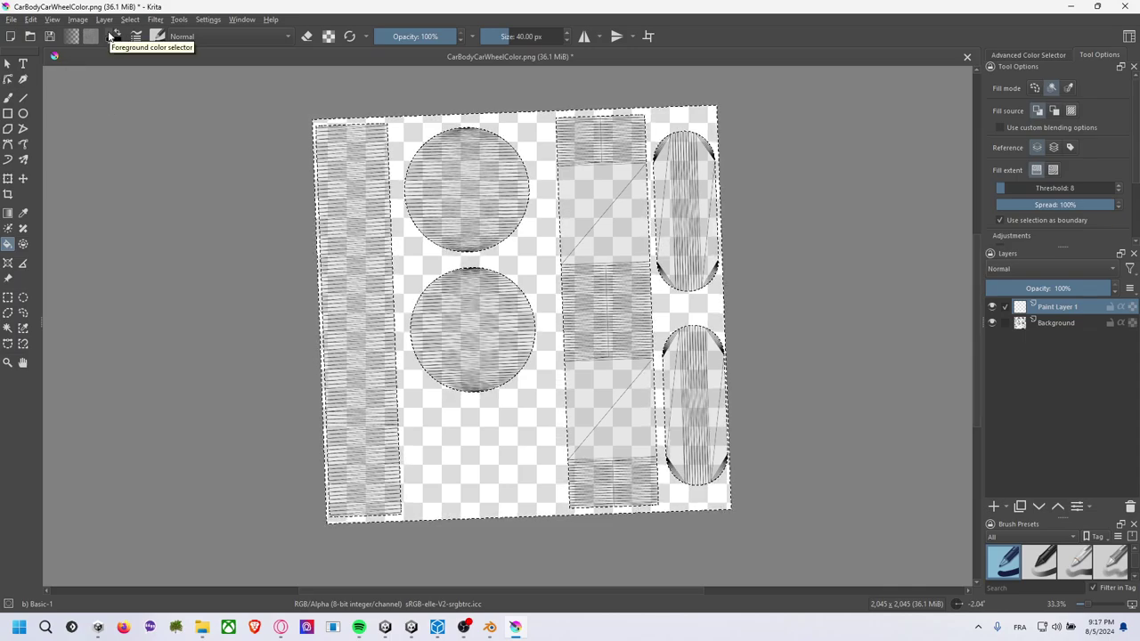
{"action": "left_click", "coordinate": [108, 36]}
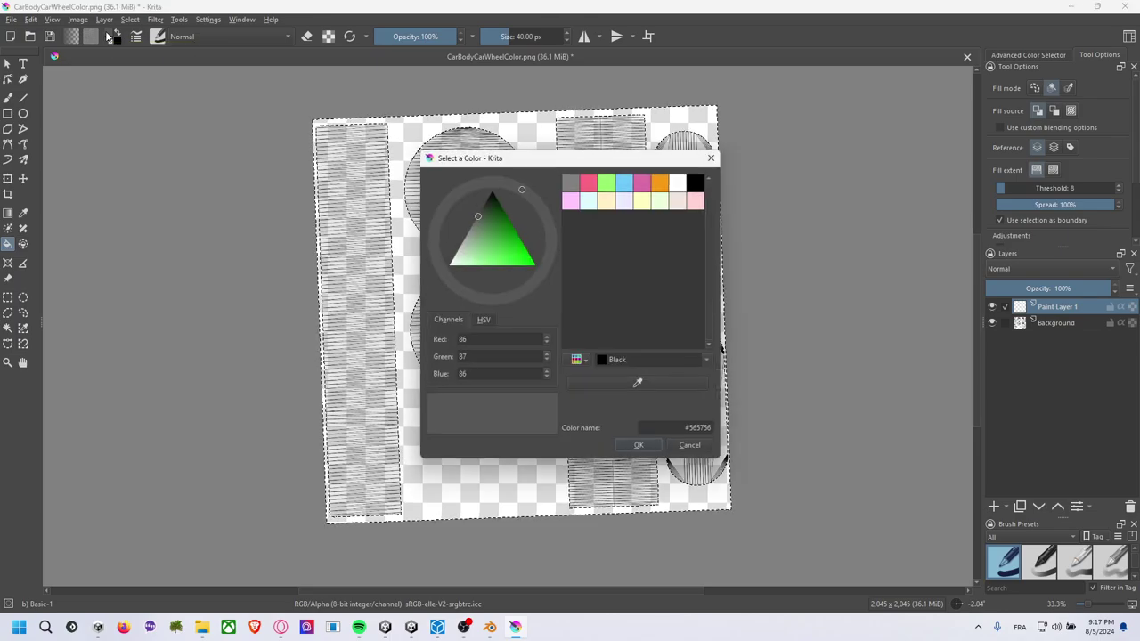
{"action": "left_click", "coordinate": [451, 265]}
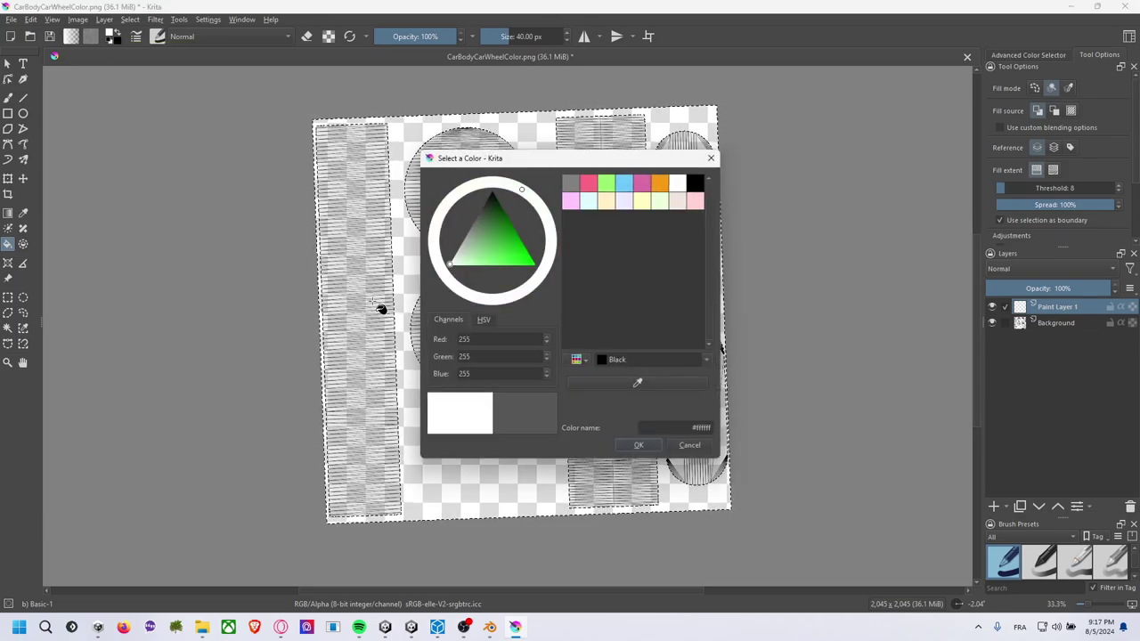
{"action": "left_click", "coordinate": [461, 251]}
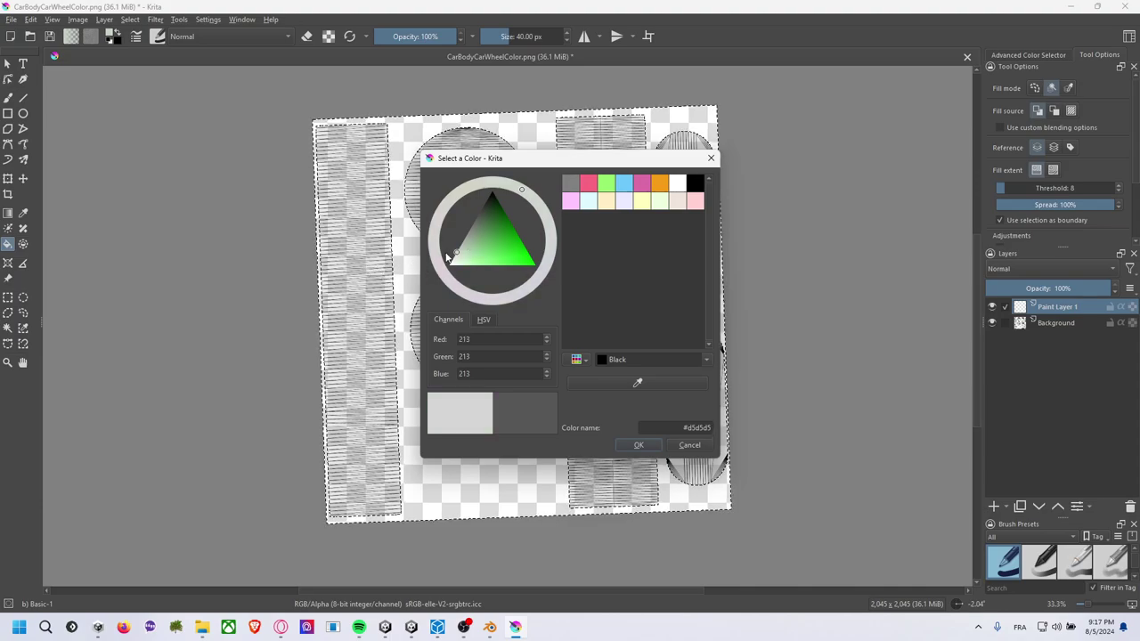
{"action": "left_click", "coordinate": [454, 255]}
{"action": "left_click", "coordinate": [530, 262]}
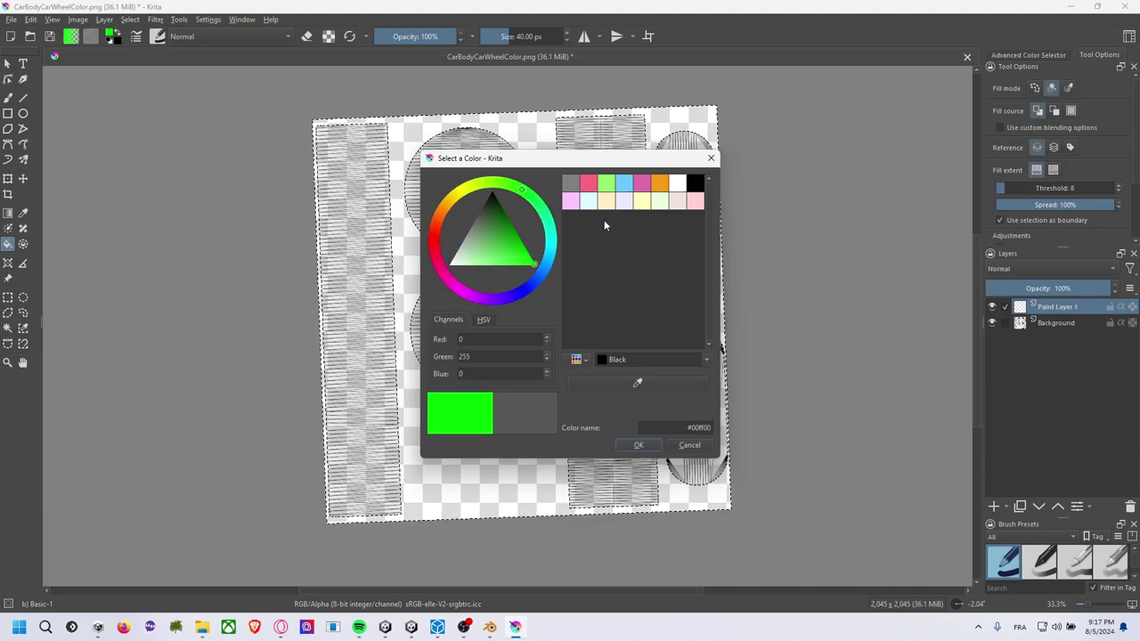
{"action": "left_click", "coordinate": [588, 182]}
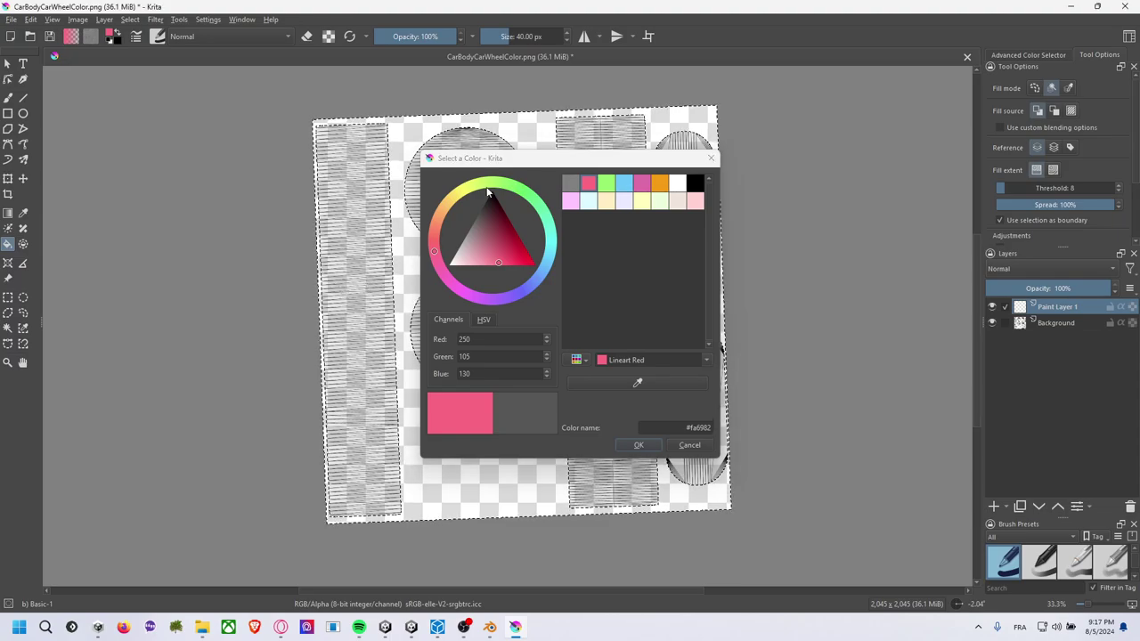
{"action": "left_click", "coordinate": [638, 444]}
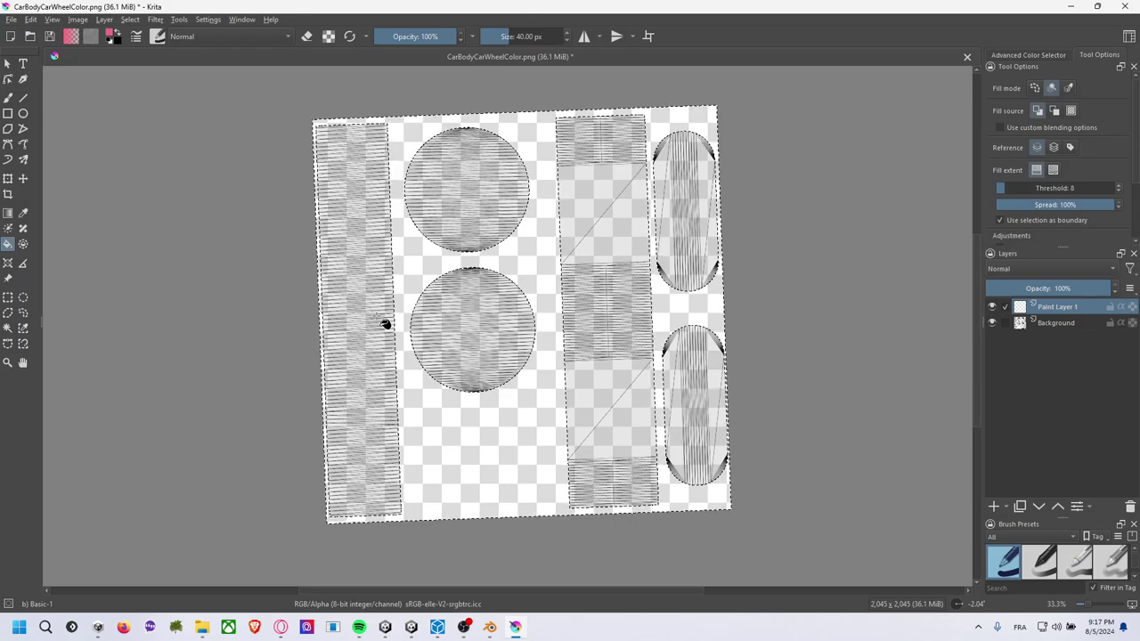
Fill the left strip with pink and the tall middle rectangle with Lineart Green.
{"action": "left_click", "coordinate": [385, 323]}
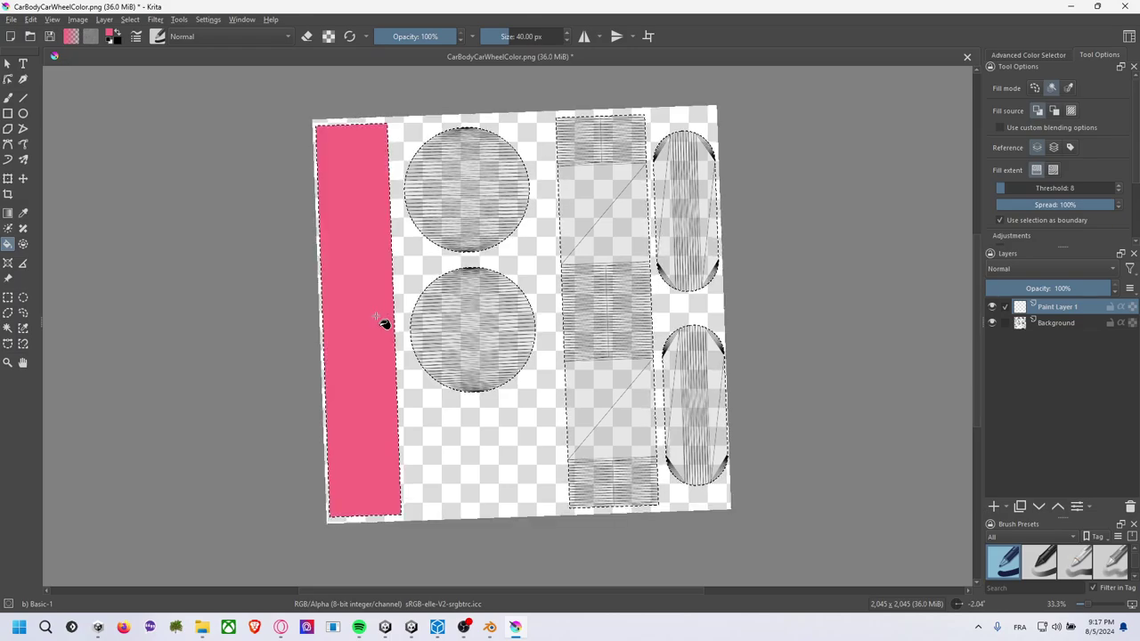
{"action": "left_click", "coordinate": [111, 36]}
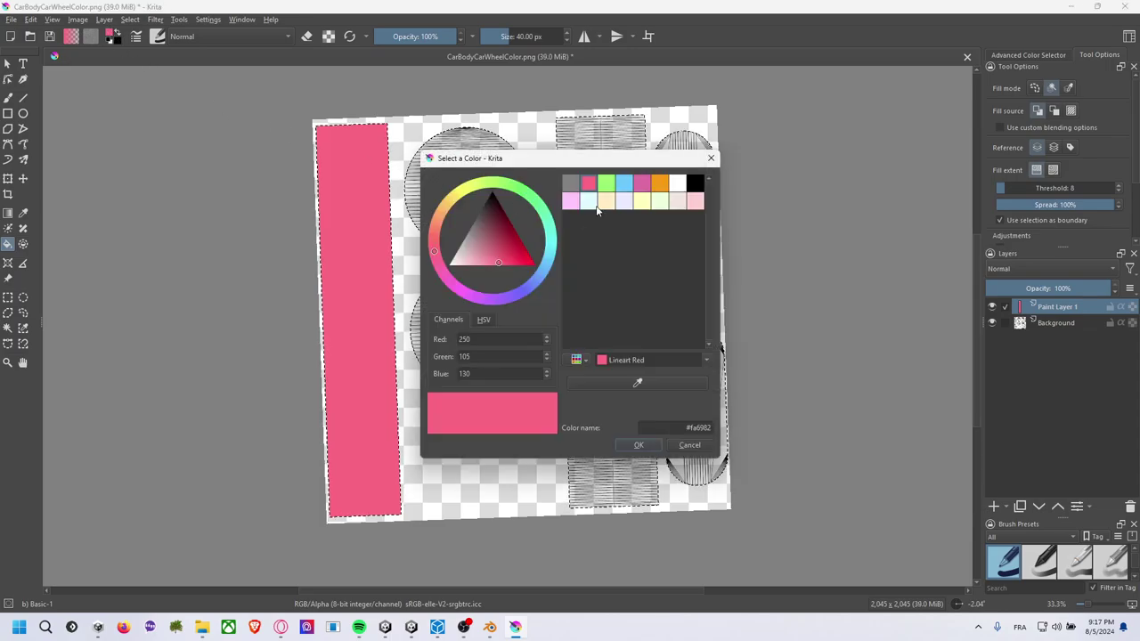
{"action": "left_click", "coordinate": [605, 183]}
{"action": "left_click", "coordinate": [611, 146]}
{"action": "left_click_drag", "start_coordinate": [602, 159], "coordinate": [589, 331]}
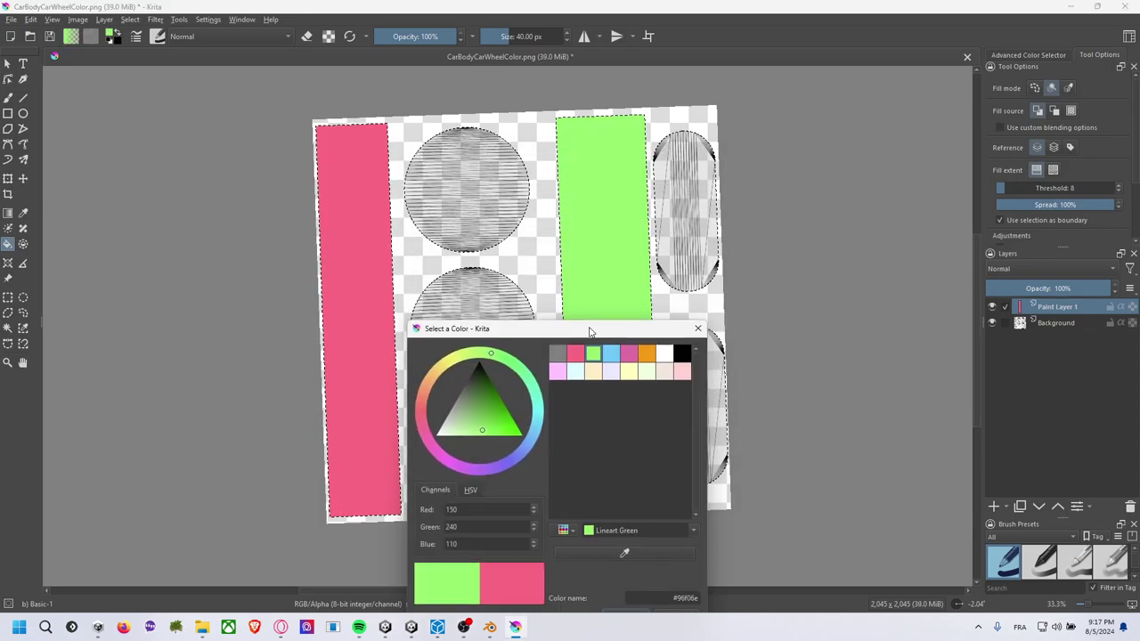
Fill the circles light pink and light blue, the capsules cream and pale pink.
{"action": "left_click", "coordinate": [490, 305]}
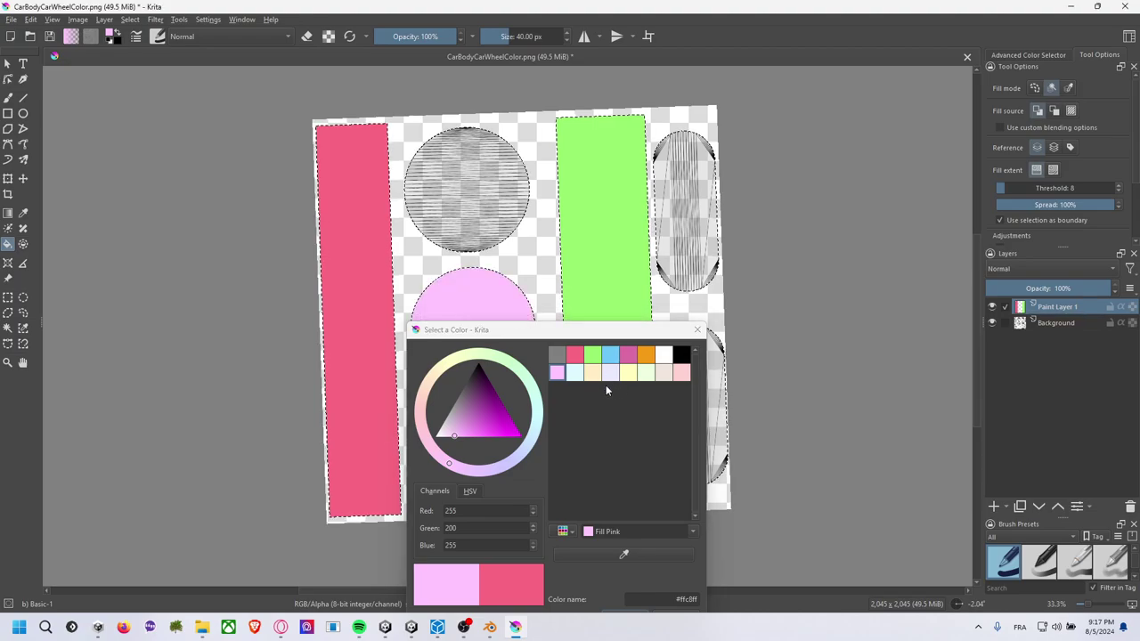
{"action": "left_click", "coordinate": [574, 372]}
{"action": "left_click", "coordinate": [484, 235]}
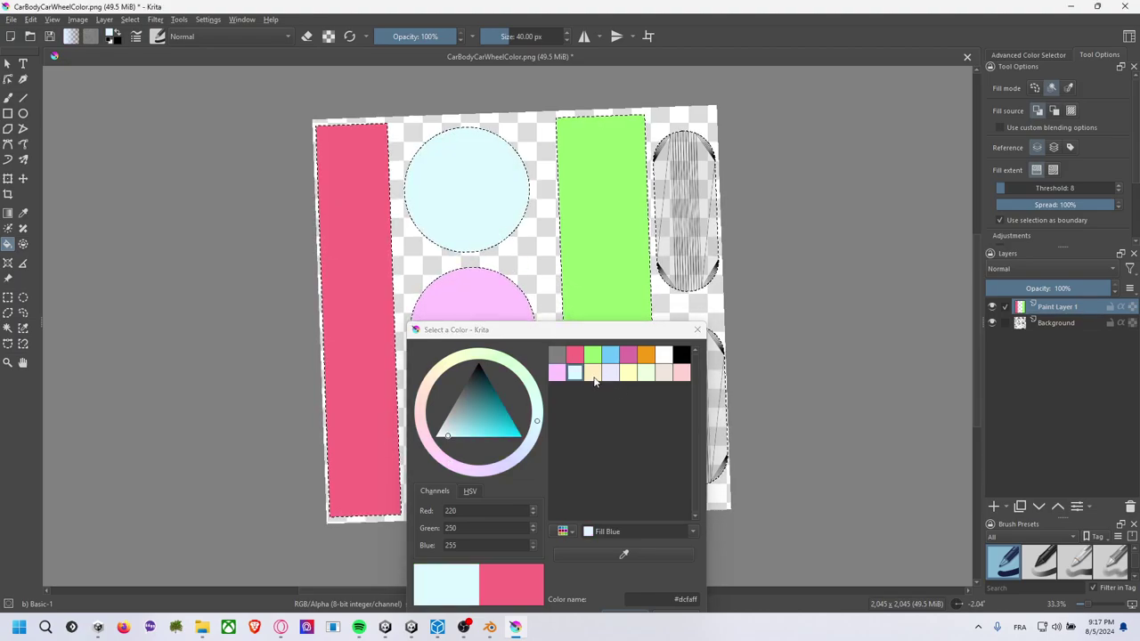
{"action": "left_click", "coordinate": [592, 372]}
{"action": "left_click", "coordinate": [703, 246]}
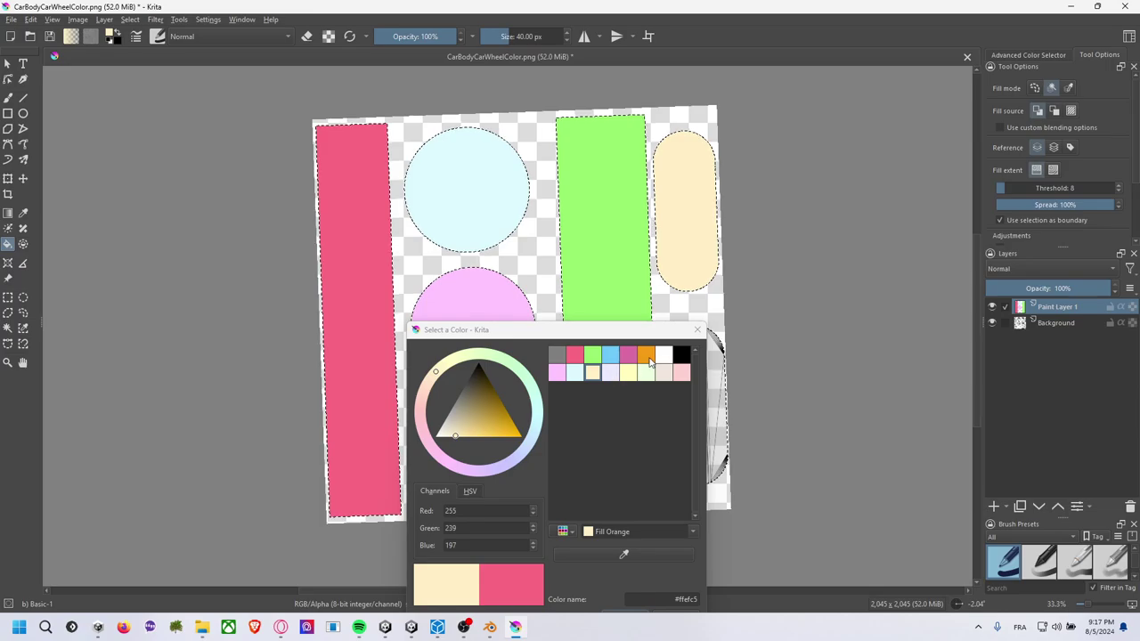
{"action": "left_click", "coordinate": [681, 372]}
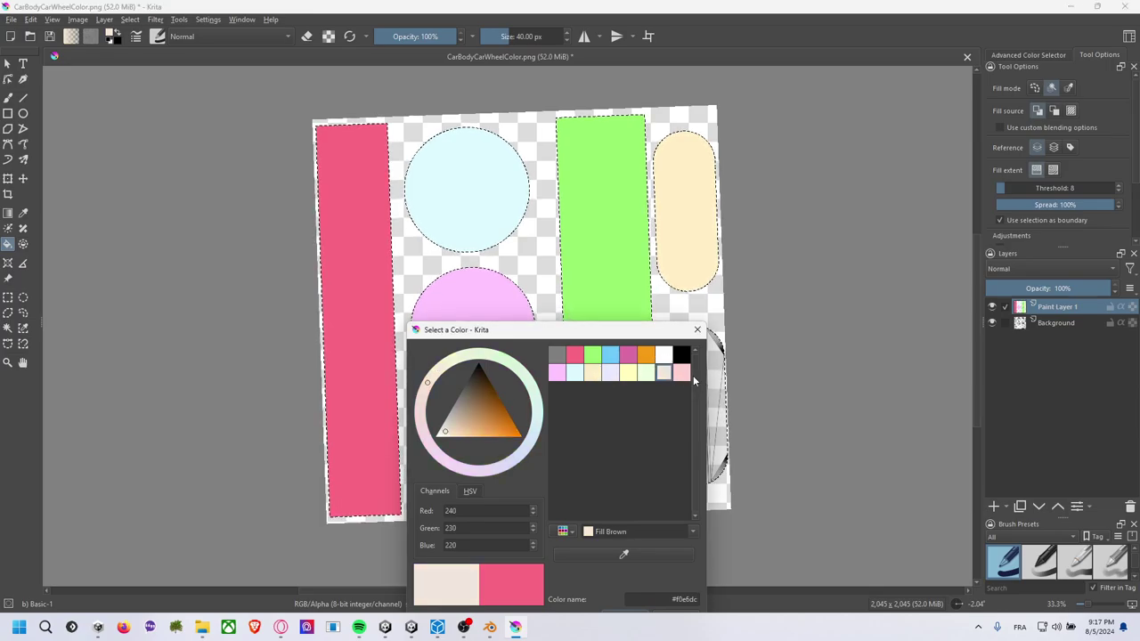
{"action": "left_click", "coordinate": [723, 390]}
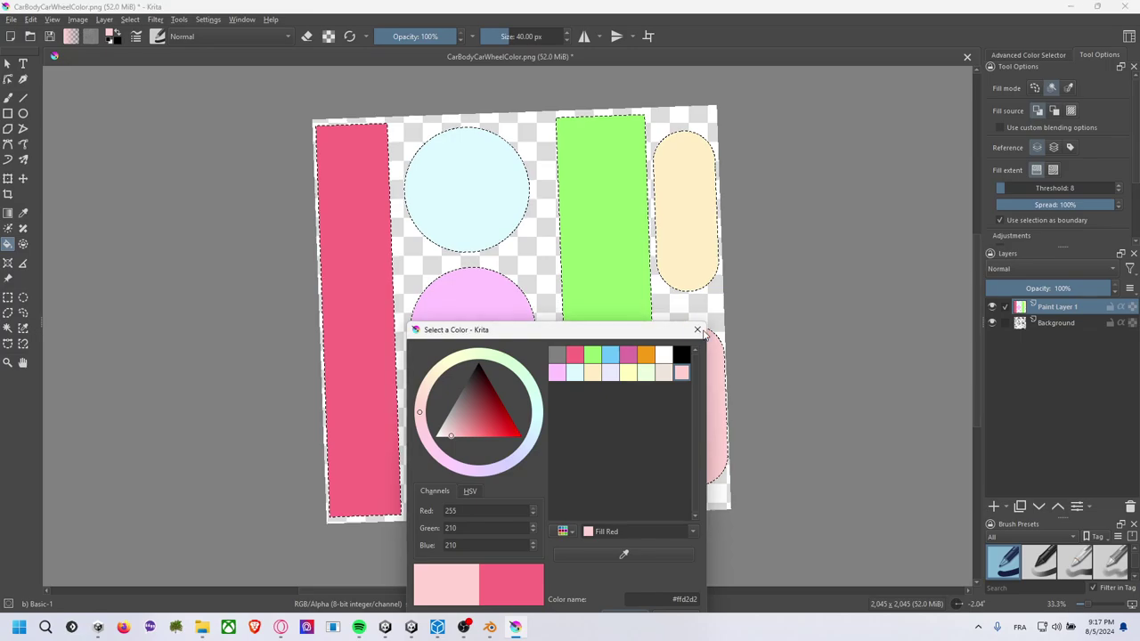
{"action": "key", "text": "Escape"}
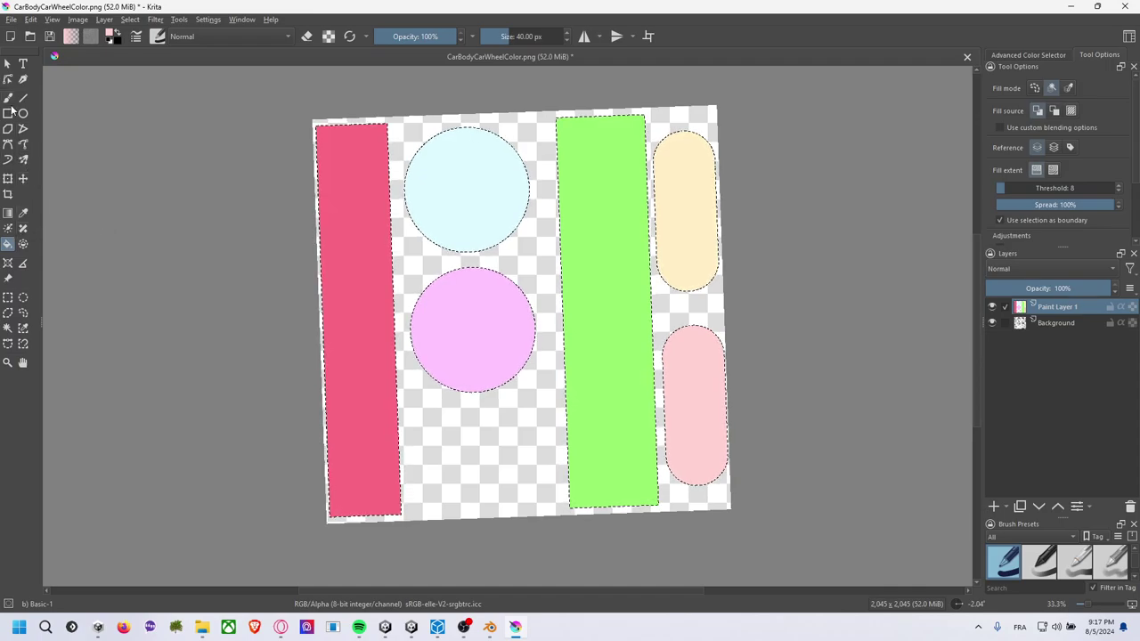
{"action": "left_click", "coordinate": [8, 97]}
Set the painting colour to black and add a new paint layer on top.
{"action": "left_click", "coordinate": [110, 34]}
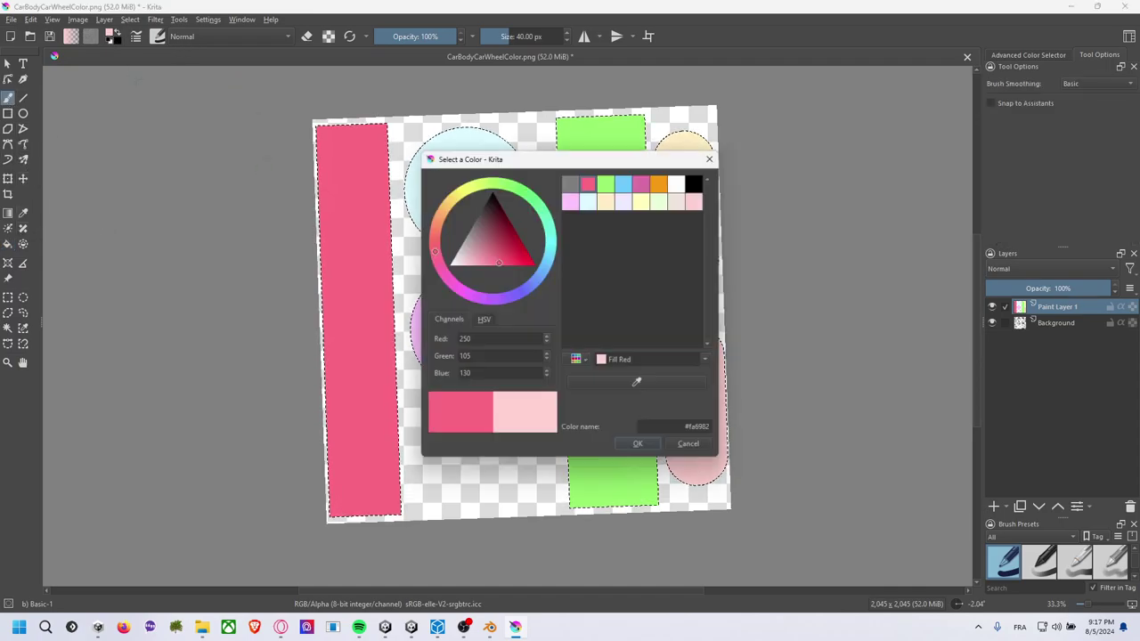
{"action": "left_click", "coordinate": [510, 196]}
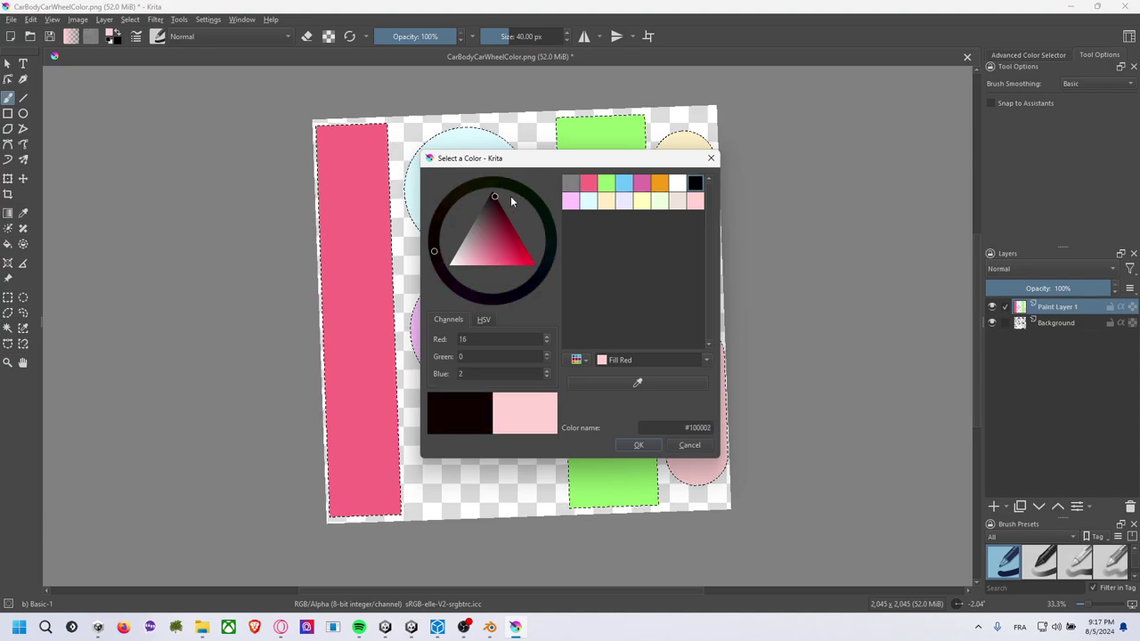
{"action": "left_click", "coordinate": [639, 444]}
{"action": "left_click", "coordinate": [993, 507]}
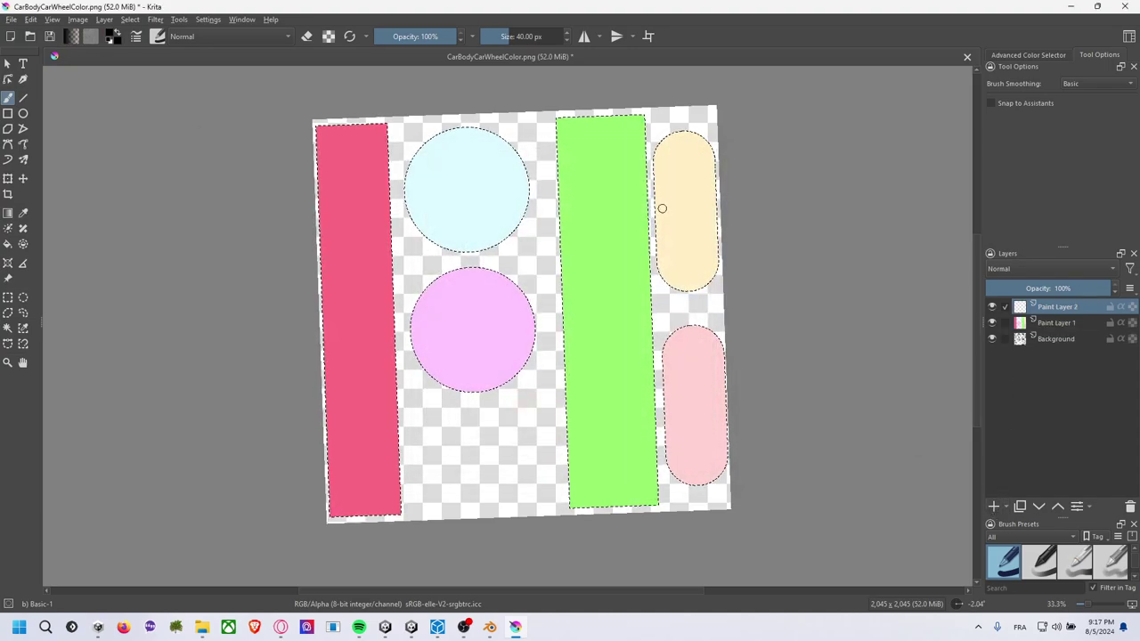
Paint black plus and minus signs on the cream and pale-pink capsules.
{"action": "mouse_move", "coordinate": [674, 260]}
{"action": "left_mouse_down"}
{"action": "mouse_move", "coordinate": [700, 260]}
{"action": "mouse_move", "coordinate": [688, 284]}
{"action": "left_mouse_up"}
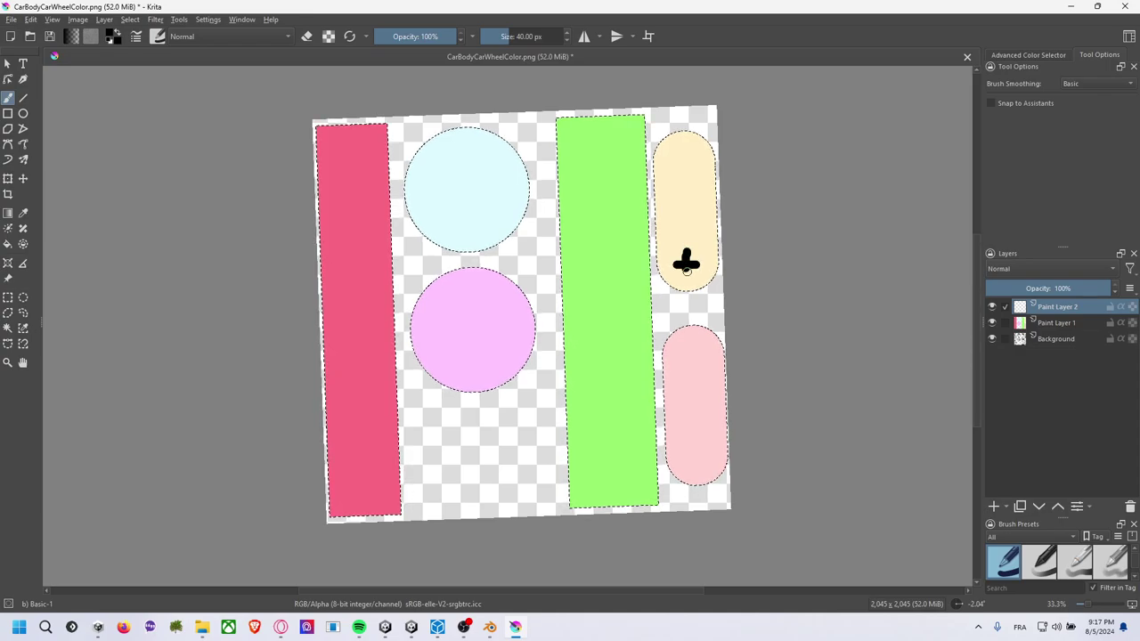
{"action": "left_click_drag", "start_coordinate": [678, 346], "coordinate": [707, 347]}
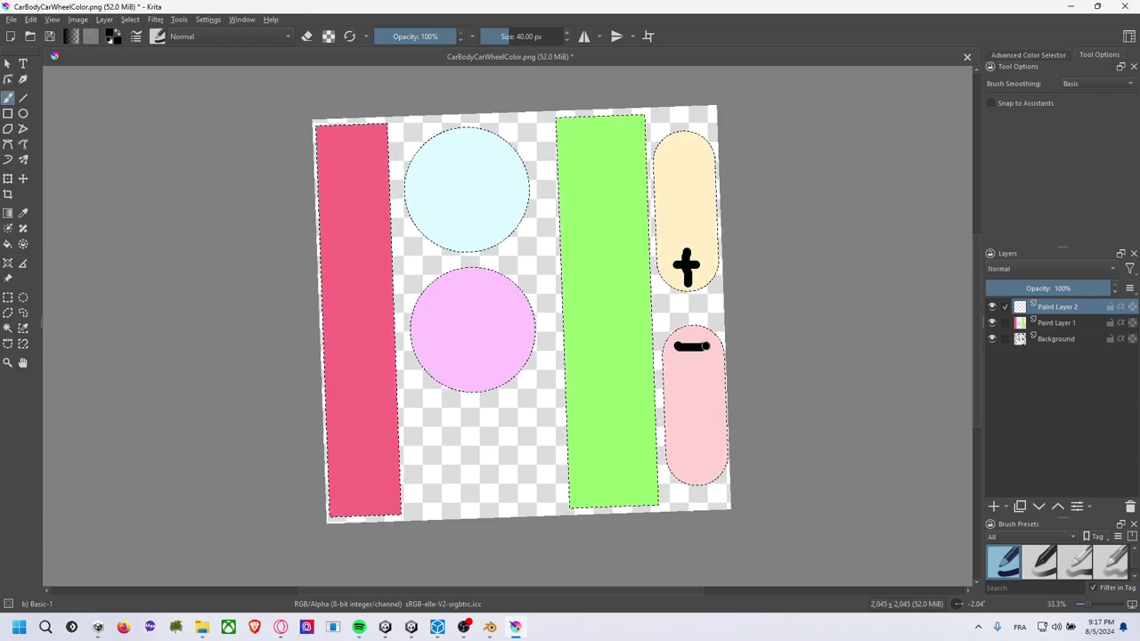
{"action": "mouse_move", "coordinate": [679, 467]}
{"action": "left_mouse_down"}
{"action": "mouse_move", "coordinate": [707, 466]}
{"action": "mouse_move", "coordinate": [694, 482]}
{"action": "left_mouse_up"}
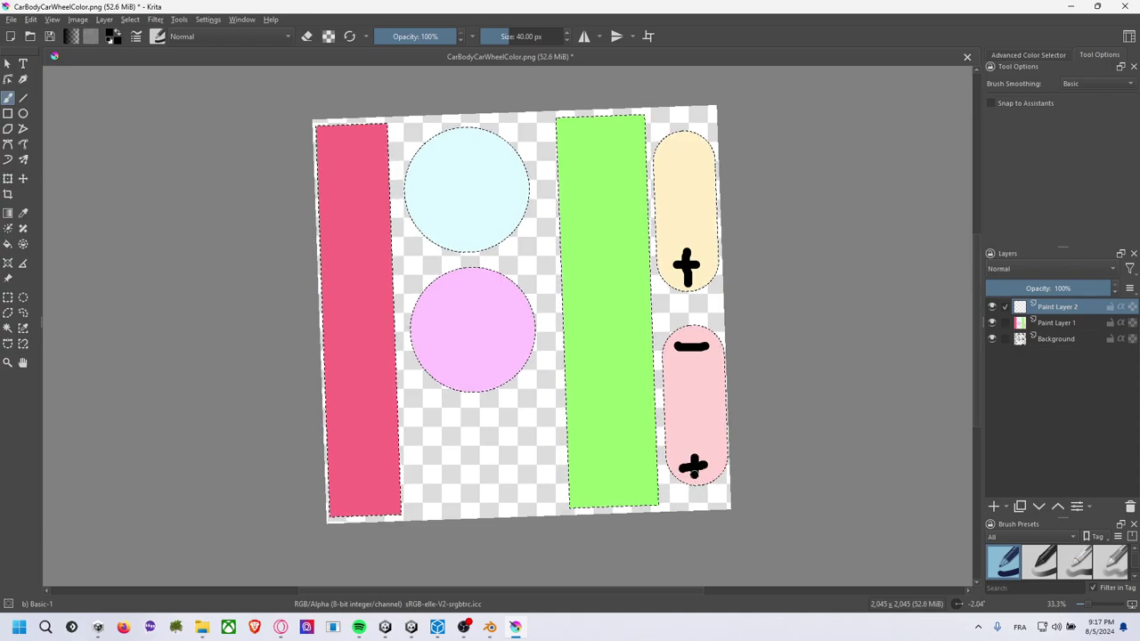
{"action": "left_click_drag", "start_coordinate": [669, 143], "coordinate": [685, 143]}
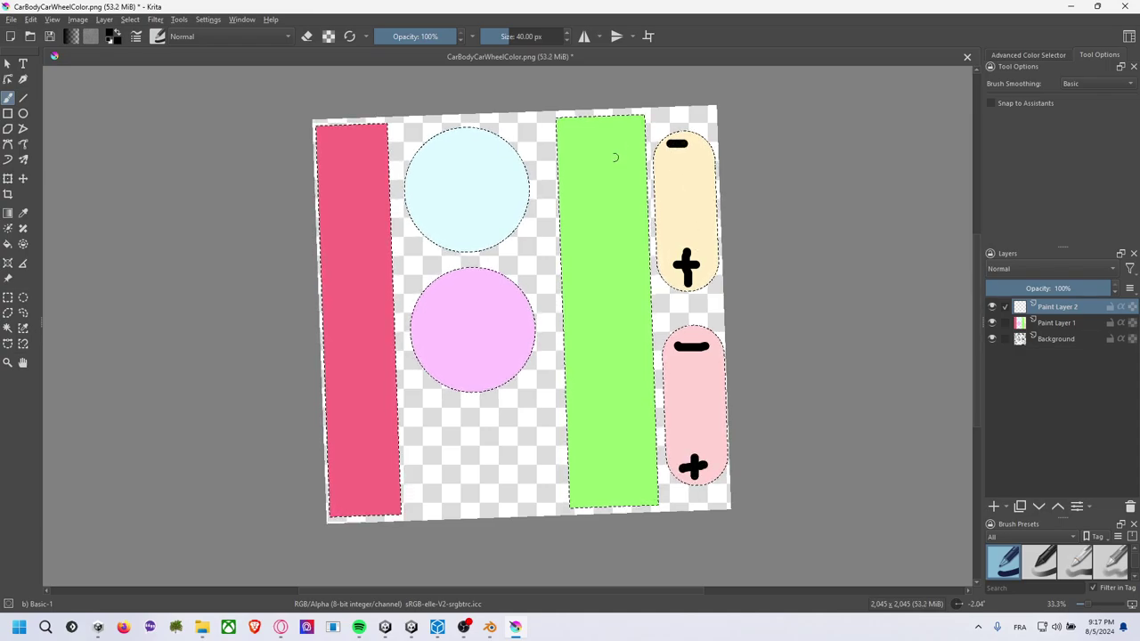
Paint a stripe, an equals sign and vertical lines on the green rectangle.
{"action": "left_click_drag", "start_coordinate": [567, 132], "coordinate": [628, 138]}
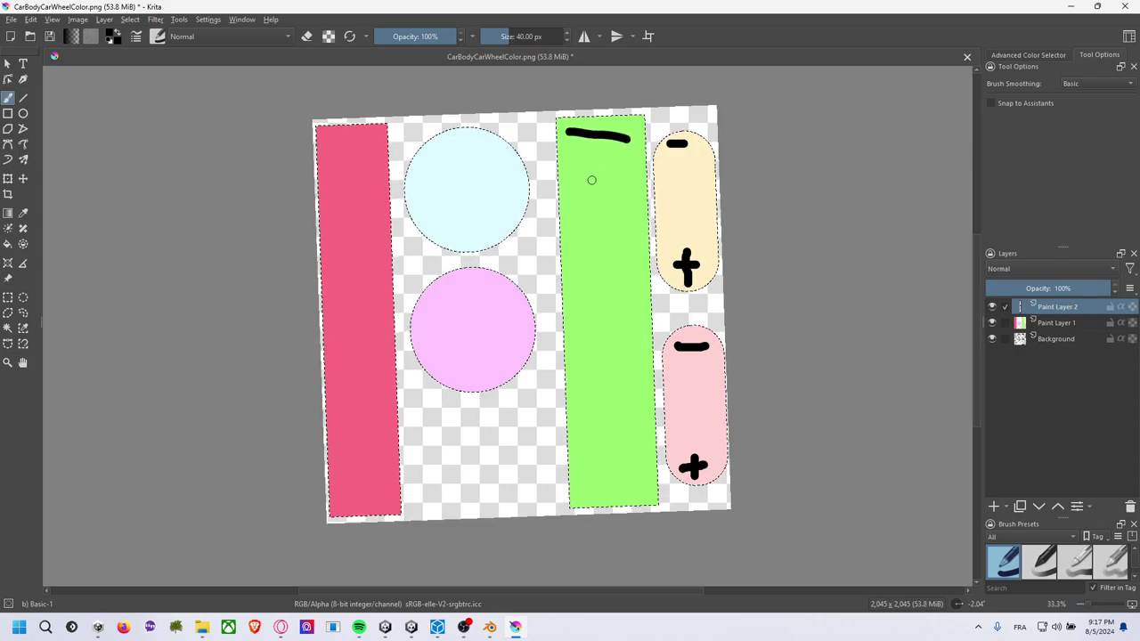
{"action": "mouse_move", "coordinate": [581, 207]}
{"action": "left_mouse_down"}
{"action": "mouse_move", "coordinate": [621, 212]}
{"action": "mouse_move", "coordinate": [620, 222]}
{"action": "left_mouse_up"}
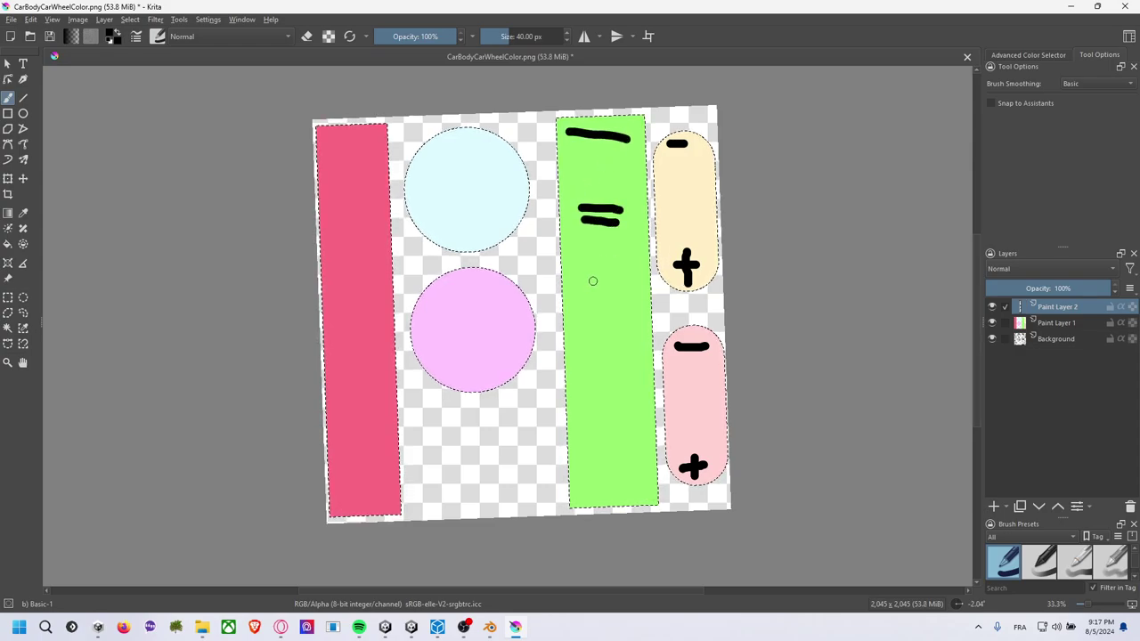
{"action": "left_click_drag", "start_coordinate": [599, 265], "coordinate": [599, 356]}
{"action": "left_click_drag", "start_coordinate": [605, 407], "coordinate": [605, 478]}
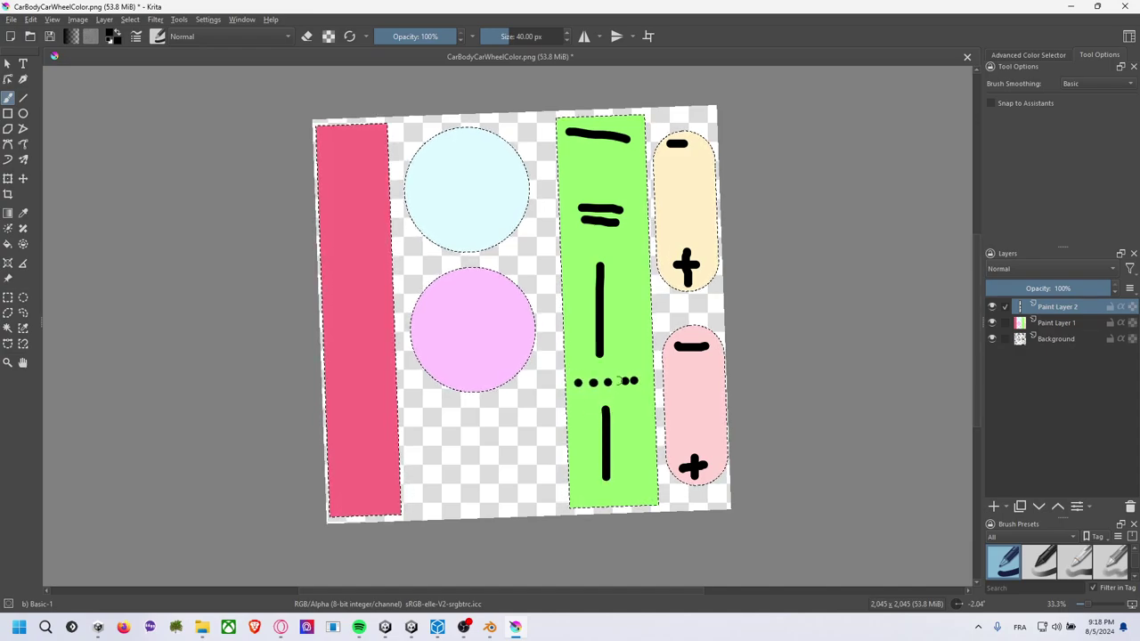
Check Paint Layer 1's colours, undo the last two green-strip strokes, and select Paint Layer 1.
{"action": "left_click", "coordinate": [992, 322]}
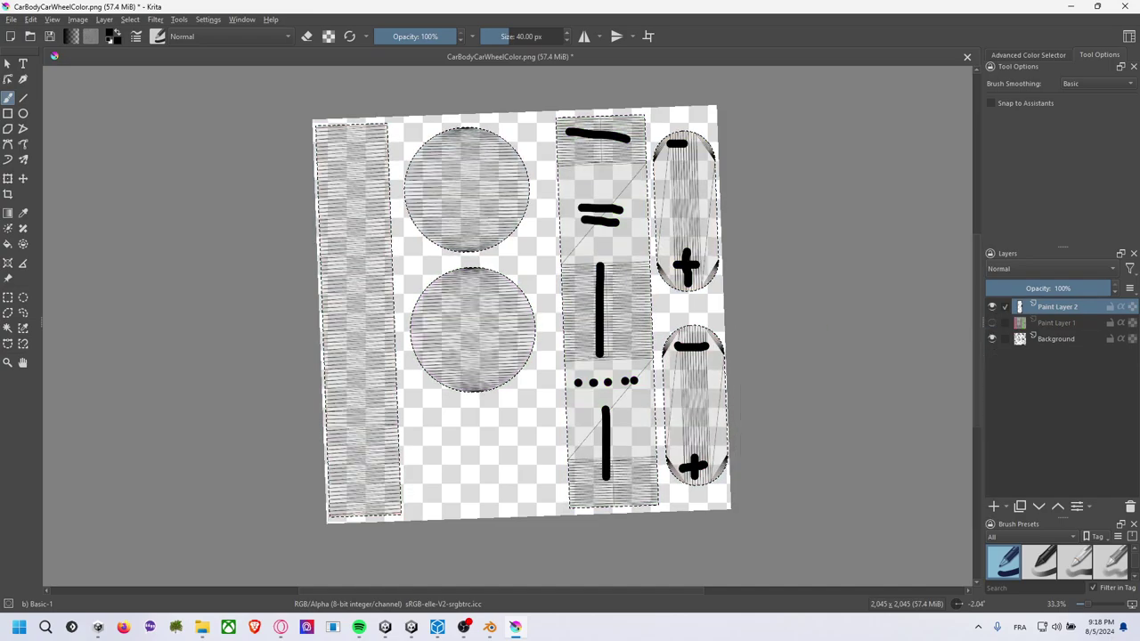
{"action": "left_click", "coordinate": [992, 323]}
{"action": "key", "text": "ctrl+z"}
{"action": "key", "text": "ctrl+z"}
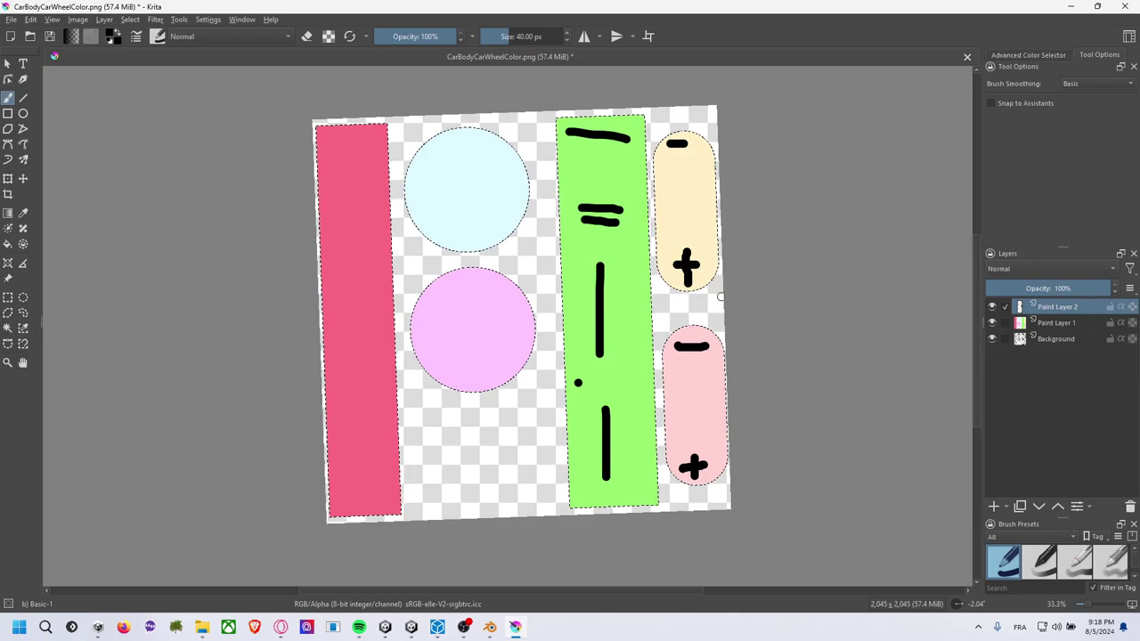
{"action": "key", "text": "ctrl+z"}
{"action": "key", "text": "ctrl+z"}
{"action": "key", "text": "ctrl+z"}
{"action": "key", "text": "ctrl+z"}
{"action": "key", "text": "ctrl+z"}
{"action": "key", "text": "ctrl+z"}
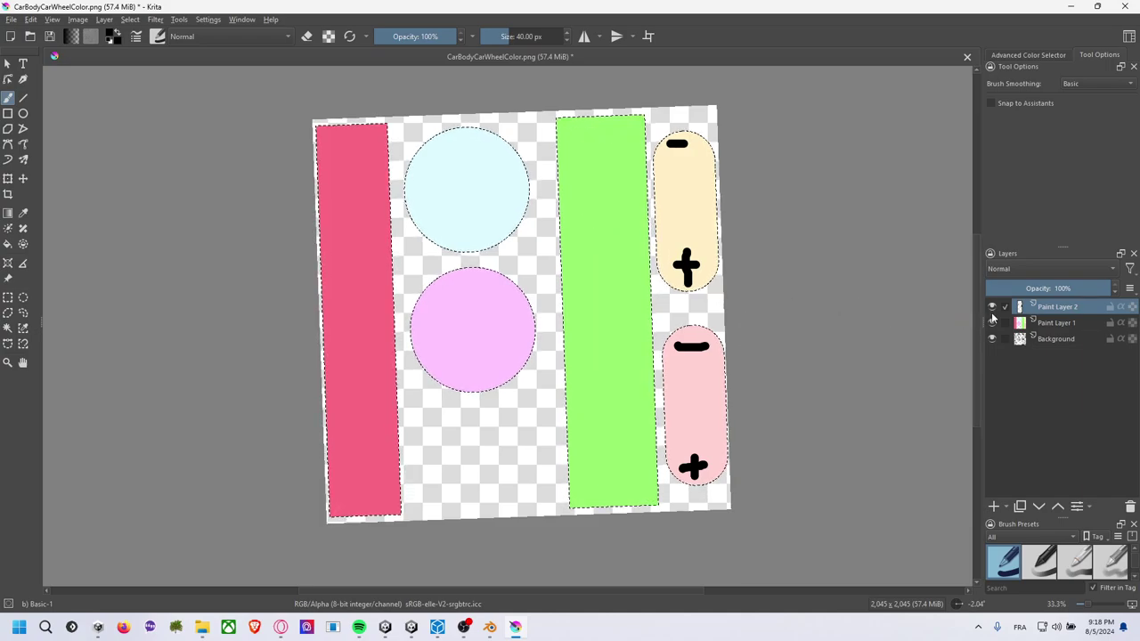
{"action": "left_click", "coordinate": [1054, 323]}
Lower Paint Layer 1's opacity to 67%.
{"action": "right_click", "coordinate": [1059, 324]}
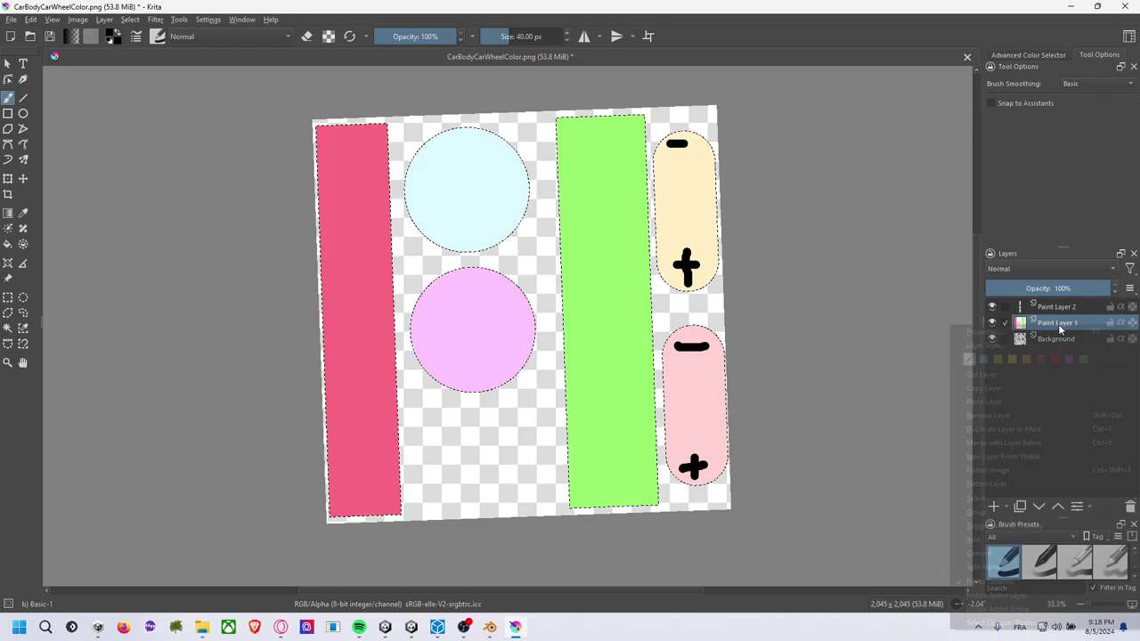
{"action": "key", "text": "Escape"}
{"action": "left_click_drag", "start_coordinate": [1104, 288], "coordinate": [1068, 287]}
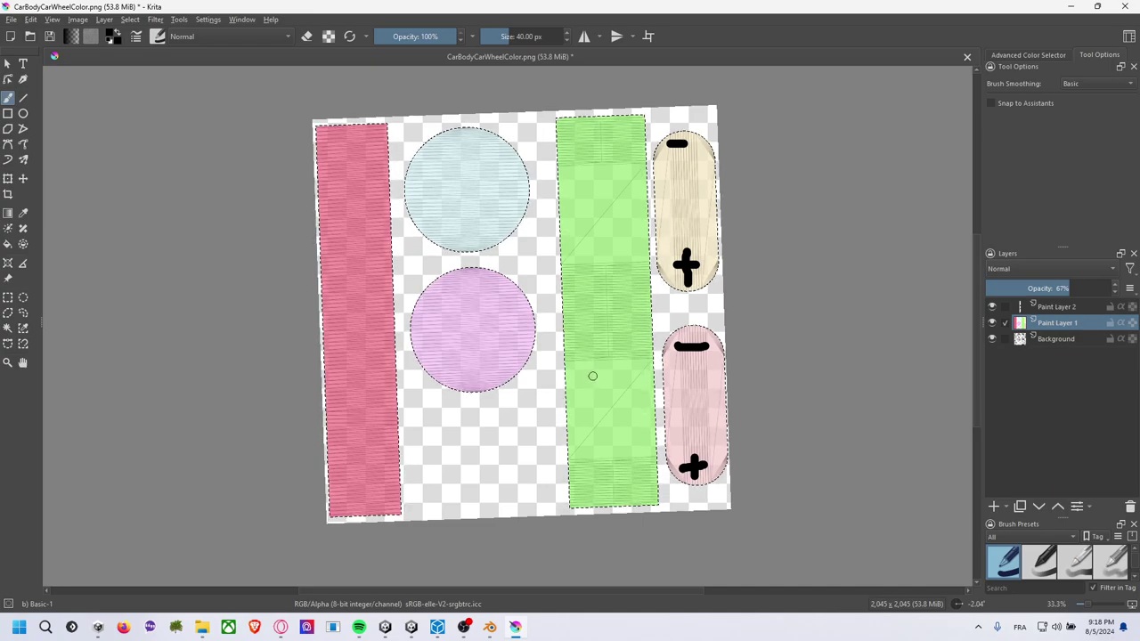
Paint a smile on the green strip and eyebrows and mouths on the blue and pink circles.
{"action": "left_click_drag", "start_coordinate": [588, 413], "coordinate": [628, 414]}
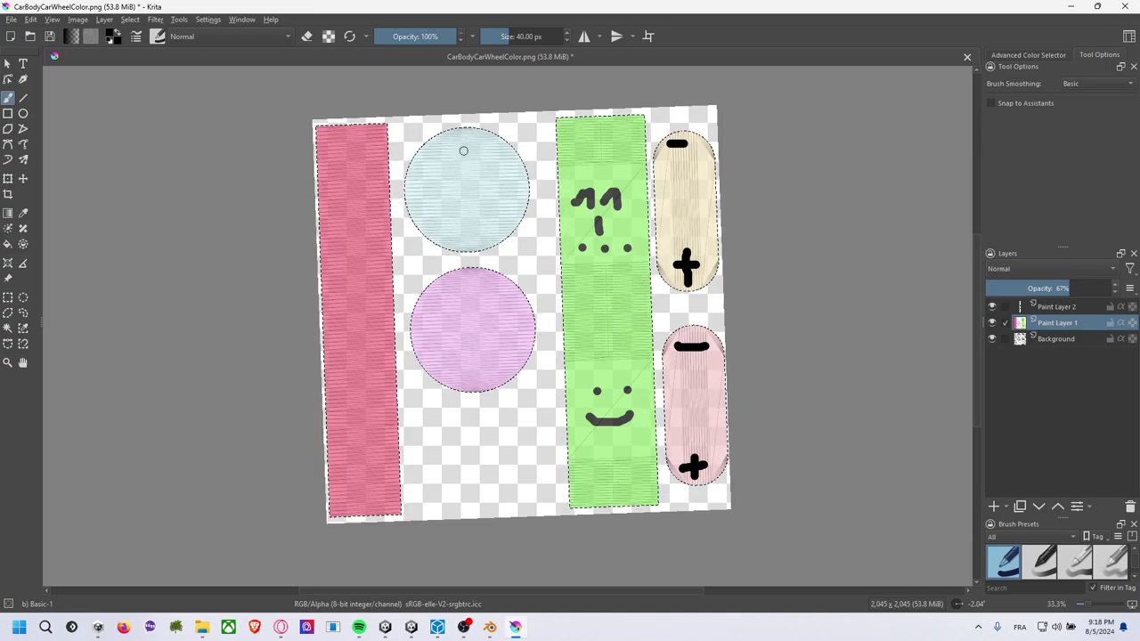
{"action": "left_click_drag", "start_coordinate": [437, 160], "coordinate": [479, 160]}
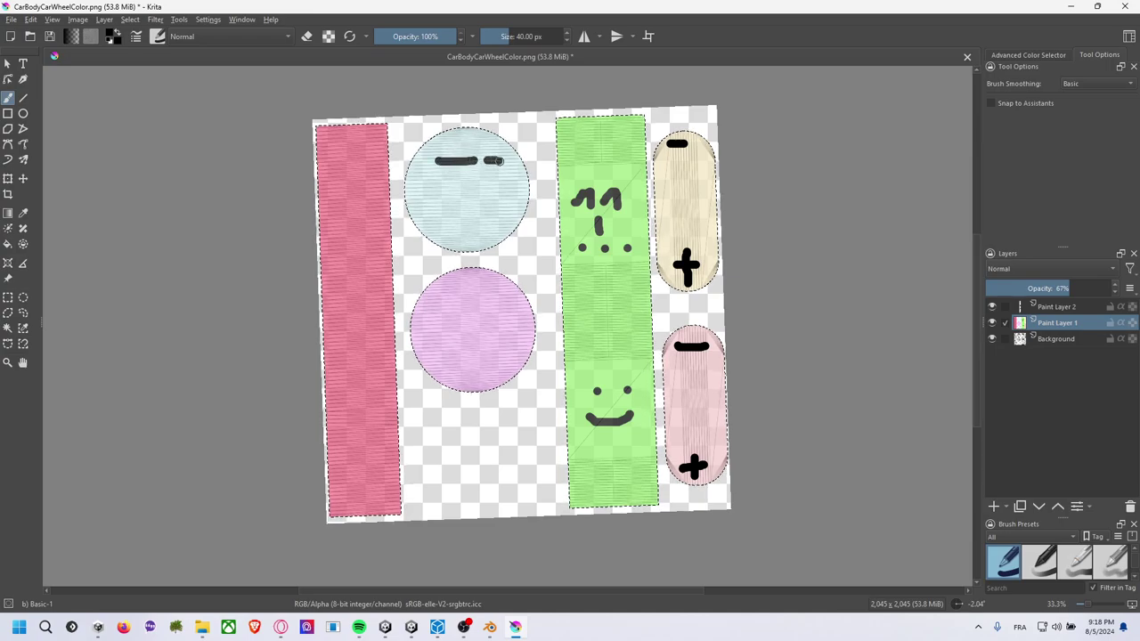
{"action": "left_click_drag", "start_coordinate": [474, 201], "coordinate": [495, 211]}
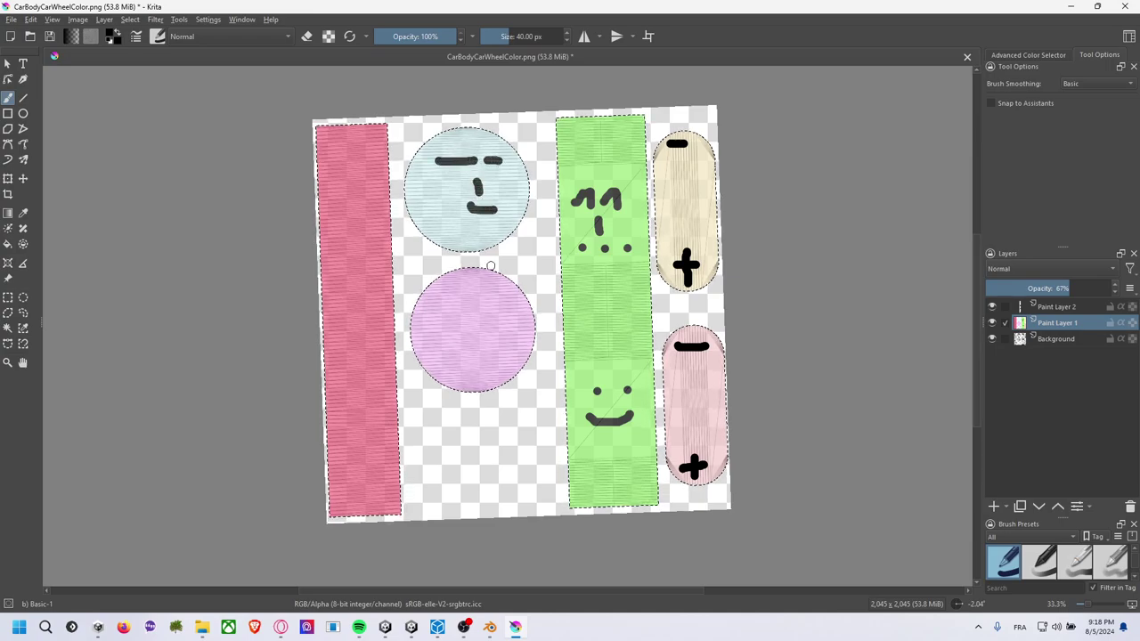
{"action": "left_click_drag", "start_coordinate": [444, 304], "coordinate": [490, 303]}
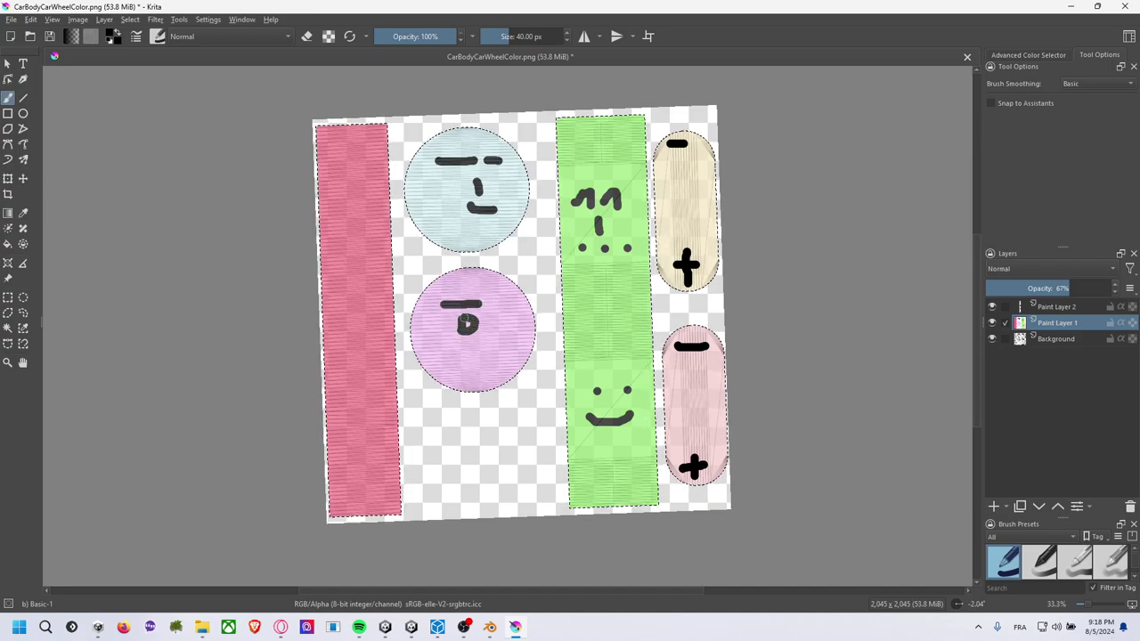
{"action": "left_click_drag", "start_coordinate": [455, 359], "coordinate": [490, 363]}
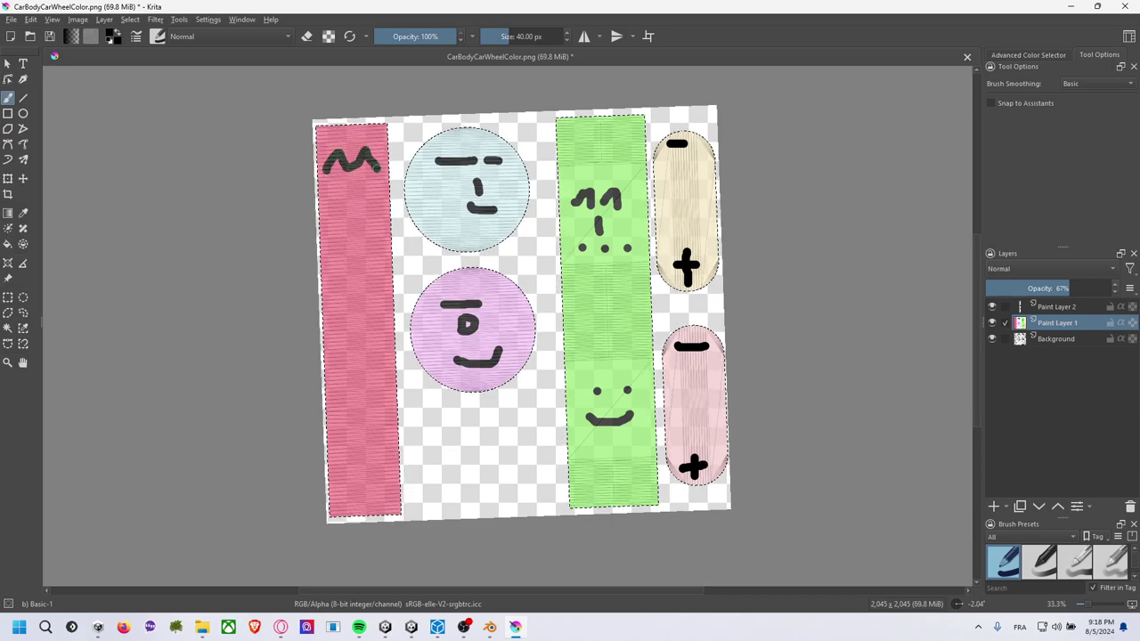
Paint alternating M and caret zigzag marks down the pink strip.
{"action": "left_click", "coordinate": [7, 298]}
{"action": "left_click_drag", "start_coordinate": [321, 145], "coordinate": [381, 182]}
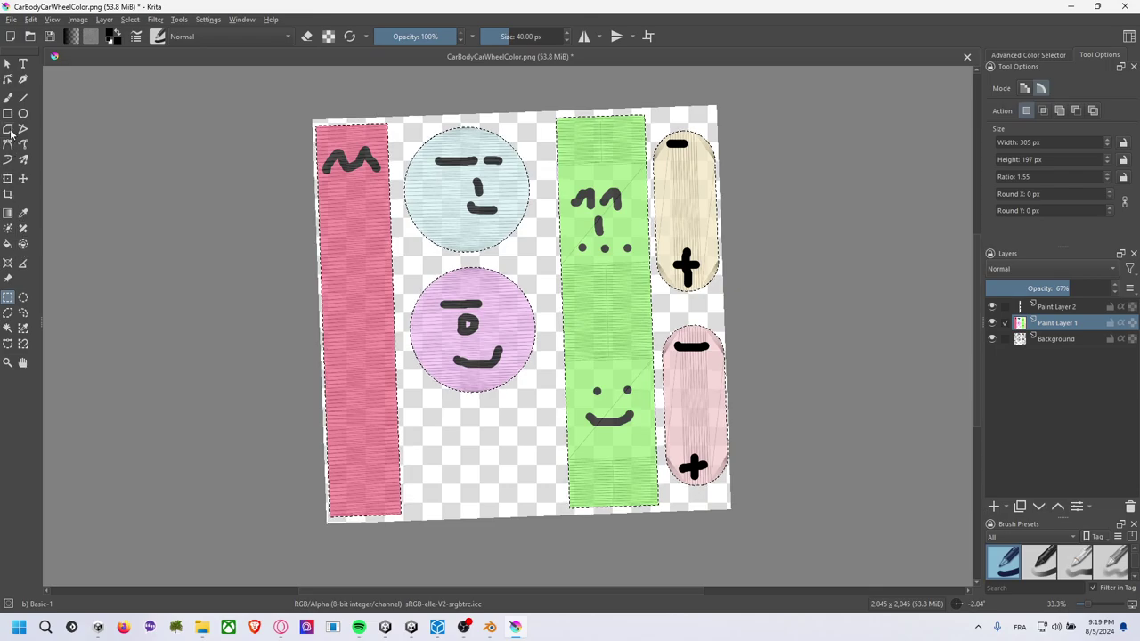
{"action": "left_click", "coordinate": [8, 98]}
{"action": "mouse_move", "coordinate": [337, 240]}
{"action": "left_mouse_down"}
{"action": "mouse_move", "coordinate": [351, 221]}
{"action": "mouse_move", "coordinate": [367, 241]}
{"action": "left_mouse_up"}
{"action": "mouse_move", "coordinate": [338, 309]}
{"action": "left_mouse_down"}
{"action": "mouse_move", "coordinate": [365, 296]}
{"action": "mouse_move", "coordinate": [381, 317]}
{"action": "left_mouse_up"}
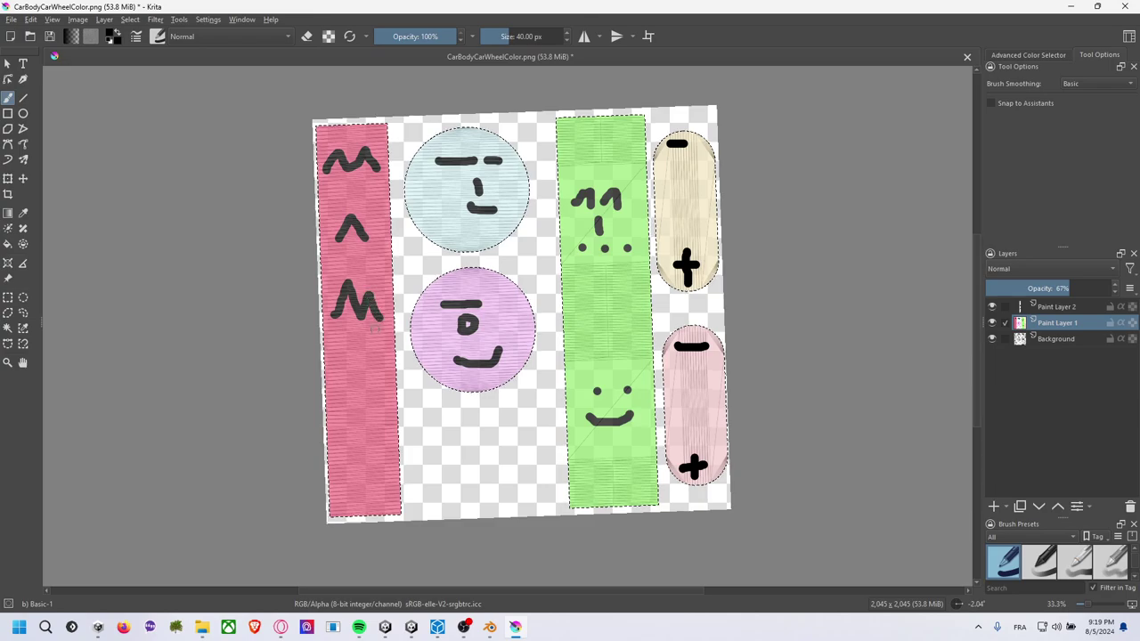
{"action": "left_click_drag", "start_coordinate": [343, 385], "coordinate": [368, 375]}
{"action": "mouse_move", "coordinate": [338, 461]}
{"action": "left_mouse_down"}
{"action": "mouse_move", "coordinate": [360, 426]}
{"action": "mouse_move", "coordinate": [389, 460]}
{"action": "left_mouse_up"}
{"action": "mouse_move", "coordinate": [348, 496]}
{"action": "left_mouse_down"}
{"action": "mouse_move", "coordinate": [359, 471]}
{"action": "mouse_move", "coordinate": [370, 492]}
{"action": "left_mouse_up"}
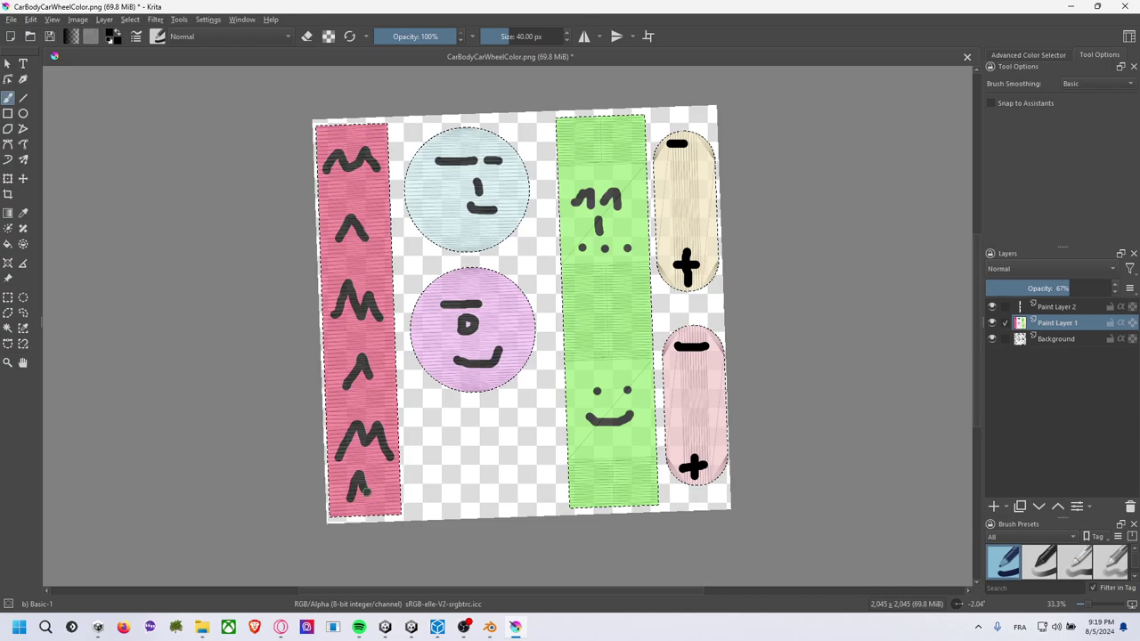
Save the texture image as PNG with the default export settings.
{"action": "key", "text": "ctrl+s"}
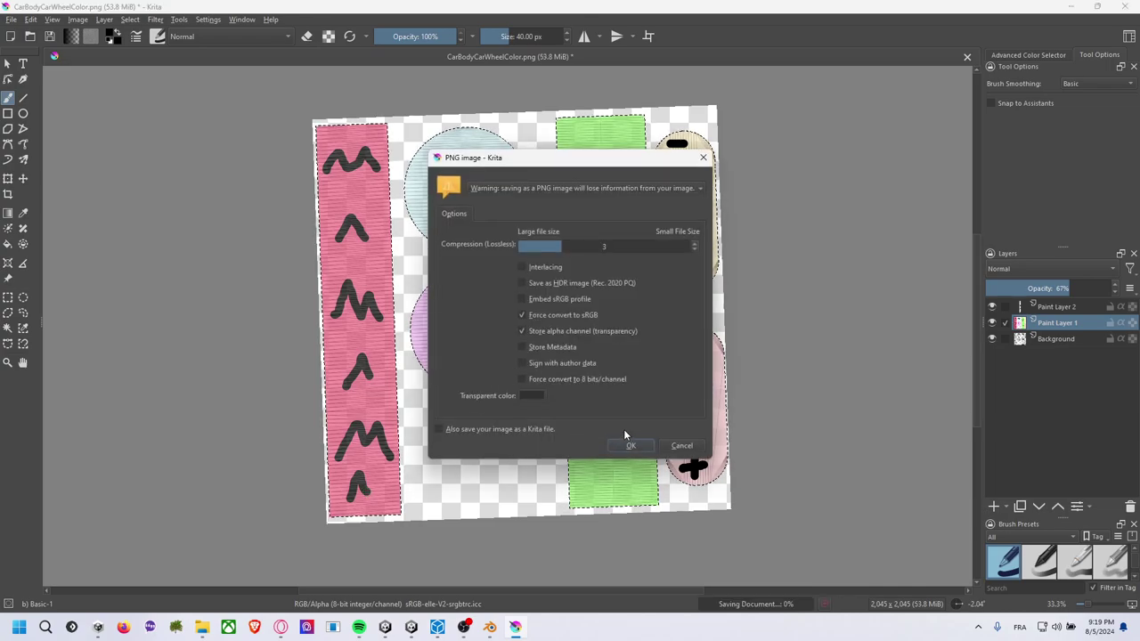
{"action": "left_click", "coordinate": [628, 445]}
{"action": "key", "text": "alt+Tab"}
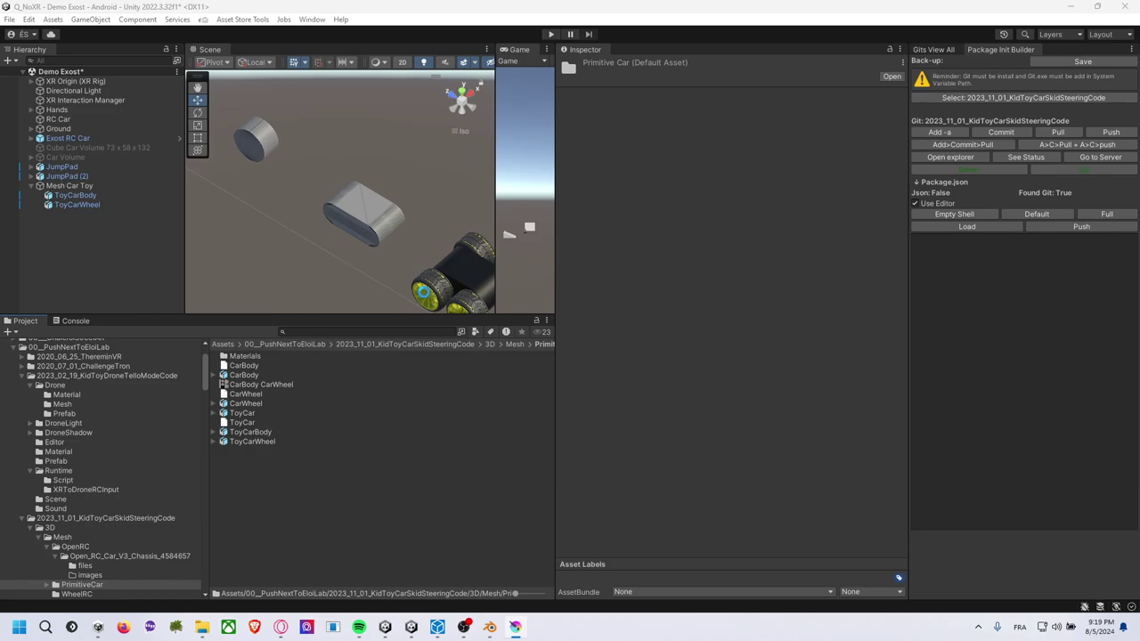
Set CarBodyCarWheelColor as the Base Map of the CarBody CarWheel material.
{"action": "left_click", "coordinate": [268, 359]}
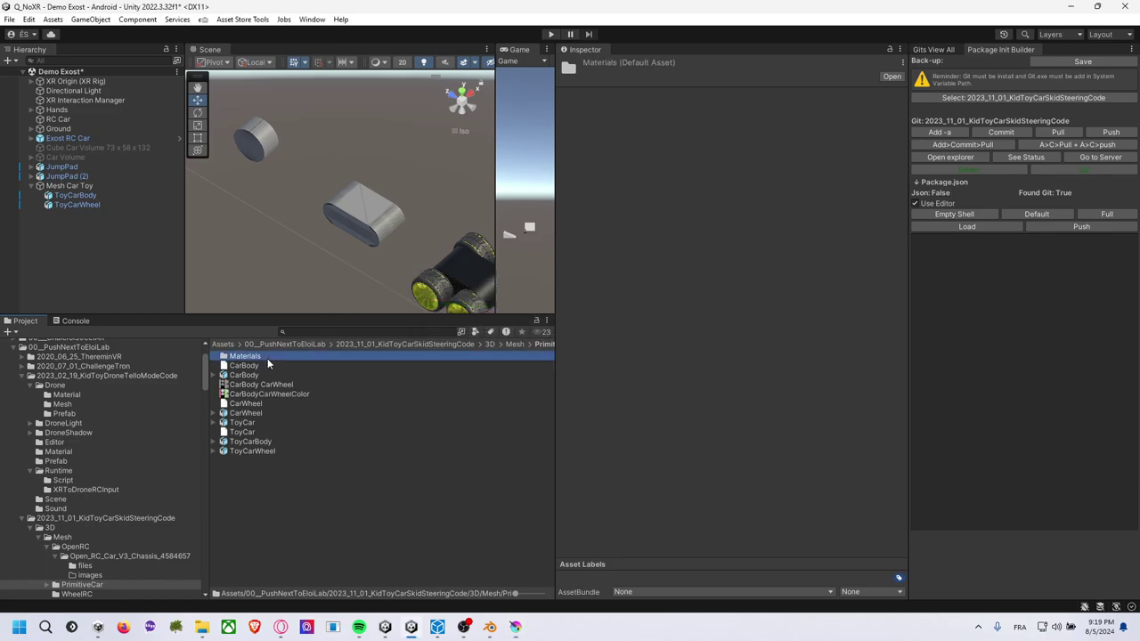
{"action": "double_click", "coordinate": [265, 359]}
{"action": "left_click", "coordinate": [260, 356]}
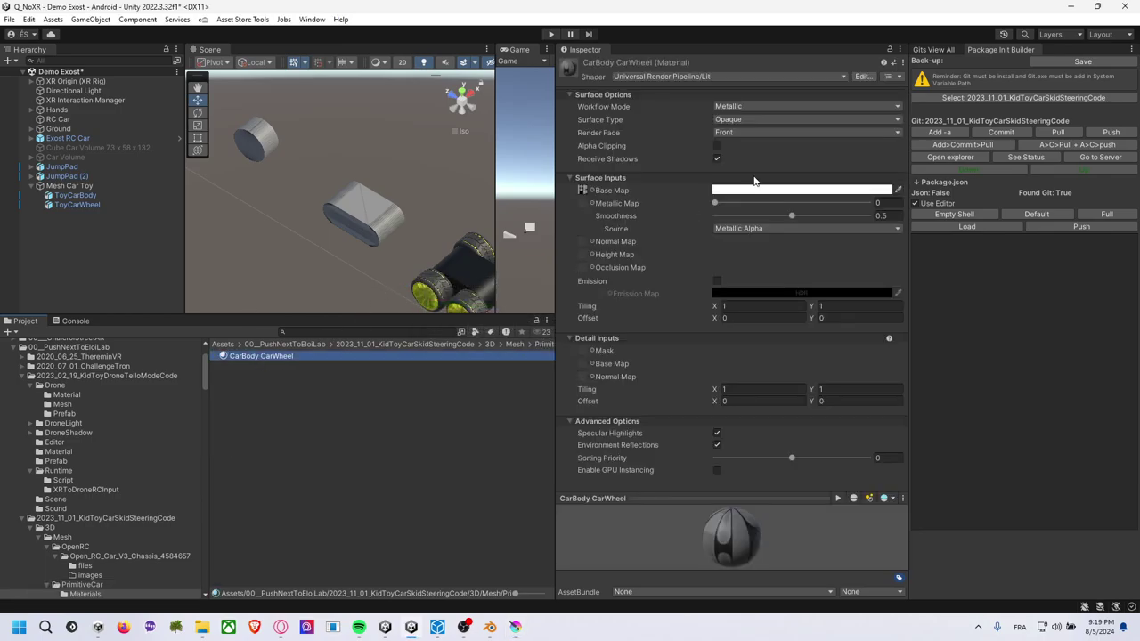
{"action": "left_click", "coordinate": [585, 191]}
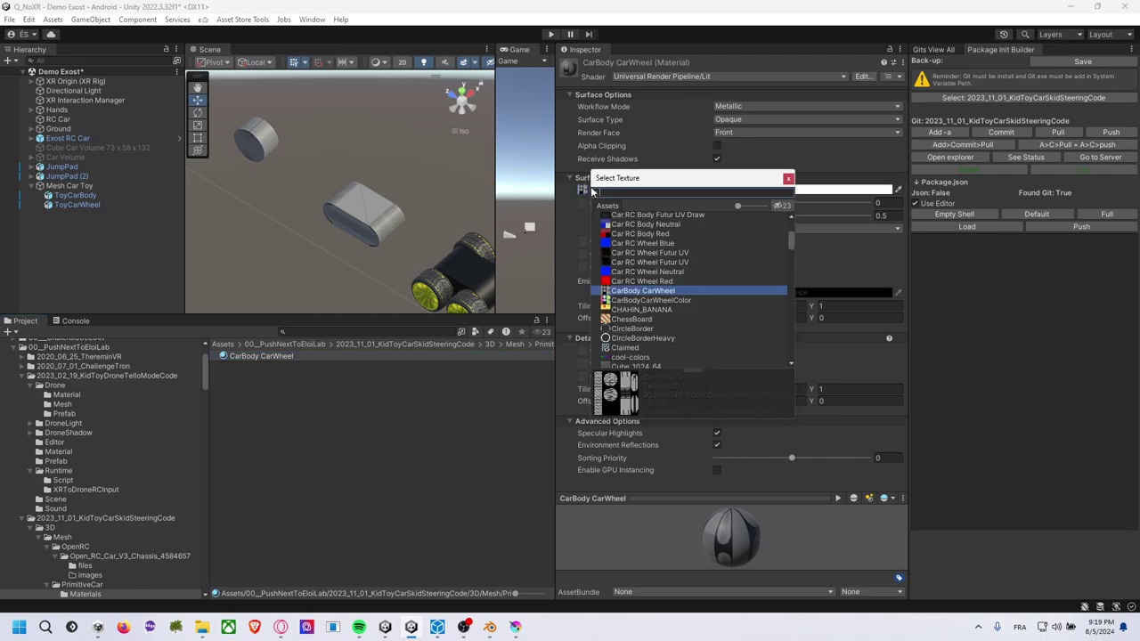
{"action": "left_click", "coordinate": [649, 301]}
{"action": "left_click", "coordinate": [788, 179]}
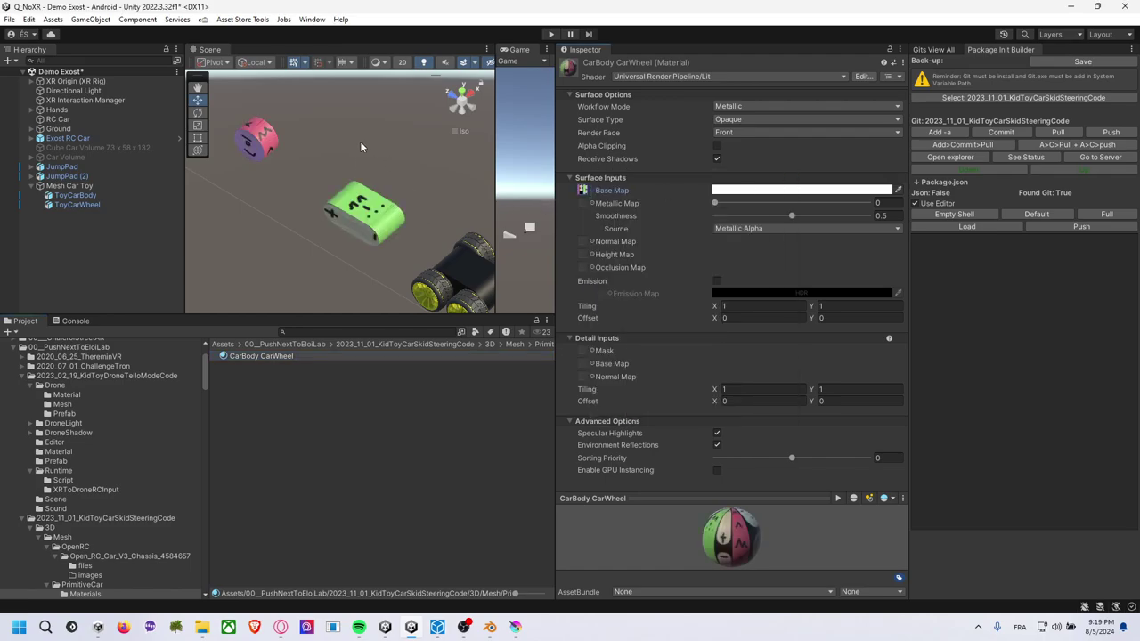
Orbit the Scene view to inspect the painted texture on the toy car body and wheel.
{"action": "middle_click_drag", "start_coordinate": [340, 170], "coordinate": [422, 194]}
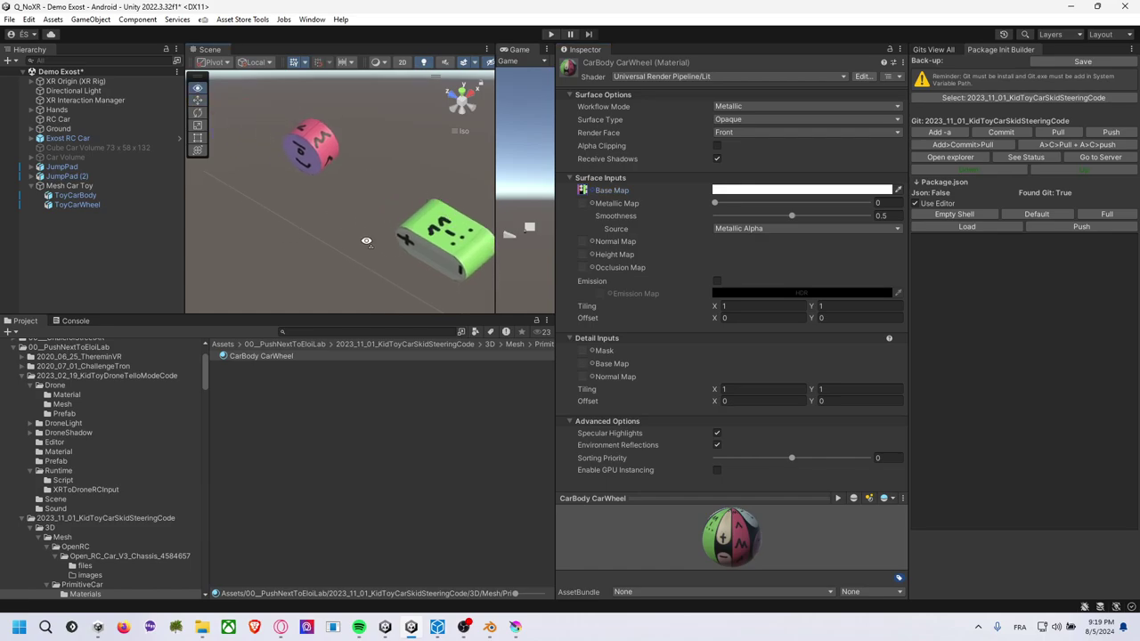
{"action": "left_click_drag", "start_coordinate": [366, 241], "coordinate": [444, 221], "text": "alt"}
{"action": "middle_click_drag", "start_coordinate": [445, 221], "coordinate": [380, 219]}
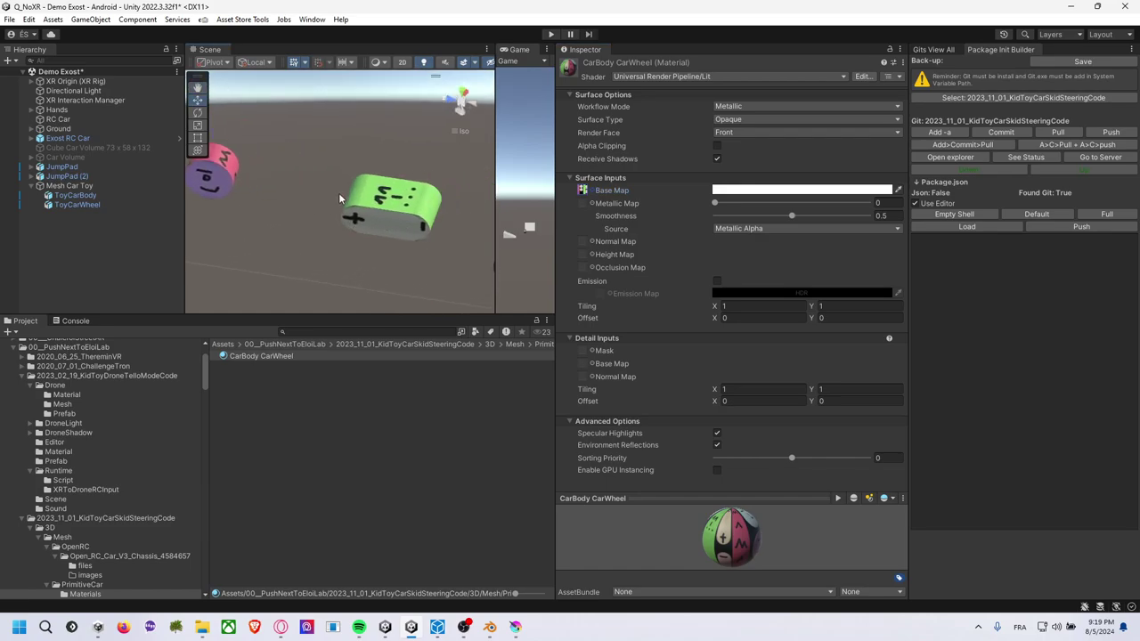
{"action": "mouse_move", "coordinate": [339, 198]}
{"action": "left_mouse_down", "text": "alt"}
{"action": "mouse_move", "coordinate": [543, 207]}
{"action": "mouse_move", "coordinate": [243, 196]}
{"action": "mouse_move", "coordinate": [1086, 211]}
{"action": "mouse_move", "coordinate": [165, 81]}
{"action": "mouse_move", "coordinate": [265, 211]}
{"action": "left_mouse_up", "text": "alt"}
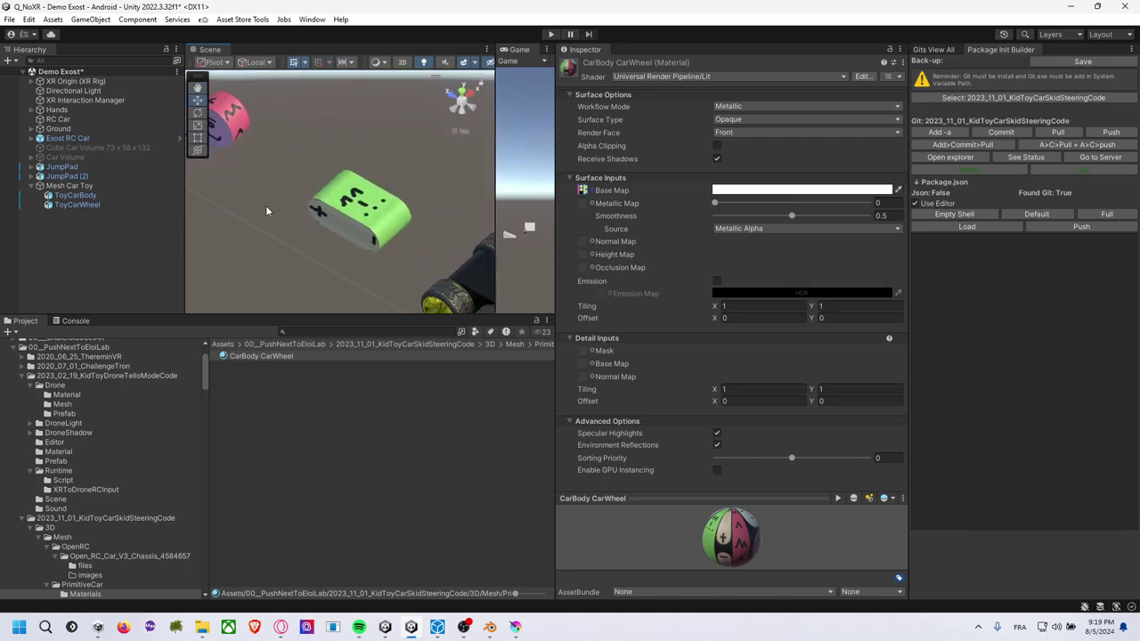
{"action": "key", "text": "alt+Tab"}
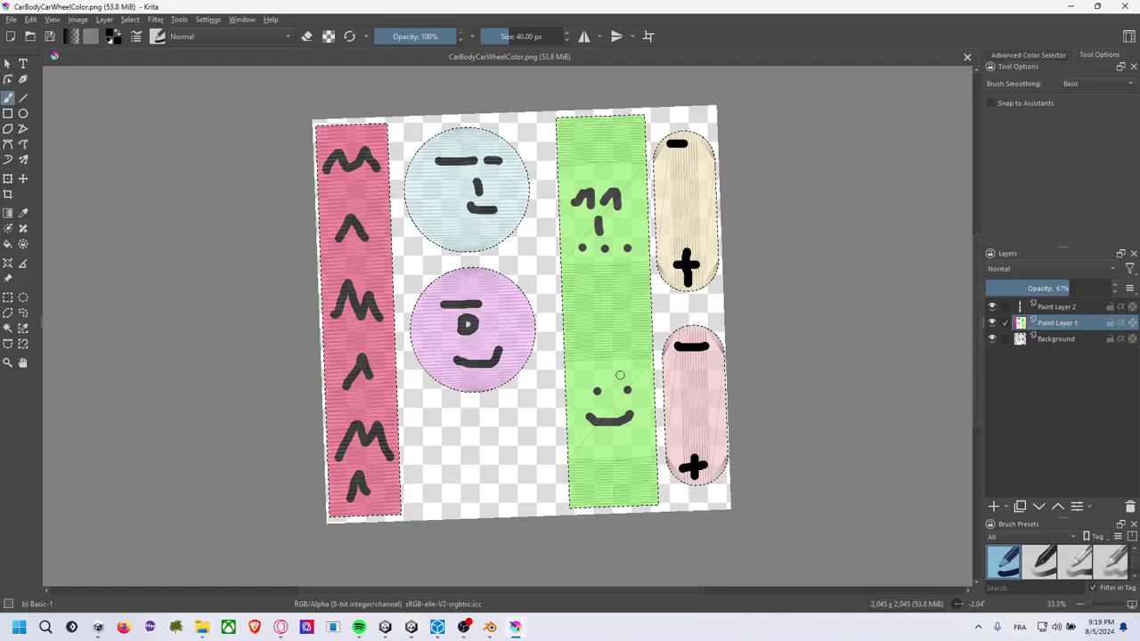
{"action": "key", "text": "alt+Tab"}
{"action": "mouse_move", "coordinate": [377, 273]}
{"action": "left_mouse_down", "text": "alt"}
{"action": "mouse_move", "coordinate": [387, 53]}
{"action": "mouse_move", "coordinate": [329, 206]}
{"action": "left_mouse_up", "text": "alt"}
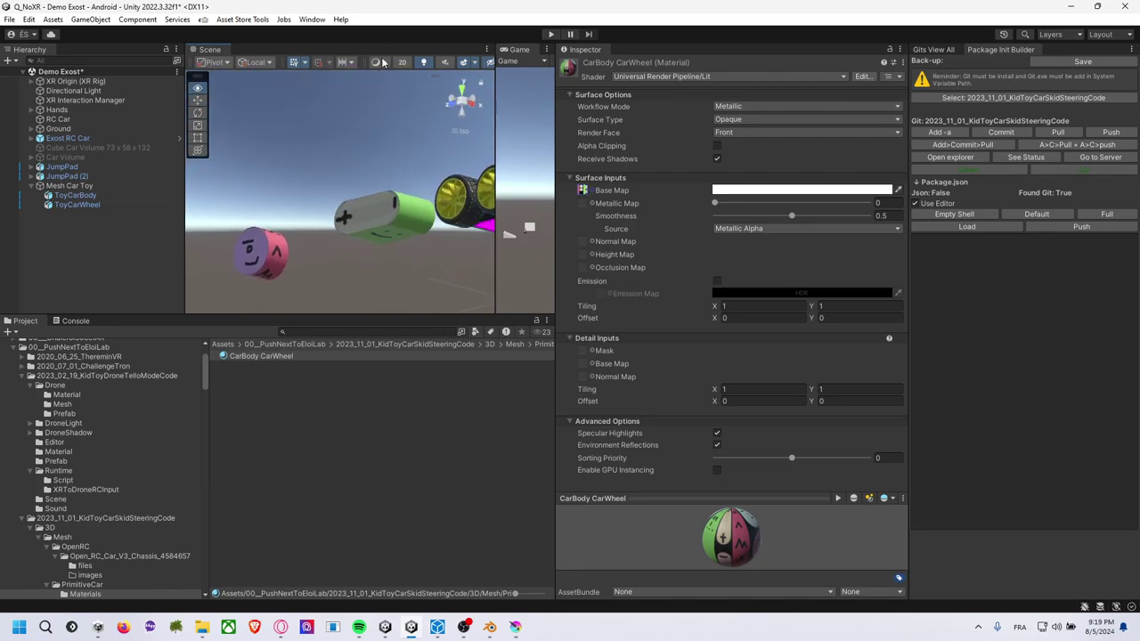
Place a text box on the green strip and enter the text 'Top'.
{"action": "key", "text": "alt+Tab"}
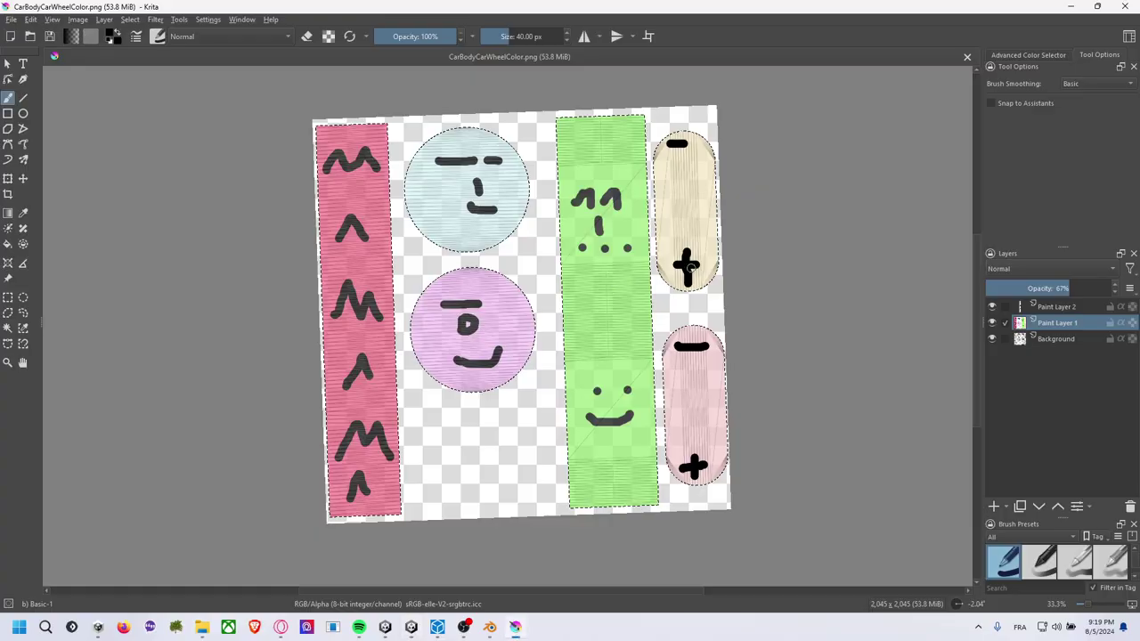
{"action": "scroll", "coordinate": [654, 229], "scroll_direction": "up", "scroll_amount": 3}
{"action": "scroll", "coordinate": [637, 234], "scroll_direction": "up", "scroll_amount": 1}
{"action": "scroll", "coordinate": [636, 235], "scroll_direction": "down", "scroll_amount": 4}
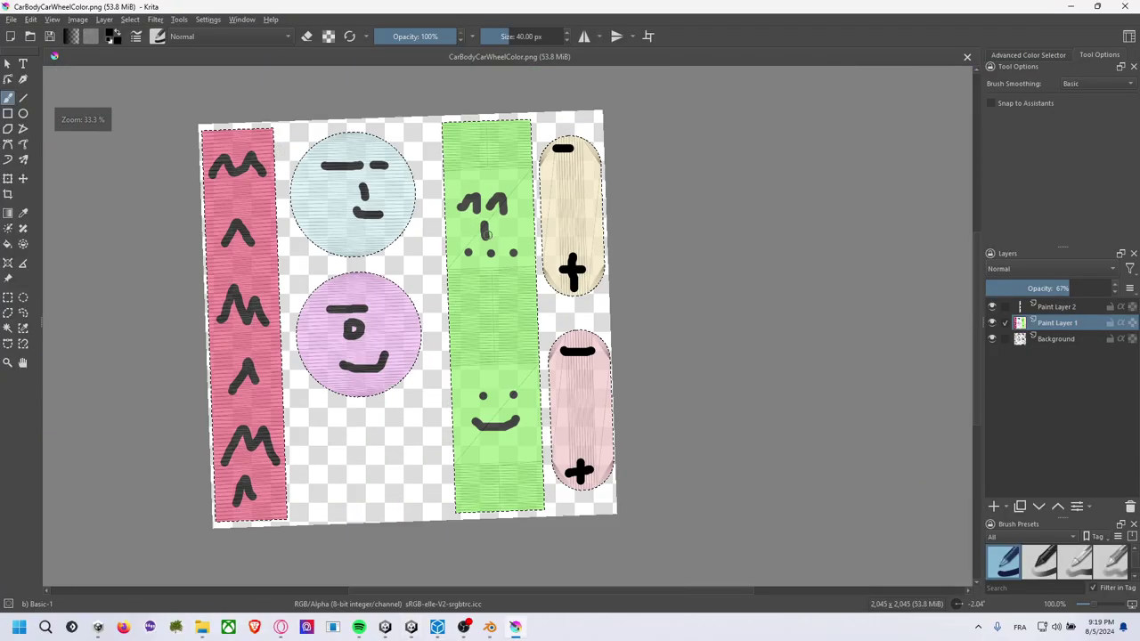
{"action": "scroll", "coordinate": [637, 234], "scroll_direction": "down", "scroll_amount": 2}
{"action": "scroll", "coordinate": [637, 235], "scroll_direction": "up", "scroll_amount": 2}
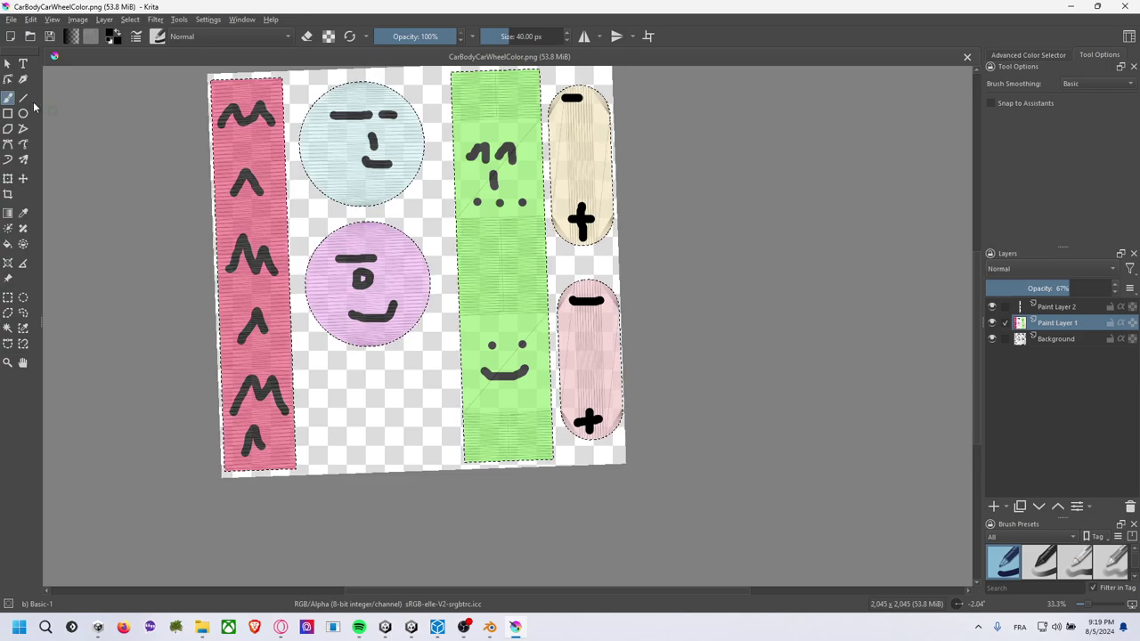
{"action": "key", "text": "t"}
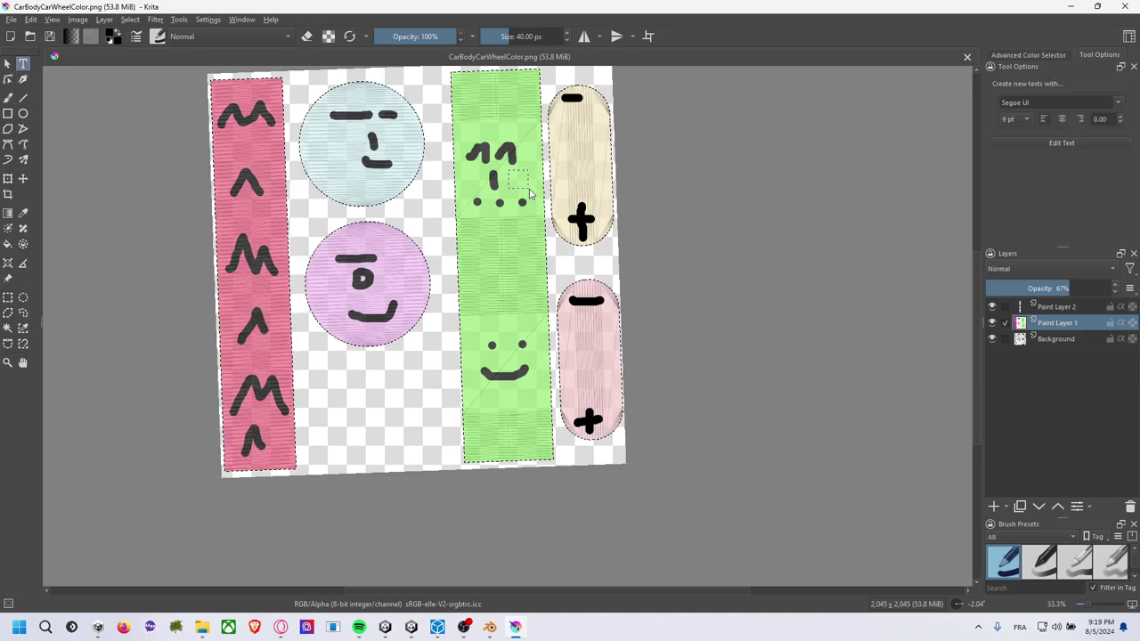
{"action": "left_click_drag", "start_coordinate": [510, 175], "coordinate": [530, 194]}
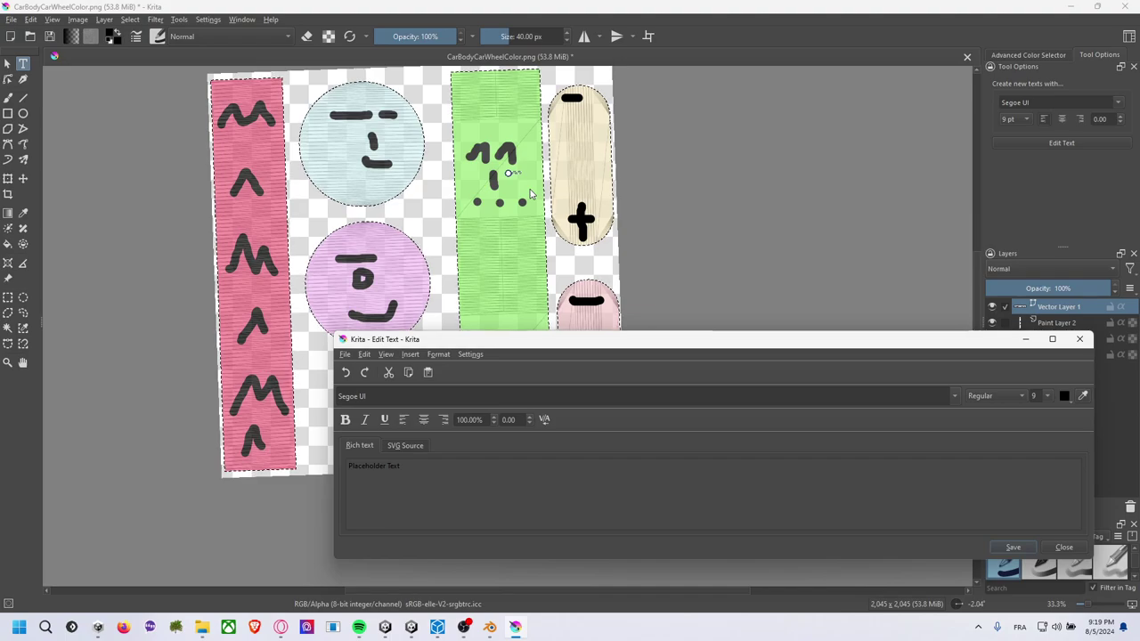
{"action": "triple_click", "coordinate": [433, 501]}
{"action": "key", "text": "BackSpace"}
{"action": "type", "text": "Top"}
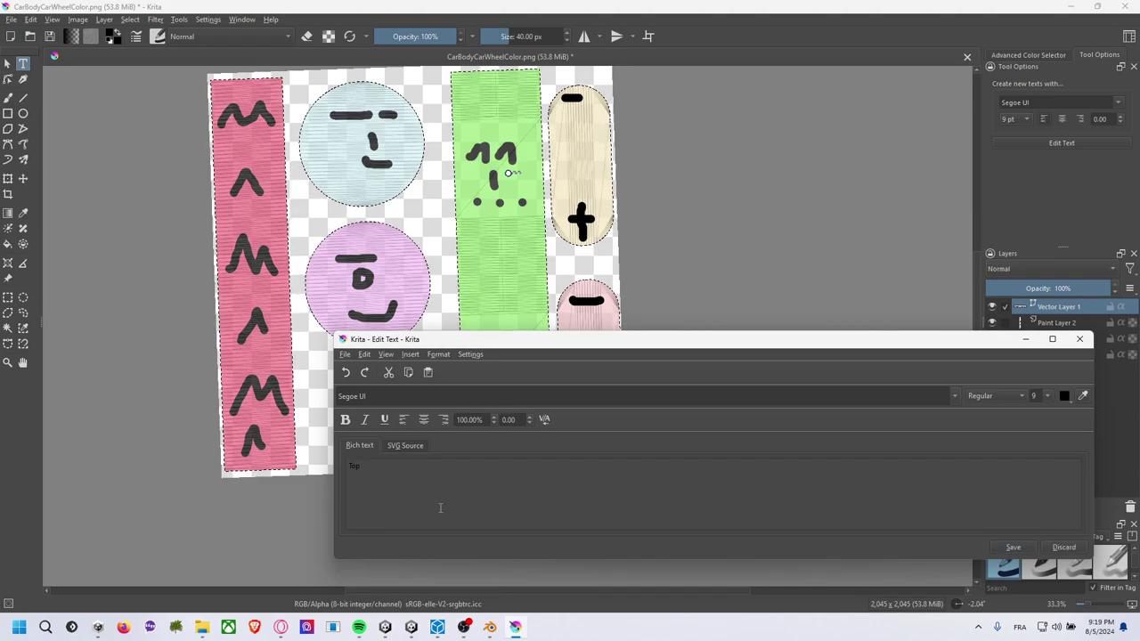
Make the Top label size 72 and red, and save it onto the canvas.
{"action": "left_click", "coordinate": [1047, 396]}
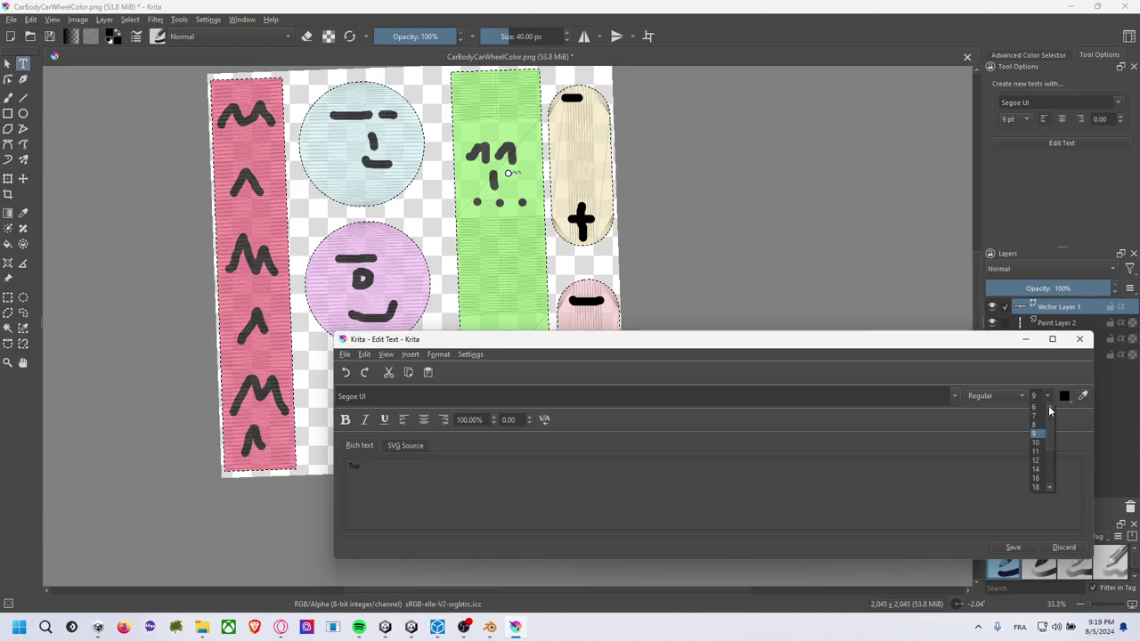
{"action": "scroll", "coordinate": [1047, 461], "scroll_direction": "up", "scroll_amount": 1}
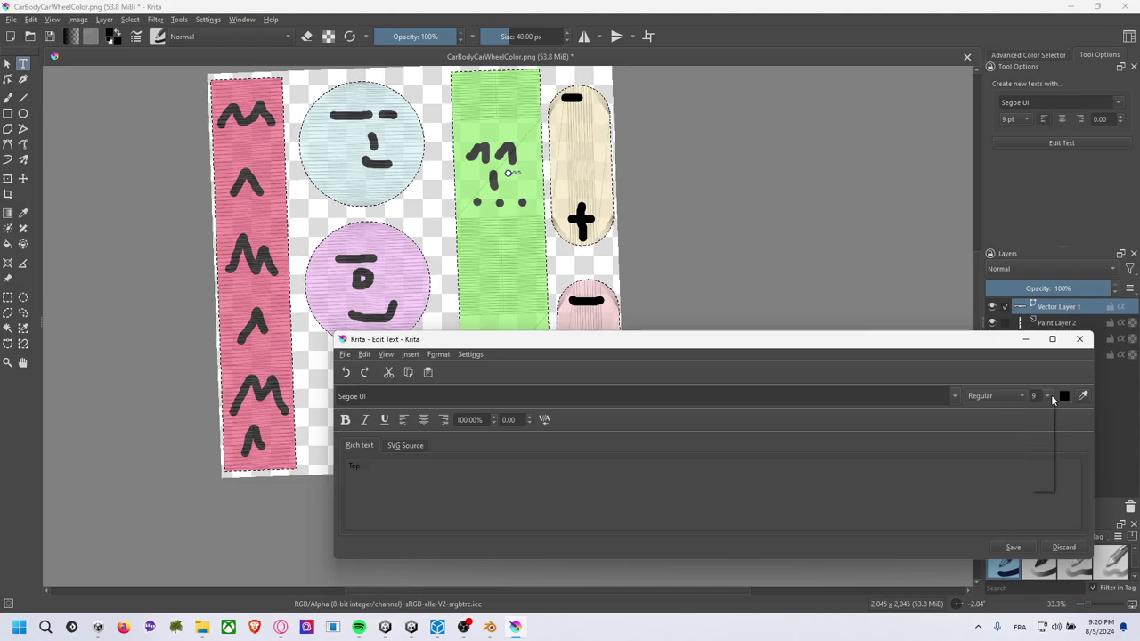
{"action": "scroll", "coordinate": [1045, 476], "scroll_direction": "up", "scroll_amount": 1}
{"action": "left_click", "coordinate": [1035, 478]}
{"action": "left_click", "coordinate": [1048, 397]}
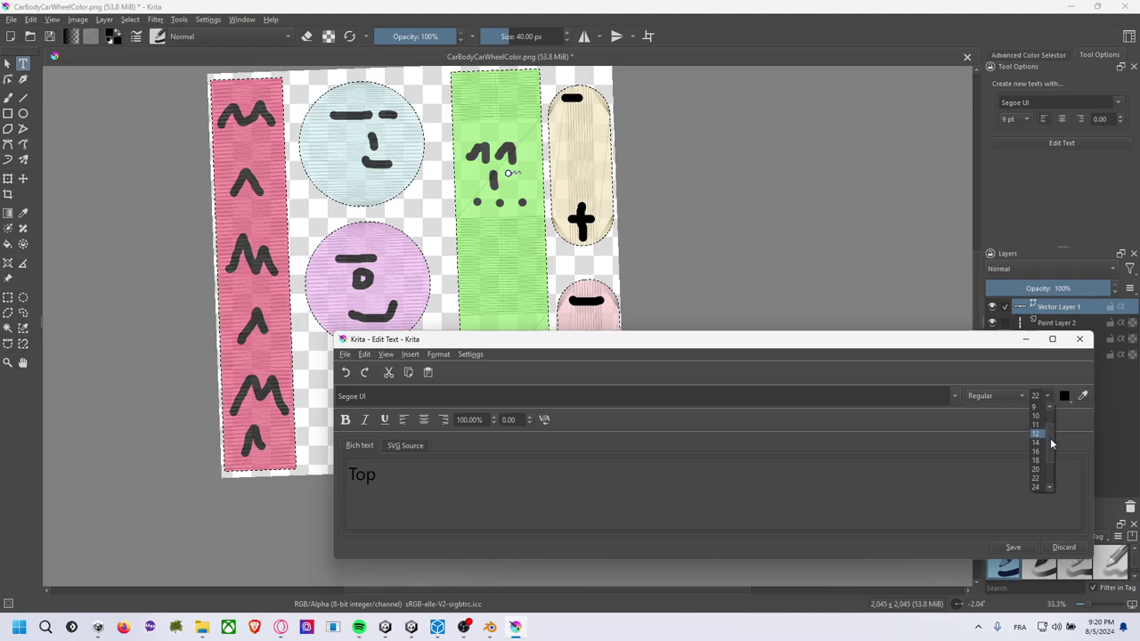
{"action": "left_click", "coordinate": [1040, 487]}
{"action": "left_click", "coordinate": [1066, 402]}
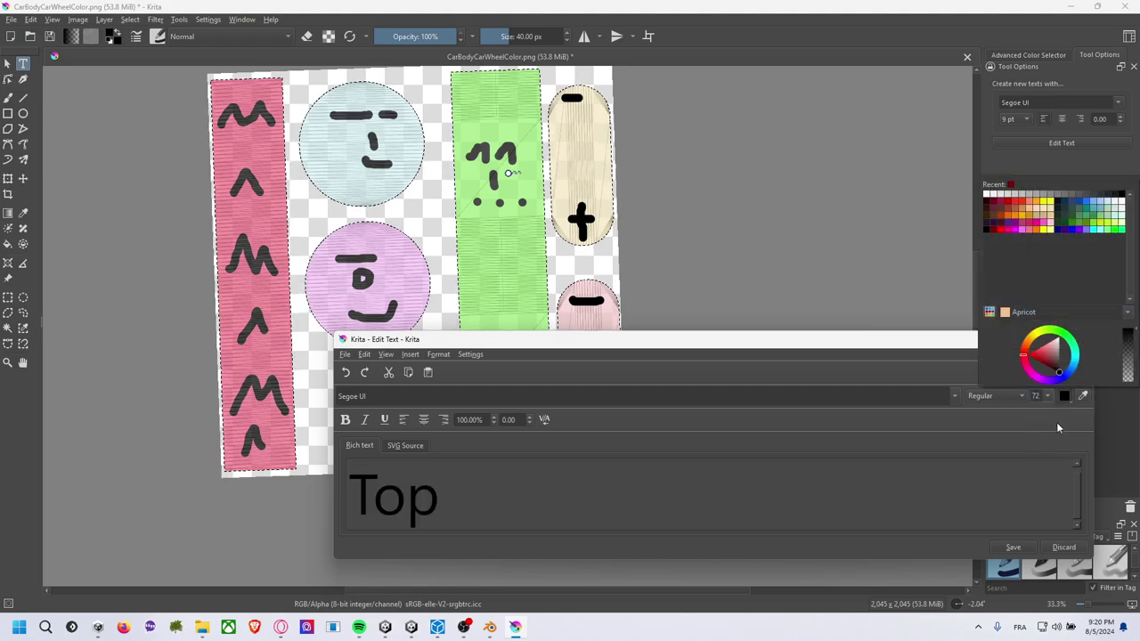
{"action": "left_click", "coordinate": [1004, 234]}
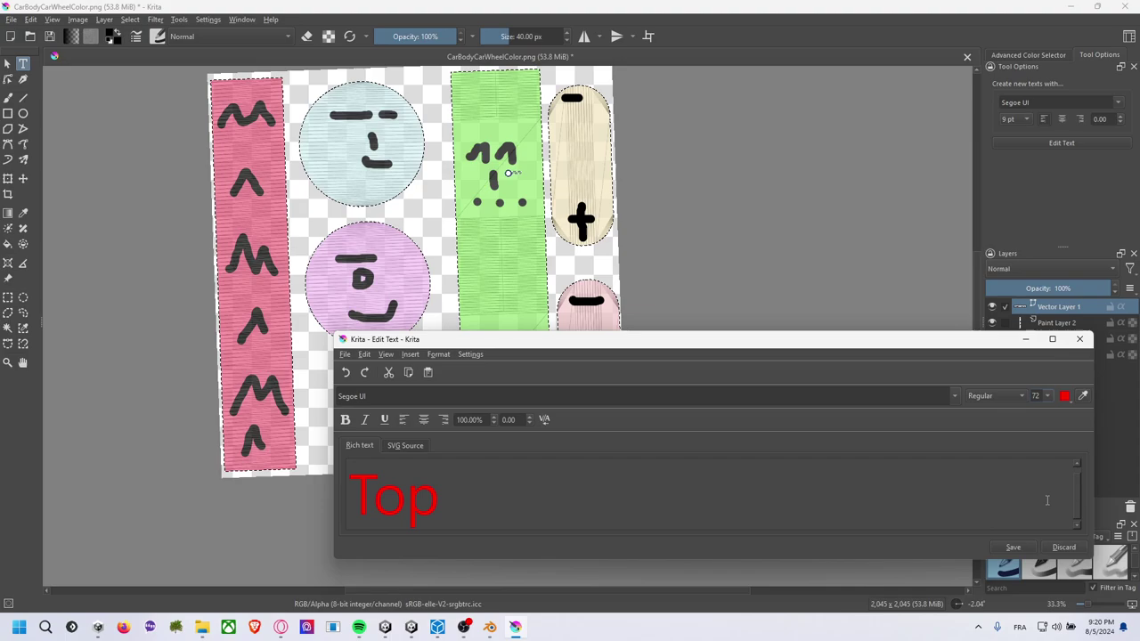
{"action": "left_click", "coordinate": [1012, 547]}
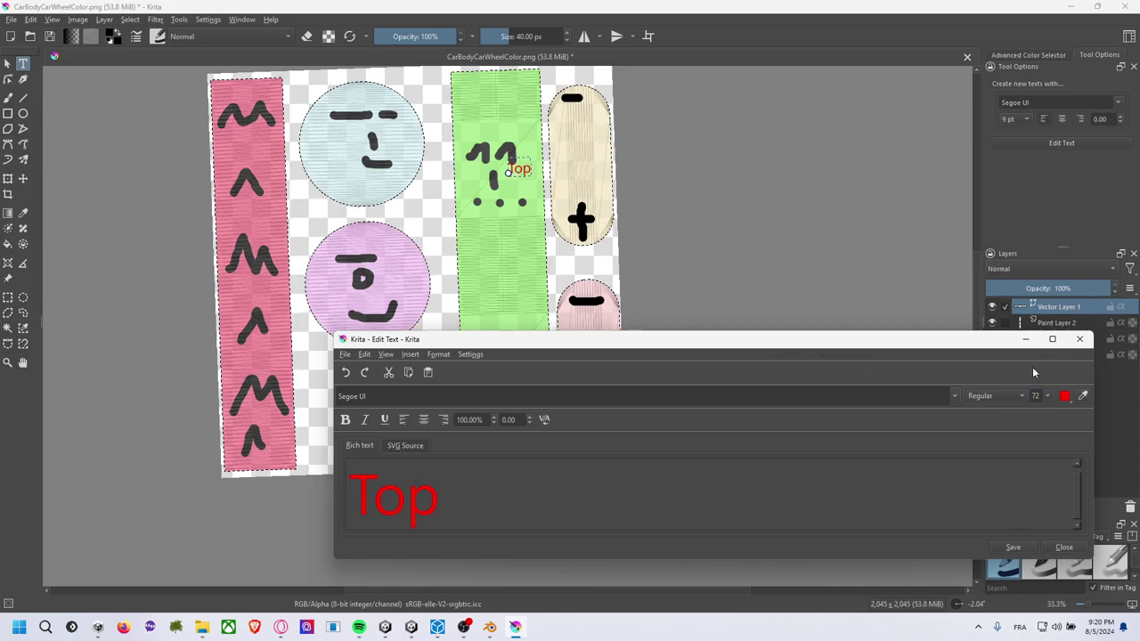
{"action": "left_click", "coordinate": [1079, 339]}
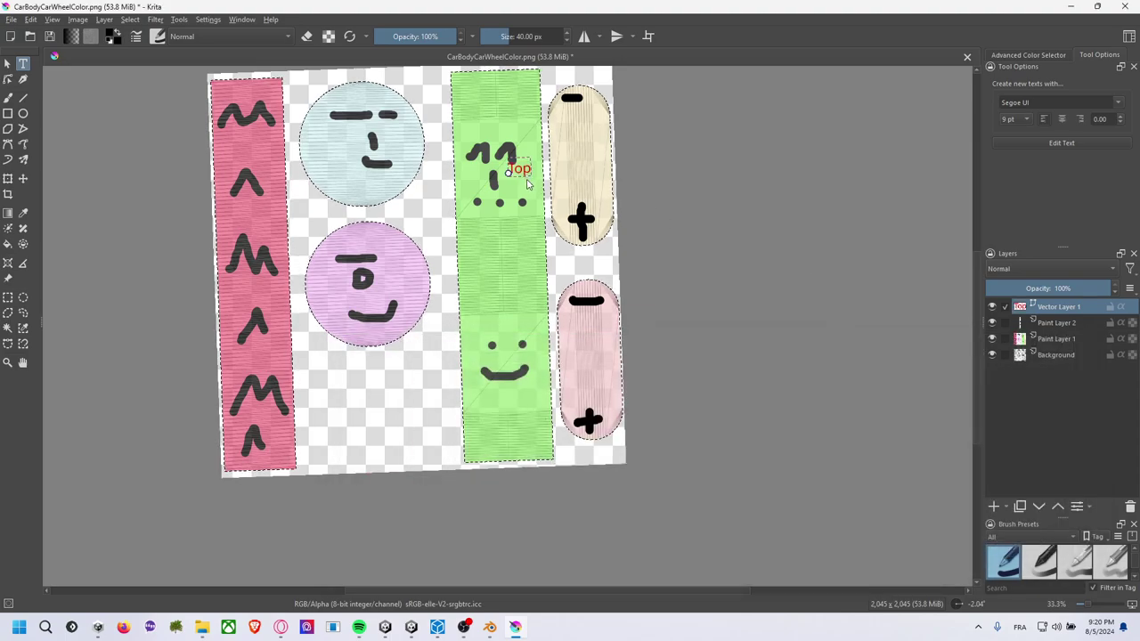
Add a paint layer, cancel an empty text box, and delete the empty text layer.
{"action": "key", "text": "Insert"}
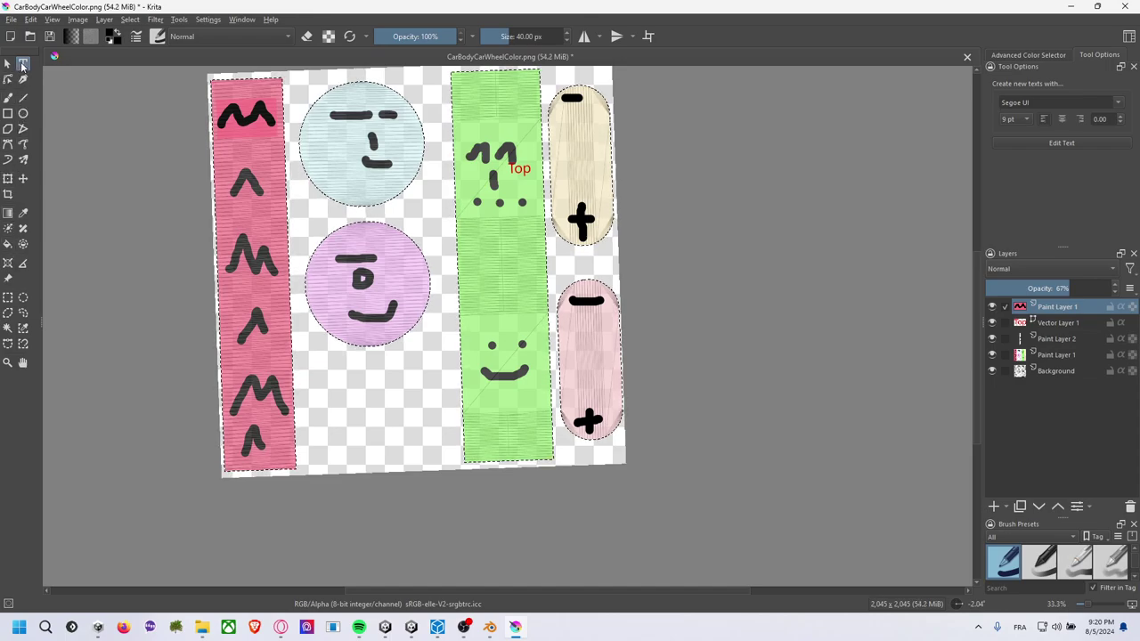
{"action": "left_click_drag", "start_coordinate": [505, 331], "coordinate": [524, 345]}
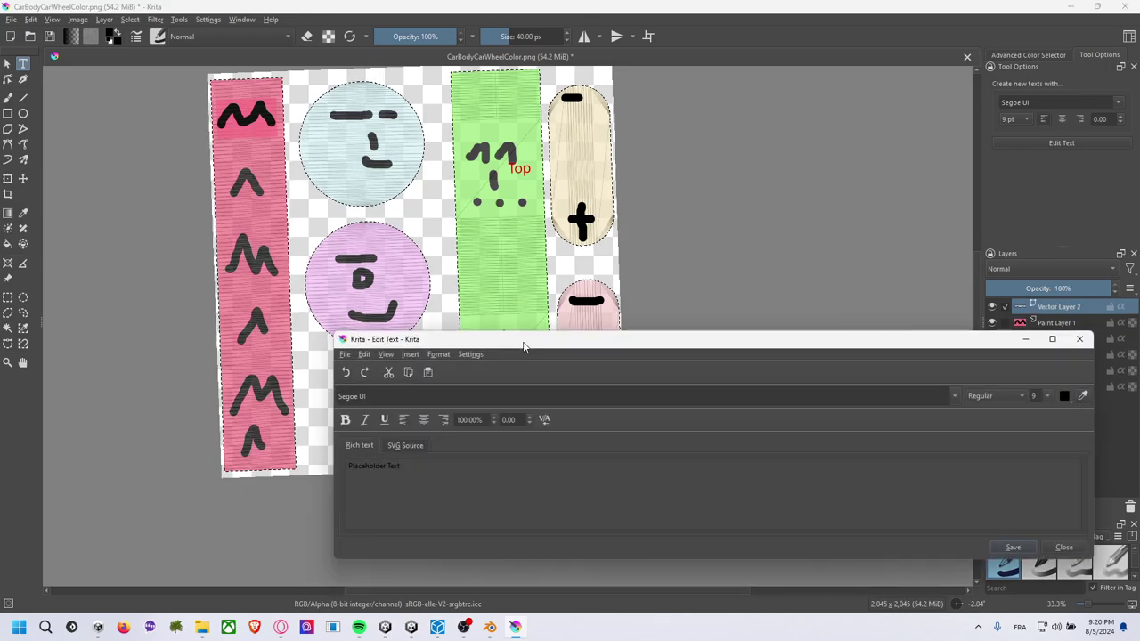
{"action": "left_click", "coordinate": [1079, 338]}
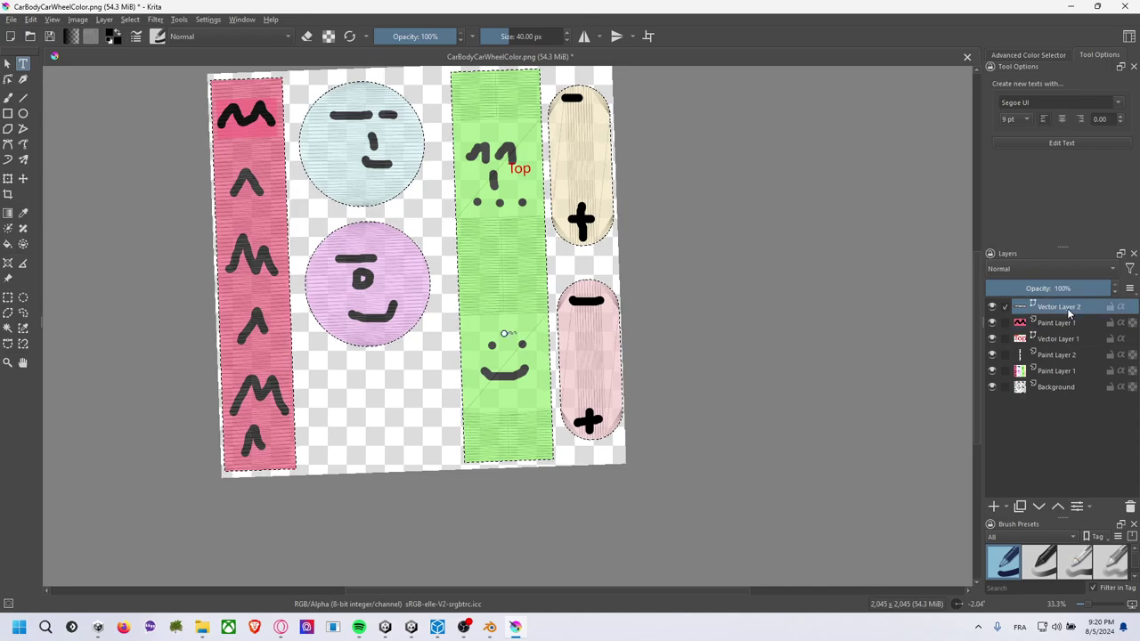
{"action": "left_click", "coordinate": [8, 298]}
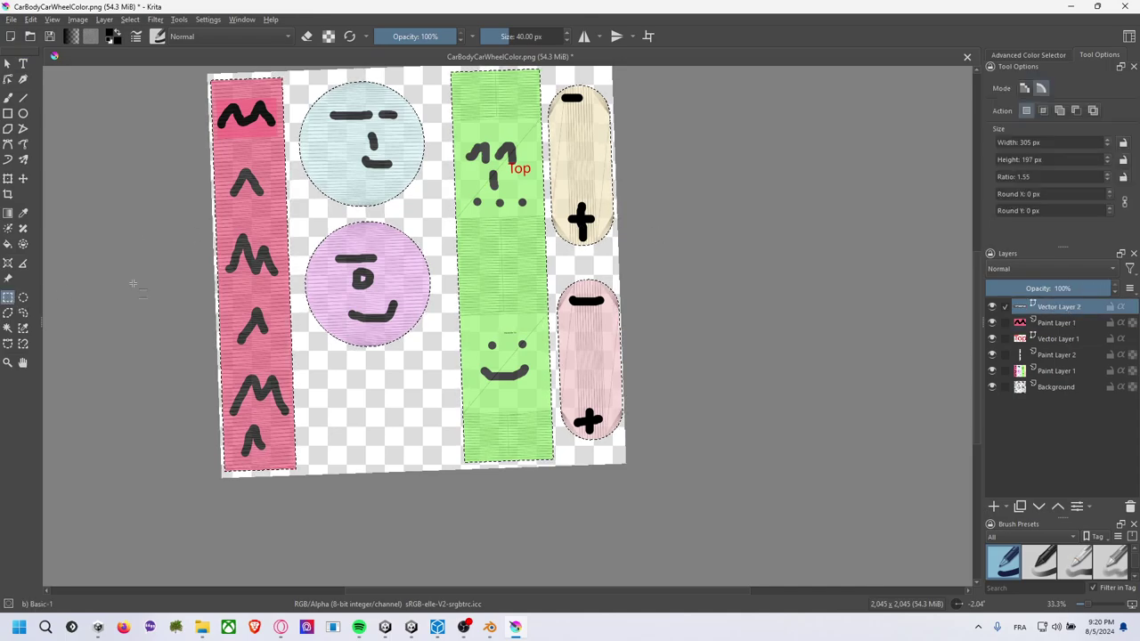
{"action": "left_click_drag", "start_coordinate": [550, 156], "coordinate": [552, 156]}
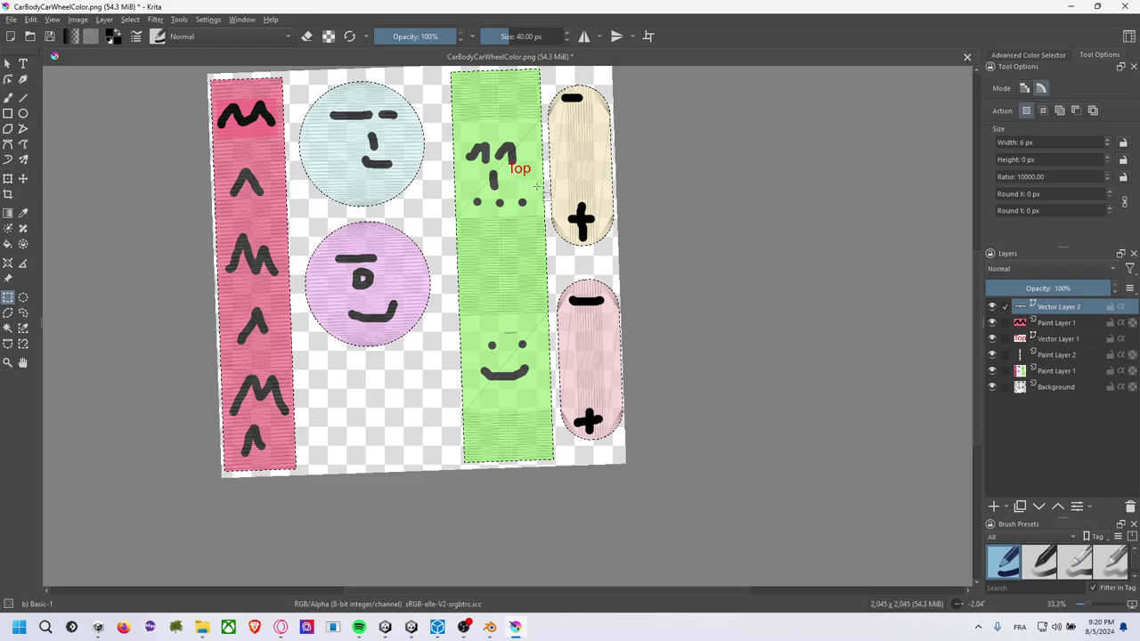
{"action": "key", "text": "shift+Delete"}
Select Paint Layer 1, clear the selection, and undo twice to remove the Top text.
{"action": "left_click", "coordinate": [1024, 306], "text": "ctrl"}
{"action": "left_click", "coordinate": [641, 268]}
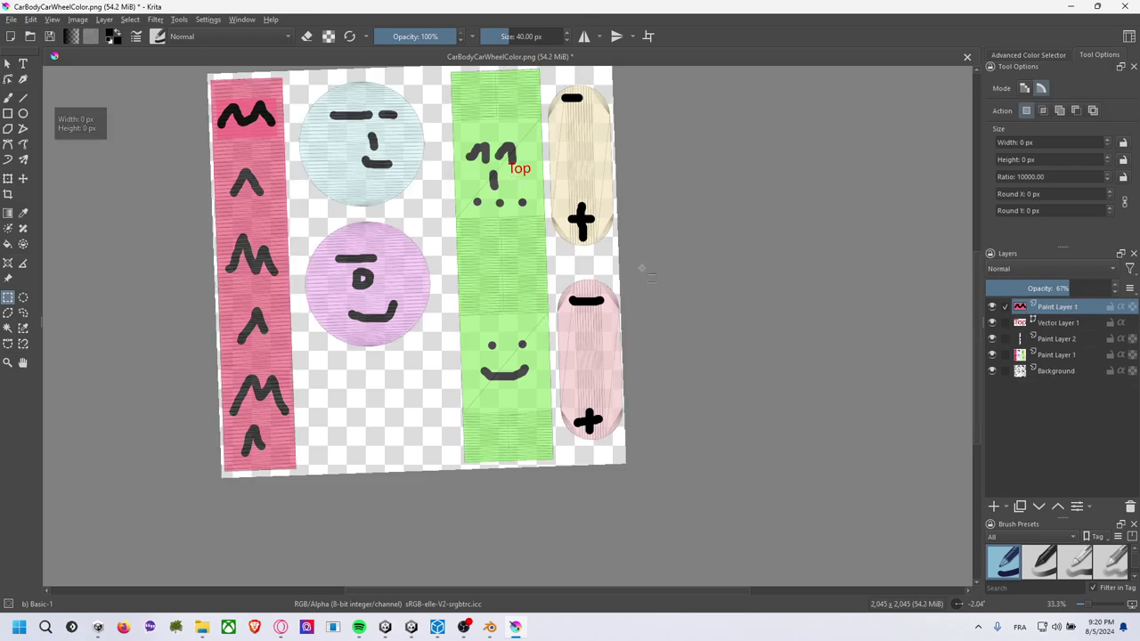
{"action": "key", "text": "ctrl+z"}
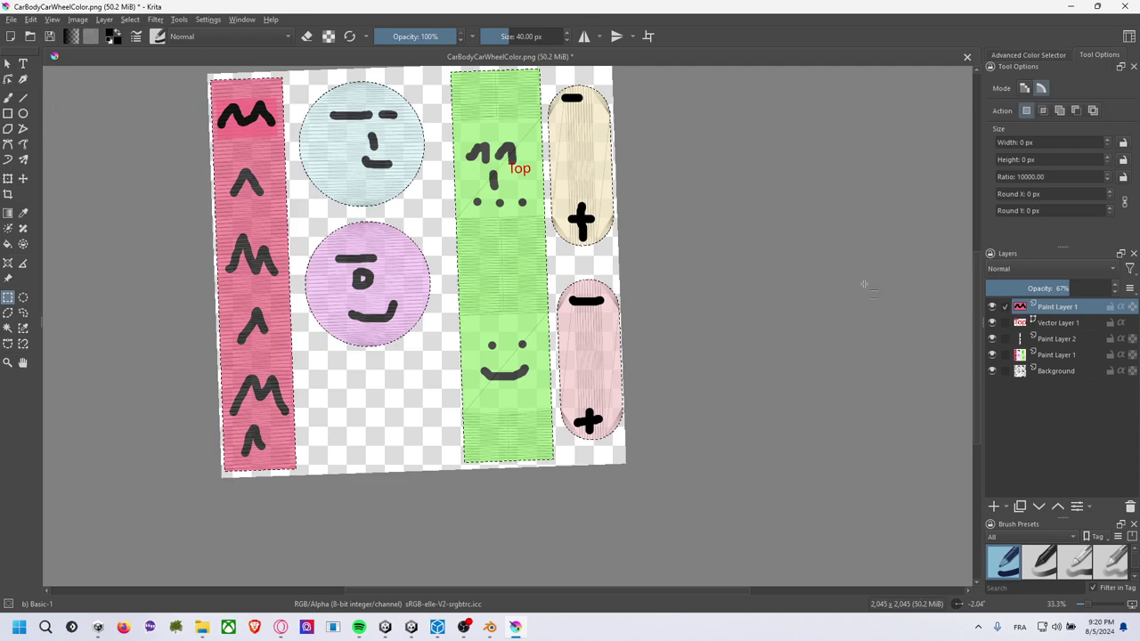
{"action": "key", "text": "ctrl+z"}
{"action": "key", "text": "ctrl+z"}
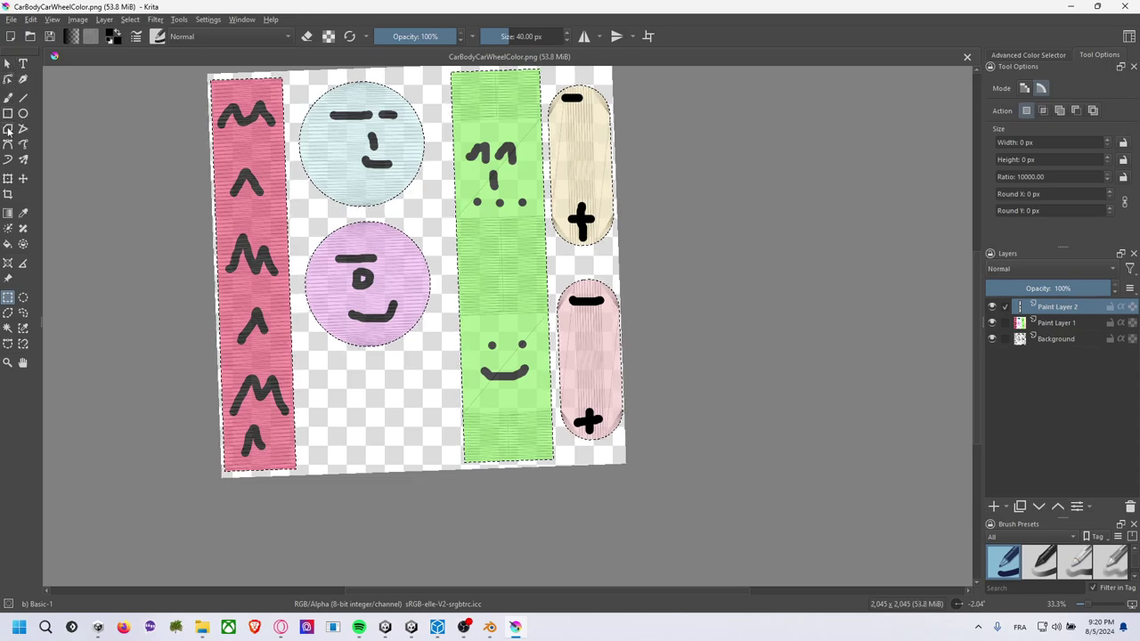
{"action": "key", "text": "b"}
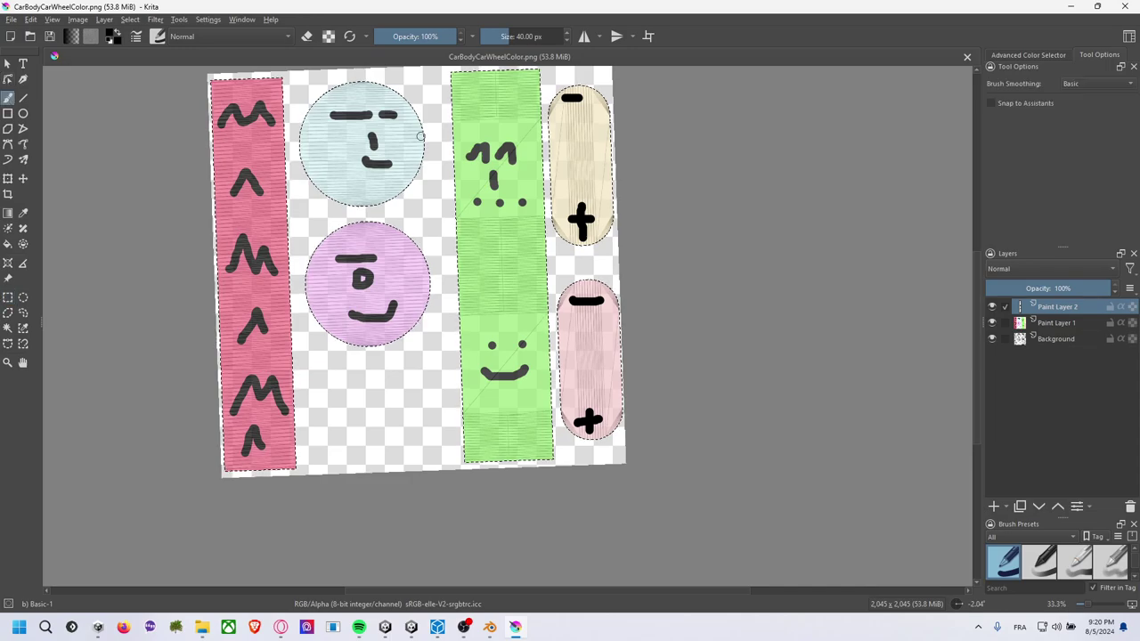
Switch the painting colour to bright red and paint a red T beside the face.
{"action": "left_click", "coordinate": [113, 37]}
{"action": "left_click_drag", "start_coordinate": [504, 239], "coordinate": [637, 412]}
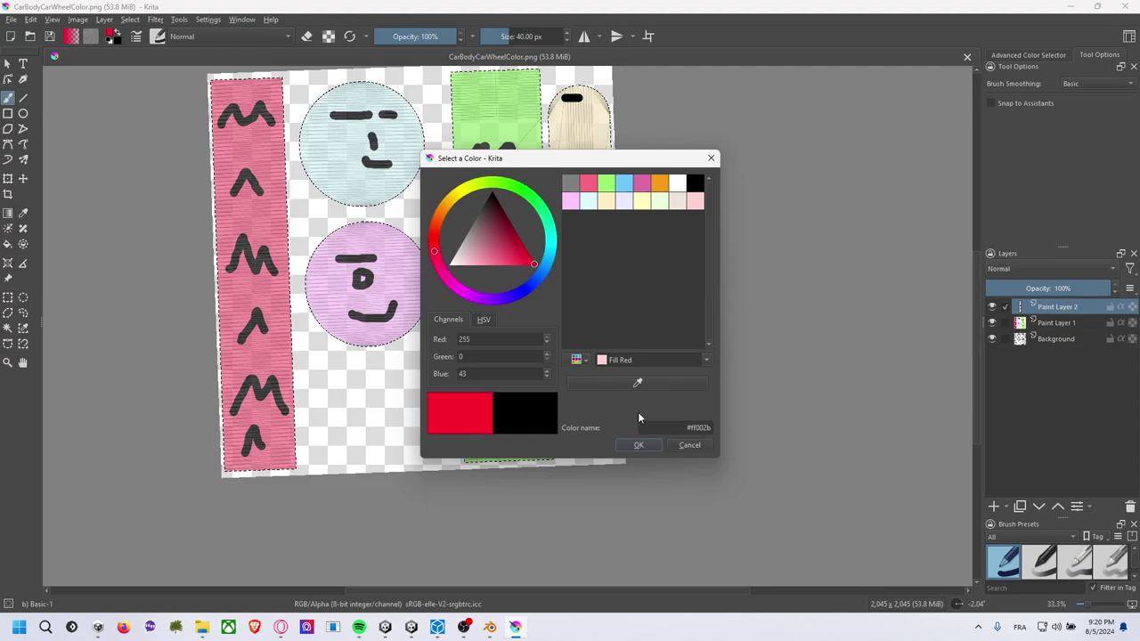
{"action": "left_click", "coordinate": [638, 445]}
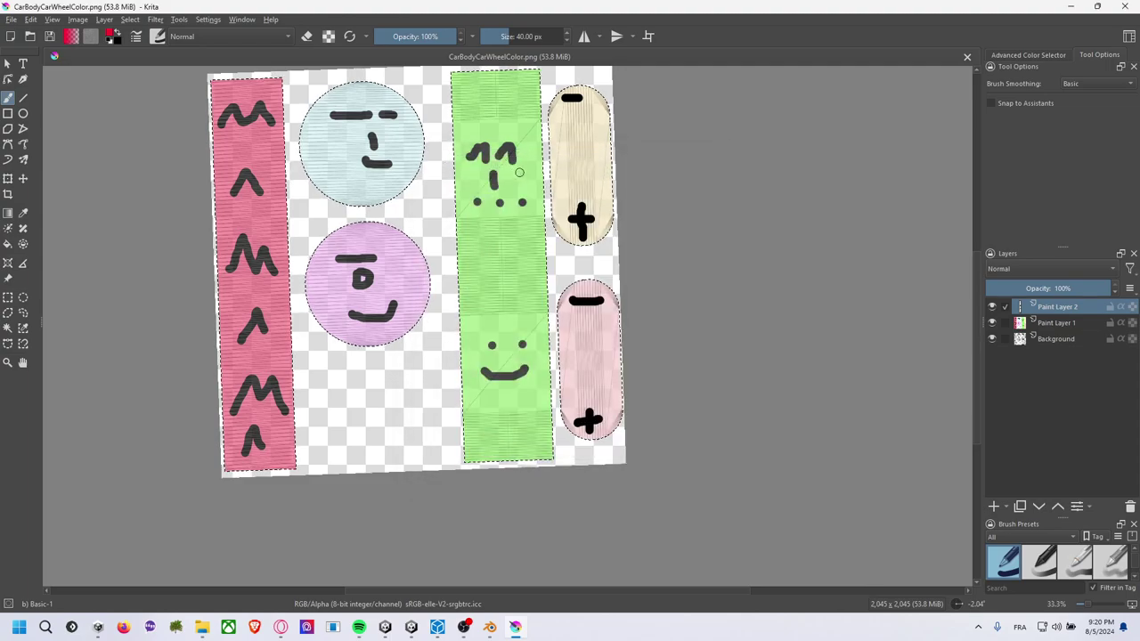
{"action": "mouse_move", "coordinate": [520, 170]}
{"action": "left_mouse_down"}
{"action": "mouse_move", "coordinate": [521, 190]}
{"action": "mouse_move", "coordinate": [520, 171]}
{"action": "mouse_move", "coordinate": [533, 170]}
{"action": "left_mouse_up"}
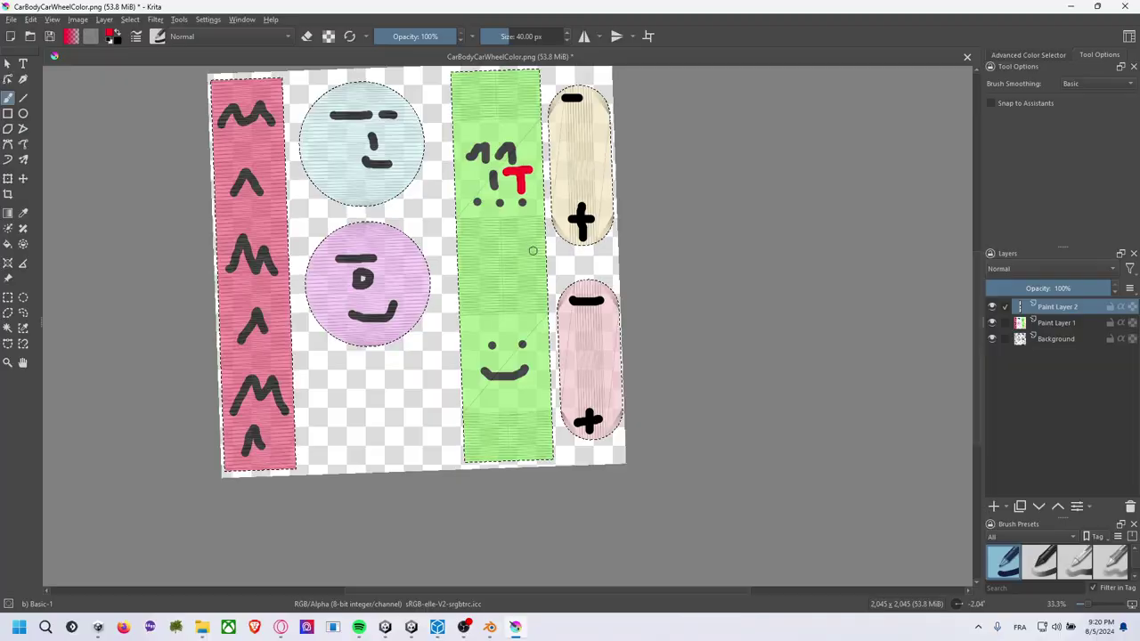
Paint a red up arrow at the strip's top, a down arrow at the bottom, and a D above the smile.
{"action": "key", "text": "alt+Tab"}
{"action": "key", "text": "alt+Tab"}
{"action": "key", "text": "alt+Tab"}
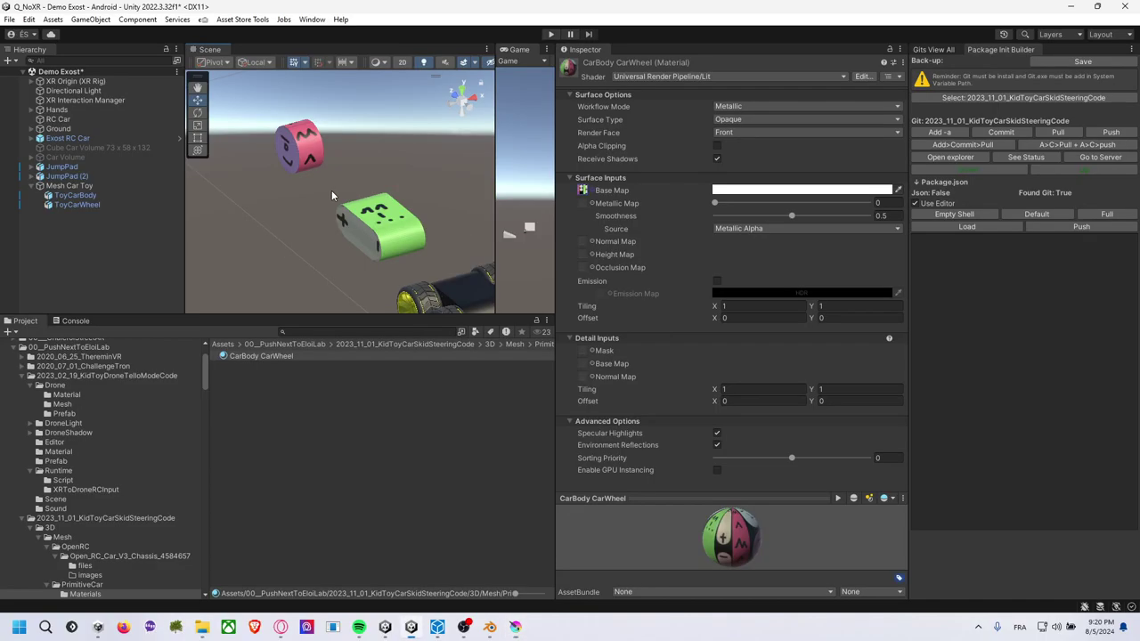
{"action": "left_click", "coordinate": [405, 240]}
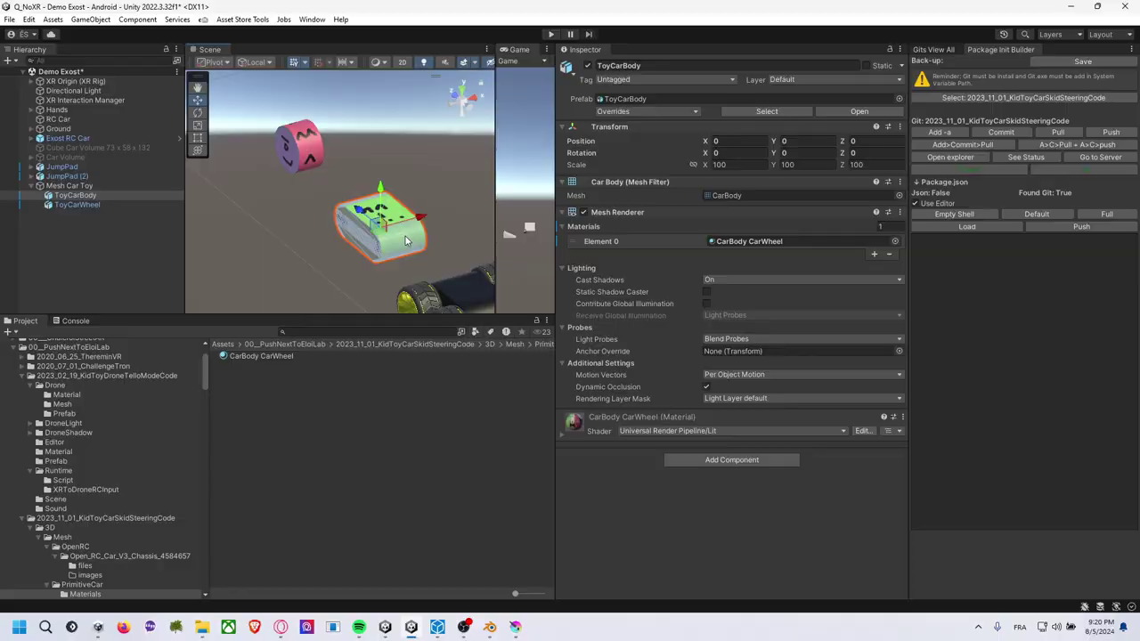
{"action": "key", "text": "alt+Tab"}
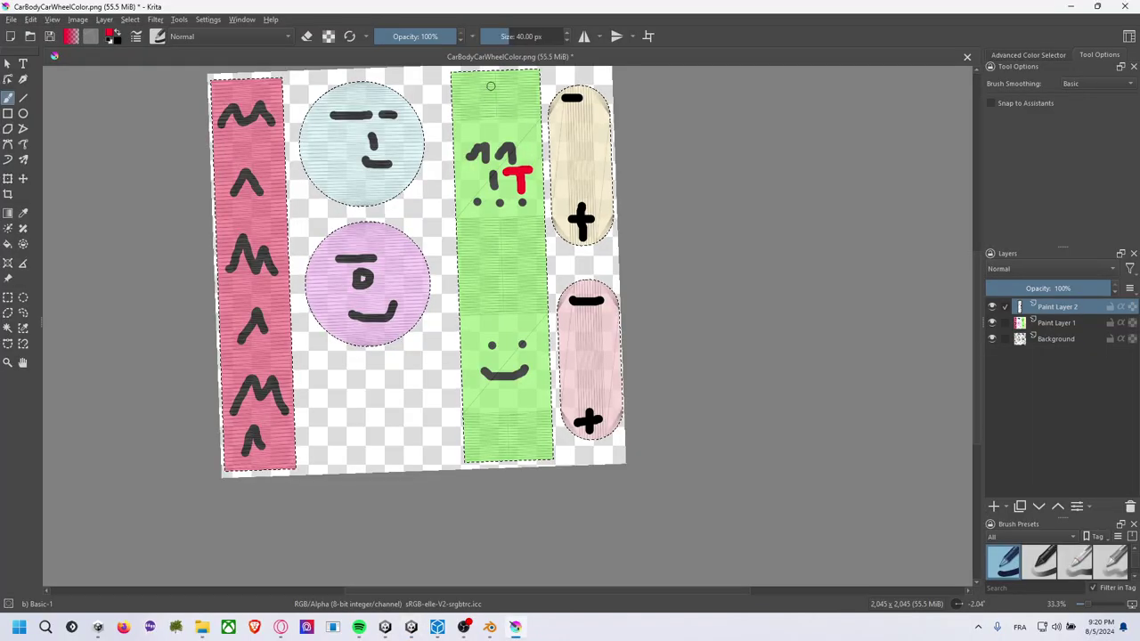
{"action": "mouse_move", "coordinate": [491, 85]}
{"action": "left_mouse_down"}
{"action": "mouse_move", "coordinate": [492, 112]}
{"action": "mouse_move", "coordinate": [492, 78]}
{"action": "mouse_move", "coordinate": [509, 95]}
{"action": "left_mouse_up"}
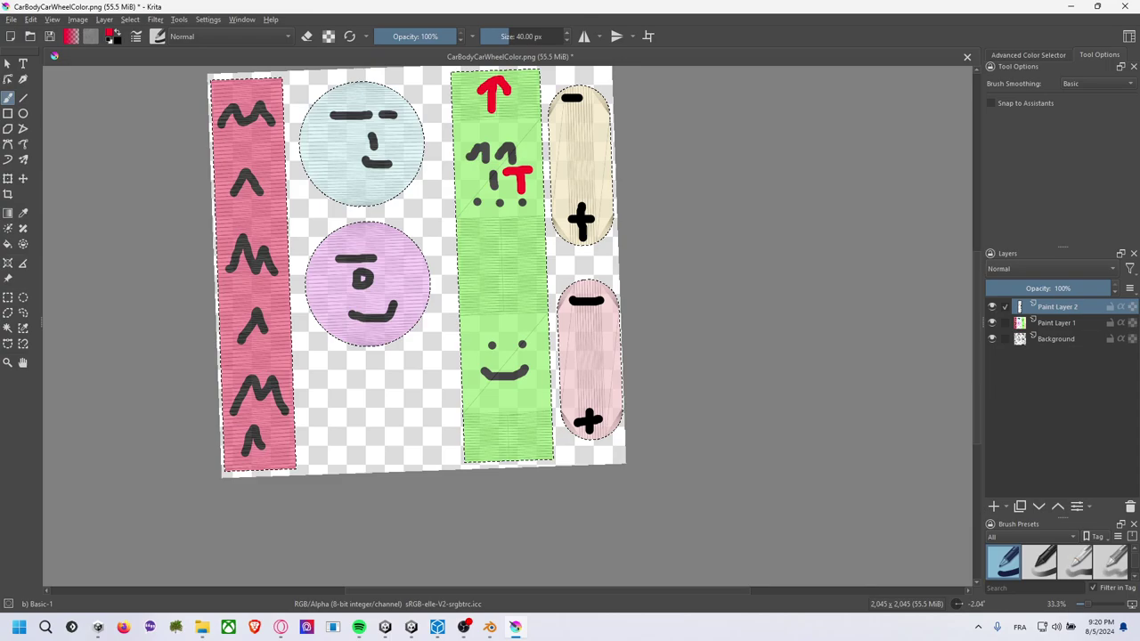
{"action": "mouse_move", "coordinate": [511, 433]}
{"action": "left_mouse_down"}
{"action": "mouse_move", "coordinate": [510, 455]}
{"action": "mouse_move", "coordinate": [525, 436]}
{"action": "left_mouse_up"}
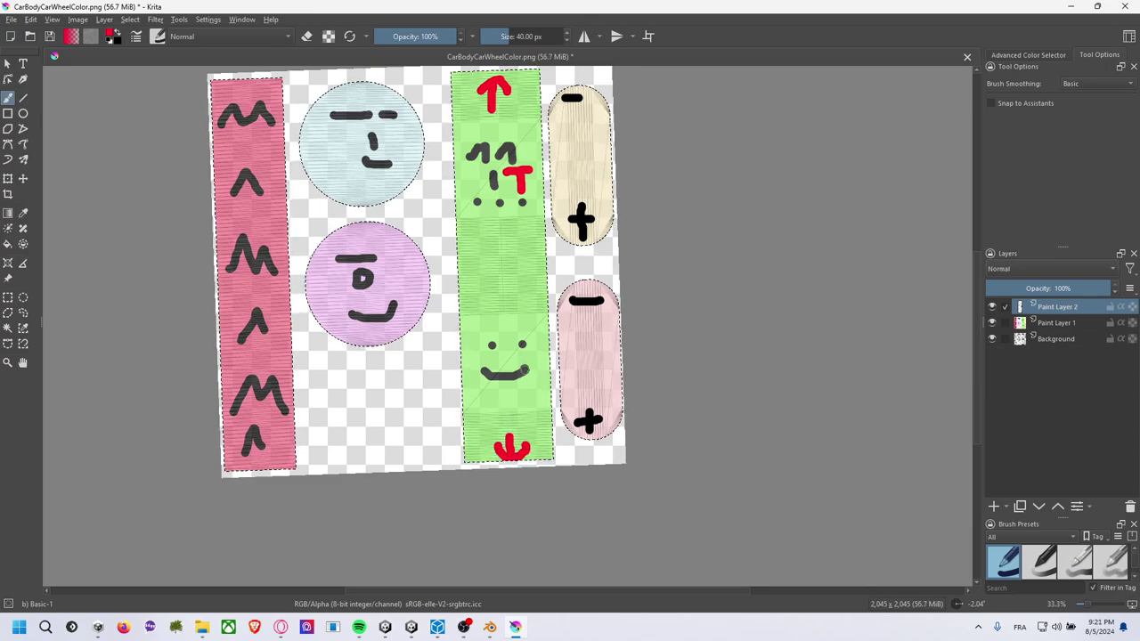
{"action": "left_click_drag", "start_coordinate": [499, 326], "coordinate": [517, 326]}
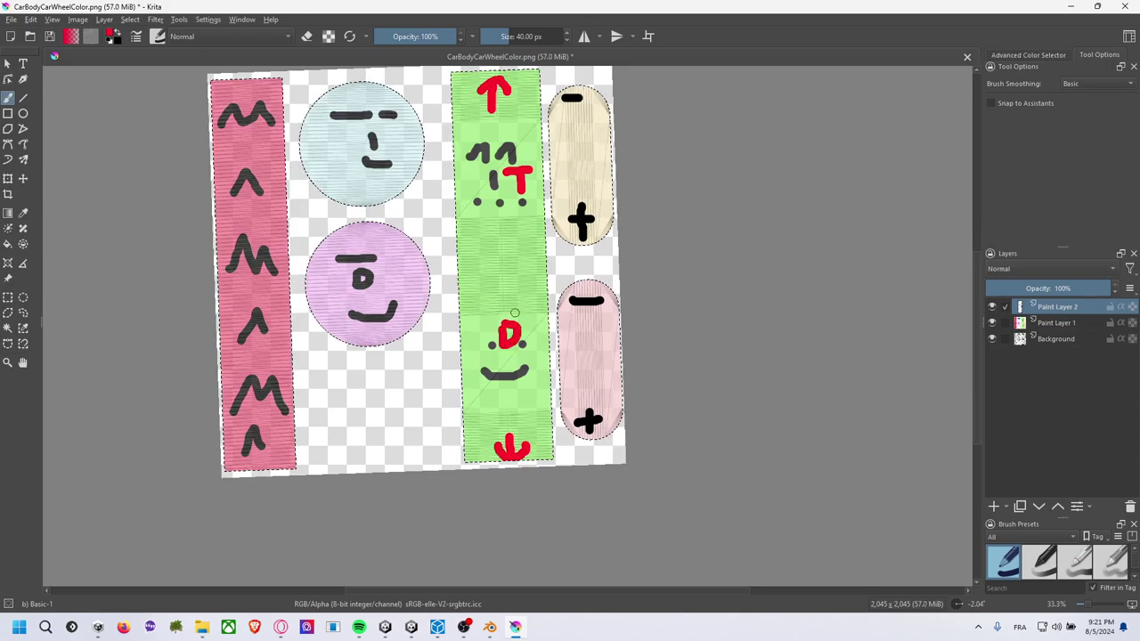
Paint a red R on the pink capsule and a red L on the cream capsule.
{"action": "key", "text": "alt+Tab"}
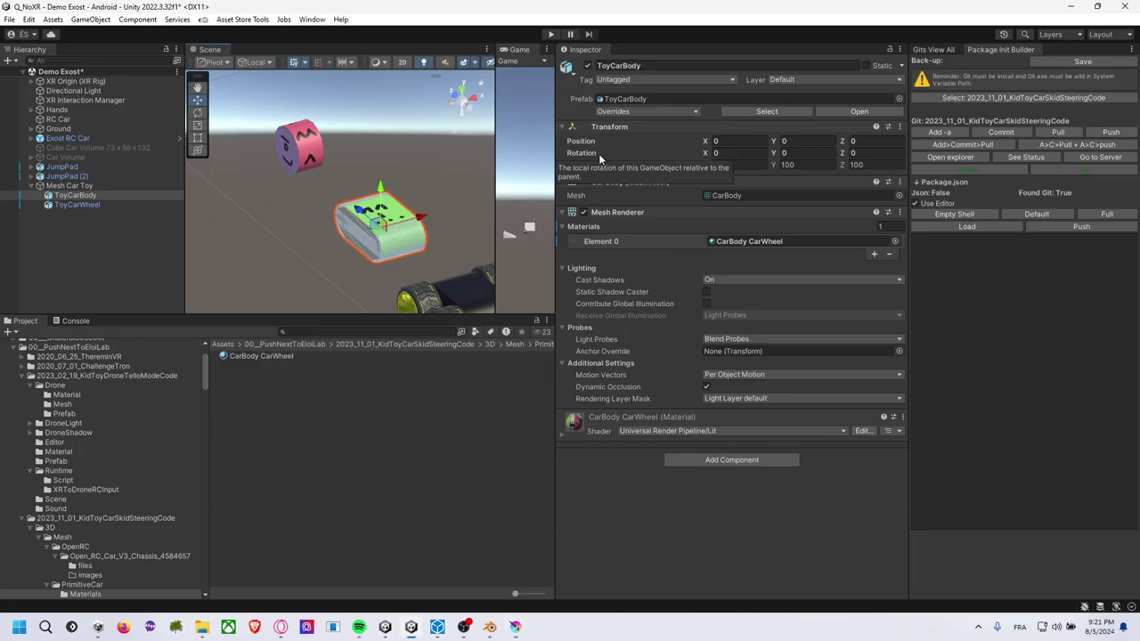
{"action": "mouse_move", "coordinate": [444, 218]}
{"action": "left_mouse_down", "text": "alt"}
{"action": "mouse_move", "coordinate": [173, 219]}
{"action": "mouse_move", "coordinate": [367, 219]}
{"action": "left_mouse_up", "text": "alt"}
{"action": "key", "text": "alt+Tab"}
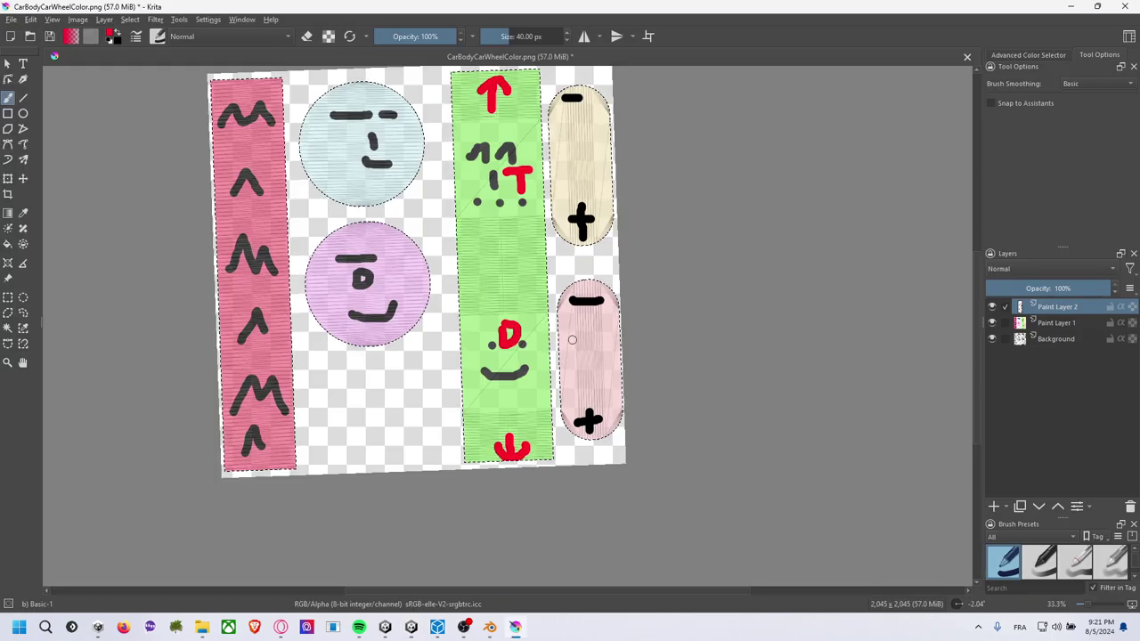
{"action": "mouse_move", "coordinate": [581, 342]}
{"action": "left_mouse_down"}
{"action": "mouse_move", "coordinate": [580, 381]}
{"action": "mouse_move", "coordinate": [589, 350]}
{"action": "mouse_move", "coordinate": [576, 331]}
{"action": "mouse_move", "coordinate": [576, 365]}
{"action": "left_mouse_up"}
{"action": "key", "text": "ctrl+z"}
{"action": "key", "text": "ctrl+z"}
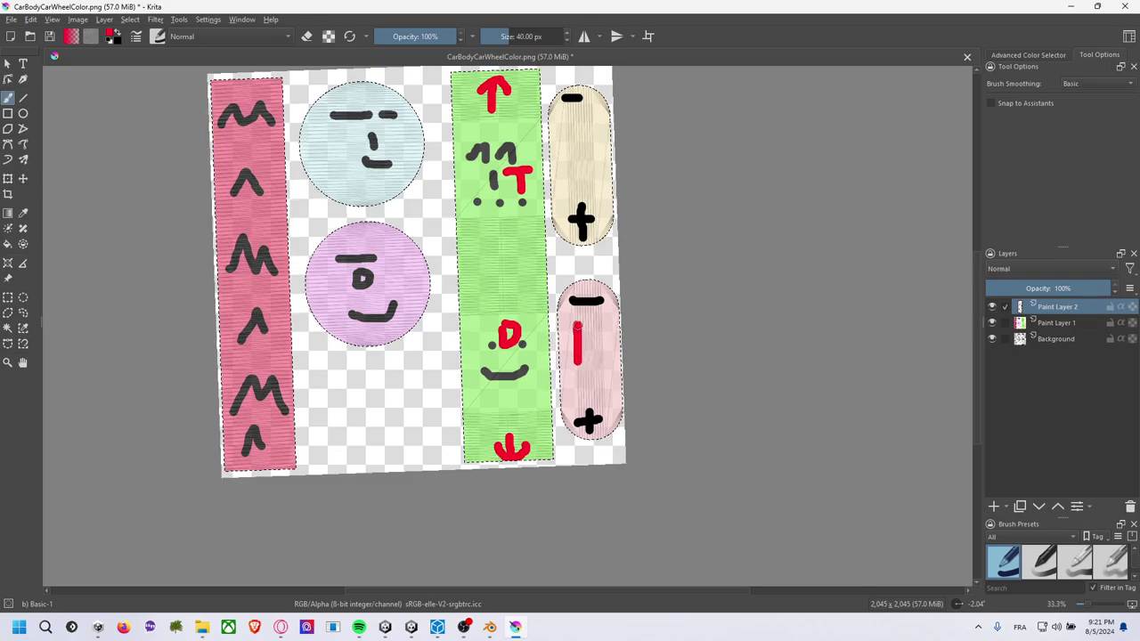
{"action": "left_click_drag", "start_coordinate": [575, 319], "coordinate": [593, 385]}
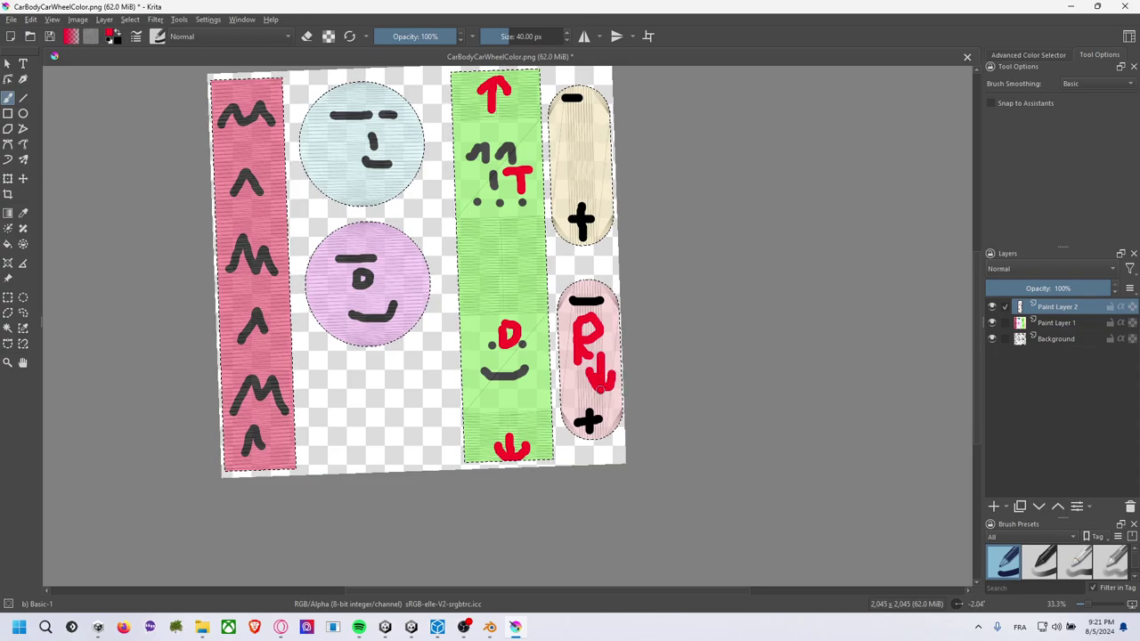
{"action": "left_click_drag", "start_coordinate": [586, 182], "coordinate": [594, 210]}
{"action": "left_click", "coordinate": [598, 166]}
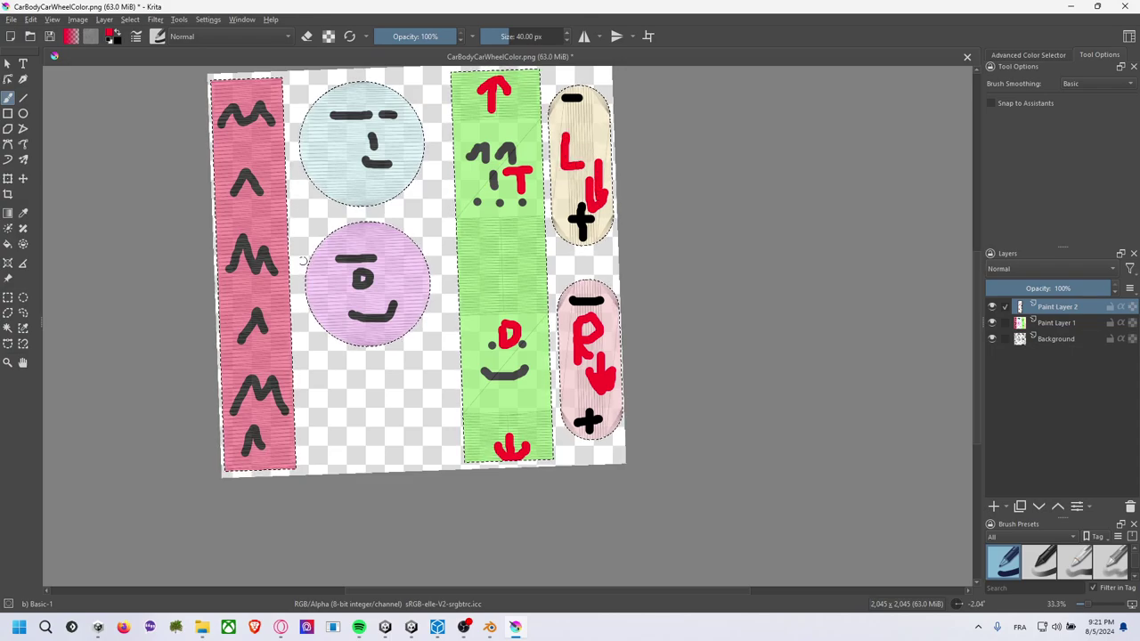
Pan and orbit the Unity scene around the toy car and select the pink wheel.
{"action": "key", "text": "alt+Tab"}
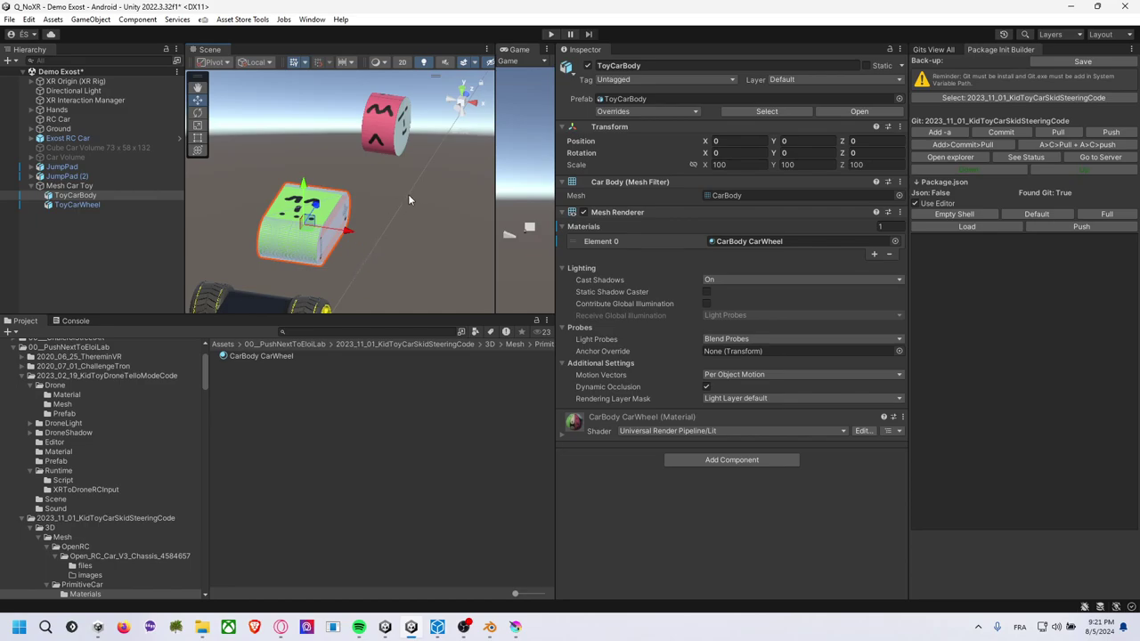
{"action": "middle_click_drag", "start_coordinate": [408, 194], "coordinate": [334, 204]}
{"action": "left_click_drag", "start_coordinate": [334, 203], "coordinate": [397, 233], "text": "alt"}
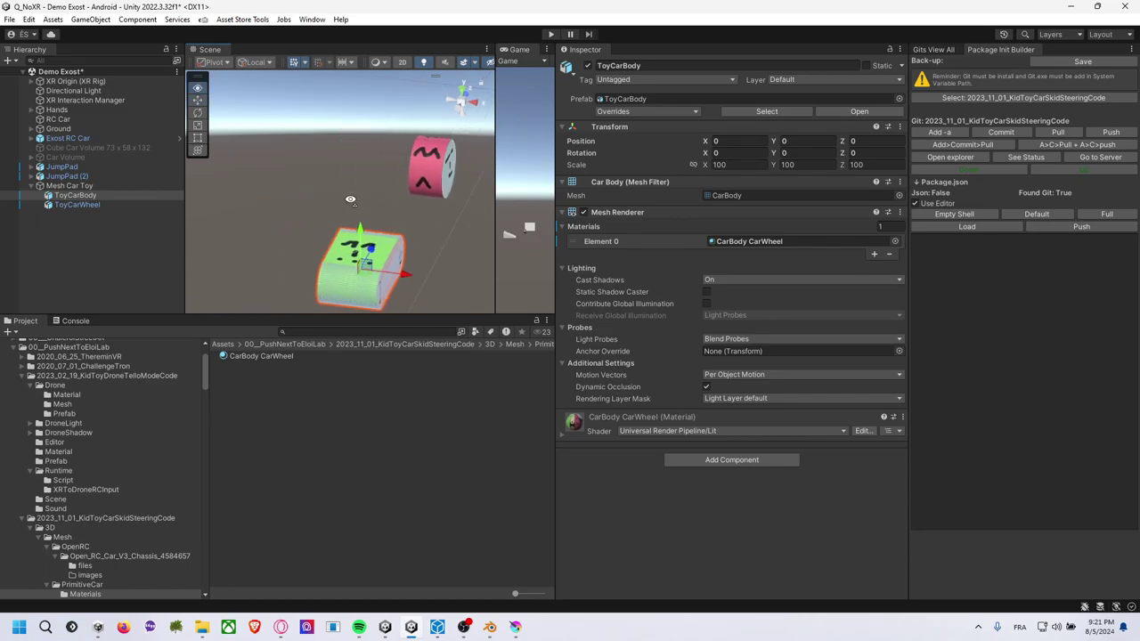
{"action": "left_click", "coordinate": [339, 206]}
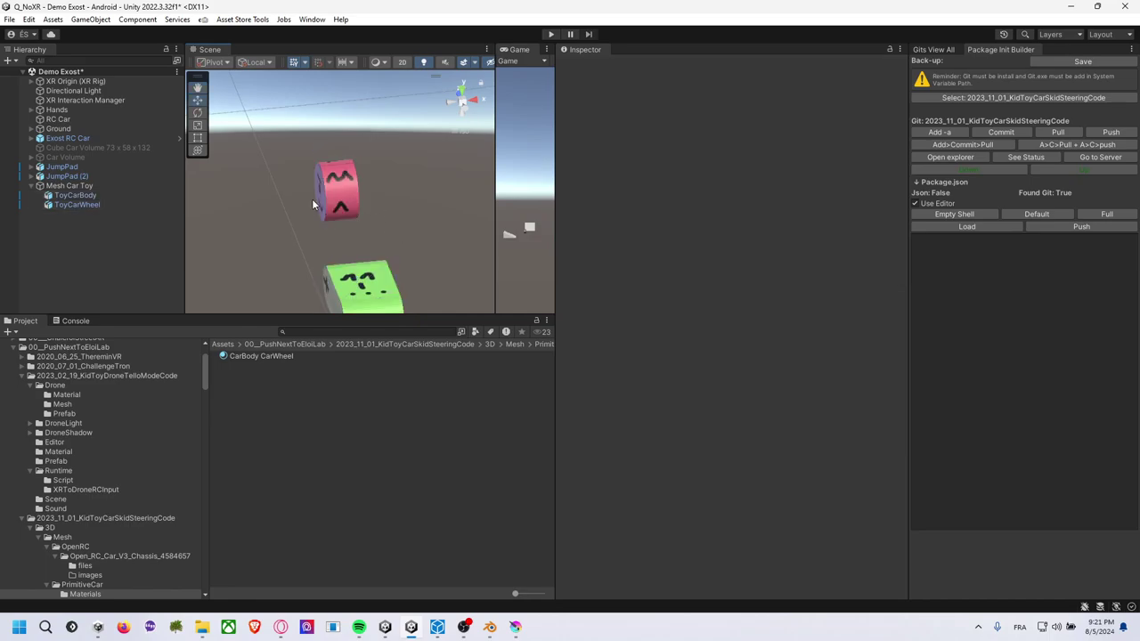
Paint red IN and OUT labels on the purple and light-blue circles.
{"action": "key", "text": "alt+Tab"}
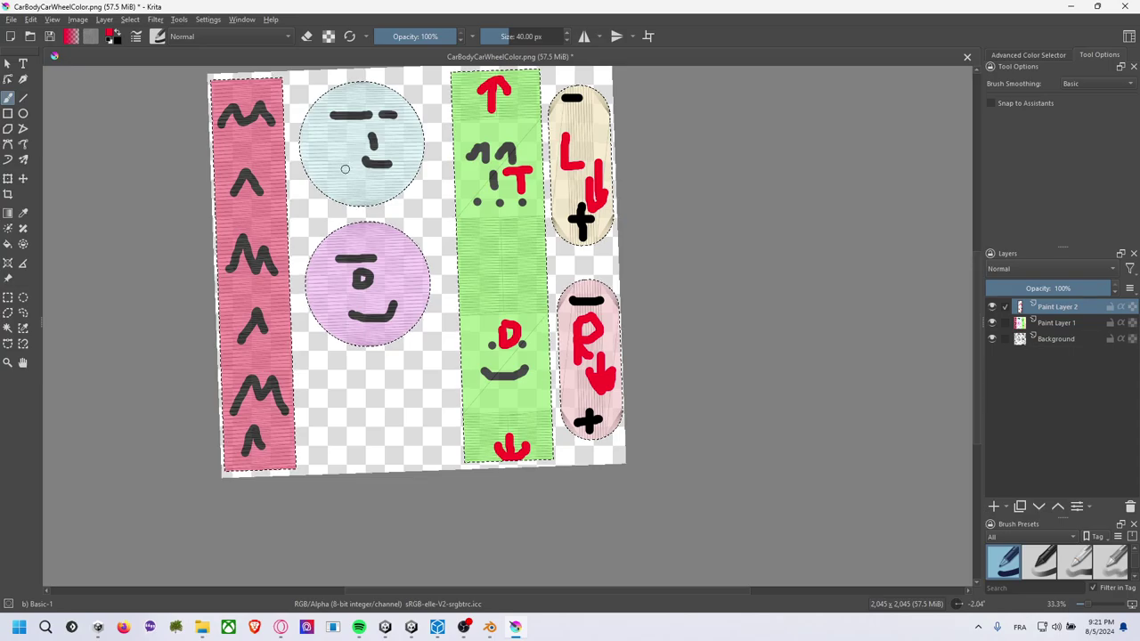
{"action": "key", "text": "alt+Tab"}
{"action": "key", "text": "alt+Tab"}
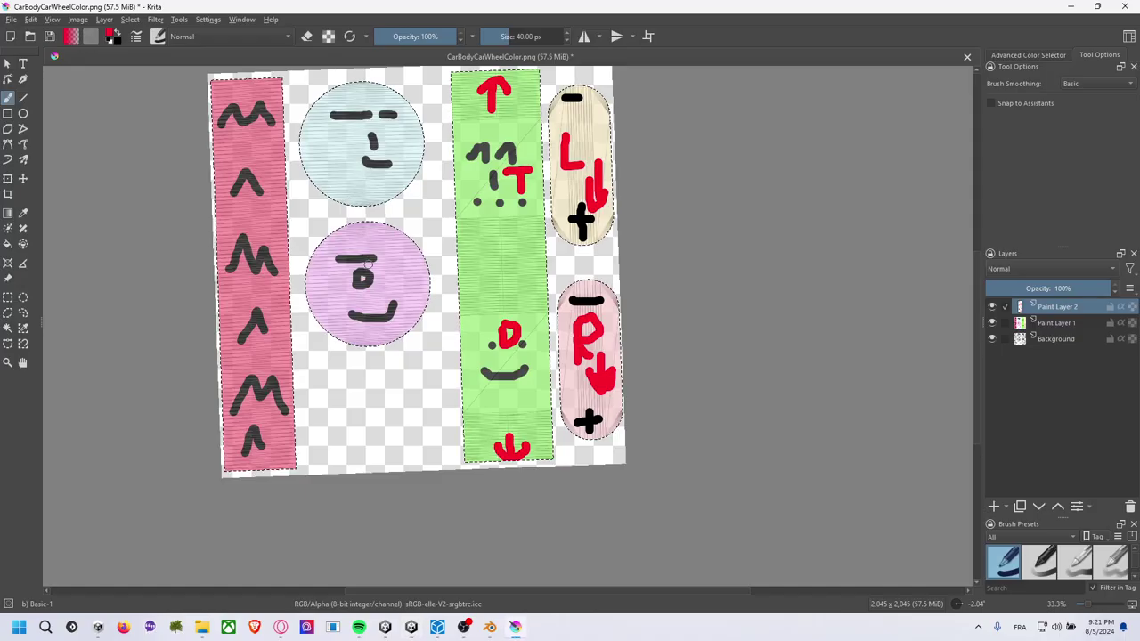
{"action": "mouse_move", "coordinate": [374, 254]}
{"action": "left_mouse_down"}
{"action": "mouse_move", "coordinate": [409, 271]}
{"action": "mouse_move", "coordinate": [415, 249]}
{"action": "left_mouse_up"}
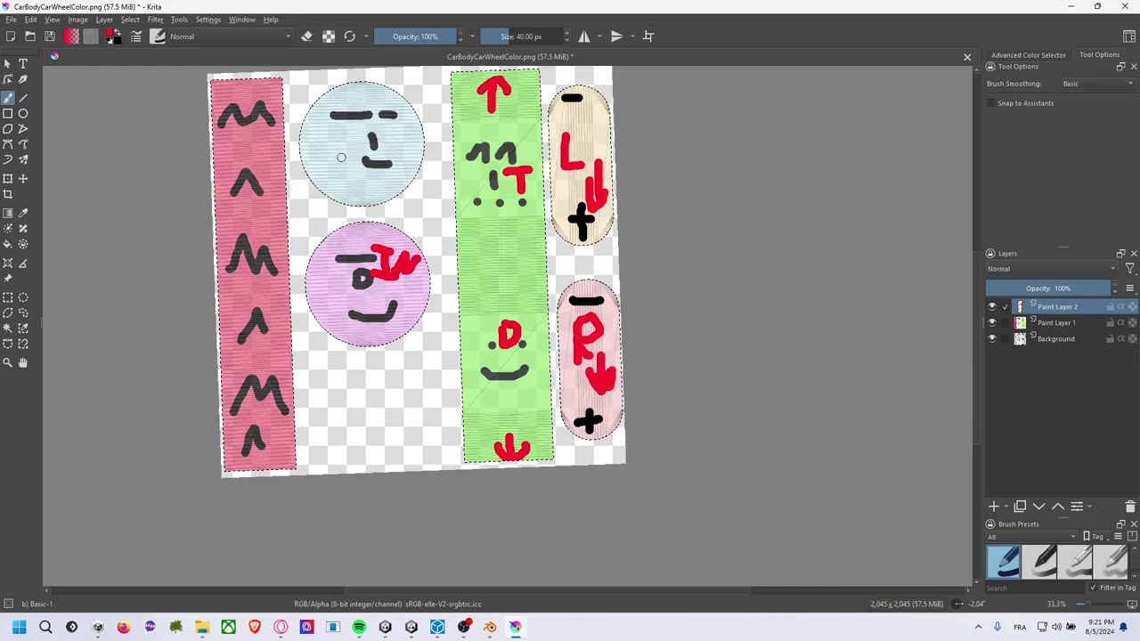
{"action": "mouse_move", "coordinate": [328, 150]}
{"action": "left_mouse_down"}
{"action": "mouse_move", "coordinate": [315, 169]}
{"action": "mouse_move", "coordinate": [331, 153]}
{"action": "mouse_move", "coordinate": [359, 196]}
{"action": "mouse_move", "coordinate": [374, 170]}
{"action": "left_mouse_up"}
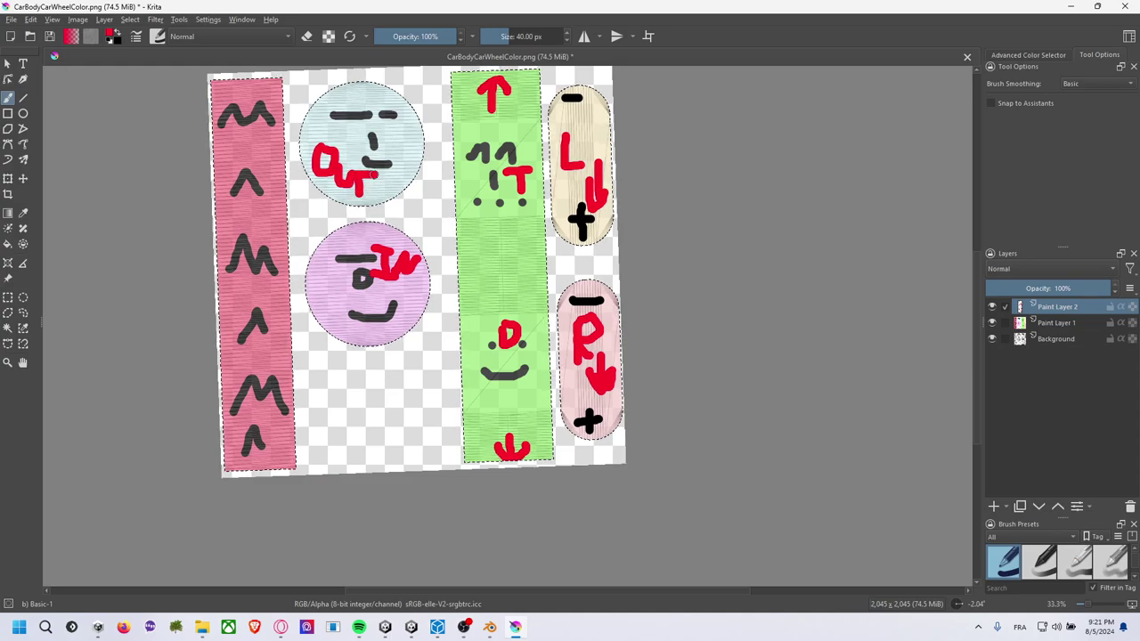
Paint a red upward arrow on the pink strip and save the texture as PNG.
{"action": "key", "text": "alt+Tab"}
{"action": "left_click", "coordinate": [342, 192]}
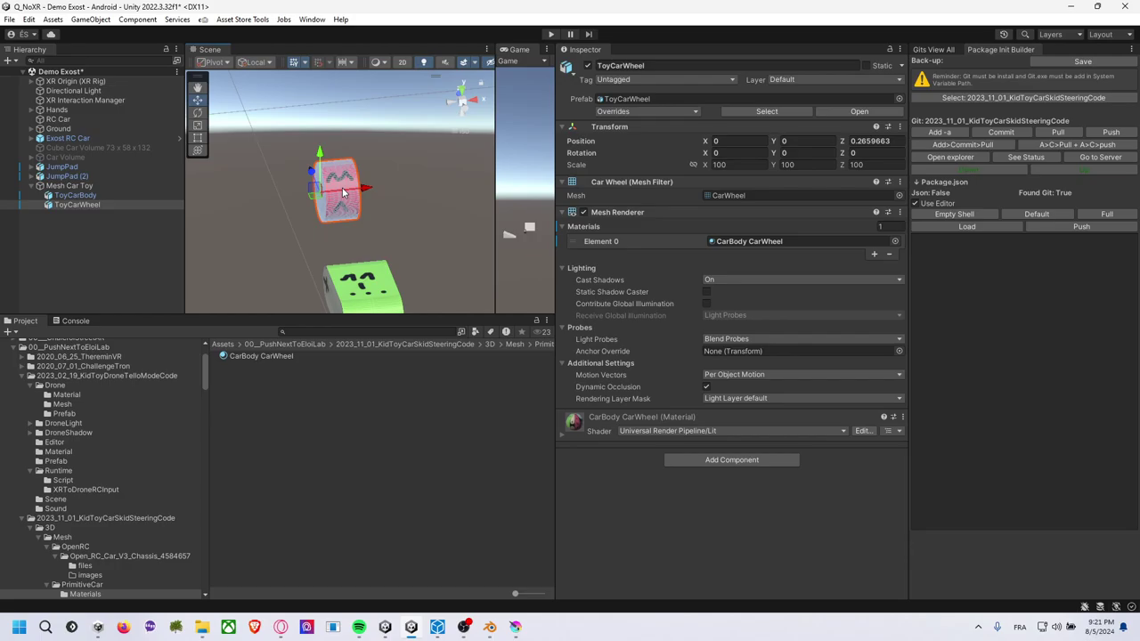
{"action": "key", "text": "alt+Tab"}
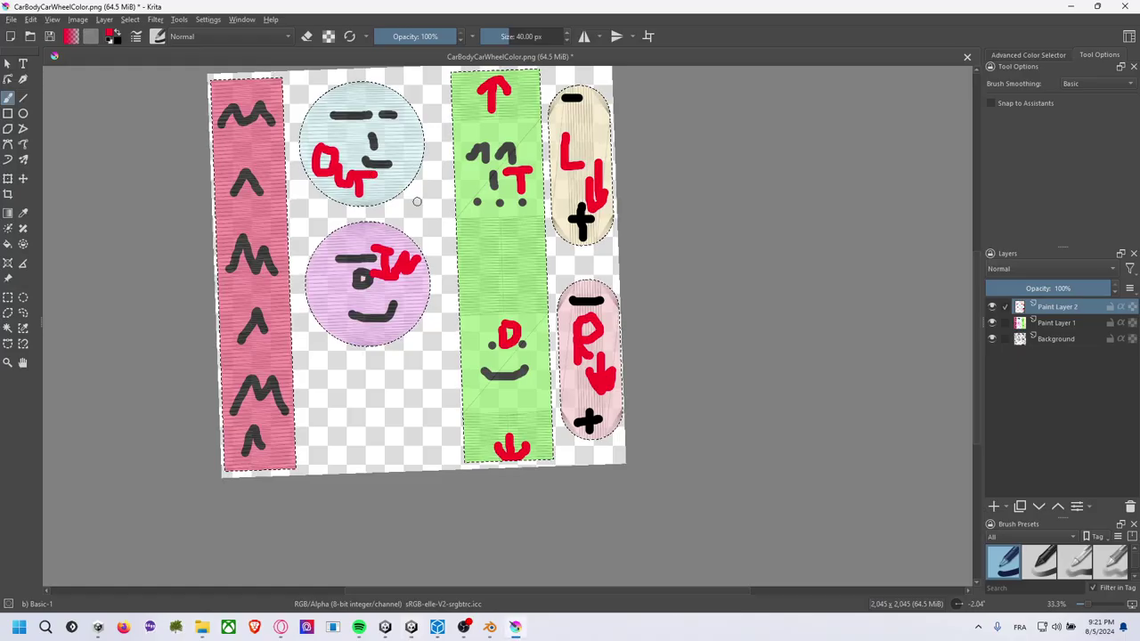
{"action": "left_click_drag", "start_coordinate": [271, 116], "coordinate": [273, 185]}
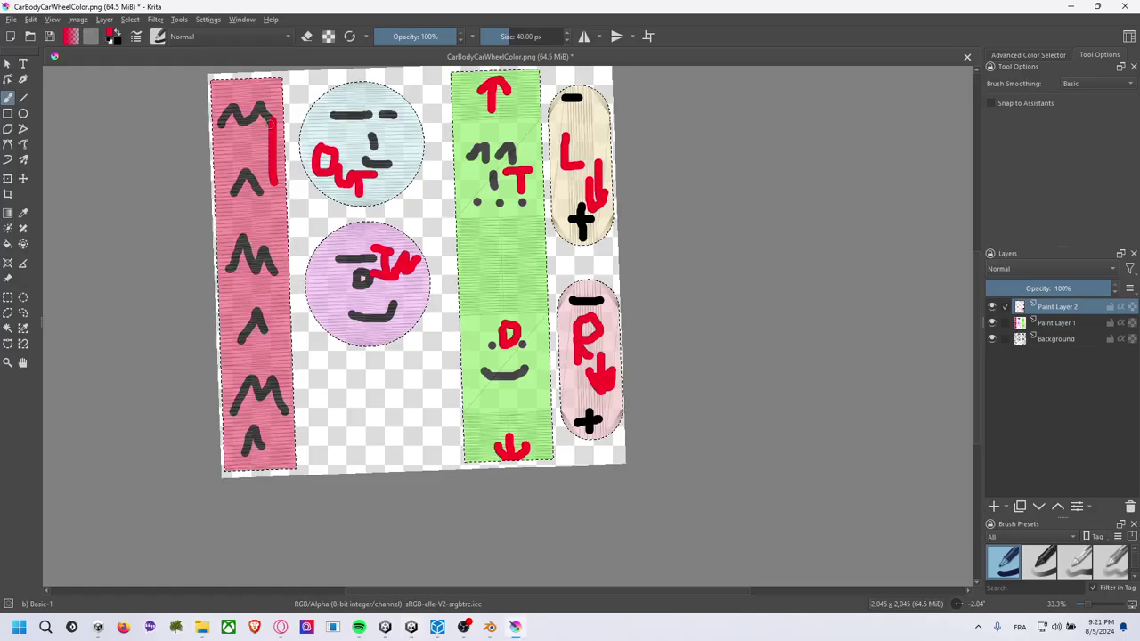
{"action": "left_click_drag", "start_coordinate": [261, 130], "coordinate": [283, 133]}
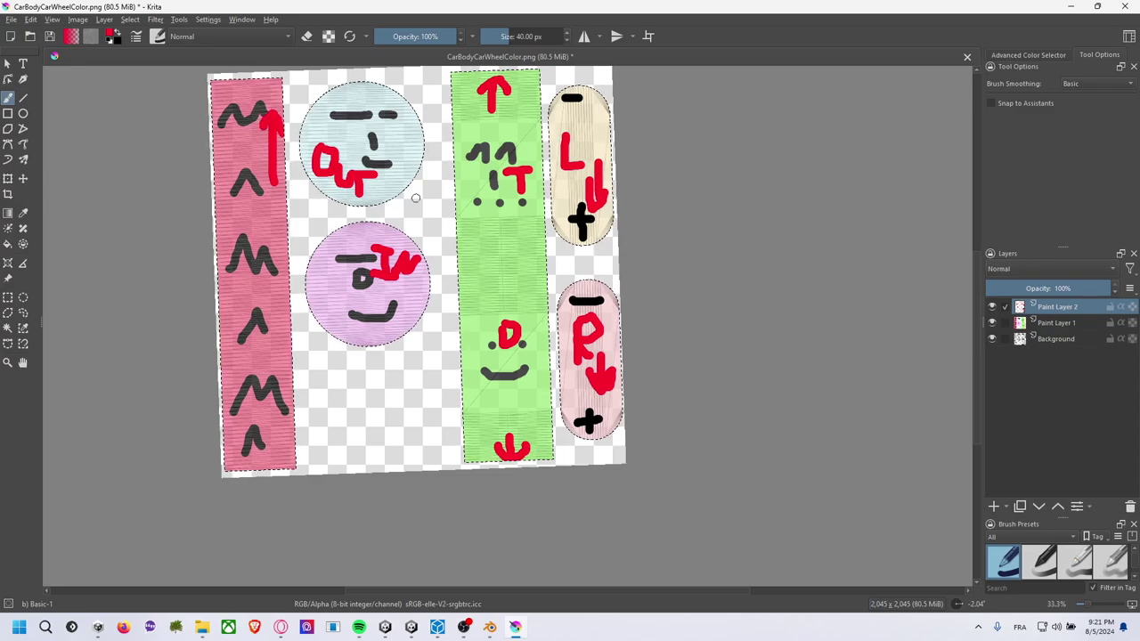
{"action": "key", "text": "ctrl+s"}
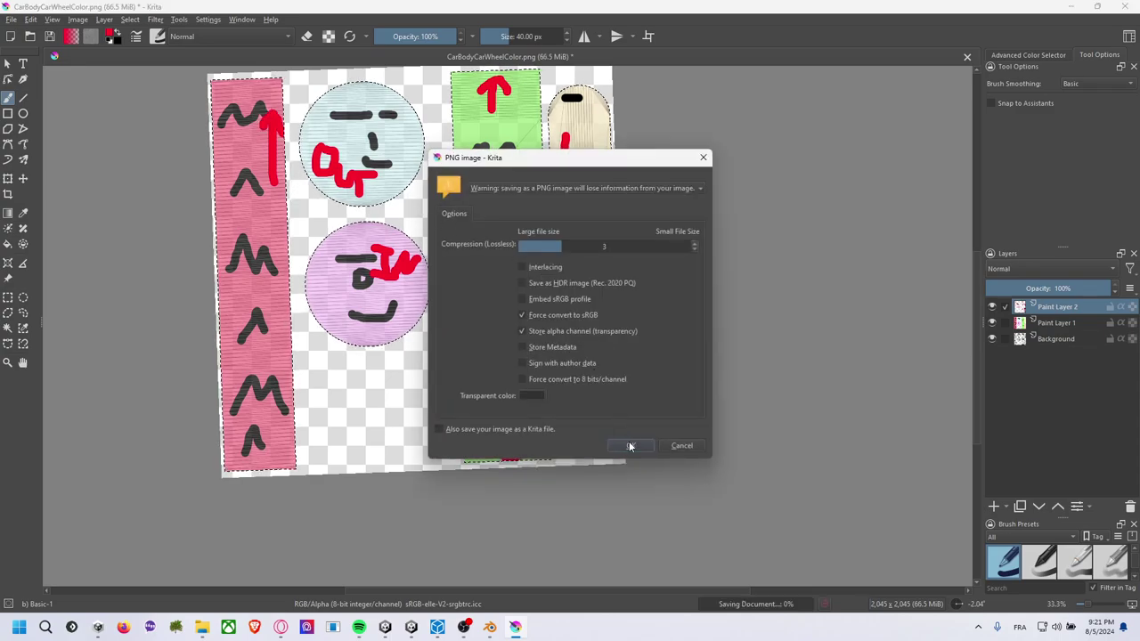
Confirm the PNG export, then orbit and zoom around the repainted pink wheel and green body.
{"action": "left_click", "coordinate": [630, 445]}
{"action": "key", "text": "alt+Tab"}
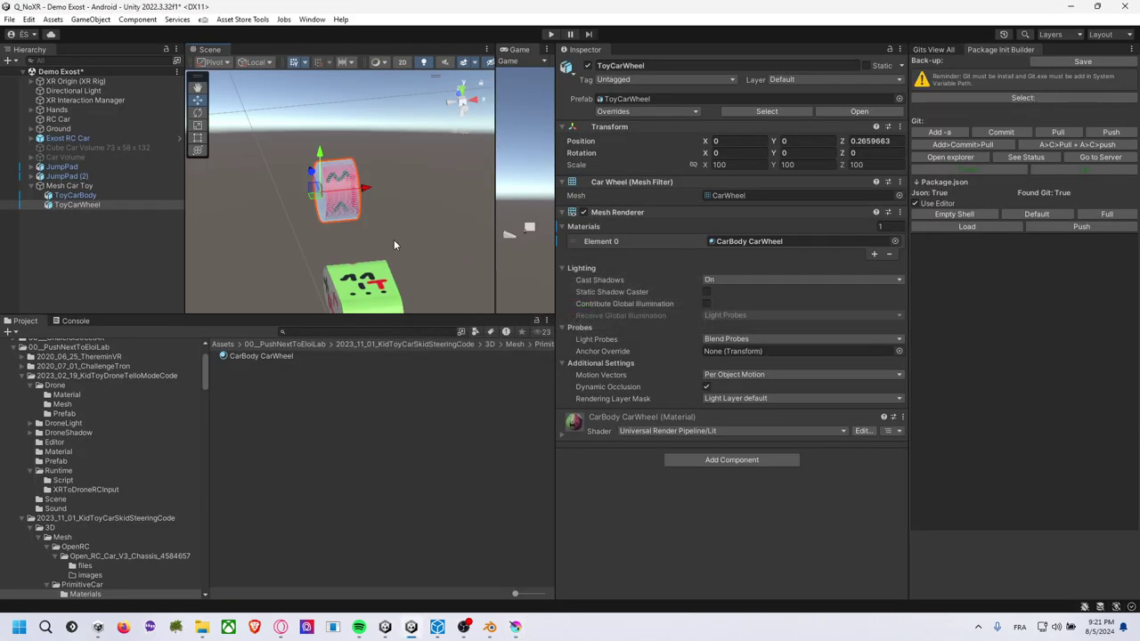
{"action": "middle_click_drag", "start_coordinate": [408, 244], "coordinate": [393, 212]}
{"action": "mouse_move", "coordinate": [393, 211]}
{"action": "left_mouse_down", "text": "alt"}
{"action": "mouse_move", "coordinate": [440, 168]}
{"action": "mouse_move", "coordinate": [416, 43]}
{"action": "mouse_move", "coordinate": [416, 102]}
{"action": "mouse_move", "coordinate": [388, 189]}
{"action": "mouse_move", "coordinate": [471, 393]}
{"action": "mouse_move", "coordinate": [400, 418]}
{"action": "mouse_move", "coordinate": [357, 77]}
{"action": "mouse_move", "coordinate": [361, 450]}
{"action": "mouse_move", "coordinate": [401, 187]}
{"action": "mouse_move", "coordinate": [389, 265]}
{"action": "mouse_move", "coordinate": [407, 388]}
{"action": "mouse_move", "coordinate": [402, 292]}
{"action": "mouse_move", "coordinate": [494, 269]}
{"action": "left_mouse_up", "text": "alt"}
{"action": "left_click_drag", "start_coordinate": [347, 300], "coordinate": [329, 228], "text": "alt"}
{"action": "mouse_move", "coordinate": [329, 227]}
{"action": "middle_mouse_down"}
{"action": "mouse_move", "coordinate": [325, 211]}
{"action": "mouse_move", "coordinate": [209, 237]}
{"action": "mouse_move", "coordinate": [280, 199]}
{"action": "middle_mouse_up"}
{"action": "scroll", "coordinate": [287, 224], "scroll_direction": "down", "scroll_amount": 3}
{"action": "scroll", "coordinate": [288, 223], "scroll_direction": "down", "scroll_amount": 2}
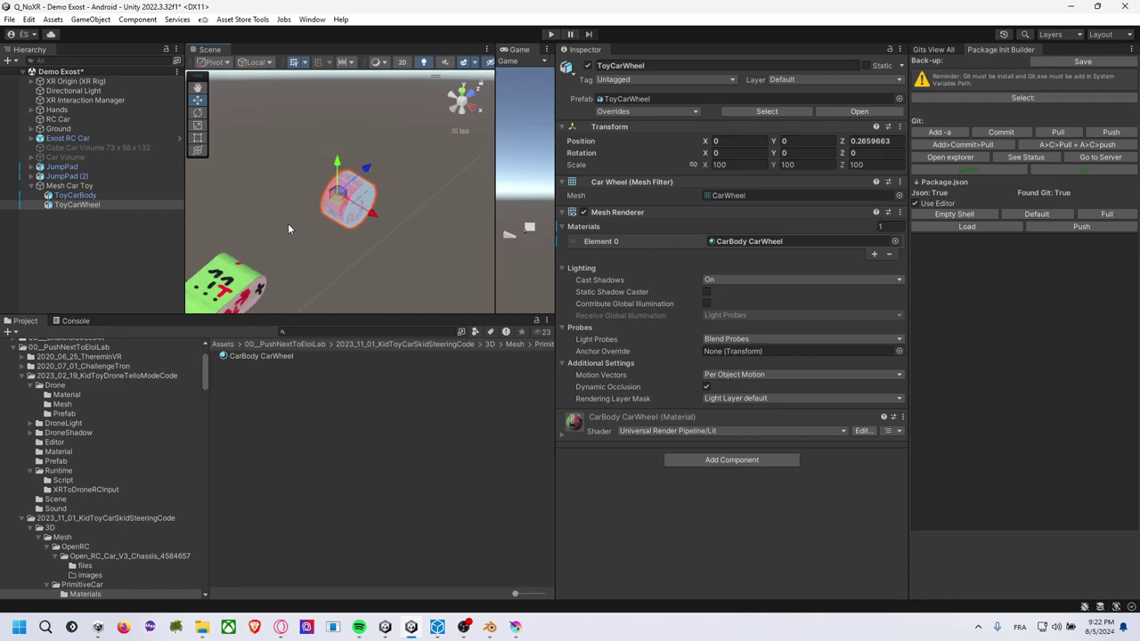
{"action": "mouse_move", "coordinate": [288, 223]}
{"action": "left_mouse_down", "text": "alt"}
{"action": "mouse_move", "coordinate": [404, 204]}
{"action": "mouse_move", "coordinate": [374, 224]}
{"action": "left_mouse_up", "text": "alt"}
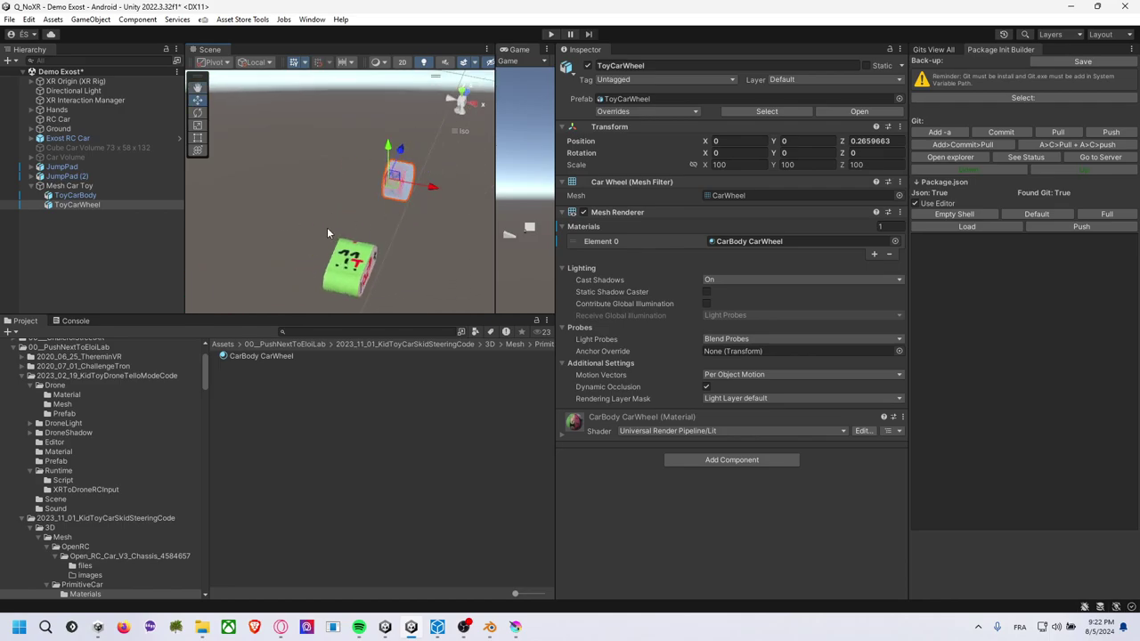
{"action": "left_click", "coordinate": [345, 216]}
{"action": "left_click", "coordinate": [514, 626]}
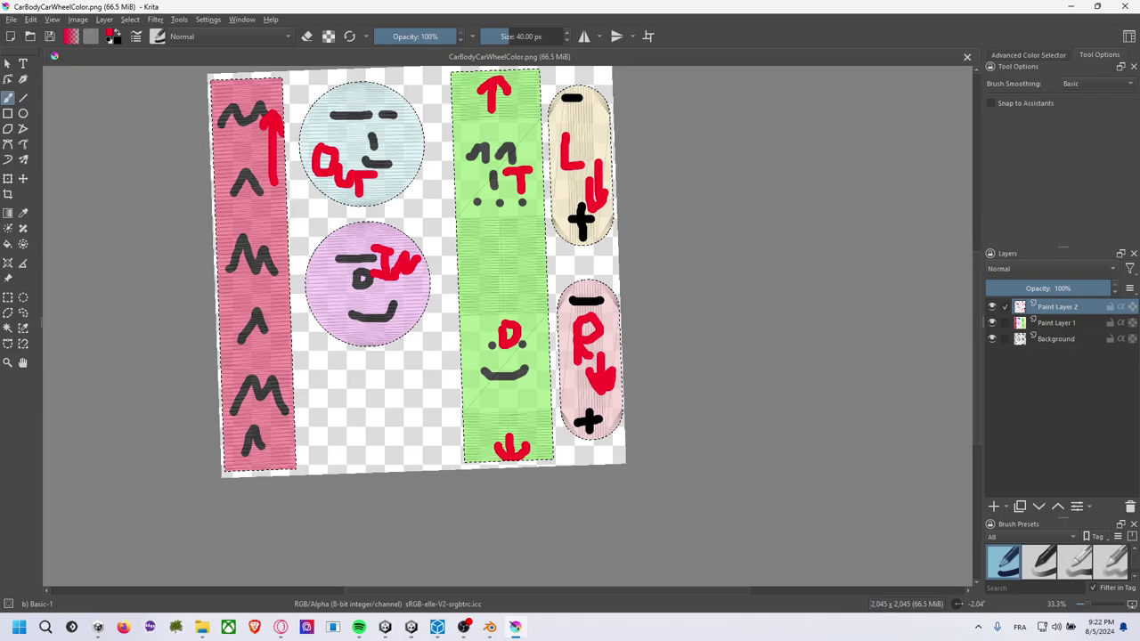
Save the texture as CarBodyCarWheelTexture.png with the default PNG options.
{"action": "key", "text": "alt+Tab"}
{"action": "left_click_drag", "start_coordinate": [313, 216], "coordinate": [435, 193], "text": "alt"}
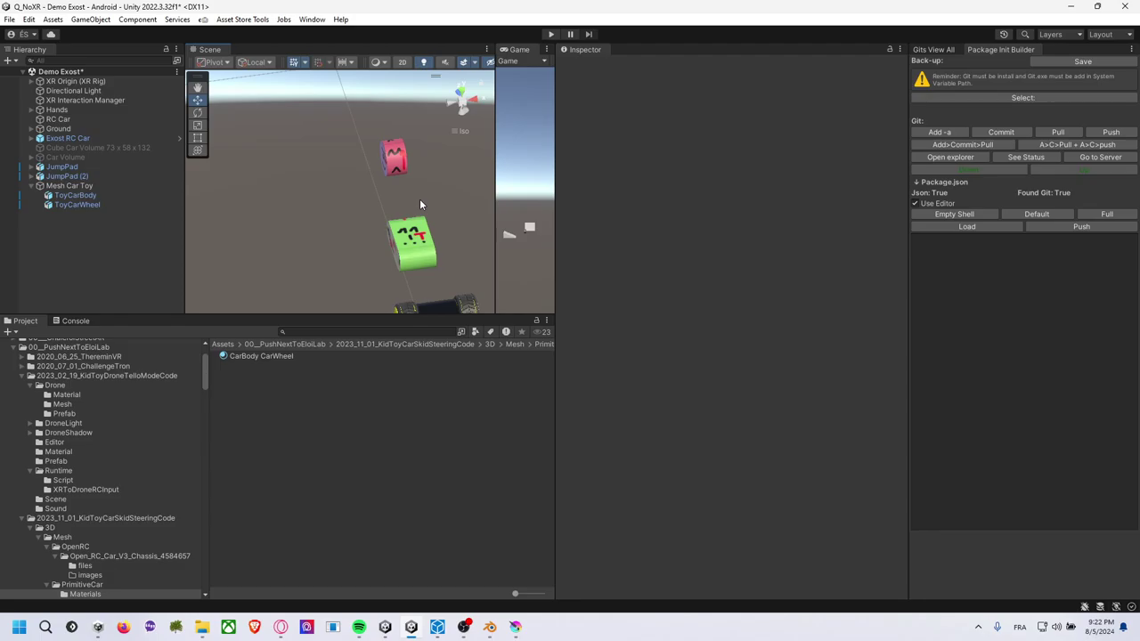
{"action": "key", "text": "alt+Tab"}
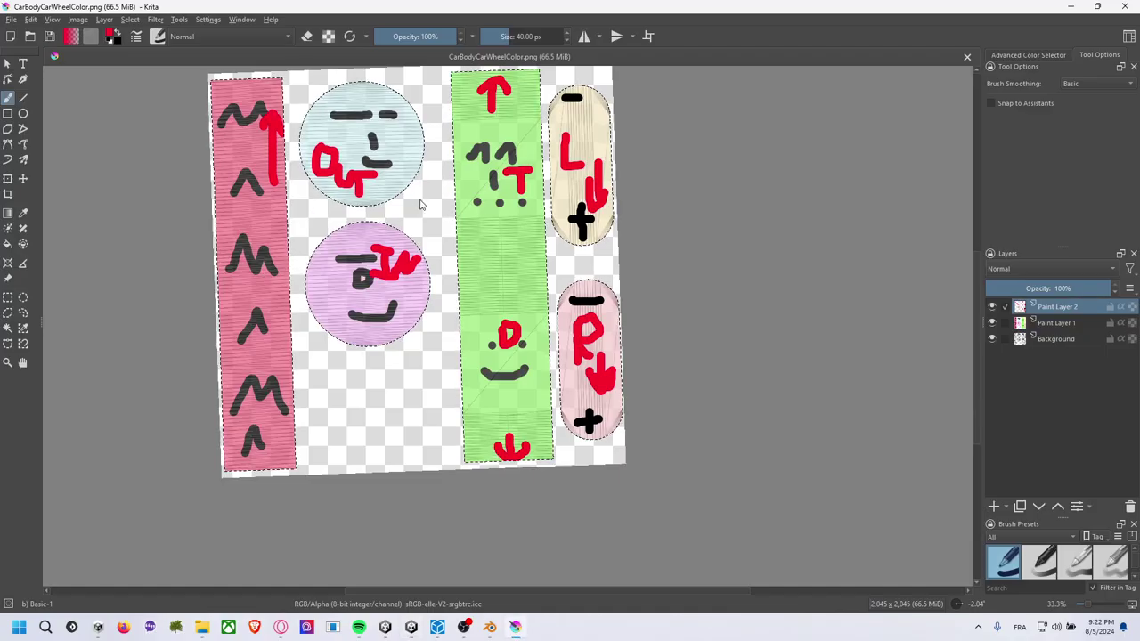
{"action": "key", "text": "ctrl+shift+s"}
{"action": "left_click", "coordinate": [183, 273]}
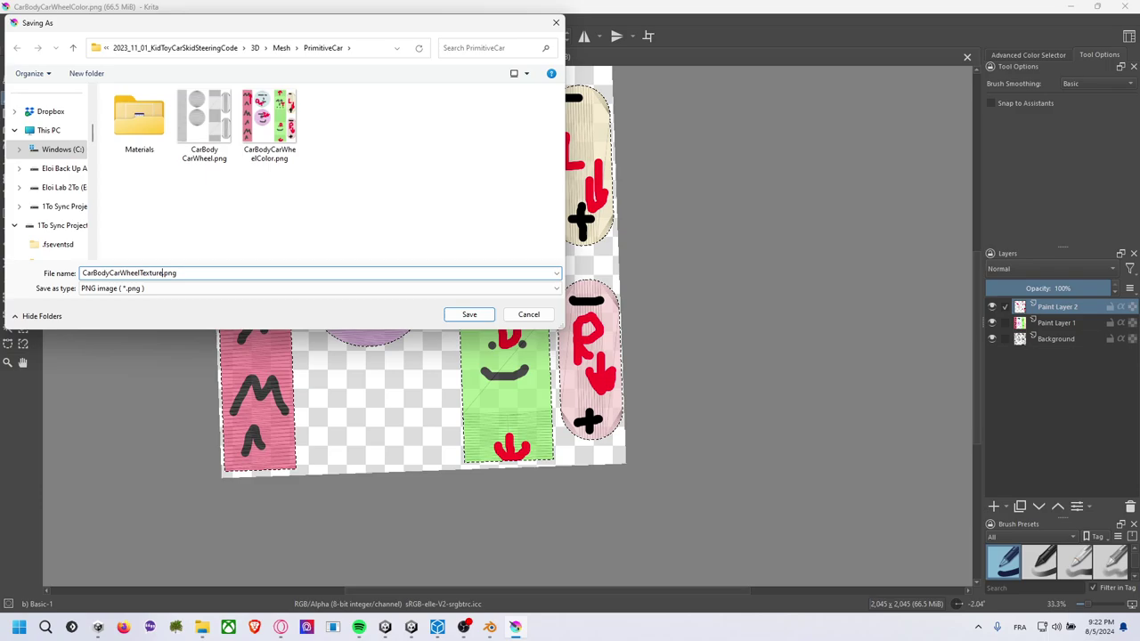
{"action": "left_click", "coordinate": [469, 315]}
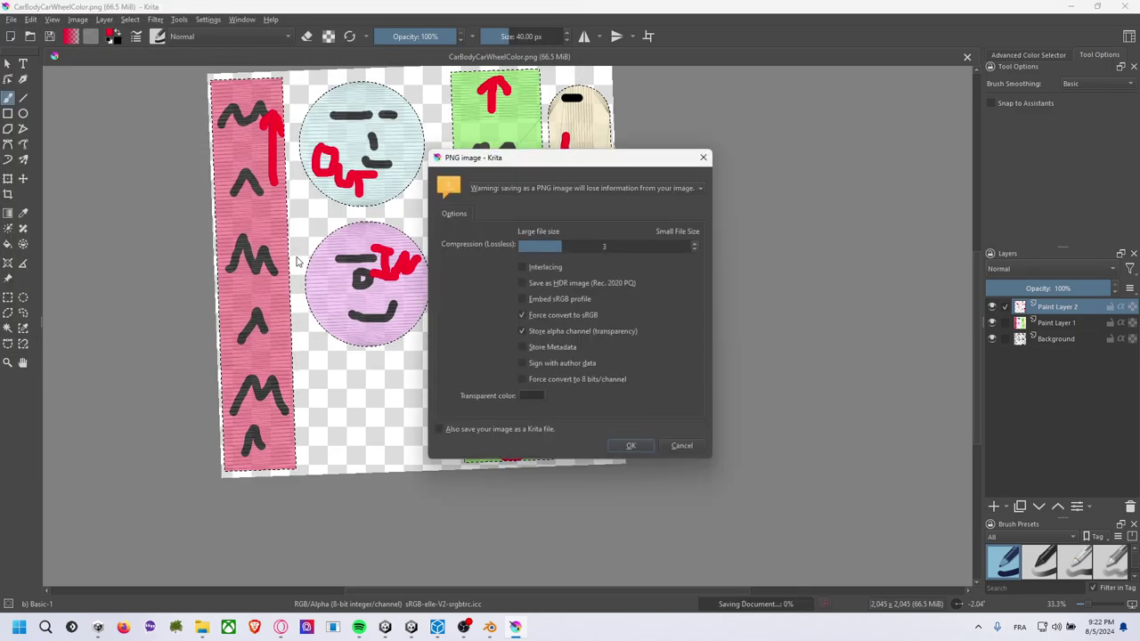
{"action": "left_click", "coordinate": [626, 445]}
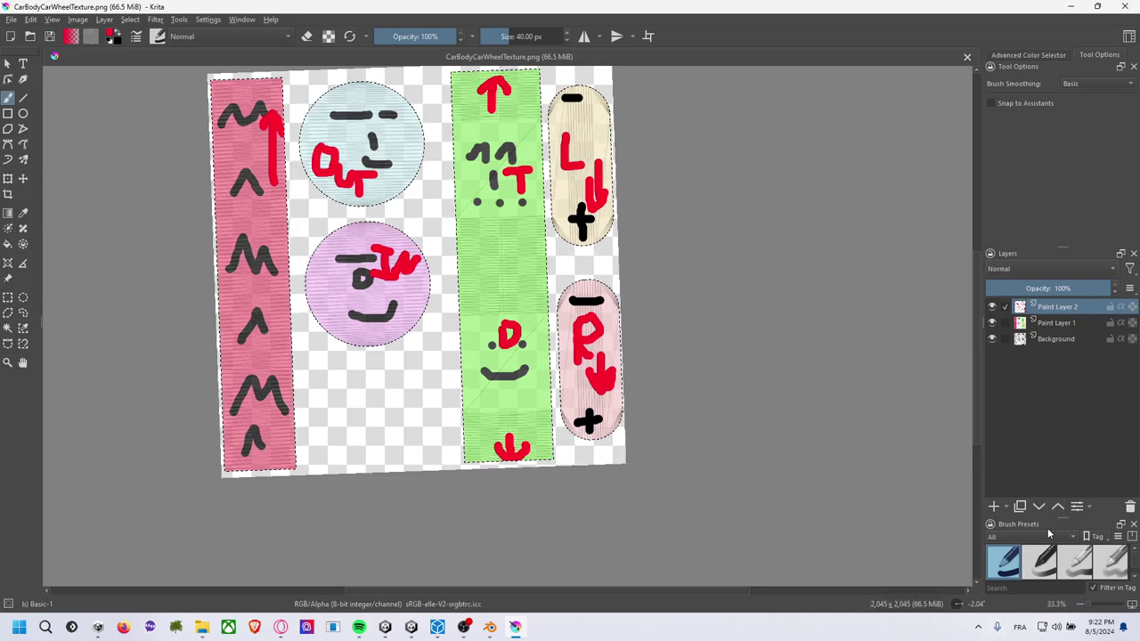
Reset the canvas rotation, recentre the texture, and add a new Paint Layer 3.
{"action": "left_click", "coordinate": [957, 604]}
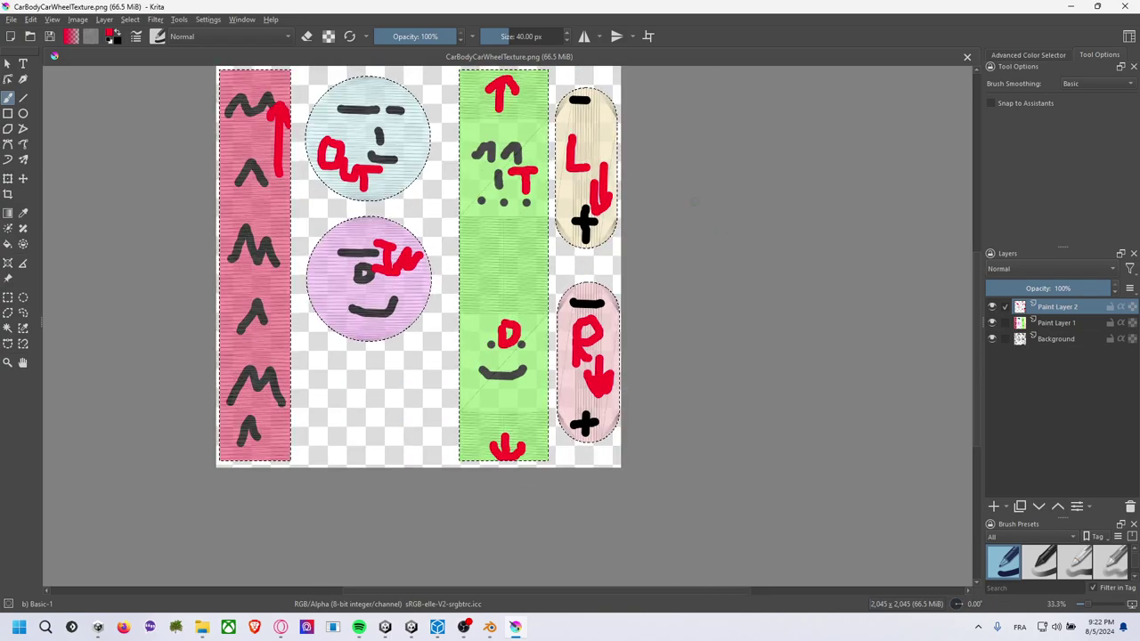
{"action": "left_click_drag", "start_coordinate": [681, 194], "coordinate": [751, 255]}
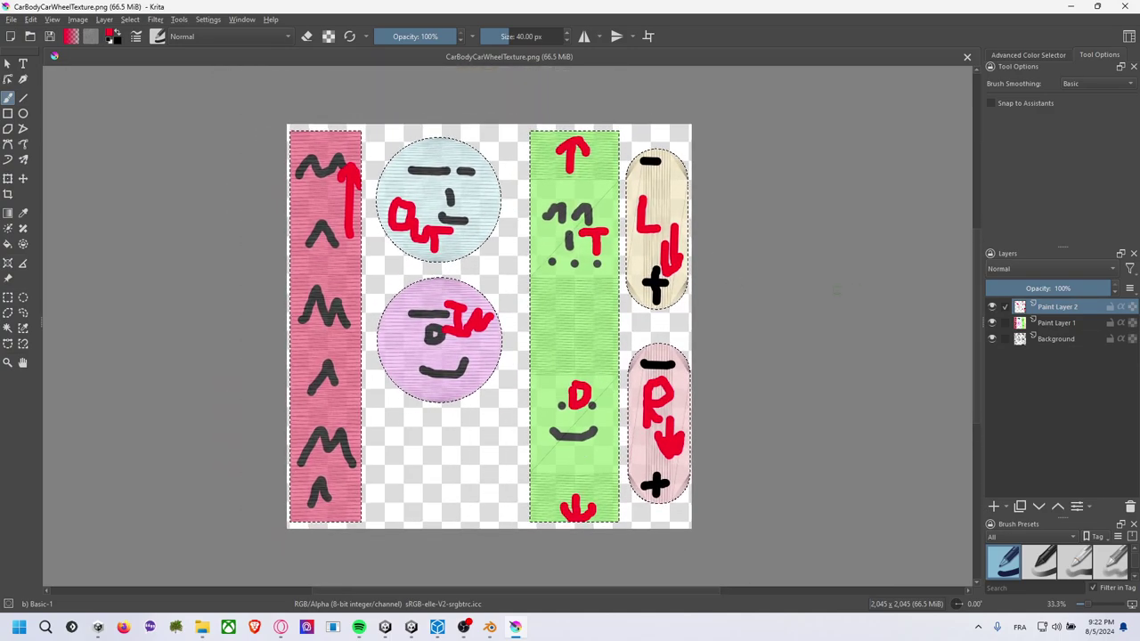
{"action": "key", "text": "Insert"}
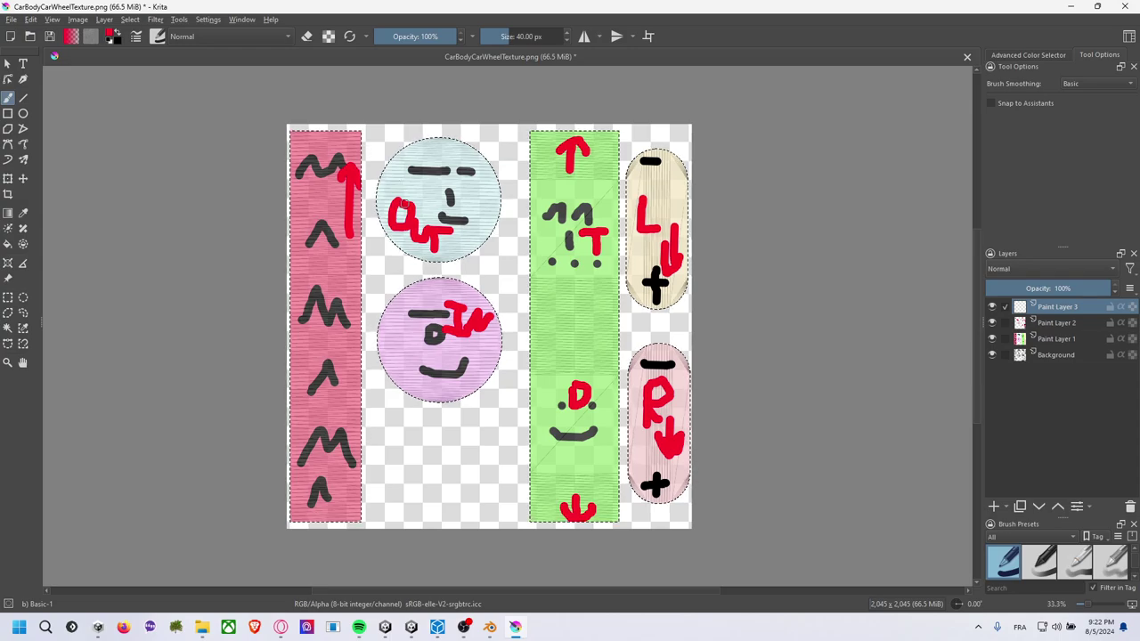
{"action": "key", "text": "alt+Tab"}
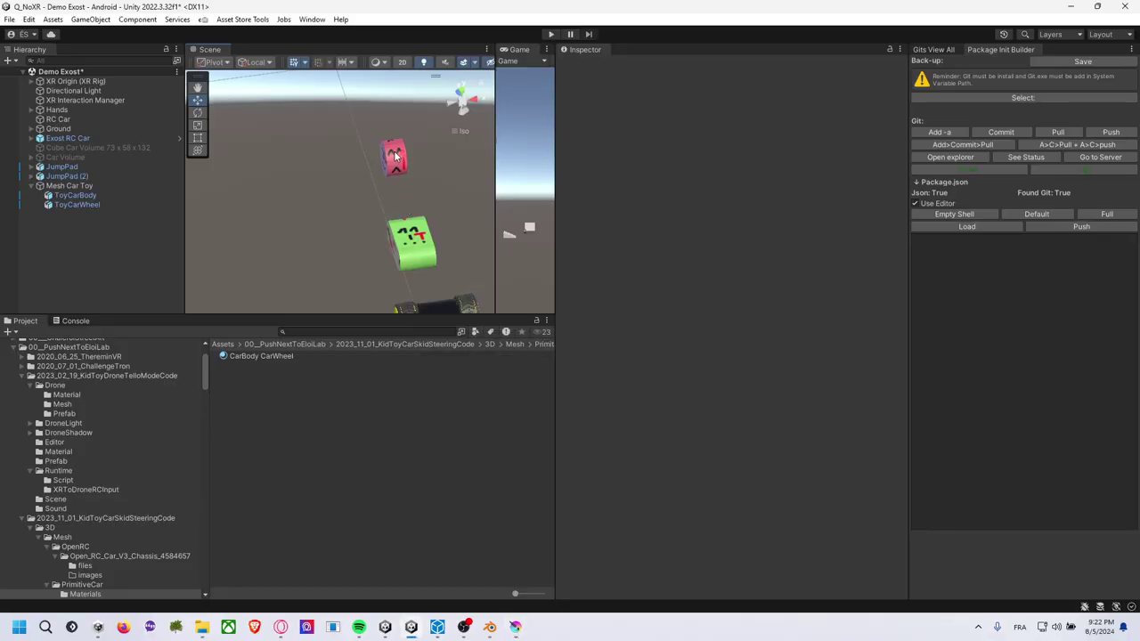
{"action": "key", "text": "alt+Tab"}
{"action": "key", "text": "alt+Tab"}
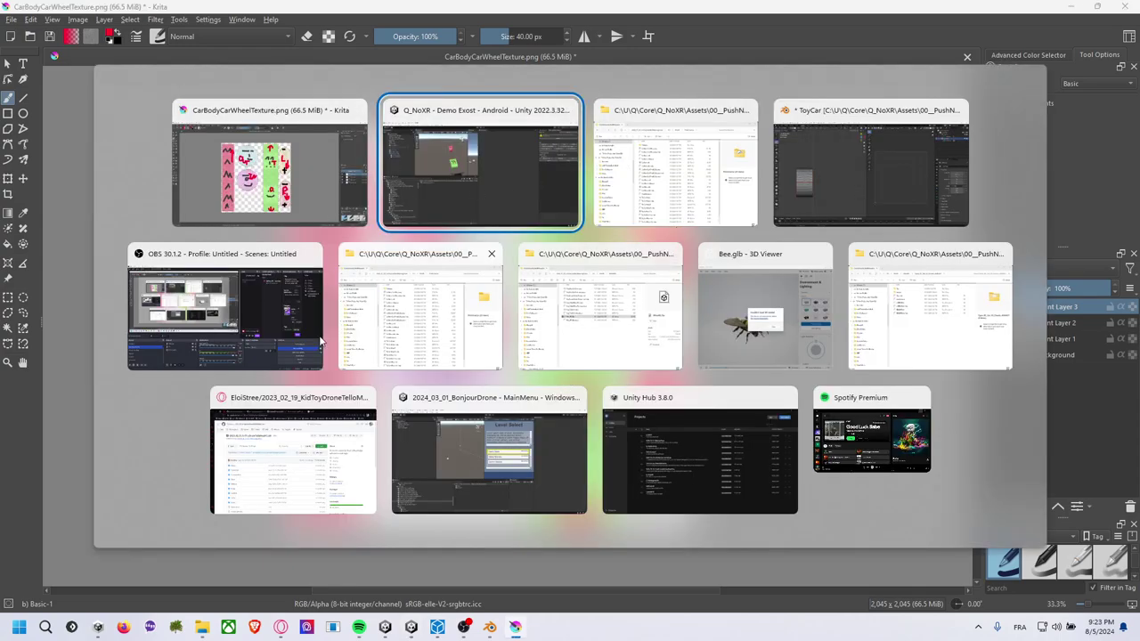
In a new browser tab, search Google for 'black', then refine it to 'black wheel'.
{"action": "left_click", "coordinate": [266, 448]}
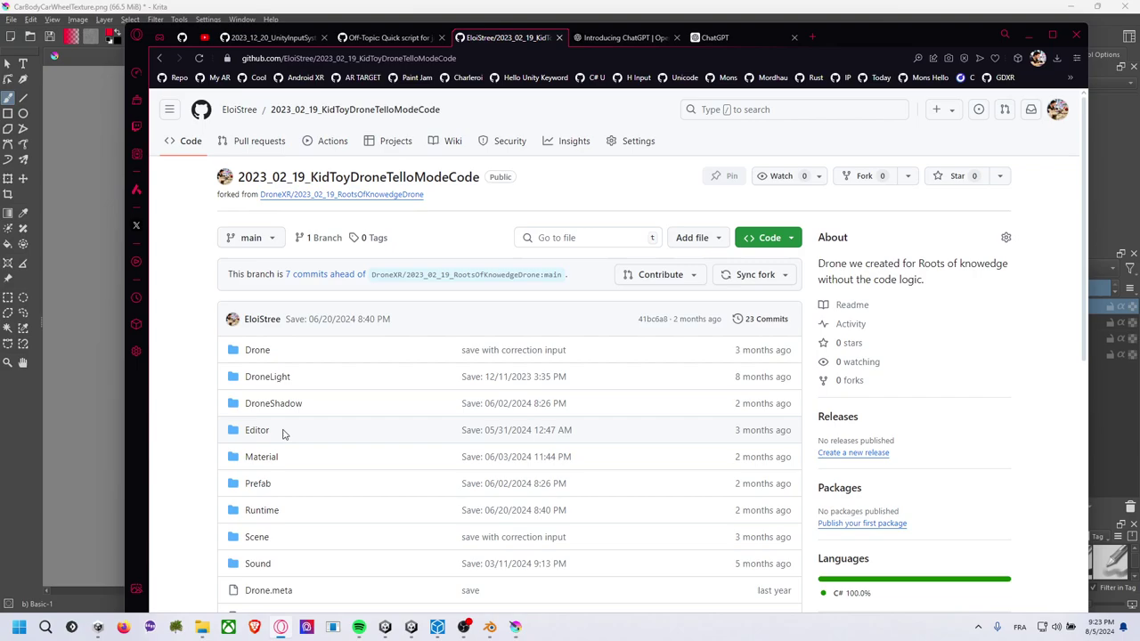
{"action": "left_click", "coordinate": [811, 41]}
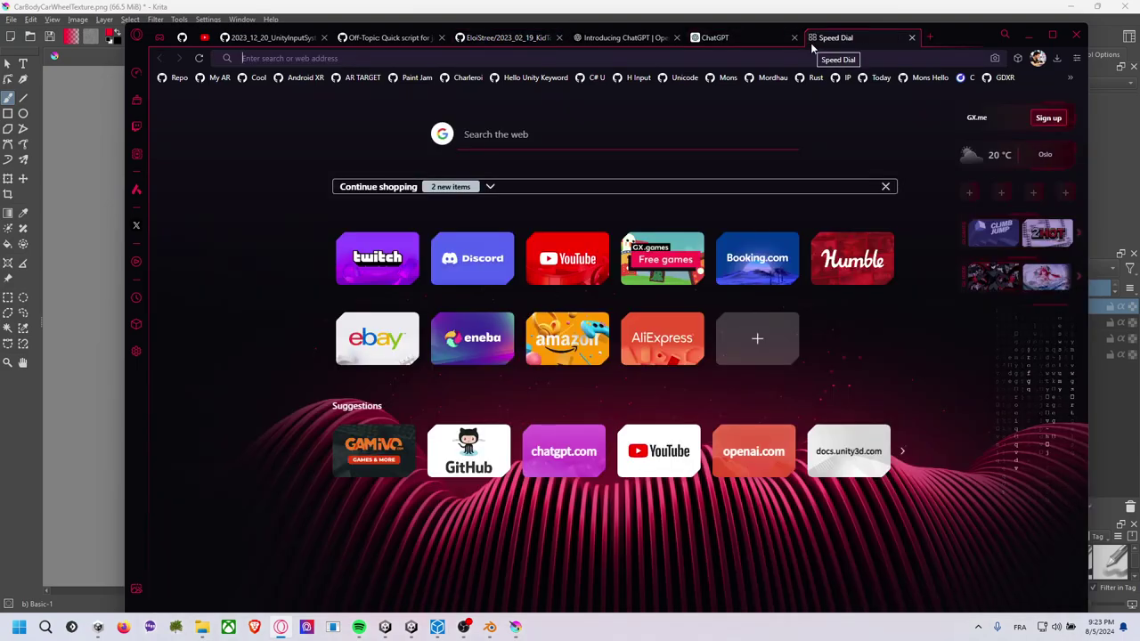
{"action": "type", "text": "black"}
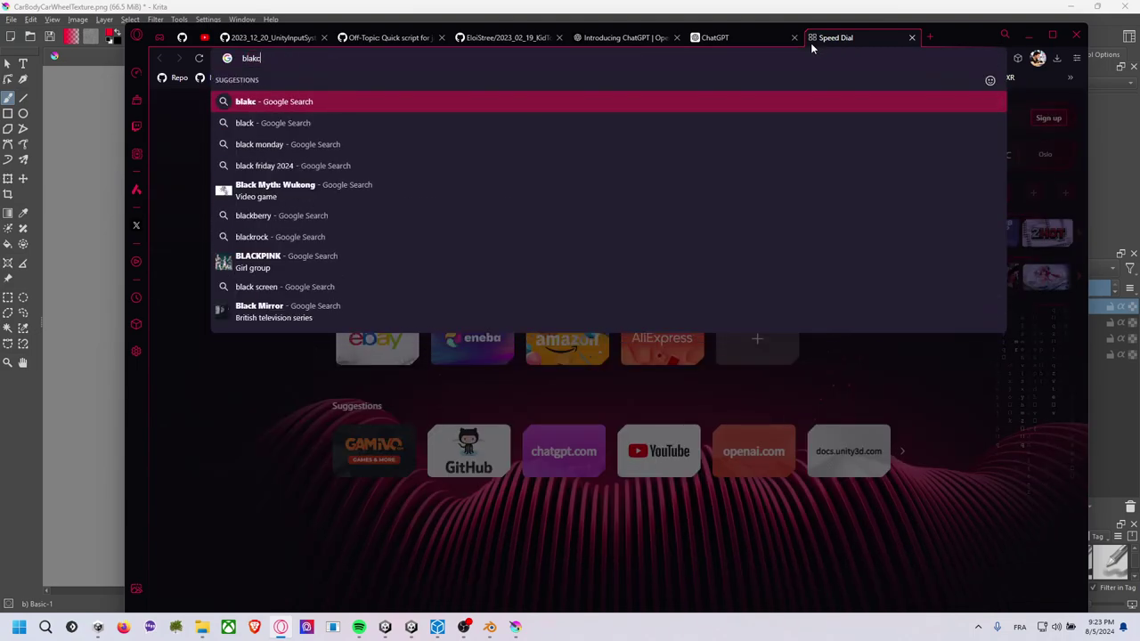
{"action": "key", "text": "Return"}
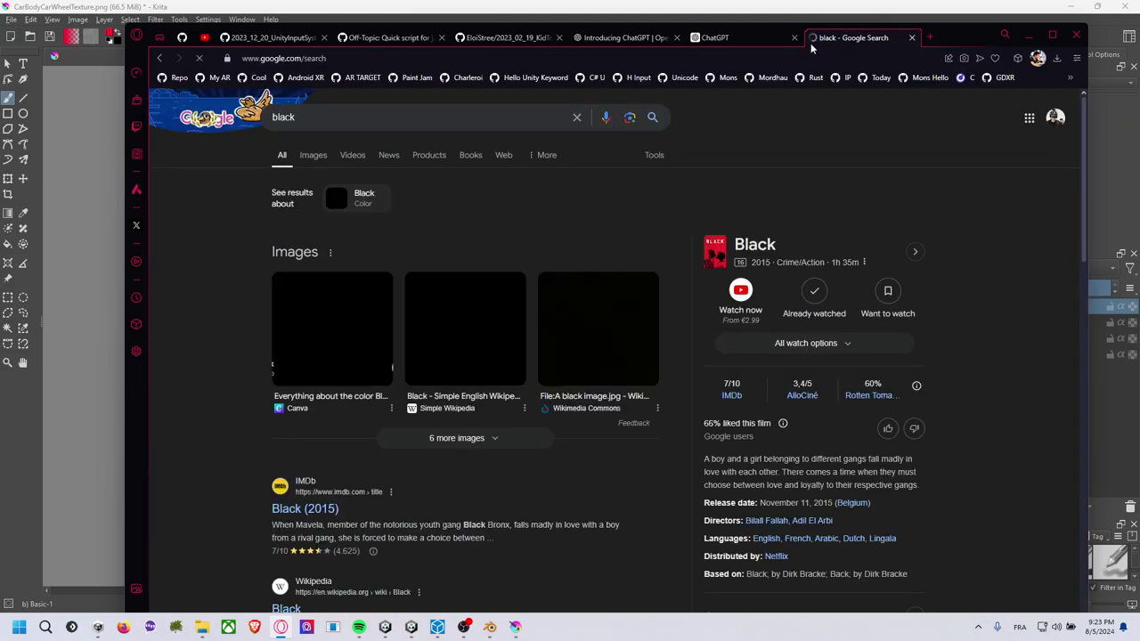
{"action": "left_click", "coordinate": [409, 118]}
{"action": "type", "text": "wheel"}
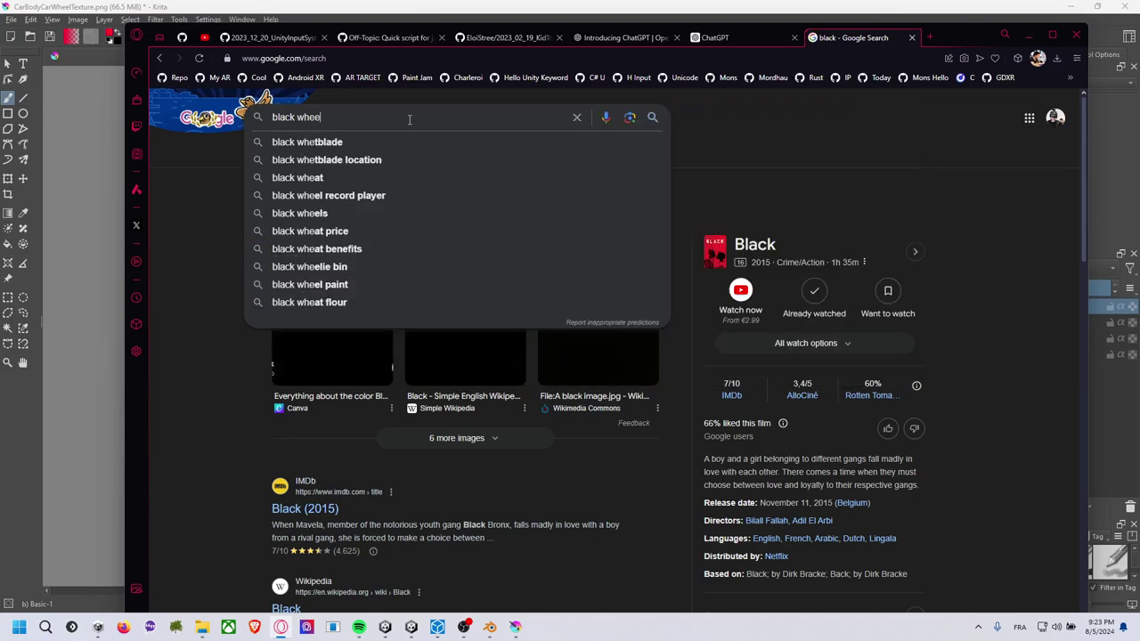
{"action": "key", "text": "Return"}
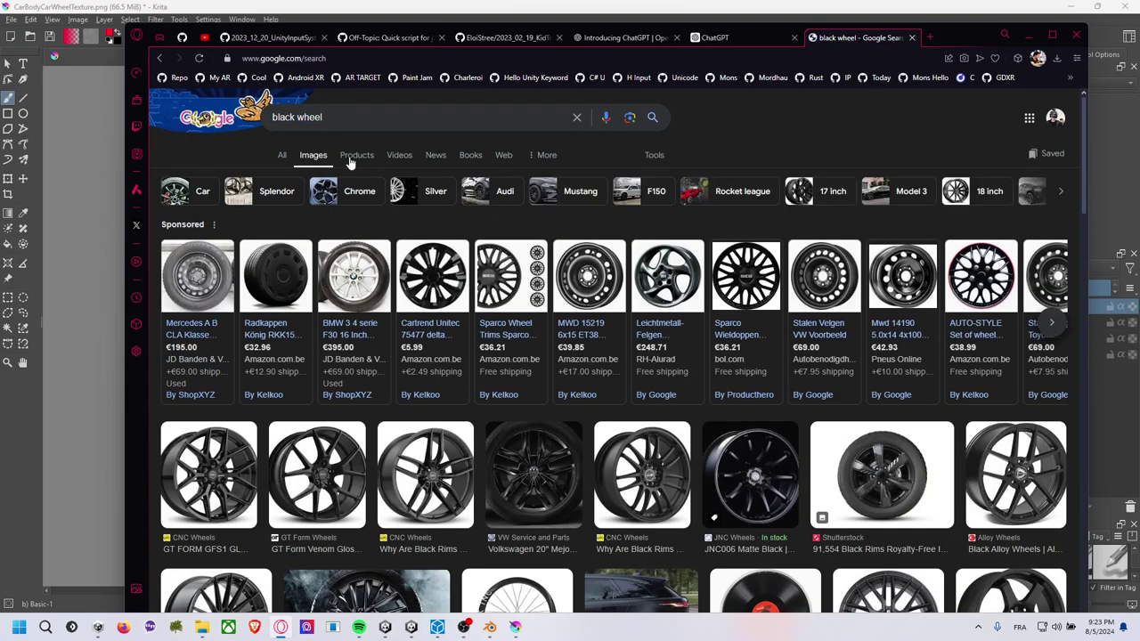
Refine the search to 'black wheel texture' and preview the Dreamstime black tire-tracks image.
{"action": "left_click", "coordinate": [390, 121]}
{"action": "type", "text": "texture"}
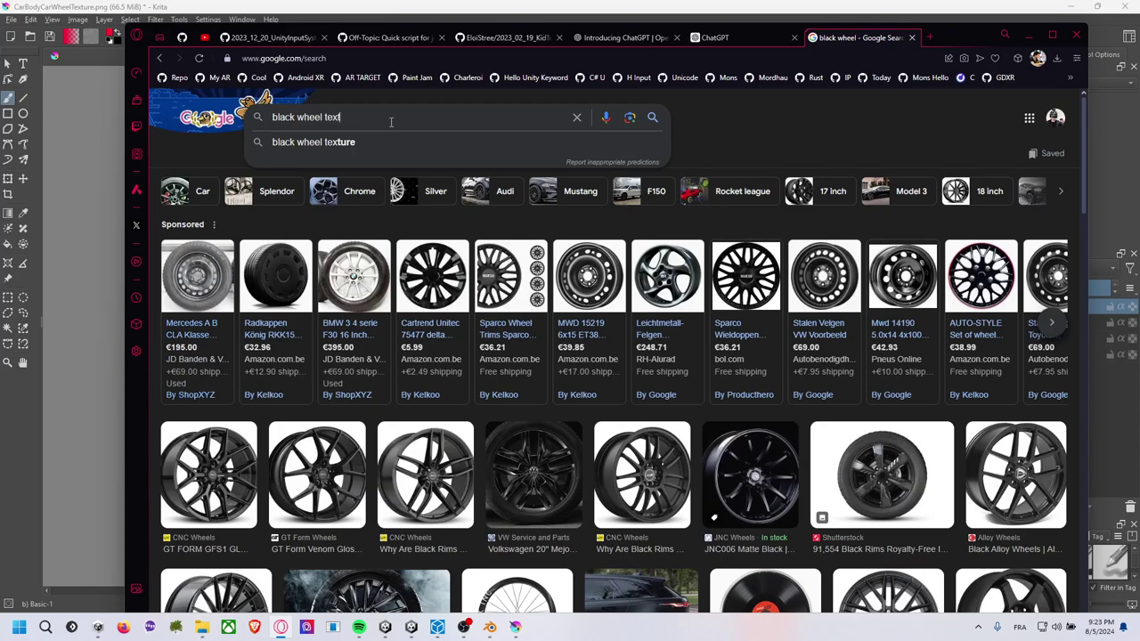
{"action": "key", "text": "Return"}
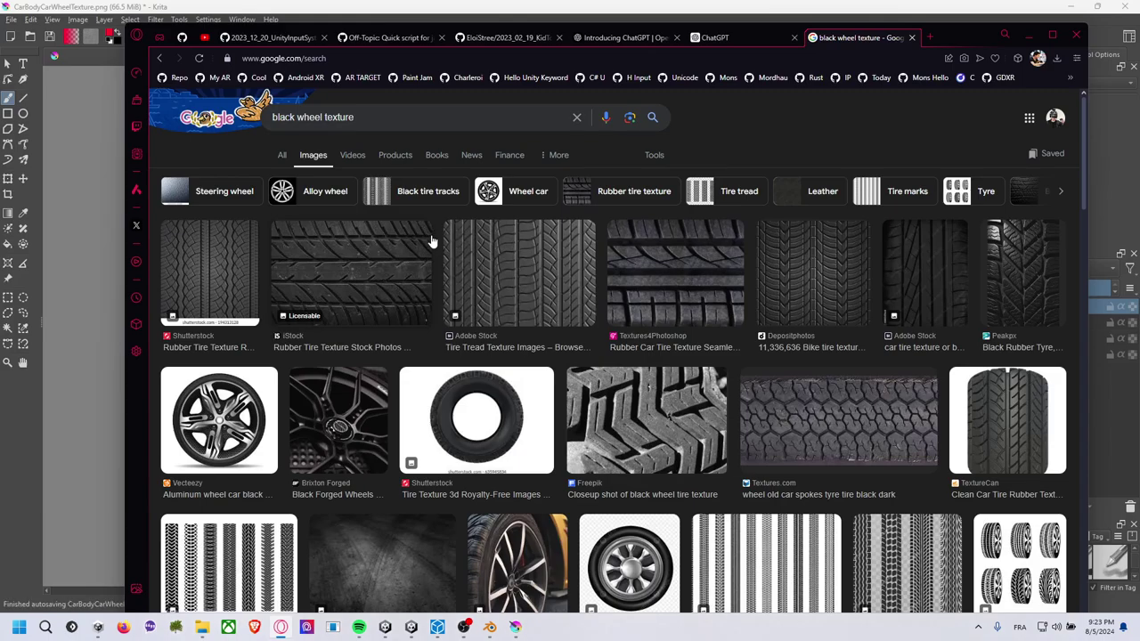
{"action": "scroll", "coordinate": [432, 241], "scroll_direction": "down", "scroll_amount": 2}
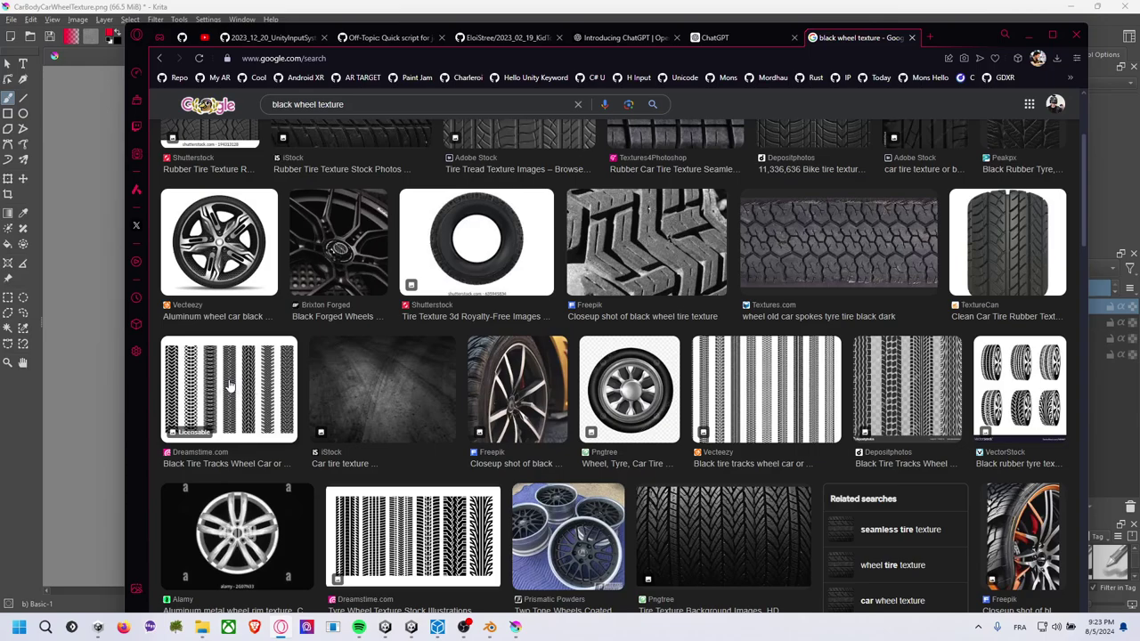
{"action": "left_click", "coordinate": [230, 385]}
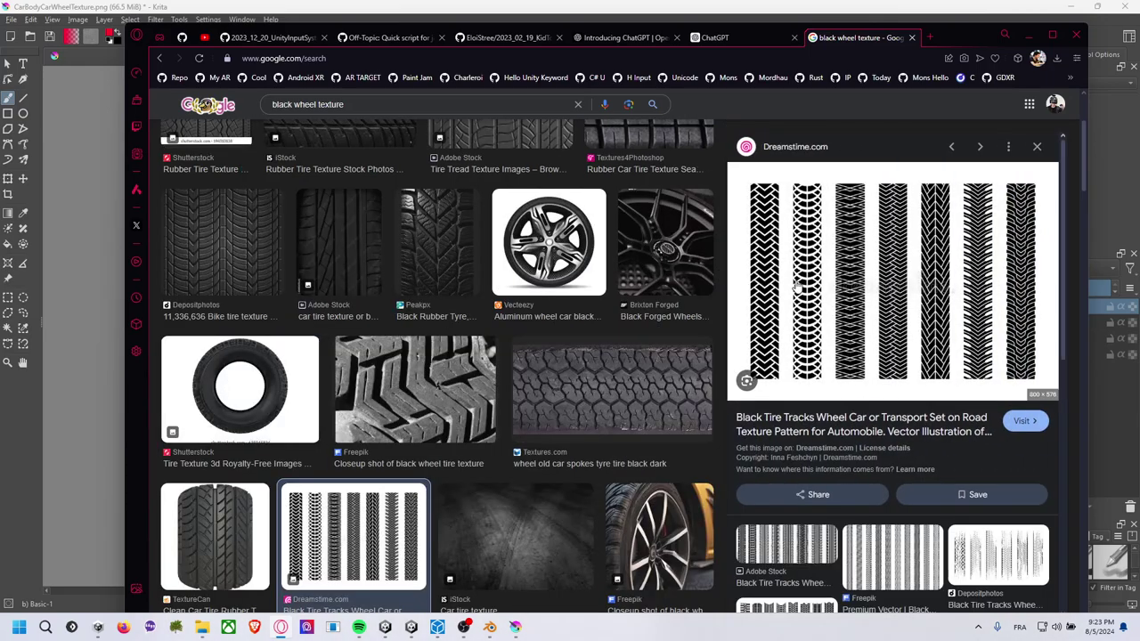
{"action": "scroll", "coordinate": [397, 280], "scroll_direction": "down", "scroll_amount": 2}
{"action": "scroll", "coordinate": [397, 279], "scroll_direction": "down", "scroll_amount": 2}
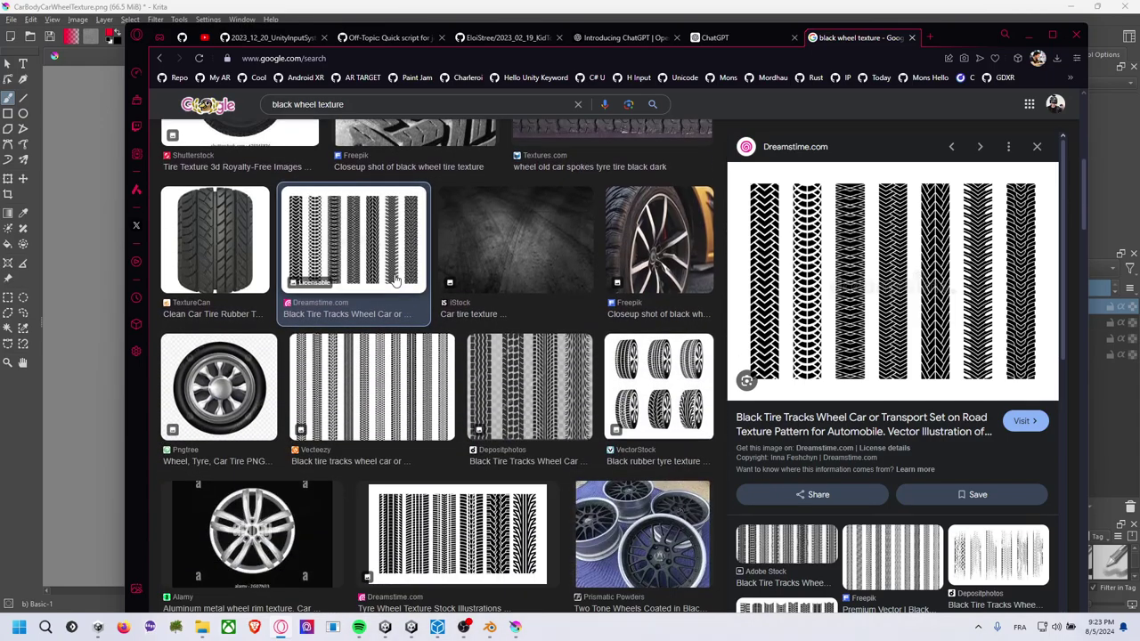
{"action": "scroll", "coordinate": [397, 280], "scroll_direction": "up", "scroll_amount": 5}
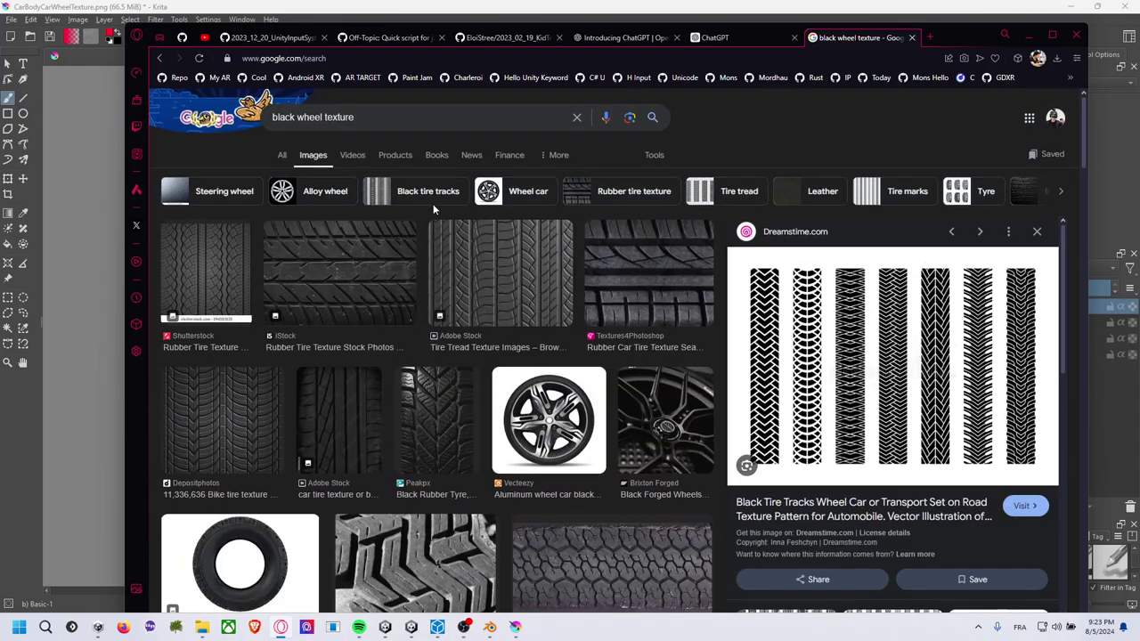
Search for 'black wheel texture free copy right track' and browse the image results.
{"action": "left_click", "coordinate": [445, 116]}
{"action": "type", "text": "free copy right track"}
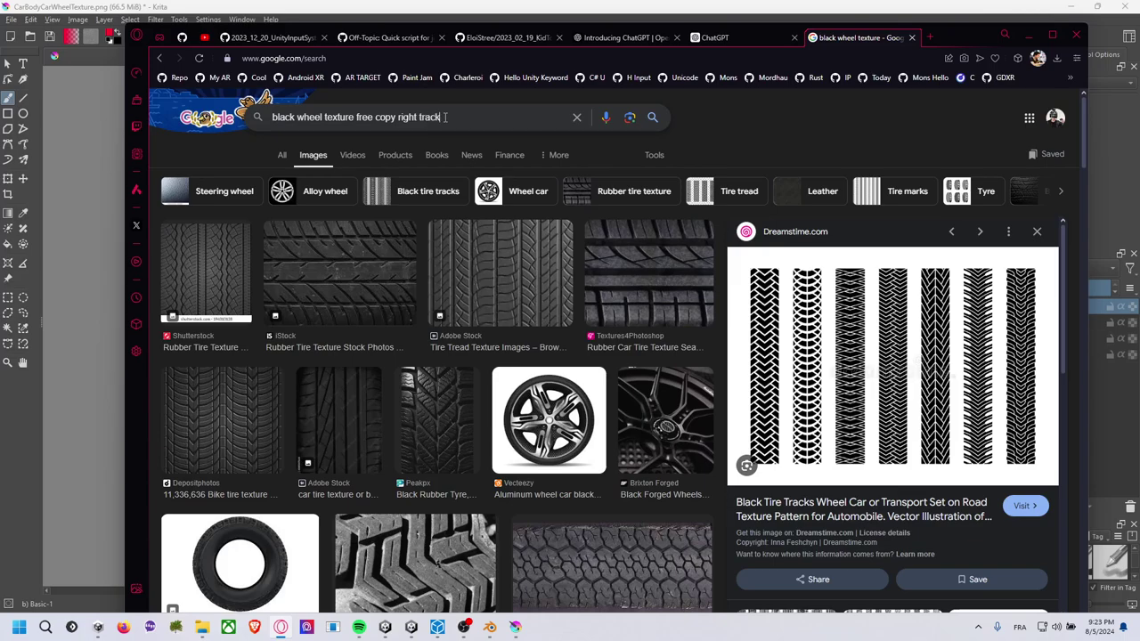
{"action": "key", "text": "Return"}
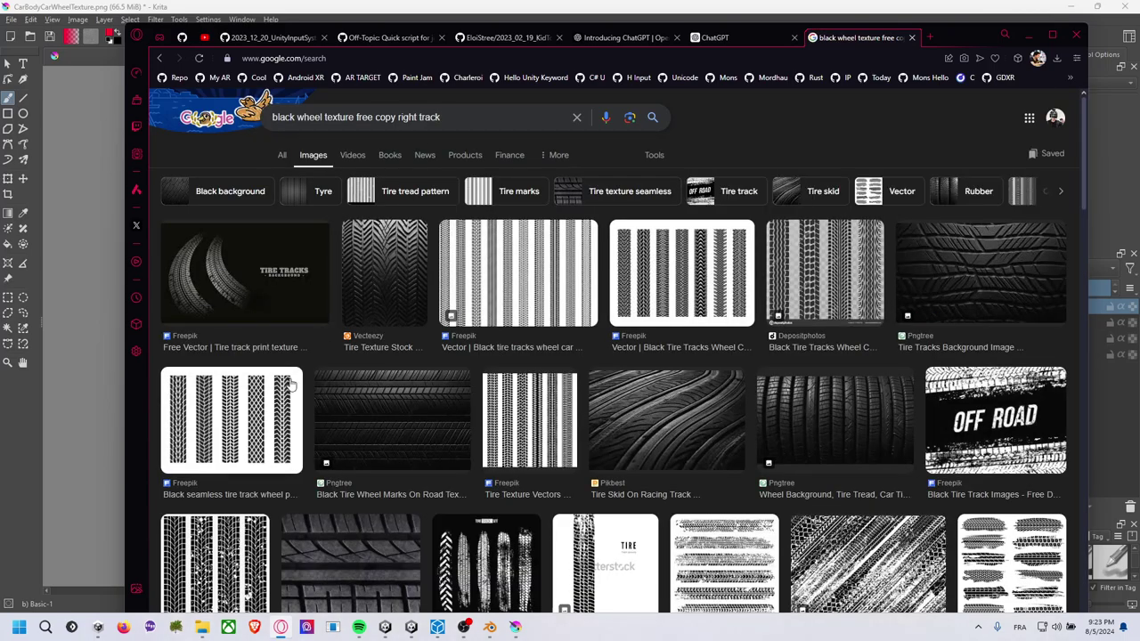
{"action": "scroll", "coordinate": [400, 303], "scroll_direction": "down", "scroll_amount": 1}
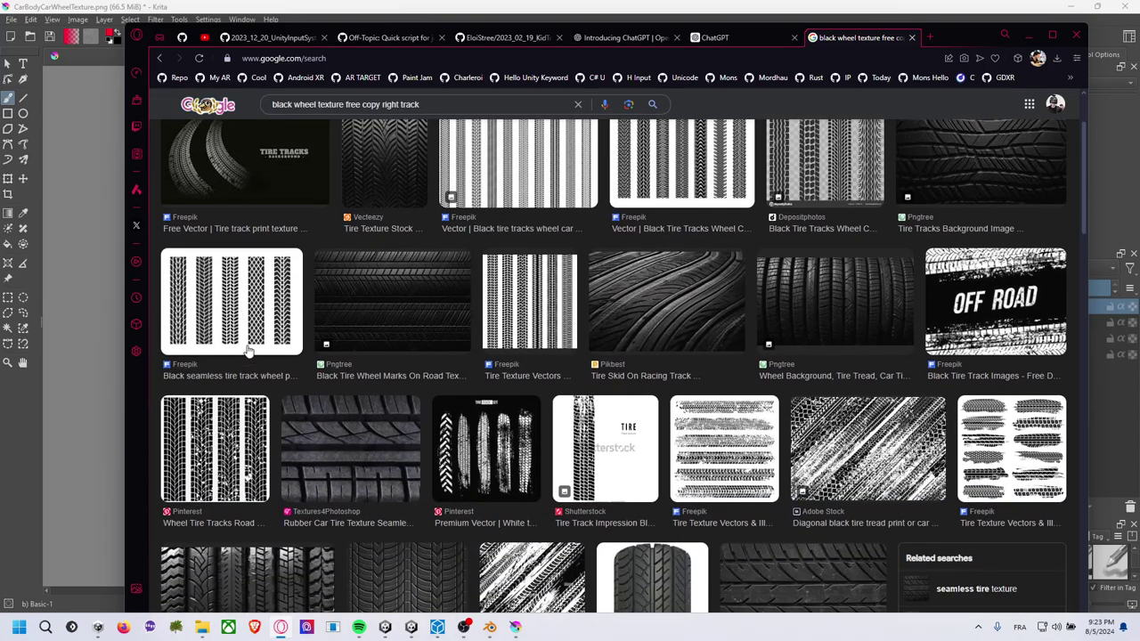
{"action": "scroll", "coordinate": [248, 350], "scroll_direction": "down", "scroll_amount": 1}
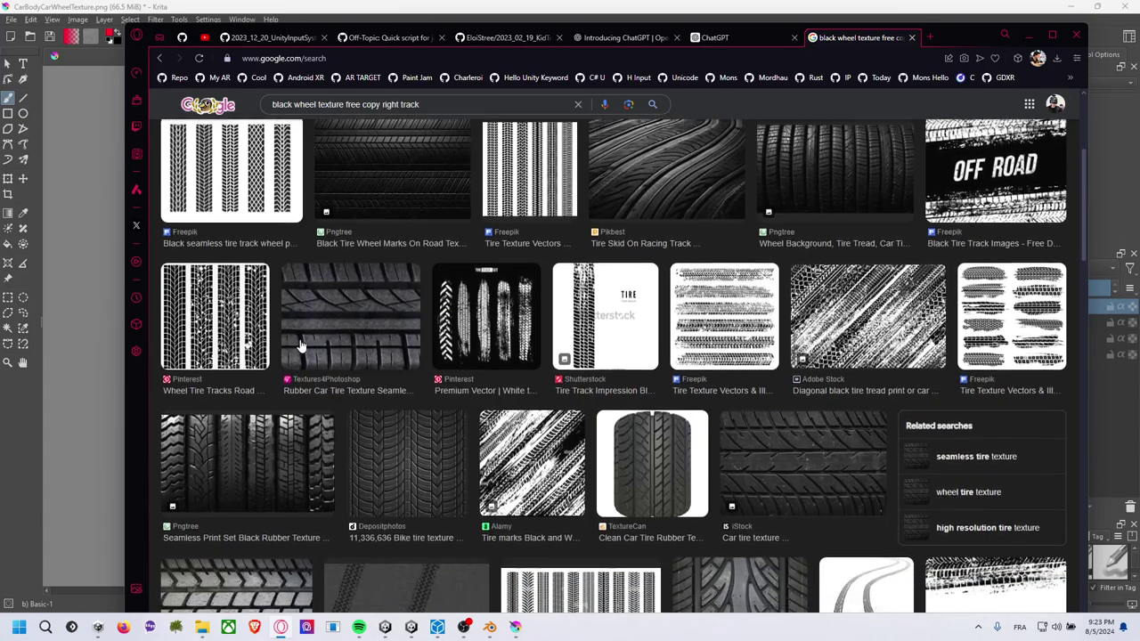
{"action": "scroll", "coordinate": [307, 343], "scroll_direction": "down", "scroll_amount": 1}
{"action": "scroll", "coordinate": [328, 339], "scroll_direction": "down", "scroll_amount": 2}
{"action": "scroll", "coordinate": [327, 338], "scroll_direction": "down", "scroll_amount": 2}
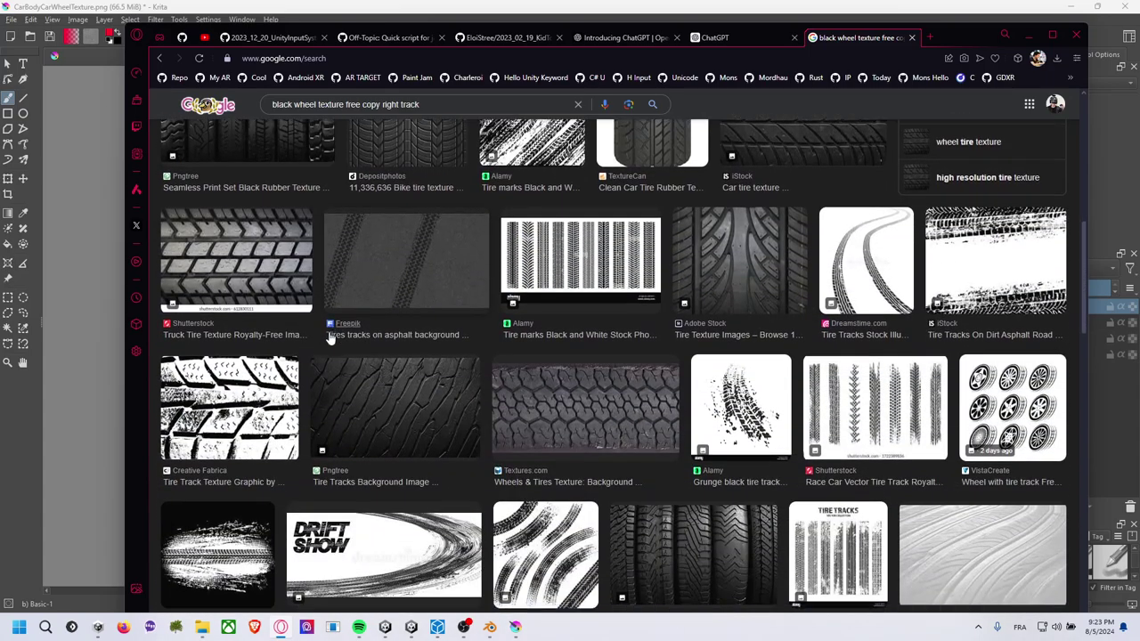
{"action": "scroll", "coordinate": [328, 338], "scroll_direction": "down", "scroll_amount": 2}
{"action": "scroll", "coordinate": [328, 338], "scroll_direction": "down", "scroll_amount": 2}
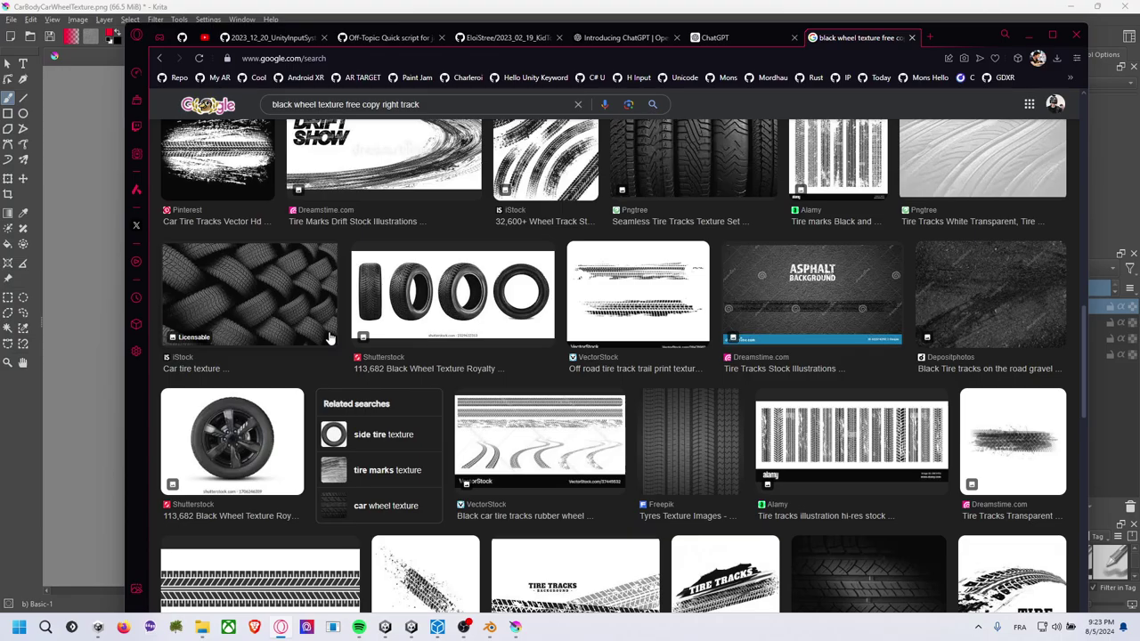
{"action": "scroll", "coordinate": [329, 338], "scroll_direction": "down", "scroll_amount": 2}
Scroll back up the results and return to the car texture in Krita.
{"action": "scroll", "coordinate": [329, 337], "scroll_direction": "up", "scroll_amount": 3}
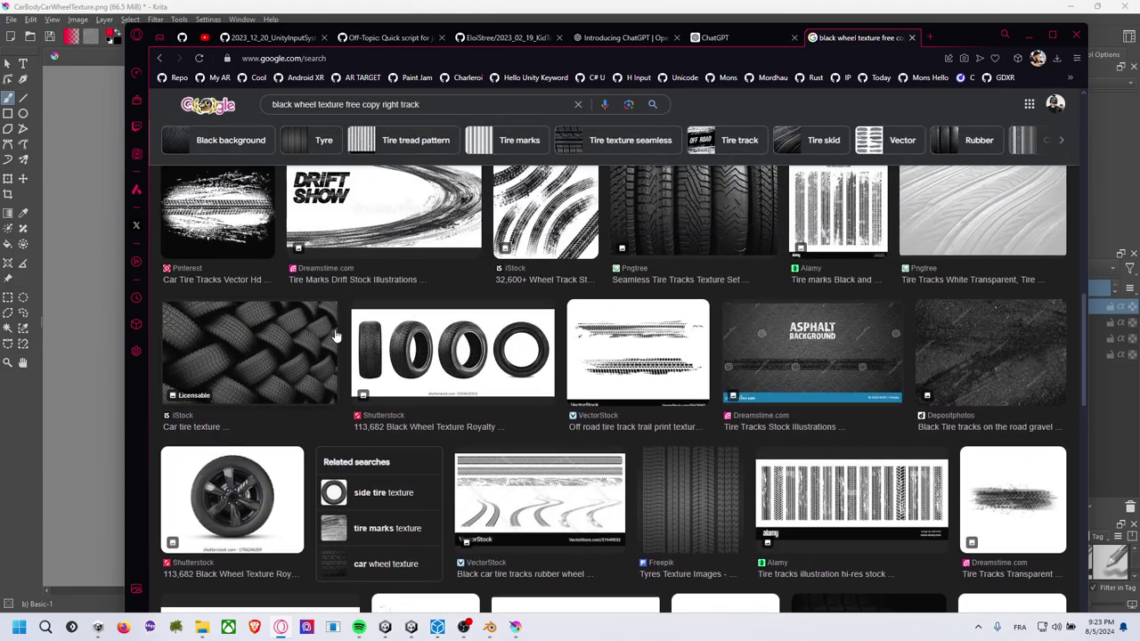
{"action": "scroll", "coordinate": [333, 331], "scroll_direction": "up", "scroll_amount": 3}
{"action": "scroll", "coordinate": [356, 356], "scroll_direction": "up", "scroll_amount": 3}
{"action": "key", "text": "alt+Tab"}
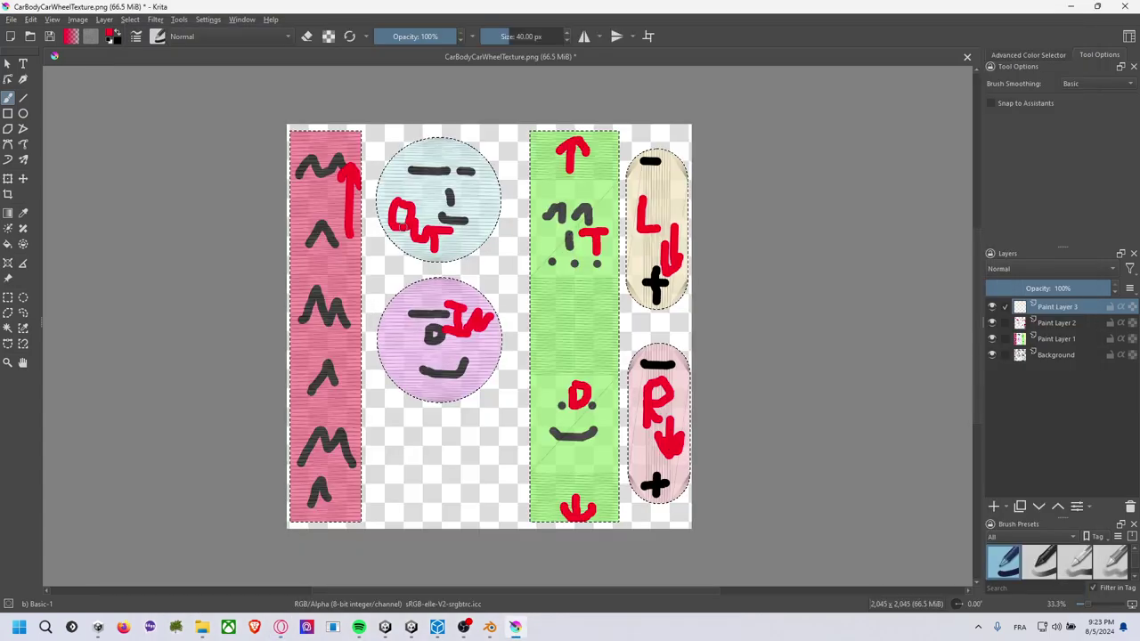
{"action": "key", "text": "alt+Tab"}
{"action": "key", "text": "alt+Tab"}
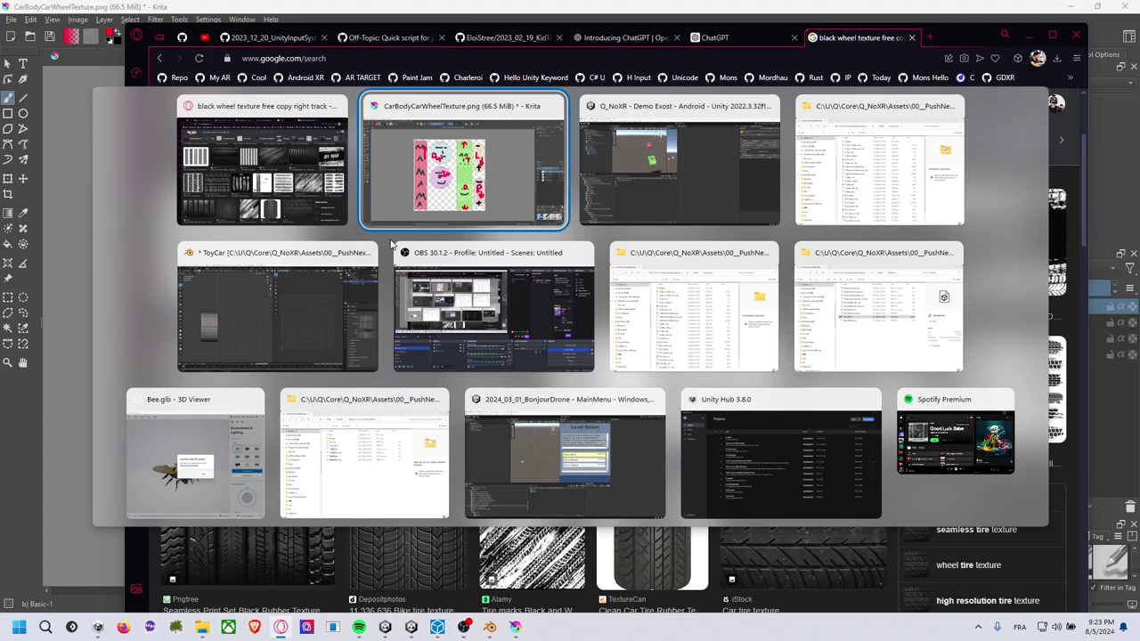
{"action": "key", "text": "alt+Tab"}
{"action": "key", "text": "alt+Tab"}
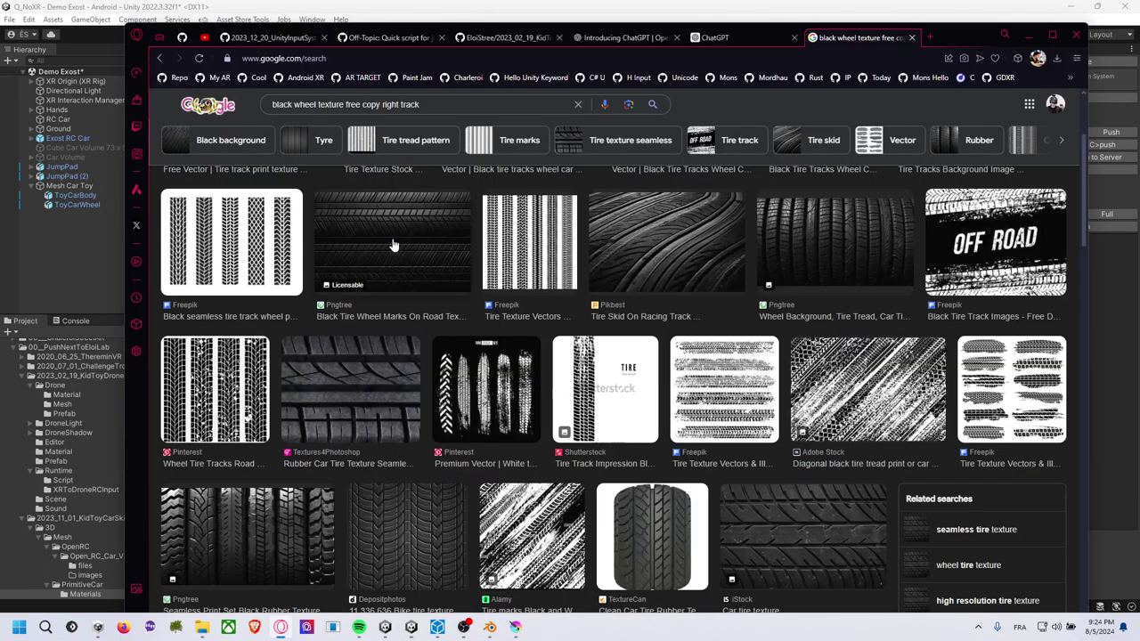
{"action": "scroll", "coordinate": [430, 151], "scroll_direction": "up", "scroll_amount": 2}
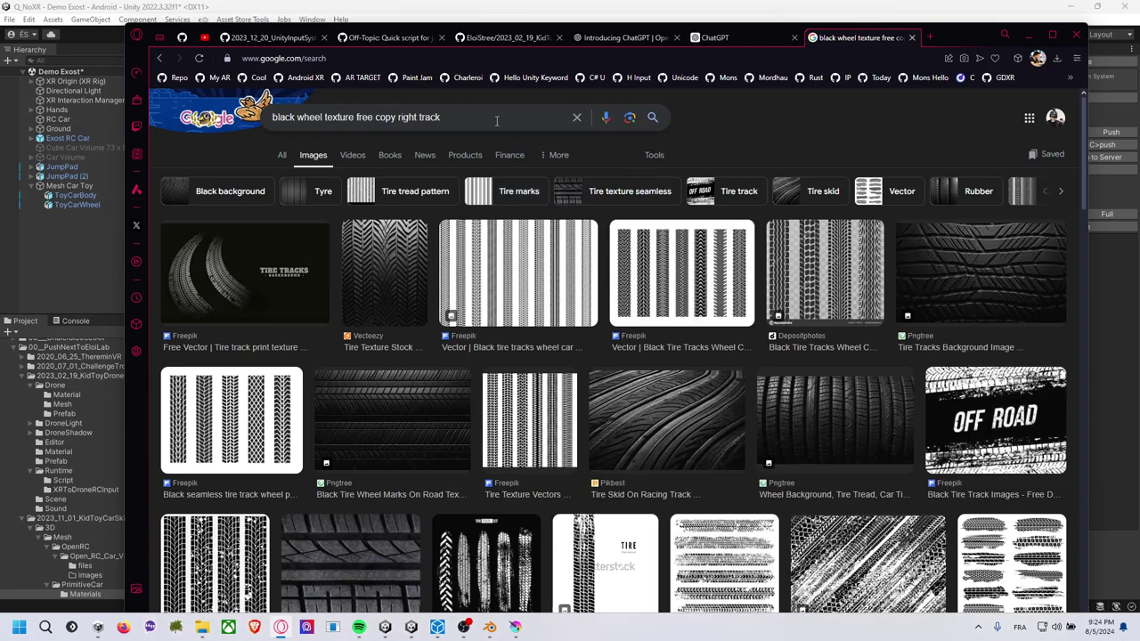
{"action": "key", "text": "ctrl+a"}
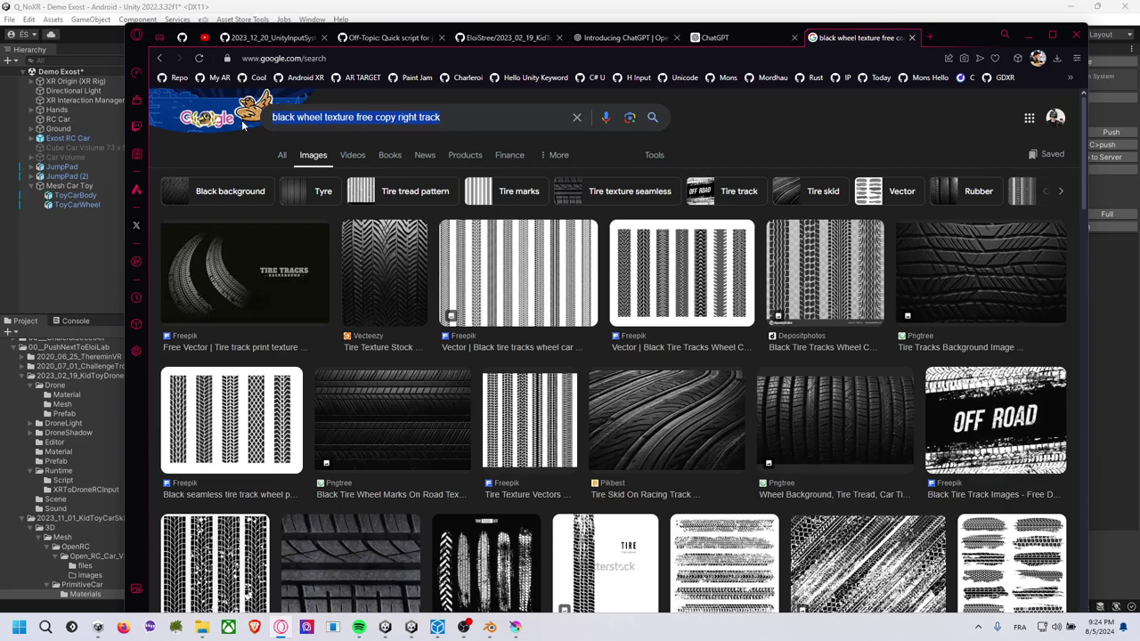
{"action": "type", "text": "9"}
{"action": "type", "text": " gu"}
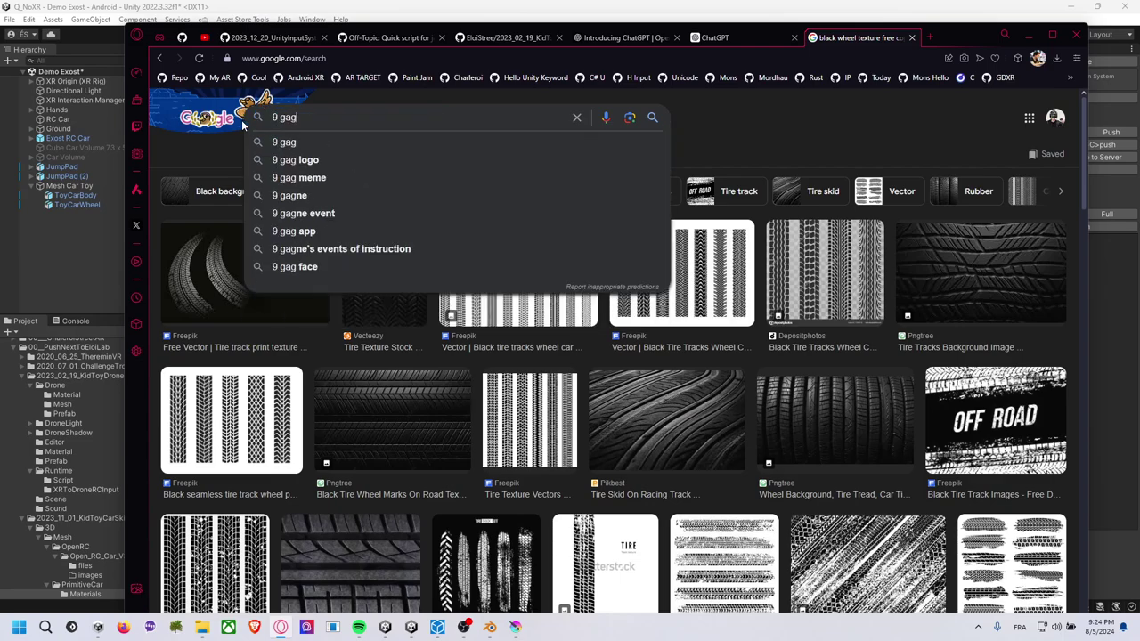
{"action": "key", "text": "BackSpace"}
{"action": "key", "text": "BackSpace"}
{"action": "key", "text": "BackSpace"}
{"action": "key", "text": "BackSpace"}
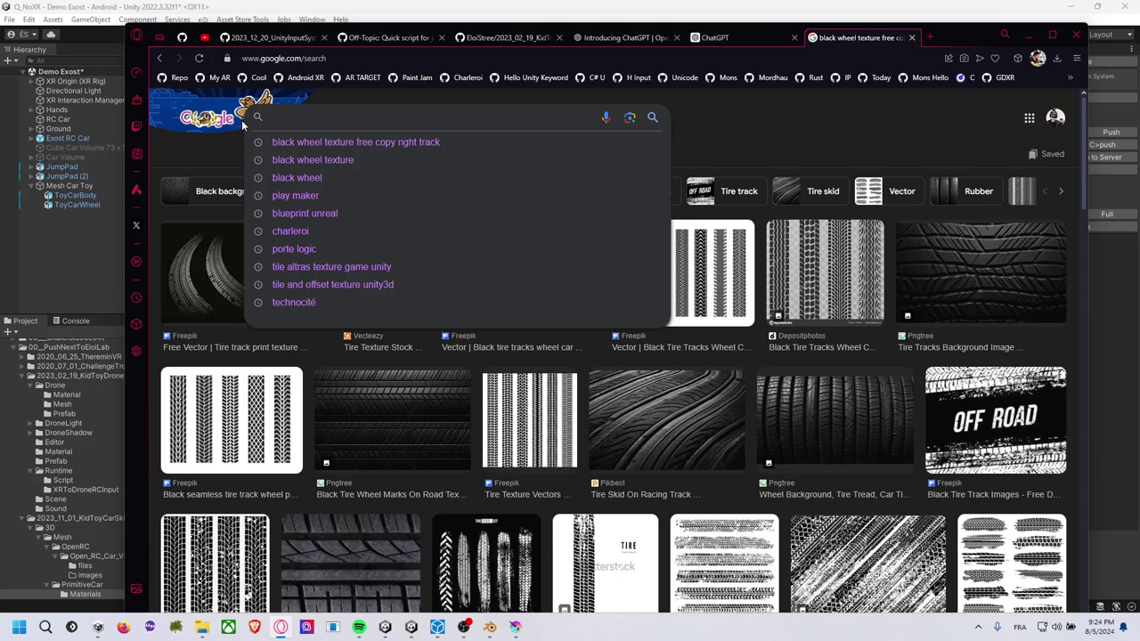
{"action": "key", "text": "alt+Tab"}
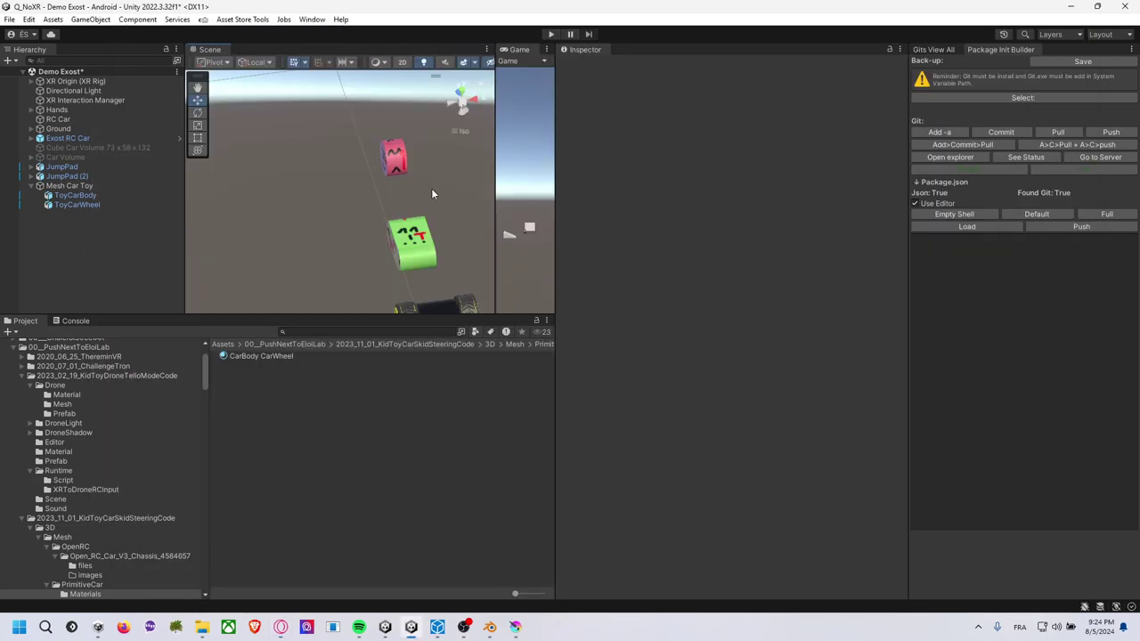
{"action": "mouse_move", "coordinate": [447, 239]}
{"action": "middle_mouse_down"}
{"action": "mouse_move", "coordinate": [399, 203]}
{"action": "mouse_move", "coordinate": [387, 210]}
{"action": "middle_mouse_up"}
{"action": "key", "text": "alt+Tab"}
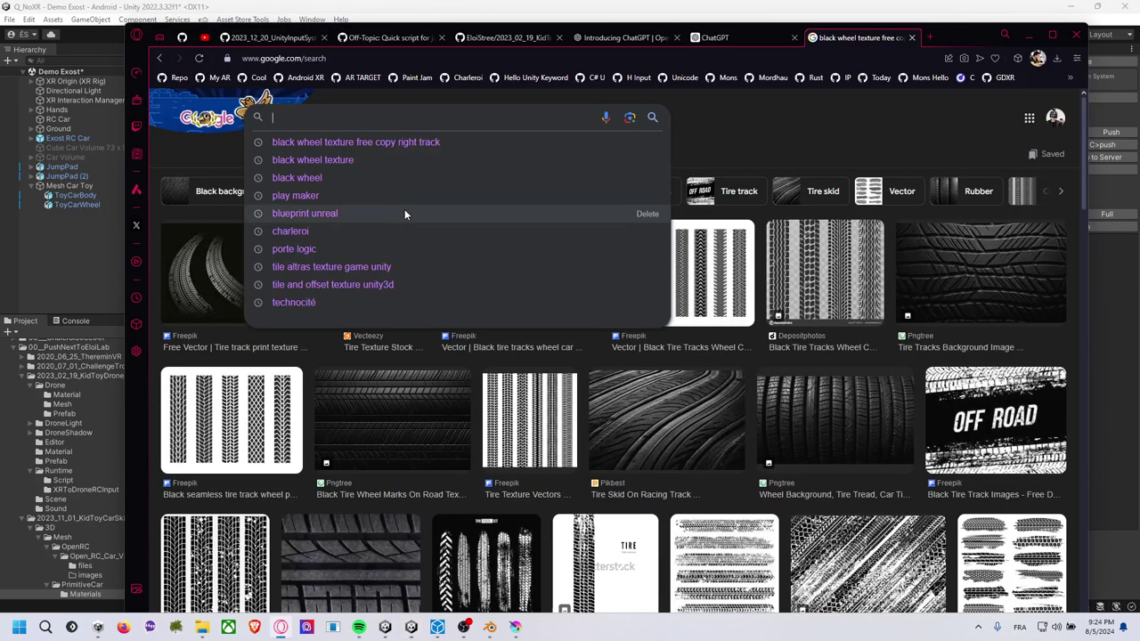
{"action": "key", "text": "alt+Tab"}
{"action": "key", "text": "alt+Tab"}
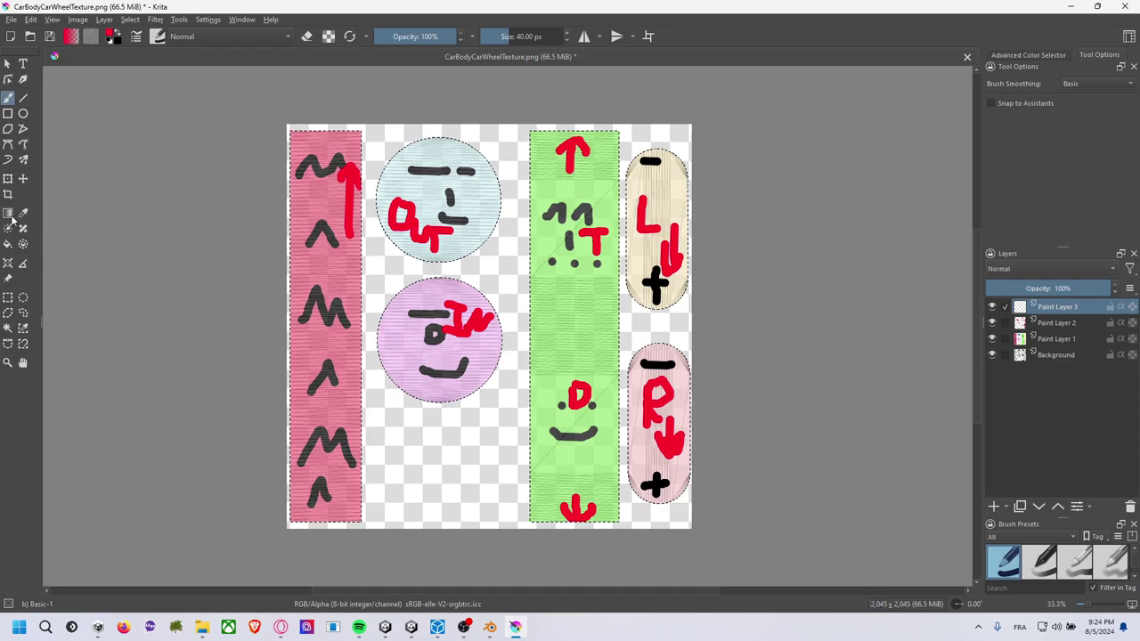
With the Fill tool, fill both circles with flat pure yellow.
{"action": "left_click", "coordinate": [7, 243]}
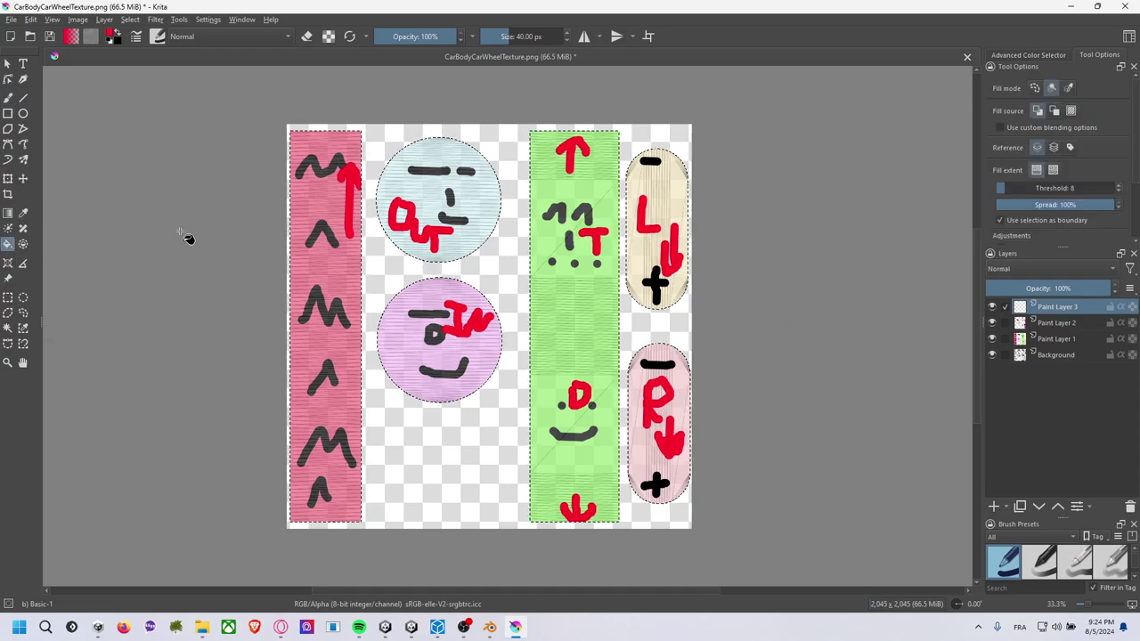
{"action": "left_click", "coordinate": [113, 39]}
{"action": "left_click", "coordinate": [472, 188]}
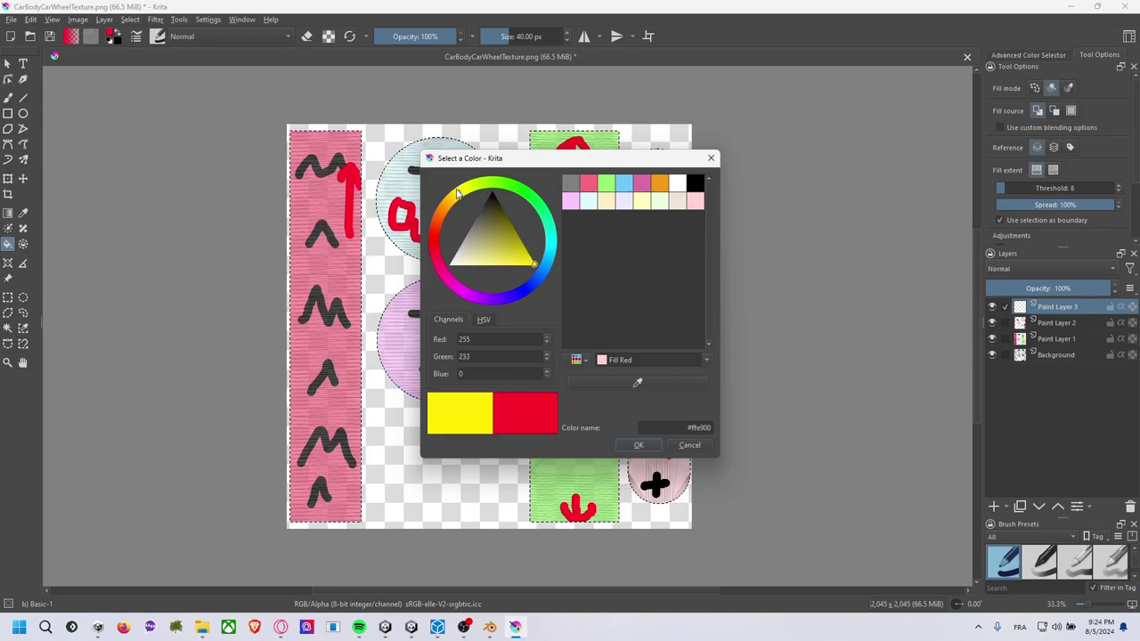
{"action": "left_click", "coordinate": [411, 196]}
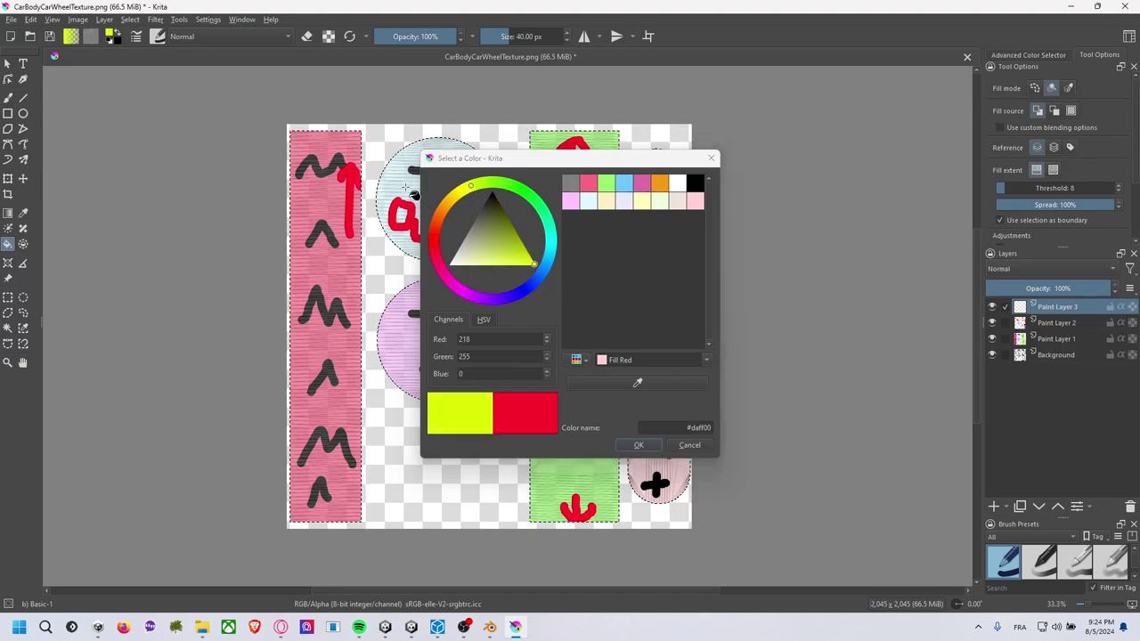
{"action": "left_click", "coordinate": [422, 282]}
{"action": "left_click_drag", "start_coordinate": [436, 159], "coordinate": [600, 162]}
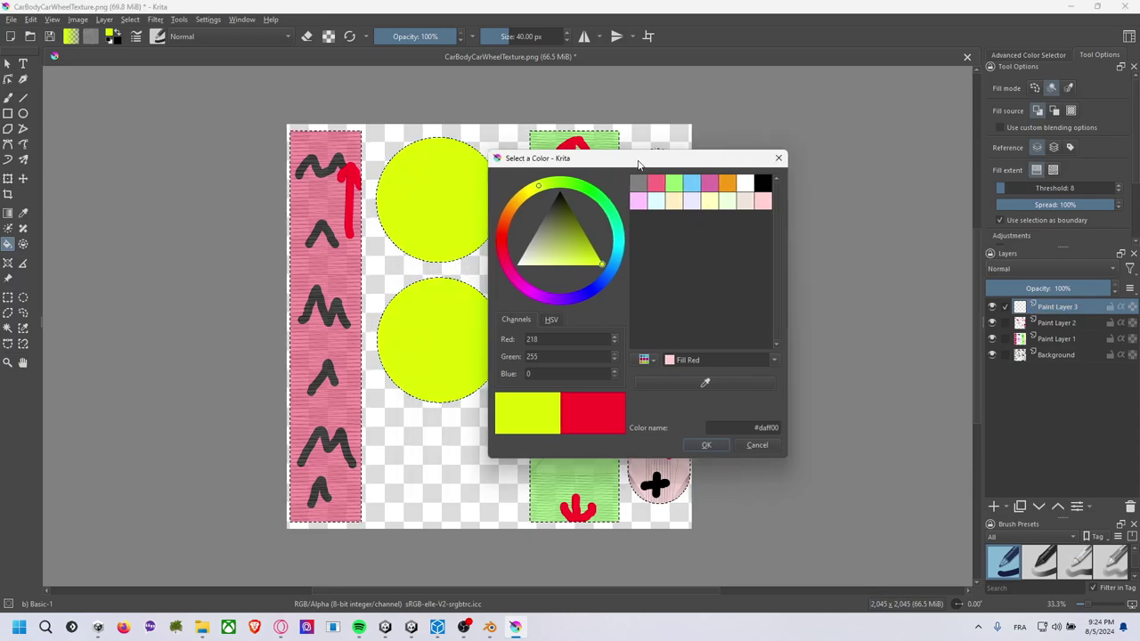
{"action": "left_click", "coordinate": [626, 197]}
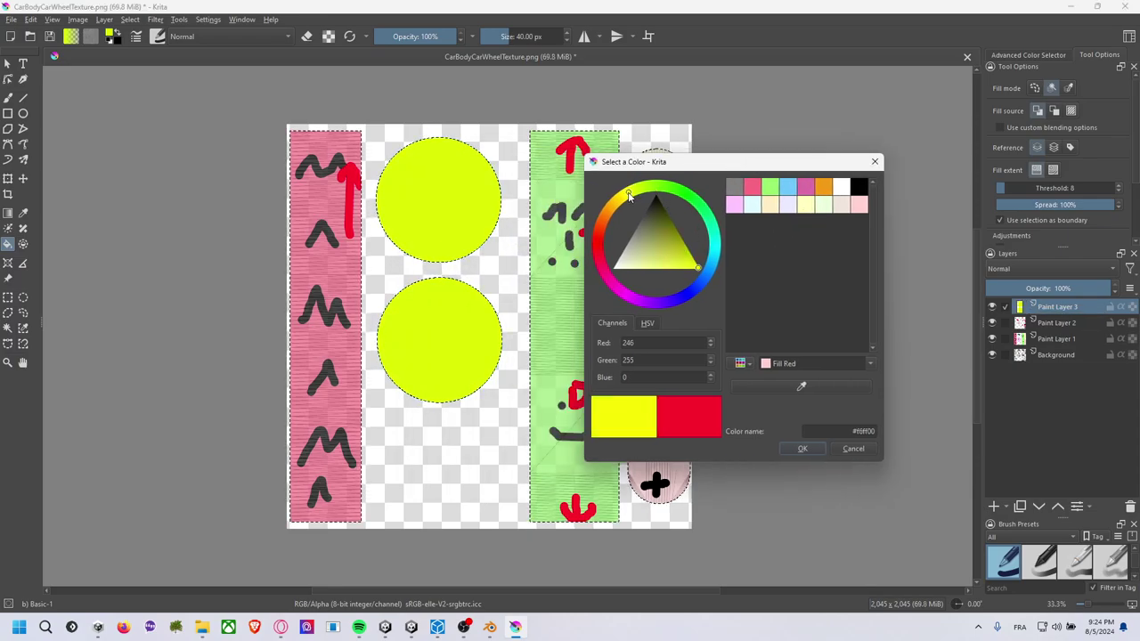
{"action": "left_click", "coordinate": [483, 196]}
{"action": "left_click", "coordinate": [465, 301]}
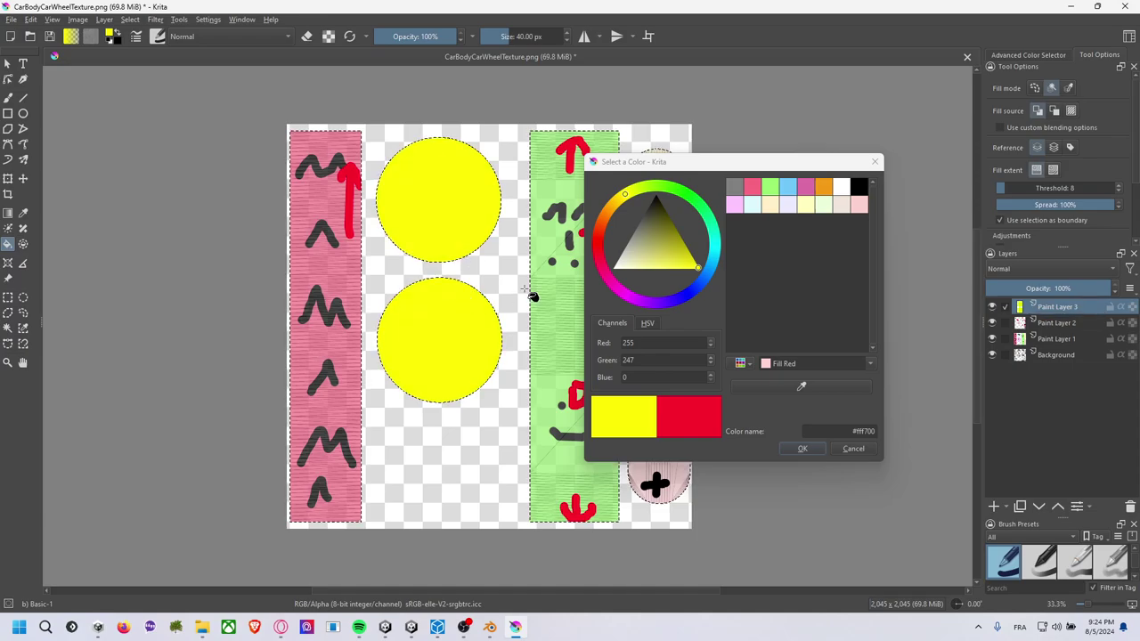
Fill the pink left strip with dark grey (50,50,50 / #323232).
{"action": "left_click", "coordinate": [640, 202]}
{"action": "left_click_drag", "start_coordinate": [634, 216], "coordinate": [639, 210]}
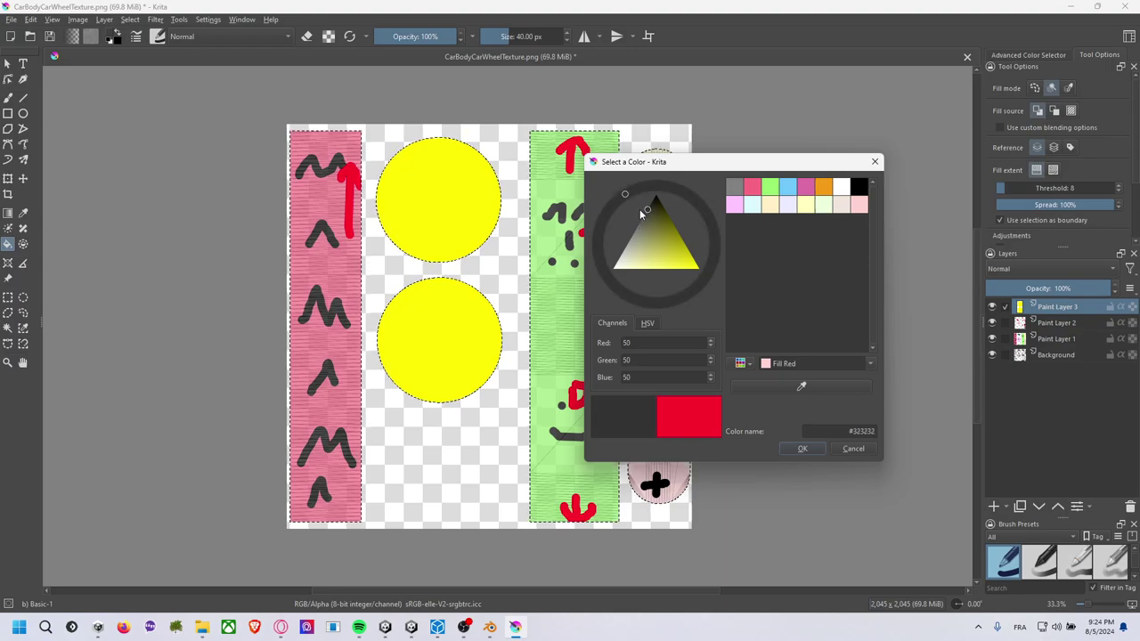
{"action": "left_click", "coordinate": [356, 258]}
{"action": "middle_click_drag", "start_coordinate": [504, 264], "coordinate": [332, 254]}
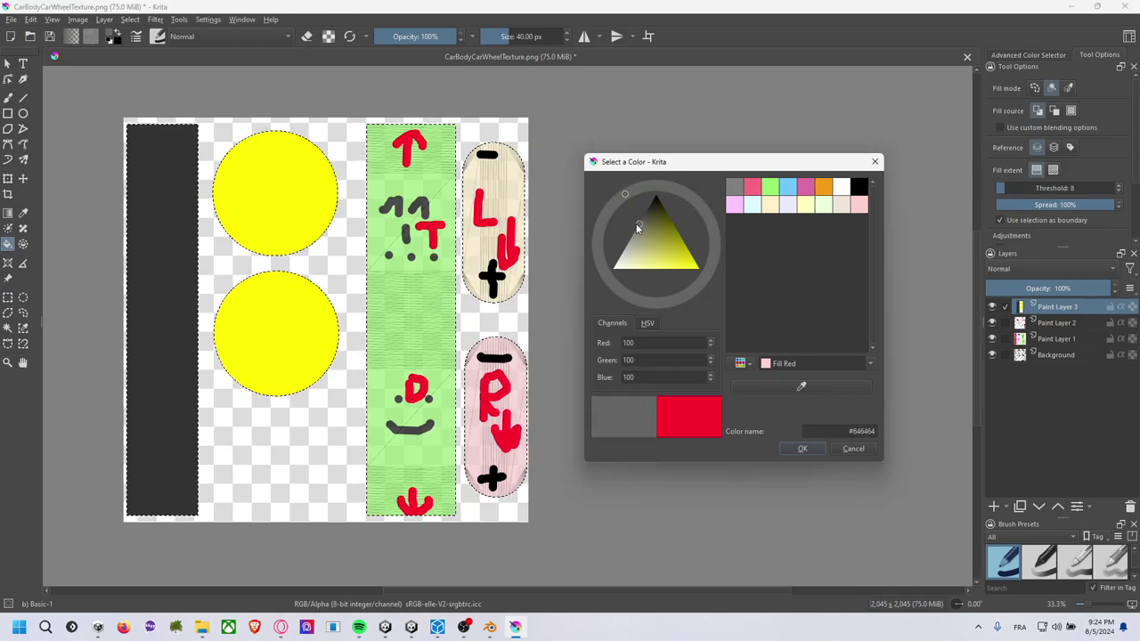
Fill the green middle strip with pure black.
{"action": "left_click_drag", "start_coordinate": [641, 218], "coordinate": [654, 193]}
{"action": "left_click", "coordinate": [438, 293]}
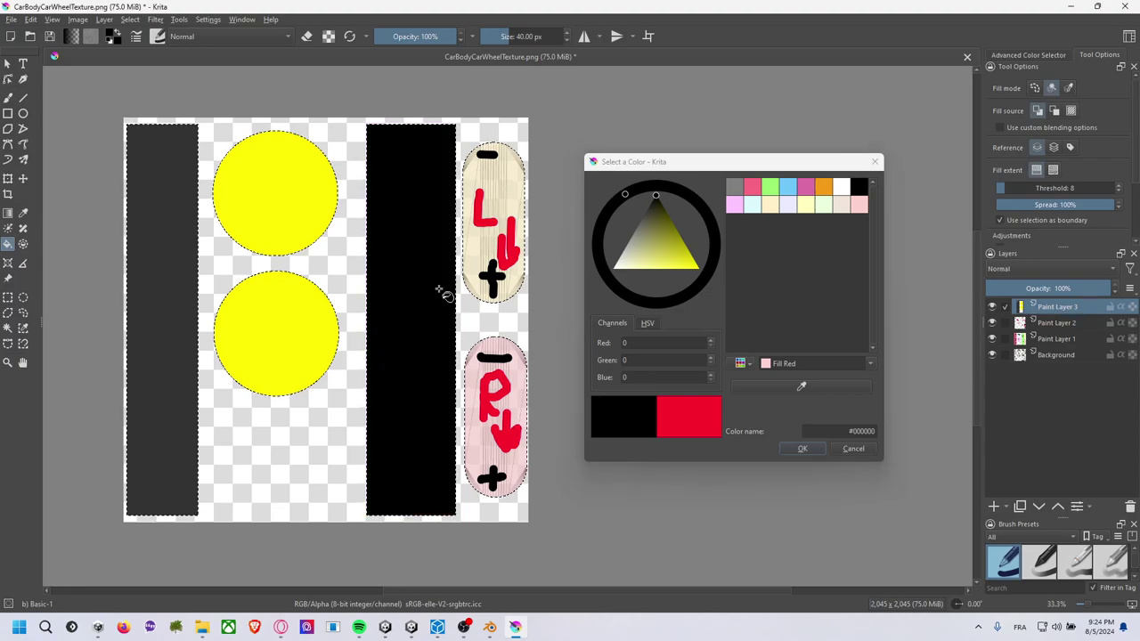
{"action": "key", "text": "ctrl+z"}
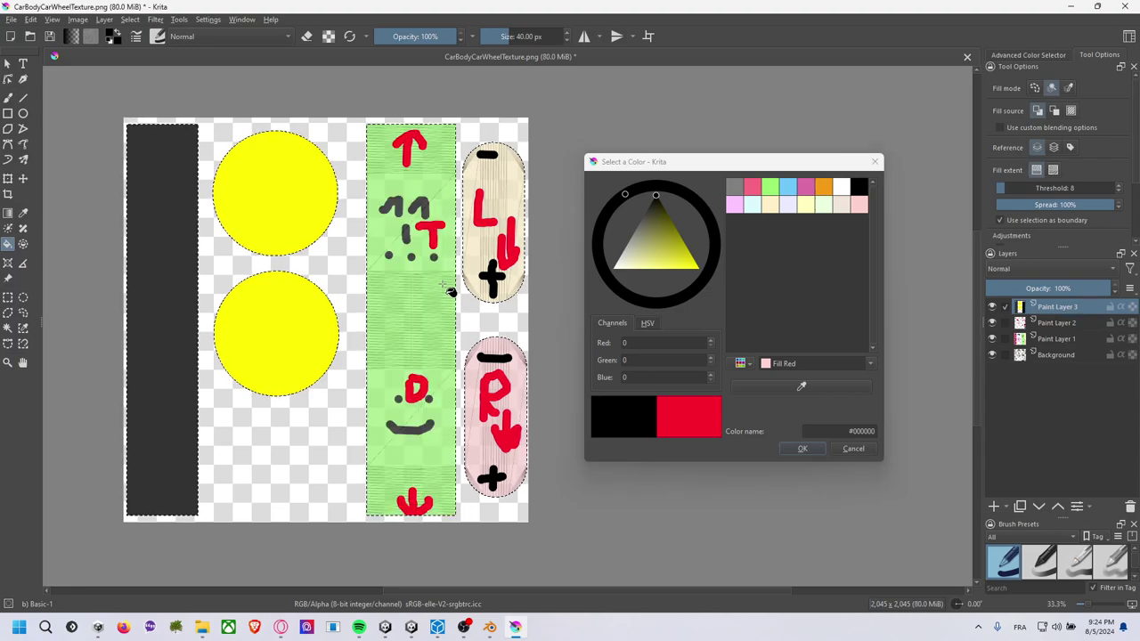
{"action": "scroll", "coordinate": [440, 331], "scroll_direction": "up", "scroll_amount": 2, "text": "ctrl"}
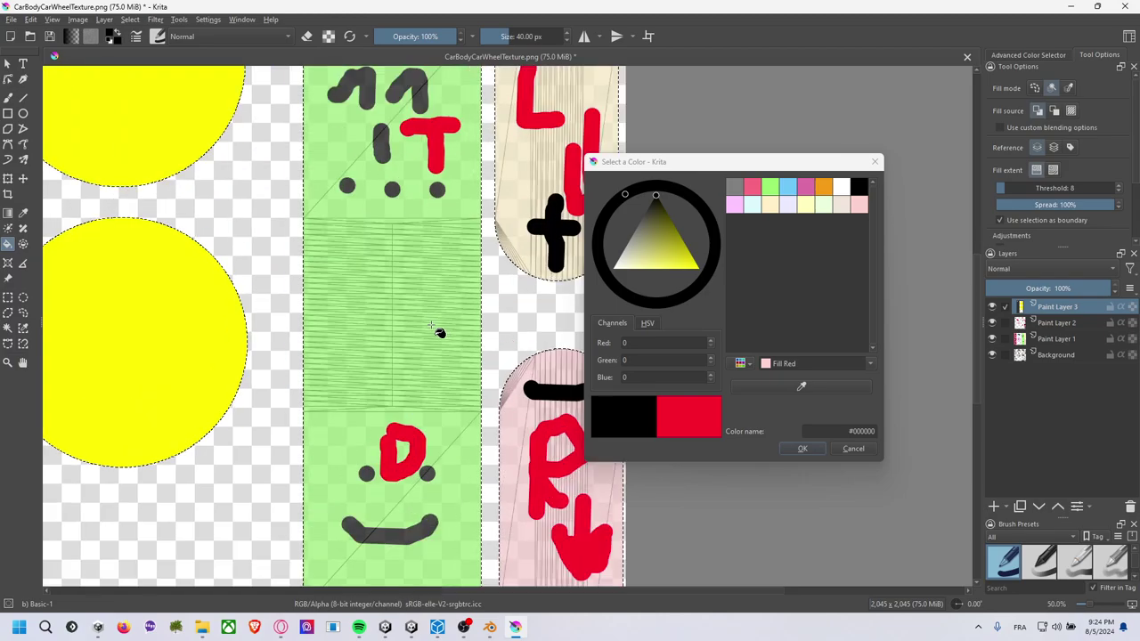
{"action": "scroll", "coordinate": [440, 330], "scroll_direction": "up", "scroll_amount": 2, "text": "ctrl"}
{"action": "scroll", "coordinate": [439, 330], "scroll_direction": "down", "scroll_amount": 4, "text": "ctrl"}
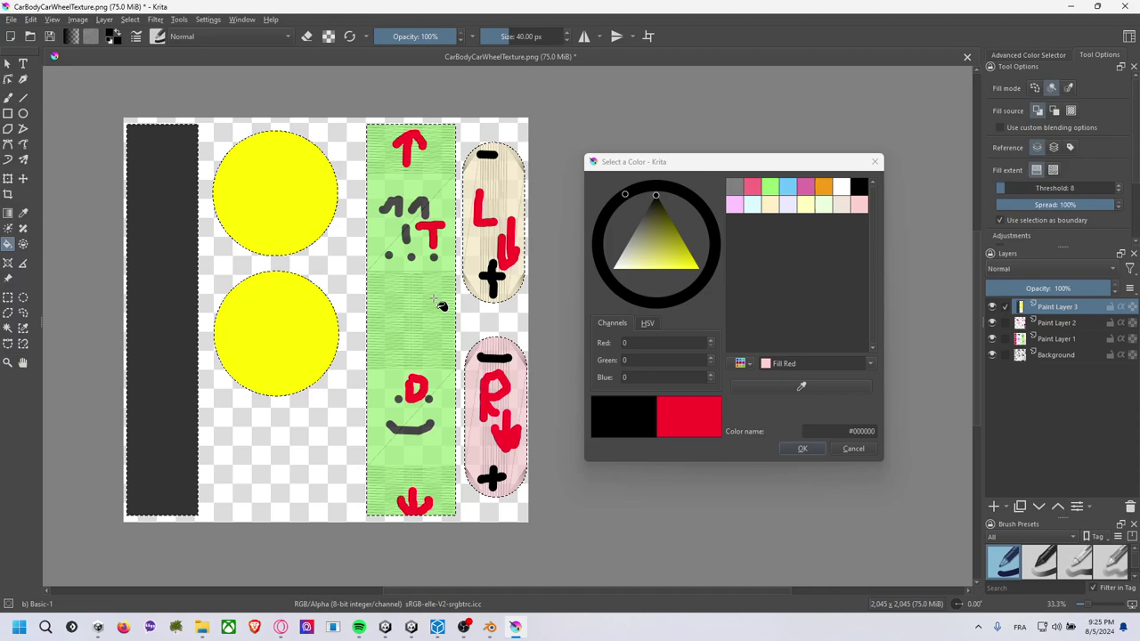
{"action": "left_click", "coordinate": [433, 298]}
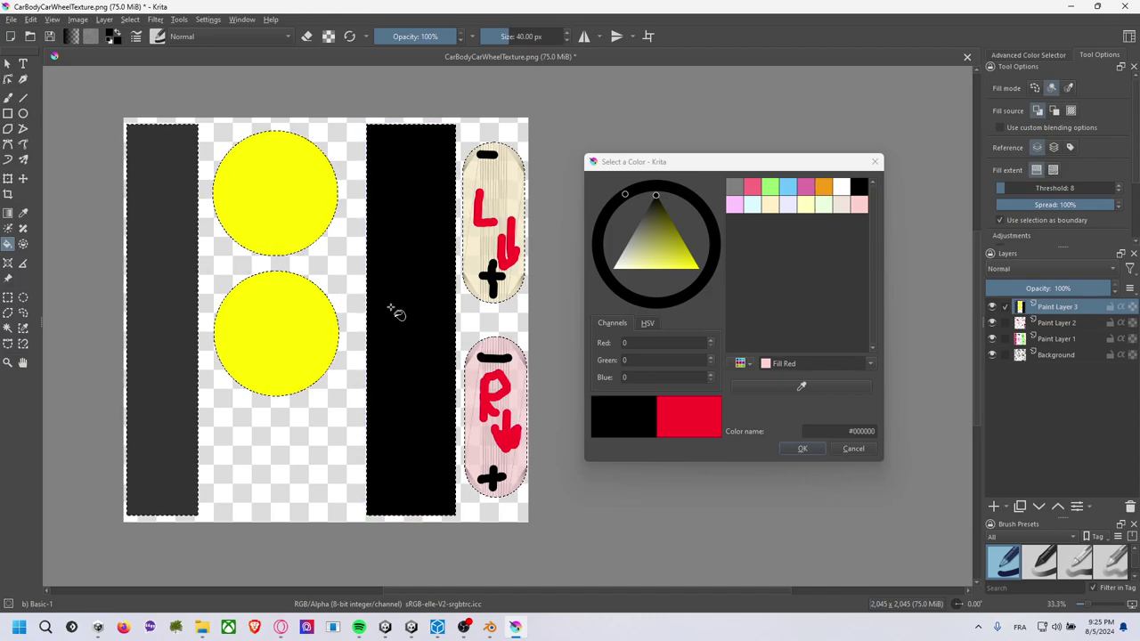
{"action": "key", "text": "ctrl+z"}
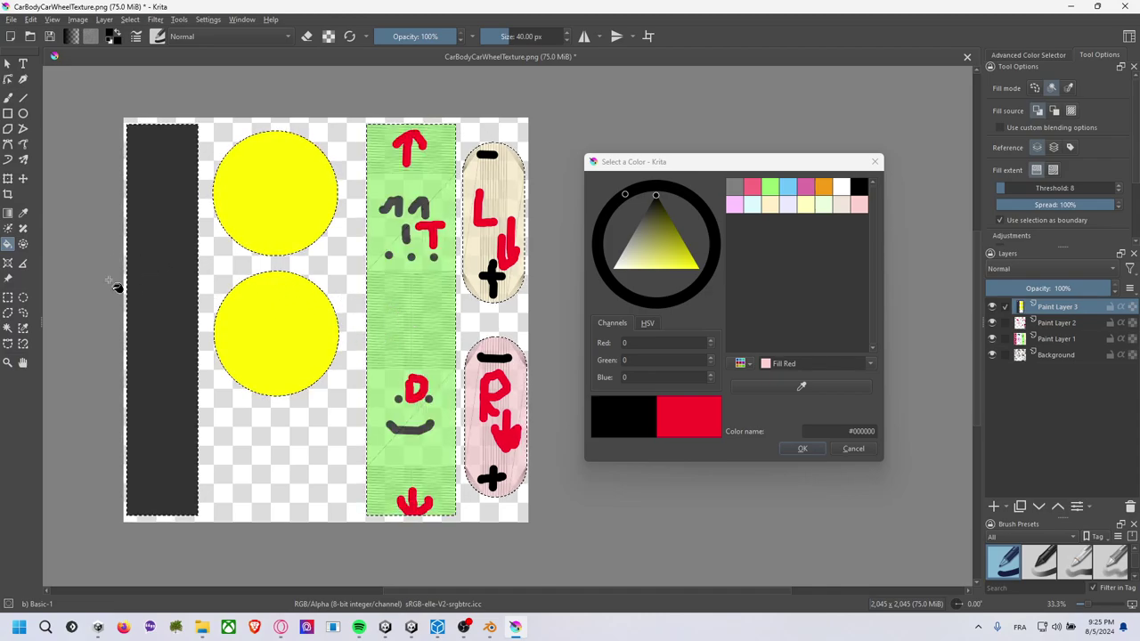
{"action": "left_click", "coordinate": [434, 295]}
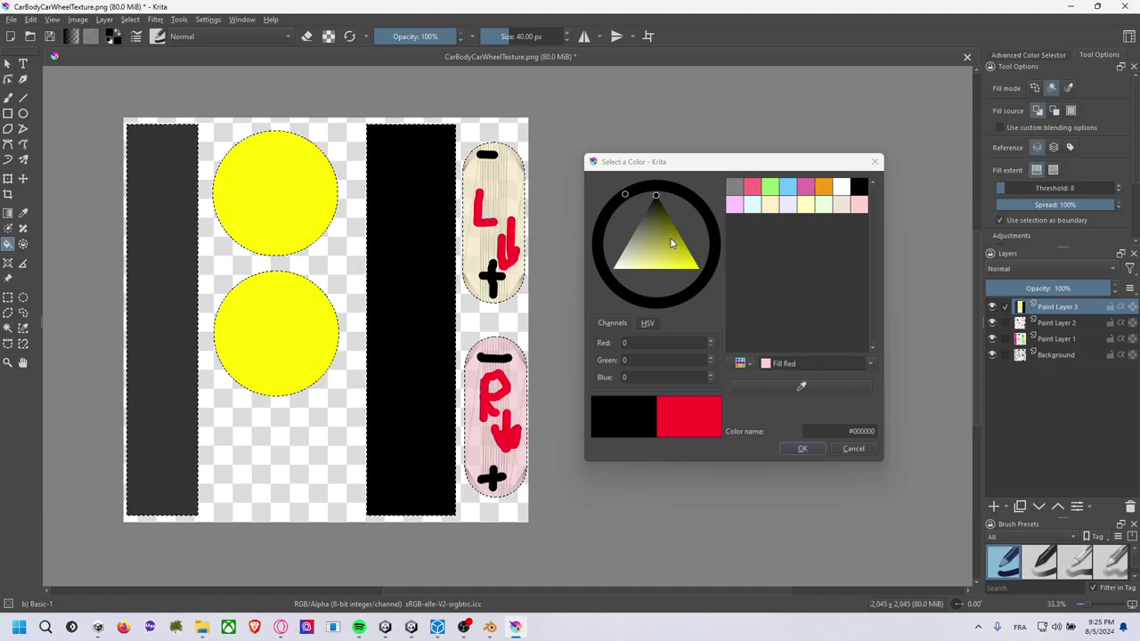
Fill both capsule shapes orange (#ffad00) and save the texture as PNG.
{"action": "left_click_drag", "start_coordinate": [673, 243], "coordinate": [696, 268]}
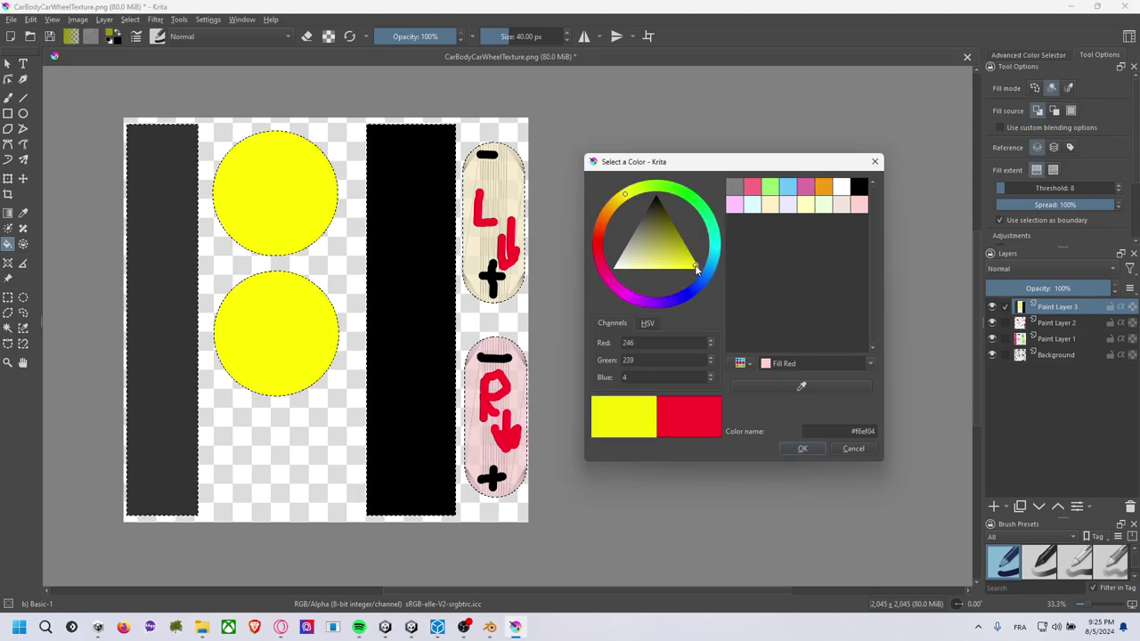
{"action": "left_click", "coordinate": [610, 207]}
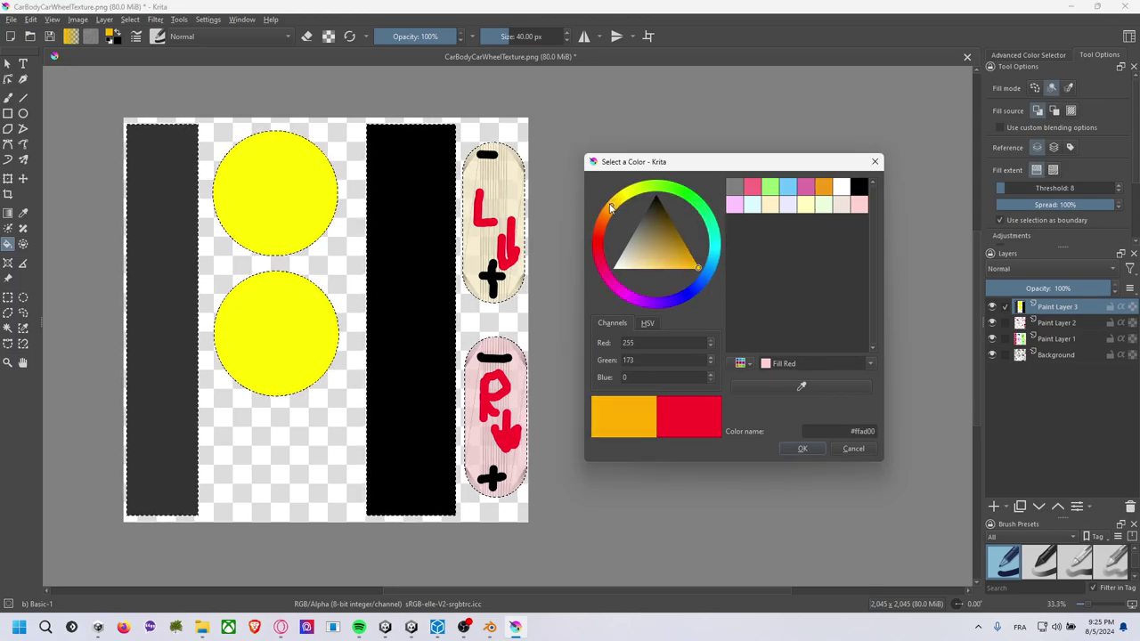
{"action": "left_click", "coordinate": [493, 222]}
{"action": "left_click", "coordinate": [496, 356]}
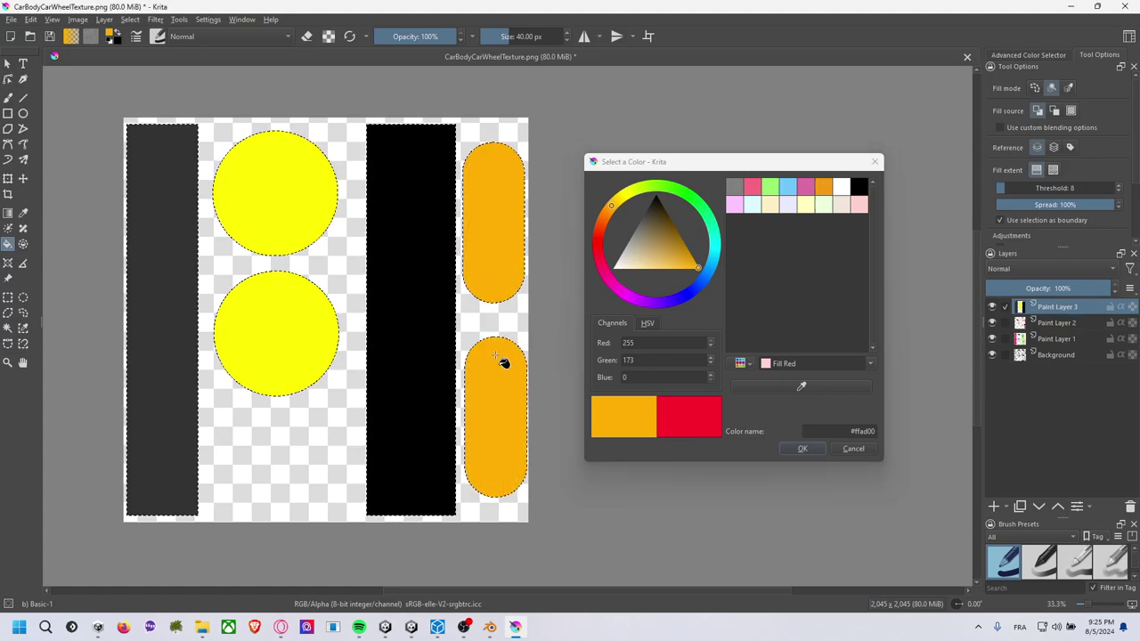
{"action": "key", "text": "ctrl+s"}
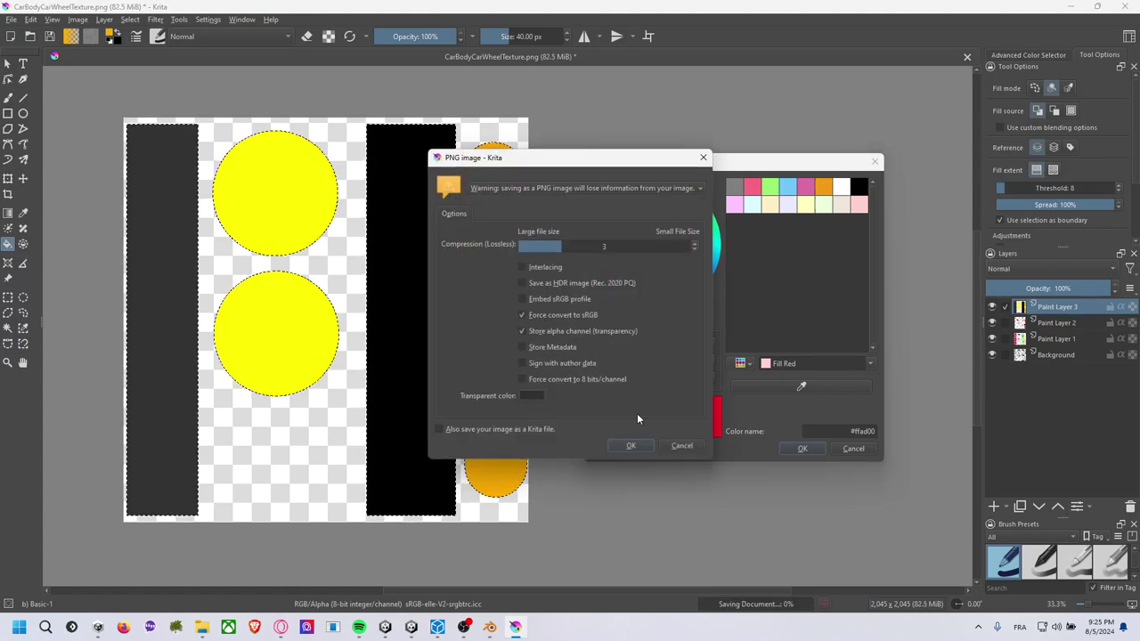
{"action": "left_click", "coordinate": [630, 446]}
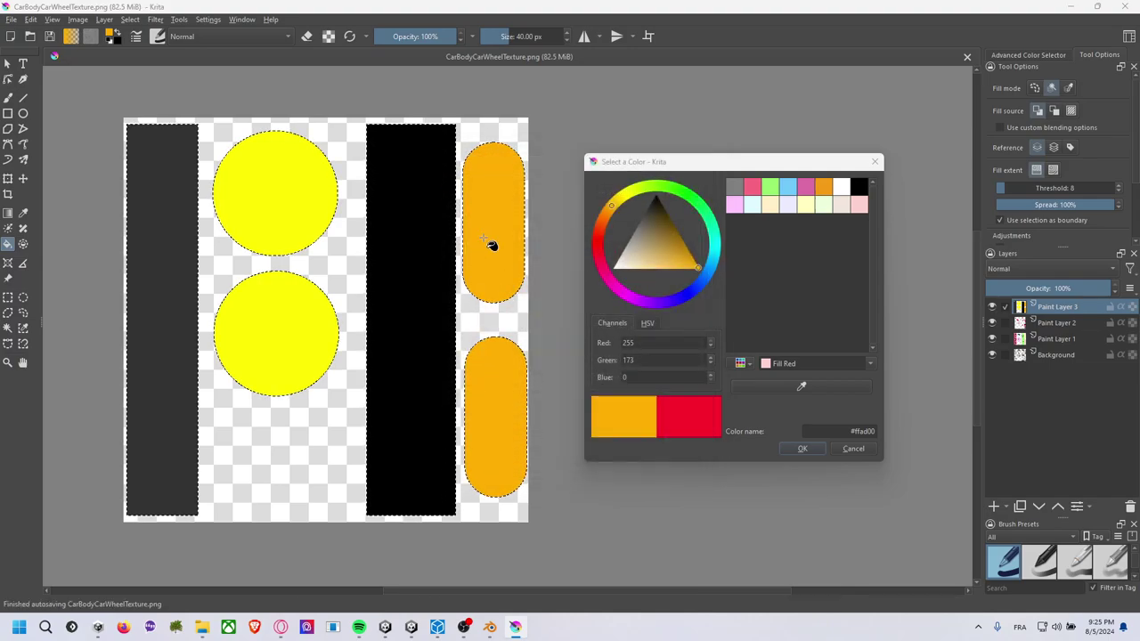
{"action": "key", "text": "alt+Tab"}
{"action": "key", "text": "alt+Tab"}
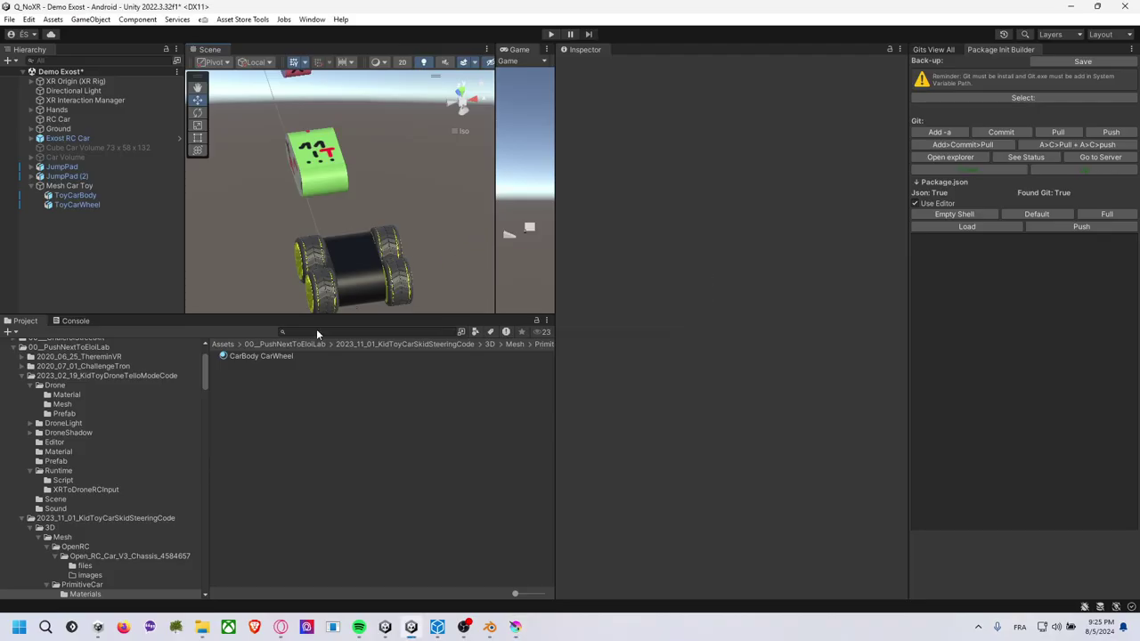
Duplicate Mesh Car Toy and move the copy to the right of the original.
{"action": "left_click", "coordinate": [318, 182]}
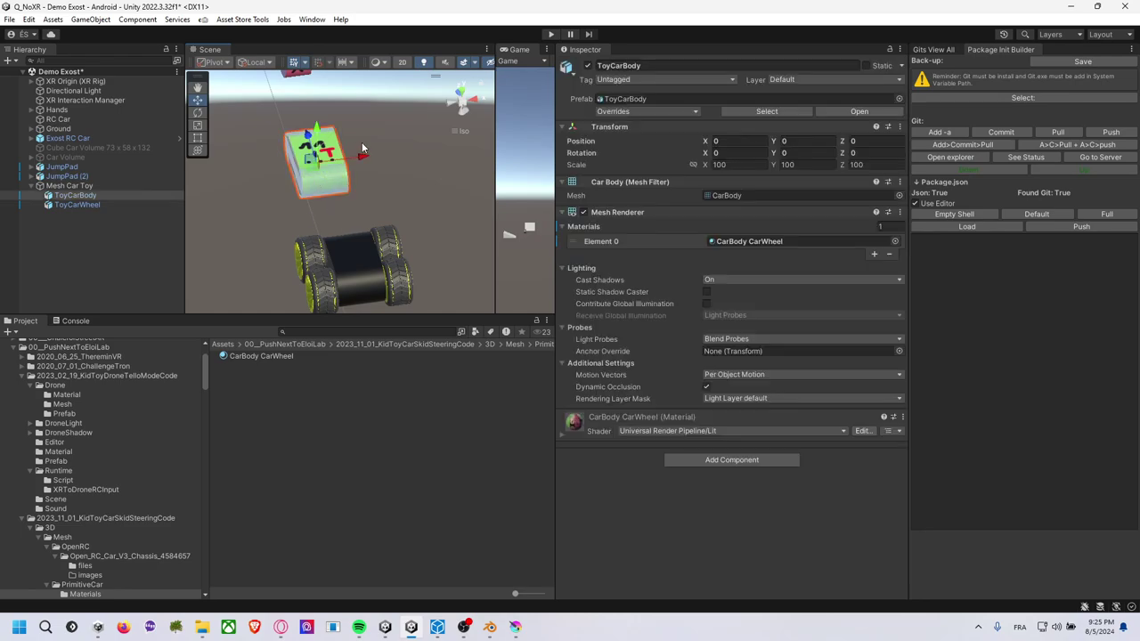
{"action": "middle_click_drag", "start_coordinate": [362, 141], "coordinate": [364, 220]}
{"action": "left_click", "coordinate": [291, 124], "text": "shift"}
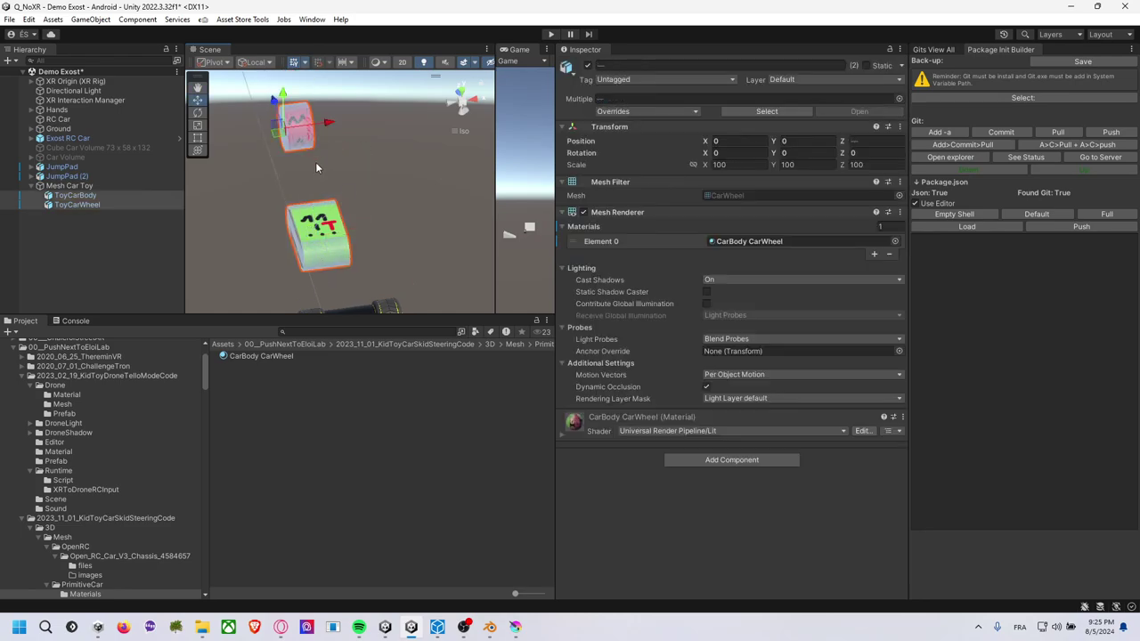
{"action": "key", "text": "ctrl+d"}
{"action": "left_click", "coordinate": [152, 185]}
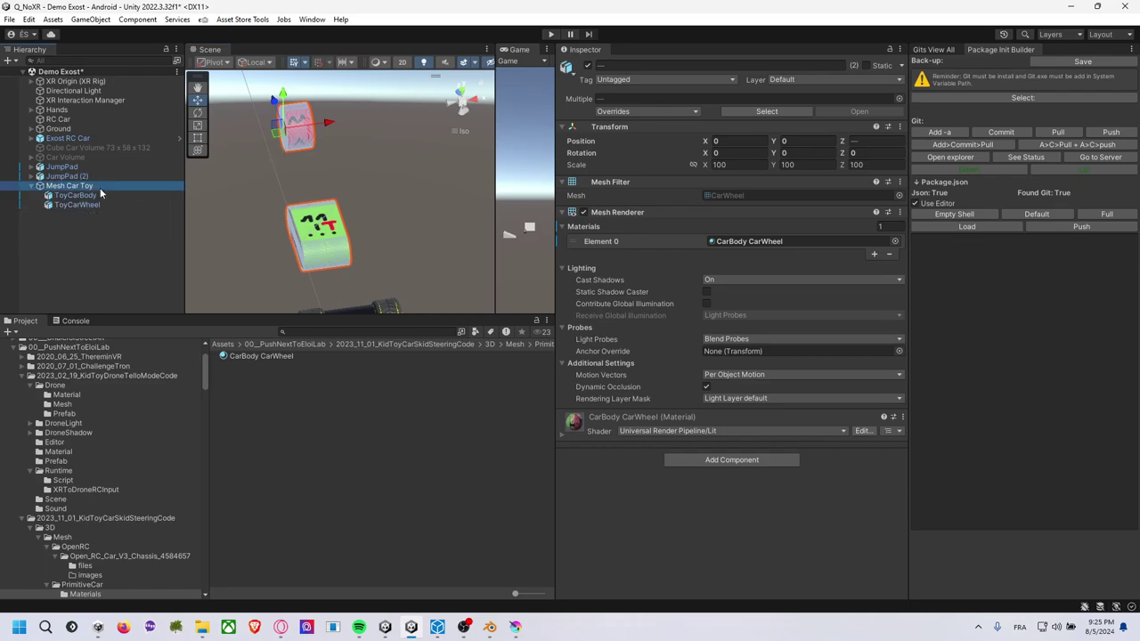
{"action": "key", "text": "ctrl+d"}
{"action": "left_click_drag", "start_coordinate": [363, 234], "coordinate": [430, 228]}
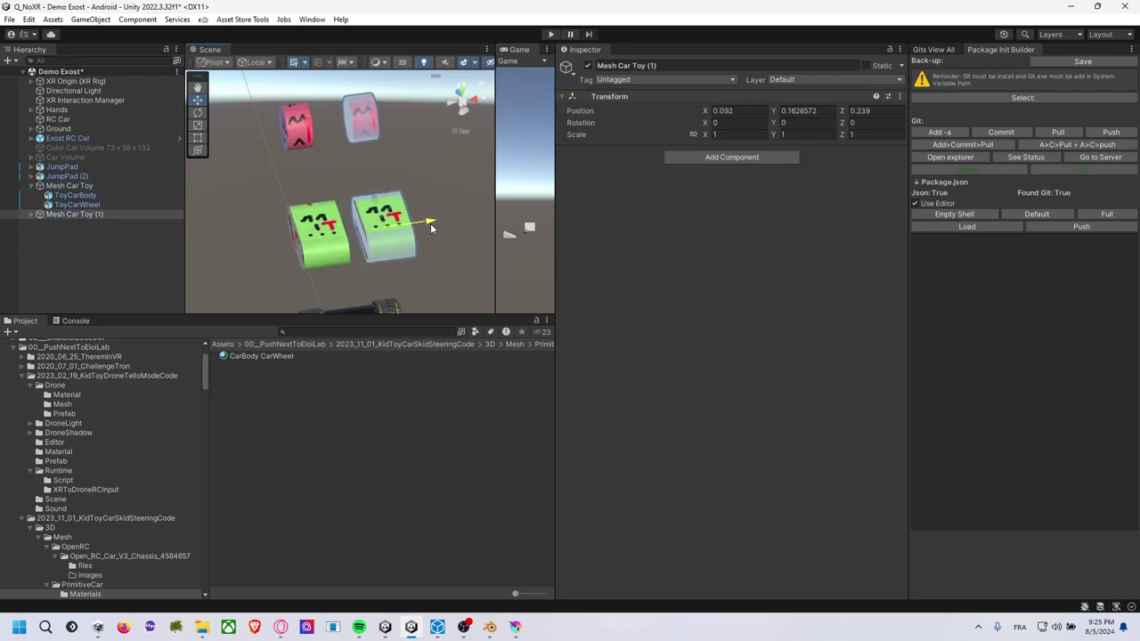
On the copy's ToyCarWheel, set CarBodyCarWheelTexture as the CarBody CarWheel material's Base Map.
{"action": "left_click", "coordinate": [33, 216]}
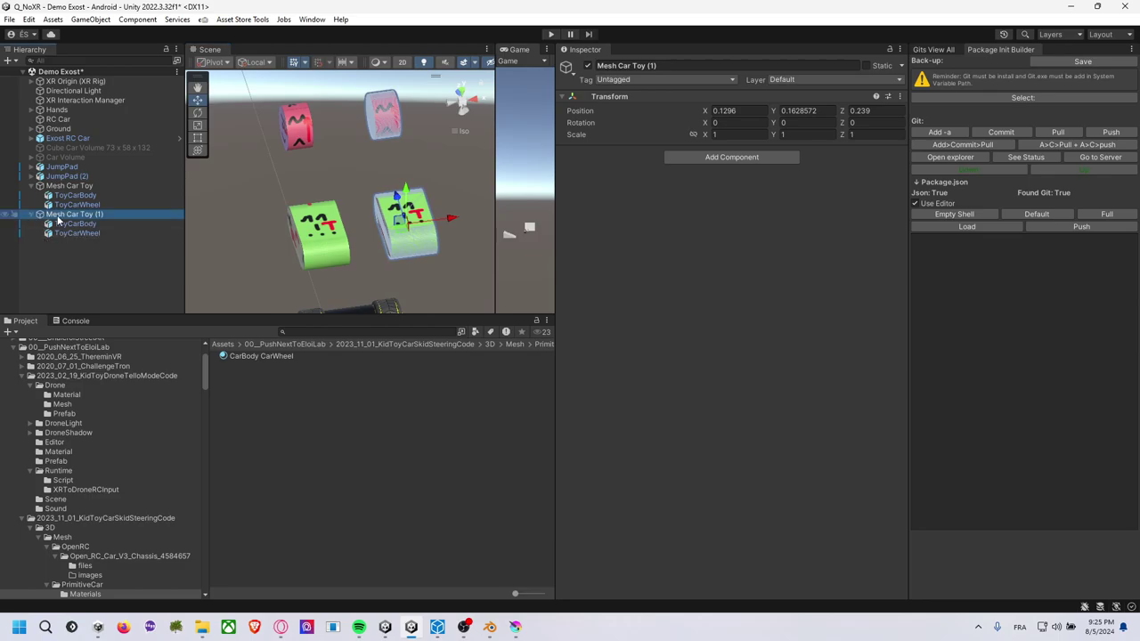
{"action": "left_click", "coordinate": [76, 232]}
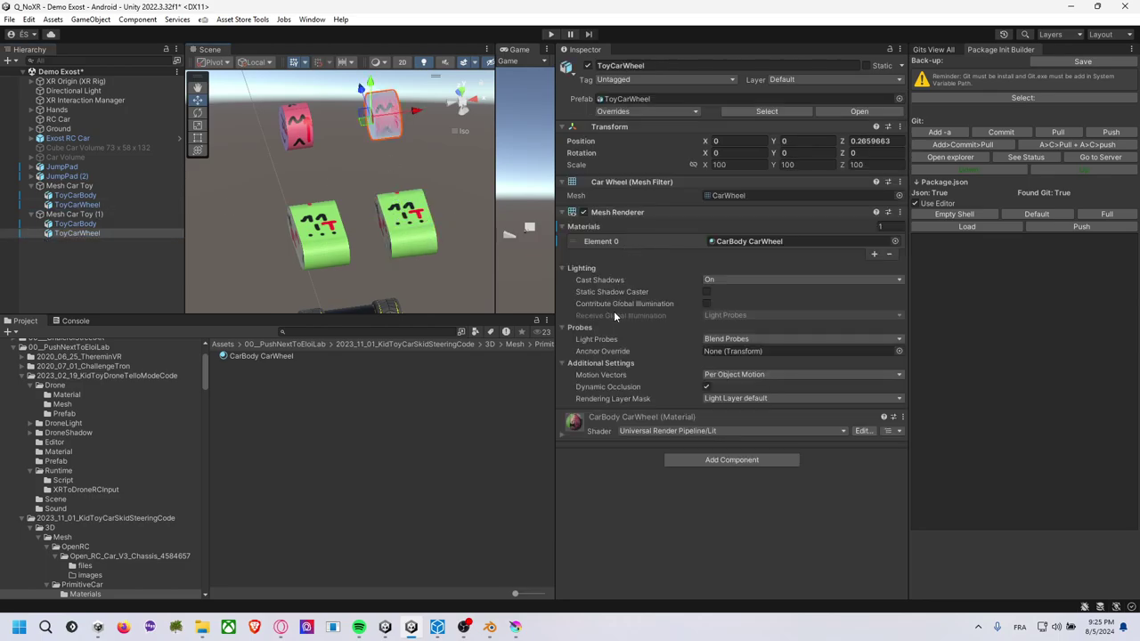
{"action": "left_click", "coordinate": [568, 435]}
{"action": "scroll", "coordinate": [619, 382], "scroll_direction": "down", "scroll_amount": 2}
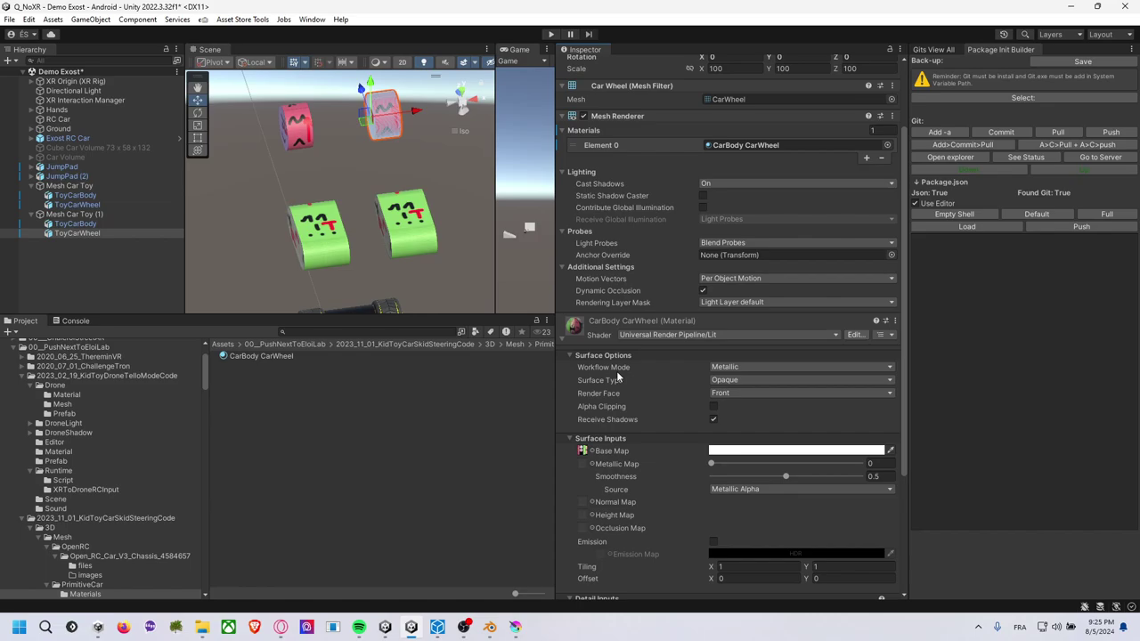
{"action": "left_click", "coordinate": [591, 451]}
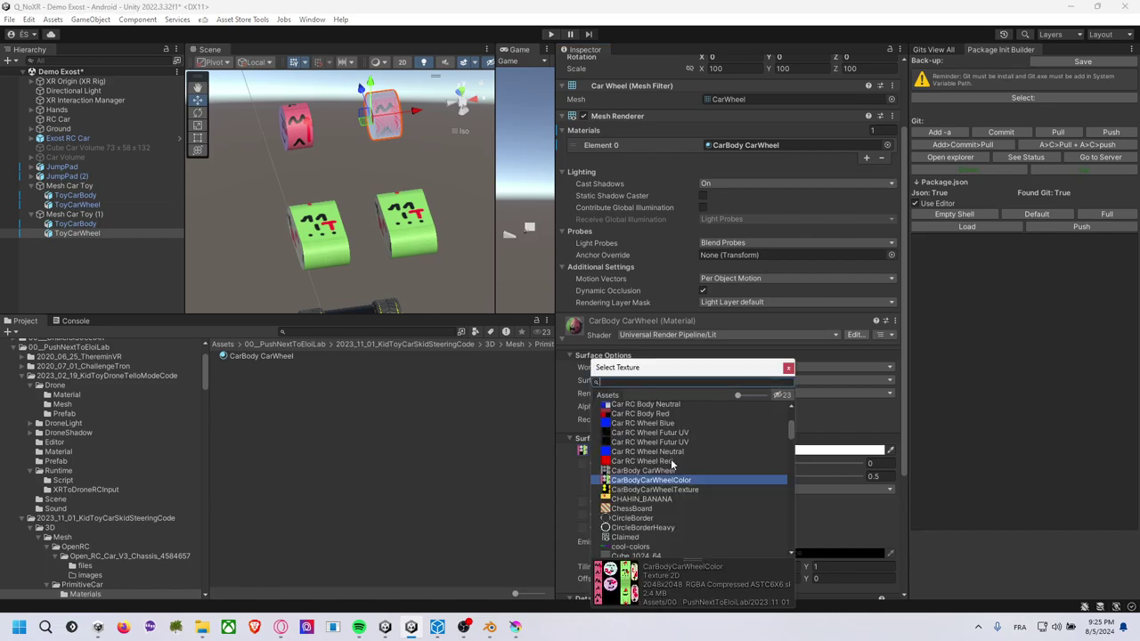
{"action": "left_click", "coordinate": [659, 490]}
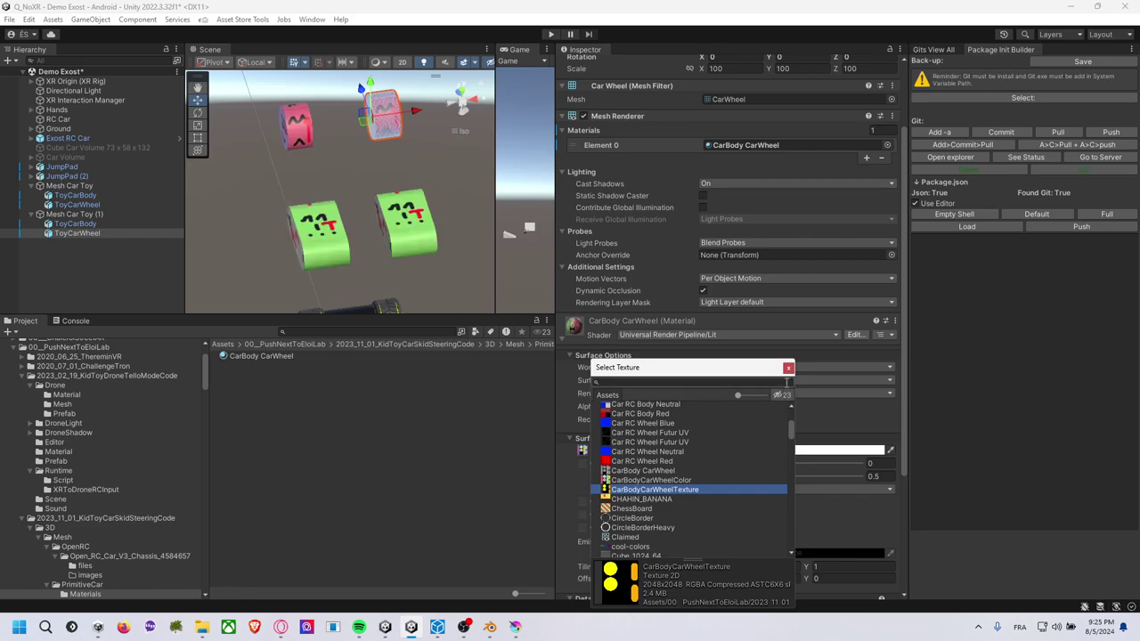
{"action": "left_click", "coordinate": [254, 375]}
{"action": "left_click", "coordinate": [261, 355]}
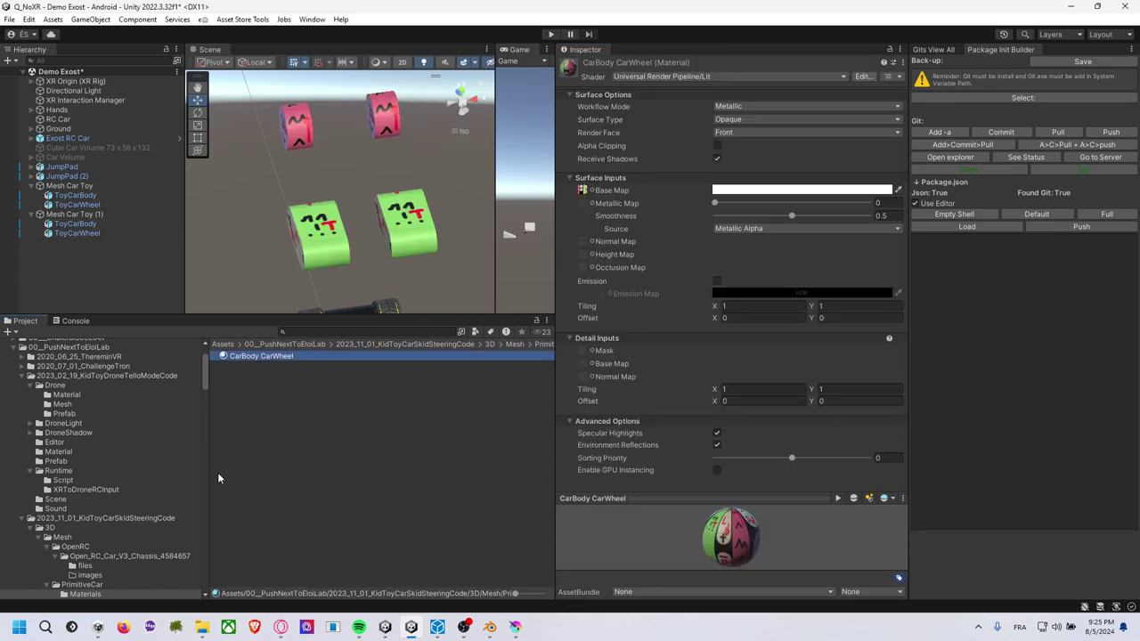
Duplicate the CarBody CarWheel material and name the copy CarBodyCarWheelTexture.
{"action": "key", "text": "ctrl+d"}
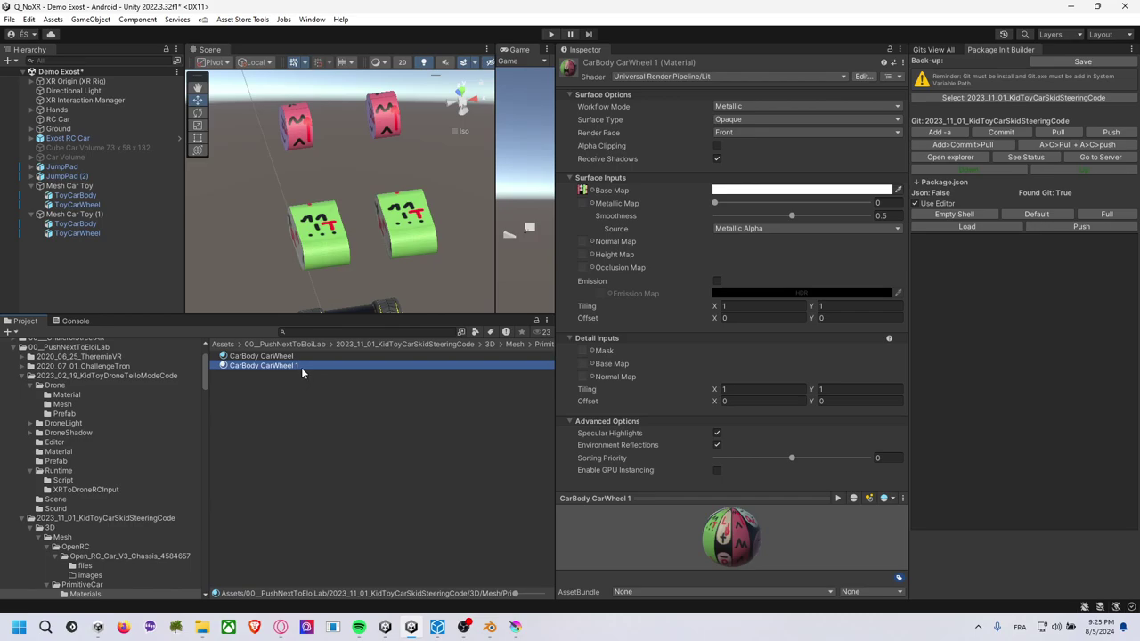
{"action": "left_click", "coordinate": [296, 365]}
{"action": "type", "text": "Texture"}
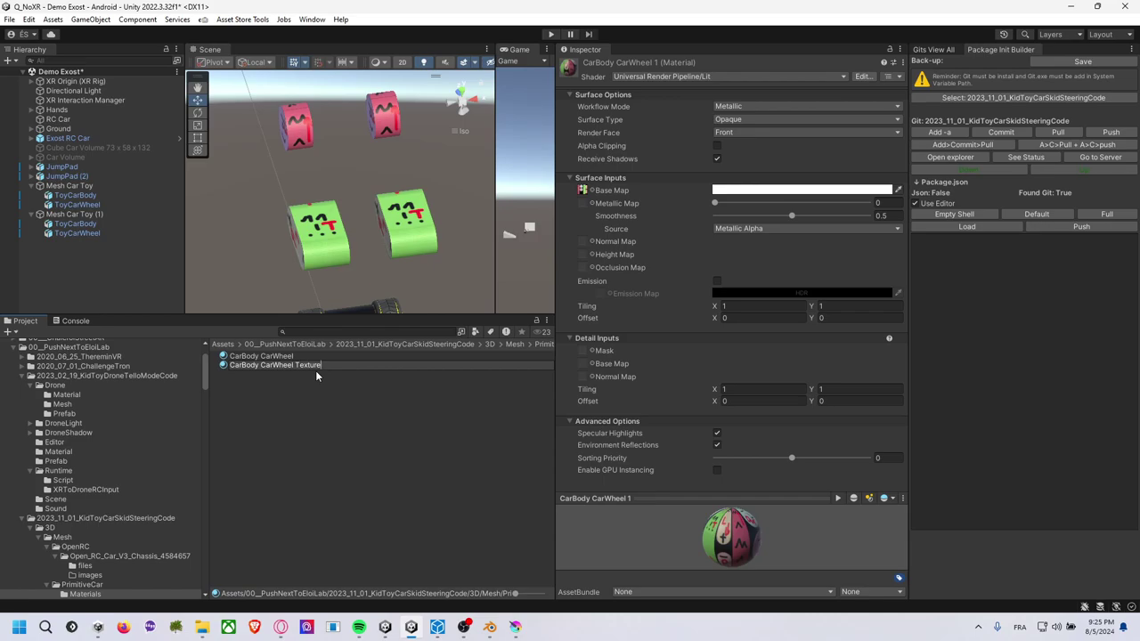
{"action": "key", "text": "BackSpace"}
{"action": "key", "text": "Return"}
Rename the original CarBody CarWheel material to Mat_CarColor.
{"action": "left_click", "coordinate": [309, 357]}
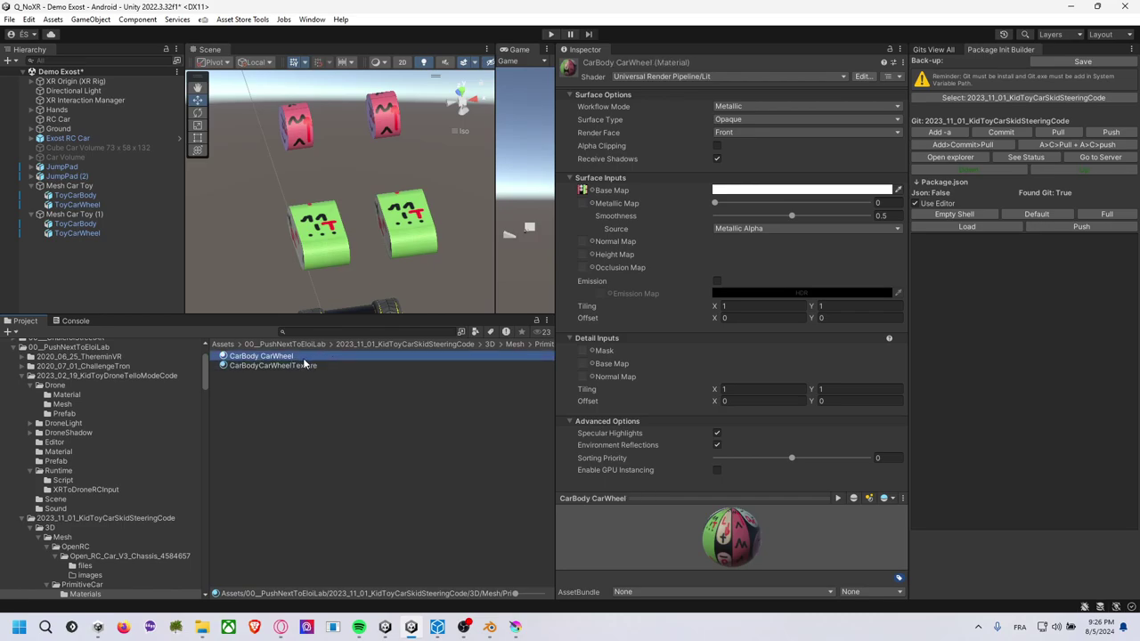
{"action": "left_click", "coordinate": [303, 360]}
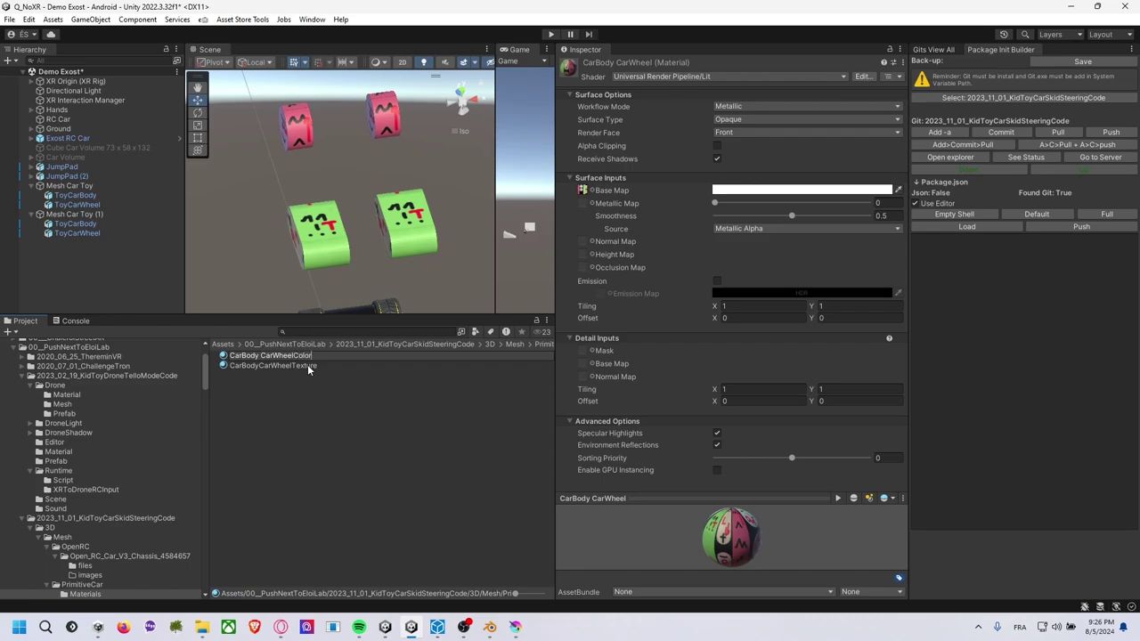
{"action": "key", "text": "BackSpace"}
{"action": "key", "text": "shift+Right"}
{"action": "key", "text": "shift+Right"}
{"action": "key", "text": "shift+Right"}
{"action": "key", "text": "shift+Right"}
{"action": "key", "text": "shift+Right"}
{"action": "key", "text": "shift+Right"}
{"action": "key", "text": "BackSpace"}
{"action": "key", "text": "BackSpace"}
{"action": "key", "text": "BackSpace"}
{"action": "key", "text": "BackSpace"}
{"action": "key", "text": "BackSpace"}
{"action": "key", "text": "Home"}
{"action": "type", "text": "Mat_"}
{"action": "key", "text": "Return"}
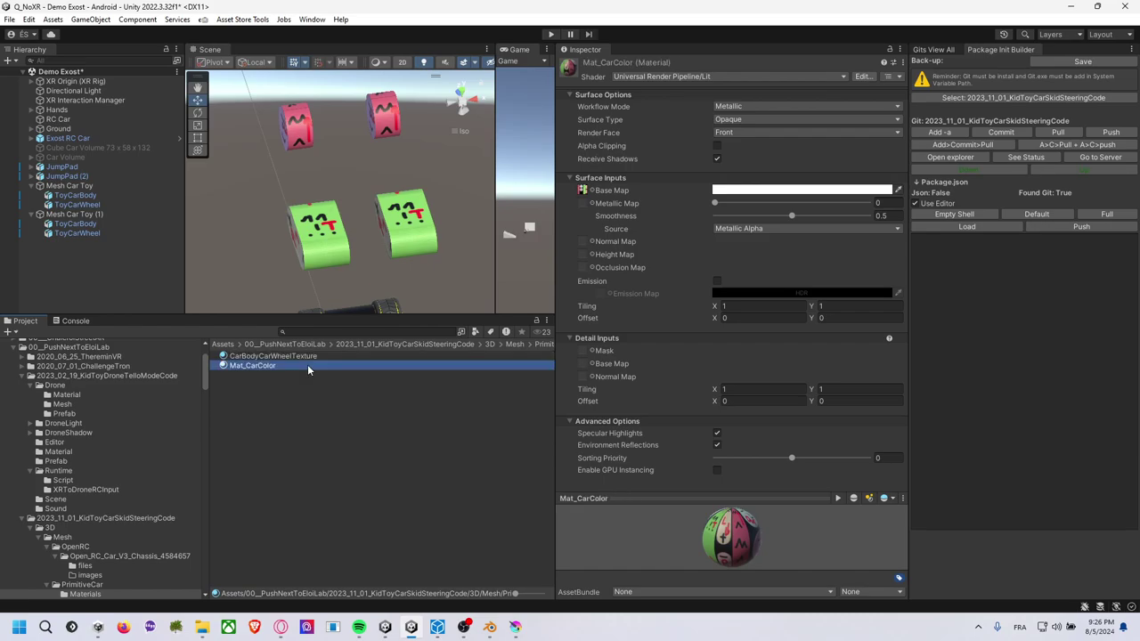
Rename CarBodyCarWheelTexture to Mat_CarTexture.
{"action": "left_click", "coordinate": [303, 359]}
{"action": "left_click", "coordinate": [297, 358]}
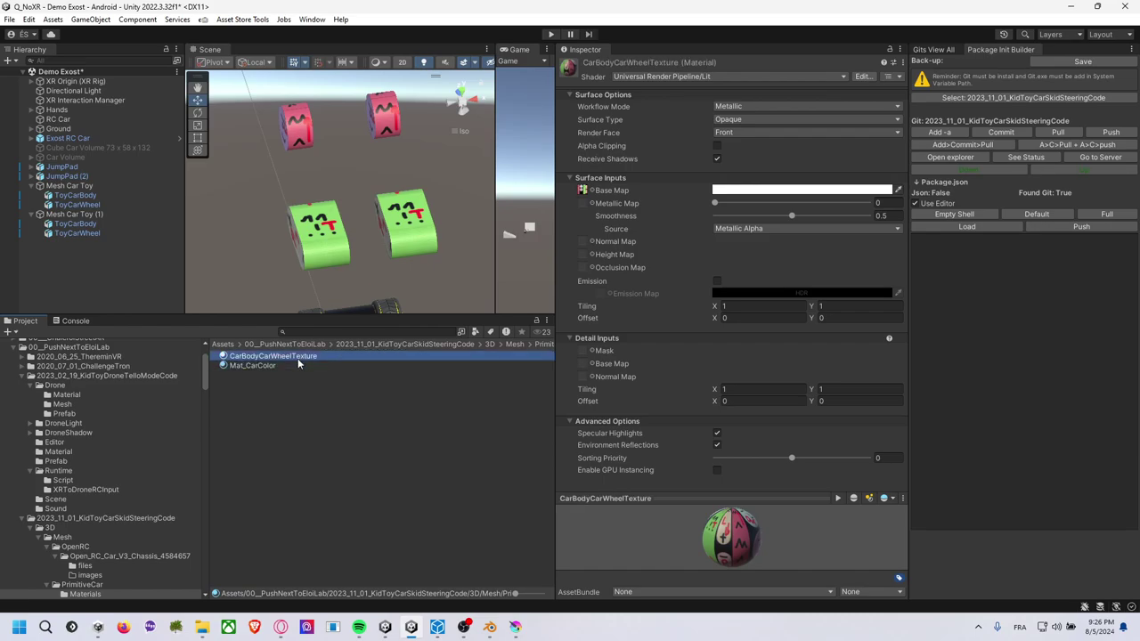
{"action": "key", "text": "Home"}
{"action": "type", "text": "Mat_"}
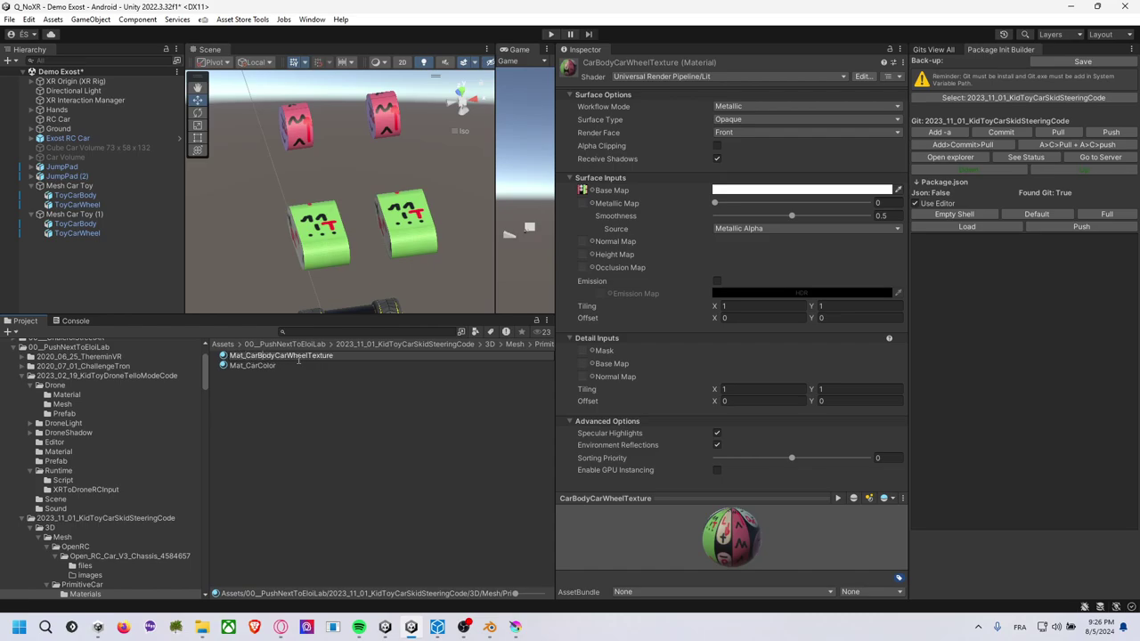
{"action": "key", "text": "shift+Right"}
{"action": "key", "text": "shift+Right"}
{"action": "key", "text": "shift+Right"}
{"action": "key", "text": "BackSpace"}
{"action": "key", "text": "Return"}
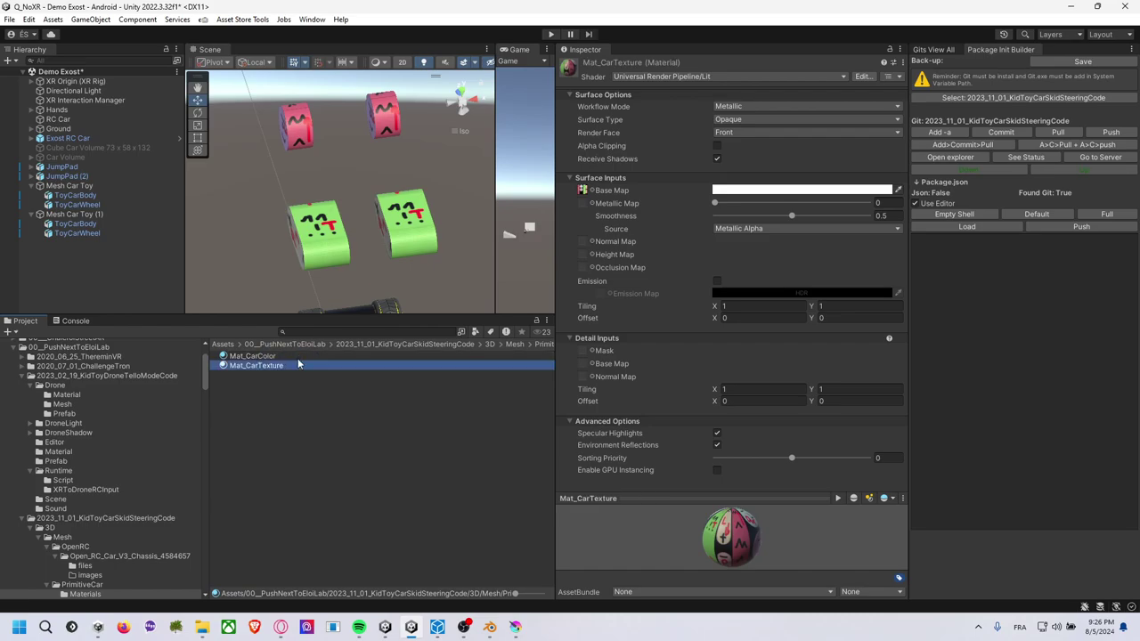
Assign Mat_CarTexture to the second car's body and wheel, with CarBodyCarWheelTexture as Base Map.
{"action": "left_click", "coordinate": [409, 230]}
{"action": "left_click", "coordinate": [112, 231], "text": "ctrl"}
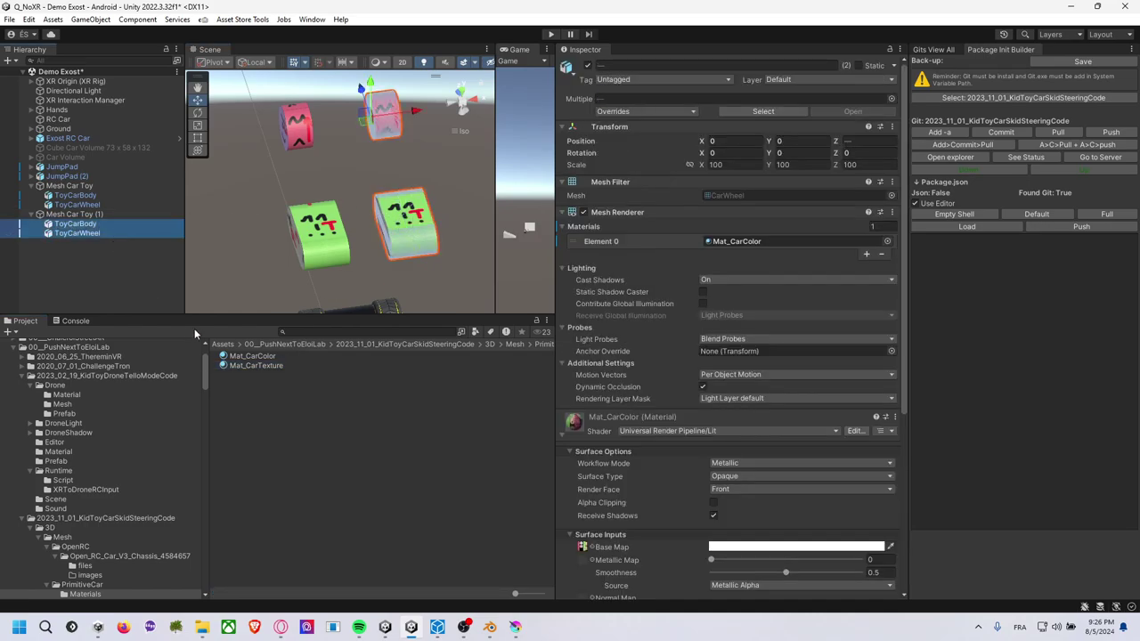
{"action": "left_click_drag", "start_coordinate": [252, 365], "coordinate": [784, 242]}
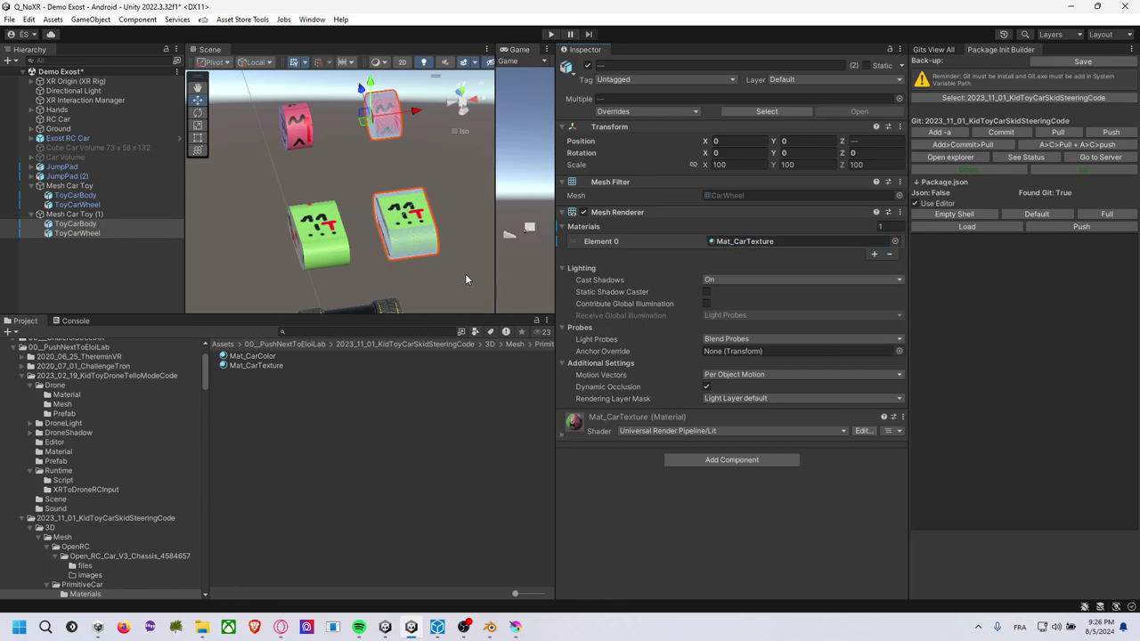
{"action": "double_click", "coordinate": [751, 241]}
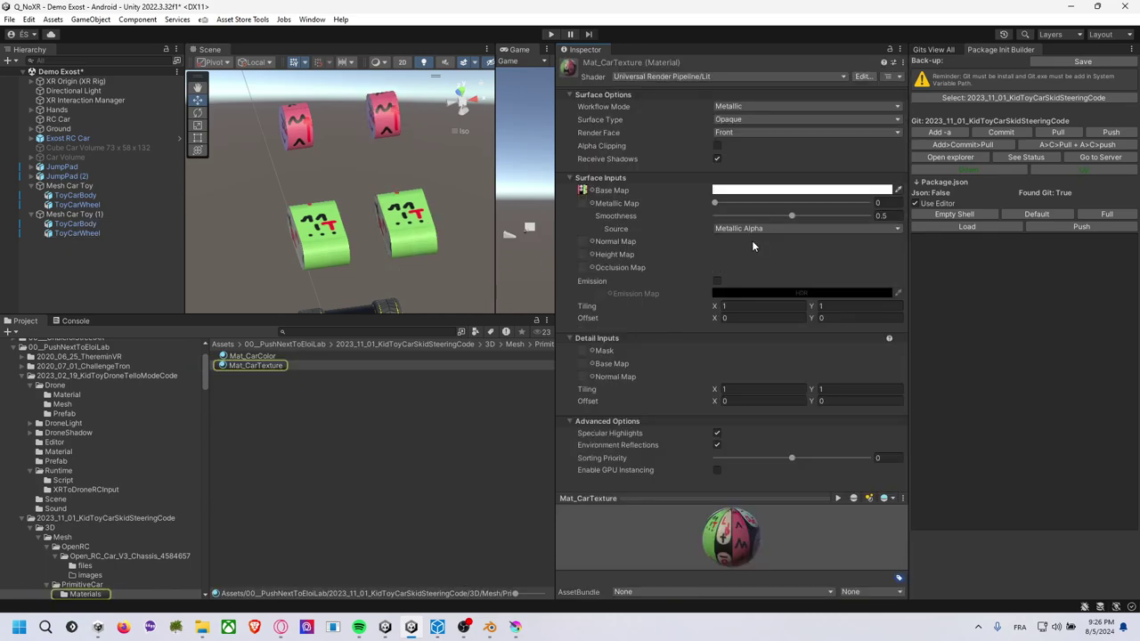
{"action": "left_click", "coordinate": [595, 198]}
{"action": "left_click", "coordinate": [642, 307]}
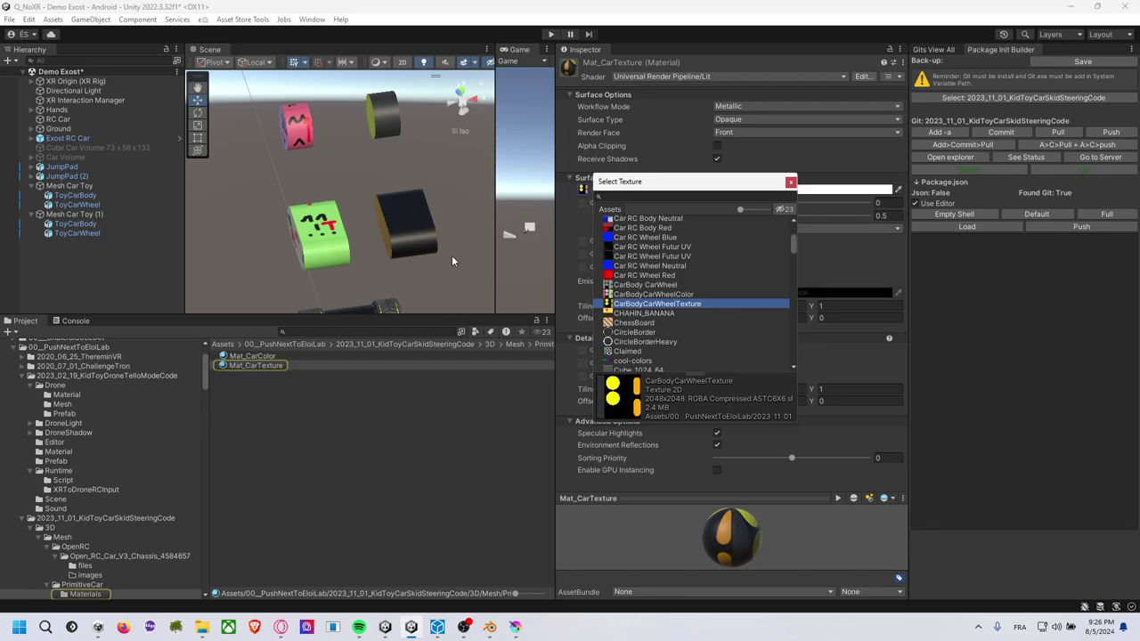
{"action": "left_click", "coordinate": [424, 181]}
Orbit around the toy cars to inspect the new texture, then return to Krita.
{"action": "mouse_move", "coordinate": [423, 181]}
{"action": "left_mouse_down", "text": "alt"}
{"action": "mouse_move", "coordinate": [212, 169]}
{"action": "mouse_move", "coordinate": [408, 231]}
{"action": "mouse_move", "coordinate": [331, 228]}
{"action": "mouse_move", "coordinate": [334, 242]}
{"action": "left_mouse_up", "text": "alt"}
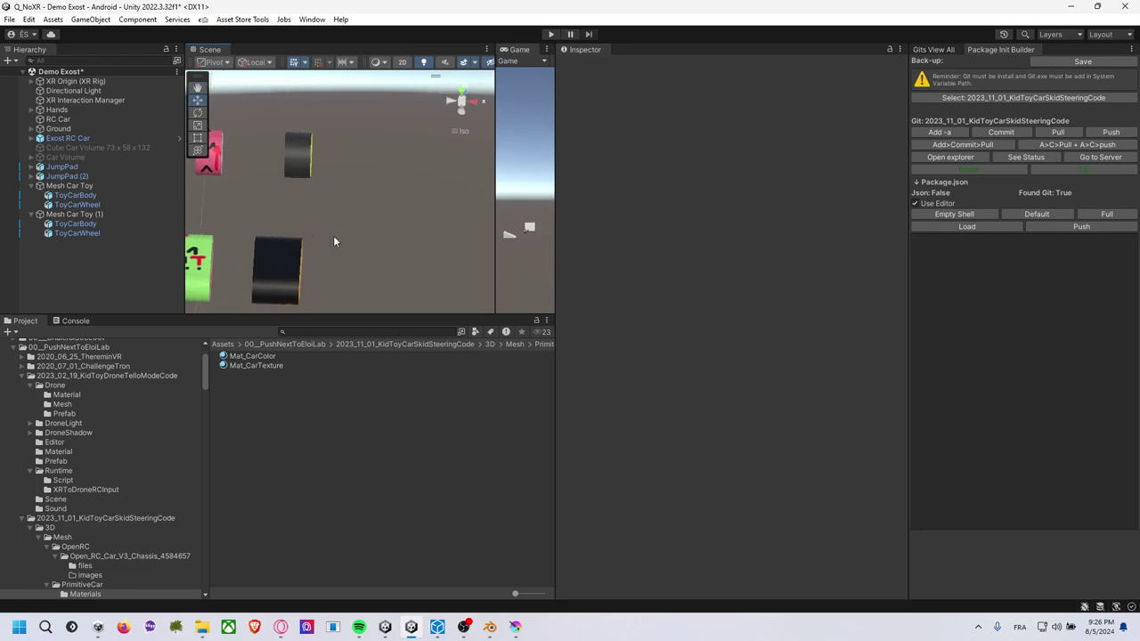
{"action": "middle_click_drag", "start_coordinate": [333, 240], "coordinate": [397, 236]}
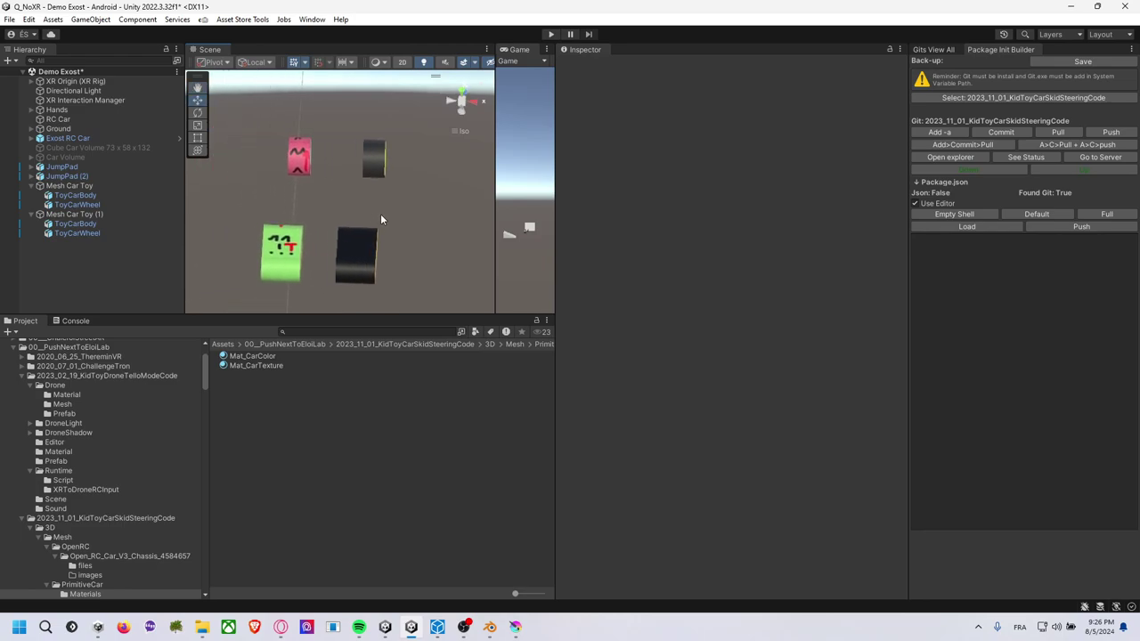
{"action": "left_click_drag", "start_coordinate": [380, 214], "coordinate": [447, 208], "text": "alt"}
{"action": "left_click_drag", "start_coordinate": [318, 166], "coordinate": [347, 203], "text": "alt"}
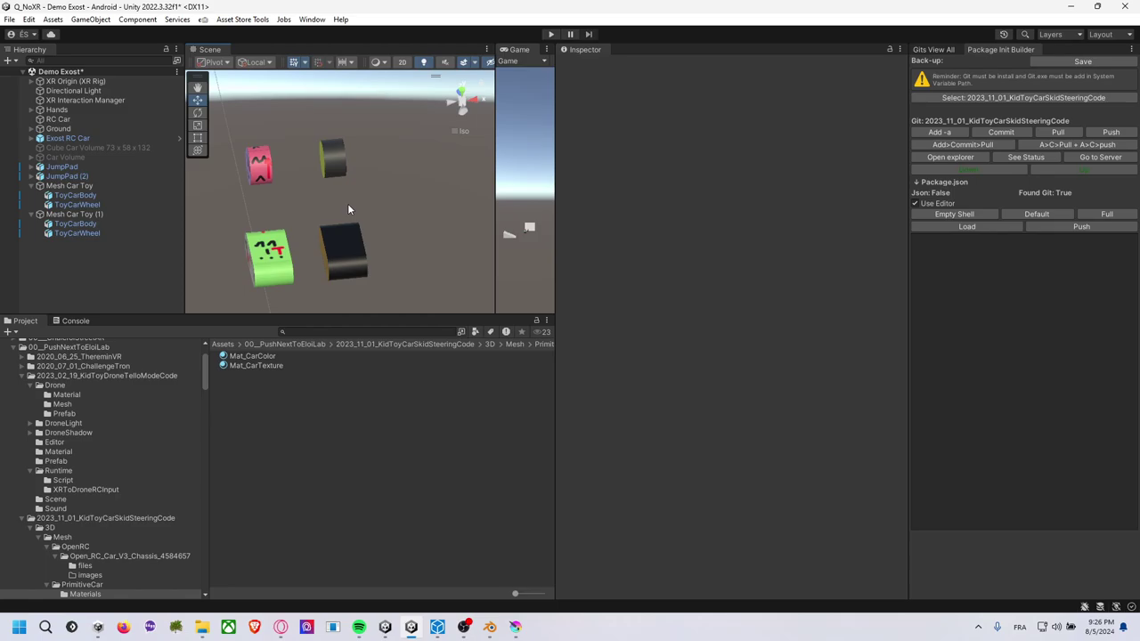
{"action": "key", "text": "alt+Tab"}
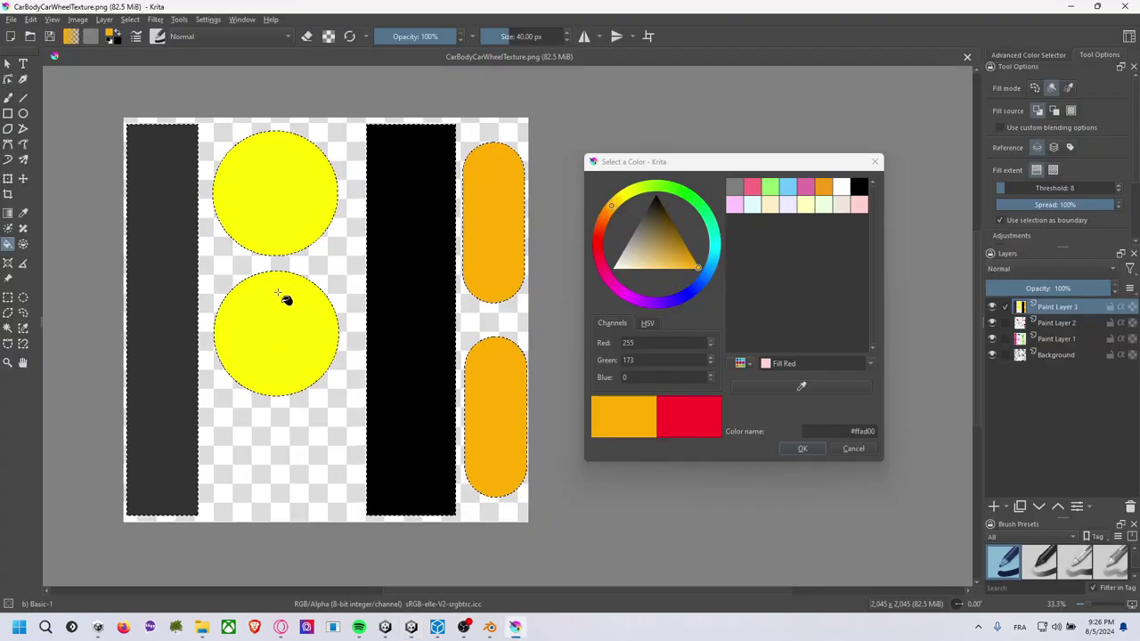
Fill the lower circle with sampled black, save the PNG, and check the wheels in Unity.
{"action": "key", "text": "alt+Tab"}
{"action": "left_click_drag", "start_coordinate": [272, 229], "coordinate": [405, 249], "text": "alt"}
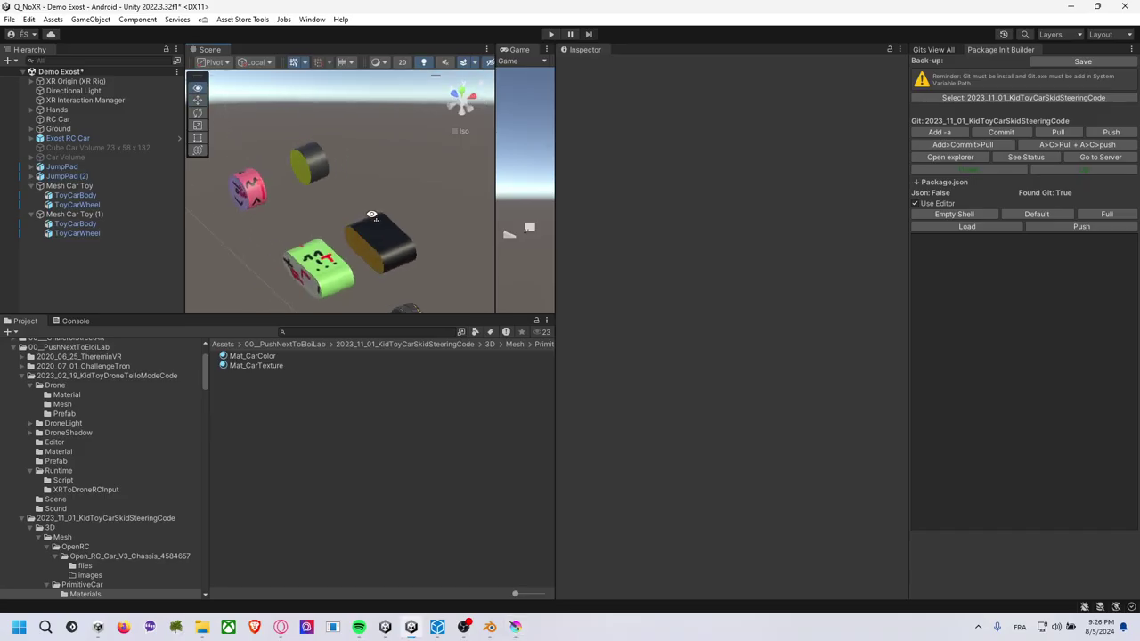
{"action": "key", "text": "alt+Tab"}
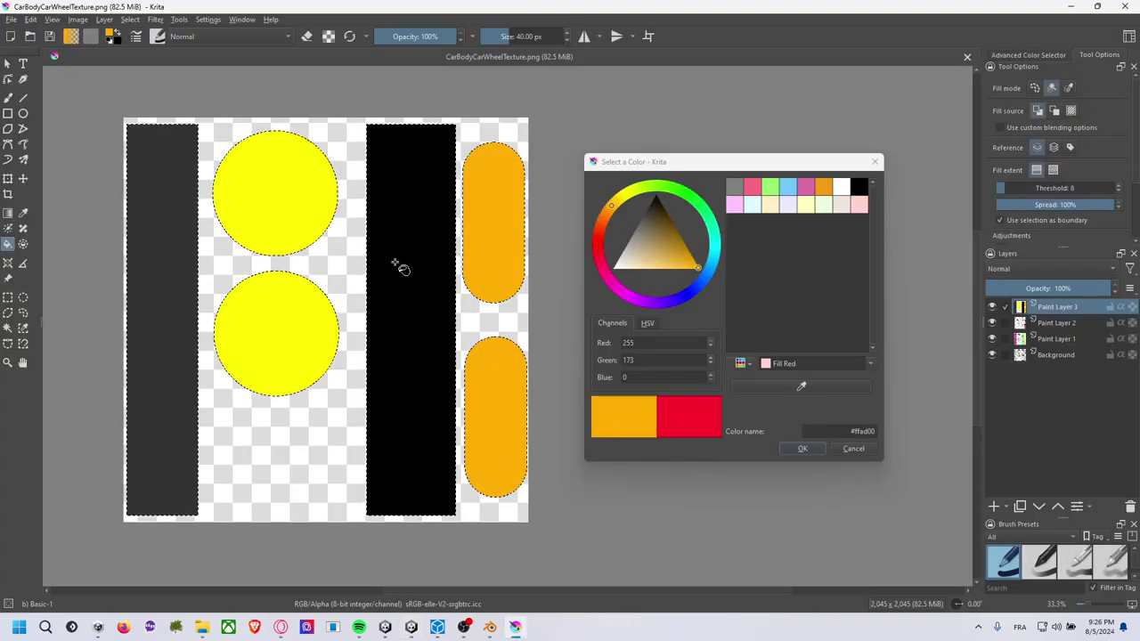
{"action": "left_click", "coordinate": [401, 254]}
{"action": "left_click", "coordinate": [322, 313]}
{"action": "key", "text": "ctrl+s"}
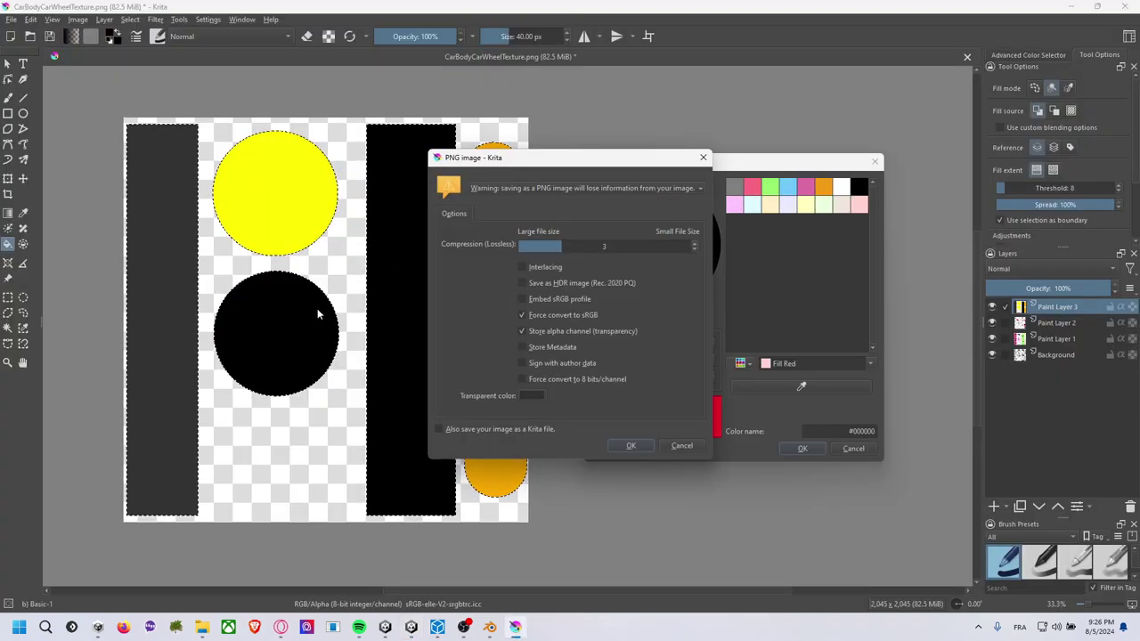
{"action": "key", "text": "alt+Tab"}
{"action": "key", "text": "alt+Tab"}
{"action": "left_click", "coordinate": [648, 447]}
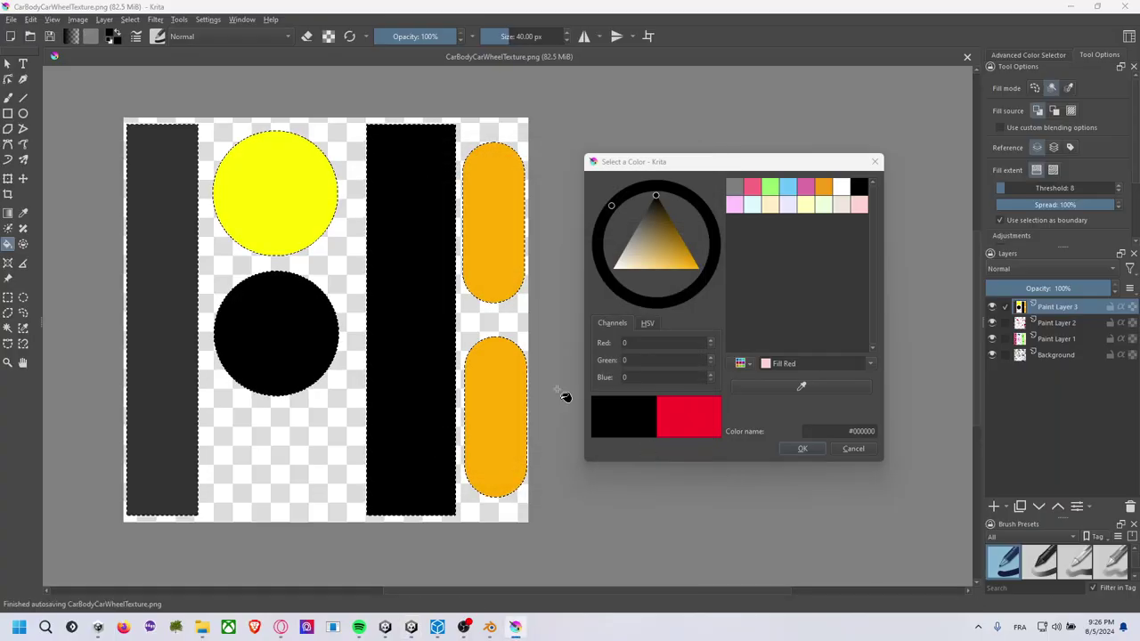
{"action": "key", "text": "alt+Tab"}
{"action": "mouse_move", "coordinate": [404, 218]}
{"action": "left_mouse_down", "text": "alt"}
{"action": "mouse_move", "coordinate": [528, 222]}
{"action": "mouse_move", "coordinate": [385, 201]}
{"action": "left_mouse_up", "text": "alt"}
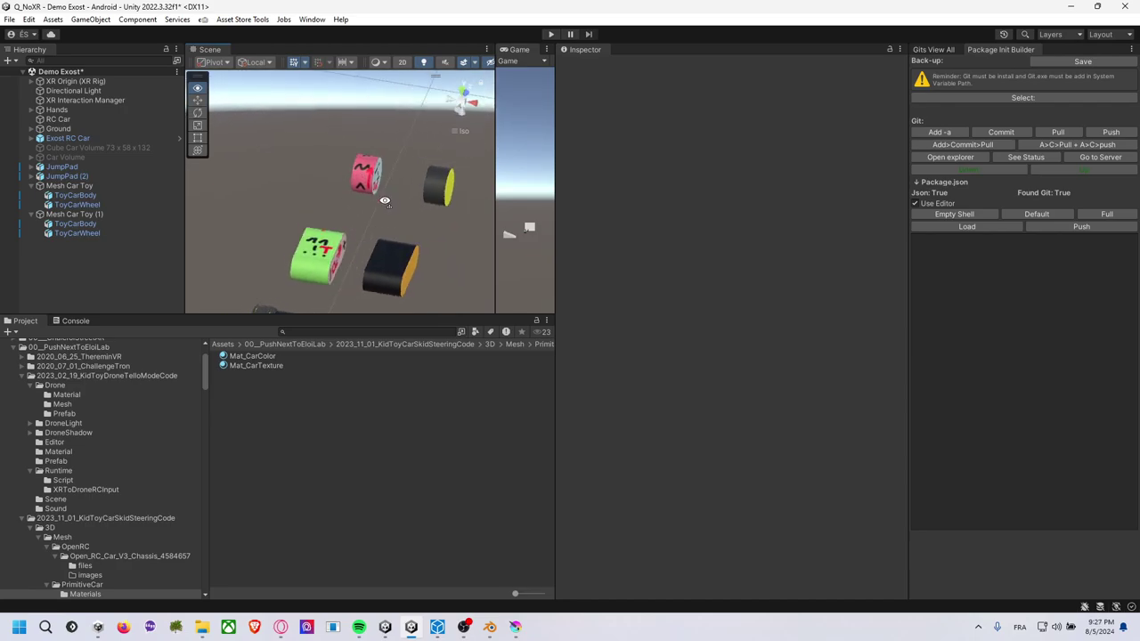
Refill the lower circle dark grey #323232, re-save the PNG, and check the wheel caps.
{"action": "key", "text": "alt+Tab"}
{"action": "left_click", "coordinate": [185, 268], "text": "ctrl"}
{"action": "left_click", "coordinate": [278, 334]}
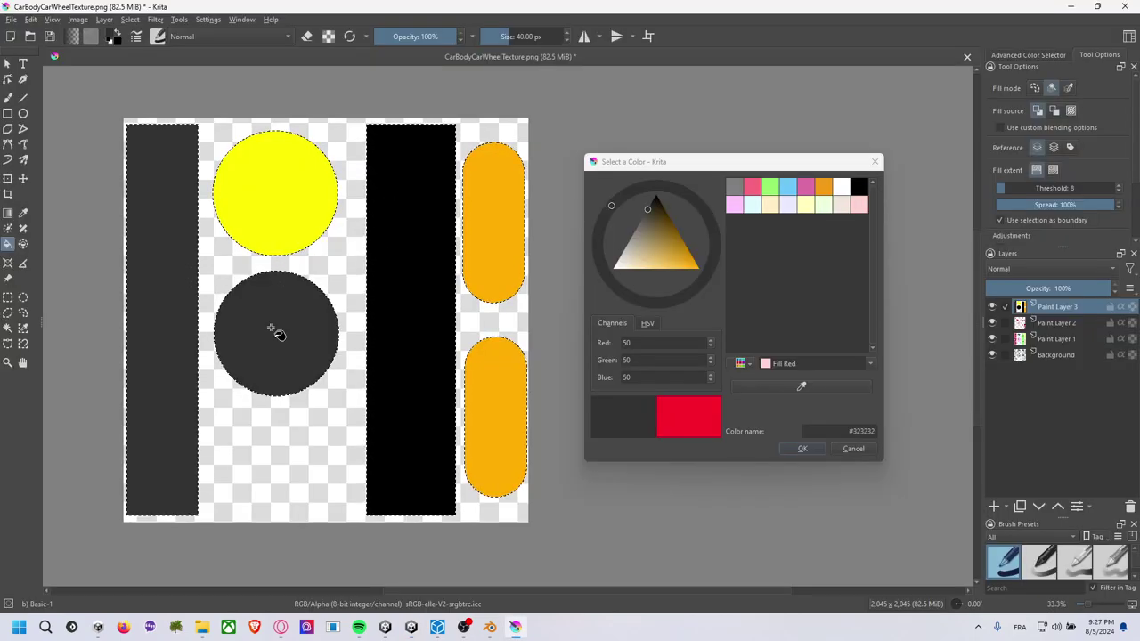
{"action": "key", "text": "ctrl+s"}
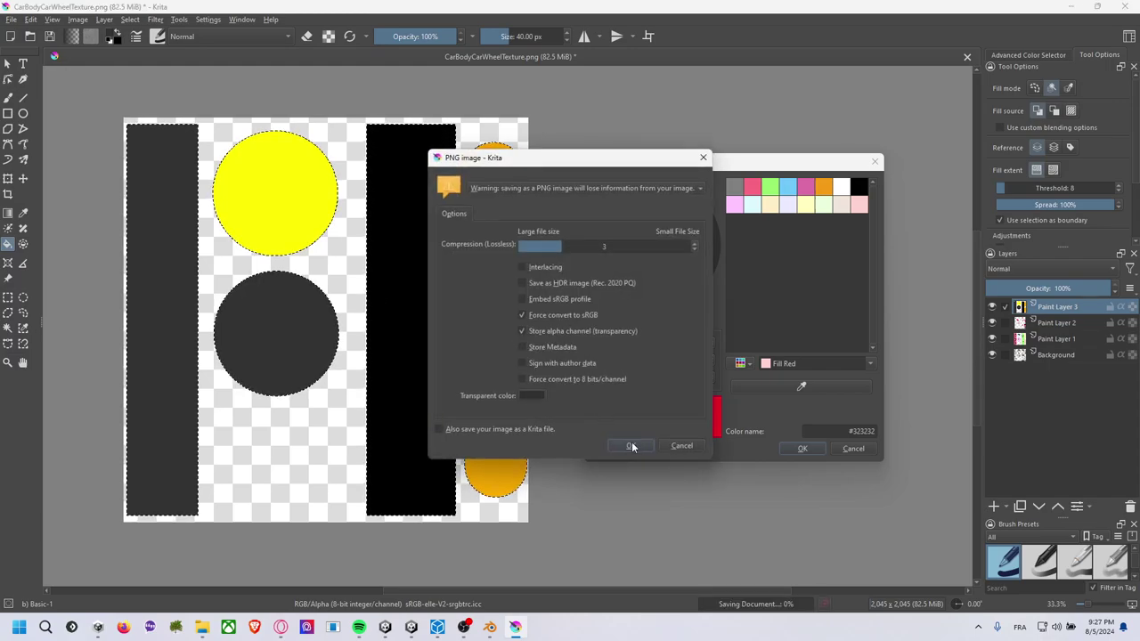
{"action": "left_click", "coordinate": [631, 446]}
{"action": "key", "text": "alt+Tab"}
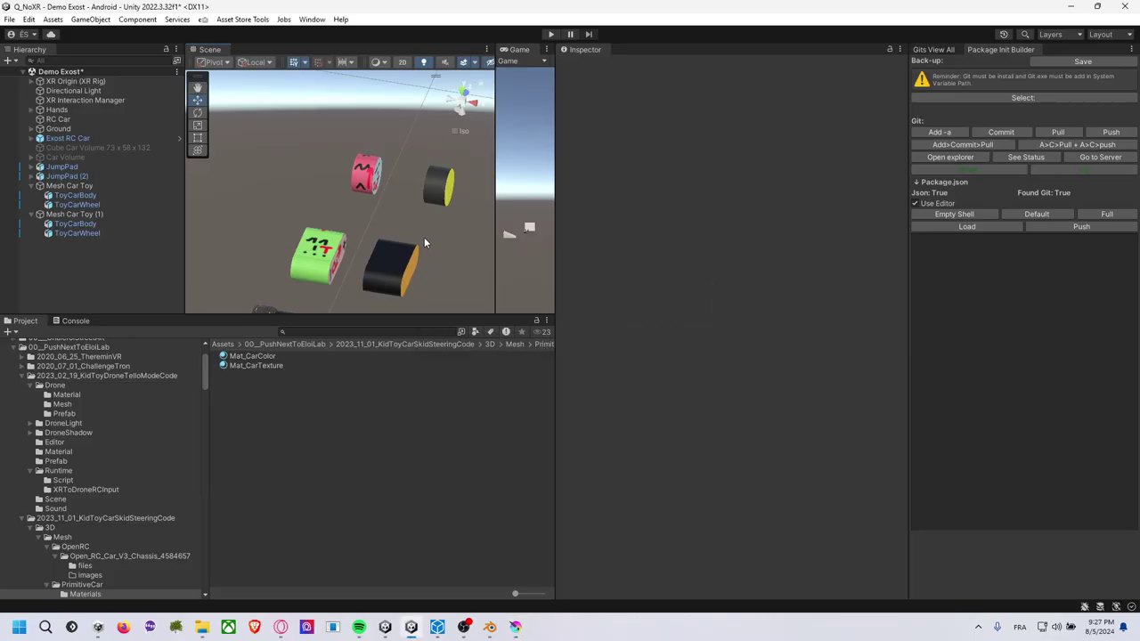
{"action": "mouse_move", "coordinate": [424, 237]}
{"action": "left_mouse_down", "text": "alt"}
{"action": "mouse_move", "coordinate": [556, 198]}
{"action": "mouse_move", "coordinate": [391, 189]}
{"action": "mouse_move", "coordinate": [321, 210]}
{"action": "left_mouse_up", "text": "alt"}
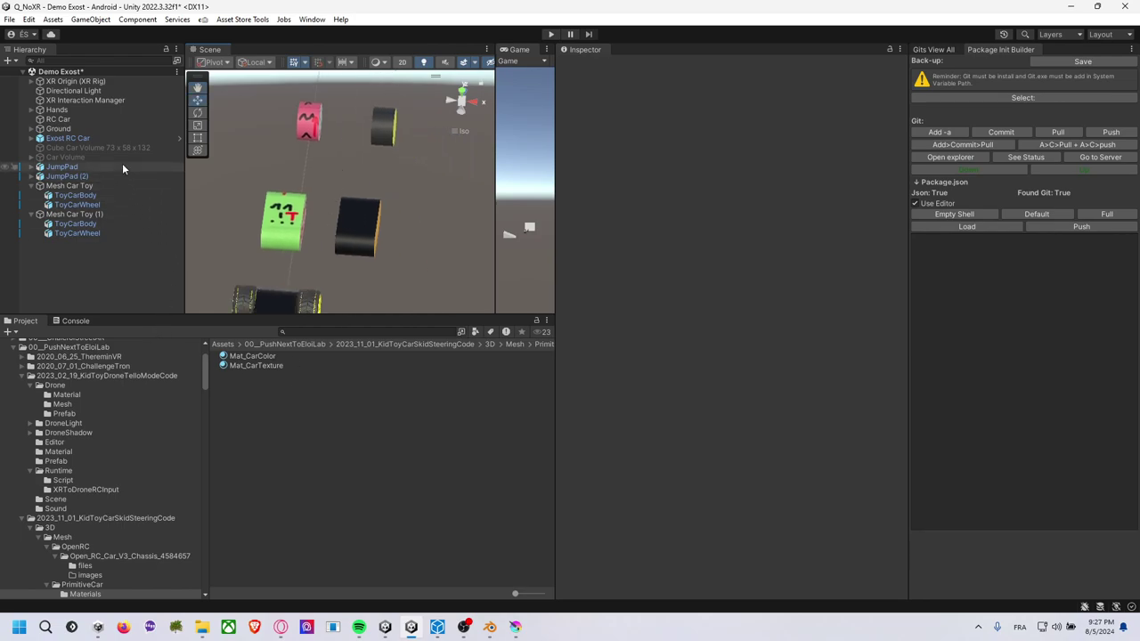
Open the Exost RC Car prefab, then the Wheel Prefab, and frame its WheelRC mesh.
{"action": "left_click", "coordinate": [179, 138]}
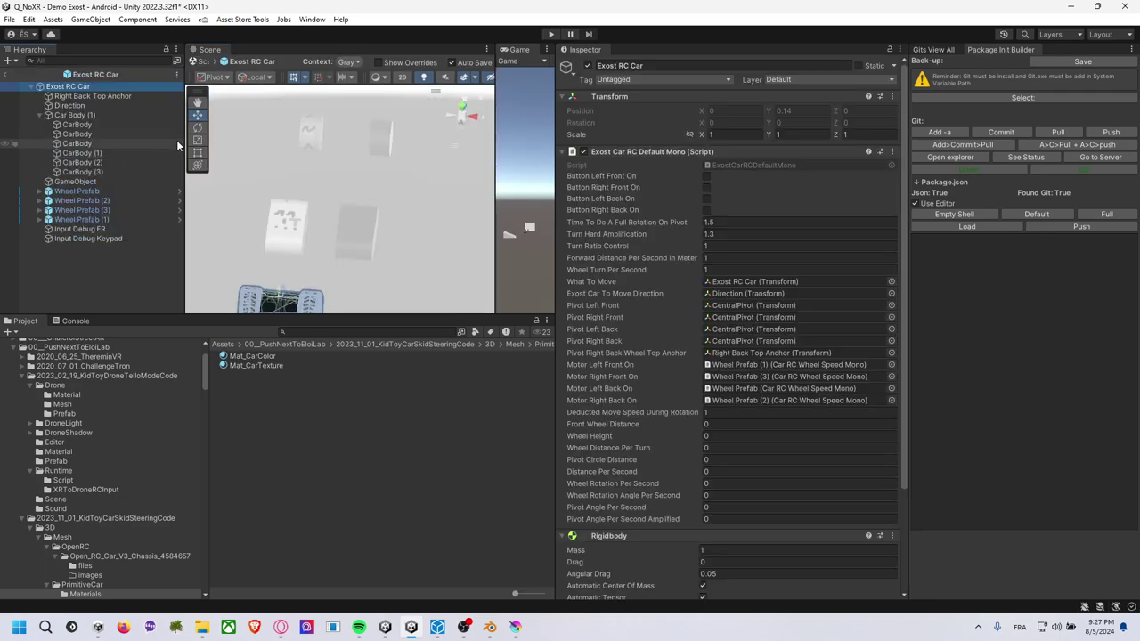
{"action": "double_click", "coordinate": [118, 192]}
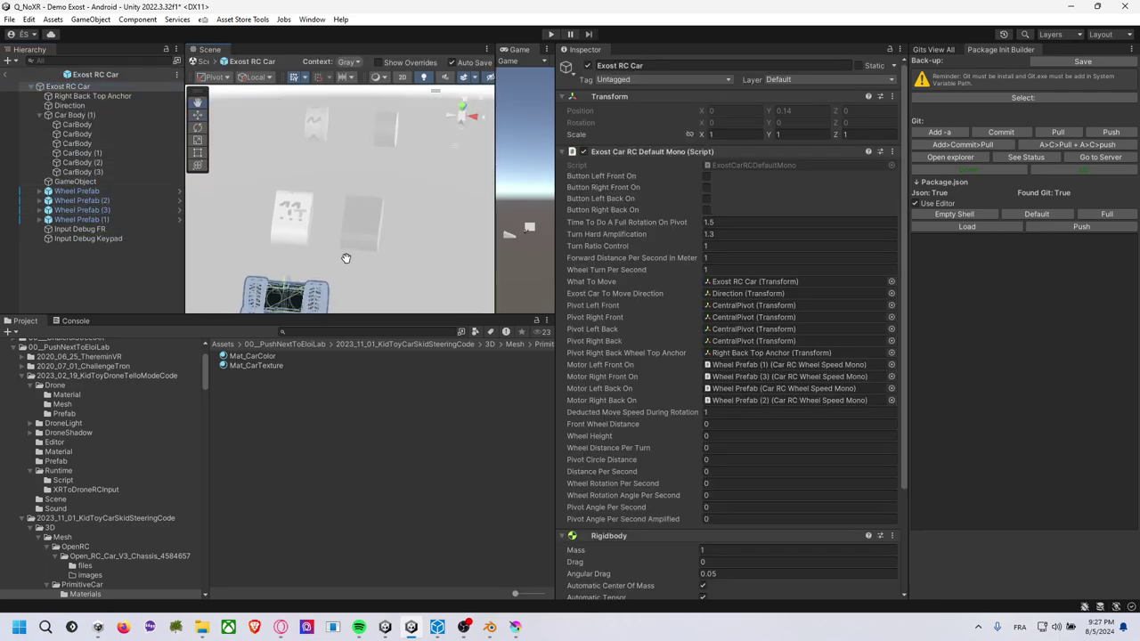
{"action": "left_click", "coordinate": [143, 189]}
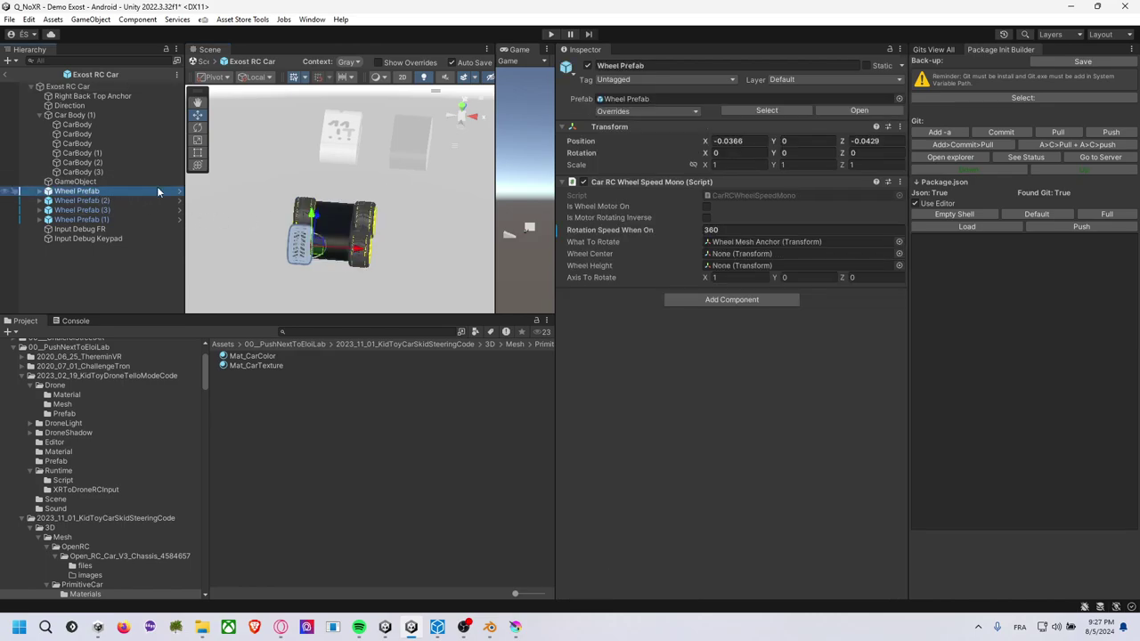
{"action": "left_click", "coordinate": [180, 192]}
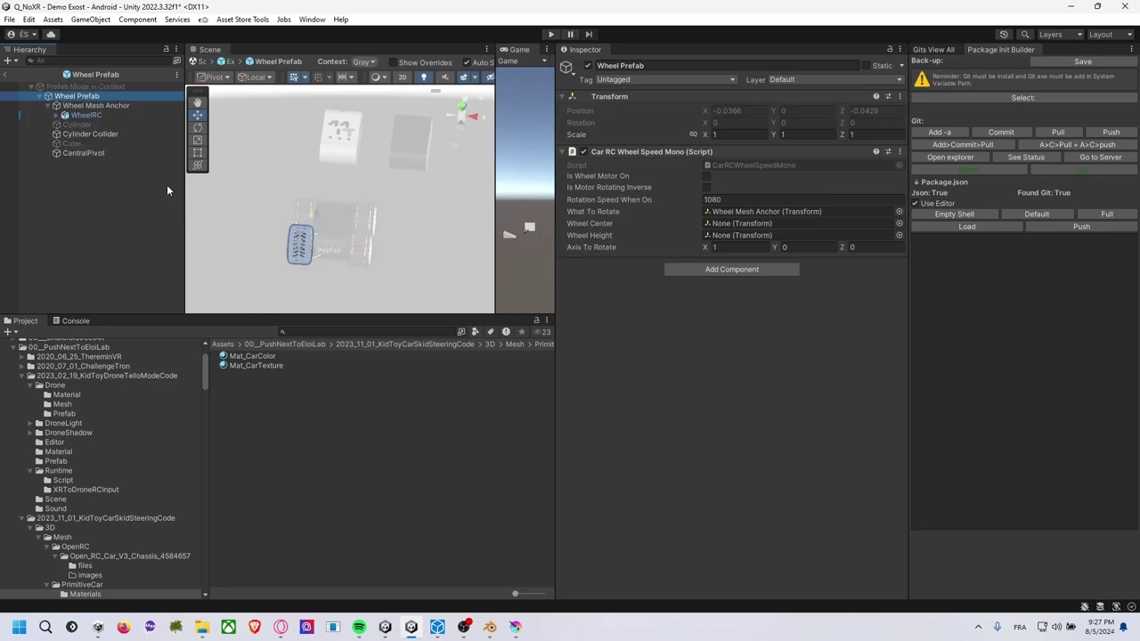
{"action": "left_click", "coordinate": [119, 117]}
{"action": "key", "text": "f"}
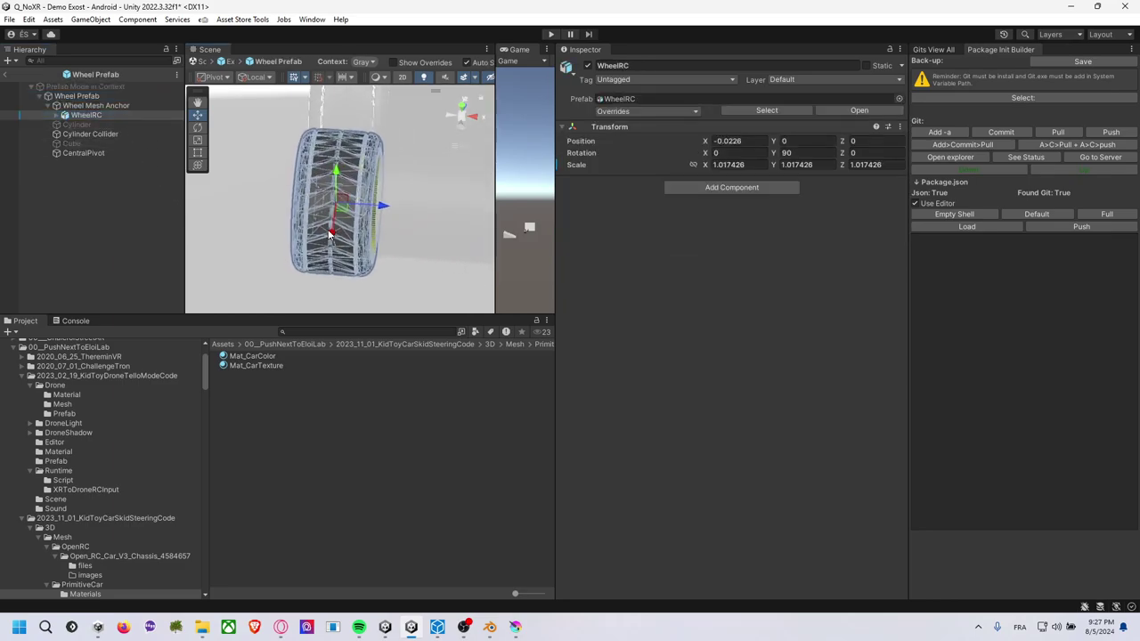
{"action": "mouse_move", "coordinate": [353, 230]}
{"action": "left_mouse_down", "text": "alt"}
{"action": "mouse_move", "coordinate": [373, 191]}
{"action": "mouse_move", "coordinate": [392, 205]}
{"action": "left_mouse_up", "text": "alt"}
Open the WheelRC folder under 3D/Mesh to show the wheel materials.
{"action": "scroll", "coordinate": [145, 548], "scroll_direction": "down", "scroll_amount": 2}
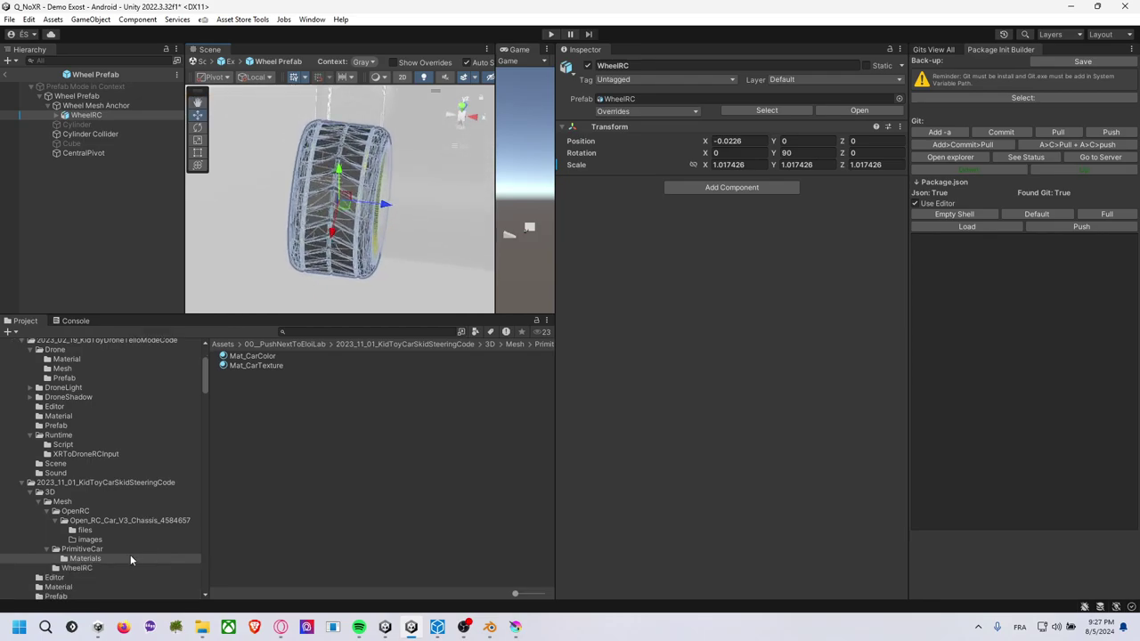
{"action": "left_click", "coordinate": [75, 504]}
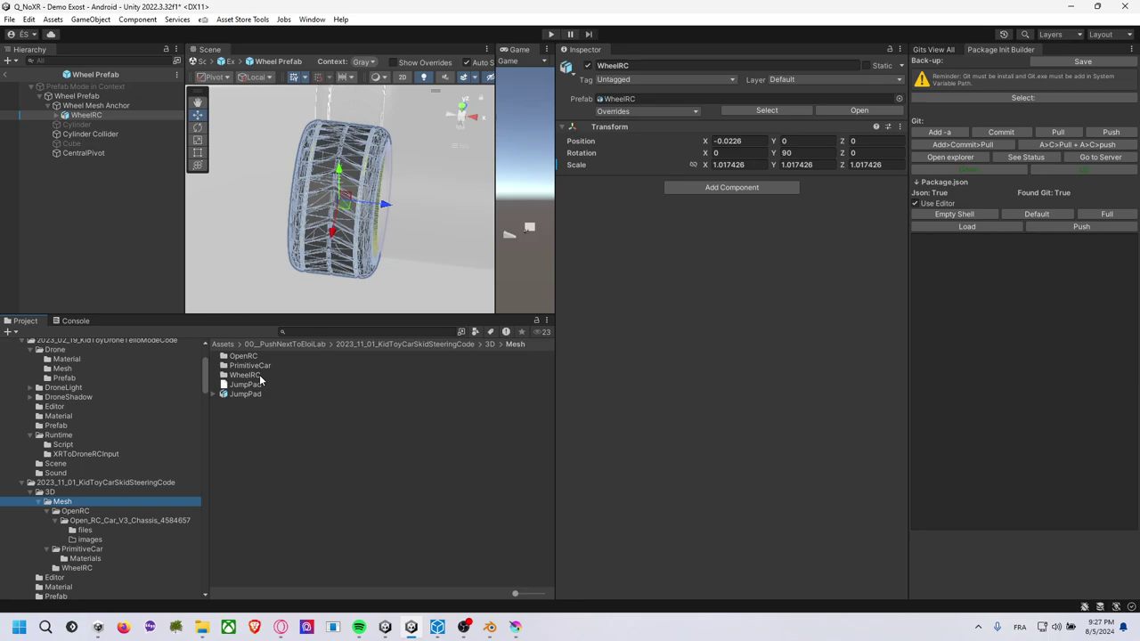
{"action": "left_click", "coordinate": [246, 375]}
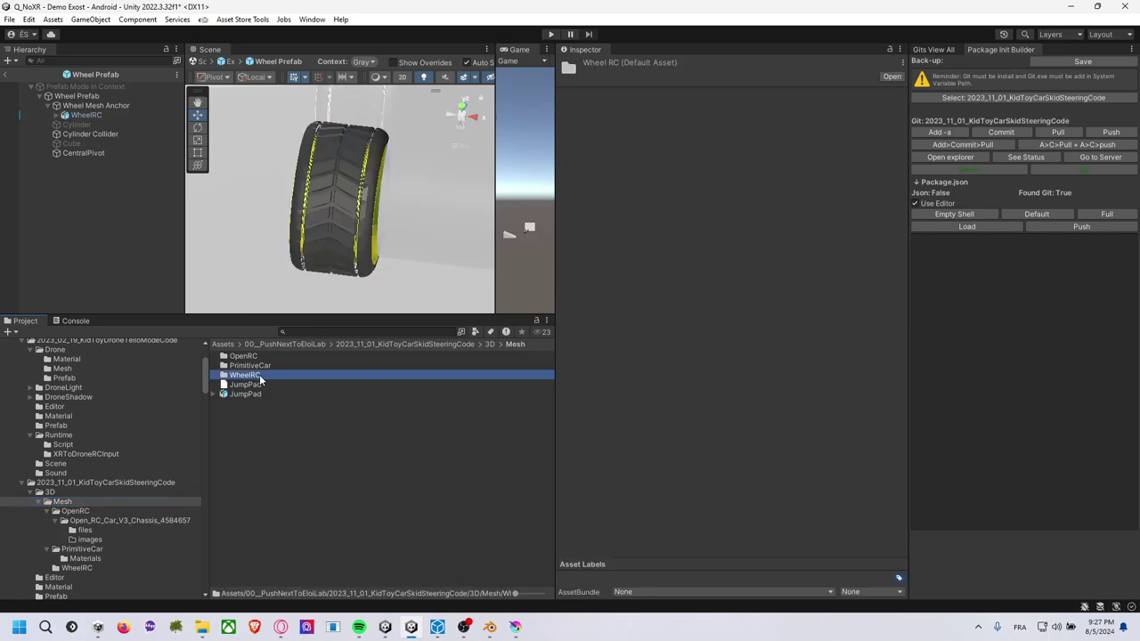
{"action": "double_click", "coordinate": [245, 374]}
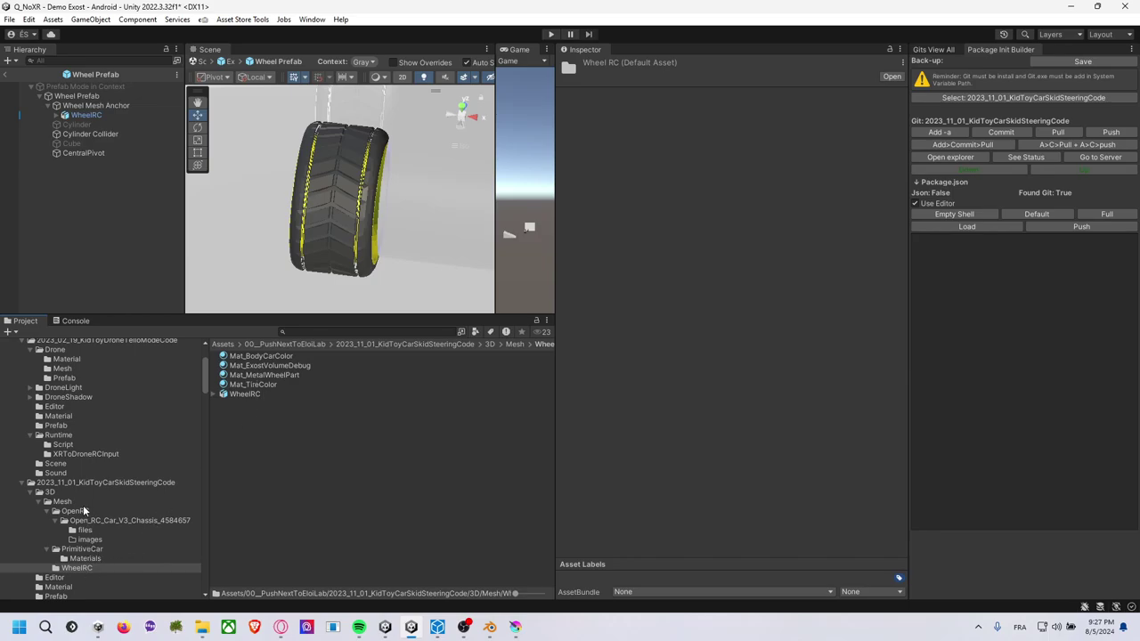
Place the ToyCarWheel prefab under Wheel Mesh Anchor and zero its position.
{"action": "left_click", "coordinate": [82, 550]}
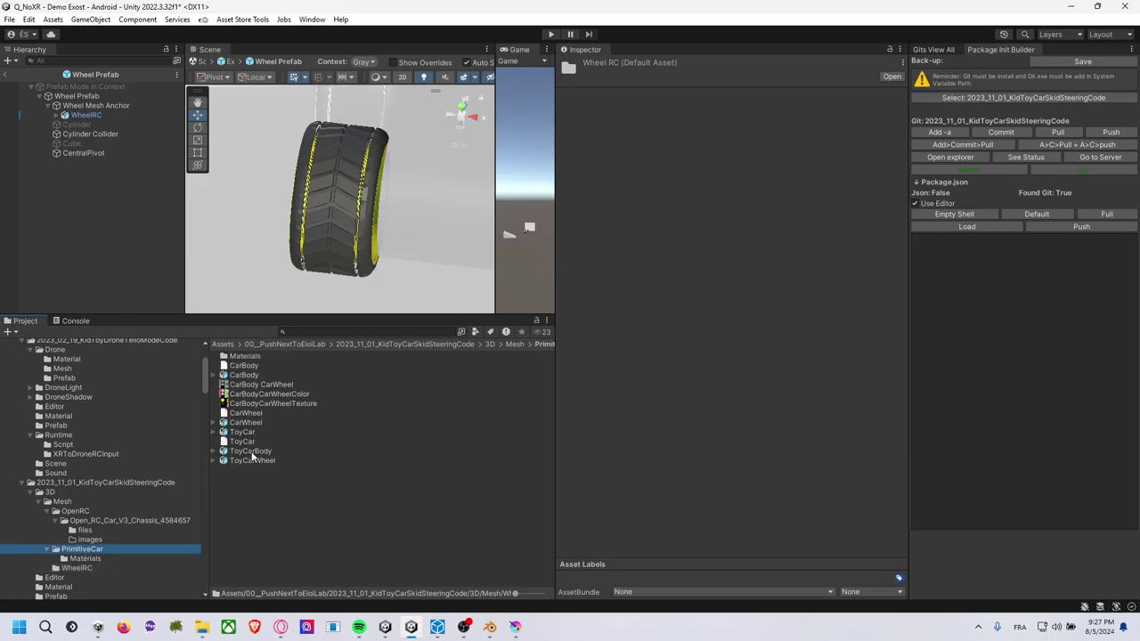
{"action": "left_click_drag", "start_coordinate": [252, 462], "coordinate": [87, 111]}
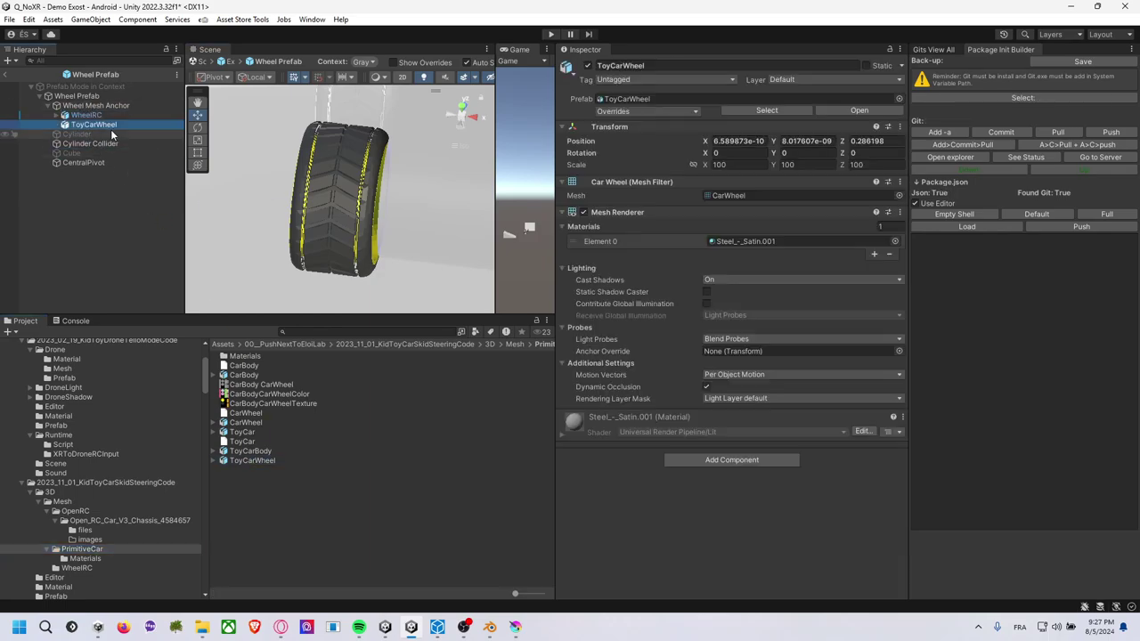
{"action": "type", "text": "0"}
{"action": "left_click", "coordinate": [806, 141]}
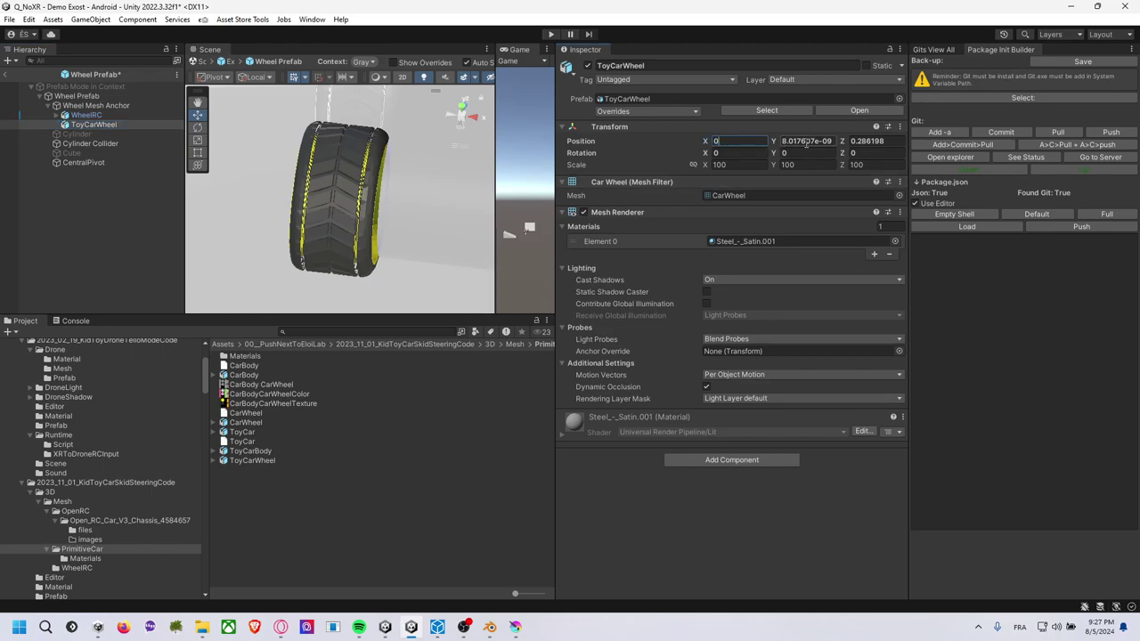
{"action": "type", "text": "0"}
{"action": "left_click", "coordinate": [865, 140]}
{"action": "type", "text": "0"}
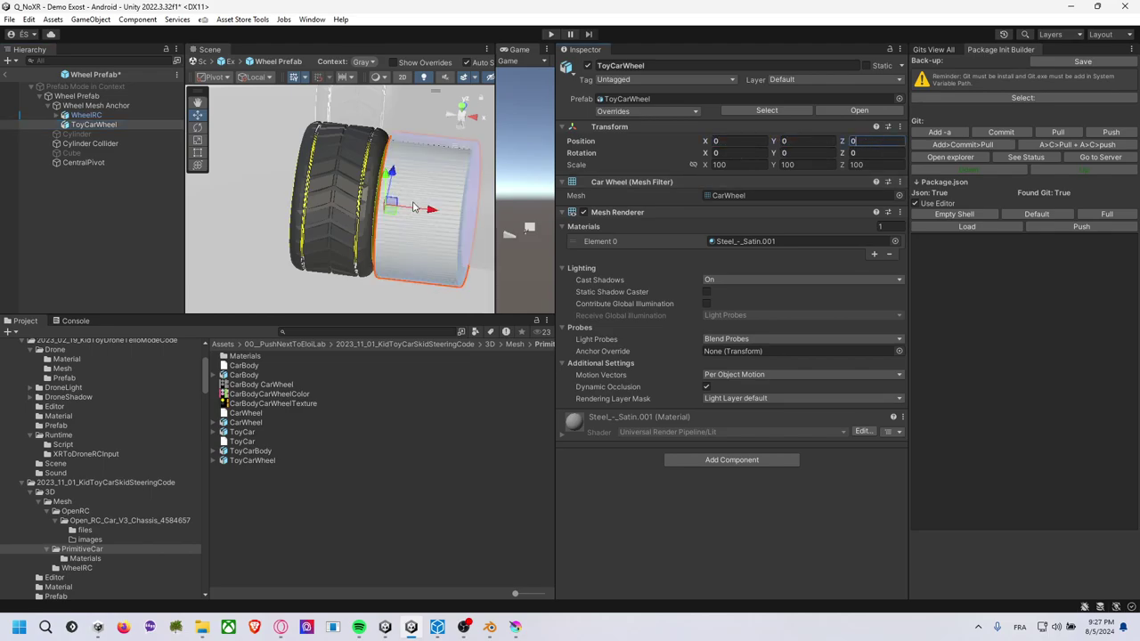
{"action": "type", "text": "er"}
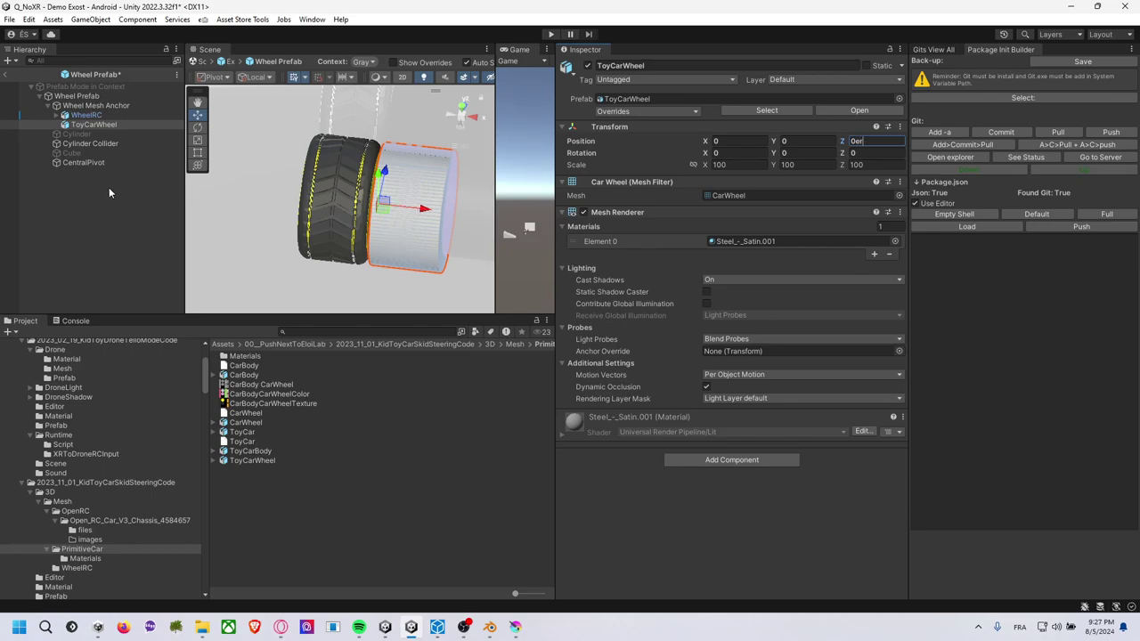
Turn the wheel 180° on Y, align it along X, and narrow its X scale to 95.
{"action": "left_click", "coordinate": [108, 187]}
{"action": "left_click", "coordinate": [100, 125]}
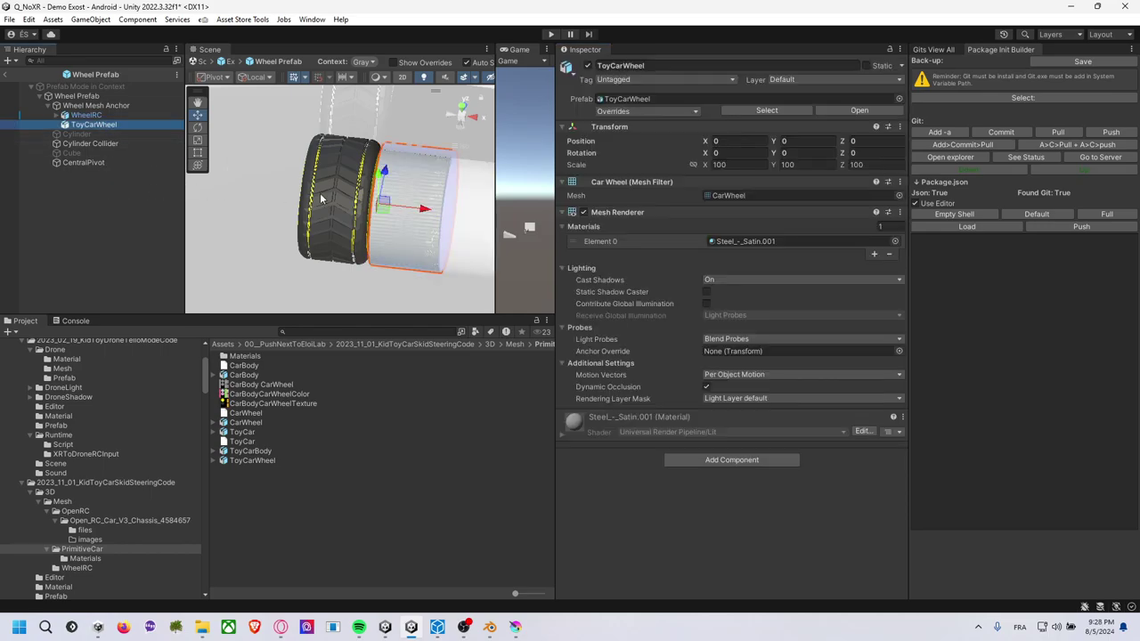
{"action": "key", "text": "e"}
{"action": "mouse_move", "coordinate": [424, 207]}
{"action": "left_mouse_down"}
{"action": "mouse_move", "coordinate": [509, 195]}
{"action": "mouse_move", "coordinate": [650, 98]}
{"action": "left_mouse_up"}
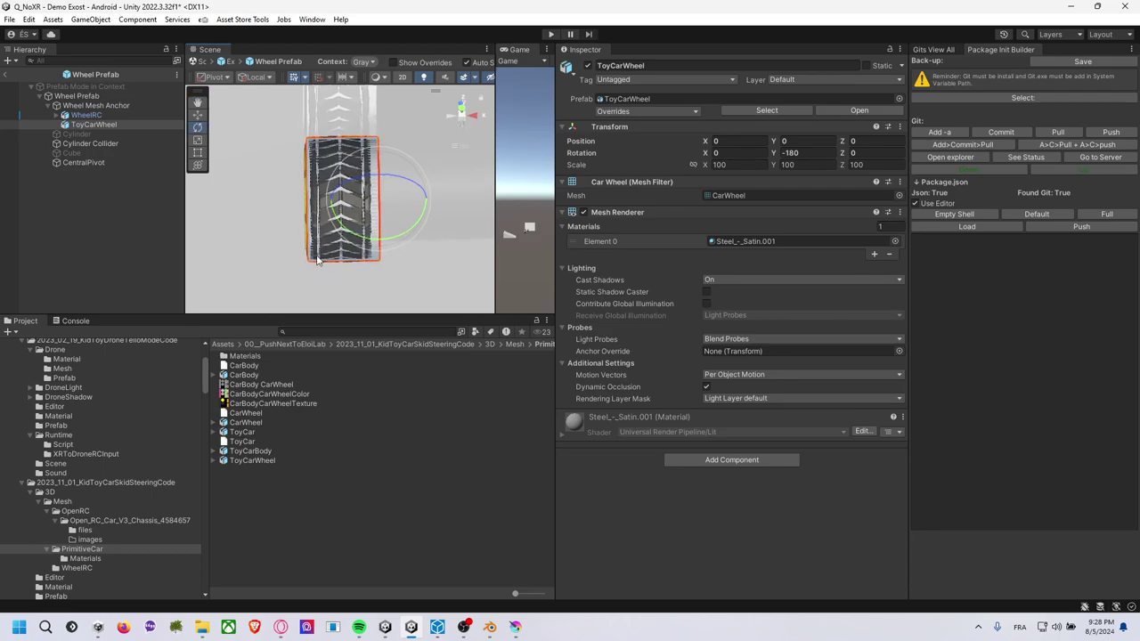
{"action": "key", "text": "w"}
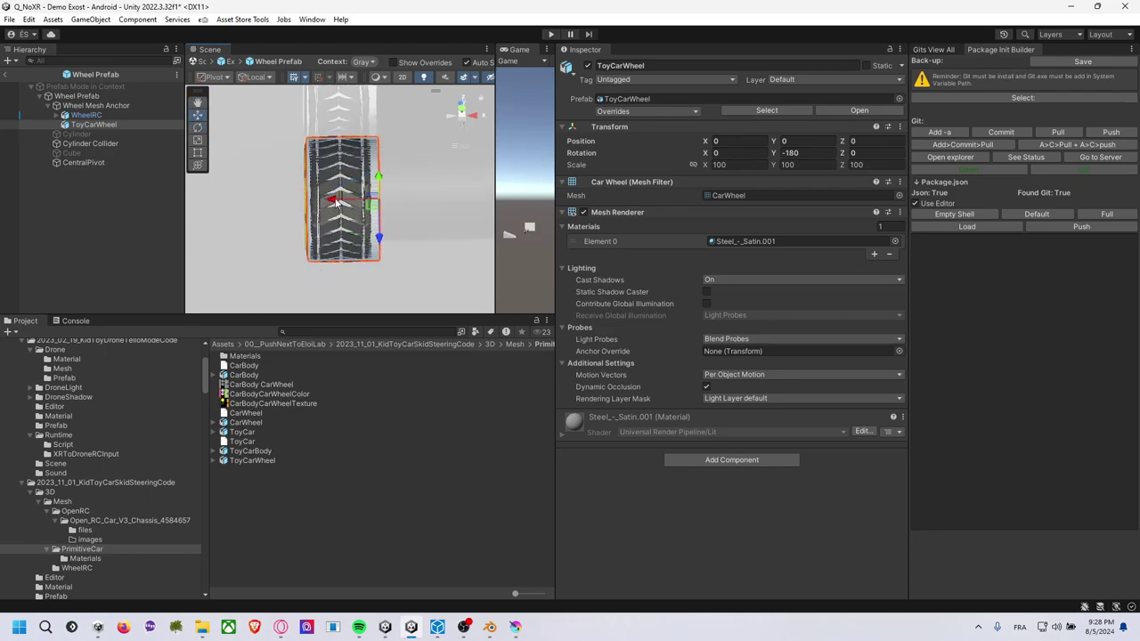
{"action": "left_click_drag", "start_coordinate": [336, 201], "coordinate": [327, 207]}
{"action": "key", "text": "e"}
{"action": "key", "text": "r"}
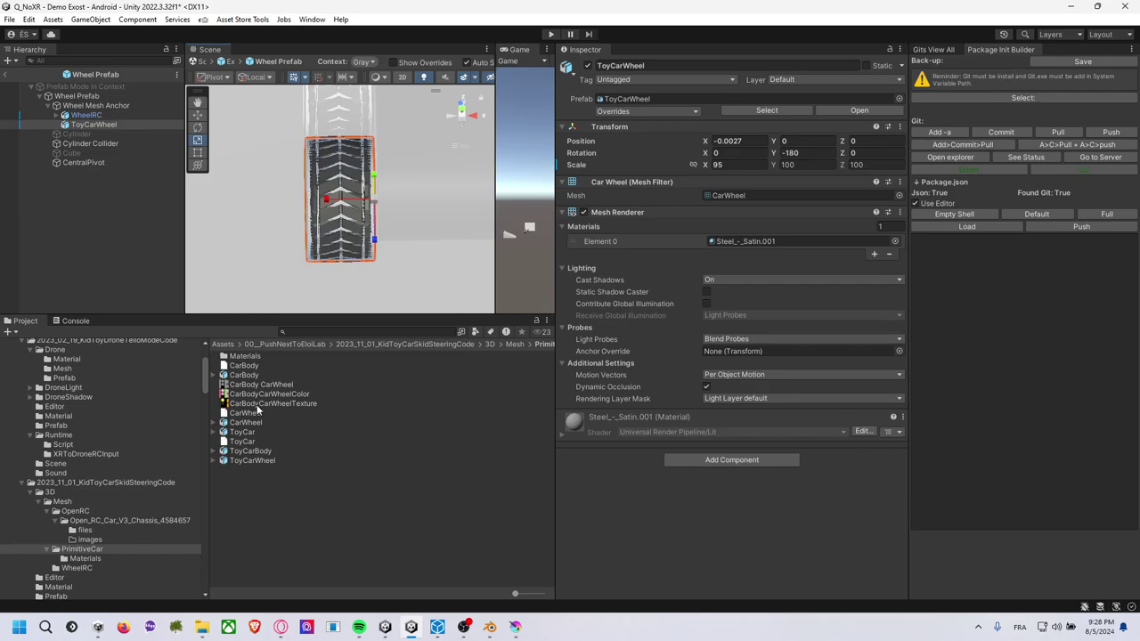
Apply Mat_CarTexture to the ToyCarWheel's Element 0 material slot.
{"action": "double_click", "coordinate": [266, 355]}
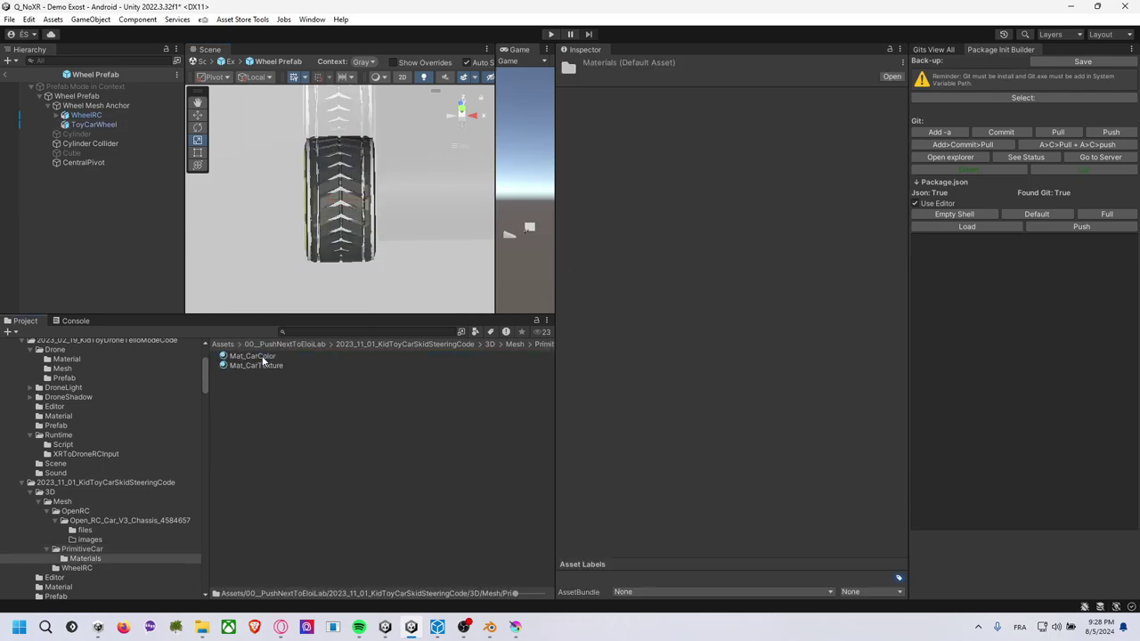
{"action": "left_click", "coordinate": [122, 125]}
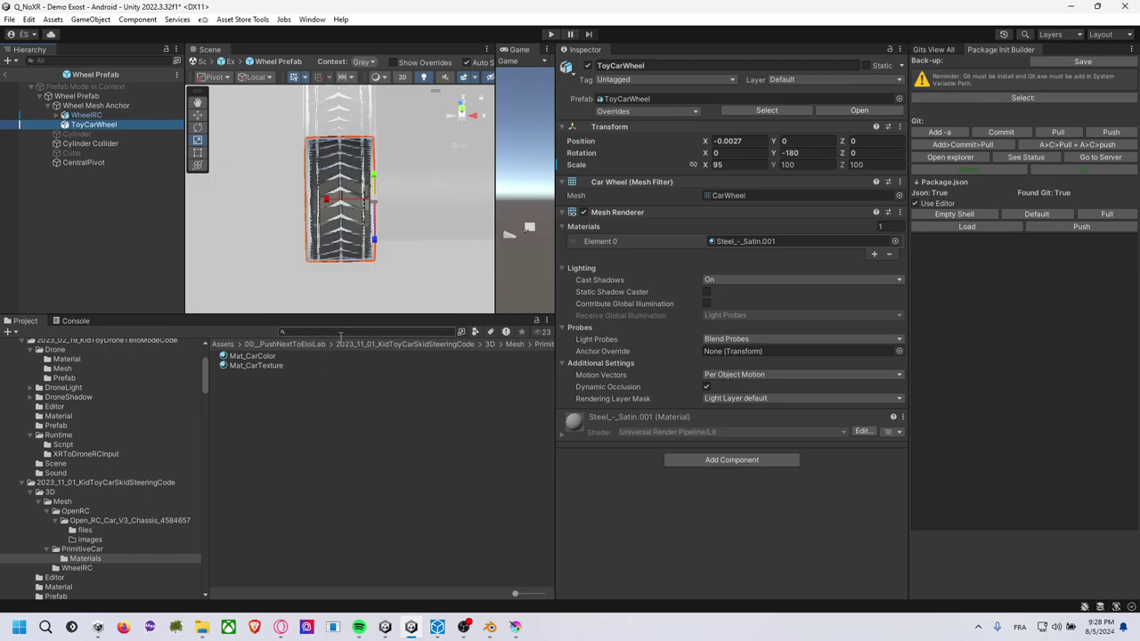
{"action": "left_click_drag", "start_coordinate": [267, 366], "coordinate": [739, 243]}
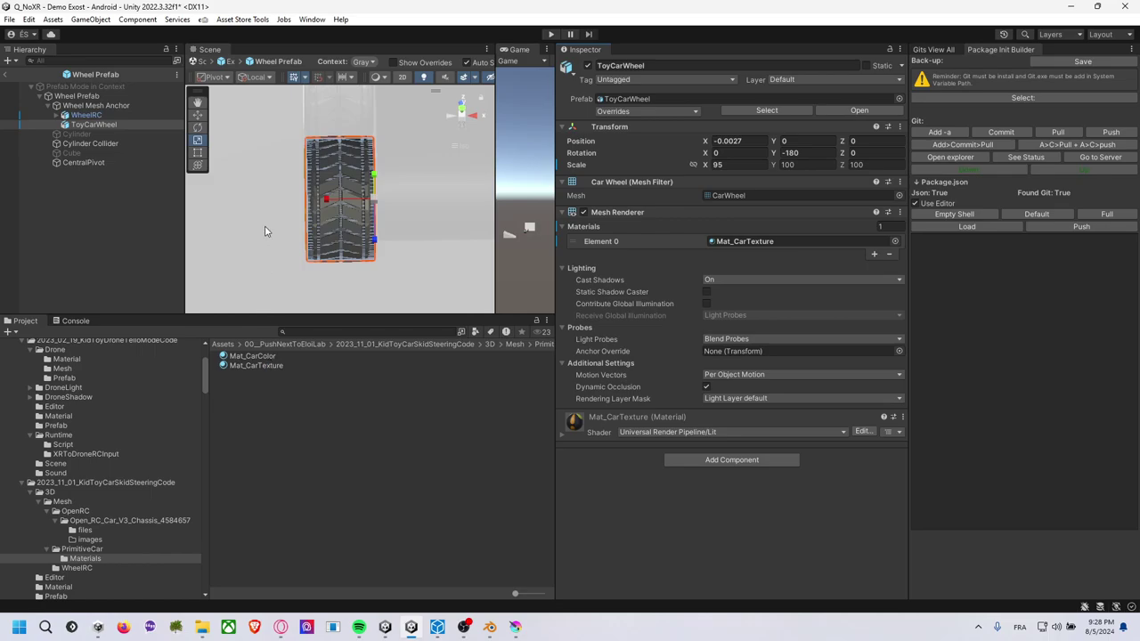
Delete the old WheelRC model and its parts from the wheel prefab.
{"action": "left_click", "coordinate": [96, 115]}
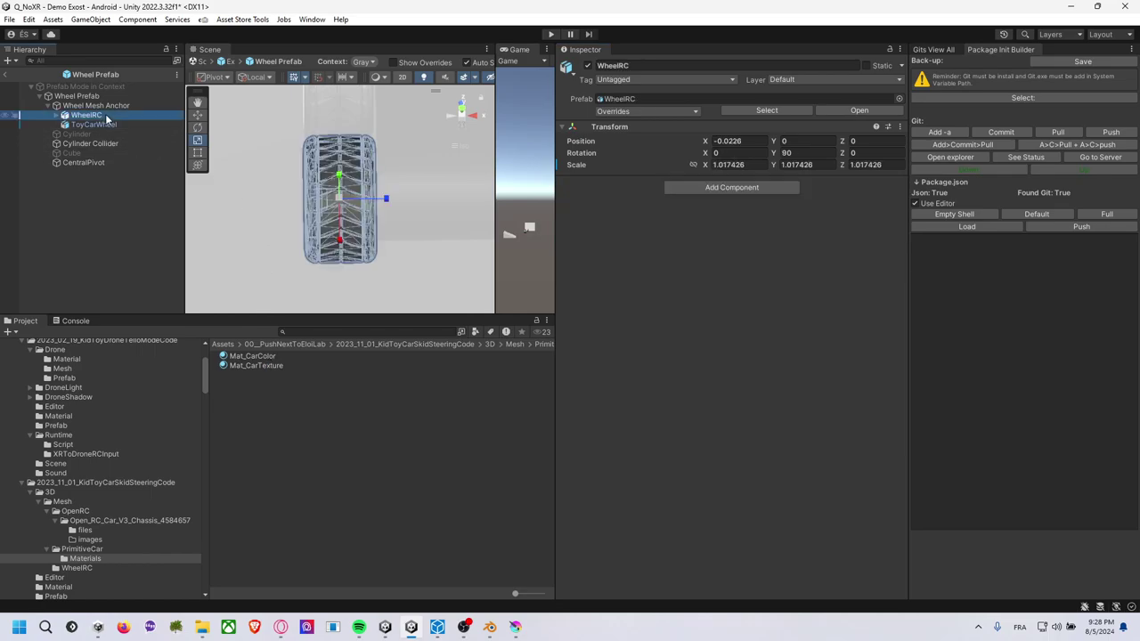
{"action": "key", "text": "Delete"}
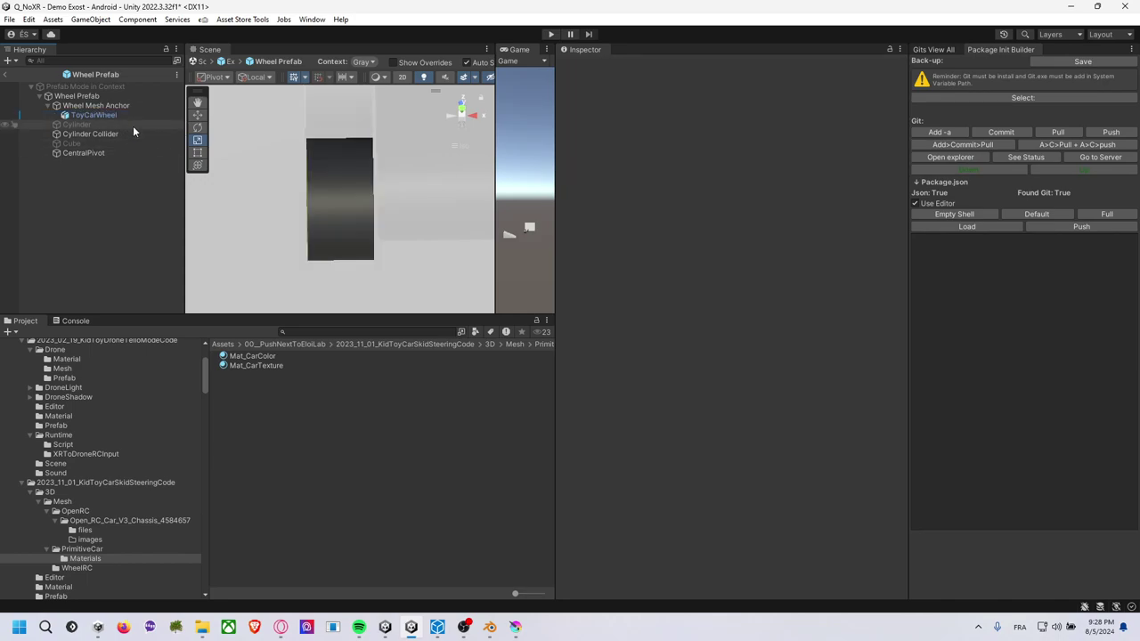
{"action": "key", "text": "ctrl+z"}
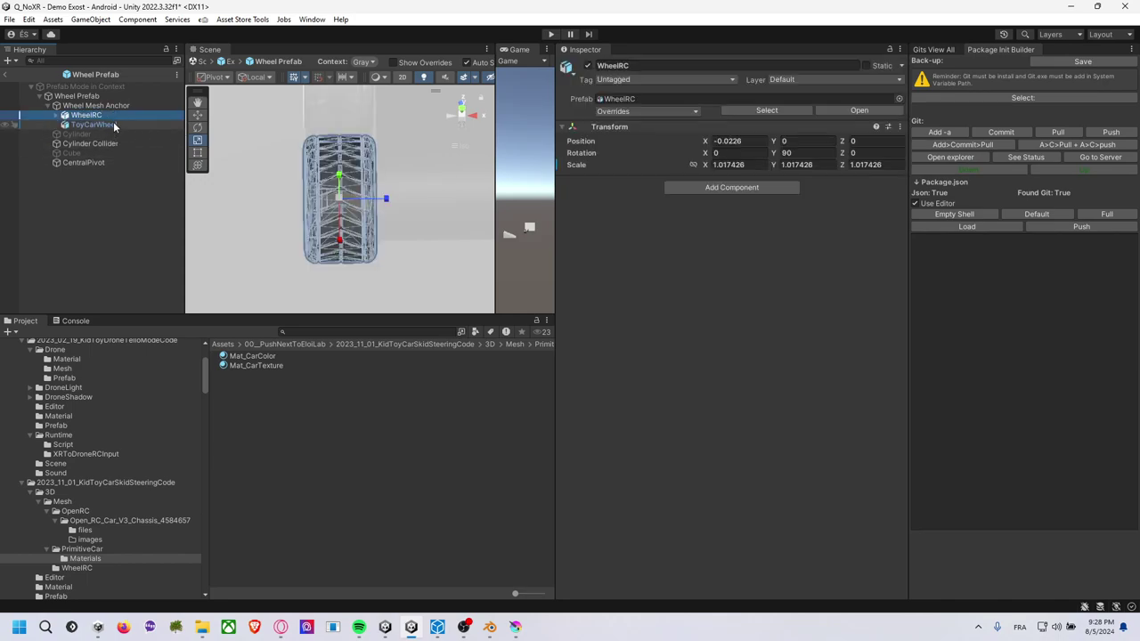
{"action": "left_click", "coordinate": [98, 125]}
{"action": "left_click", "coordinate": [58, 115]}
{"action": "left_click", "coordinate": [85, 115]}
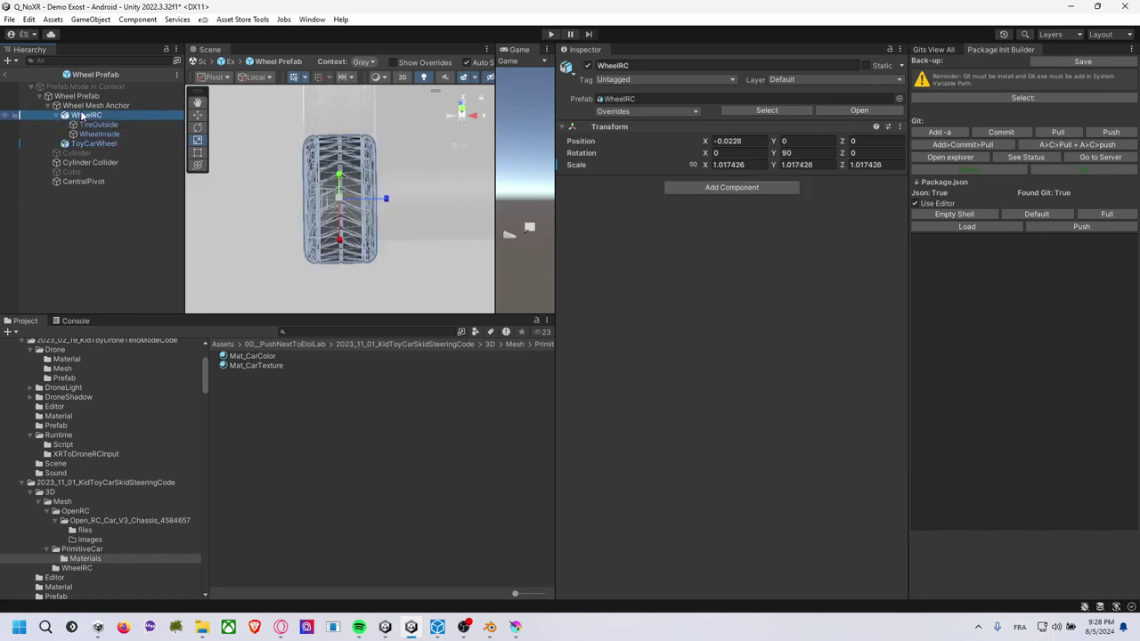
{"action": "left_click", "coordinate": [109, 125]}
{"action": "left_click", "coordinate": [99, 134]}
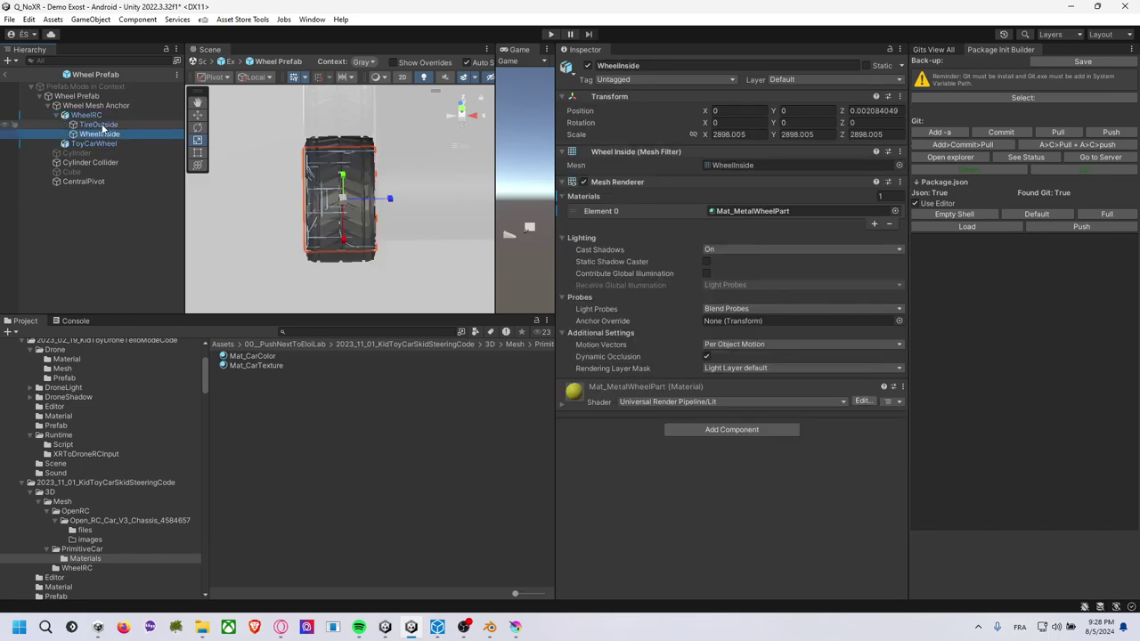
{"action": "left_click", "coordinate": [90, 115]}
{"action": "key", "text": "Delete"}
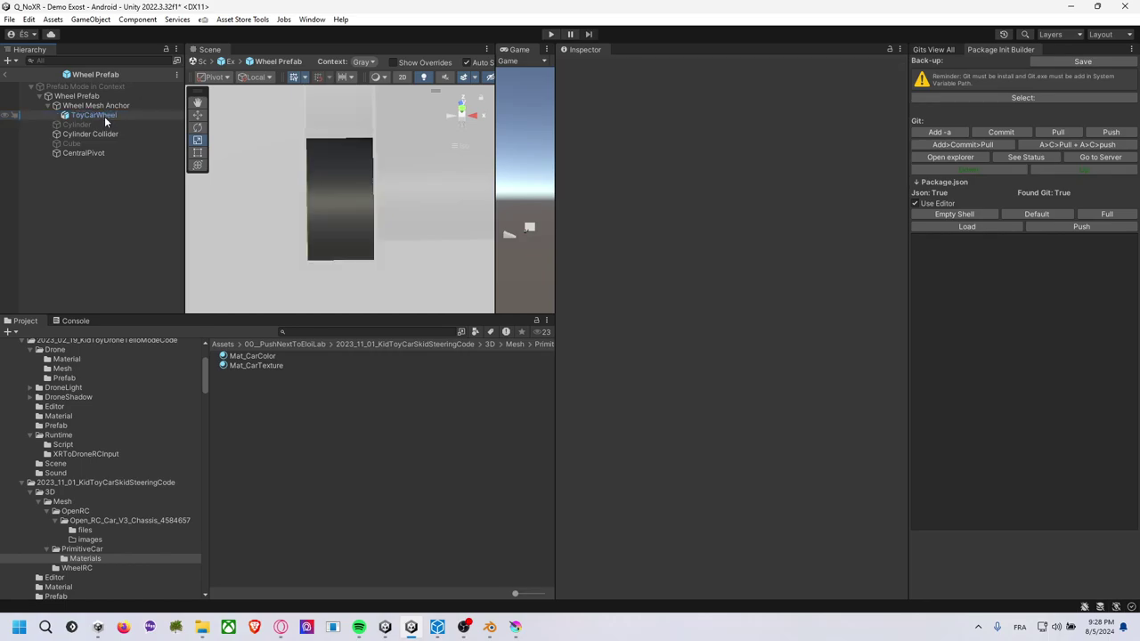
{"action": "left_click", "coordinate": [104, 116]}
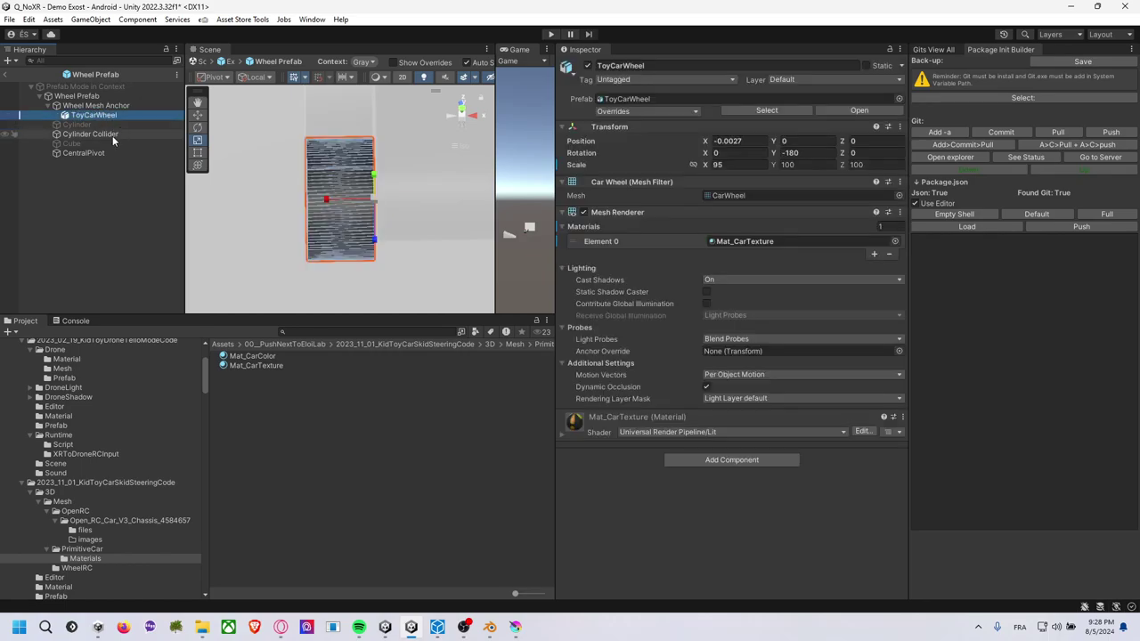
Remove the Capsule Collider component from the Cylinder Collider object.
{"action": "left_click", "coordinate": [112, 136]}
{"action": "mouse_move", "coordinate": [296, 216]}
{"action": "left_mouse_down", "text": "alt"}
{"action": "mouse_move", "coordinate": [339, 147]}
{"action": "mouse_move", "coordinate": [320, 144]}
{"action": "left_mouse_up", "text": "alt"}
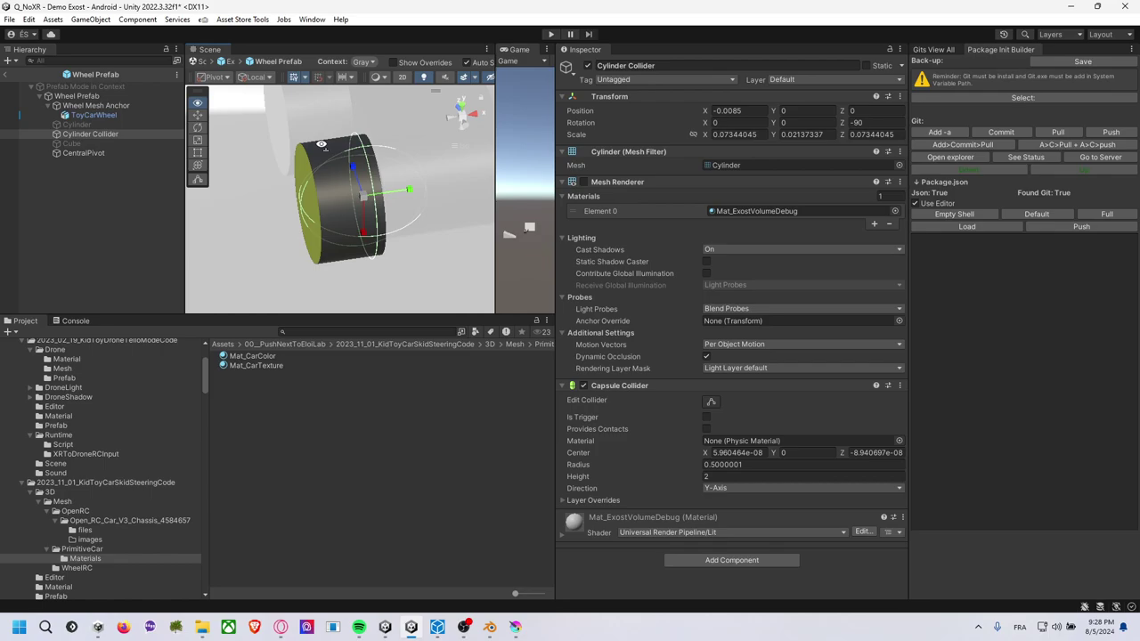
{"action": "right_click", "coordinate": [634, 387]}
{"action": "left_click", "coordinate": [668, 415]}
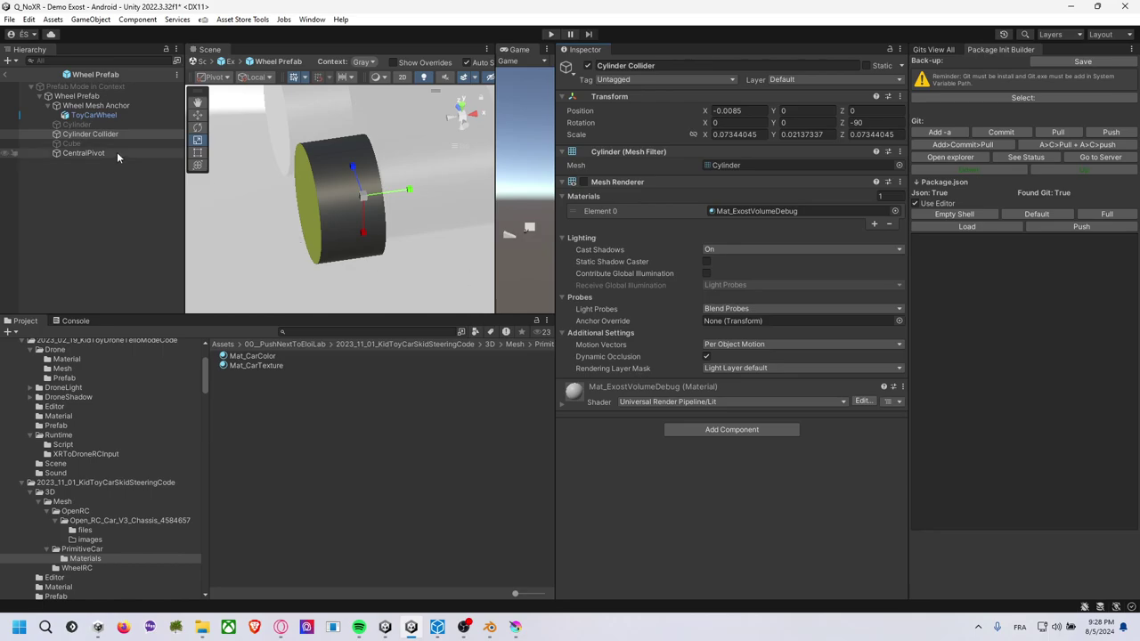
{"action": "left_click", "coordinate": [100, 115]}
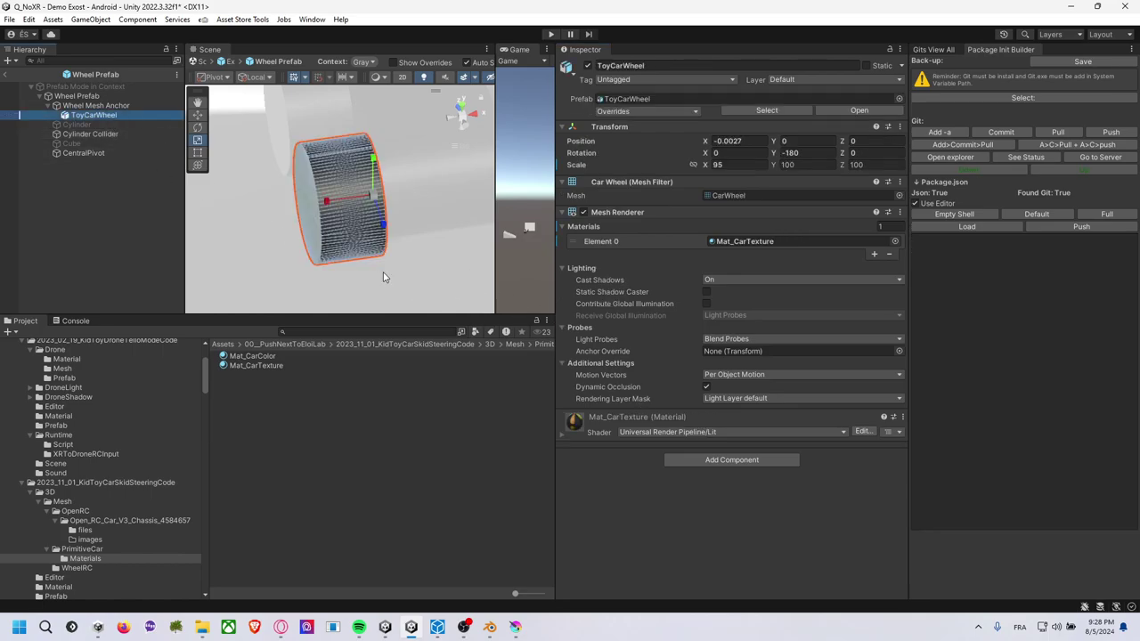
Try a convex Mesh Collider on ToyCarWheel, then turn Convex off.
{"action": "left_click", "coordinate": [708, 460]}
{"action": "type", "text": "mesh"}
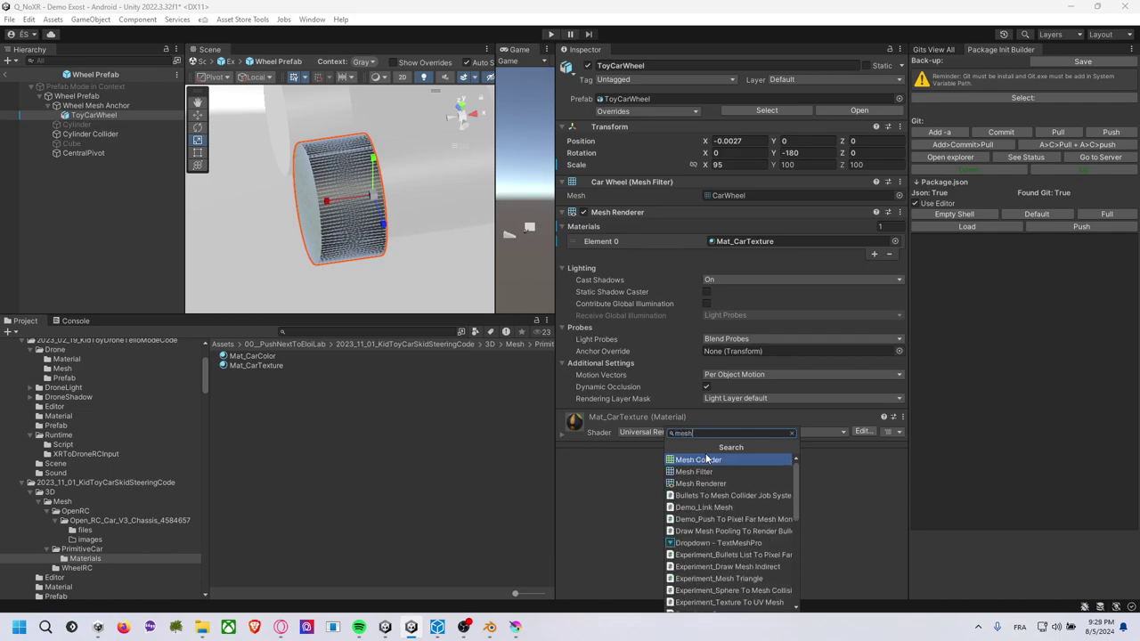
{"action": "left_click", "coordinate": [706, 459]}
{"action": "left_click", "coordinate": [703, 431]}
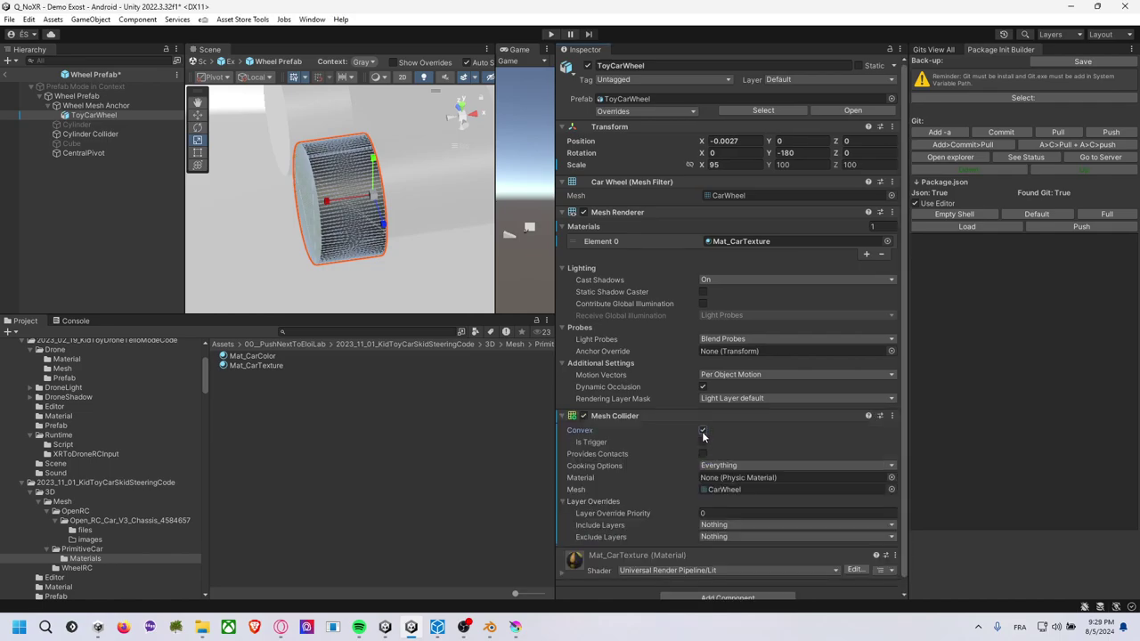
{"action": "mouse_move", "coordinate": [319, 216]}
{"action": "left_mouse_down", "text": "alt"}
{"action": "mouse_move", "coordinate": [502, 190]}
{"action": "mouse_move", "coordinate": [64, 154]}
{"action": "mouse_move", "coordinate": [559, 195]}
{"action": "mouse_move", "coordinate": [259, 169]}
{"action": "left_mouse_up", "text": "alt"}
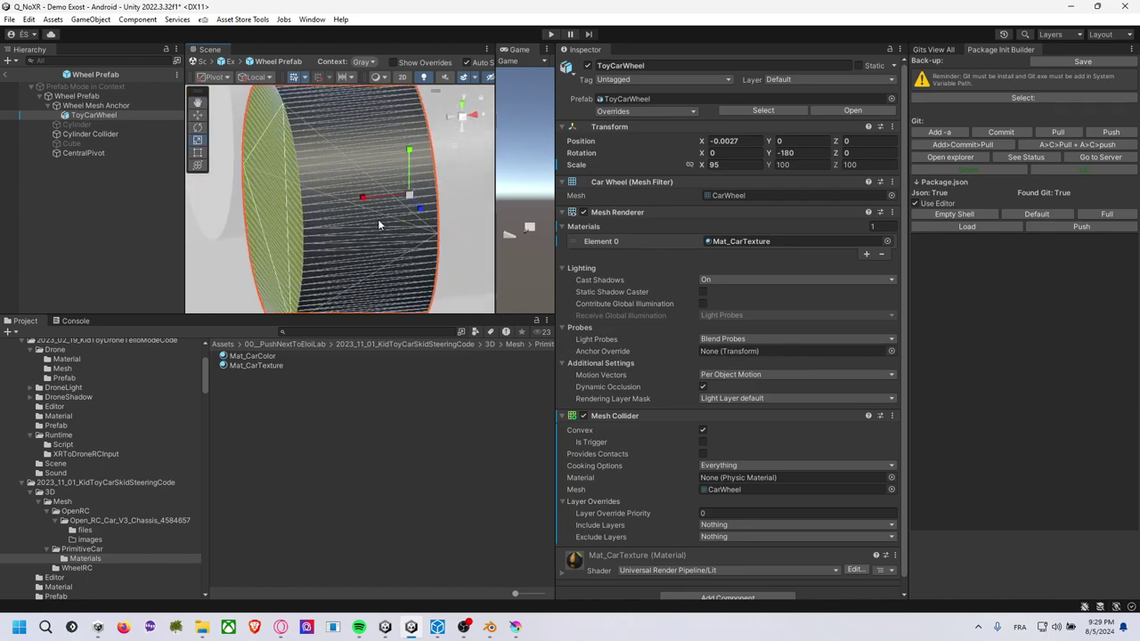
{"action": "mouse_move", "coordinate": [379, 224]}
{"action": "left_mouse_down", "text": "alt"}
{"action": "mouse_move", "coordinate": [186, 182]}
{"action": "mouse_move", "coordinate": [534, 265]}
{"action": "left_mouse_up", "text": "alt"}
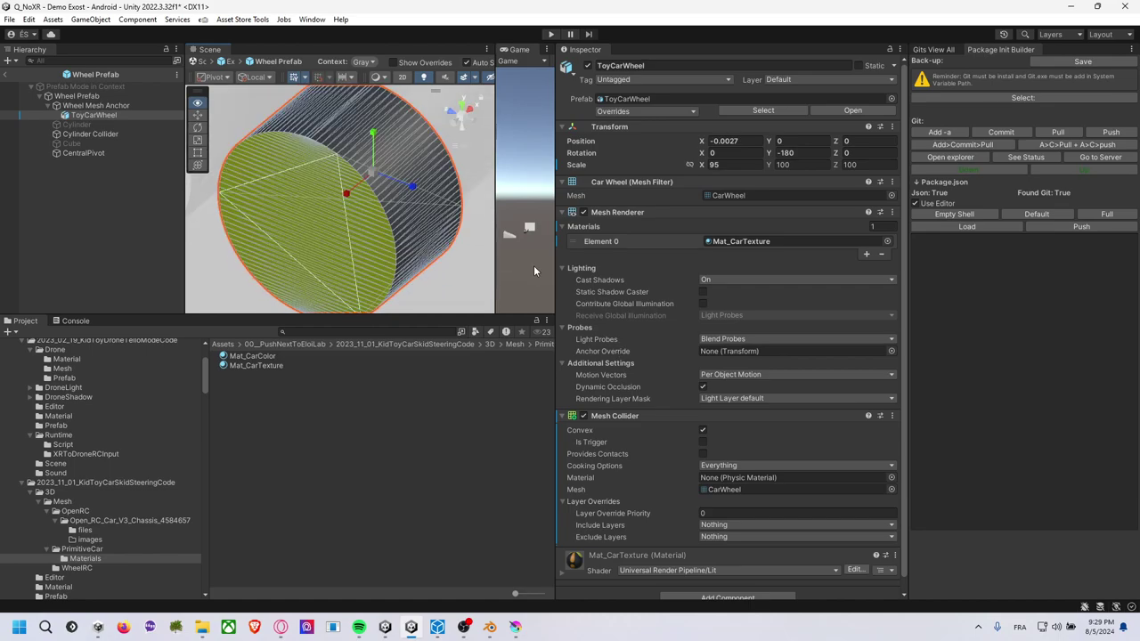
{"action": "left_click", "coordinate": [703, 432]}
{"action": "left_click", "coordinate": [702, 432]}
Undo the Mesh Collider changes and restore the Cylinder's Capsule Collider.
{"action": "scroll", "coordinate": [454, 251], "scroll_direction": "down", "scroll_amount": 3}
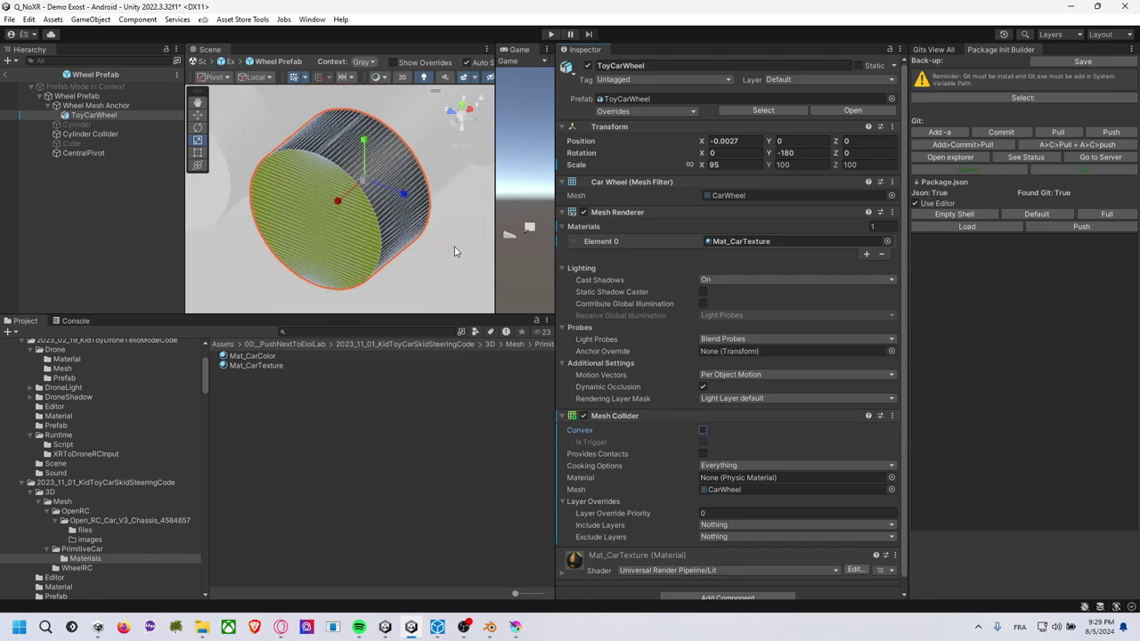
{"action": "key", "text": "ctrl+z"}
{"action": "key", "text": "Down"}
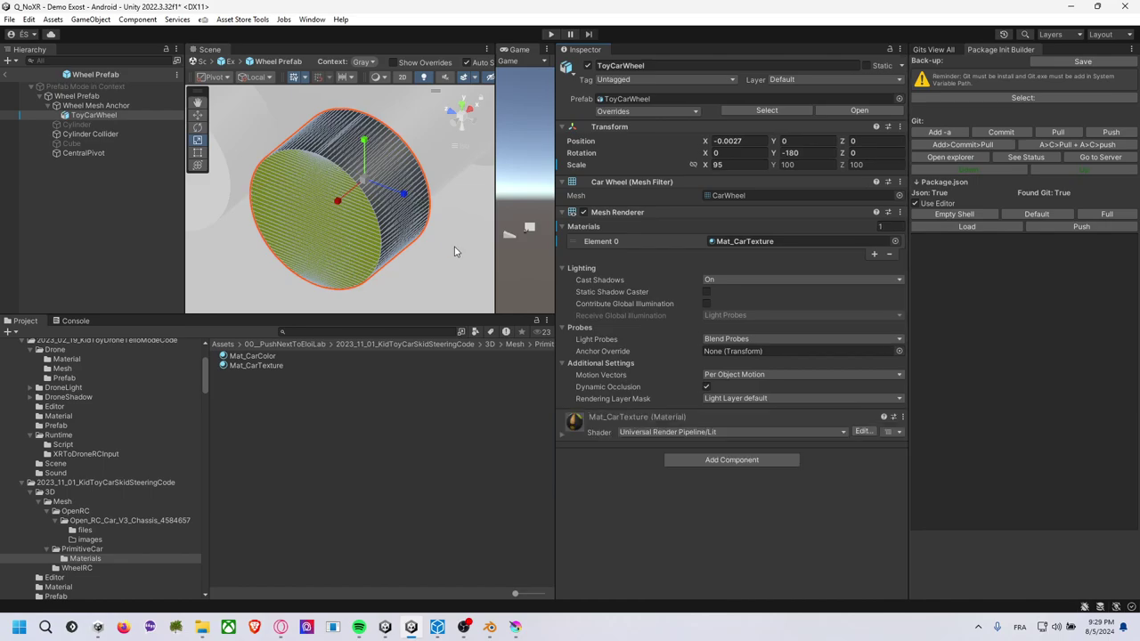
{"action": "key", "text": "Down"}
{"action": "key", "text": "ctrl+z"}
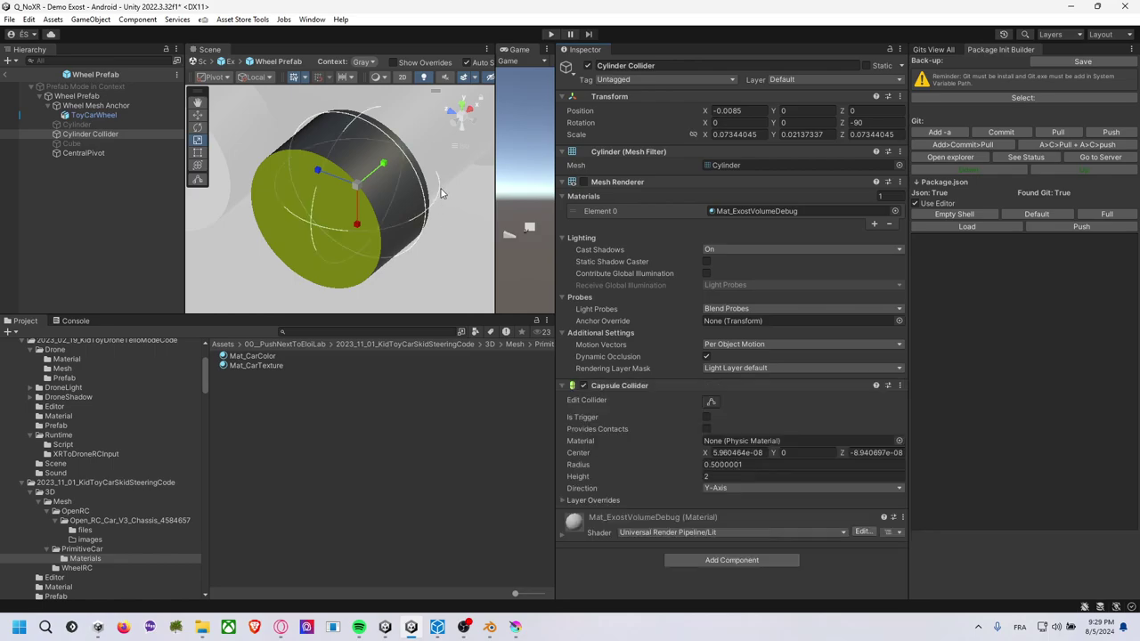
Orbit around the wheel prefab and inspect the CentralPivot object.
{"action": "mouse_move", "coordinate": [454, 252]}
{"action": "left_mouse_down", "text": "alt"}
{"action": "mouse_move", "coordinate": [227, 172]}
{"action": "mouse_move", "coordinate": [323, 181]}
{"action": "left_mouse_up", "text": "alt"}
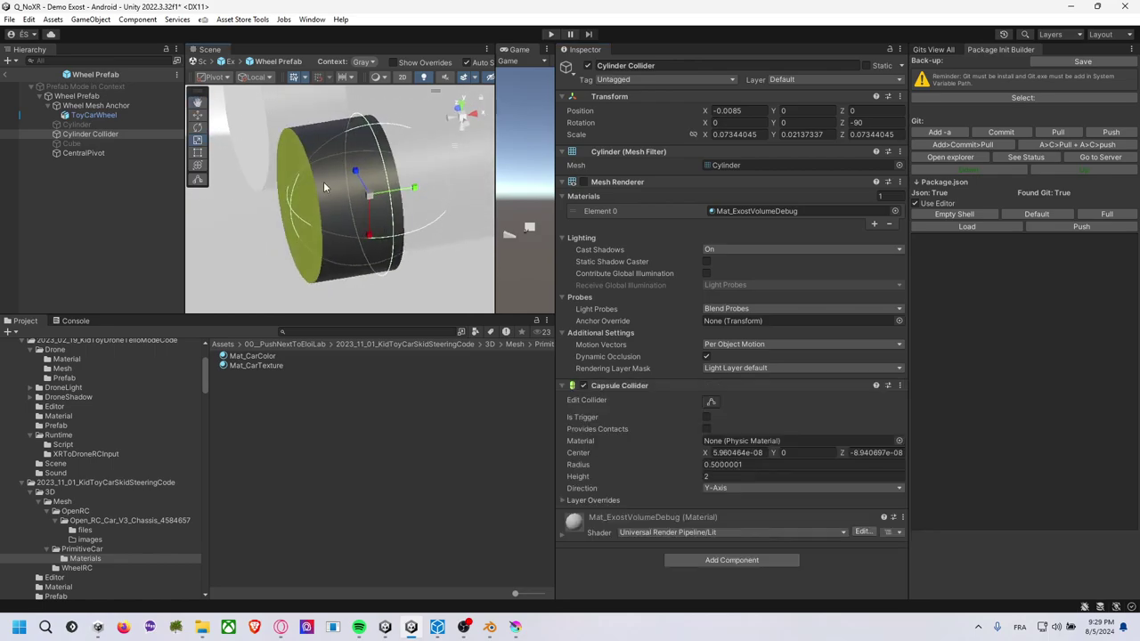
{"action": "middle_click_drag", "start_coordinate": [301, 152], "coordinate": [330, 182]}
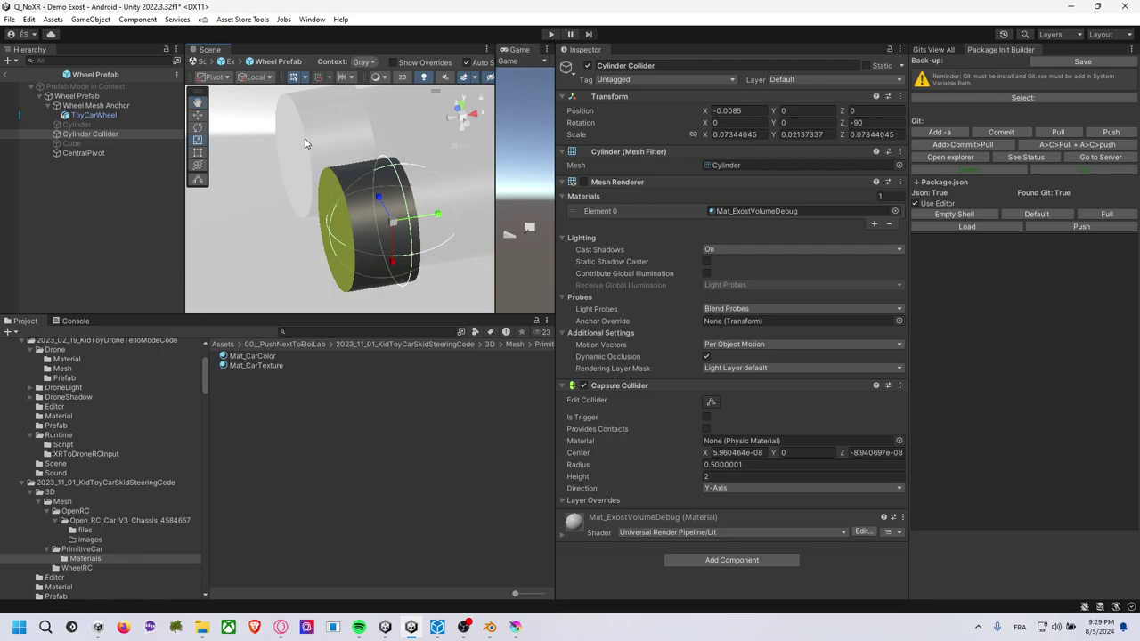
{"action": "middle_click_drag", "start_coordinate": [305, 142], "coordinate": [317, 156]}
{"action": "left_click", "coordinate": [121, 154]}
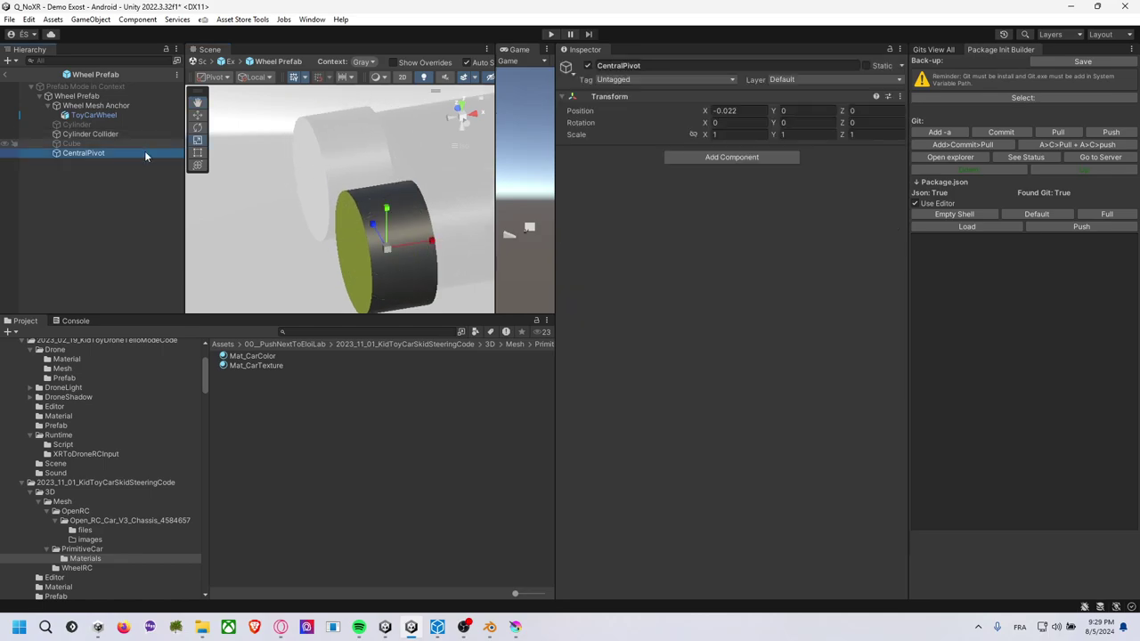
Leave Prefab Mode and inspect the Car Body (1) group's primitive pieces.
{"action": "left_click", "coordinate": [7, 76]}
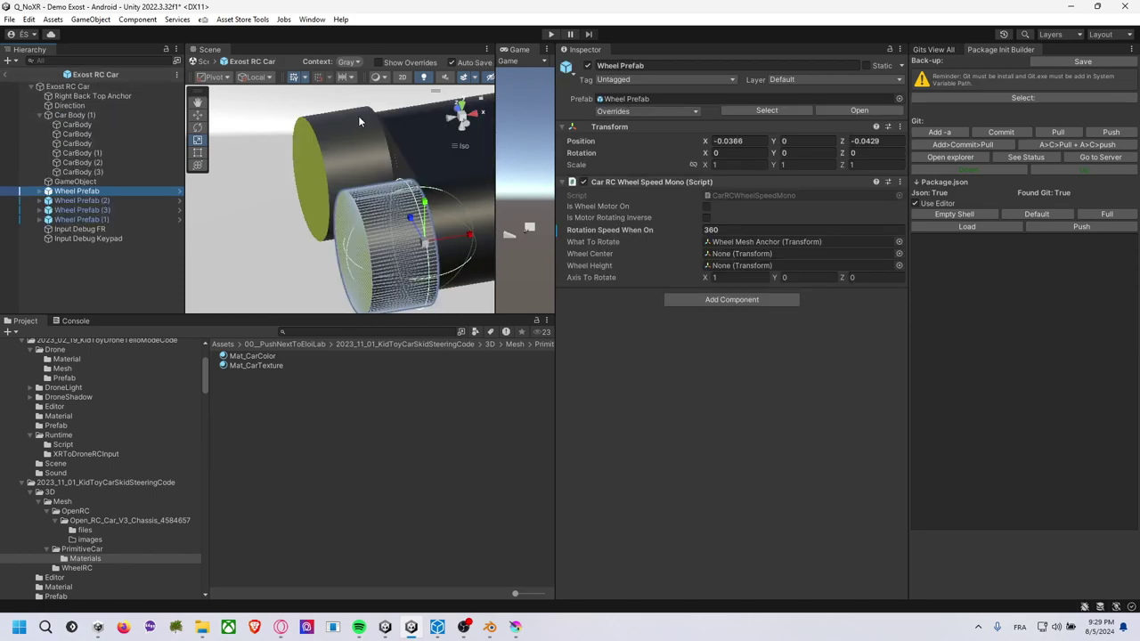
{"action": "left_click", "coordinate": [320, 101]}
{"action": "mouse_move", "coordinate": [329, 125]}
{"action": "left_mouse_down", "text": "alt"}
{"action": "mouse_move", "coordinate": [316, 151]}
{"action": "mouse_move", "coordinate": [387, 163]}
{"action": "mouse_move", "coordinate": [377, 164]}
{"action": "left_mouse_up", "text": "alt"}
{"action": "left_click", "coordinate": [348, 206]}
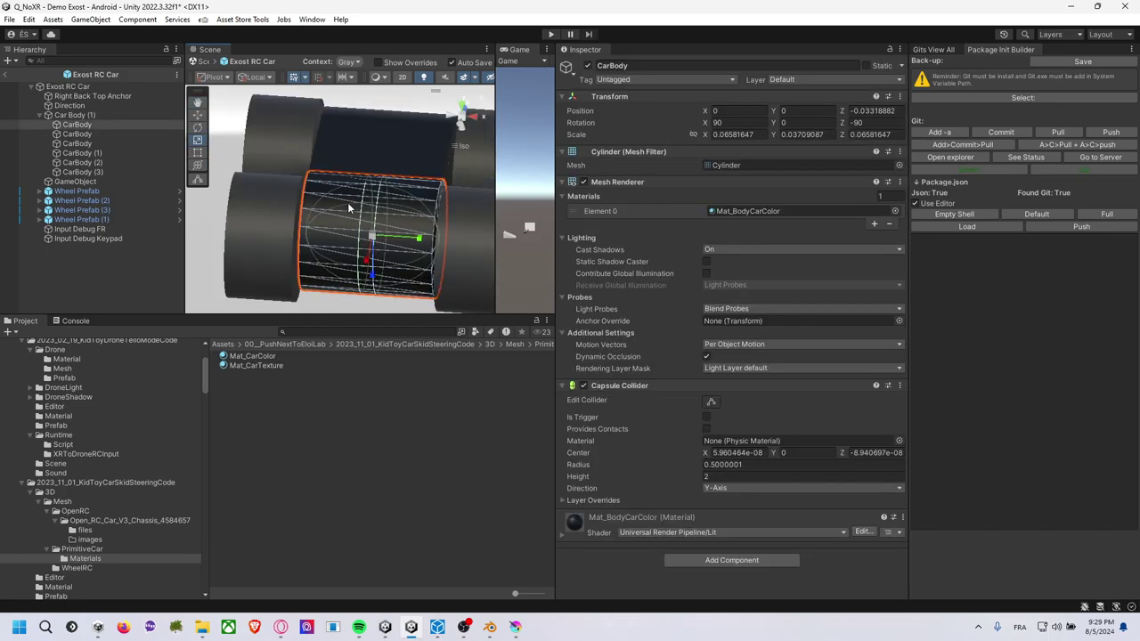
{"action": "left_click", "coordinate": [129, 118]}
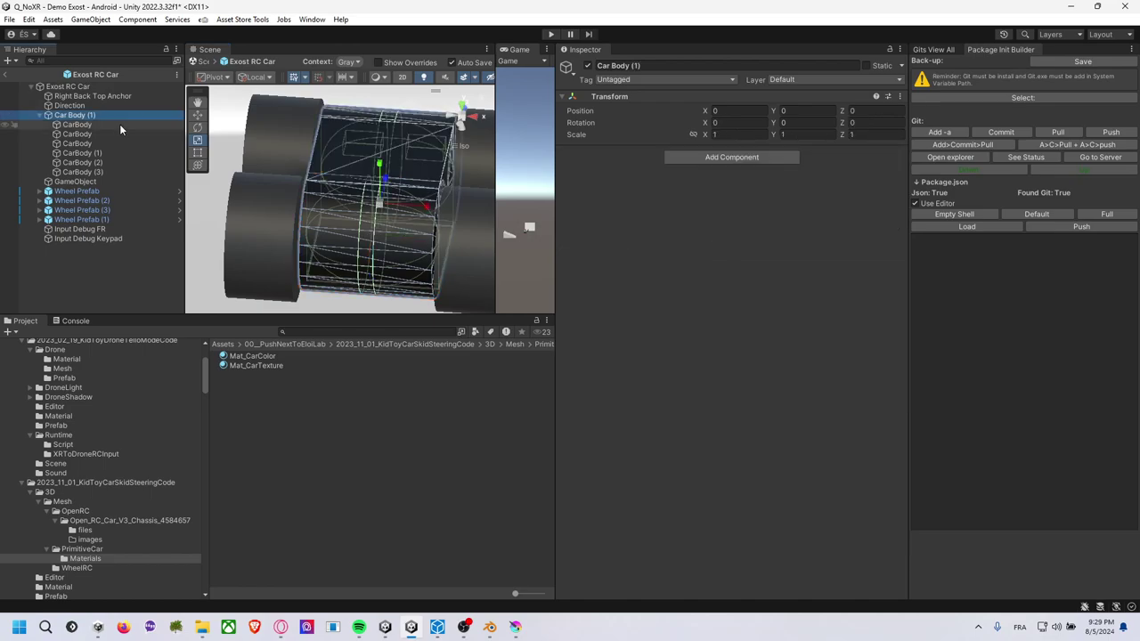
{"action": "left_click", "coordinate": [118, 125]}
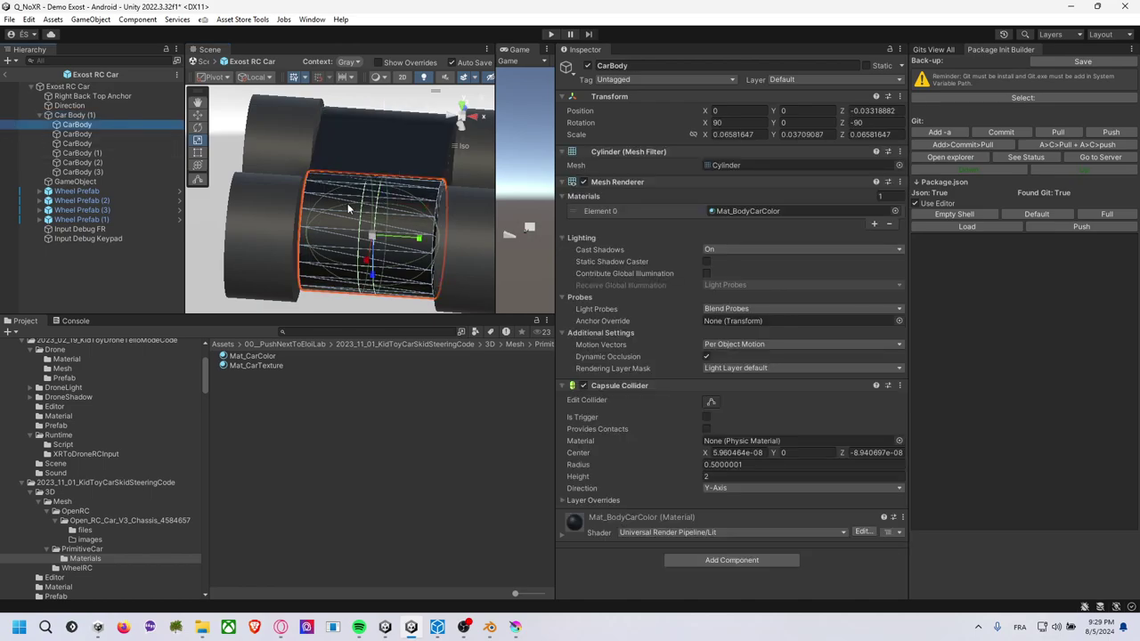
{"action": "mouse_move", "coordinate": [338, 178]}
{"action": "left_mouse_down", "text": "alt"}
{"action": "mouse_move", "coordinate": [290, 169]}
{"action": "mouse_move", "coordinate": [402, 168]}
{"action": "left_mouse_up", "text": "alt"}
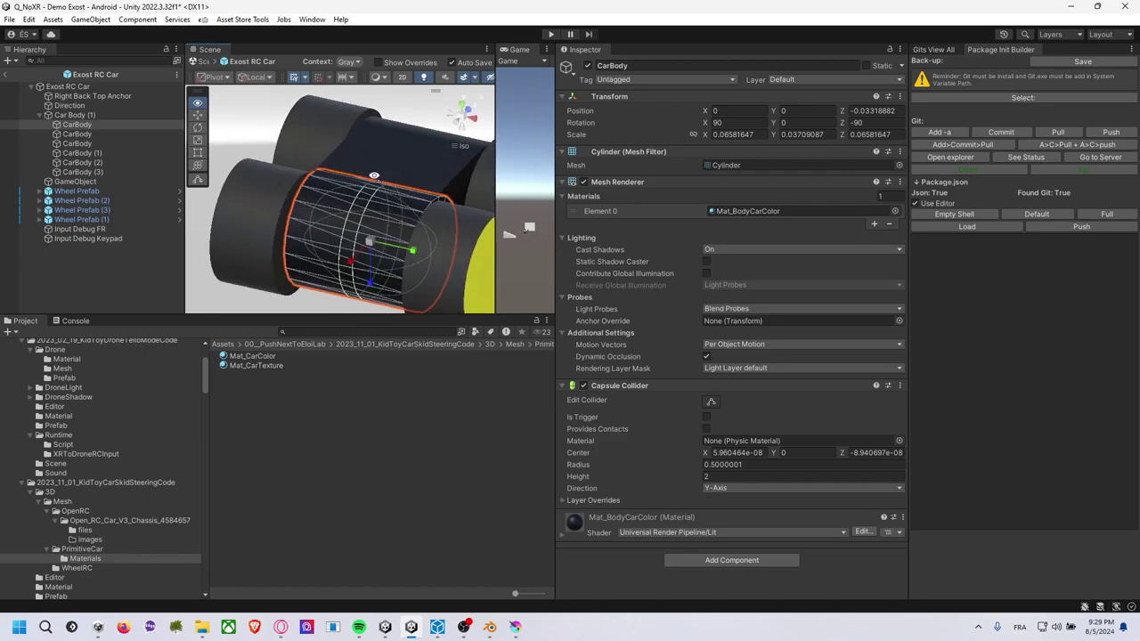
{"action": "left_click", "coordinate": [408, 158]}
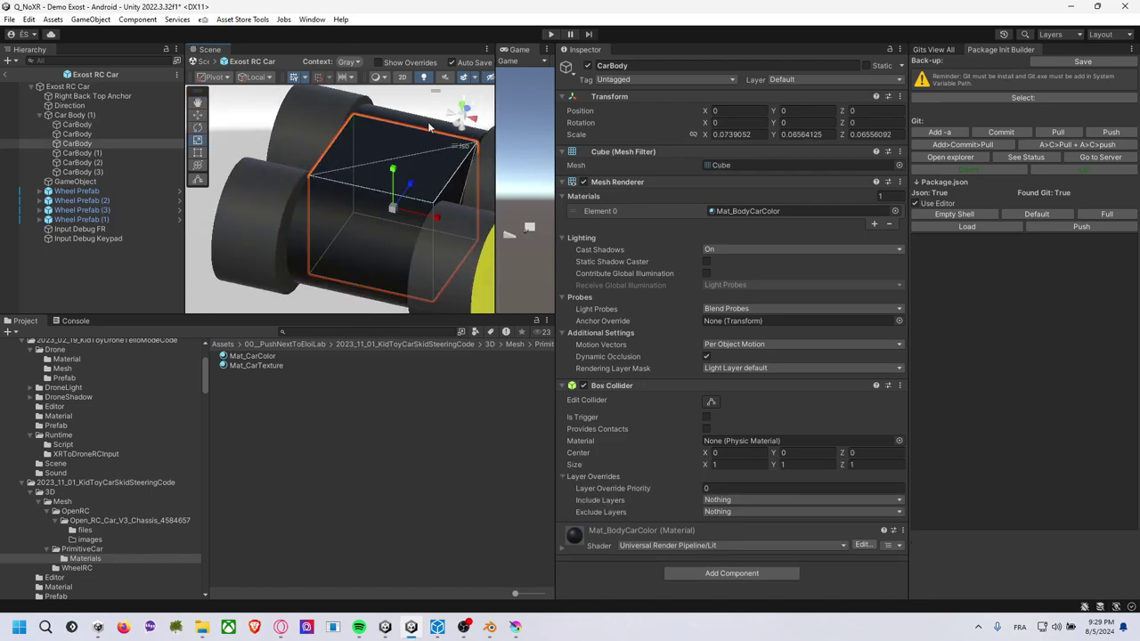
{"action": "left_click", "coordinate": [429, 128]}
{"action": "left_click_drag", "start_coordinate": [429, 127], "coordinate": [324, 126], "text": "alt"}
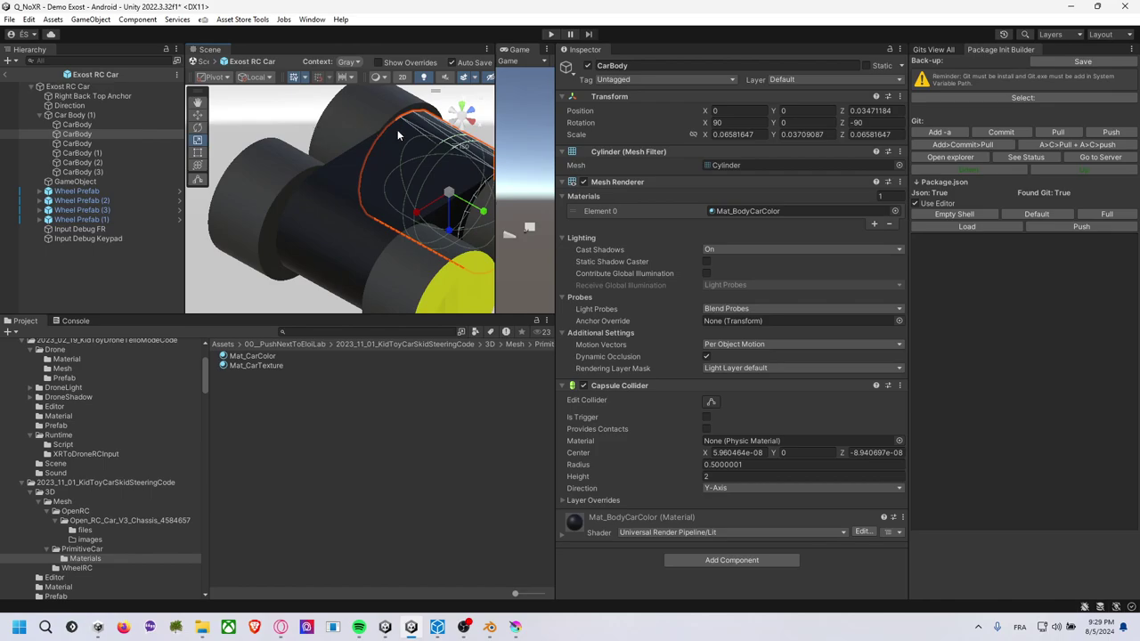
{"action": "left_click_drag", "start_coordinate": [398, 133], "coordinate": [195, 140], "text": "alt"}
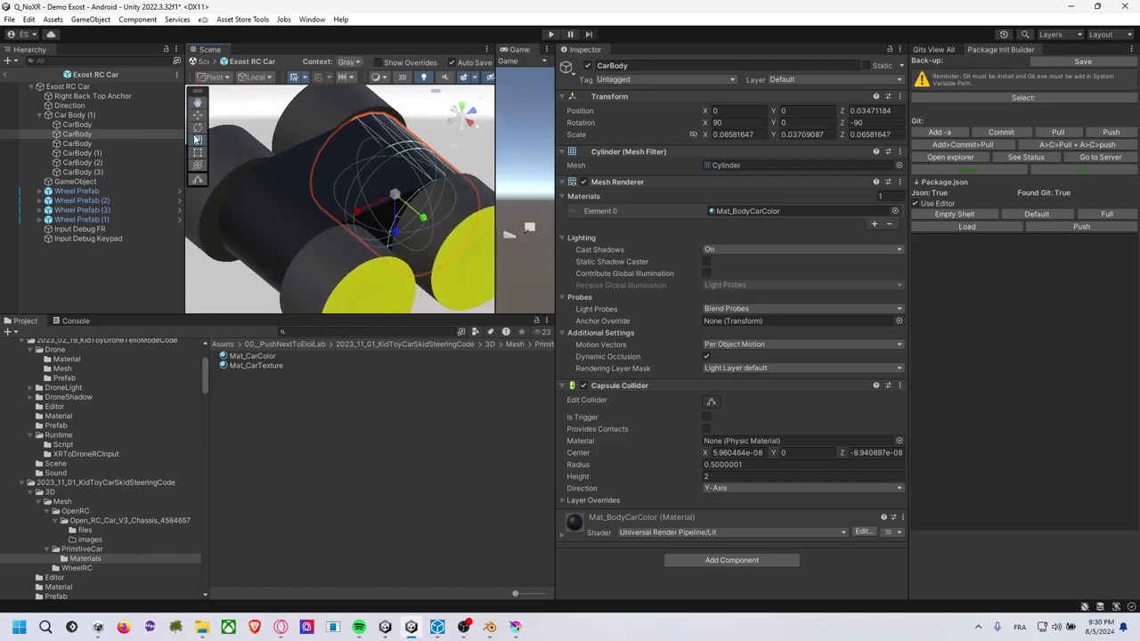
{"action": "left_click", "coordinate": [117, 118]}
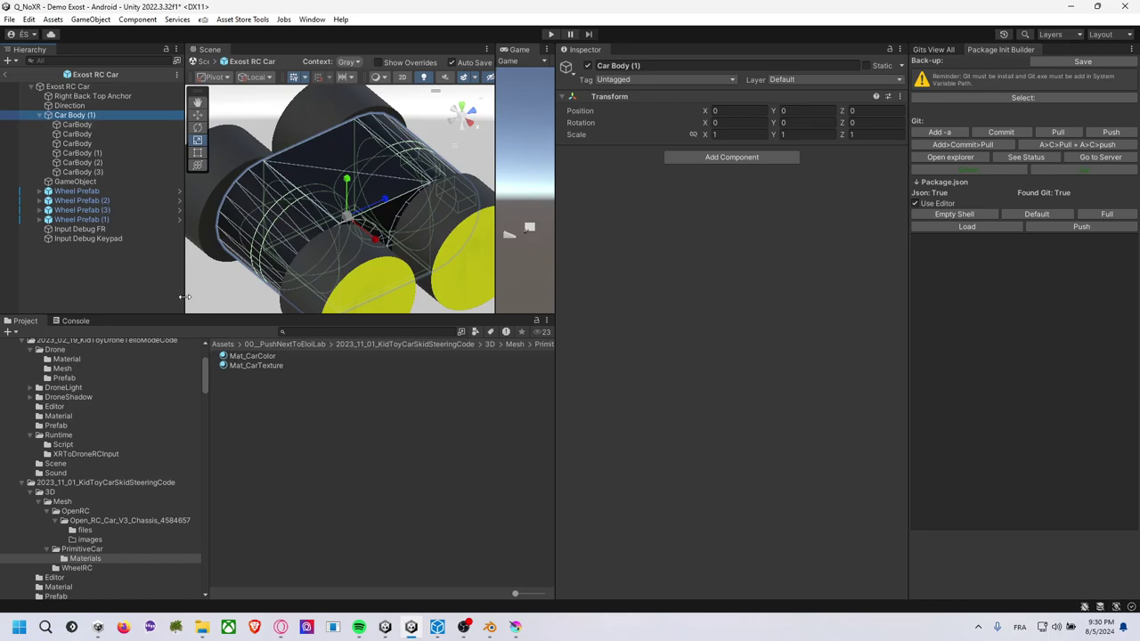
Drop ToyCarBody into Car Body (1) and zero its X and Y position.
{"action": "left_click", "coordinate": [109, 546]}
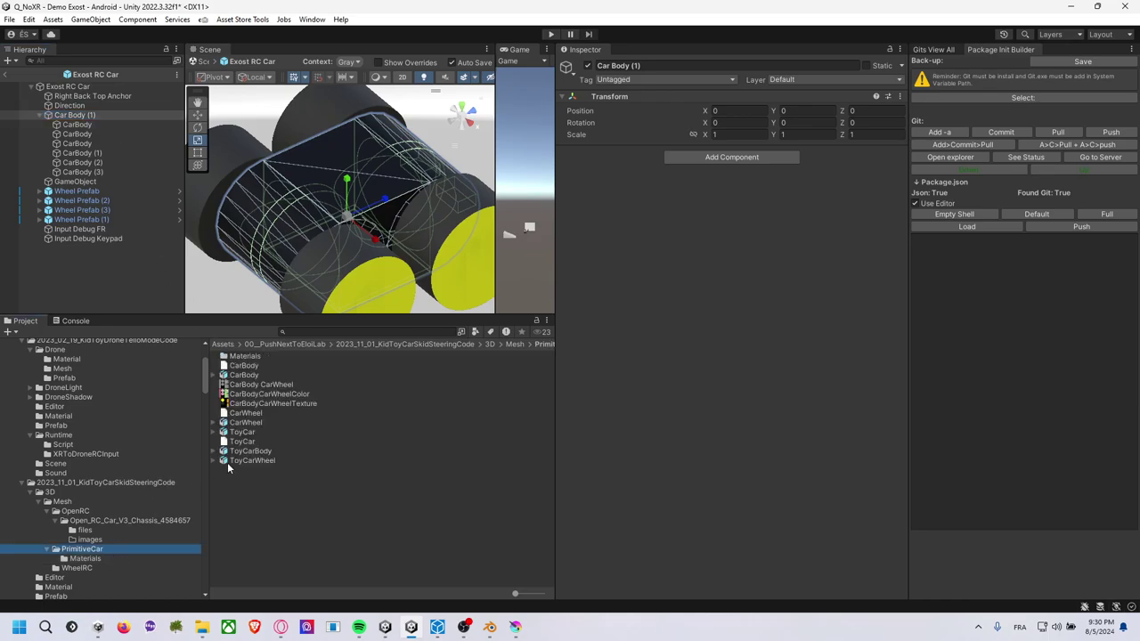
{"action": "left_click_drag", "start_coordinate": [269, 453], "coordinate": [104, 124]}
{"action": "left_click_drag", "start_coordinate": [268, 169], "coordinate": [374, 178], "text": "alt"}
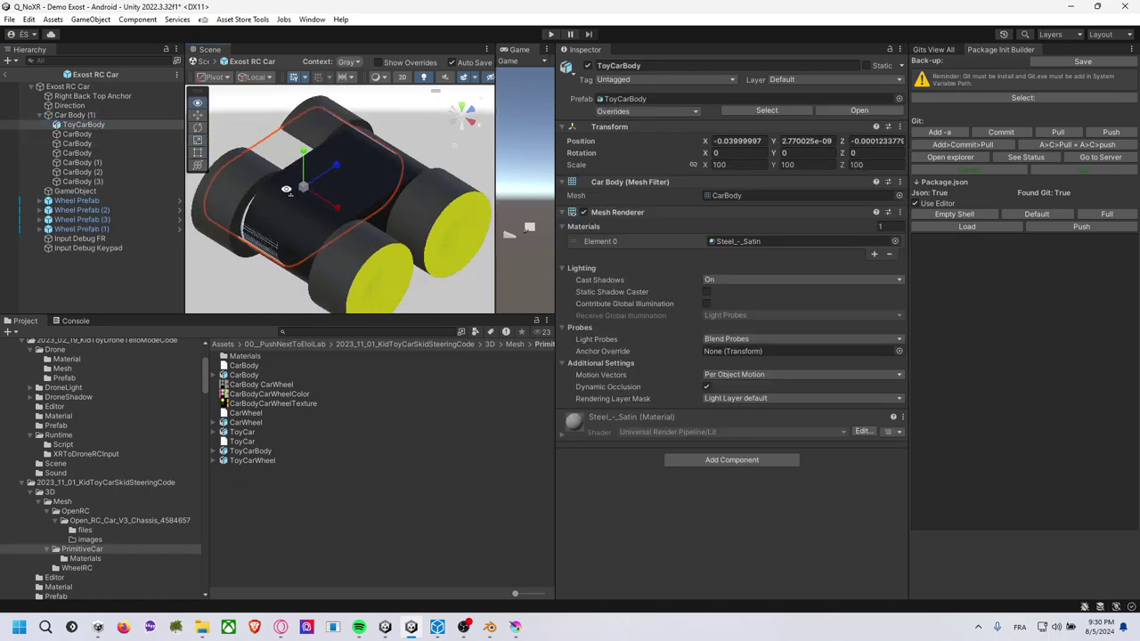
{"action": "type", "text": "0"}
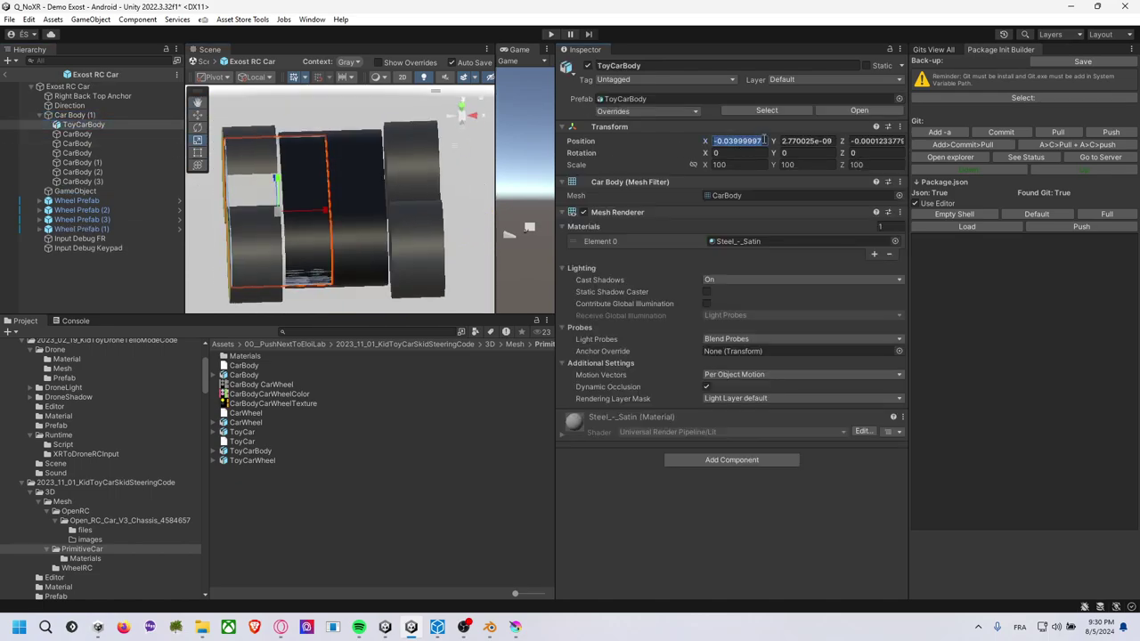
{"action": "key", "text": "Tab"}
{"action": "type", "text": "0"}
{"action": "key", "text": "Tab"}
Zero ToyCarBody's Z position and look over the car from both sides.
{"action": "type", "text": "0"}
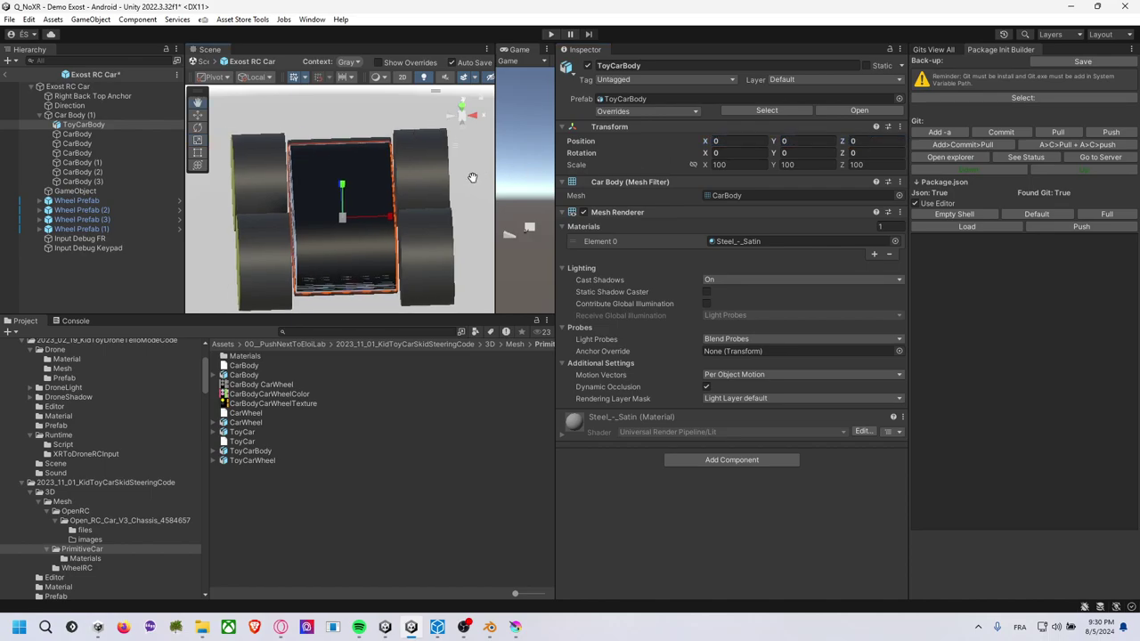
{"action": "mouse_move", "coordinate": [427, 204]}
{"action": "left_mouse_down", "text": "alt"}
{"action": "mouse_move", "coordinate": [280, 78]}
{"action": "mouse_move", "coordinate": [350, 235]}
{"action": "left_mouse_up", "text": "alt"}
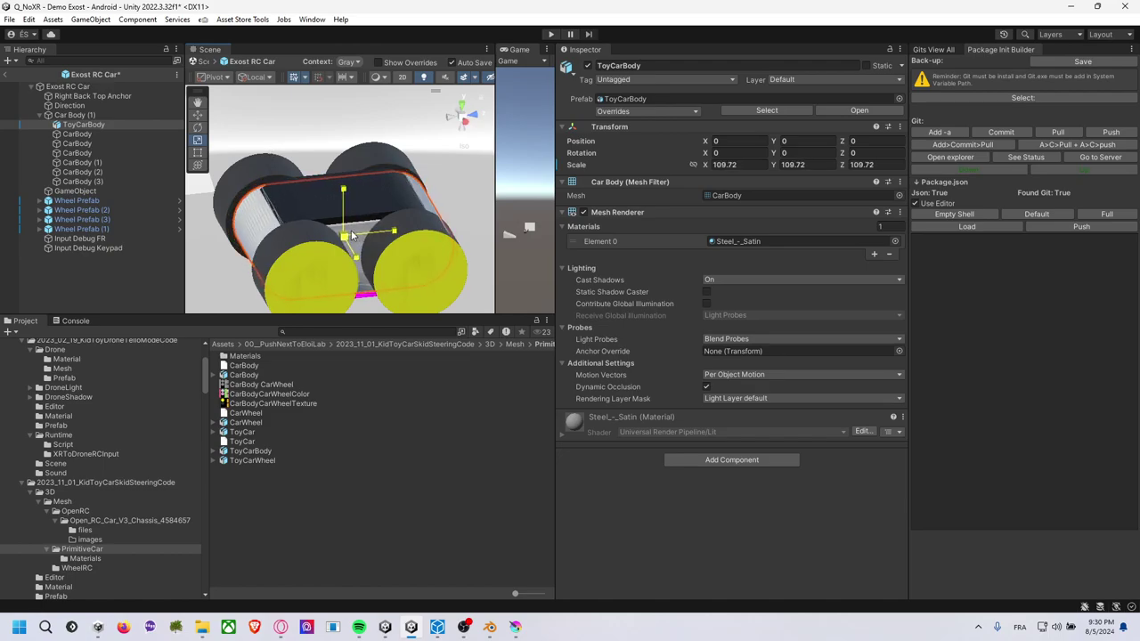
{"action": "left_click_drag", "start_coordinate": [312, 153], "coordinate": [353, 189], "text": "alt"}
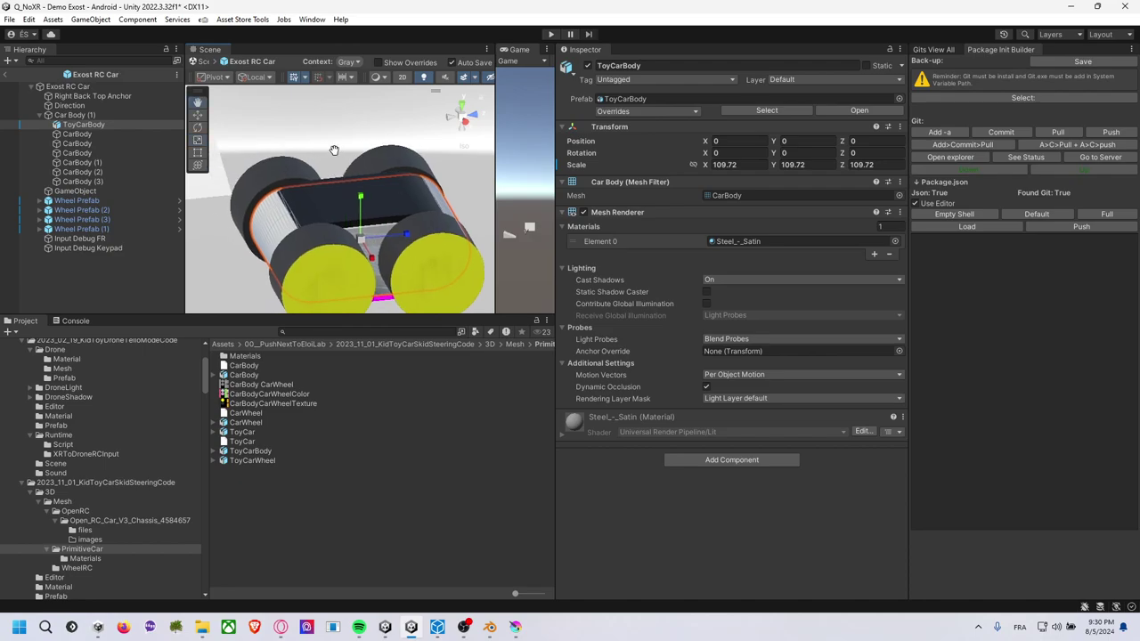
{"action": "left_click", "coordinate": [142, 133]}
{"action": "mouse_move", "coordinate": [341, 160]}
{"action": "left_mouse_down", "text": "alt"}
{"action": "mouse_move", "coordinate": [368, 168]}
{"action": "mouse_move", "coordinate": [119, 185]}
{"action": "left_mouse_up", "text": "alt"}
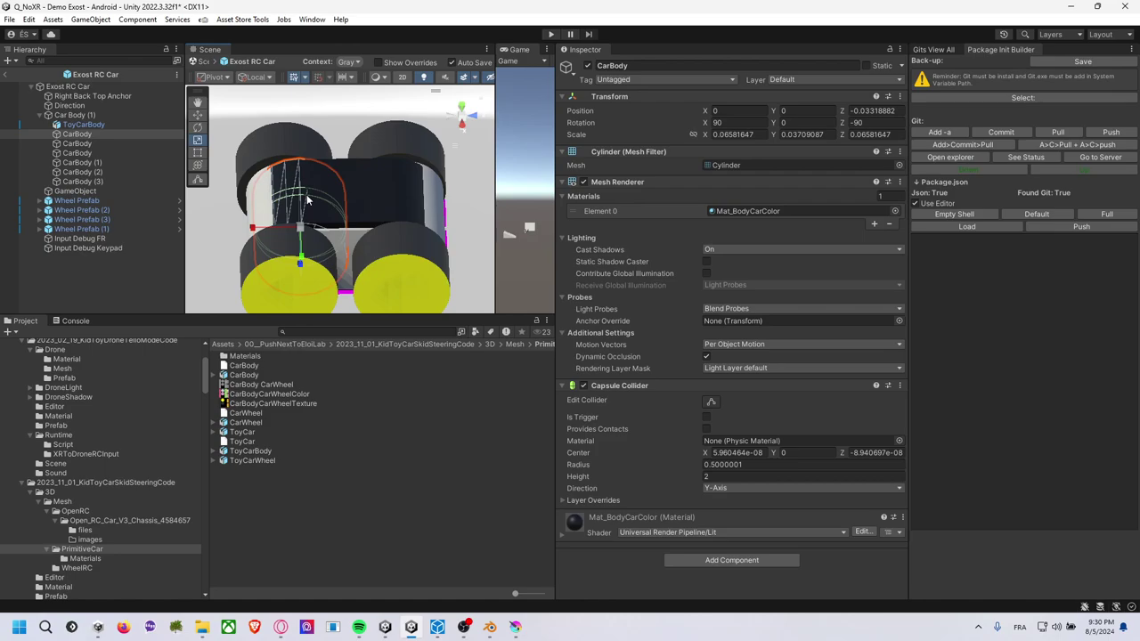
Select the six old CarBody pieces, then ToyCarBody, and search components for 'mesh'.
{"action": "left_click_drag", "start_coordinate": [307, 199], "coordinate": [199, 157]}
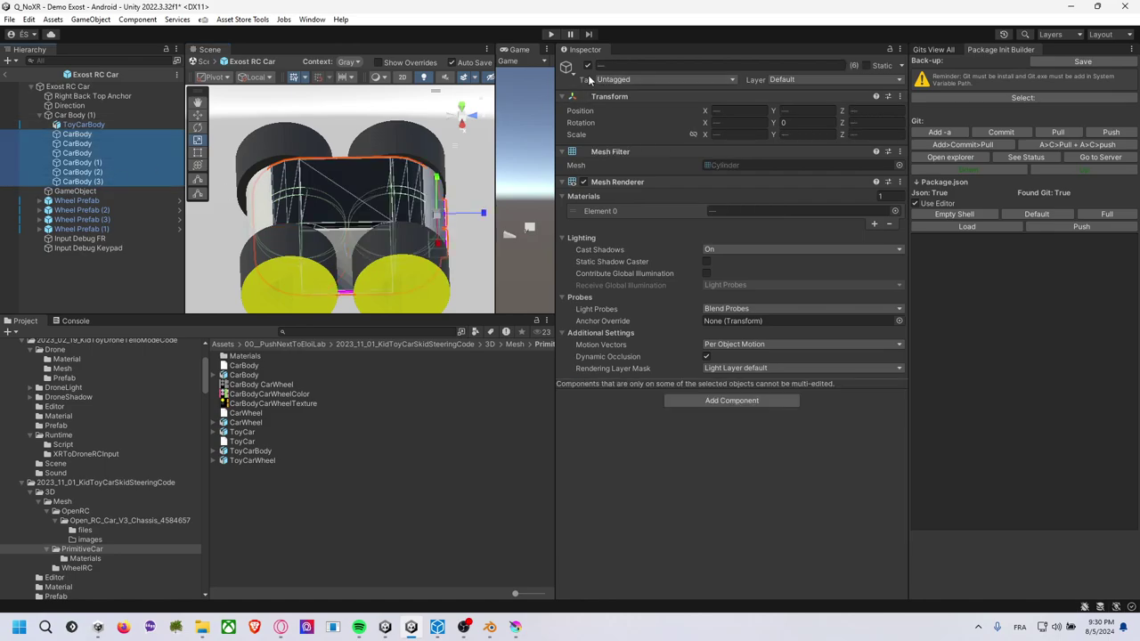
{"action": "left_click", "coordinate": [124, 124]}
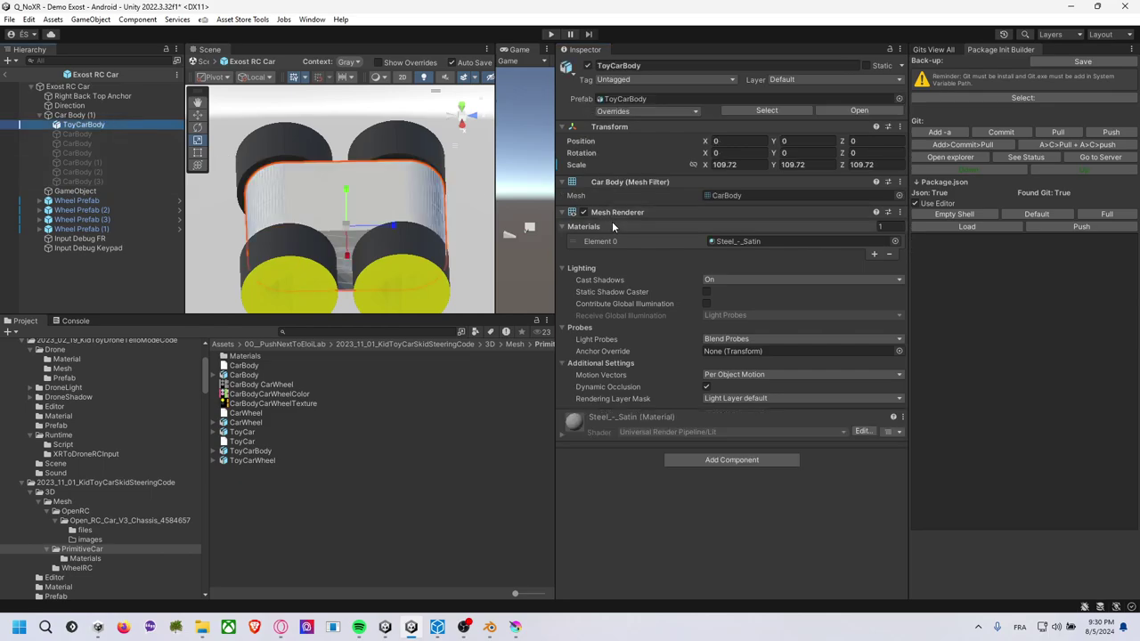
{"action": "left_click", "coordinate": [708, 459]}
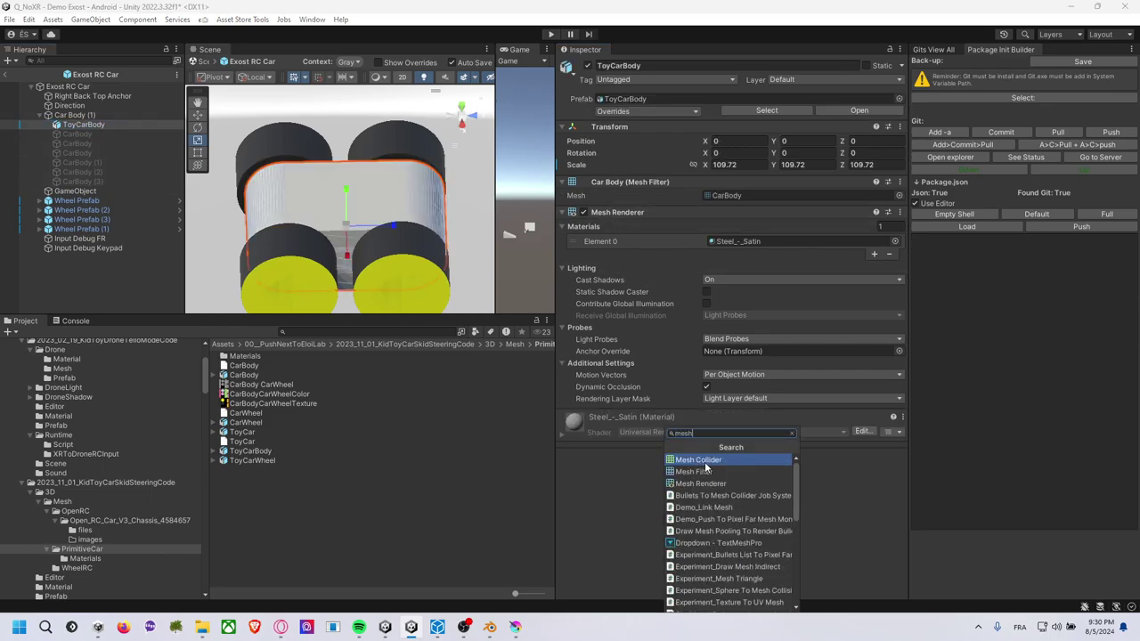
Add a convex Mesh Collider to ToyCarBody, untick Convex, then undo both changes.
{"action": "left_click", "coordinate": [705, 462]}
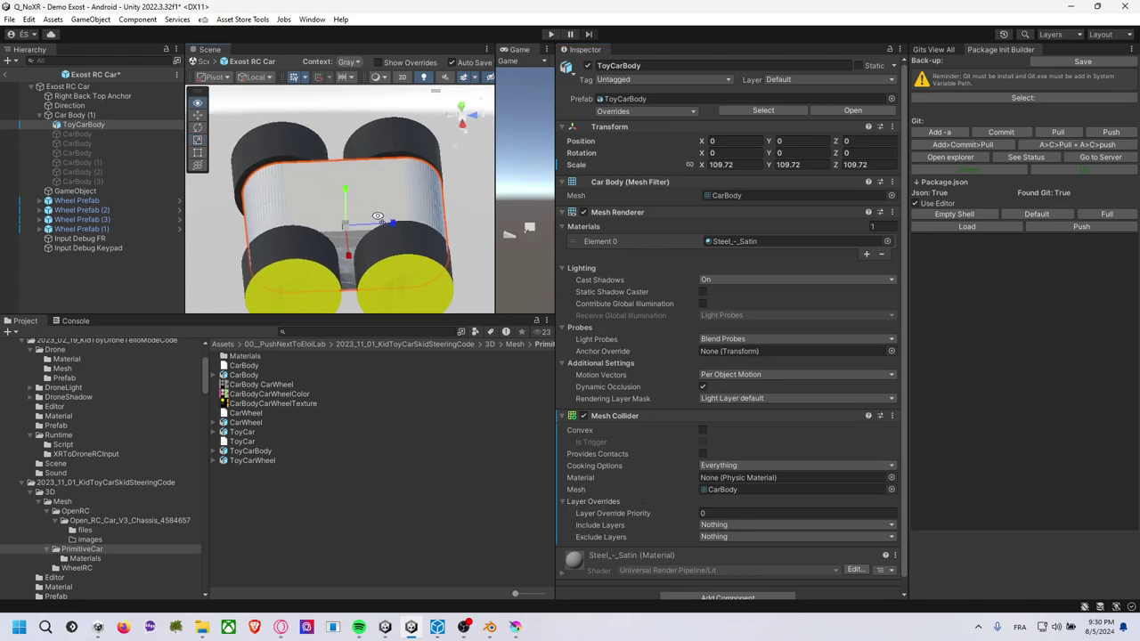
{"action": "left_click_drag", "start_coordinate": [413, 220], "coordinate": [481, 232], "text": "alt"}
{"action": "left_click", "coordinate": [703, 430]}
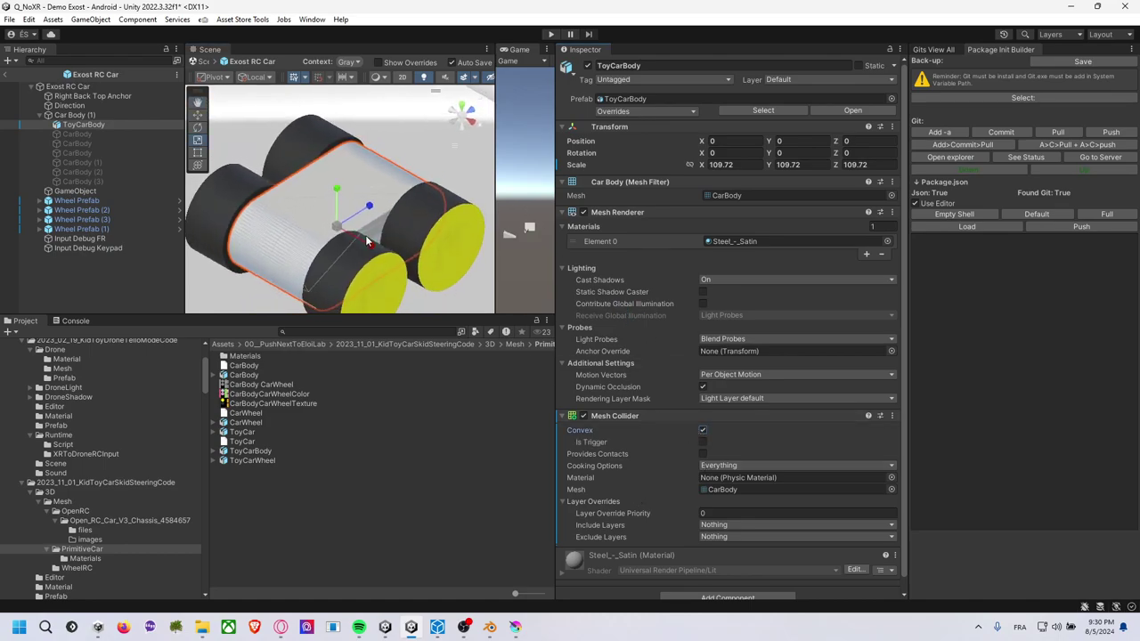
{"action": "mouse_move", "coordinate": [365, 240]}
{"action": "left_mouse_down", "text": "alt"}
{"action": "mouse_move", "coordinate": [266, 174]}
{"action": "mouse_move", "coordinate": [417, 122]}
{"action": "mouse_move", "coordinate": [465, 197]}
{"action": "left_mouse_up", "text": "alt"}
{"action": "mouse_move", "coordinate": [342, 221]}
{"action": "left_mouse_down", "text": "alt"}
{"action": "mouse_move", "coordinate": [60, 310]}
{"action": "mouse_move", "coordinate": [356, 208]}
{"action": "mouse_move", "coordinate": [382, 181]}
{"action": "mouse_move", "coordinate": [338, 178]}
{"action": "mouse_move", "coordinate": [353, 259]}
{"action": "mouse_move", "coordinate": [652, 320]}
{"action": "left_mouse_up", "text": "alt"}
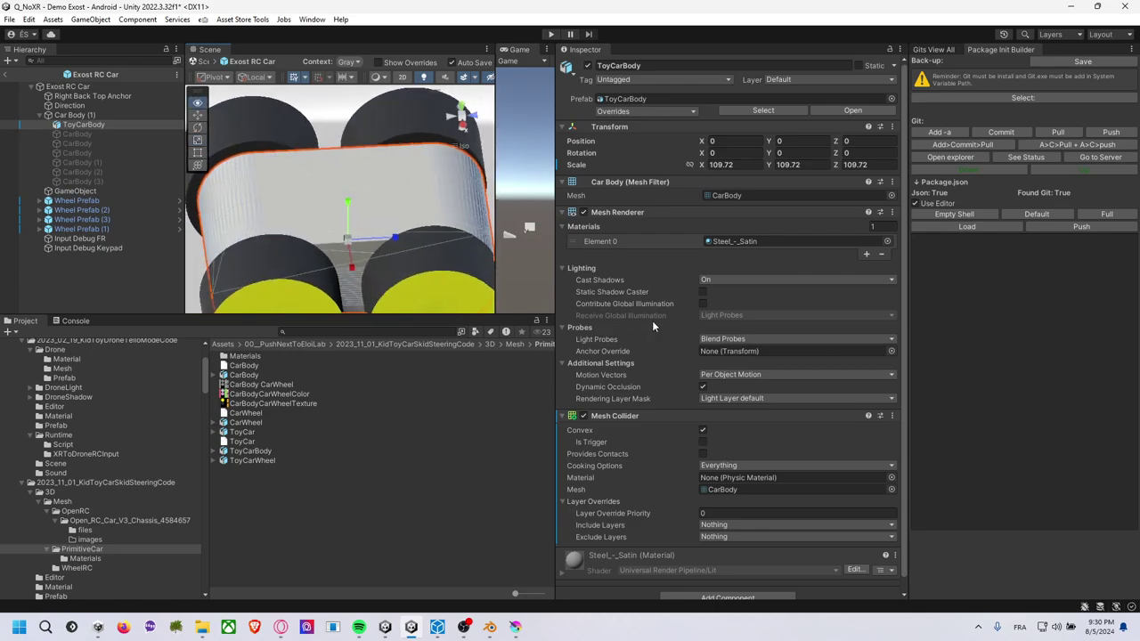
{"action": "left_click", "coordinate": [702, 430]}
{"action": "key", "text": "ctrl+z"}
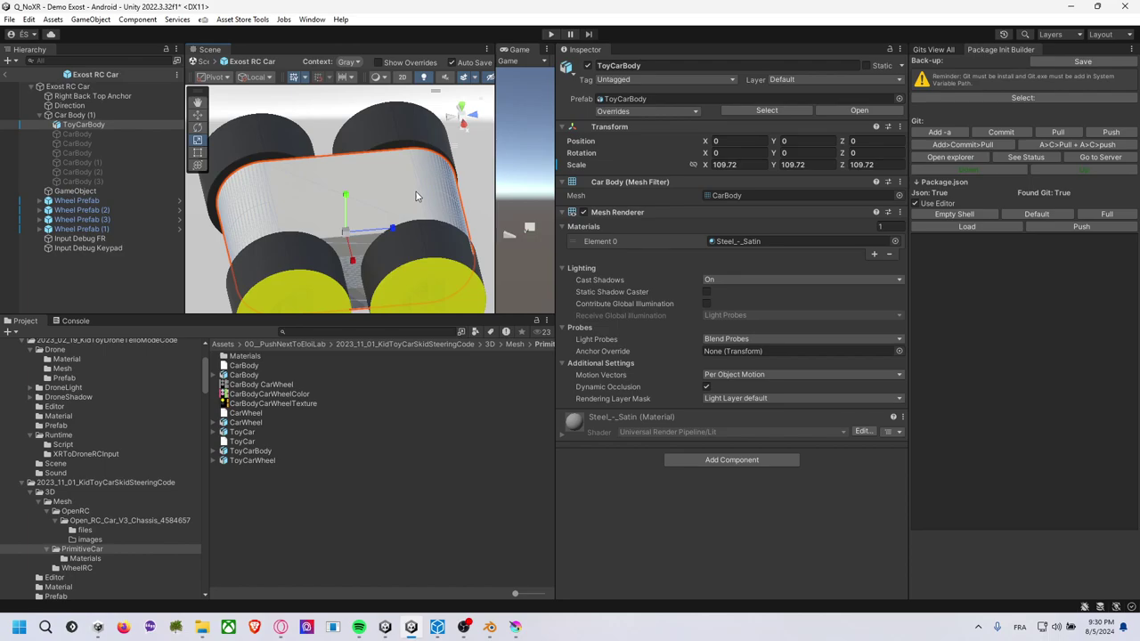
{"action": "key", "text": "ctrl+z"}
{"action": "key", "text": "ctrl+z"}
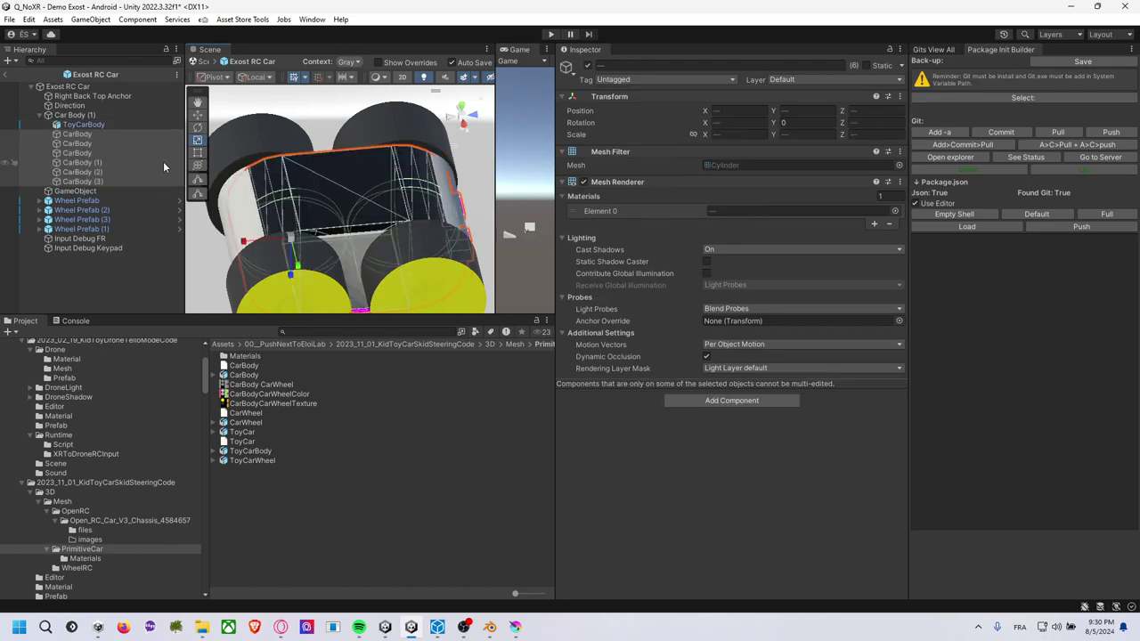
Remove the Mesh Renderer from the six old CarBody pieces and check the car.
{"action": "right_click", "coordinate": [624, 189]}
{"action": "left_click", "coordinate": [673, 211]}
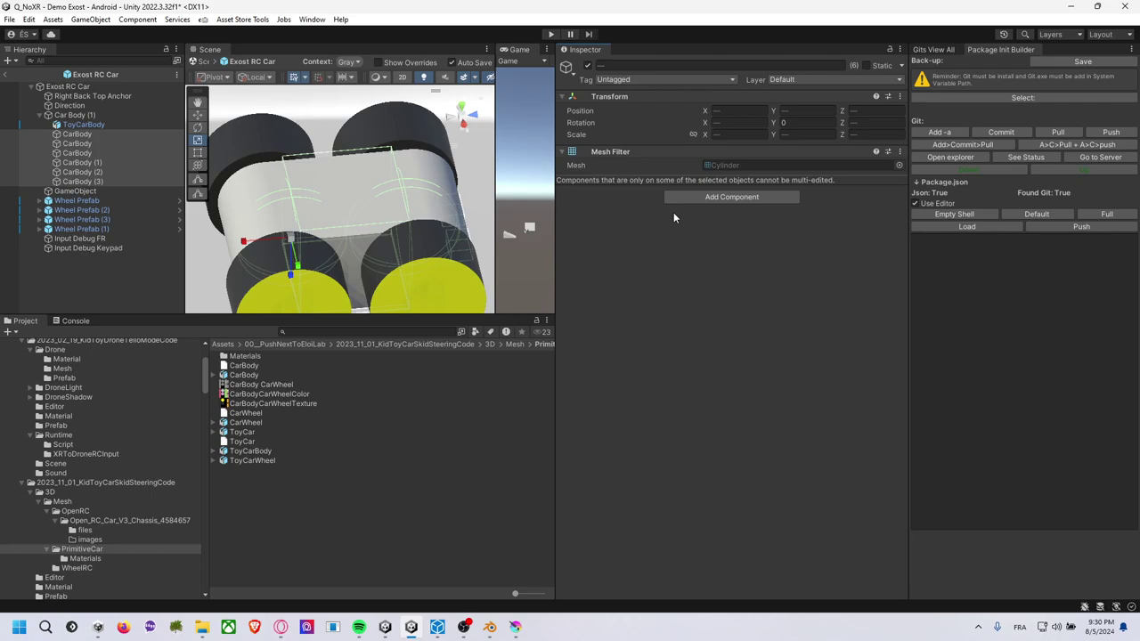
{"action": "mouse_move", "coordinate": [396, 210]}
{"action": "left_mouse_down", "text": "alt"}
{"action": "mouse_move", "coordinate": [588, 179]}
{"action": "mouse_move", "coordinate": [417, 135]}
{"action": "mouse_move", "coordinate": [607, 180]}
{"action": "mouse_move", "coordinate": [502, 175]}
{"action": "left_mouse_up", "text": "alt"}
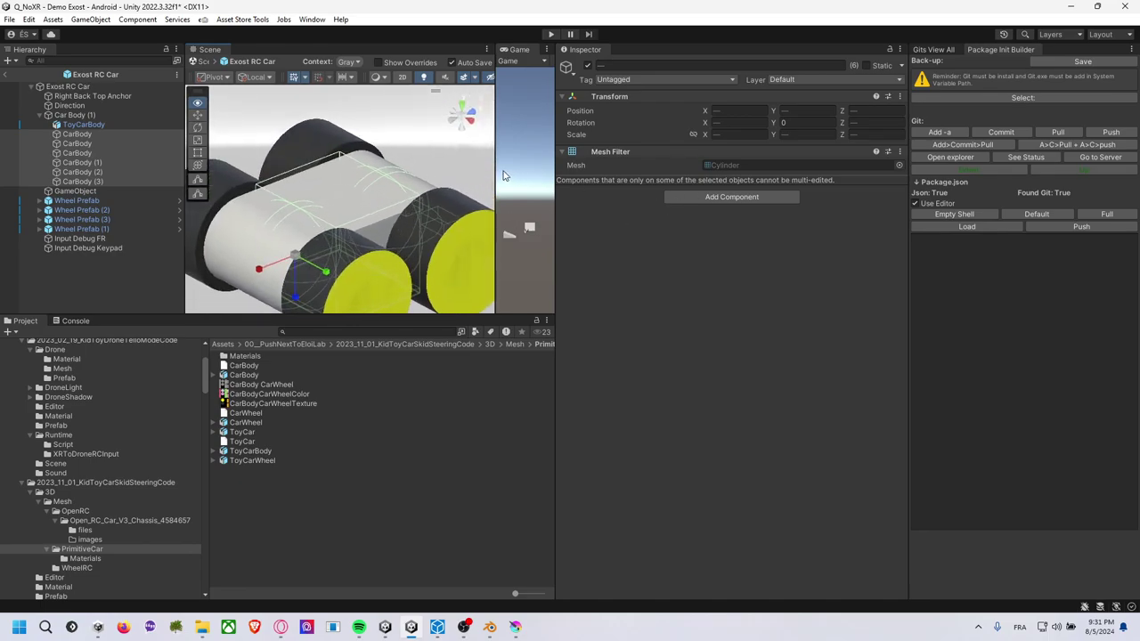
{"action": "key", "text": "alt+Tab"}
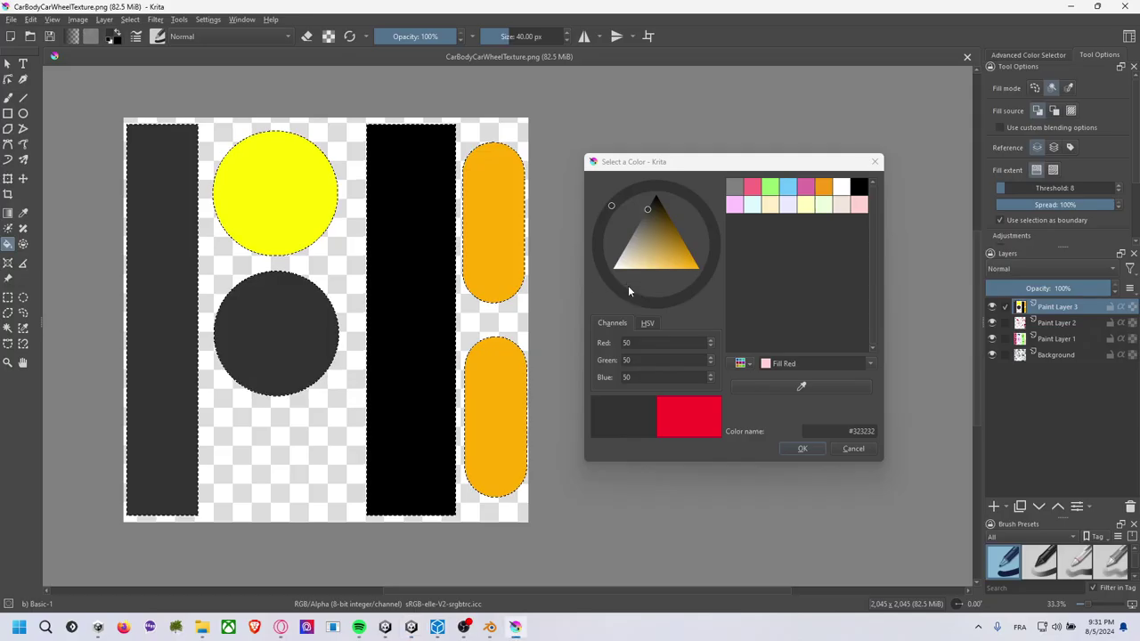
{"action": "key", "text": "alt+Tab"}
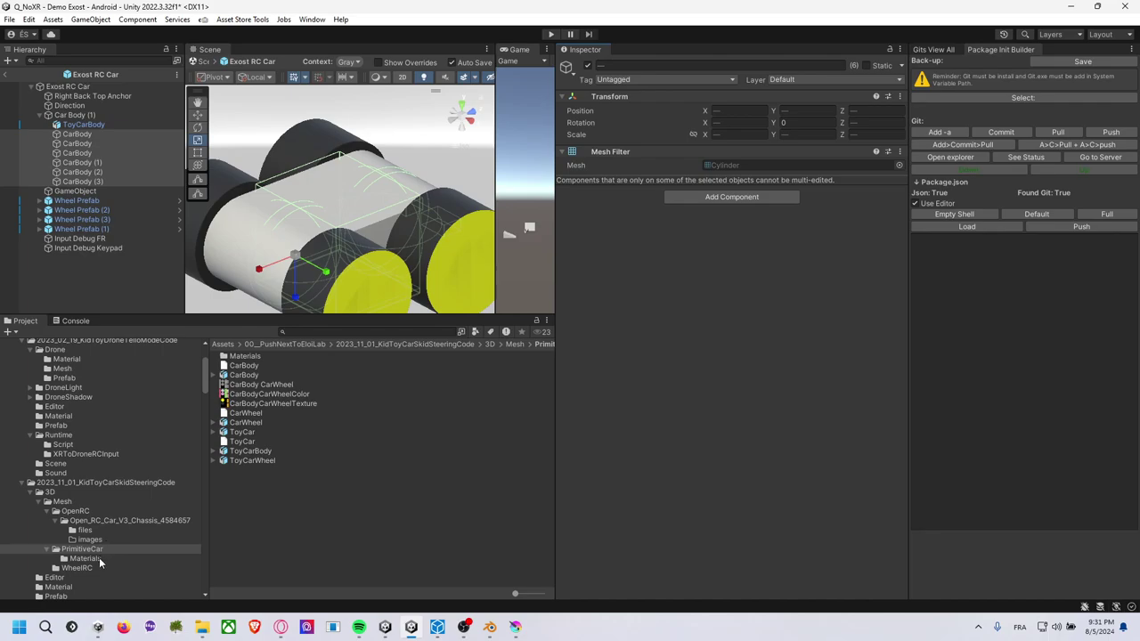
Open the PrimitiveCar Materials folder and step through the CarBody pieces around the car.
{"action": "left_click", "coordinate": [100, 560]}
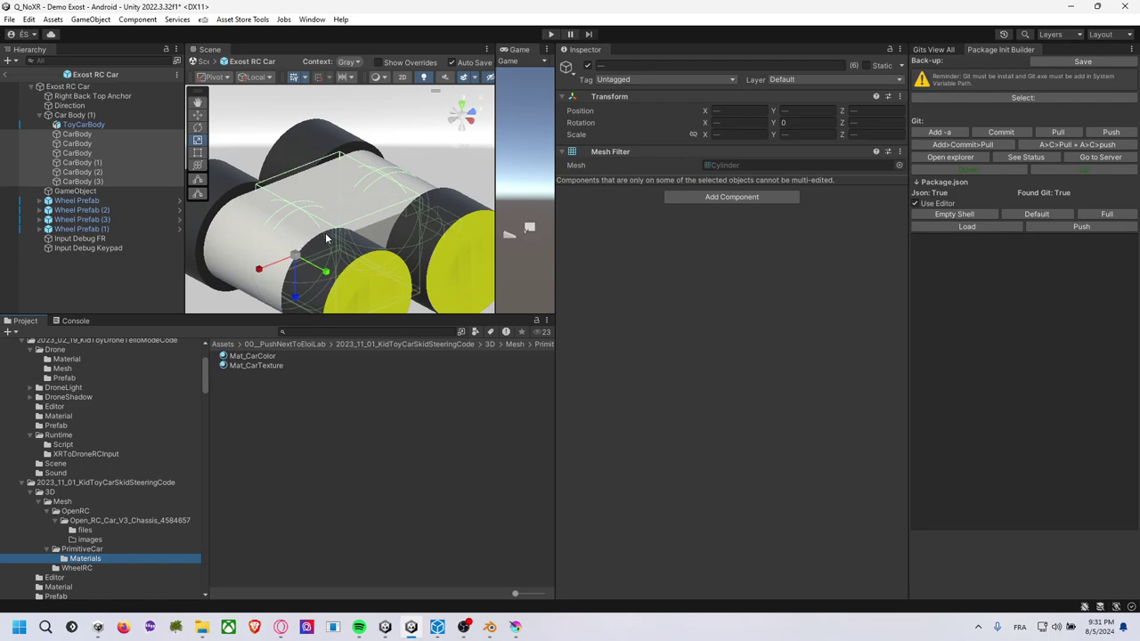
{"action": "left_click_drag", "start_coordinate": [338, 193], "coordinate": [334, 188], "text": "alt"}
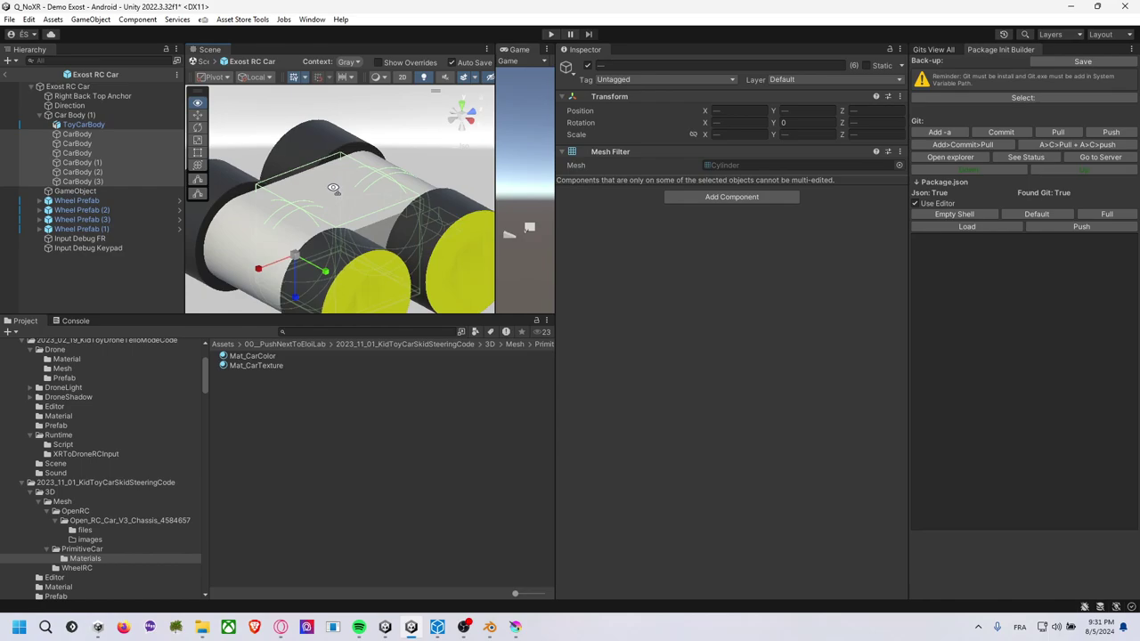
{"action": "mouse_move", "coordinate": [334, 189]}
{"action": "left_mouse_down", "text": "alt"}
{"action": "mouse_move", "coordinate": [575, 198]}
{"action": "mouse_move", "coordinate": [383, 181]}
{"action": "left_mouse_up", "text": "alt"}
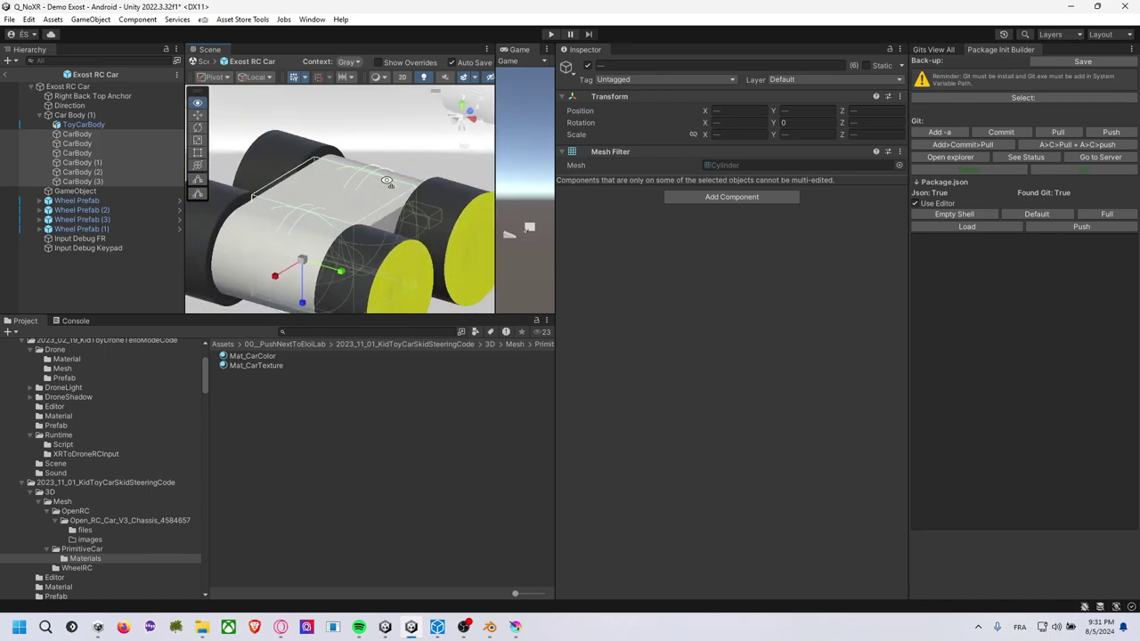
{"action": "left_click", "coordinate": [119, 143]}
{"action": "mouse_move", "coordinate": [308, 168]}
{"action": "left_mouse_down", "text": "alt"}
{"action": "mouse_move", "coordinate": [287, 157]}
{"action": "mouse_move", "coordinate": [277, 200]}
{"action": "left_mouse_up", "text": "alt"}
{"action": "left_click", "coordinate": [125, 134]}
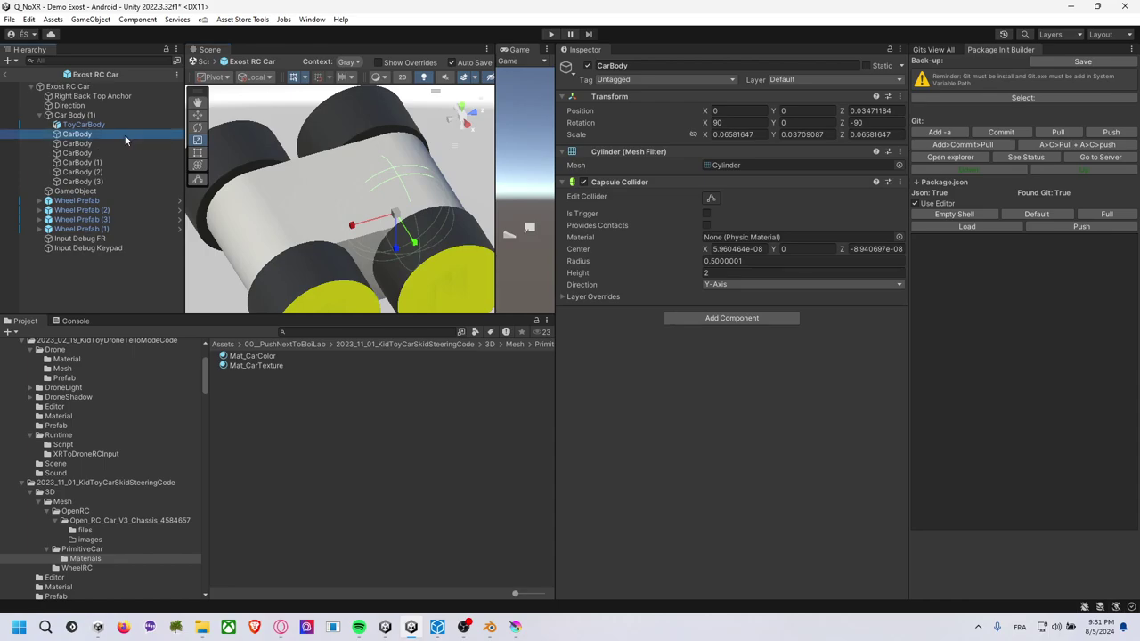
{"action": "left_click", "coordinate": [122, 143]}
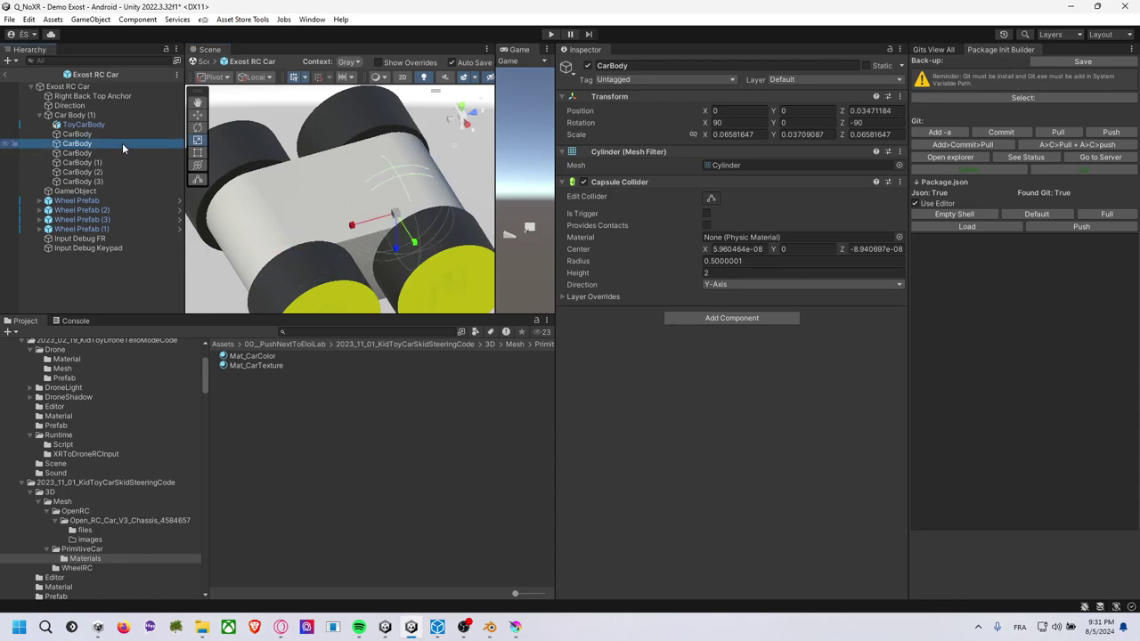
{"action": "key", "text": "Down"}
{"action": "key", "text": "Down"}
{"action": "key", "text": "Down"}
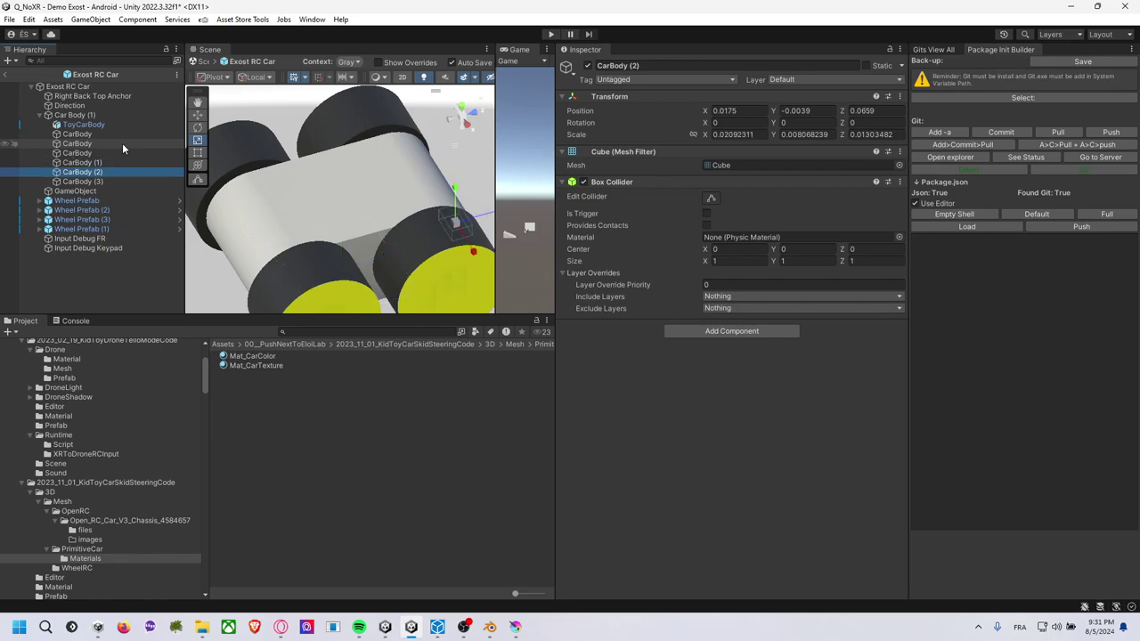
{"action": "key", "text": "Down"}
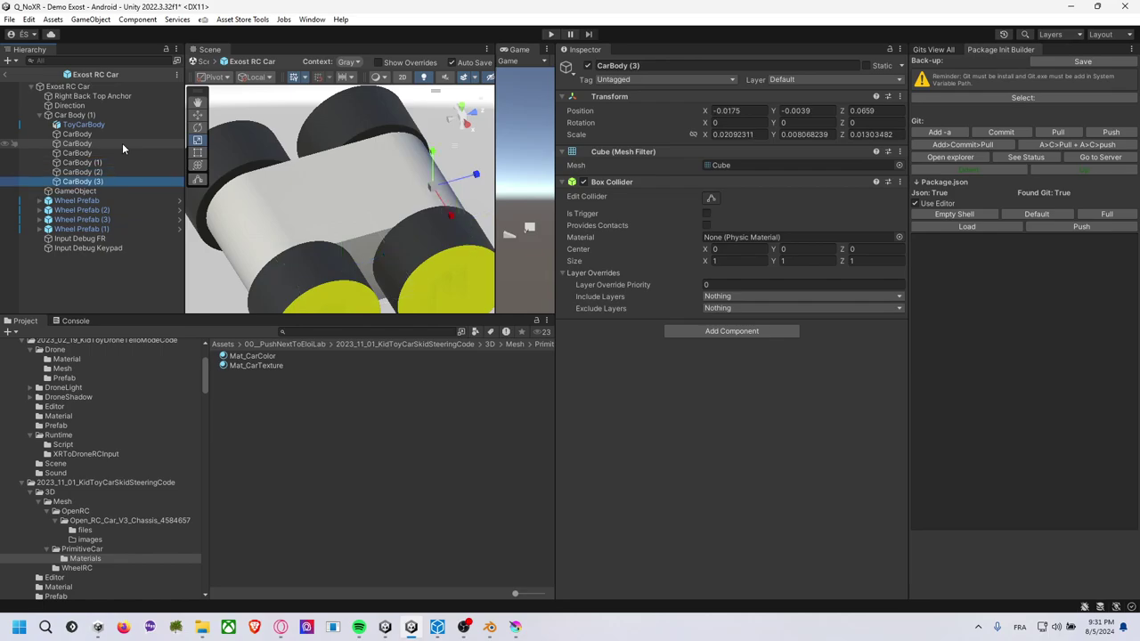
{"action": "mouse_move", "coordinate": [230, 180]}
{"action": "left_mouse_down", "text": "alt"}
{"action": "mouse_move", "coordinate": [235, 172]}
{"action": "mouse_move", "coordinate": [241, 185]}
{"action": "left_mouse_up", "text": "alt"}
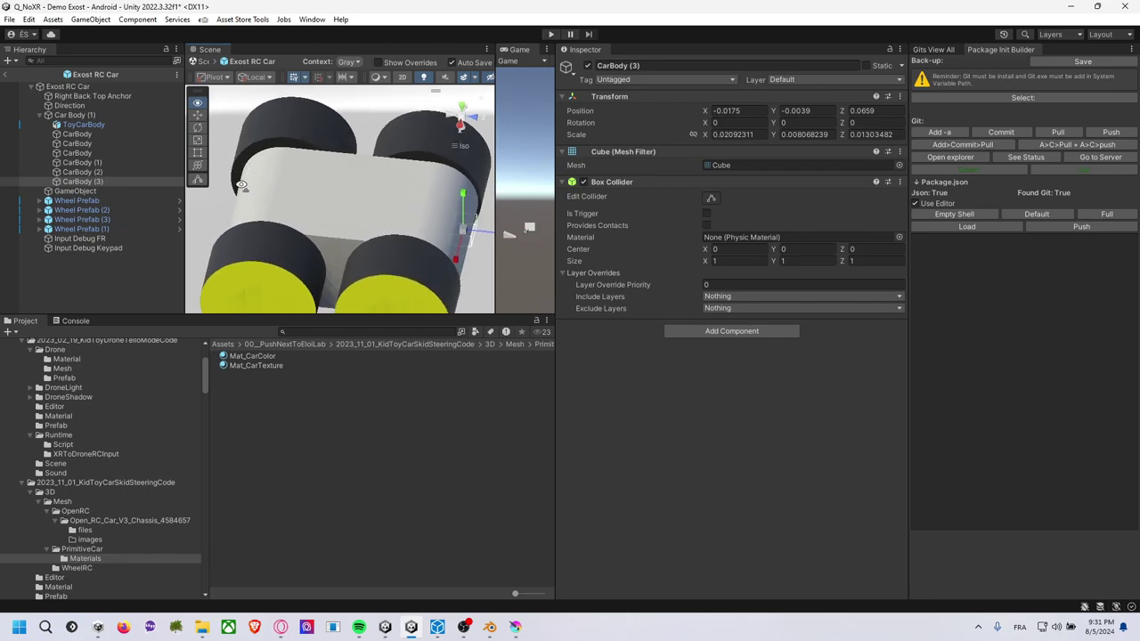
Delete CarBody (1) through CarBody (3), leaving the remaining cylinders selected.
{"action": "left_click", "coordinate": [113, 173]}
{"action": "key", "text": "Up"}
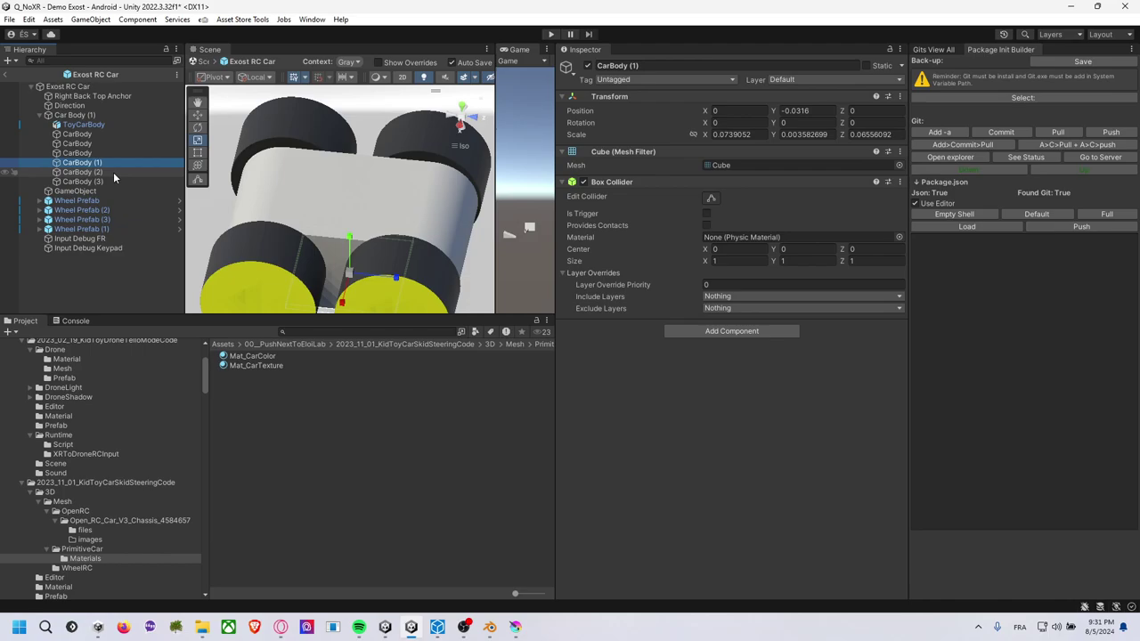
{"action": "key", "text": "shift+Down"}
{"action": "key", "text": "shift+Down"}
{"action": "key", "text": "Delete"}
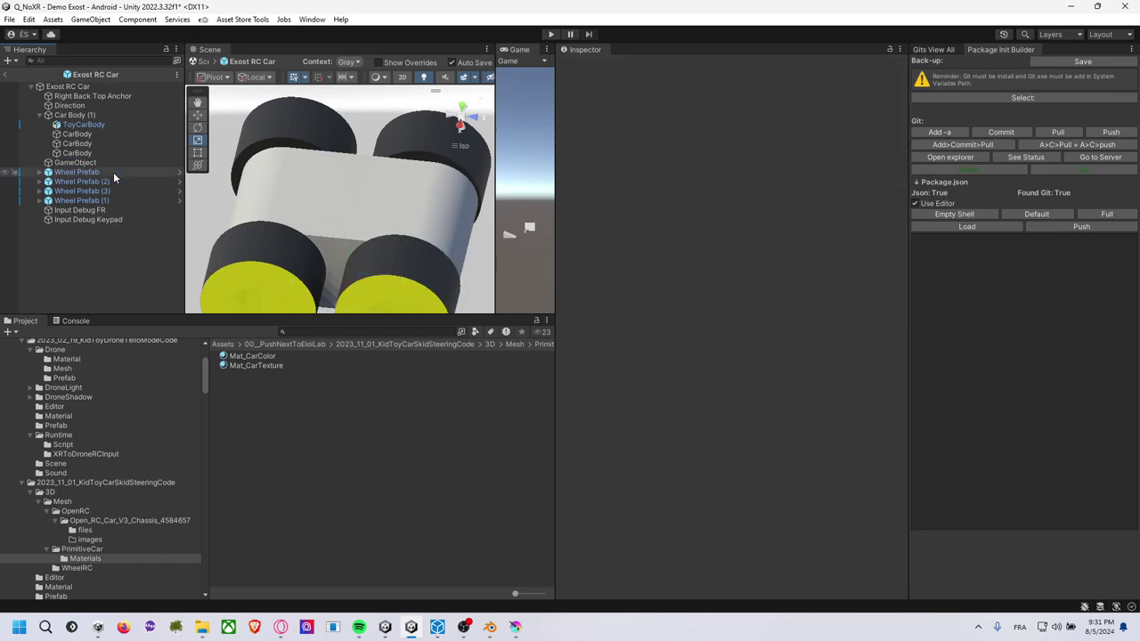
{"action": "left_click", "coordinate": [106, 154]}
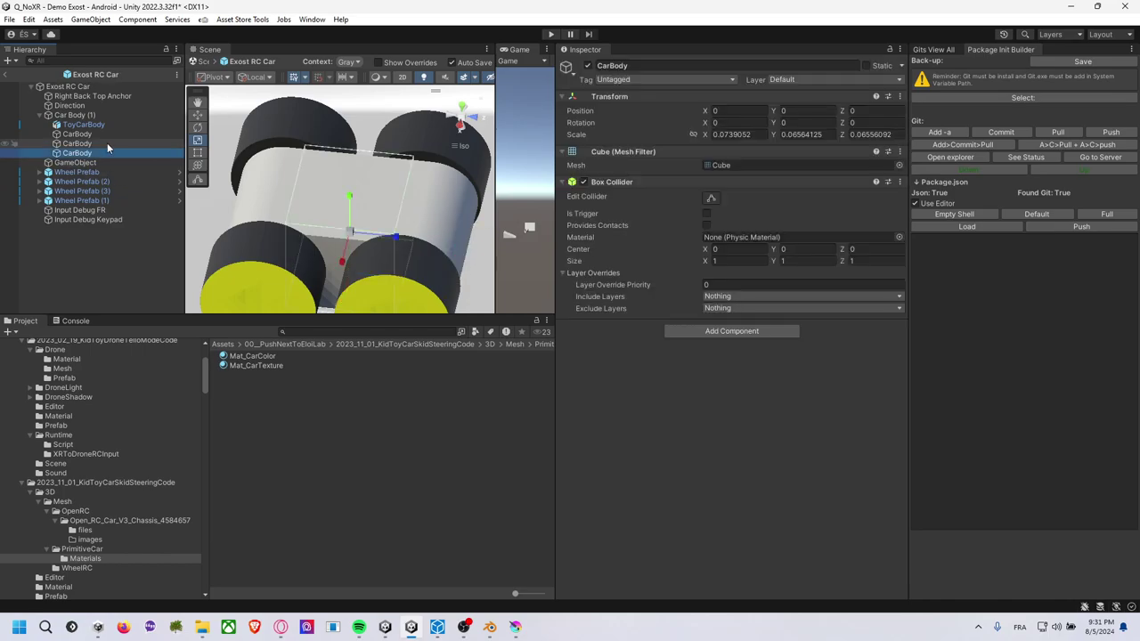
{"action": "left_click", "coordinate": [107, 144]}
{"action": "left_click", "coordinate": [111, 133]}
Stretch the first CarBody cylinder along Y and nudge it along Z.
{"action": "key", "text": "f"}
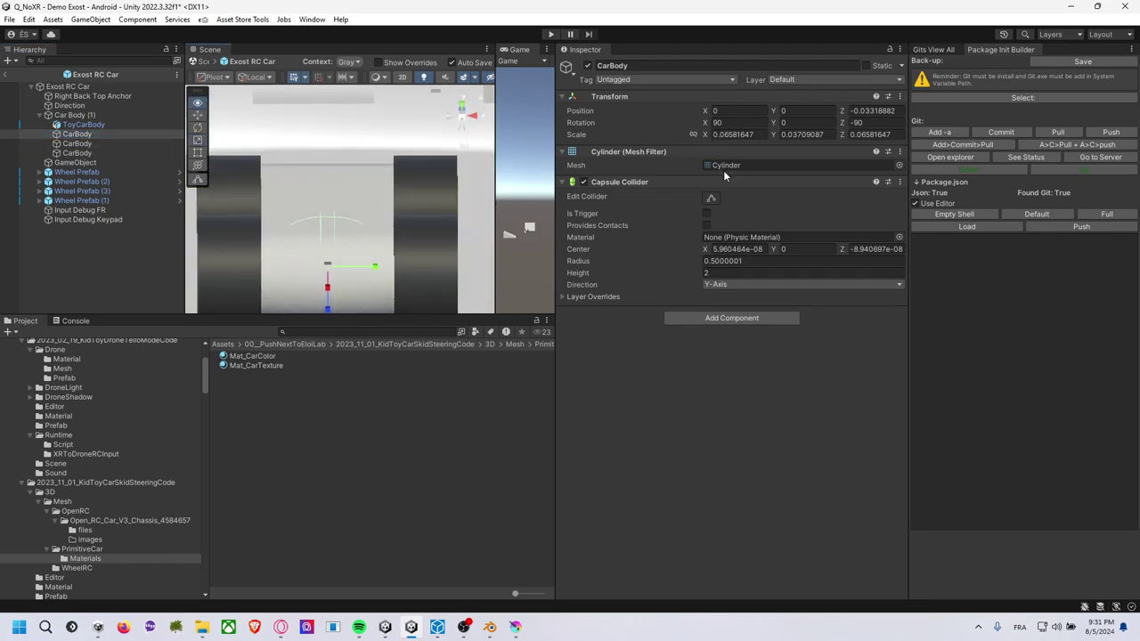
{"action": "key", "text": "r"}
{"action": "left_click_drag", "start_coordinate": [375, 268], "coordinate": [425, 273]}
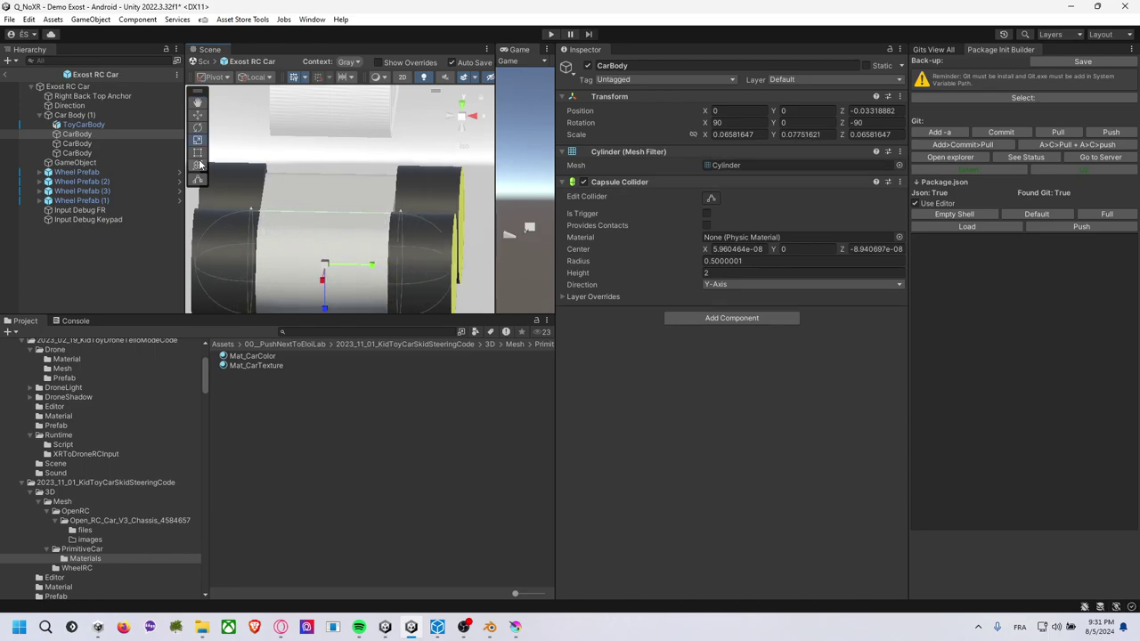
{"action": "left_click", "coordinate": [100, 154]}
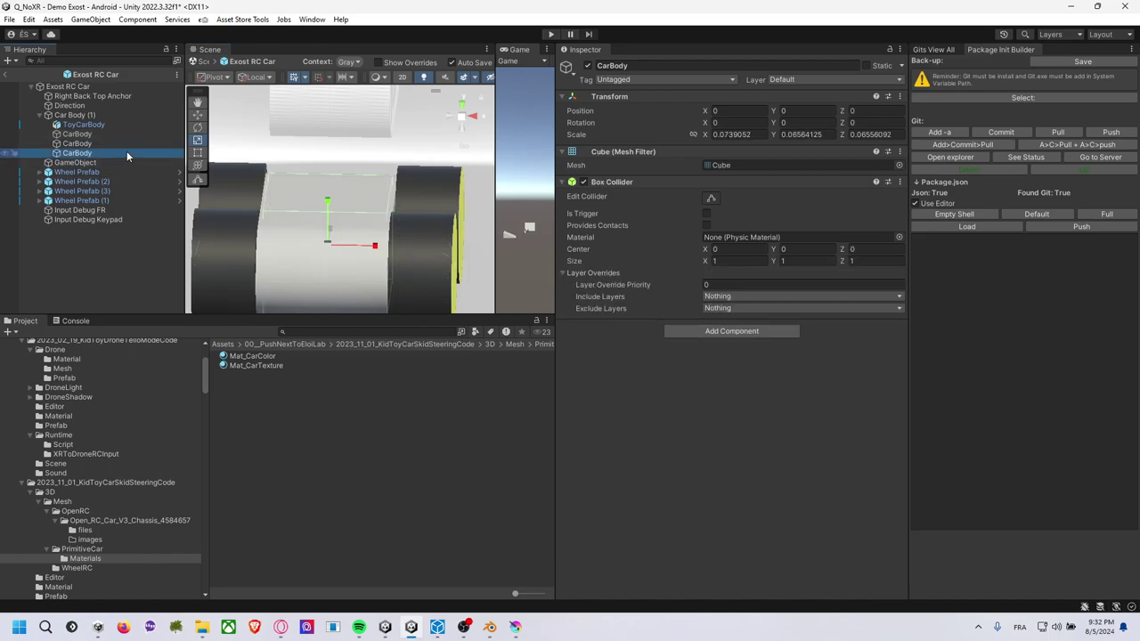
{"action": "left_click", "coordinate": [129, 134]}
{"action": "left_click_drag", "start_coordinate": [215, 155], "coordinate": [671, 259], "text": "alt"}
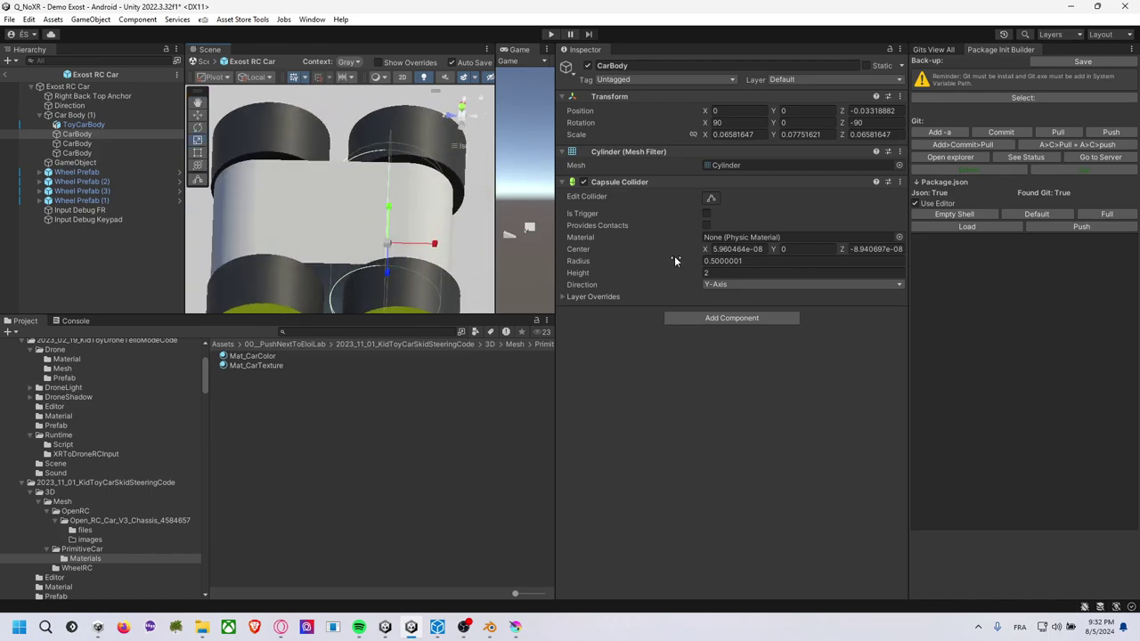
{"action": "left_click_drag", "start_coordinate": [419, 214], "coordinate": [389, 194], "text": "alt"}
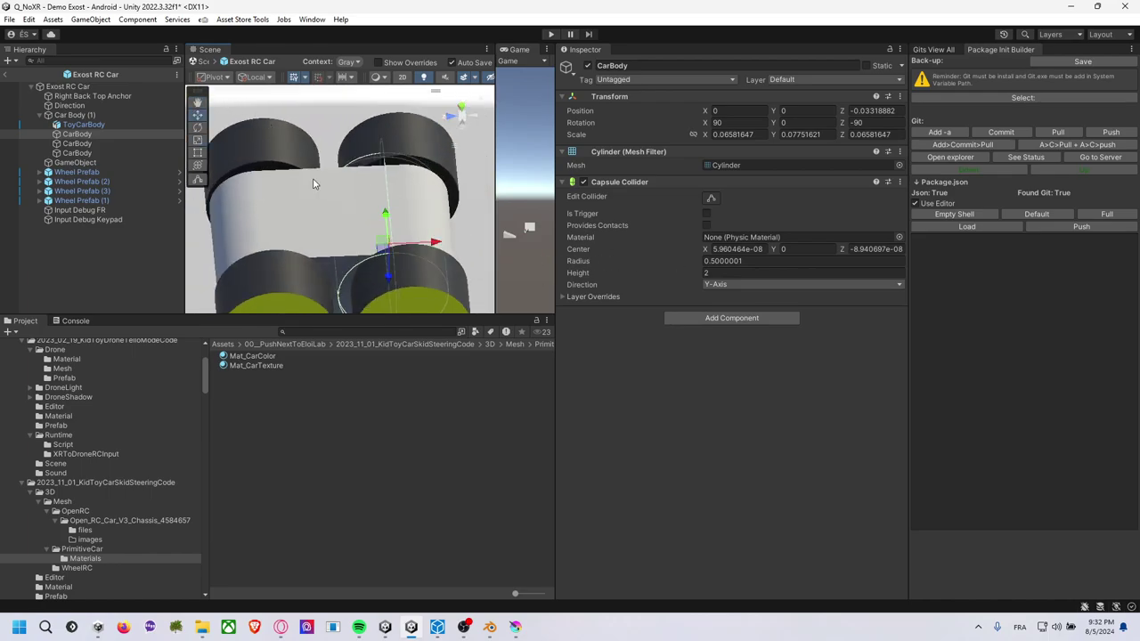
{"action": "mouse_move", "coordinate": [436, 247]}
{"action": "left_mouse_down"}
{"action": "mouse_move", "coordinate": [571, 305]}
{"action": "mouse_move", "coordinate": [312, 205]}
{"action": "mouse_move", "coordinate": [538, 253]}
{"action": "left_mouse_up"}
Stretch the second CarBody cylinder along Y to about double length.
{"action": "left_click", "coordinate": [141, 146]}
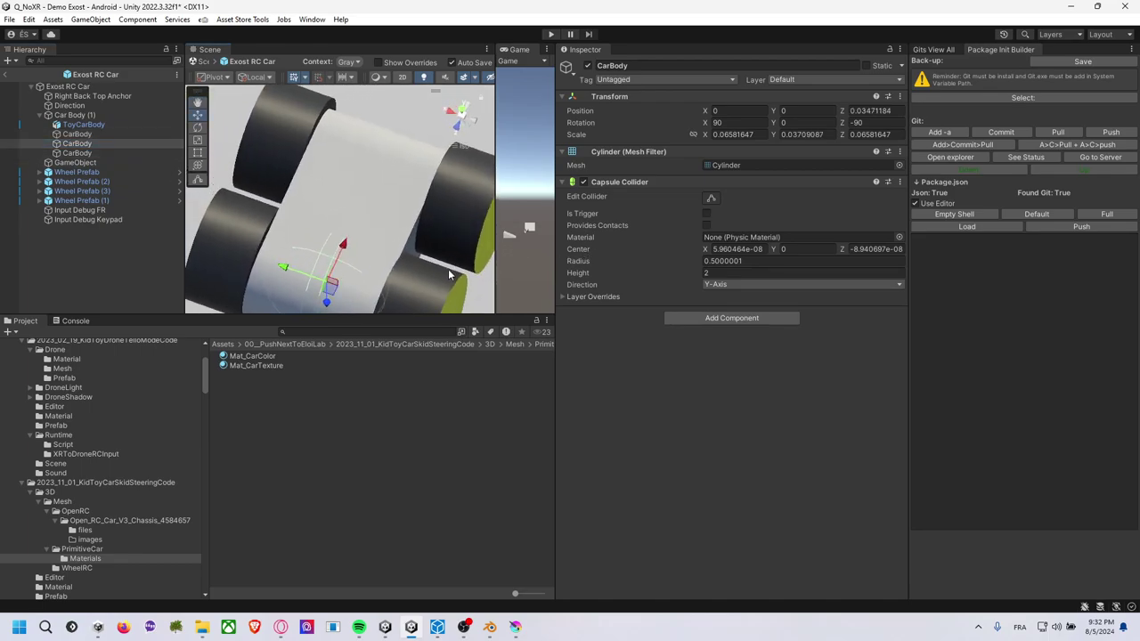
{"action": "middle_click_drag", "start_coordinate": [381, 221], "coordinate": [383, 214]}
{"action": "key", "text": "r"}
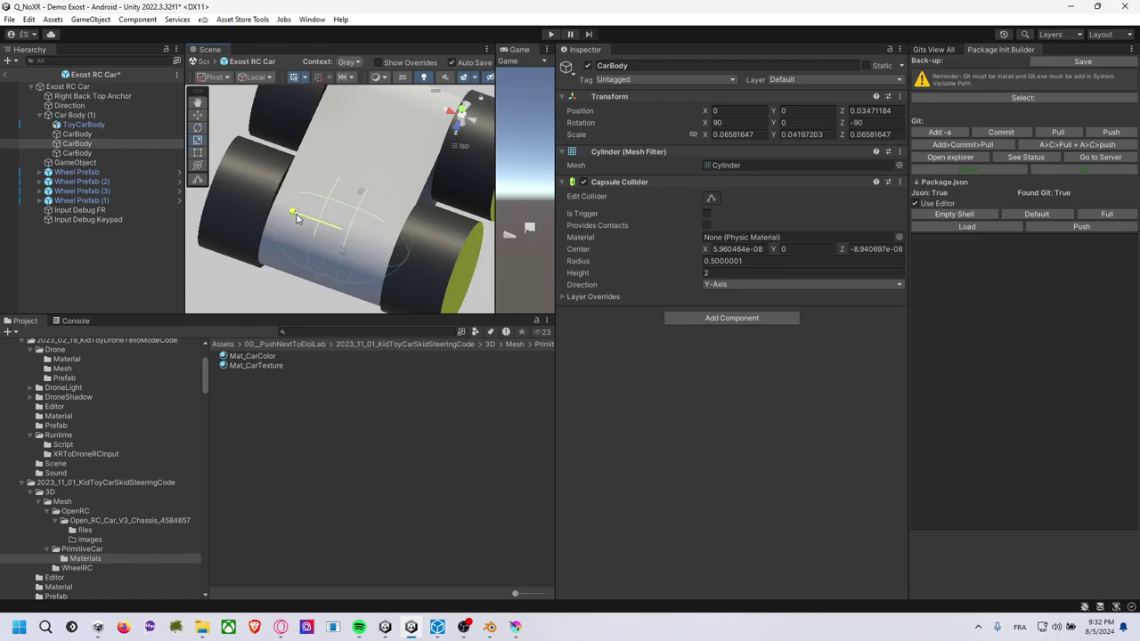
{"action": "mouse_move", "coordinate": [285, 210]}
{"action": "left_mouse_down"}
{"action": "mouse_move", "coordinate": [253, 202]}
{"action": "mouse_move", "coordinate": [465, 75]}
{"action": "mouse_move", "coordinate": [313, 245]}
{"action": "left_mouse_up"}
{"action": "mouse_move", "coordinate": [372, 188]}
{"action": "left_mouse_down", "text": "alt"}
{"action": "mouse_move", "coordinate": [265, 92]}
{"action": "mouse_move", "coordinate": [205, 147]}
{"action": "left_mouse_up", "text": "alt"}
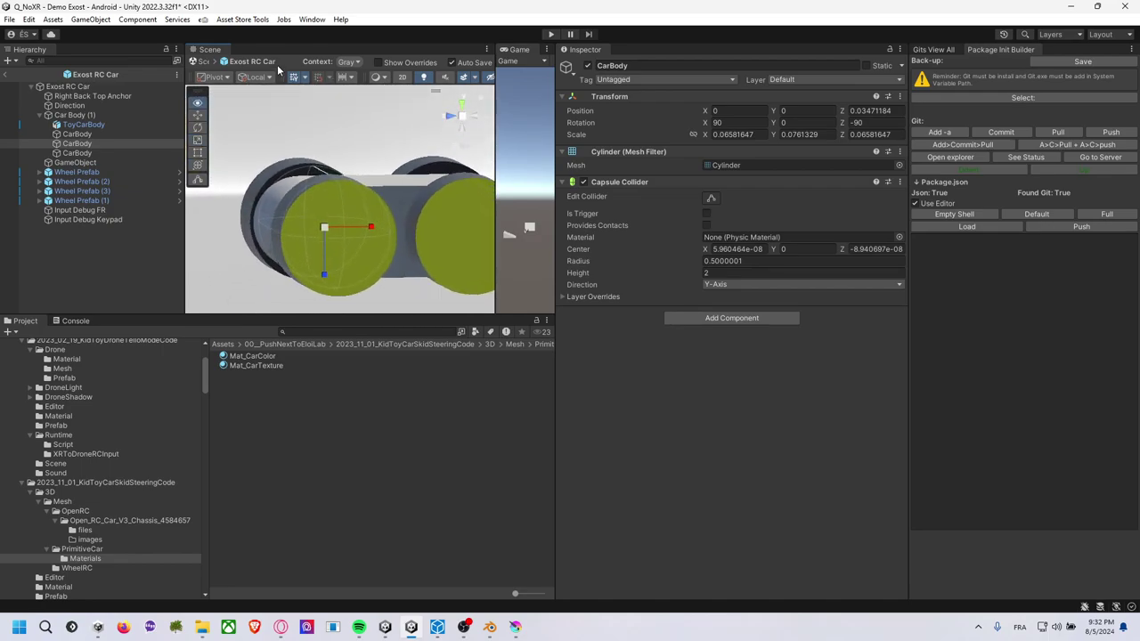
{"action": "left_click", "coordinate": [124, 134]}
{"action": "key", "text": "f"}
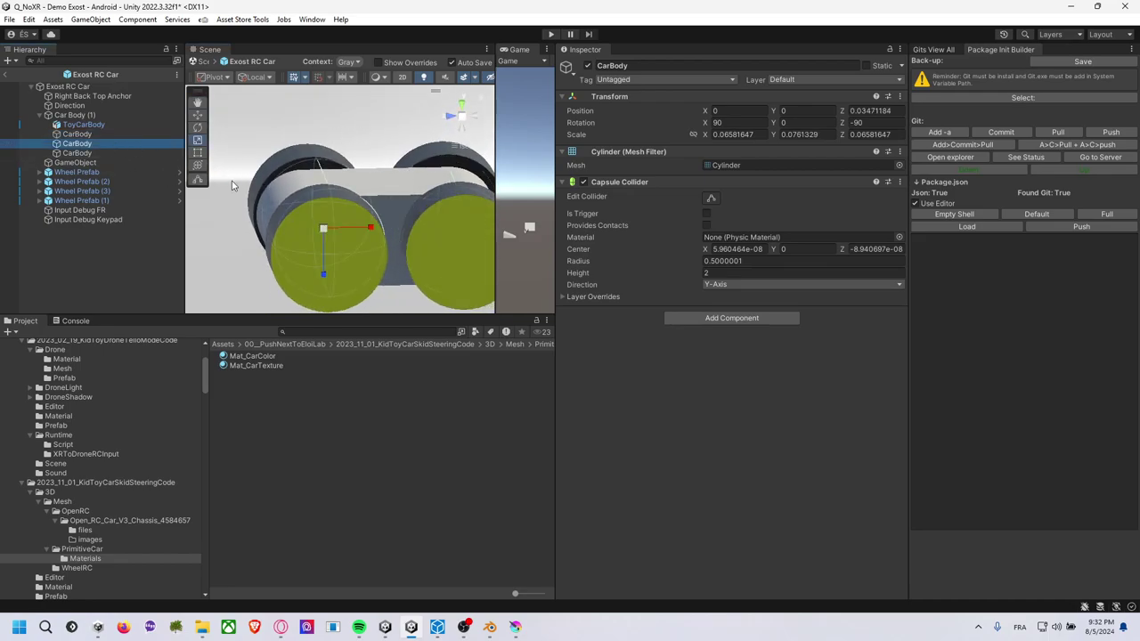
In a side-on orthographic view, trim the CarBody box's top and bottom edges with the Rect tool.
{"action": "left_click", "coordinate": [112, 153]}
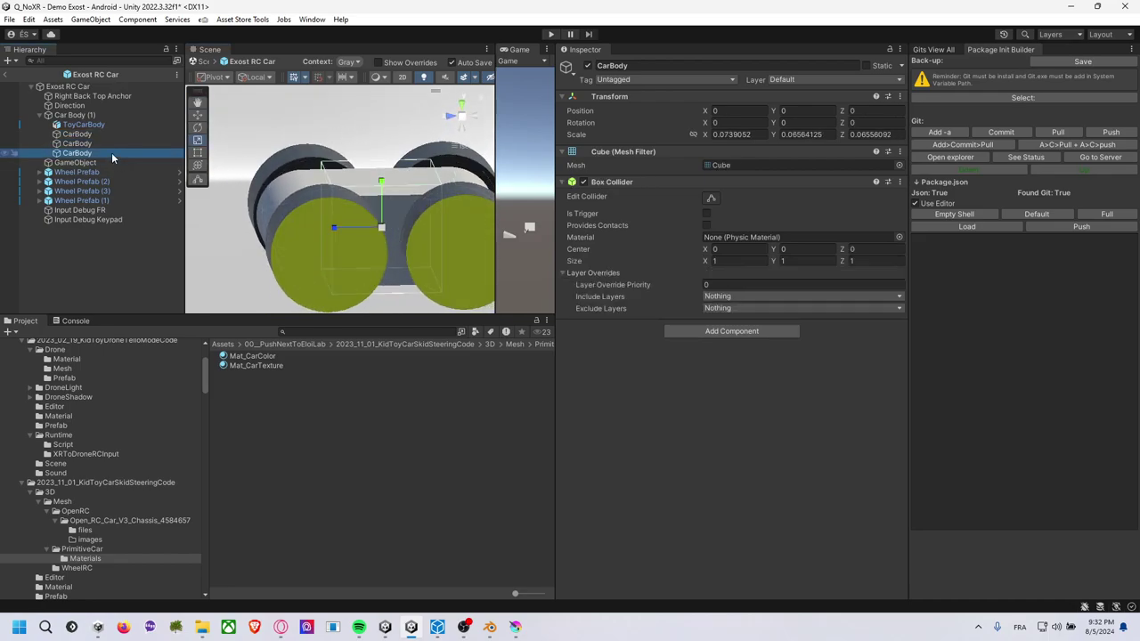
{"action": "left_click", "coordinate": [464, 132]}
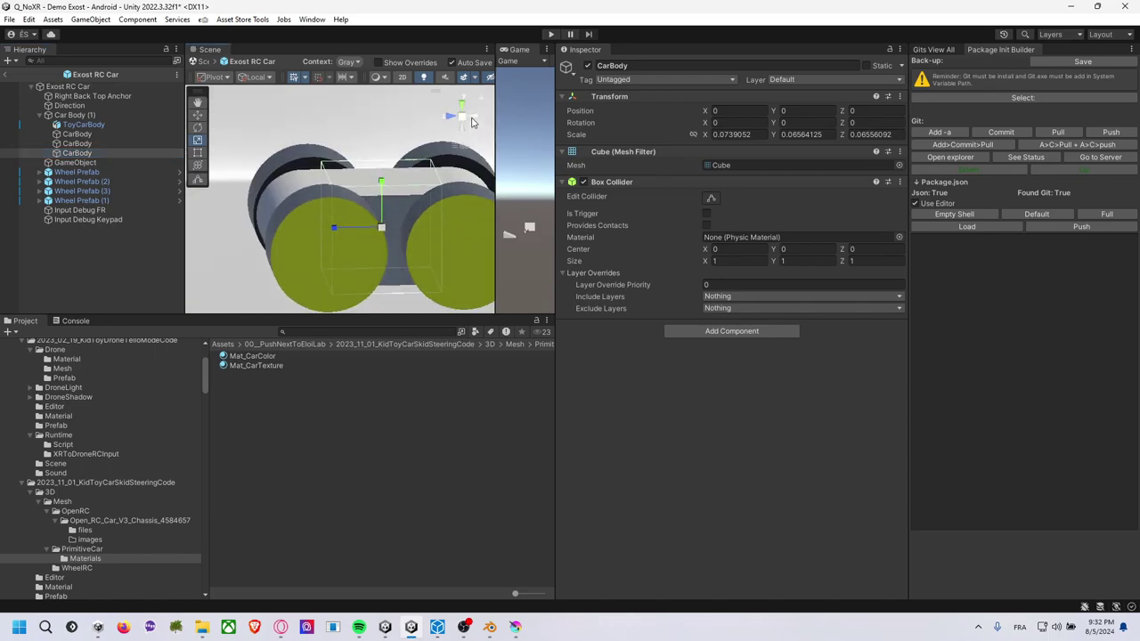
{"action": "left_click", "coordinate": [472, 122]}
{"action": "left_click", "coordinate": [458, 115]}
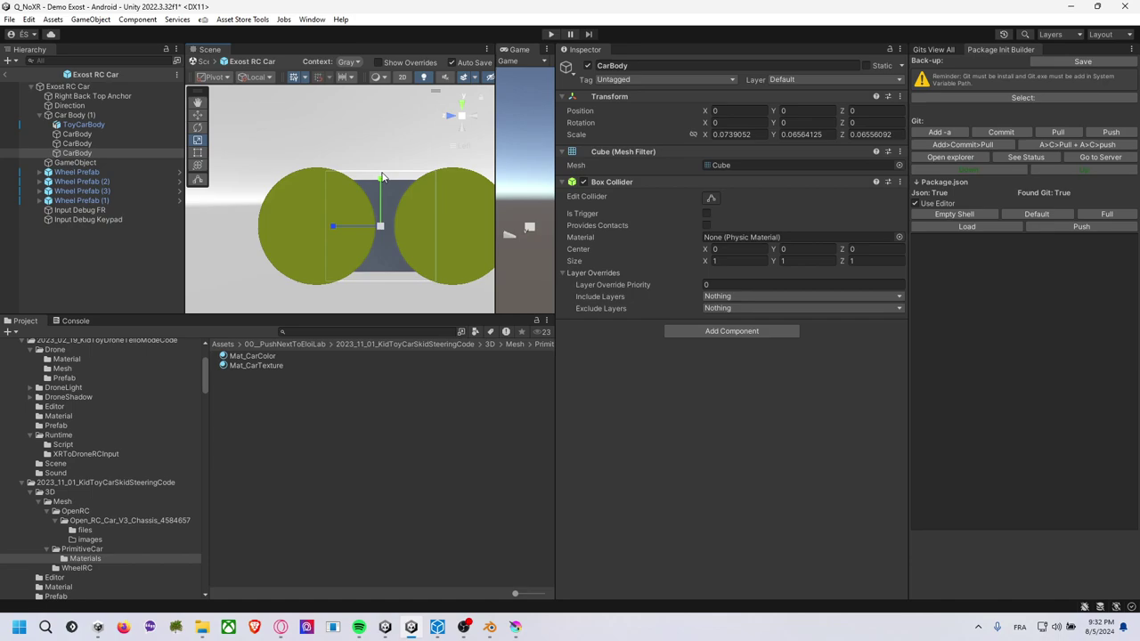
{"action": "key", "text": "t"}
{"action": "left_click_drag", "start_coordinate": [382, 172], "coordinate": [383, 181]}
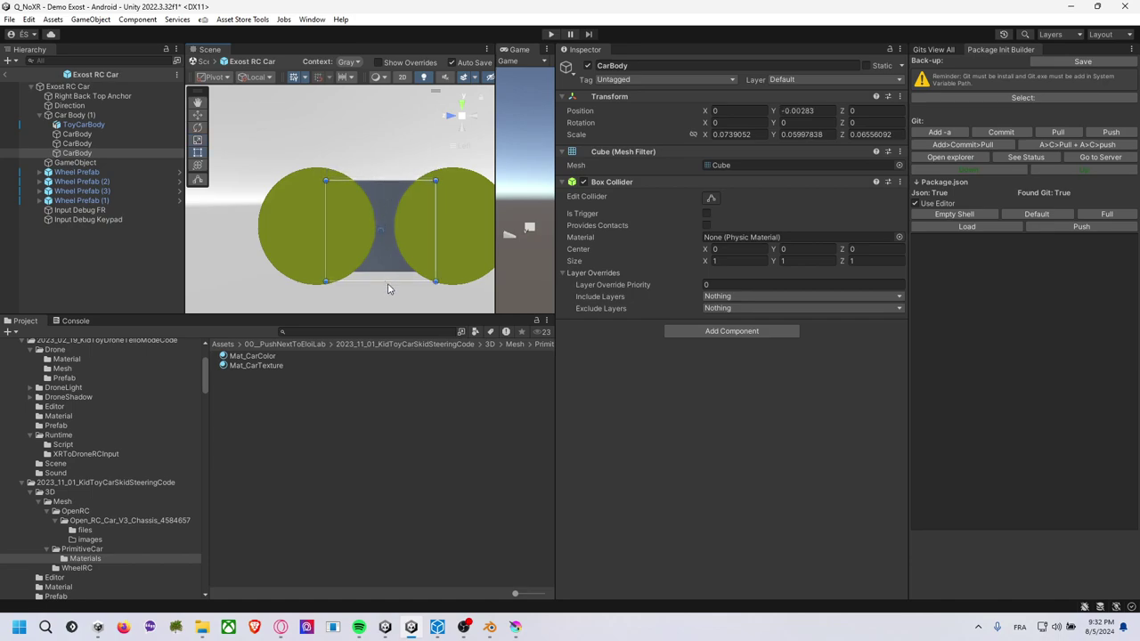
{"action": "left_click_drag", "start_coordinate": [387, 282], "coordinate": [389, 278]}
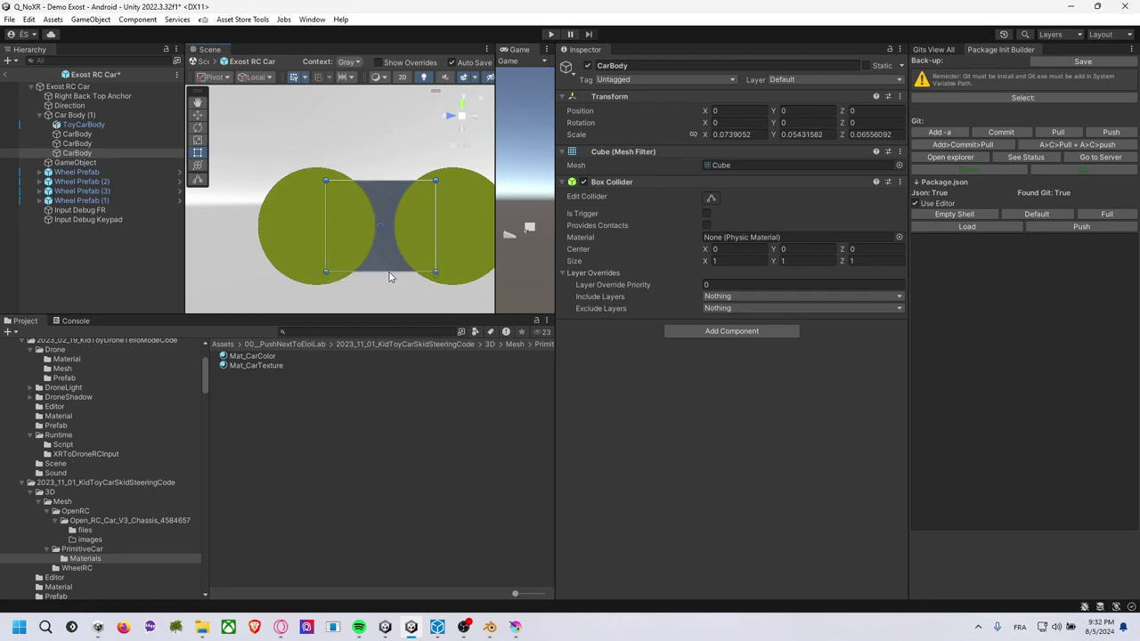
Shrink both CarBody cylinders from the top and bottom to fit the car body.
{"action": "left_click", "coordinate": [134, 136]}
{"action": "left_click", "coordinate": [130, 145], "text": "ctrl"}
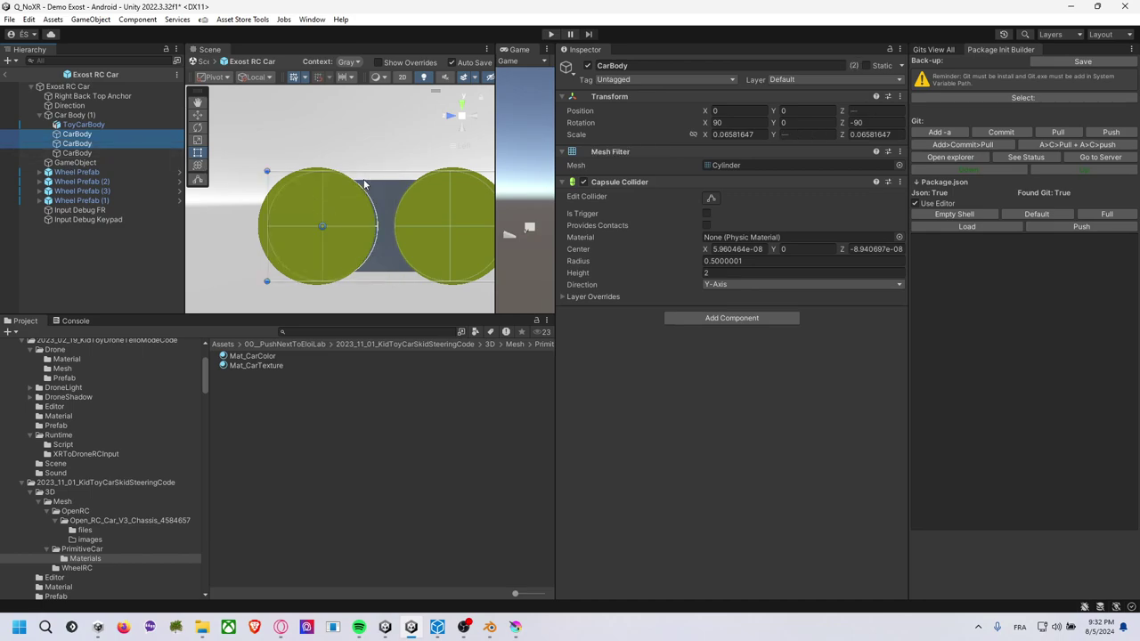
{"action": "left_click_drag", "start_coordinate": [377, 171], "coordinate": [381, 180]}
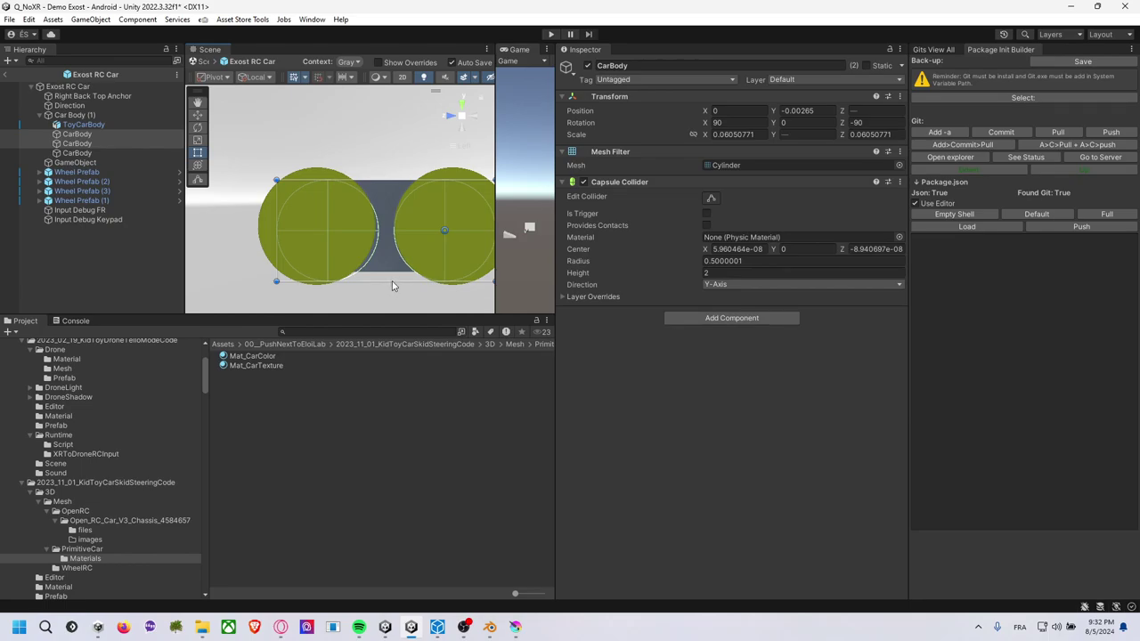
{"action": "middle_click_drag", "start_coordinate": [394, 283], "coordinate": [372, 283]}
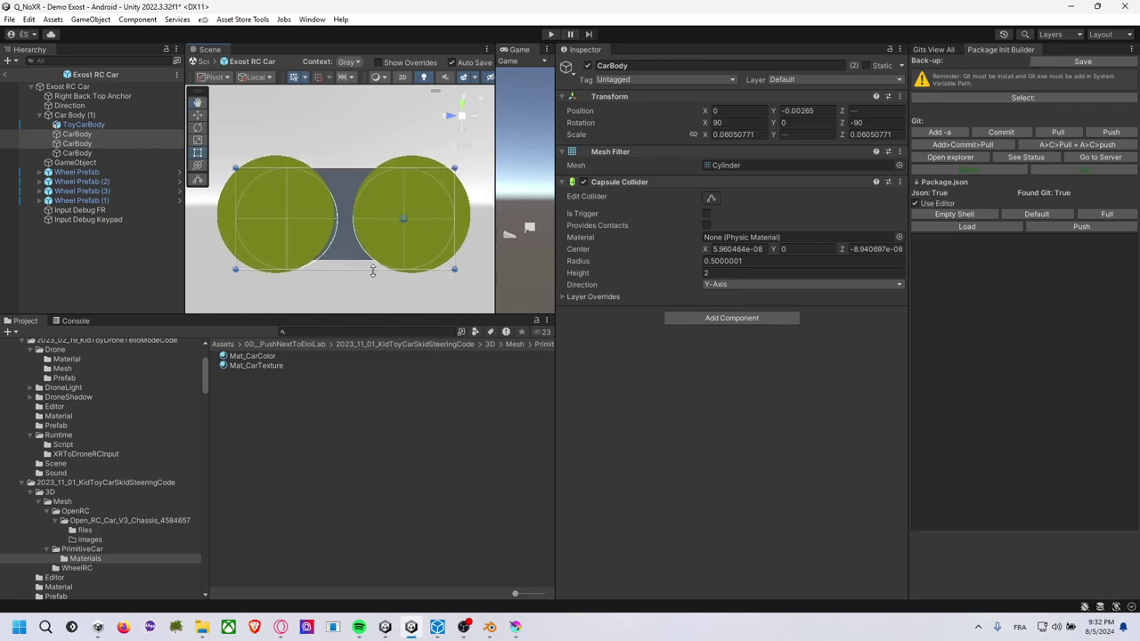
{"action": "left_click_drag", "start_coordinate": [395, 268], "coordinate": [401, 260]}
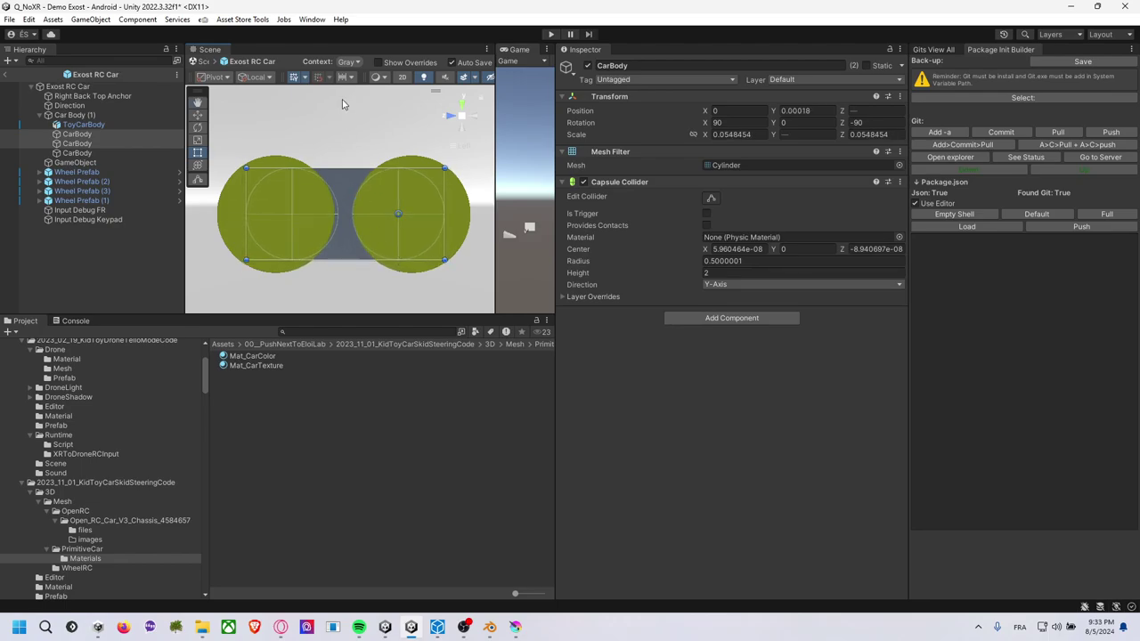
{"action": "left_click_drag", "start_coordinate": [342, 104], "coordinate": [375, 320], "text": "alt"}
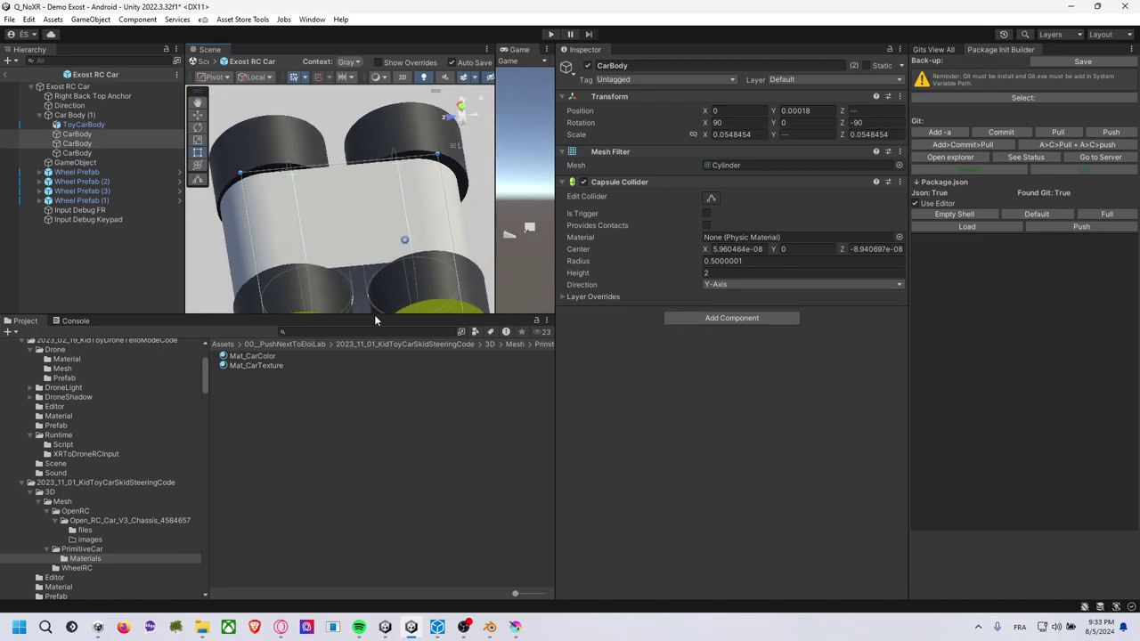
{"action": "left_click", "coordinate": [462, 108]}
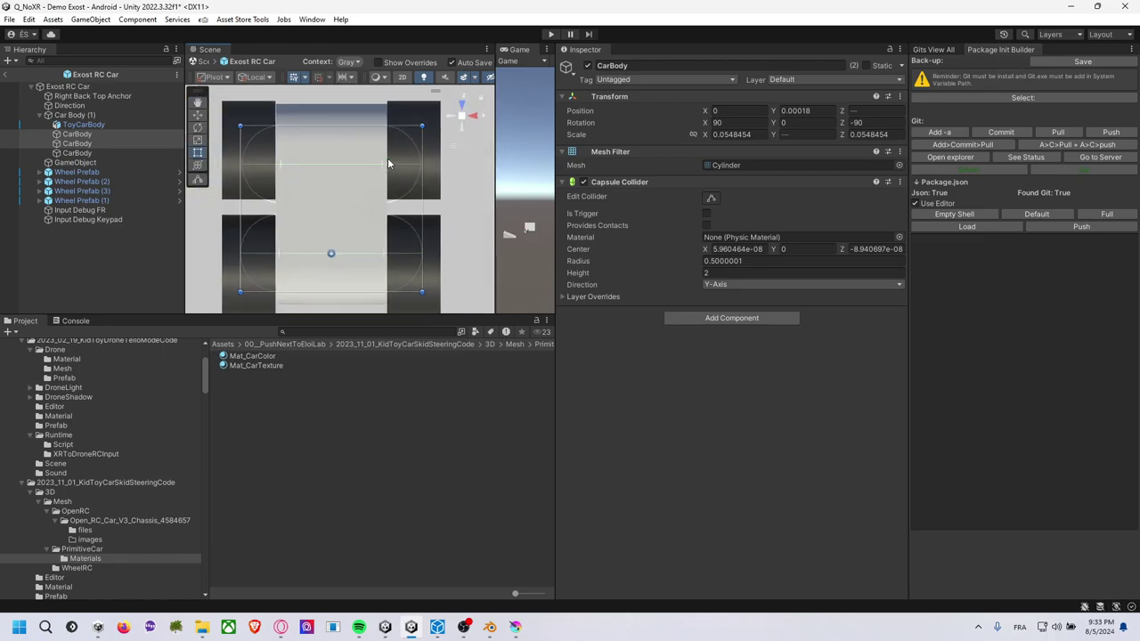
{"action": "left_click_drag", "start_coordinate": [349, 126], "coordinate": [348, 111]}
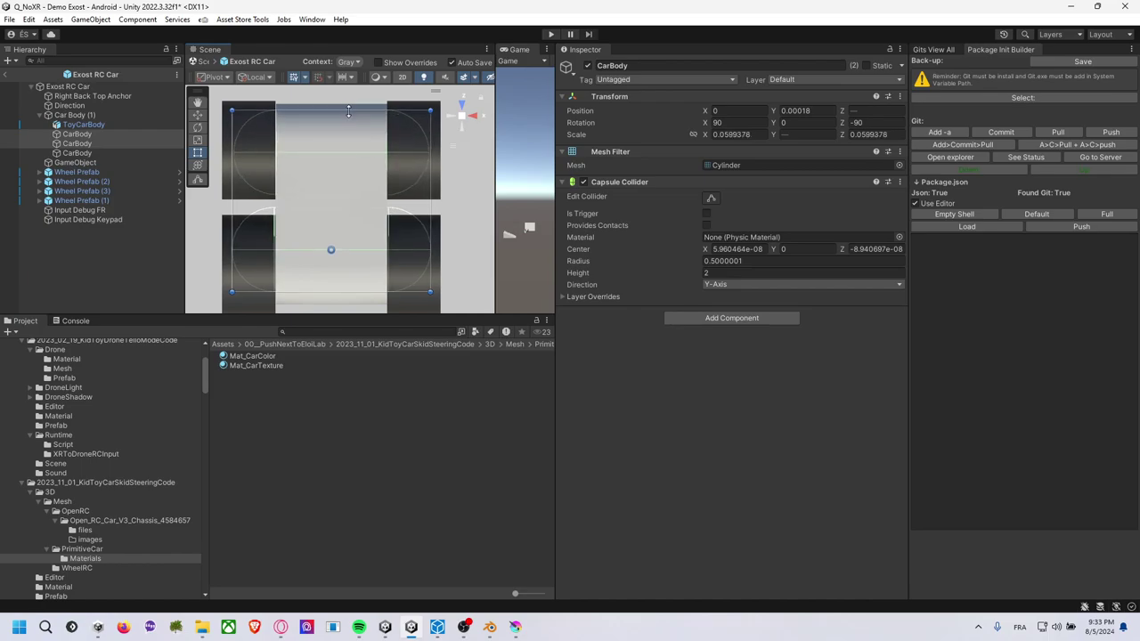
{"action": "key", "text": "ctrl+z"}
Slide the two CarBody capsules to opposite ends of the car body.
{"action": "left_click", "coordinate": [157, 135]}
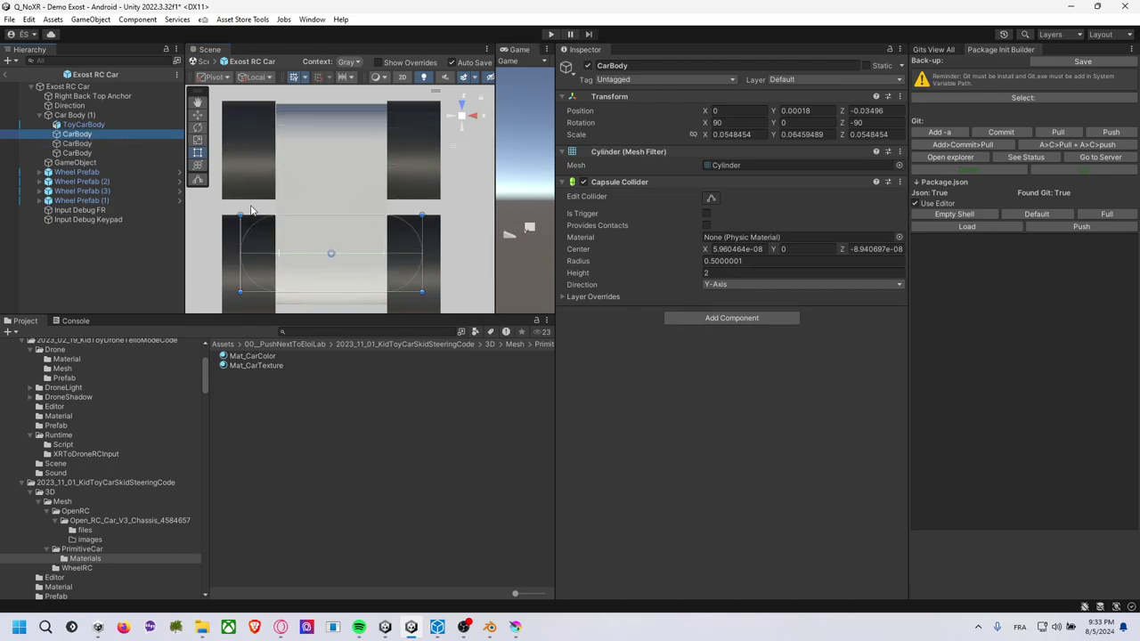
{"action": "key", "text": "w"}
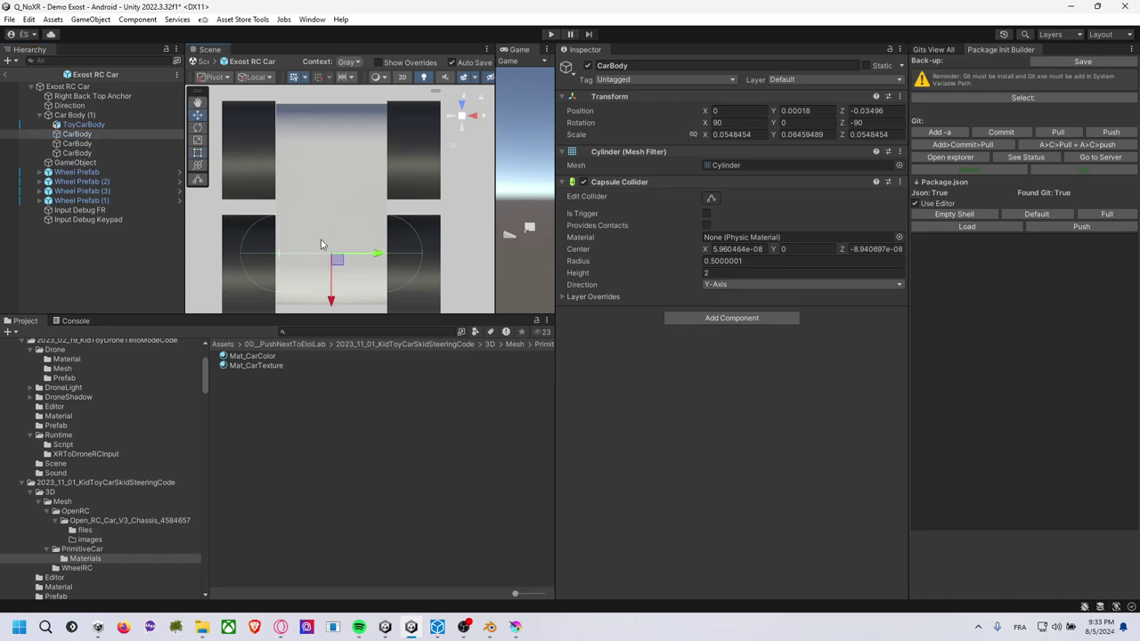
{"action": "left_click", "coordinate": [329, 299]}
{"action": "left_click", "coordinate": [329, 301]}
{"action": "left_click_drag", "start_coordinate": [331, 310], "coordinate": [331, 314]}
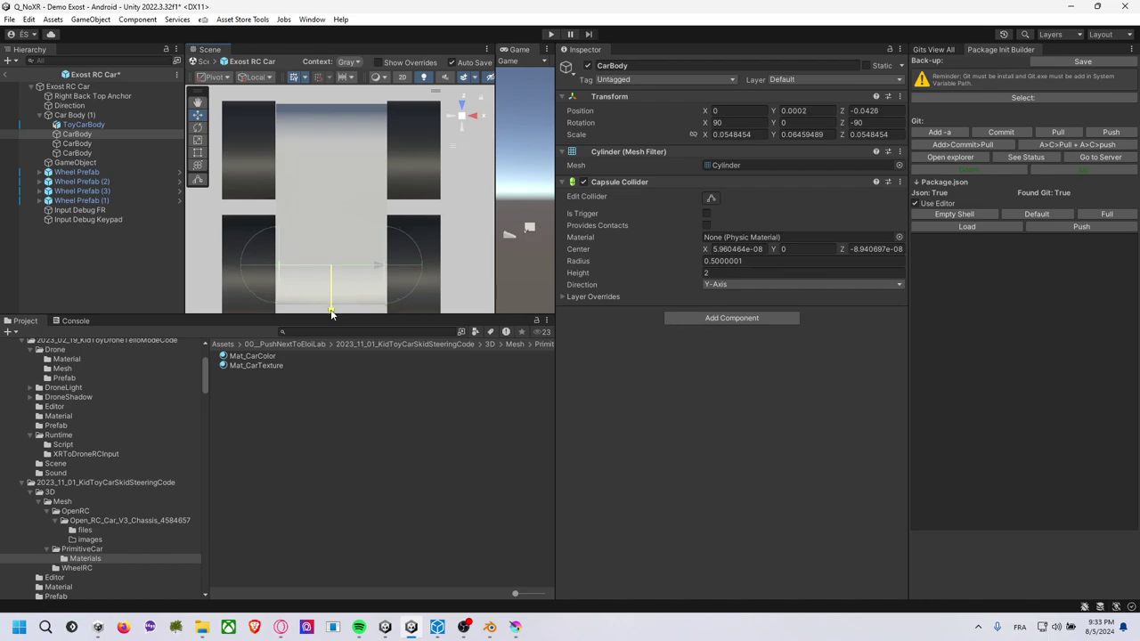
{"action": "left_click", "coordinate": [116, 153]}
{"action": "left_click", "coordinate": [107, 144]}
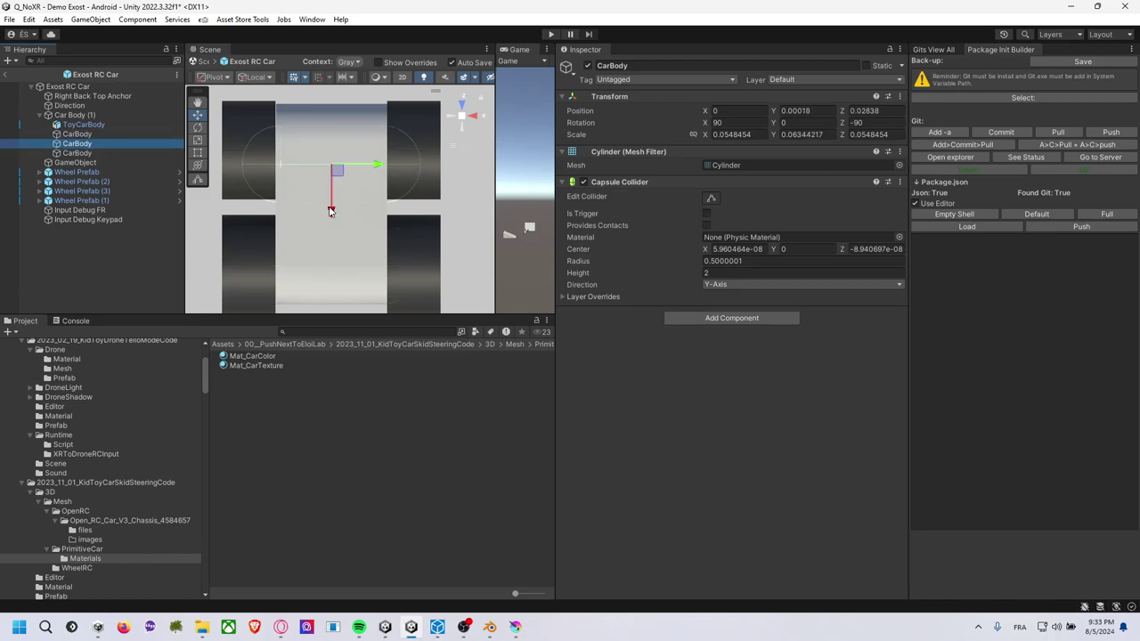
{"action": "left_click_drag", "start_coordinate": [330, 192], "coordinate": [336, 193]}
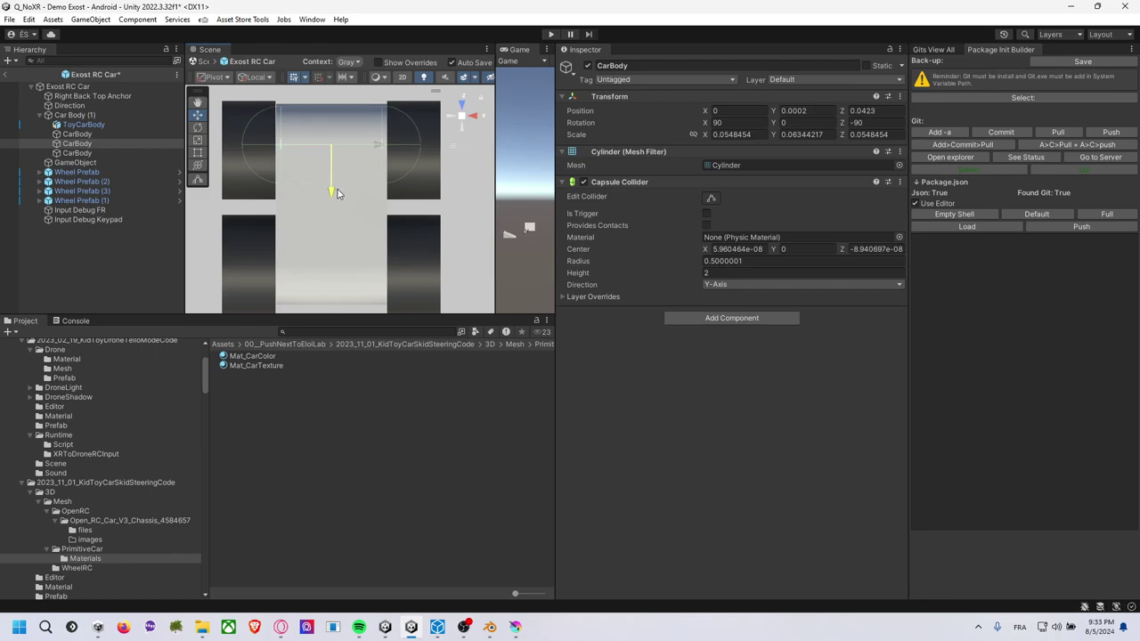
Orbit and zoom around the car to check the colliders, then select ToyCarBody.
{"action": "left_click", "coordinate": [478, 123]}
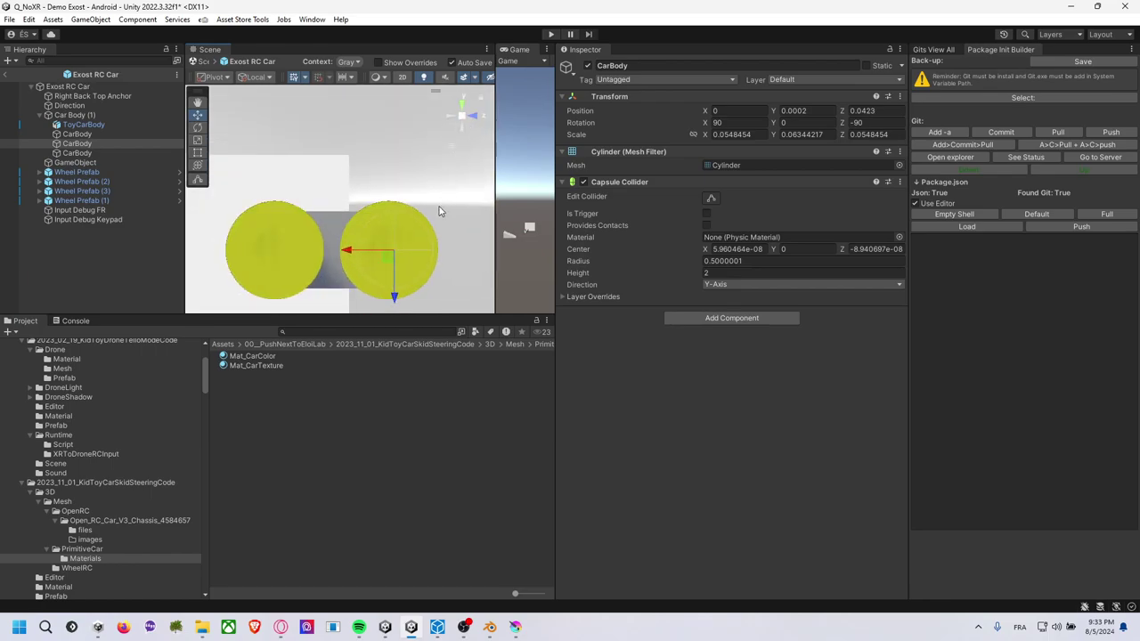
{"action": "mouse_move", "coordinate": [417, 205]}
{"action": "left_mouse_down", "text": "alt"}
{"action": "mouse_move", "coordinate": [213, 266]}
{"action": "mouse_move", "coordinate": [406, 245]}
{"action": "left_mouse_up", "text": "alt"}
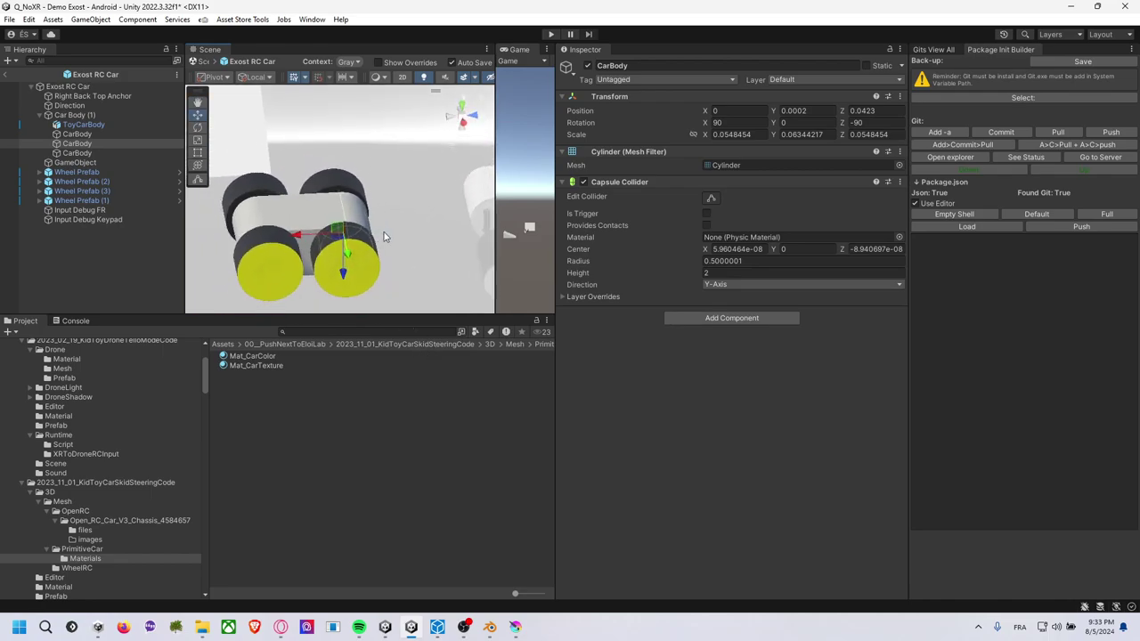
{"action": "scroll", "coordinate": [406, 245], "scroll_direction": "up", "scroll_amount": 2}
{"action": "scroll", "coordinate": [414, 242], "scroll_direction": "up", "scroll_amount": 3}
{"action": "scroll", "coordinate": [418, 240], "scroll_direction": "up", "scroll_amount": 2}
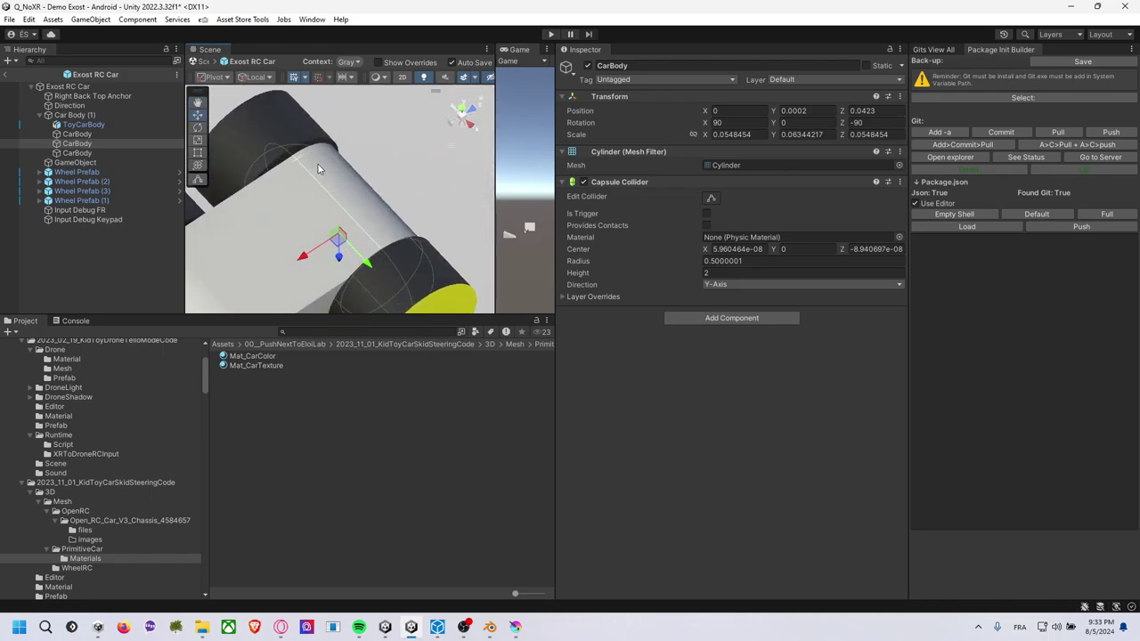
{"action": "scroll", "coordinate": [426, 239], "scroll_direction": "up", "scroll_amount": 3}
{"action": "scroll", "coordinate": [419, 229], "scroll_direction": "up", "scroll_amount": 3}
{"action": "scroll", "coordinate": [349, 206], "scroll_direction": "up", "scroll_amount": 3}
{"action": "scroll", "coordinate": [348, 205], "scroll_direction": "up", "scroll_amount": 3}
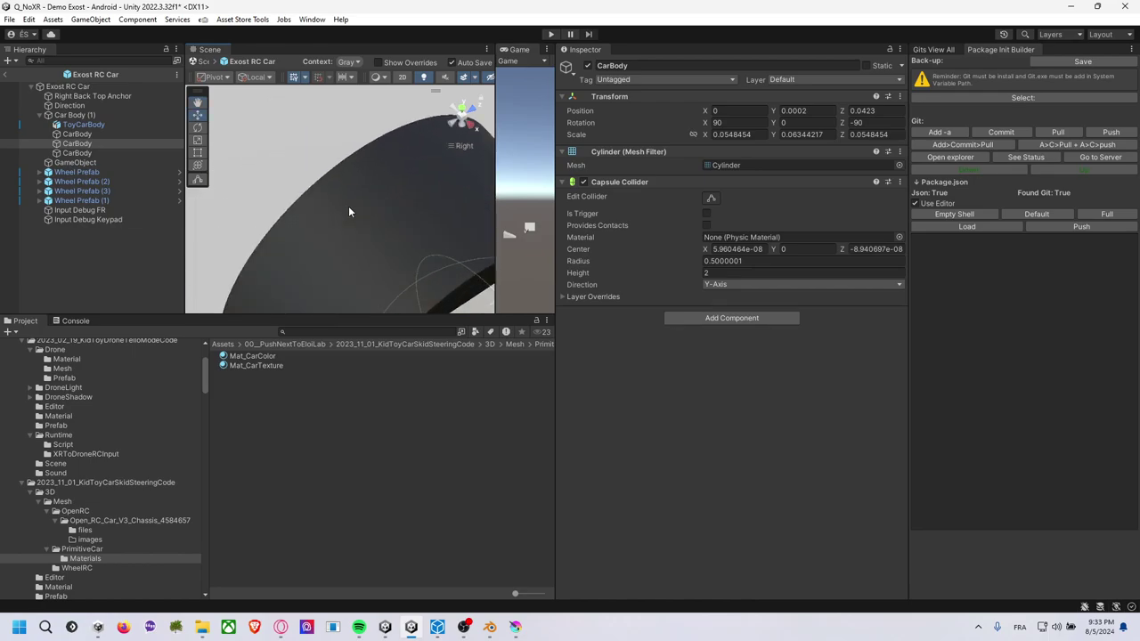
{"action": "scroll", "coordinate": [352, 211], "scroll_direction": "up", "scroll_amount": 2}
{"action": "scroll", "coordinate": [352, 211], "scroll_direction": "down", "scroll_amount": 2}
{"action": "scroll", "coordinate": [352, 211], "scroll_direction": "down", "scroll_amount": 3}
{"action": "scroll", "coordinate": [352, 211], "scroll_direction": "down", "scroll_amount": 3}
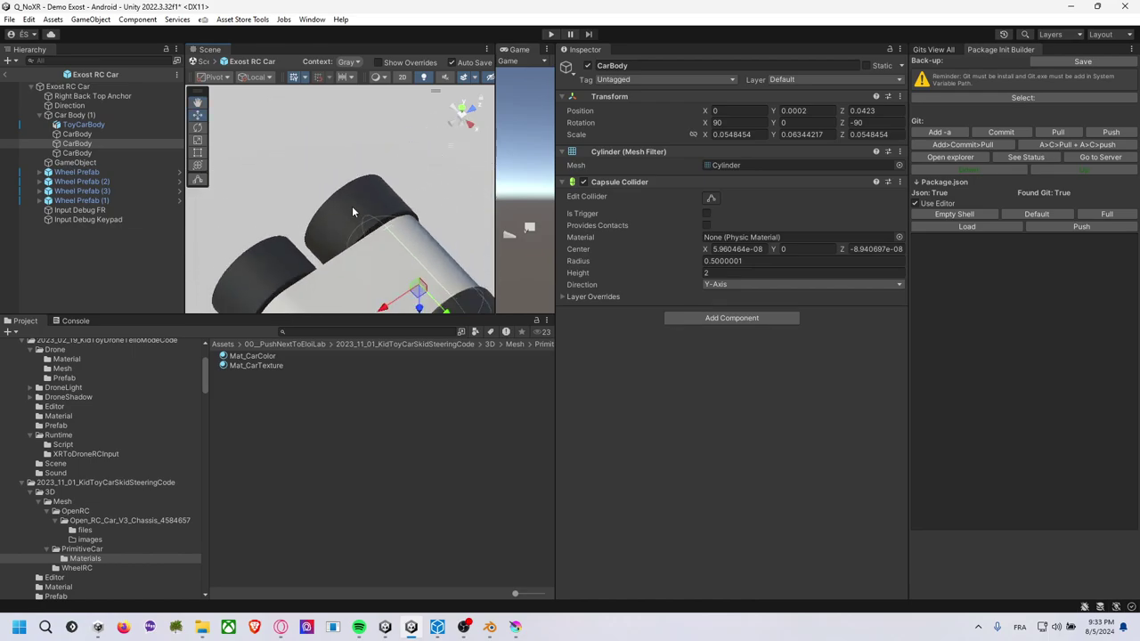
{"action": "scroll", "coordinate": [354, 212], "scroll_direction": "down", "scroll_amount": 2}
{"action": "scroll", "coordinate": [354, 212], "scroll_direction": "down", "scroll_amount": 2}
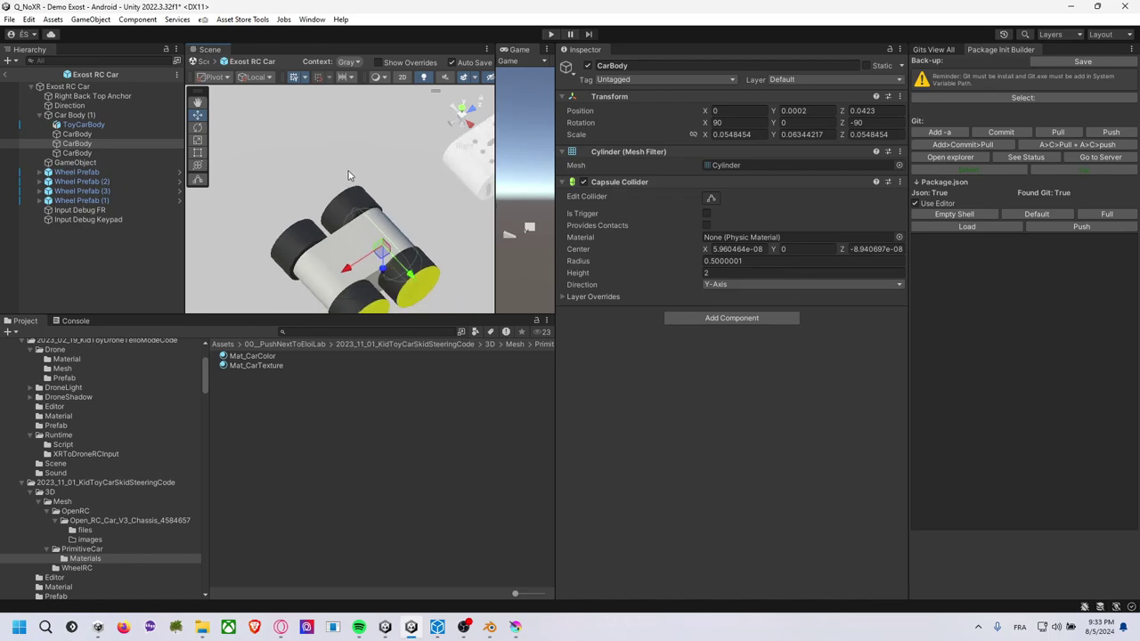
{"action": "scroll", "coordinate": [352, 178], "scroll_direction": "down", "scroll_amount": 2}
{"action": "left_click_drag", "start_coordinate": [402, 165], "coordinate": [396, 172], "text": "alt"}
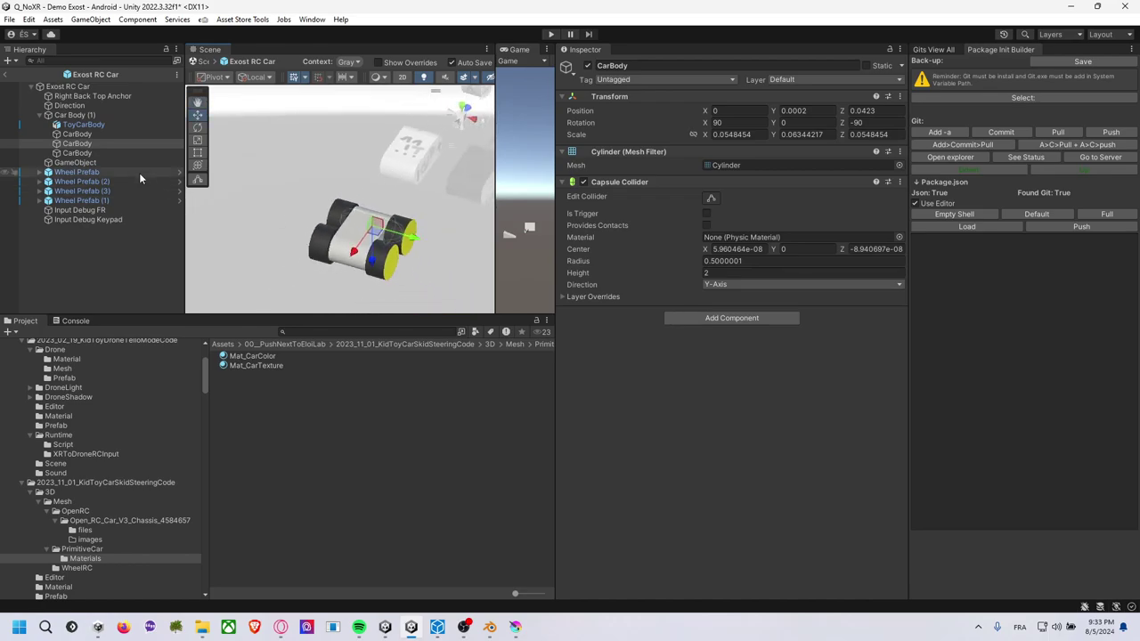
{"action": "left_click", "coordinate": [97, 128]}
{"action": "mouse_move", "coordinate": [74, 115]}
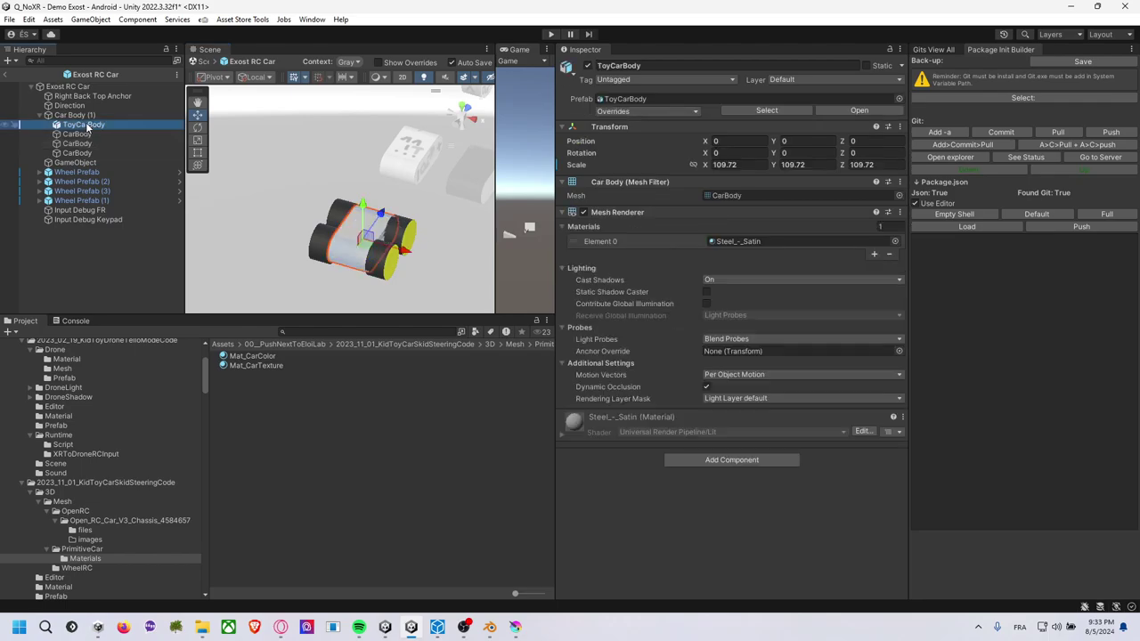
Create an empty child 'Mesh' under Car Body (1) and put ToyCarBody inside it.
{"action": "right_click", "coordinate": [88, 119]}
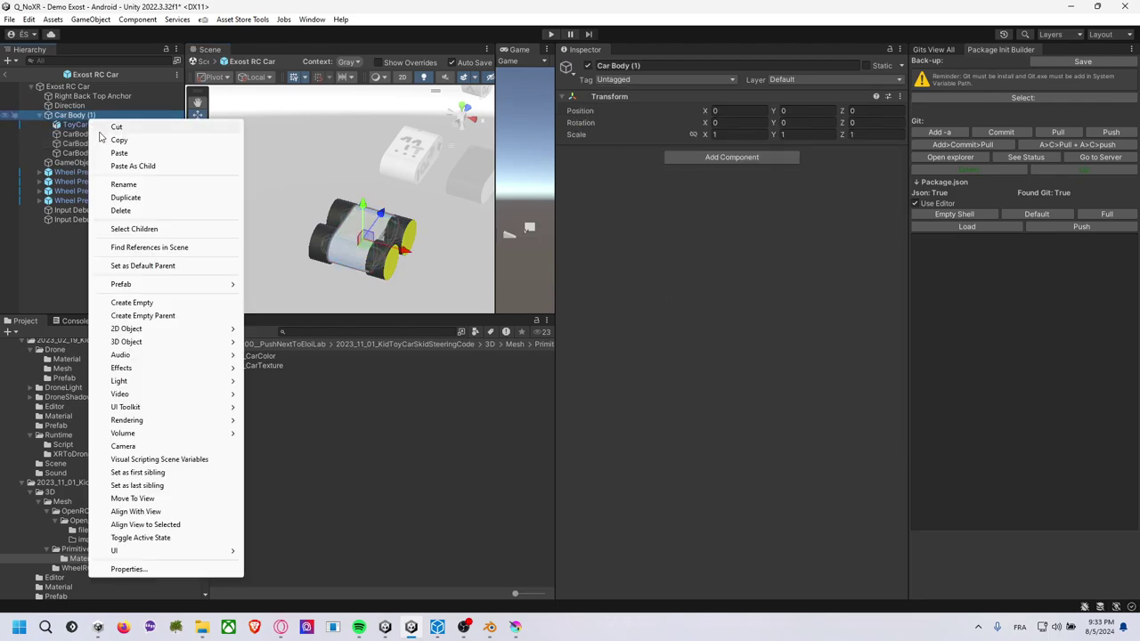
{"action": "left_click", "coordinate": [178, 300]}
{"action": "type", "text": "Mesh"}
{"action": "key", "text": "Return"}
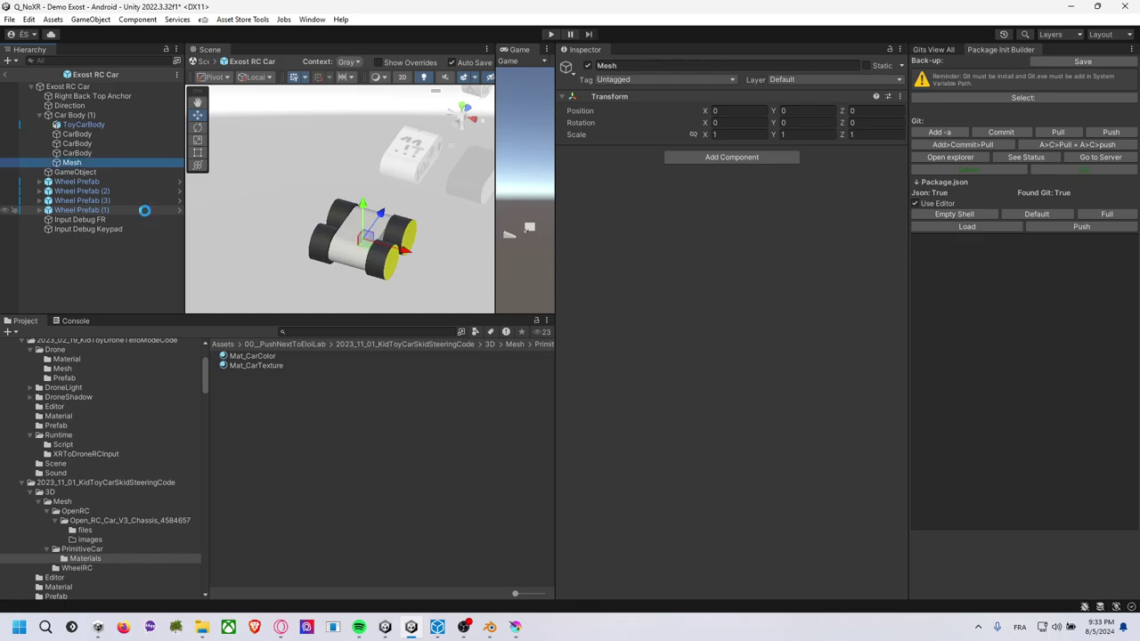
{"action": "left_click_drag", "start_coordinate": [71, 162], "coordinate": [81, 121]}
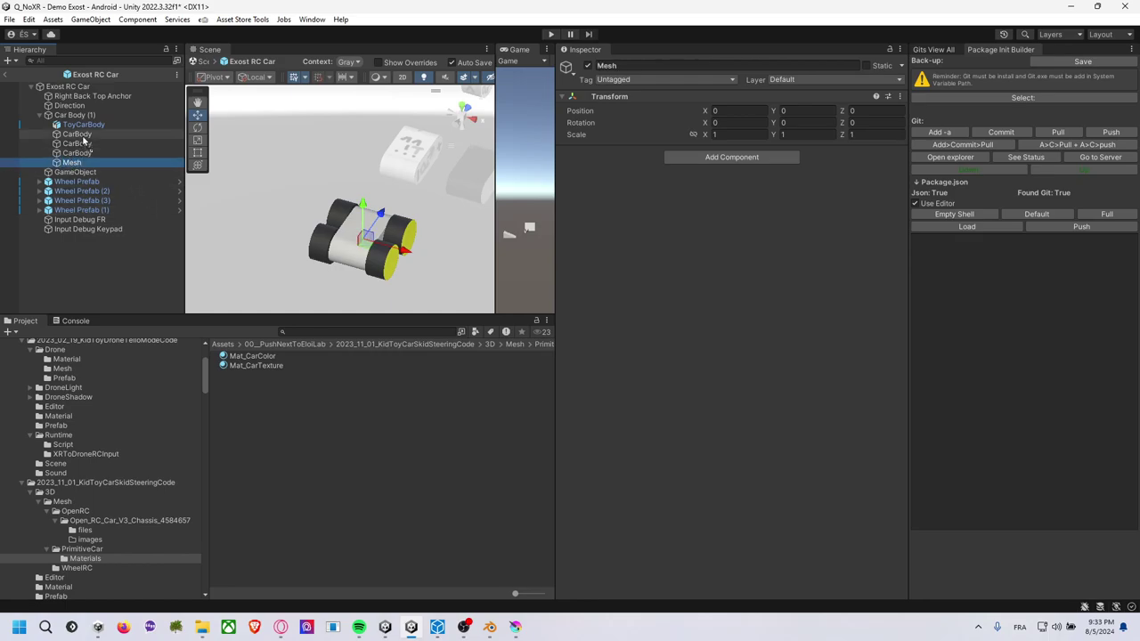
{"action": "left_click", "coordinate": [83, 144]}
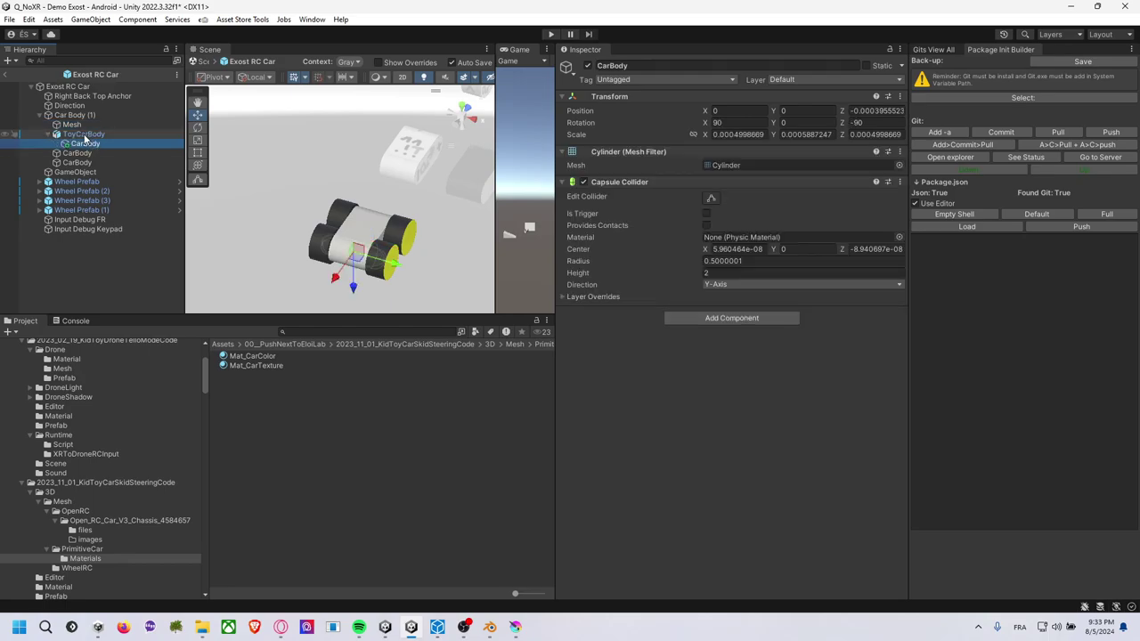
{"action": "left_click", "coordinate": [86, 151]}
{"action": "left_click_drag", "start_coordinate": [82, 133], "coordinate": [71, 125]}
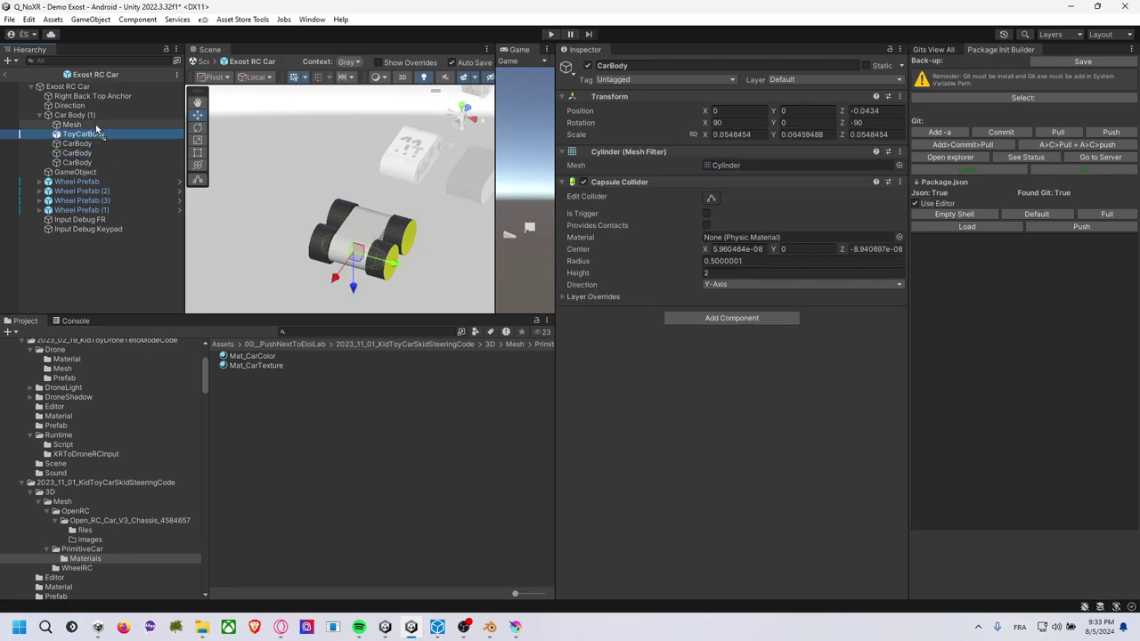
Create an empty child 'Collider' under Car Body (1) and move the three CarBody objects into it.
{"action": "right_click", "coordinate": [80, 115]}
{"action": "left_click", "coordinate": [168, 303]}
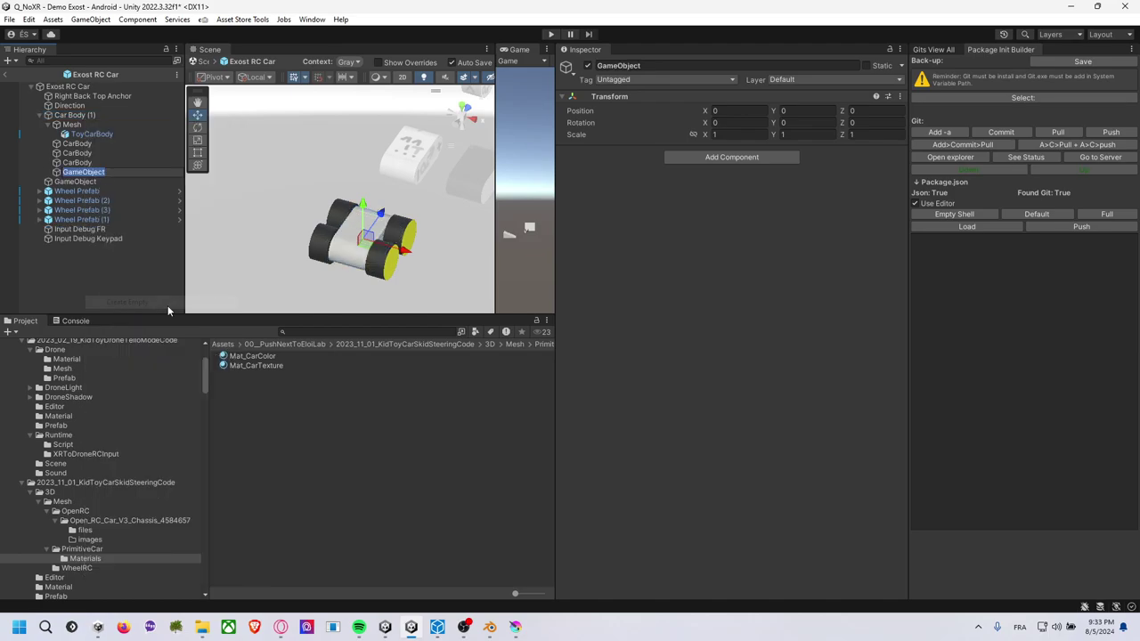
{"action": "type", "text": "Collider"}
{"action": "key", "text": "Return"}
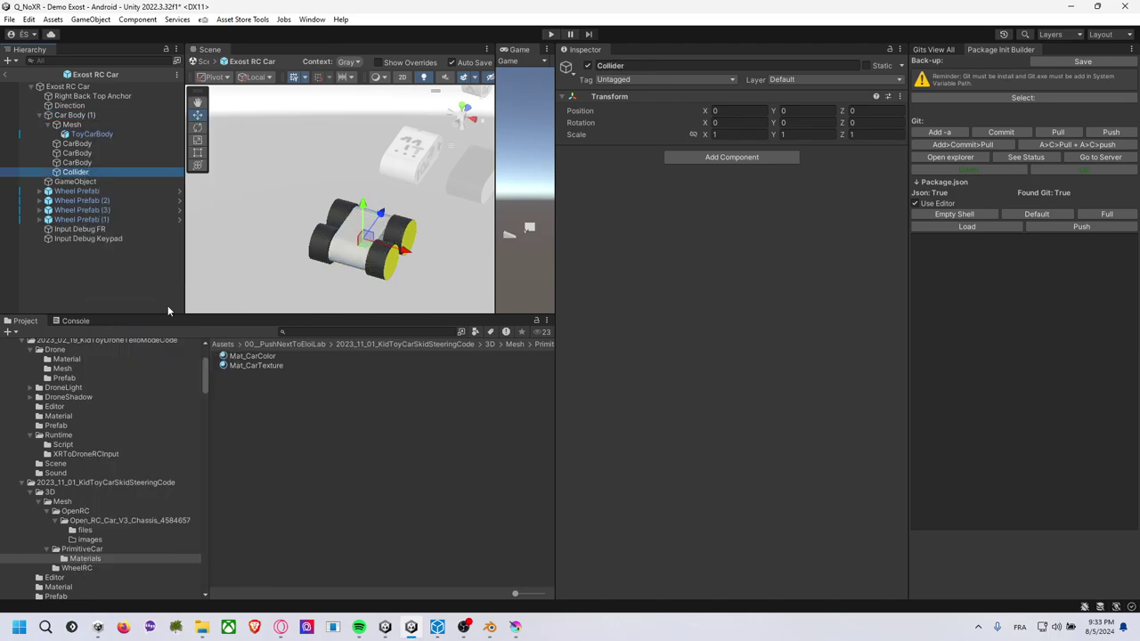
{"action": "left_click", "coordinate": [97, 162]}
{"action": "left_click", "coordinate": [85, 144], "text": "shift"}
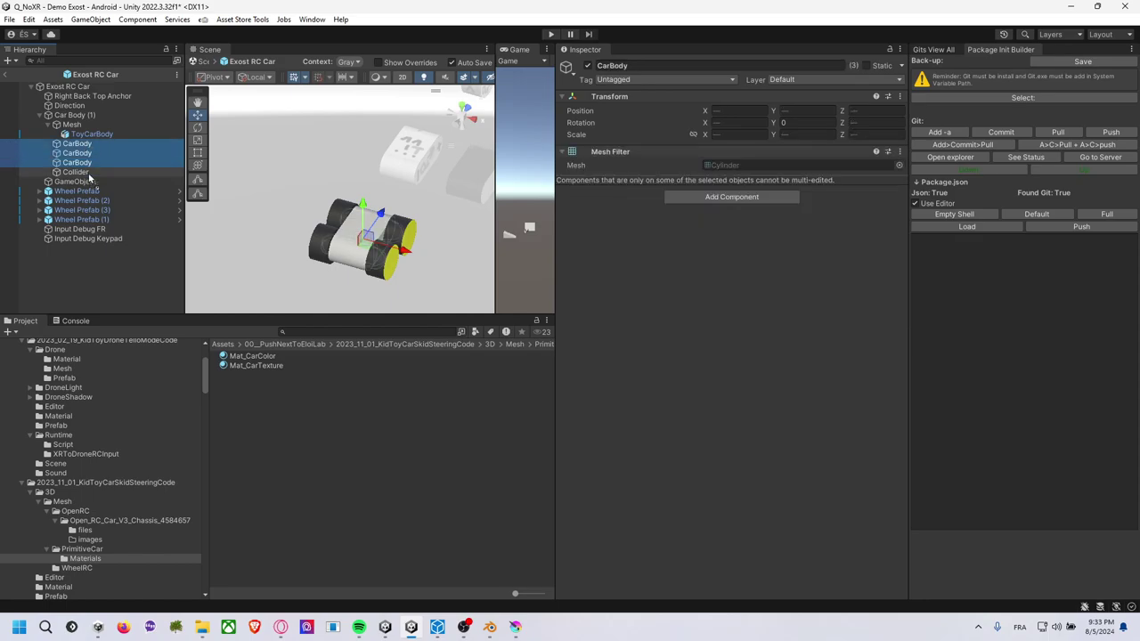
{"action": "left_click_drag", "start_coordinate": [85, 143], "coordinate": [98, 172]}
{"action": "left_click", "coordinate": [97, 162]}
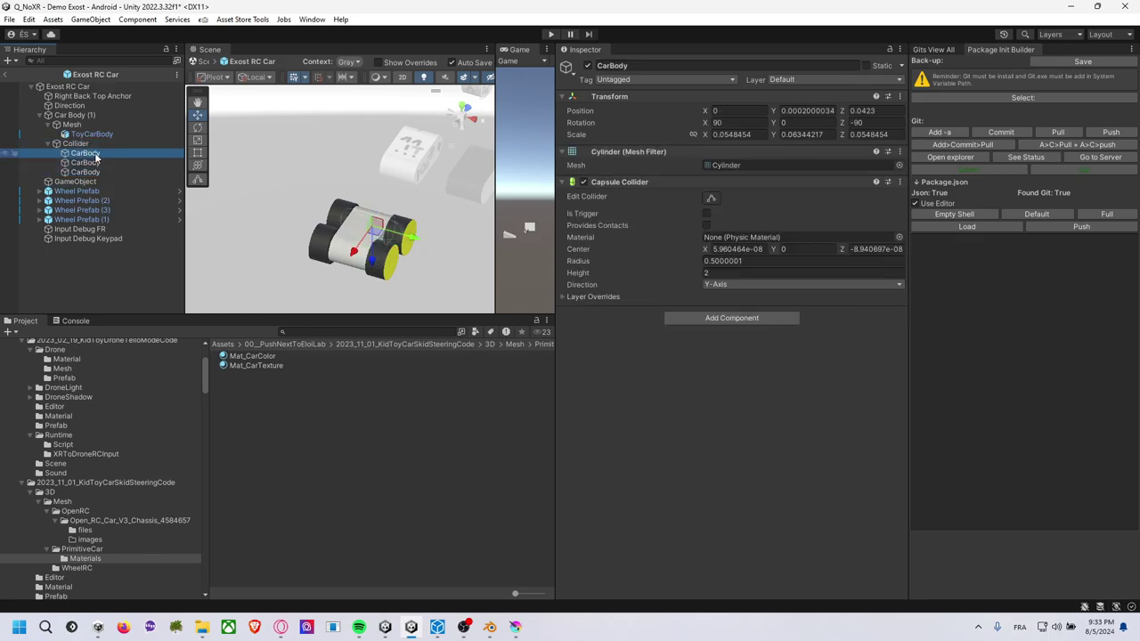
{"action": "left_click", "coordinate": [96, 172]}
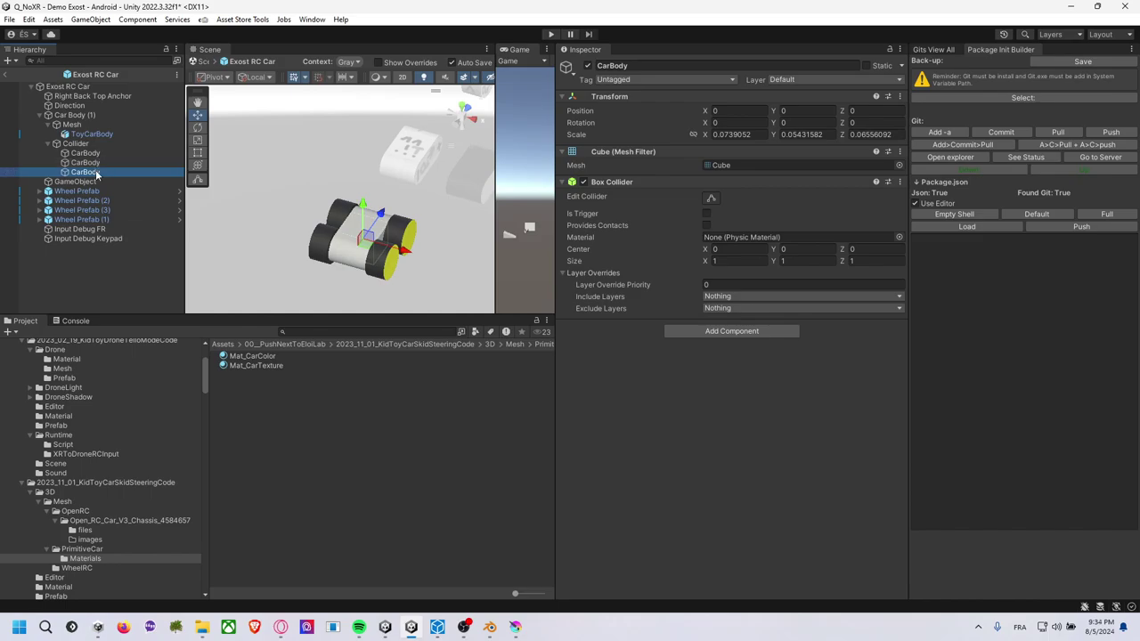
Rename the CarBody colliders to Mid and Back.
{"action": "left_click", "coordinate": [97, 172]}
{"action": "type", "text": "d"}
{"action": "key", "text": "Return"}
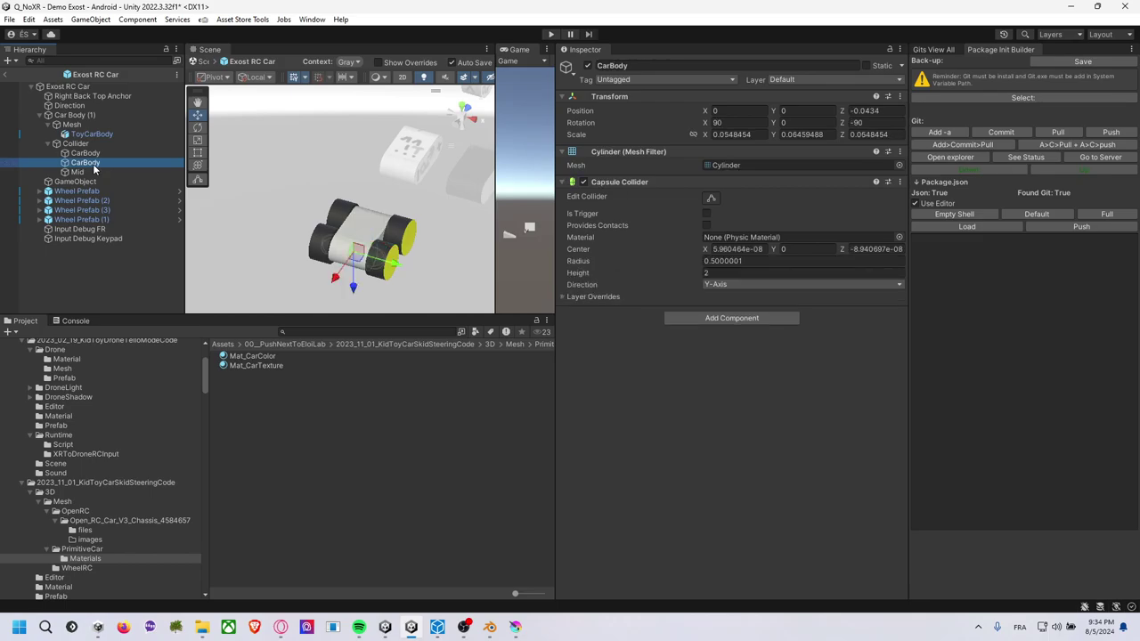
{"action": "key", "text": "F2"}
{"action": "type", "text": "Back"}
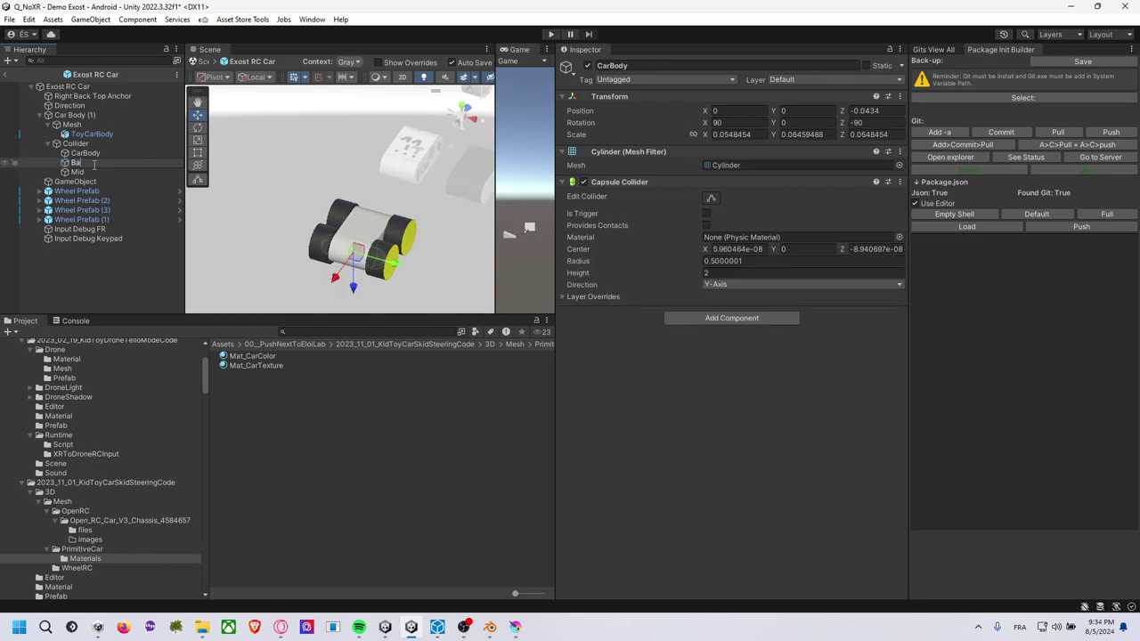
{"action": "key", "text": "Return"}
{"action": "left_click", "coordinate": [94, 155]}
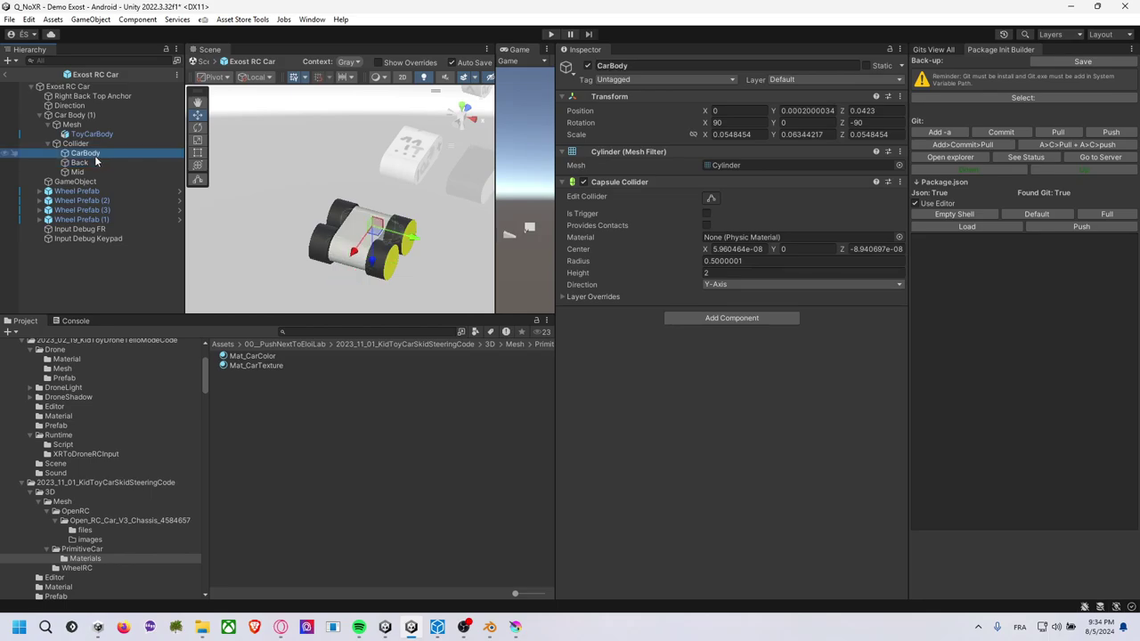
{"action": "key", "text": "F2"}
{"action": "key", "text": "BackSpace"}
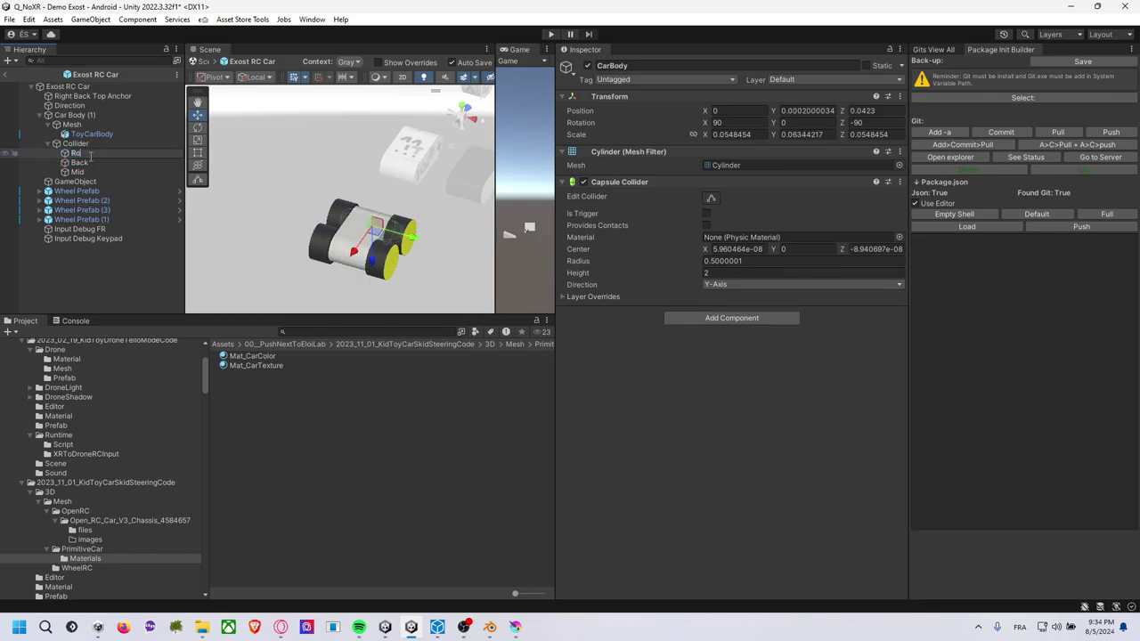
{"action": "type", "text": "F"}
{"action": "type", "text": "ack"}
{"action": "key", "text": "Return"}
Rename the next Back collider to Front and orbit to view it.
{"action": "left_click", "coordinate": [86, 163]}
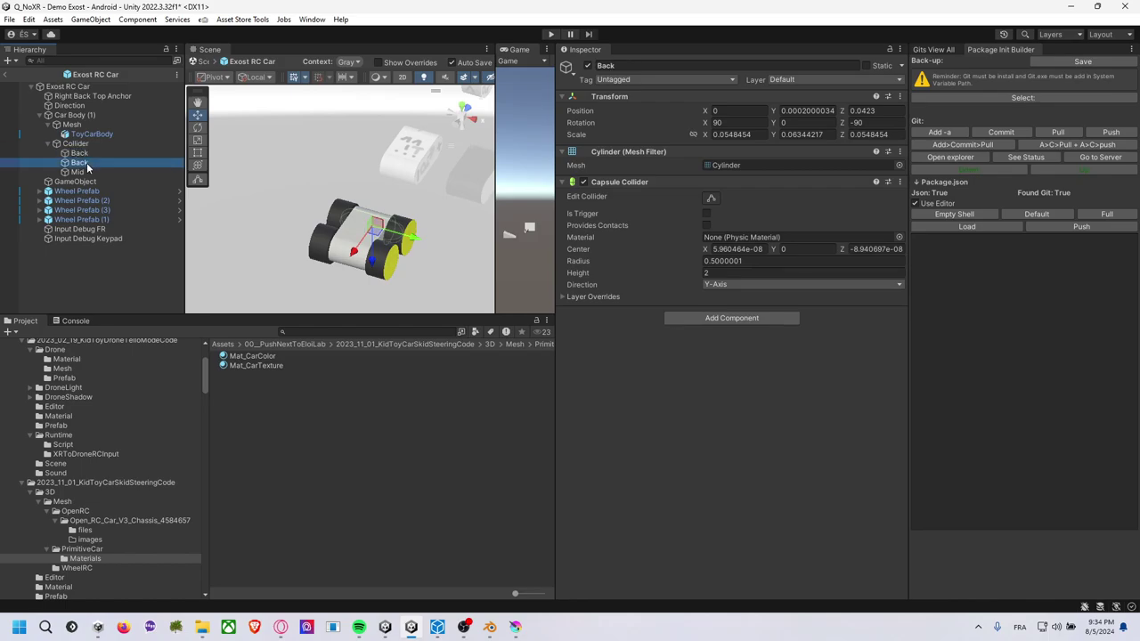
{"action": "double_click", "coordinate": [86, 164]}
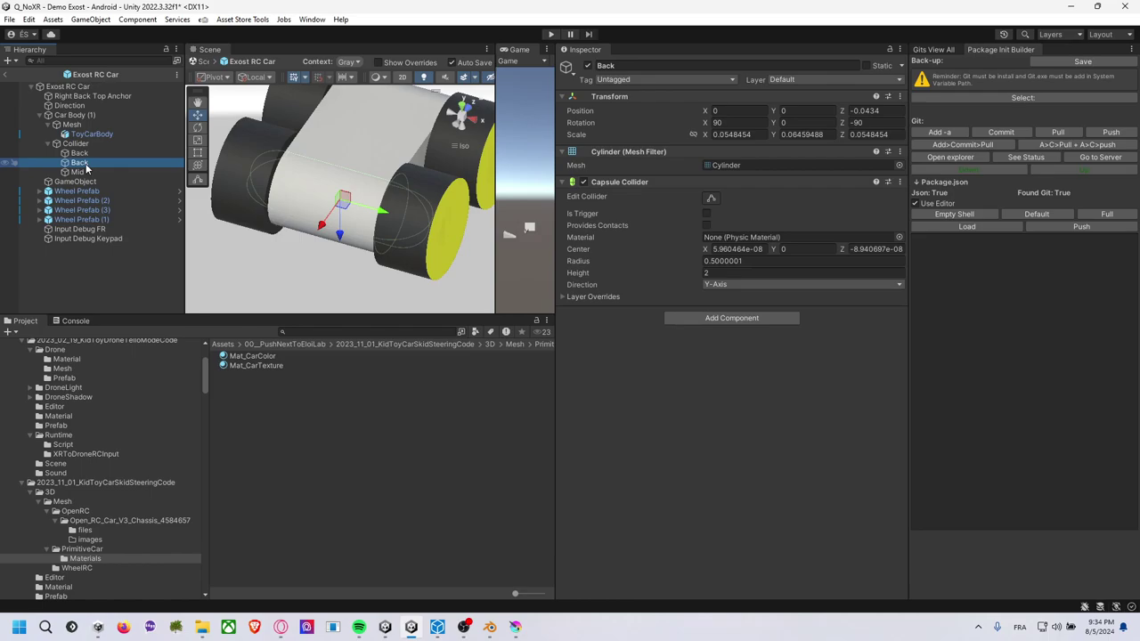
{"action": "key", "text": "F2"}
{"action": "type", "text": "Front"}
{"action": "key", "text": "Return"}
{"action": "scroll", "coordinate": [409, 173], "scroll_direction": "down", "scroll_amount": 5}
{"action": "mouse_move", "coordinate": [409, 173]}
{"action": "left_mouse_down", "text": "alt"}
{"action": "mouse_move", "coordinate": [410, 245]}
{"action": "mouse_move", "coordinate": [419, 241]}
{"action": "left_mouse_up", "text": "alt"}
Rename the Back and Mid colliders together to Cylinder.
{"action": "left_click", "coordinate": [132, 144]}
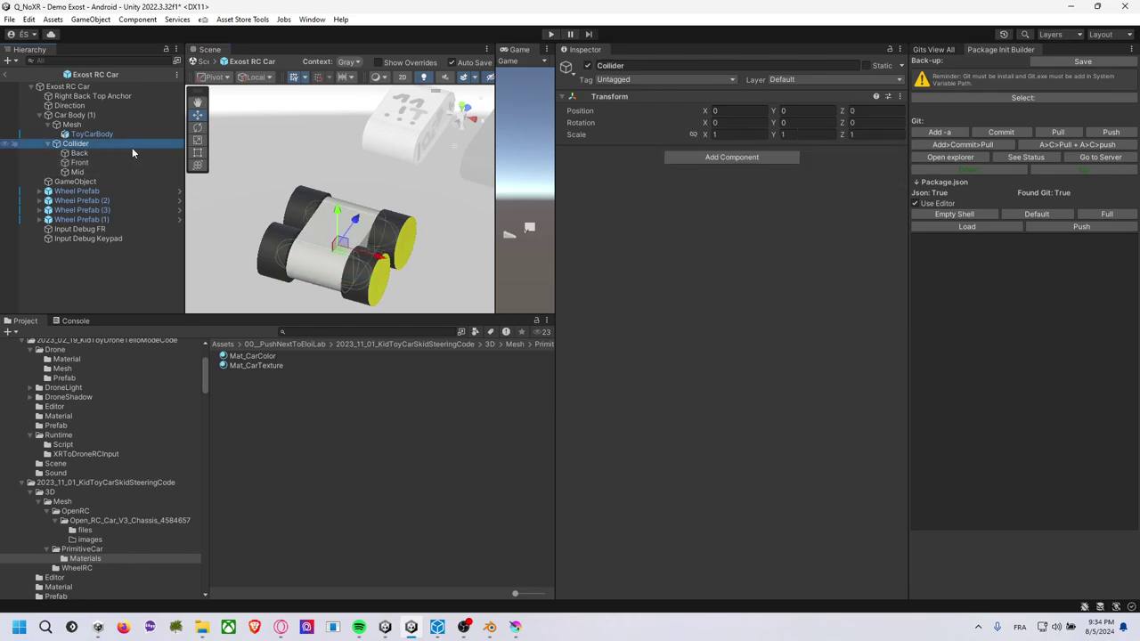
{"action": "left_click", "coordinate": [79, 153]}
{"action": "left_click", "coordinate": [78, 172], "text": "ctrl"}
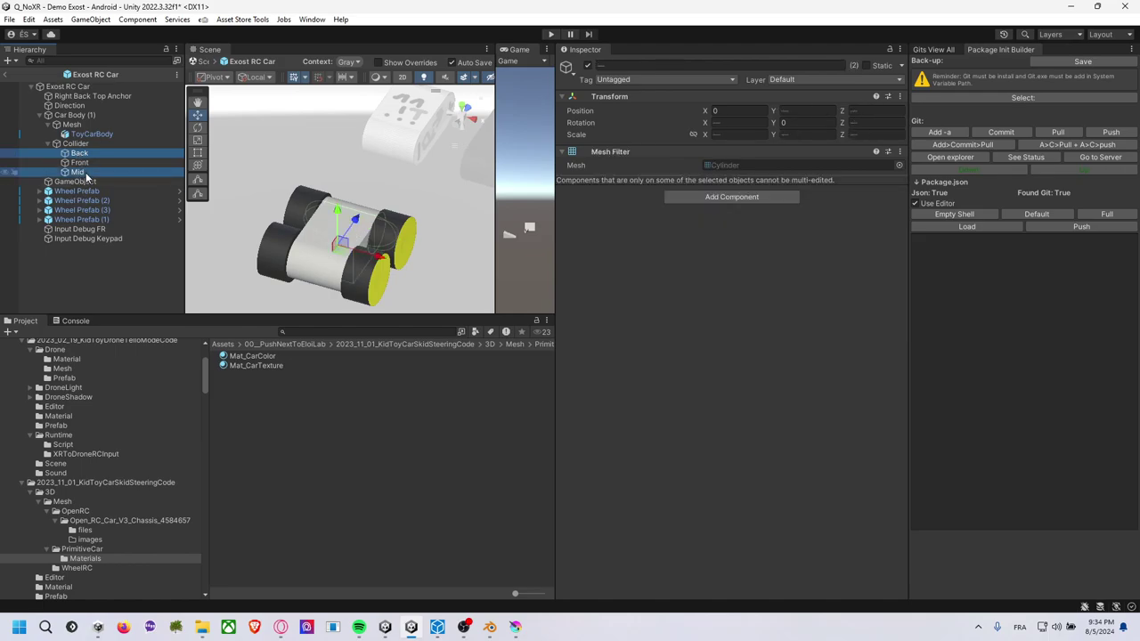
{"action": "left_click", "coordinate": [636, 68]}
{"action": "type", "text": "Cyli"}
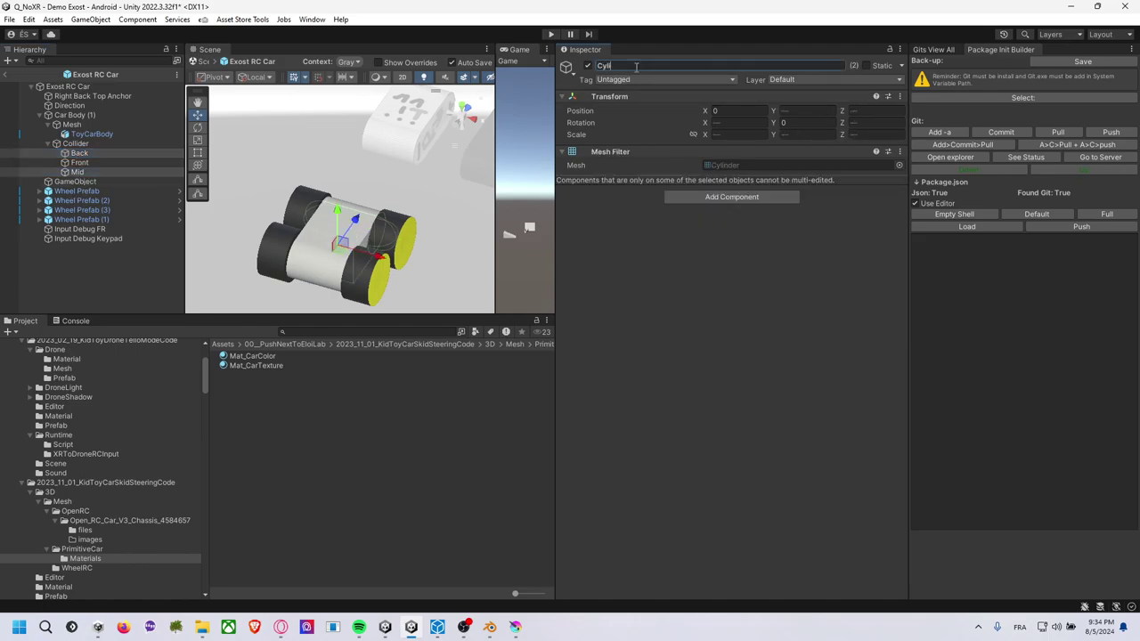
{"action": "type", "text": "nder"}
{"action": "key", "text": "Return"}
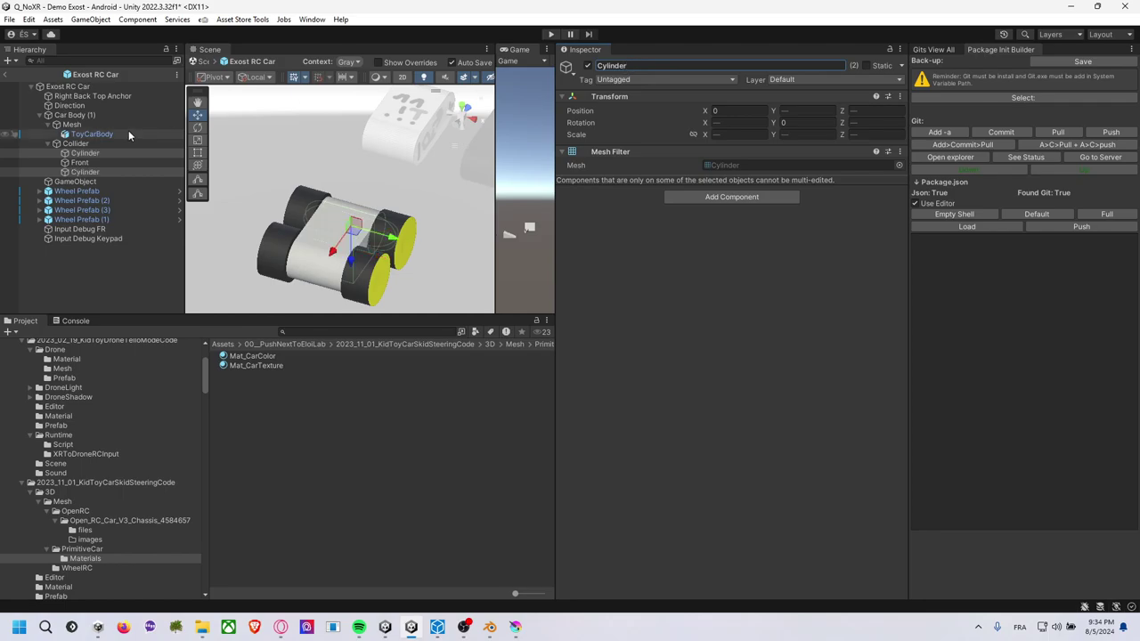
Rename the box-shaped collider object to Body.
{"action": "left_click", "coordinate": [96, 164]}
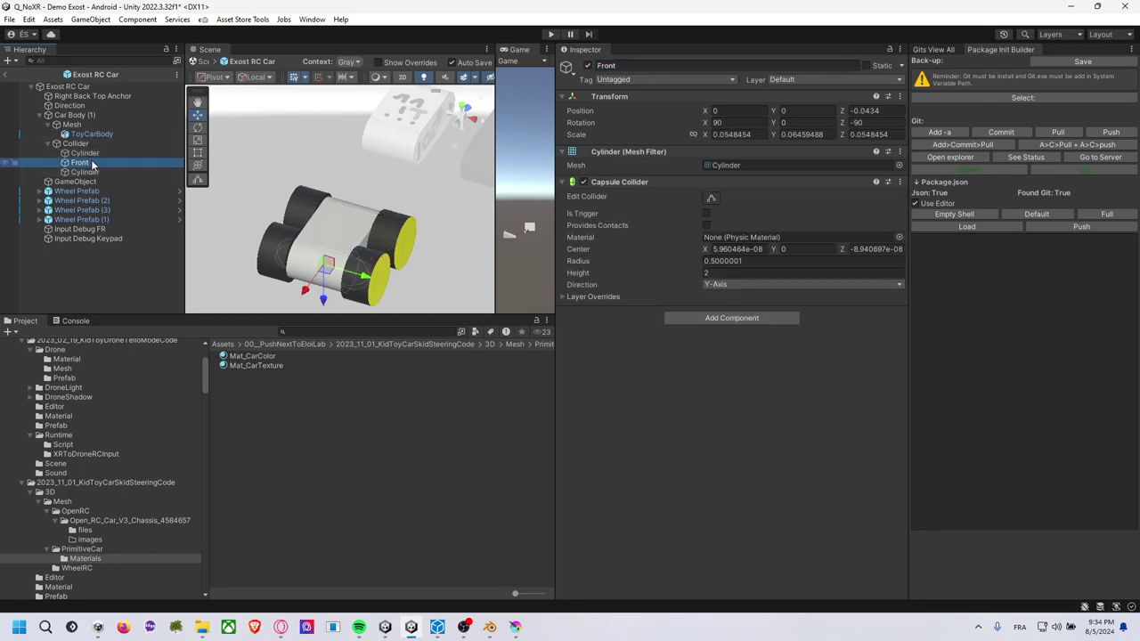
{"action": "left_click", "coordinate": [98, 153]}
{"action": "left_click", "coordinate": [97, 171]}
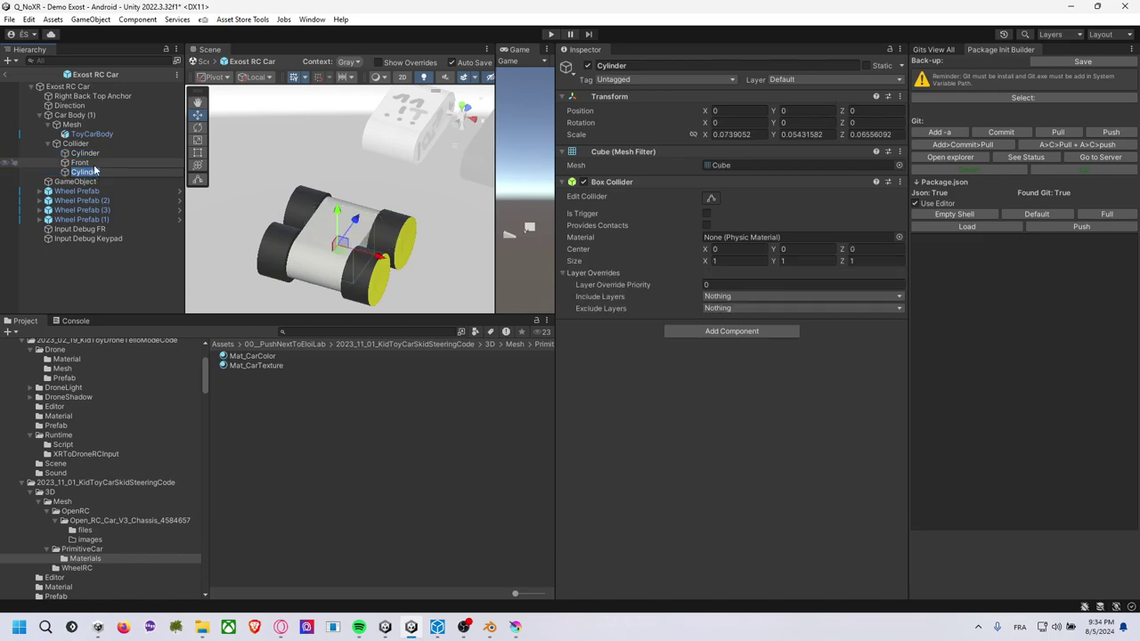
{"action": "left_click", "coordinate": [92, 163]}
{"action": "left_click", "coordinate": [98, 171]}
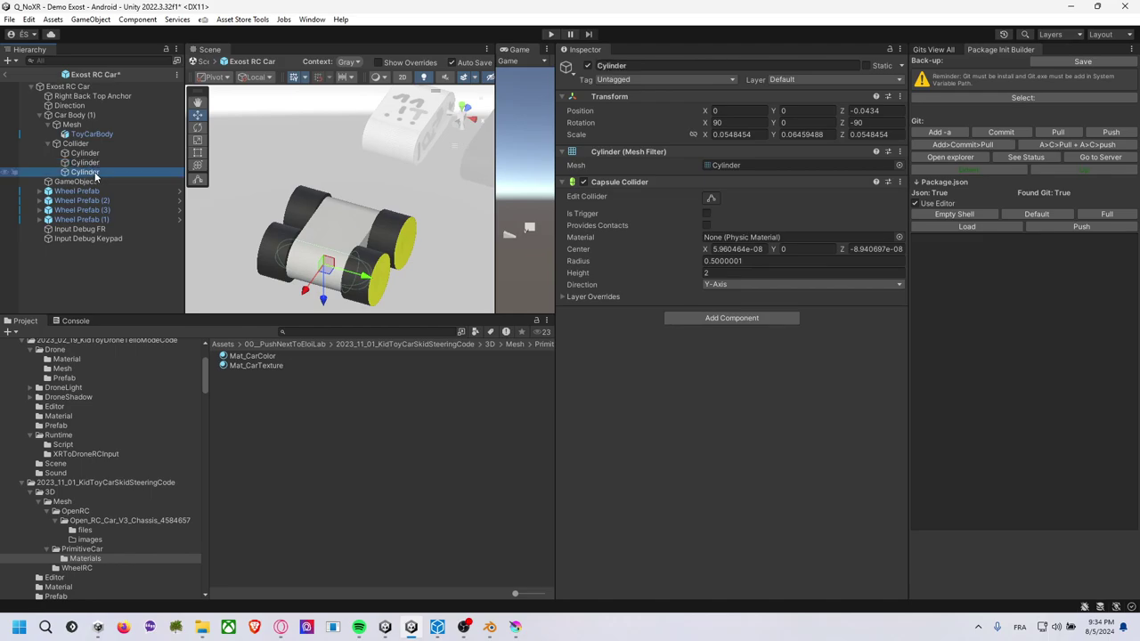
{"action": "left_click", "coordinate": [100, 172]}
{"action": "type", "text": "Body"}
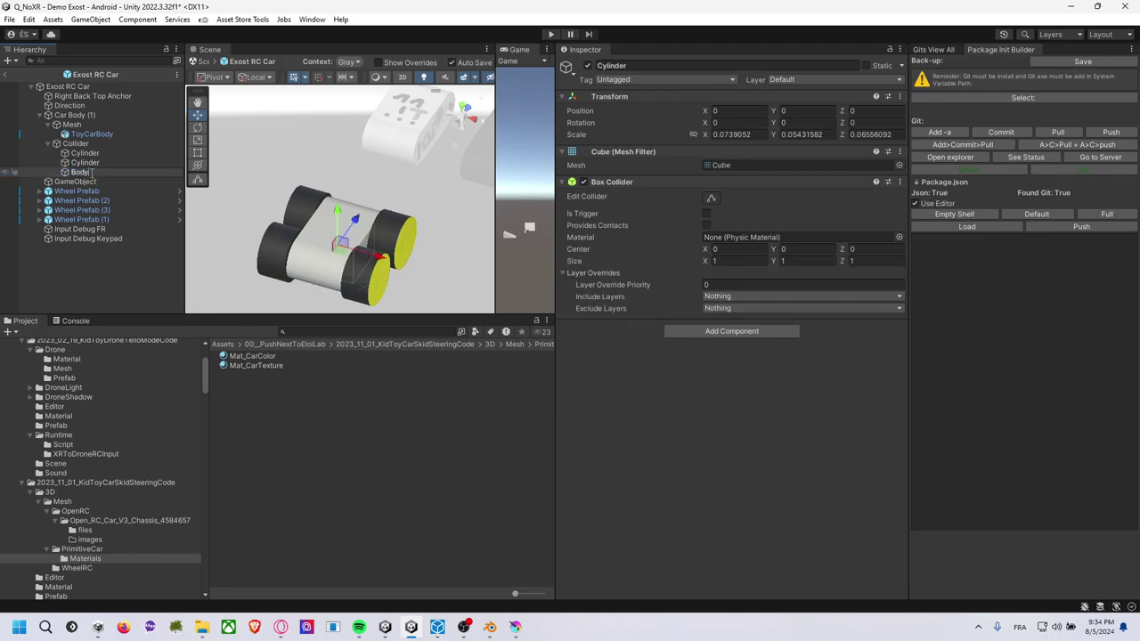
{"action": "key", "text": "Return"}
Rename Car Body (1) to Car Body.
{"action": "left_click", "coordinate": [71, 124]}
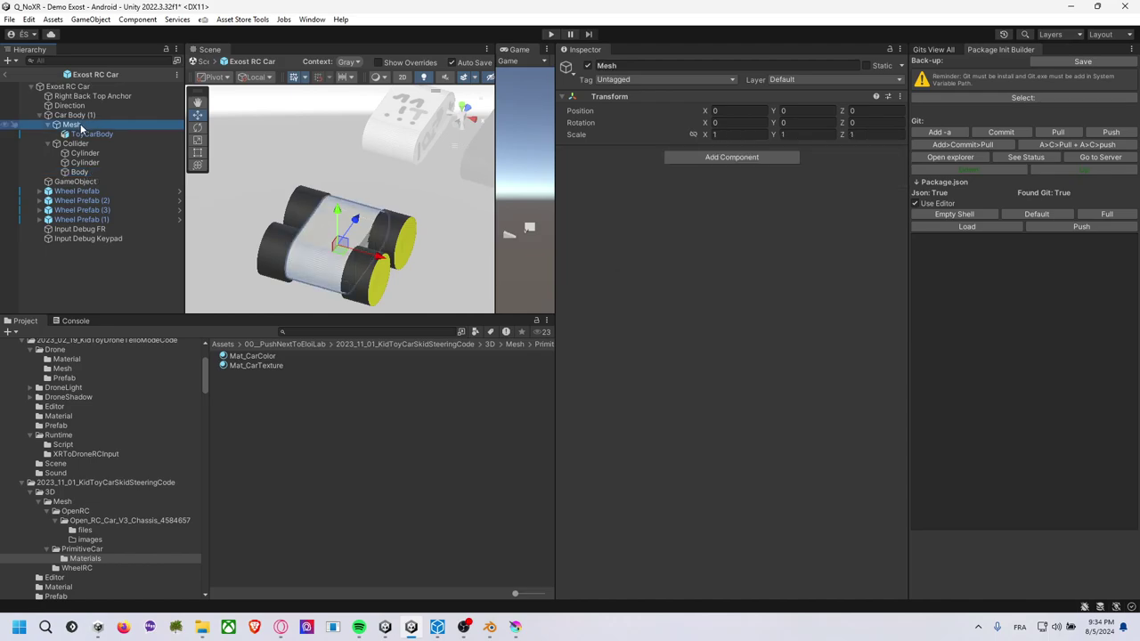
{"action": "left_click", "coordinate": [84, 117]}
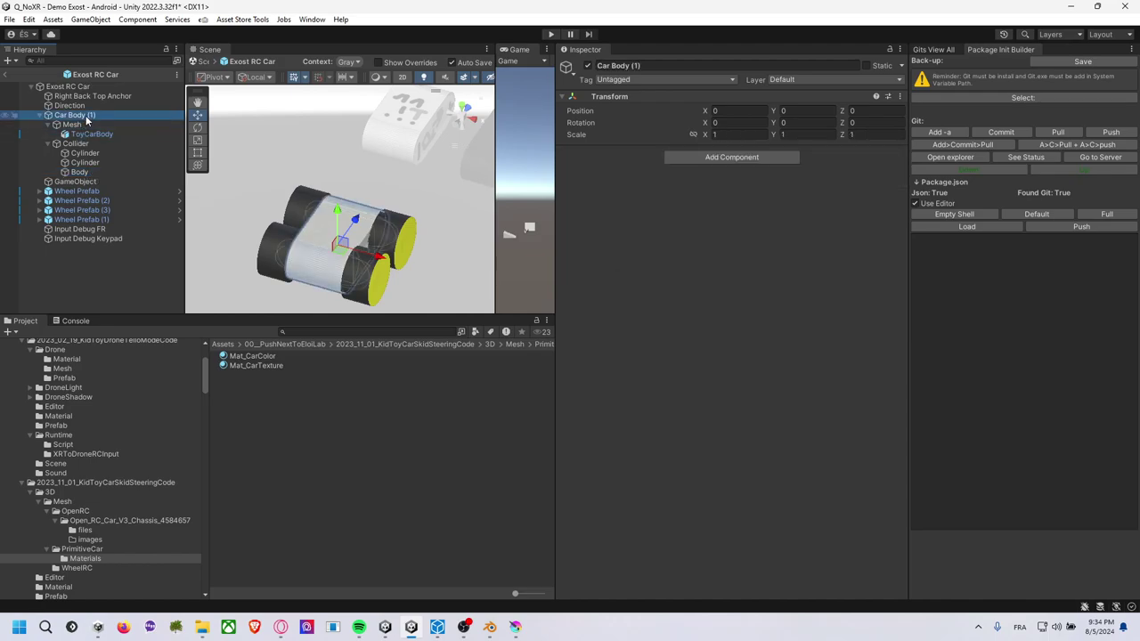
{"action": "left_click", "coordinate": [87, 116]}
{"action": "double_click", "coordinate": [90, 115]}
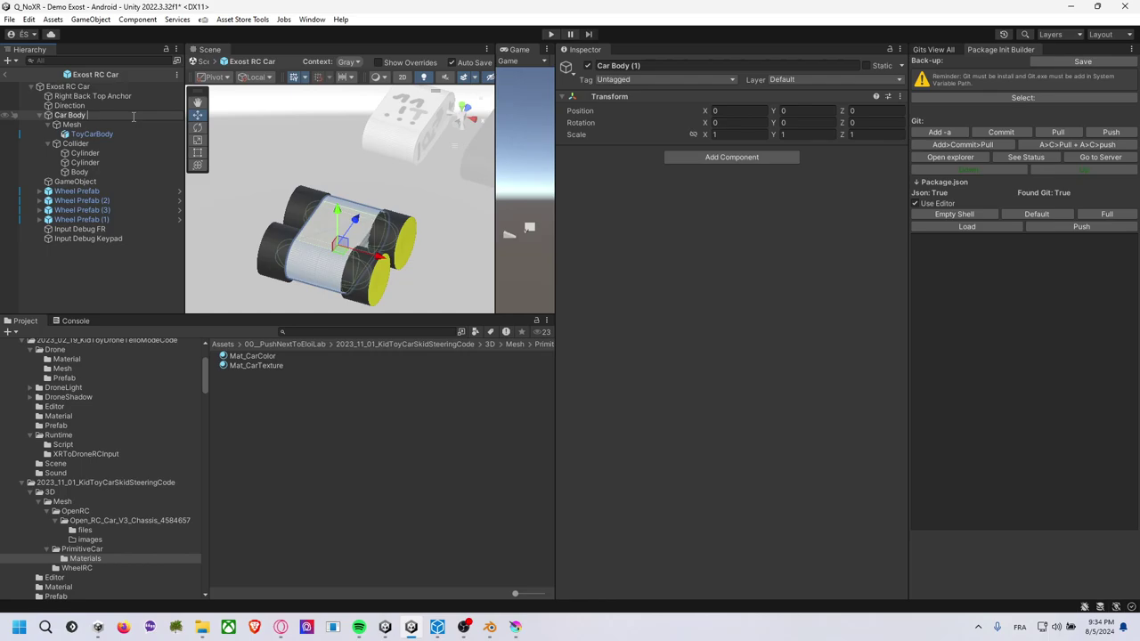
{"action": "key", "text": "Return"}
Select the empty GameObject and frame it in the Scene view.
{"action": "left_click", "coordinate": [78, 171]}
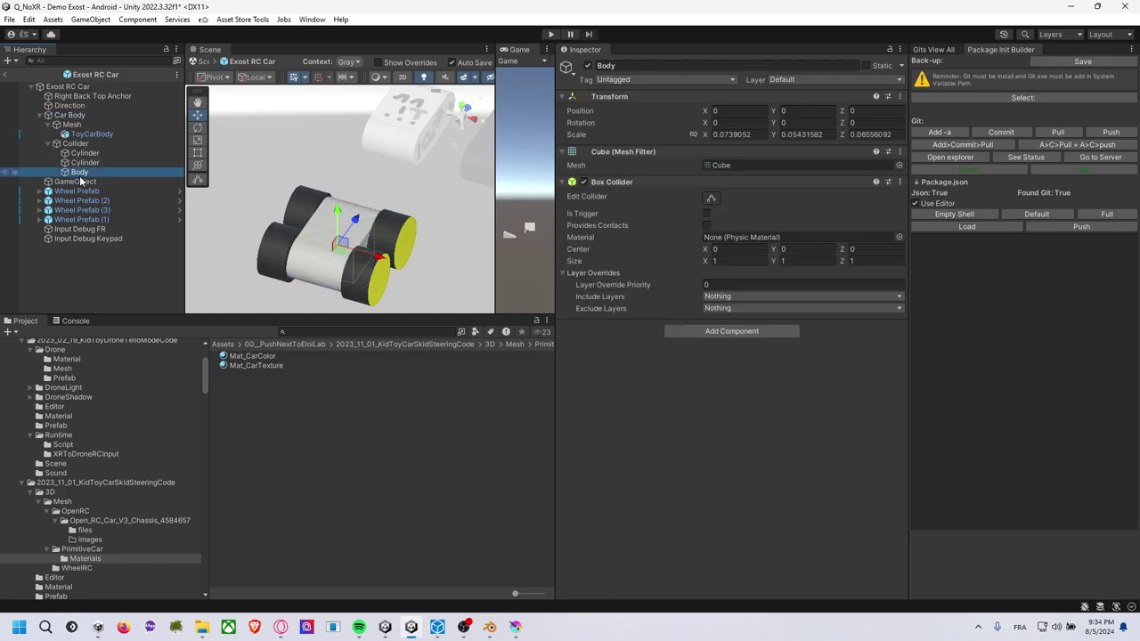
{"action": "left_click", "coordinate": [80, 181]}
{"action": "key", "text": "f"}
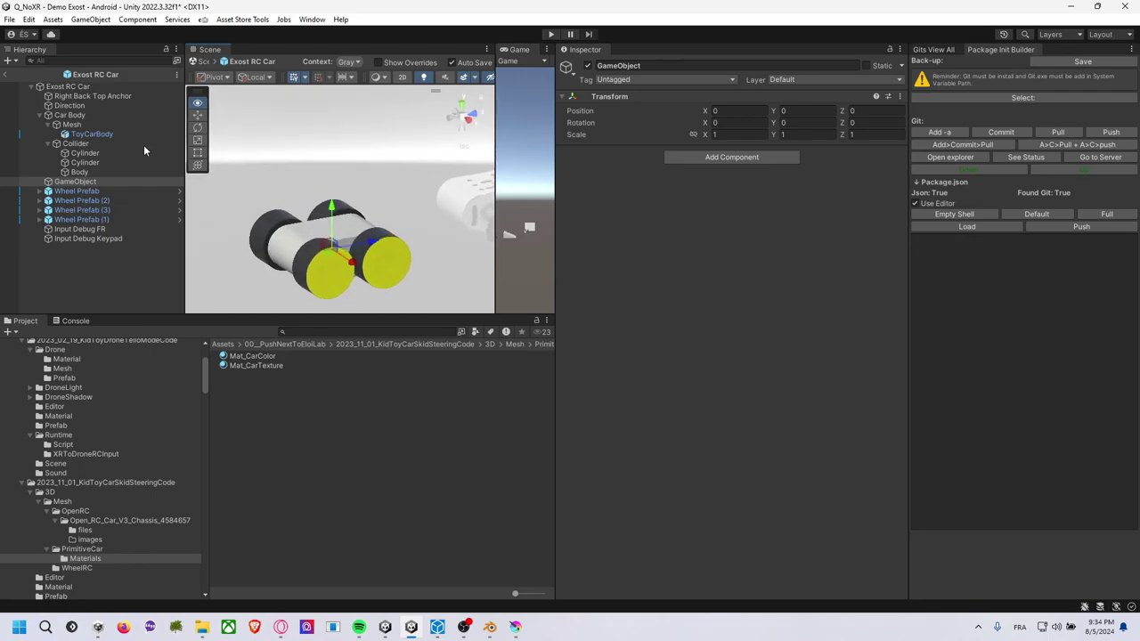
{"action": "left_click_drag", "start_coordinate": [267, 178], "coordinate": [233, 184], "text": "alt"}
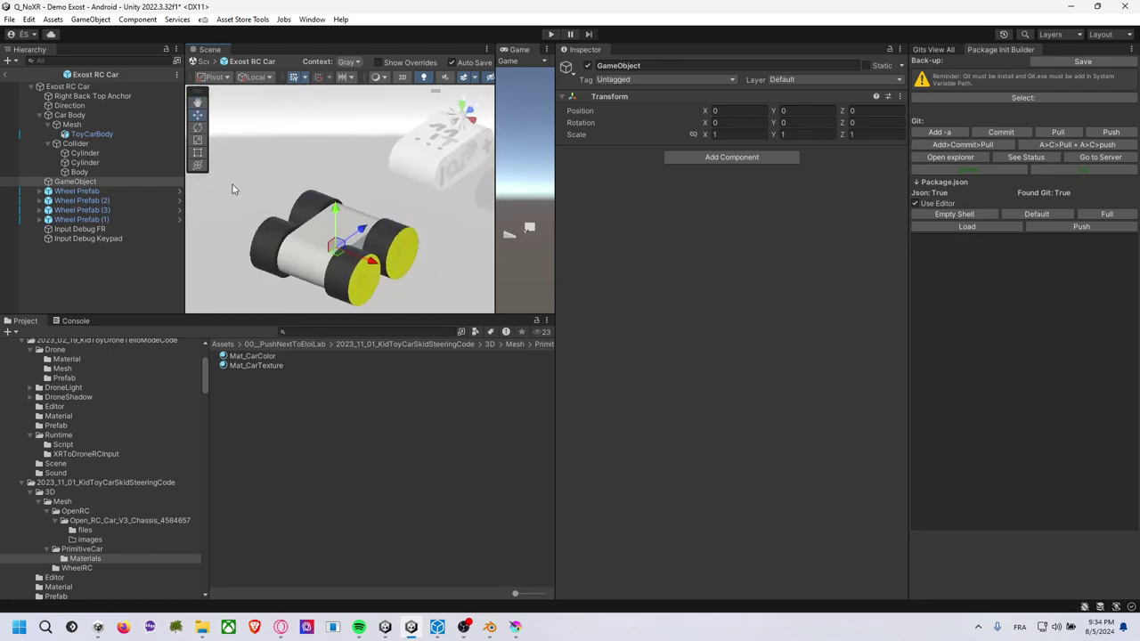
Delete the empty GameObject from the car hierarchy.
{"action": "left_click", "coordinate": [103, 191]}
{"action": "left_click", "coordinate": [103, 182]}
{"action": "key", "text": "Delete"}
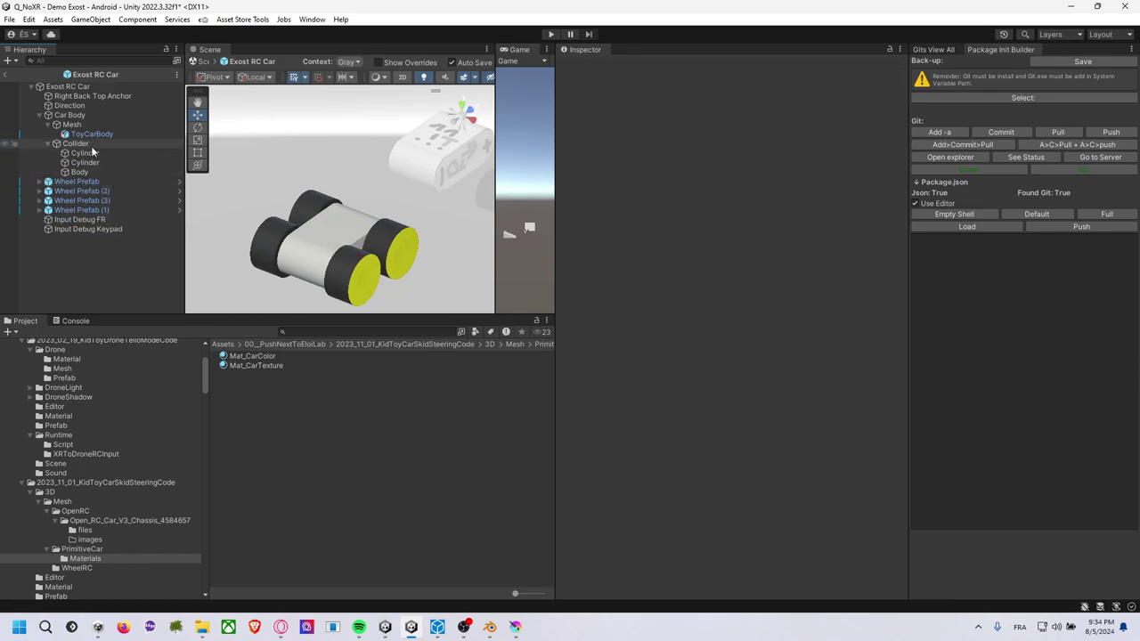
{"action": "left_click", "coordinate": [69, 115]}
{"action": "left_click", "coordinate": [71, 105]}
{"action": "left_click", "coordinate": [92, 96]}
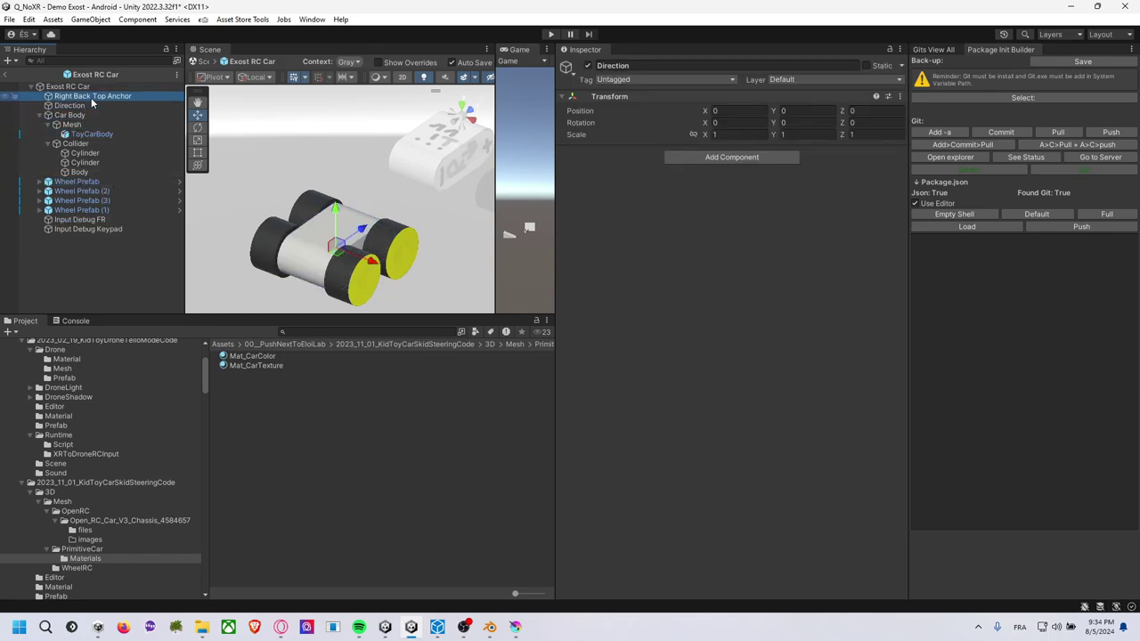
{"action": "left_click", "coordinate": [68, 87]}
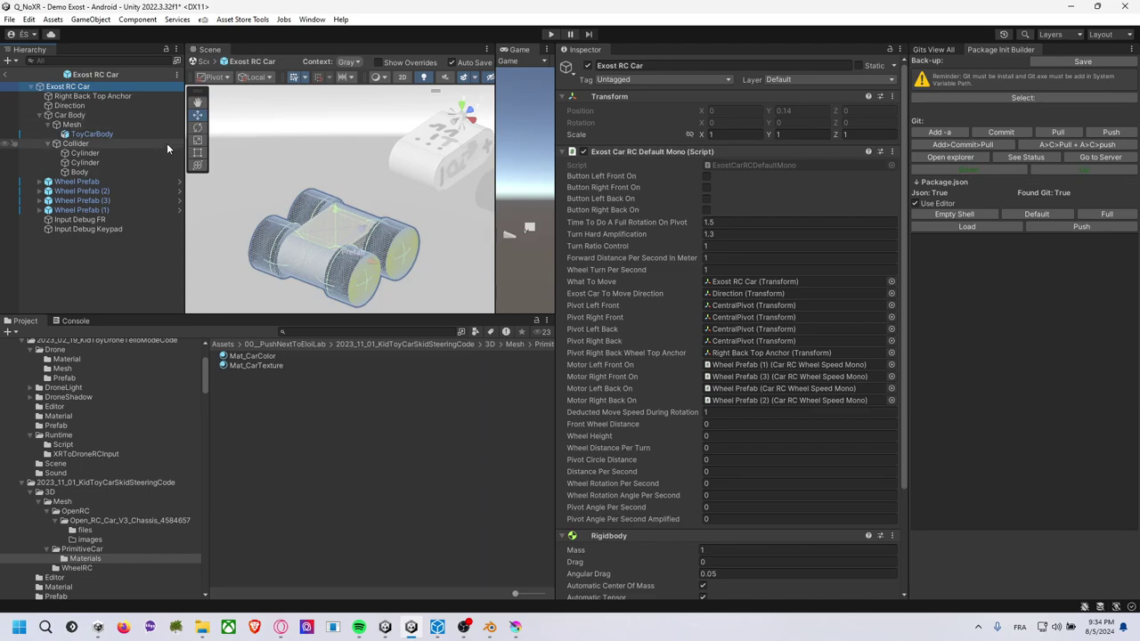
Assign Mat_CarTexture to ToyCarBody's material, replacing Steel_-_Satin, and check the darkened body.
{"action": "left_click", "coordinate": [108, 134]}
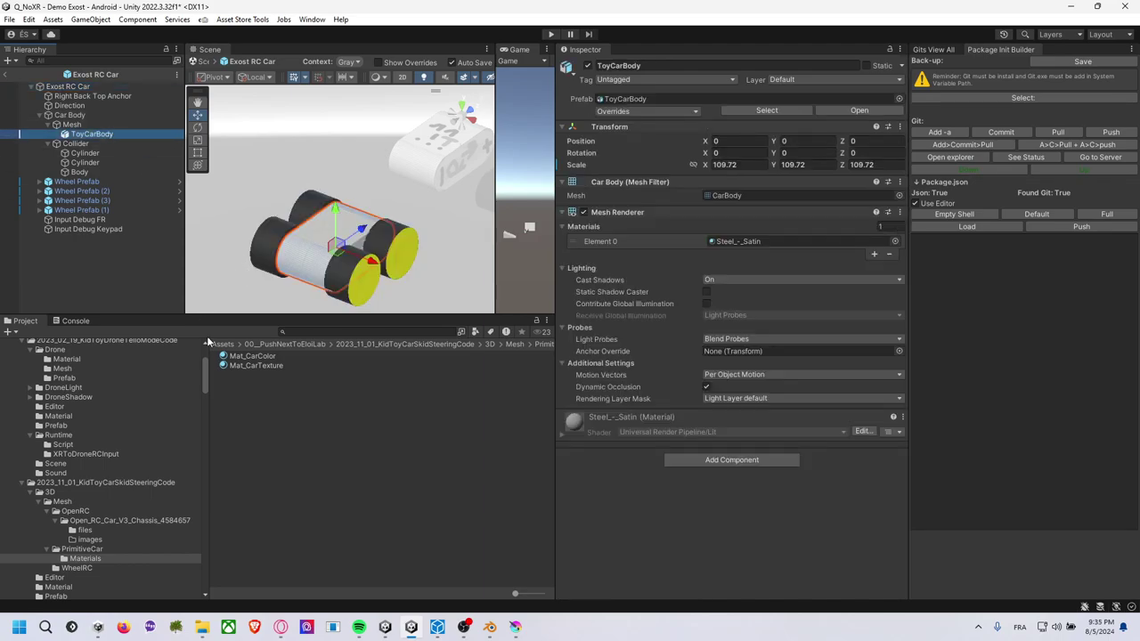
{"action": "left_click_drag", "start_coordinate": [251, 363], "coordinate": [741, 243]}
{"action": "left_click", "coordinate": [414, 265]}
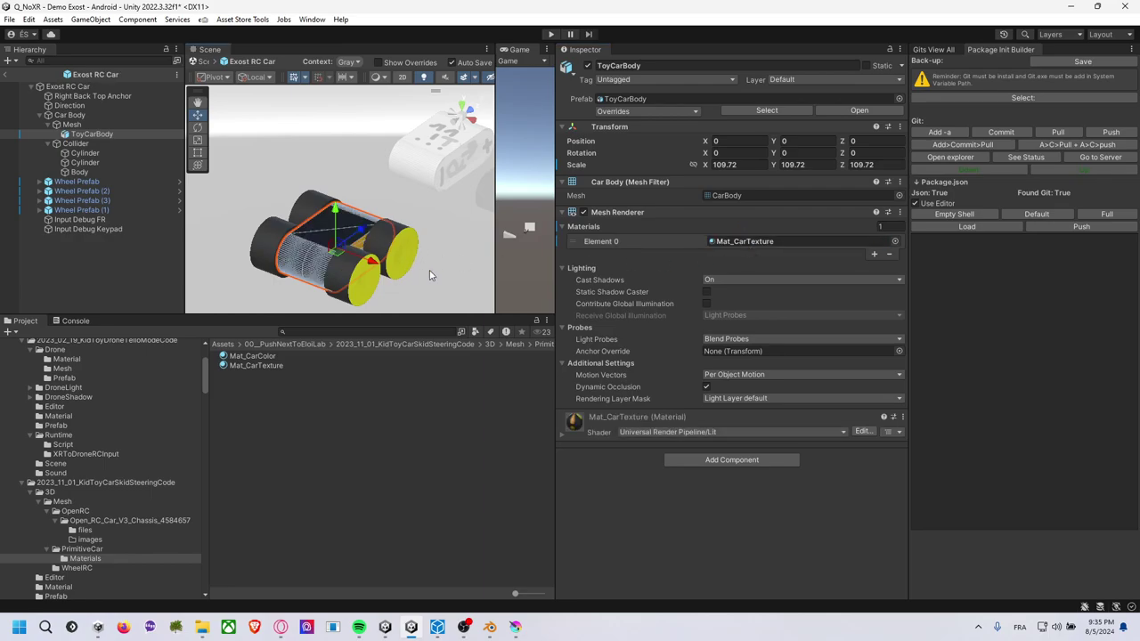
{"action": "mouse_move", "coordinate": [414, 265]}
{"action": "left_mouse_down", "text": "alt"}
{"action": "mouse_move", "coordinate": [385, 277]}
{"action": "mouse_move", "coordinate": [433, 243]}
{"action": "left_mouse_up", "text": "alt"}
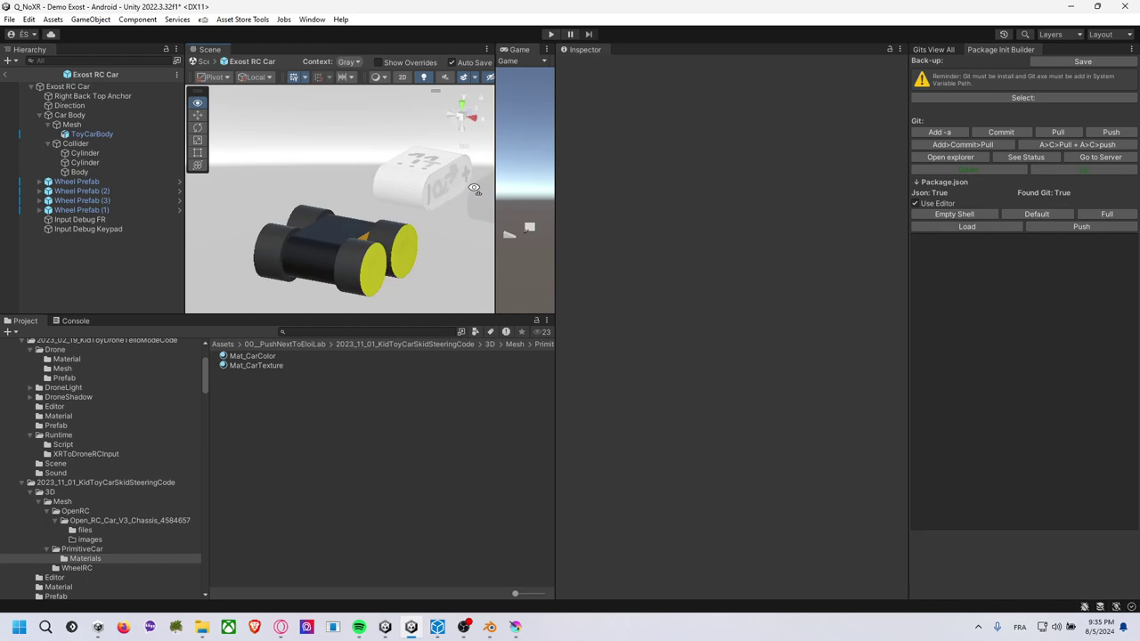
{"action": "left_click", "coordinate": [324, 225]}
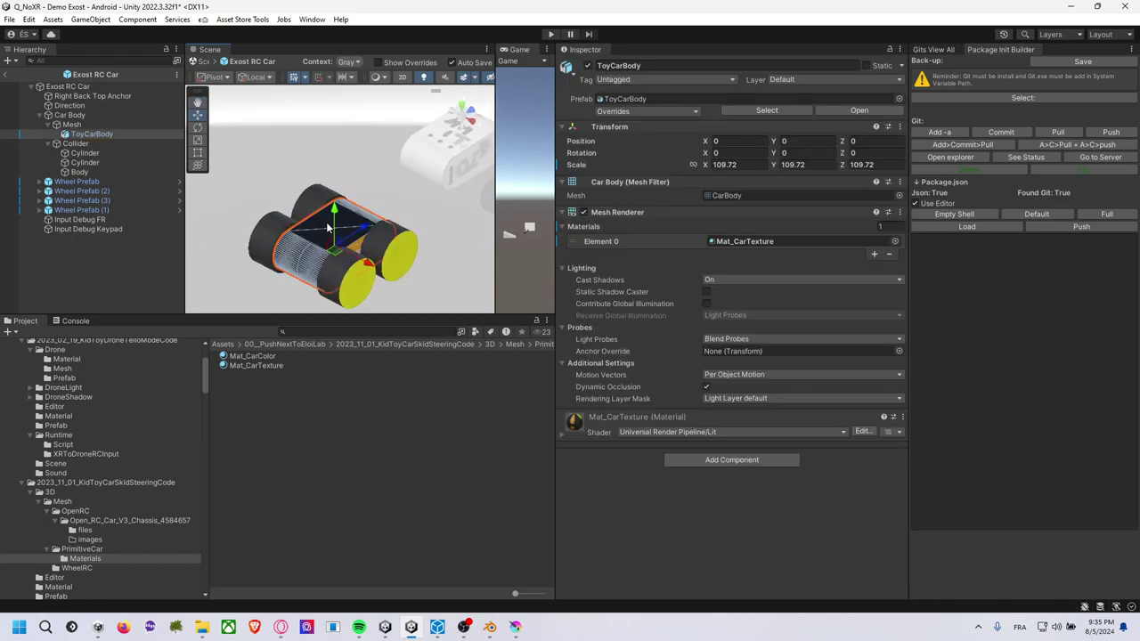
{"action": "left_click", "coordinate": [344, 380]}
{"action": "left_click", "coordinate": [101, 520]}
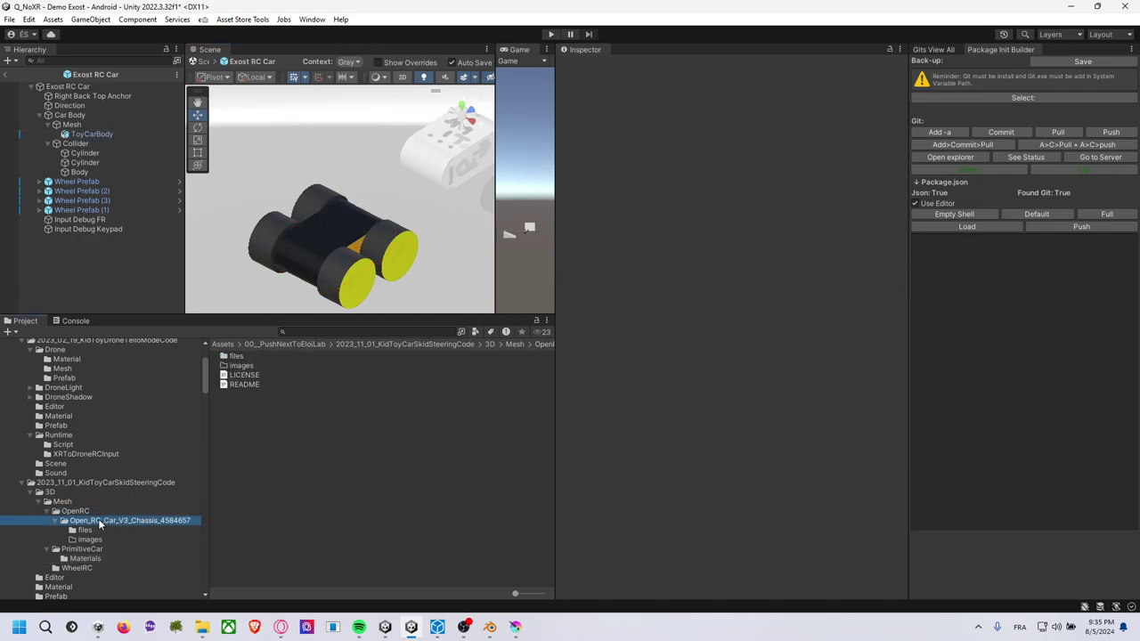
Delete the Open_RC_Car_V3_Chassis_4584657 and OpenRC folders.
{"action": "key", "text": "Delete"}
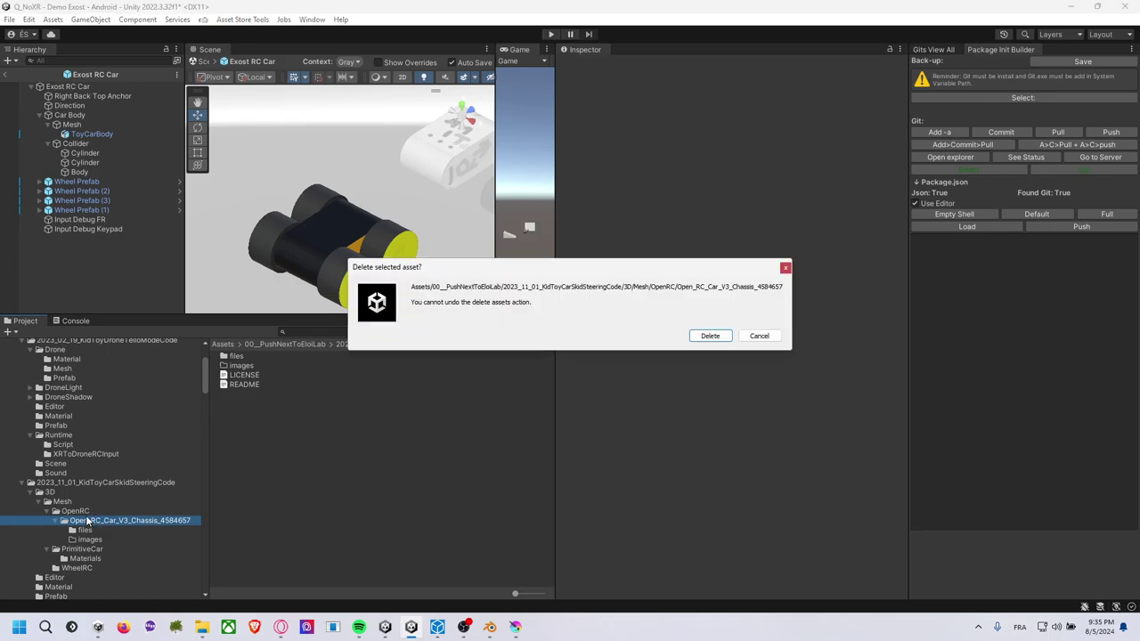
{"action": "left_click", "coordinate": [723, 338]}
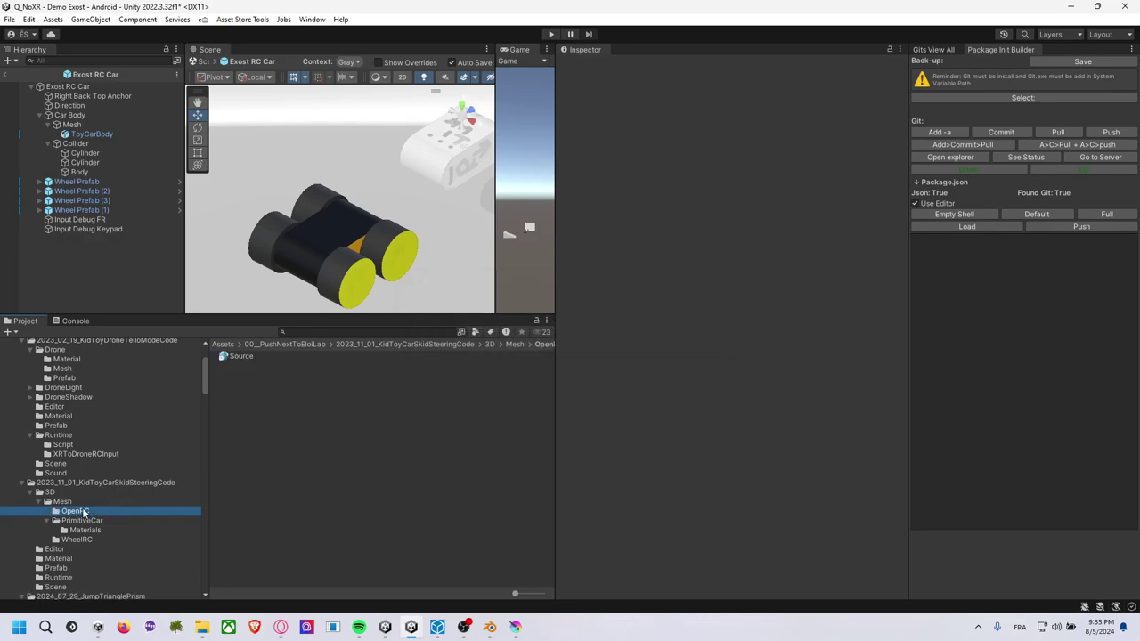
{"action": "key", "text": "Delete"}
{"action": "left_click", "coordinate": [651, 338]}
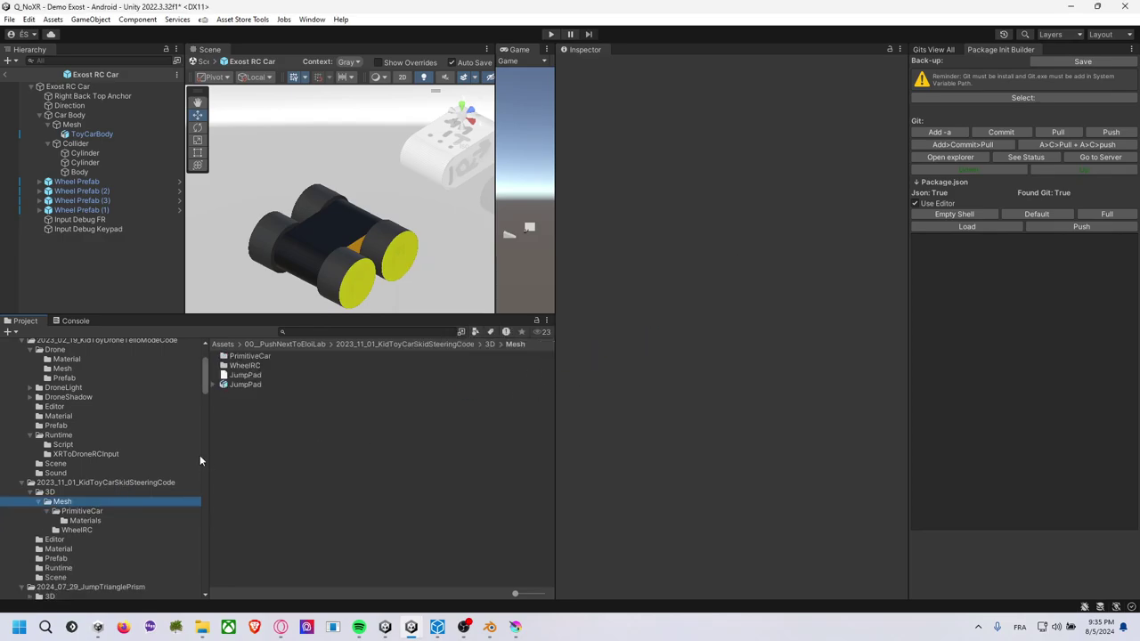
Delete the WheelRC.fbx model asset from the PrimitiveCar folder.
{"action": "left_click", "coordinate": [100, 512]}
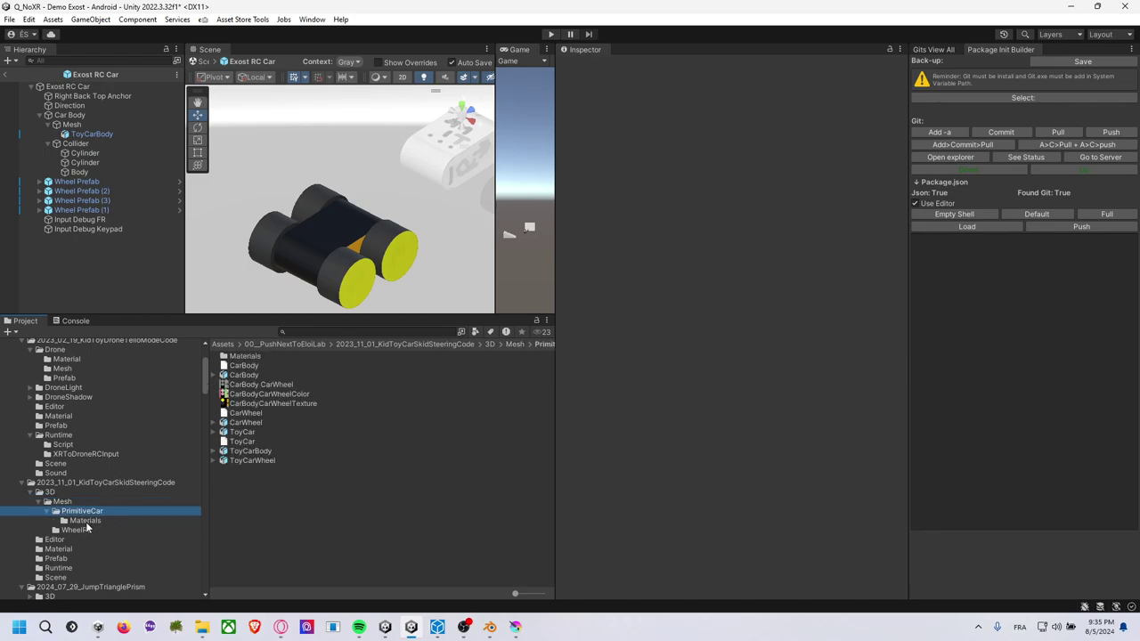
{"action": "left_click", "coordinate": [85, 530]}
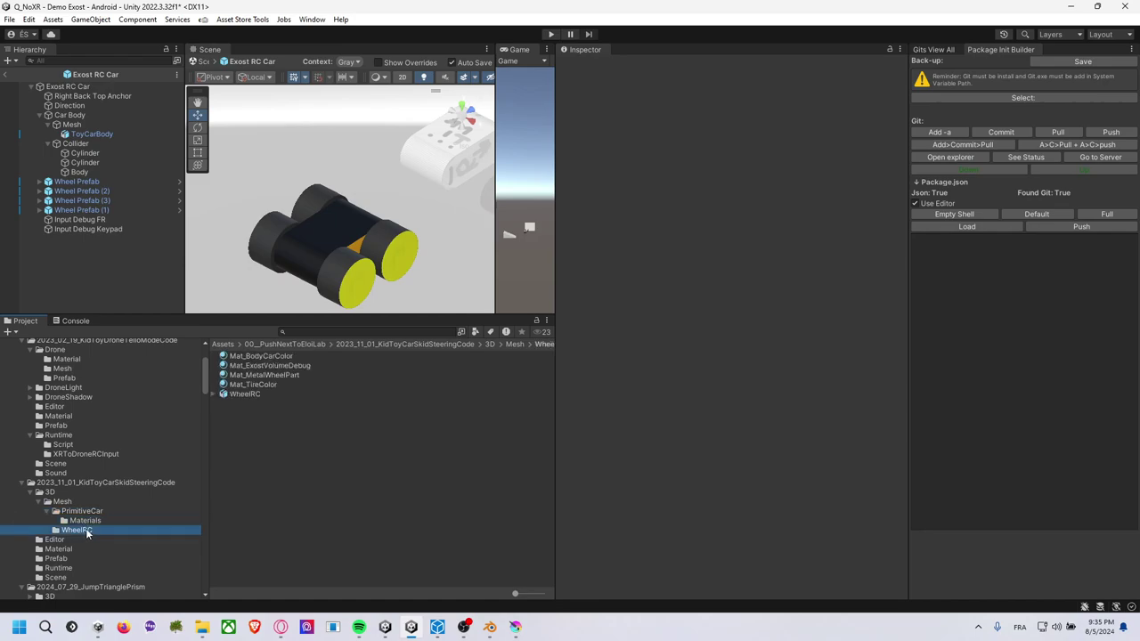
{"action": "left_click", "coordinate": [252, 395]}
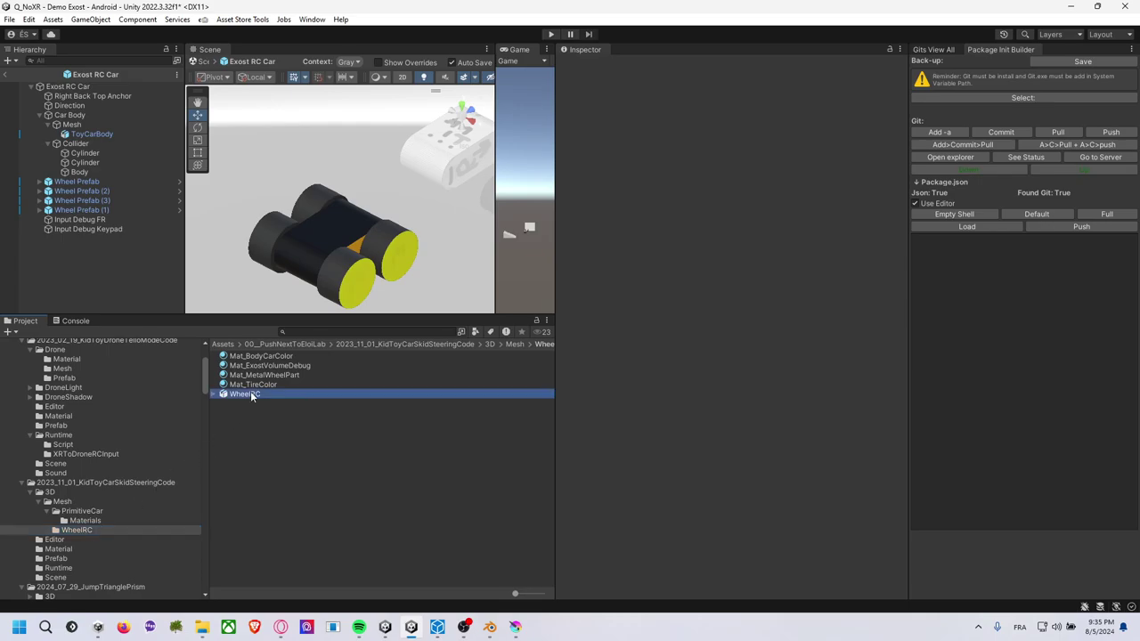
{"action": "key", "text": "Delete"}
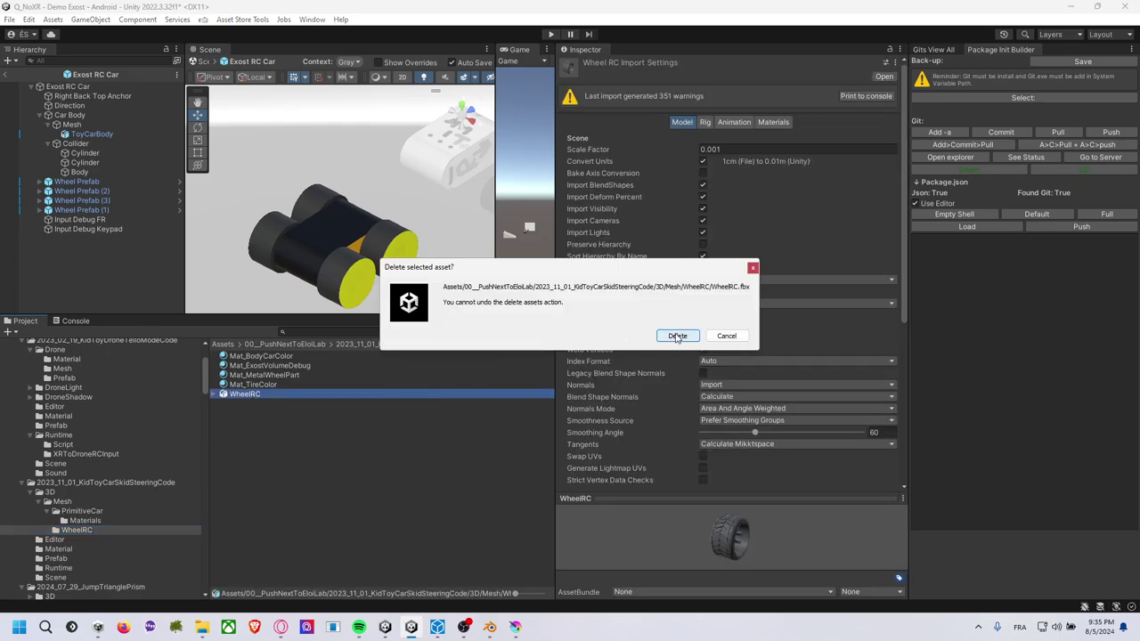
{"action": "left_click", "coordinate": [676, 337]}
Review the WheelRC materials, then exit prefab mode back to the Demo Exost scene.
{"action": "left_click", "coordinate": [120, 521]}
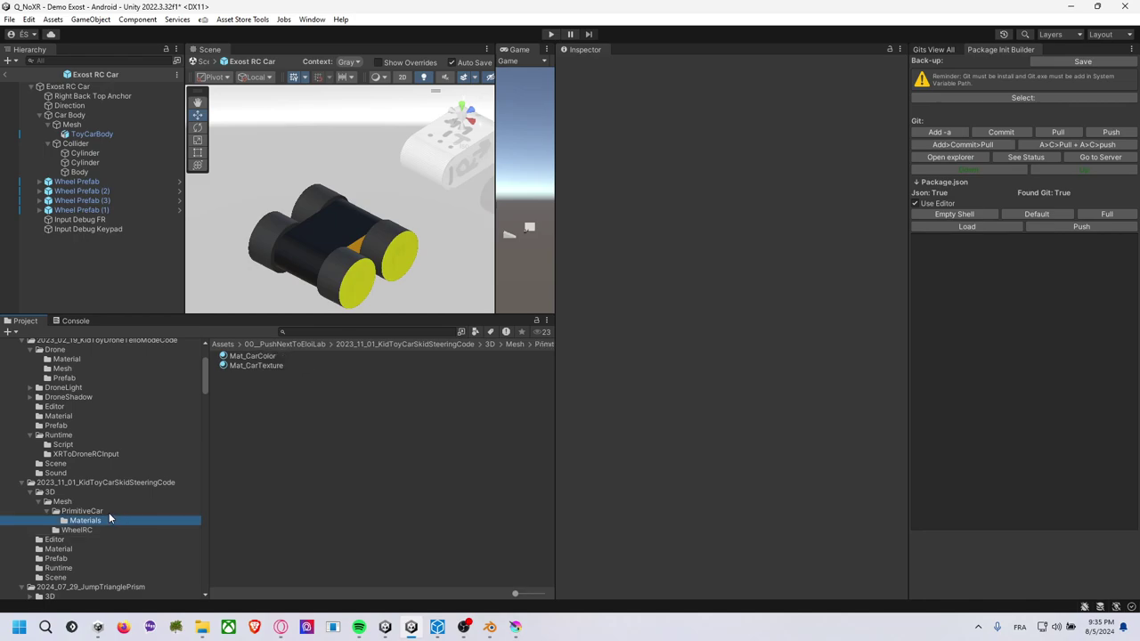
{"action": "left_click", "coordinate": [111, 512]}
{"action": "left_click", "coordinate": [83, 530]}
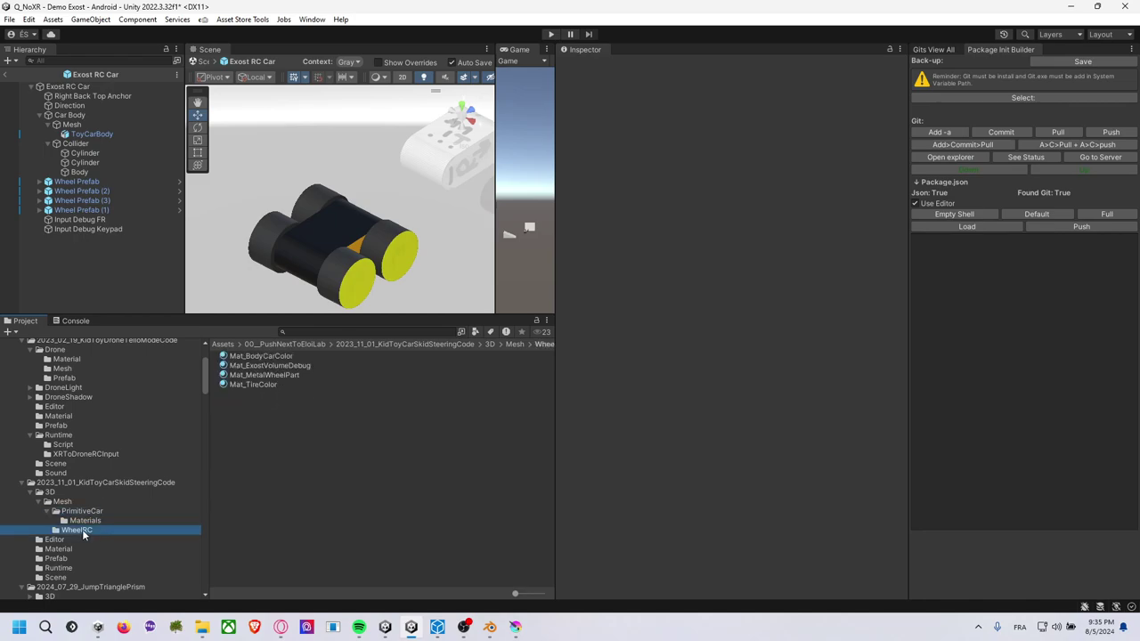
{"action": "left_click", "coordinate": [297, 357]}
{"action": "key", "text": "Down"}
{"action": "key", "text": "Down"}
{"action": "key", "text": "Down"}
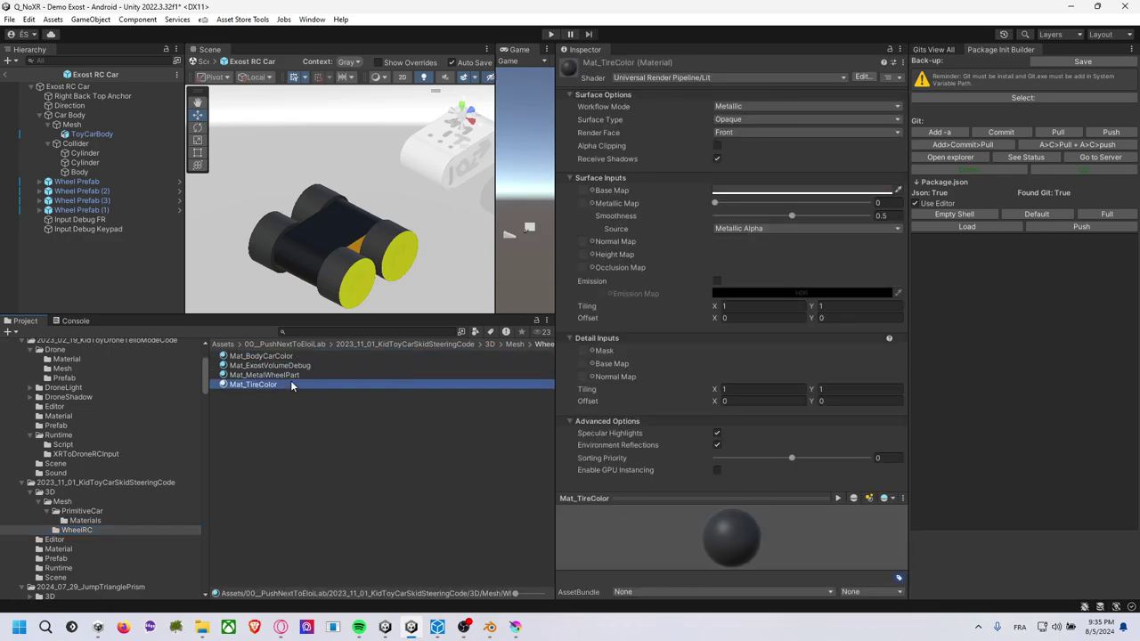
{"action": "left_click", "coordinate": [108, 514]}
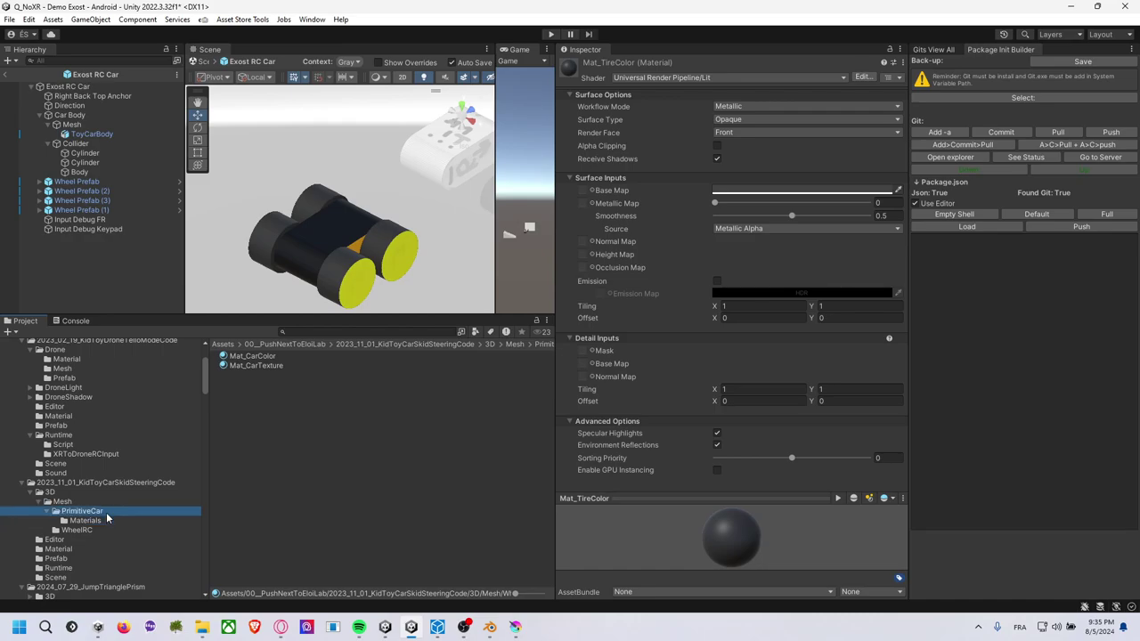
{"action": "left_click", "coordinate": [94, 502]}
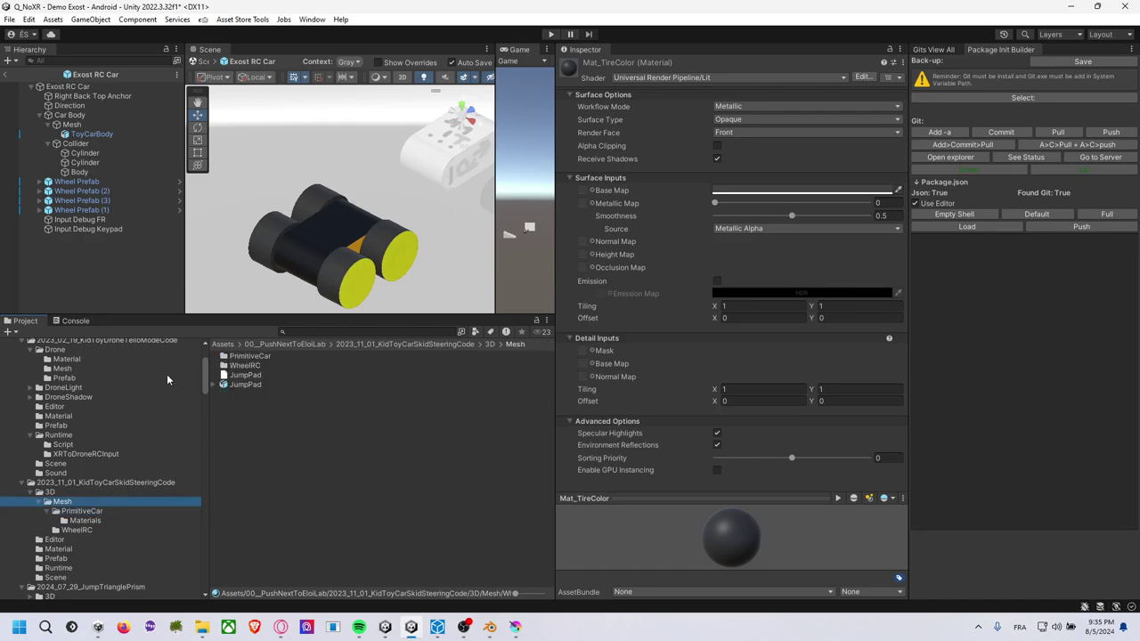
{"action": "left_click", "coordinate": [7, 74]}
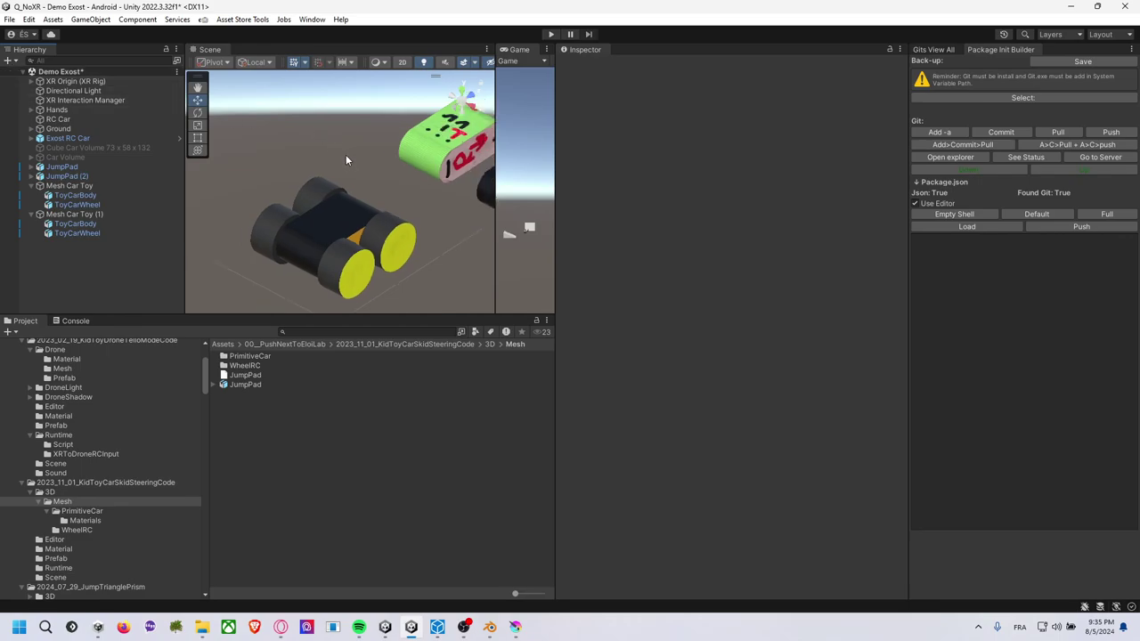
Turn the scene view toward the cars and select the Exost RC Car.
{"action": "scroll", "coordinate": [349, 161], "scroll_direction": "down", "scroll_amount": 3}
{"action": "scroll", "coordinate": [361, 178], "scroll_direction": "down", "scroll_amount": 3}
{"action": "mouse_move", "coordinate": [369, 190]}
{"action": "left_mouse_down", "text": "alt"}
{"action": "mouse_move", "coordinate": [246, 148]}
{"action": "mouse_move", "coordinate": [326, 207]}
{"action": "mouse_move", "coordinate": [625, 110]}
{"action": "mouse_move", "coordinate": [461, 200]}
{"action": "mouse_move", "coordinate": [355, 198]}
{"action": "mouse_move", "coordinate": [298, 214]}
{"action": "left_mouse_up", "text": "alt"}
{"action": "scroll", "coordinate": [326, 206], "scroll_direction": "up", "scroll_amount": 3}
{"action": "scroll", "coordinate": [326, 207], "scroll_direction": "up", "scroll_amount": 2}
{"action": "left_click", "coordinate": [298, 213]}
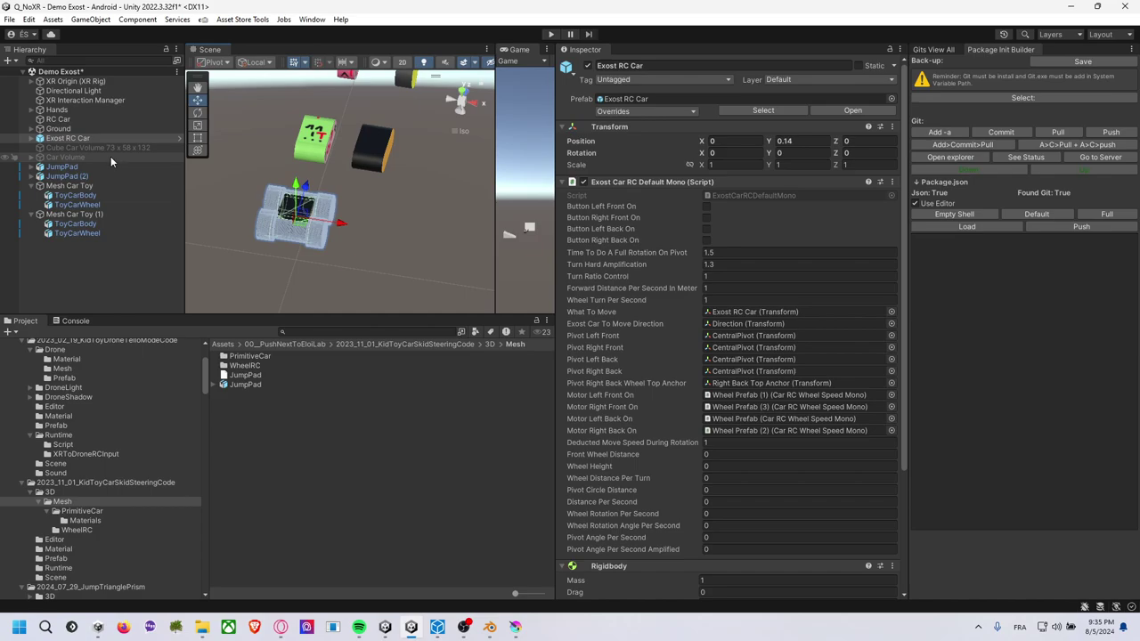
{"action": "left_click", "coordinate": [30, 139]}
{"action": "left_click", "coordinate": [30, 139]}
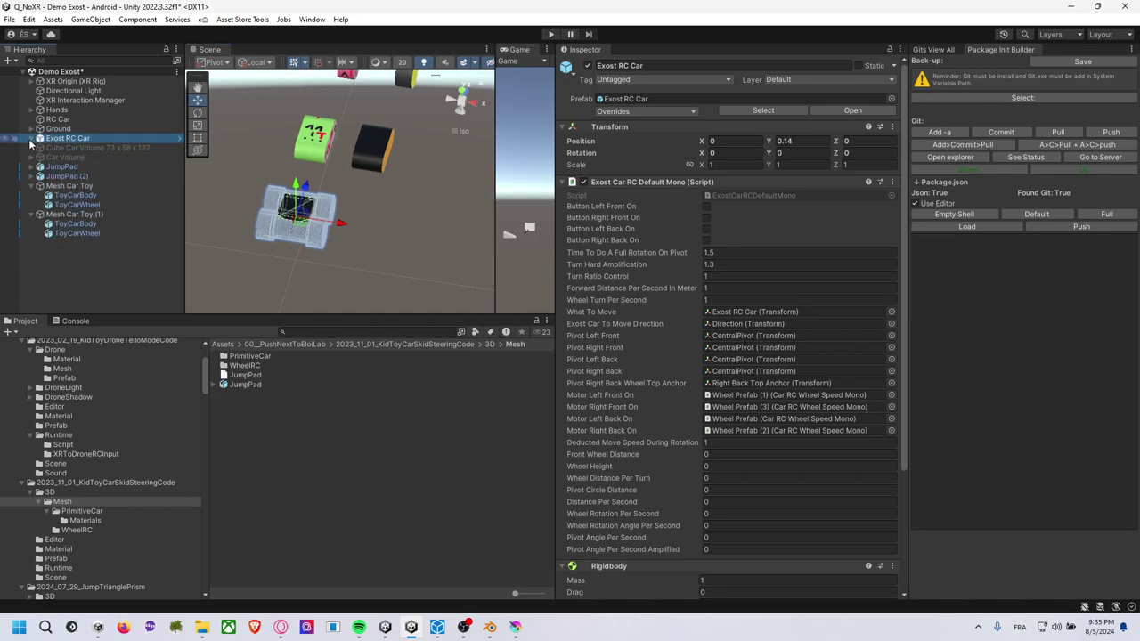
Duplicate the Exost RC Car and name the copy 'Exost RC Car Debug Color'.
{"action": "left_click", "coordinate": [95, 139]}
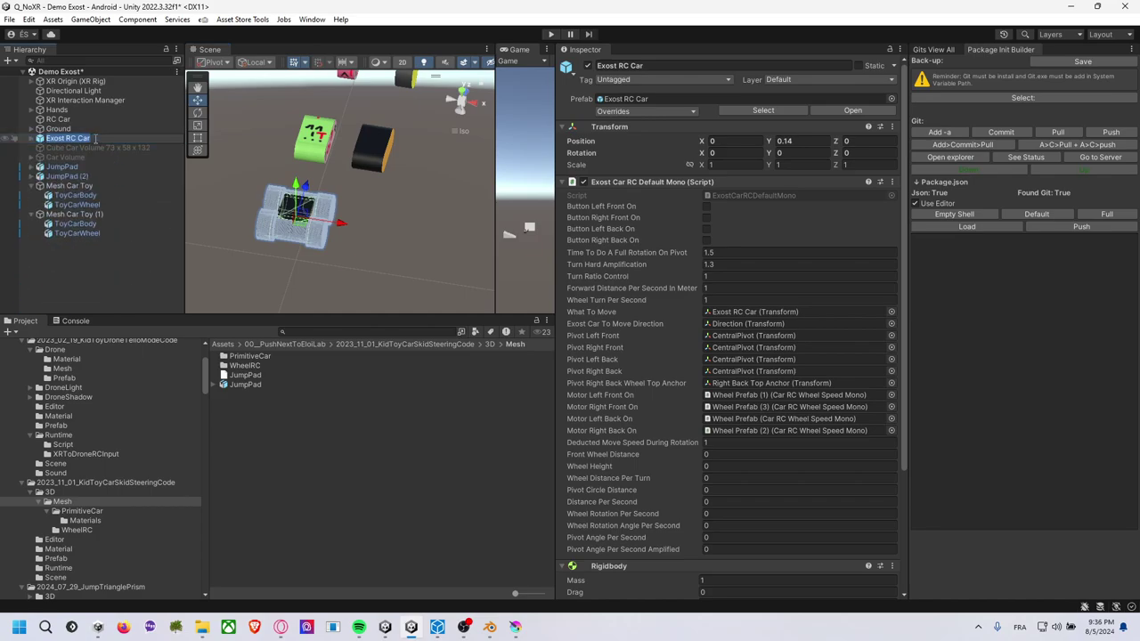
{"action": "left_click", "coordinate": [99, 139]}
{"action": "left_click", "coordinate": [102, 147]}
{"action": "left_click", "coordinate": [112, 138]}
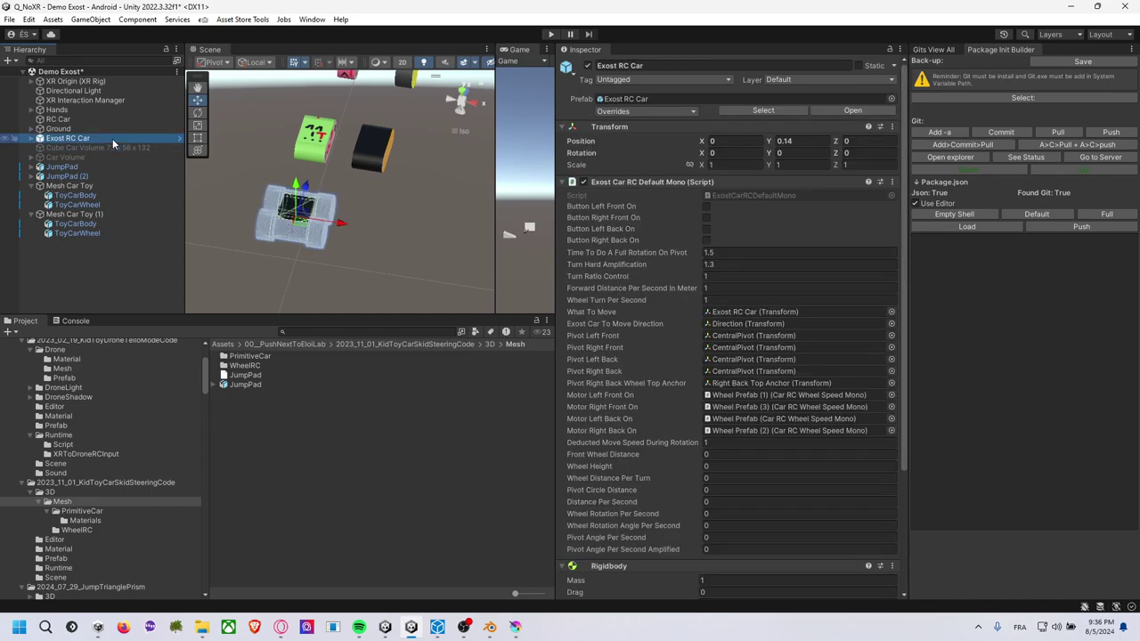
{"action": "key", "text": "ctrl+d"}
{"action": "left_click", "coordinate": [32, 148]}
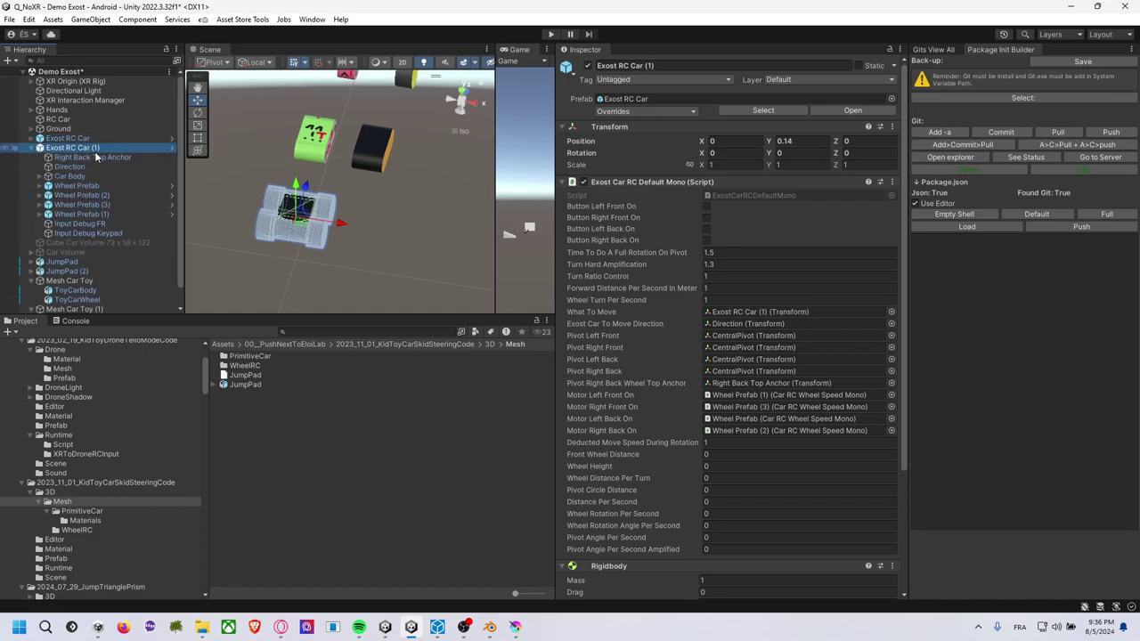
{"action": "mouse_move", "coordinate": [89, 148]}
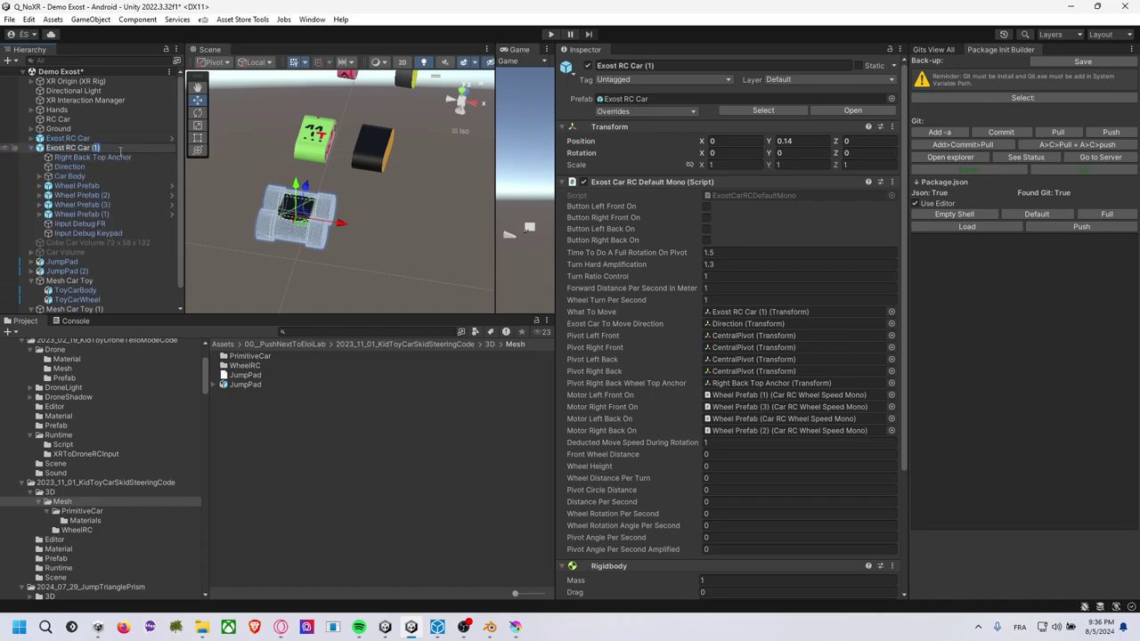
{"action": "type", "text": "U"}
{"action": "type", "text": "T"}
{"action": "type", "text": " Debu"}
{"action": "type", "text": "g c"}
{"action": "type", "text": "or"}
{"action": "key", "text": "Return"}
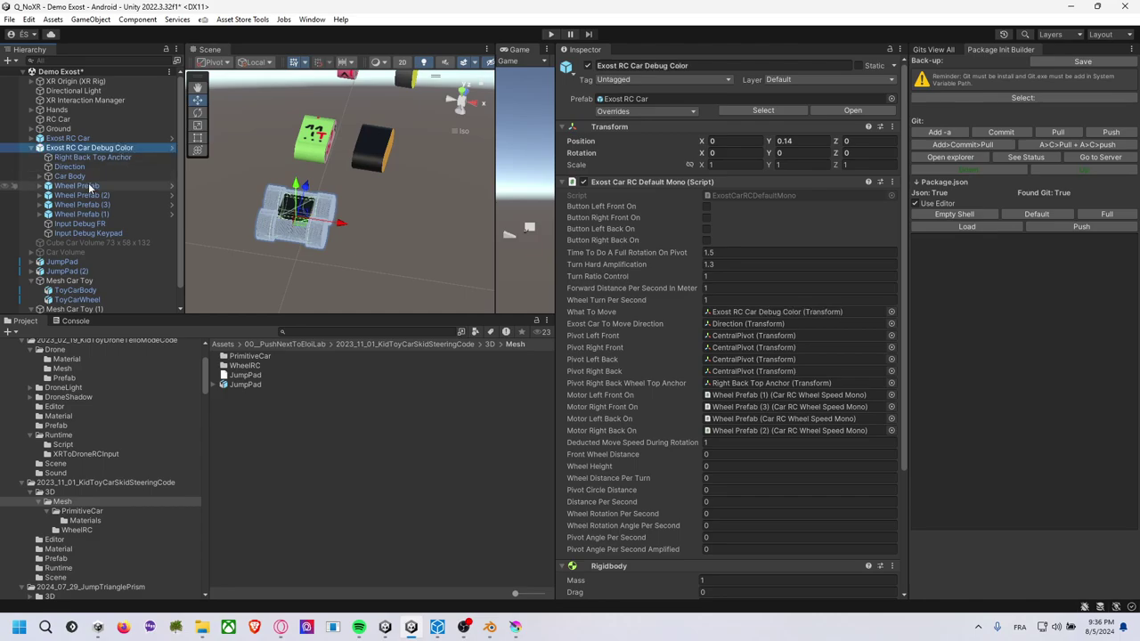
Expand the debug car's hierarchy and select its ToyCarBody mesh.
{"action": "left_click", "coordinate": [42, 187]}
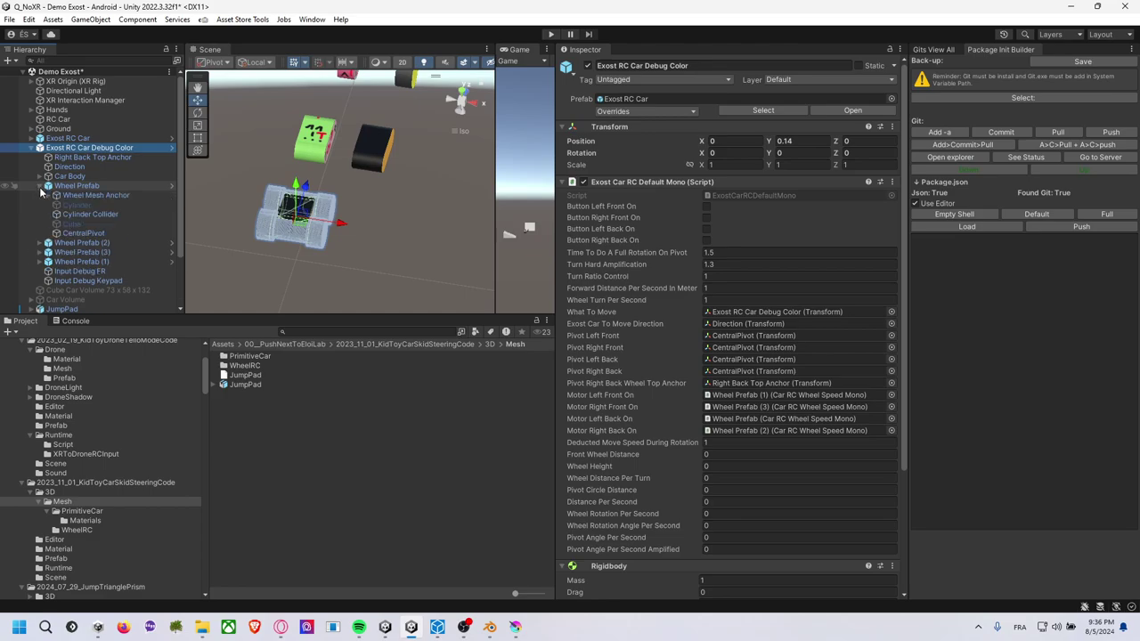
{"action": "left_click", "coordinate": [40, 252]}
{"action": "left_click", "coordinate": [40, 242]}
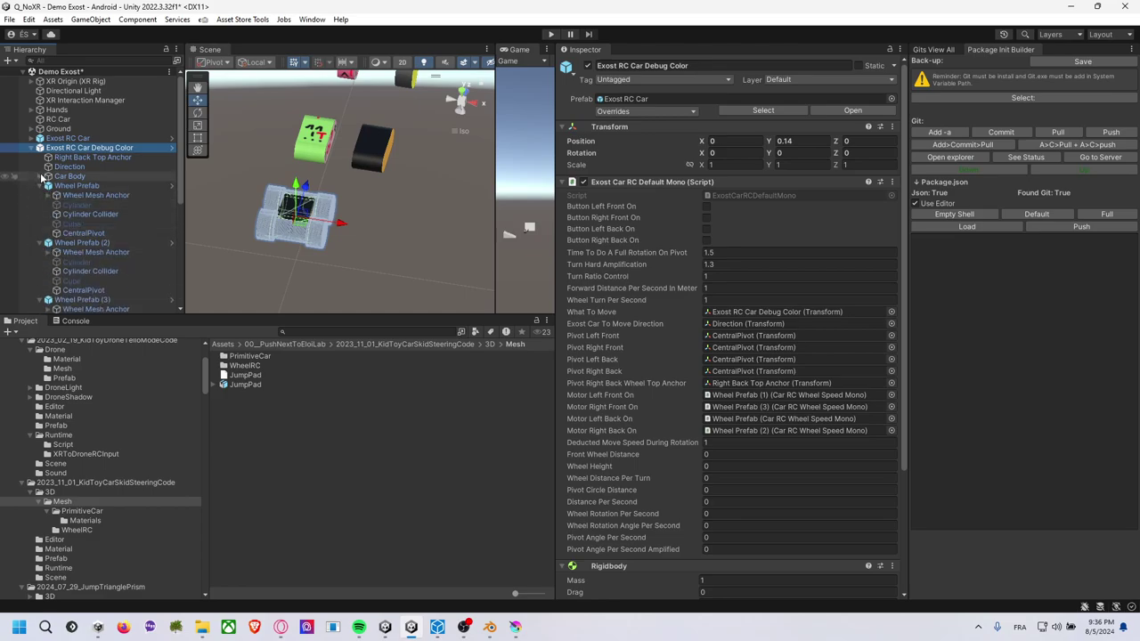
{"action": "left_click", "coordinate": [43, 176]}
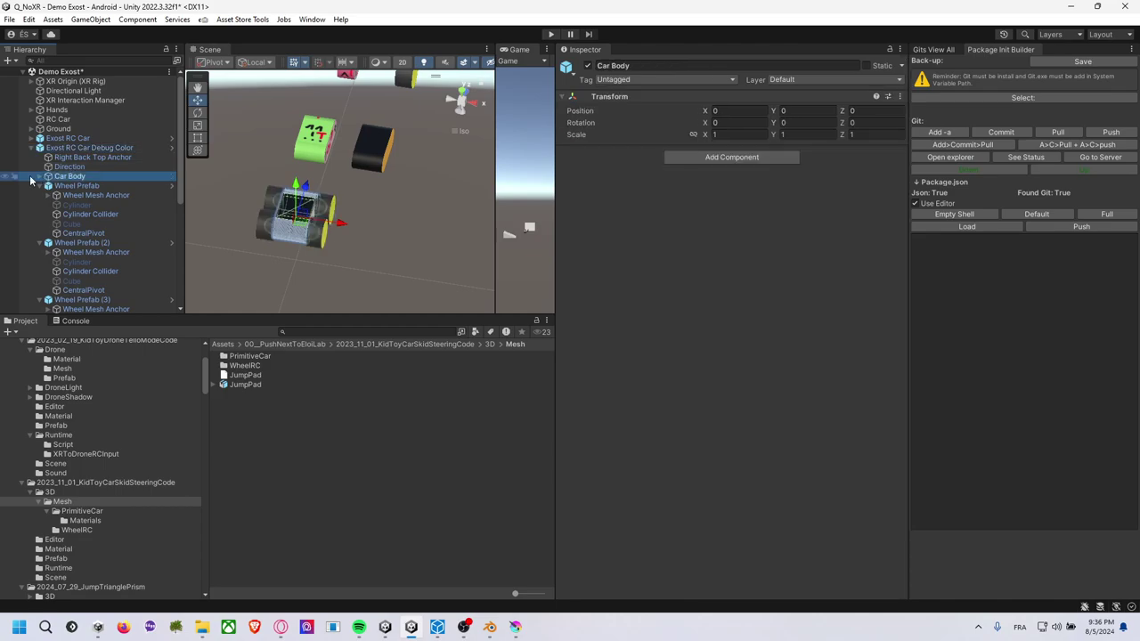
{"action": "left_click", "coordinate": [40, 178]}
{"action": "left_click", "coordinate": [49, 186]}
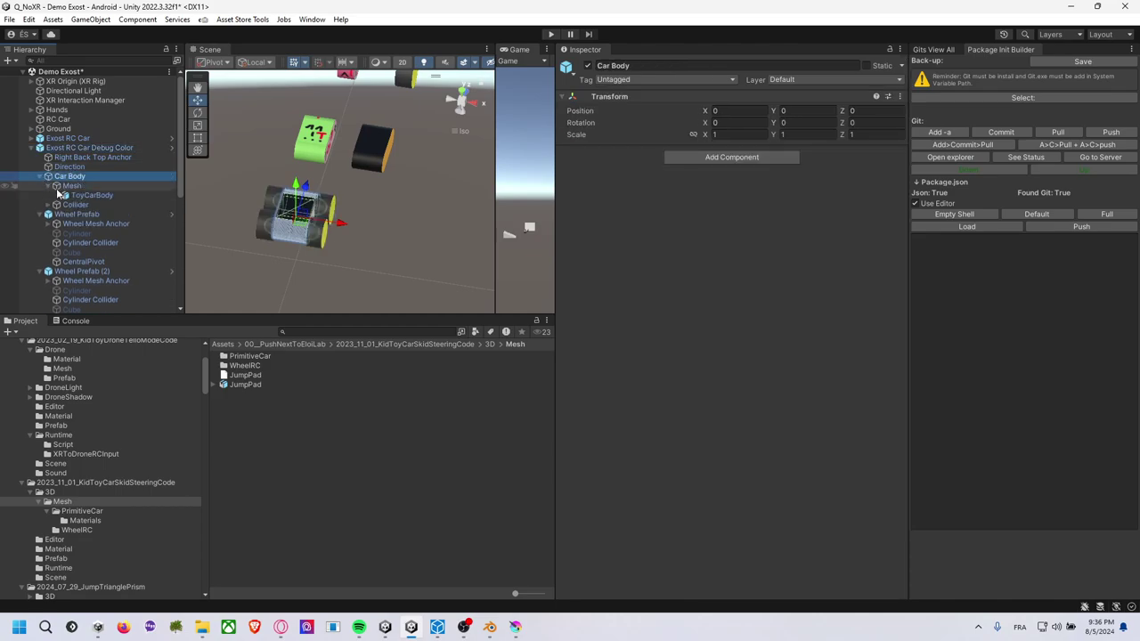
{"action": "left_click", "coordinate": [84, 196]}
Add all four ToyCarWheel meshes to the selection.
{"action": "scroll", "coordinate": [85, 198], "scroll_direction": "down", "scroll_amount": 3}
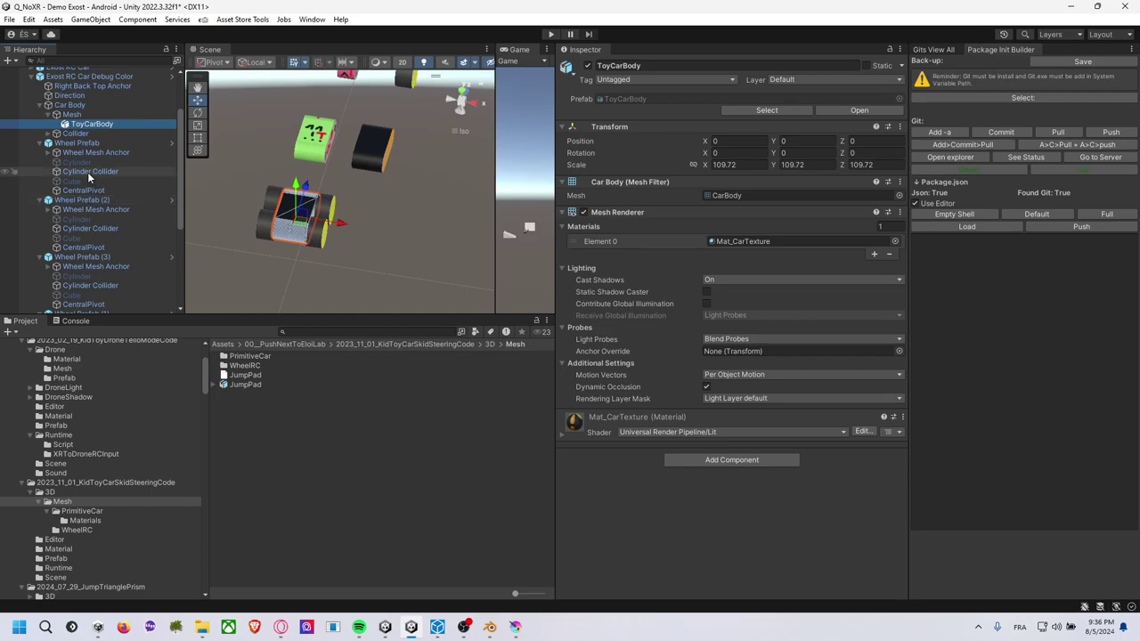
{"action": "left_click", "coordinate": [50, 153]}
{"action": "left_click", "coordinate": [84, 163], "text": "ctrl"}
{"action": "scroll", "coordinate": [83, 178], "scroll_direction": "down", "scroll_amount": 2}
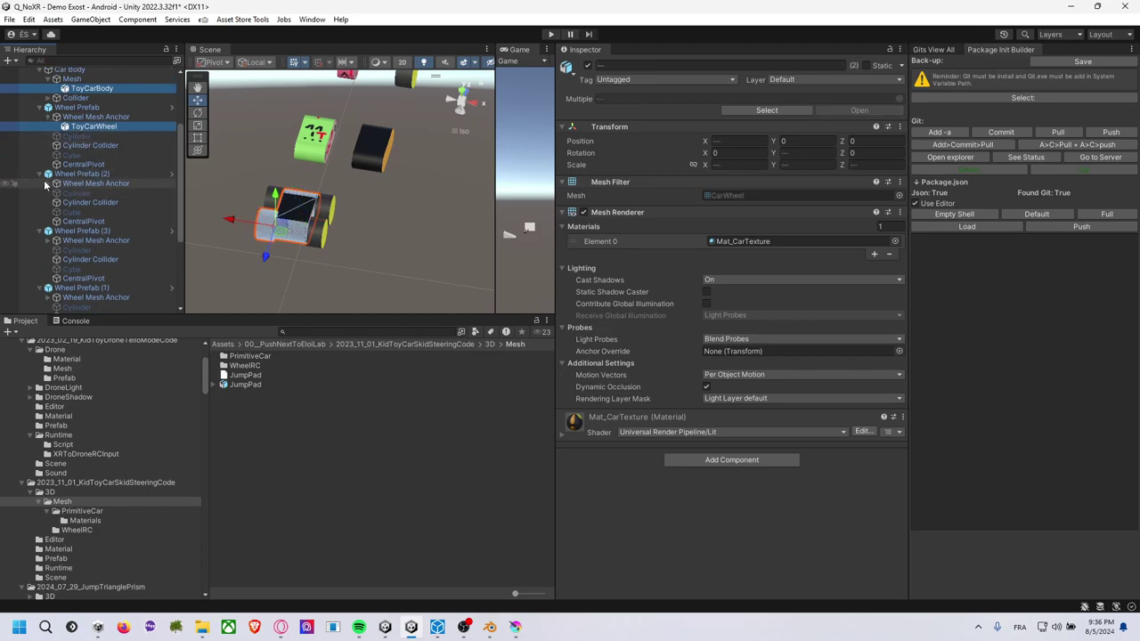
{"action": "left_click", "coordinate": [49, 183]}
{"action": "left_click", "coordinate": [72, 193], "text": "ctrl"}
{"action": "scroll", "coordinate": [75, 196], "scroll_direction": "down", "scroll_amount": 2}
{"action": "left_click", "coordinate": [51, 215]}
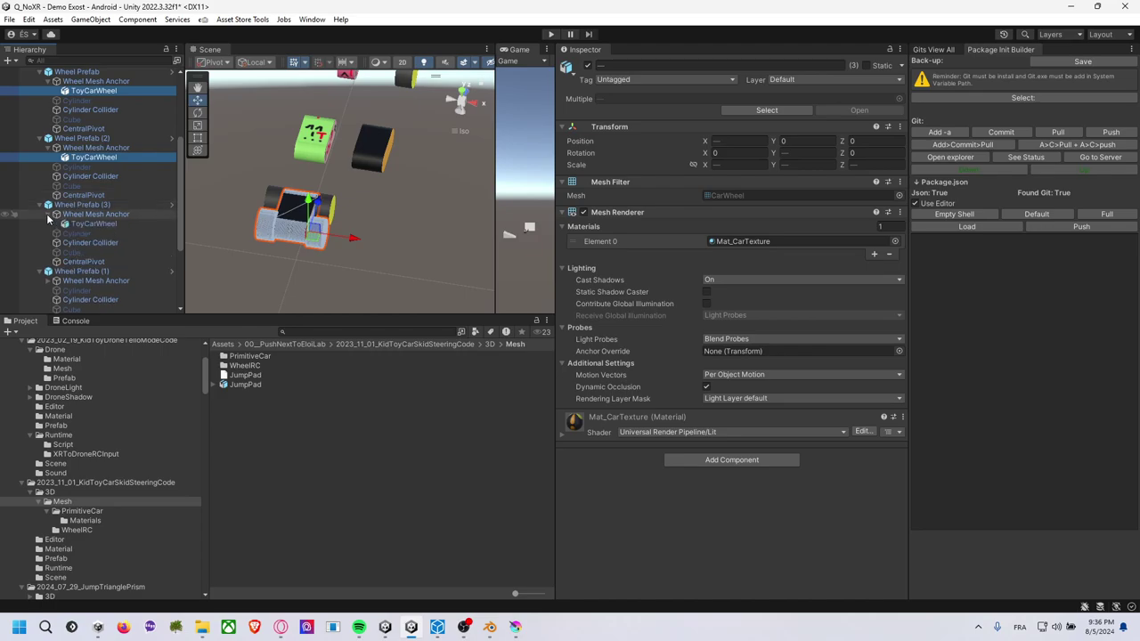
{"action": "left_click", "coordinate": [80, 225], "text": "ctrl"}
{"action": "scroll", "coordinate": [82, 223], "scroll_direction": "down", "scroll_amount": 4}
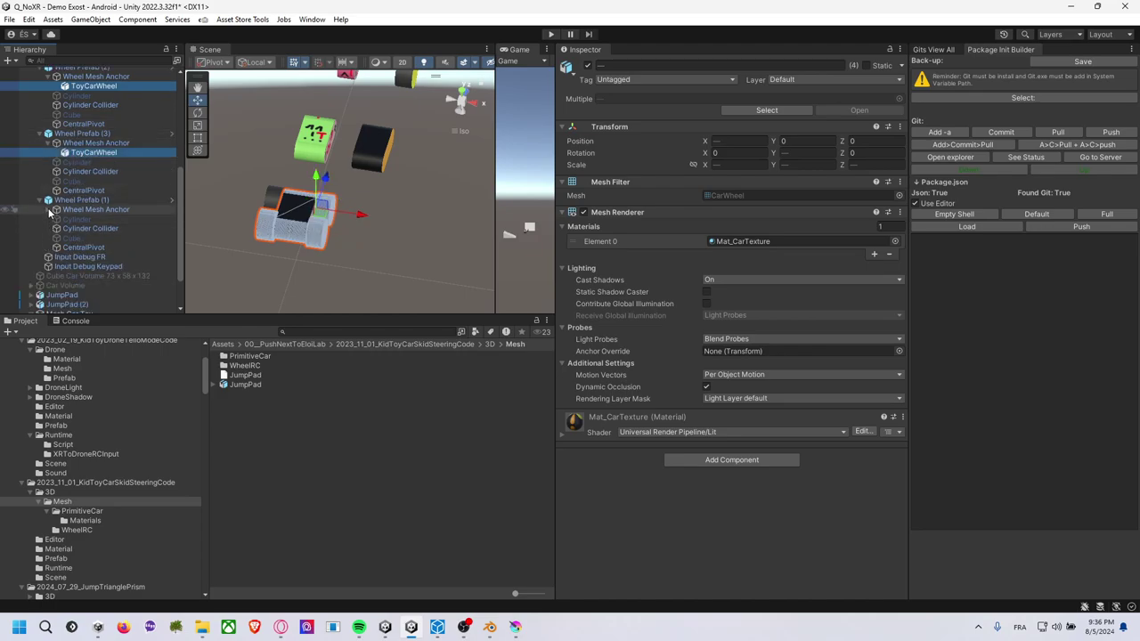
{"action": "left_click", "coordinate": [51, 209]}
{"action": "left_click", "coordinate": [86, 219], "text": "ctrl"}
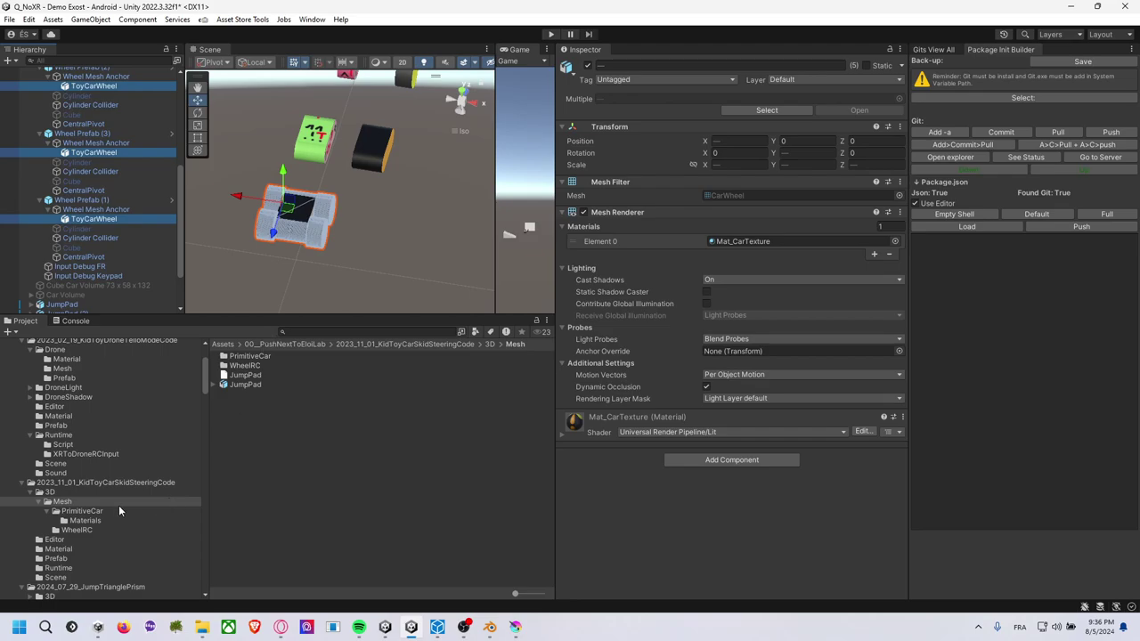
Apply Mat_CarColor to the body and wheels and rename it Mat_CarDebugColor.
{"action": "left_click", "coordinate": [98, 520]}
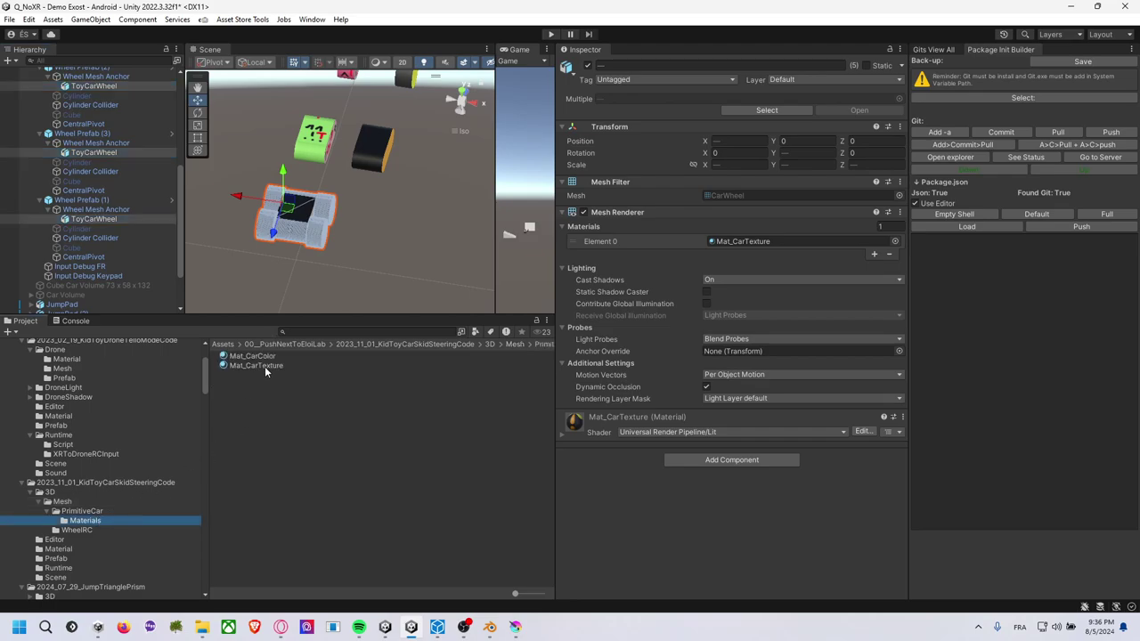
{"action": "left_click_drag", "start_coordinate": [264, 366], "coordinate": [725, 243]}
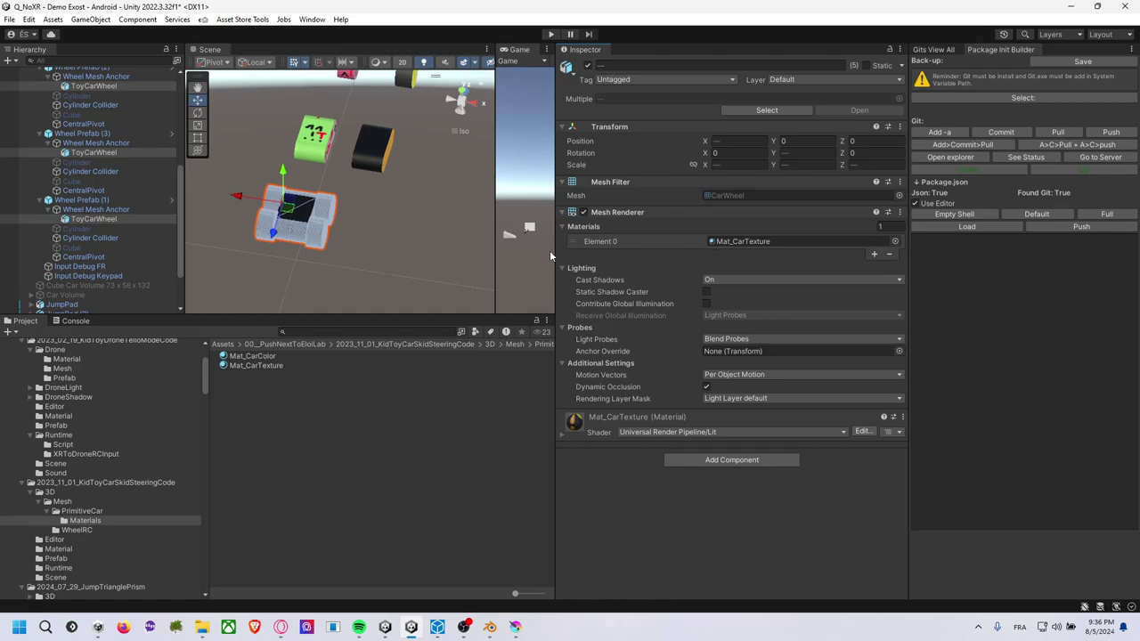
{"action": "left_click_drag", "start_coordinate": [257, 357], "coordinate": [754, 239]}
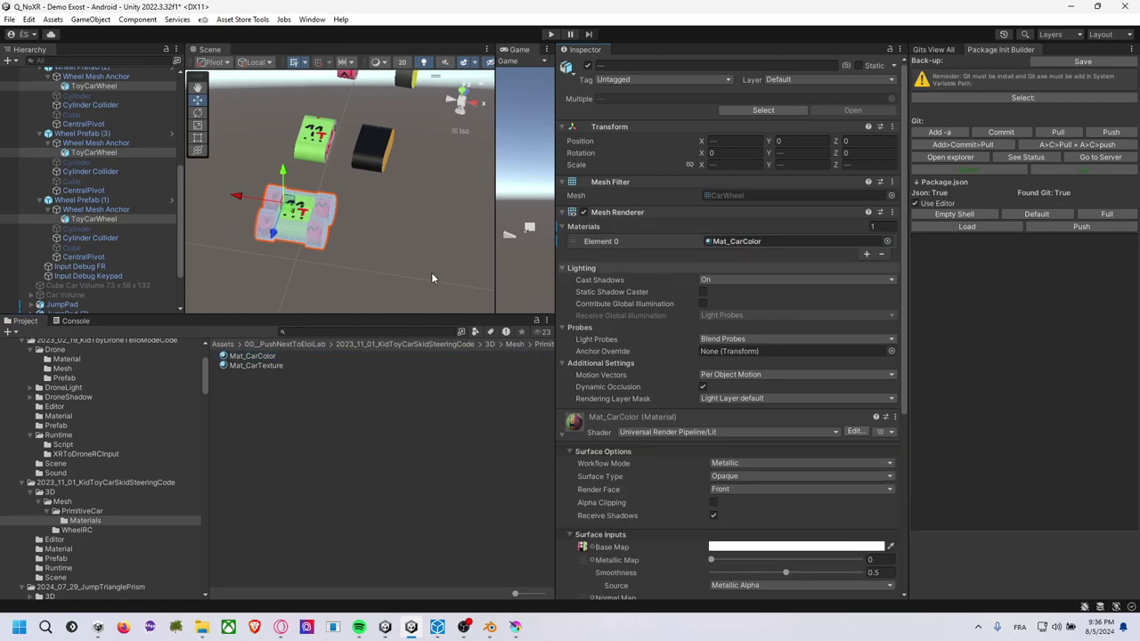
{"action": "left_click", "coordinate": [261, 357]}
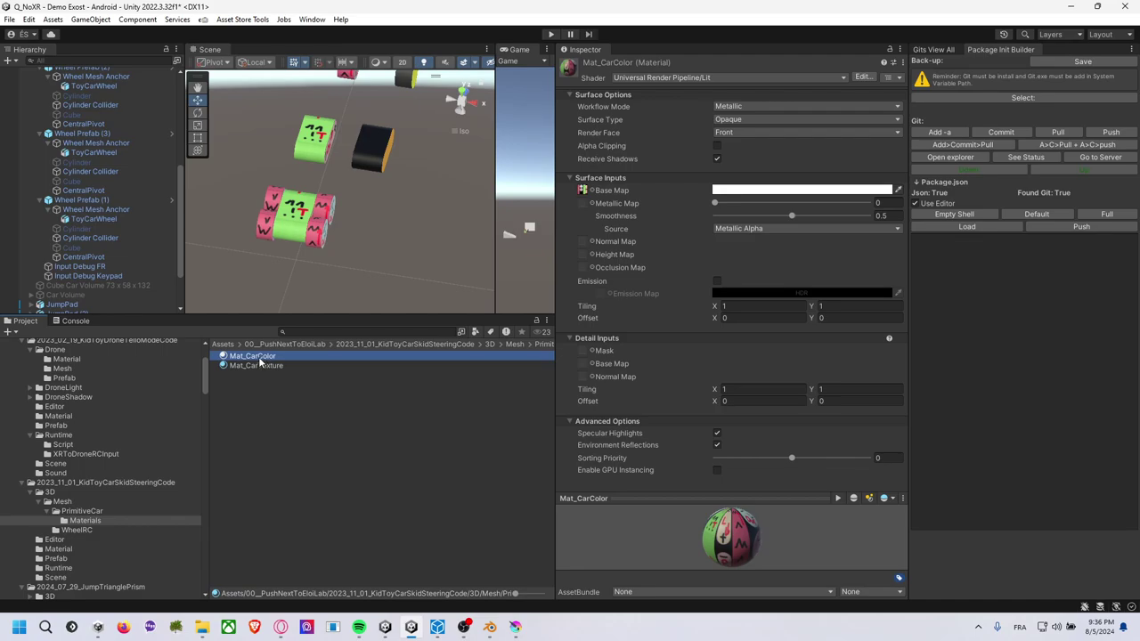
{"action": "left_click", "coordinate": [259, 357]}
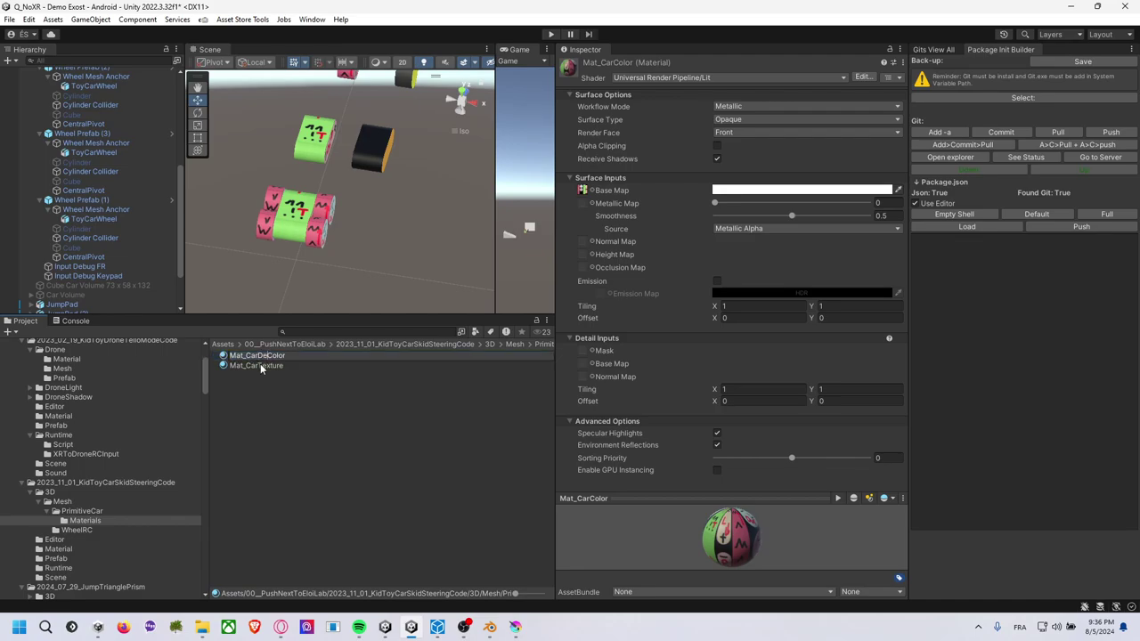
{"action": "type", "text": "bug"}
{"action": "key", "text": "Return"}
{"action": "left_click", "coordinate": [340, 421]}
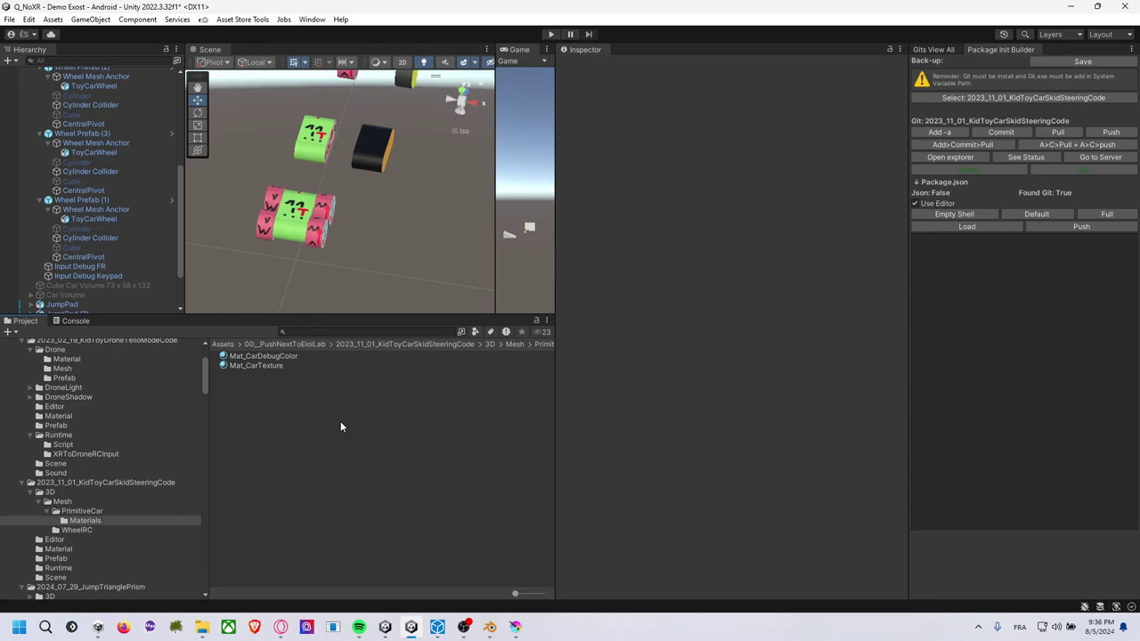
Bring the cars back into view and select the Exost RC Car Debug Color object.
{"action": "mouse_move", "coordinate": [374, 170]}
{"action": "left_mouse_down", "text": "alt"}
{"action": "mouse_move", "coordinate": [405, 164]}
{"action": "mouse_move", "coordinate": [359, 205]}
{"action": "left_mouse_up", "text": "alt"}
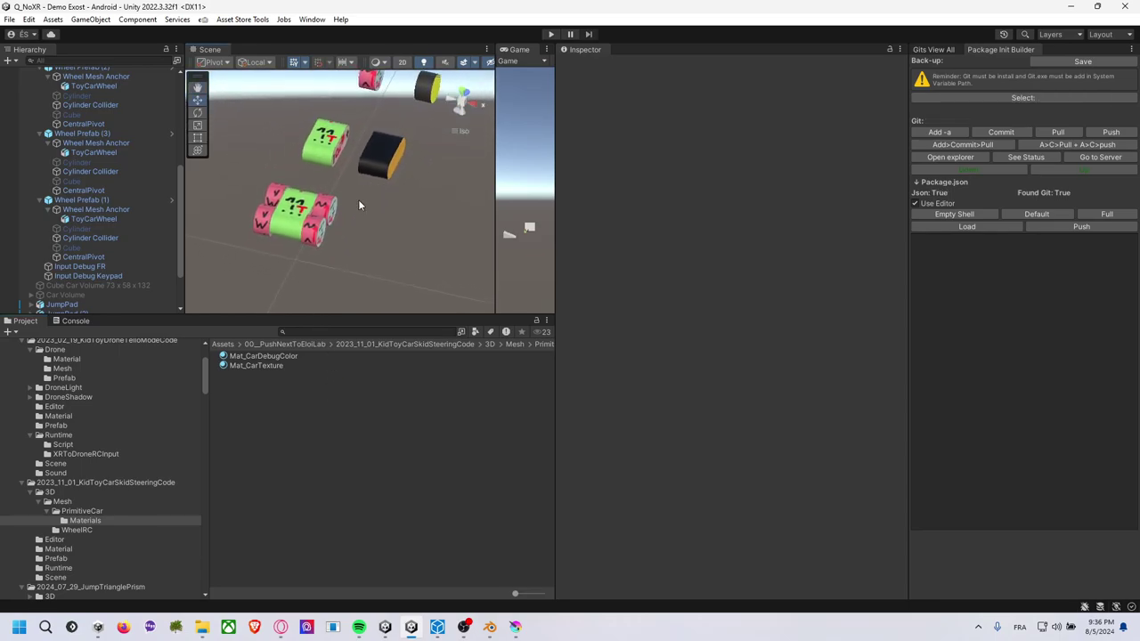
{"action": "scroll", "coordinate": [116, 203], "scroll_direction": "up", "scroll_amount": 4}
{"action": "scroll", "coordinate": [121, 200], "scroll_direction": "up", "scroll_amount": 3}
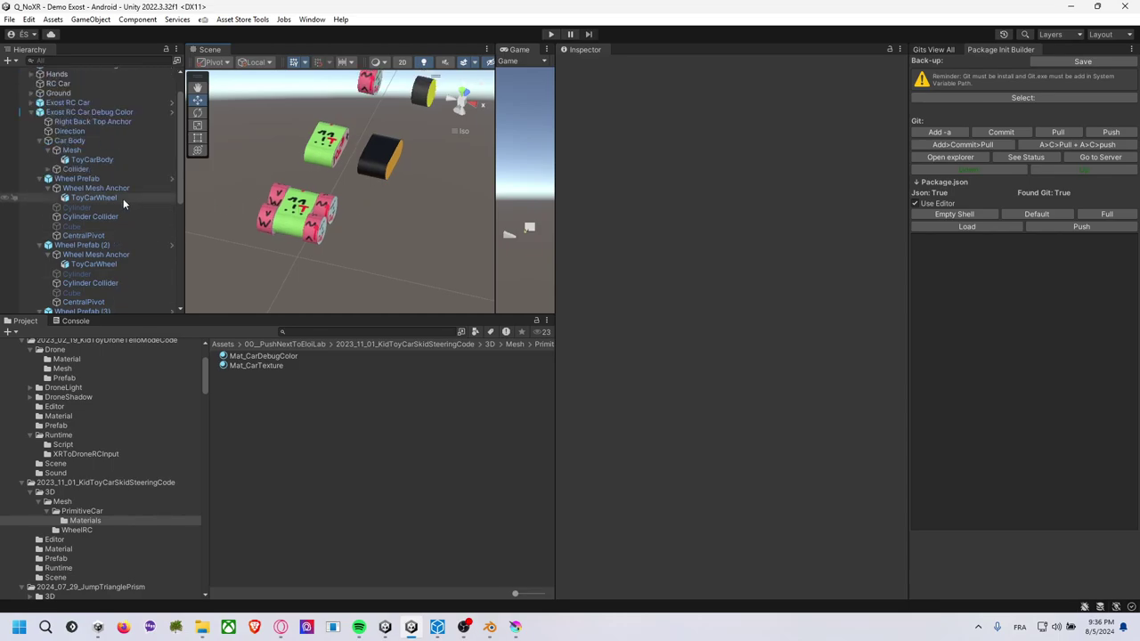
{"action": "scroll", "coordinate": [123, 199], "scroll_direction": "up", "scroll_amount": 3}
{"action": "left_click", "coordinate": [98, 147]}
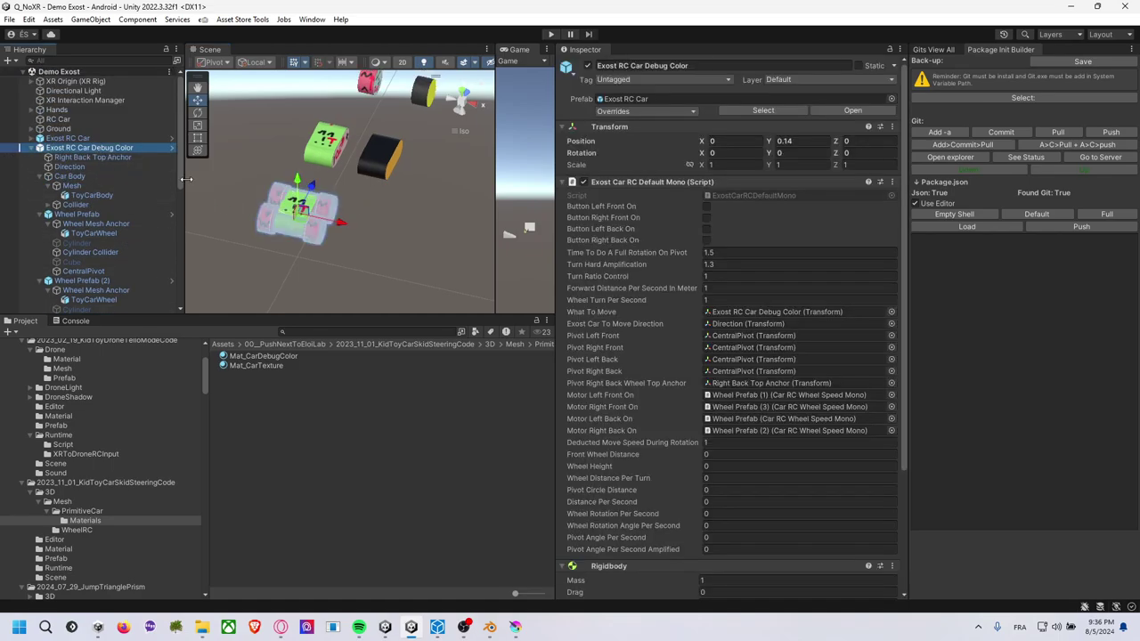
Move the debug car to X 0.19 and save it as prefab variant 'Exost RC Car Debug Color Variant'.
{"action": "left_click_drag", "start_coordinate": [336, 223], "coordinate": [411, 239]}
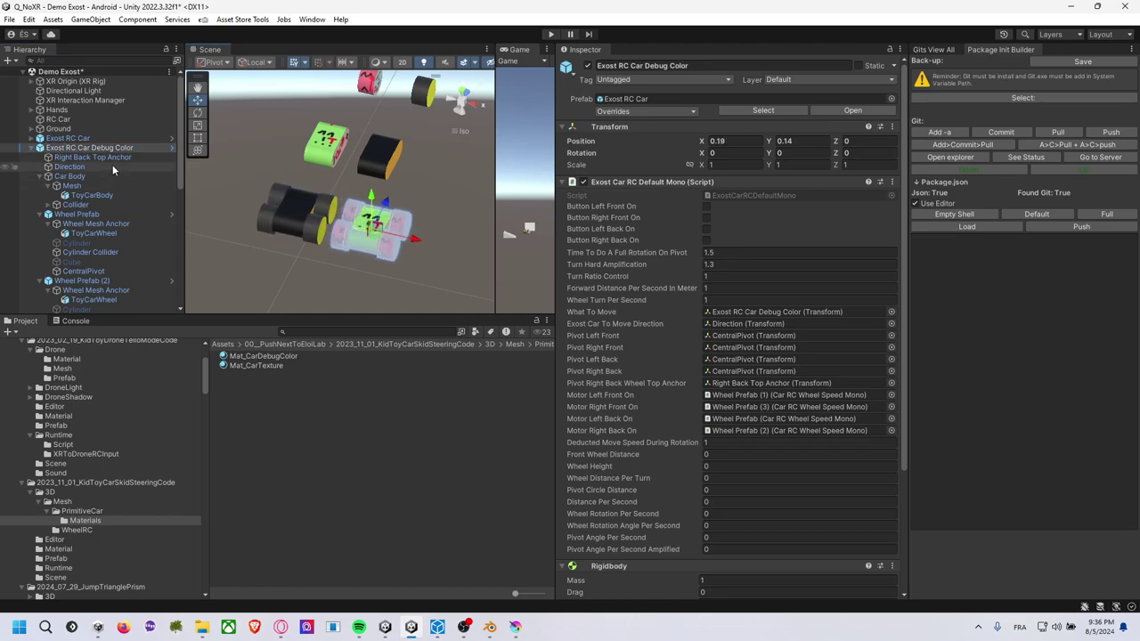
{"action": "left_click", "coordinate": [73, 557]}
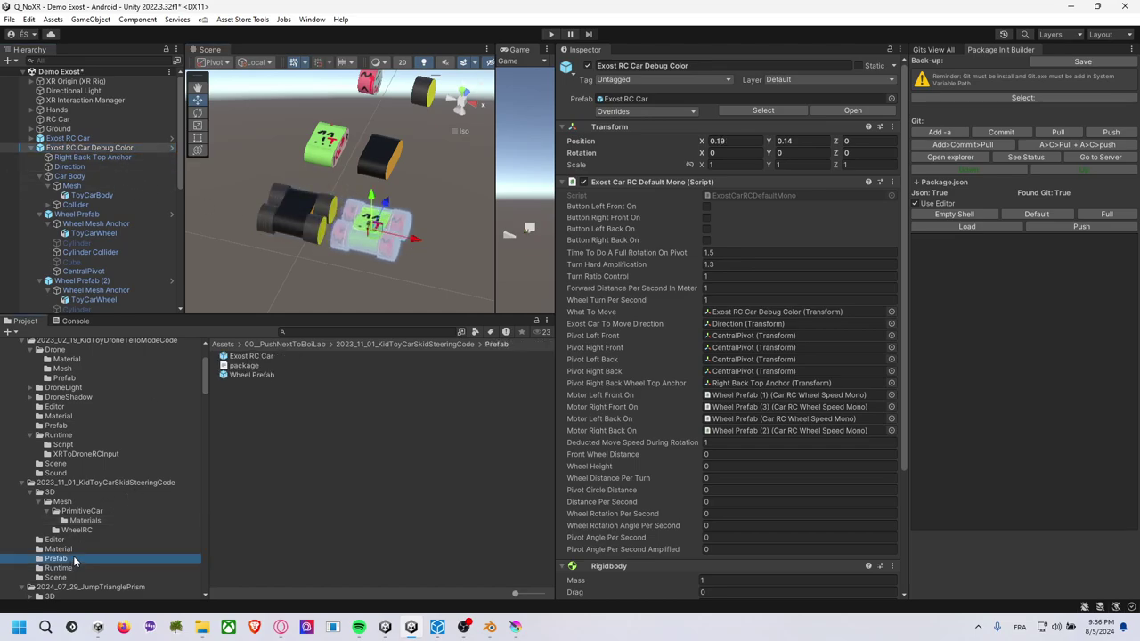
{"action": "left_click_drag", "start_coordinate": [216, 433], "coordinate": [244, 443]}
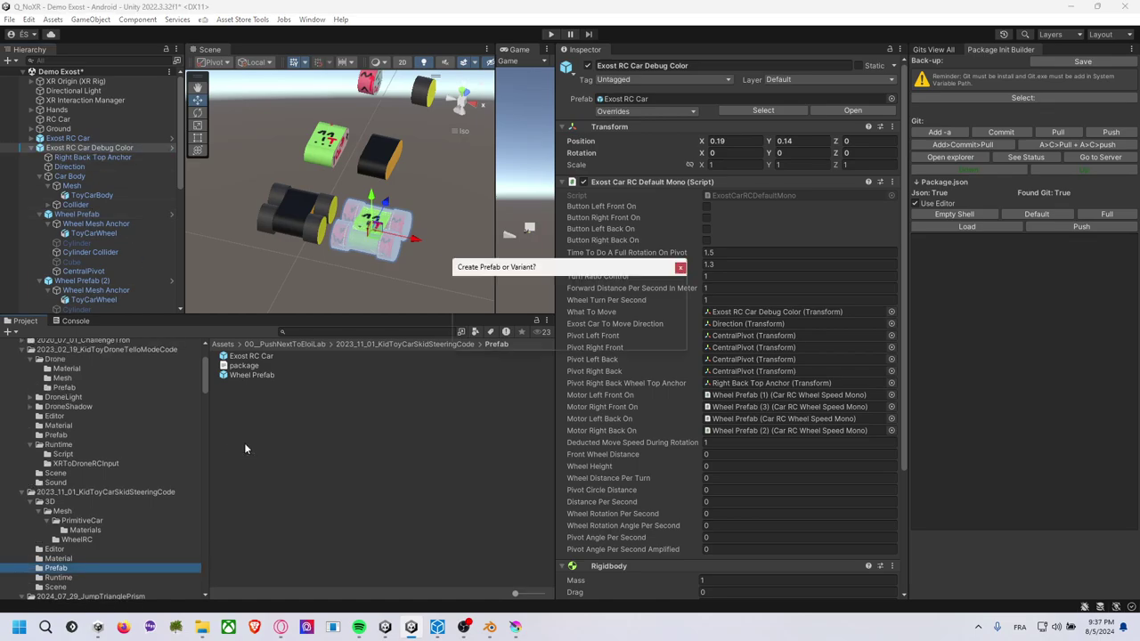
{"action": "left_click", "coordinate": [601, 333]}
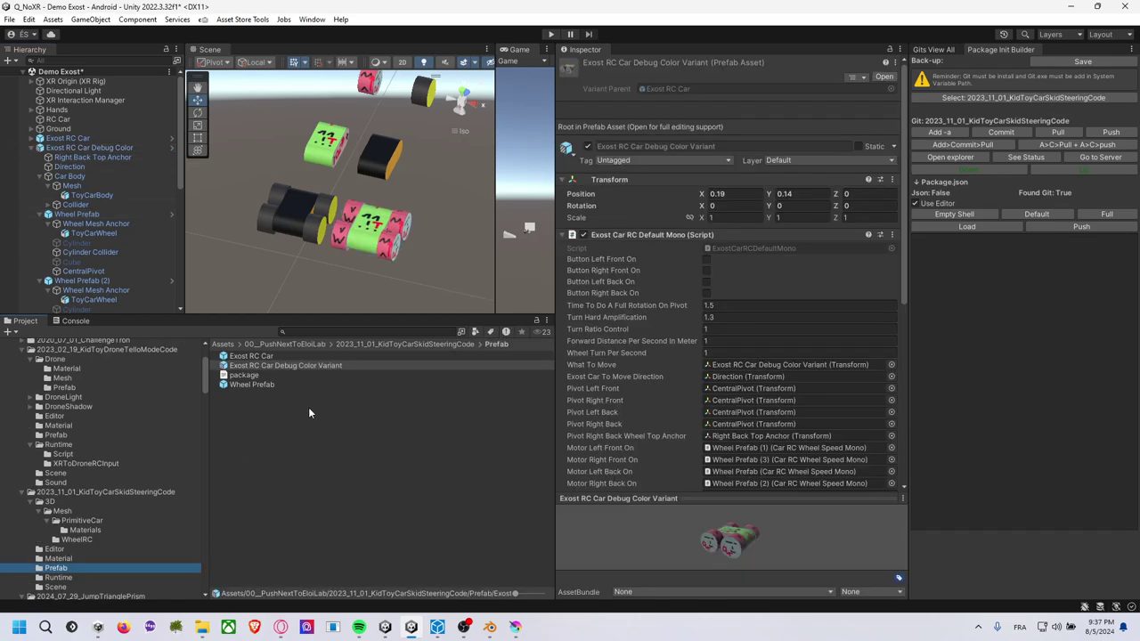
{"action": "left_click", "coordinate": [290, 357]}
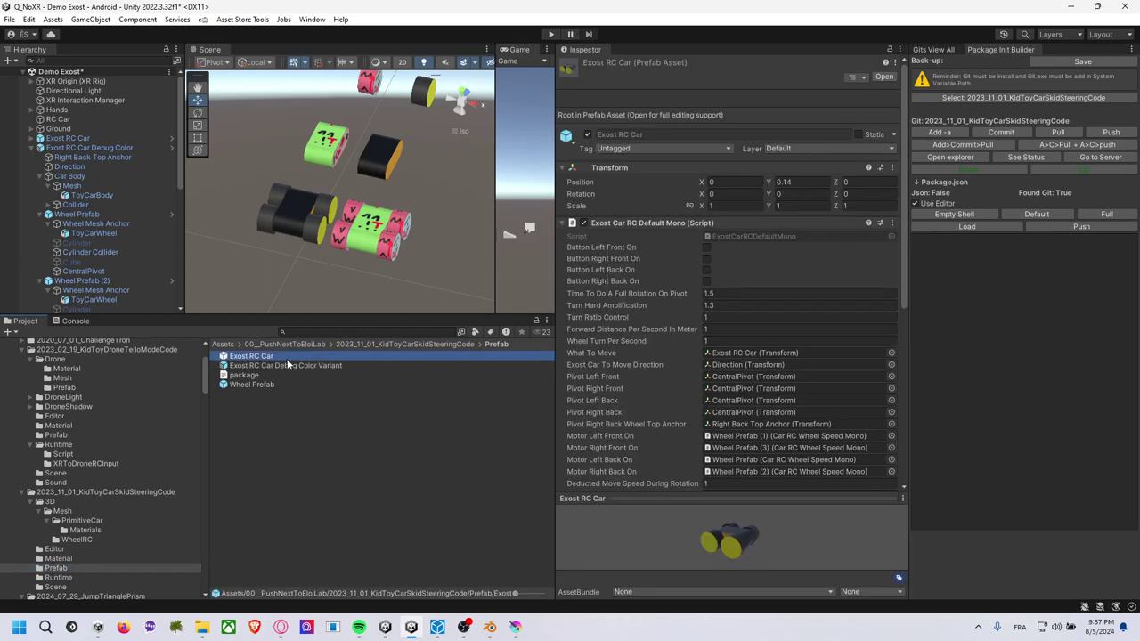
{"action": "left_click", "coordinate": [290, 358]}
{"action": "type", "text": "Defaul"}
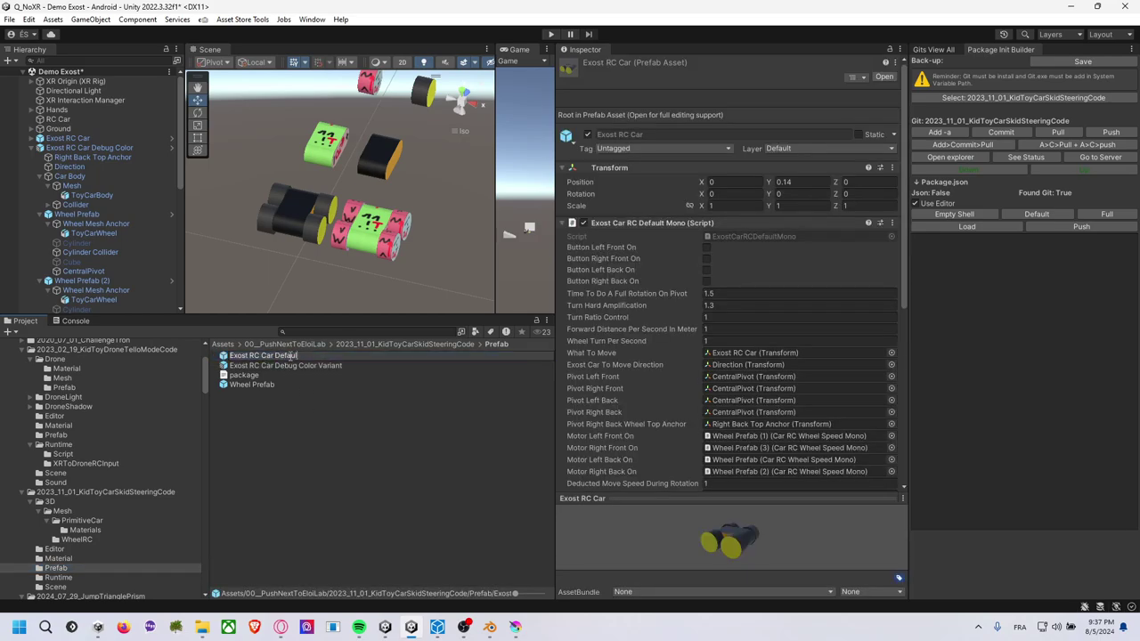
Name the car prefab 'Exost RC Car Default' and rename the Wheel Prefab asset.
{"action": "type", "text": "t"}
{"action": "key", "text": "Return"}
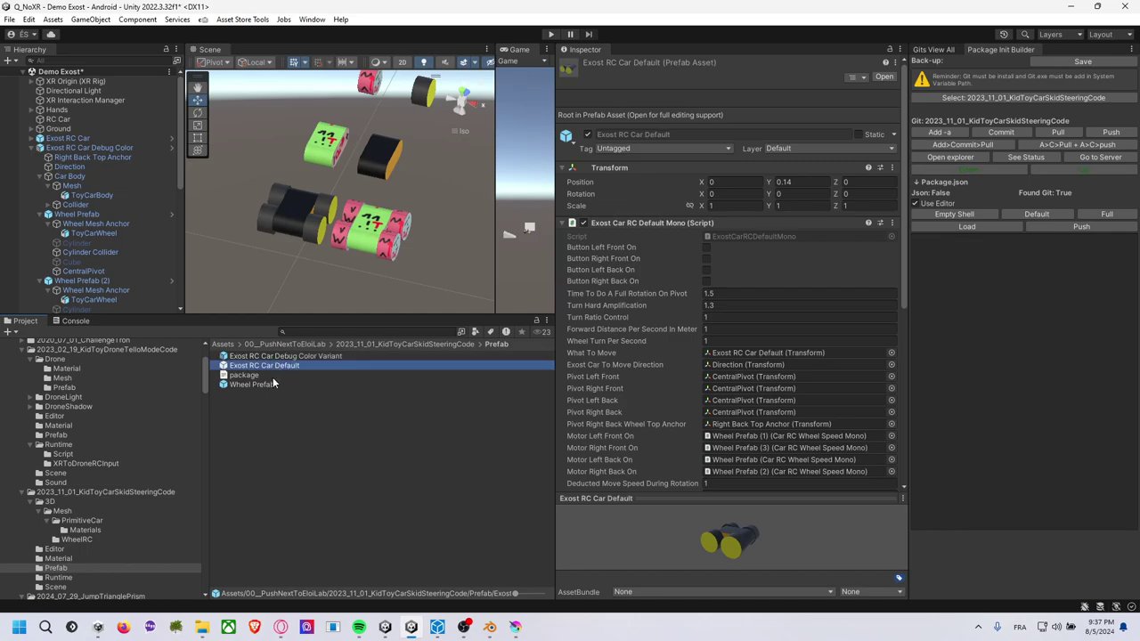
{"action": "left_click", "coordinate": [272, 385]}
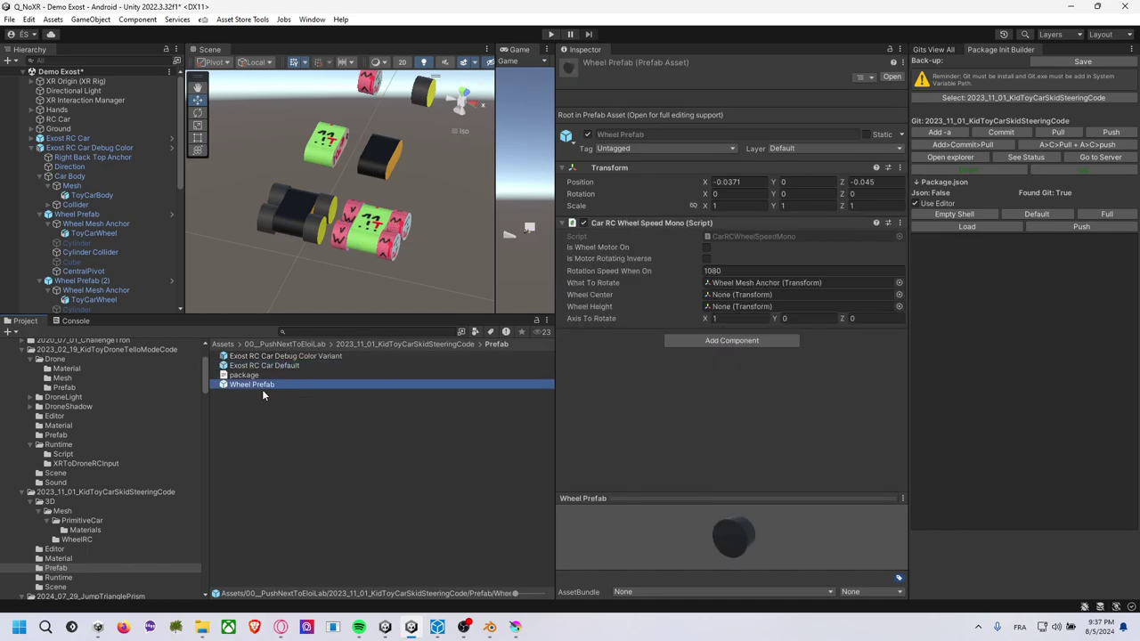
{"action": "left_click", "coordinate": [271, 387]}
{"action": "left_click", "coordinate": [245, 366]}
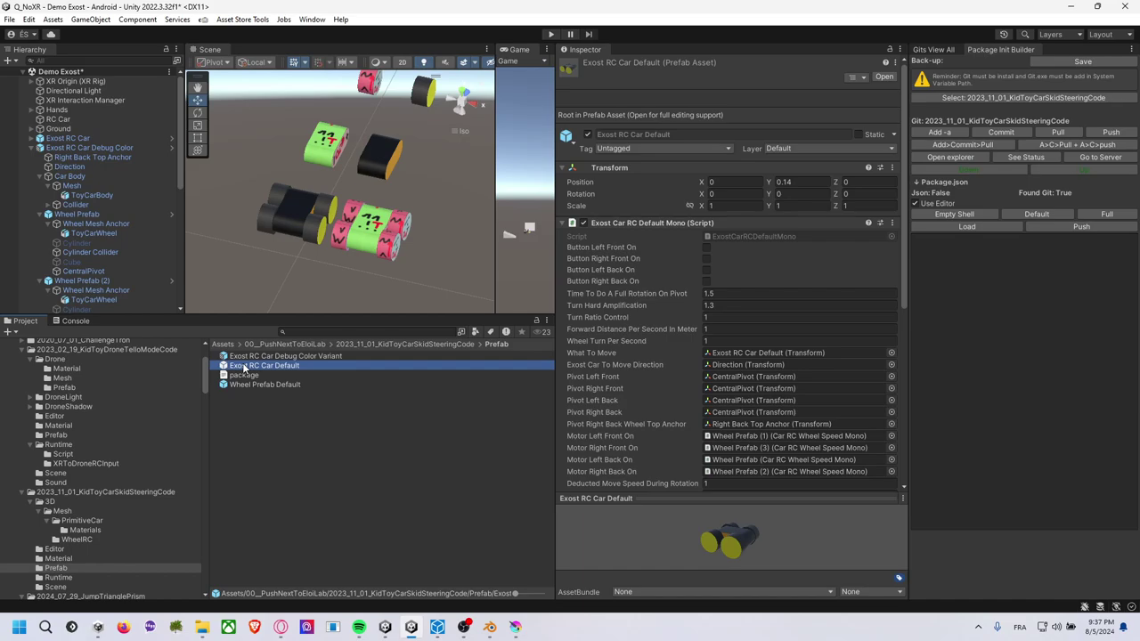
Rename Exost RC Car Default to 'SkidCar RC Car Default'.
{"action": "left_click", "coordinate": [245, 366]}
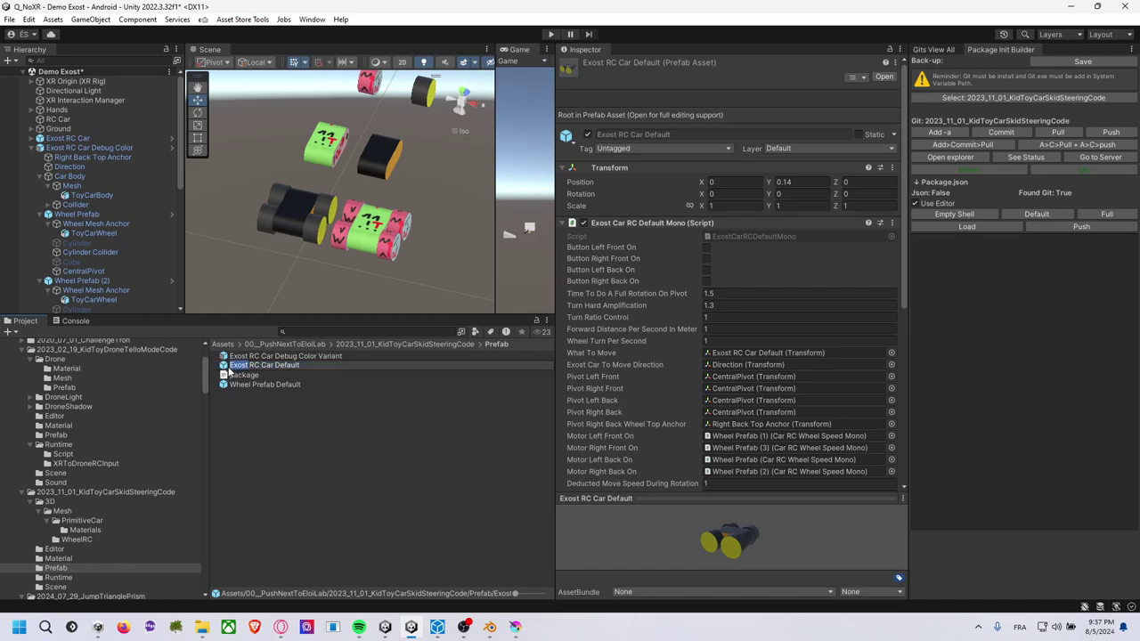
{"action": "type", "text": "S"}
{"action": "type", "text": "kid"}
{"action": "key", "text": "BackSpace"}
{"action": "type", "text": "Car"}
{"action": "key", "text": "Return"}
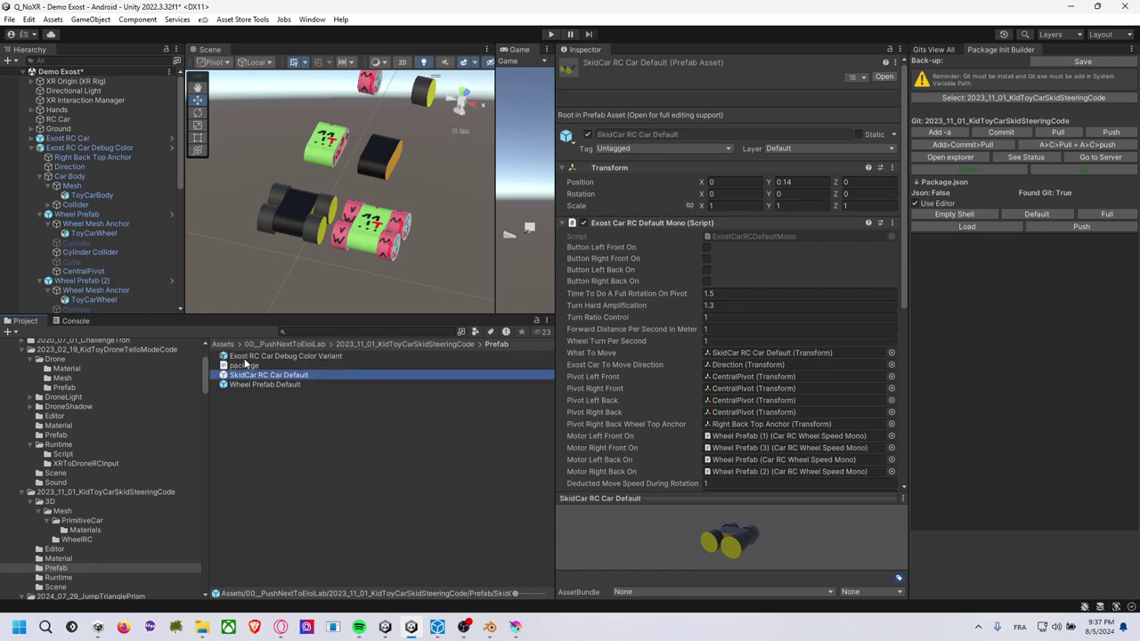
Rename the debug colour variant prefab to 'SkidCar Debug Color Variant'.
{"action": "left_click", "coordinate": [248, 359]}
{"action": "left_click_drag", "start_coordinate": [262, 358], "coordinate": [222, 359]}
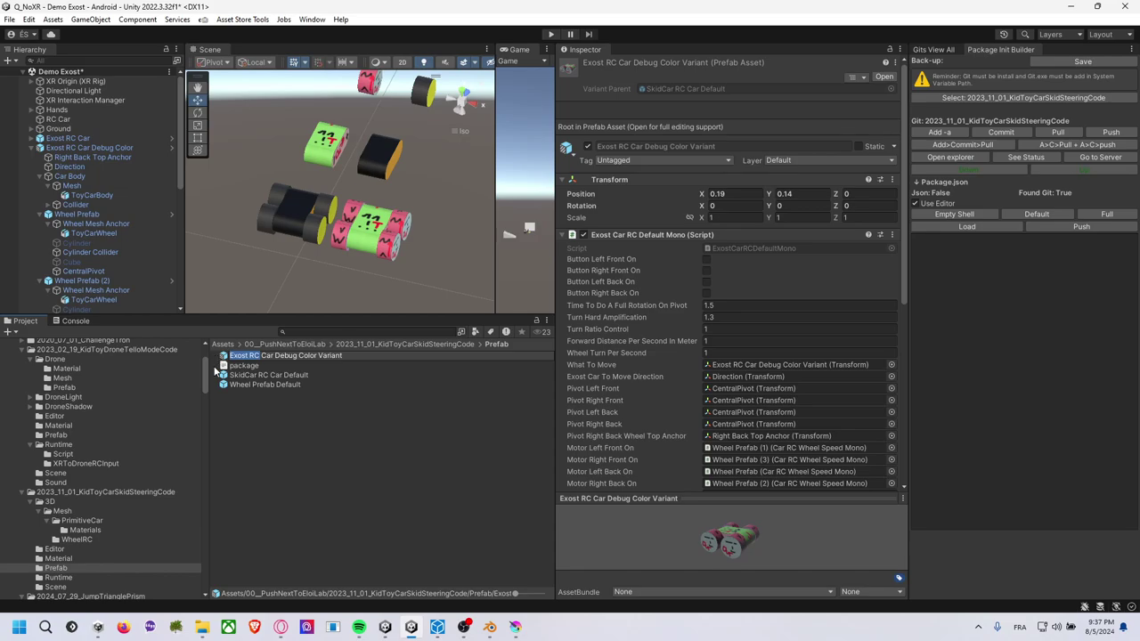
{"action": "type", "text": "SkidCar"}
{"action": "key", "text": "Return"}
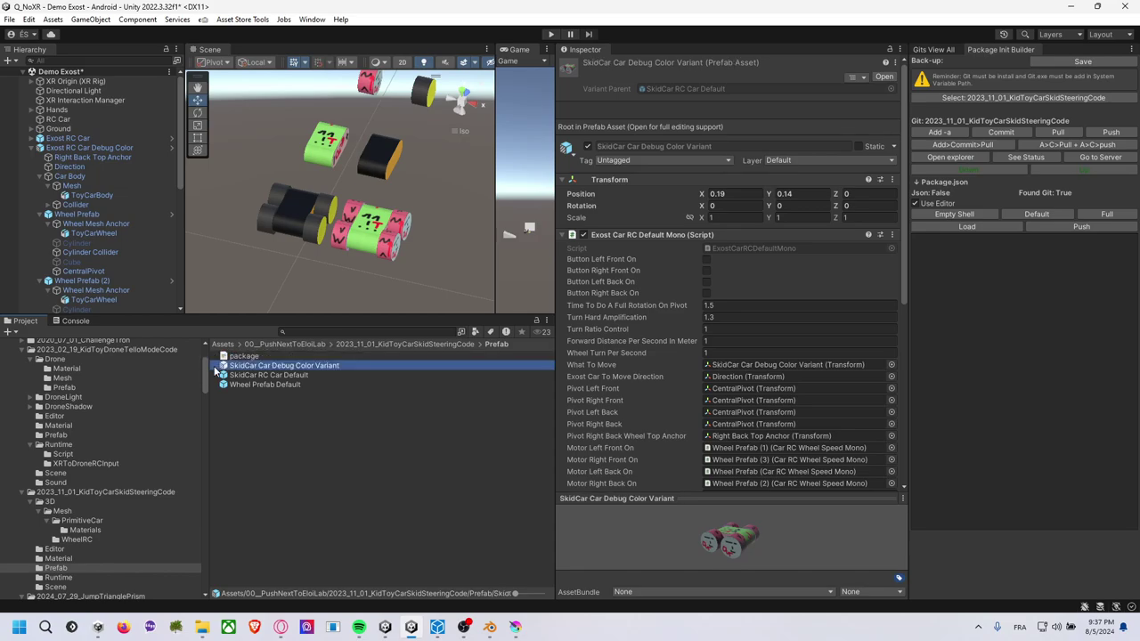
{"action": "left_click", "coordinate": [282, 369]}
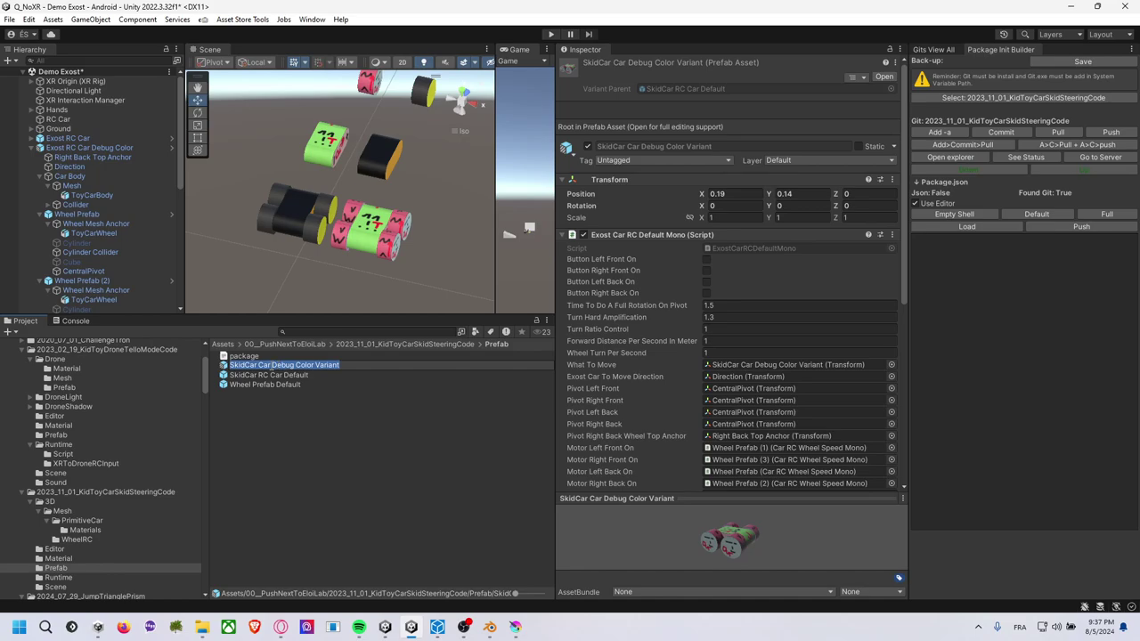
{"action": "left_click_drag", "start_coordinate": [257, 369], "coordinate": [271, 369]}
{"action": "key", "text": "BackSpace"}
{"action": "key", "text": "BackSpace"}
{"action": "key", "text": "Return"}
Shorten the default car prefab's name to 'SkidCar Car Default'.
{"action": "left_click", "coordinate": [270, 379]}
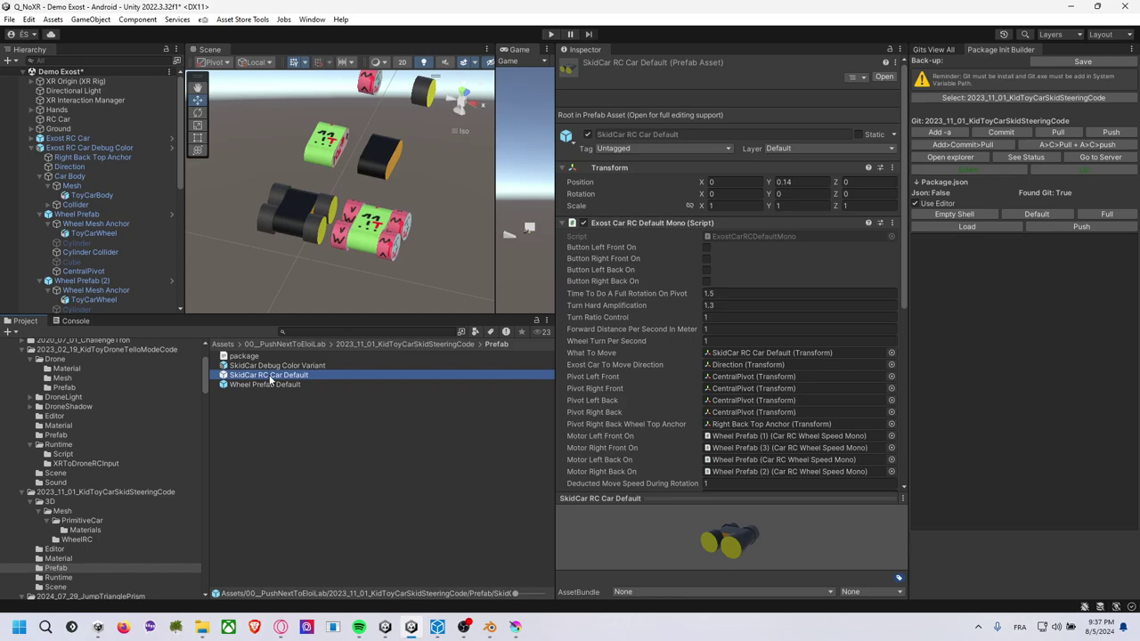
{"action": "left_click", "coordinate": [270, 374]}
{"action": "left_click_drag", "start_coordinate": [256, 375], "coordinate": [268, 375]}
{"action": "key", "text": "BackSpace"}
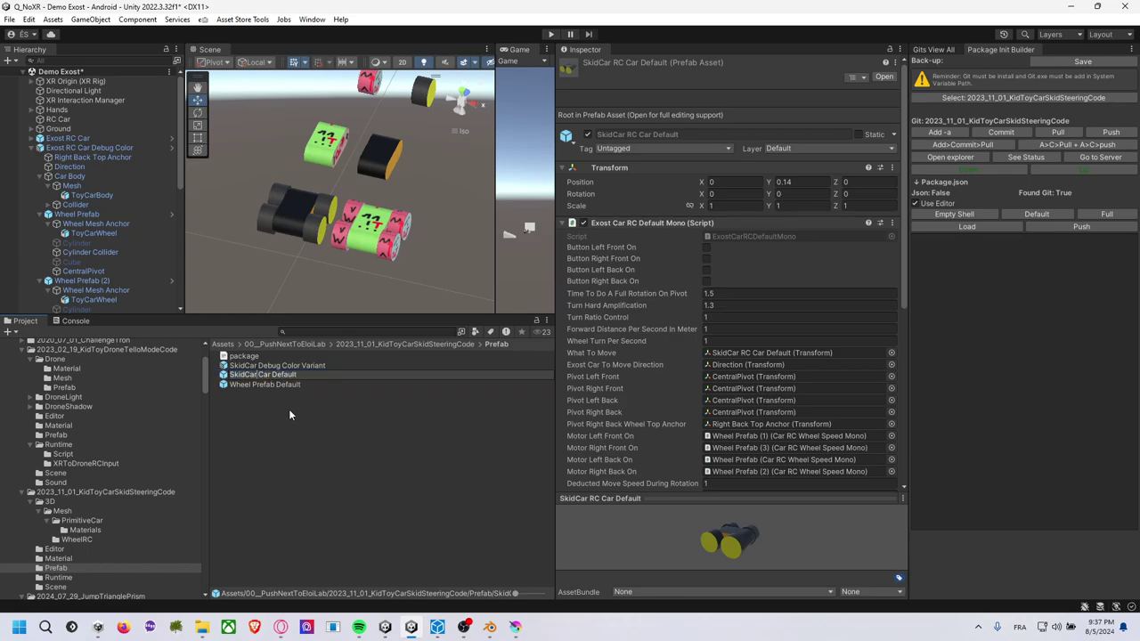
{"action": "key", "text": "Return"}
{"action": "left_click", "coordinate": [286, 386]}
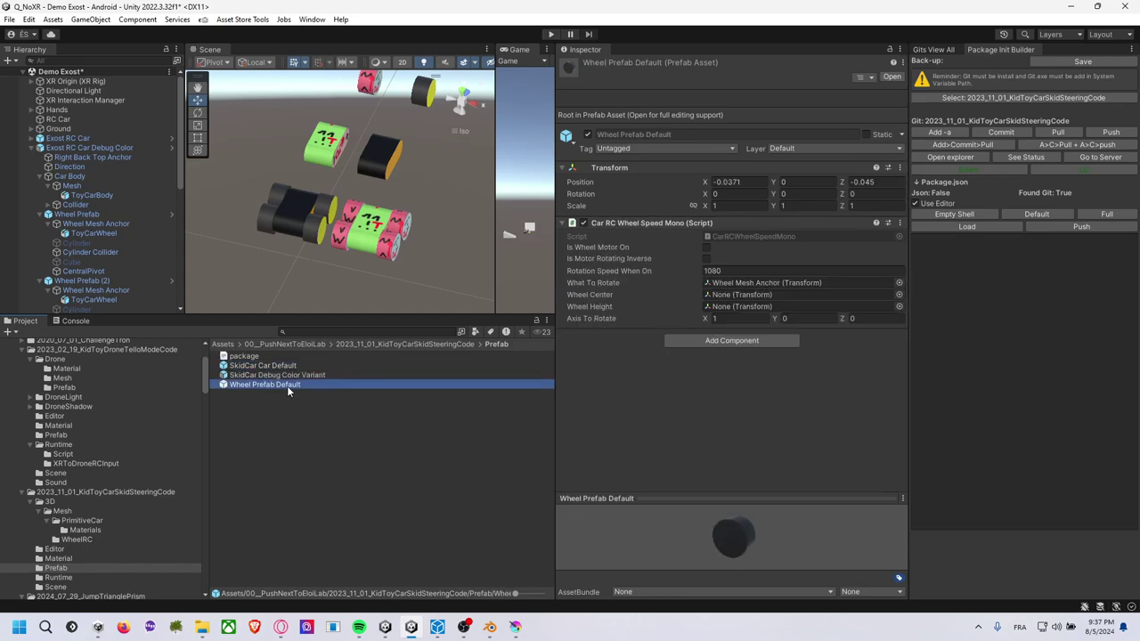
{"action": "left_click", "coordinate": [278, 357]}
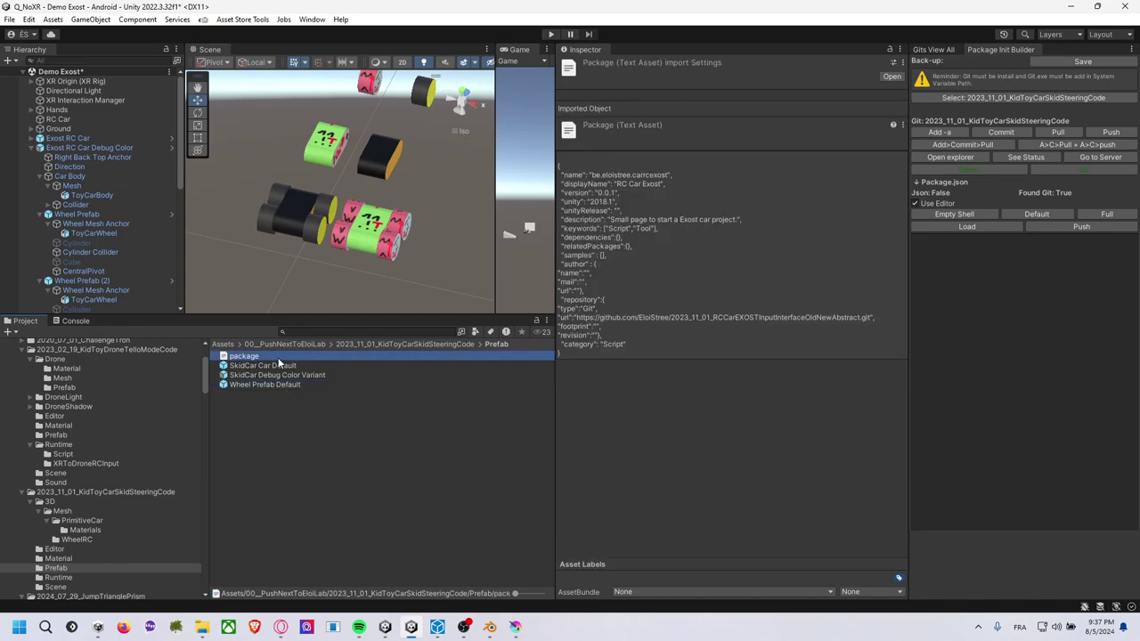
Open the package's package.json in Visual Studio Code.
{"action": "left_click", "coordinate": [106, 490]}
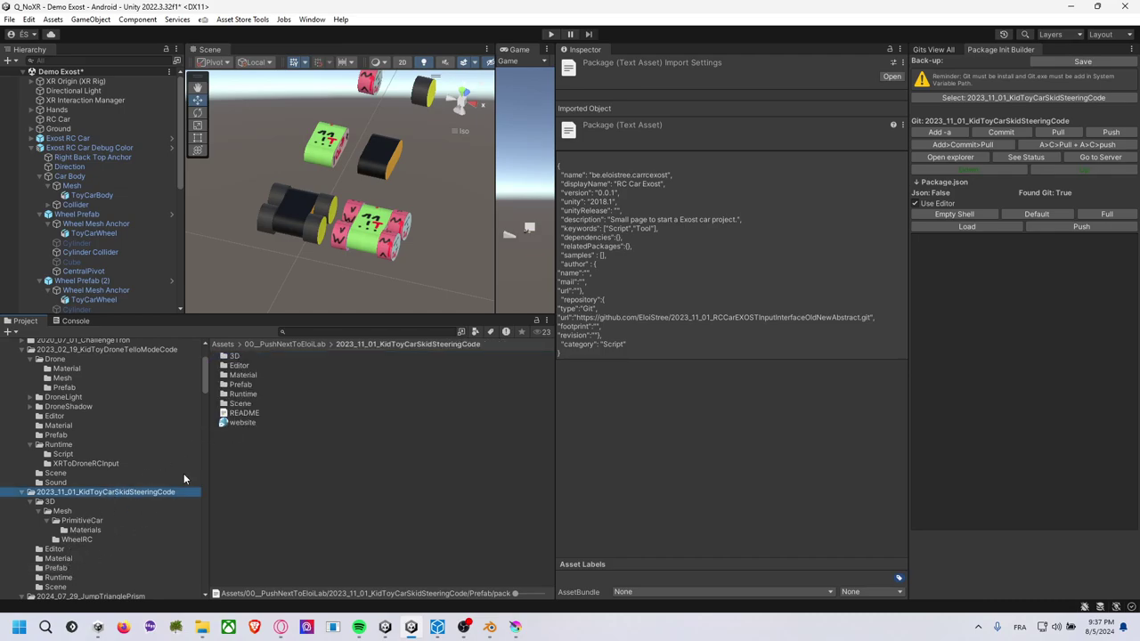
{"action": "double_click", "coordinate": [241, 384]}
{"action": "left_click", "coordinate": [261, 357]}
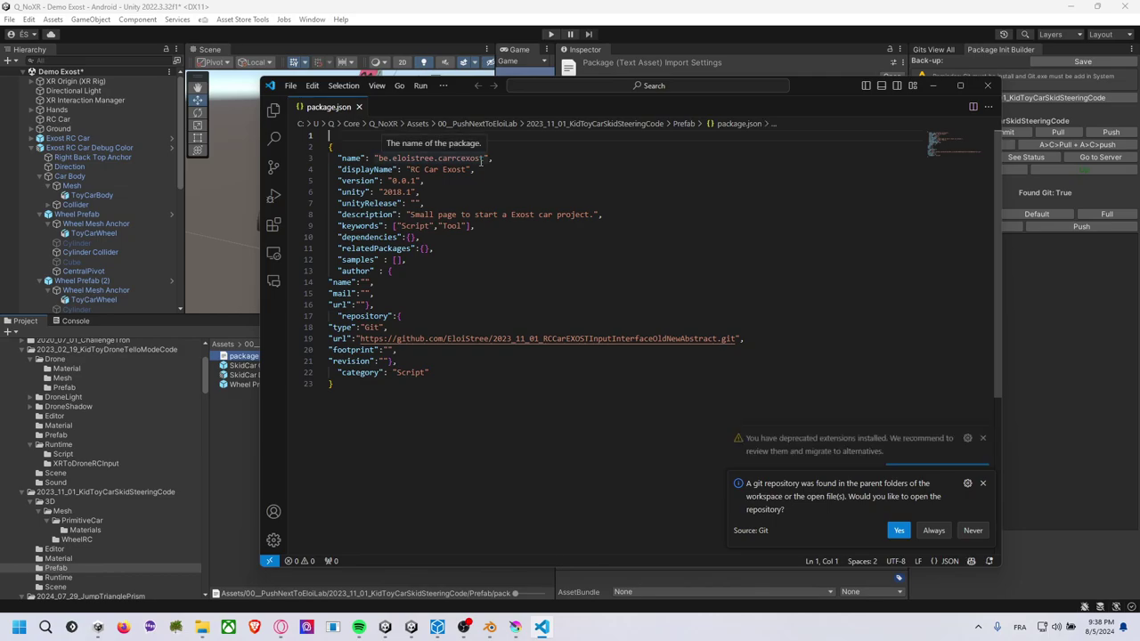
Change the package name to be.eloistree.skidtoycar, save, and close the editor.
{"action": "left_click_drag", "start_coordinate": [484, 158], "coordinate": [439, 158]}
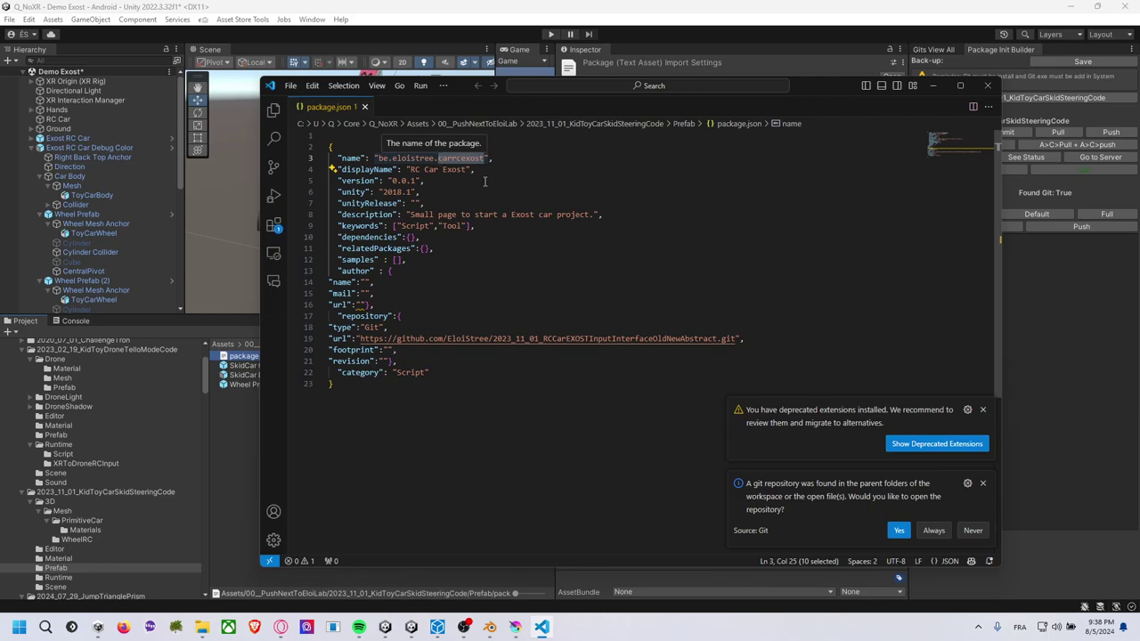
{"action": "type", "text": "sk"}
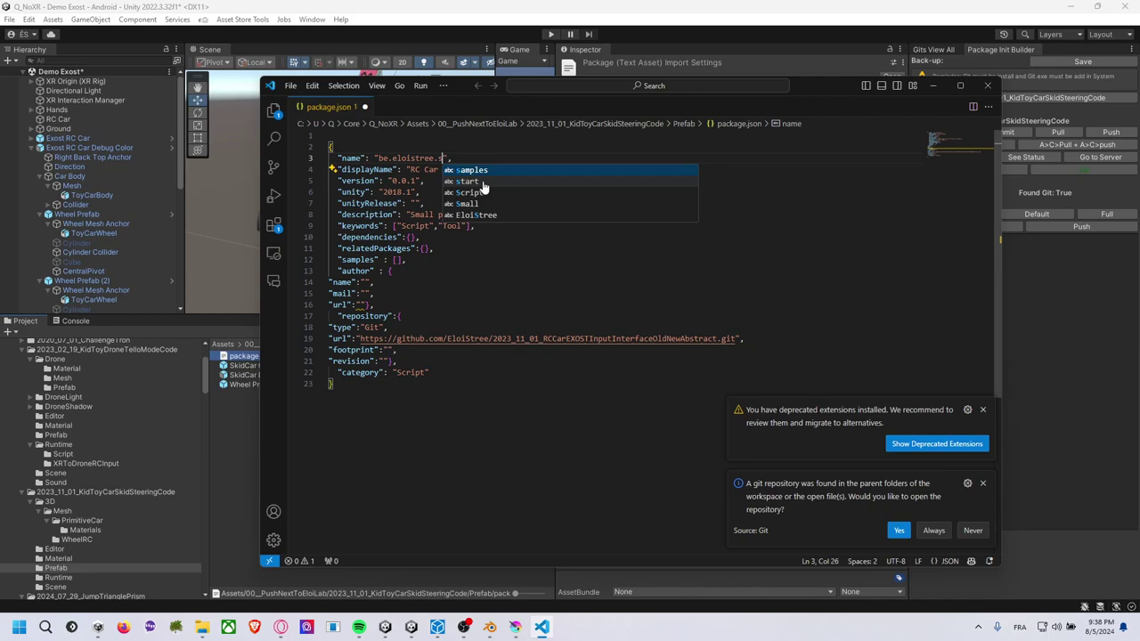
{"action": "type", "text": "idcar"}
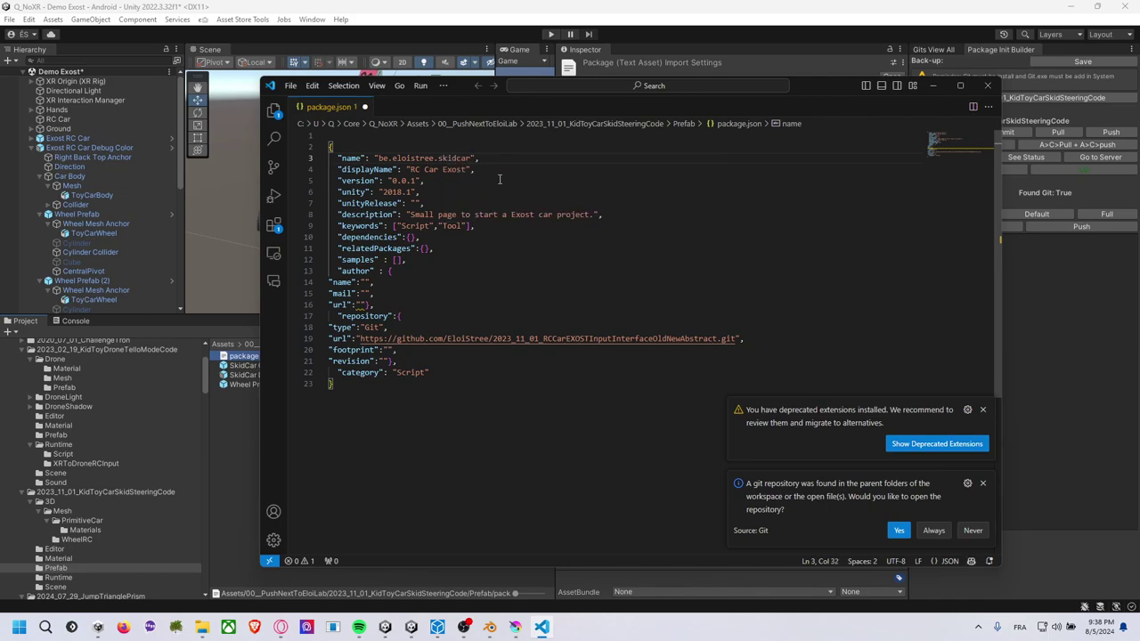
{"action": "key", "text": "ctrl+s"}
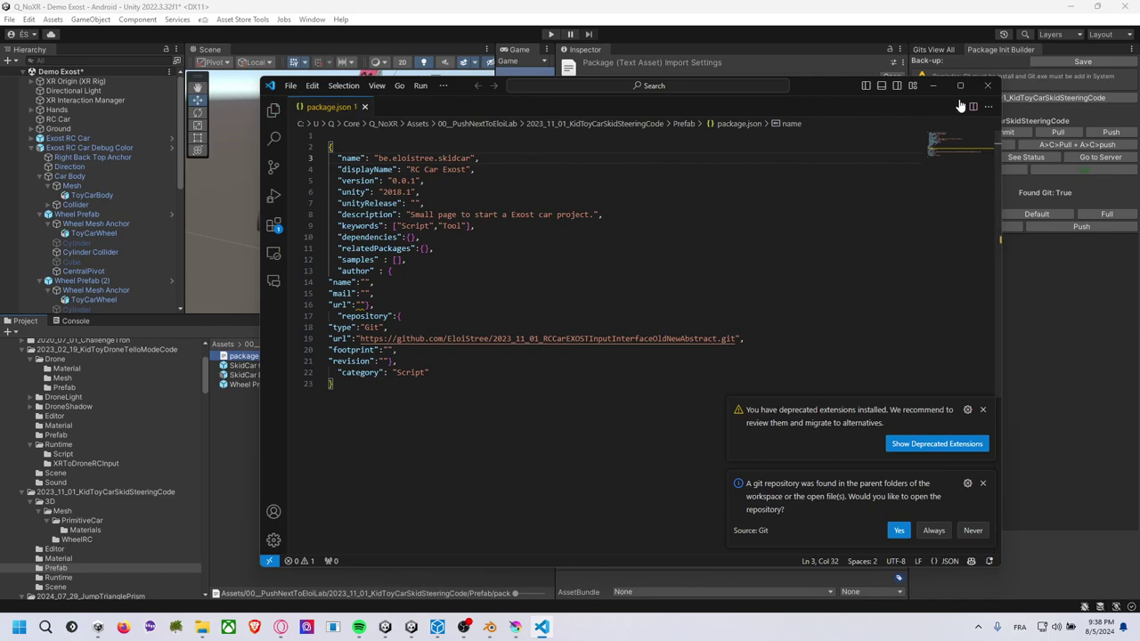
{"action": "left_click", "coordinate": [458, 159]}
{"action": "type", "text": "toy"}
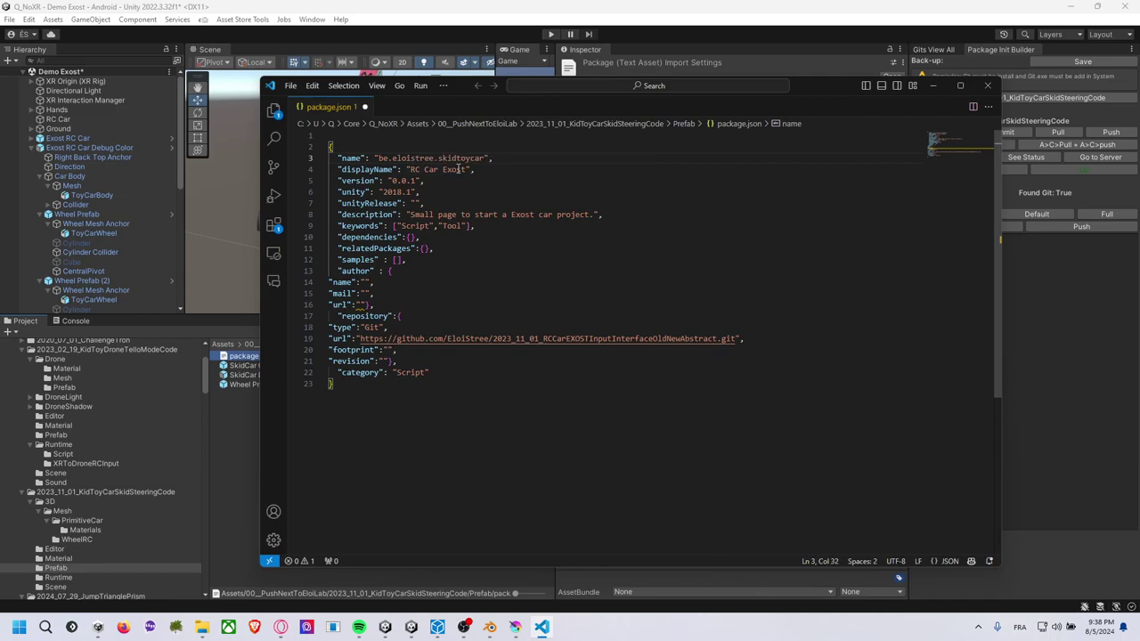
{"action": "left_click", "coordinate": [506, 170]}
{"action": "key", "text": "ctrl+s"}
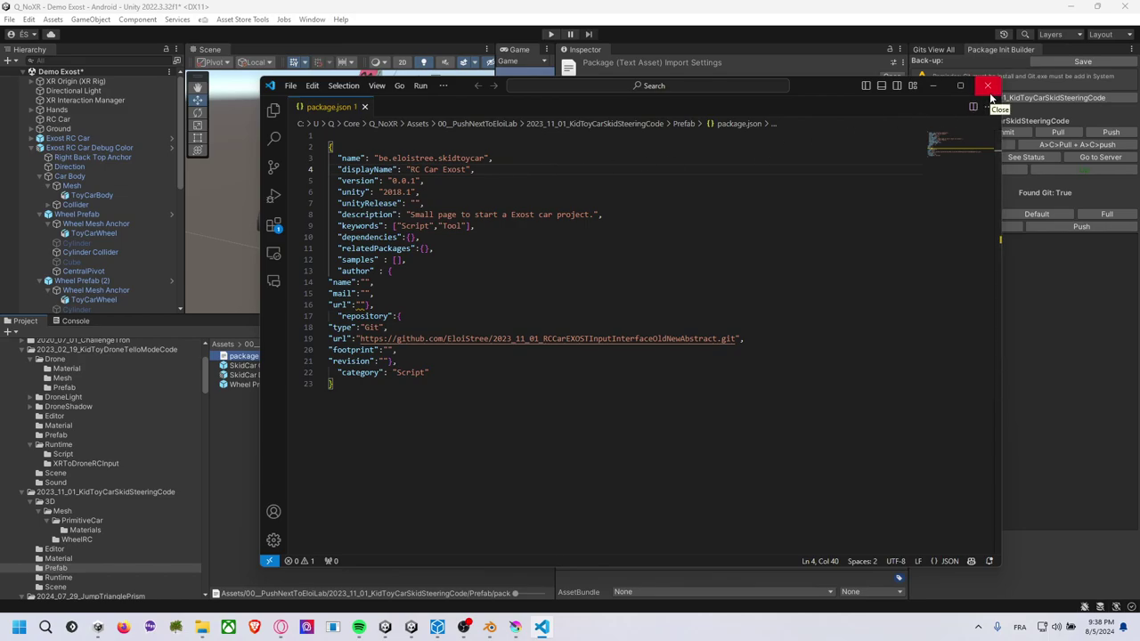
{"action": "left_click", "coordinate": [988, 86]}
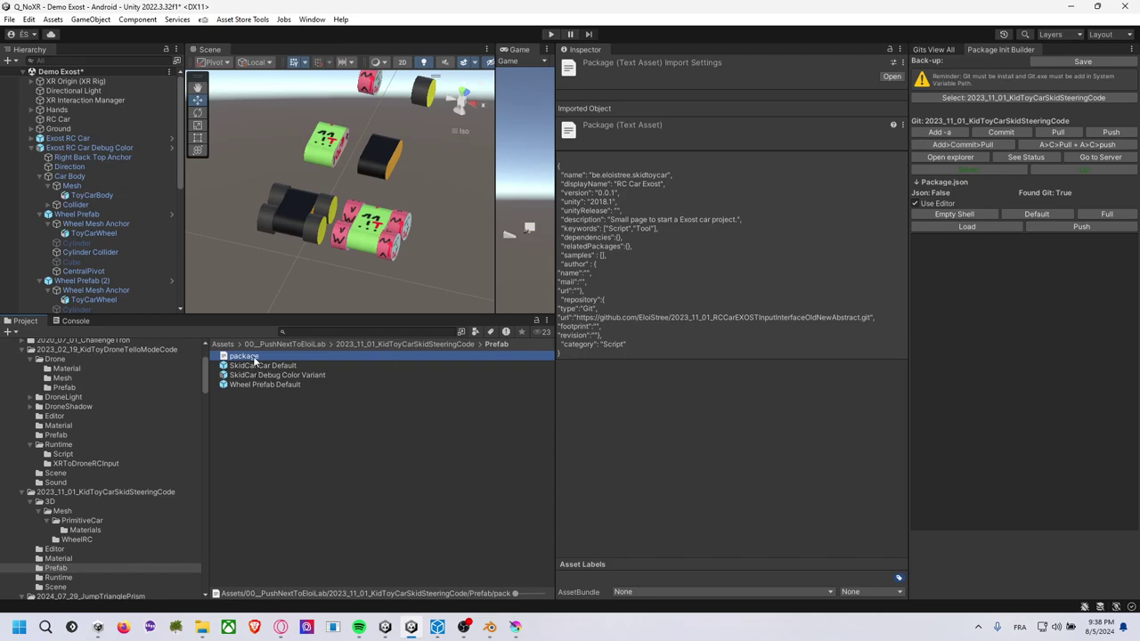
Open the root package.json and retype the displayName as 'Skid Car Toy Code'.
{"action": "left_click", "coordinate": [142, 494]}
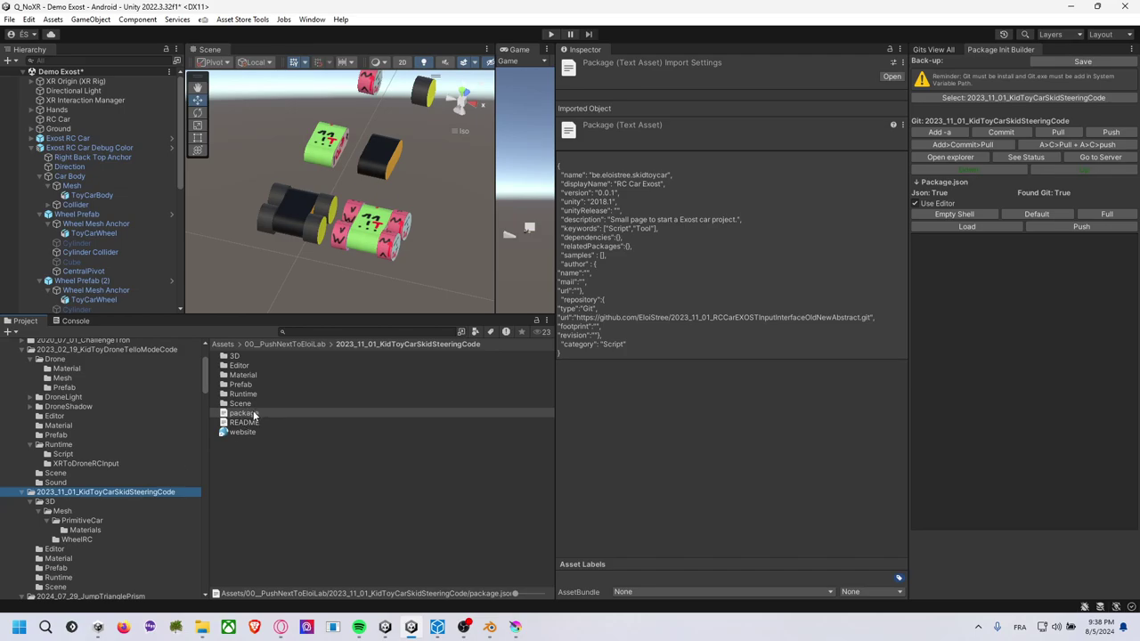
{"action": "left_click", "coordinate": [253, 413]}
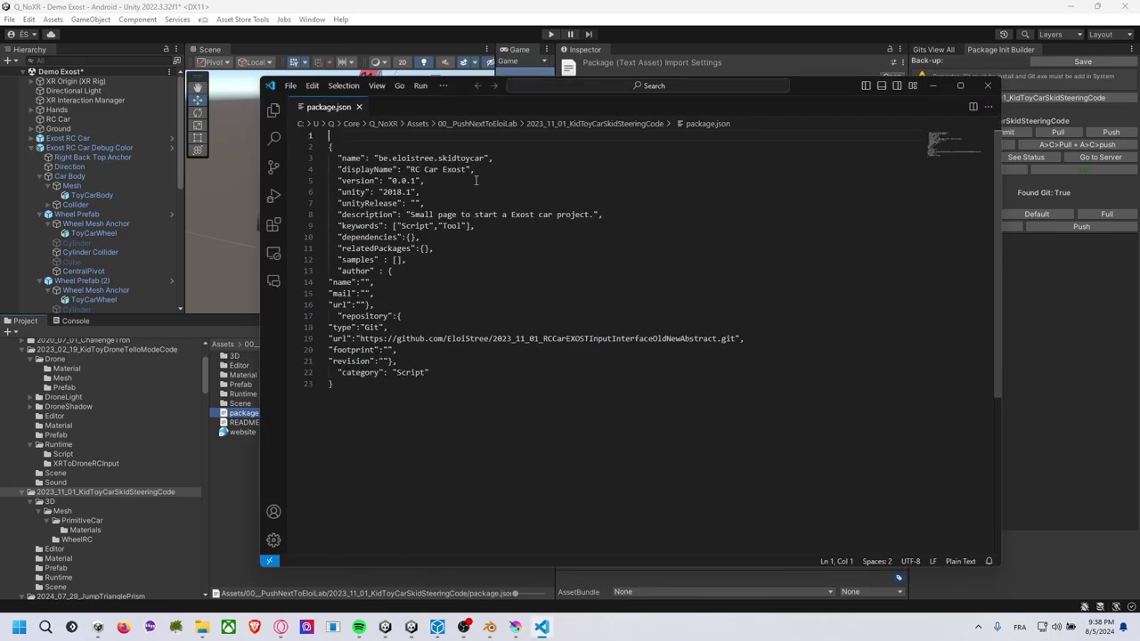
{"action": "left_click_drag", "start_coordinate": [464, 170], "coordinate": [409, 170]}
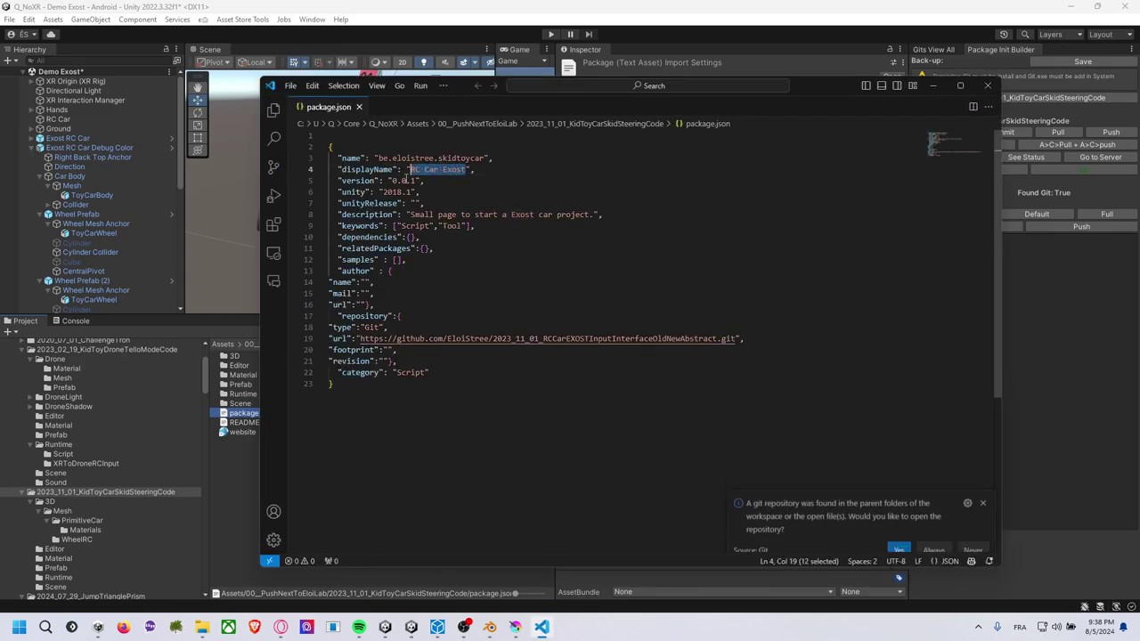
{"action": "type", "text": "Skid "}
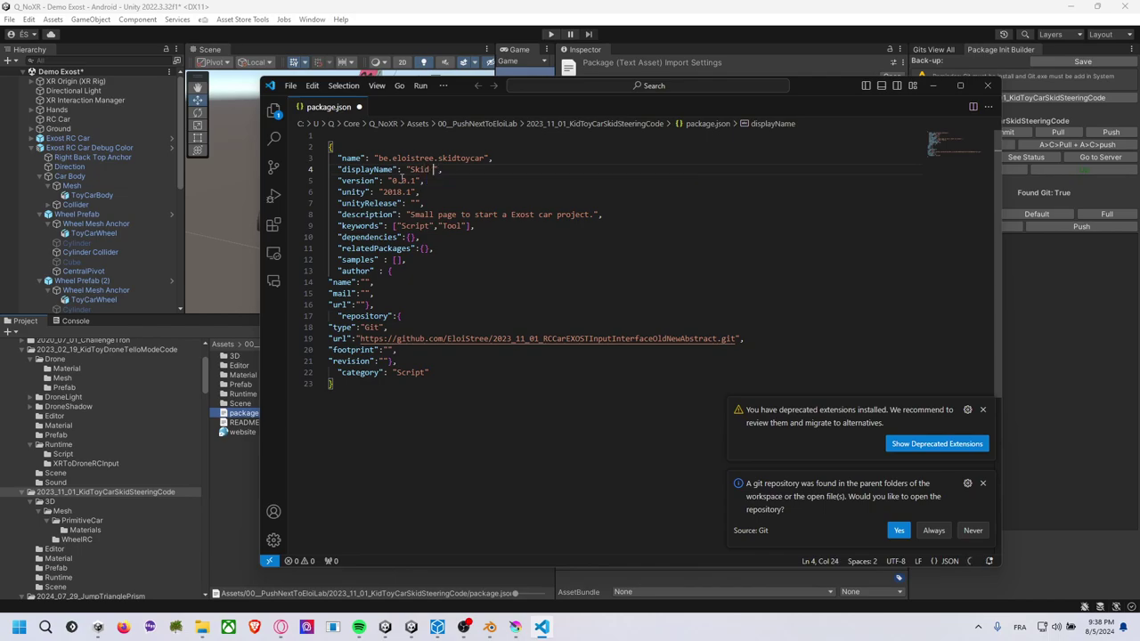
{"action": "type", "text": "Car "}
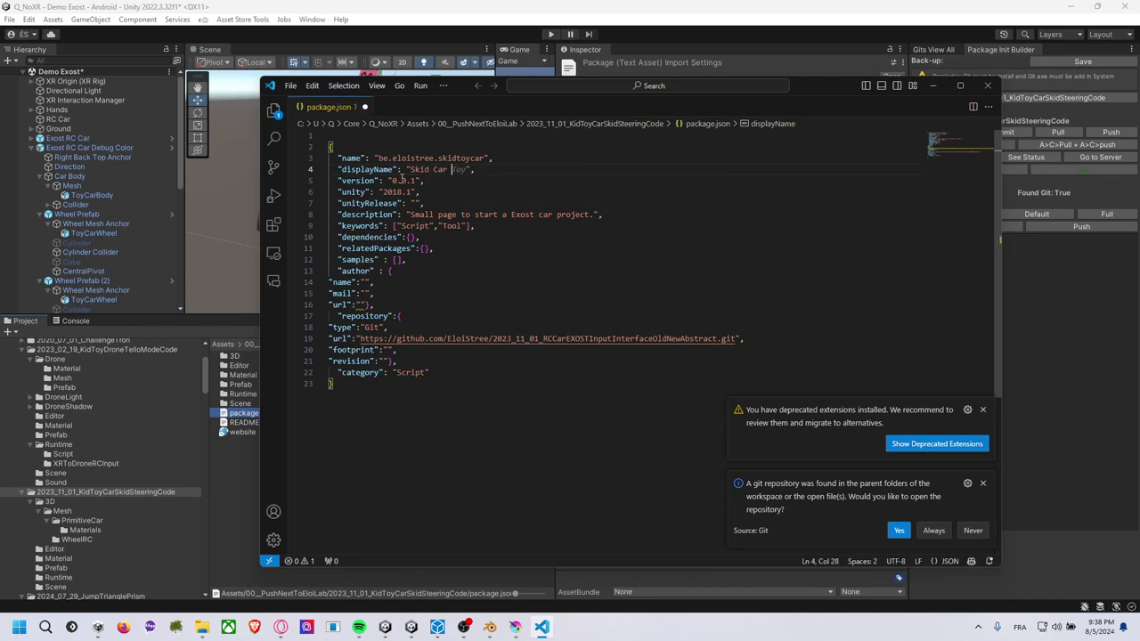
{"action": "type", "text": "Toy Code"}
Replace the description with 'Allow to have a skid car toy in Unity. You have to add the visual part.' and save.
{"action": "left_click_drag", "start_coordinate": [411, 214], "coordinate": [589, 216]}
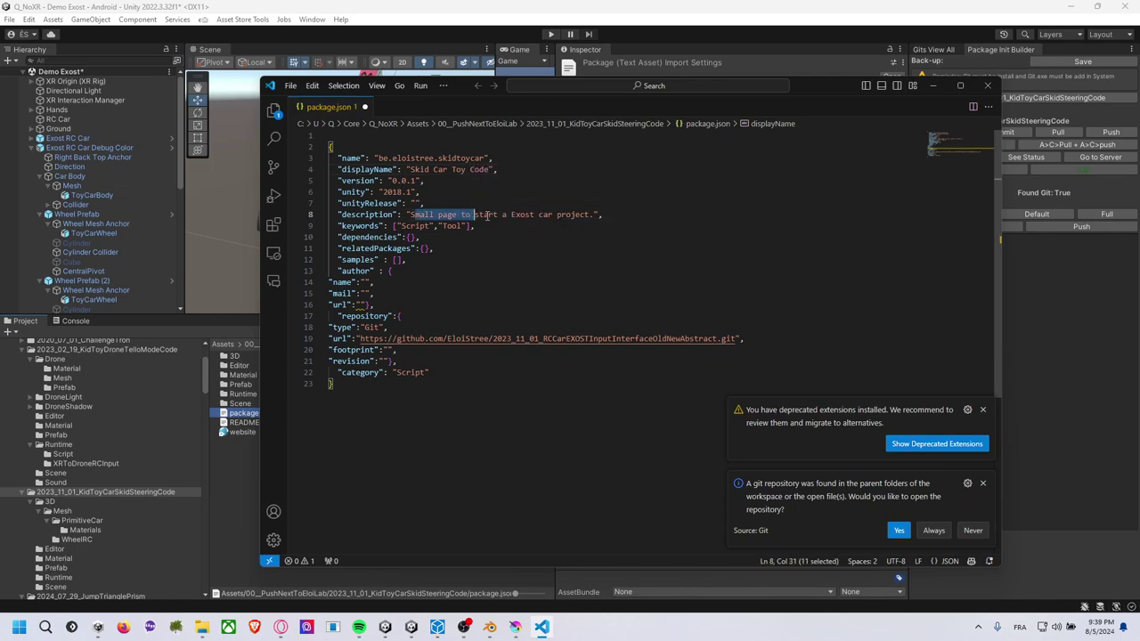
{"action": "key", "text": "BackSpace"}
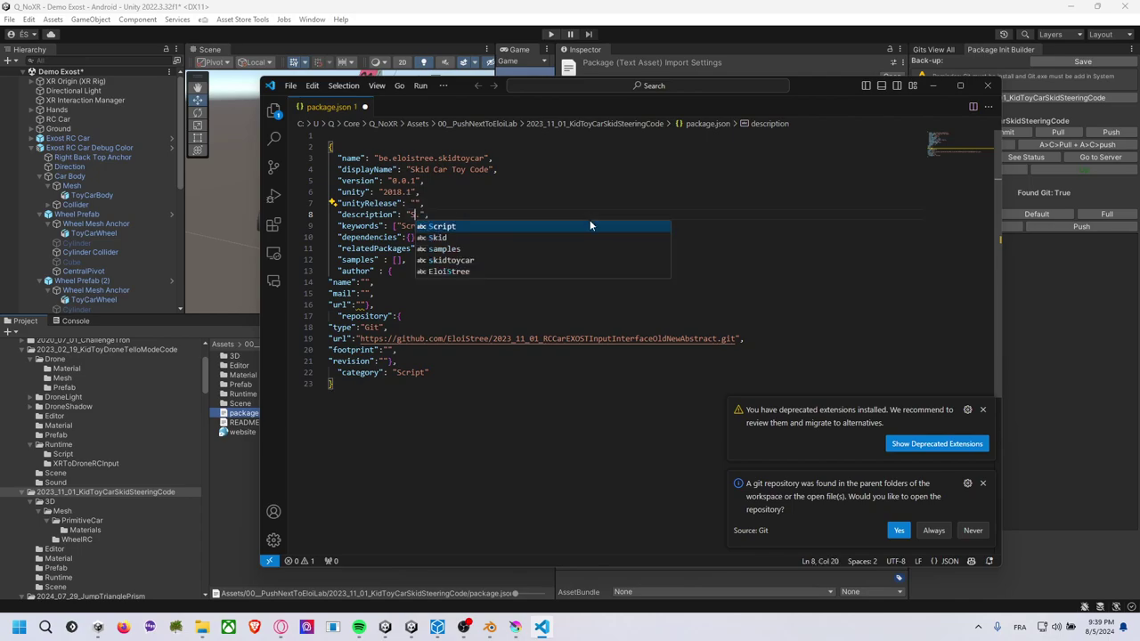
{"action": "key", "text": "Escape"}
{"action": "type", "text": "Allow t"}
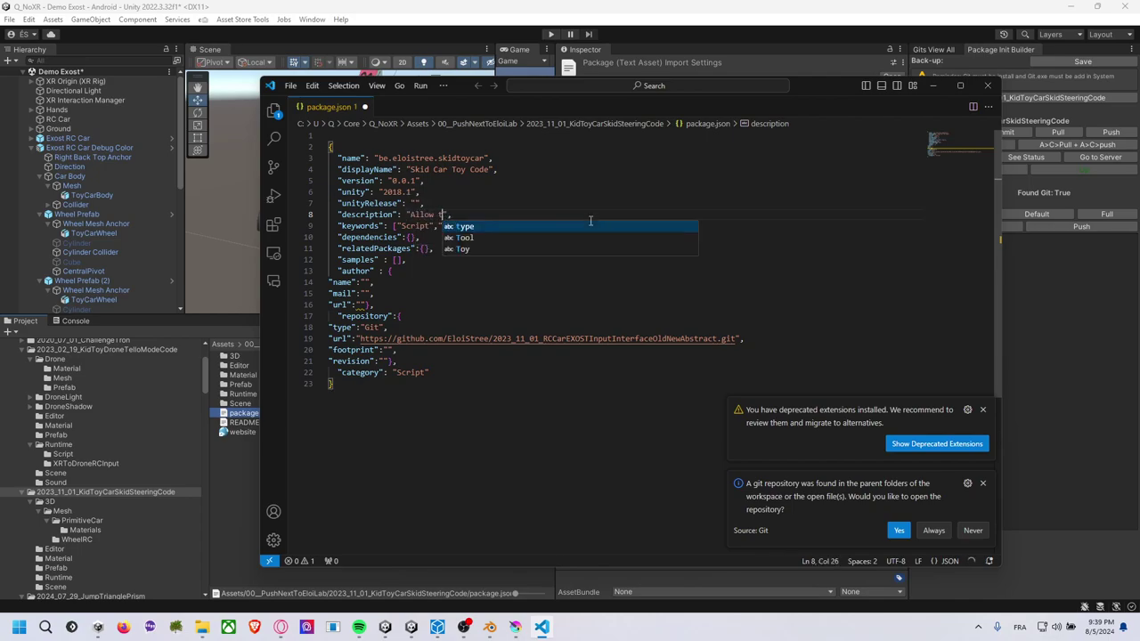
{"action": "type", "text": "o have a"}
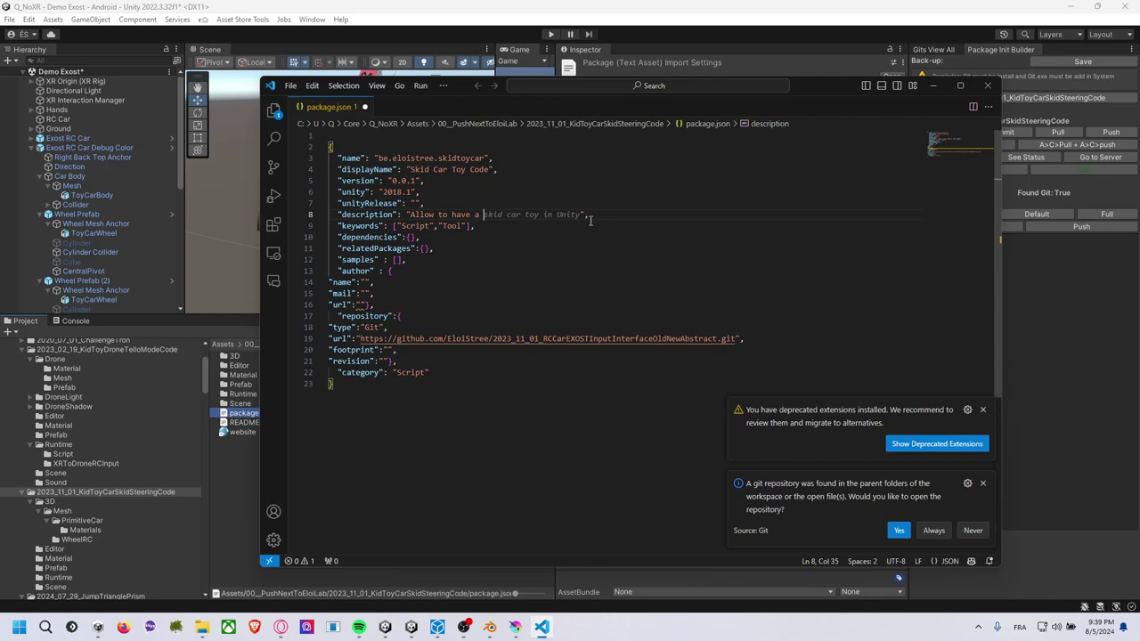
{"action": "key", "text": "Tab"}
{"action": "key", "text": "Left"}
{"action": "key", "text": "Left"}
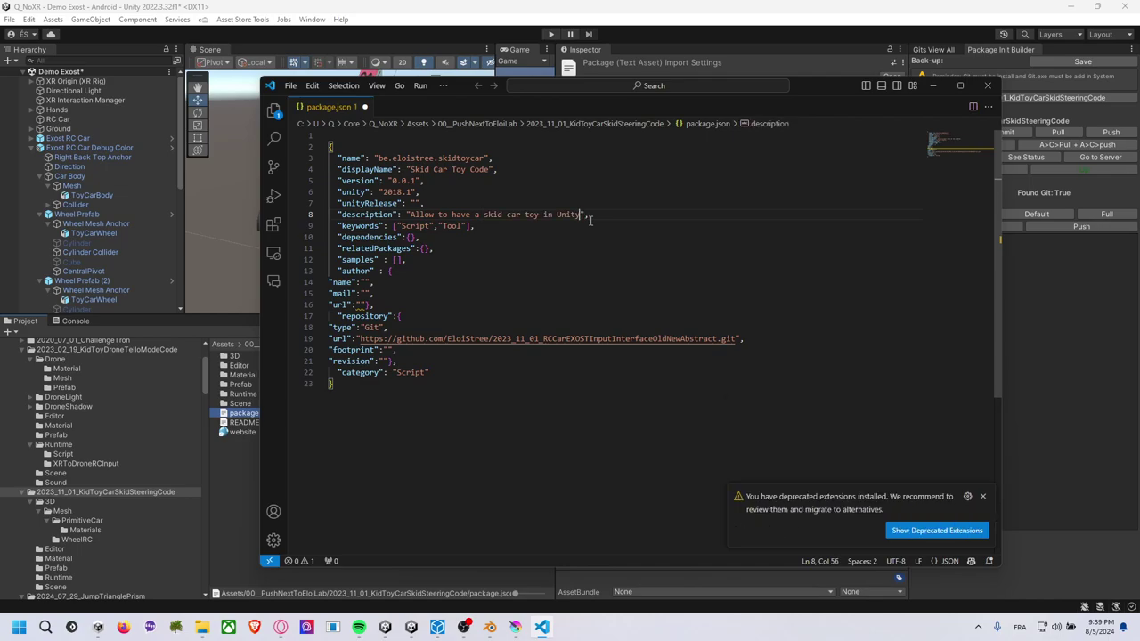
{"action": "type", "text": ". "}
{"action": "type", "text": "You have to add "}
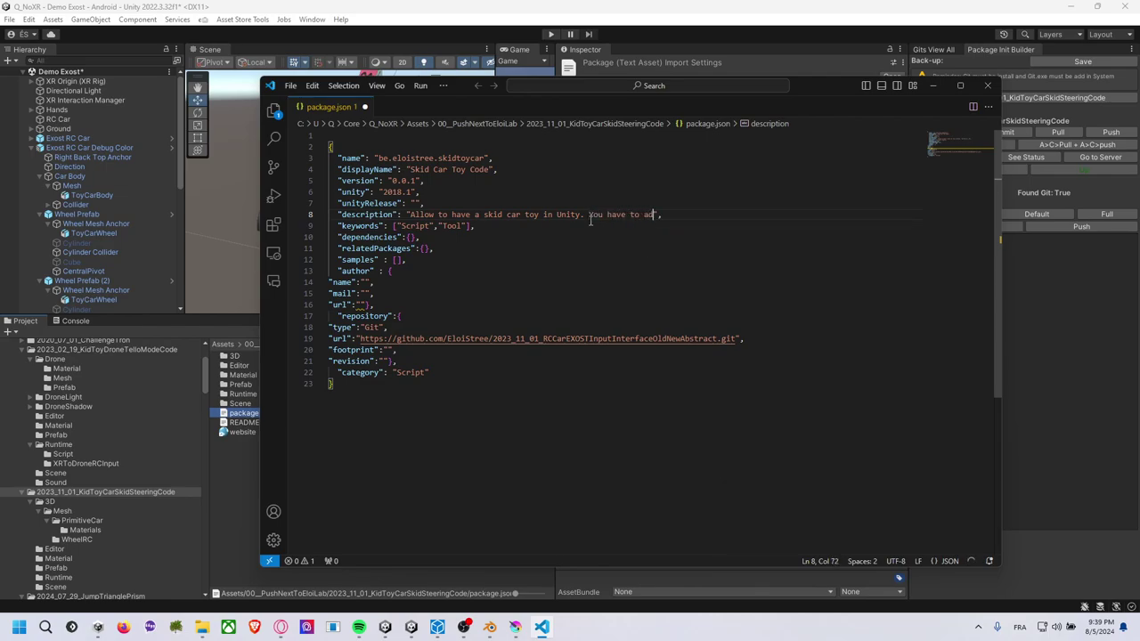
{"action": "type", "text": "the visual "}
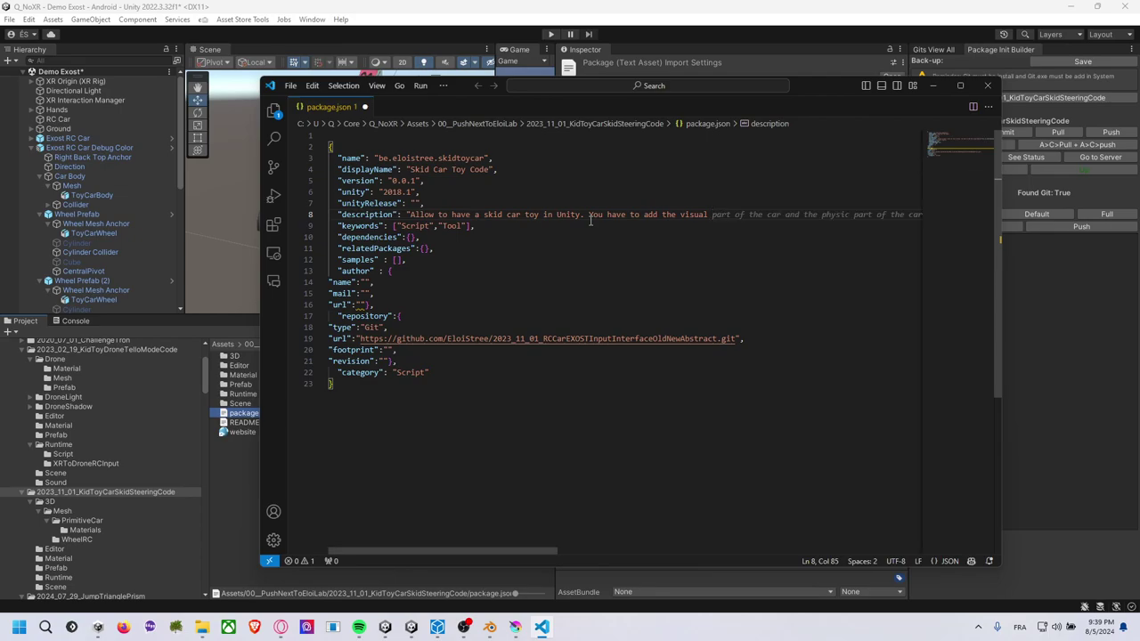
{"action": "type", "text": "part"}
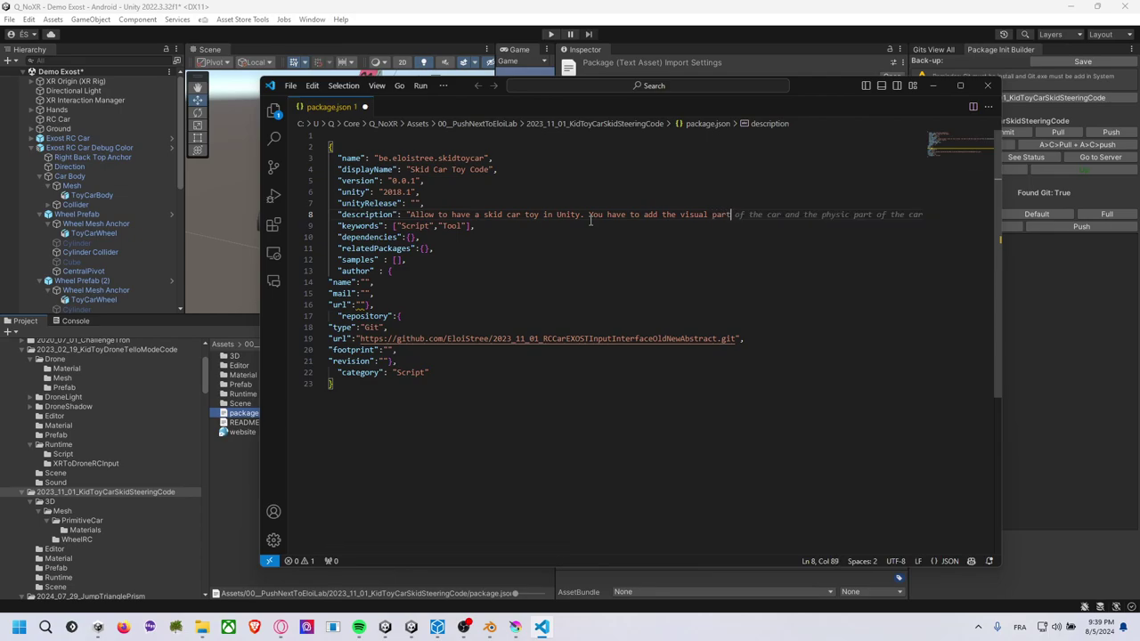
{"action": "type", "text": "."}
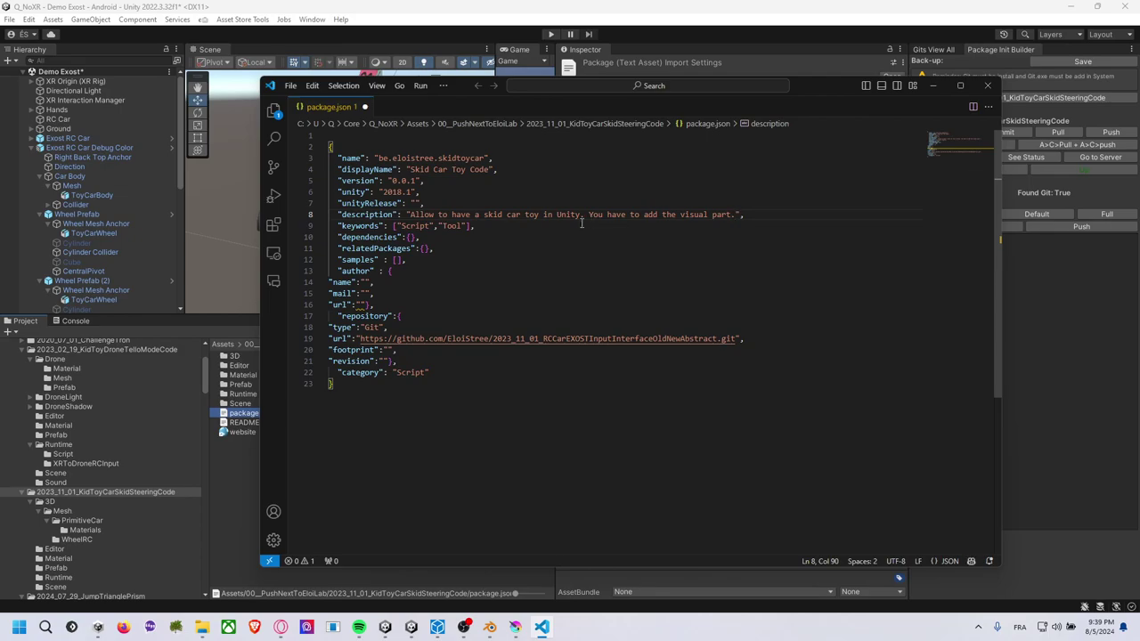
{"action": "key", "text": "ctrl+s"}
{"action": "key", "text": "Down"}
{"action": "key", "text": "Down"}
Append 'Physics based on Exost car in real life.' to the description and save.
{"action": "left_click", "coordinate": [735, 215]}
{"action": "type", "text": "Physic"}
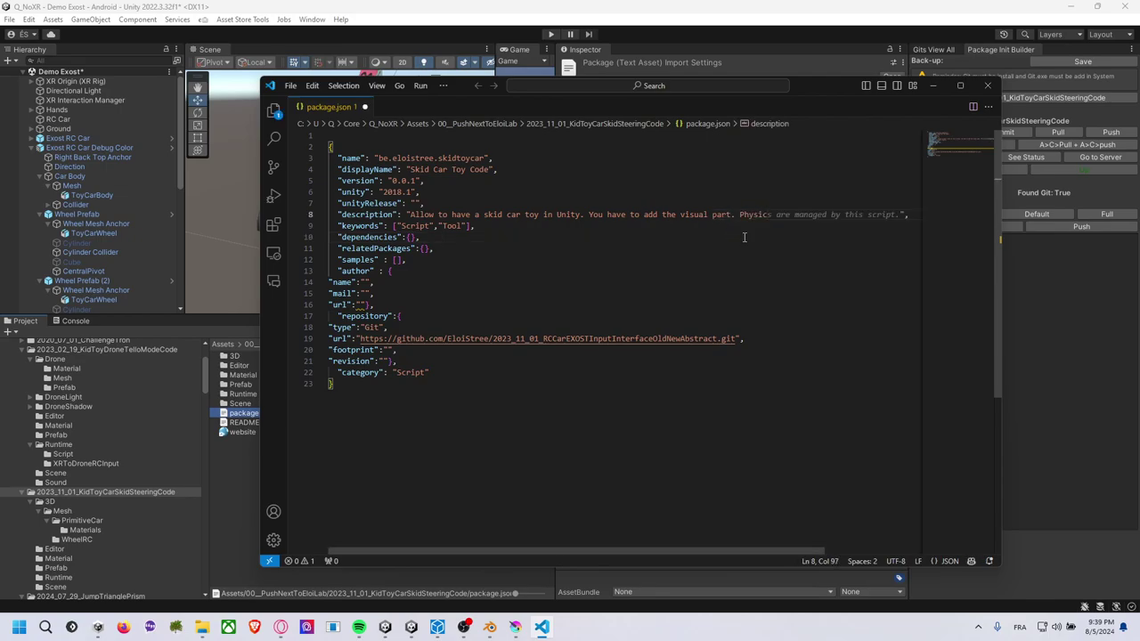
{"action": "type", "text": "s based on E"}
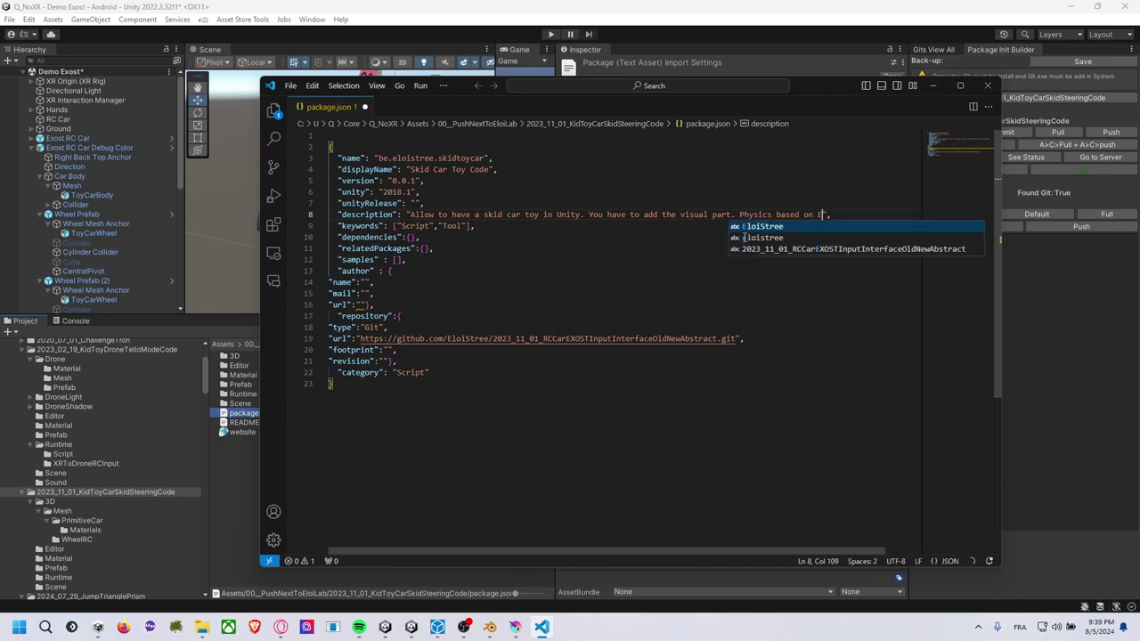
{"action": "type", "text": "xost car"}
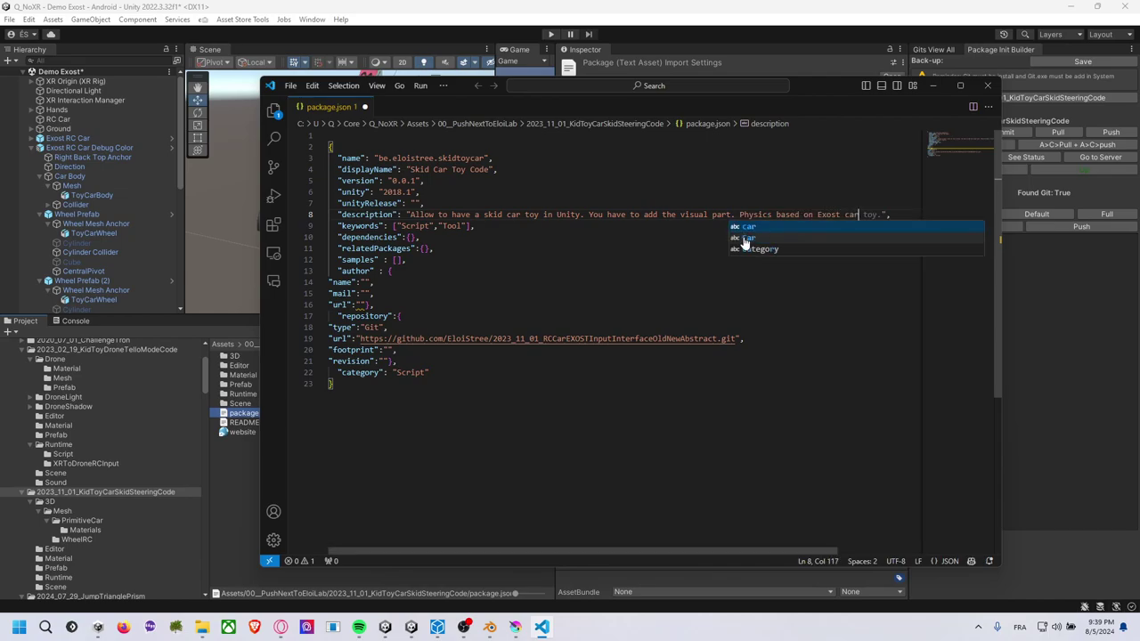
{"action": "key", "text": "Escape"}
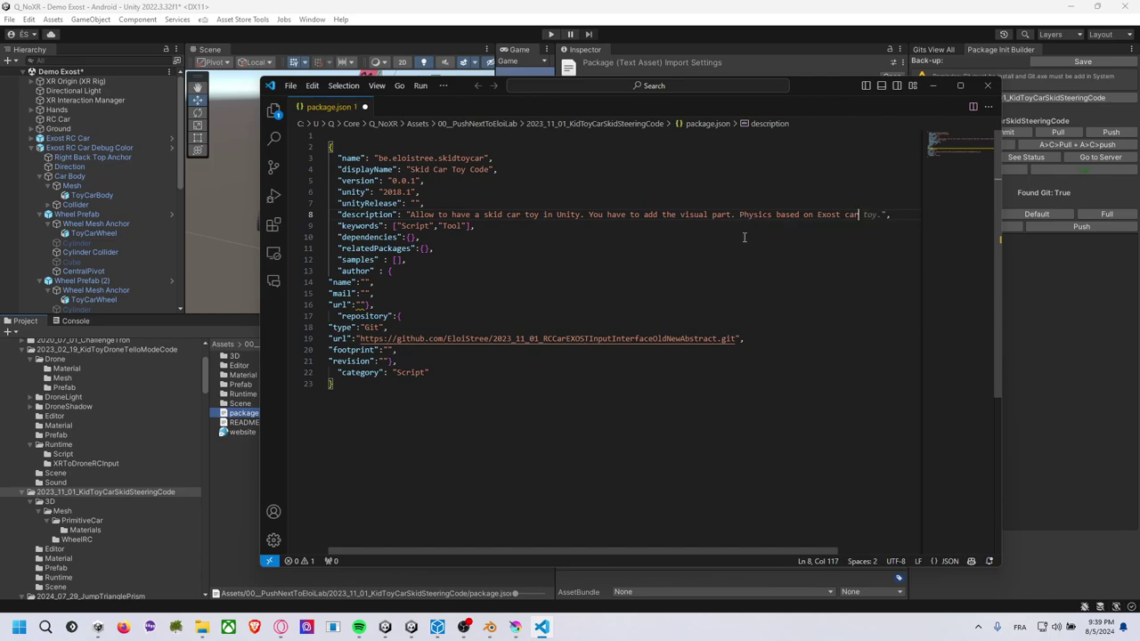
{"action": "type", "text": "in real"}
{"action": "type", "text": " life."}
{"action": "key", "text": "ctrl+s"}
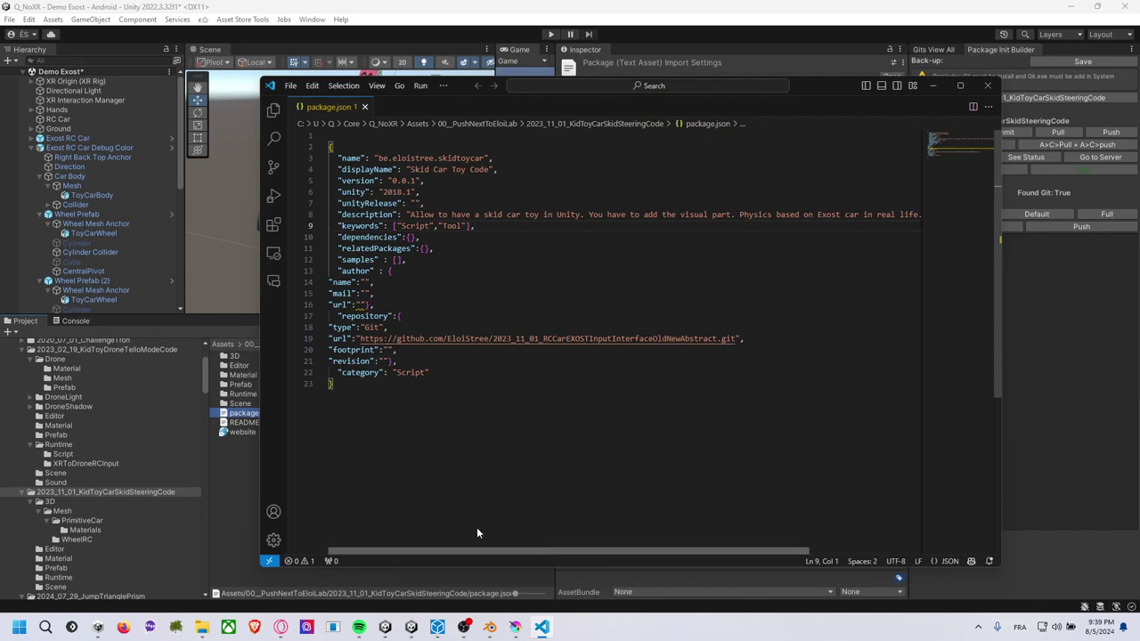
Delete the repository, footprint and revision entries from package.json and save.
{"action": "left_click", "coordinate": [746, 339]}
{"action": "key", "text": "shift+Up"}
{"action": "left_click", "coordinate": [415, 335]}
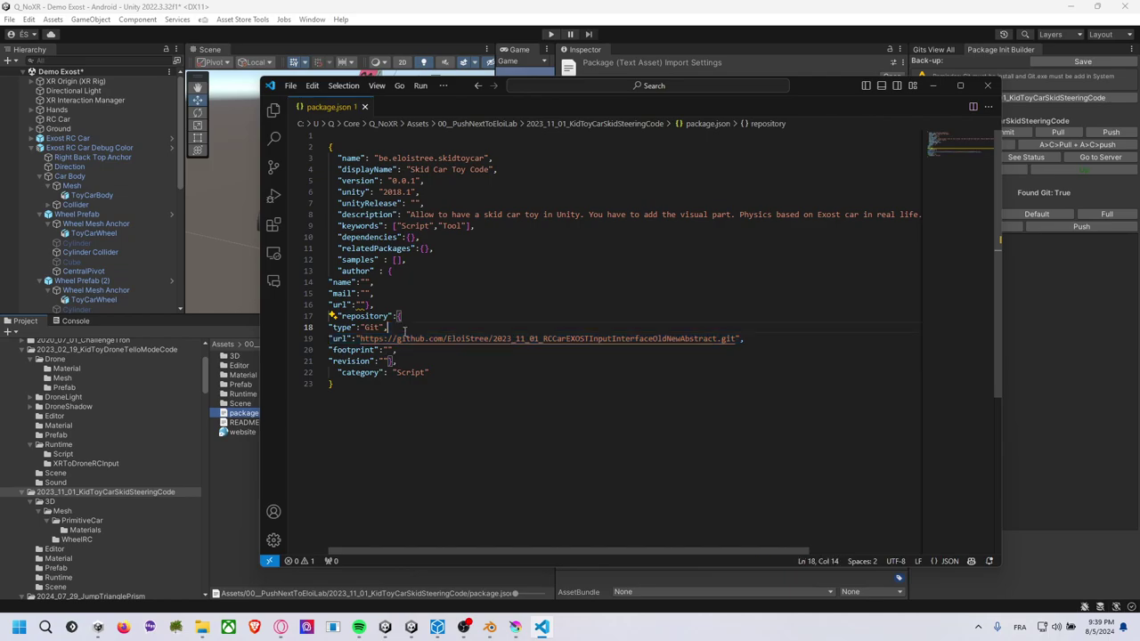
{"action": "left_click_drag", "start_coordinate": [331, 316], "coordinate": [790, 338]}
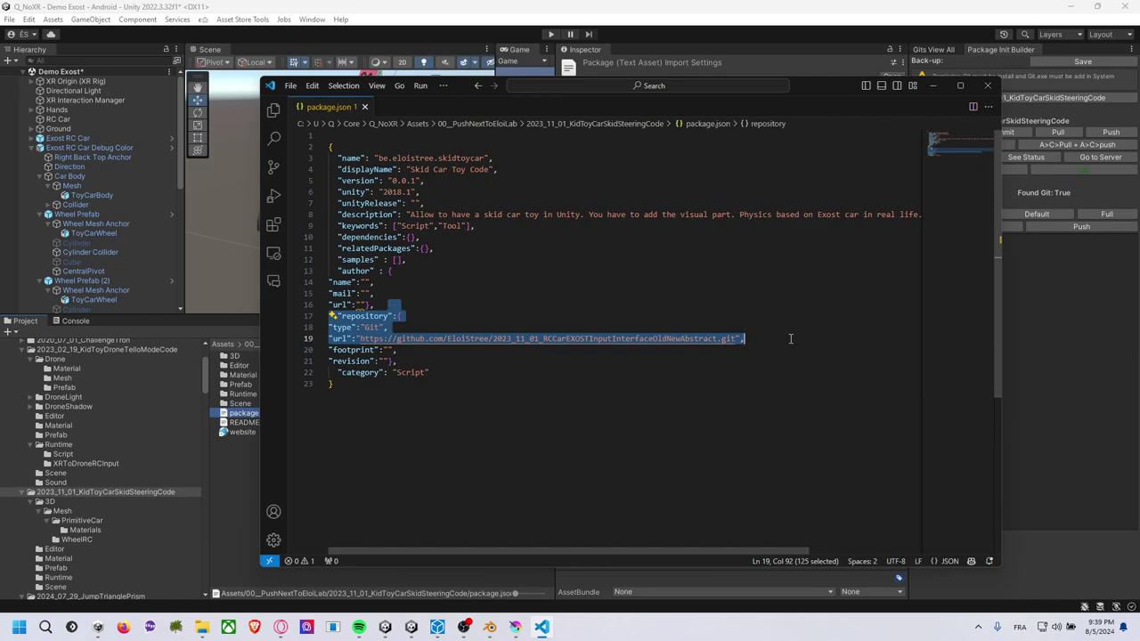
{"action": "key", "text": "shift+Down"}
{"action": "key", "text": "shift+Down"}
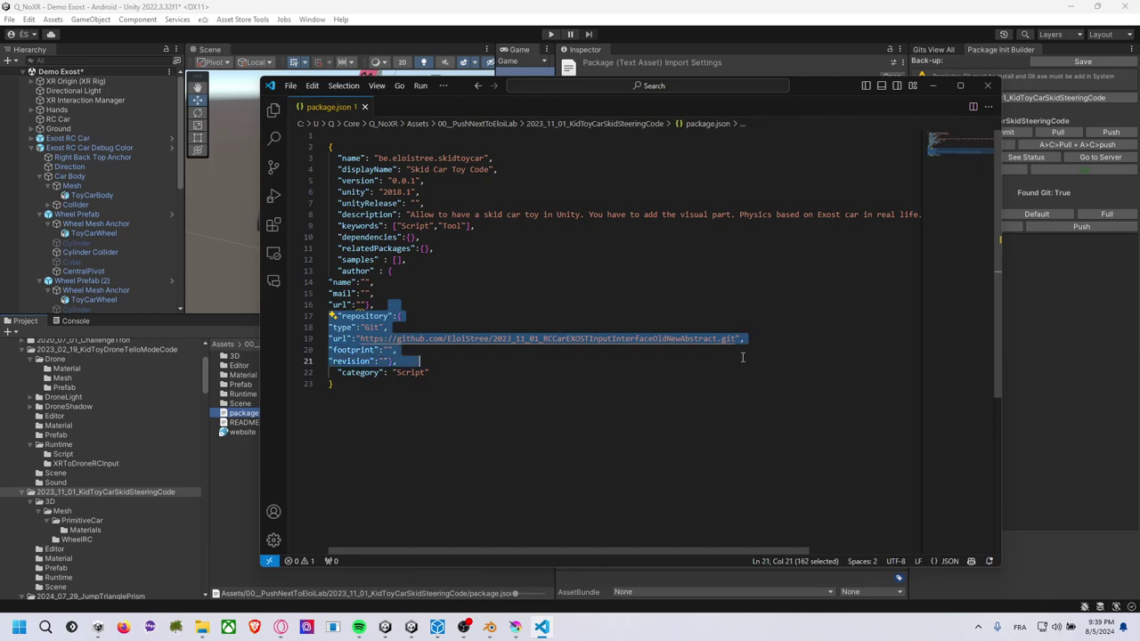
{"action": "key", "text": "Delete"}
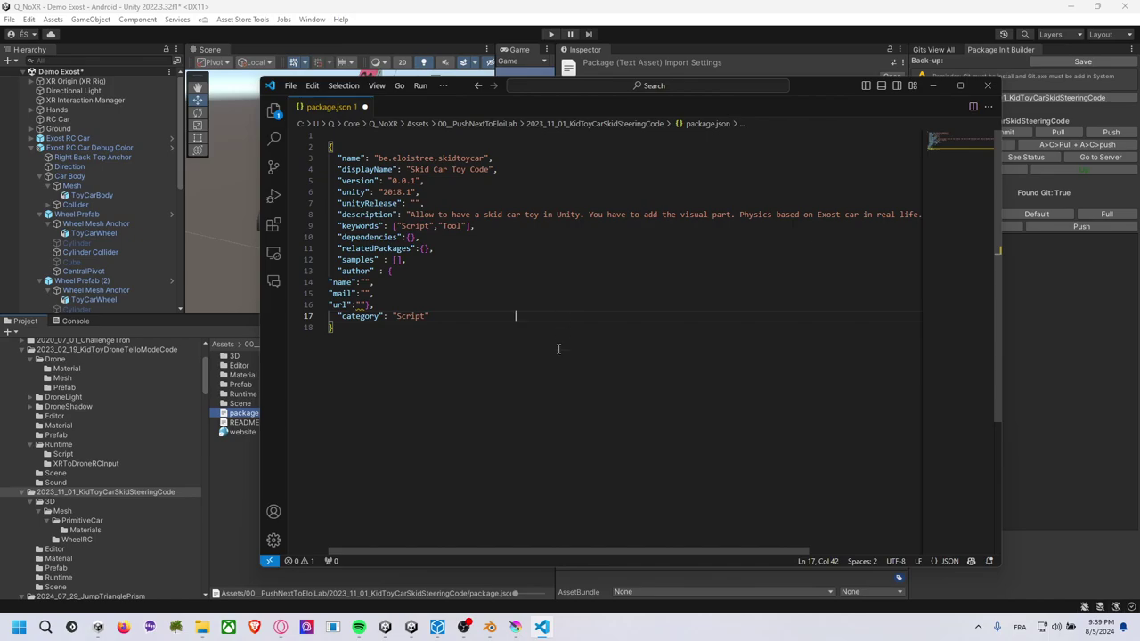
{"action": "key", "text": "ctrl+s"}
{"action": "left_click", "coordinate": [433, 399]}
{"action": "left_click", "coordinate": [488, 305]}
{"action": "left_click", "coordinate": [481, 297]}
{"action": "key", "text": "alt+Tab"}
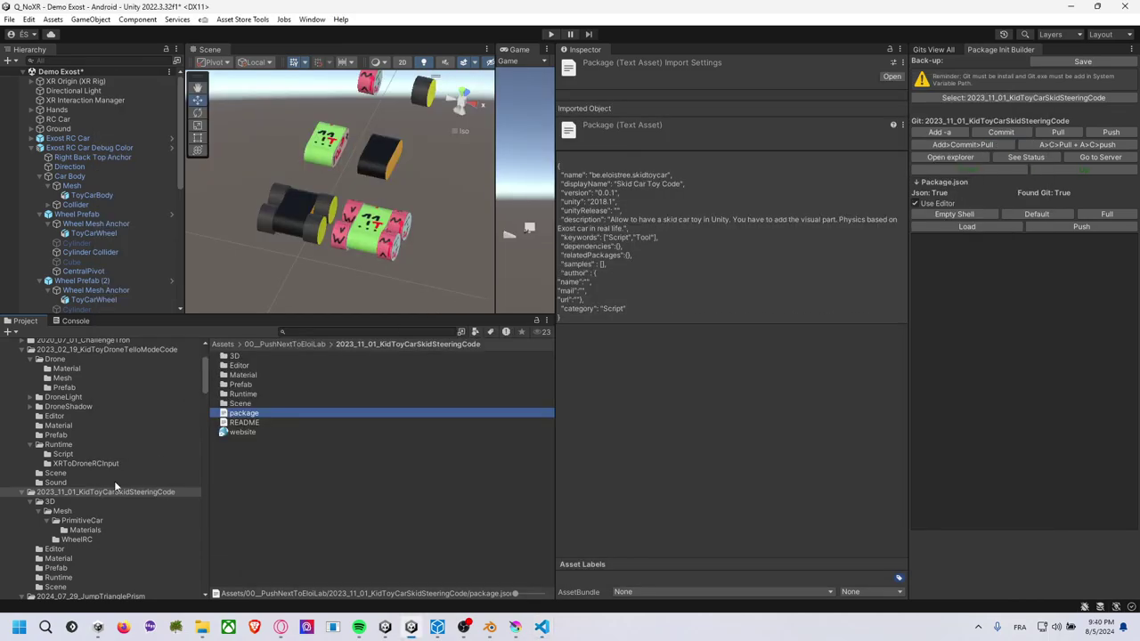
Reveal the 2023_11_01_KidToyCarSkidSteeringCode package folder in File Explorer and open it.
{"action": "left_click", "coordinate": [121, 493]}
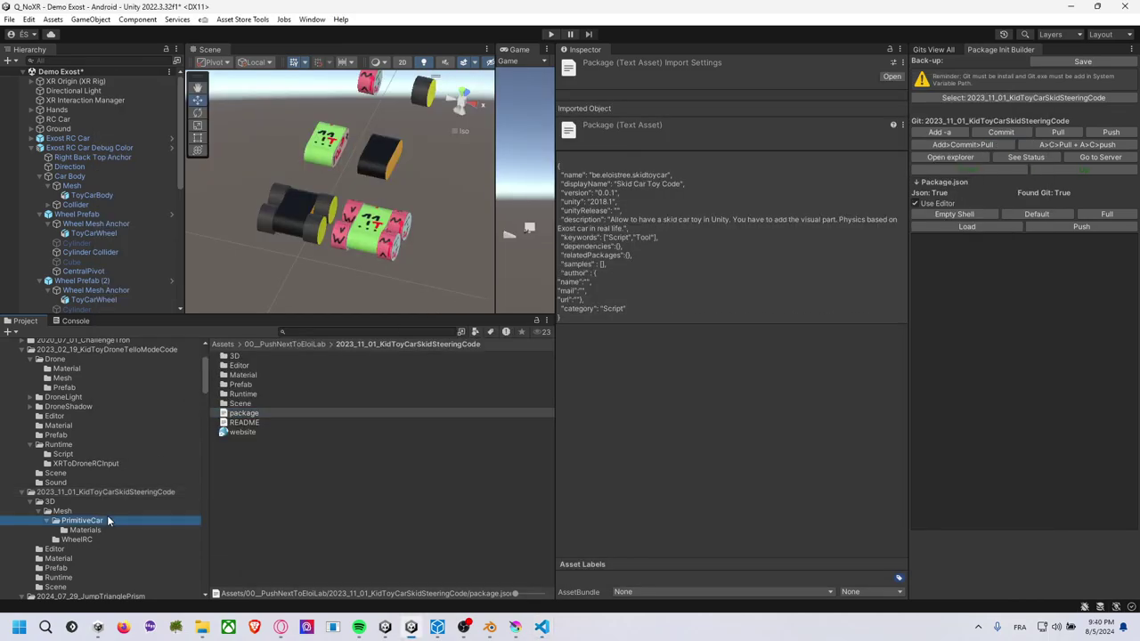
{"action": "left_click", "coordinate": [249, 433]}
{"action": "right_click", "coordinate": [262, 468]}
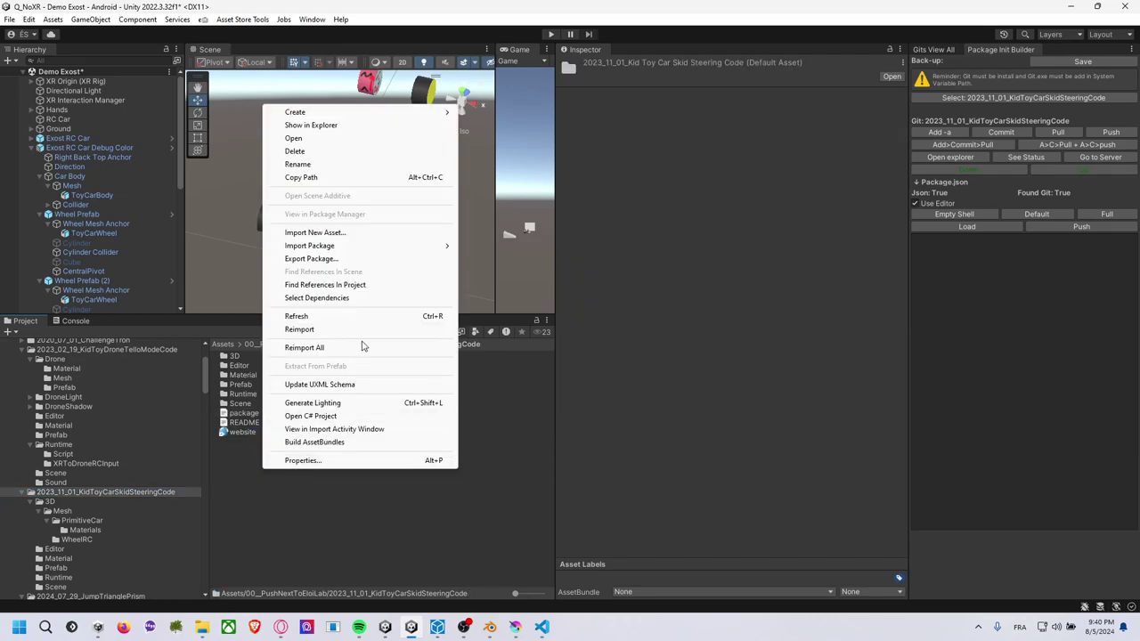
{"action": "left_click", "coordinate": [358, 124]}
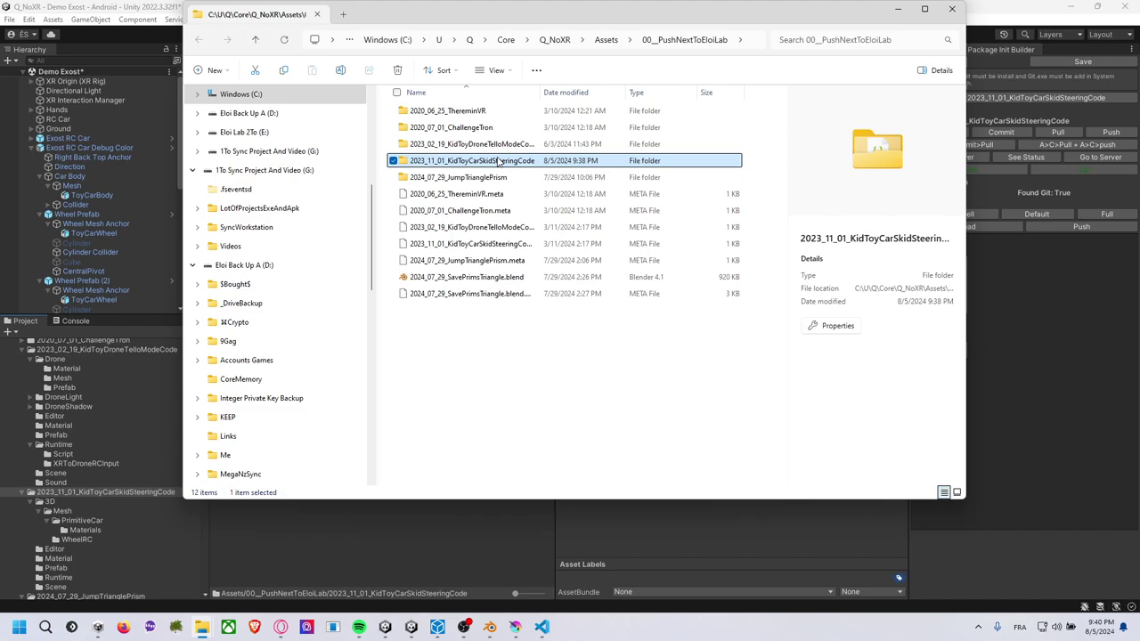
{"action": "double_click", "coordinate": [490, 160]}
Start Windows PowerShell in the package folder.
{"action": "left_click", "coordinate": [756, 40]}
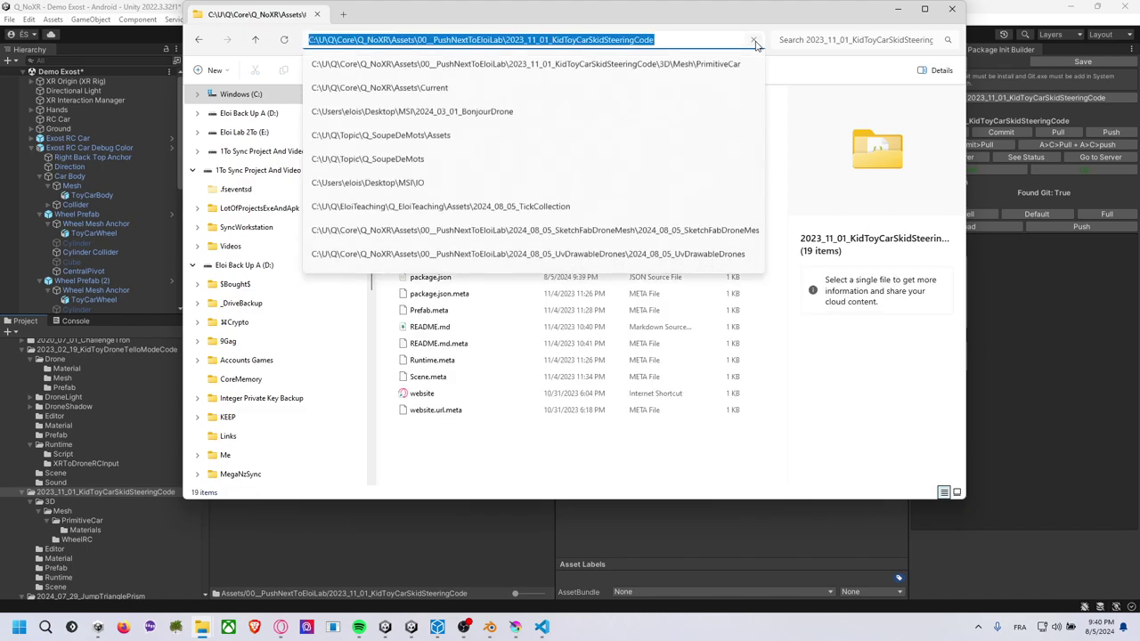
{"action": "key", "text": "Escape"}
{"action": "key", "text": "Escape"}
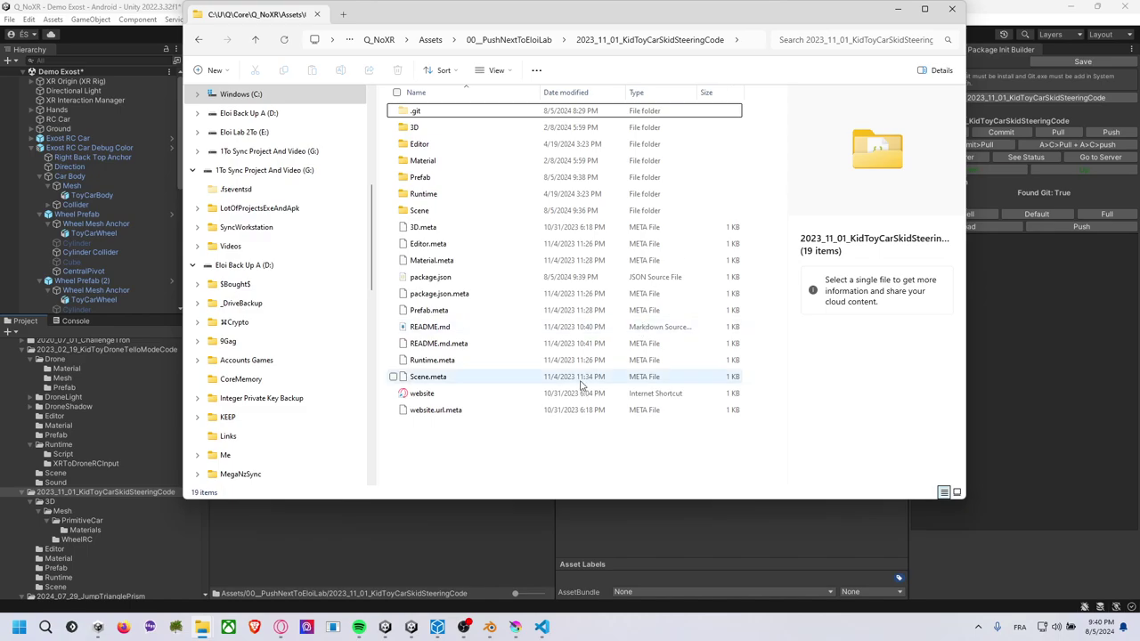
{"action": "right_click", "coordinate": [535, 450]}
{"action": "left_click", "coordinate": [598, 421]}
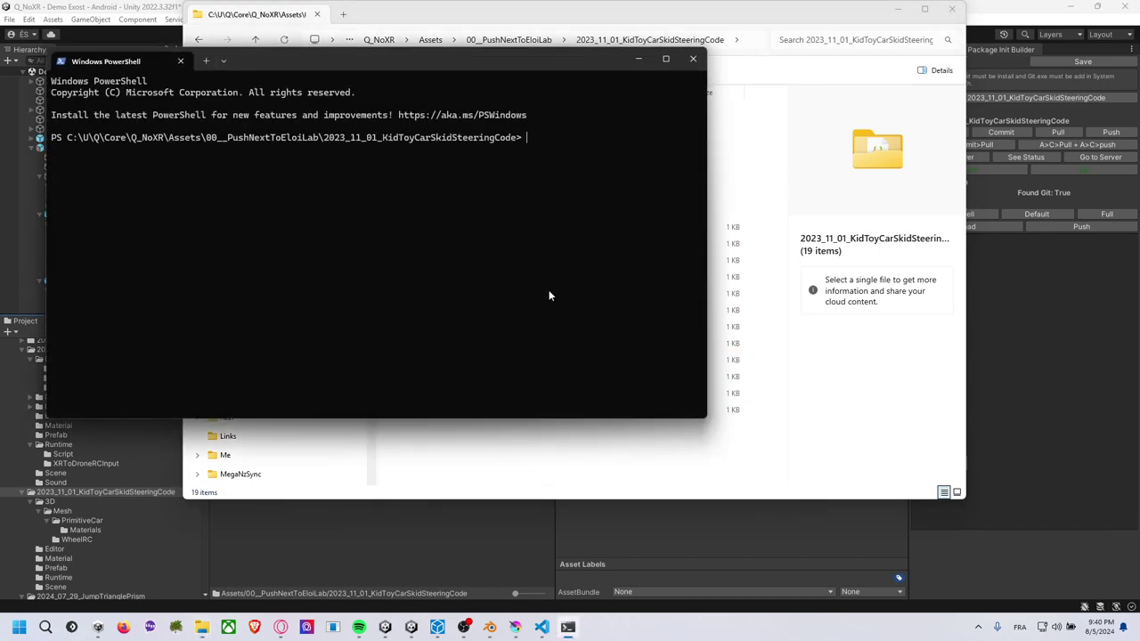
Run git status and apply the suggested git safe.directory command for the package folder.
{"action": "type", "text": "git status"}
{"action": "key", "text": "Return"}
{"action": "type", "text": "git"}
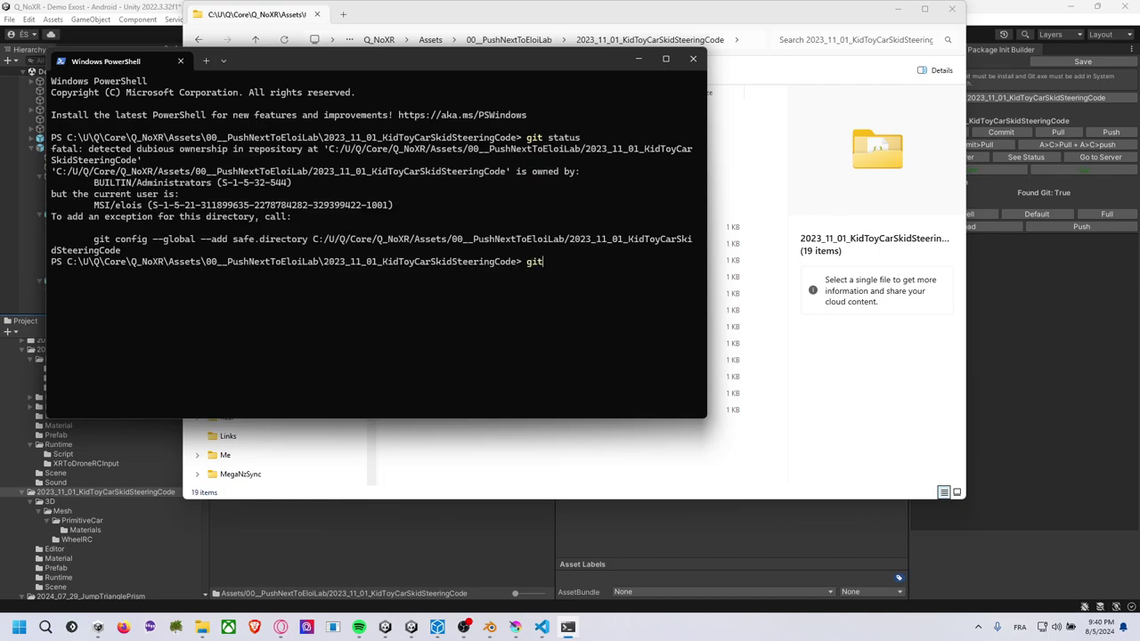
{"action": "type", "text": " ad"}
{"action": "left_click_drag", "start_coordinate": [92, 241], "coordinate": [120, 250]}
{"action": "key", "text": "ctrl+c"}
{"action": "key", "text": "BackSpace"}
{"action": "key", "text": "BackSpace"}
{"action": "key", "text": "BackSpace"}
{"action": "key", "text": "ctrl+v"}
{"action": "key", "text": "Return"}
Check the changed package files with git status and stage them all with git add.
{"action": "type", "text": "g"}
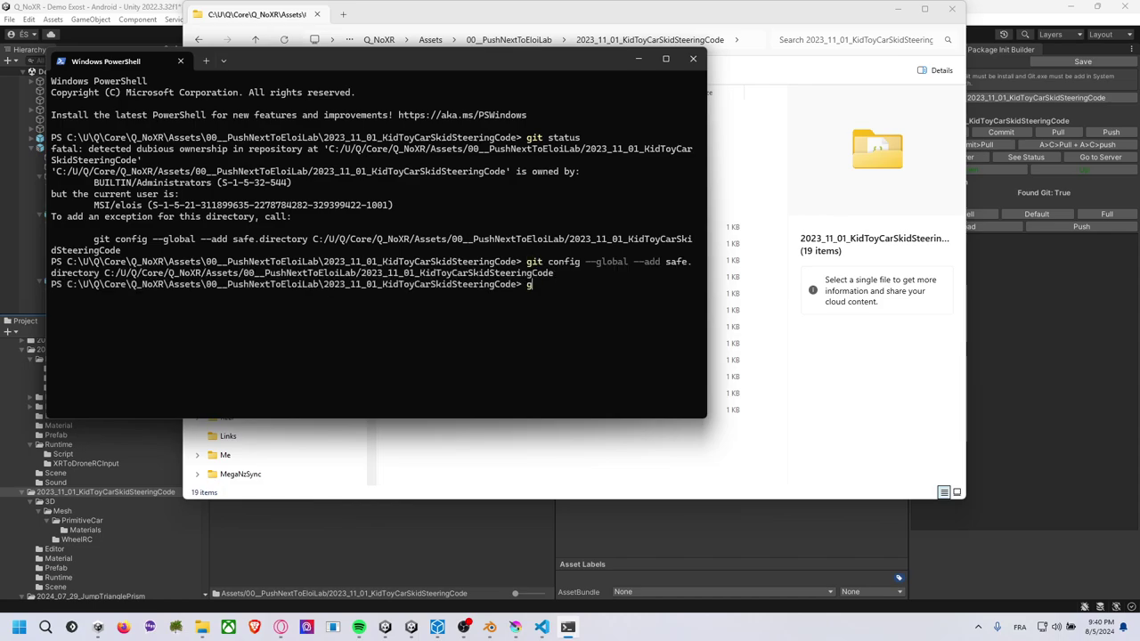
{"action": "type", "text": "it status"}
{"action": "key", "text": "Return"}
{"action": "type", "text": "g"}
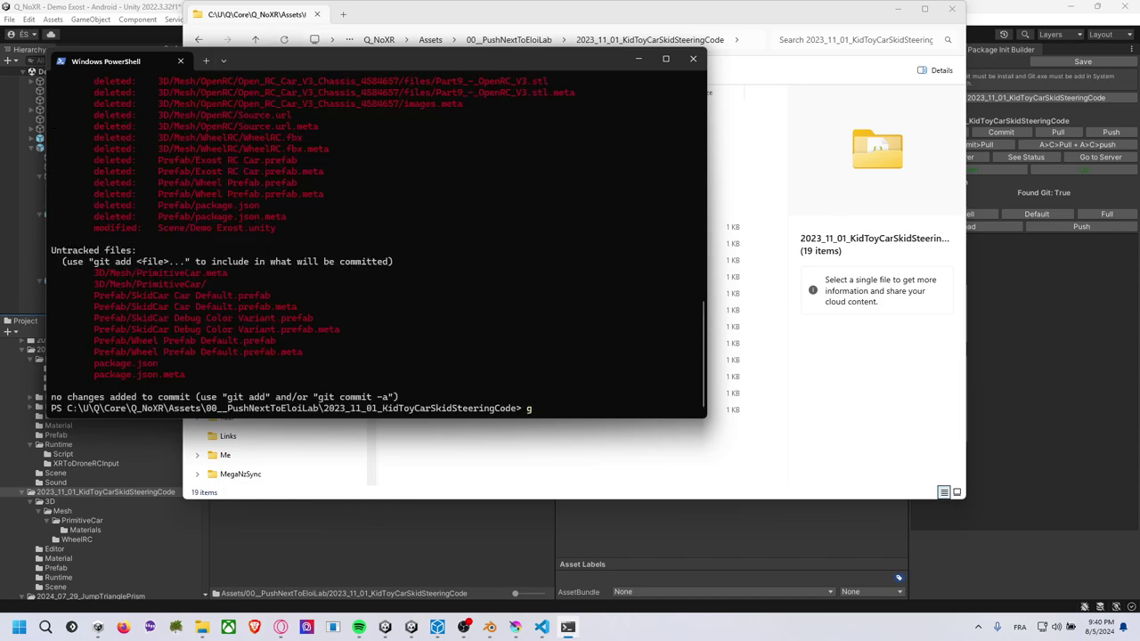
{"action": "type", "text": "ita"}
{"action": "key", "text": "BackSpace"}
{"action": "type", "text": "add ."}
{"action": "key", "text": "Return"}
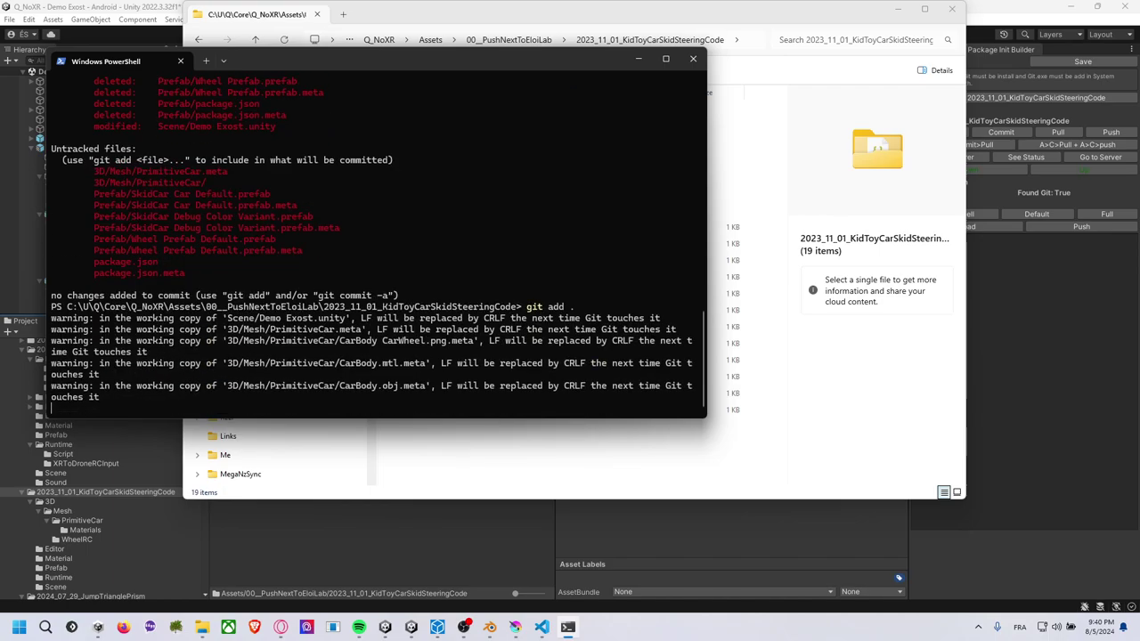
Commit the staged changes with the message "Save with new graphics debug design".
{"action": "type", "text": "git commit "}
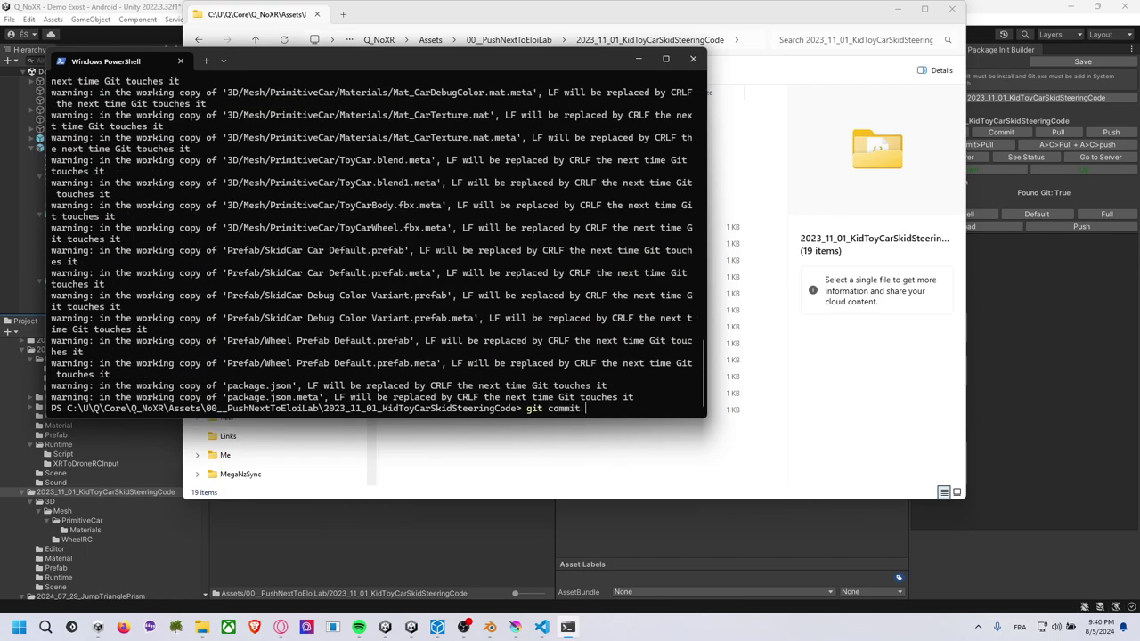
{"action": "type", "text": "-m "}
{"action": "type", "text": "\"sa"}
{"action": "type", "text": "ve\""}
{"action": "key", "text": "BackSpace"}
{"action": "key", "text": "BackSpace"}
{"action": "key", "text": "BackSpace"}
{"action": "key", "text": "BackSpace"}
{"action": "key", "text": "BackSpace"}
{"action": "type", "text": "Save"}
{"action": "type", "text": " with new "}
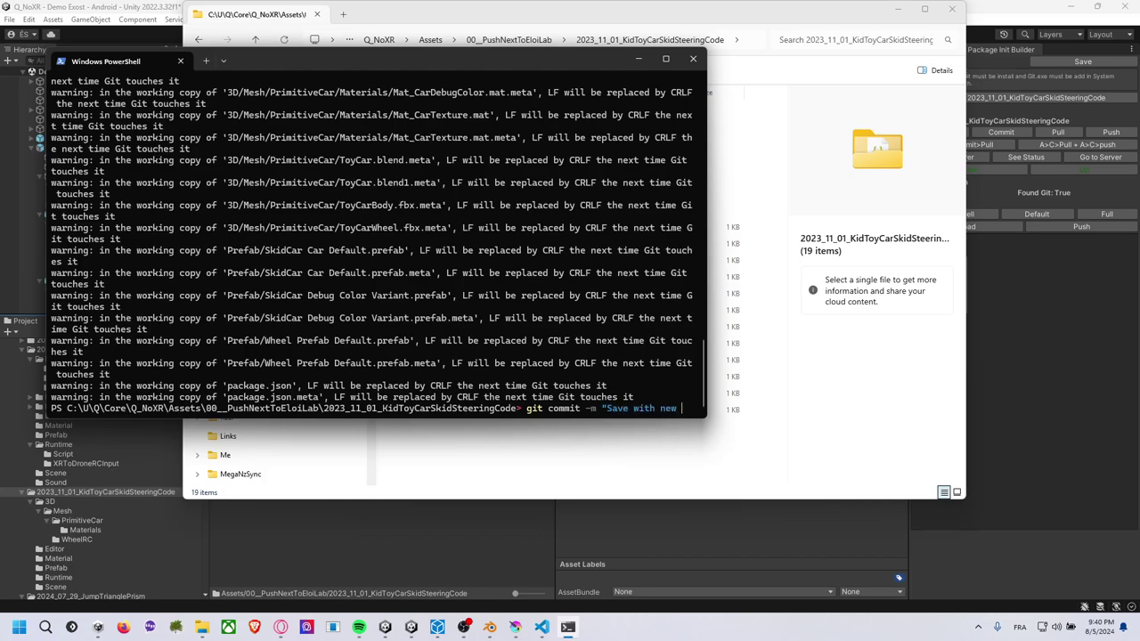
{"action": "type", "text": "graph"}
{"action": "type", "text": "ics"}
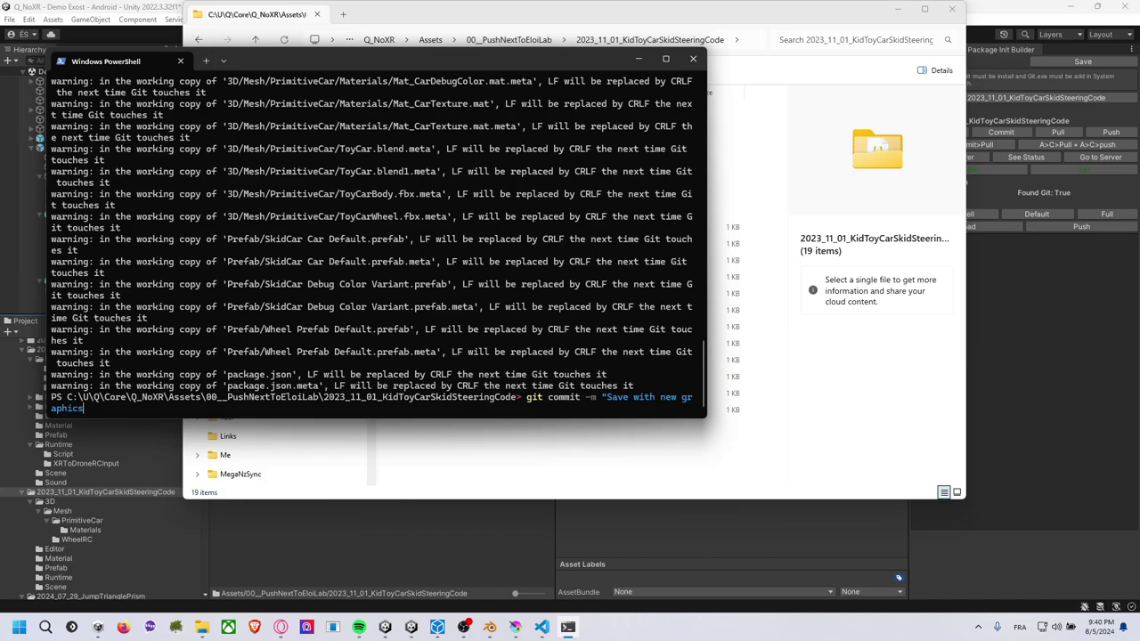
{"action": "type", "text": " debug design\""}
{"action": "key", "text": "Return"}
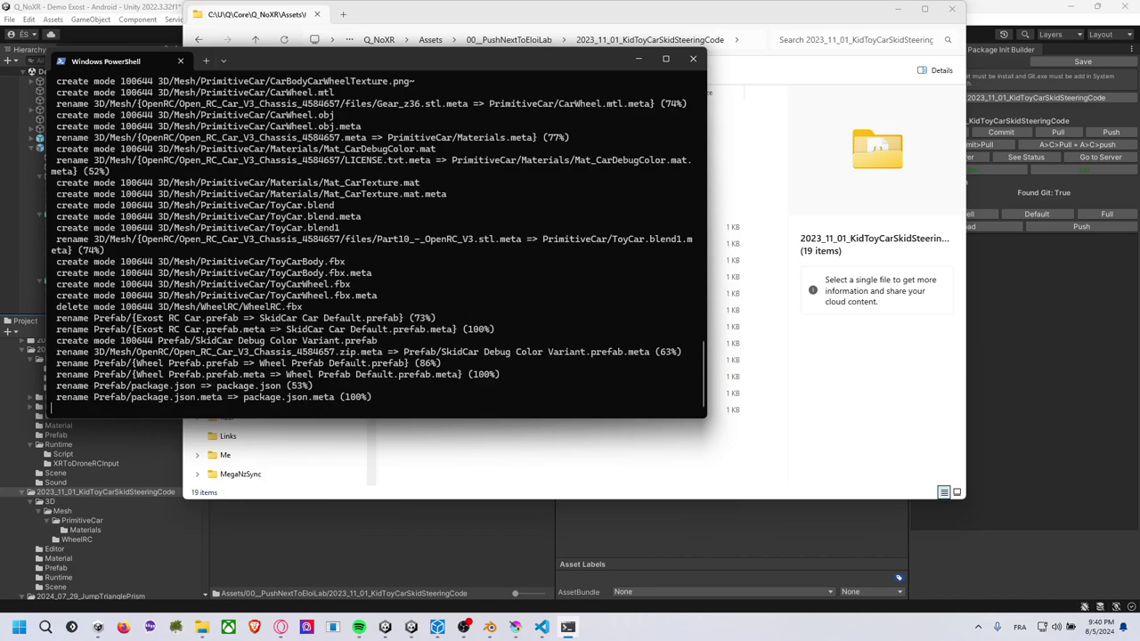
Pull from GitHub and close the MERGE_MSG editor to merge the remote README update.
{"action": "type", "text": "git pull"}
{"action": "key", "text": "Return"}
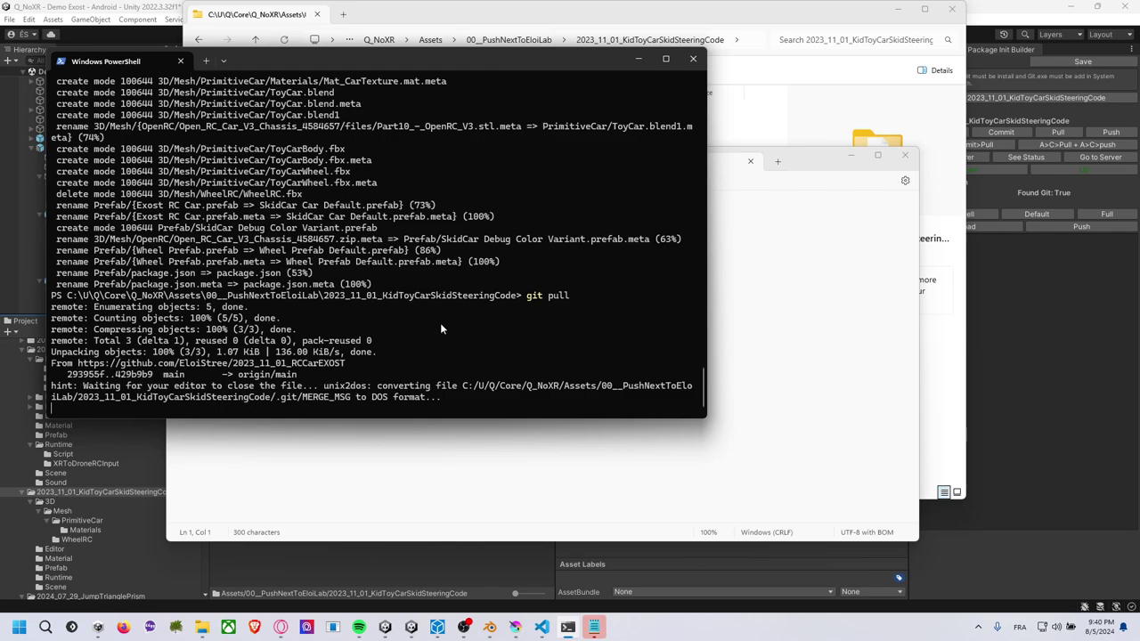
{"action": "scroll", "coordinate": [383, 344], "scroll_direction": "up", "scroll_amount": 6}
{"action": "scroll", "coordinate": [383, 344], "scroll_direction": "down", "scroll_amount": 3}
{"action": "scroll", "coordinate": [388, 339], "scroll_direction": "down", "scroll_amount": 3}
{"action": "left_click", "coordinate": [745, 357]}
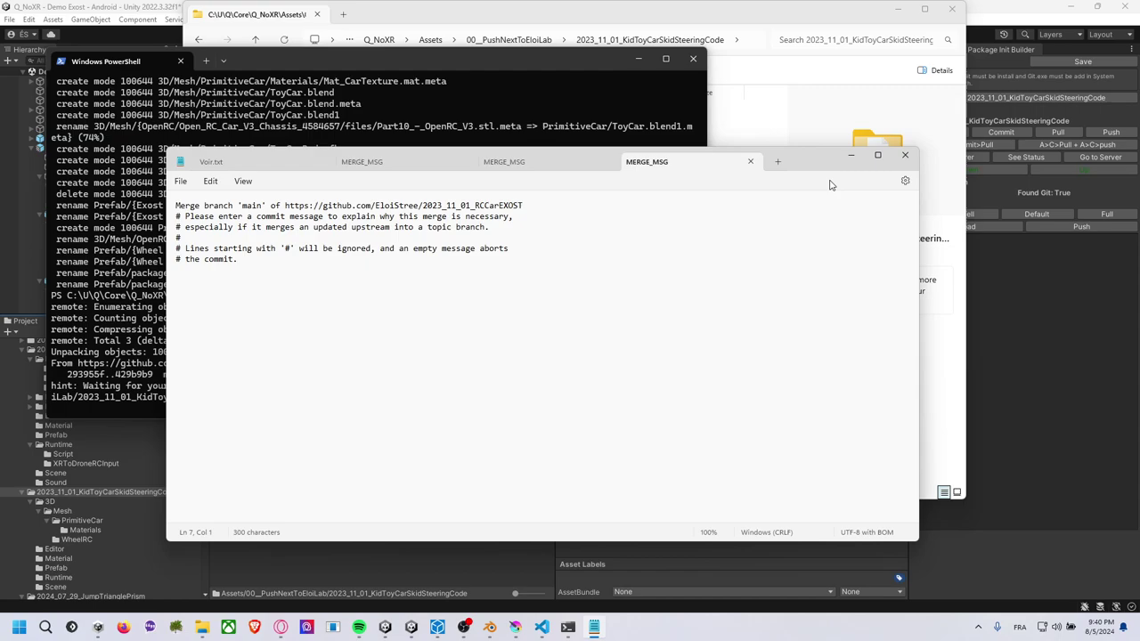
{"action": "left_click", "coordinate": [903, 157]}
Confirm the repository is up to date with git status and git pull, then git push to main.
{"action": "type", "text": "git pu"}
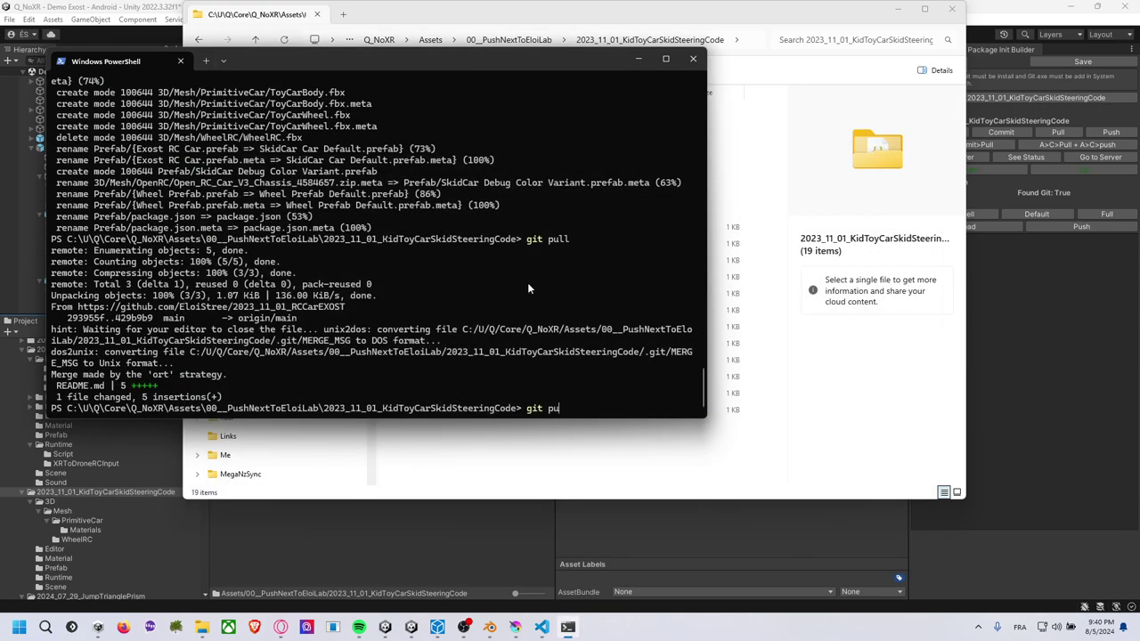
{"action": "key", "text": "BackSpace"}
{"action": "key", "text": "BackSpace"}
{"action": "type", "text": "git st"}
{"action": "type", "text": "atus"}
{"action": "key", "text": "Return"}
{"action": "type", "text": "git pull"}
{"action": "key", "text": "Return"}
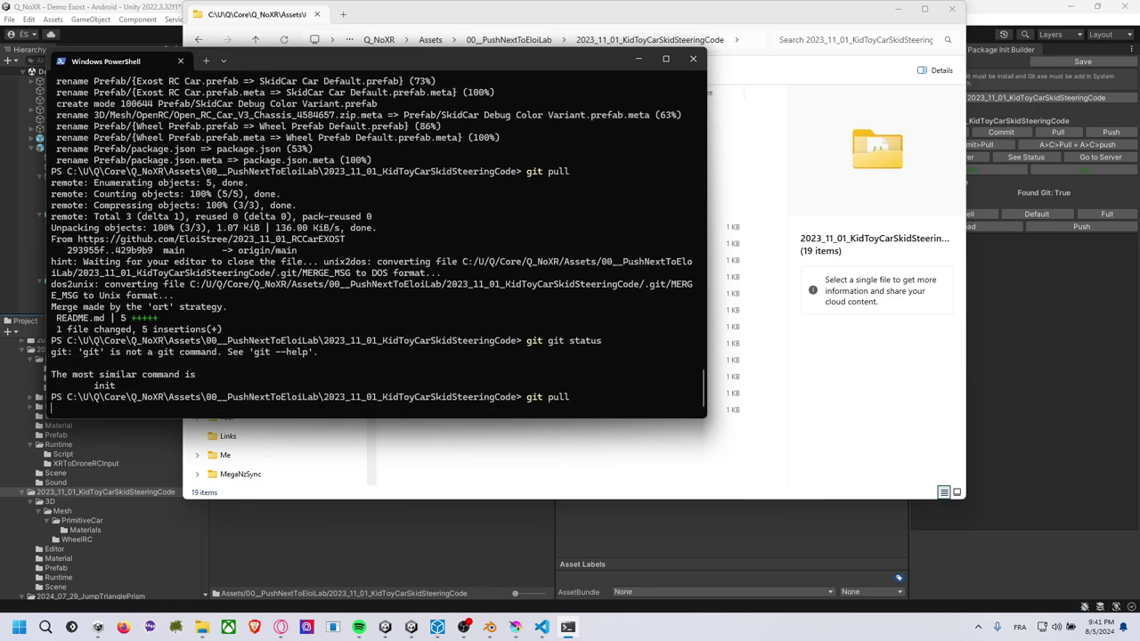
{"action": "type", "text": "git push"}
{"action": "key", "text": "Return"}
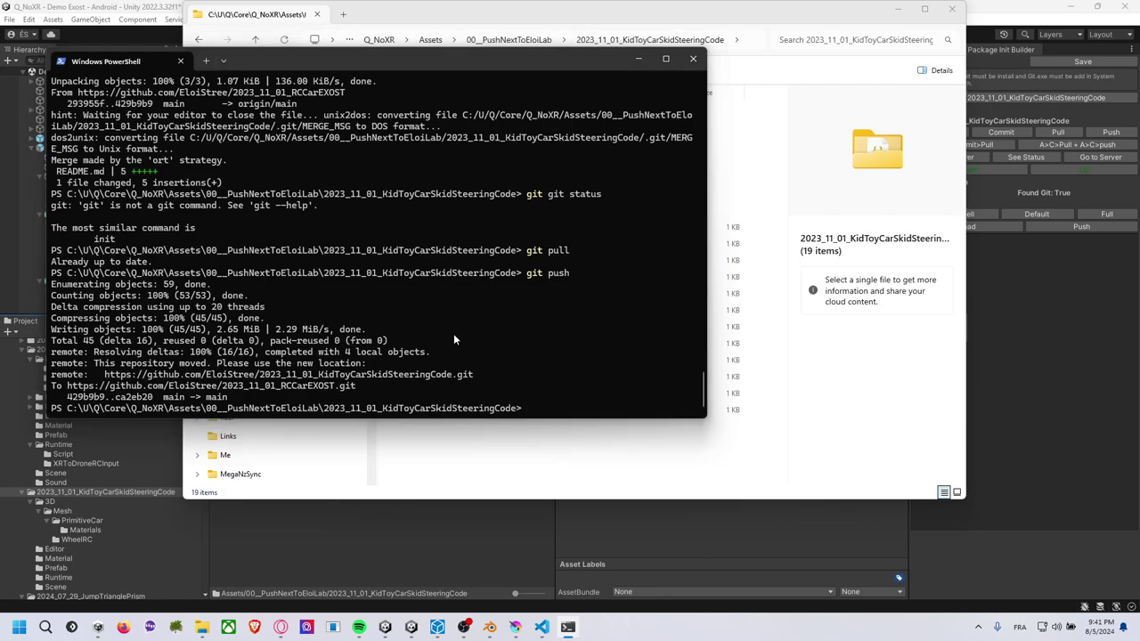
{"action": "key", "text": "alt+Tab"}
{"action": "key", "text": "alt+Tab"}
Go to the repository from Unity's Go to Server button and copy its HTTPS URL from GitHub's Code dropdown.
{"action": "left_click", "coordinate": [989, 313]}
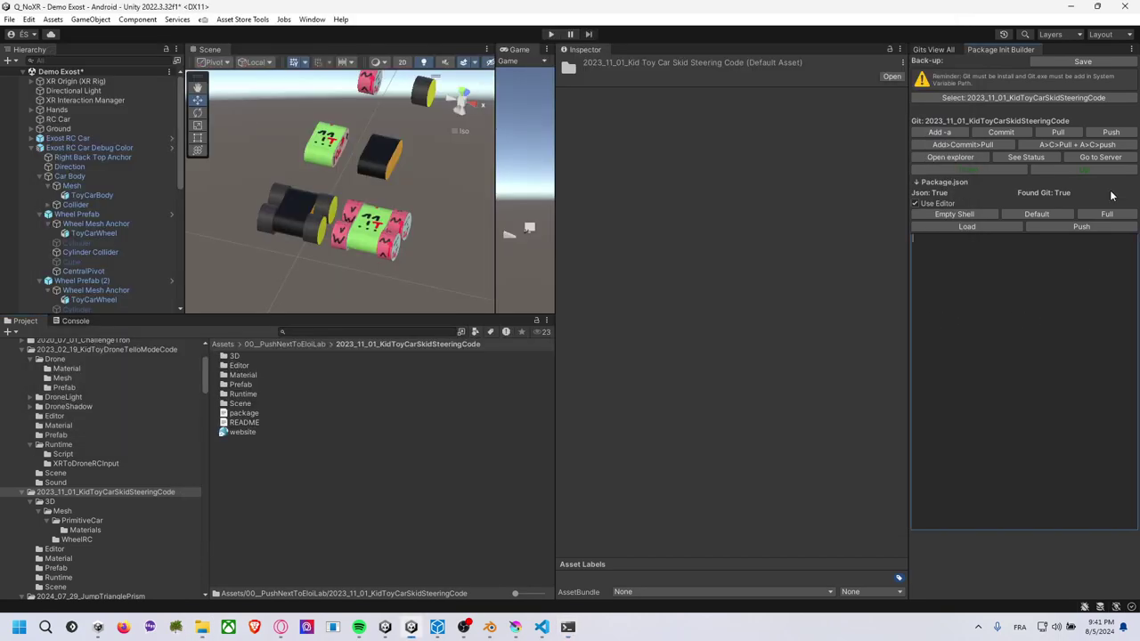
{"action": "left_click", "coordinate": [1101, 157]}
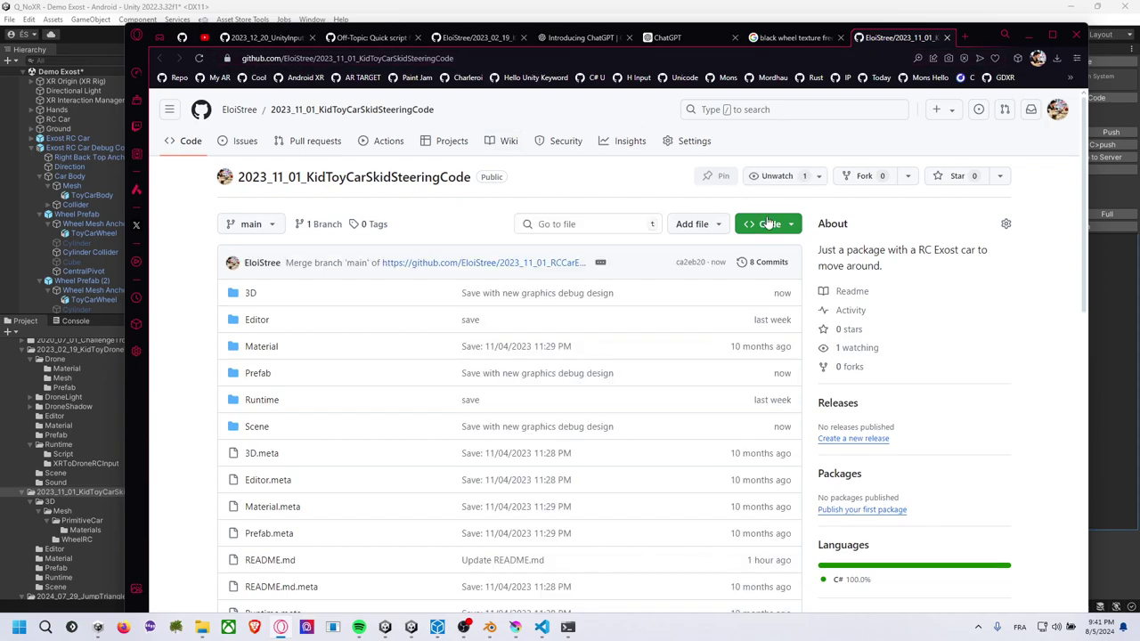
{"action": "left_click", "coordinate": [771, 223]}
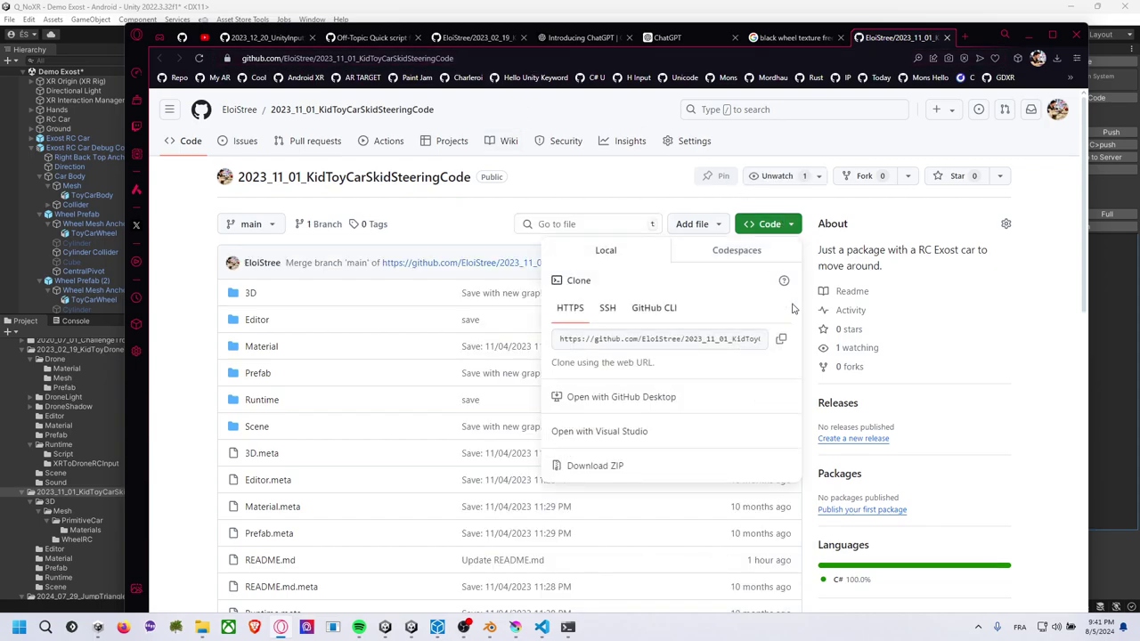
{"action": "left_click", "coordinate": [780, 338]}
{"action": "left_click", "coordinate": [503, 239]}
{"action": "key", "text": "alt+Tab"}
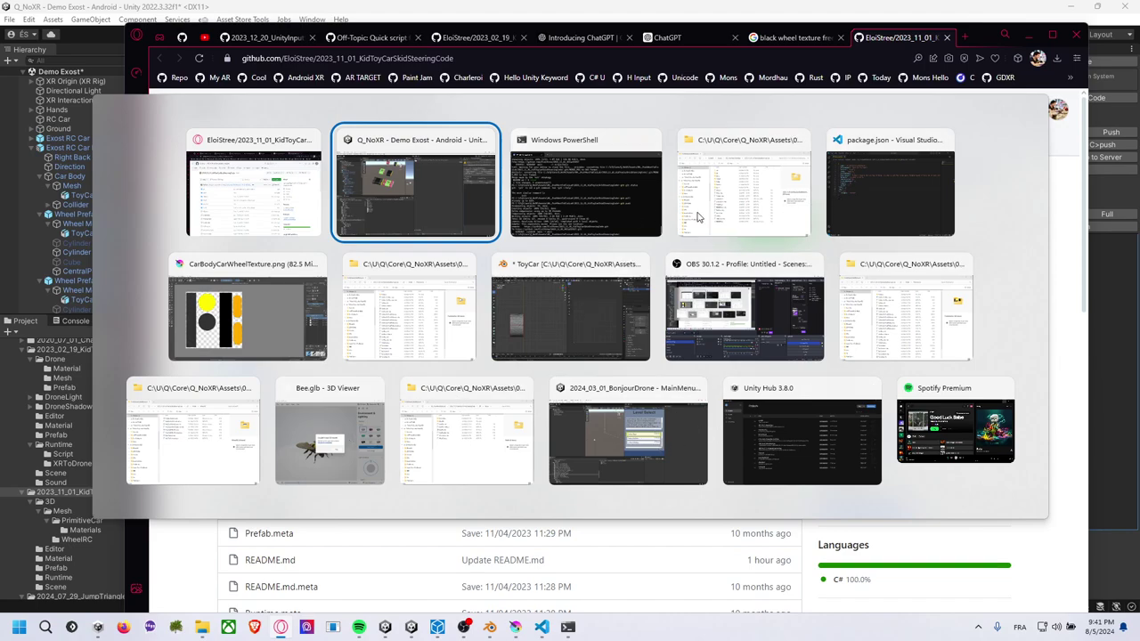
In BonjourDrone, delete Assets/Hide/Package/2023_11_01_RCCarEXOST and confirm the deletion.
{"action": "left_click", "coordinate": [628, 424]}
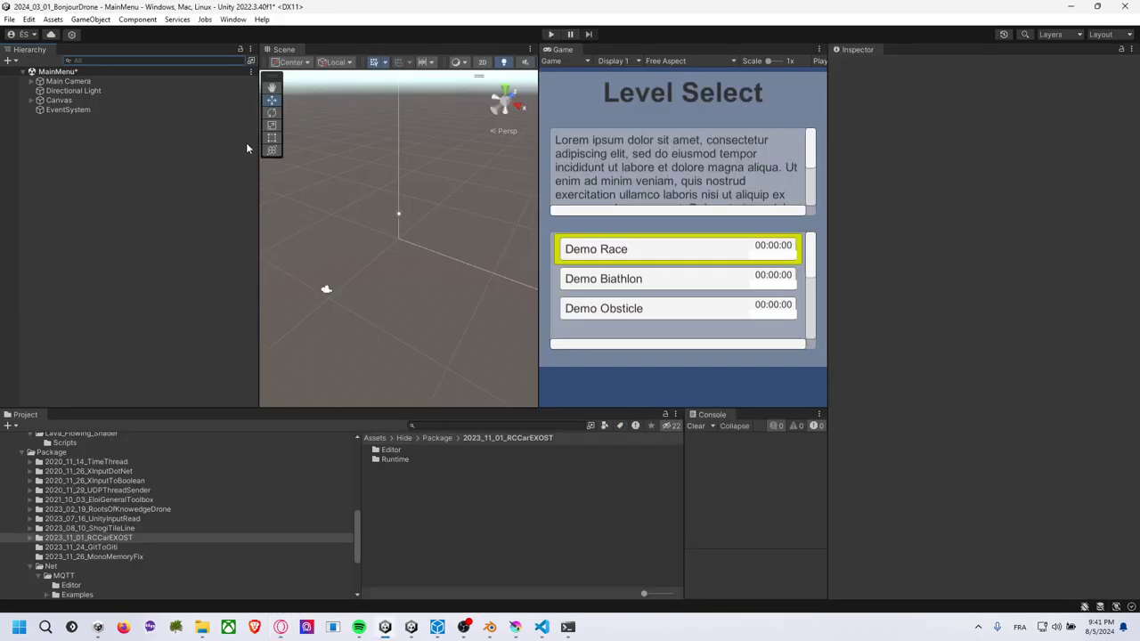
{"action": "left_click", "coordinate": [134, 546]}
{"action": "left_click", "coordinate": [139, 539]}
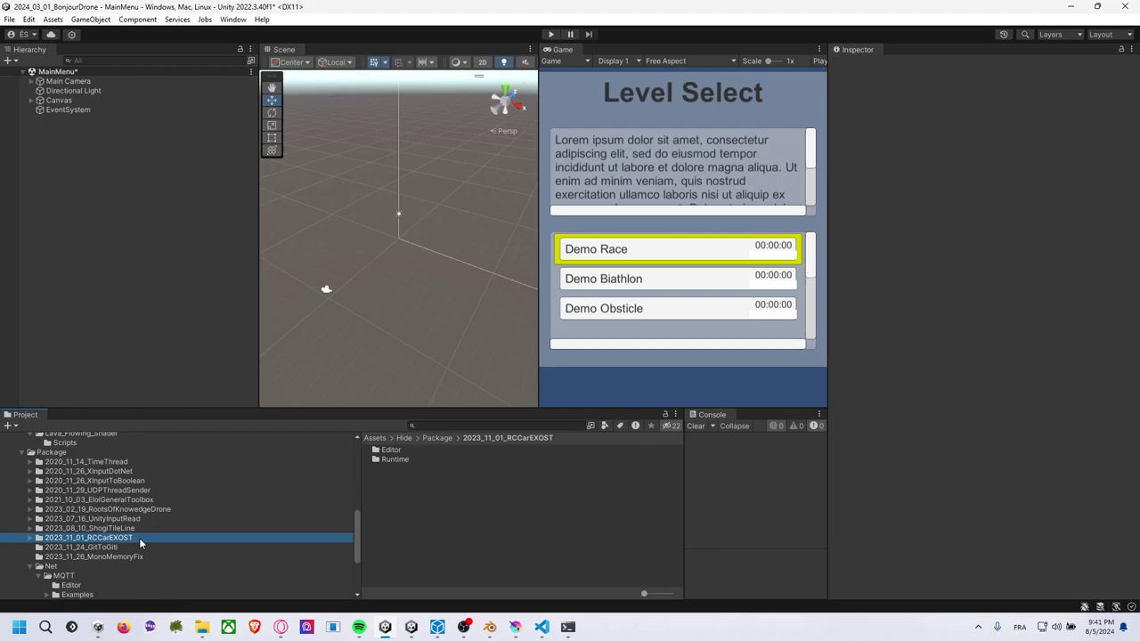
{"action": "key", "text": "Delete"}
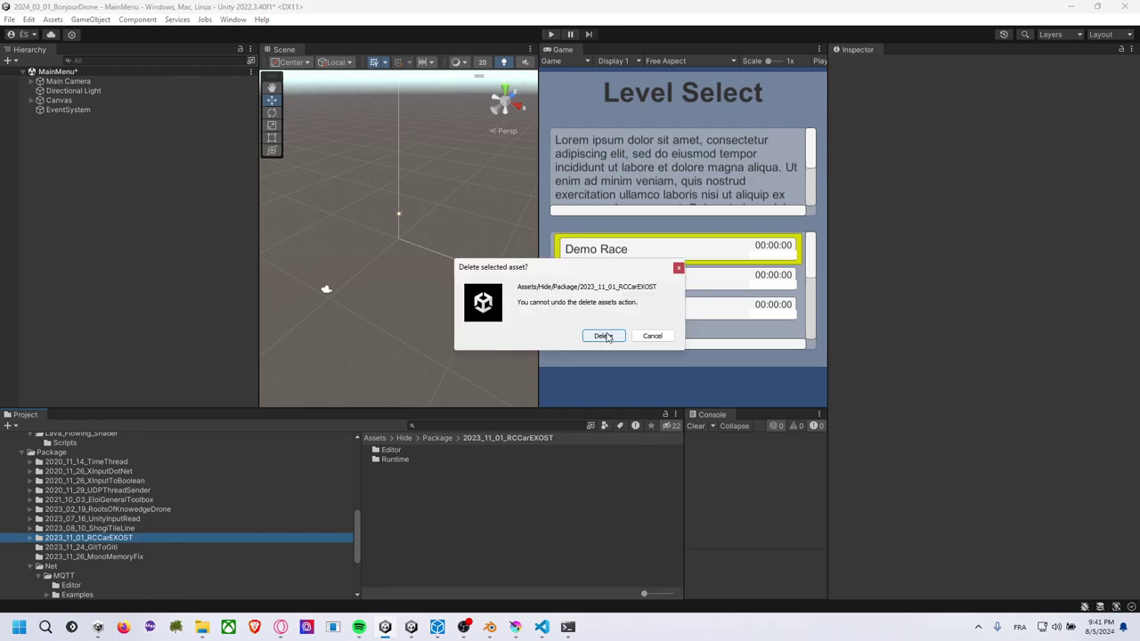
{"action": "left_click", "coordinate": [605, 336]}
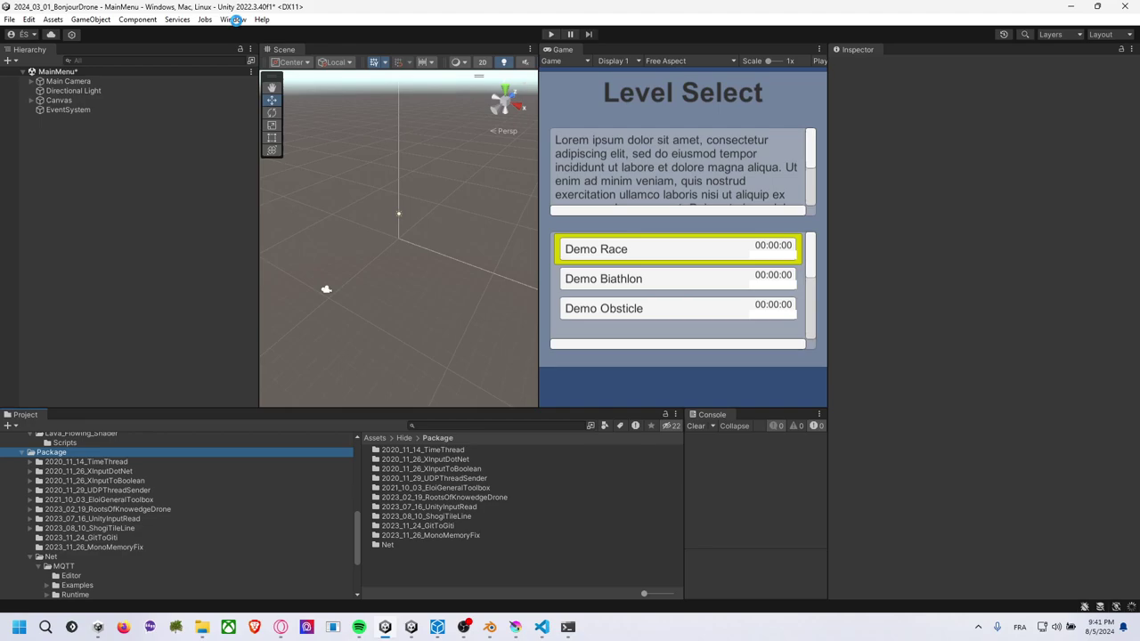
Open the Package Manager from the Window menu and inspect the reported compile error's script.
{"action": "left_click", "coordinate": [236, 19]}
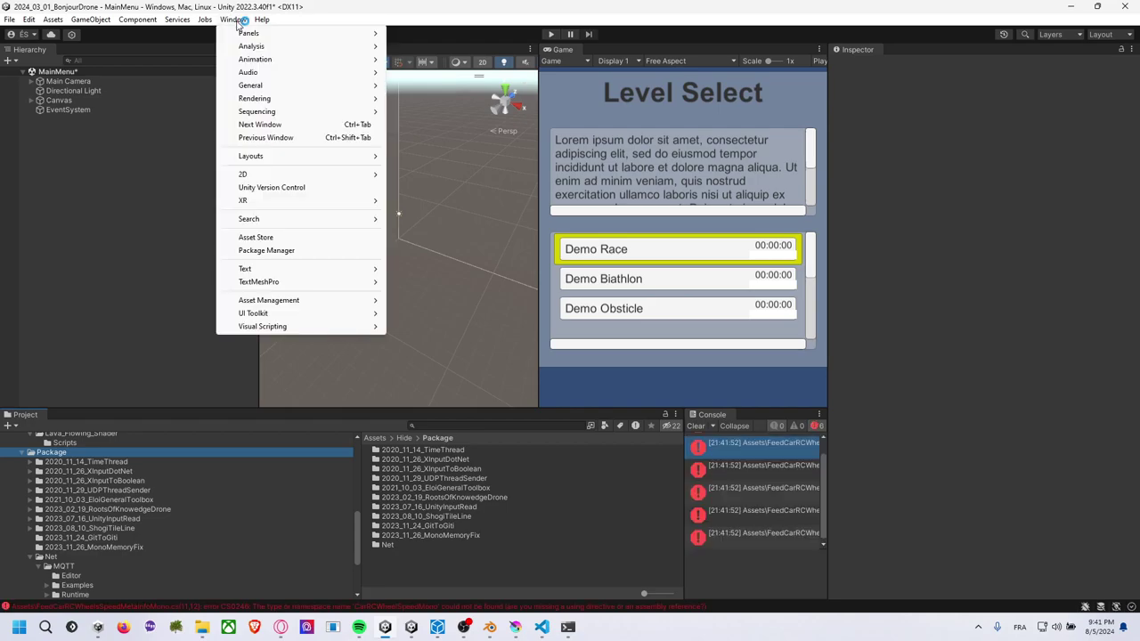
{"action": "left_click", "coordinate": [347, 252]}
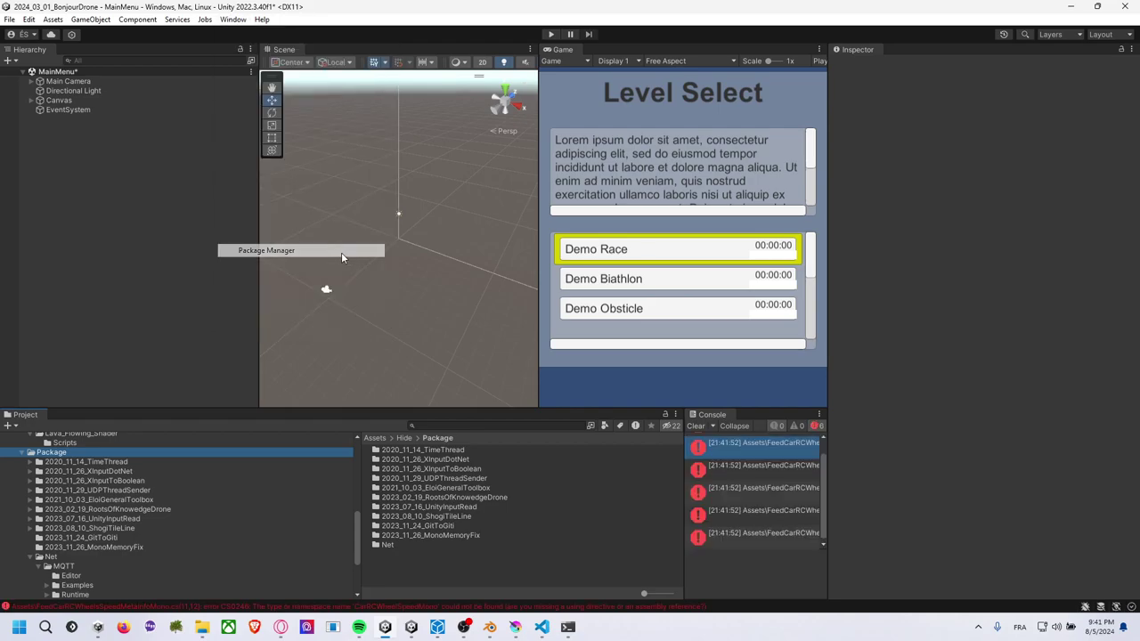
{"action": "left_click", "coordinate": [748, 465]}
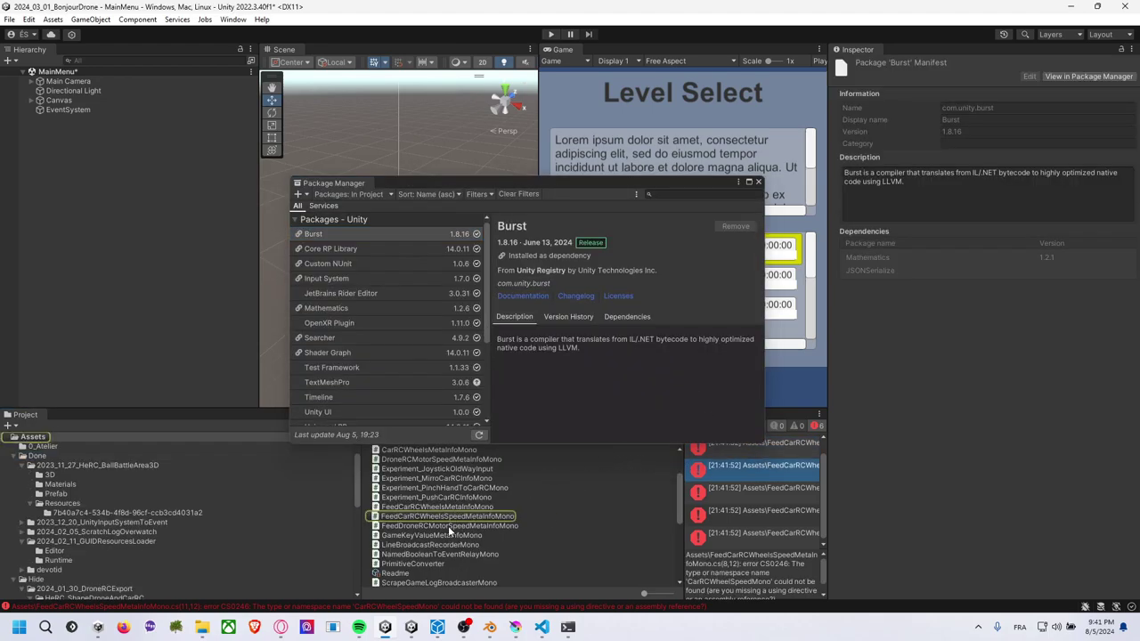
{"action": "left_click", "coordinate": [456, 518]}
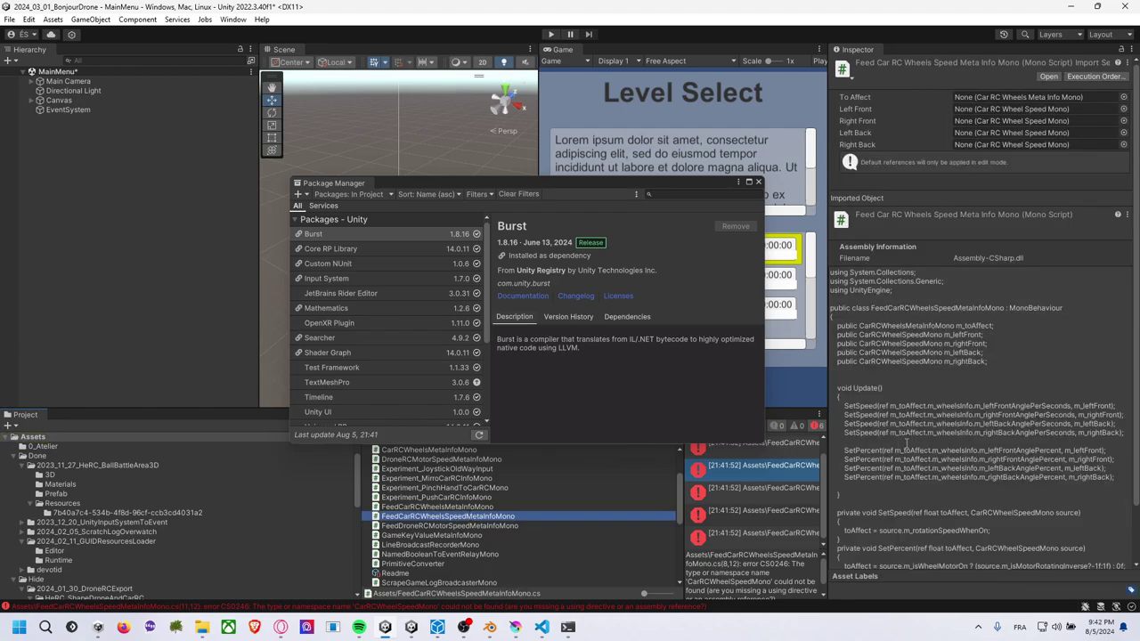
{"action": "scroll", "coordinate": [908, 442], "scroll_direction": "down", "scroll_amount": 2}
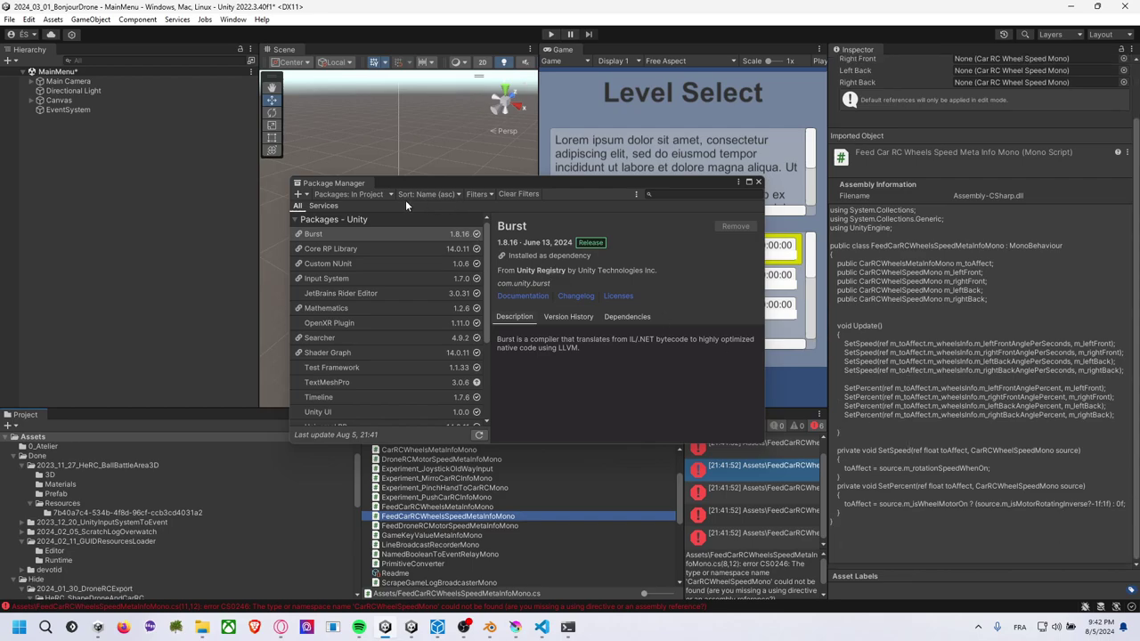
Add the package from git URL by pasting the copied 2023_11_01_KidToyCarSkidSteeringCode repository URL.
{"action": "left_click", "coordinate": [360, 194]}
{"action": "left_click", "coordinate": [360, 194]}
{"action": "left_click", "coordinate": [298, 194]}
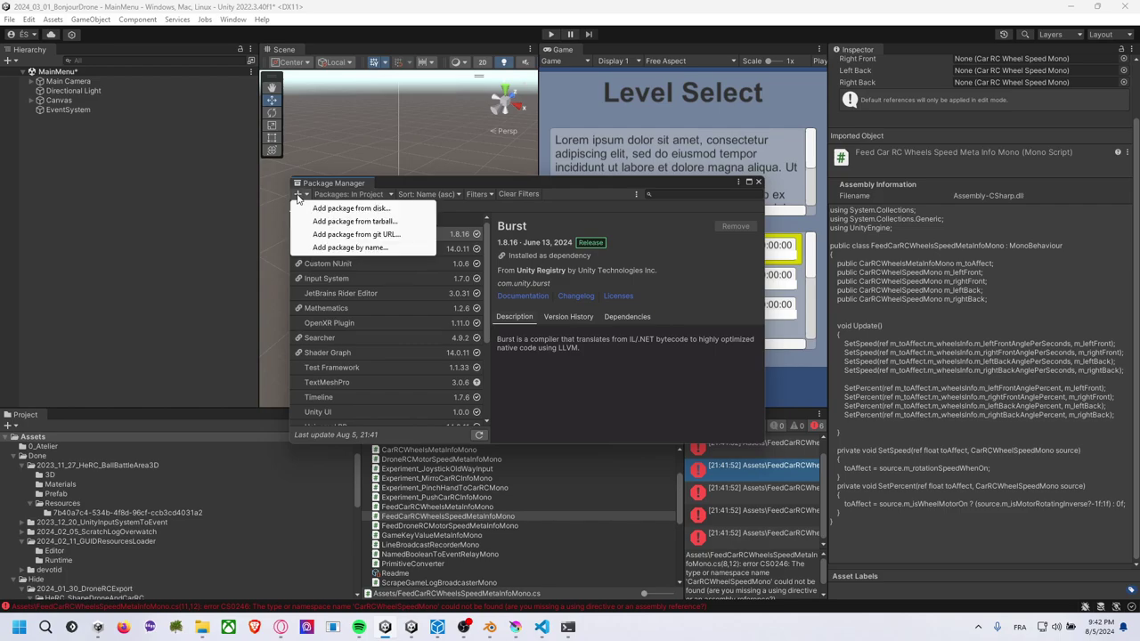
{"action": "left_click", "coordinate": [360, 233]}
{"action": "key", "text": "ctrl+v"}
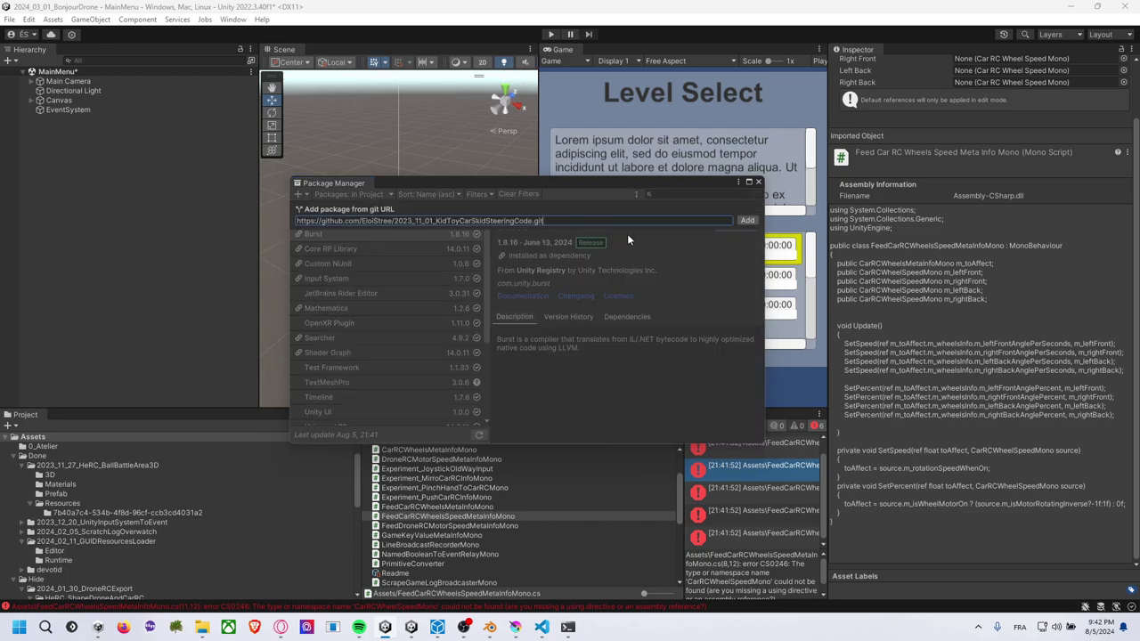
{"action": "key", "text": "Return"}
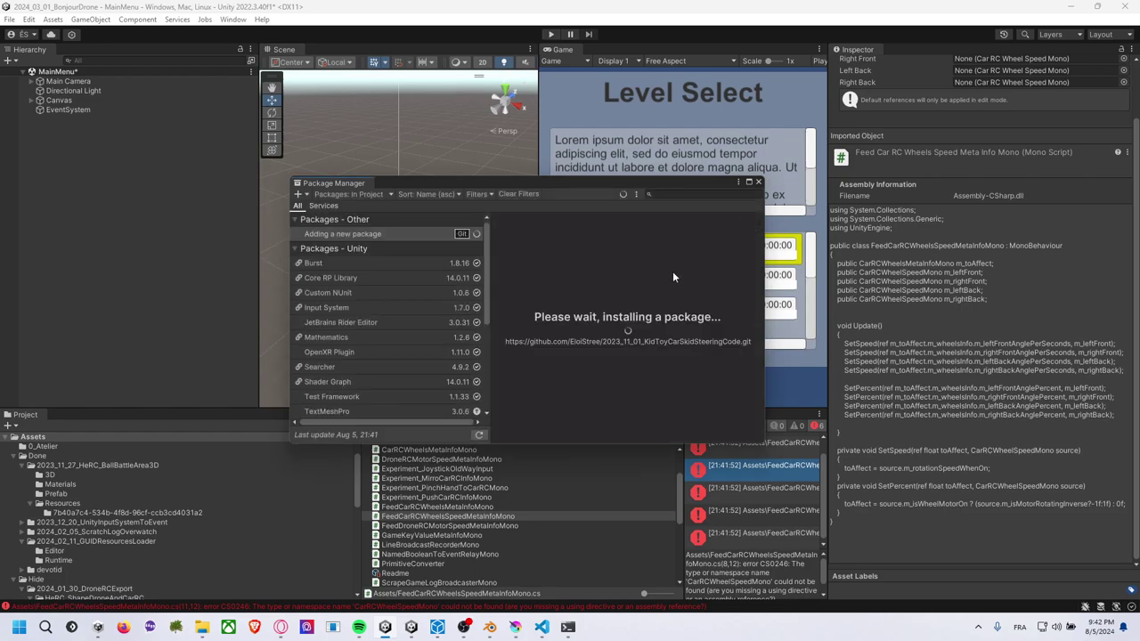
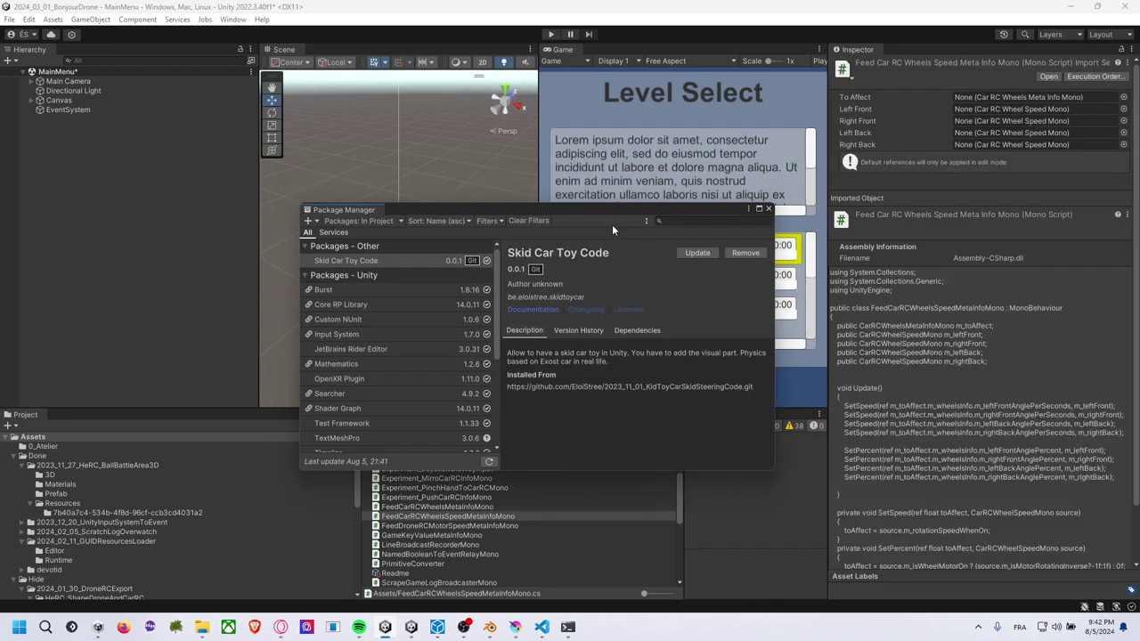
Move the Package Manager aside to verify Skid Car Toy Code 0.0.1 is installed, then close it.
{"action": "left_click_drag", "start_coordinate": [613, 183], "coordinate": [593, 230]}
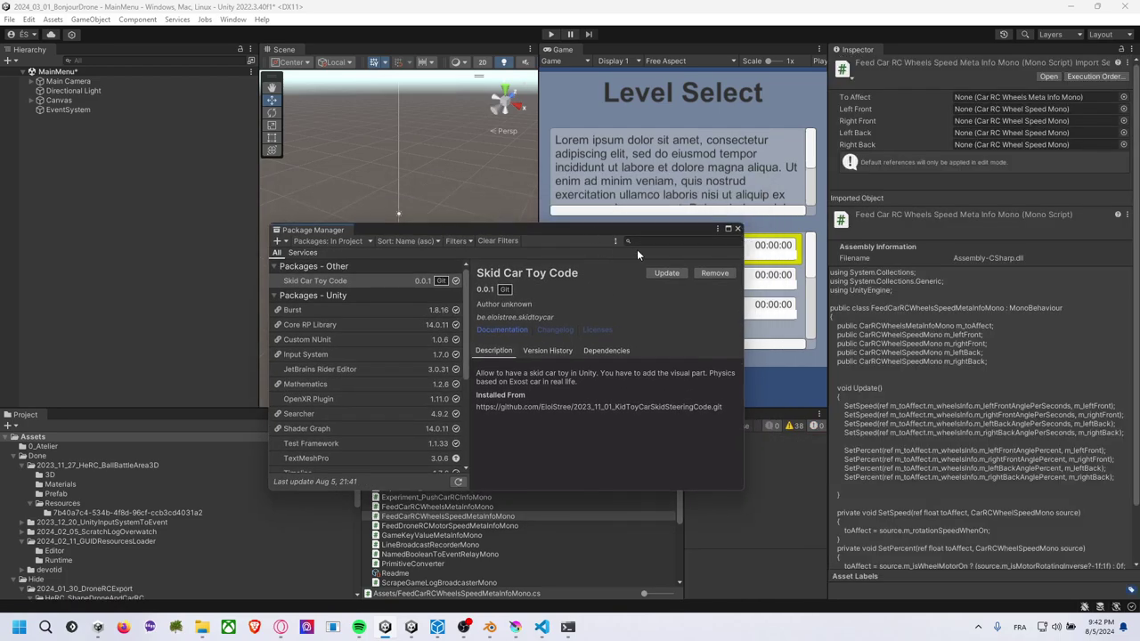
{"action": "left_click", "coordinate": [738, 230]}
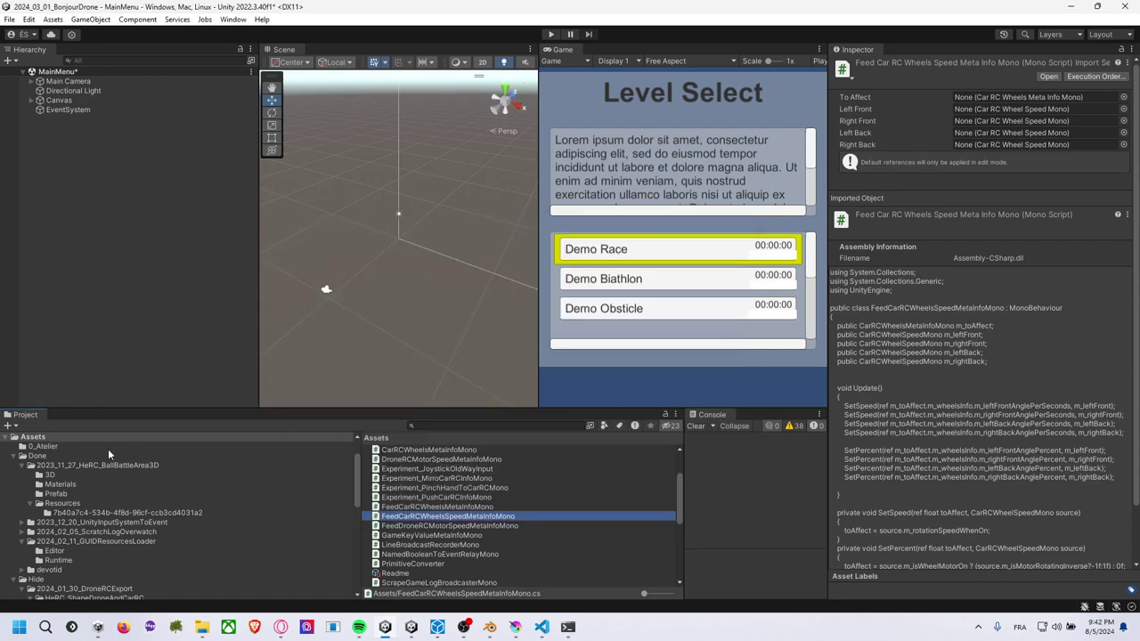
Create a new Standard (URP) scene, discarding unsaved MainMenu changes.
{"action": "left_click", "coordinate": [9, 19]}
{"action": "left_click", "coordinate": [40, 31]}
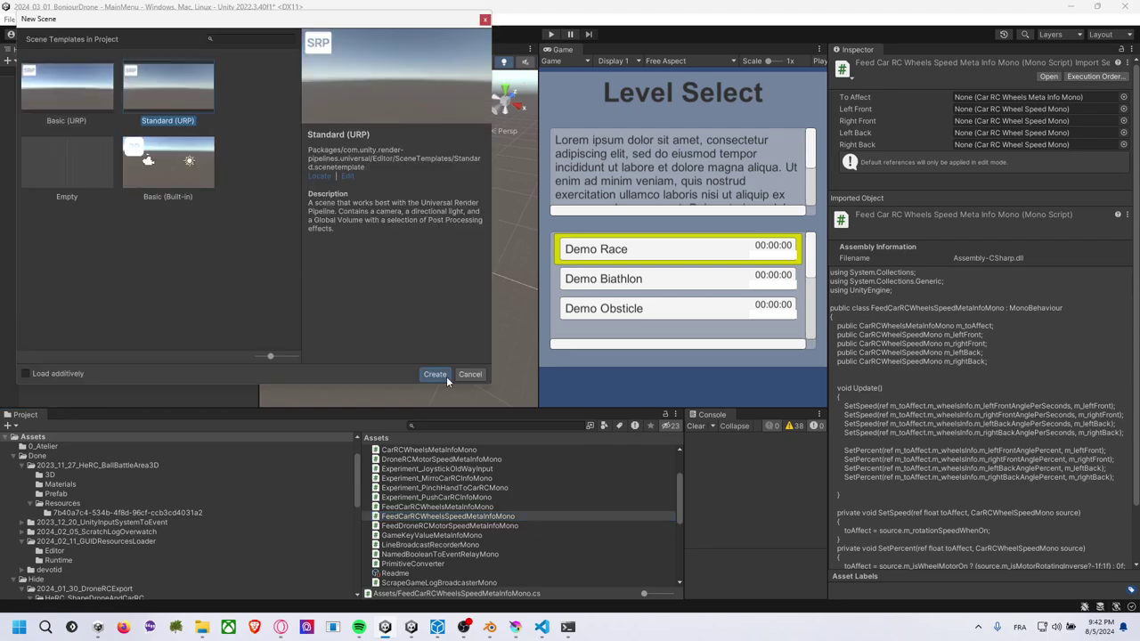
{"action": "left_click", "coordinate": [446, 375]}
{"action": "left_click", "coordinate": [602, 335]}
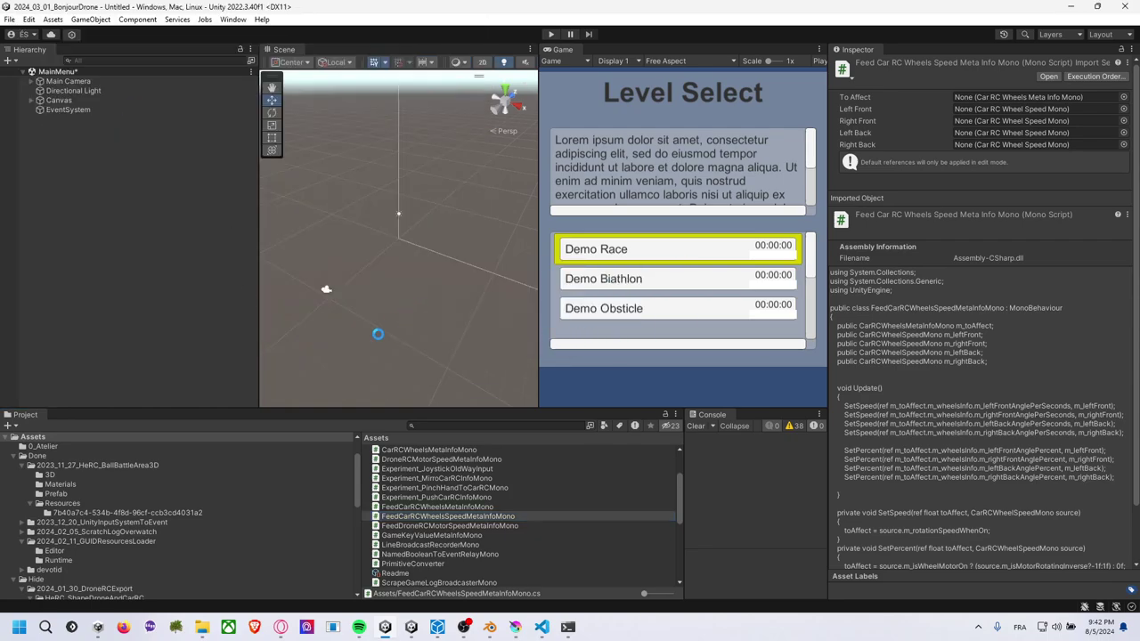
Clear the console and open Packages/manifest.json in VS Code via File Explorer.
{"action": "scroll", "coordinate": [150, 542], "scroll_direction": "down", "scroll_amount": 5}
{"action": "scroll", "coordinate": [156, 552], "scroll_direction": "down", "scroll_amount": 3}
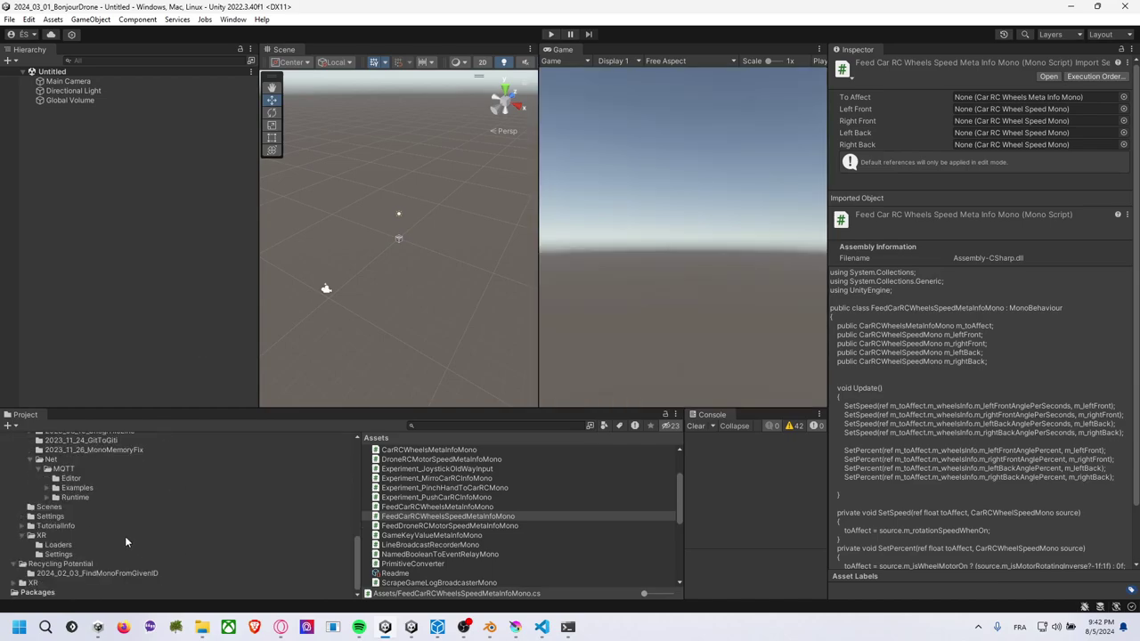
{"action": "left_click", "coordinate": [75, 591]}
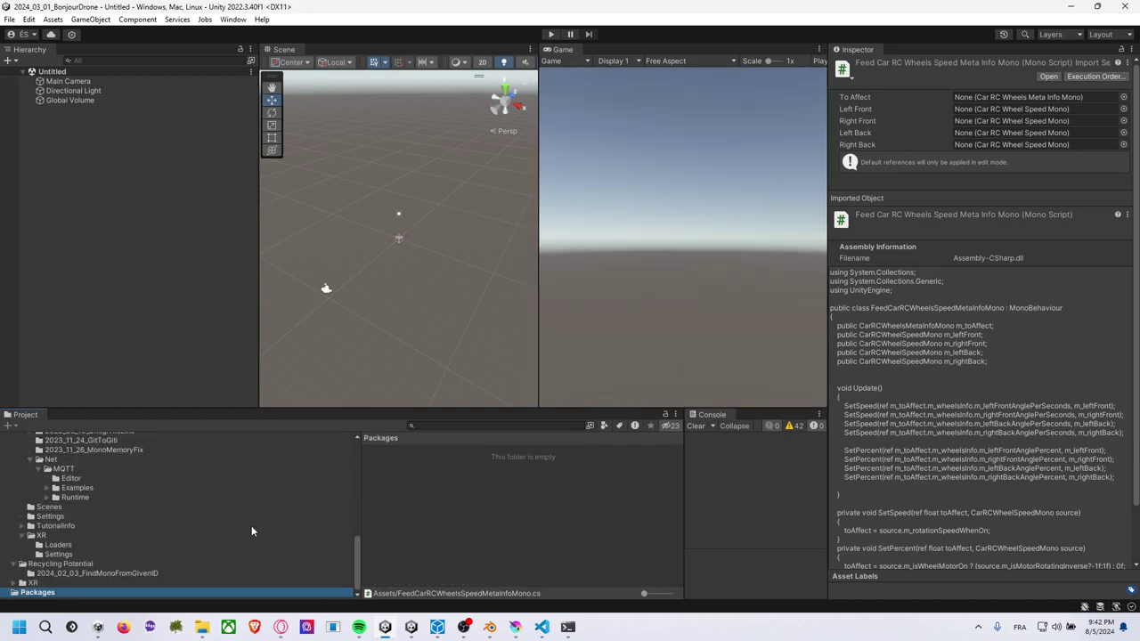
{"action": "left_click", "coordinate": [699, 427]}
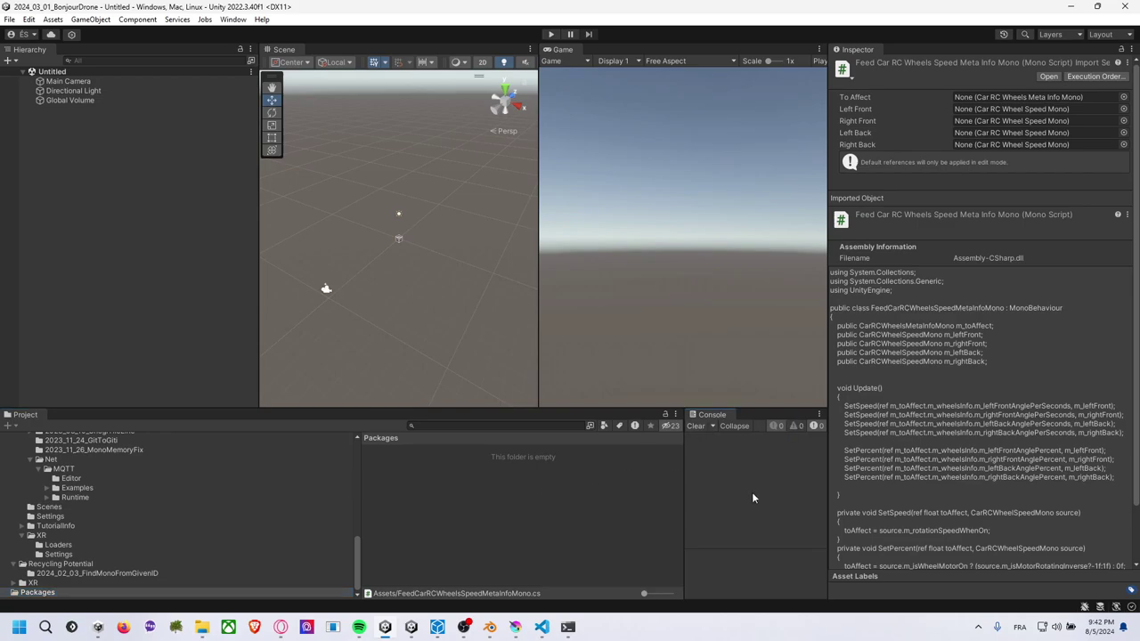
{"action": "right_click", "coordinate": [253, 593]}
{"action": "left_click", "coordinate": [320, 249]}
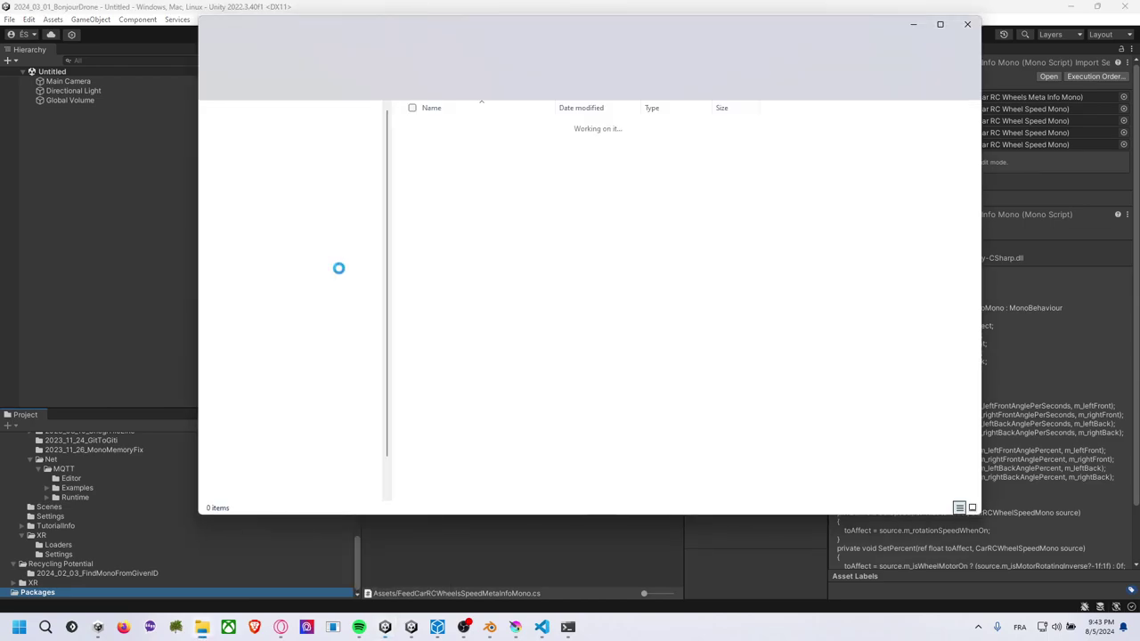
{"action": "double_click", "coordinate": [465, 223]}
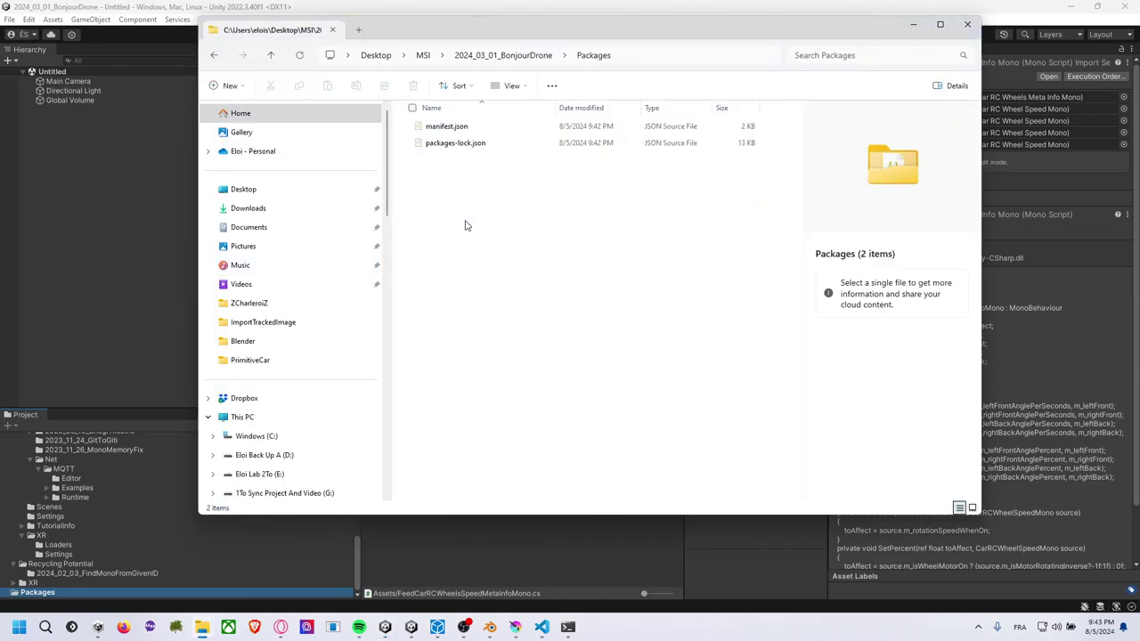
{"action": "double_click", "coordinate": [475, 126]}
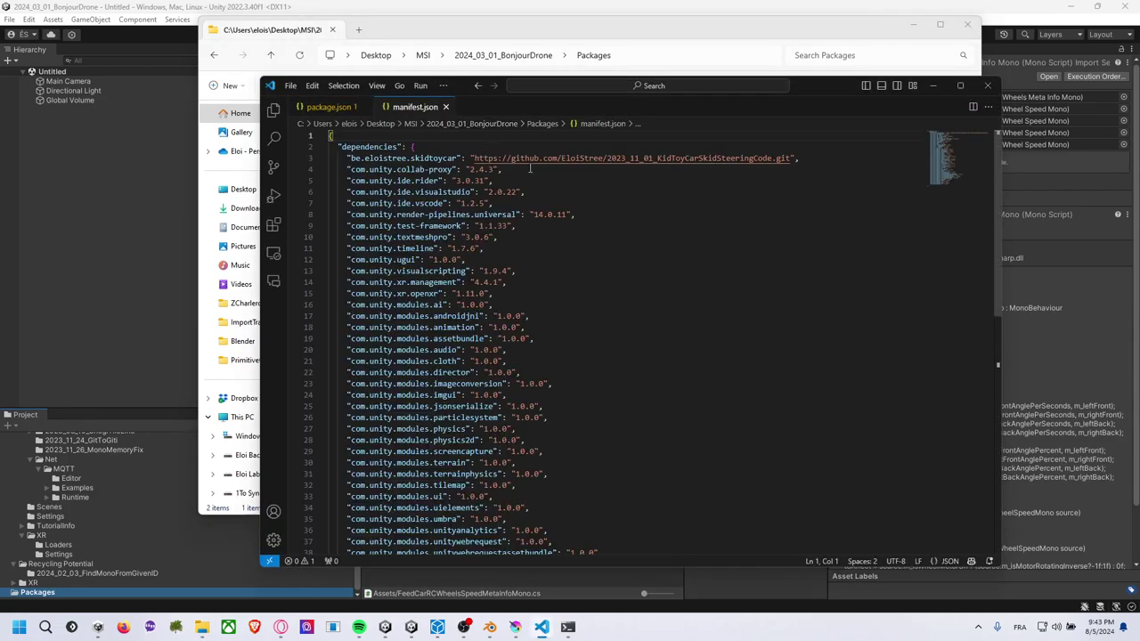
Add a blank line after the skidtoycar git dependency in manifest.json, then return to Unity.
{"action": "left_click", "coordinate": [612, 192]}
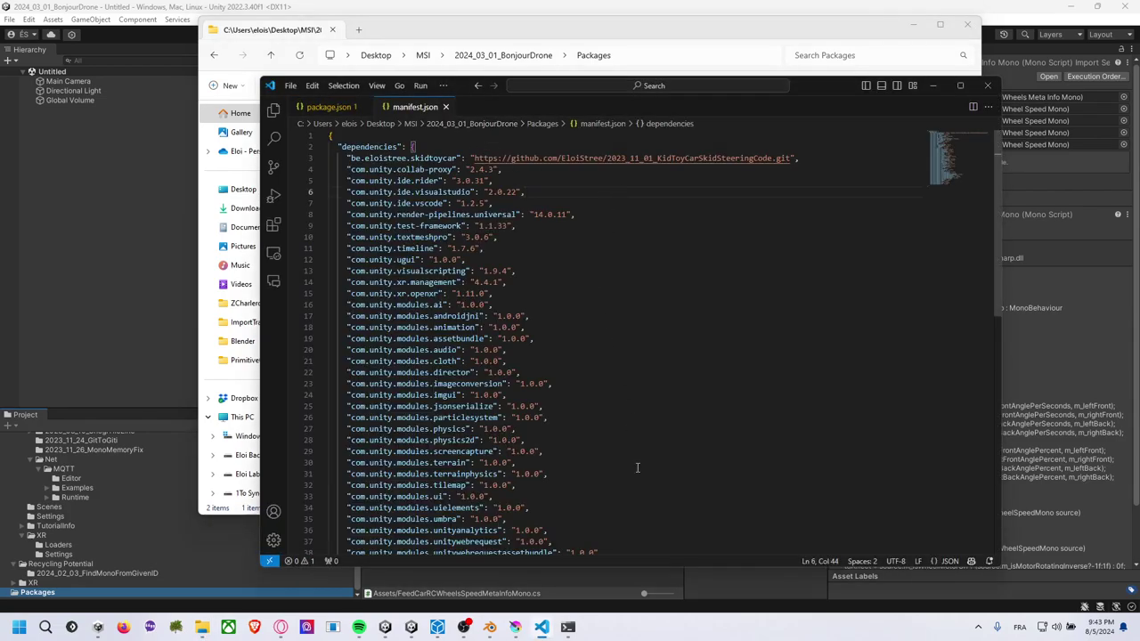
{"action": "left_click", "coordinate": [811, 158]}
{"action": "key", "text": "Return"}
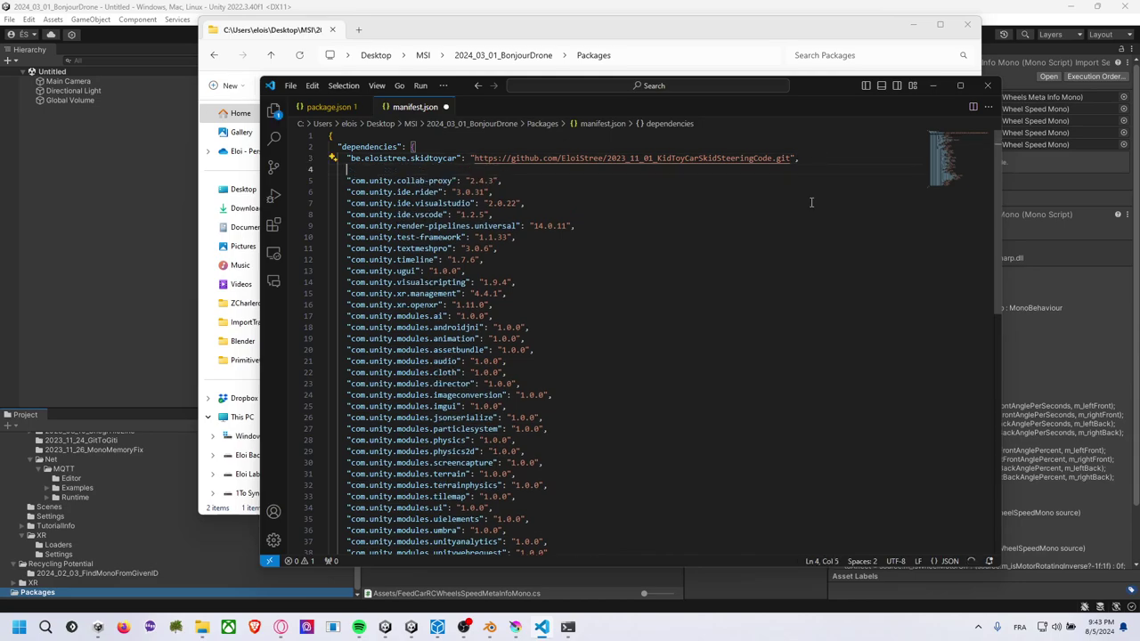
{"action": "left_click", "coordinate": [770, 203]}
{"action": "left_click", "coordinate": [713, 568]}
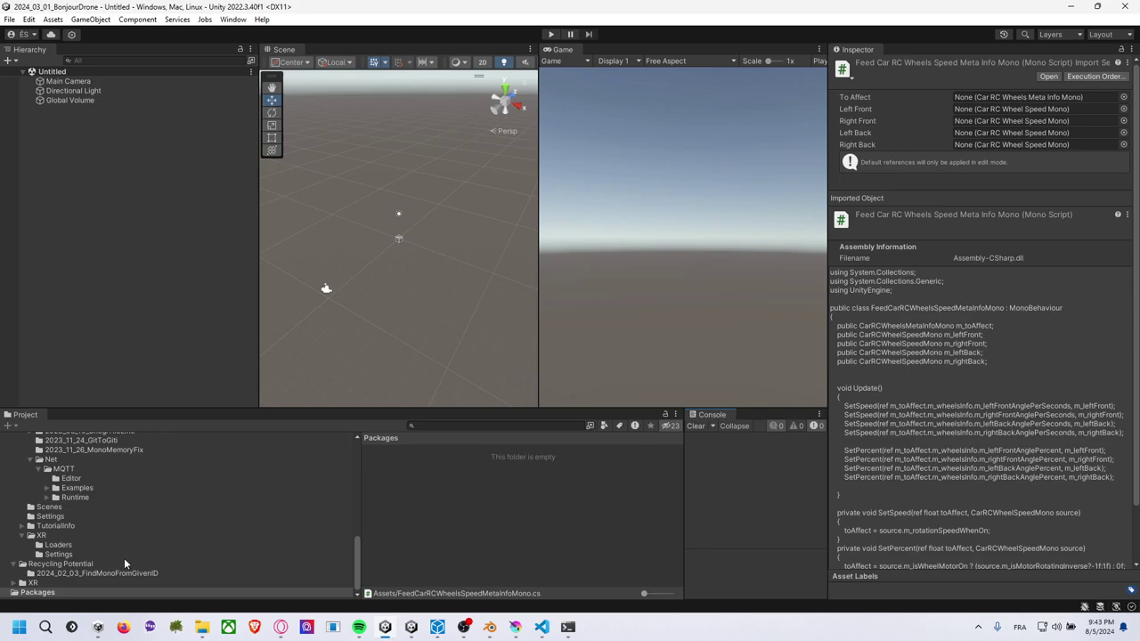
Select the Packages folder to trigger script recompilation, then switch to the Q_NoXR Unity project.
{"action": "left_click", "coordinate": [82, 590]}
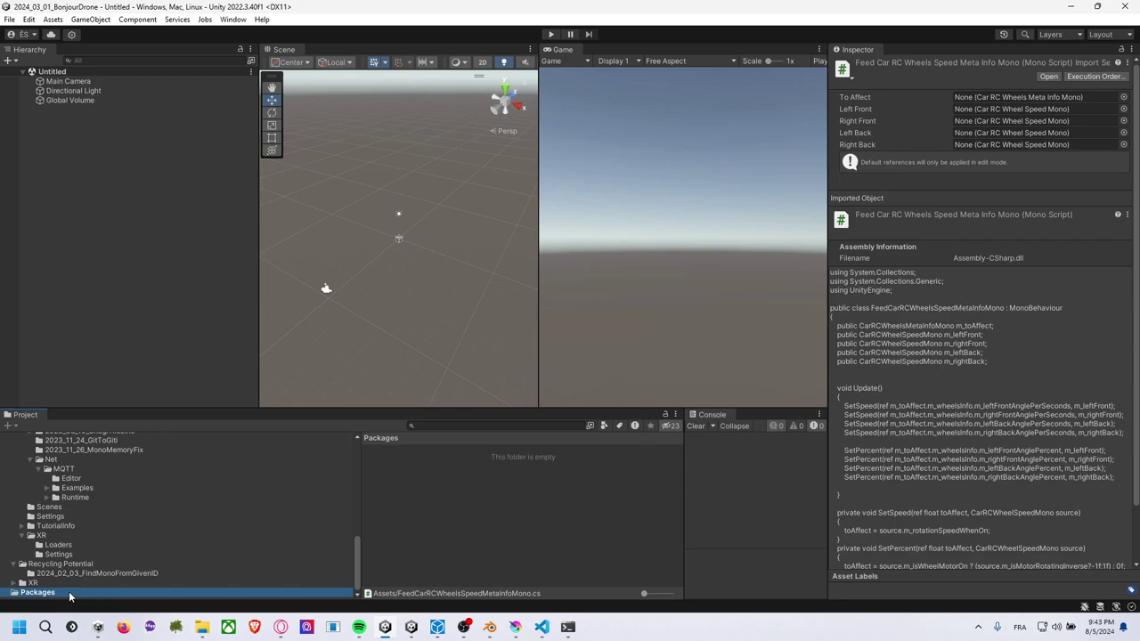
{"action": "left_click", "coordinate": [97, 627]}
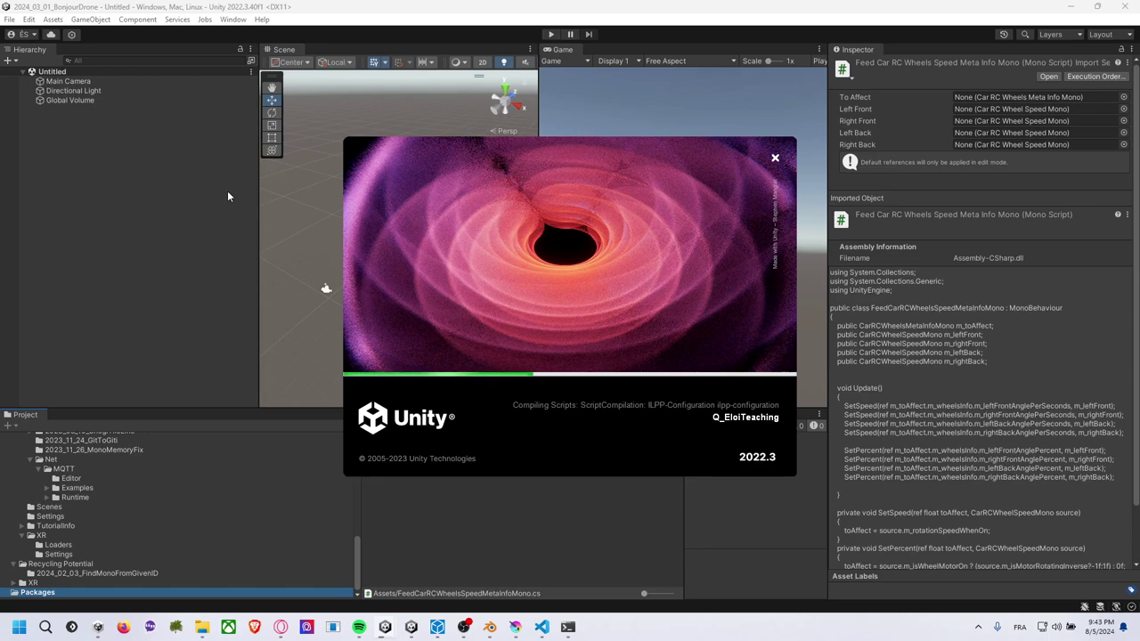
{"action": "key", "text": "alt+Tab"}
{"action": "key", "text": "alt+Tab"}
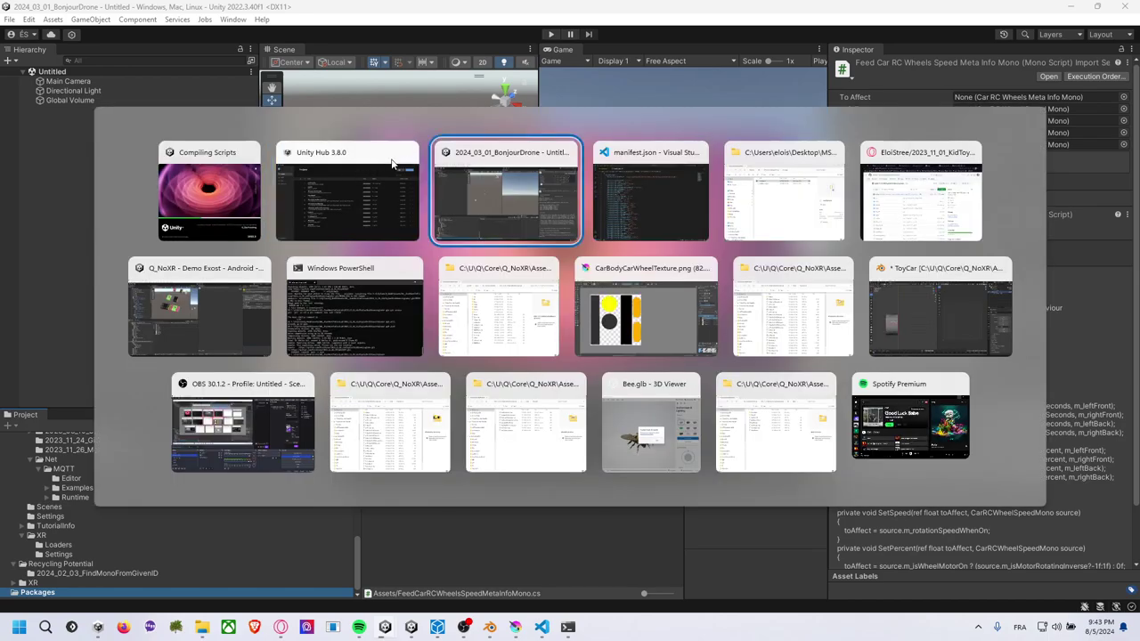
{"action": "key", "text": "alt+Tab"}
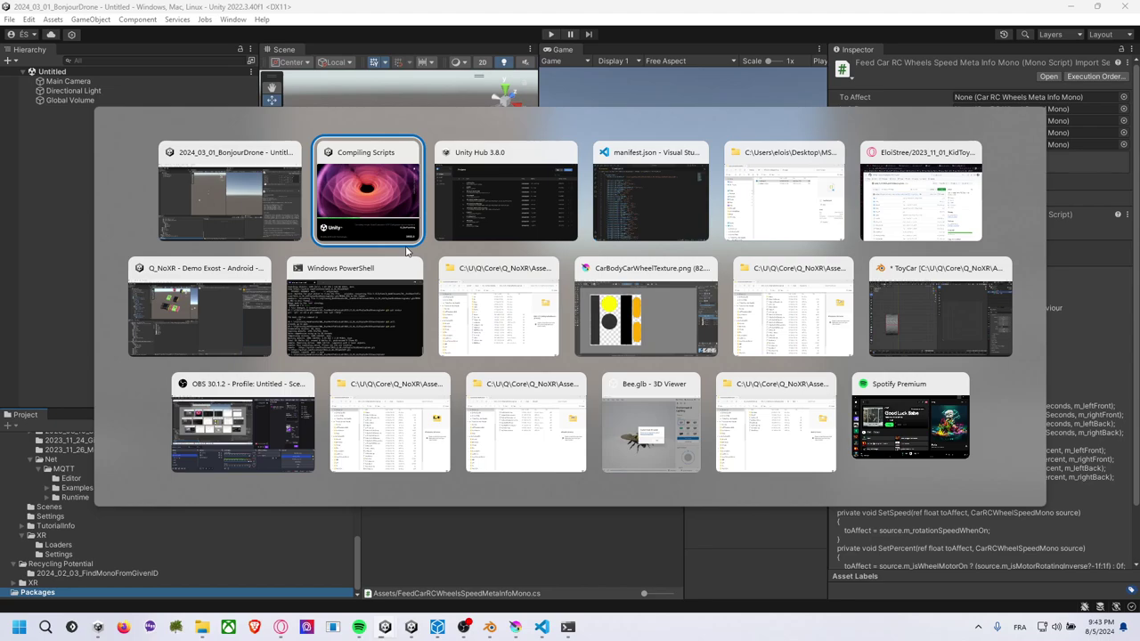
{"action": "left_click", "coordinate": [218, 319]}
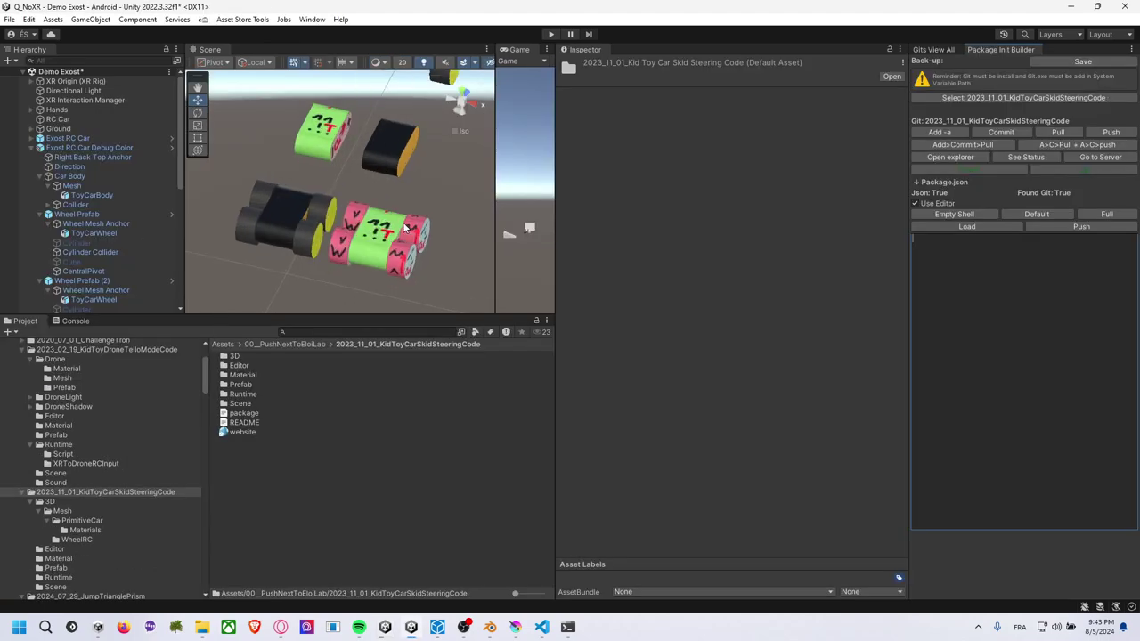
Orbit the Scene view around the Demo Exost toy cars and start a region screenshot.
{"action": "left_click_drag", "start_coordinate": [405, 229], "coordinate": [383, 327], "text": "alt"}
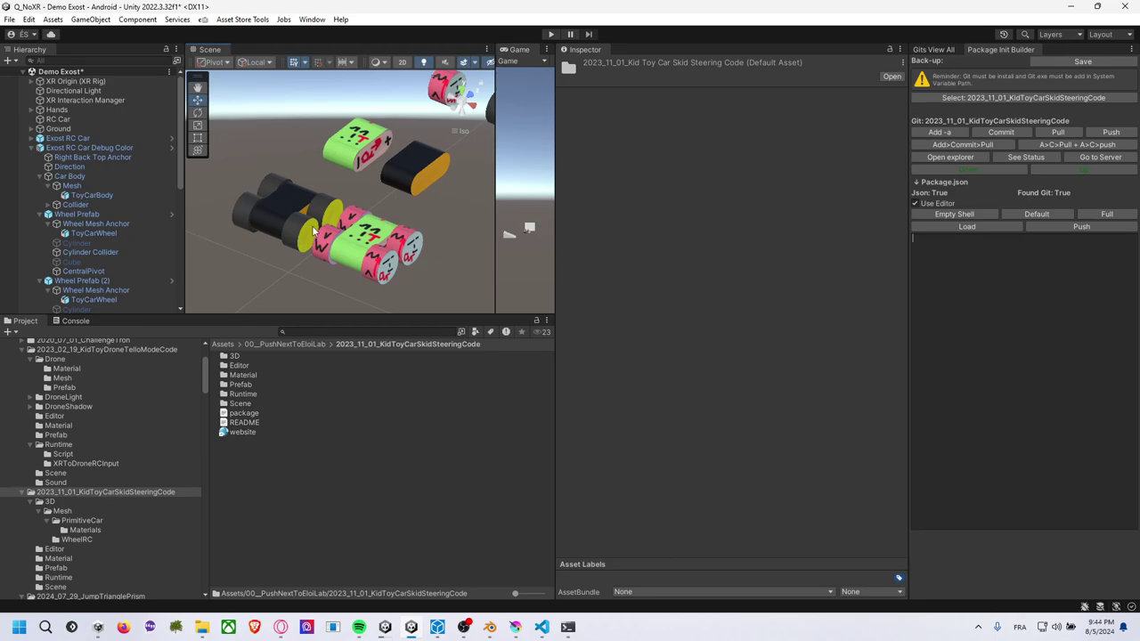
{"action": "mouse_move", "coordinate": [314, 230]}
{"action": "left_mouse_down", "text": "alt"}
{"action": "mouse_move", "coordinate": [546, 136]}
{"action": "mouse_move", "coordinate": [395, 218]}
{"action": "left_mouse_up", "text": "alt"}
{"action": "left_click_drag", "start_coordinate": [276, 150], "coordinate": [337, 214], "text": "alt"}
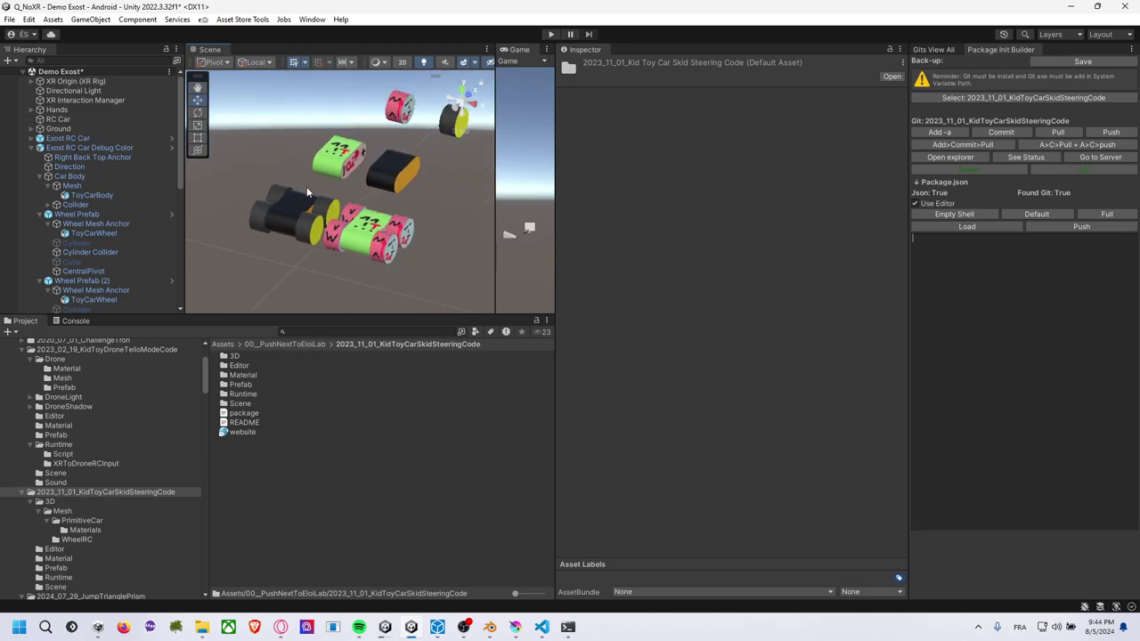
{"action": "key", "text": "shift+super+s"}
{"action": "left_click_drag", "start_coordinate": [213, 71], "coordinate": [456, 278]}
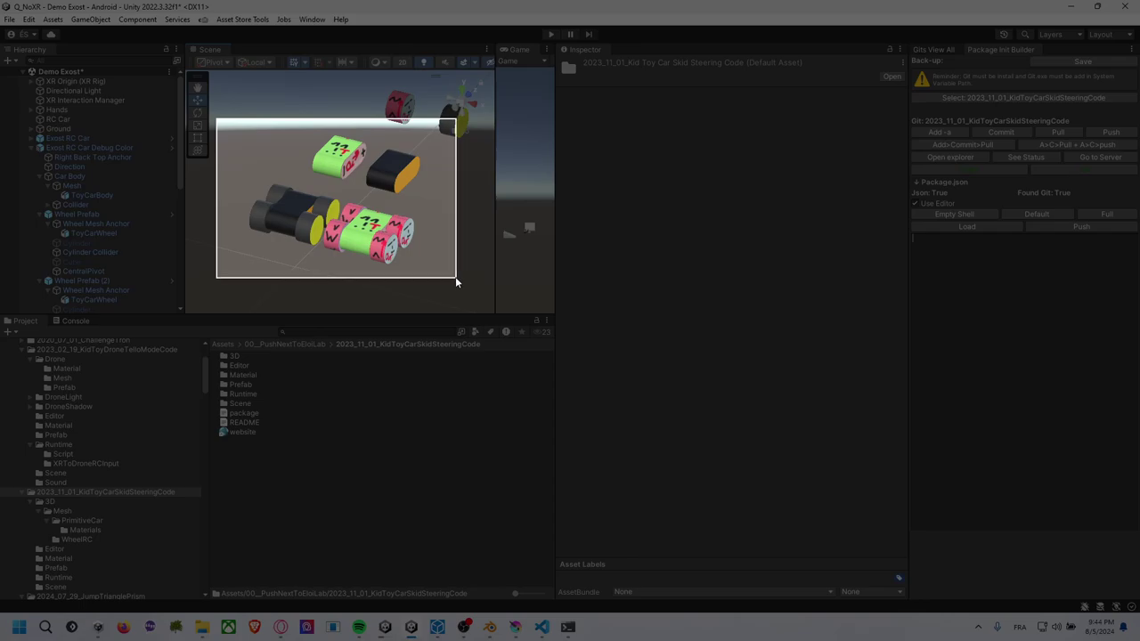
{"action": "key", "text": "alt+Tab"}
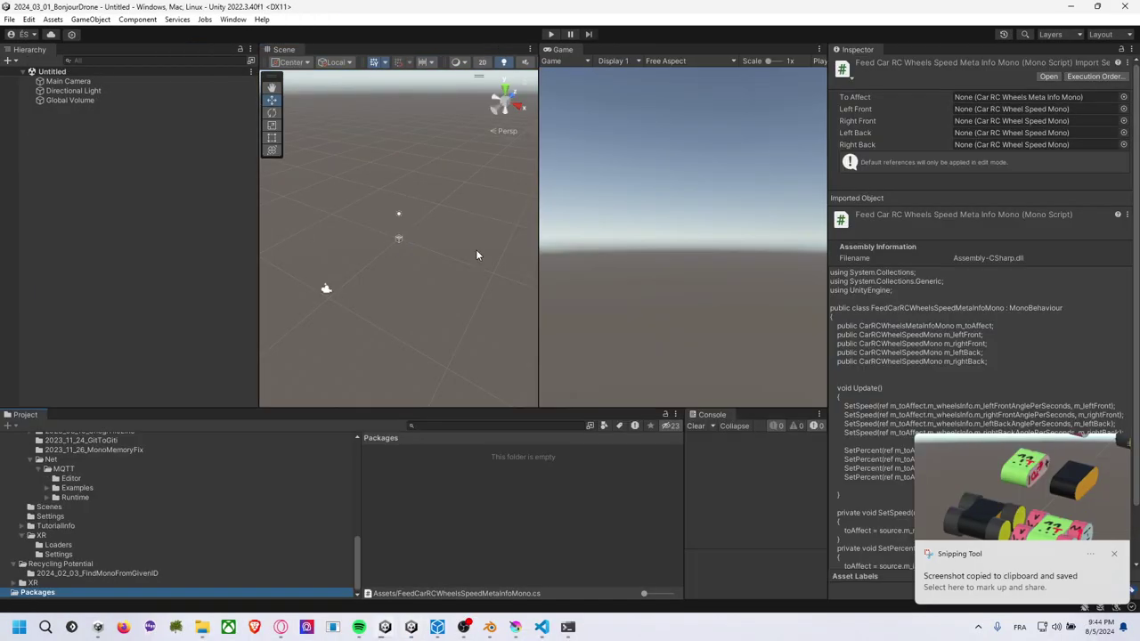
{"action": "key", "text": "alt+Tab"}
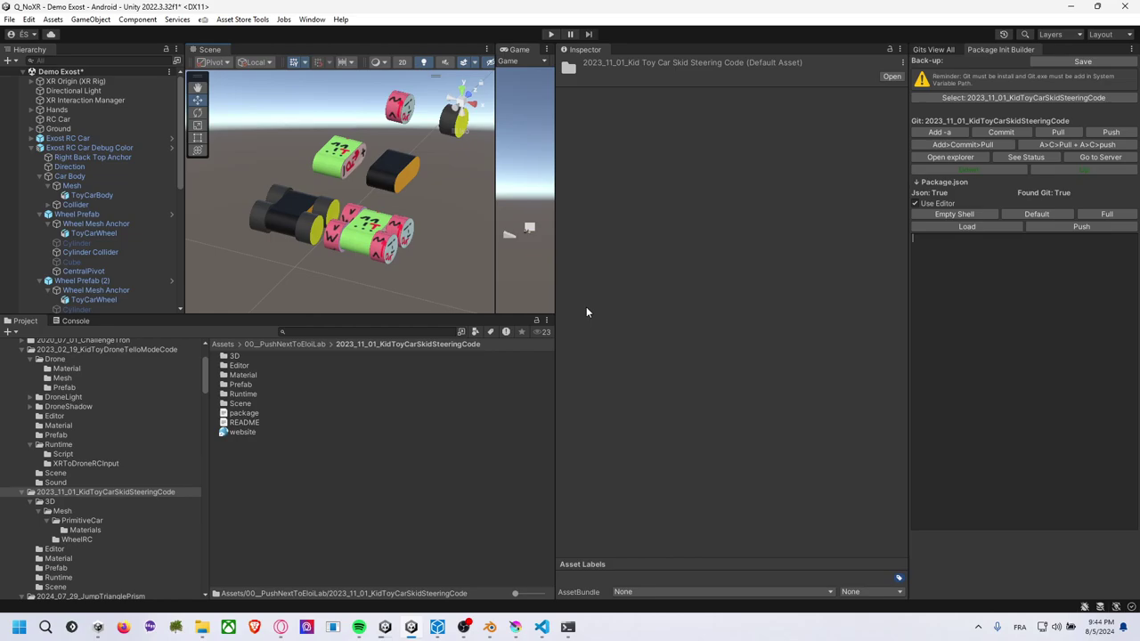
{"action": "key", "text": "alt+Tab"}
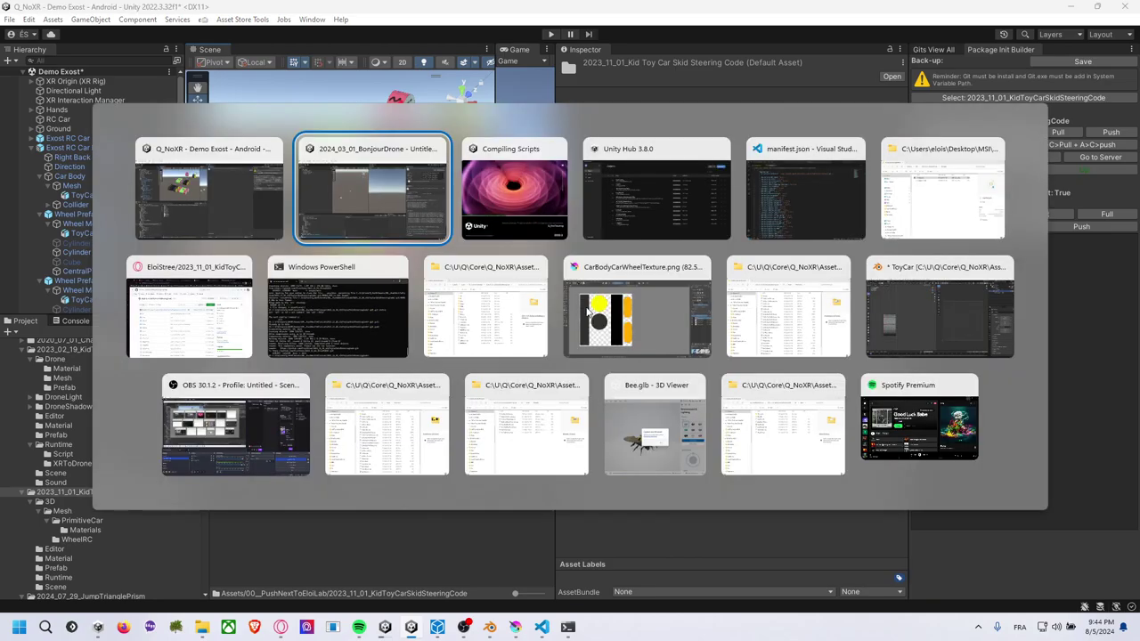
{"action": "key", "text": "alt+Tab"}
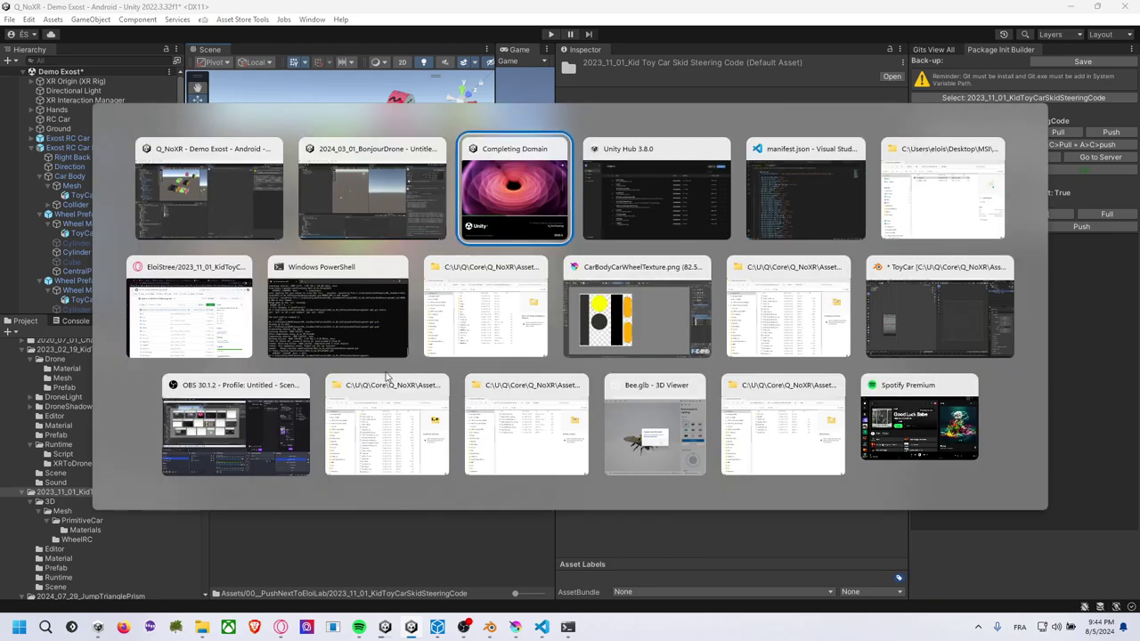